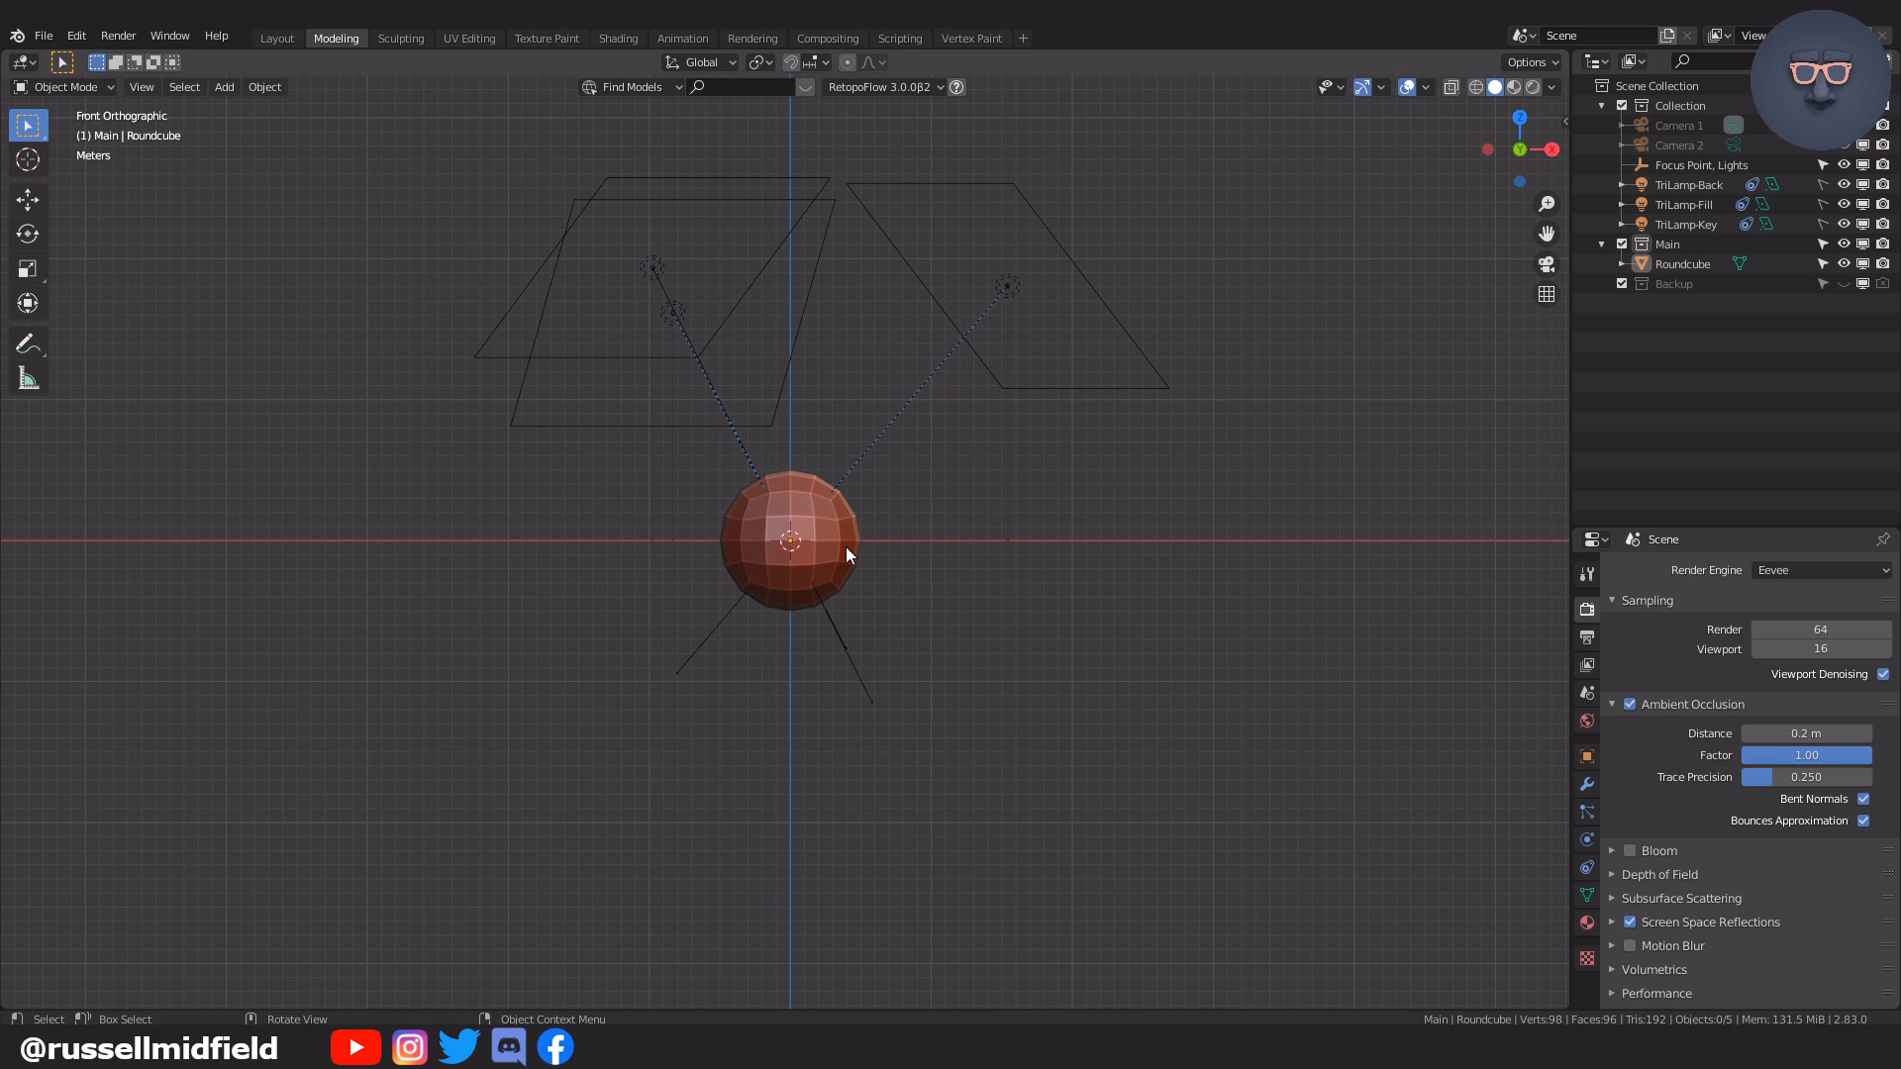
# Open the preferences, search the add-ons for "extra" and expand the Add Mesh: Extra Objects entry to check that it is enabled
pyautogui.click(75, 37)
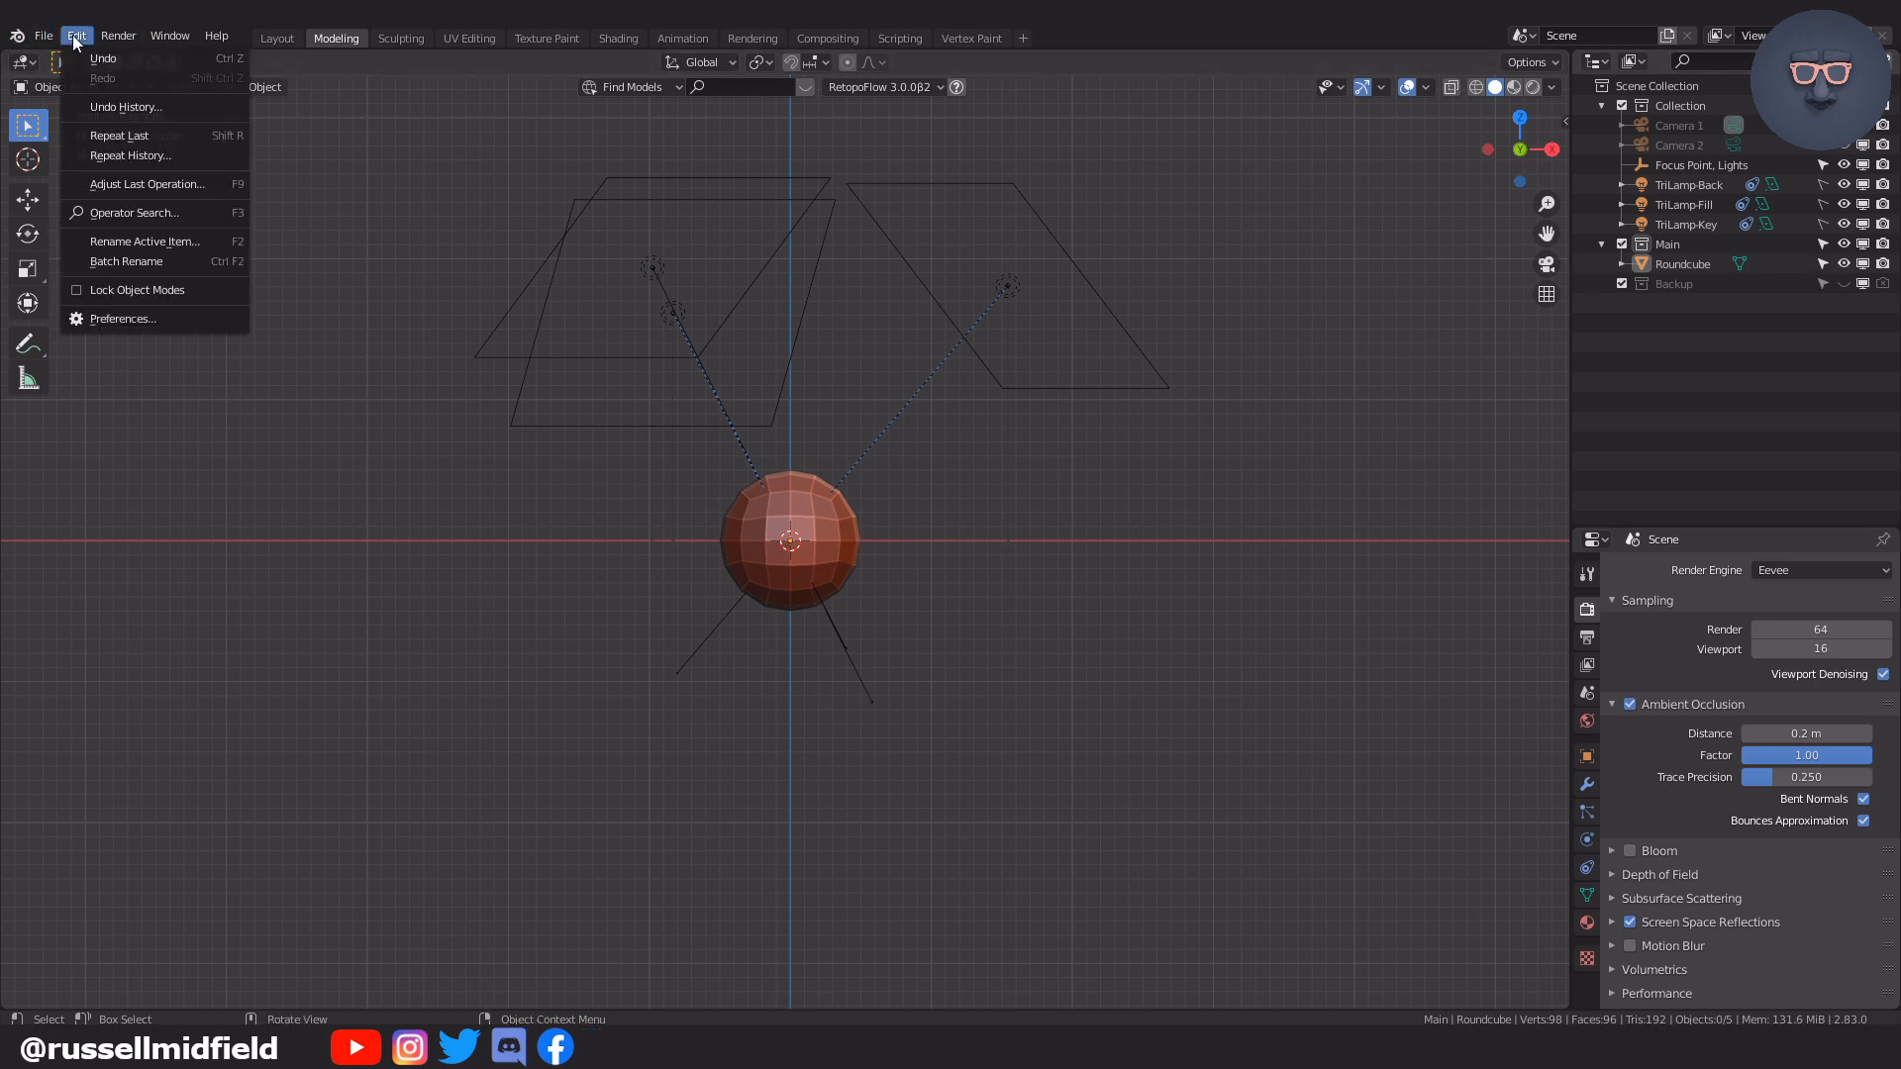
pyautogui.click(127, 316)
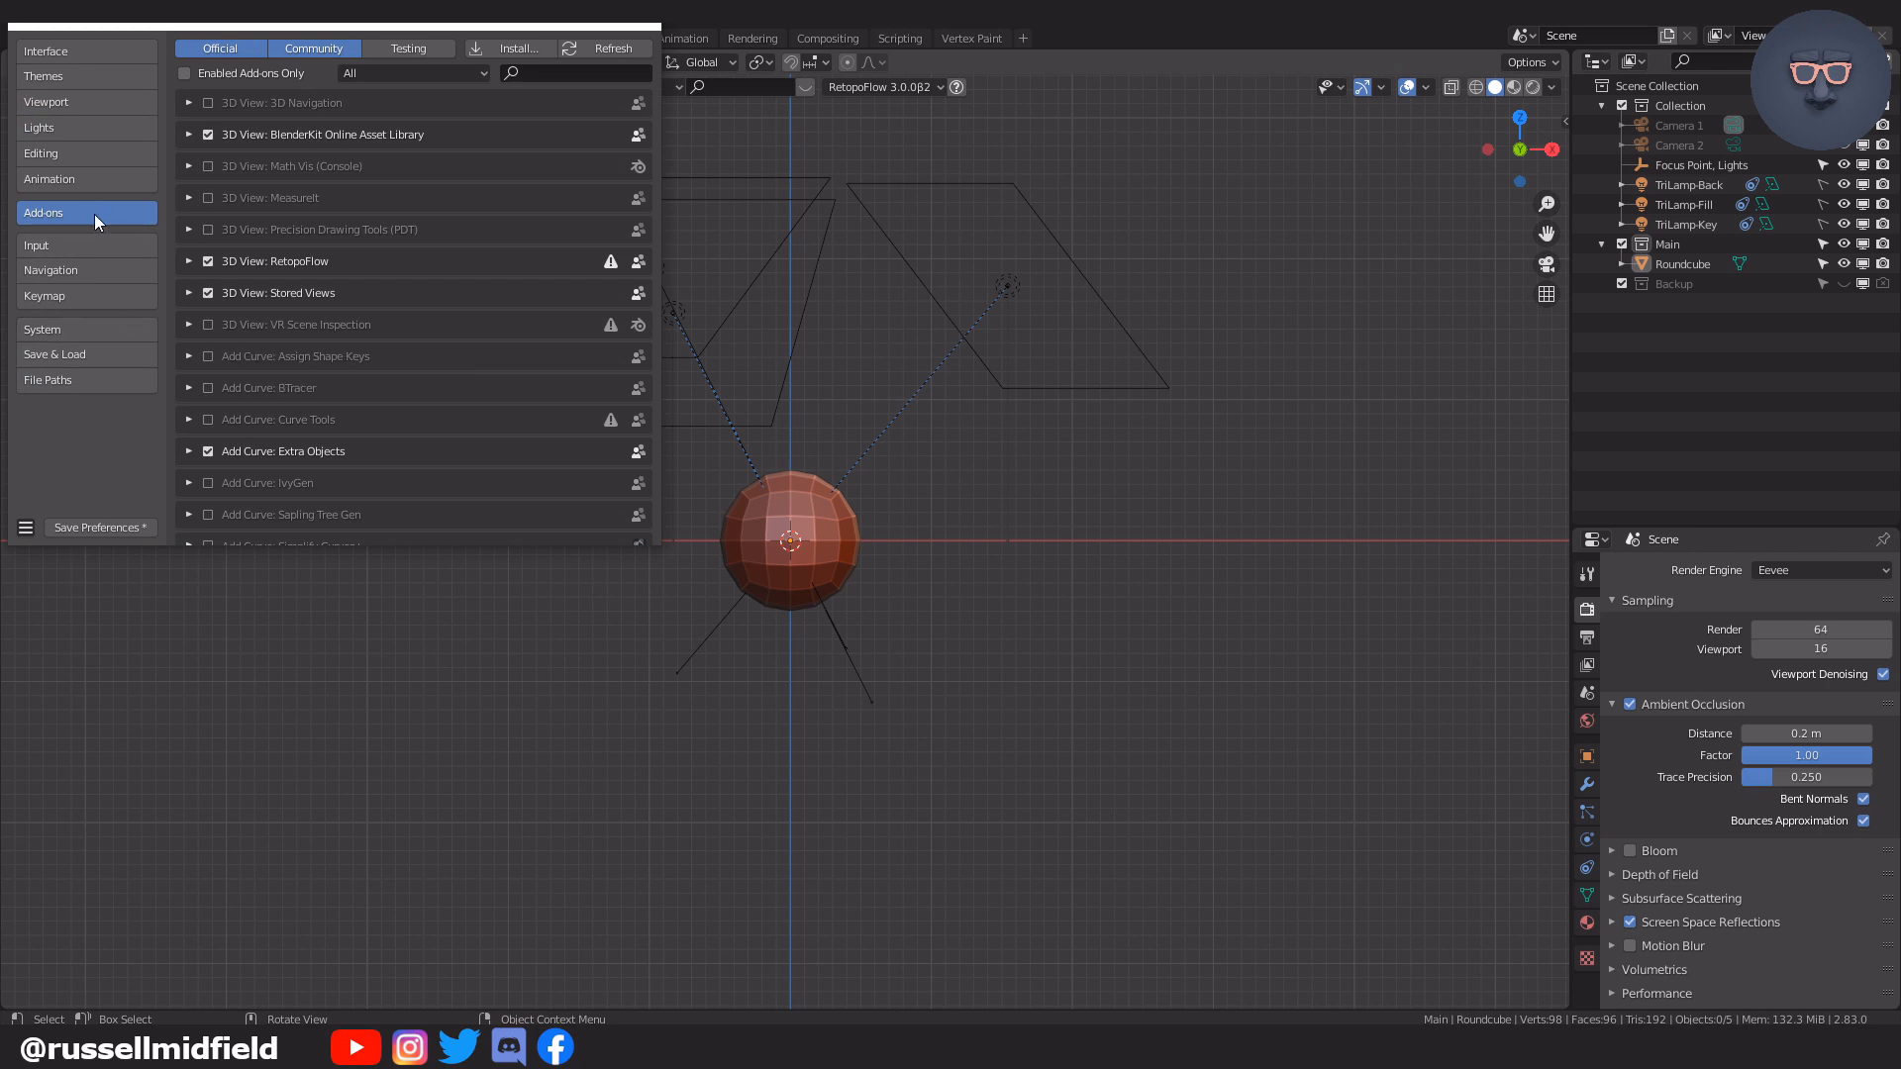
pyautogui.click(556, 73)
pyautogui.write('extra')
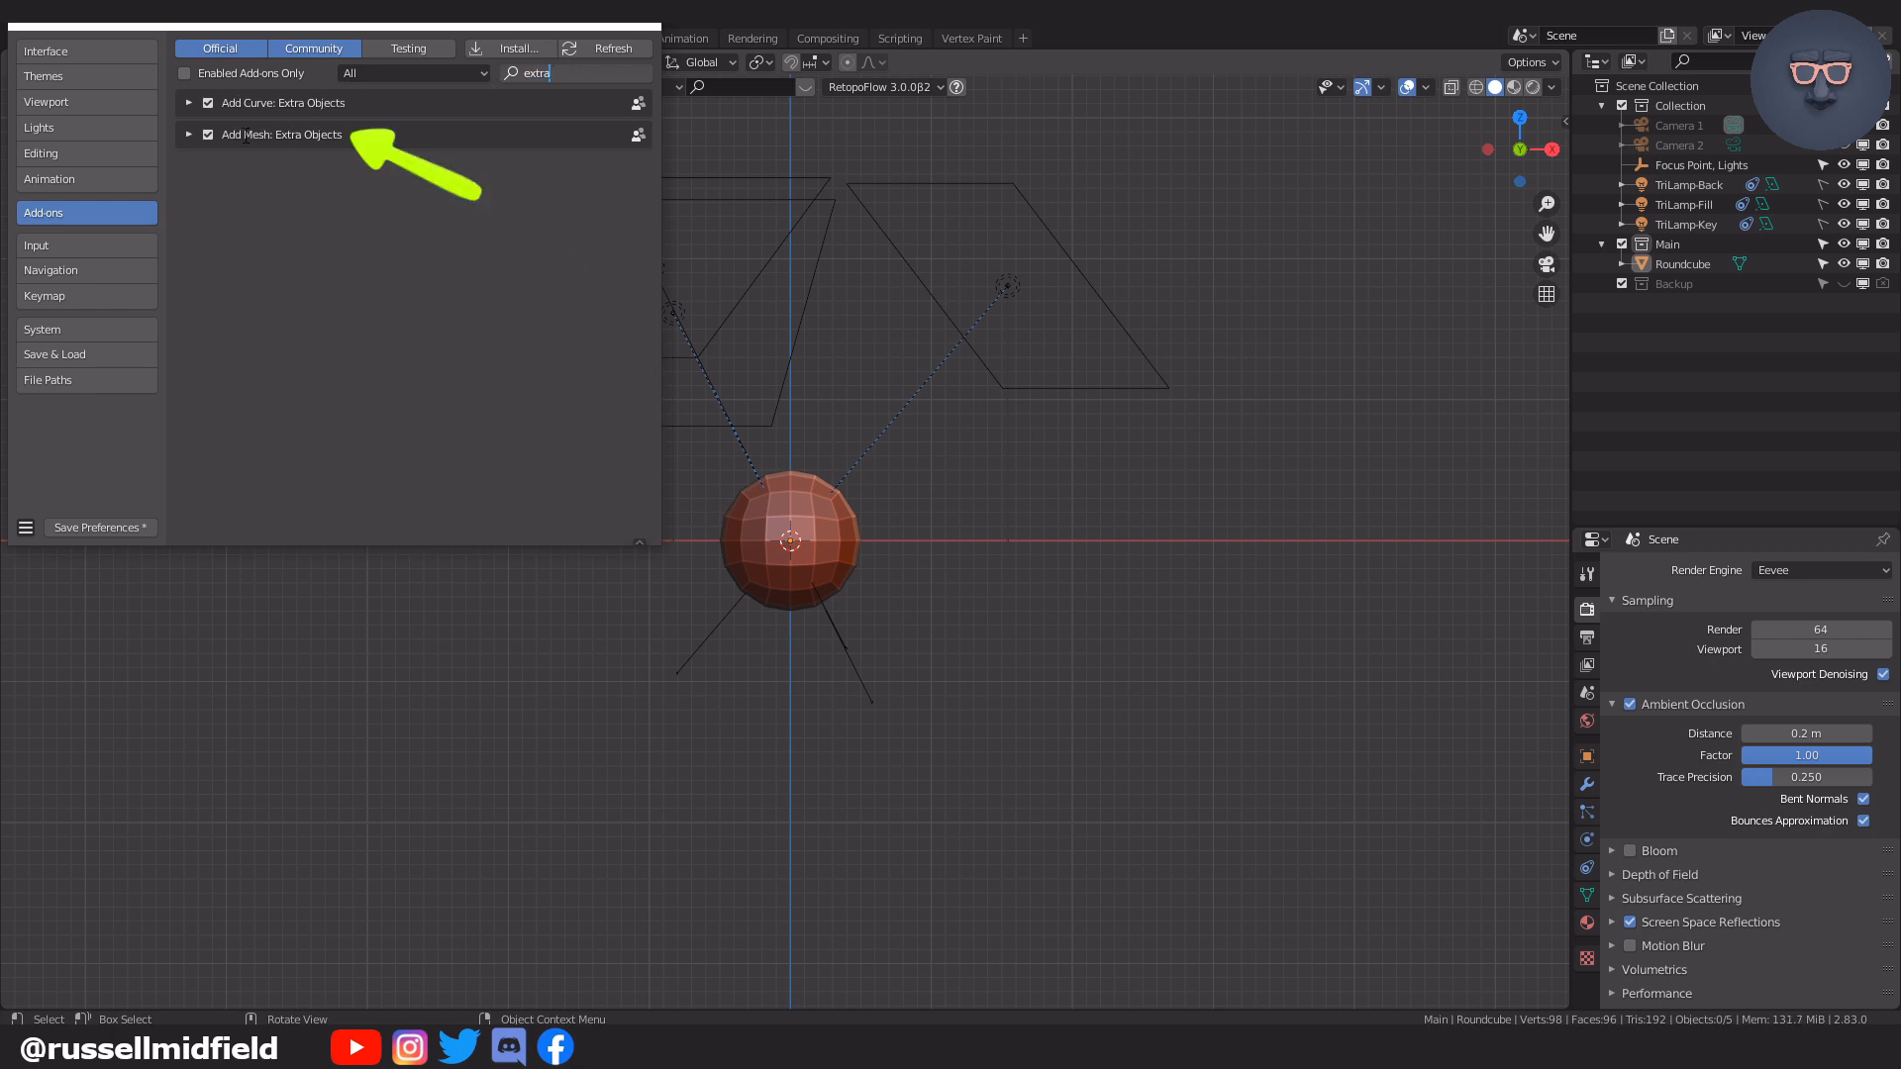
pyautogui.click(188, 134)
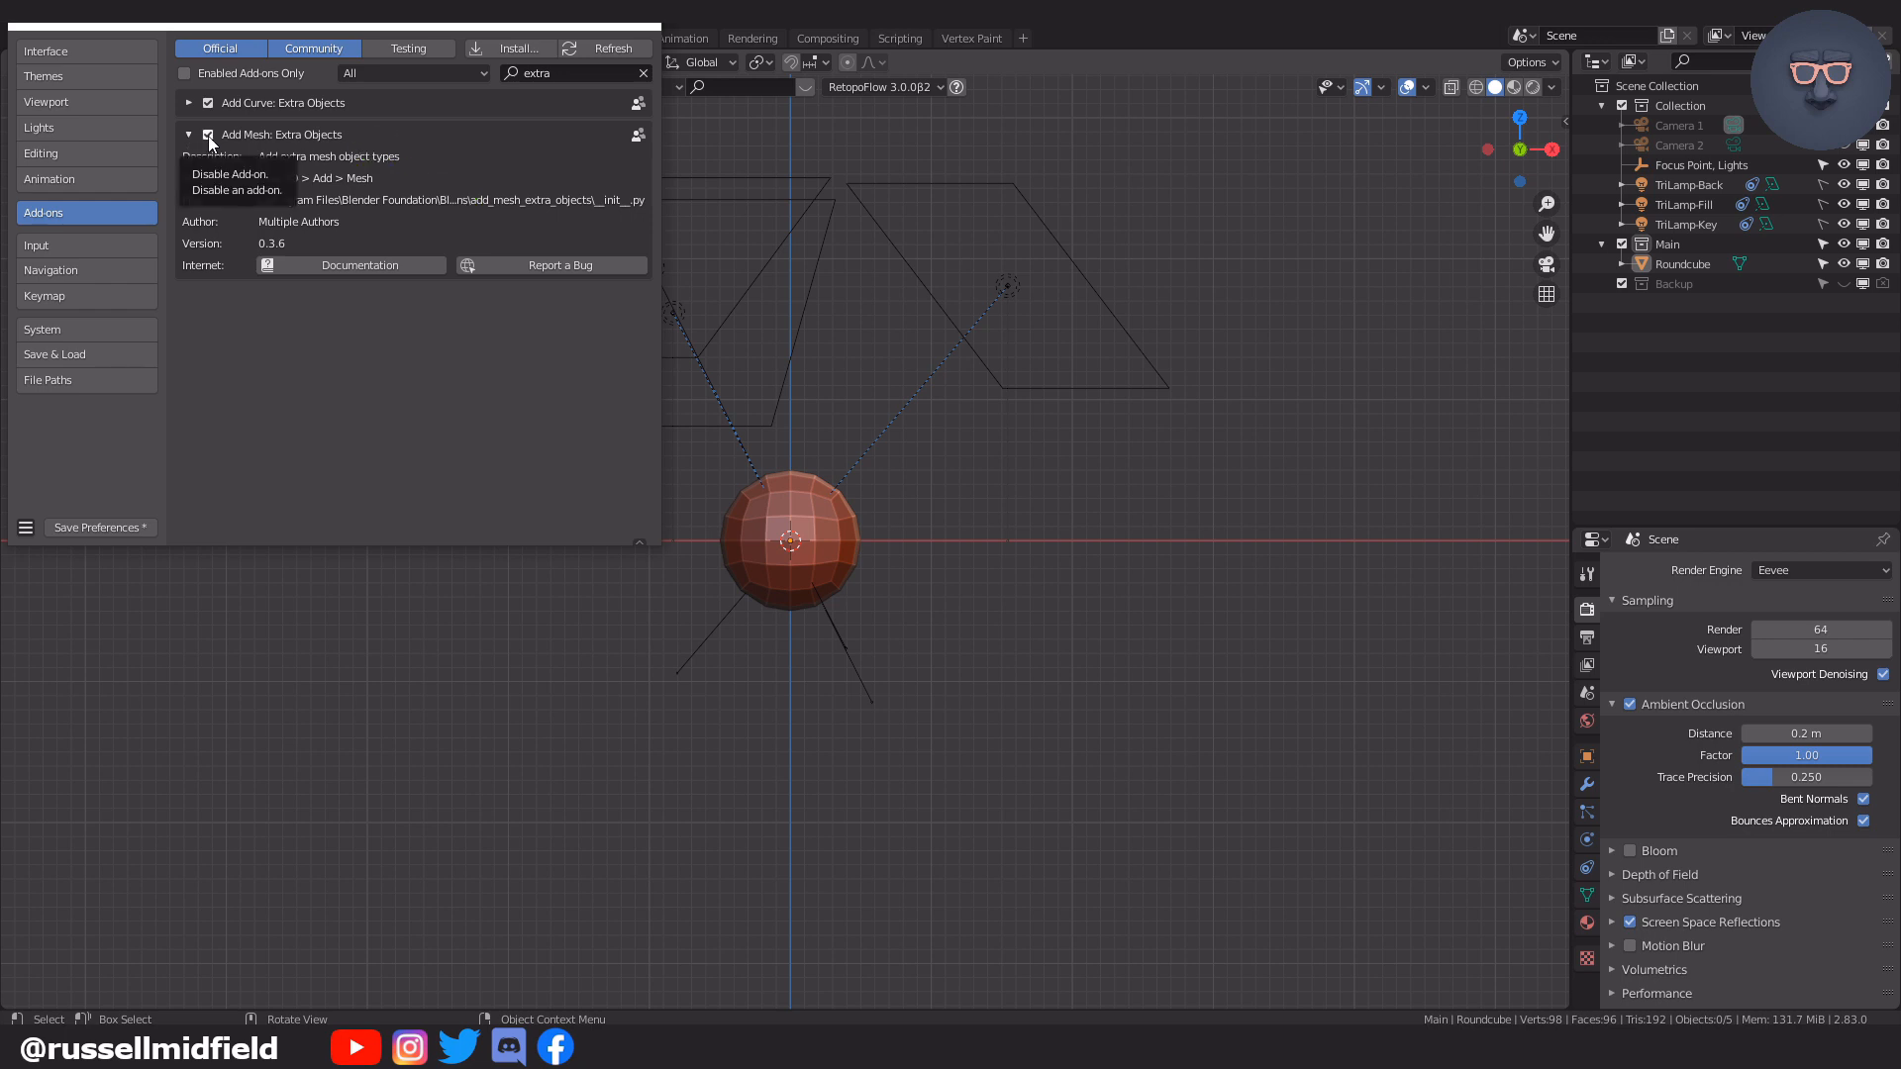
pyautogui.click(519, 73)
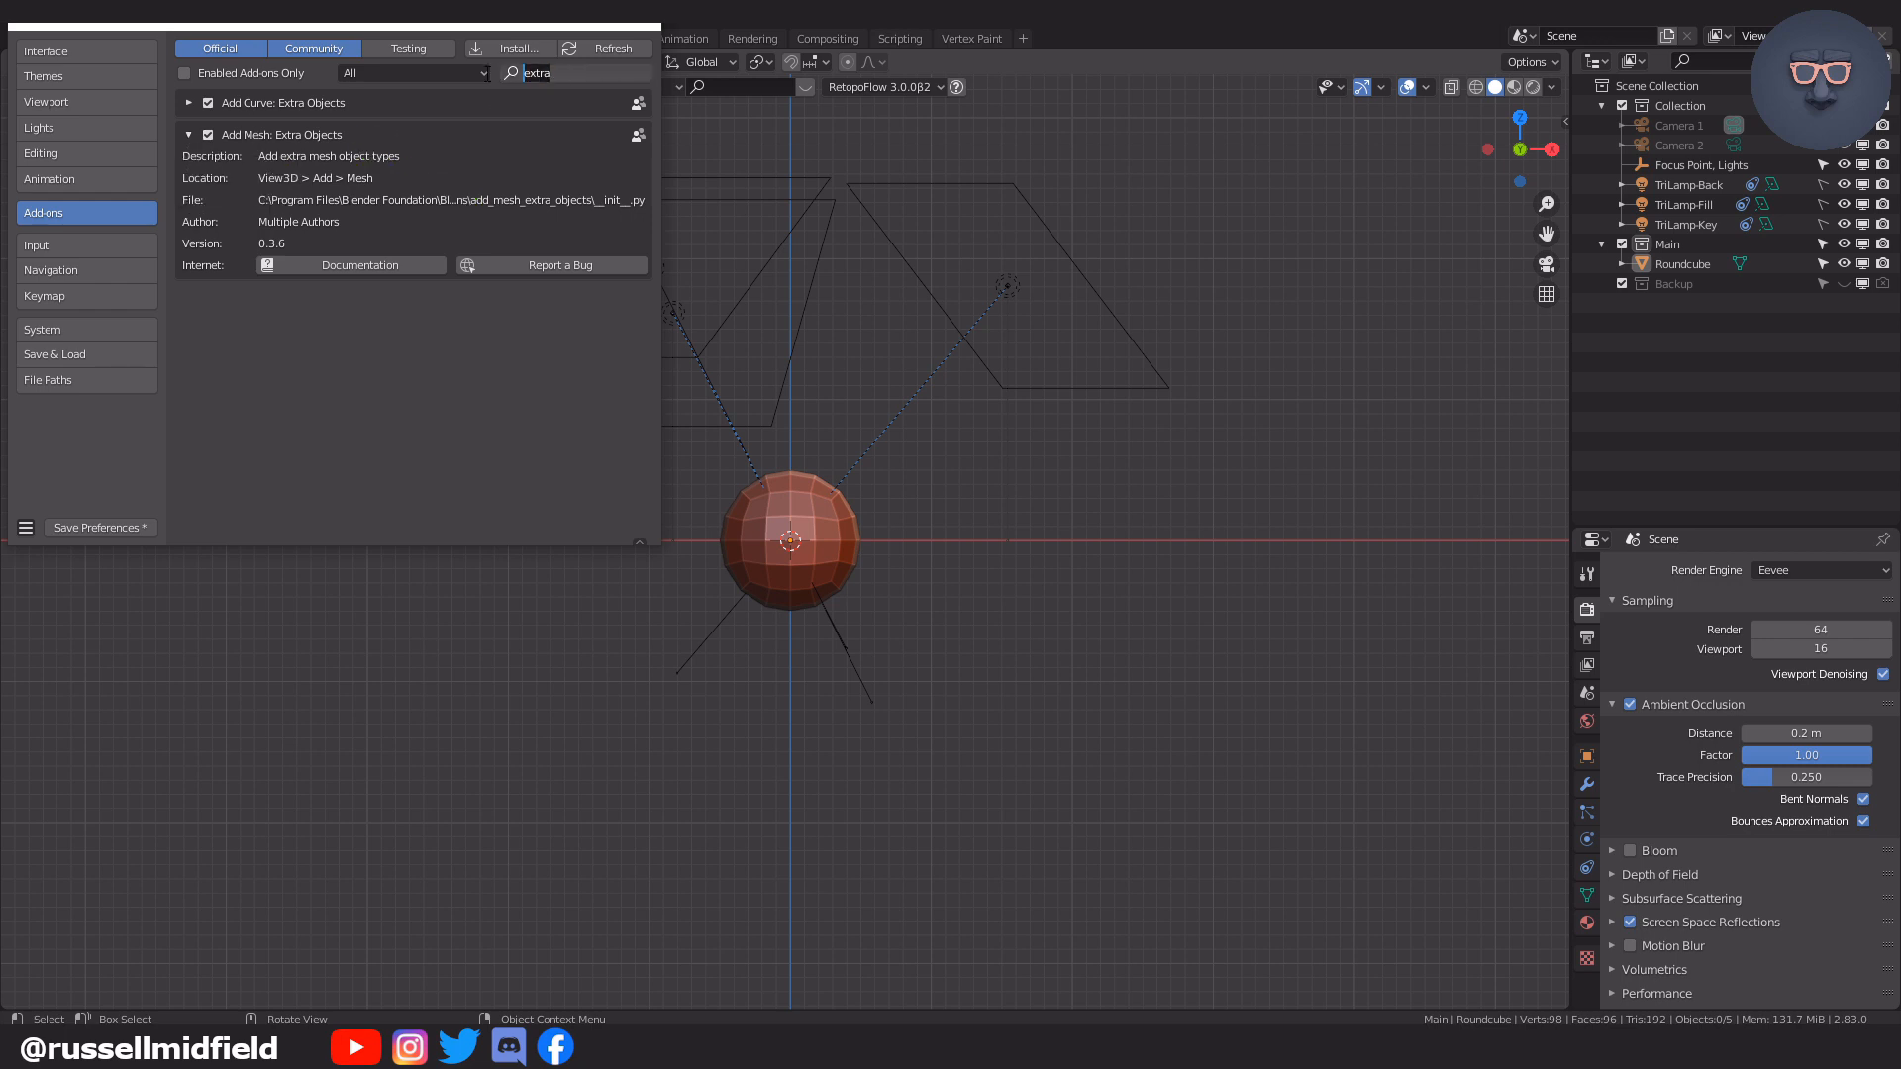
# Set new objects to align to View in the editing preferences, save the preferences and close them
pyautogui.click(72, 151)
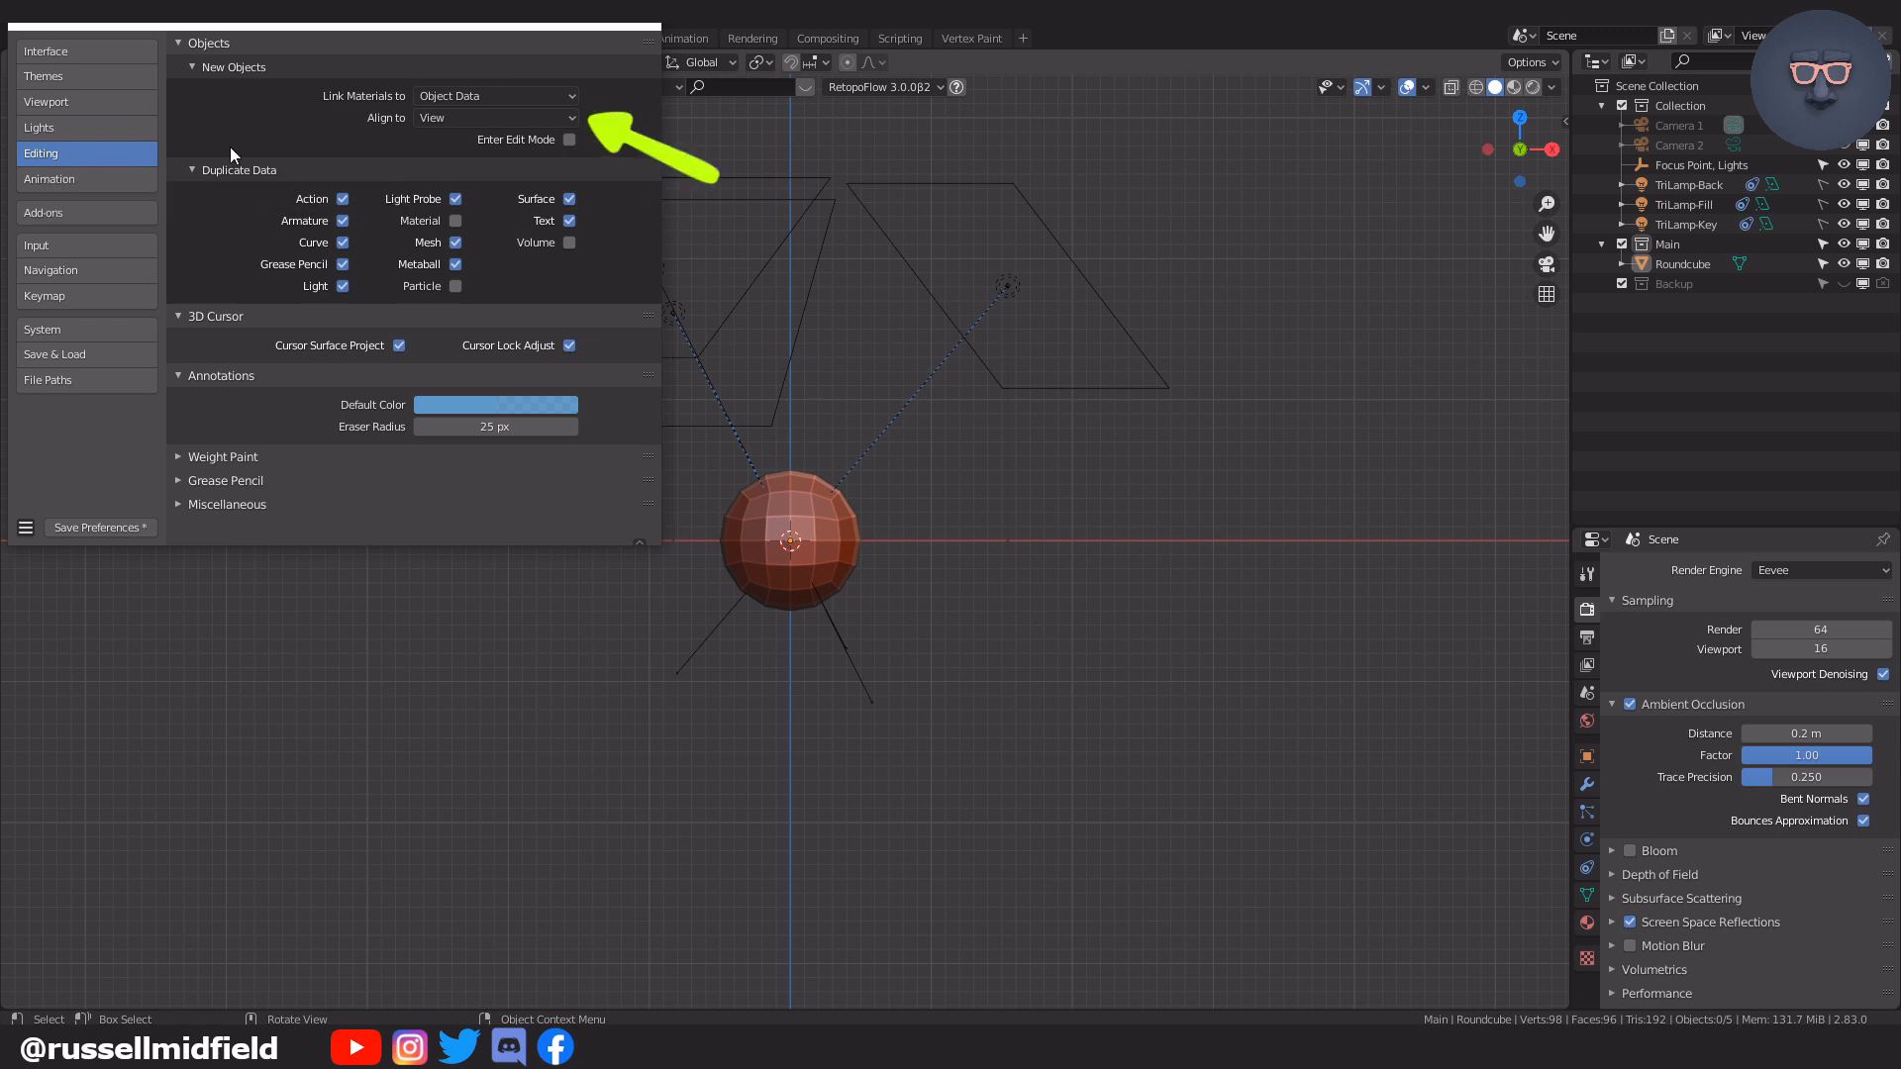
pyautogui.click(460, 121)
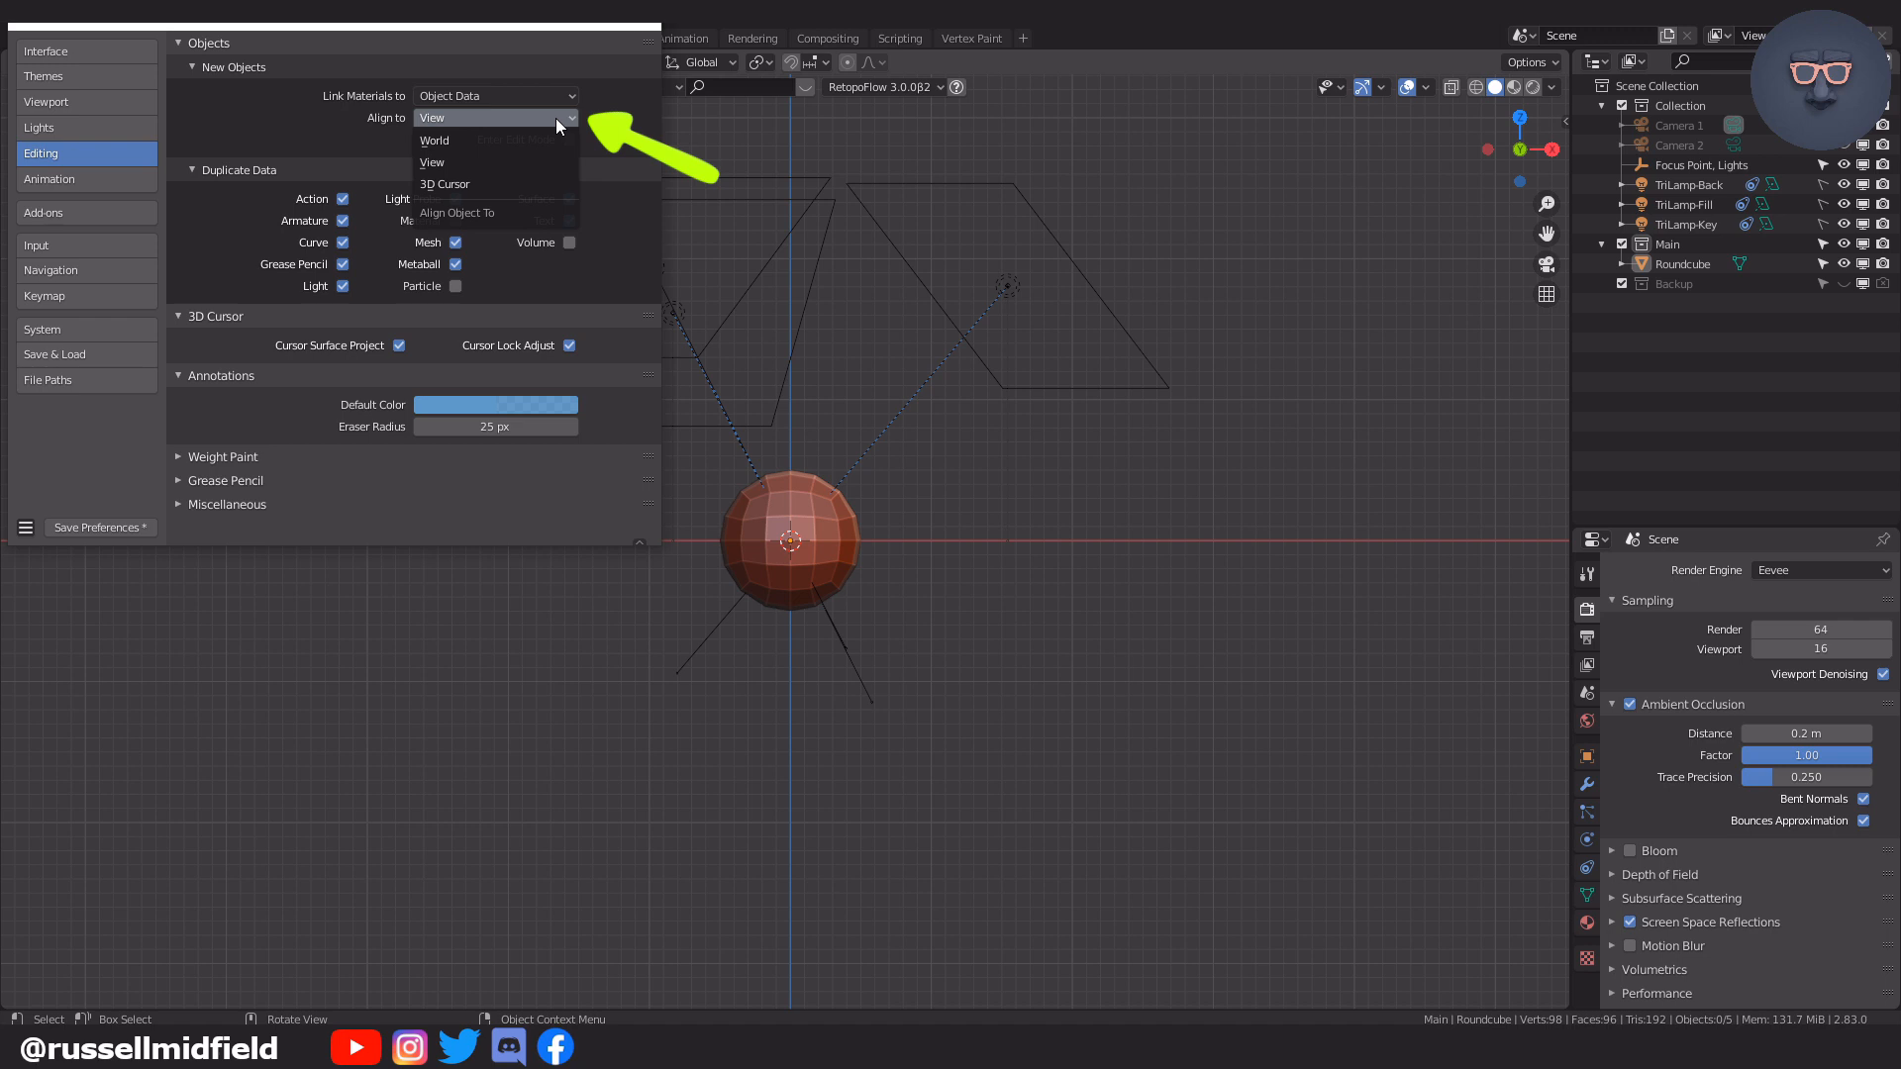
pyautogui.click(465, 159)
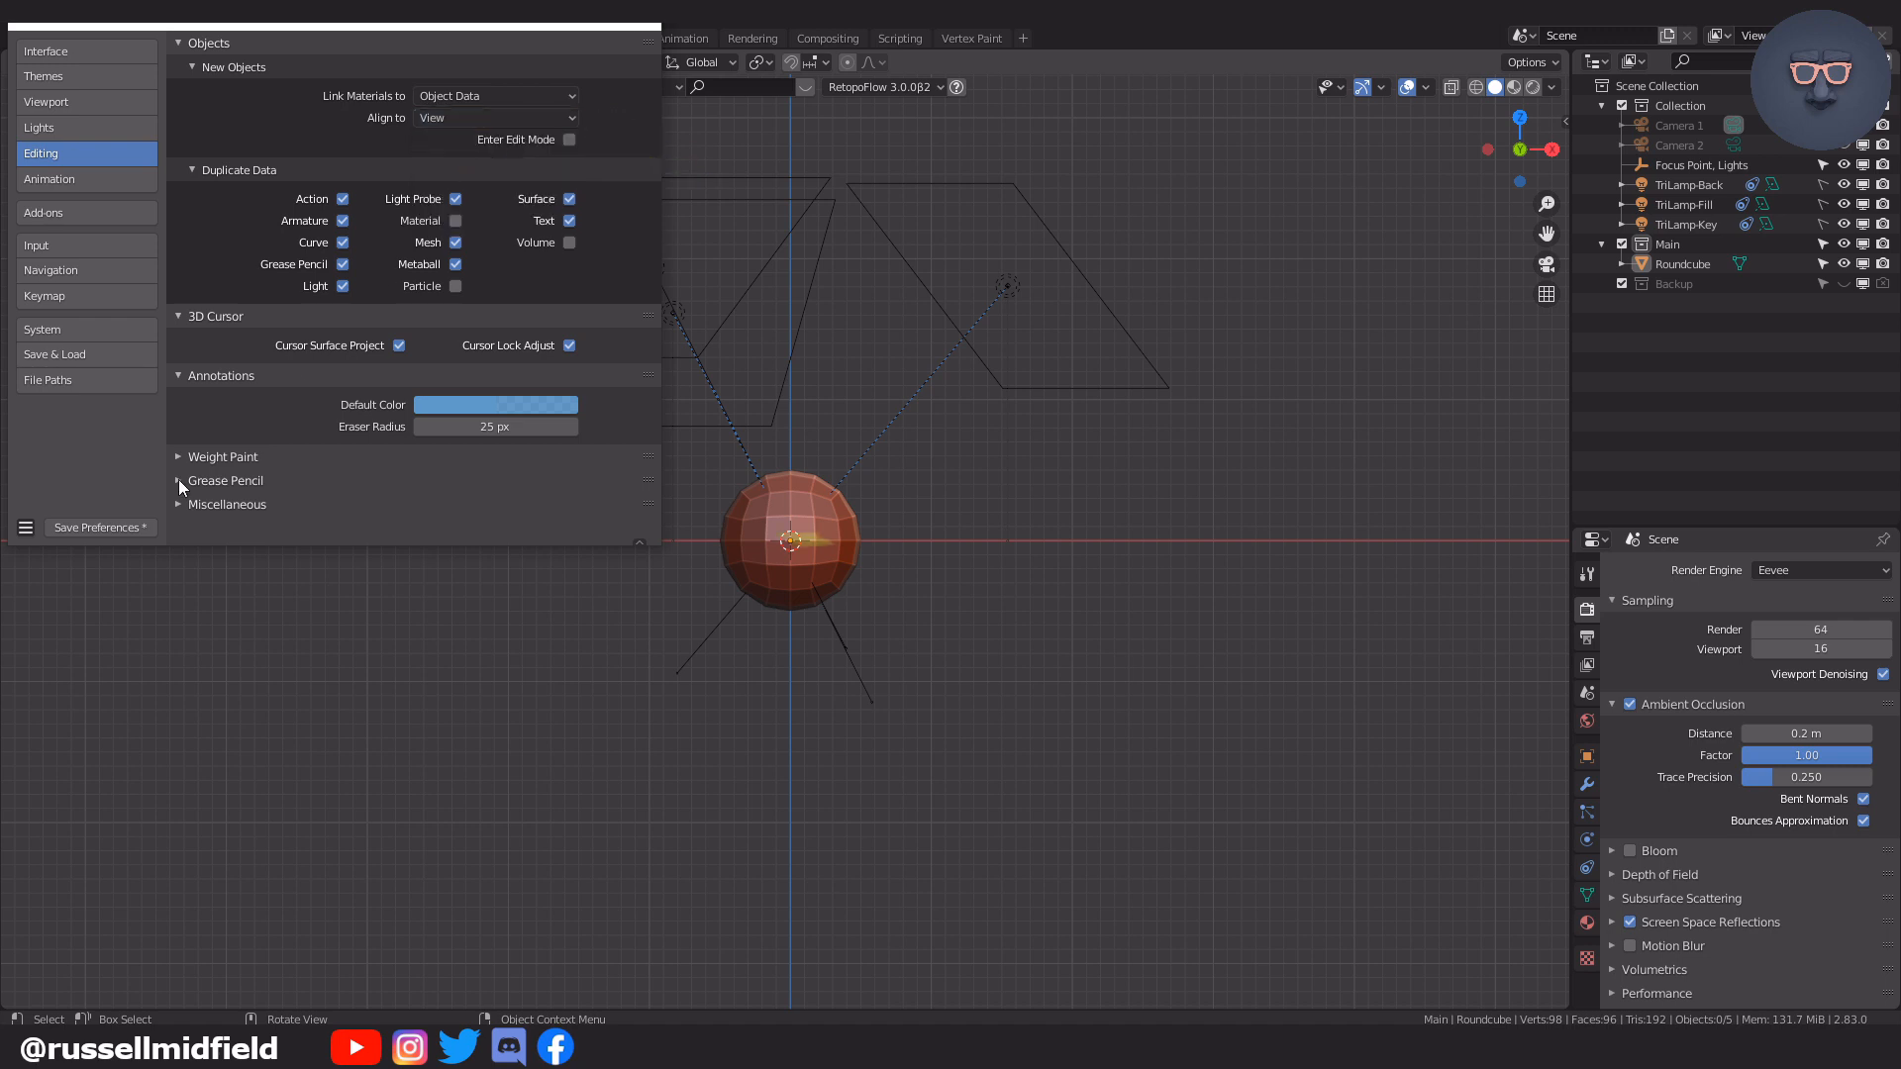
pyautogui.click(127, 528)
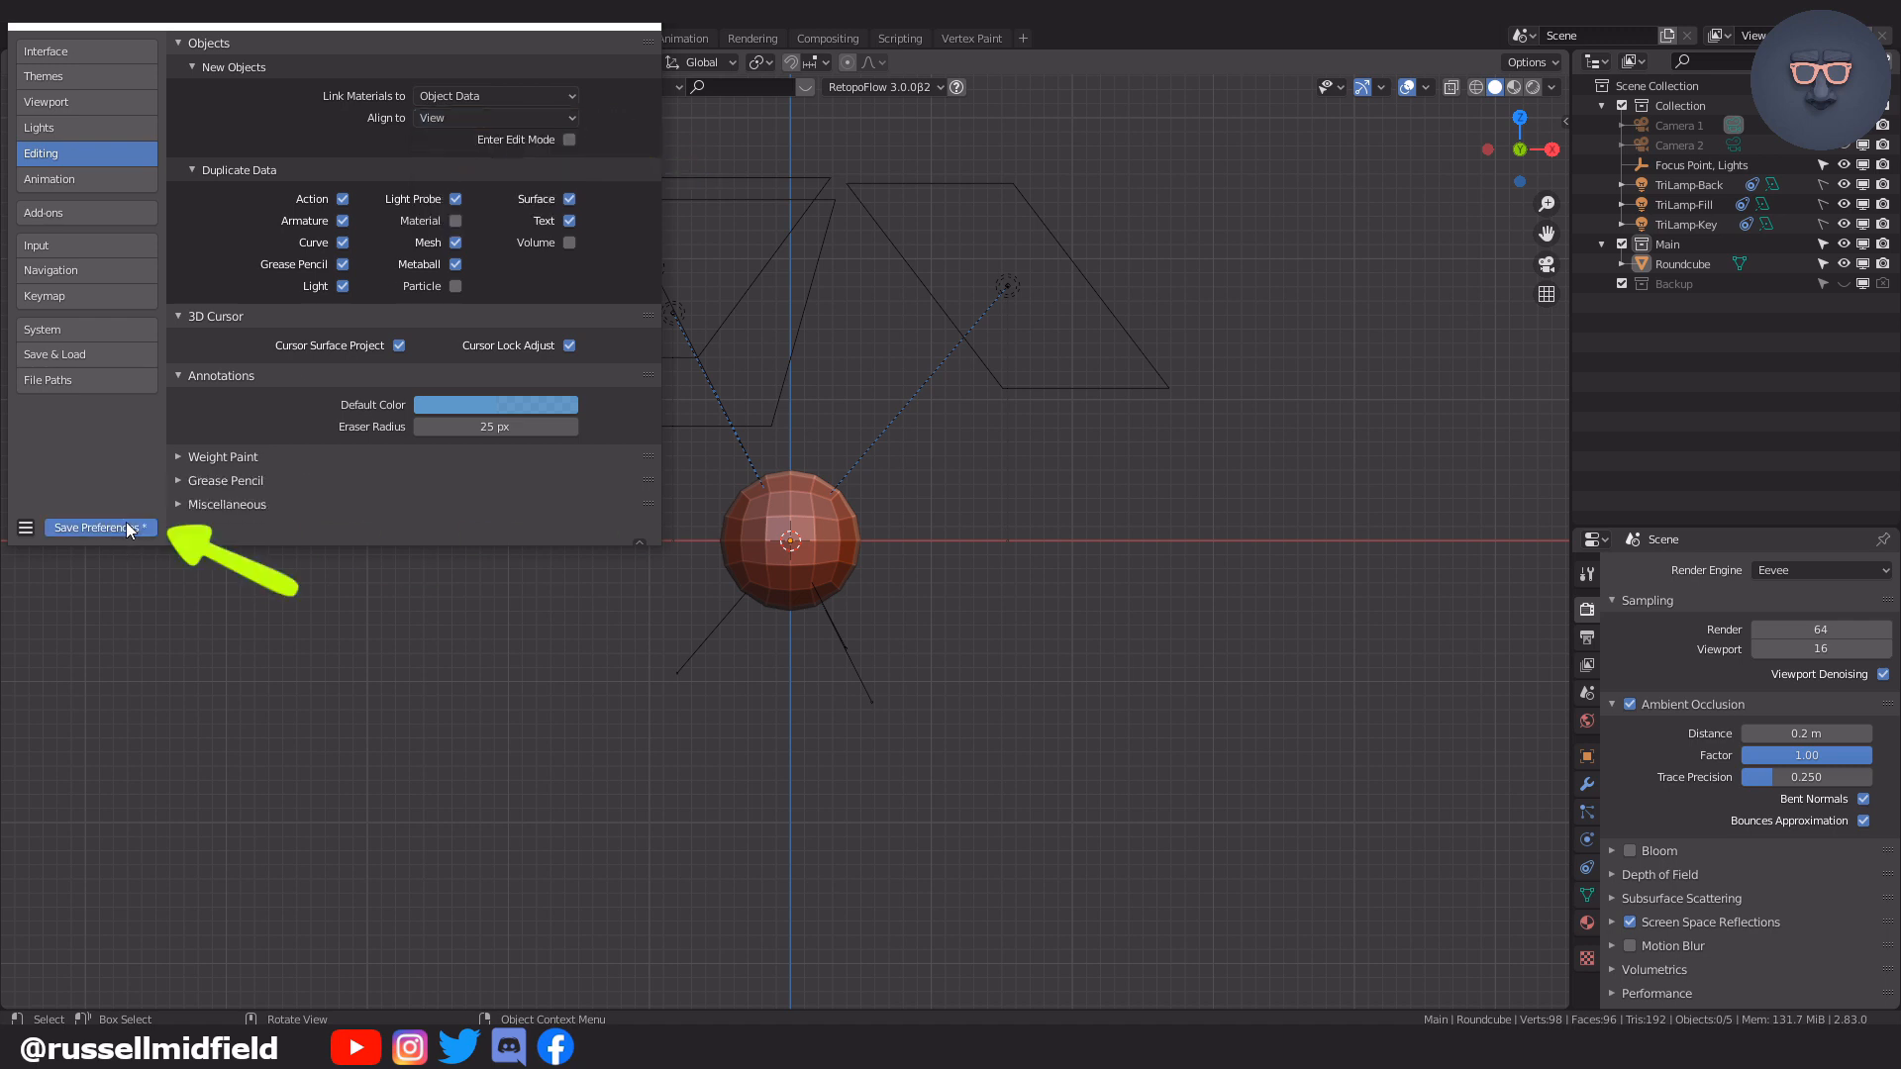
pyautogui.click(653, 26)
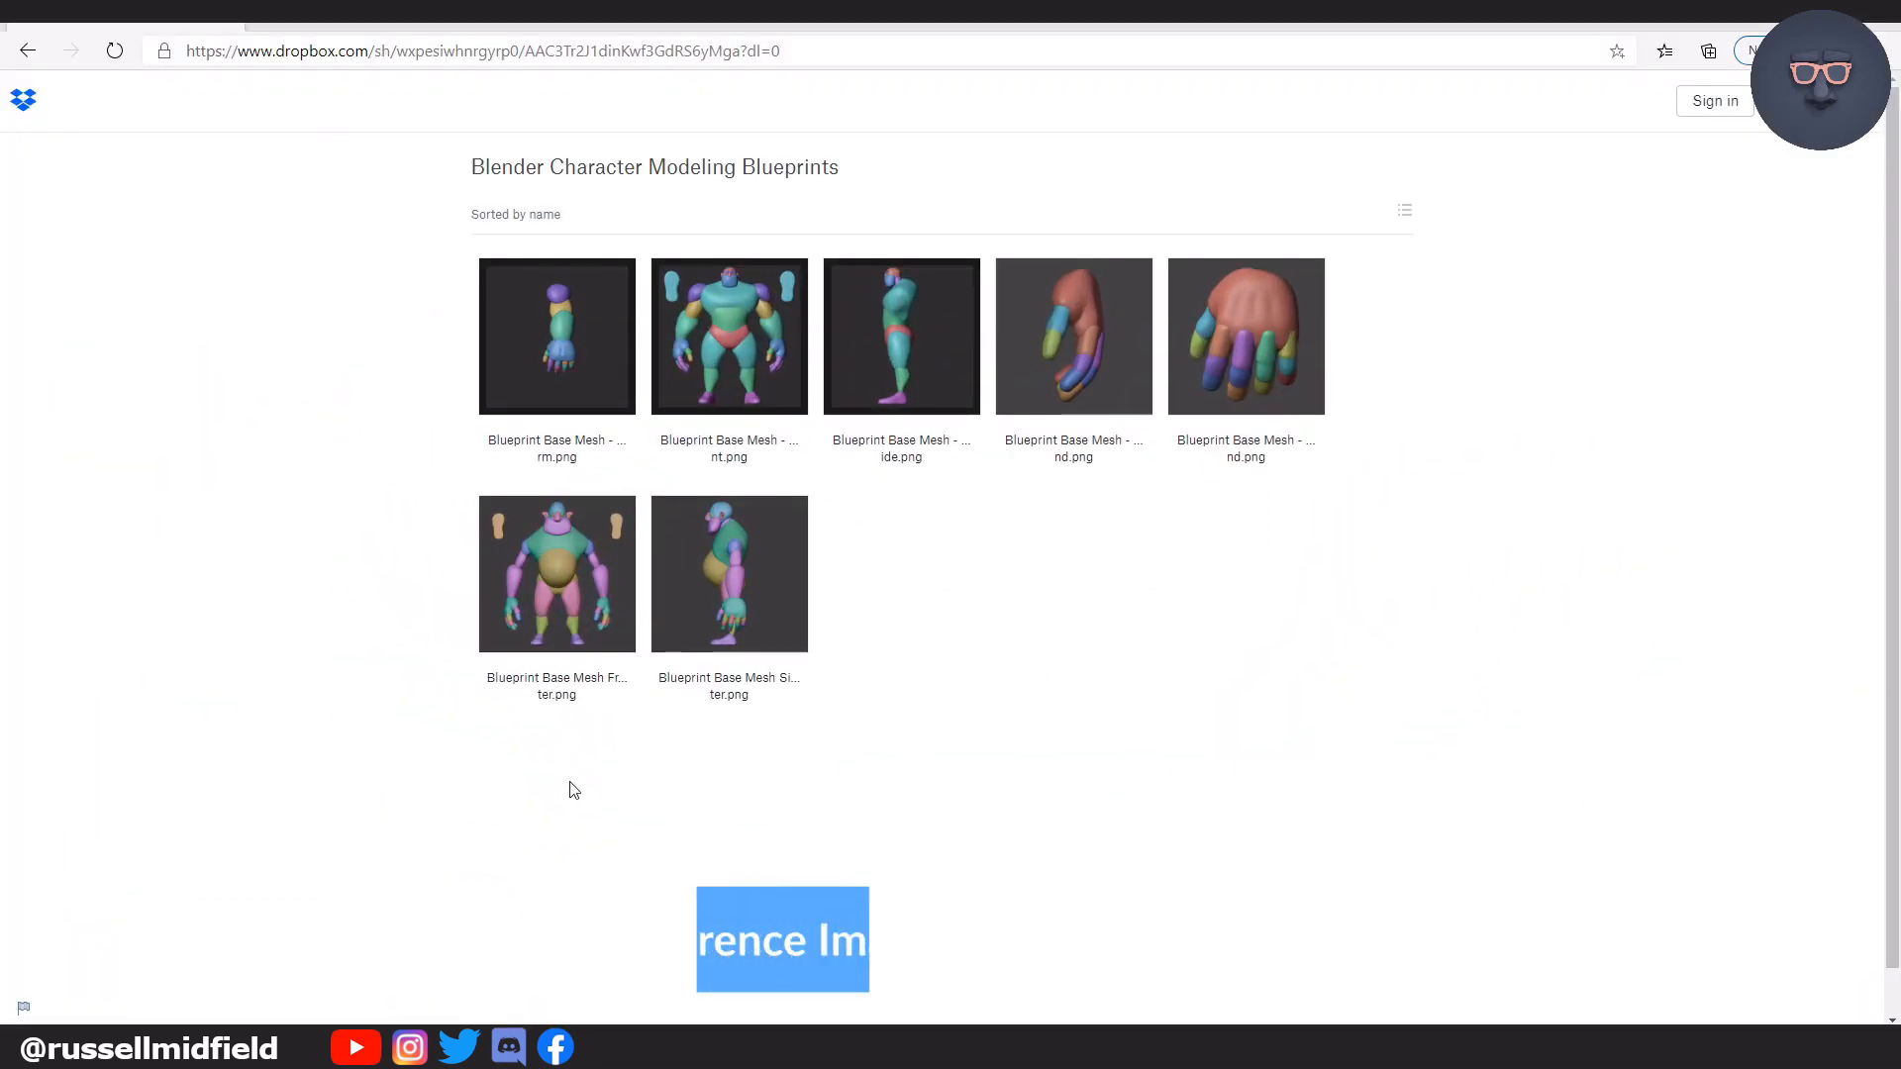
# In the browser's Dropbox folder, preview the Earth front and arm blueprint images
pyautogui.click(784, 365)
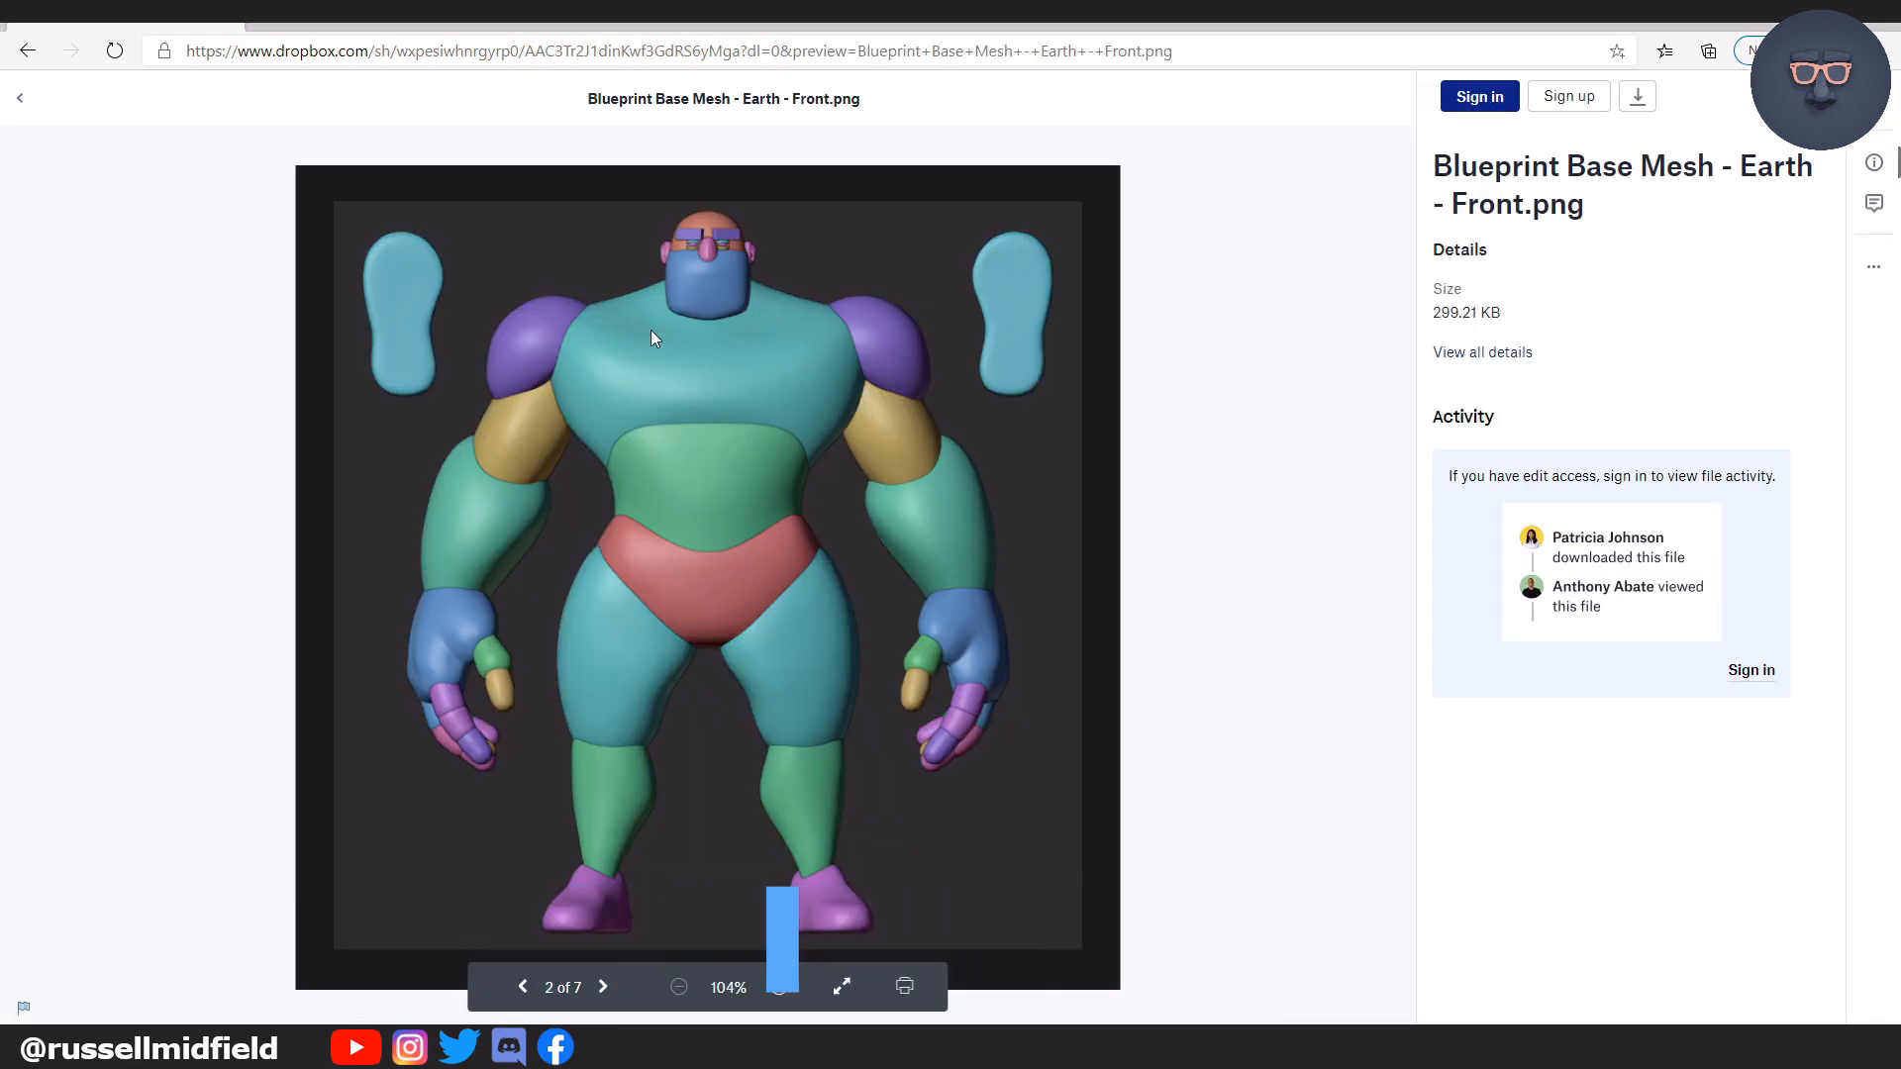
pyautogui.press('Right')
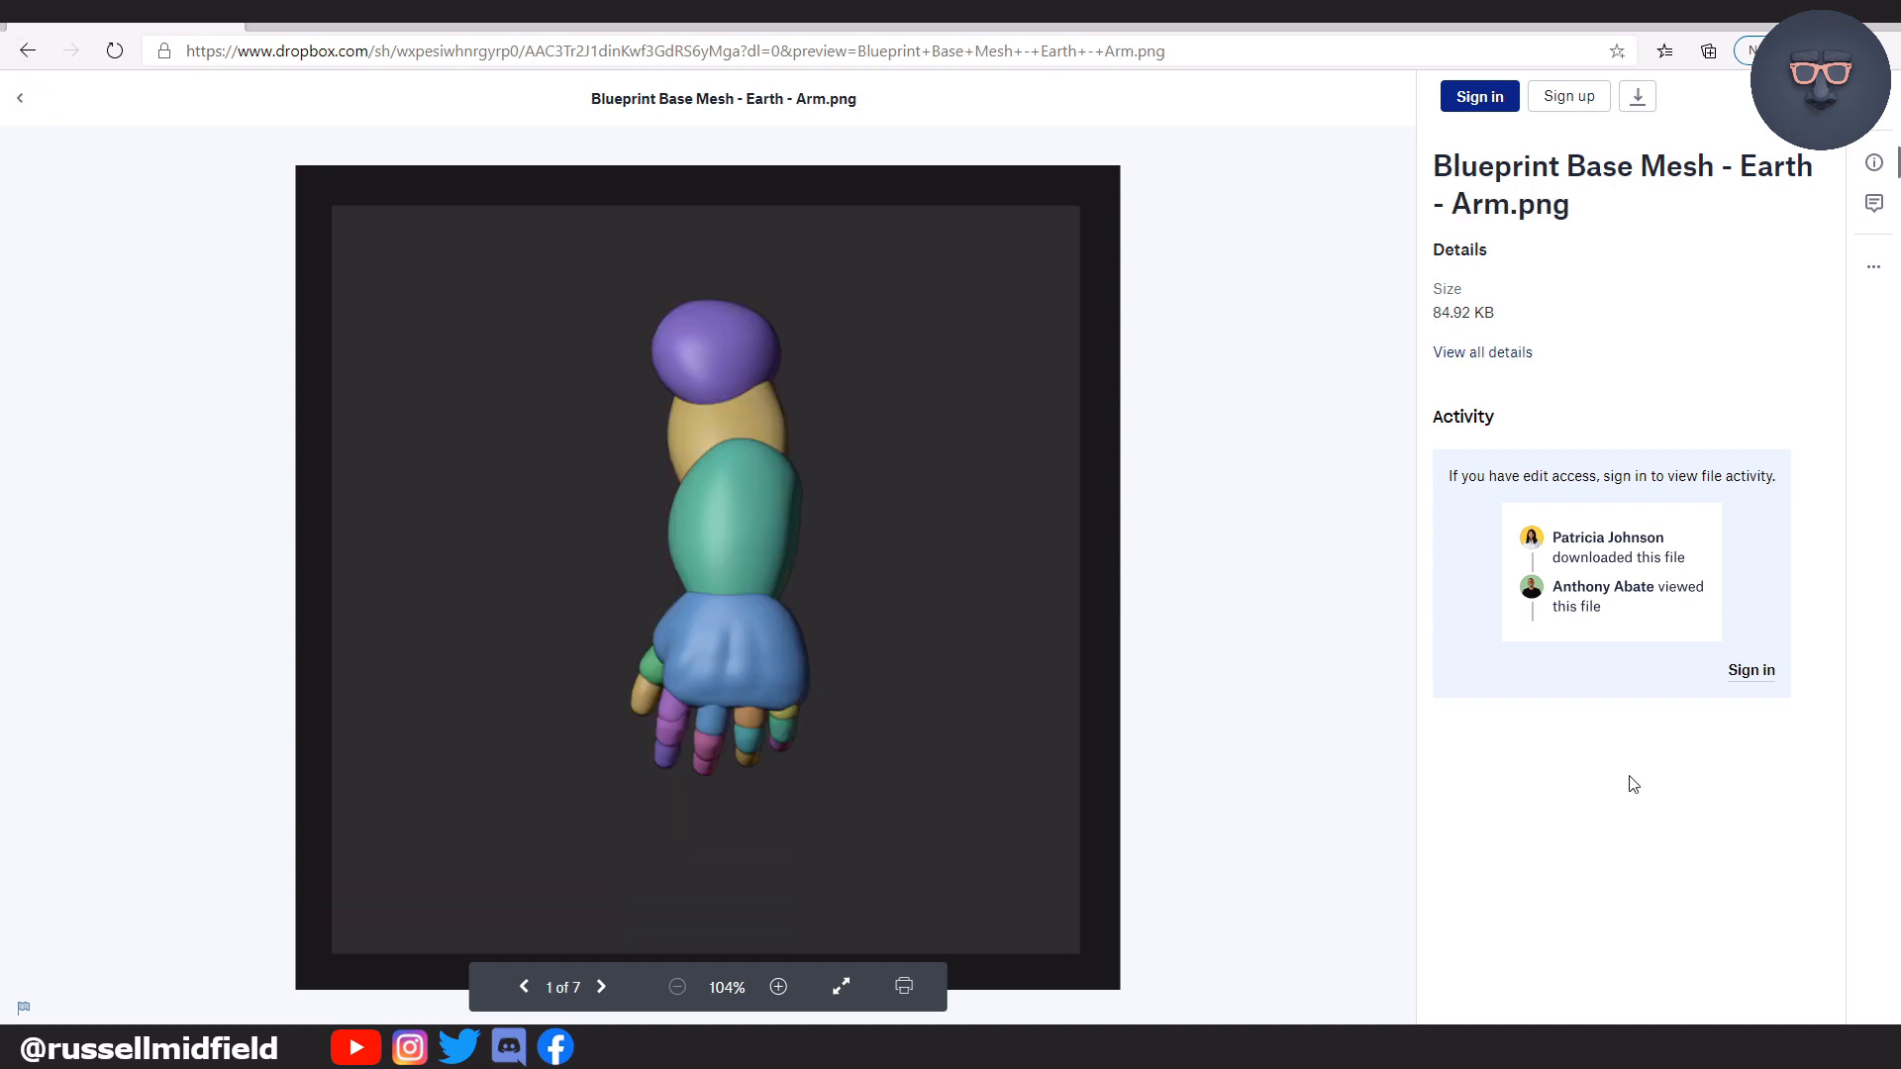
pyautogui.press('Escape')
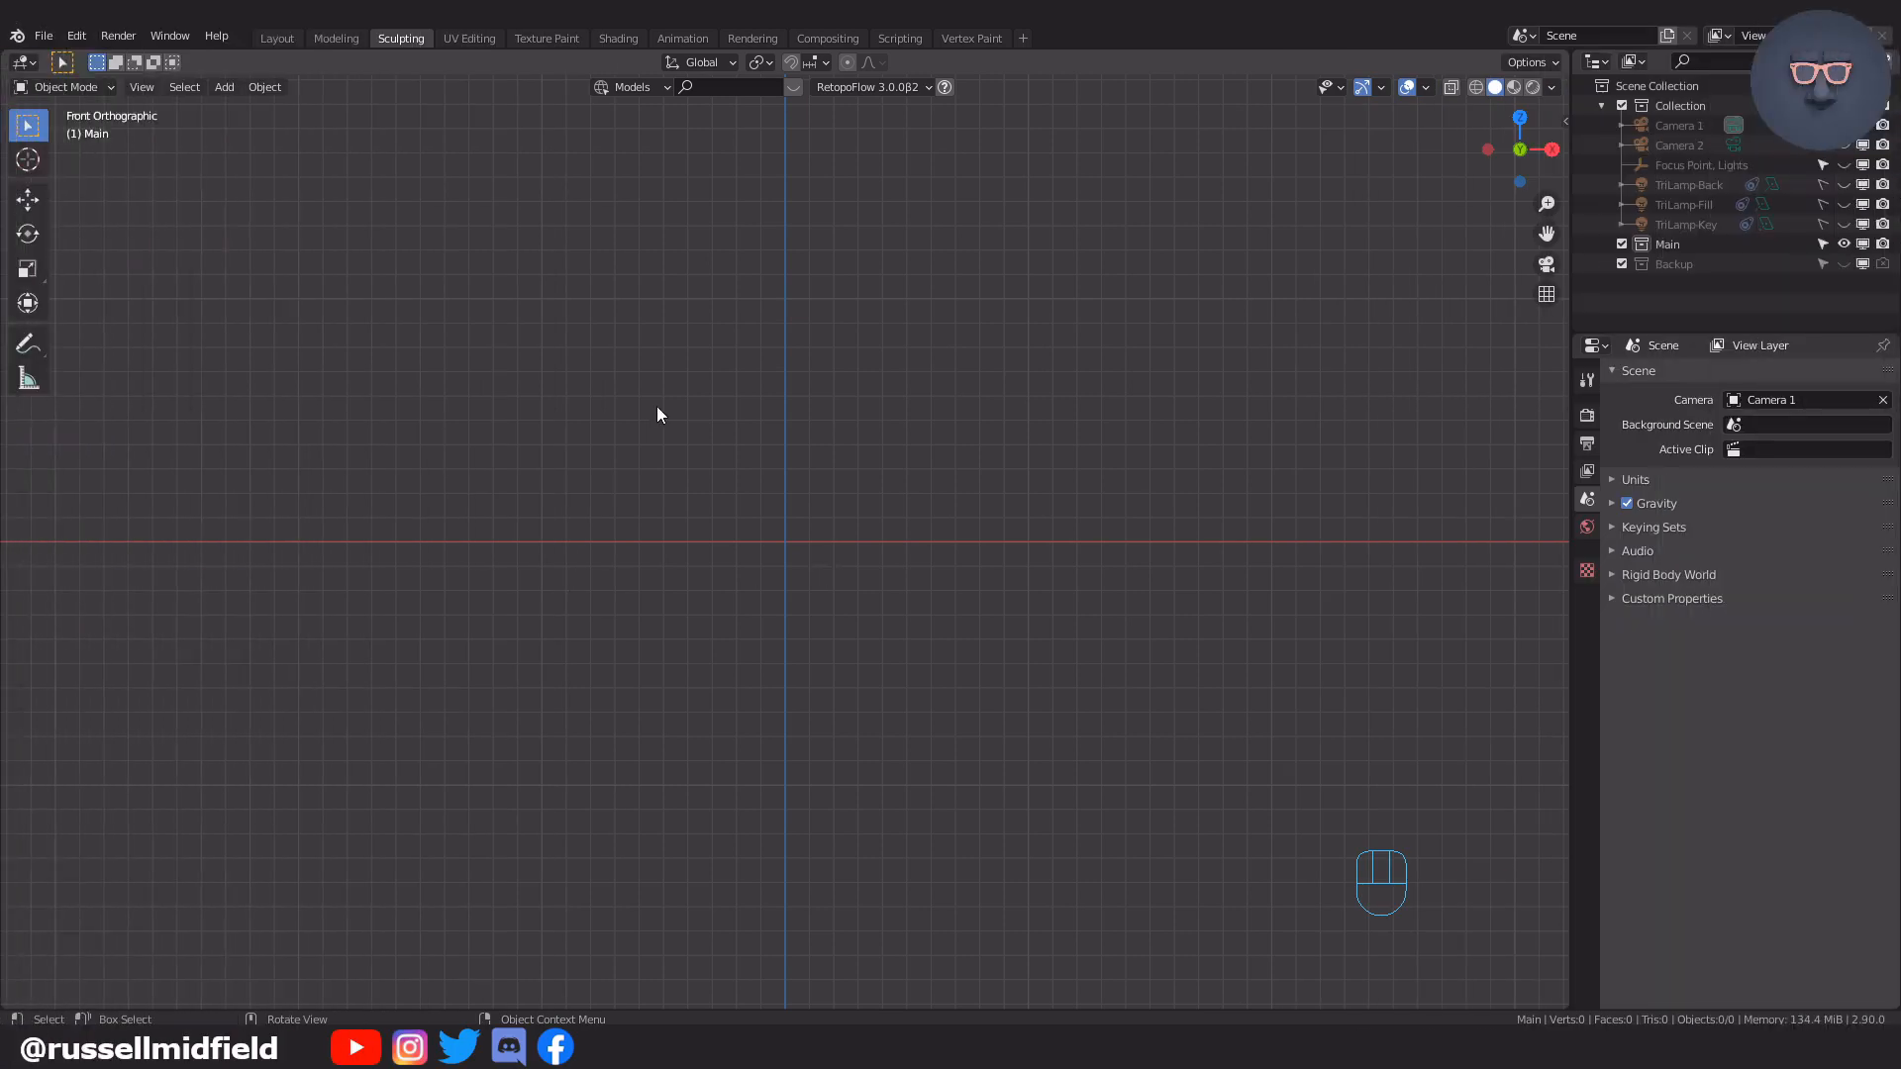
# In Blender, add "Blueprint Base Mesh - Earth - Front.png" as a reference image in the front view
pyautogui.hotkey('shift', 'a')
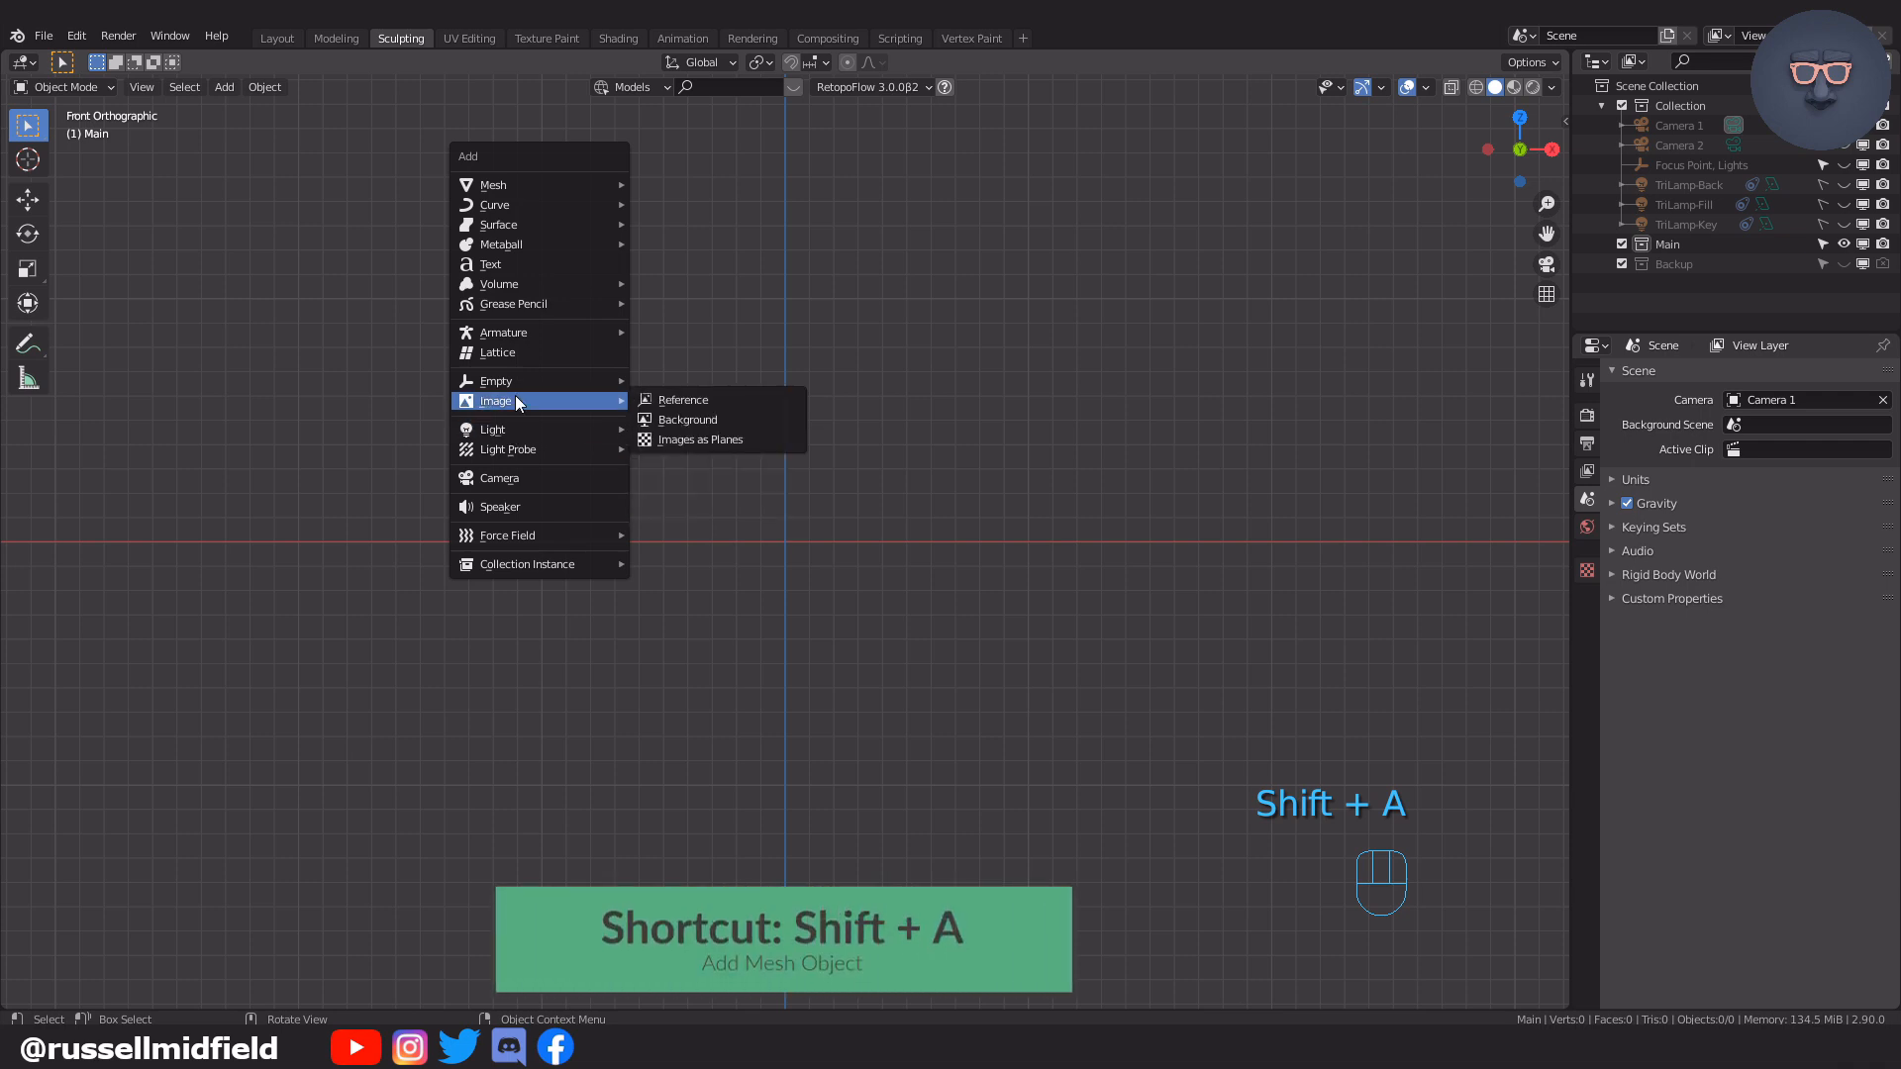
pyautogui.click(711, 401)
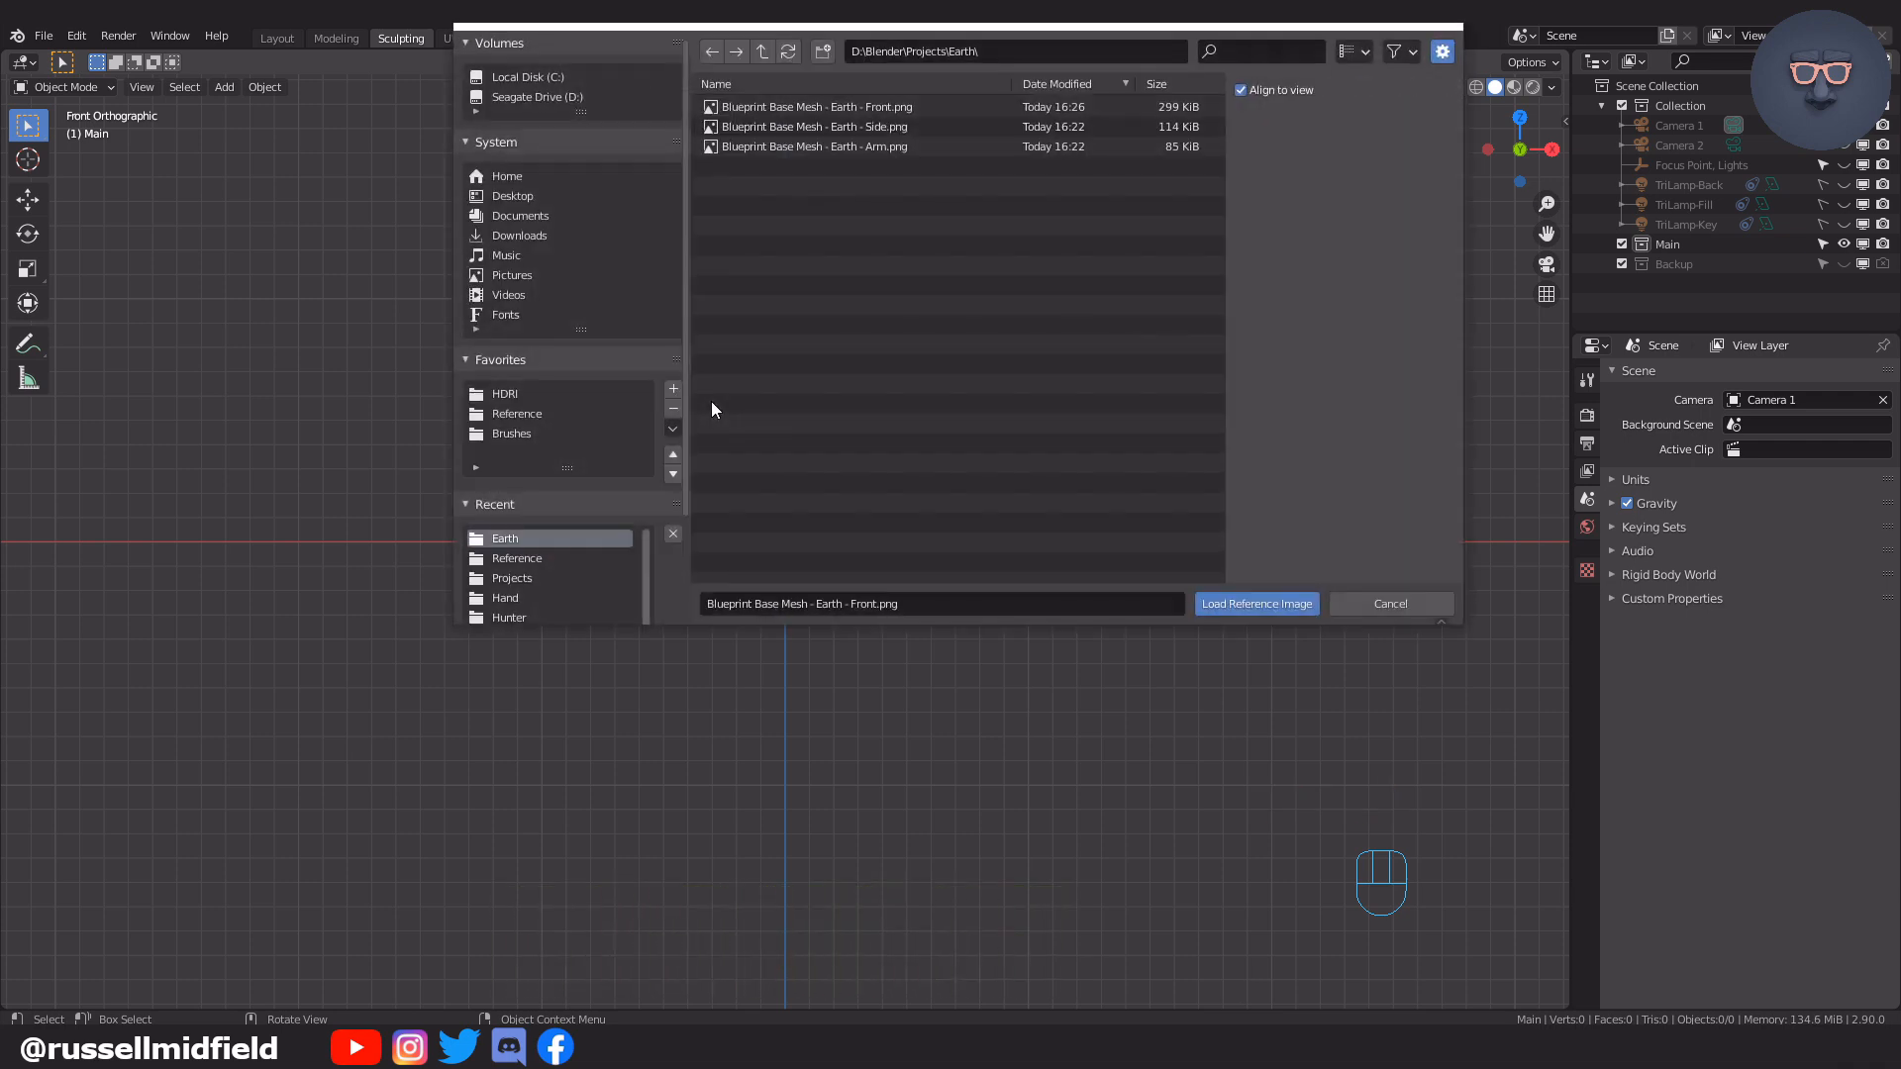
pyautogui.doubleClick(885, 106)
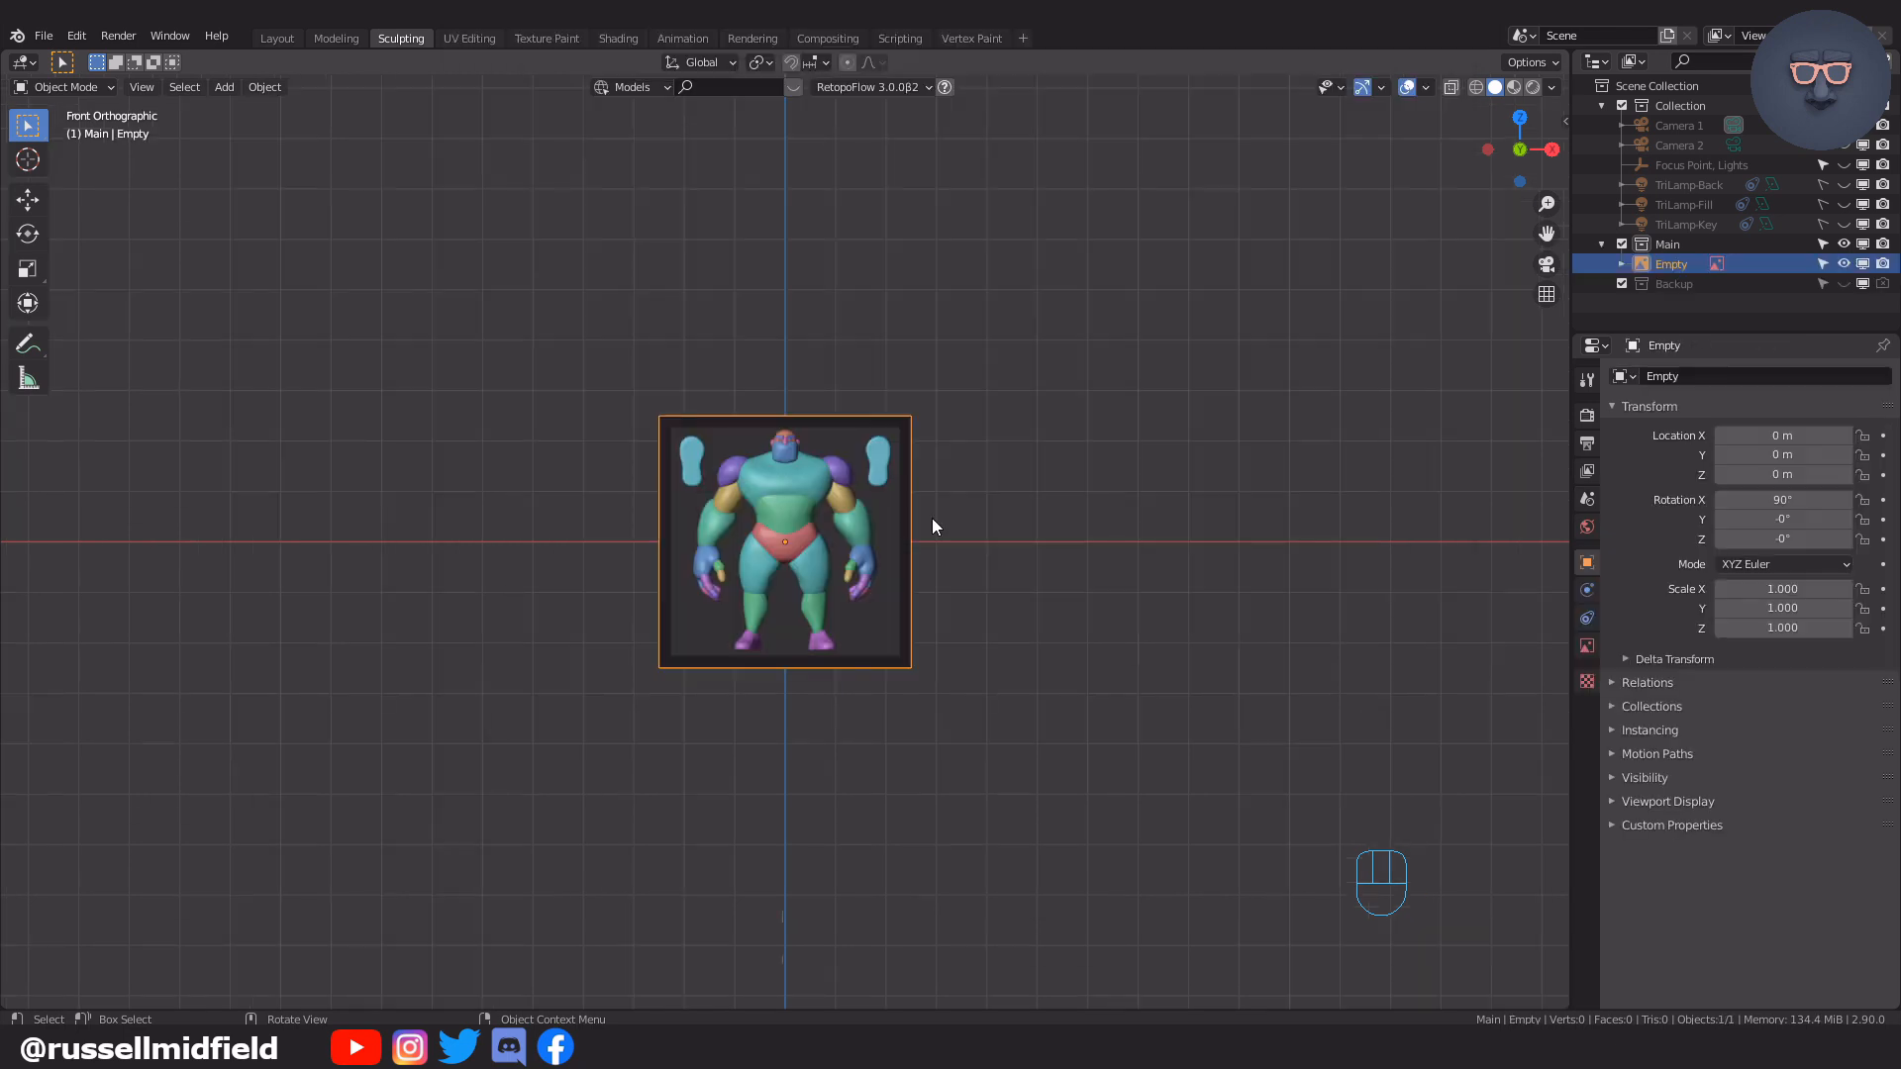
# Add "Blueprint Base Mesh - Earth - Side.png" as a reference image aligned to the right side view
pyautogui.press('KP_3')
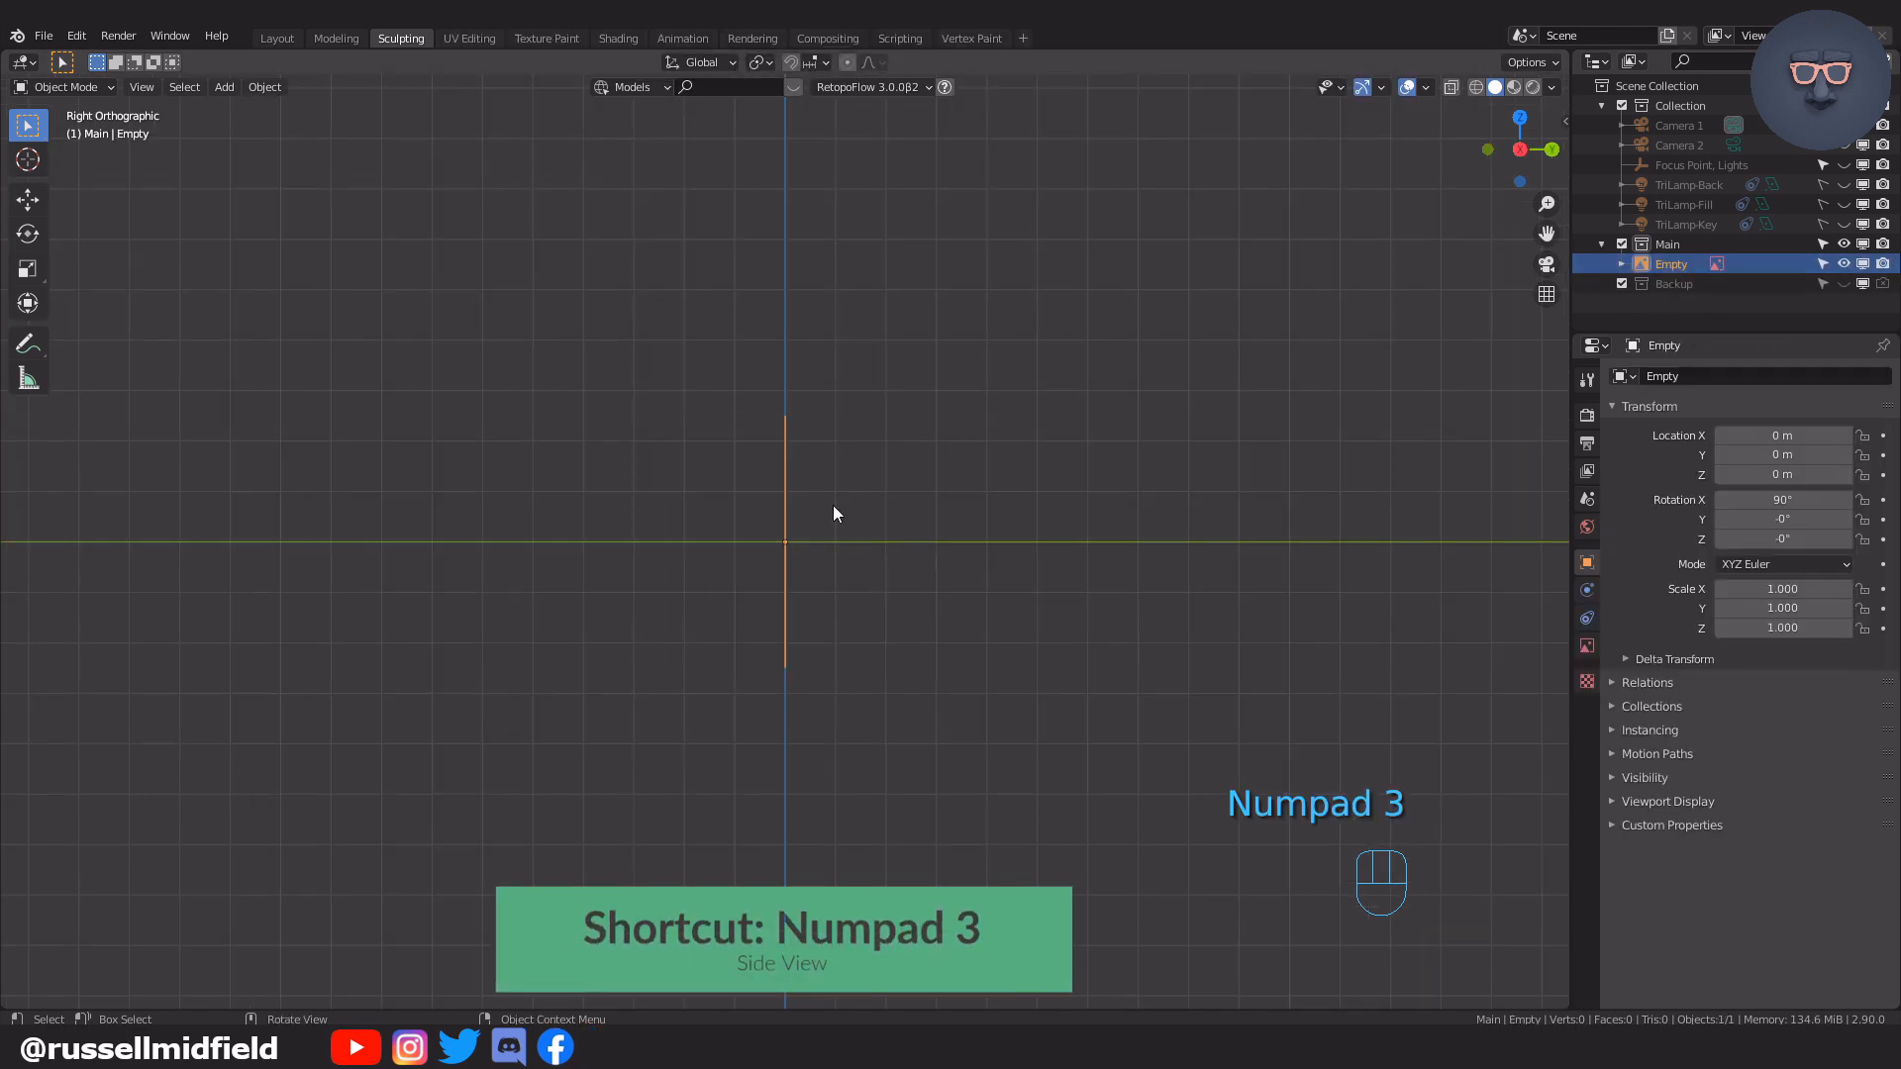
pyautogui.hotkey('shift', 'a')
pyautogui.moveTo(699, 319)
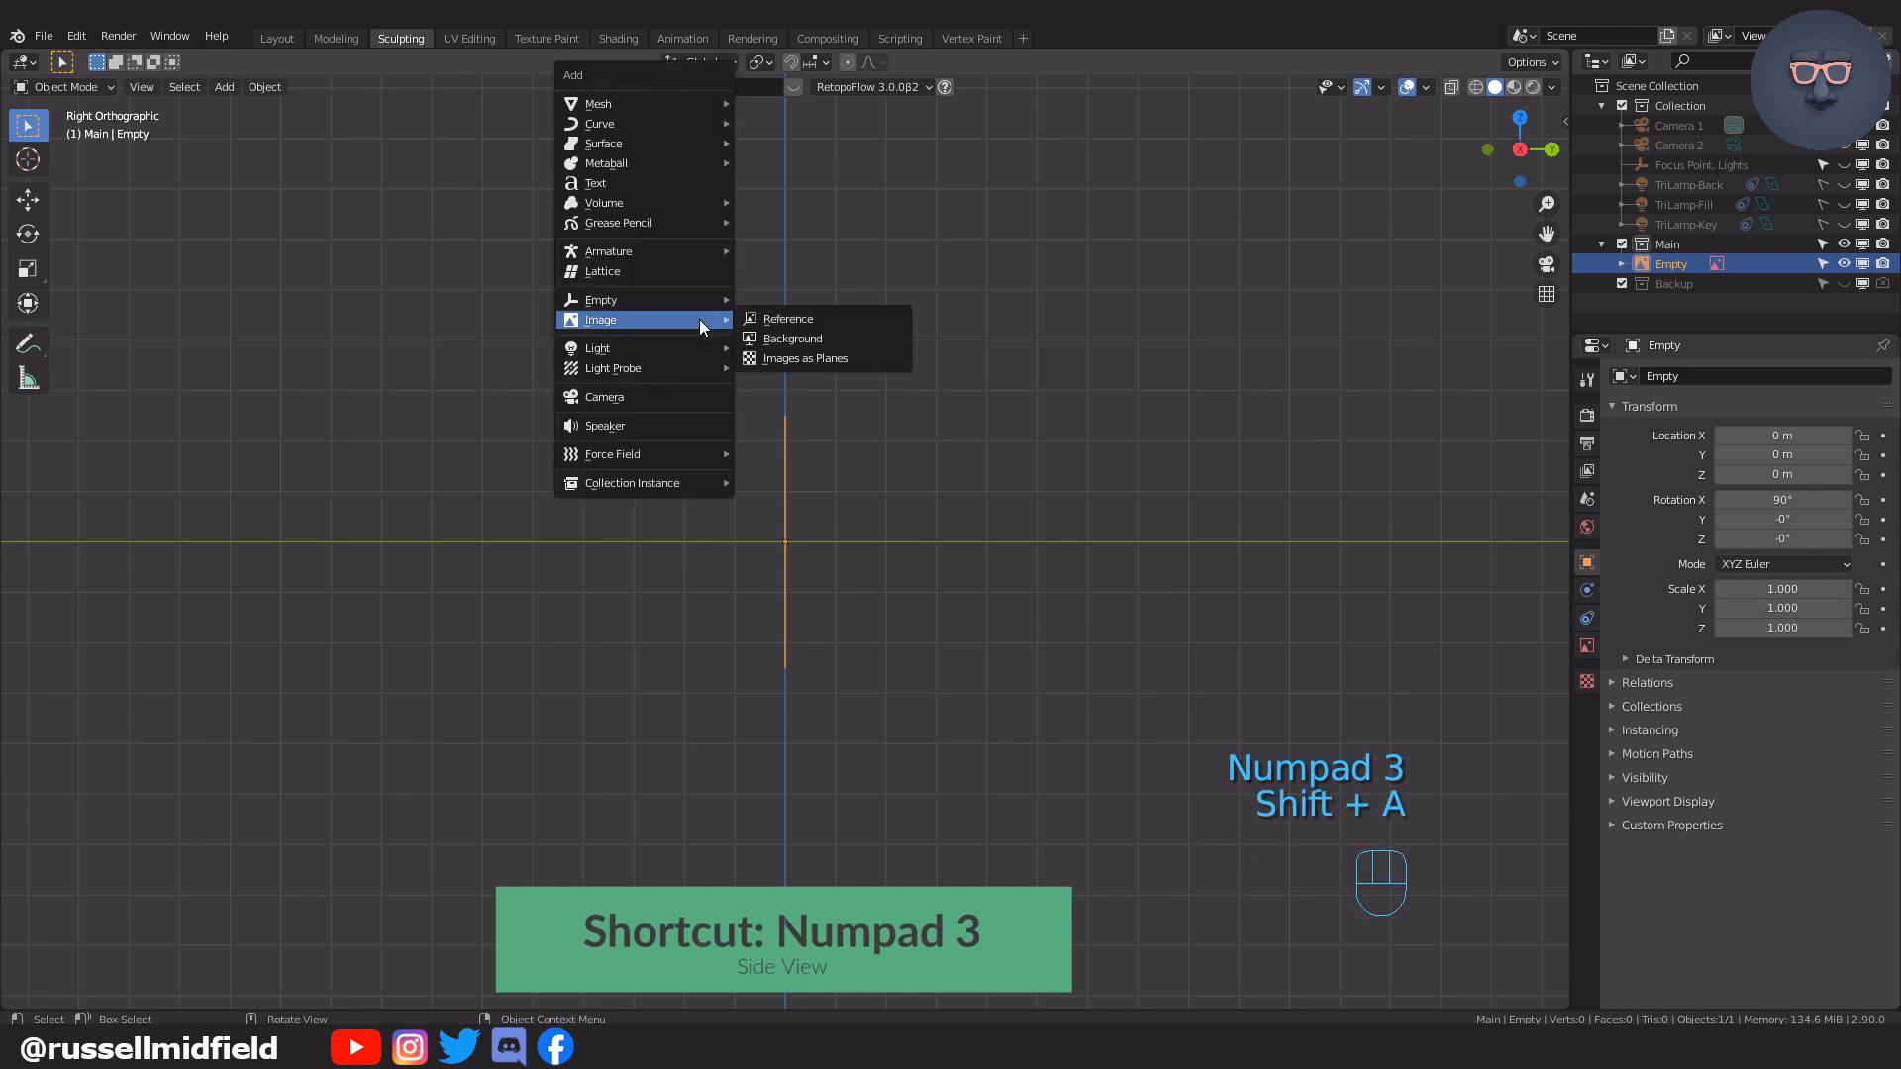
pyautogui.click(782, 320)
pyautogui.click(881, 127)
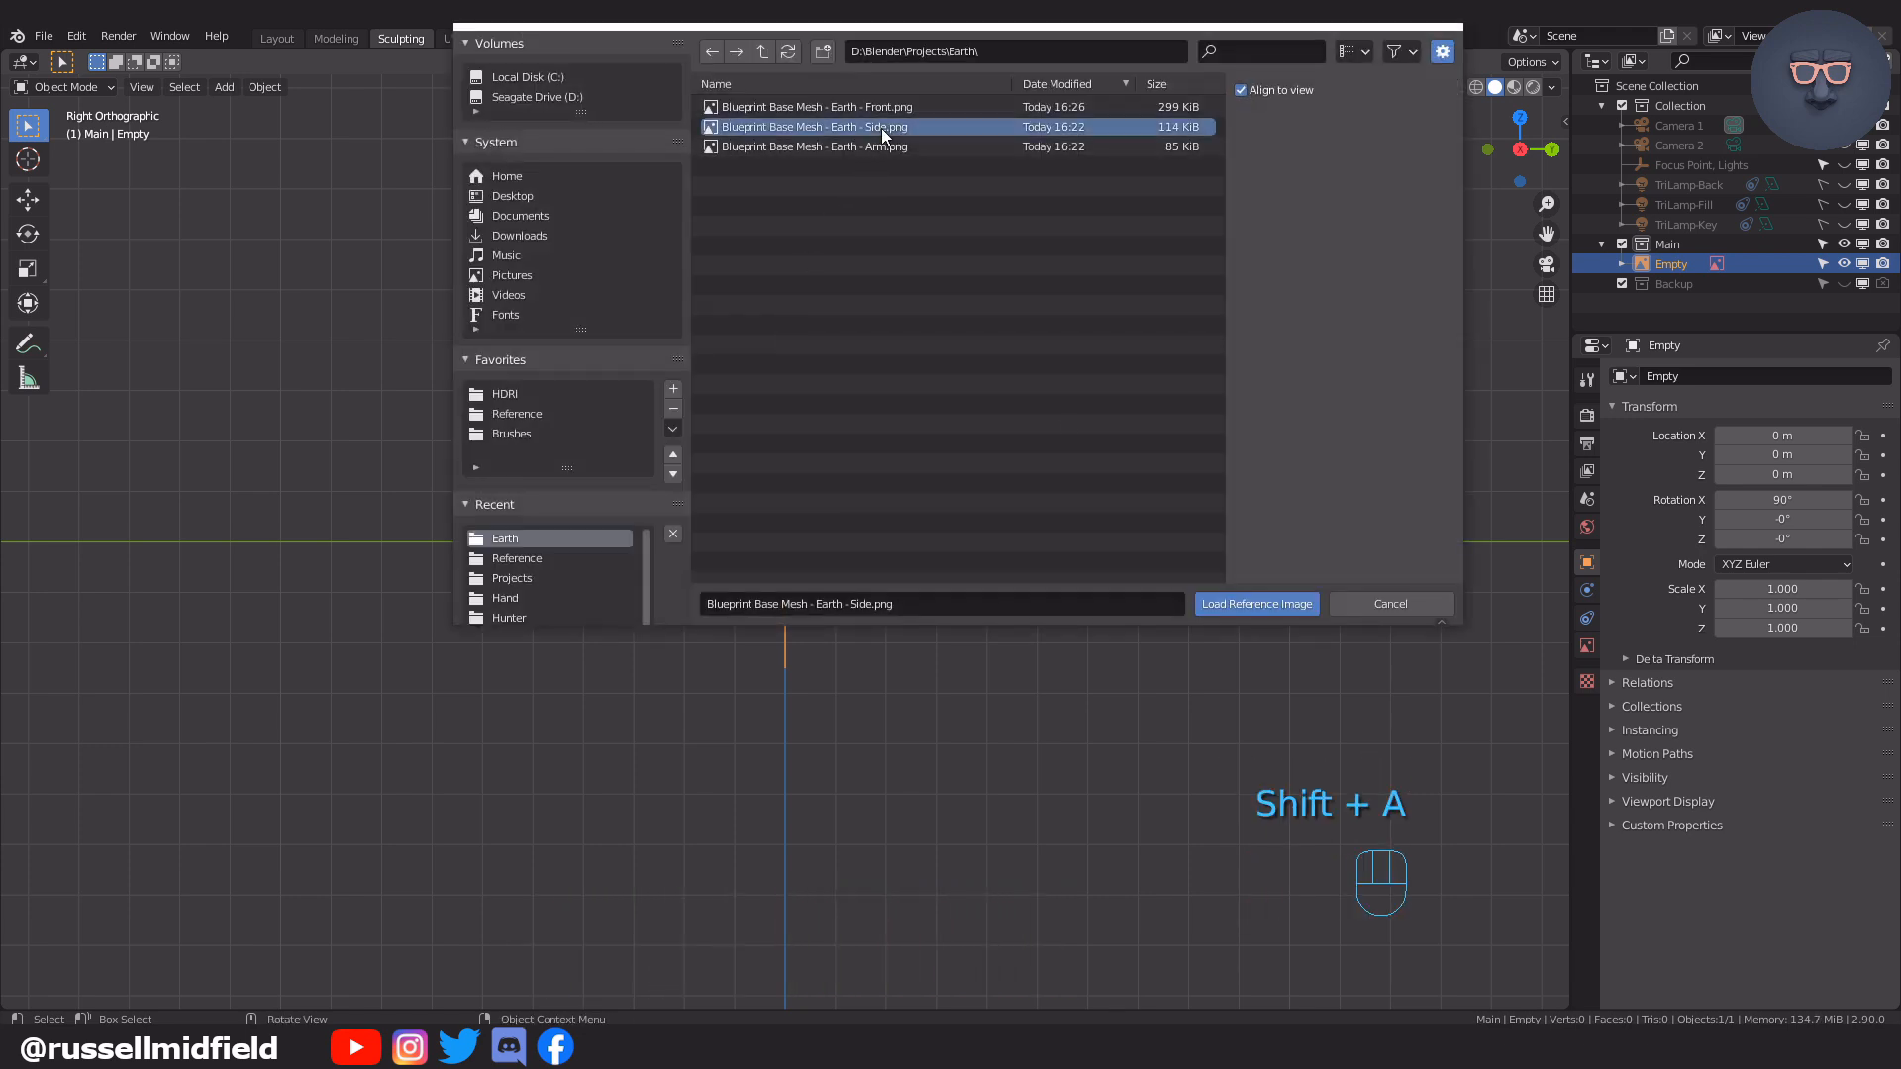
pyautogui.click(1231, 605)
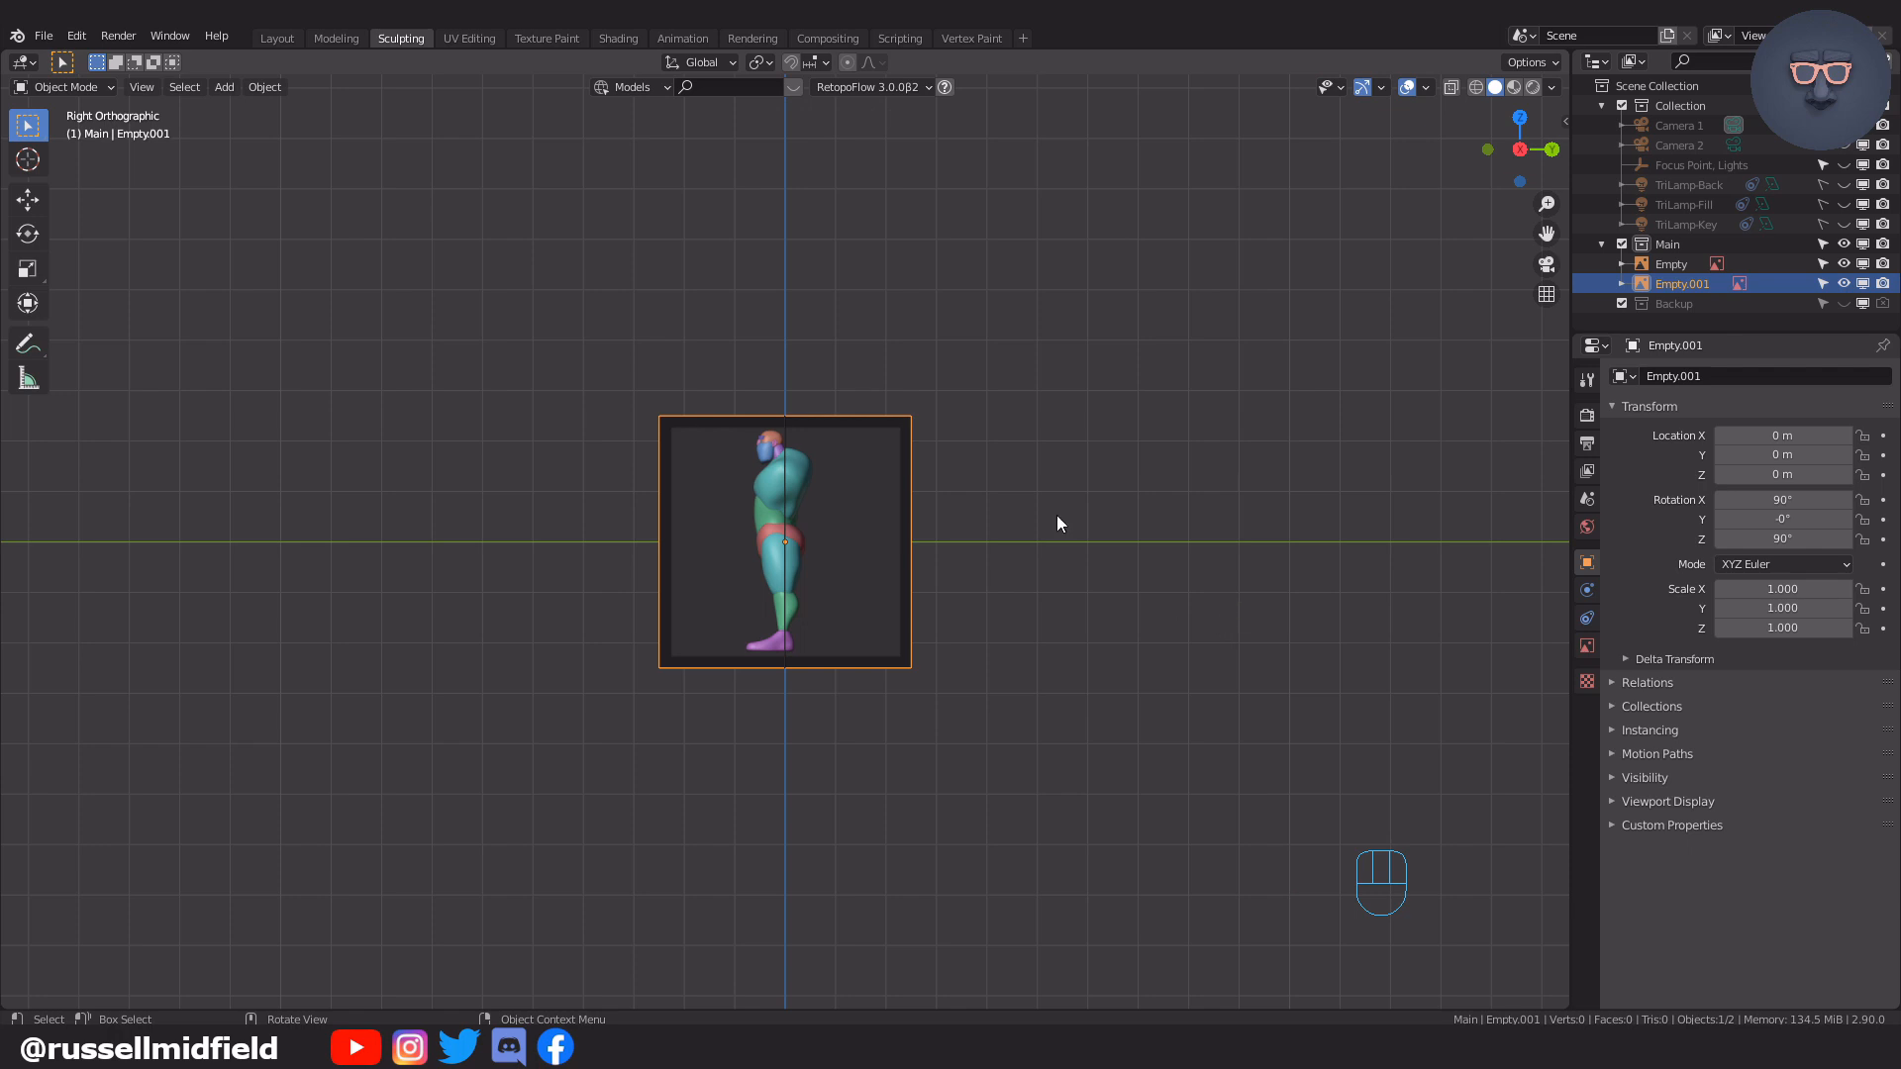
# Add "Blueprint Base Mesh - Earth - Arm.png" as another reference image in the right side view
pyautogui.hotkey('shift', 'a')
pyautogui.moveTo(894, 372)
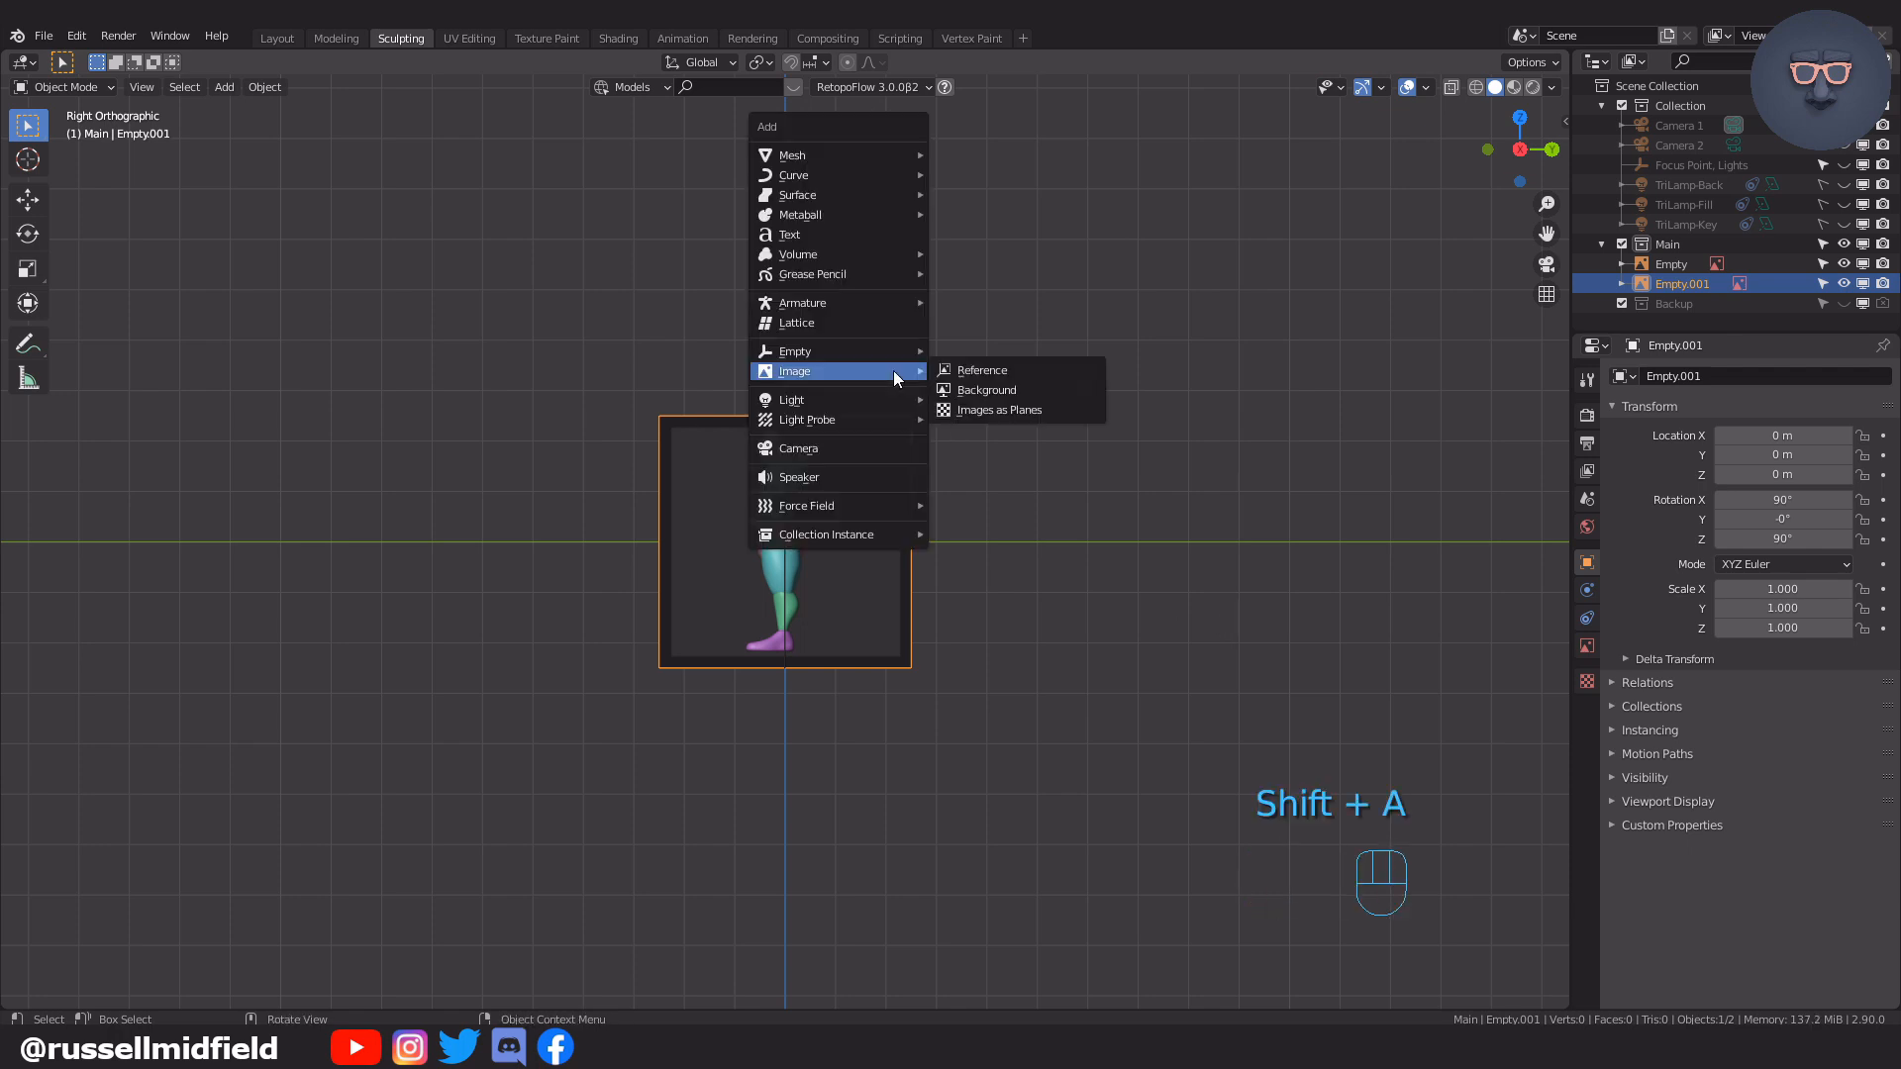
pyautogui.click(999, 375)
pyautogui.click(876, 146)
pyautogui.click(1209, 602)
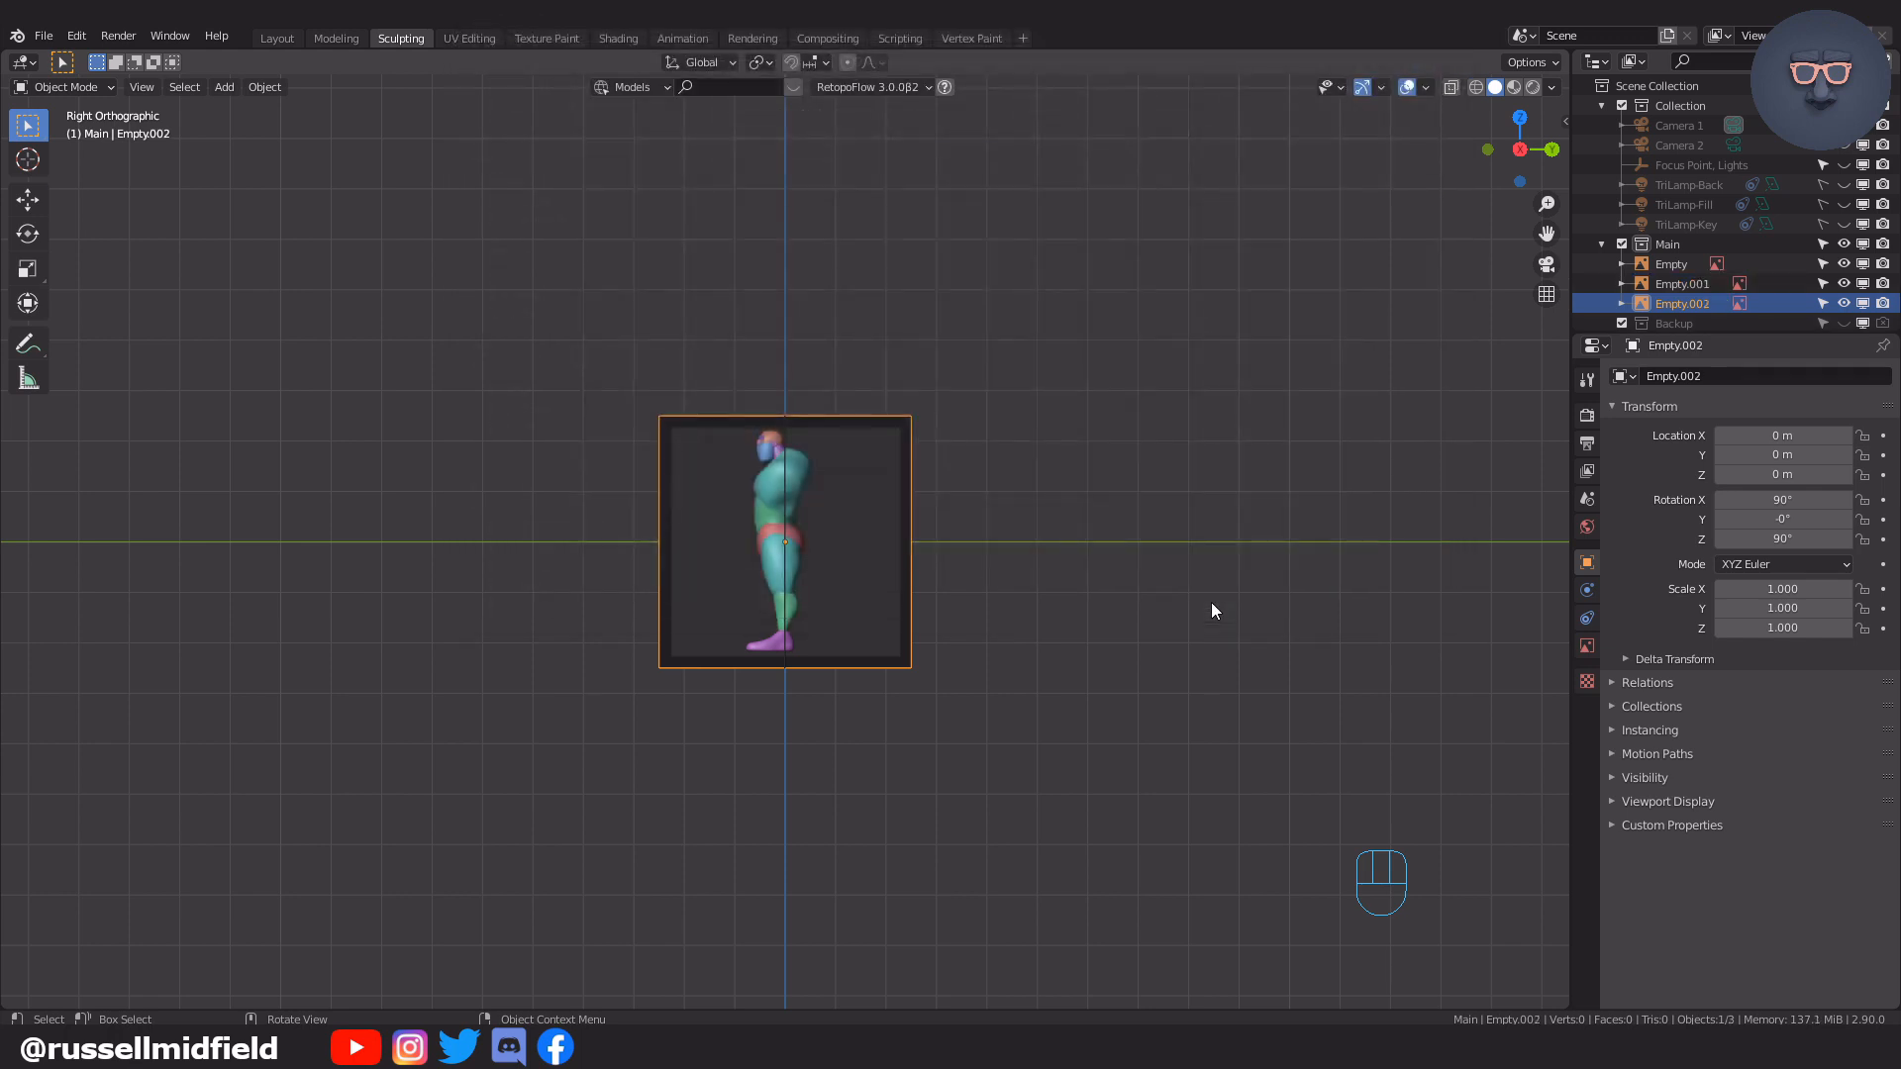
# Move the arm reference image a short distance along negative X, away from the side reference image
pyautogui.moveTo(1175, 618); pyautogui.dragTo(1093, 663, button='middle')
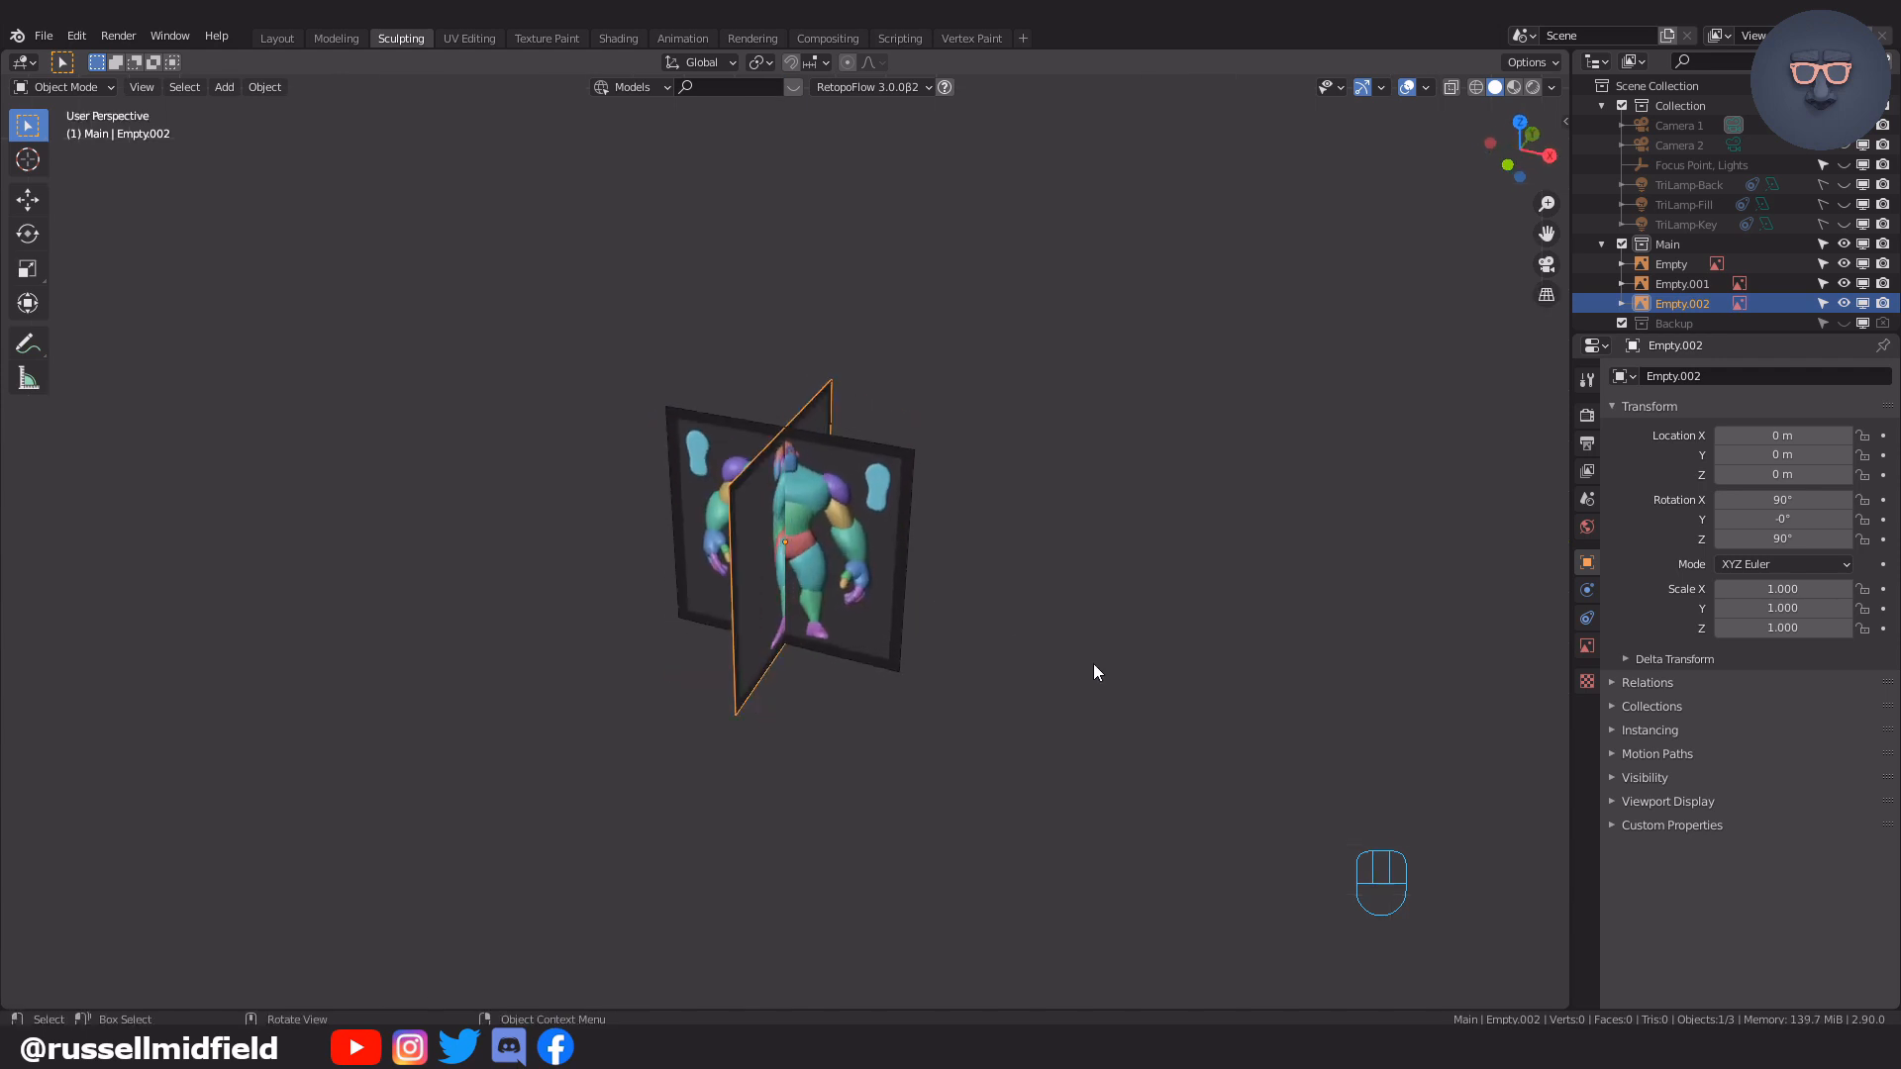
pyautogui.press('g')
pyautogui.click(1042, 655)
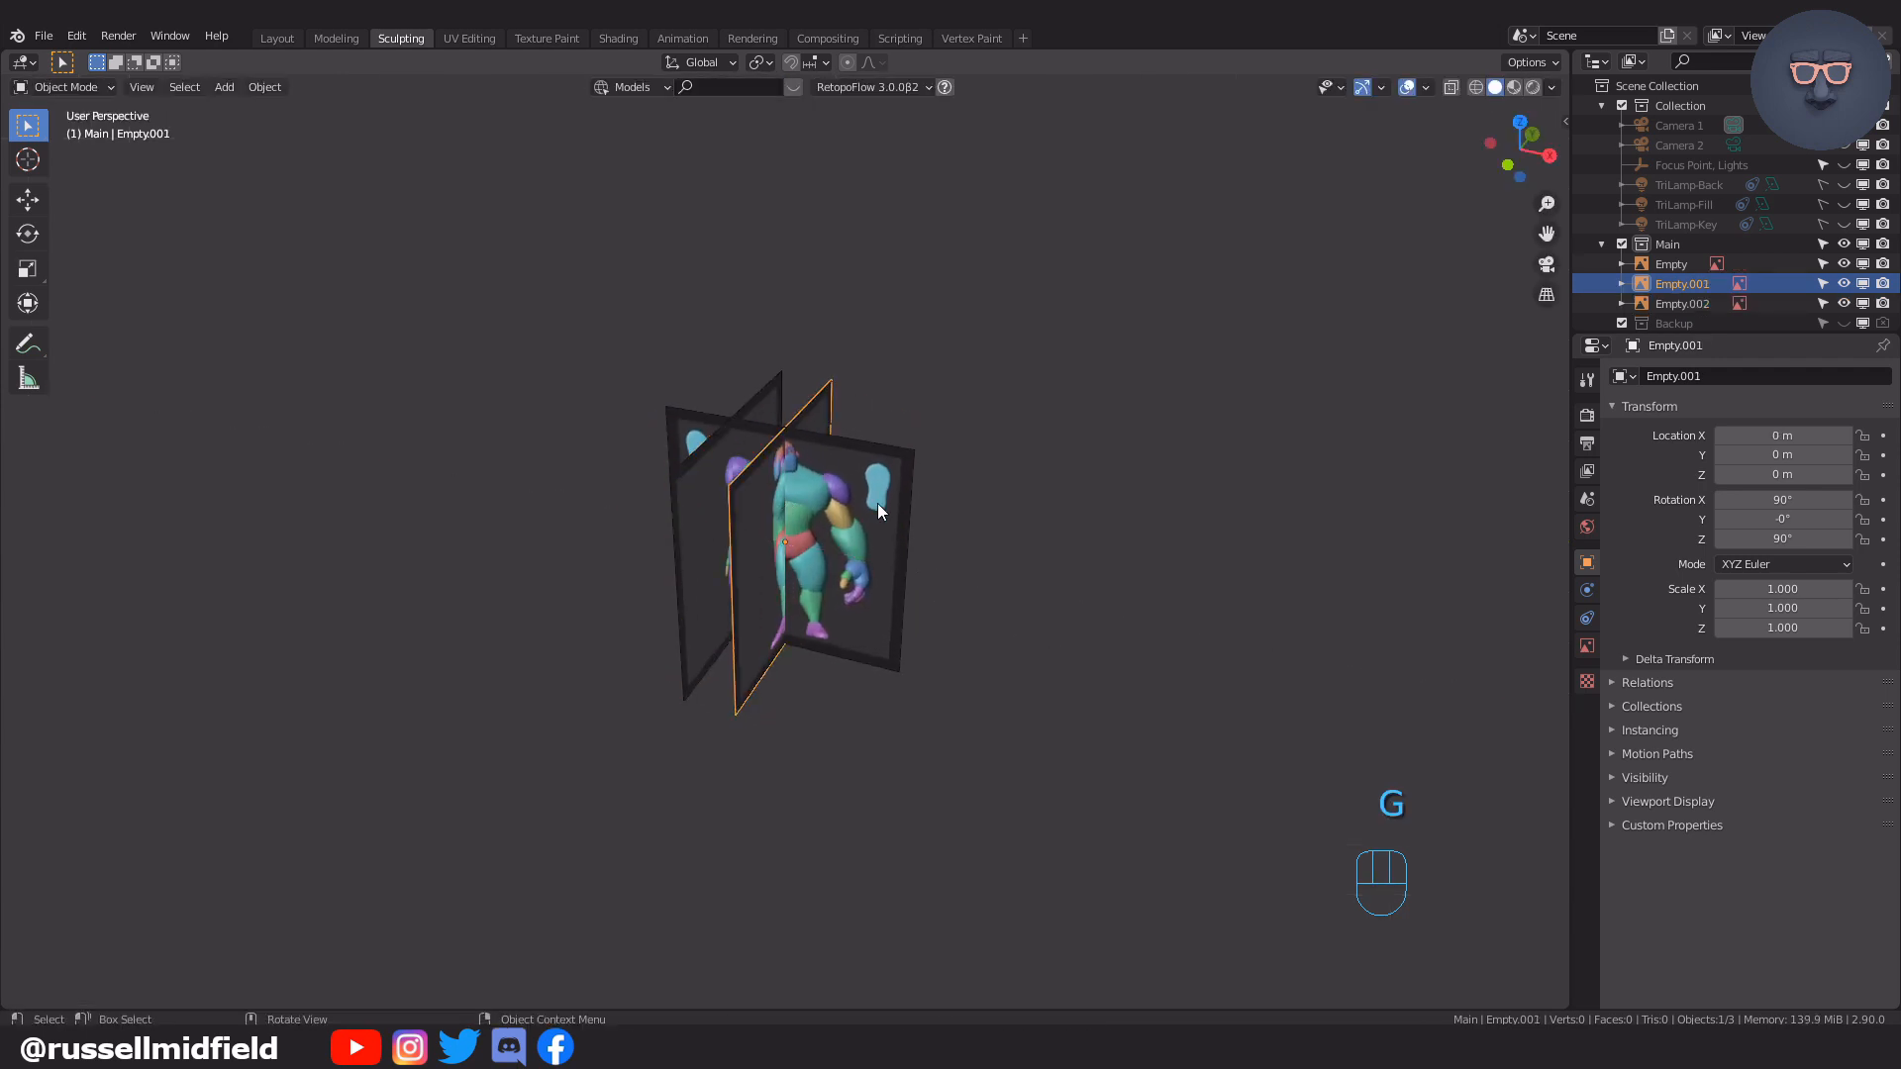
# Select the side and arm reference images together and move them about -12.13 m along X
pyautogui.keyDown('shift'); pyautogui.click(769, 527); pyautogui.keyUp('shift')
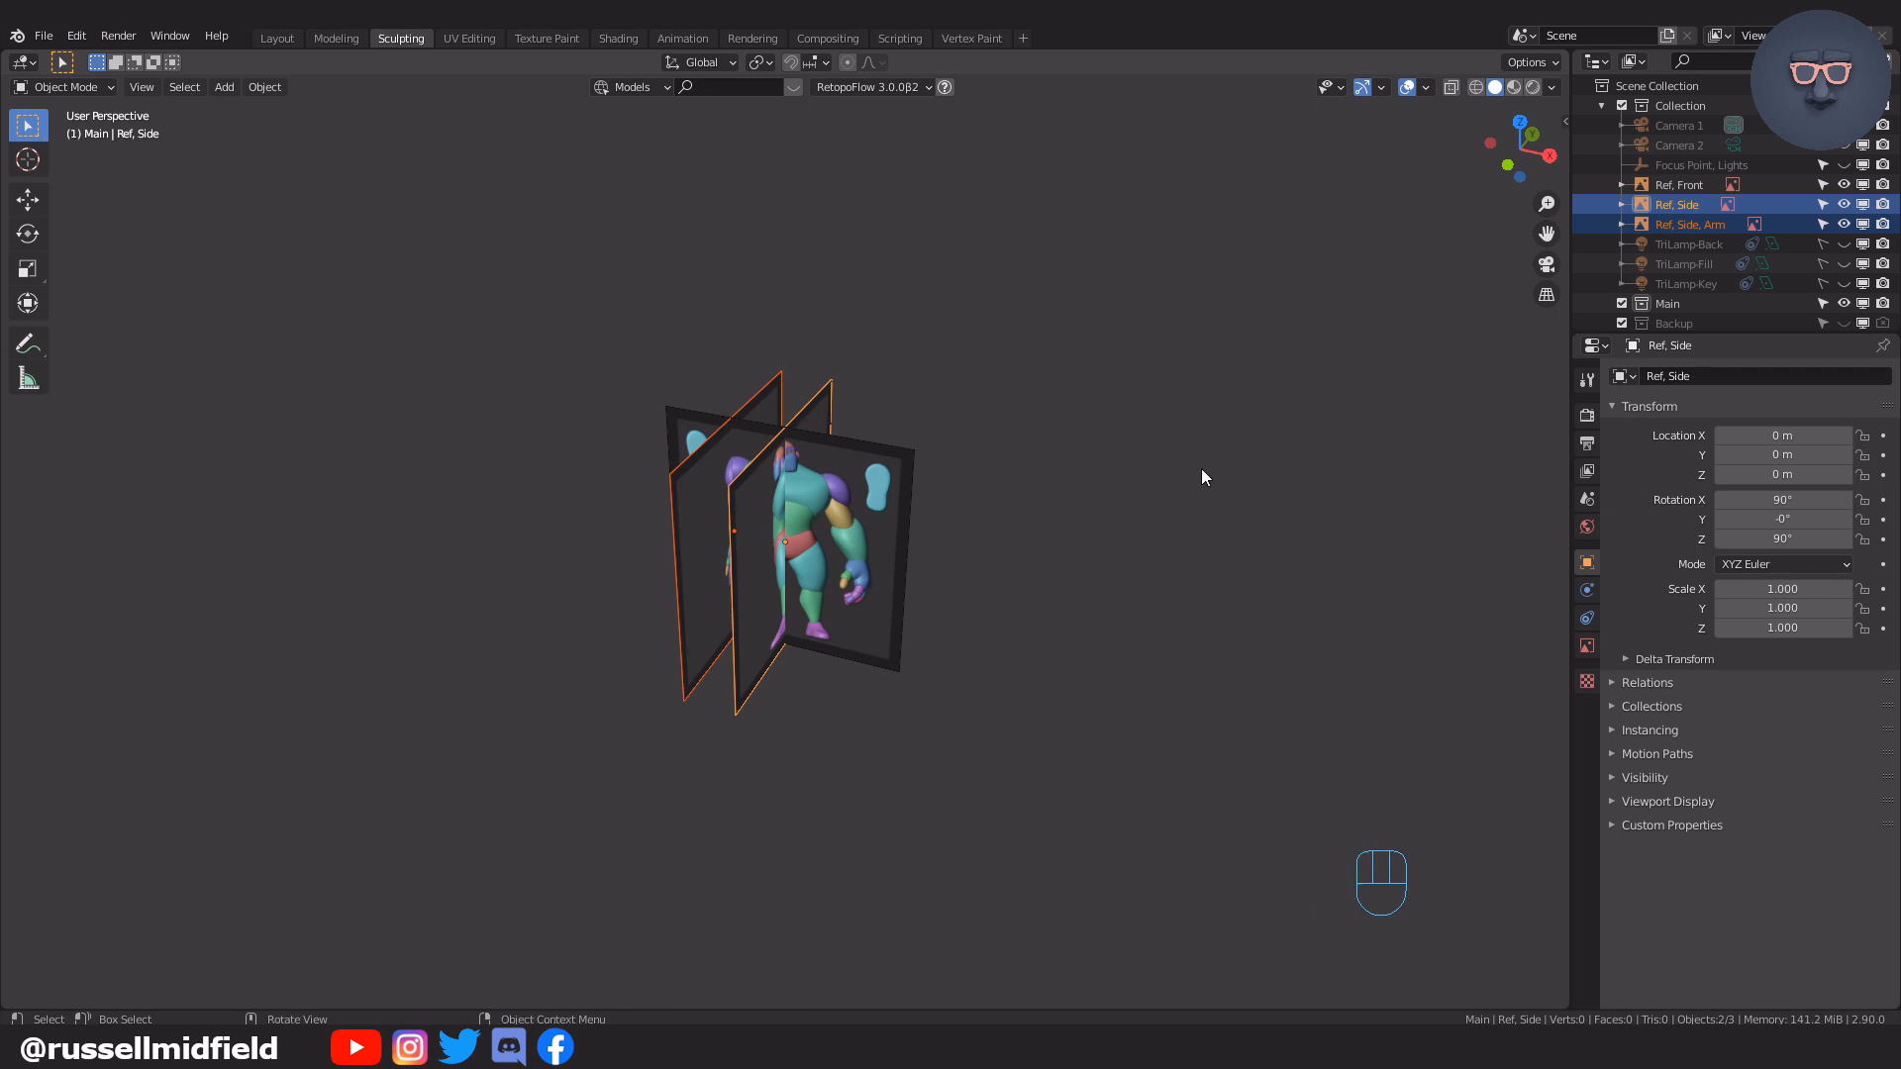
pyautogui.press('g')
pyautogui.click(804, 509)
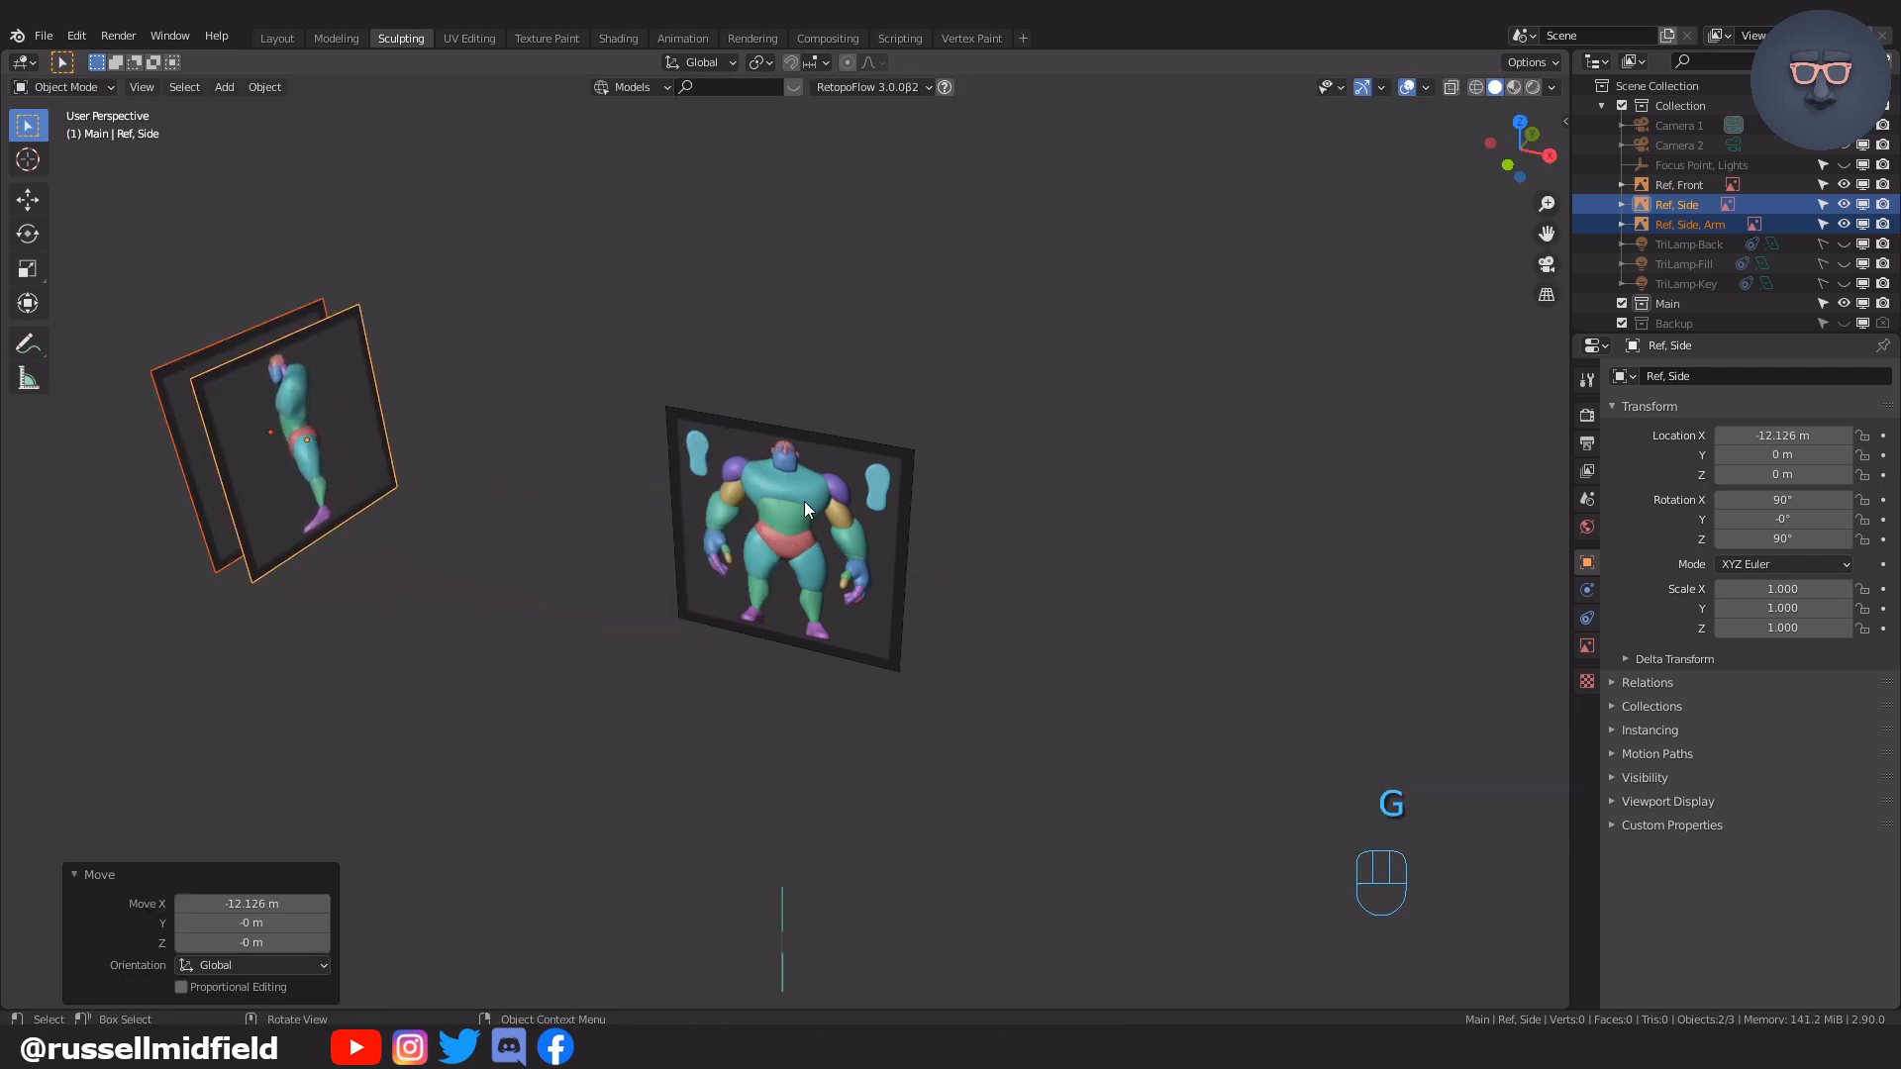
# Move the front reference image back about 17.76 m along Y
pyautogui.click(804, 508)
pyautogui.press('g')
pyautogui.click(1154, 299)
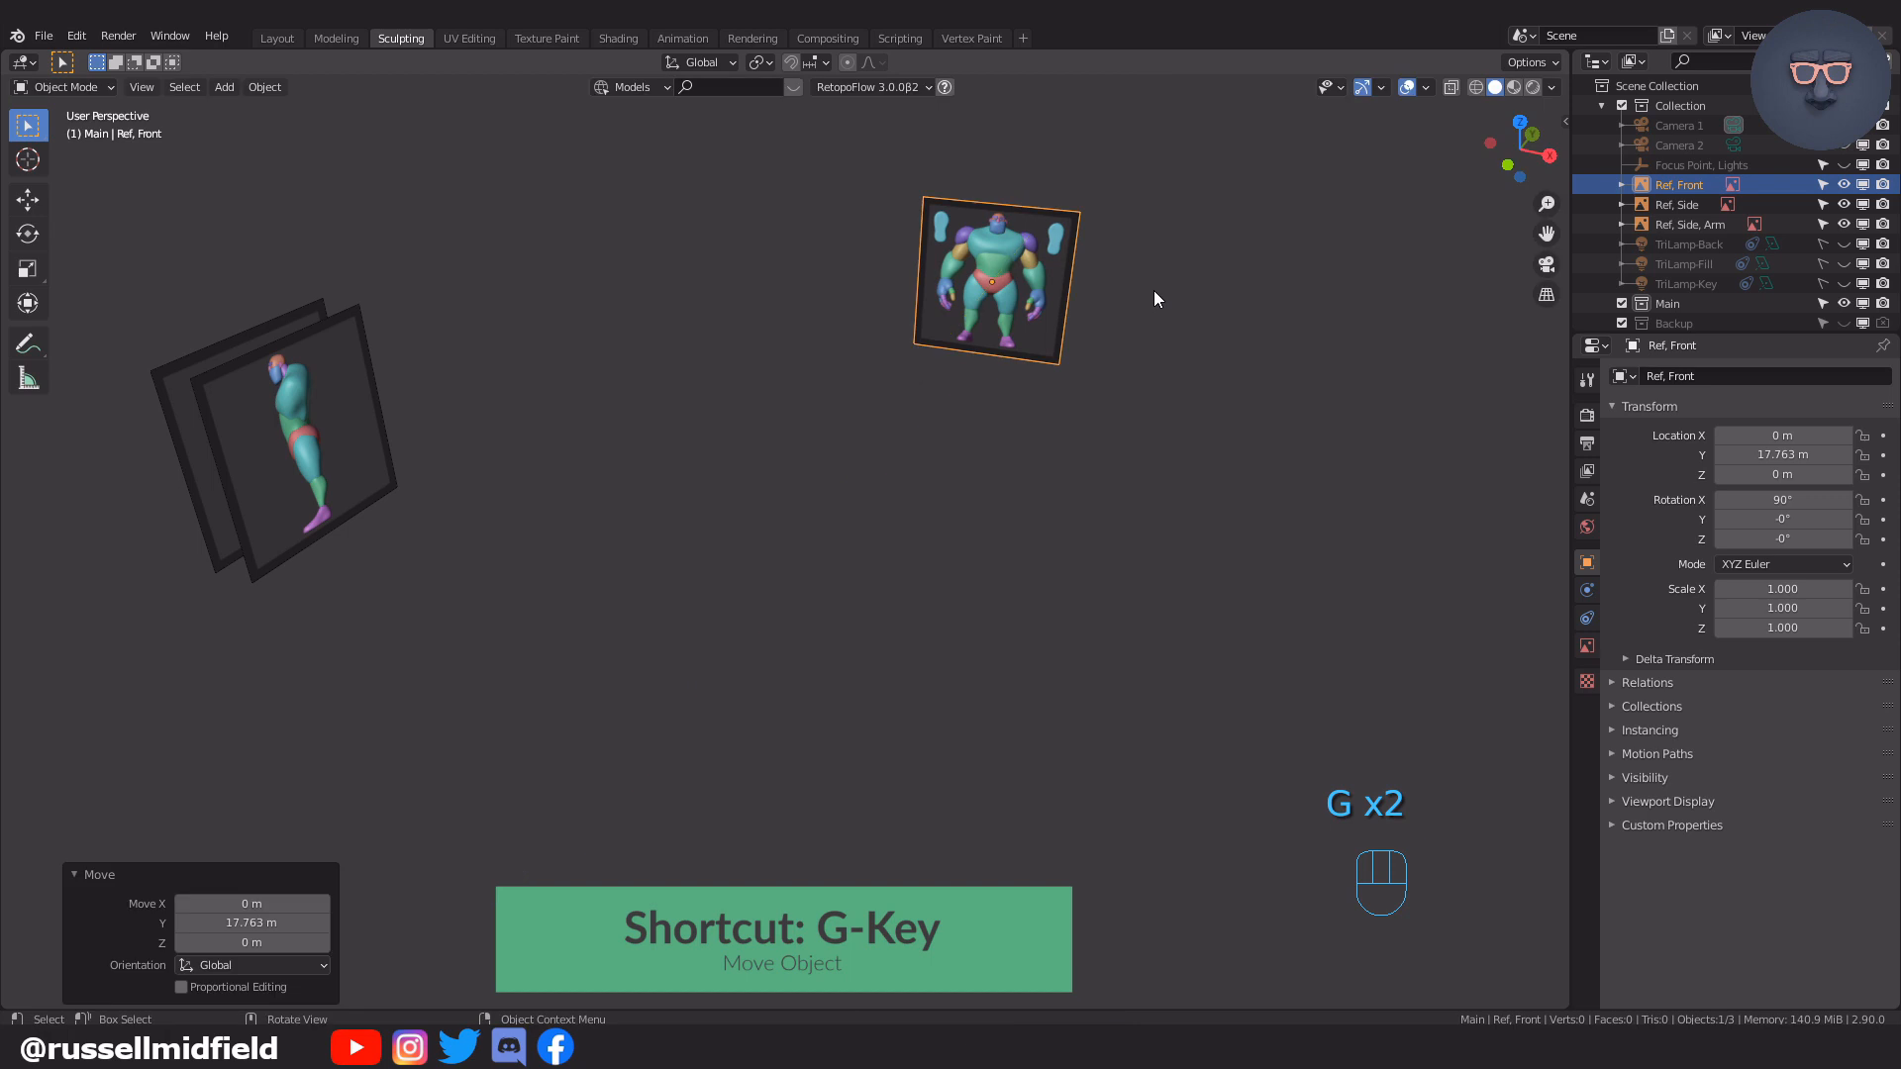
# Show the floor grid and the X and Y axes in the viewport overlays
pyautogui.click(1426, 87)
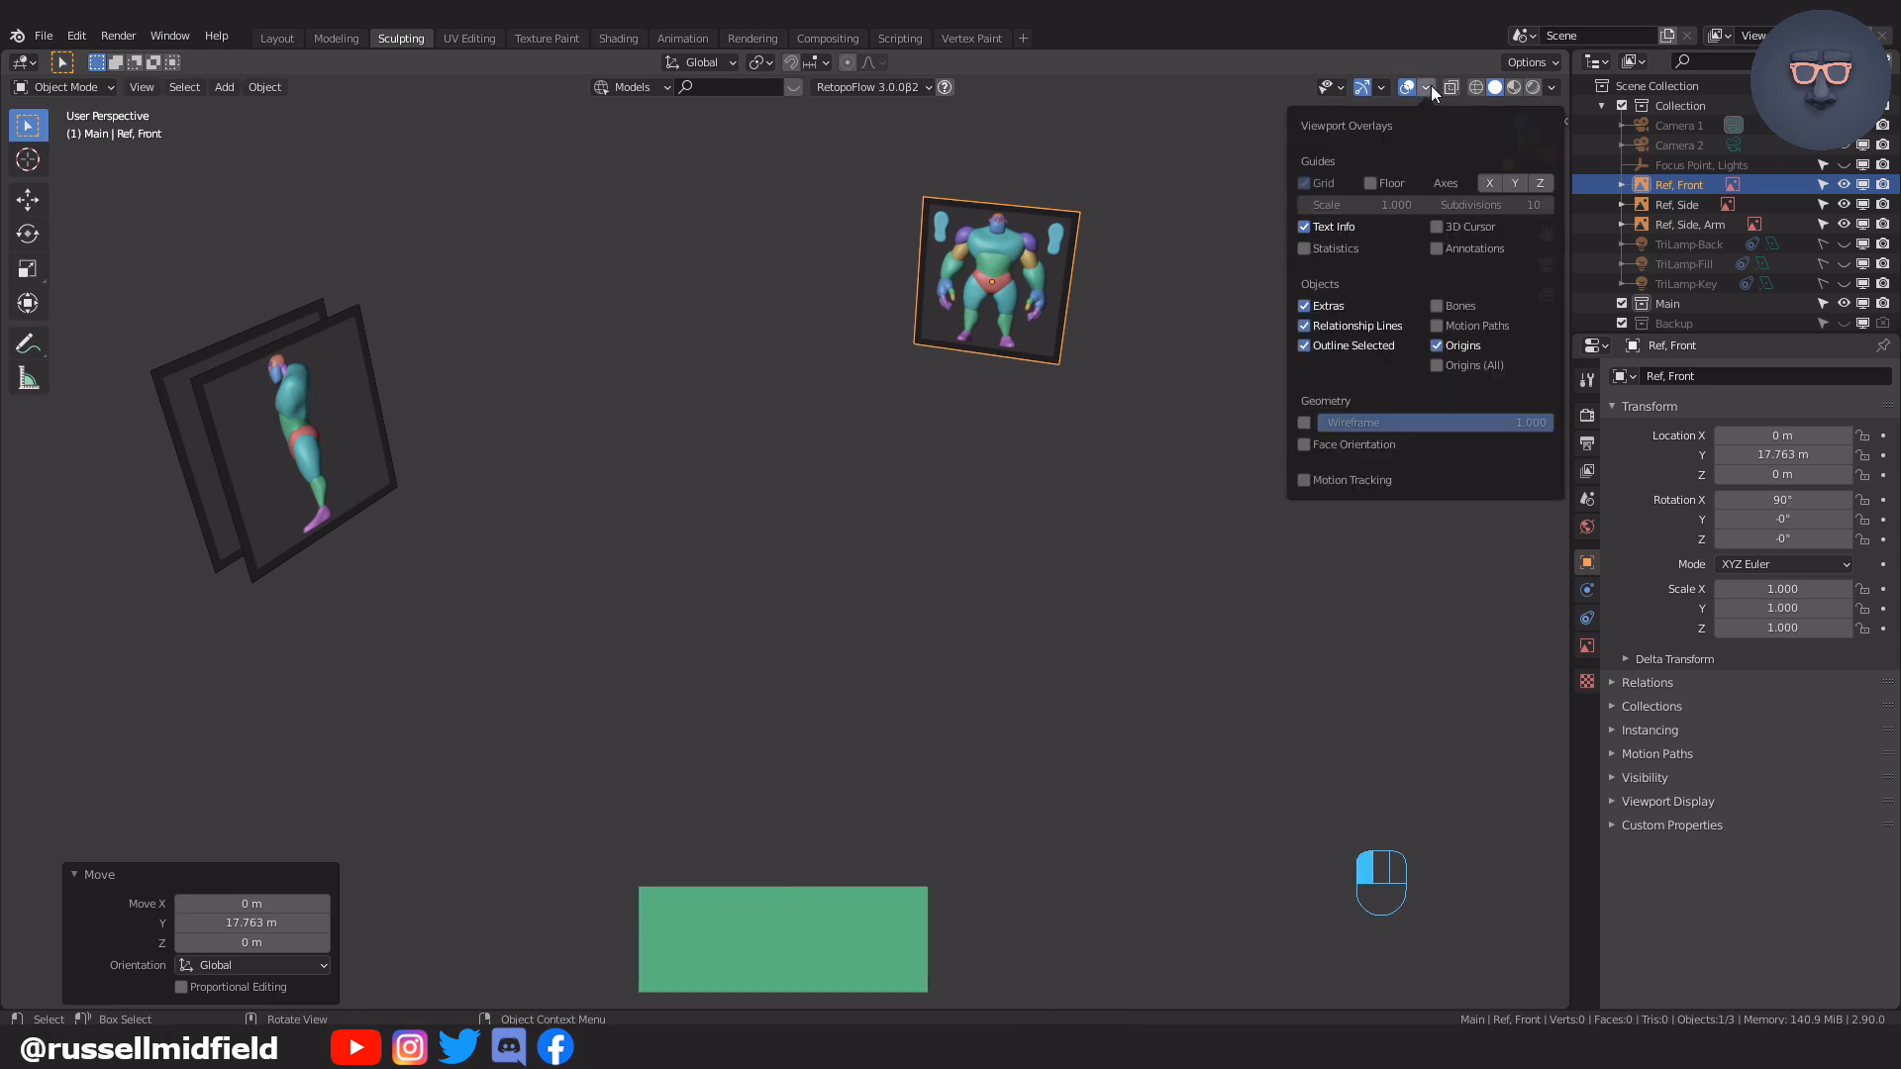
pyautogui.click(1514, 184)
pyautogui.click(1495, 182)
pyautogui.click(1374, 183)
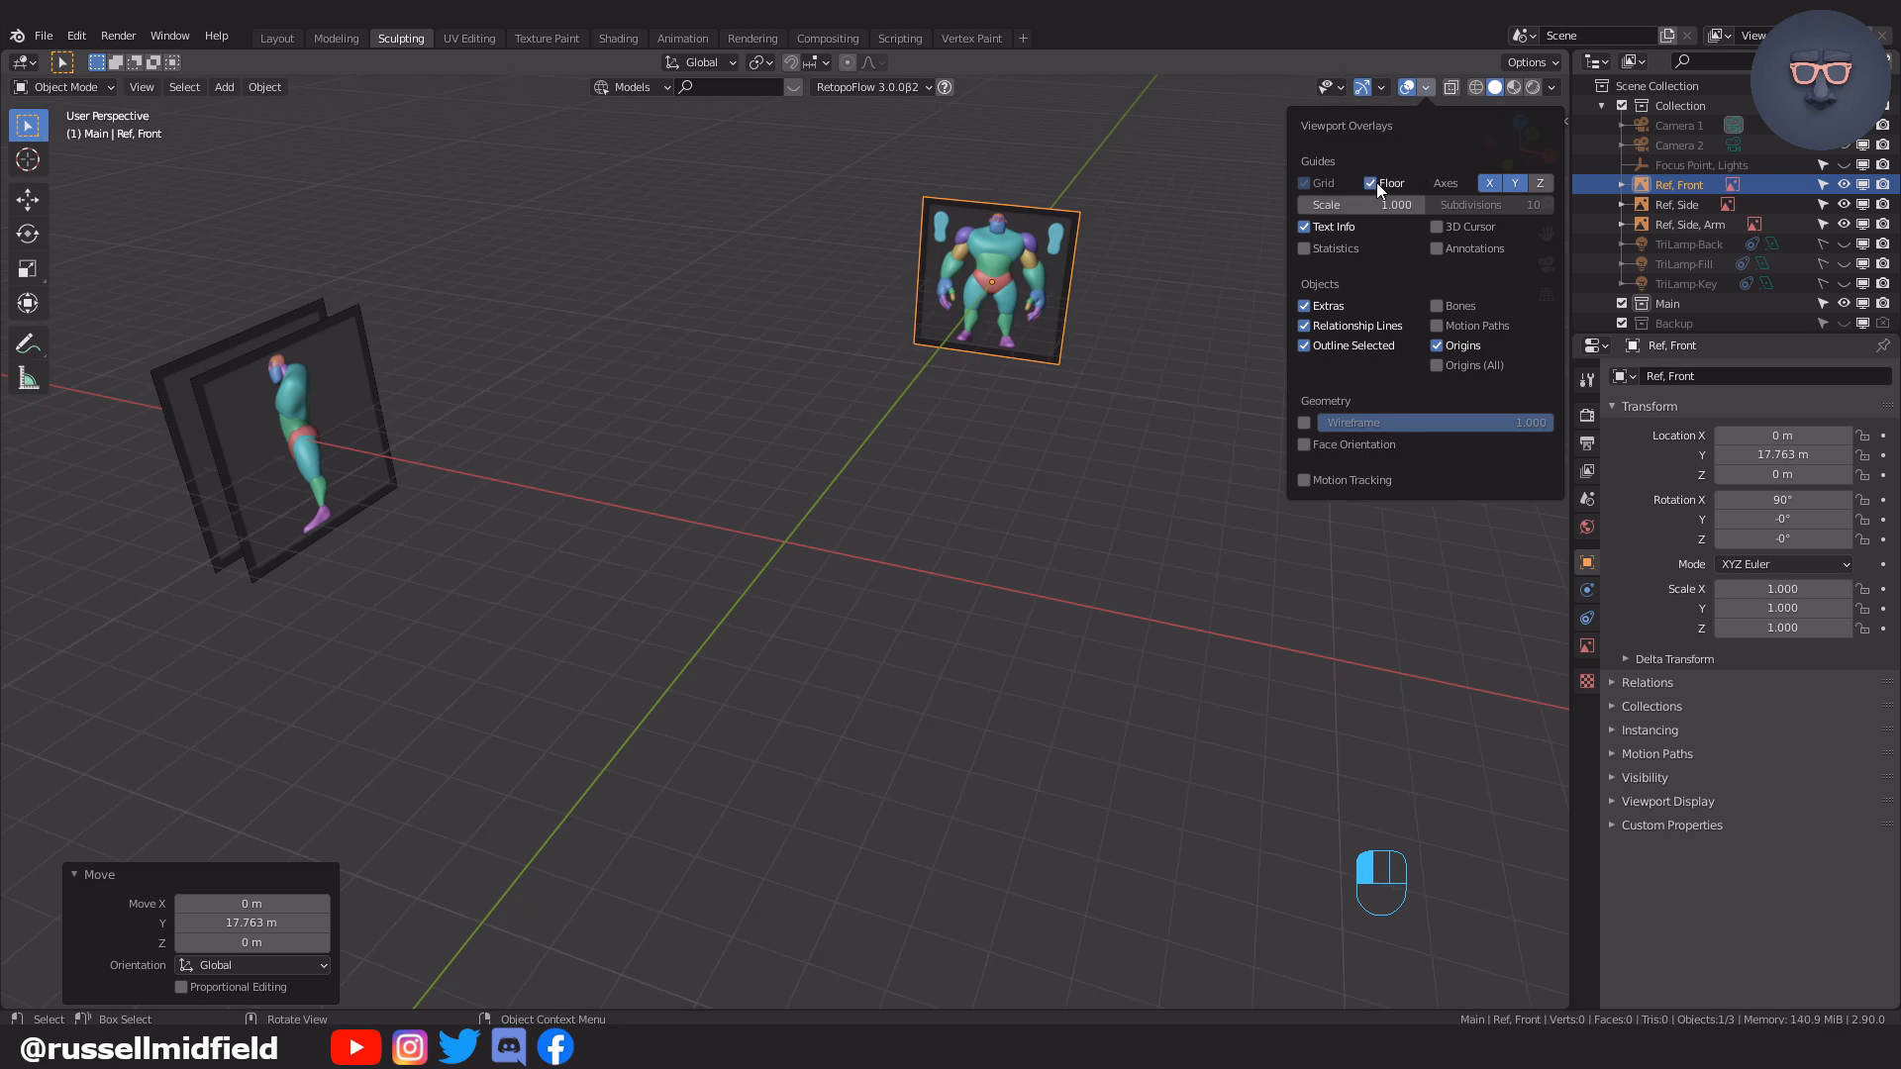
# Move the arm reference image about 2.12 m along X so it sits in front of the side reference image
pyautogui.click(176, 394)
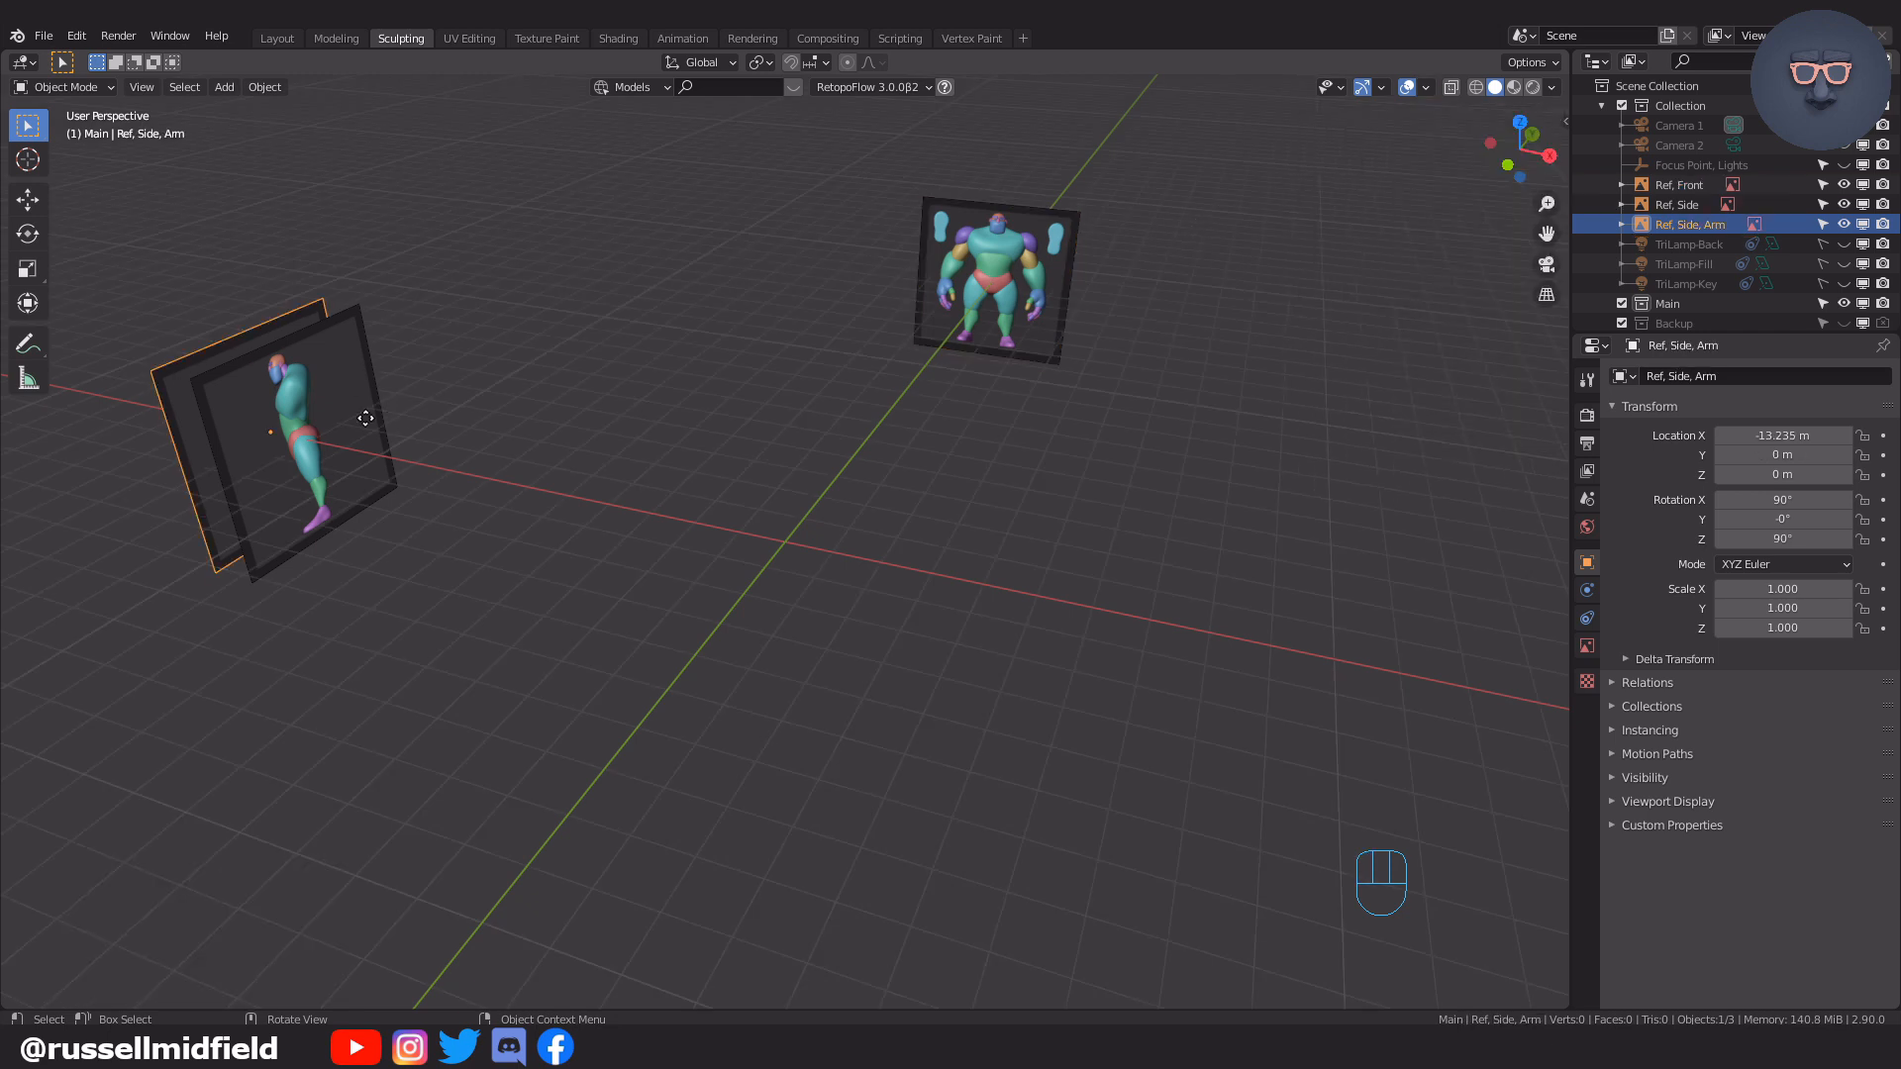
pyautogui.press('g')
pyautogui.press('x')
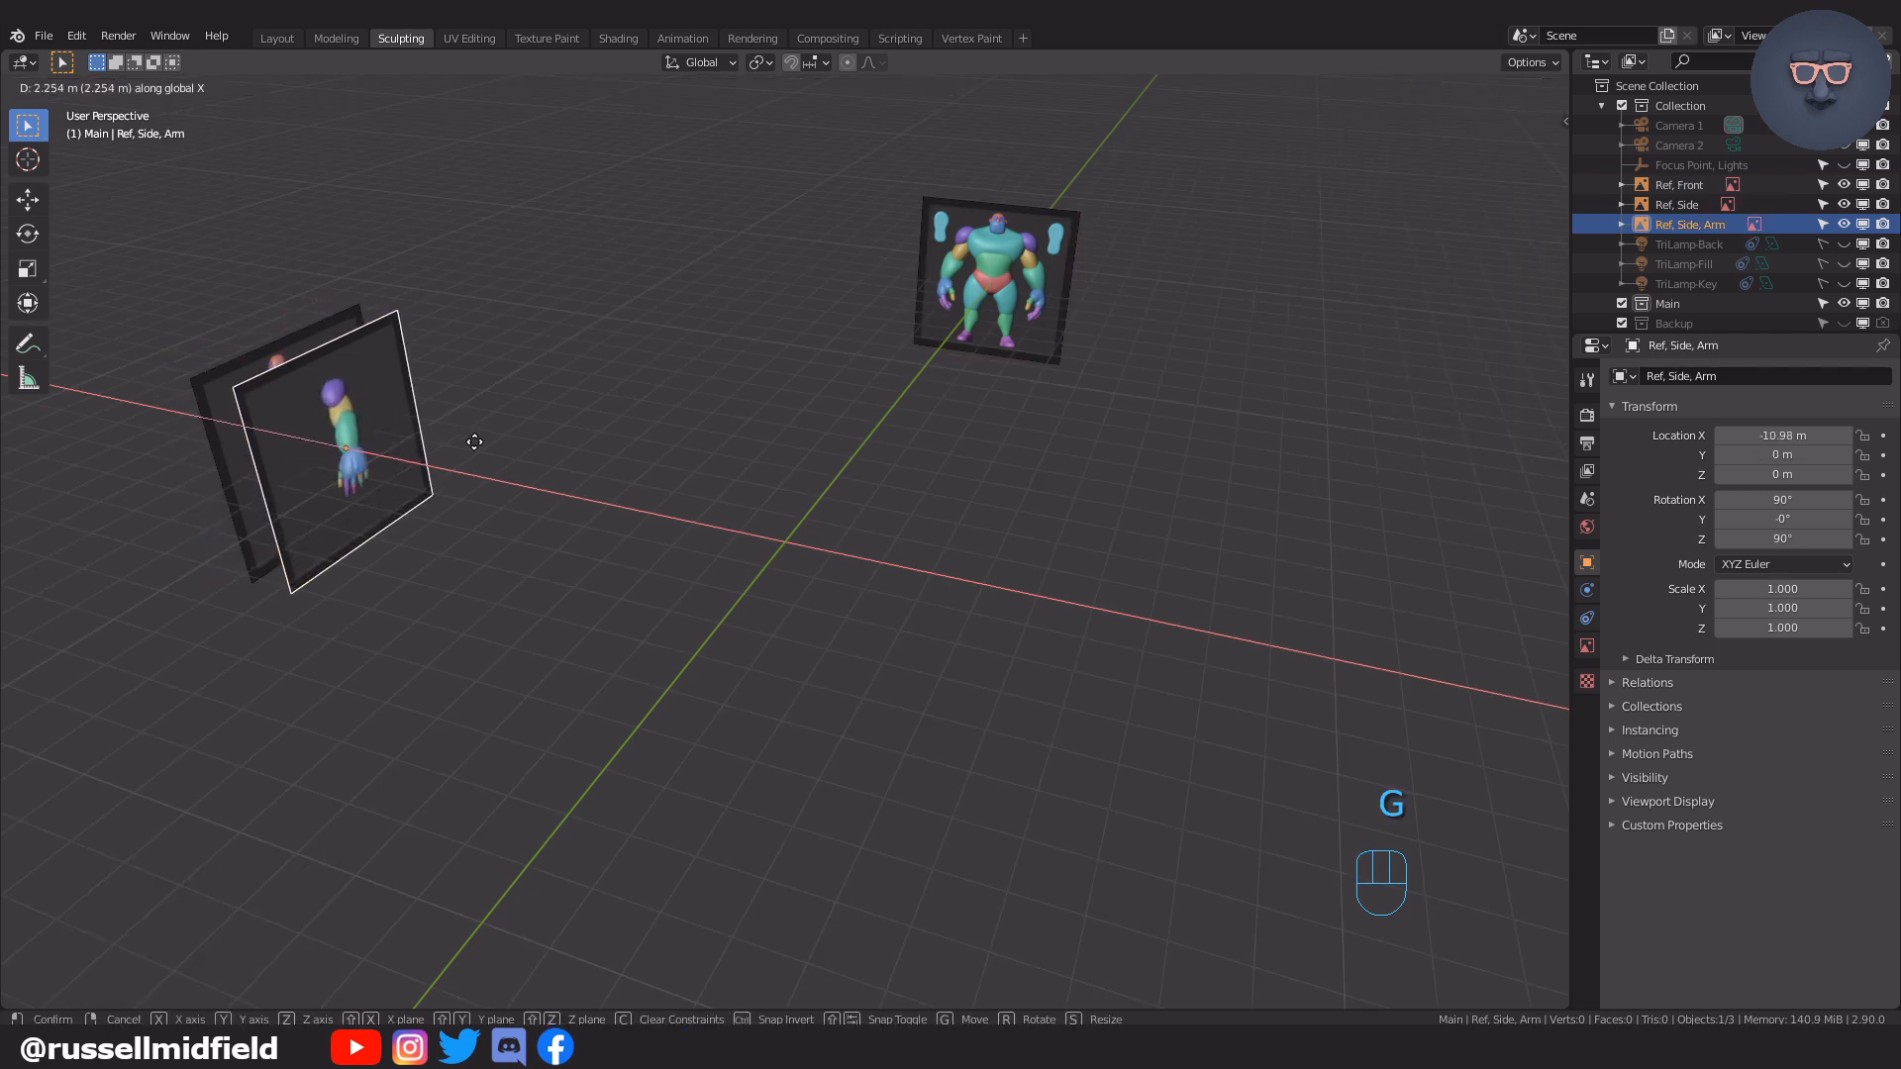
pyautogui.click(470, 445)
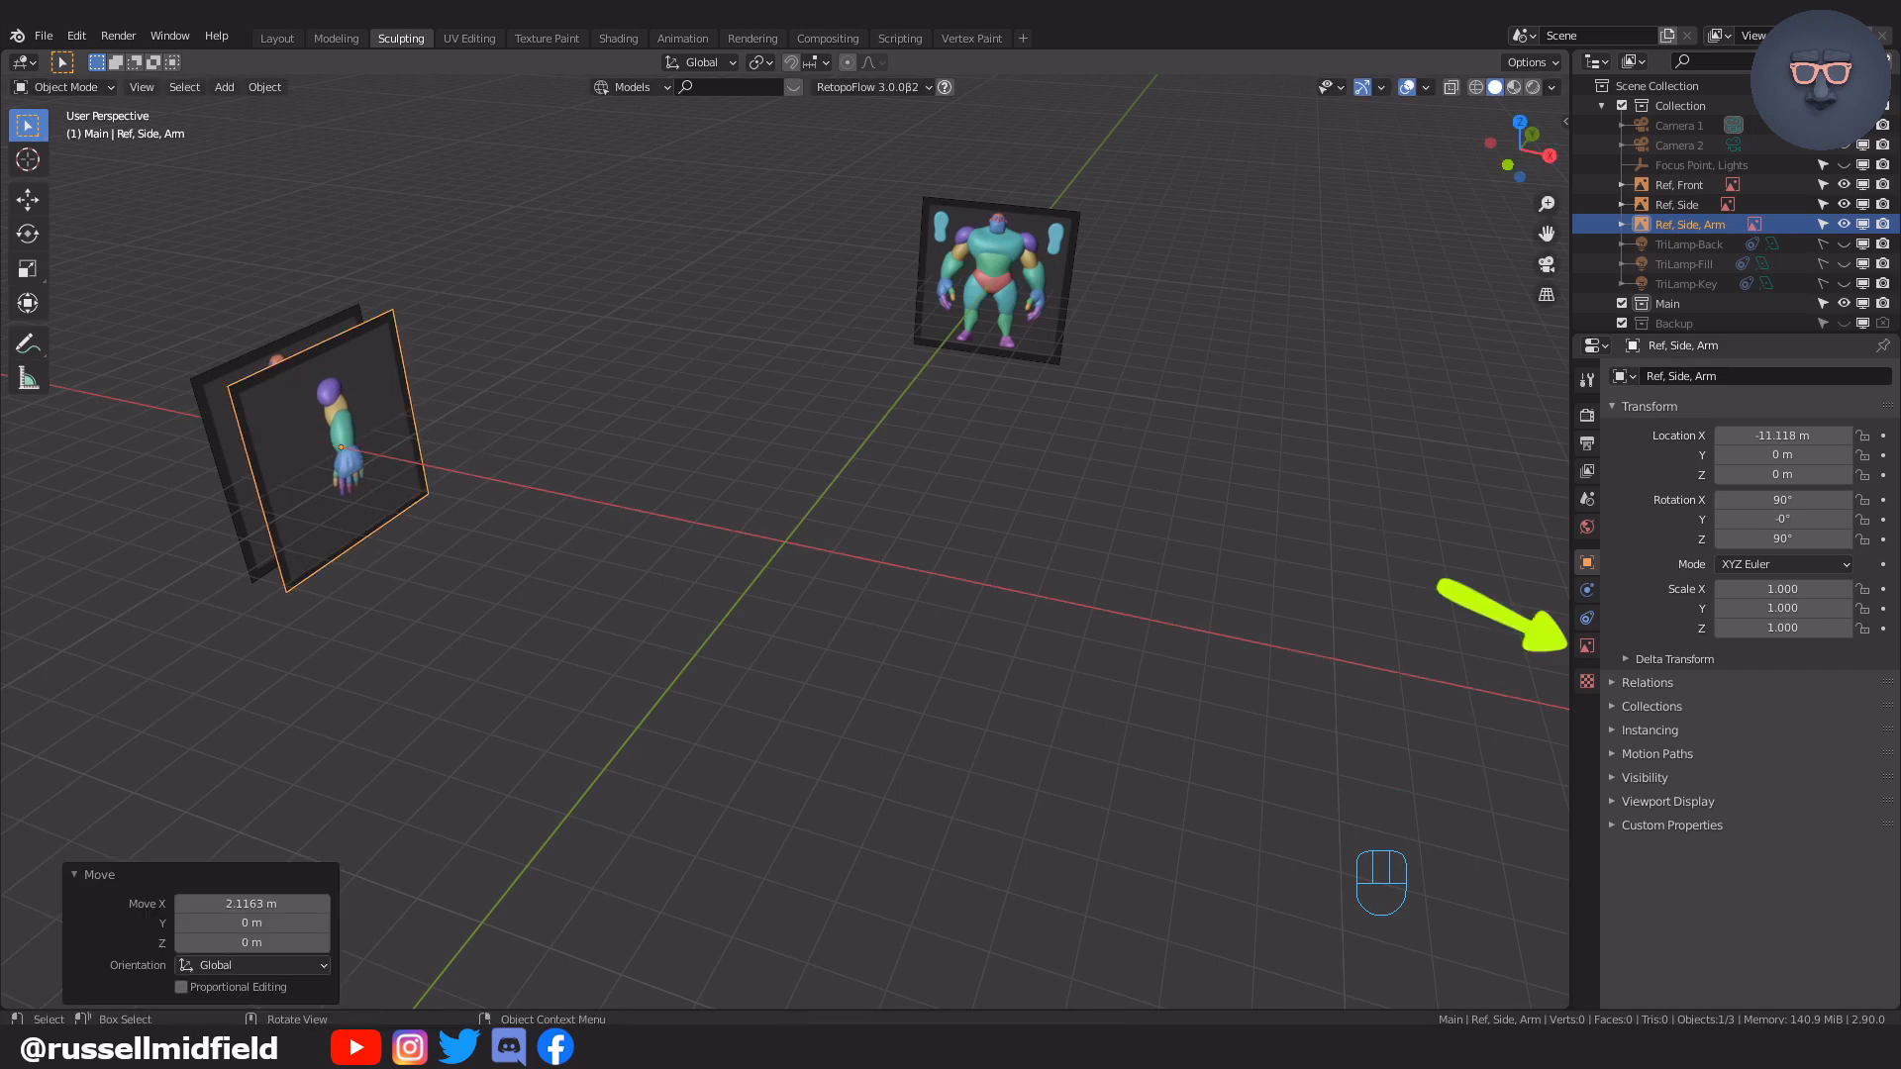
# Enable transparency for the arm reference image and set its opacity to 0.5
pyautogui.click(1588, 645)
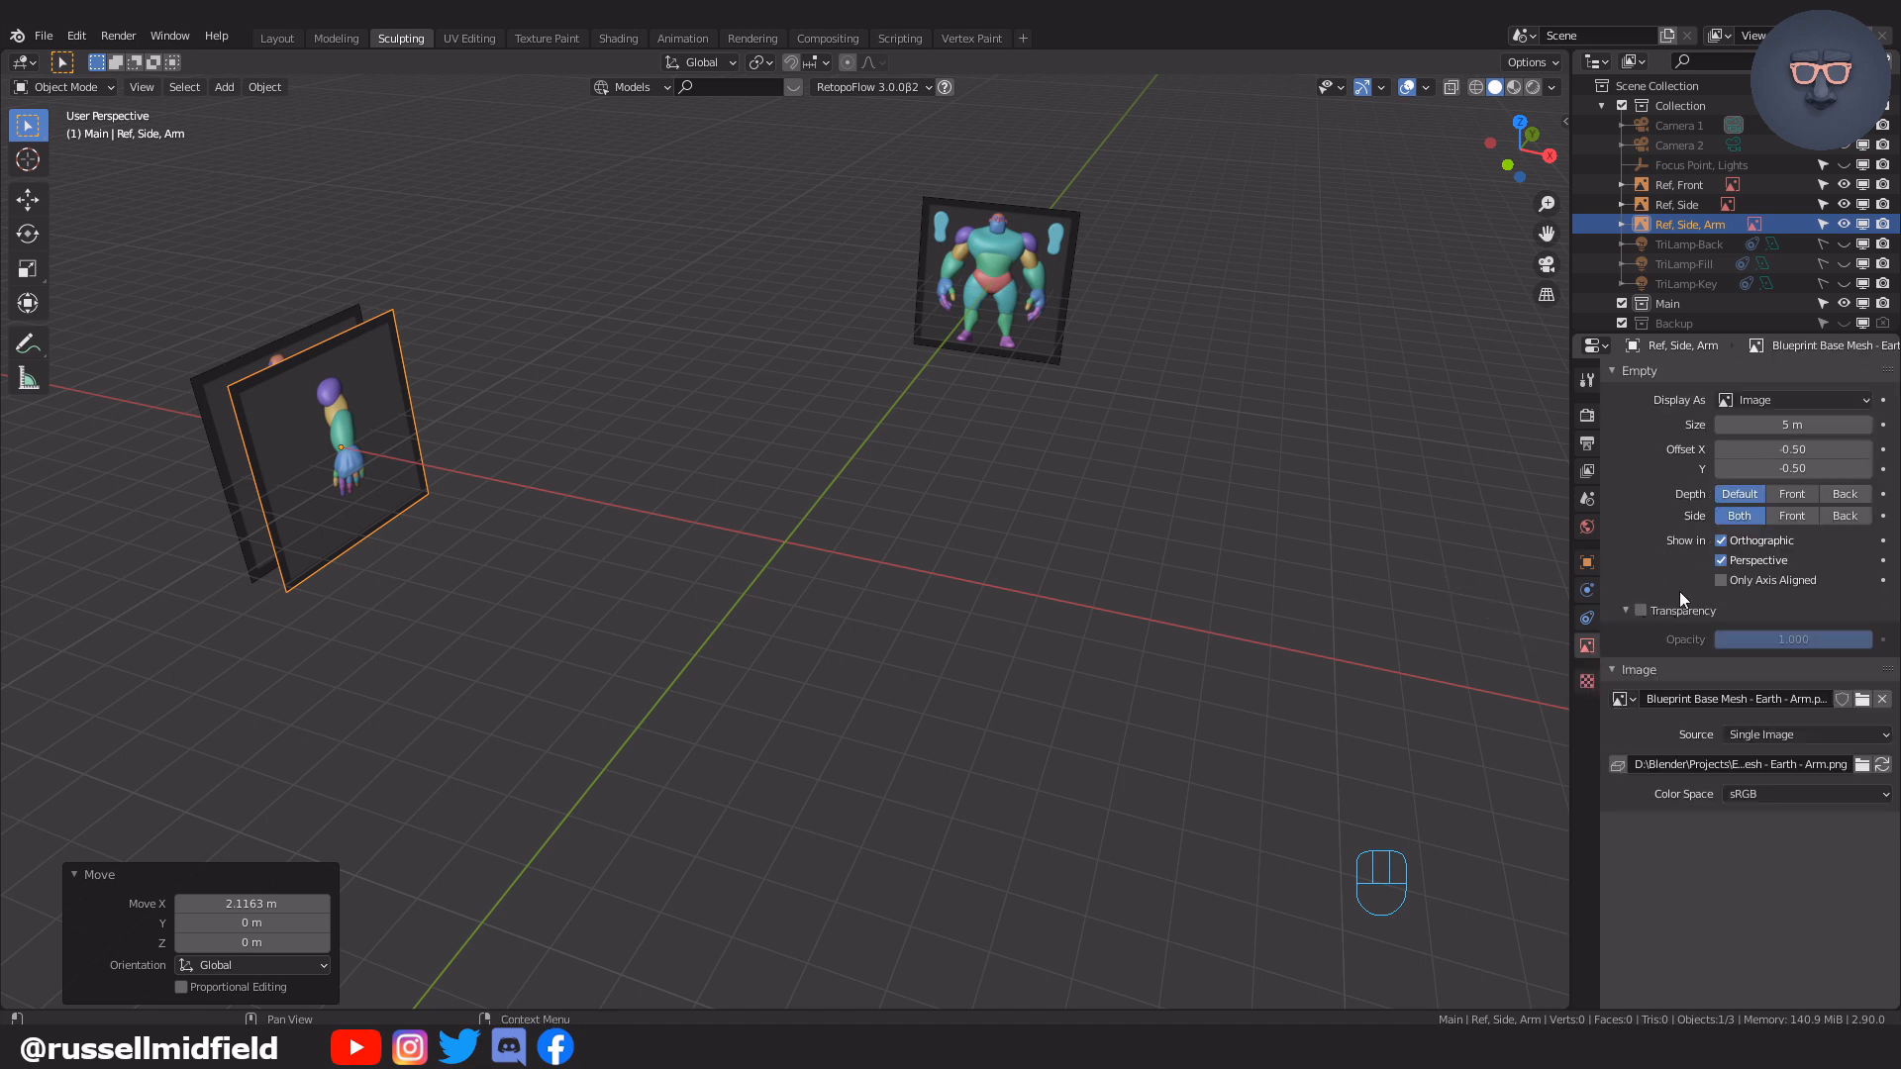
pyautogui.click(1640, 611)
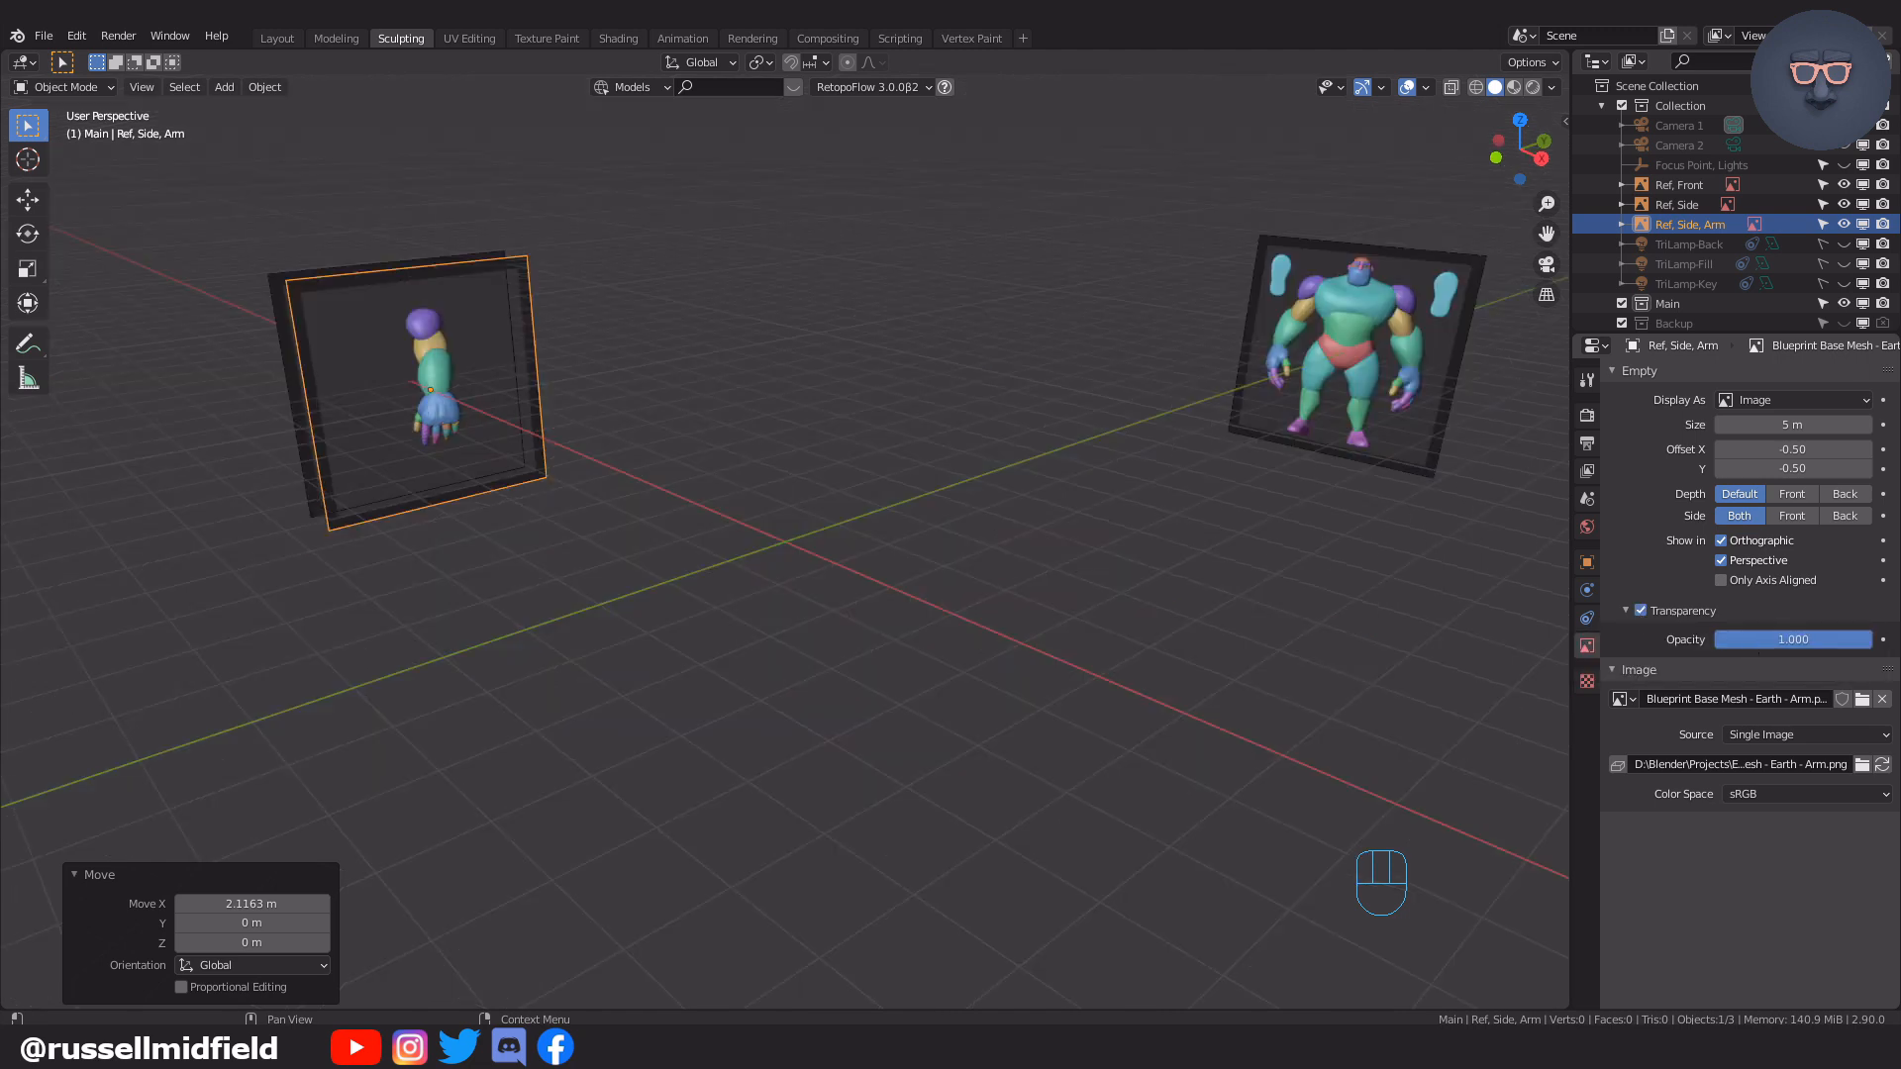
pyautogui.click(1750, 639)
pyautogui.write('.5')
pyautogui.press('Return')
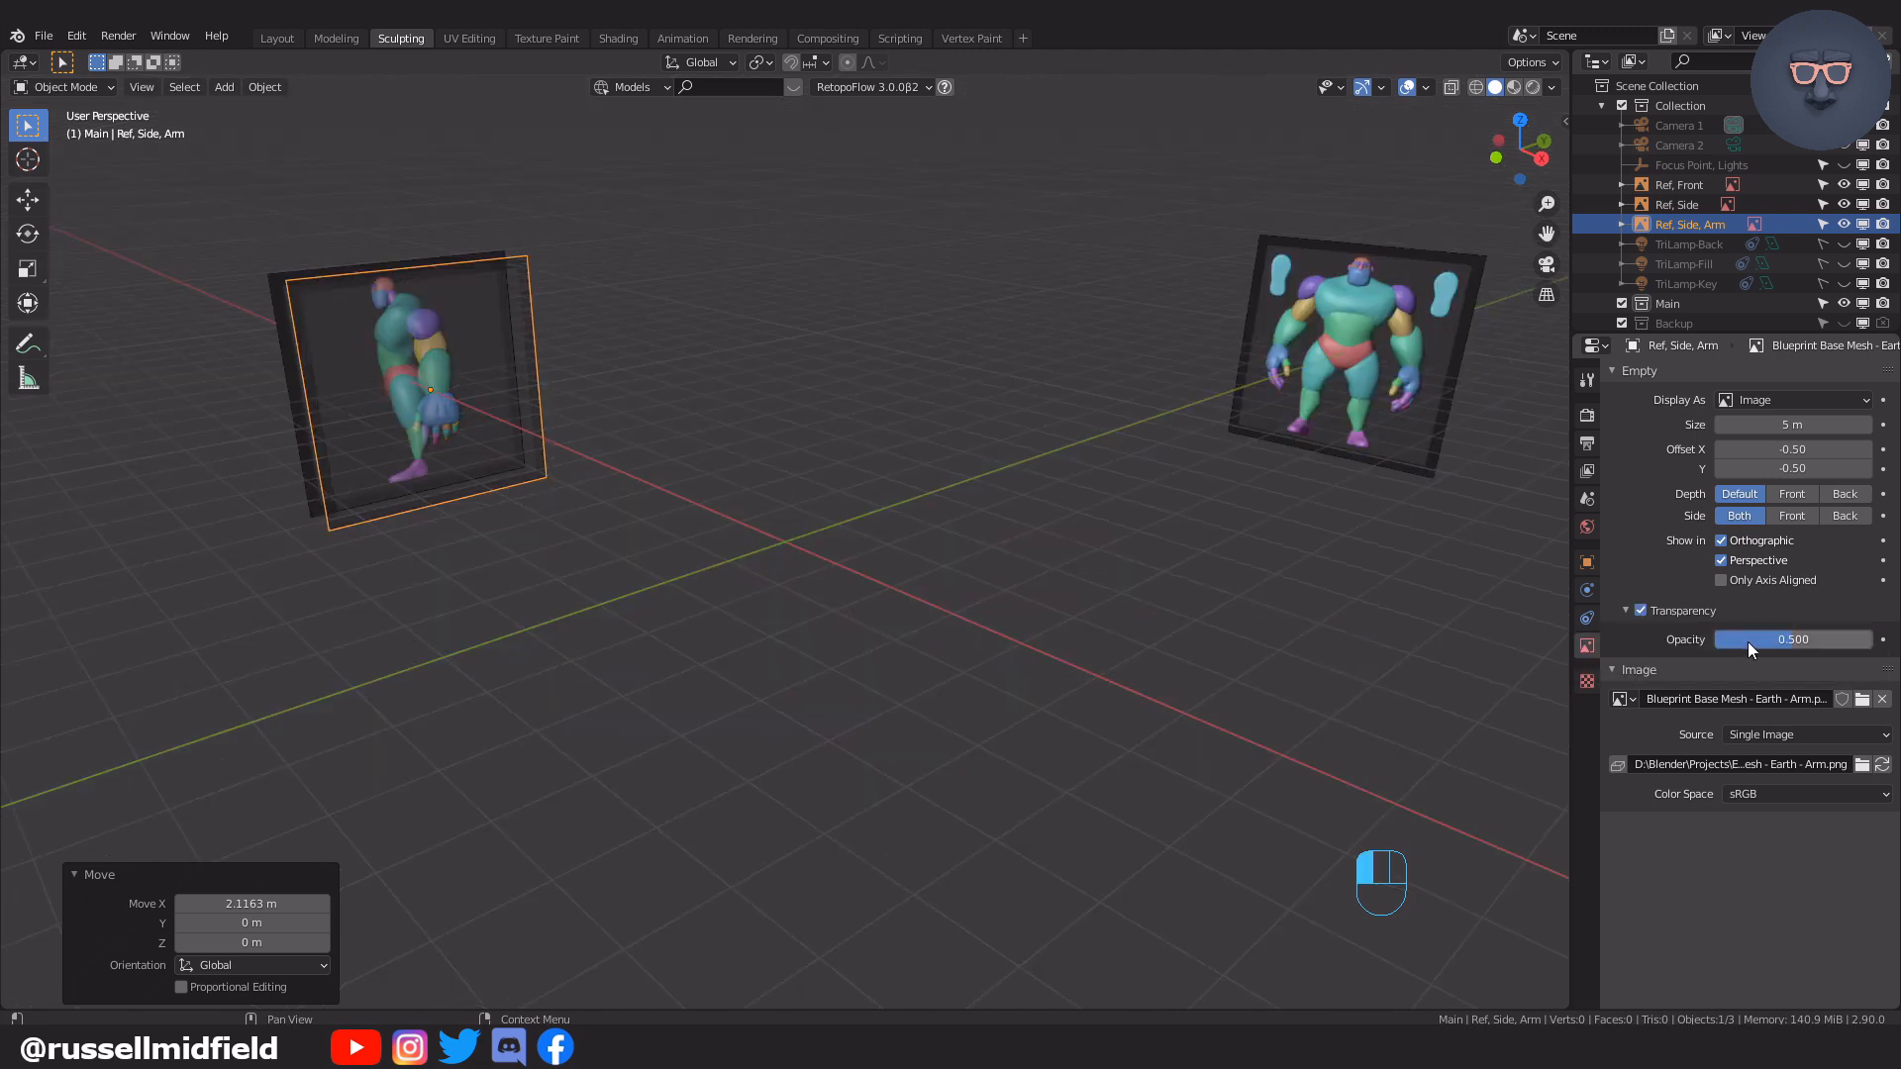
# Enable transparency for the side reference image and set its opacity to 0.5
pyautogui.click(279, 335)
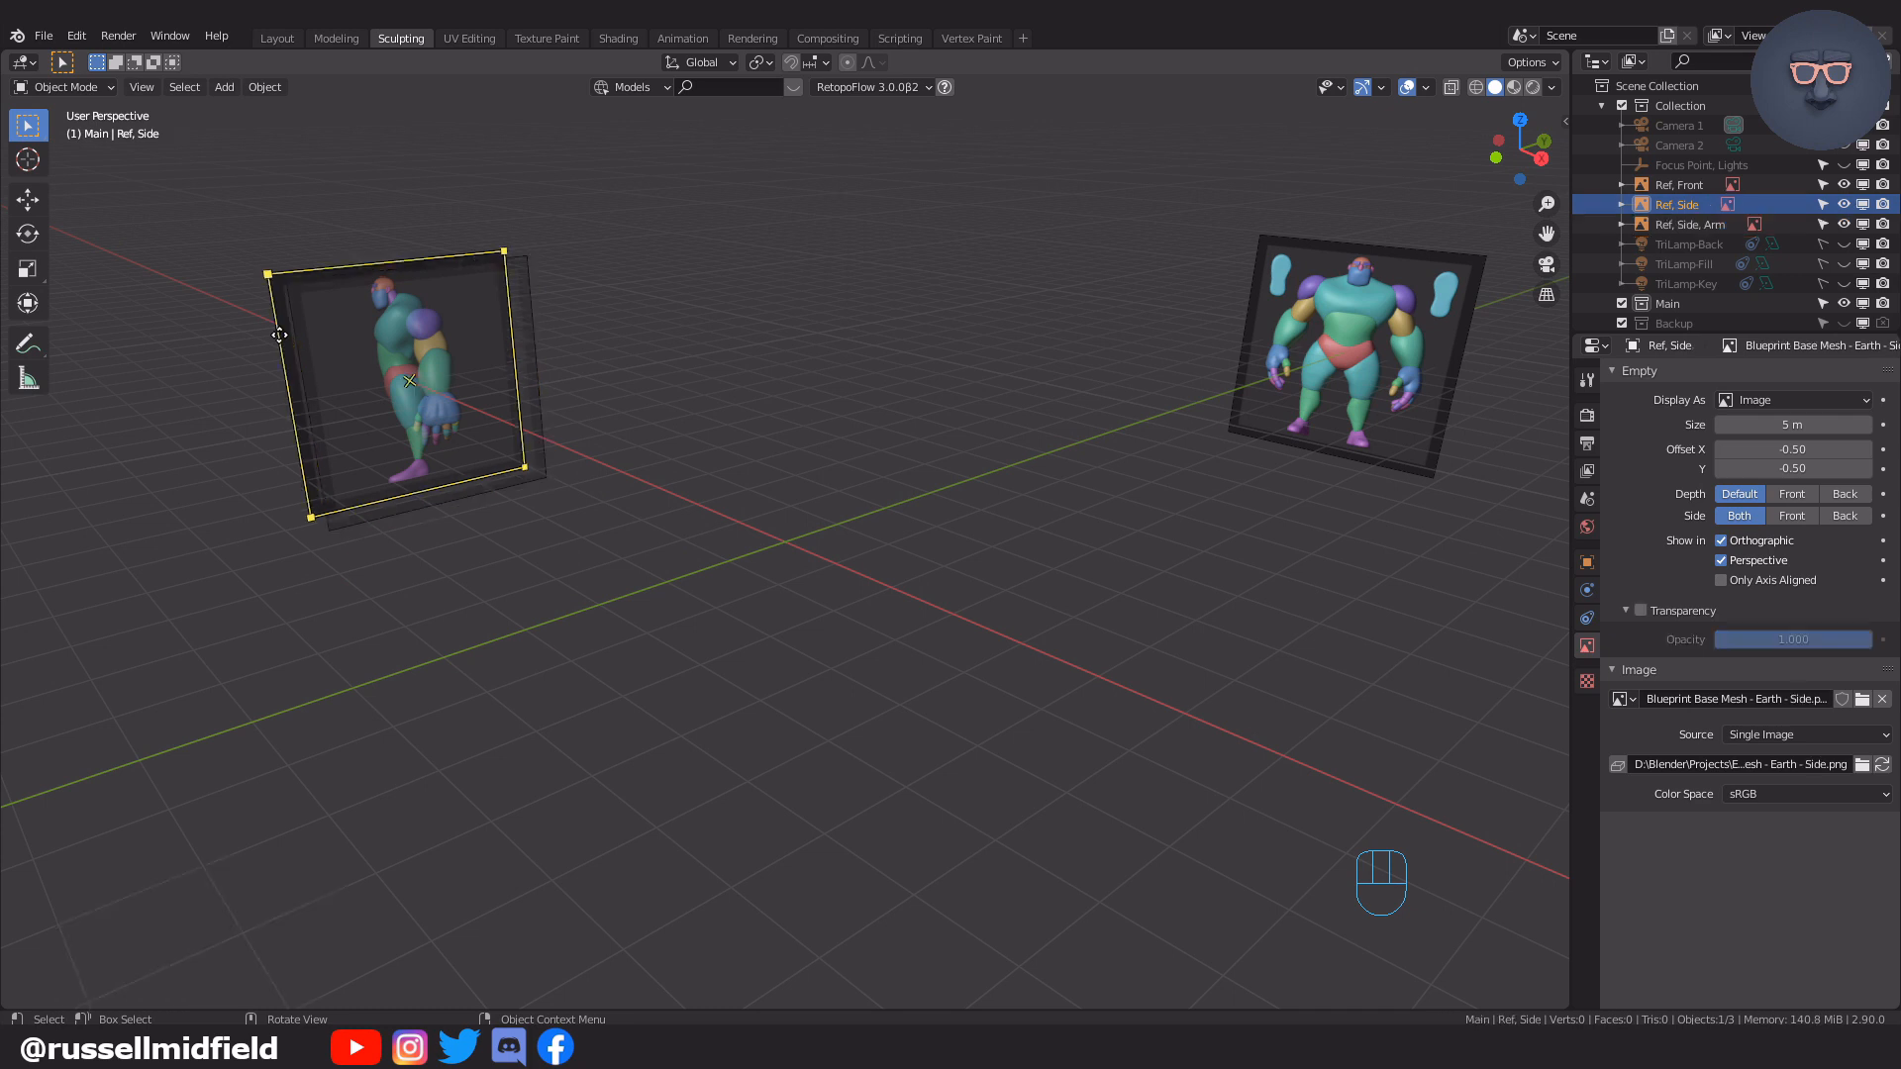
pyautogui.click(1640, 611)
pyautogui.click(1820, 641)
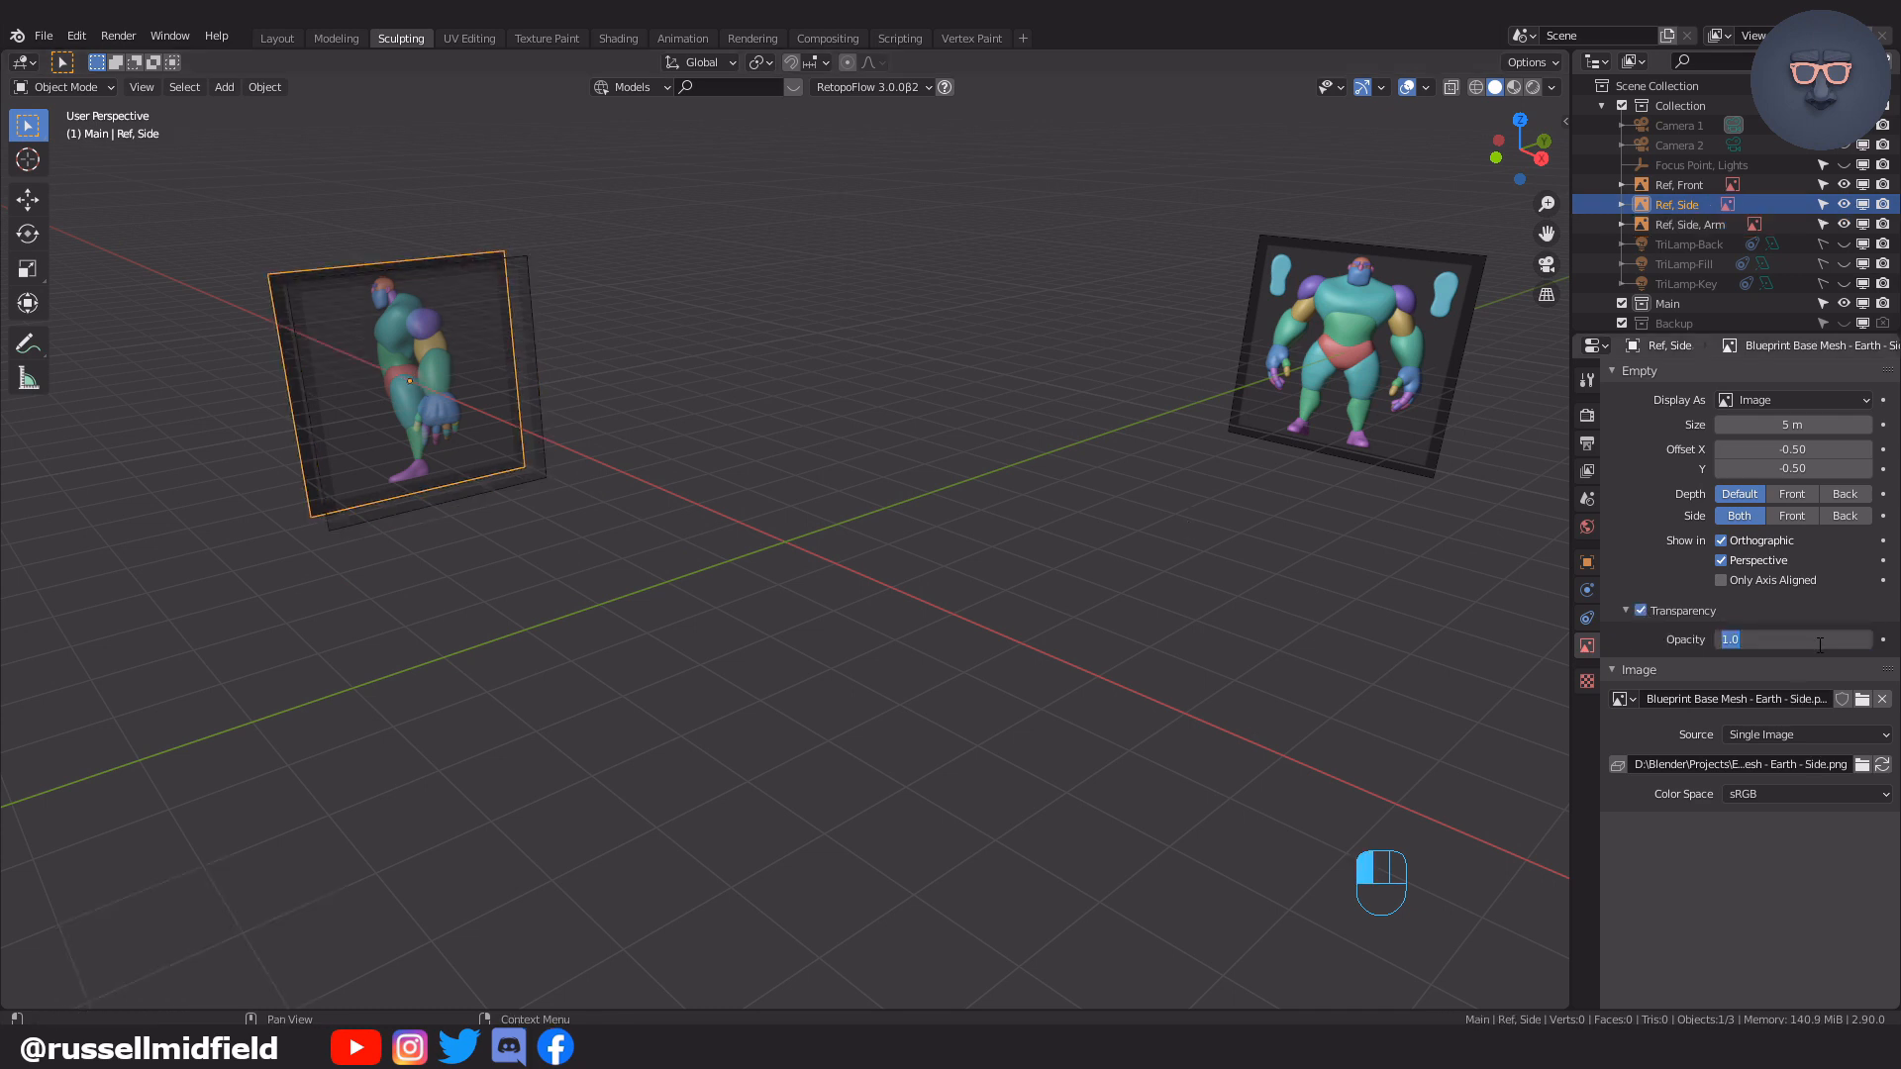
pyautogui.write('.5')
pyautogui.press('Return')
# Enable transparency for the front reference image and set its opacity to 0.5
pyautogui.click(1422, 414)
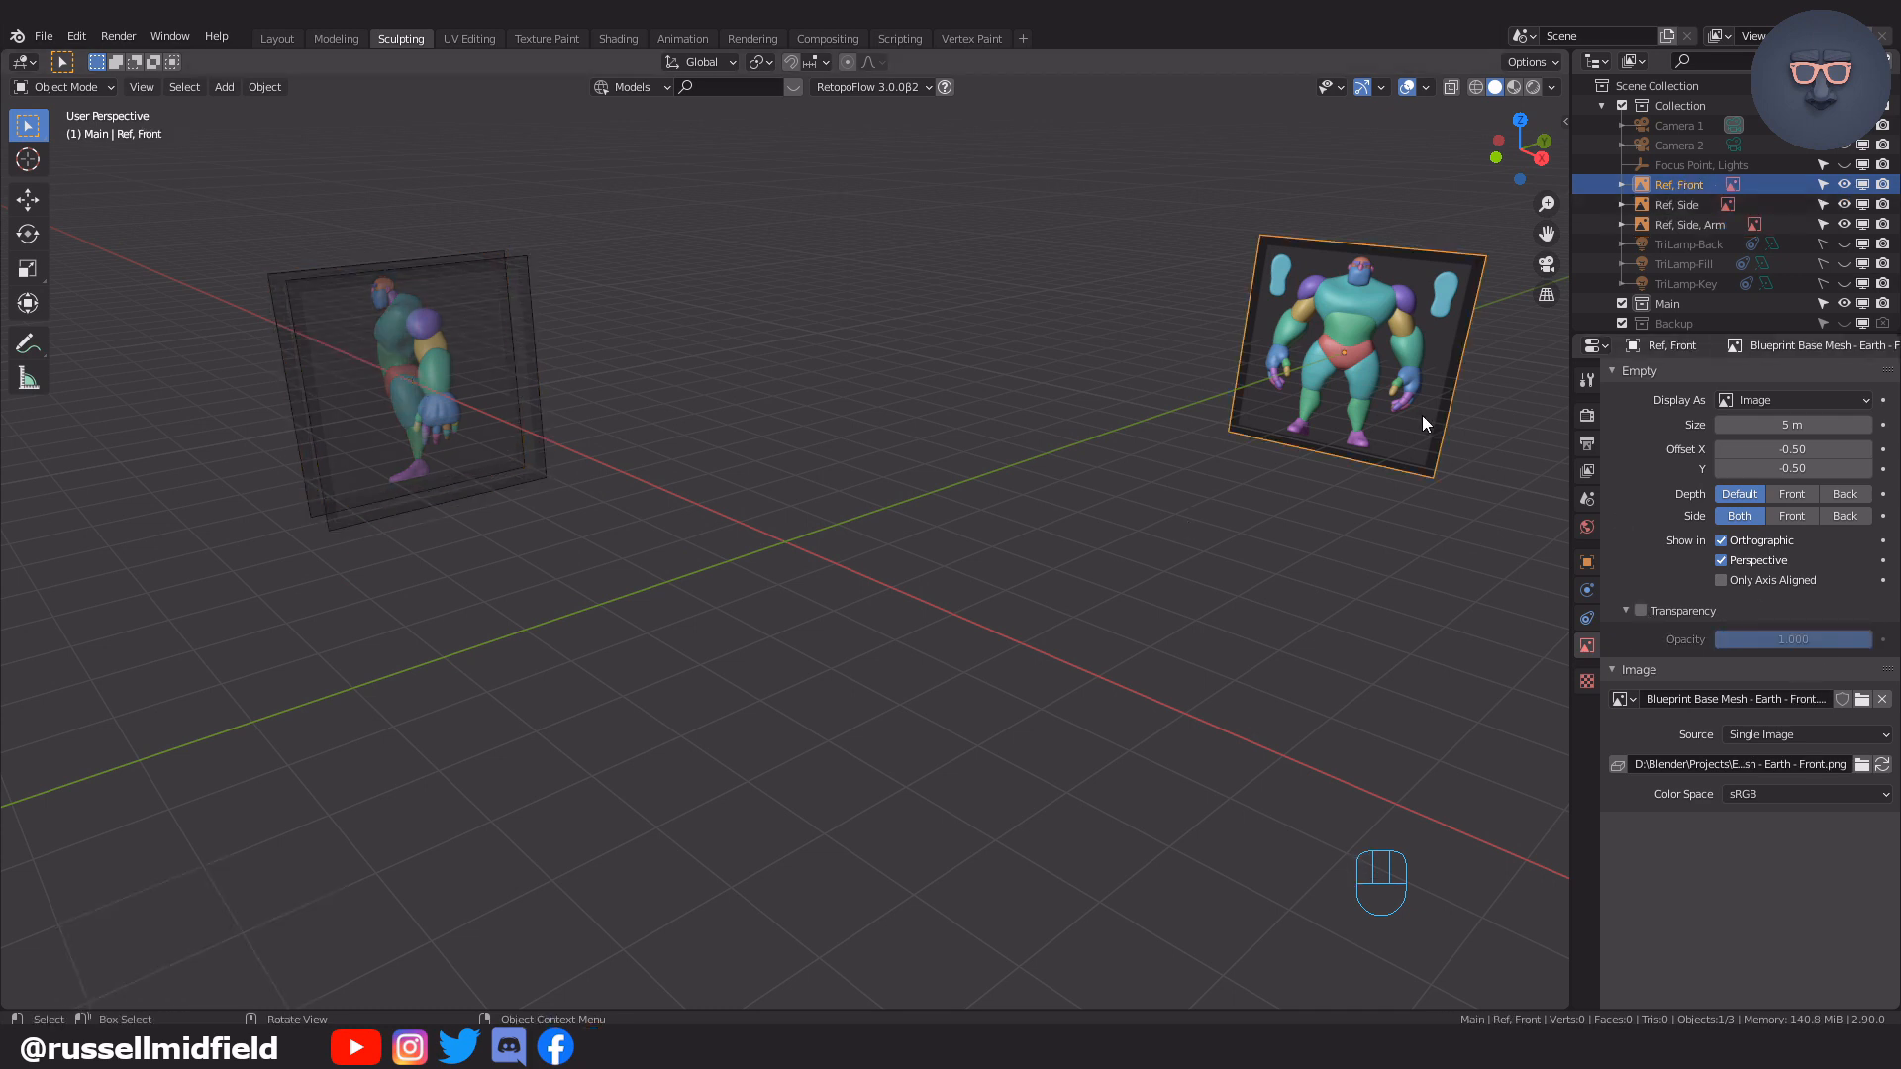
pyautogui.click(1640, 611)
pyautogui.click(1750, 638)
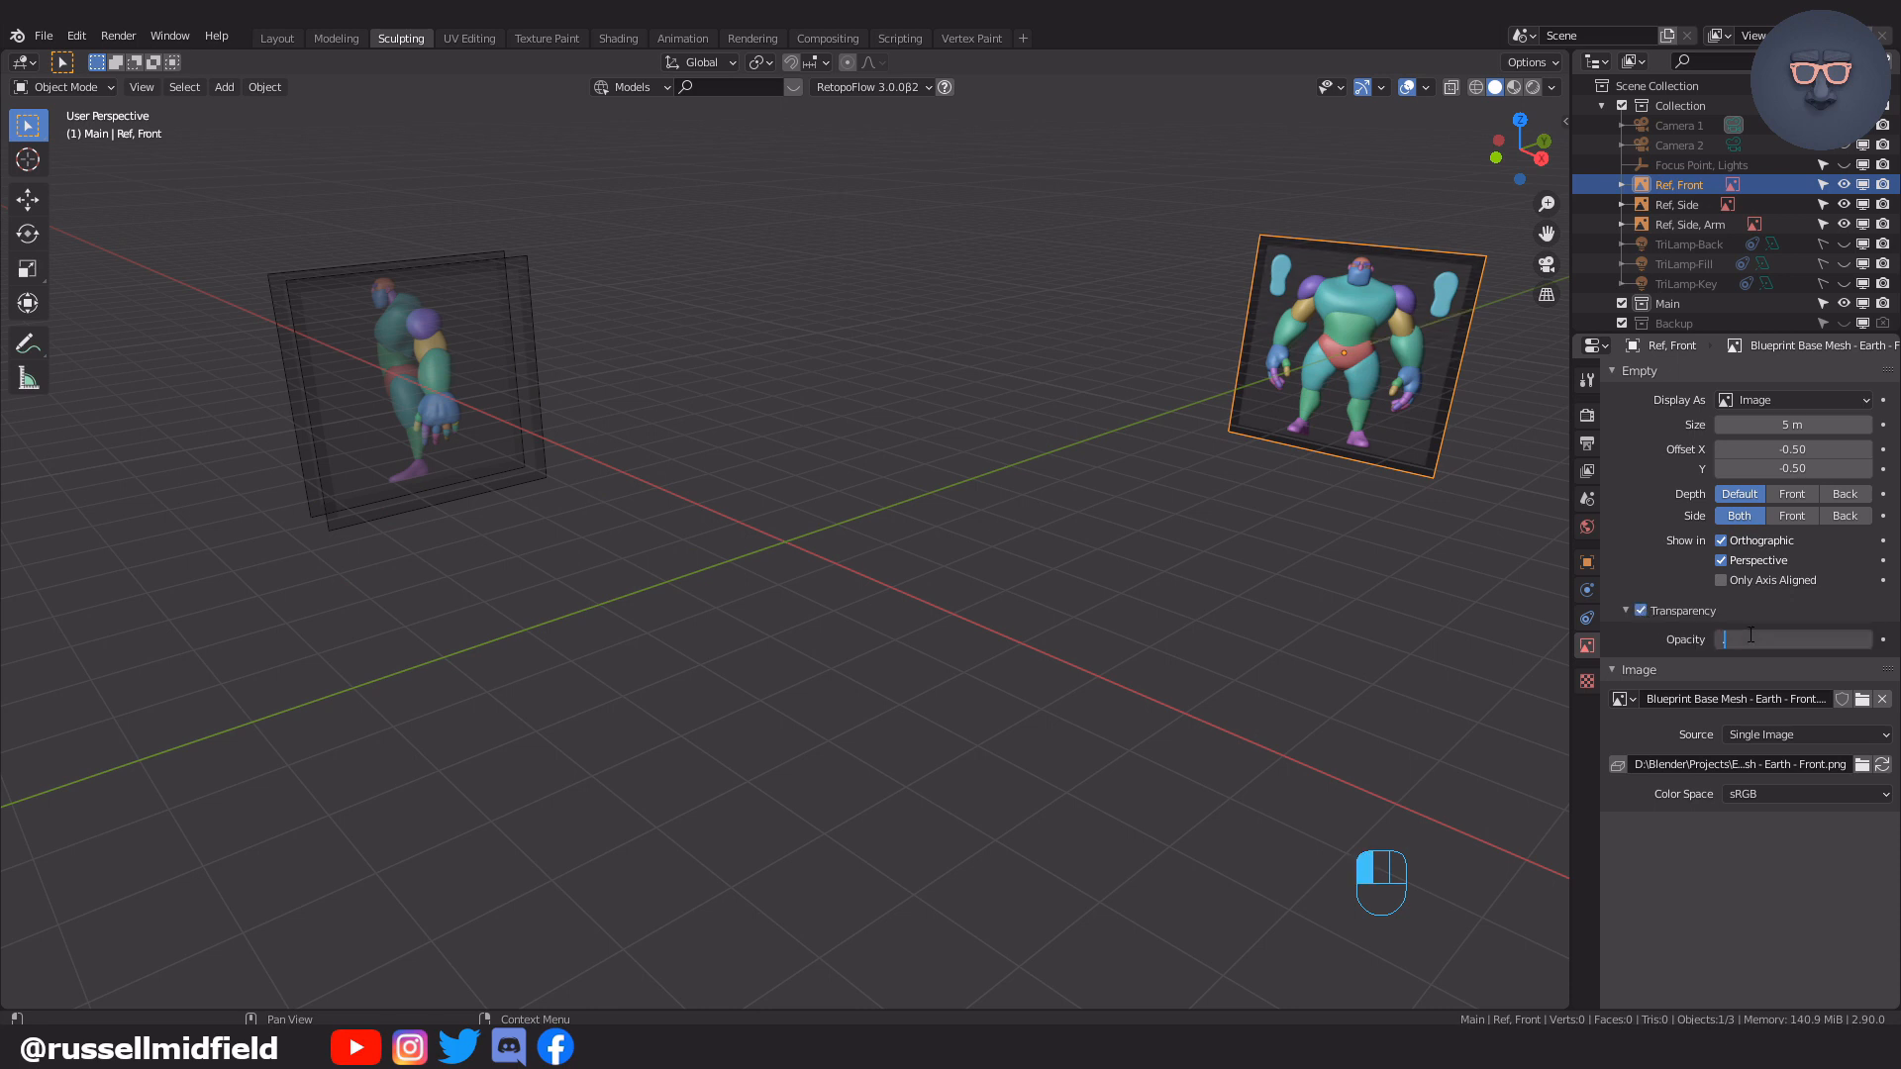
pyautogui.write('.5')
pyautogui.press('Return')
# Restrict the front reference image so it displays only from its Front side
pyautogui.keyDown('shift'); pyautogui.moveTo(1310, 556); pyautogui.dragTo(1205, 571, button='middle'); pyautogui.keyUp('shift')
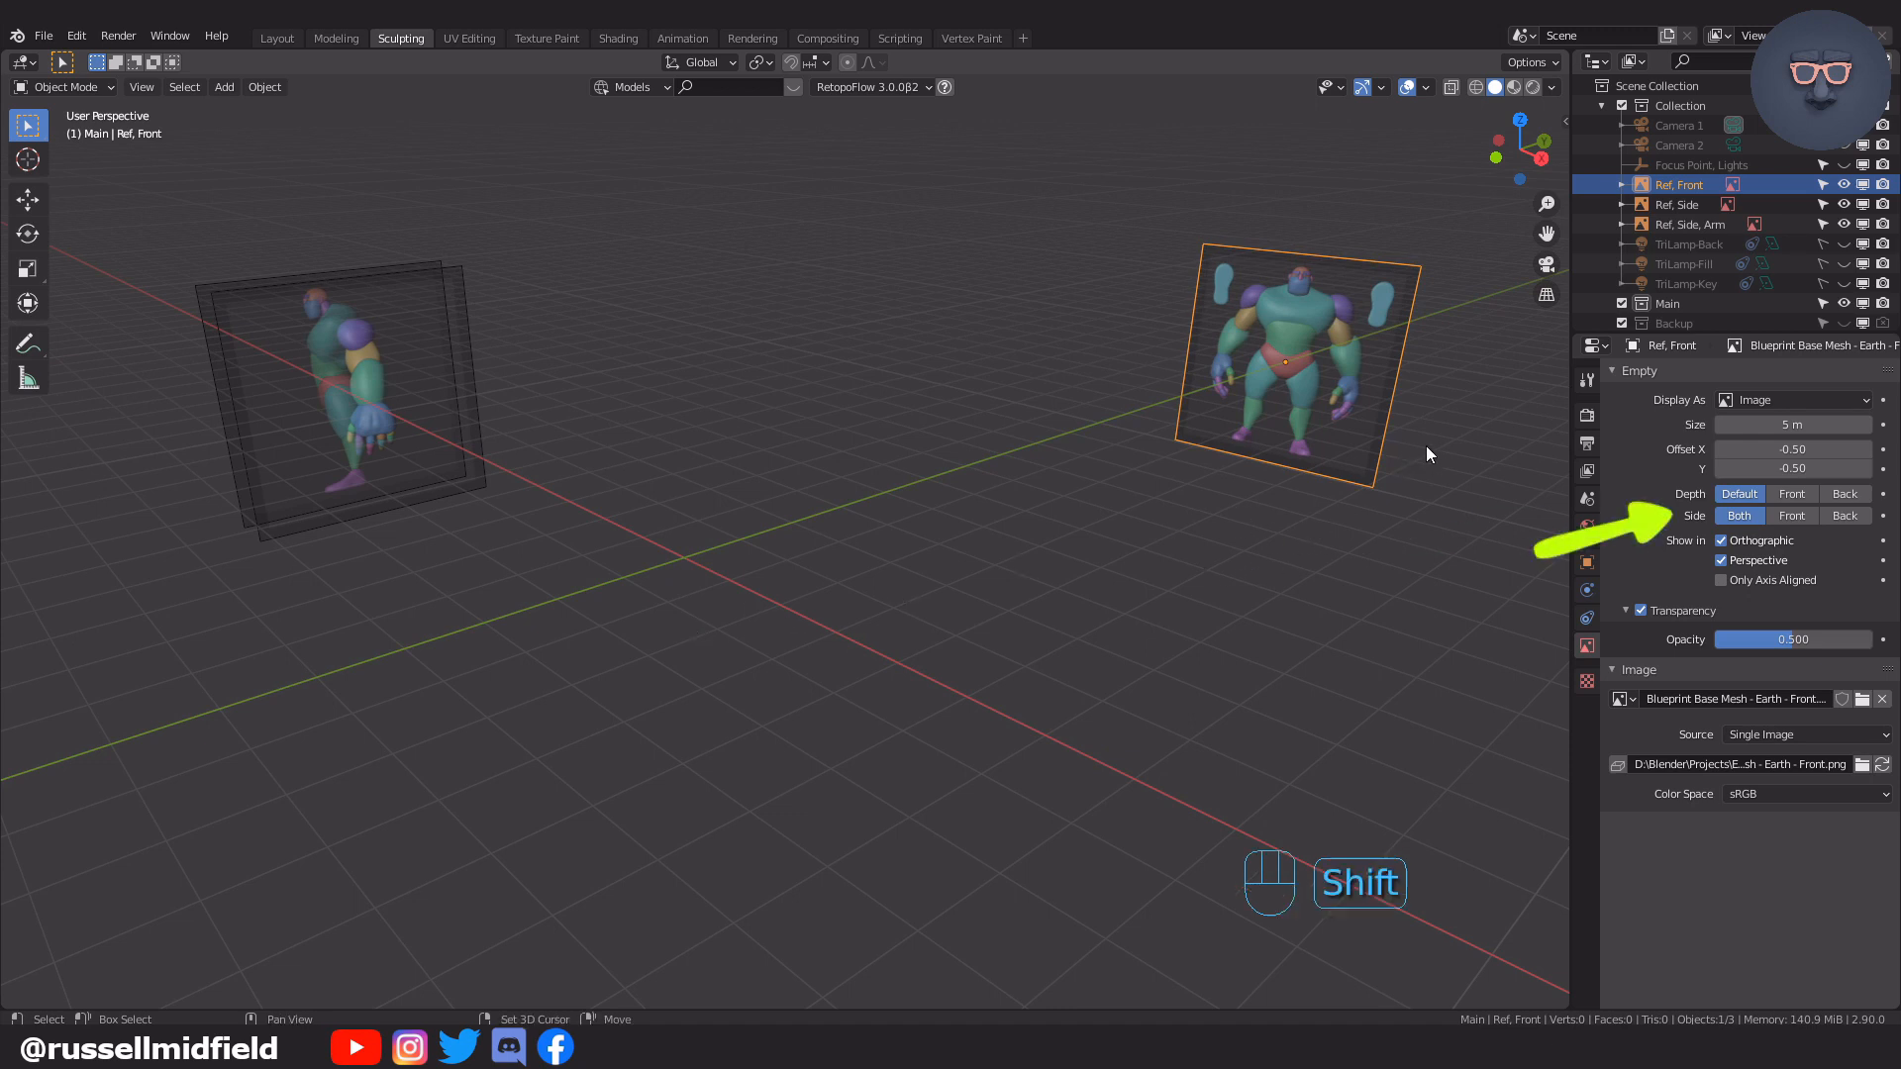
pyautogui.keyDown('shift'); pyautogui.moveTo(1425, 448); pyautogui.dragTo(793, 598, button='middle'); pyautogui.keyUp('shift')
pyautogui.keyDown('shift'); pyautogui.moveTo(1221, 497); pyautogui.dragTo(1070, 562, button='middle'); pyautogui.keyUp('shift')
pyautogui.press('KP_Decimal')
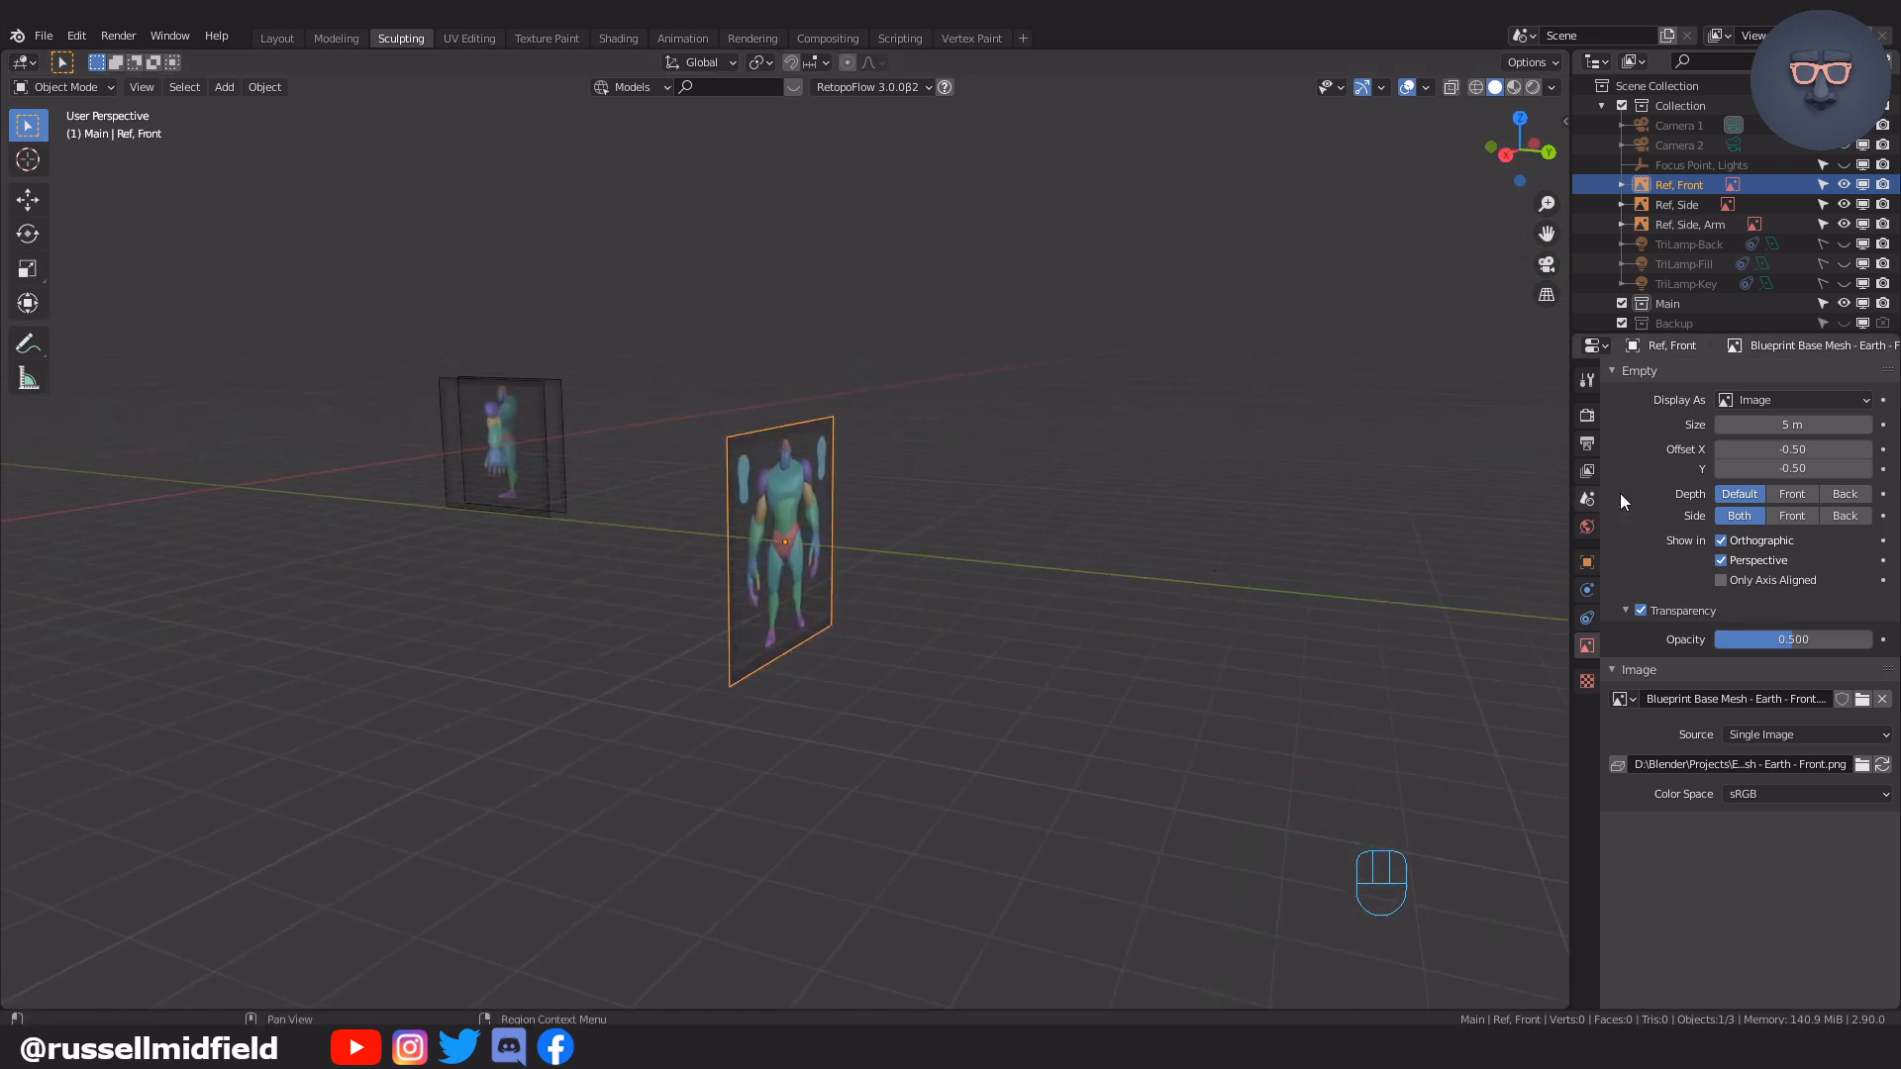
pyautogui.click(1790, 515)
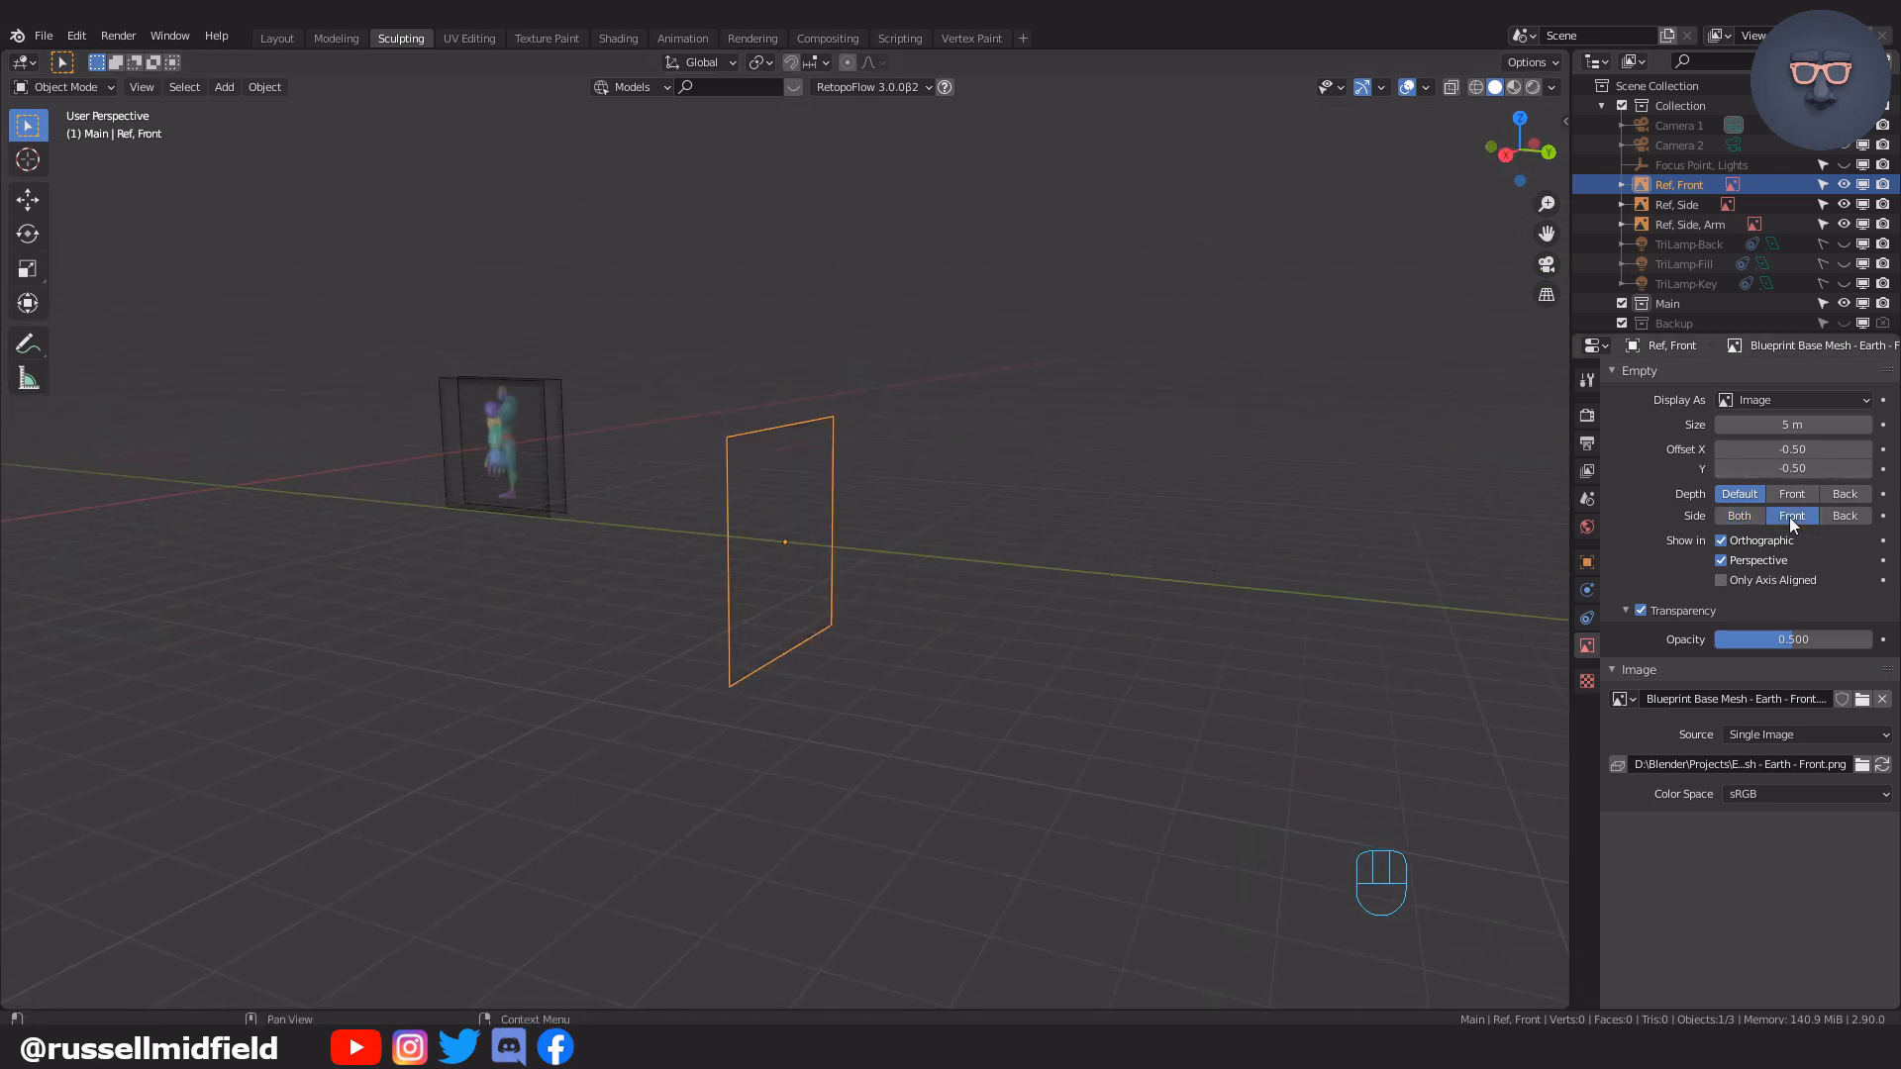
pyautogui.moveTo(1010, 586); pyautogui.dragTo(1149, 597, button='middle')
pyautogui.click(1833, 515)
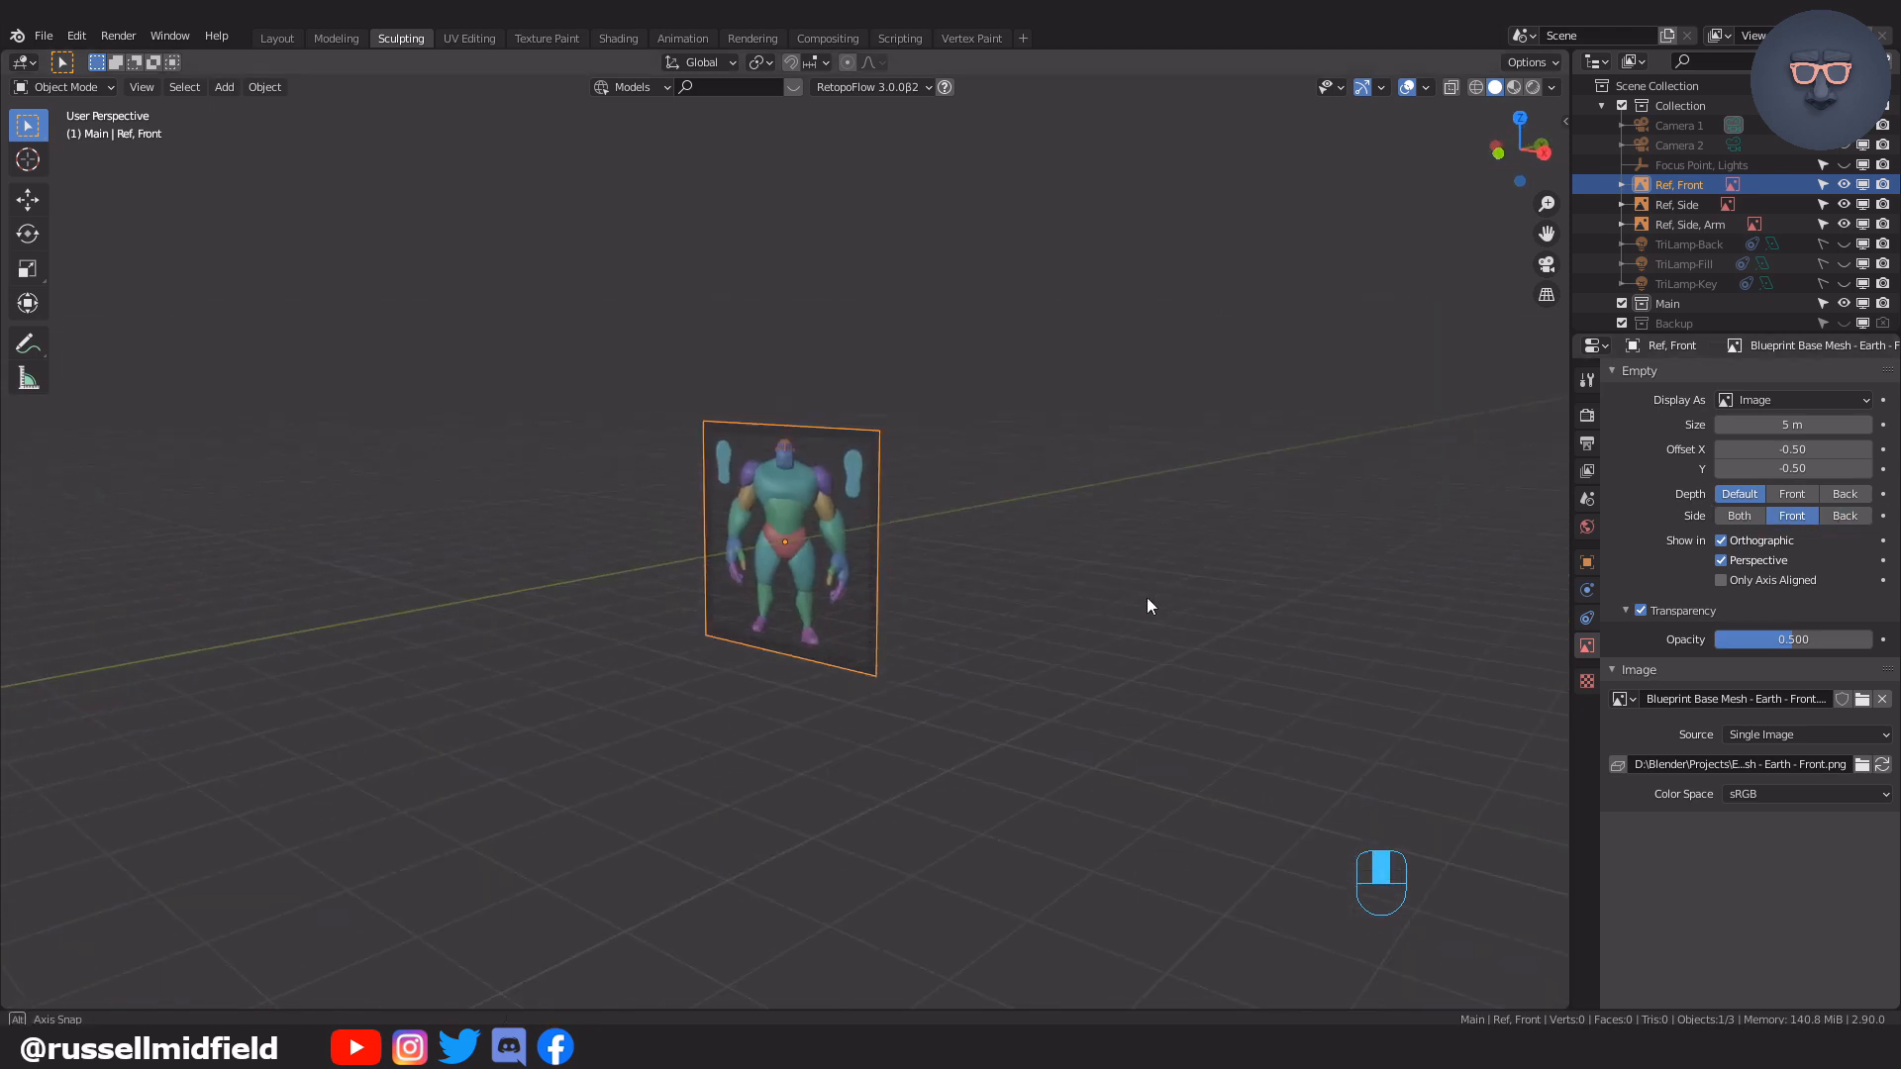
# Deselect the reference image and add a Round Cube mesh in the front view
pyautogui.scroll(3, 1227, 442)
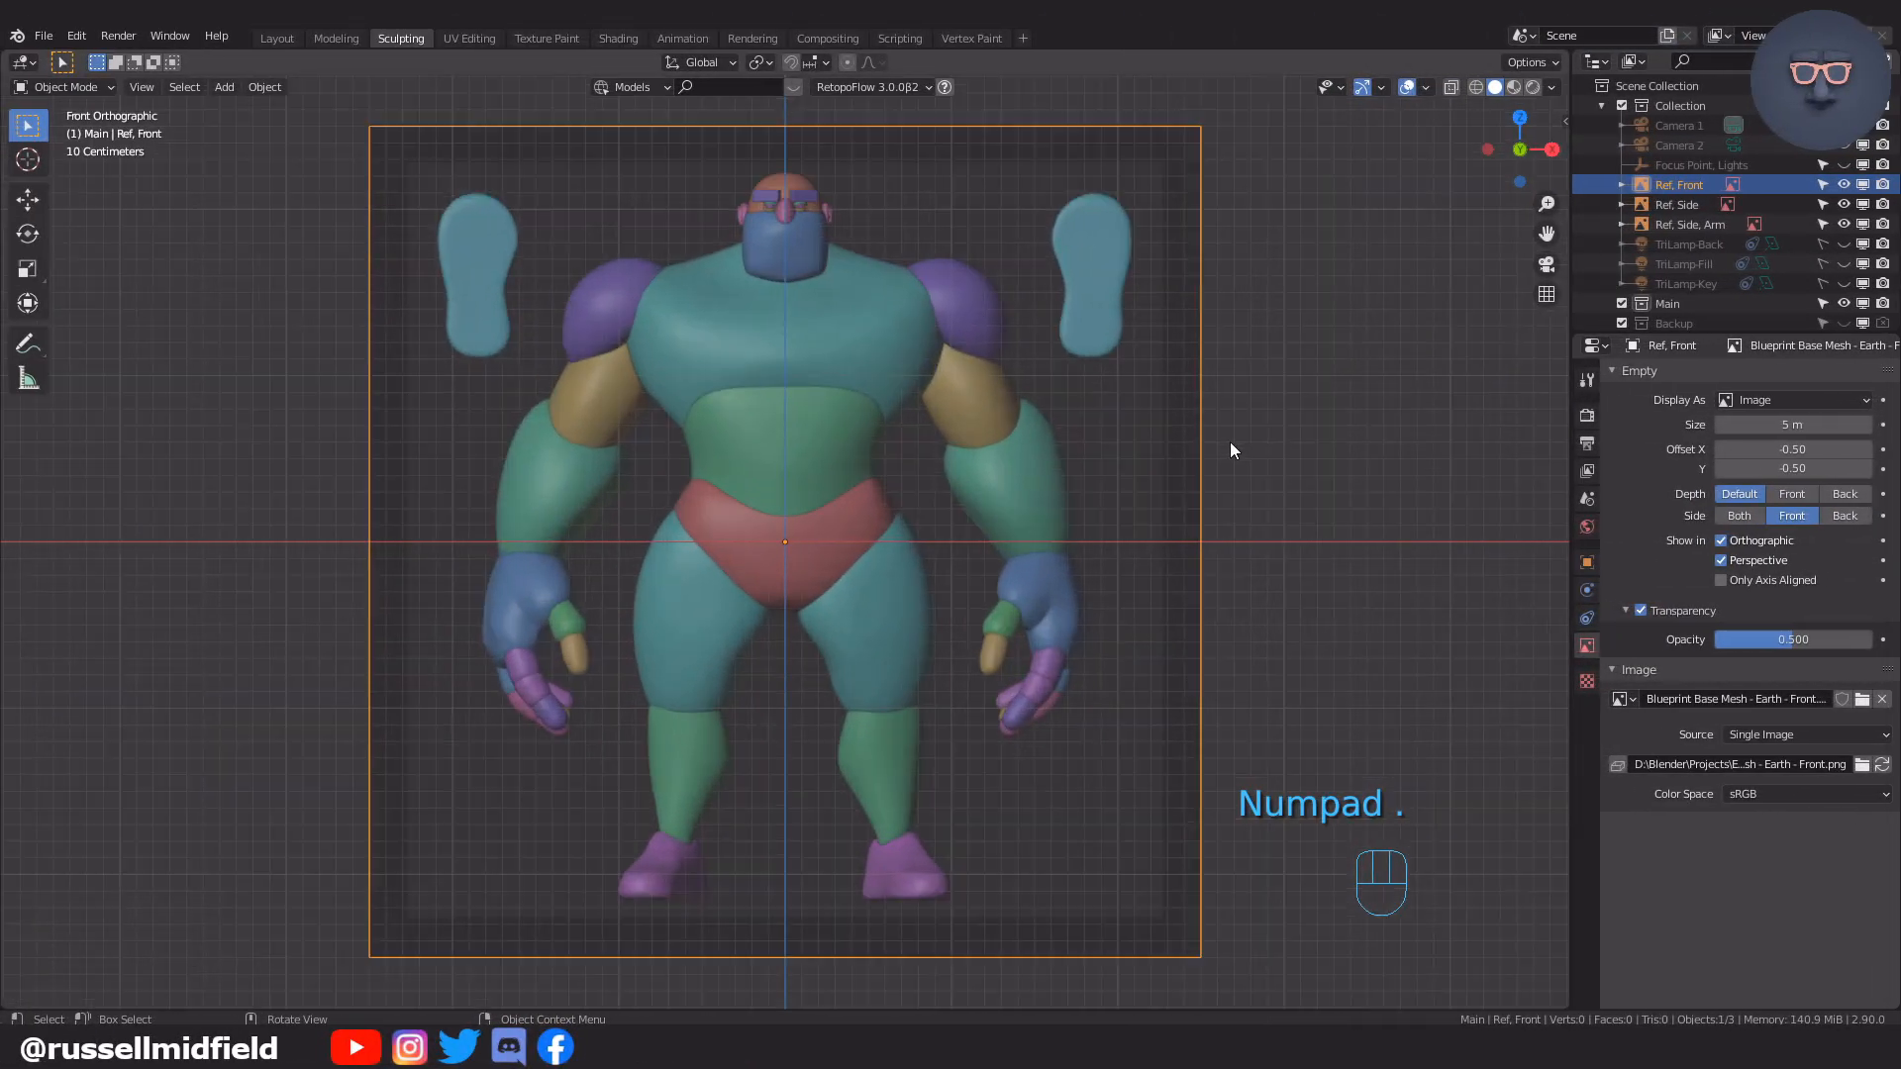
pyautogui.click(1291, 428)
pyautogui.click(1208, 345)
pyautogui.hotkey('shift', 'a')
pyautogui.moveTo(927, 393)
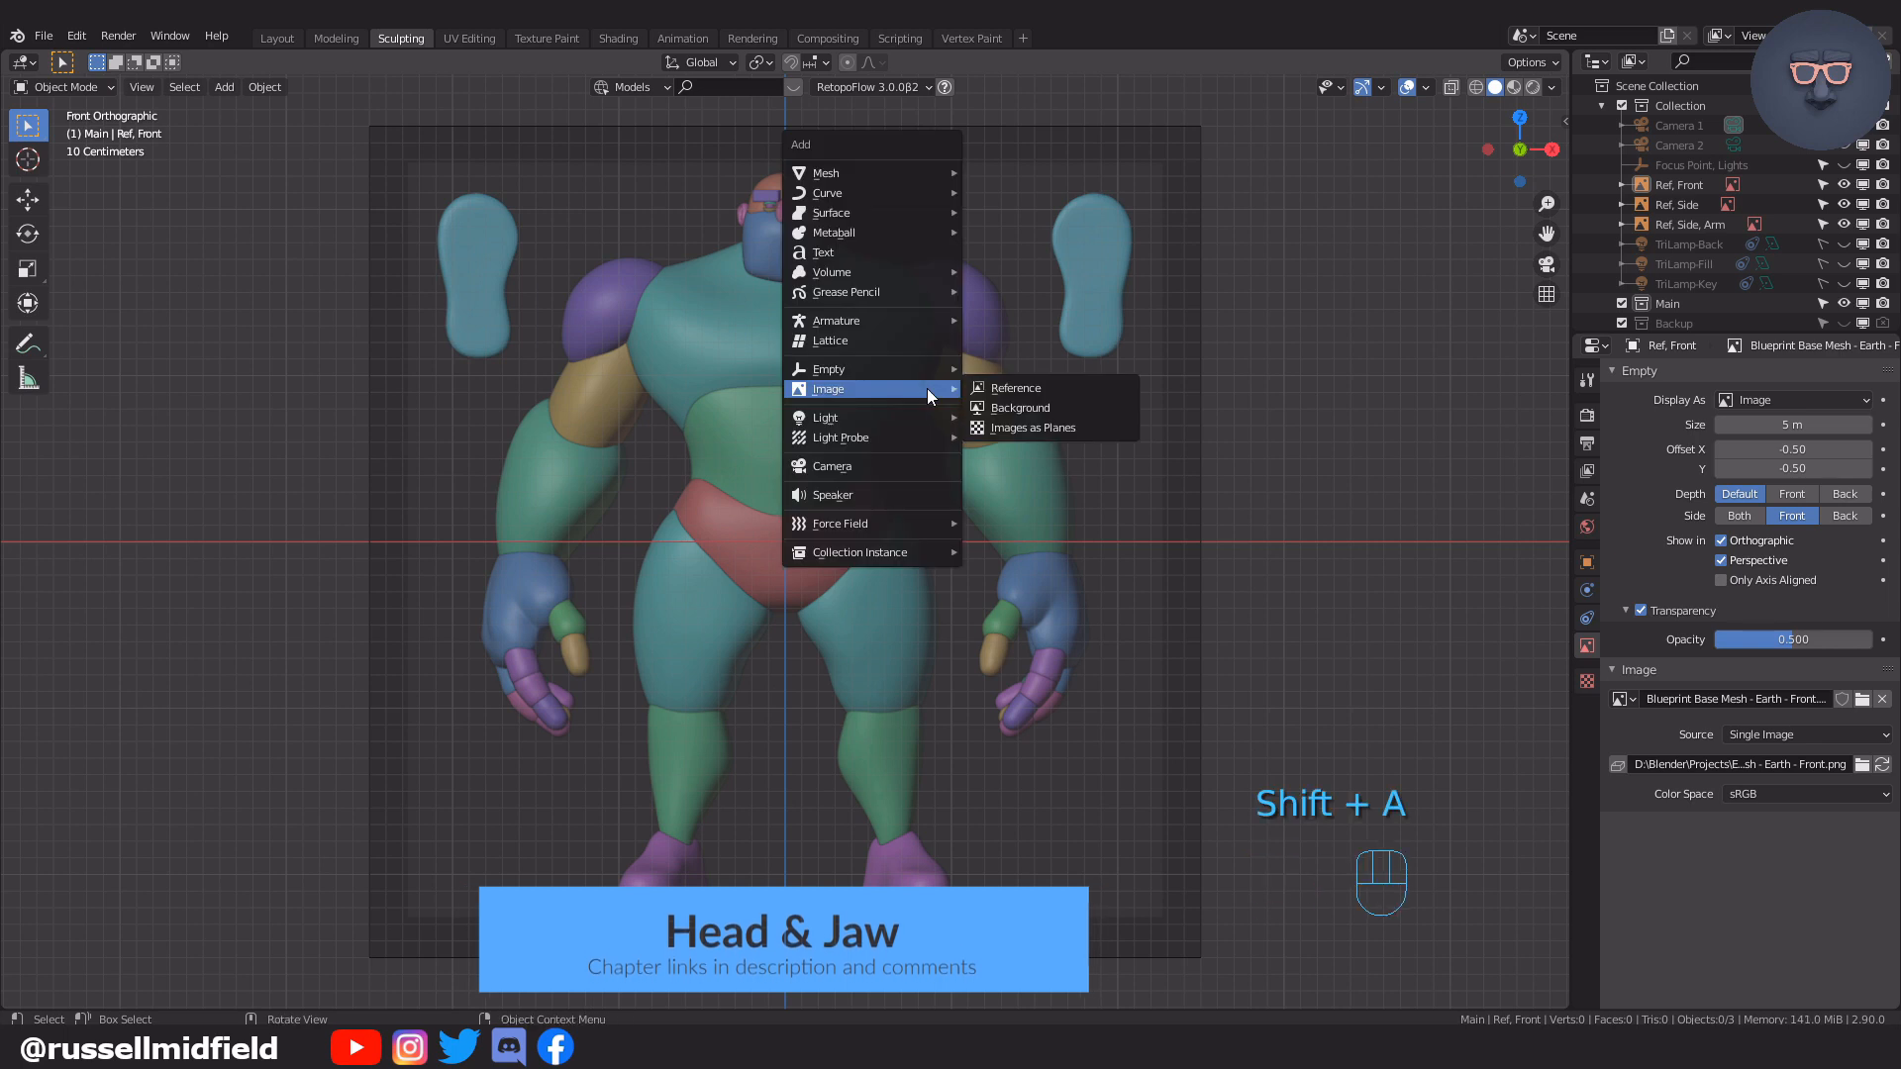
pyautogui.moveTo(930, 172)
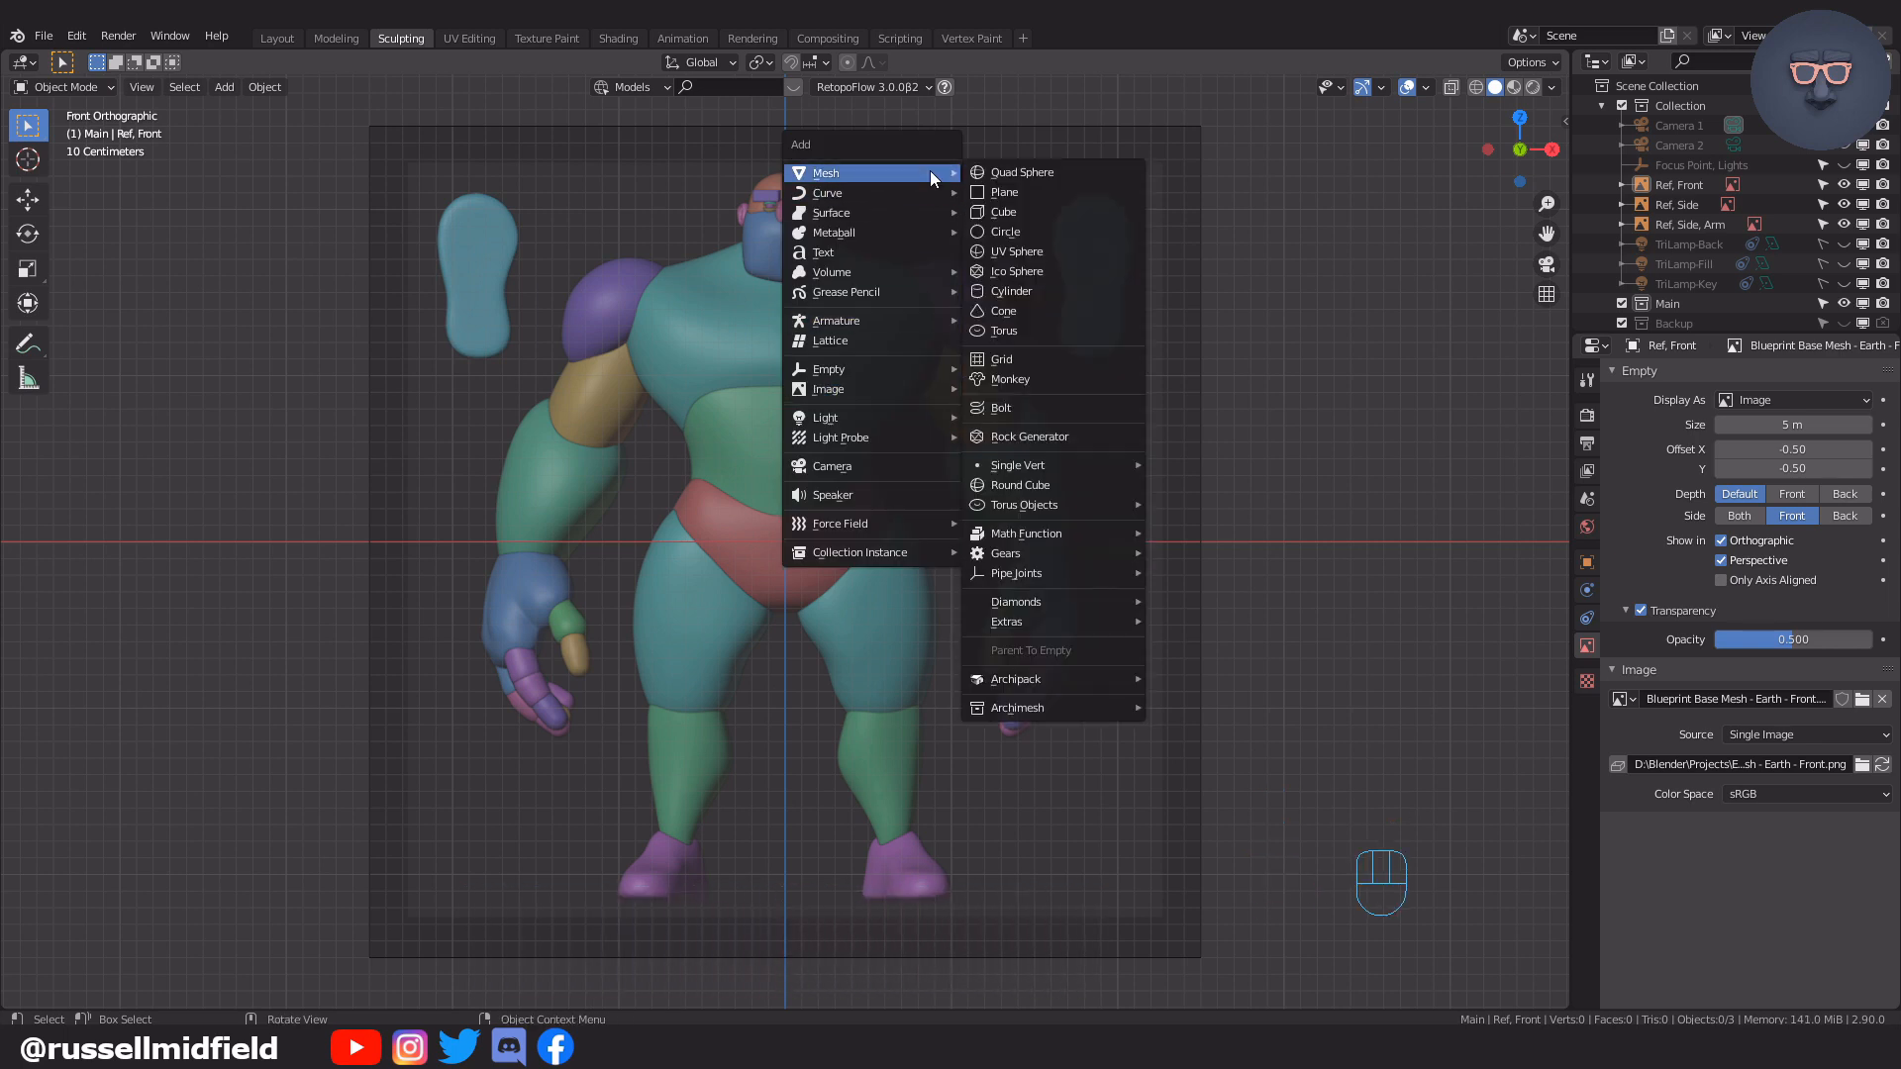
pyautogui.click(1073, 484)
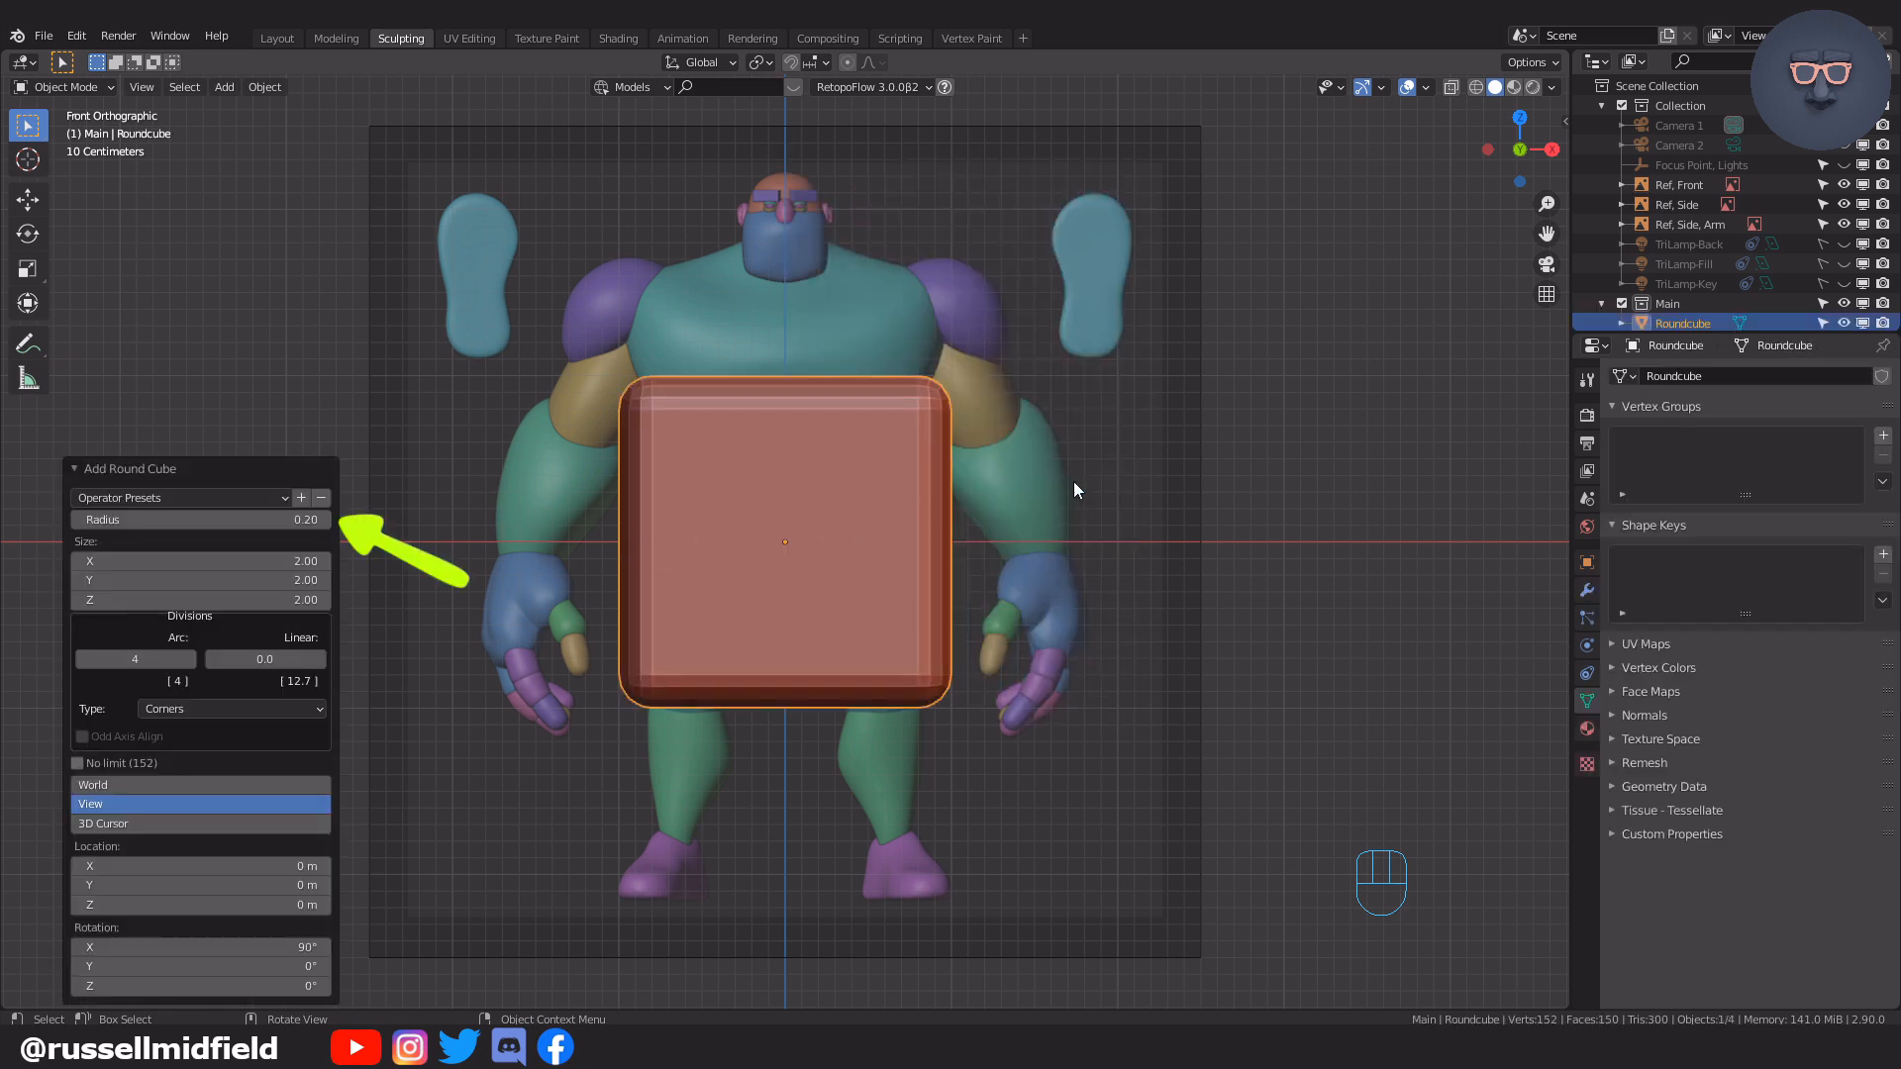
# Set the Round Cube's radius to 1 and its arc divisions to 16 to form a sphere
pyautogui.doubleClick(284, 519)
pyautogui.write('1')
pyautogui.press('Return')
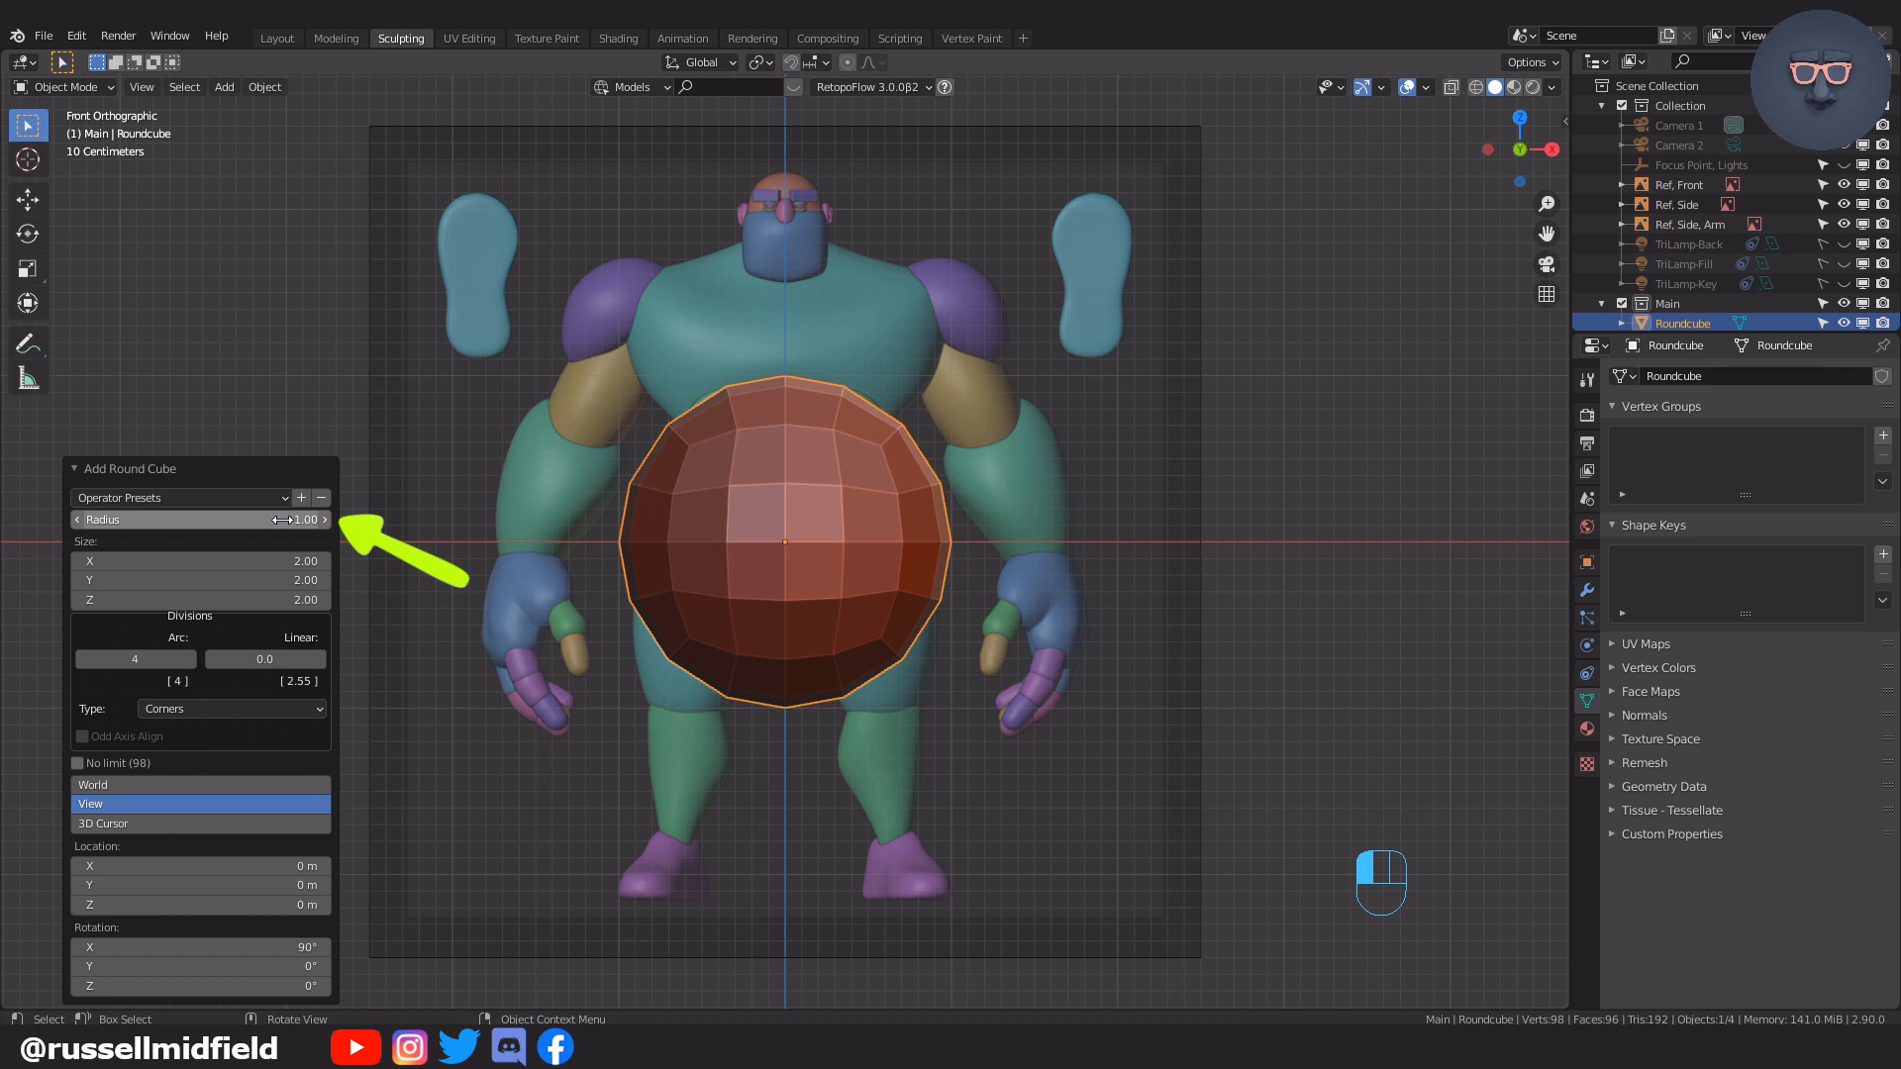
pyautogui.doubleClick(154, 662)
pyautogui.write('16')
pyautogui.press('Return')
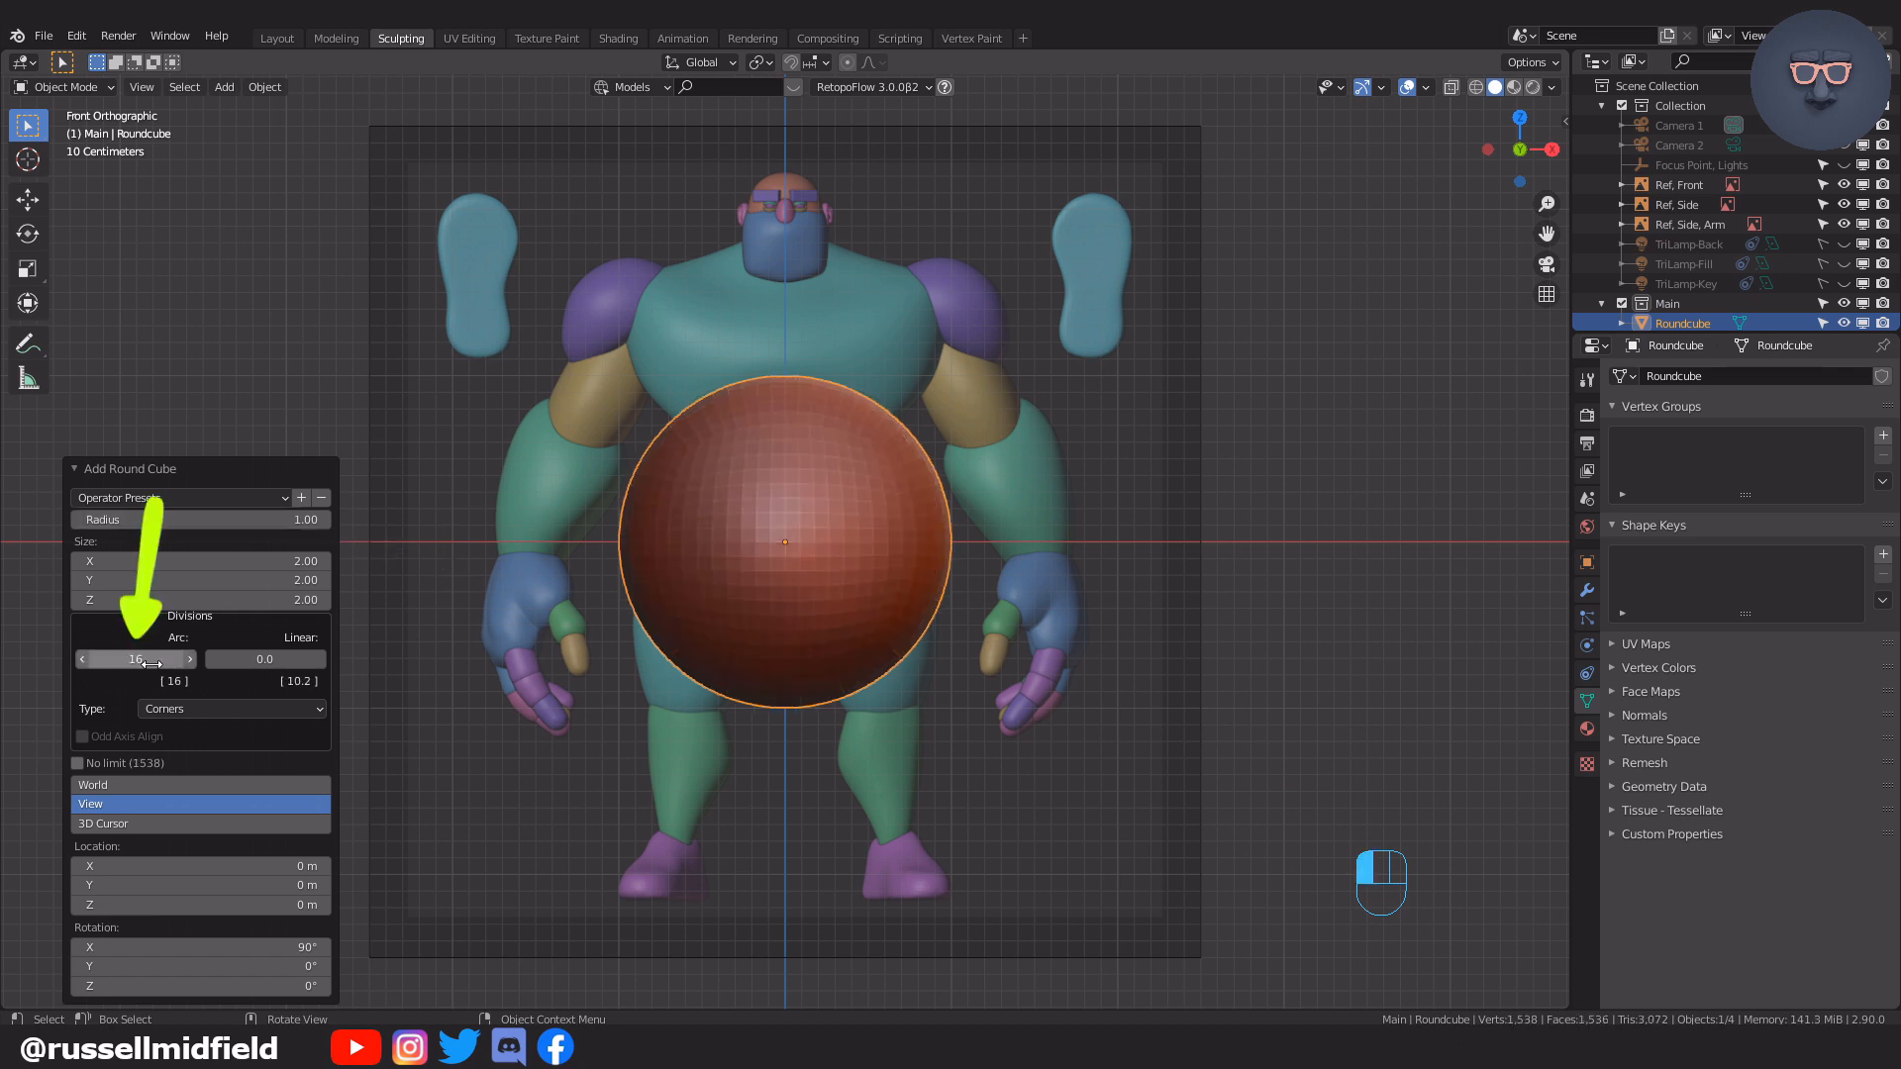
# Scale the sphere to about 0.32 and move it up about 1.97 m along Z onto the character's head
pyautogui.press('s')
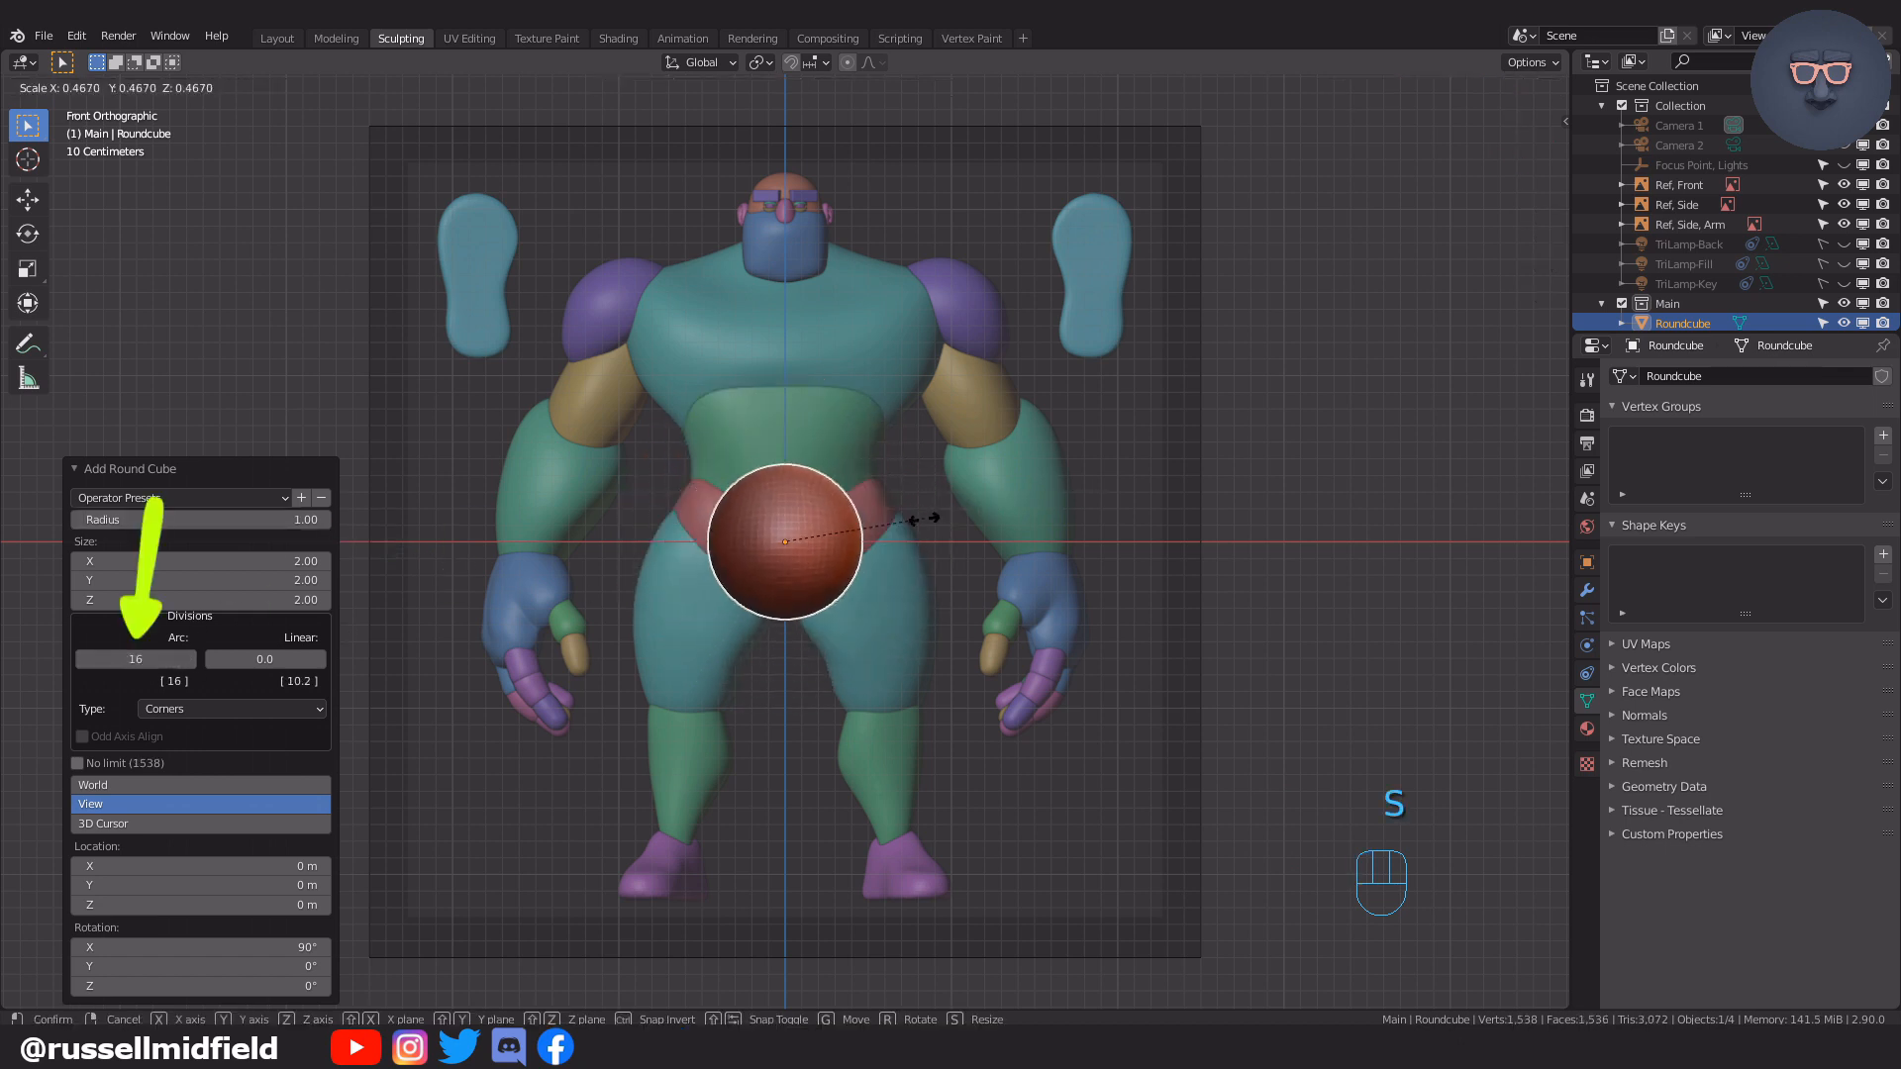
pyautogui.click(881, 526)
pyautogui.press('g')
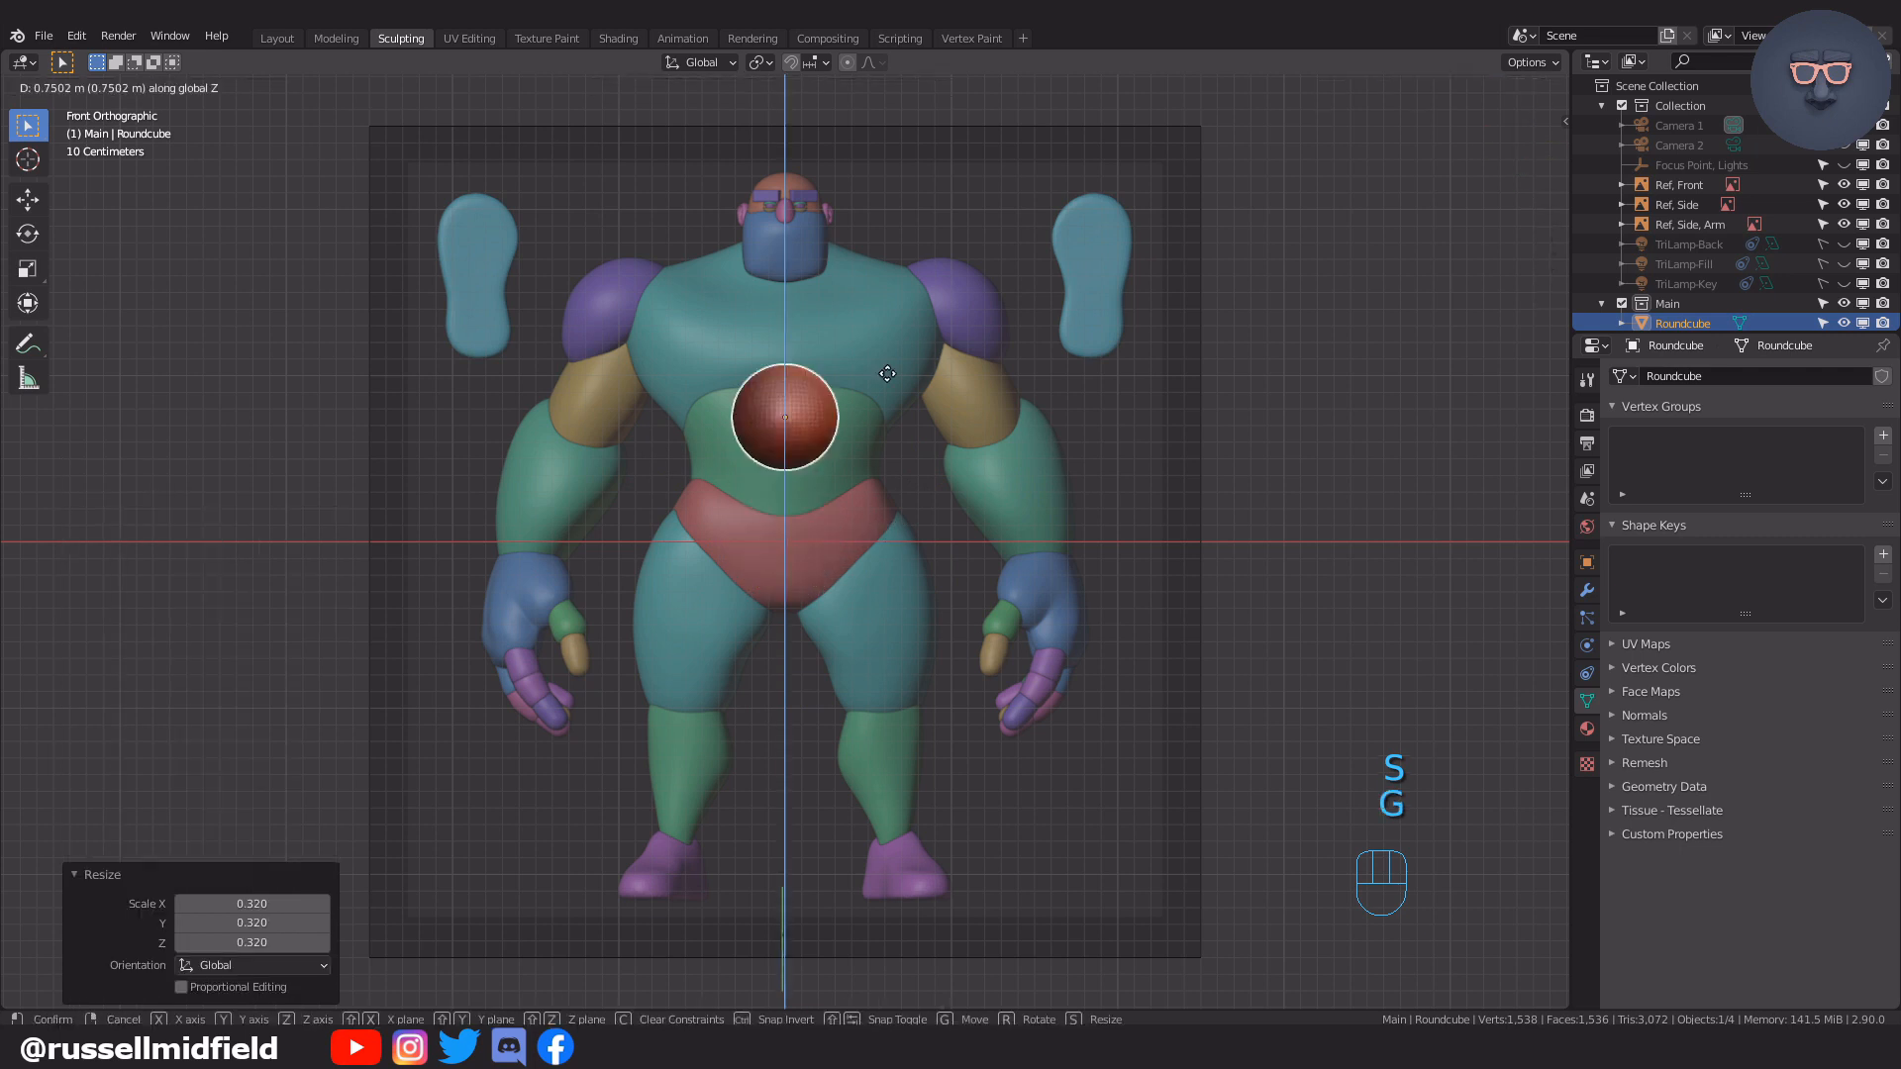
pyautogui.press('z')
pyautogui.click(896, 205)
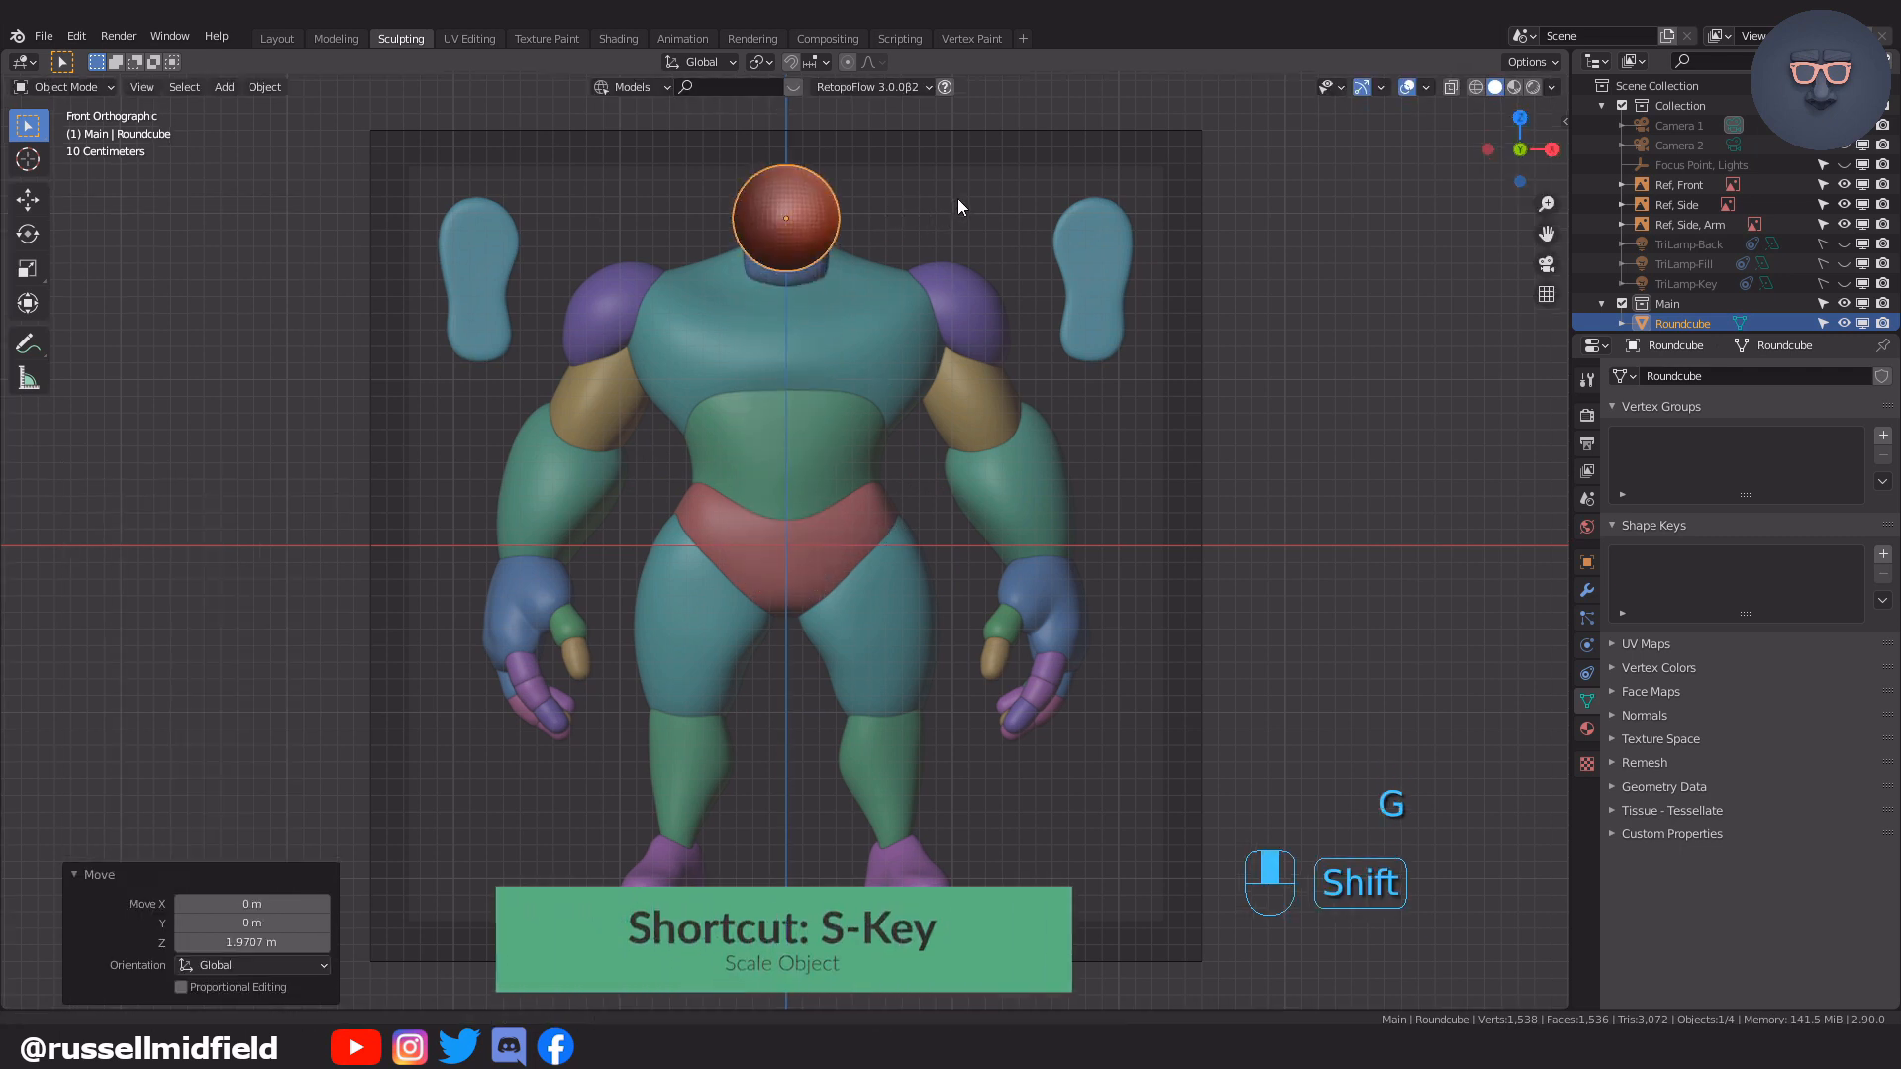
# Switch the head sphere to Sculpt Mode and set the brush radius to about 129 px
pyautogui.keyDown('shift'); pyautogui.moveTo(958, 198); pyautogui.dragTo(1002, 431, button='middle'); pyautogui.keyUp('shift')
pyautogui.press('KP_Decimal')
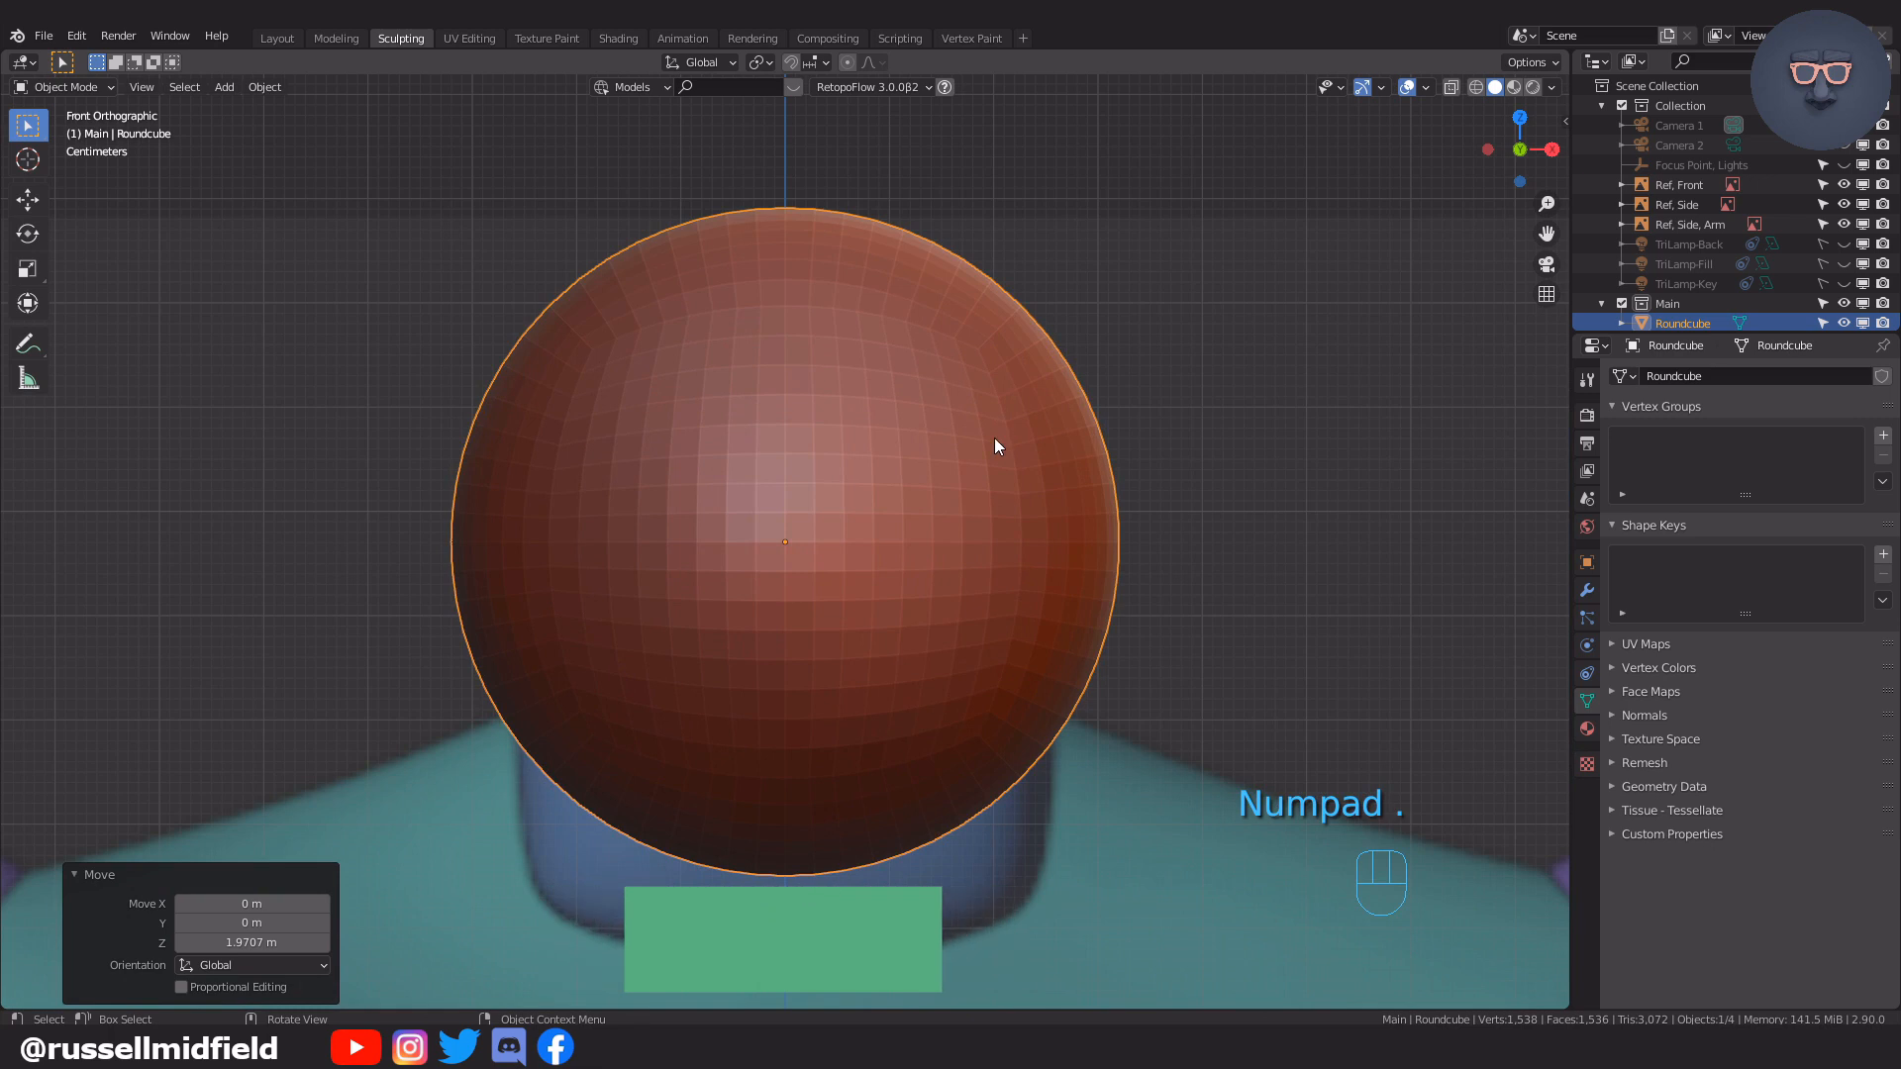
pyautogui.scroll(-2, 984, 443)
pyautogui.hotkey('ctrl', 'Tab')
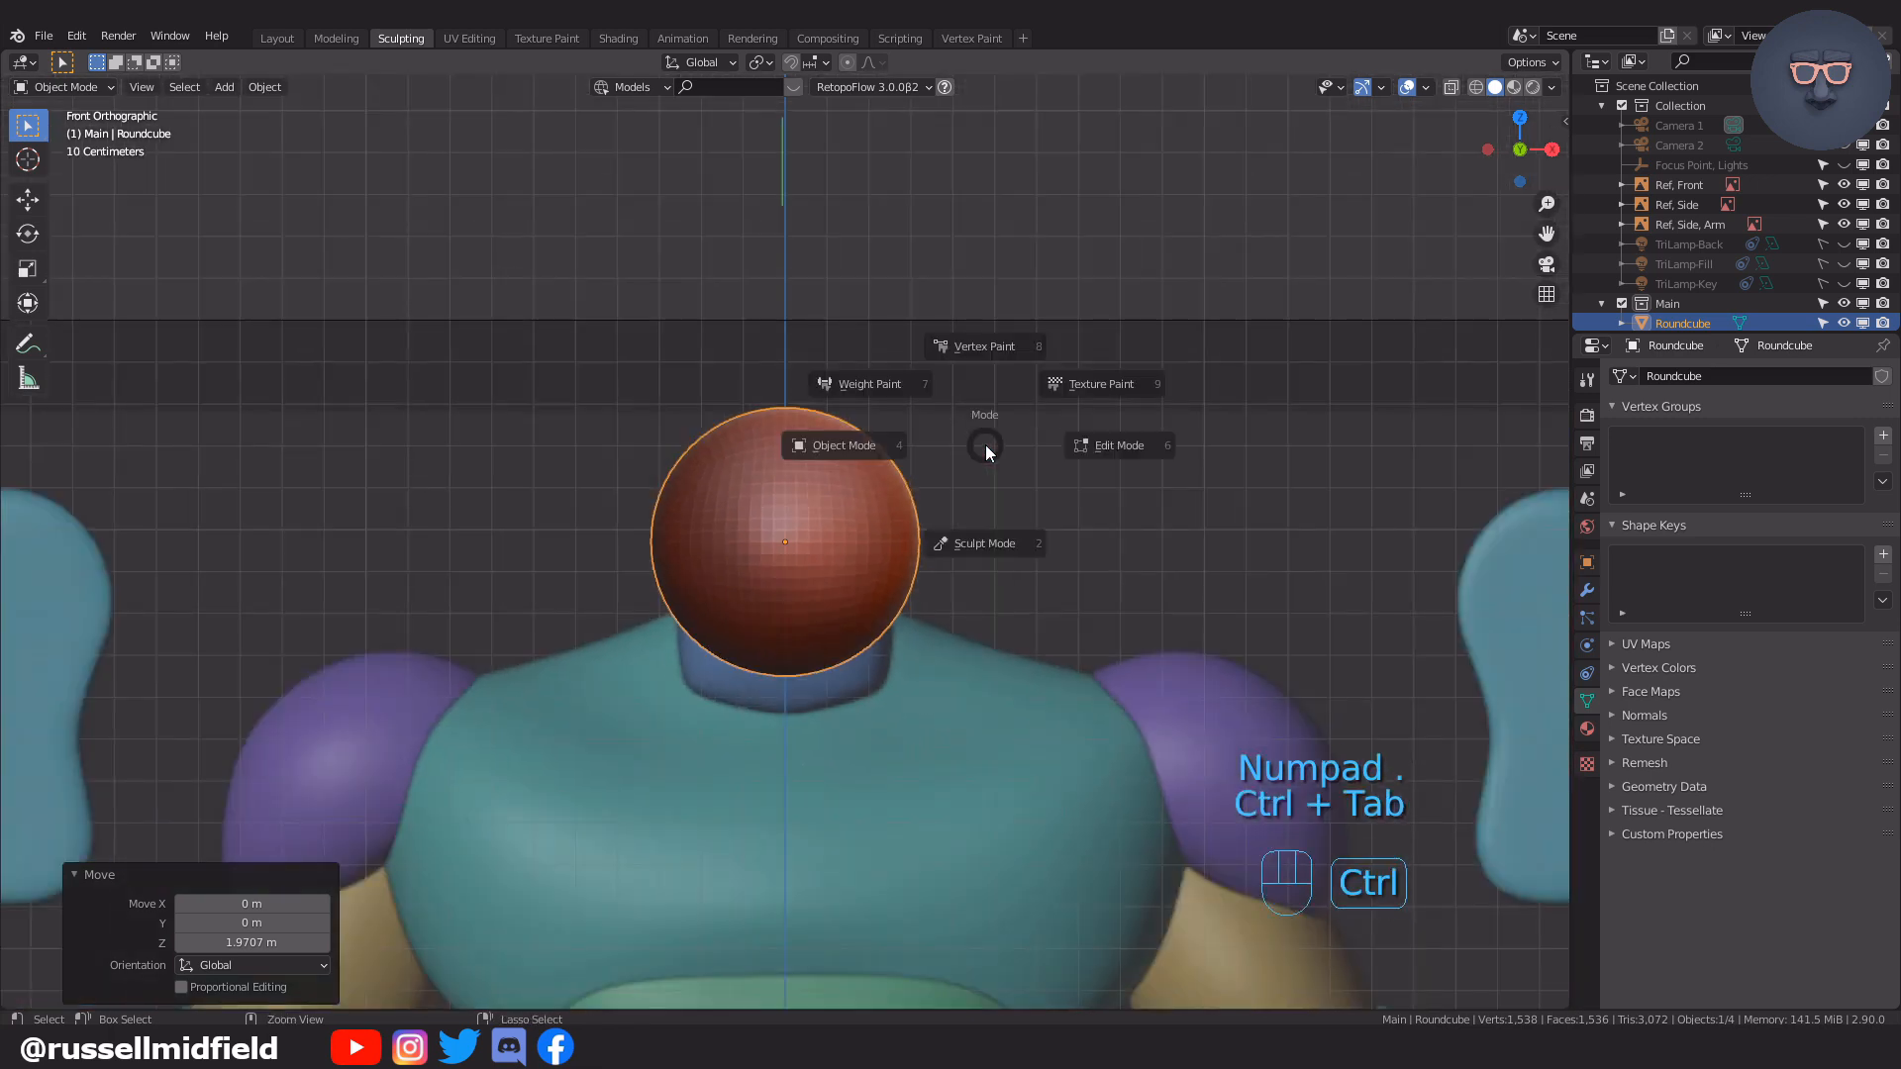
pyautogui.hotkey('ctrl', 'Tab')
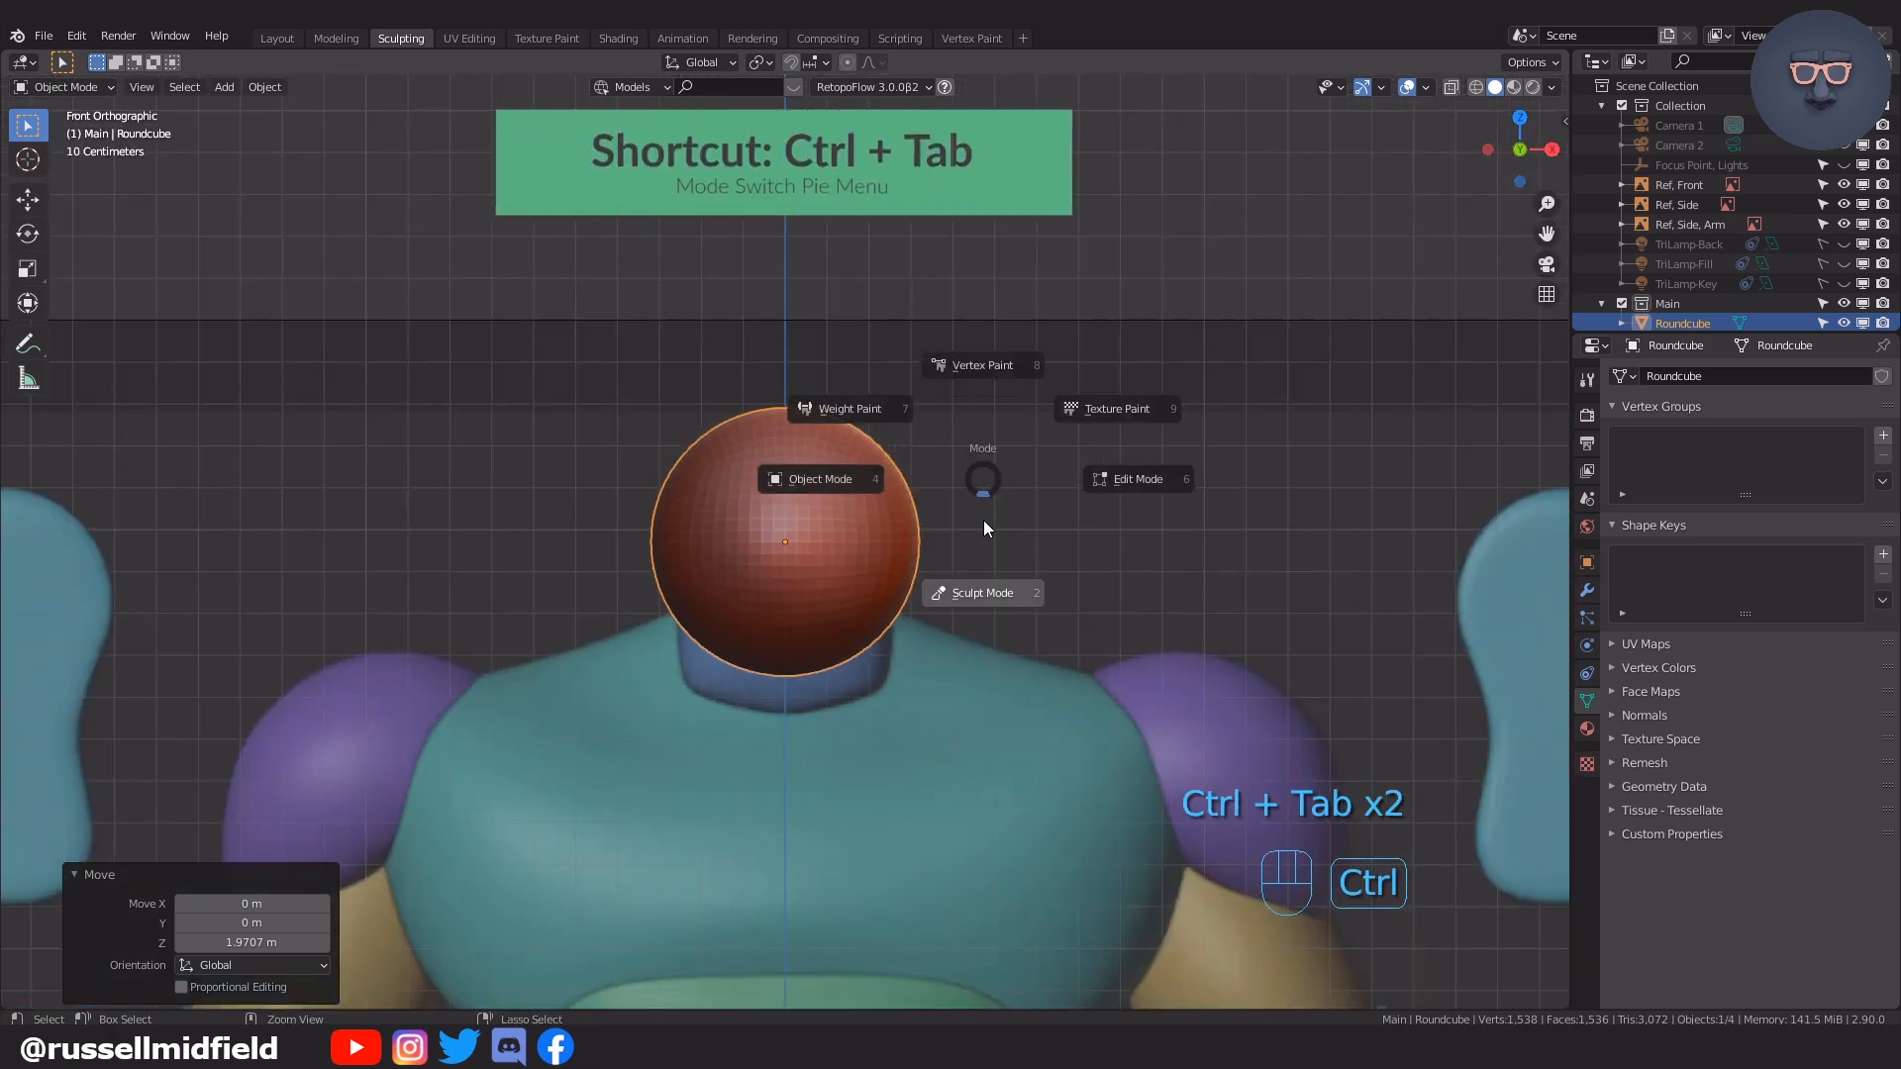
pyautogui.click(984, 591)
pyautogui.press('f')
pyautogui.click(1058, 551)
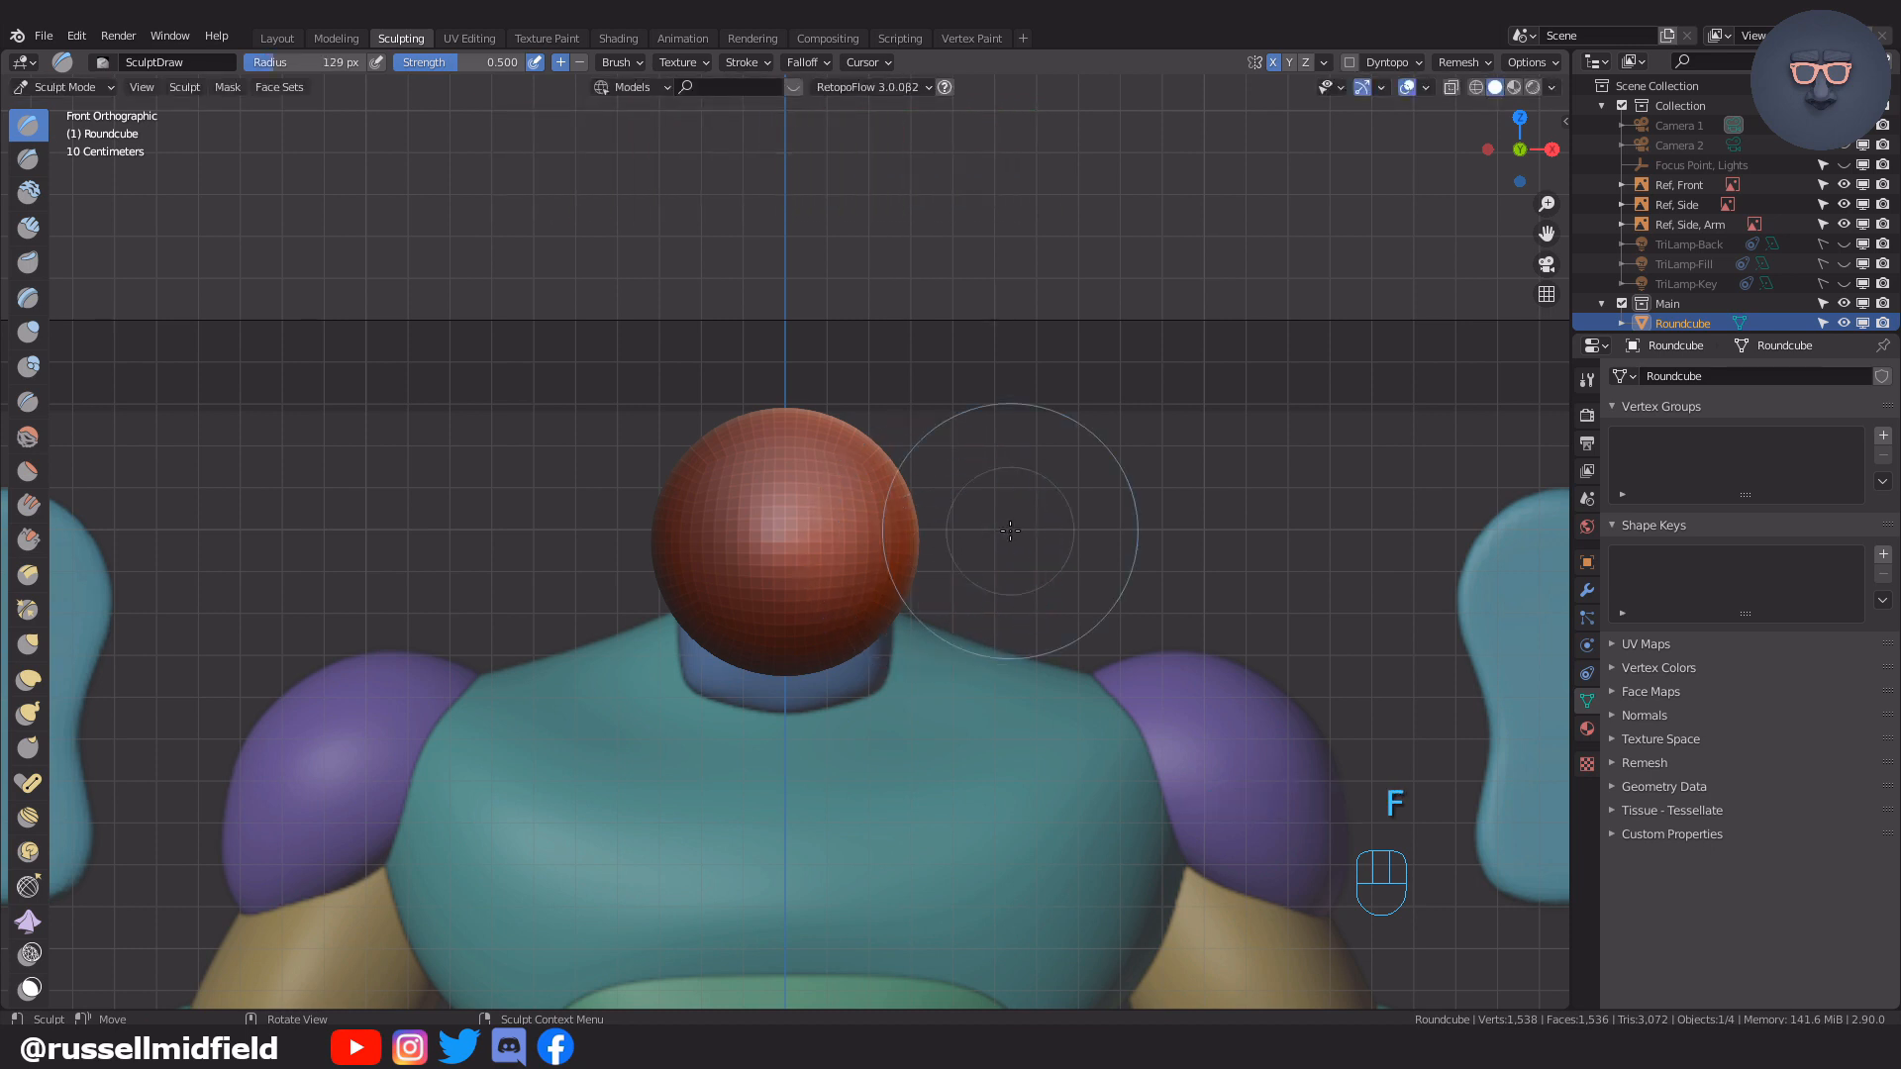
# Reshape the sphere with the Elastic Deform brush to fit the head outline in the front view, and pull its top up in the side view
pyautogui.click(29, 680)
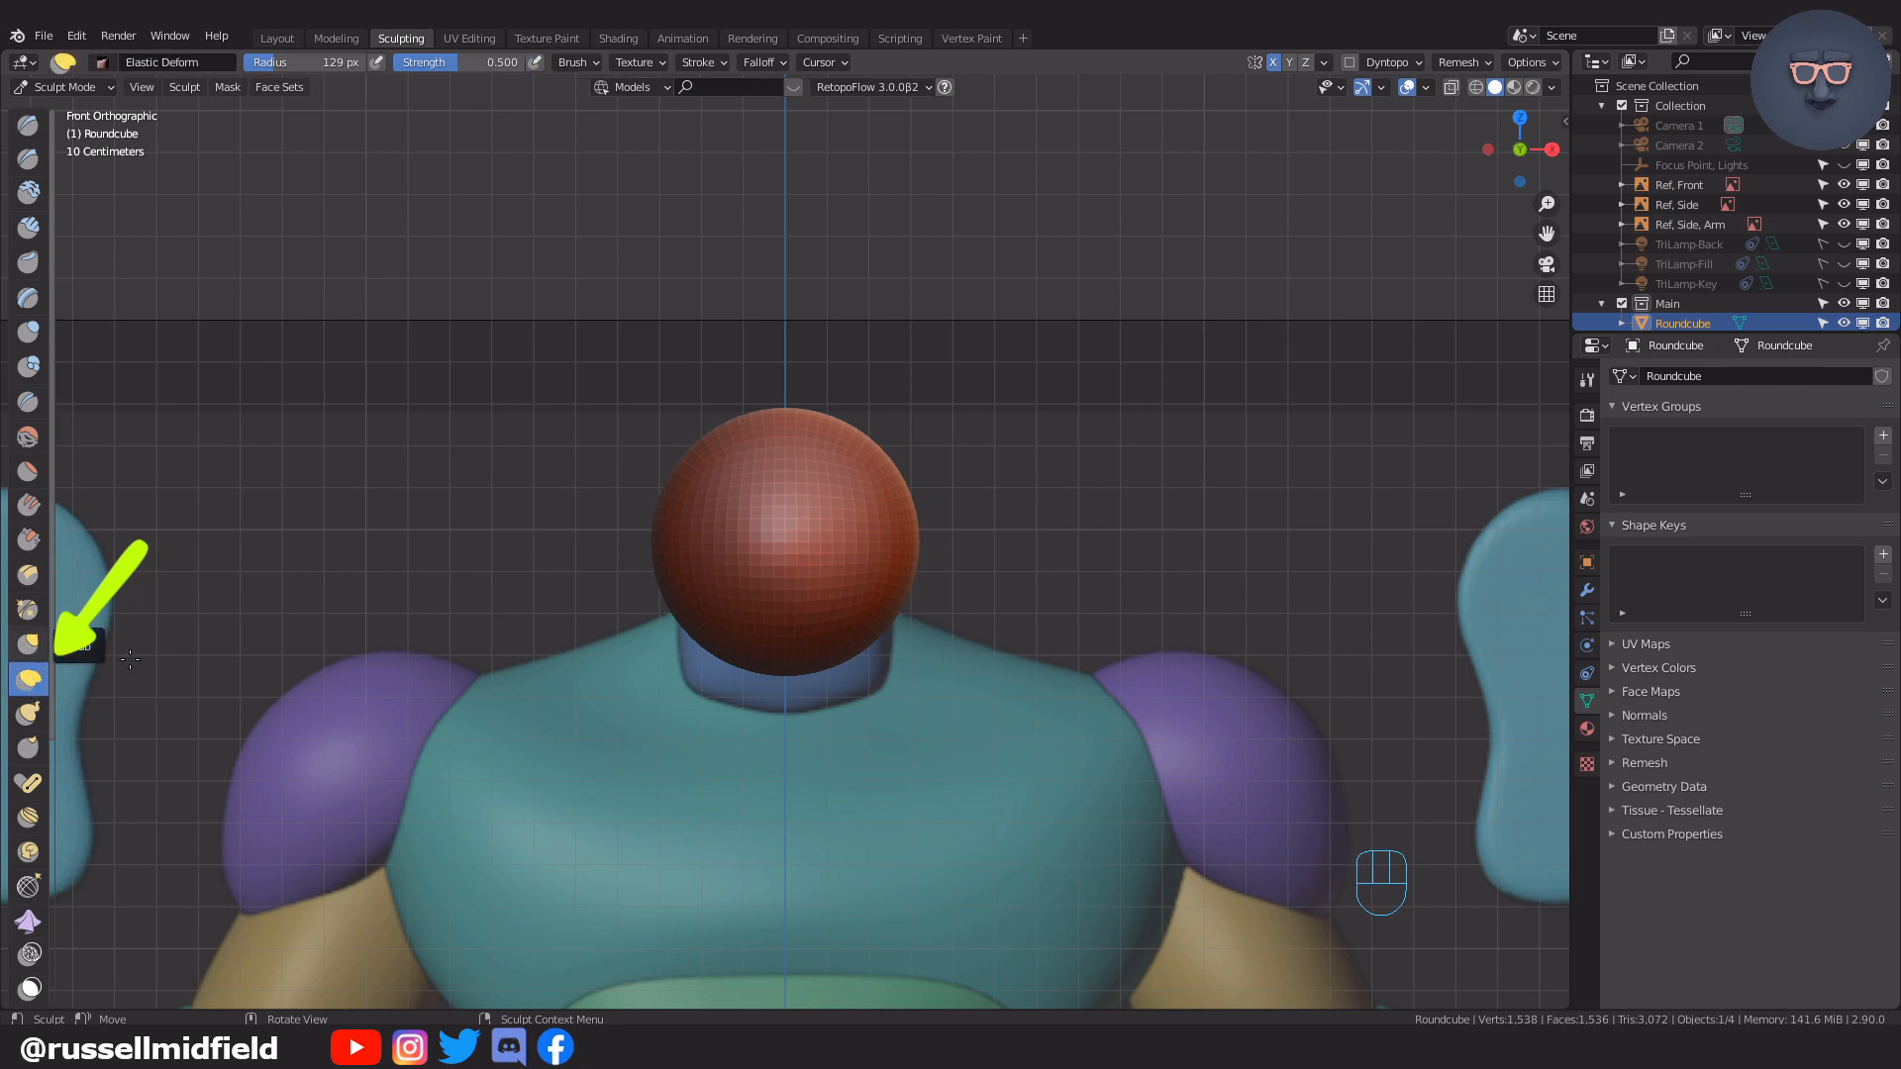
pyautogui.moveTo(927, 520); pyautogui.dragTo(875, 530)
pyautogui.moveTo(829, 450); pyautogui.dragTo(821, 478)
pyautogui.moveTo(818, 452)
pyautogui.mouseDown()
pyautogui.moveTo(818, 485)
pyautogui.moveTo(808, 462)
pyautogui.mouseUp()
pyautogui.moveTo(808, 462); pyautogui.dragTo(808, 446)
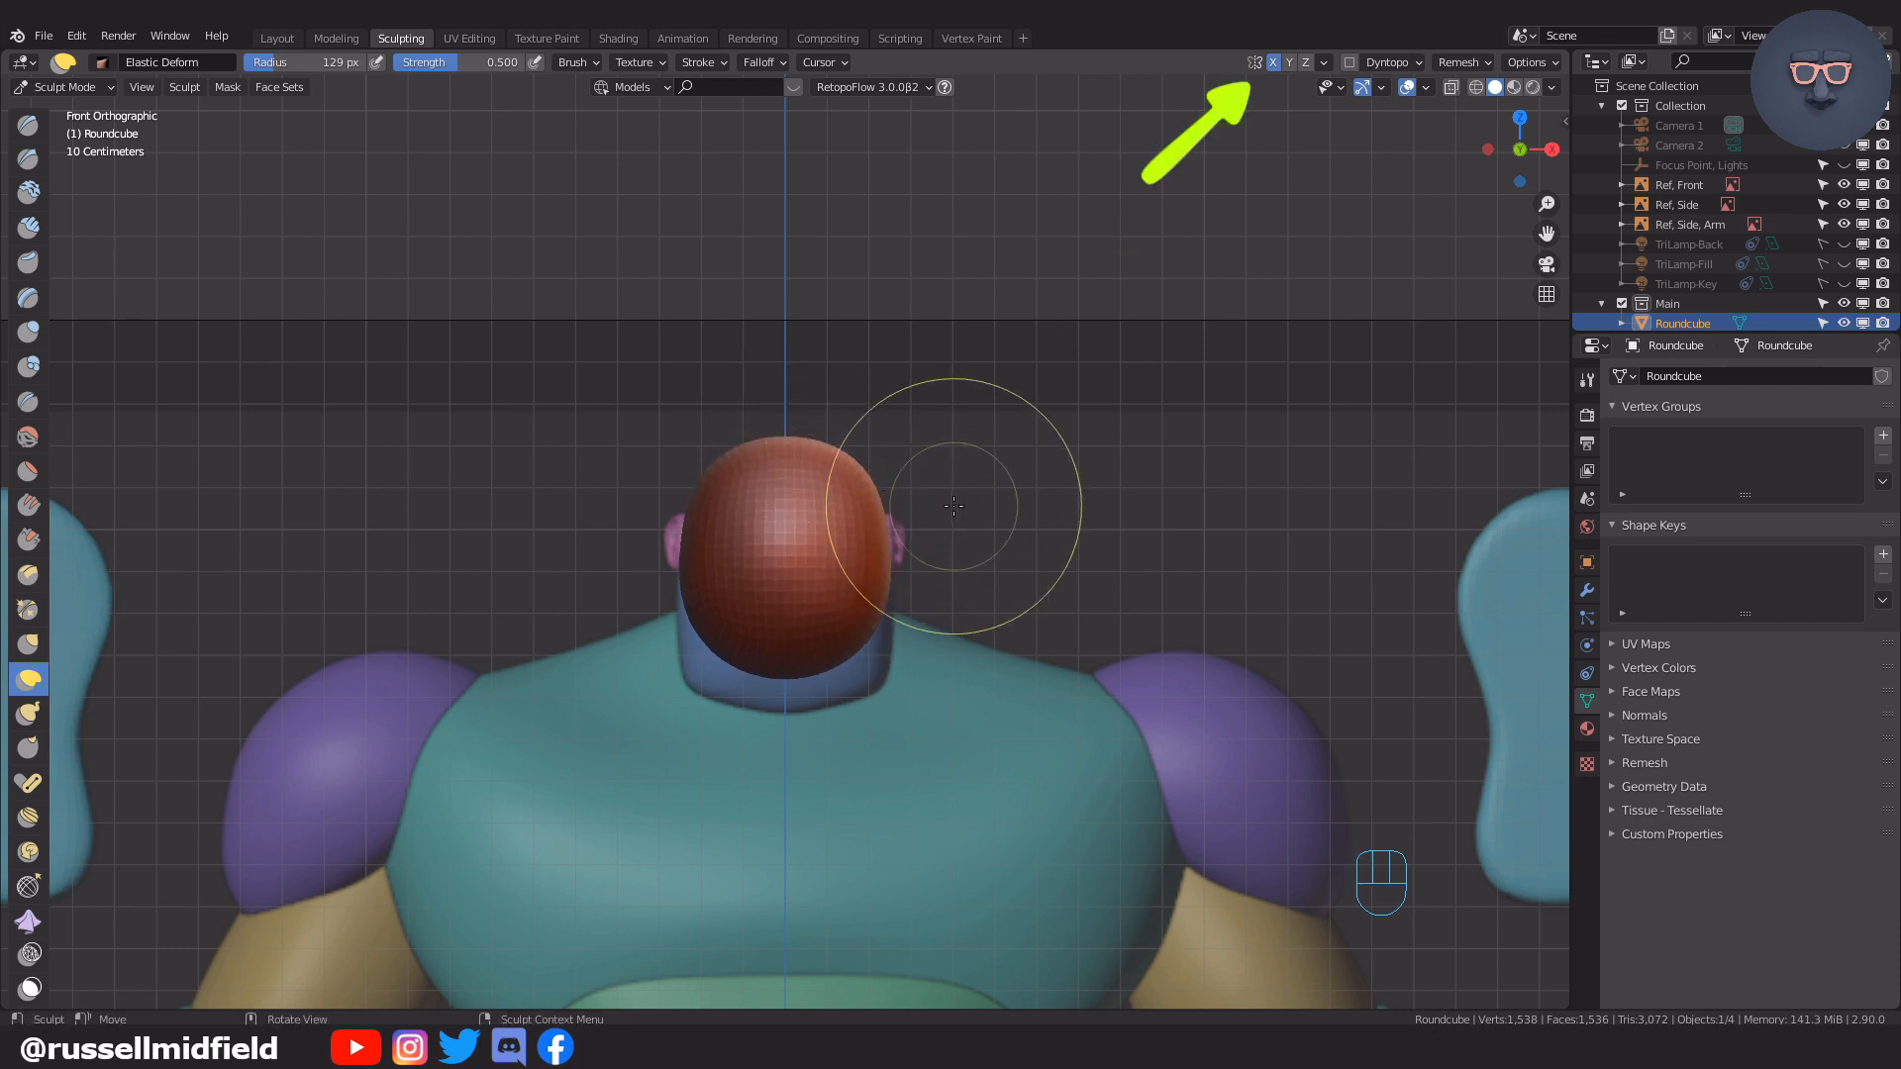
pyautogui.press('KP_3')
pyautogui.moveTo(755, 460); pyautogui.dragTo(758, 426)
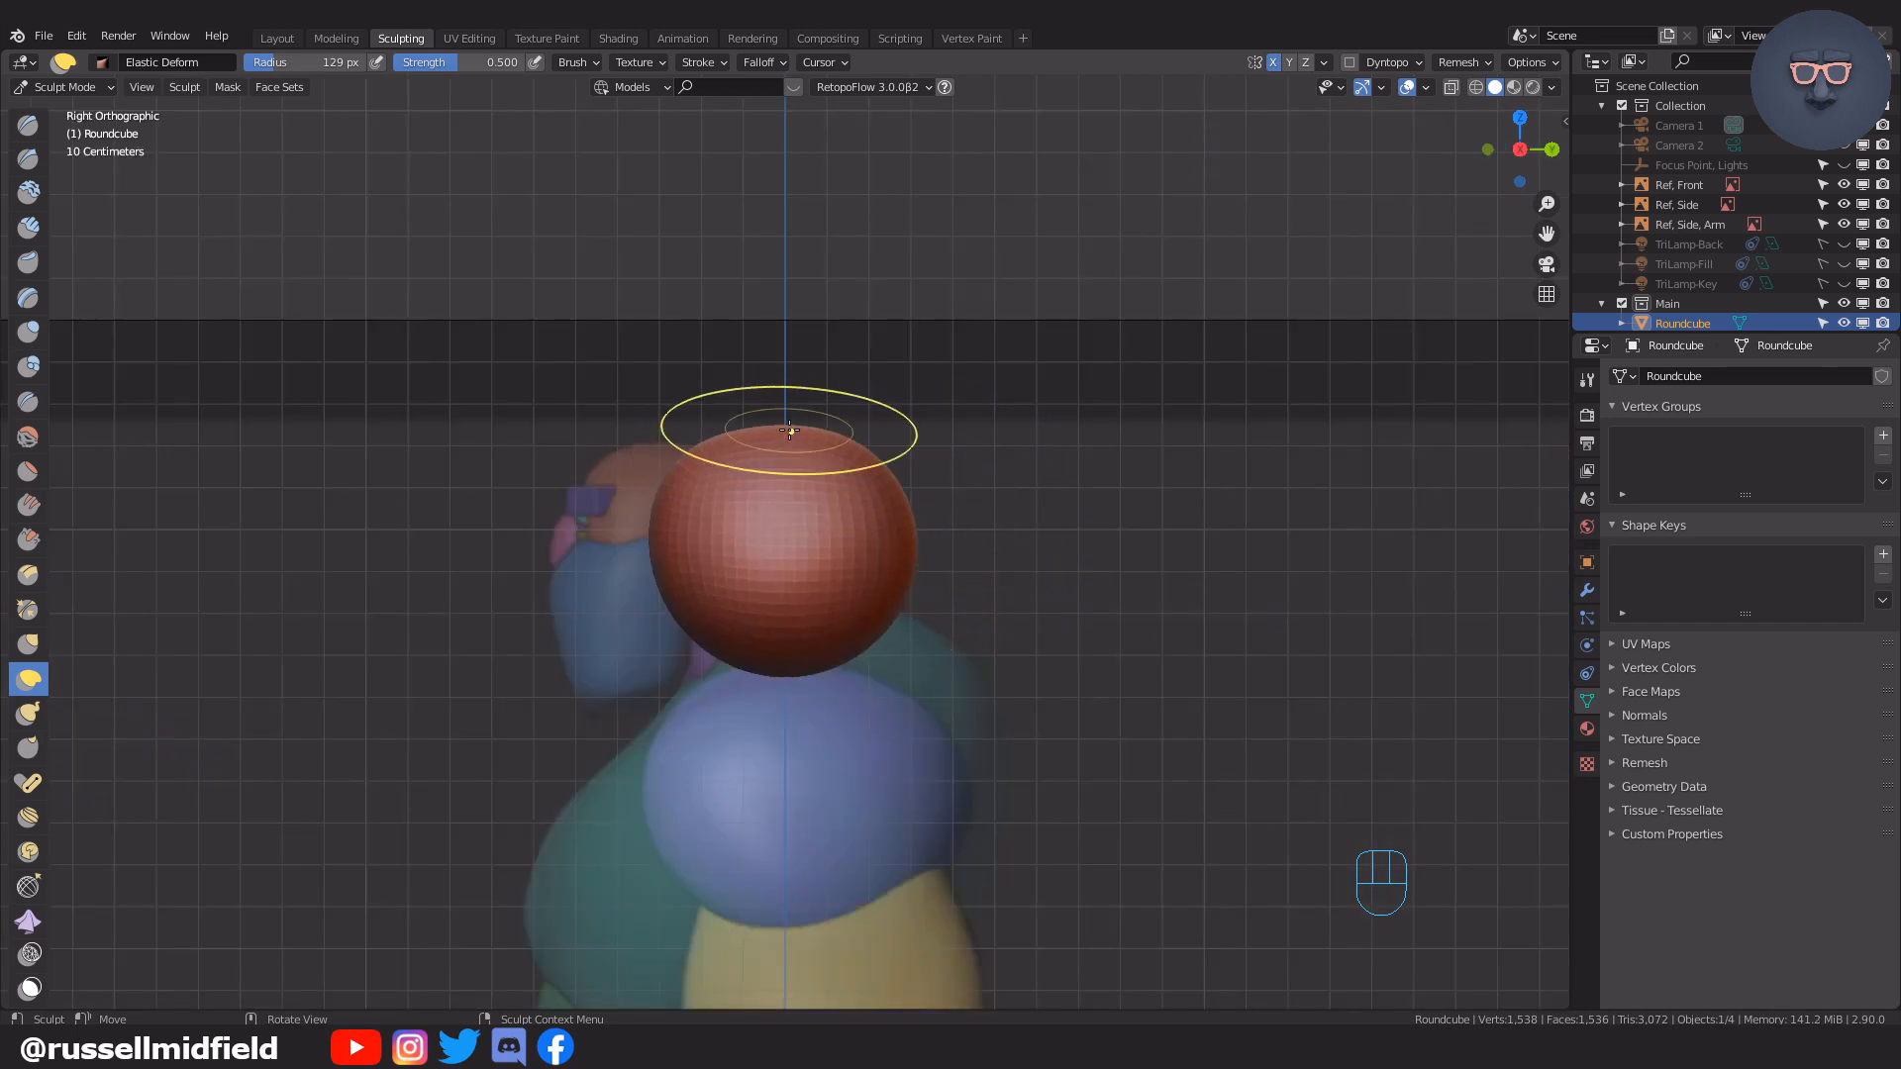
# In Object Mode, move the side and arm reference images together about 0.27 m along Y to line their head up with the sphere
pyautogui.scroll(-6, 789, 429)
pyautogui.hotkey('ctrl', 'Tab')
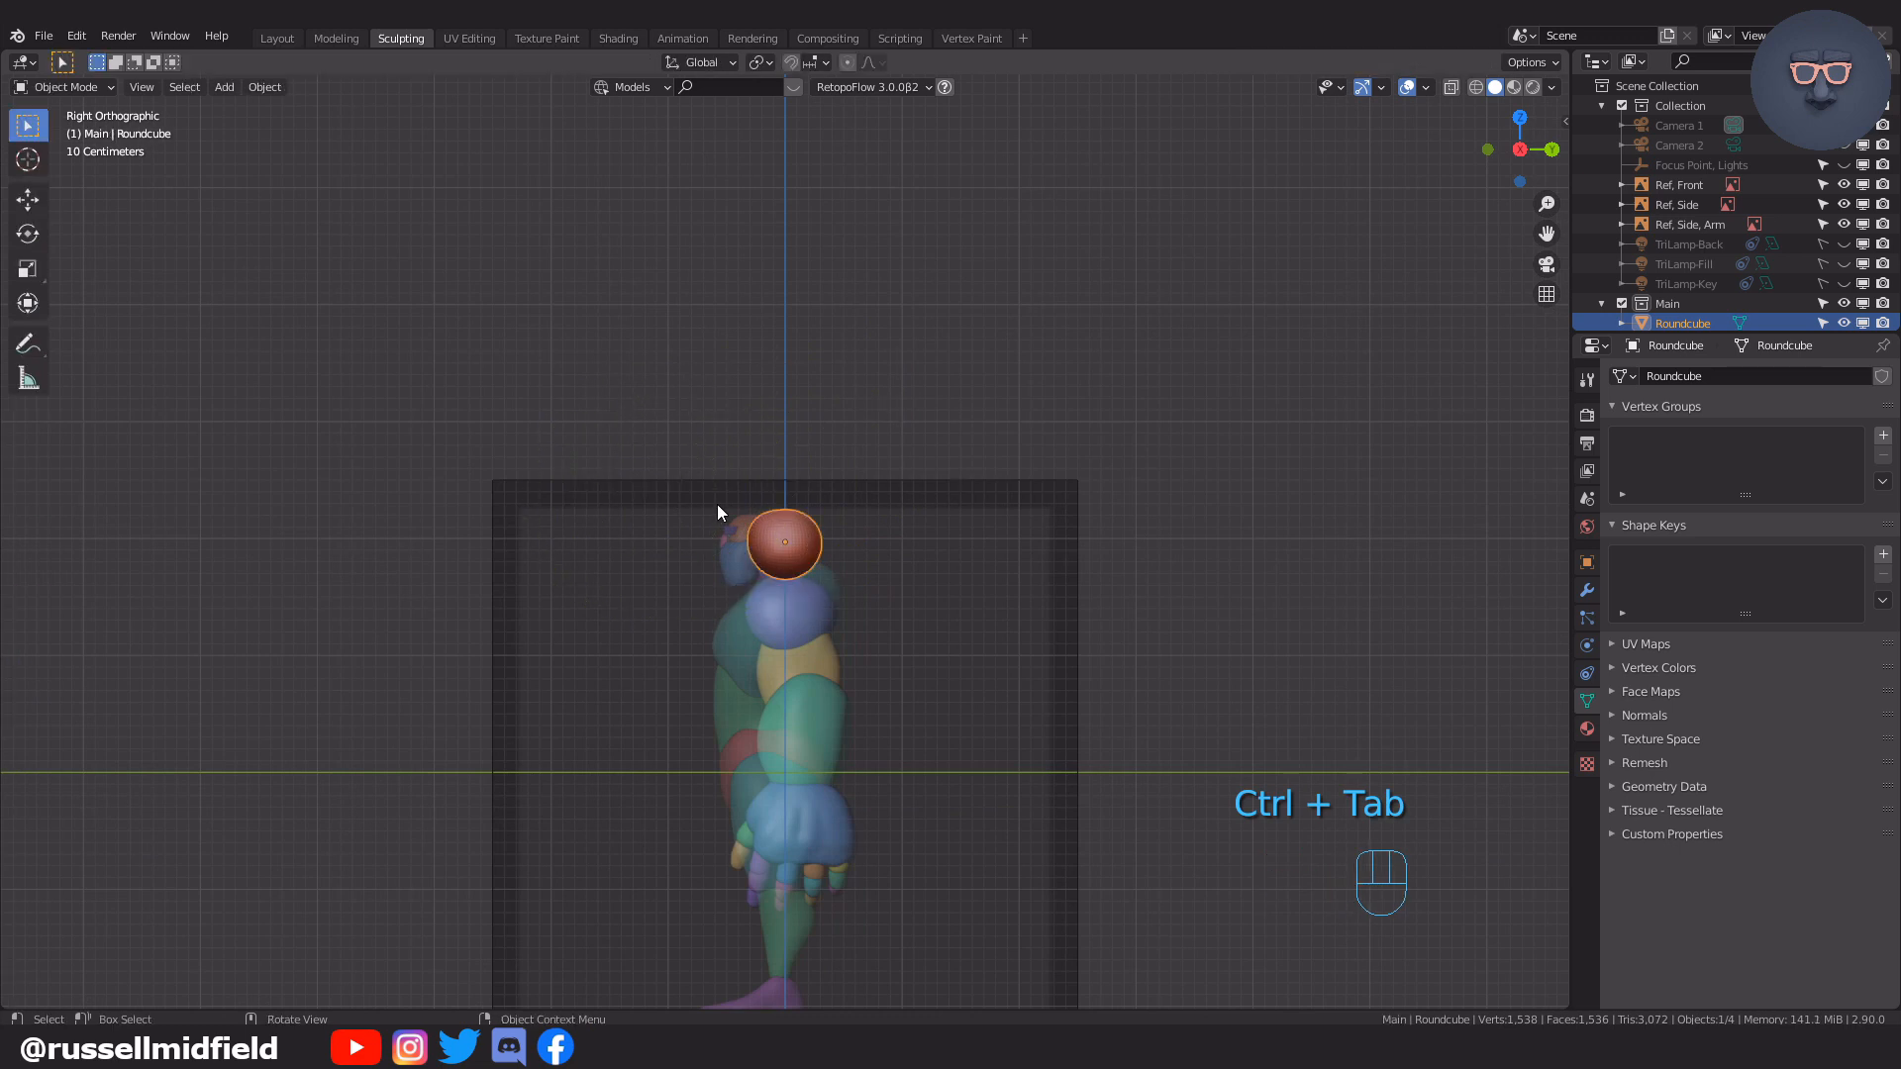
pyautogui.click(899, 543)
pyautogui.moveTo(897, 542); pyautogui.dragTo(907, 561, button='middle')
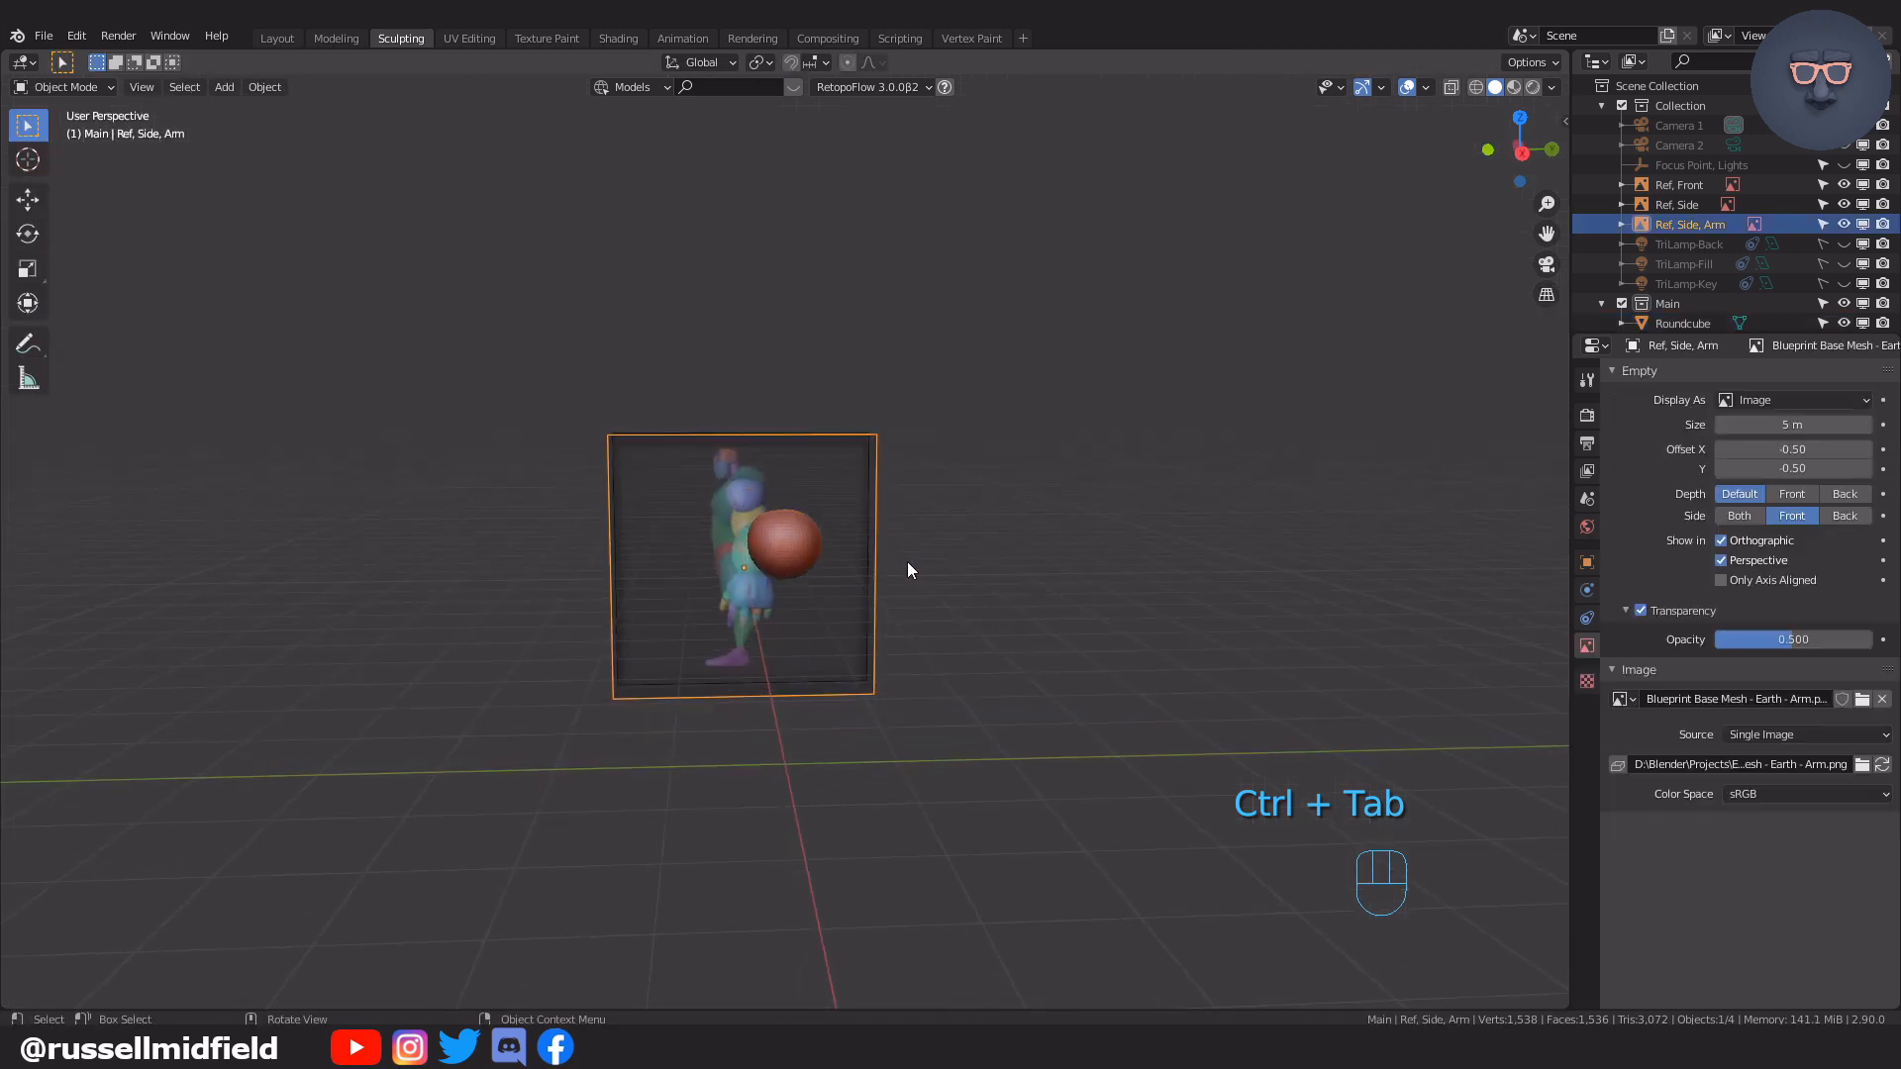
pyautogui.press('KP_3')
pyautogui.keyDown('shift'); pyautogui.click(907, 561); pyautogui.keyUp('shift')
pyautogui.press('g')
pyautogui.click(1053, 501)
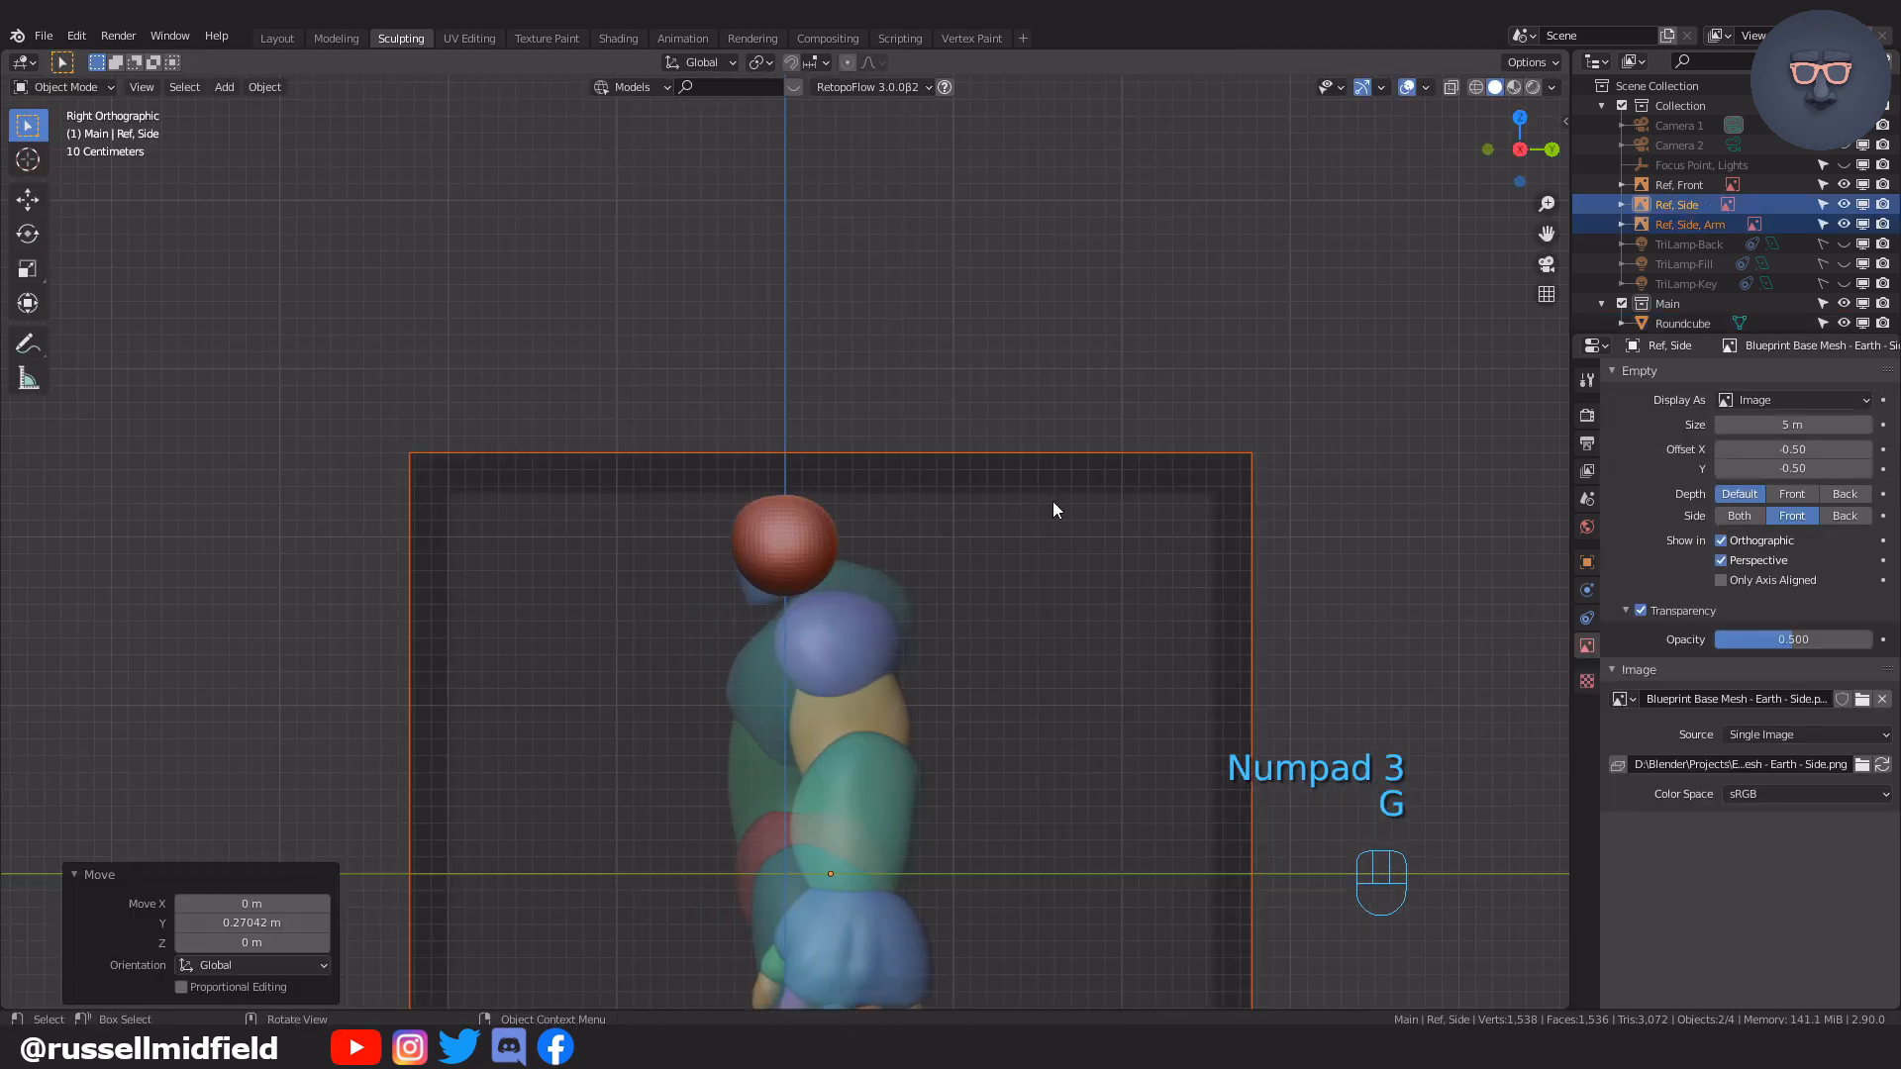
pyautogui.click(1063, 555)
# Make the front, side and arm reference images unselectable and disable them in renders
pyautogui.keyDown('ctrl'); pyautogui.moveTo(1051, 501); pyautogui.dragTo(1188, 590, button='middle'); pyautogui.keyUp('ctrl')
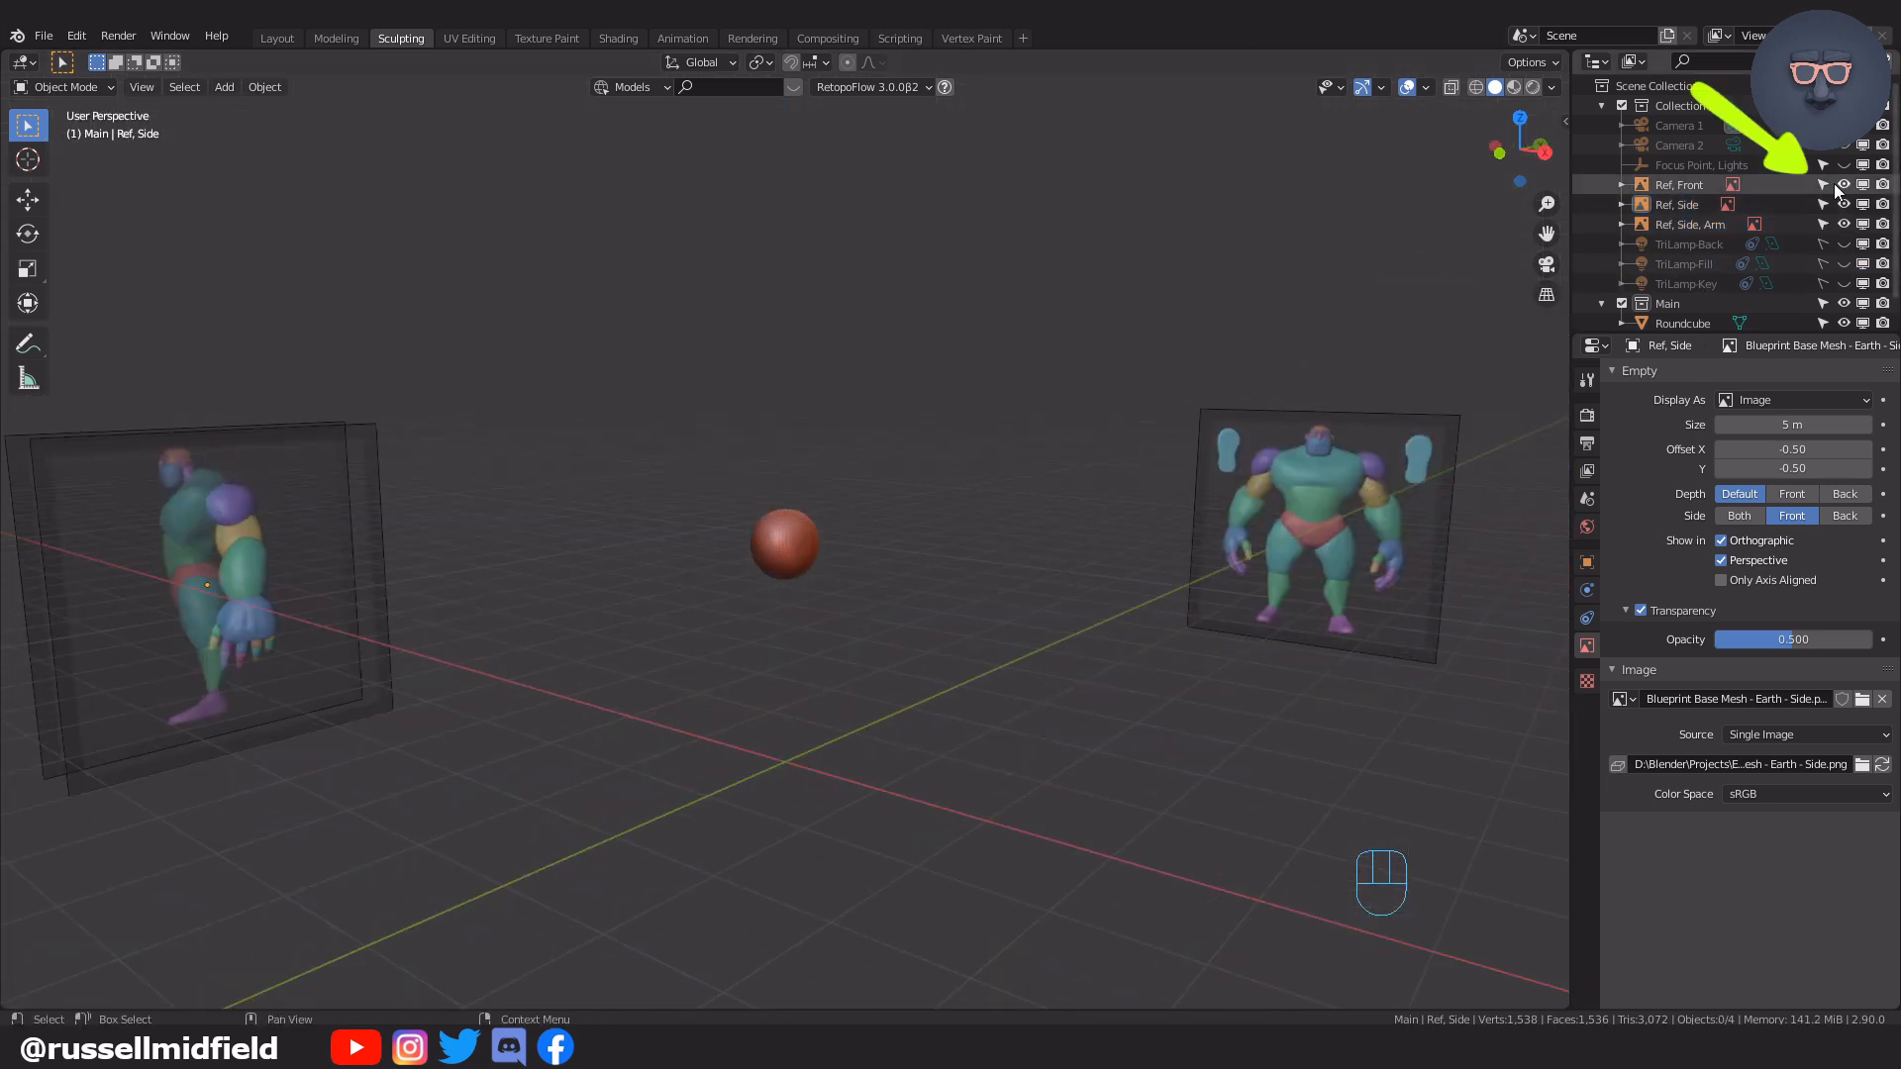
pyautogui.moveTo(1825, 187); pyautogui.dragTo(1822, 224)
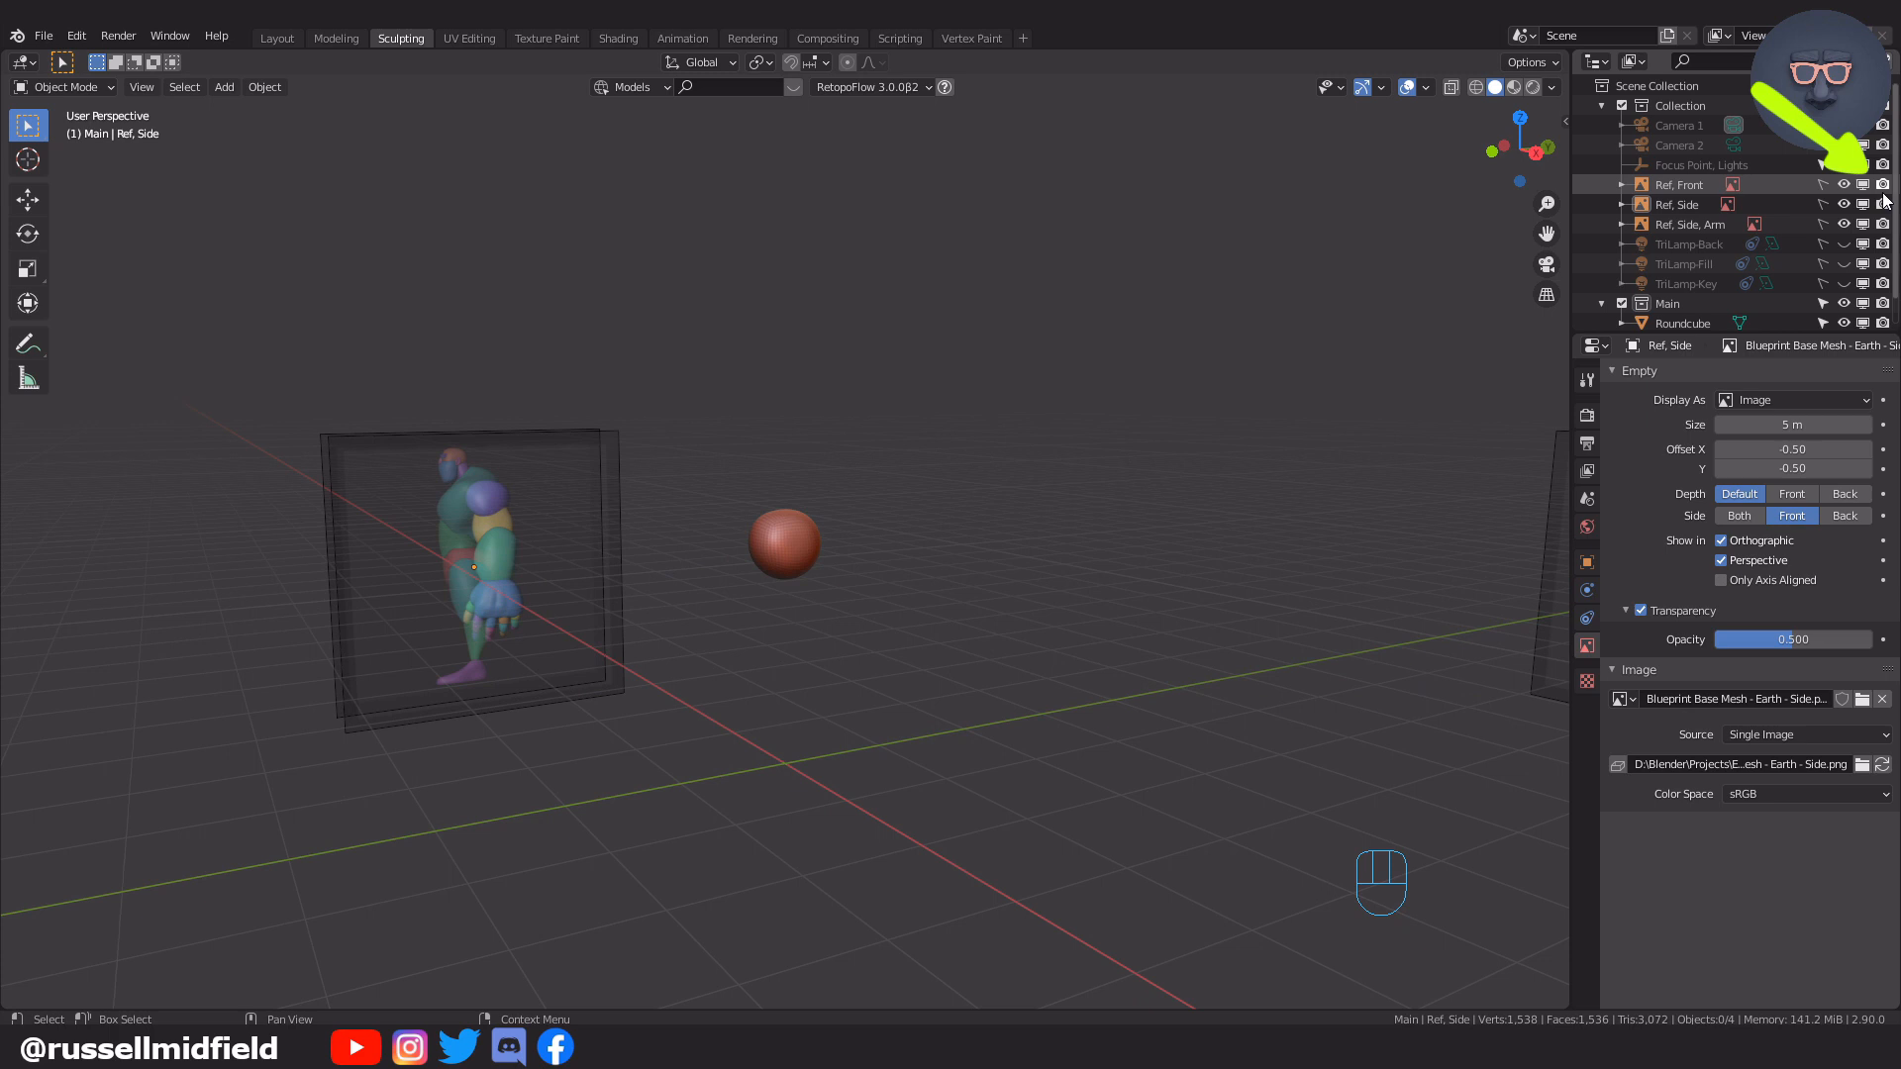
pyautogui.click(1883, 186)
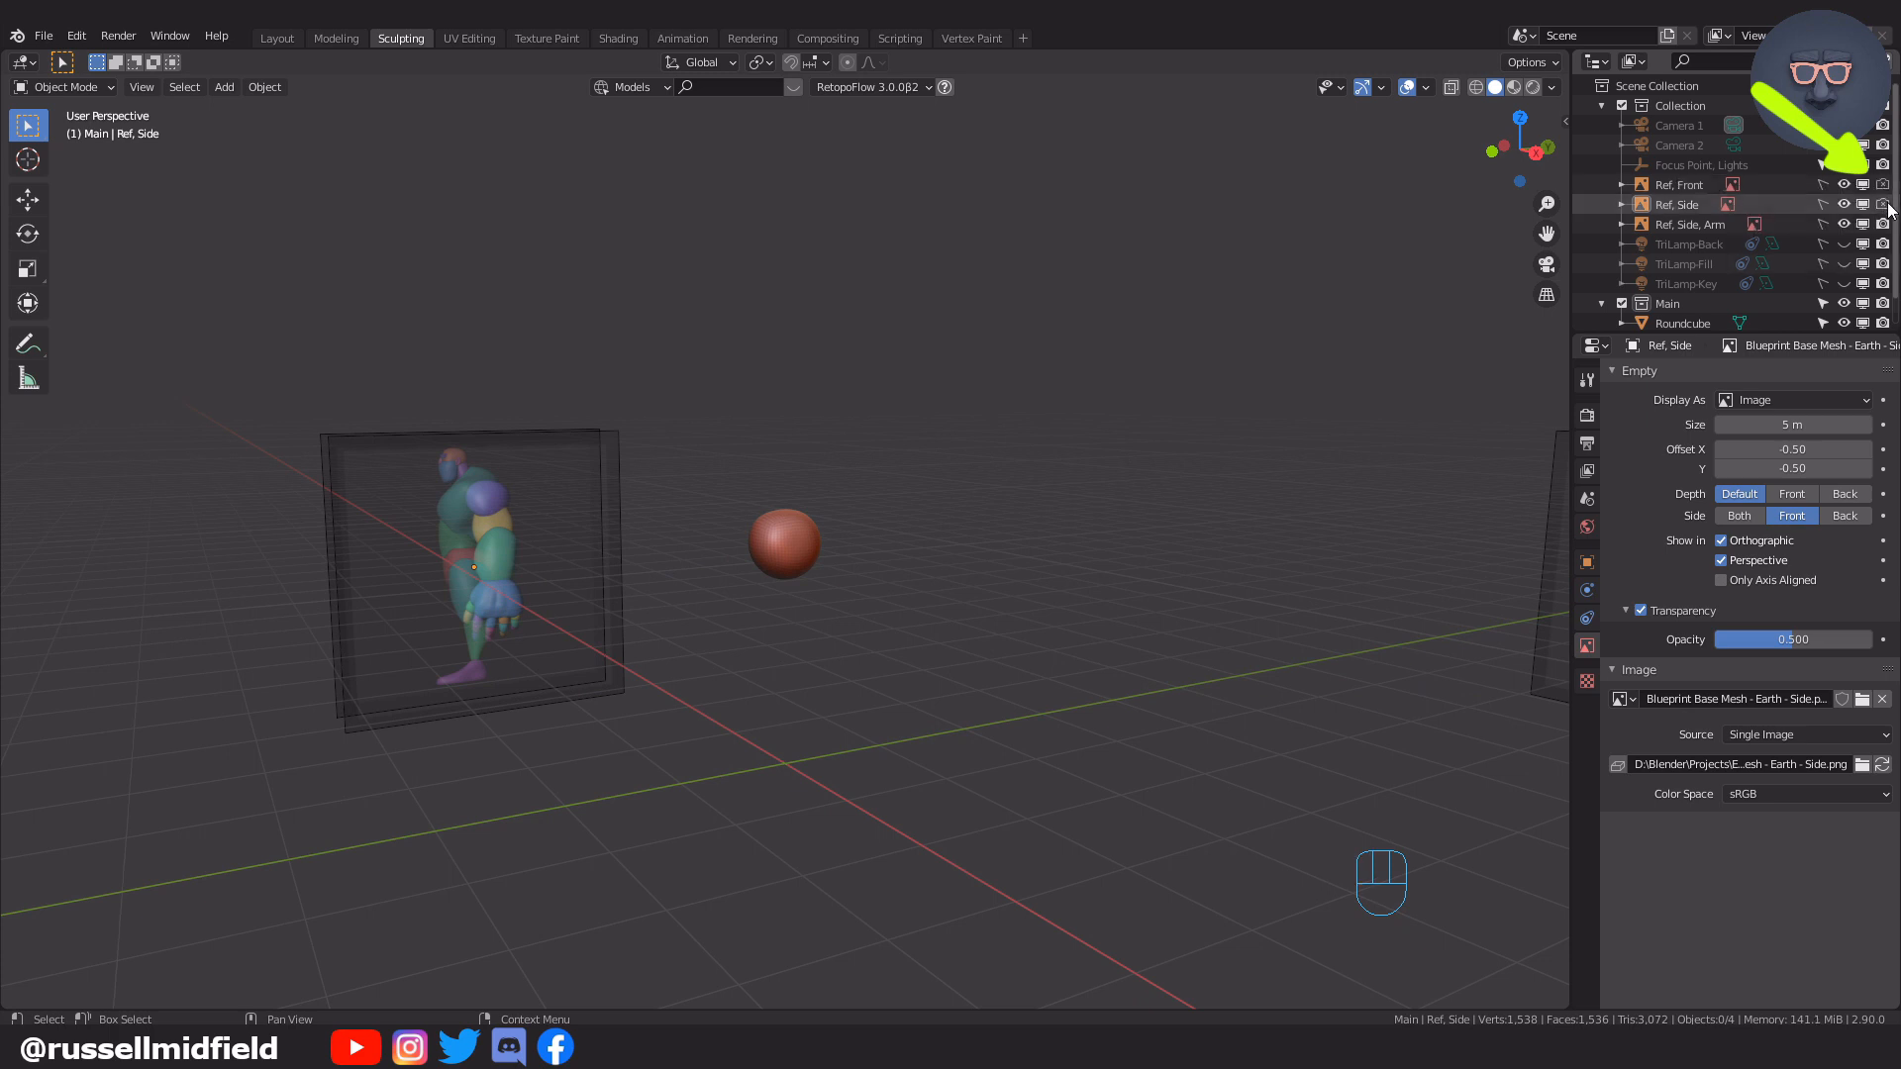
pyautogui.moveTo(1884, 204); pyautogui.dragTo(1888, 230)
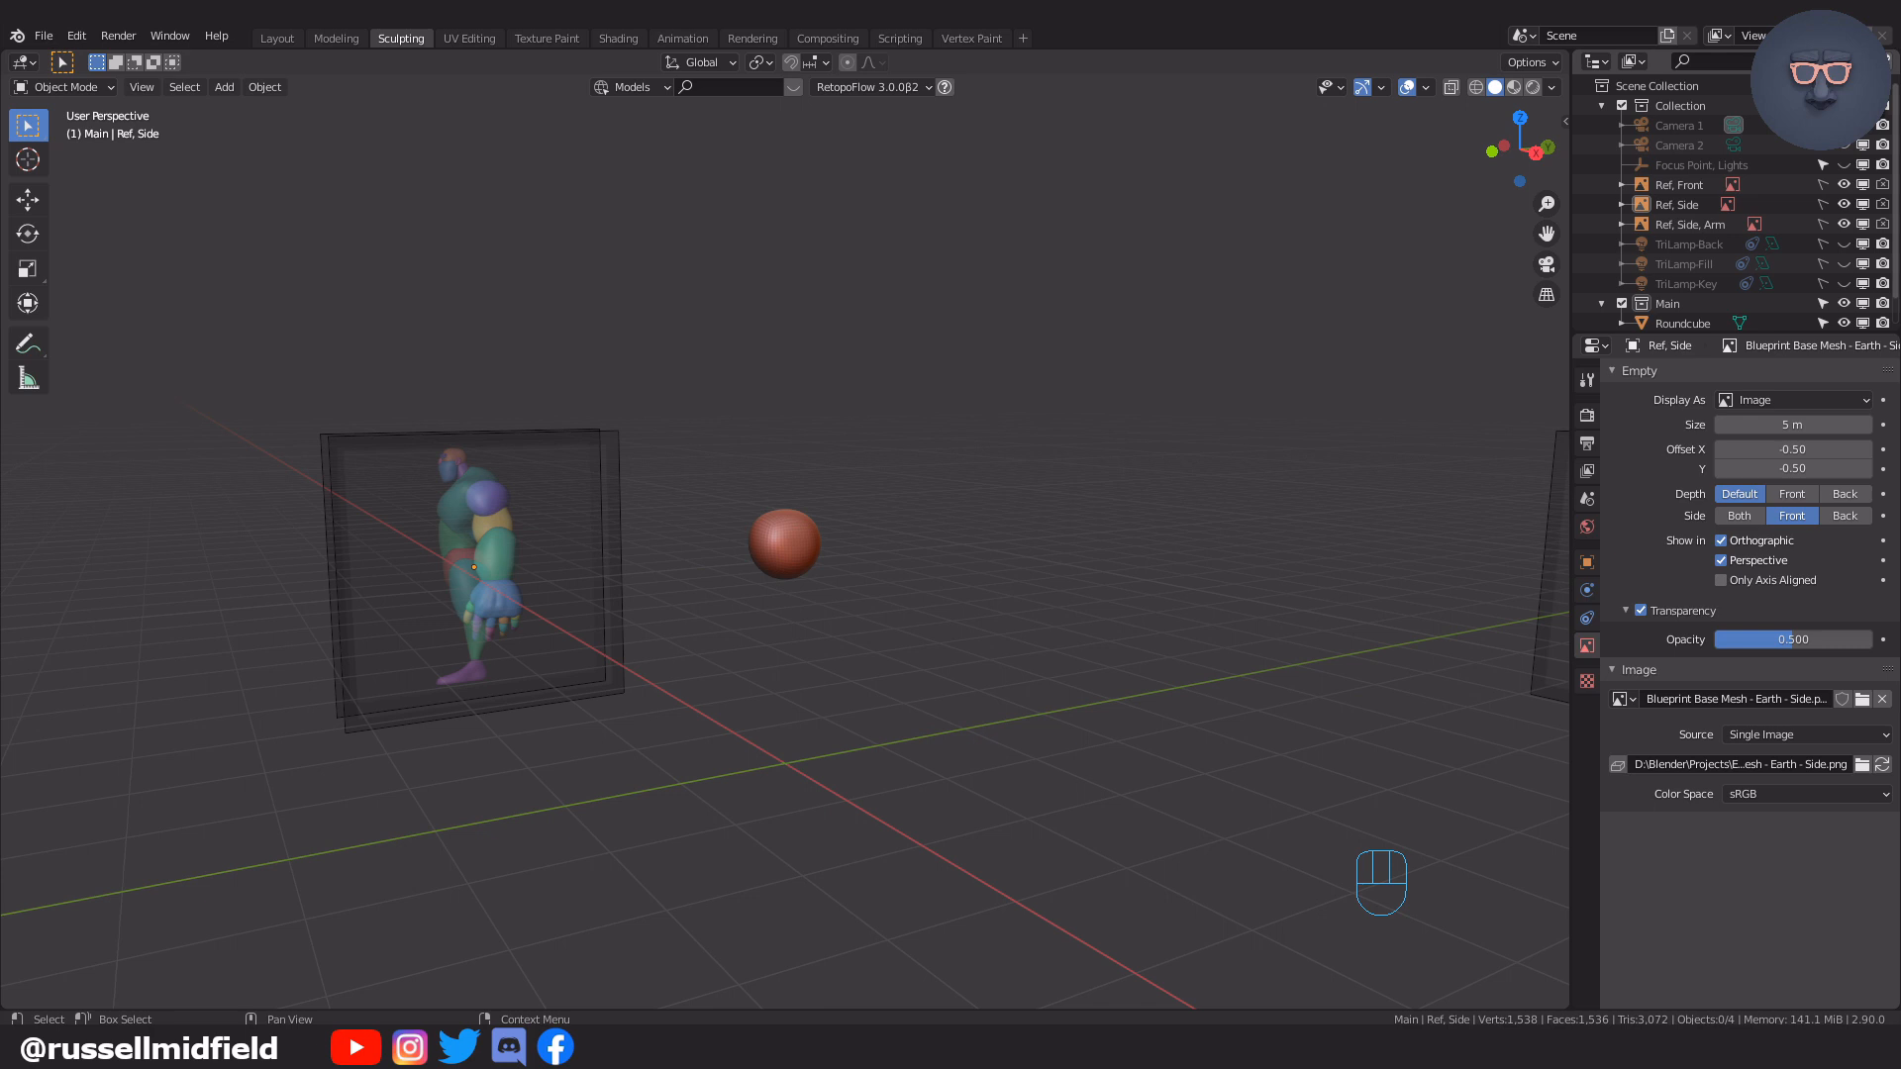
pyautogui.click(1874, 61)
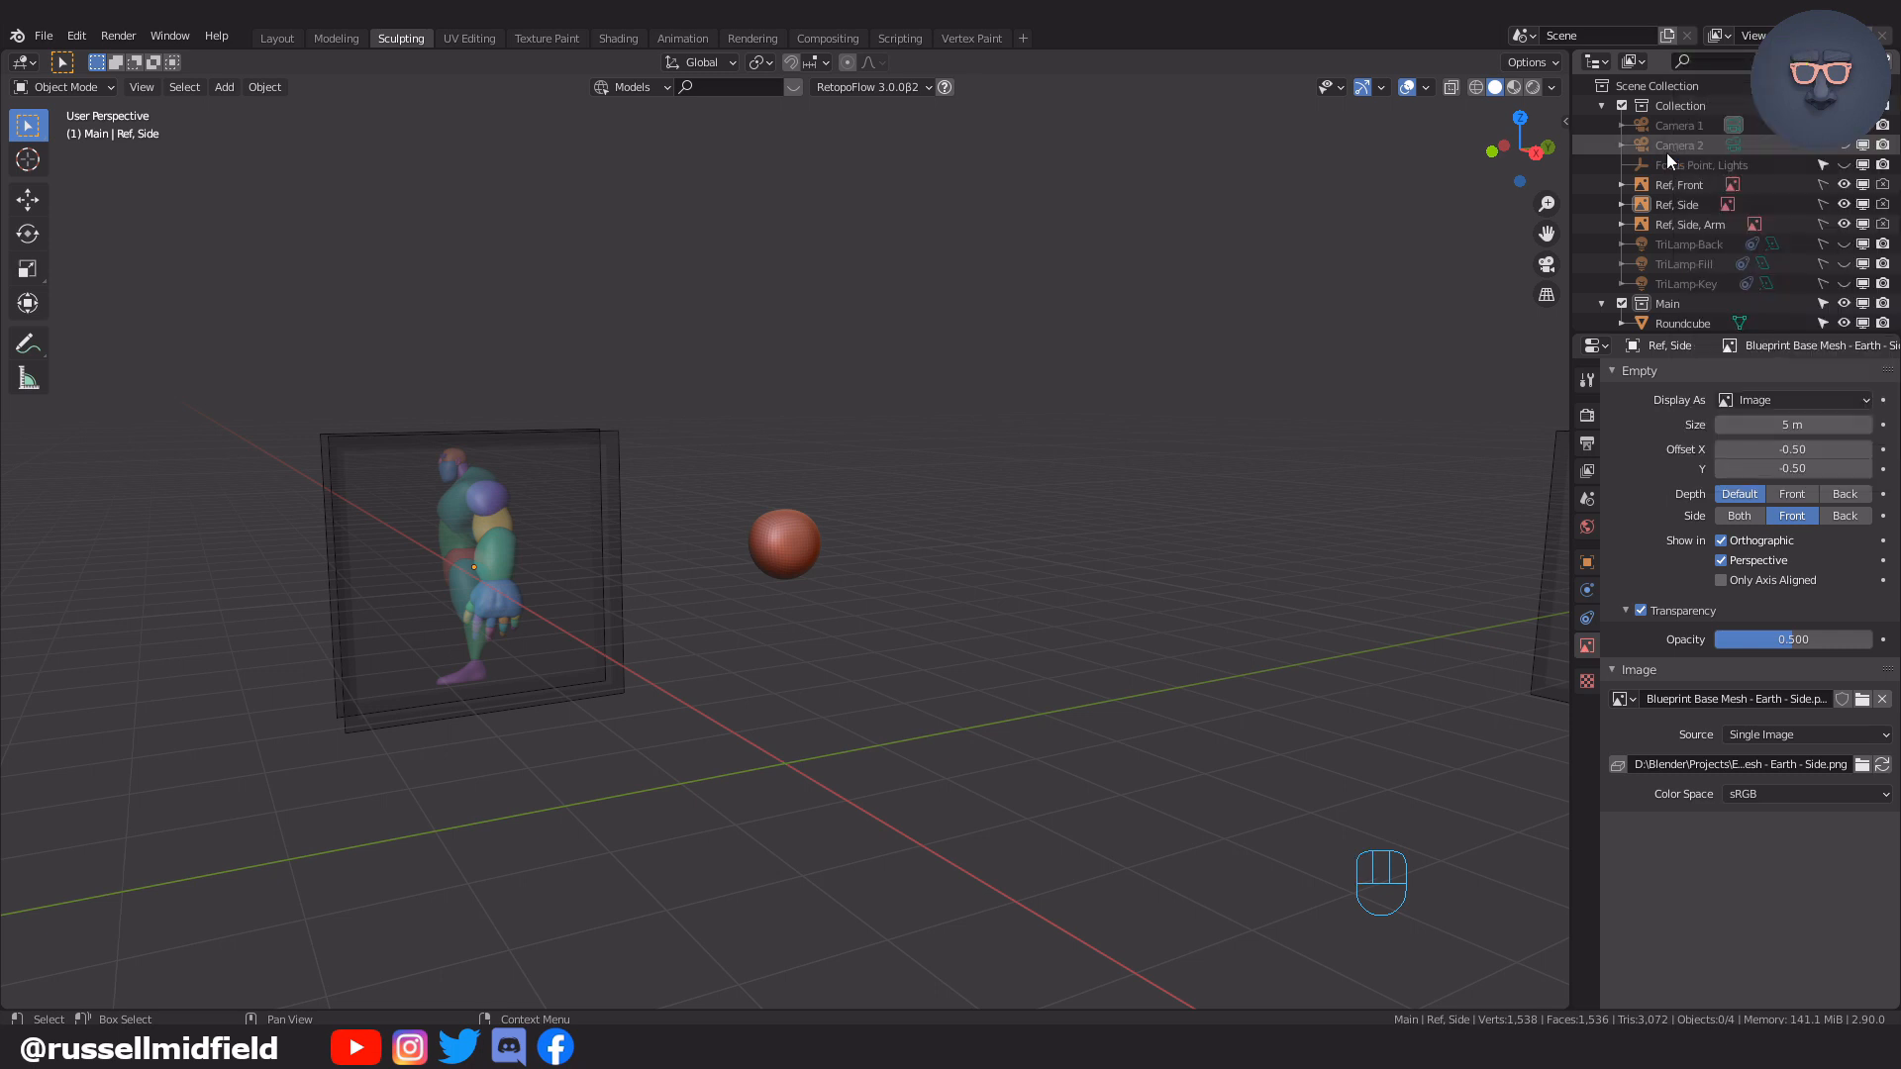
# Sculpt the head sphere with Elastic Deform in the right side view, pulling its contours in to match the side reference's cranium
pyautogui.press('KP_3')
pyautogui.scroll(5, 861, 483)
pyautogui.click(875, 507)
pyautogui.hotkey('ctrl', 'Tab')
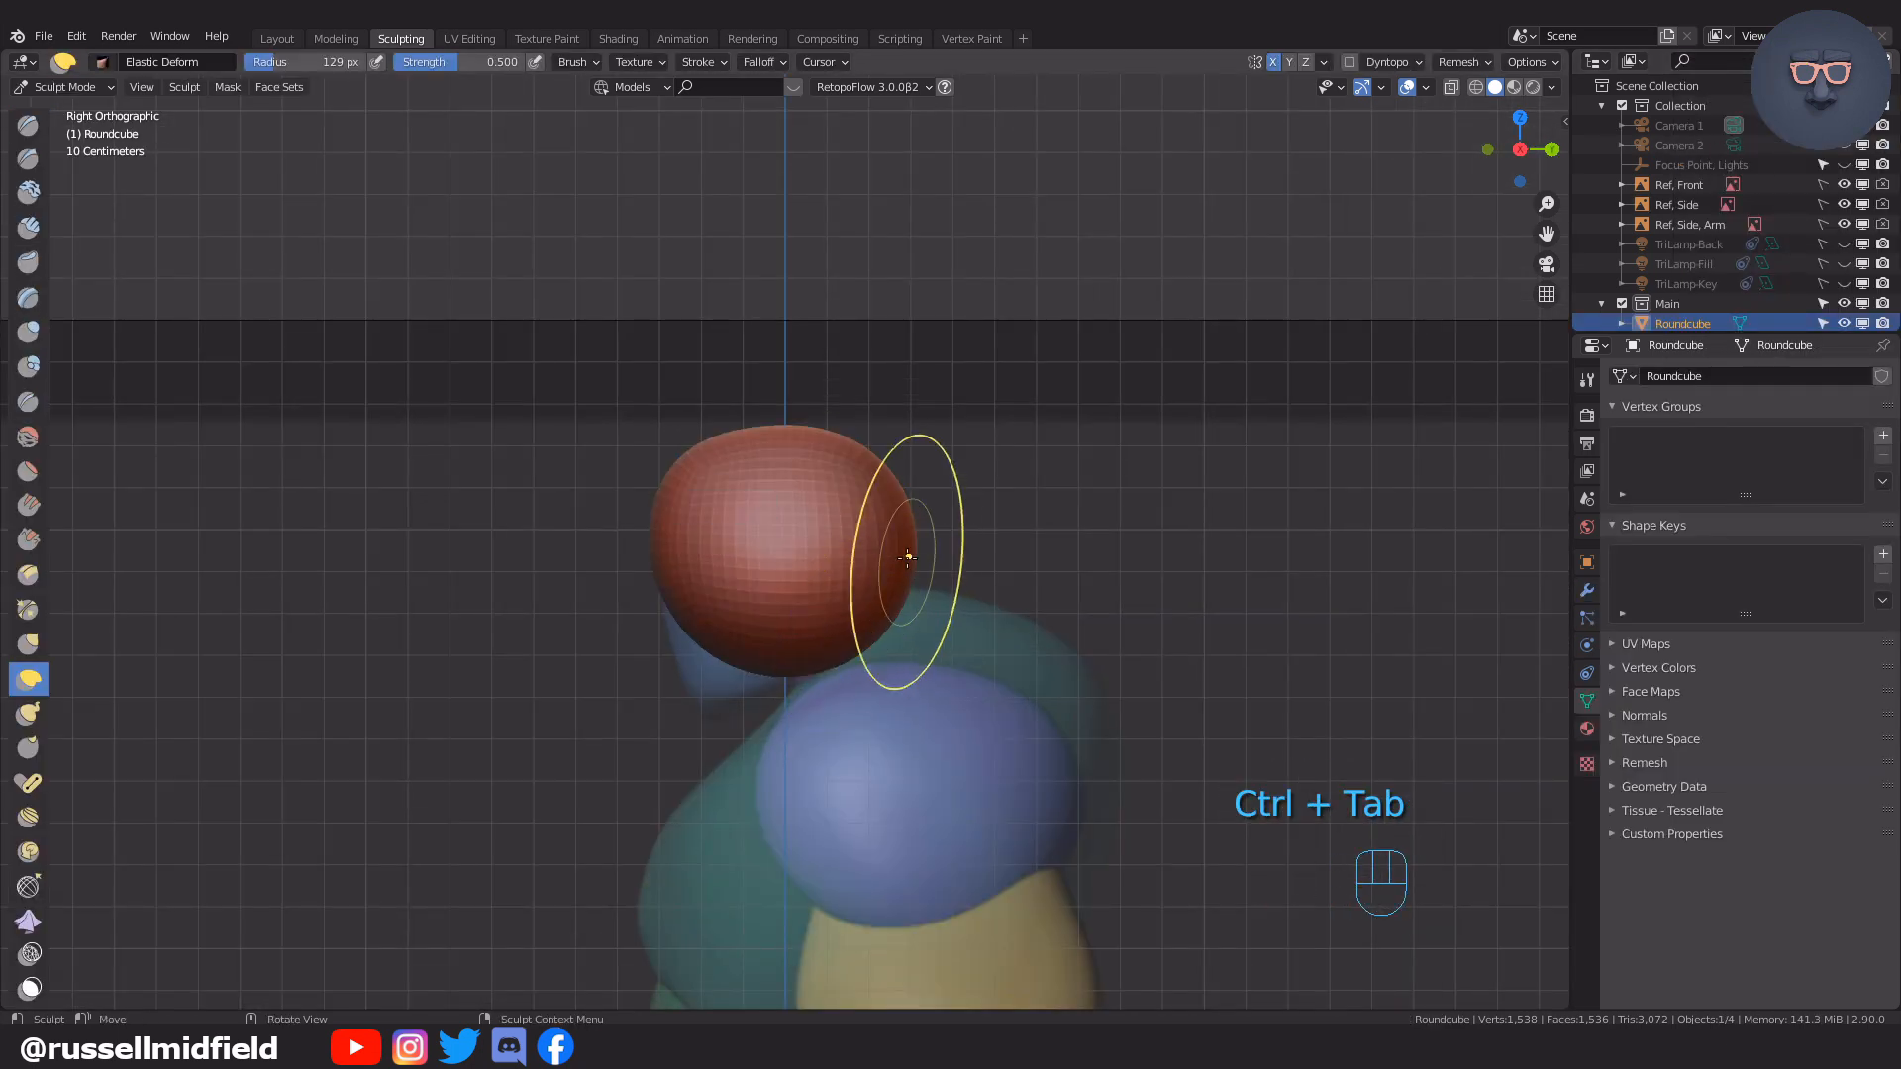
pyautogui.moveTo(673, 478); pyautogui.dragTo(687, 488)
pyautogui.moveTo(877, 582); pyautogui.dragTo(853, 570)
pyautogui.moveTo(857, 505); pyautogui.dragTo(849, 509)
pyautogui.moveTo(861, 627); pyautogui.dragTo(822, 588)
pyautogui.moveTo(646, 568); pyautogui.dragTo(709, 558)
pyautogui.moveTo(765, 612); pyautogui.dragTo(763, 626)
pyautogui.moveTo(867, 505); pyautogui.dragTo(854, 483)
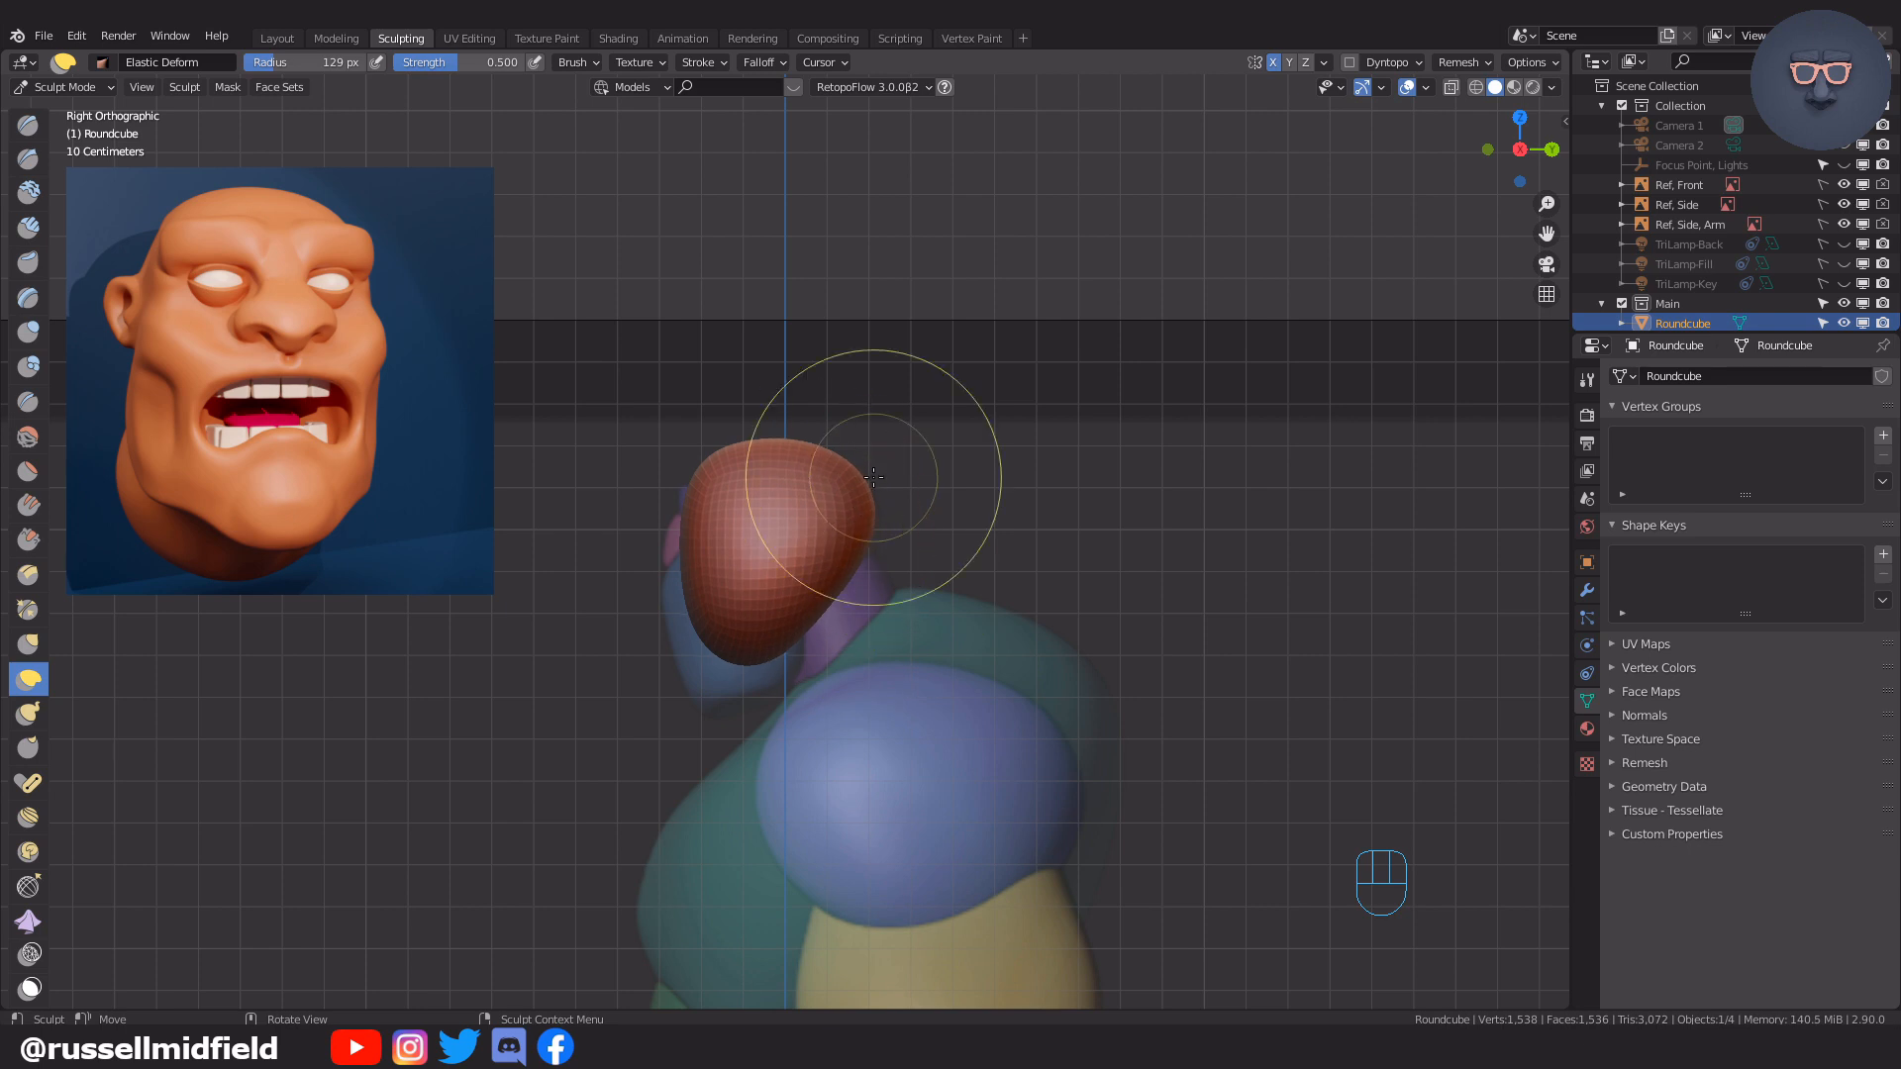
pyautogui.press('KP_1')
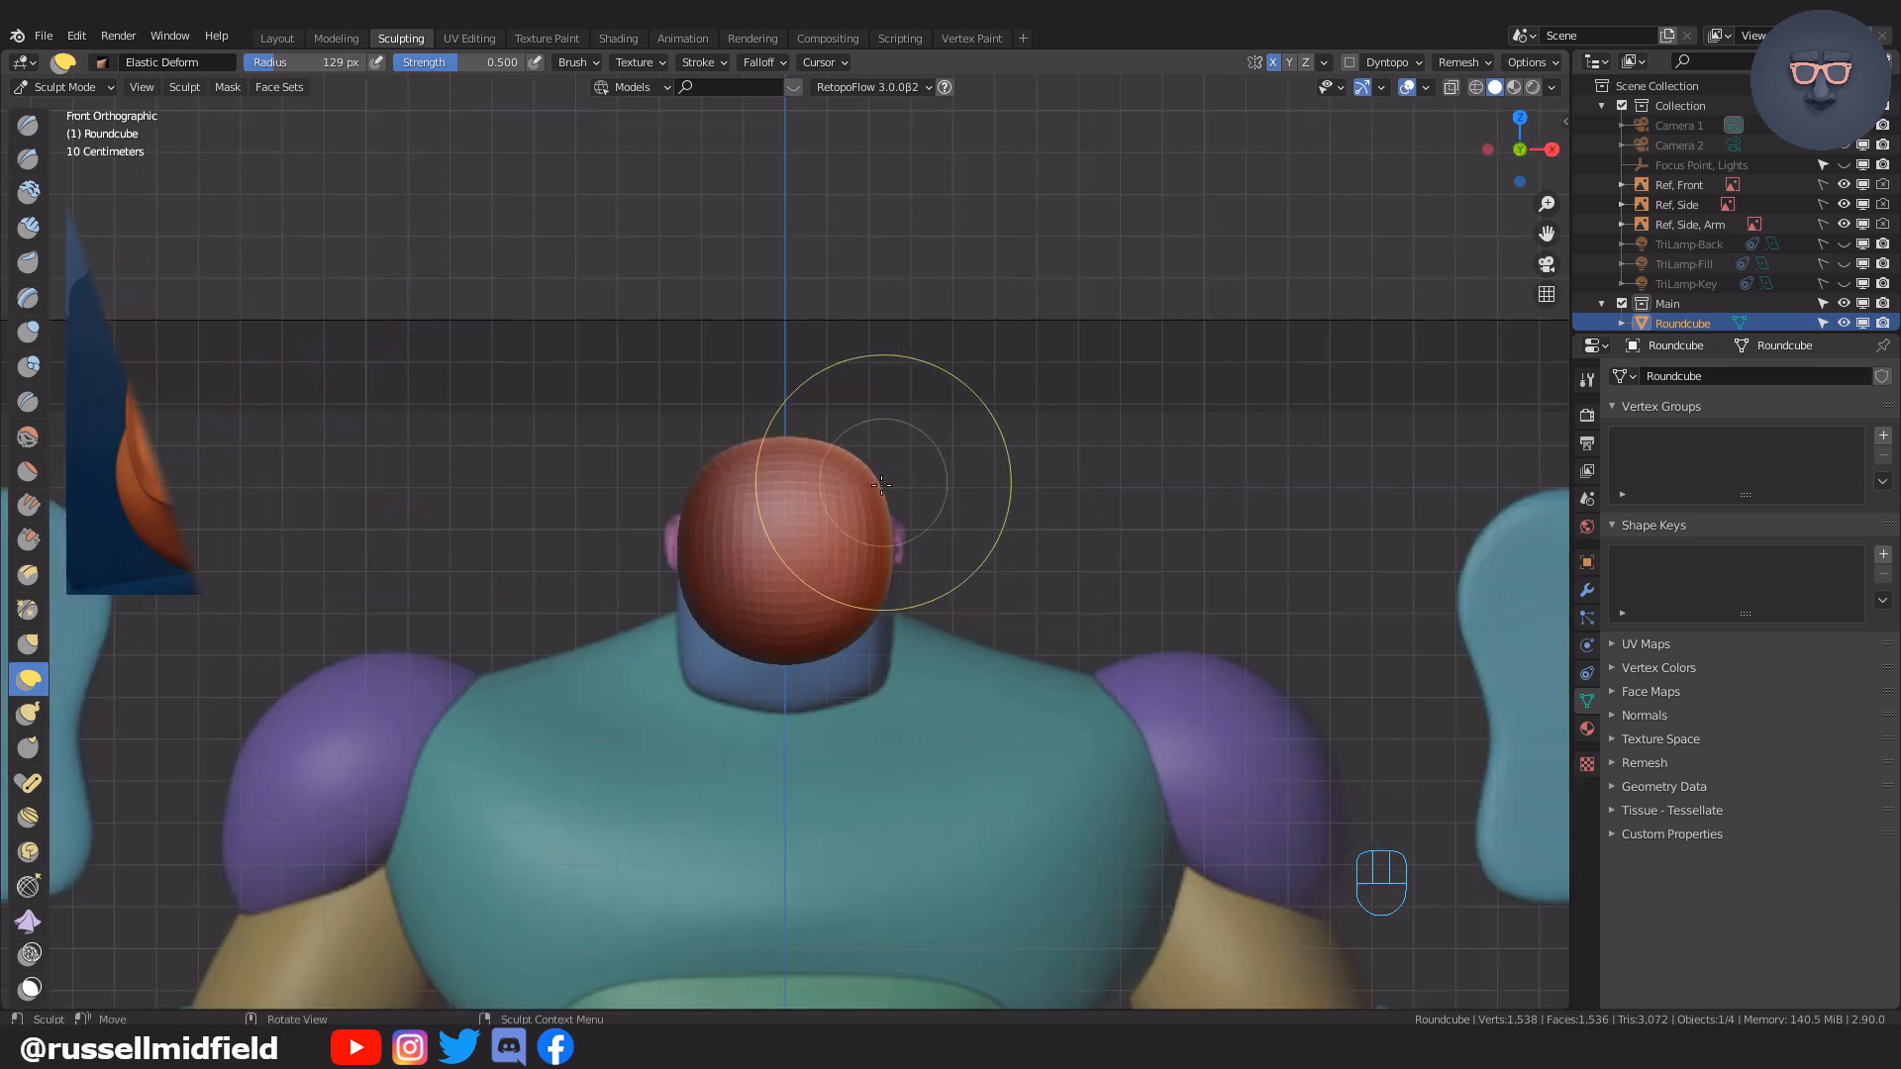
# Pull the head sphere's upper side and lower edge inward with Elastic Deform in the front view to match the reference
pyautogui.scroll(3, 894, 571)
pyautogui.moveTo(969, 531); pyautogui.dragTo(953, 506)
pyautogui.moveTo(882, 709); pyautogui.dragTo(875, 685)
pyautogui.press('KP_3')
pyautogui.press('KP_1')
pyautogui.scroll(-2, 891, 554)
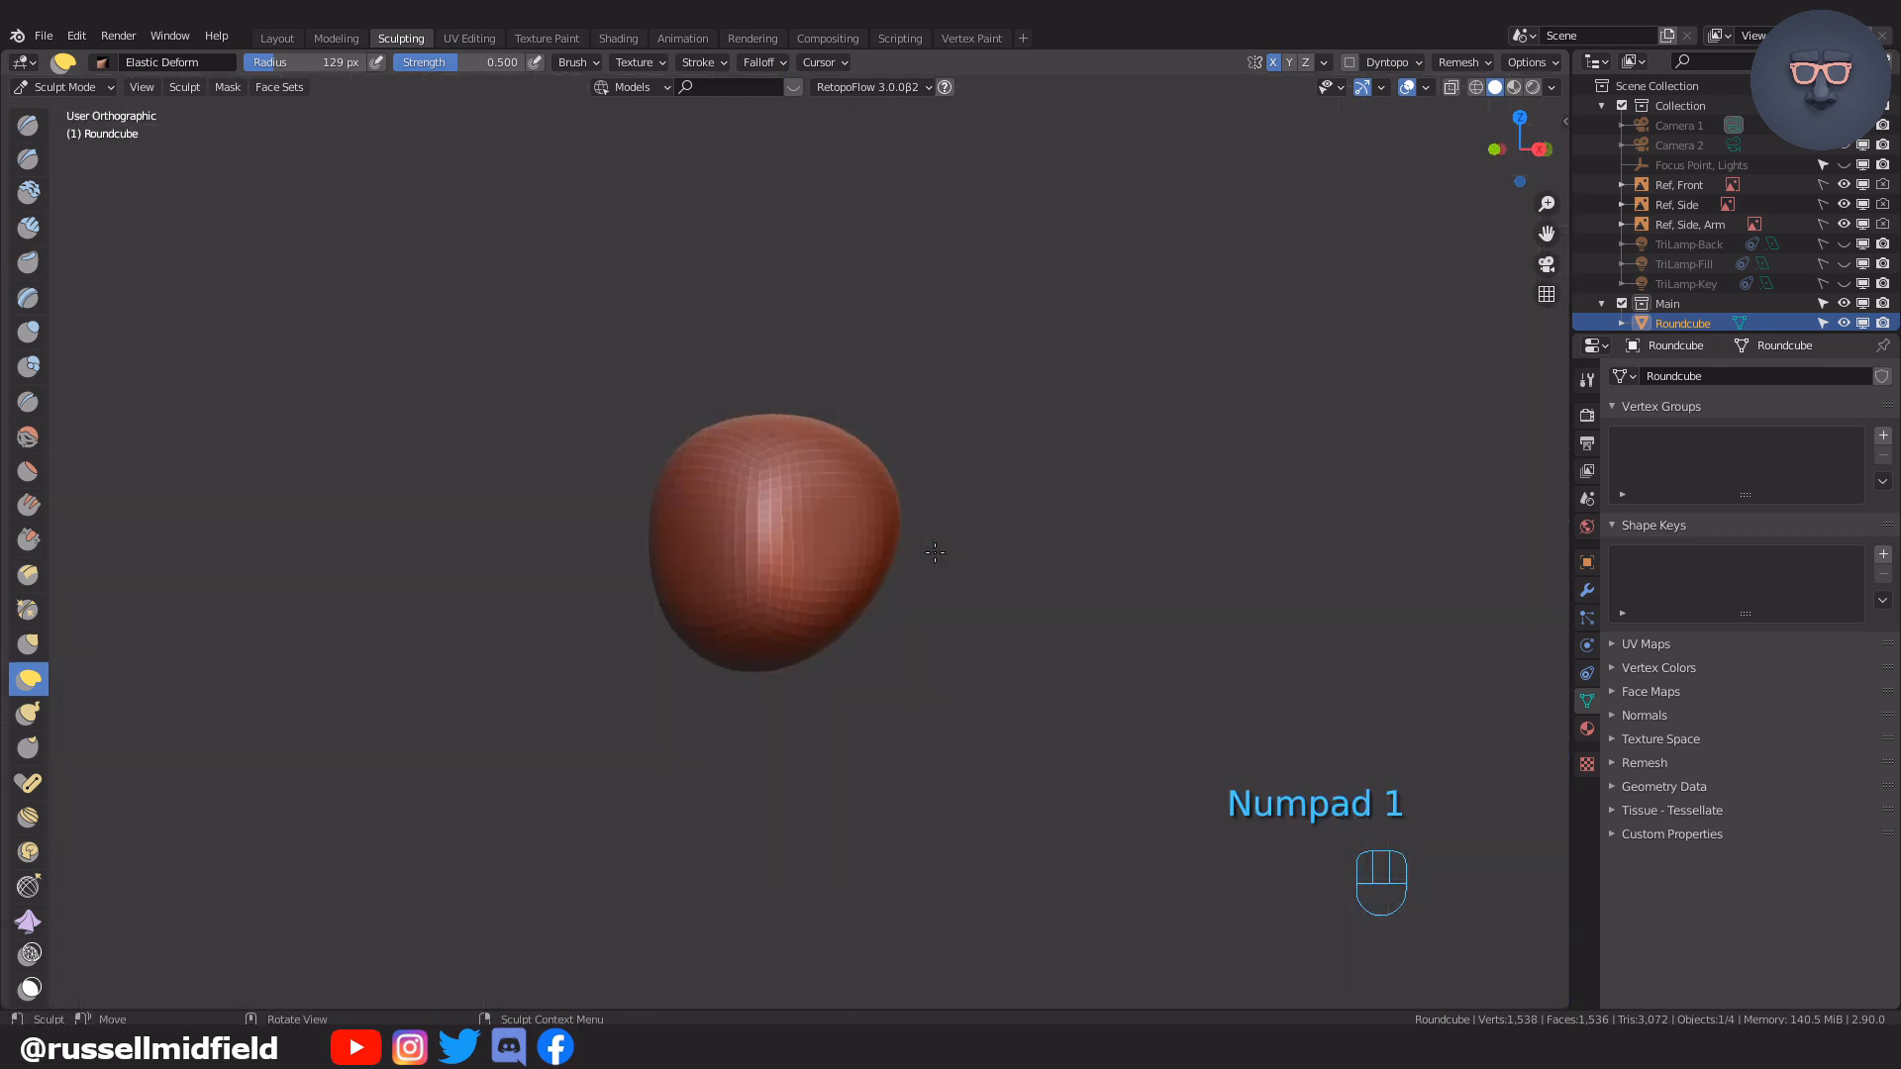
# In Object Mode, duplicate the head mesh about 0.17 m down Z for the jaw, enlarge the copy slightly and lower it about 0.026 m more
pyautogui.hotkey('ctrl', 'Tab')
pyautogui.hotkey('shift', 'd')
pyautogui.press('z')
pyautogui.click(947, 564)
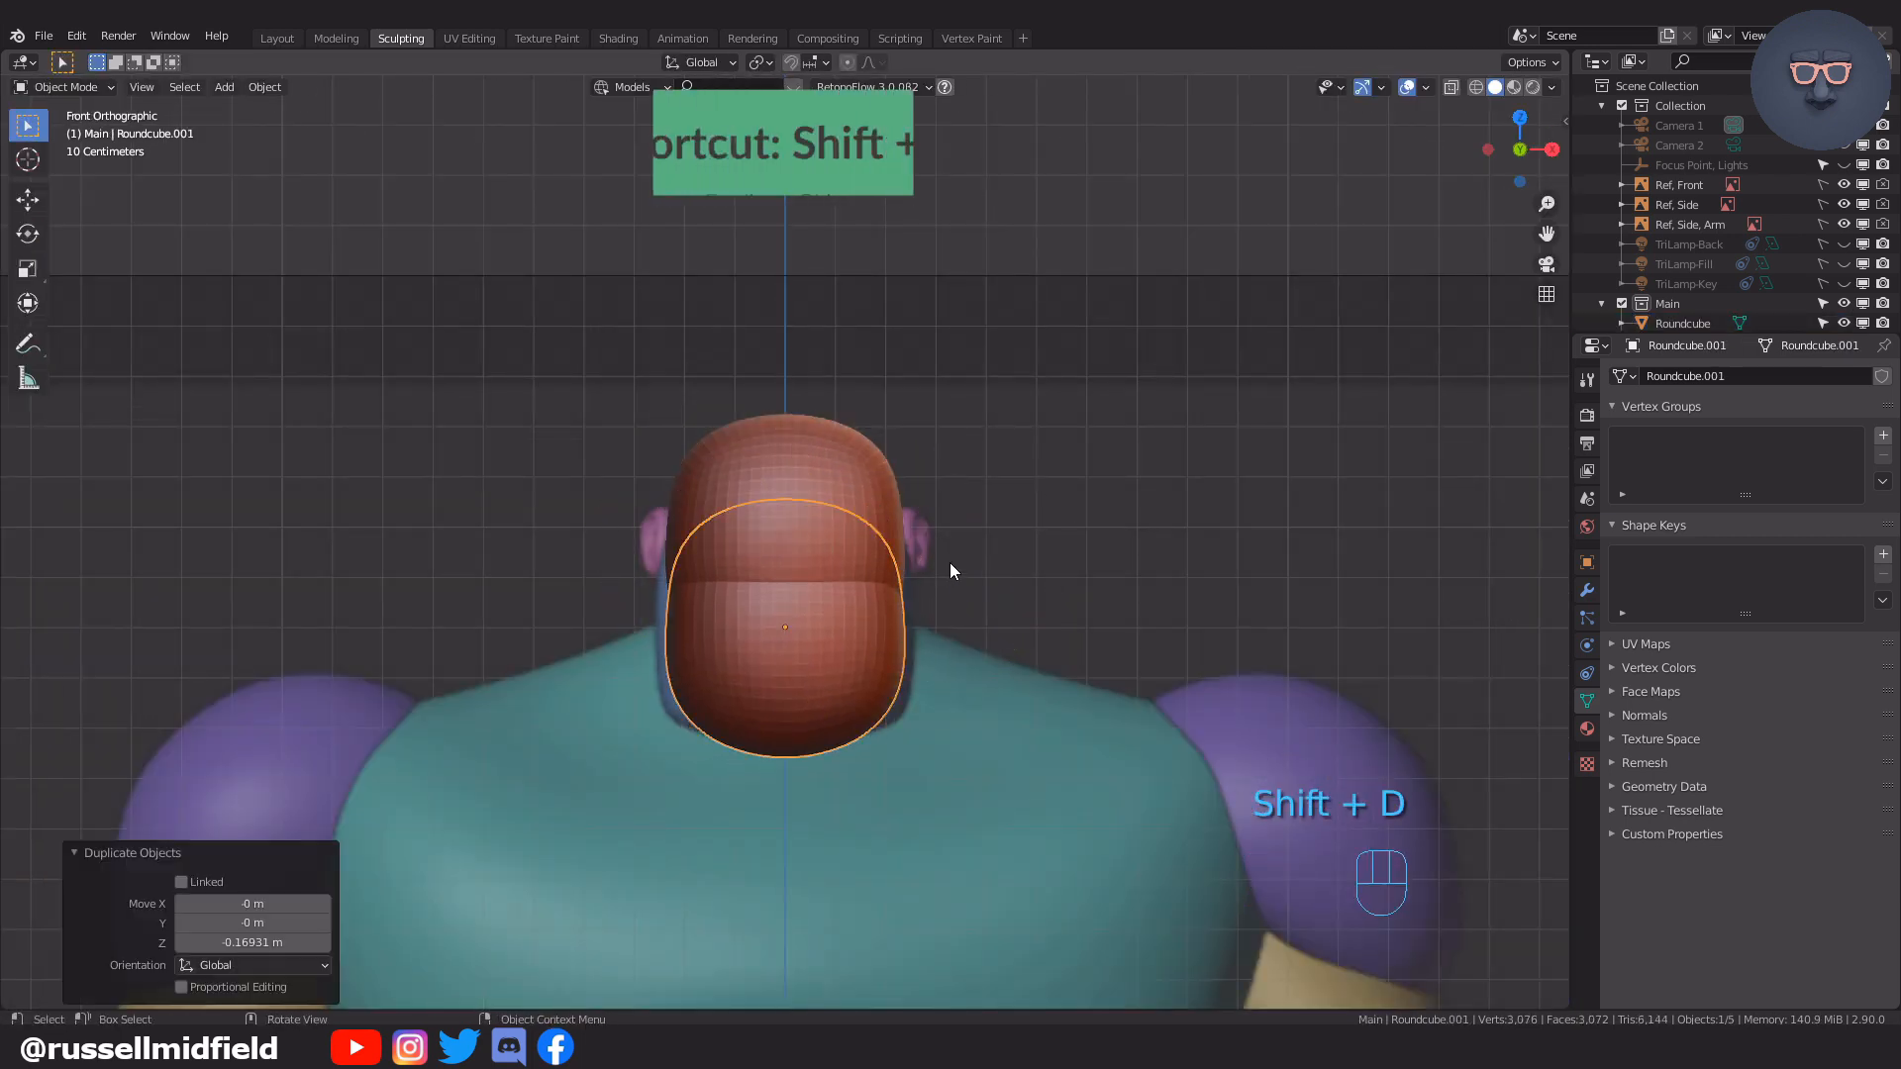
pyautogui.press('s')
pyautogui.click(978, 565)
pyautogui.press('g')
pyautogui.press('z')
pyautogui.click(978, 576)
# Sculpt the duplicate with Elastic Deform in the right side view, pulling its contours in to match the jaw of the side reference
pyautogui.press('KP_3')
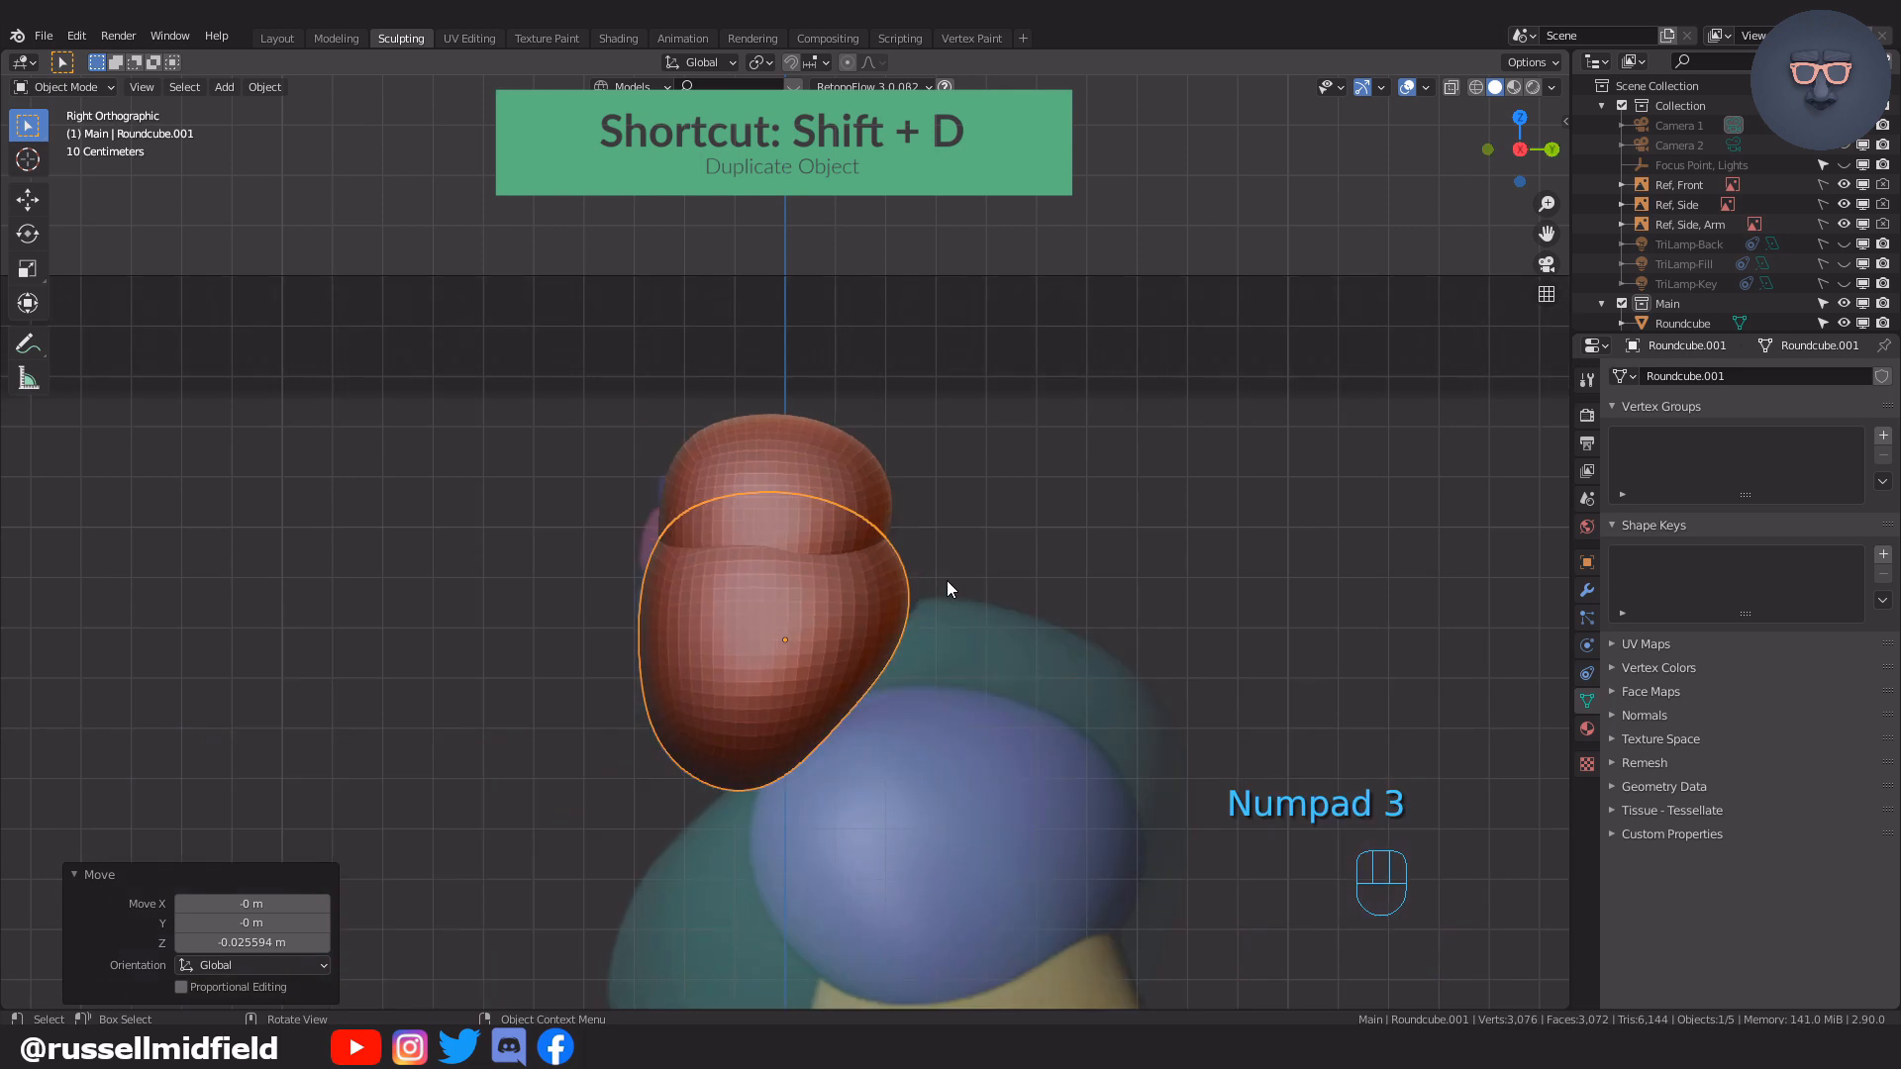
pyautogui.hotkey('ctrl', 'Tab')
pyautogui.click(990, 557)
pyautogui.moveTo(951, 698); pyautogui.dragTo(846, 728)
pyautogui.moveTo(811, 780); pyautogui.dragTo(763, 741)
pyautogui.moveTo(753, 517); pyautogui.dragTo(708, 478)
pyautogui.moveTo(708, 478); pyautogui.dragTo(707, 480)
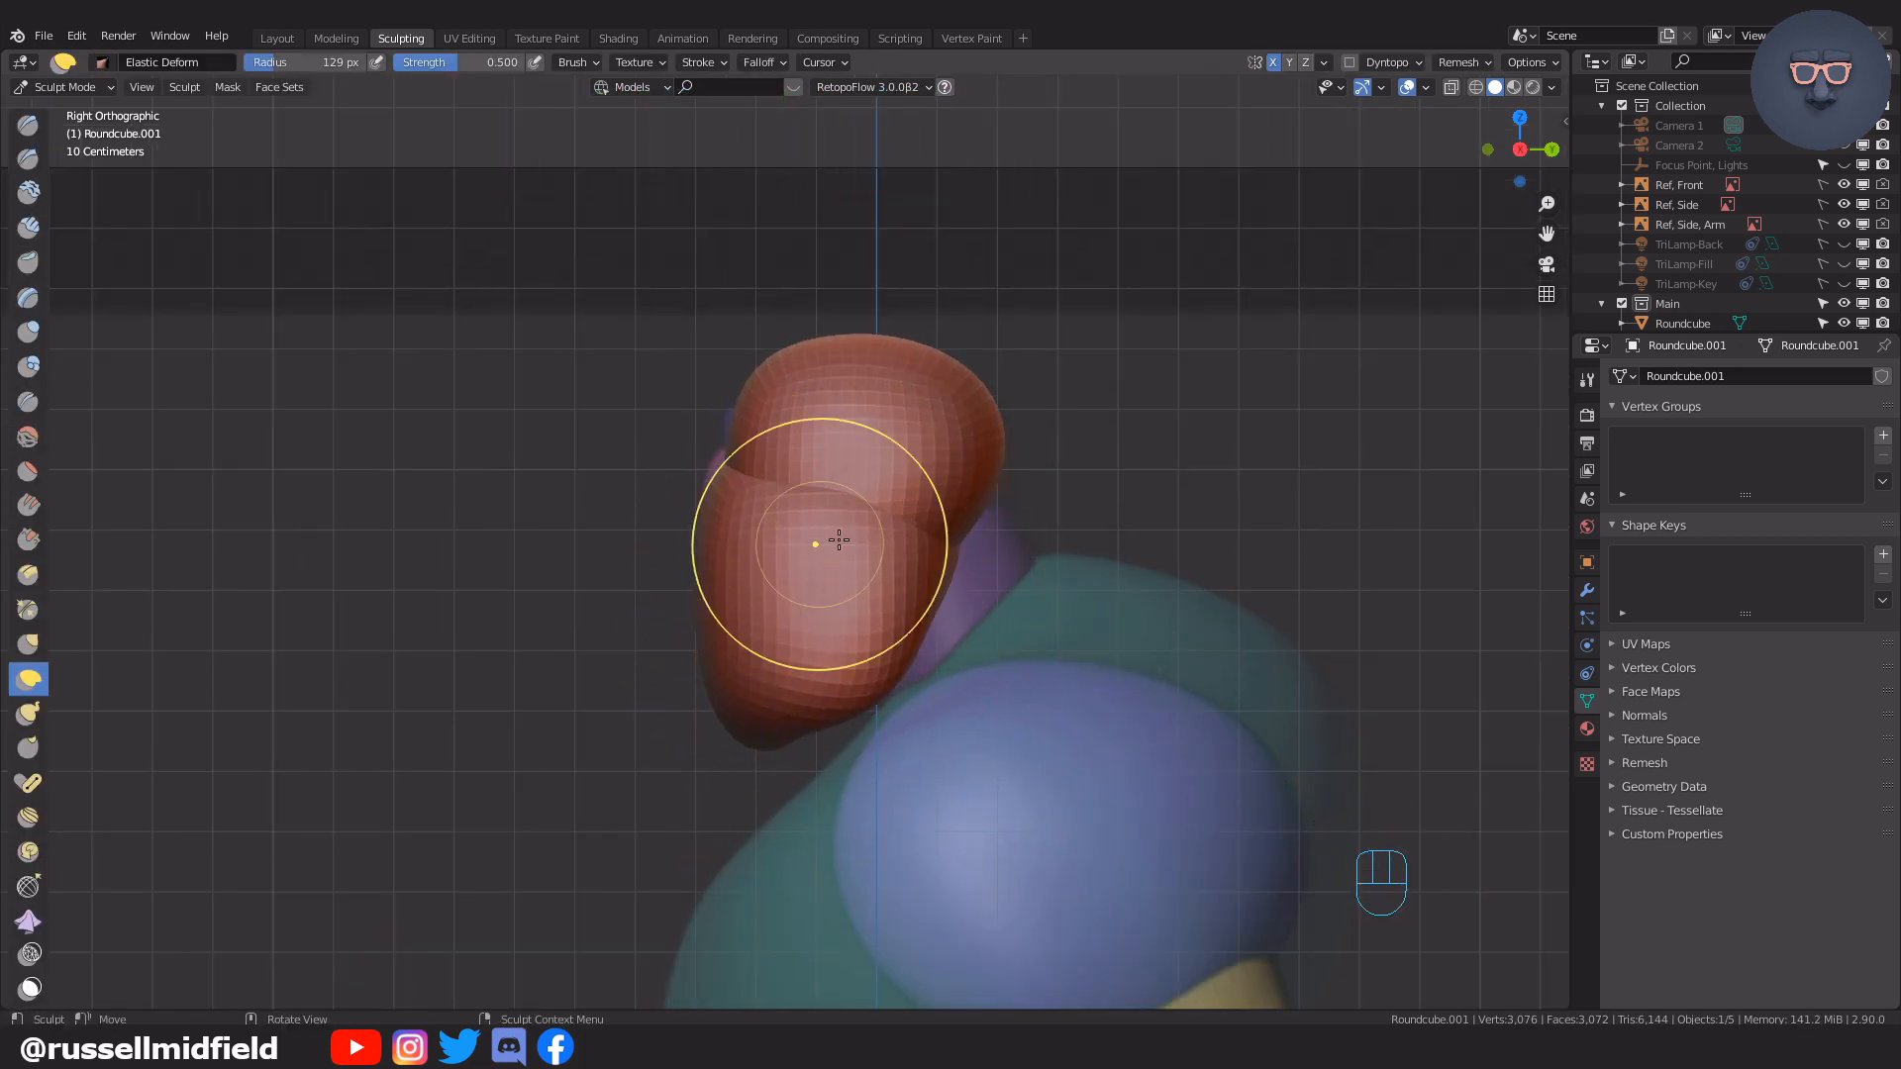
pyautogui.moveTo(897, 627); pyautogui.dragTo(883, 623)
pyautogui.moveTo(716, 730); pyautogui.dragTo(695, 659)
pyautogui.moveTo(873, 665); pyautogui.dragTo(882, 672)
pyautogui.moveTo(877, 661); pyautogui.dragTo(807, 633, button='middle')
pyautogui.press('KP_3')
pyautogui.press('KP_1')
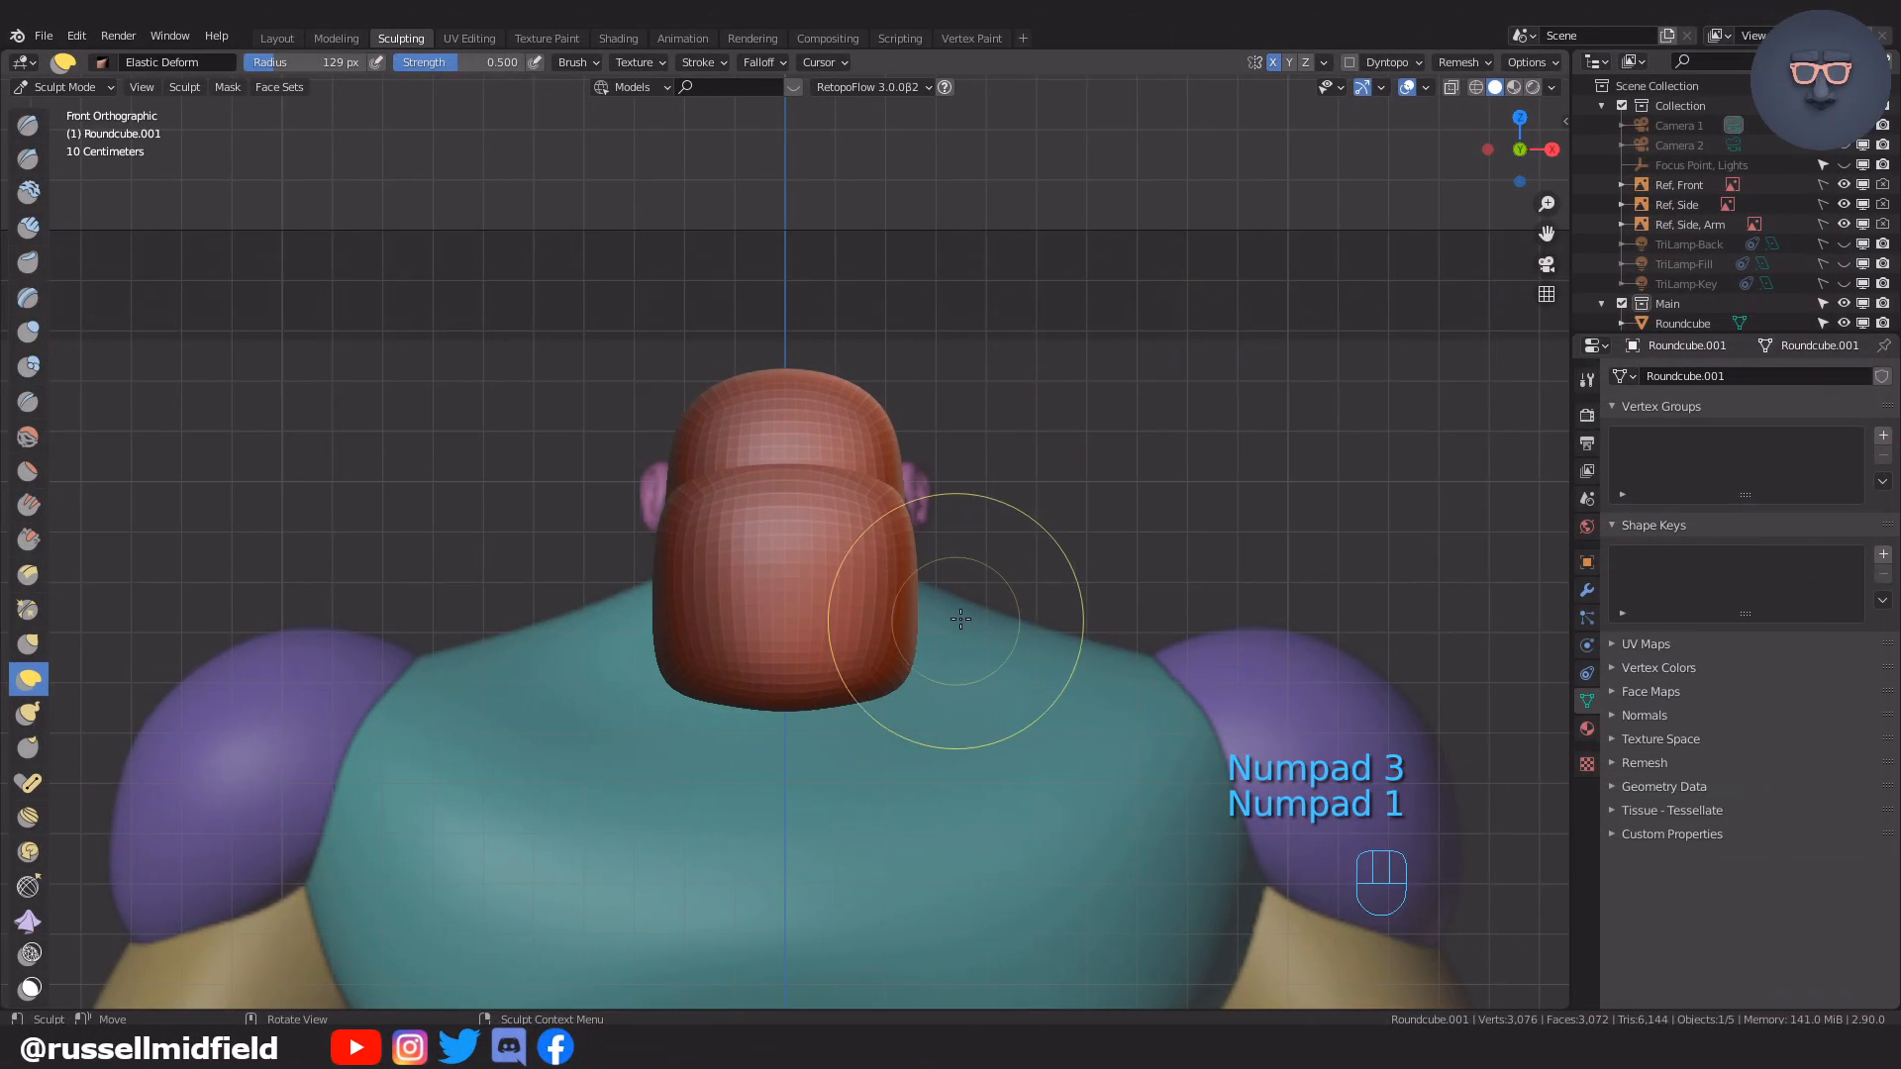
pyautogui.scroll(2, 960, 619)
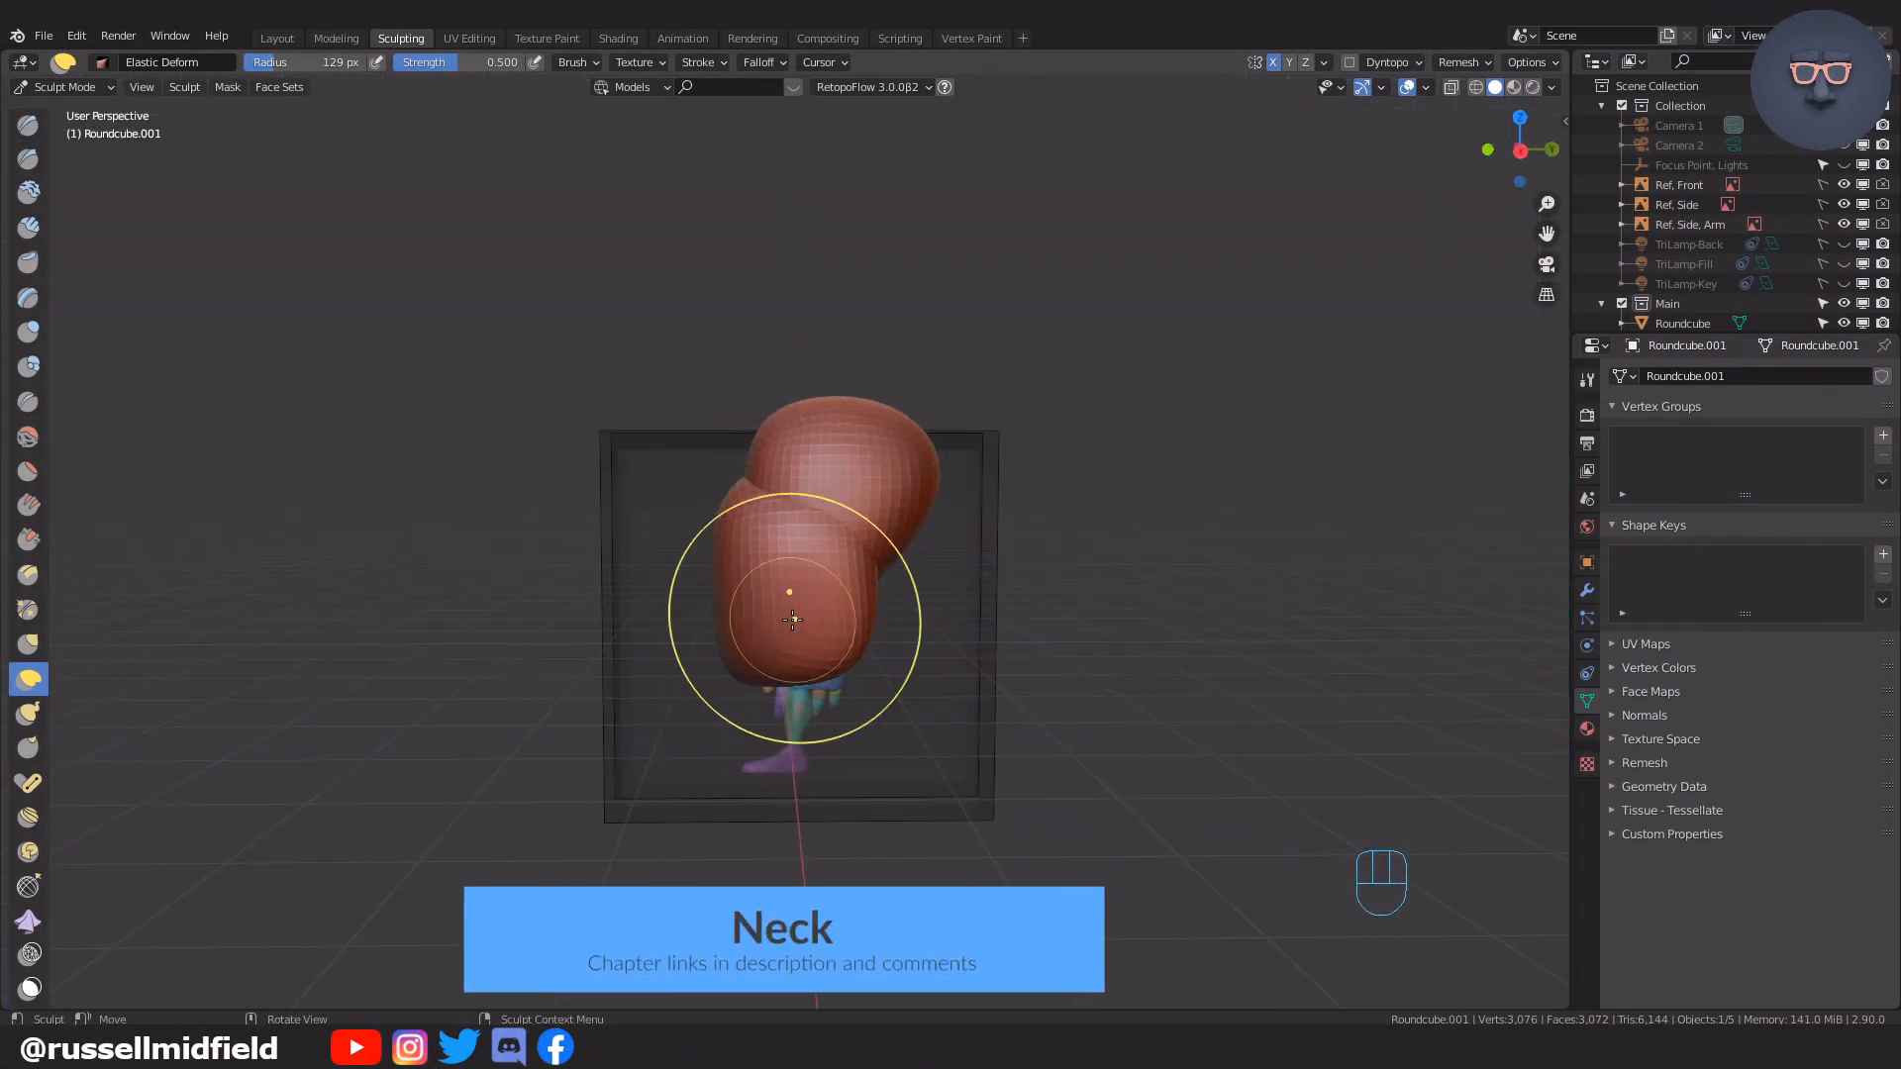
# In Object Mode, add a Round Cube from the top view for the neck, apply the Capsule preset and scale it to 0.459
pyautogui.press('KP_7')
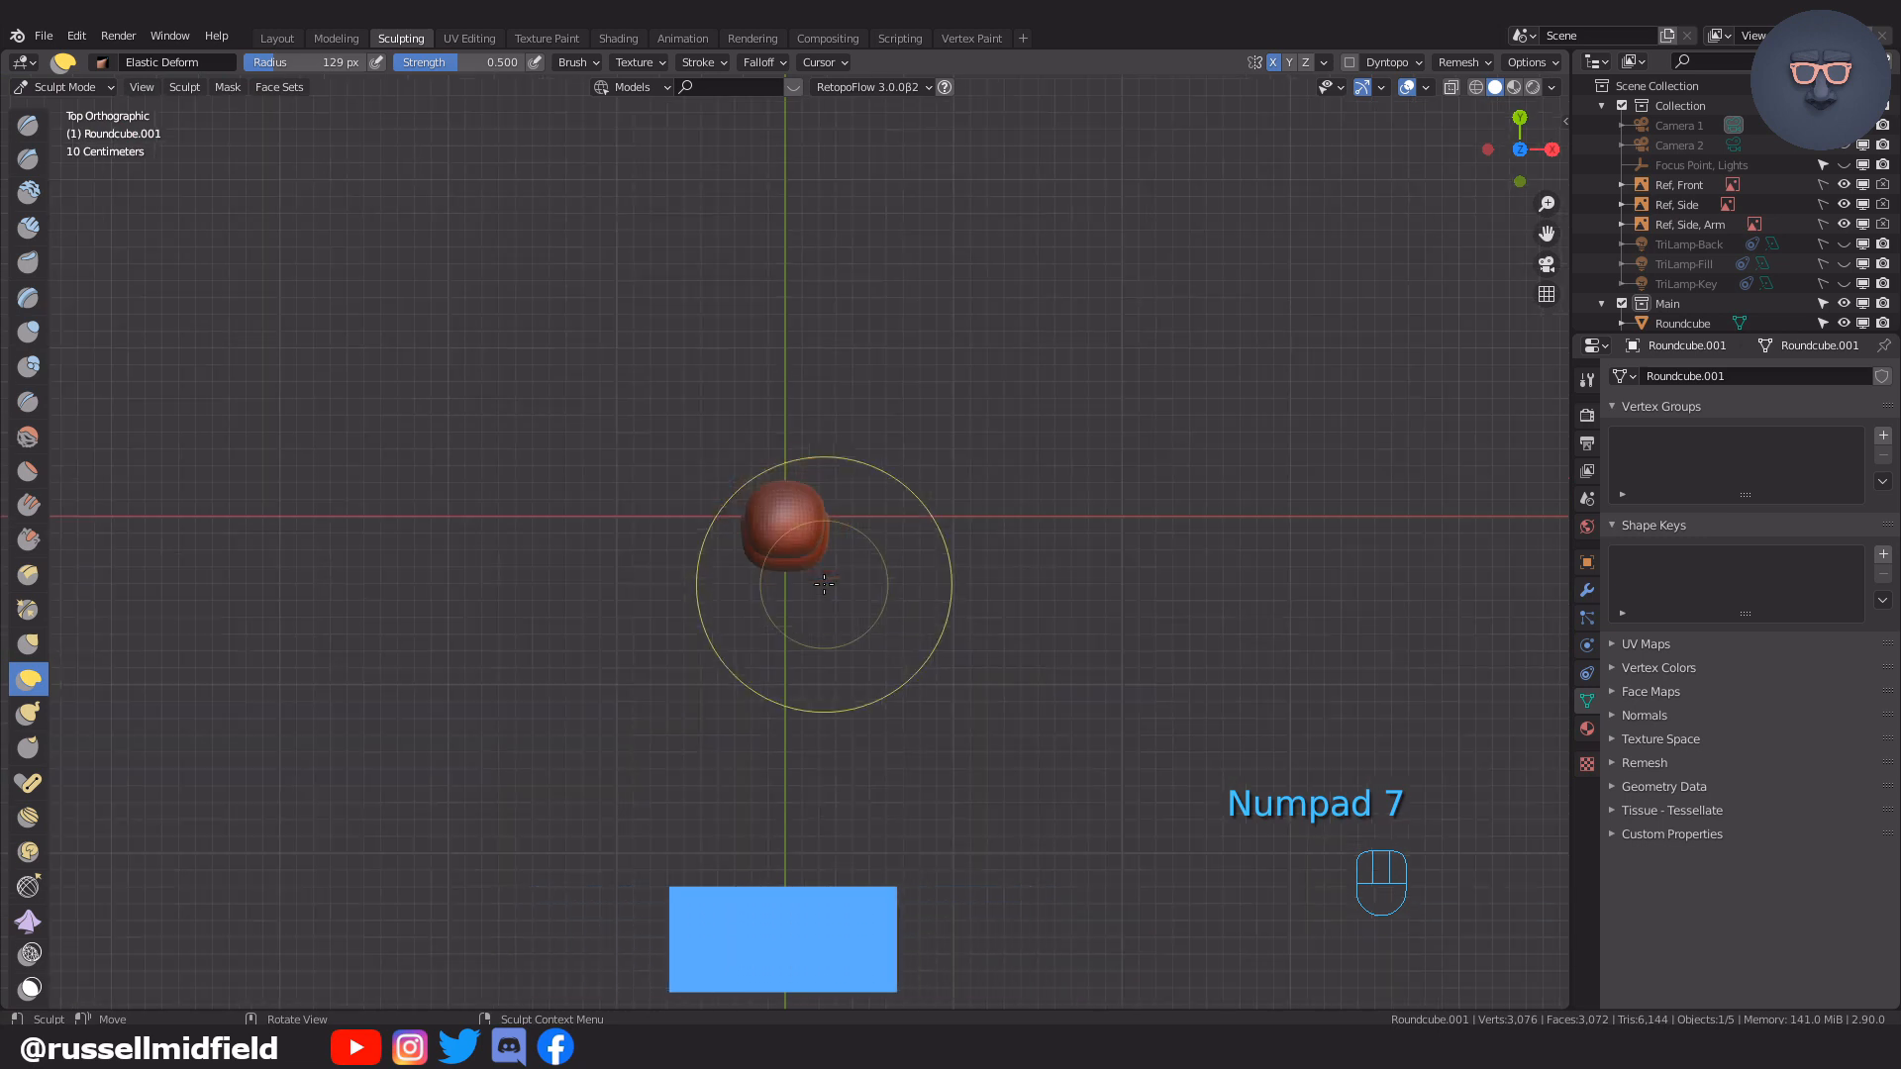
pyautogui.hotkey('ctrl', 'Tab')
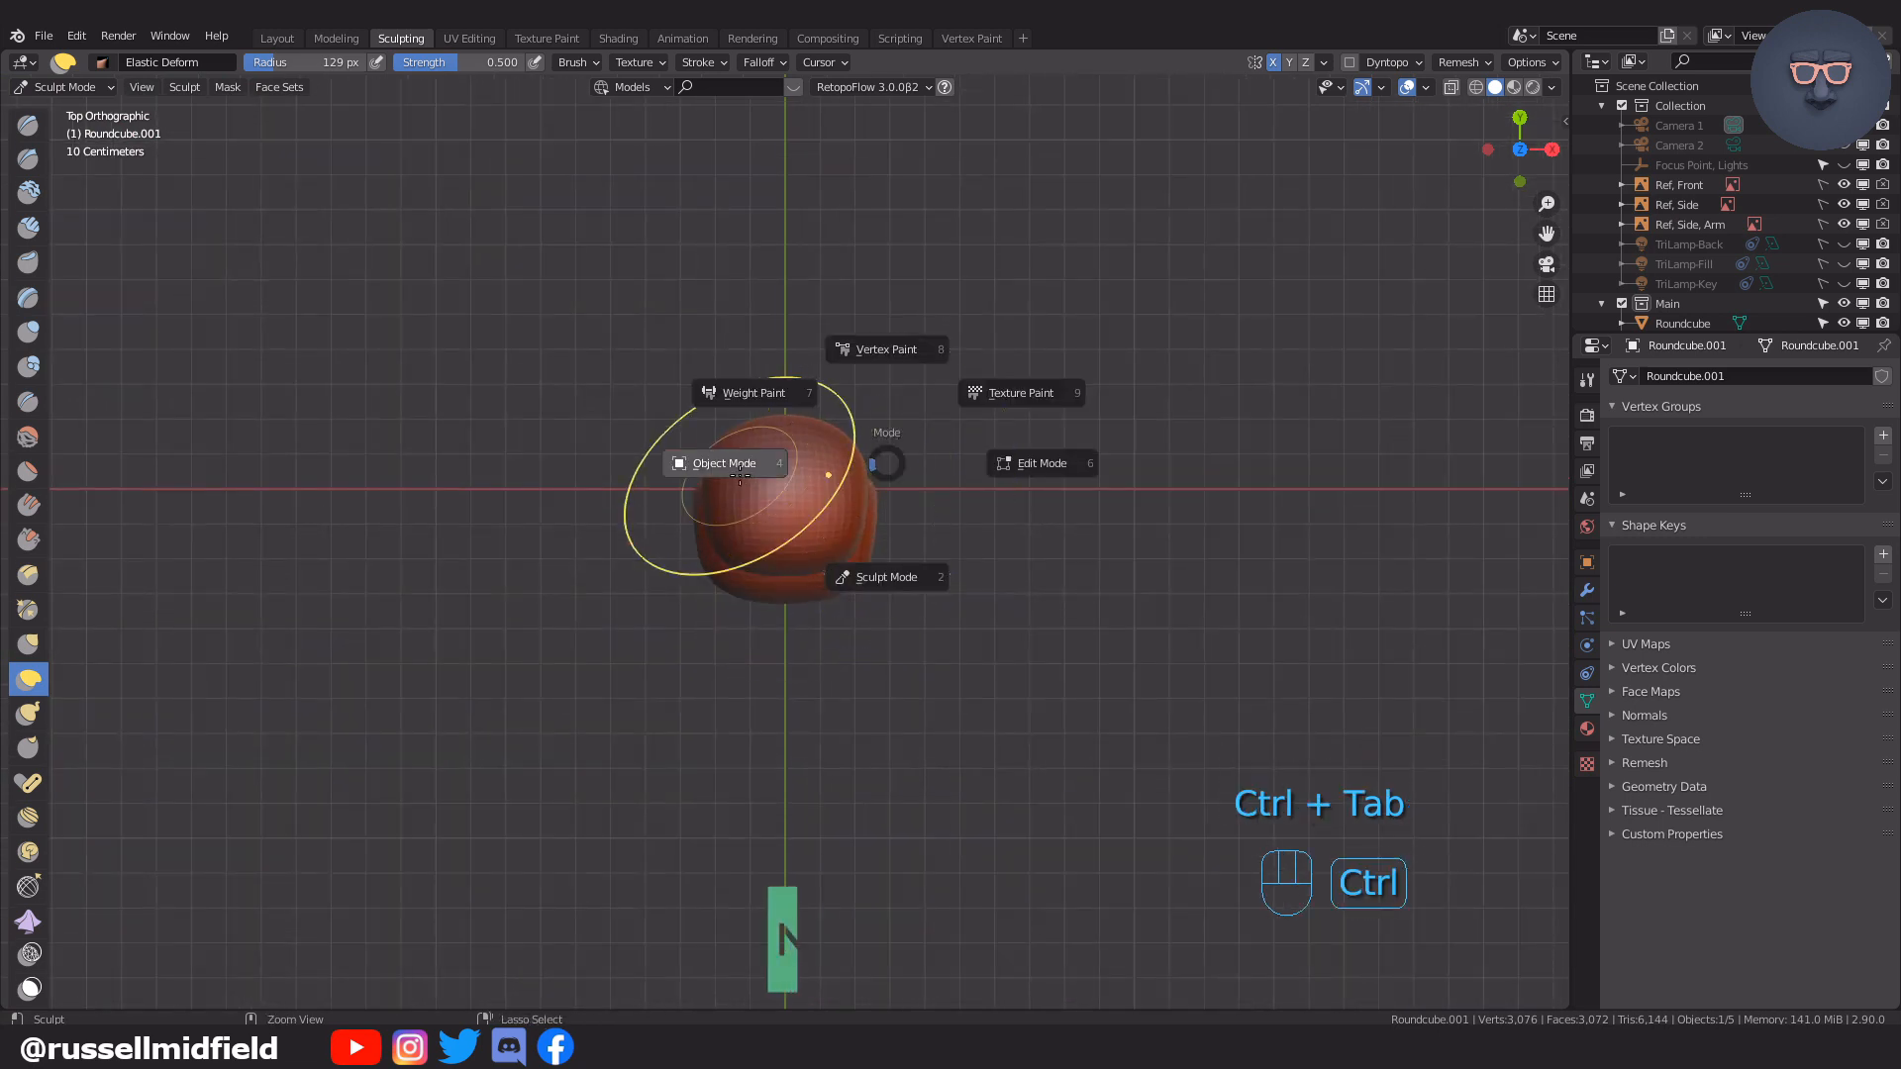
pyautogui.click(807, 459)
pyautogui.hotkey('shift', 'a')
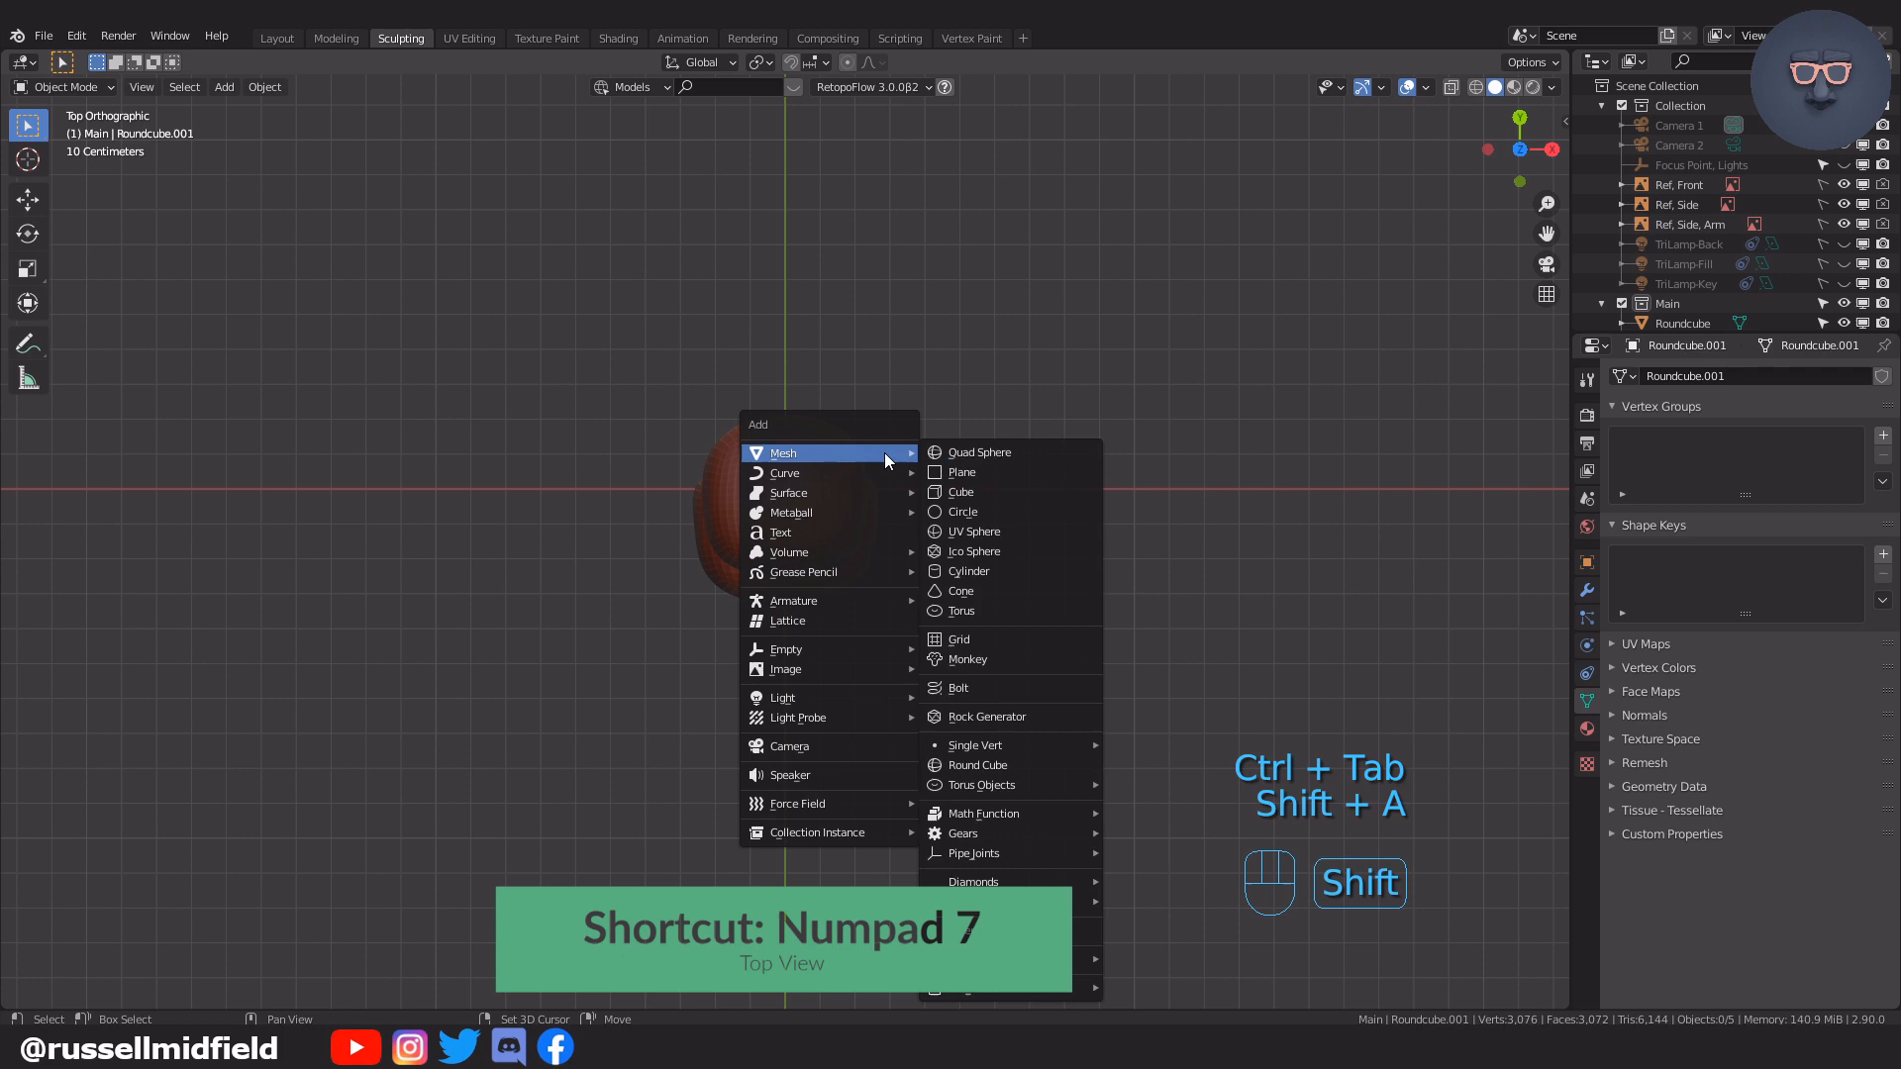
pyautogui.click(984, 764)
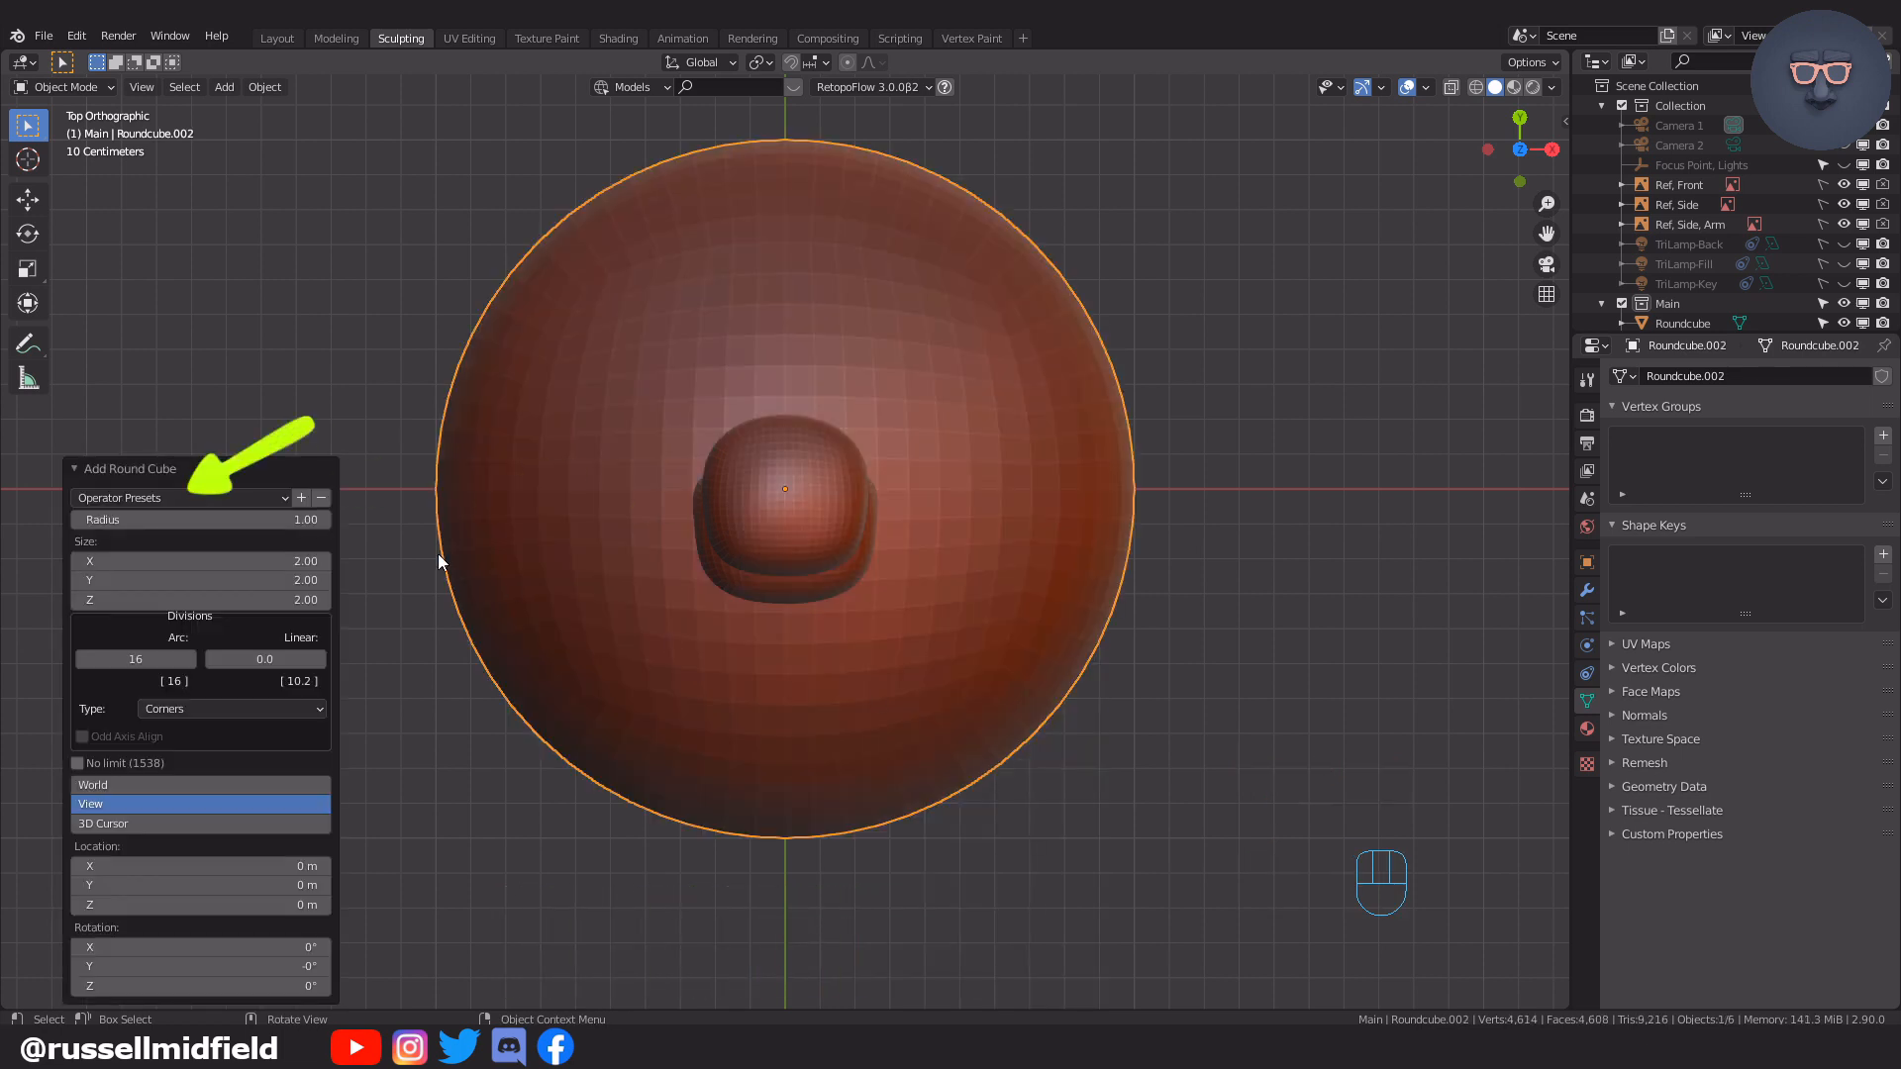
pyautogui.click(287, 497)
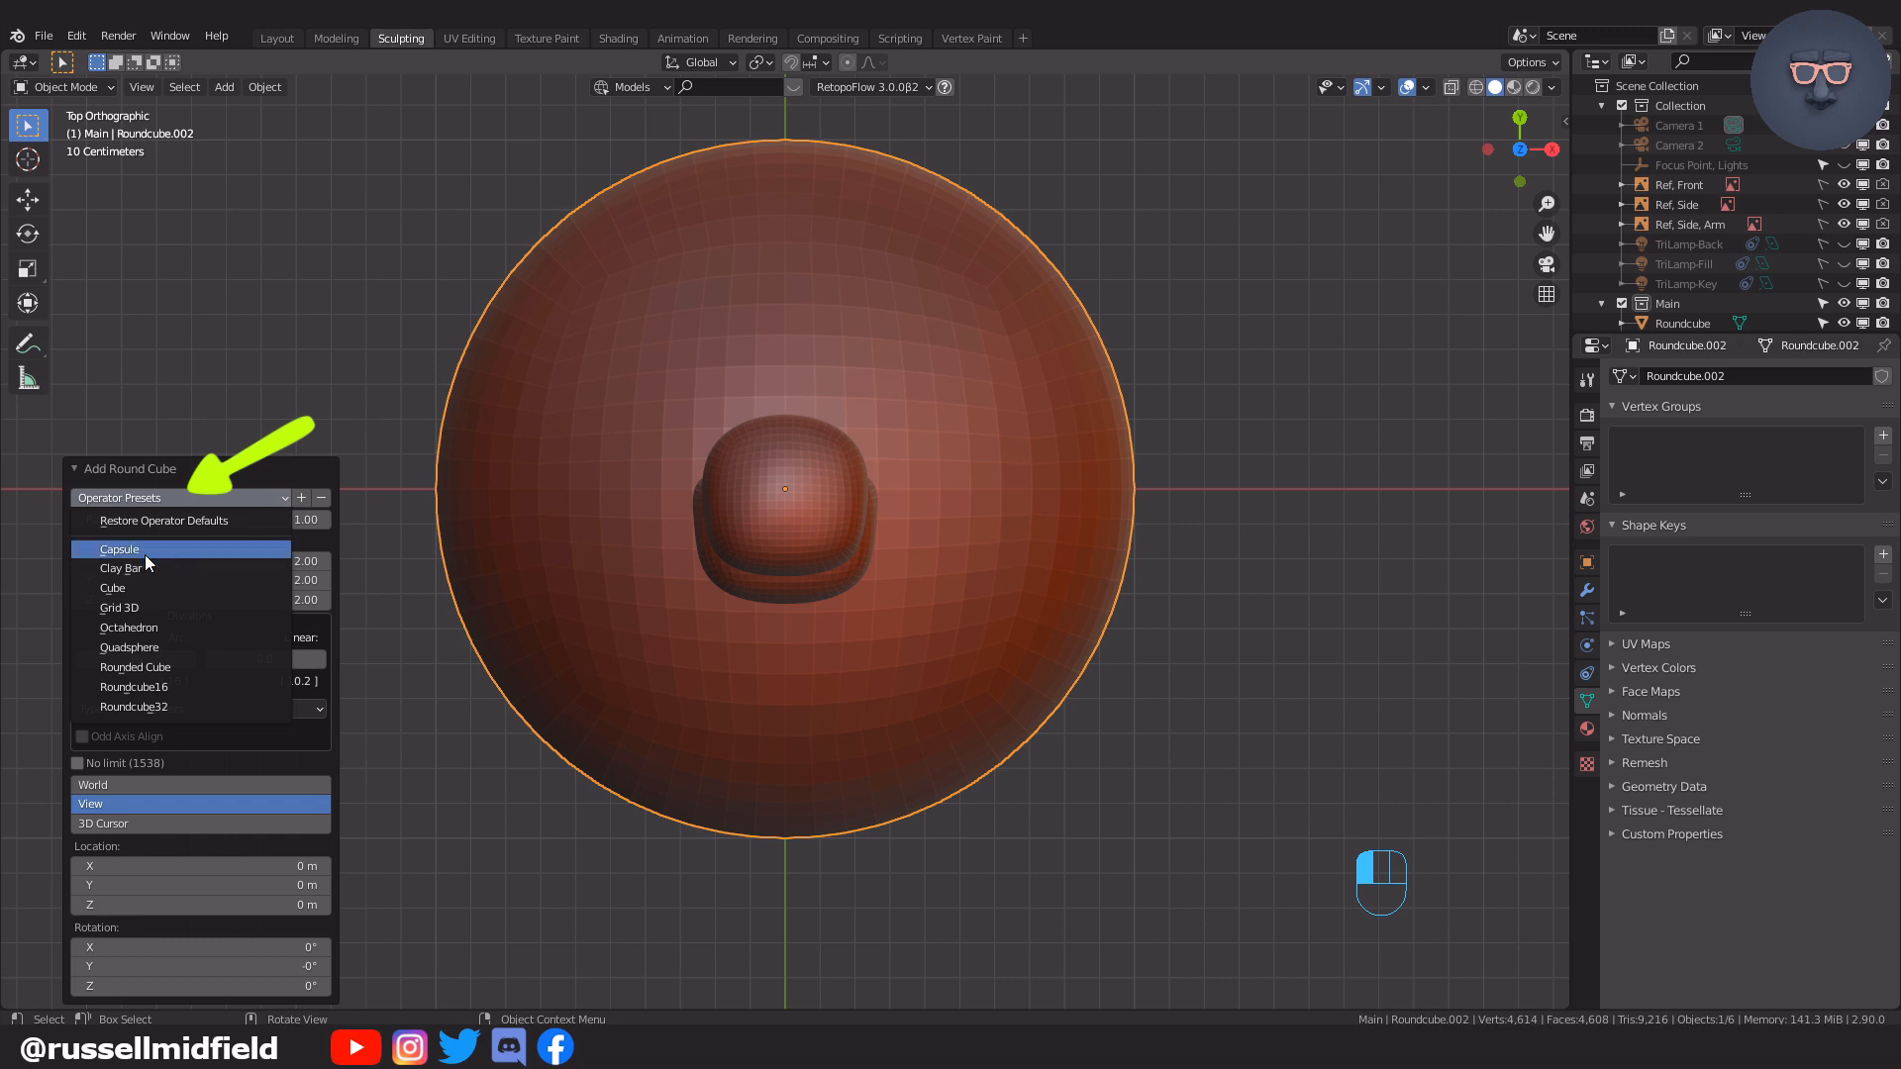
pyautogui.click(174, 550)
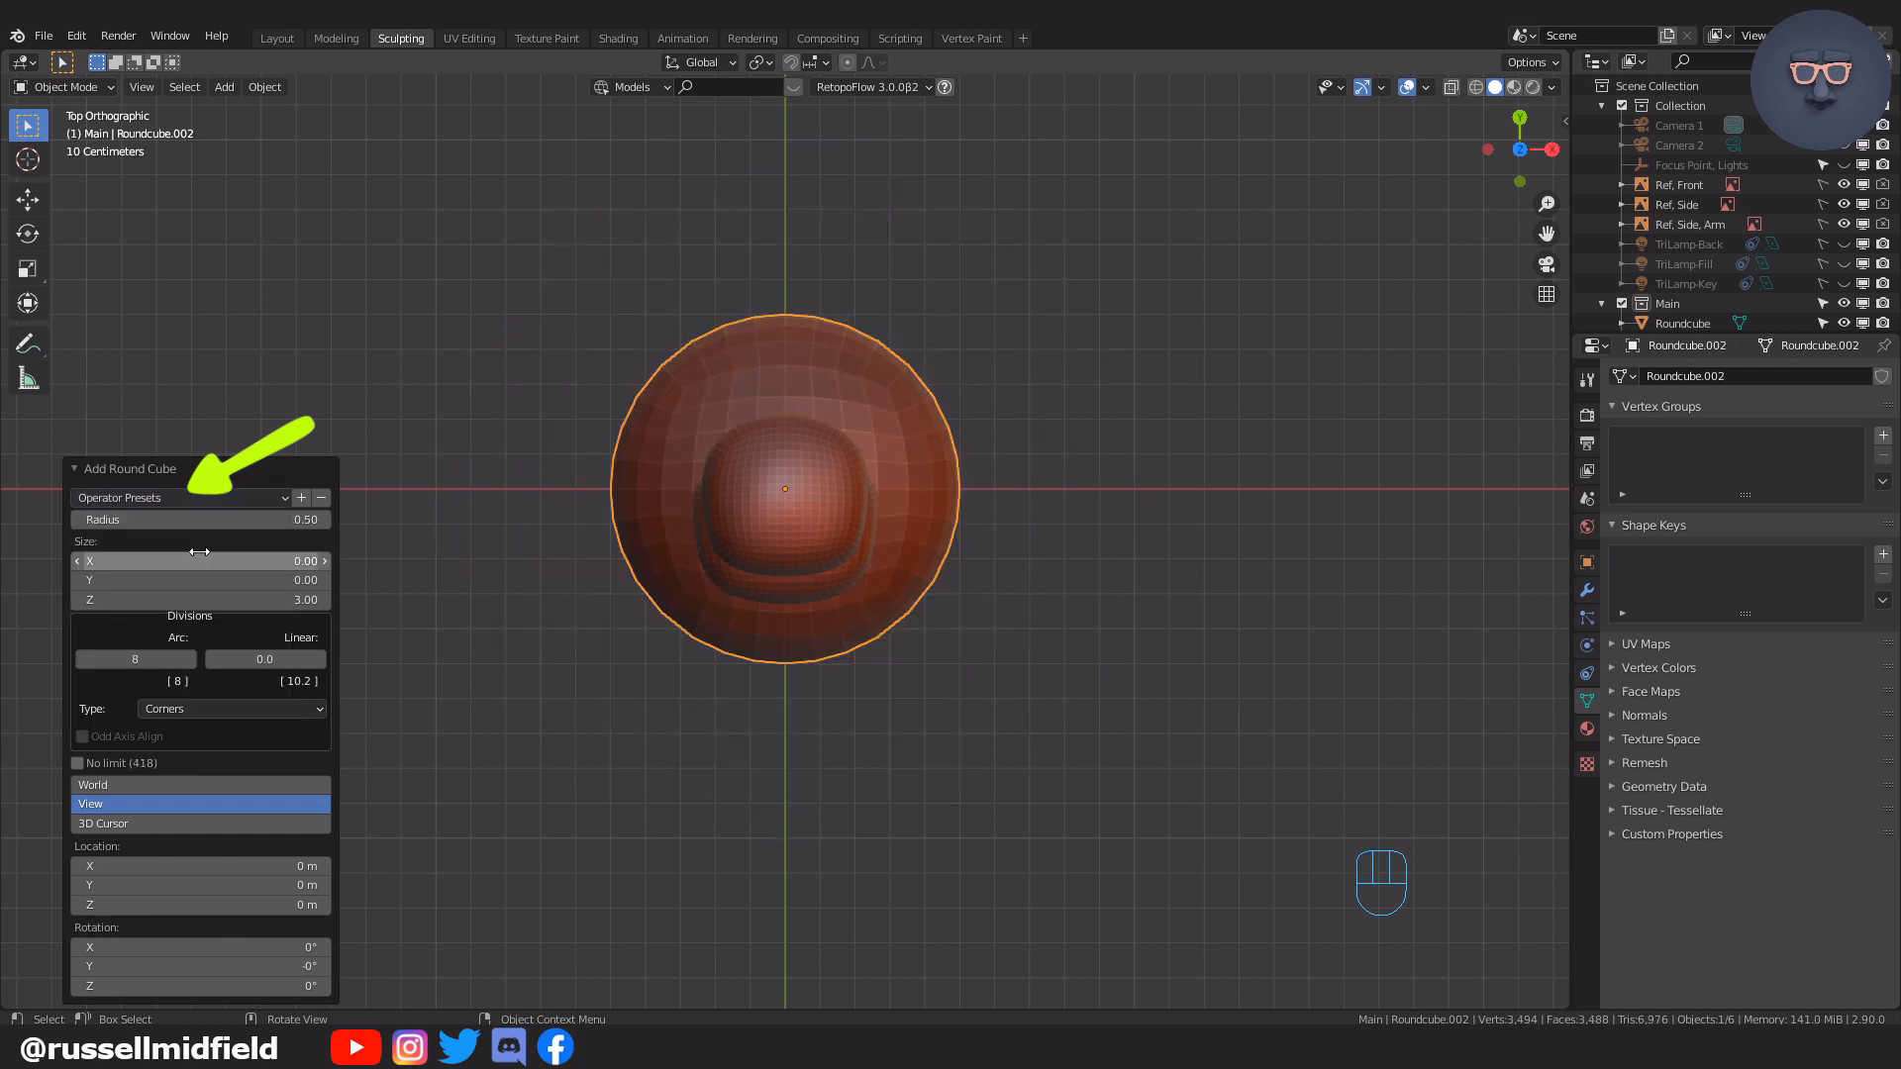
pyautogui.press('s')
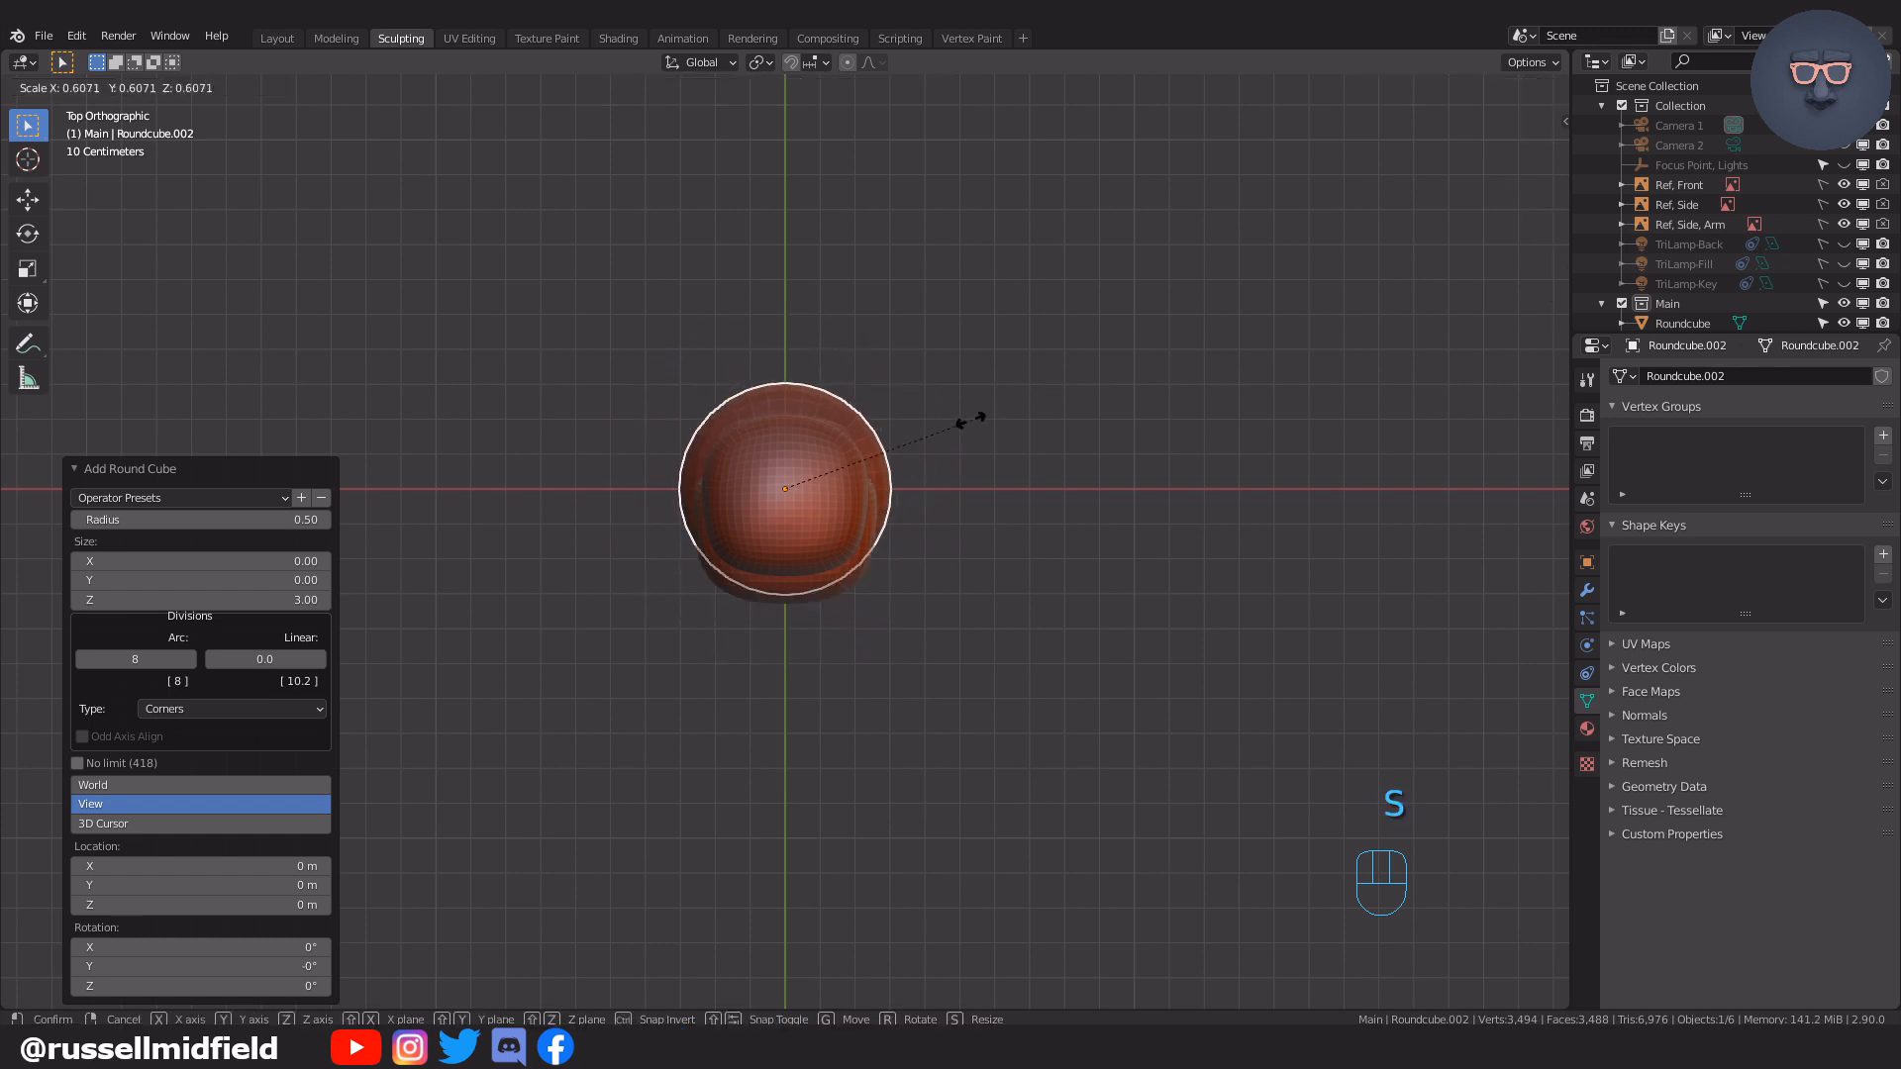
pyautogui.click(929, 451)
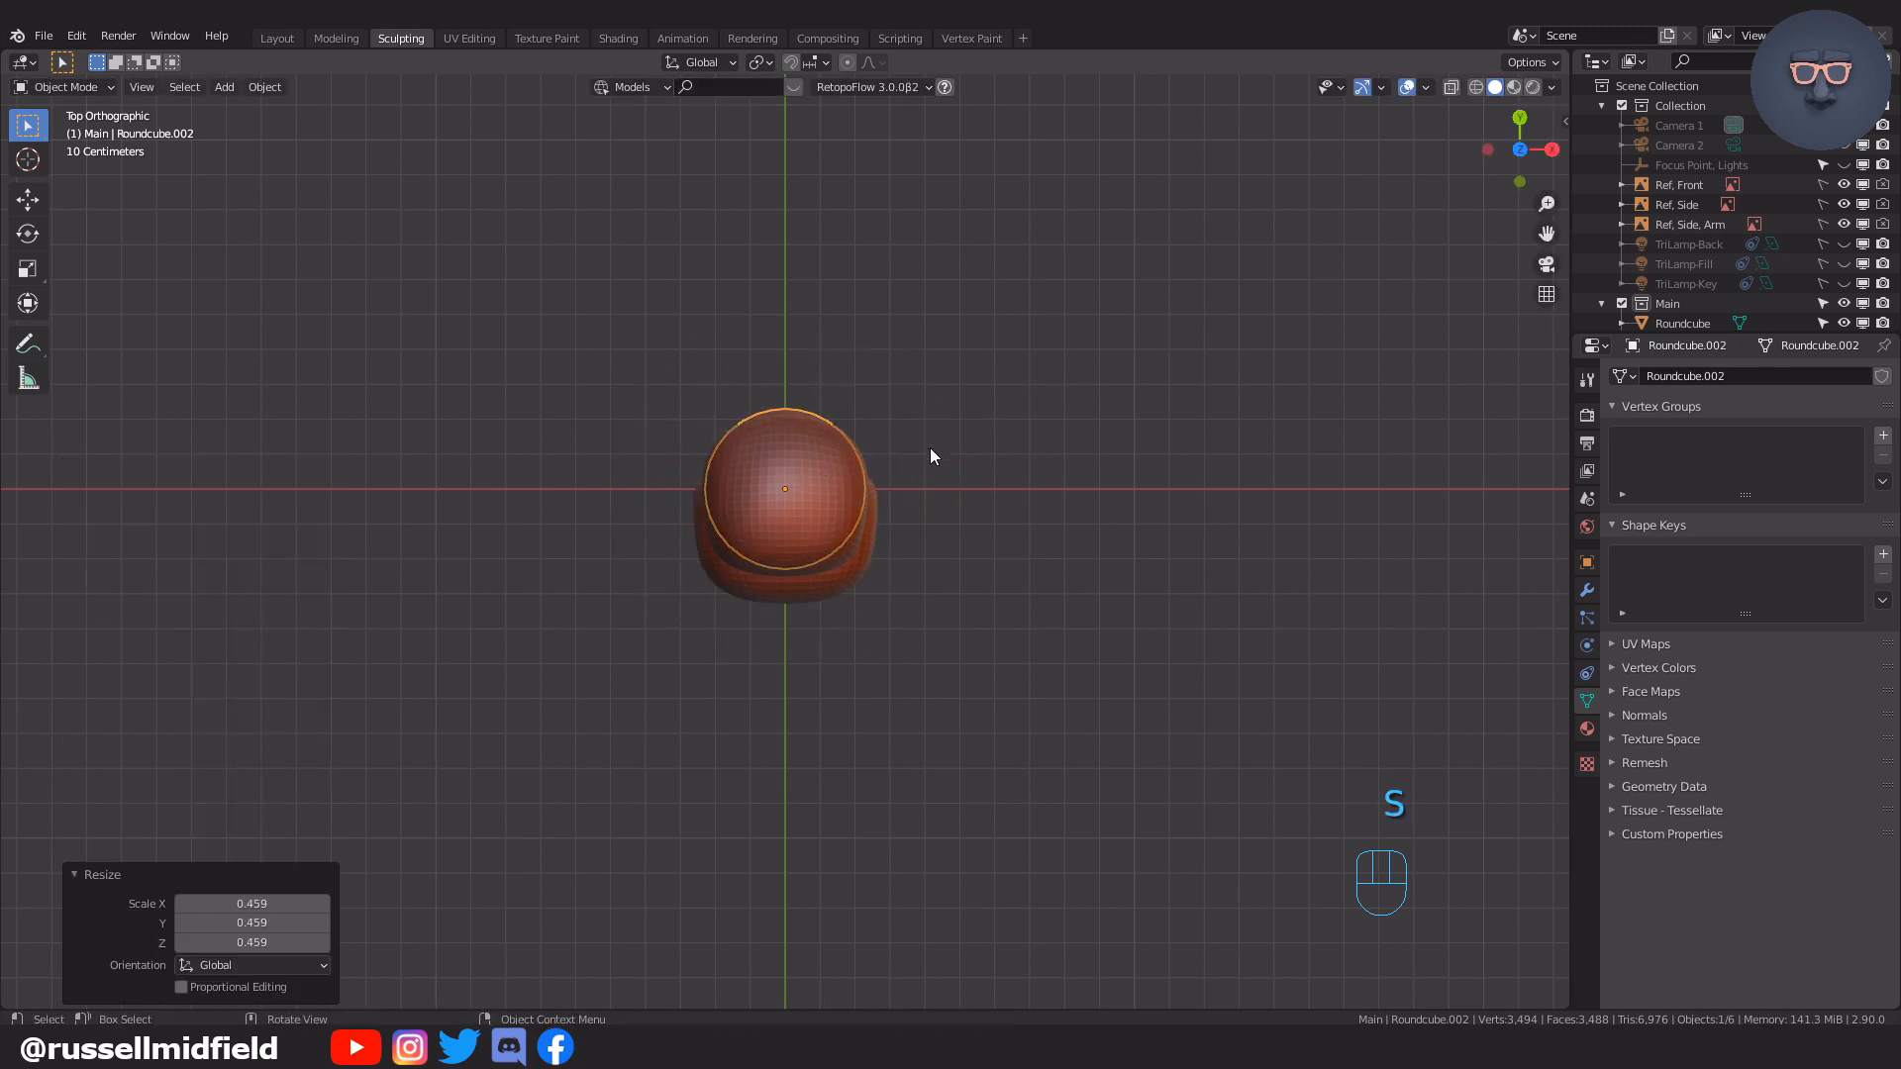
# In the front view, shorten the capsule in Edit Mode with X-ray on by moving its lower half up about 0.56 m along Z
pyautogui.press('KP_1')
pyautogui.scroll(-4, 920, 479)
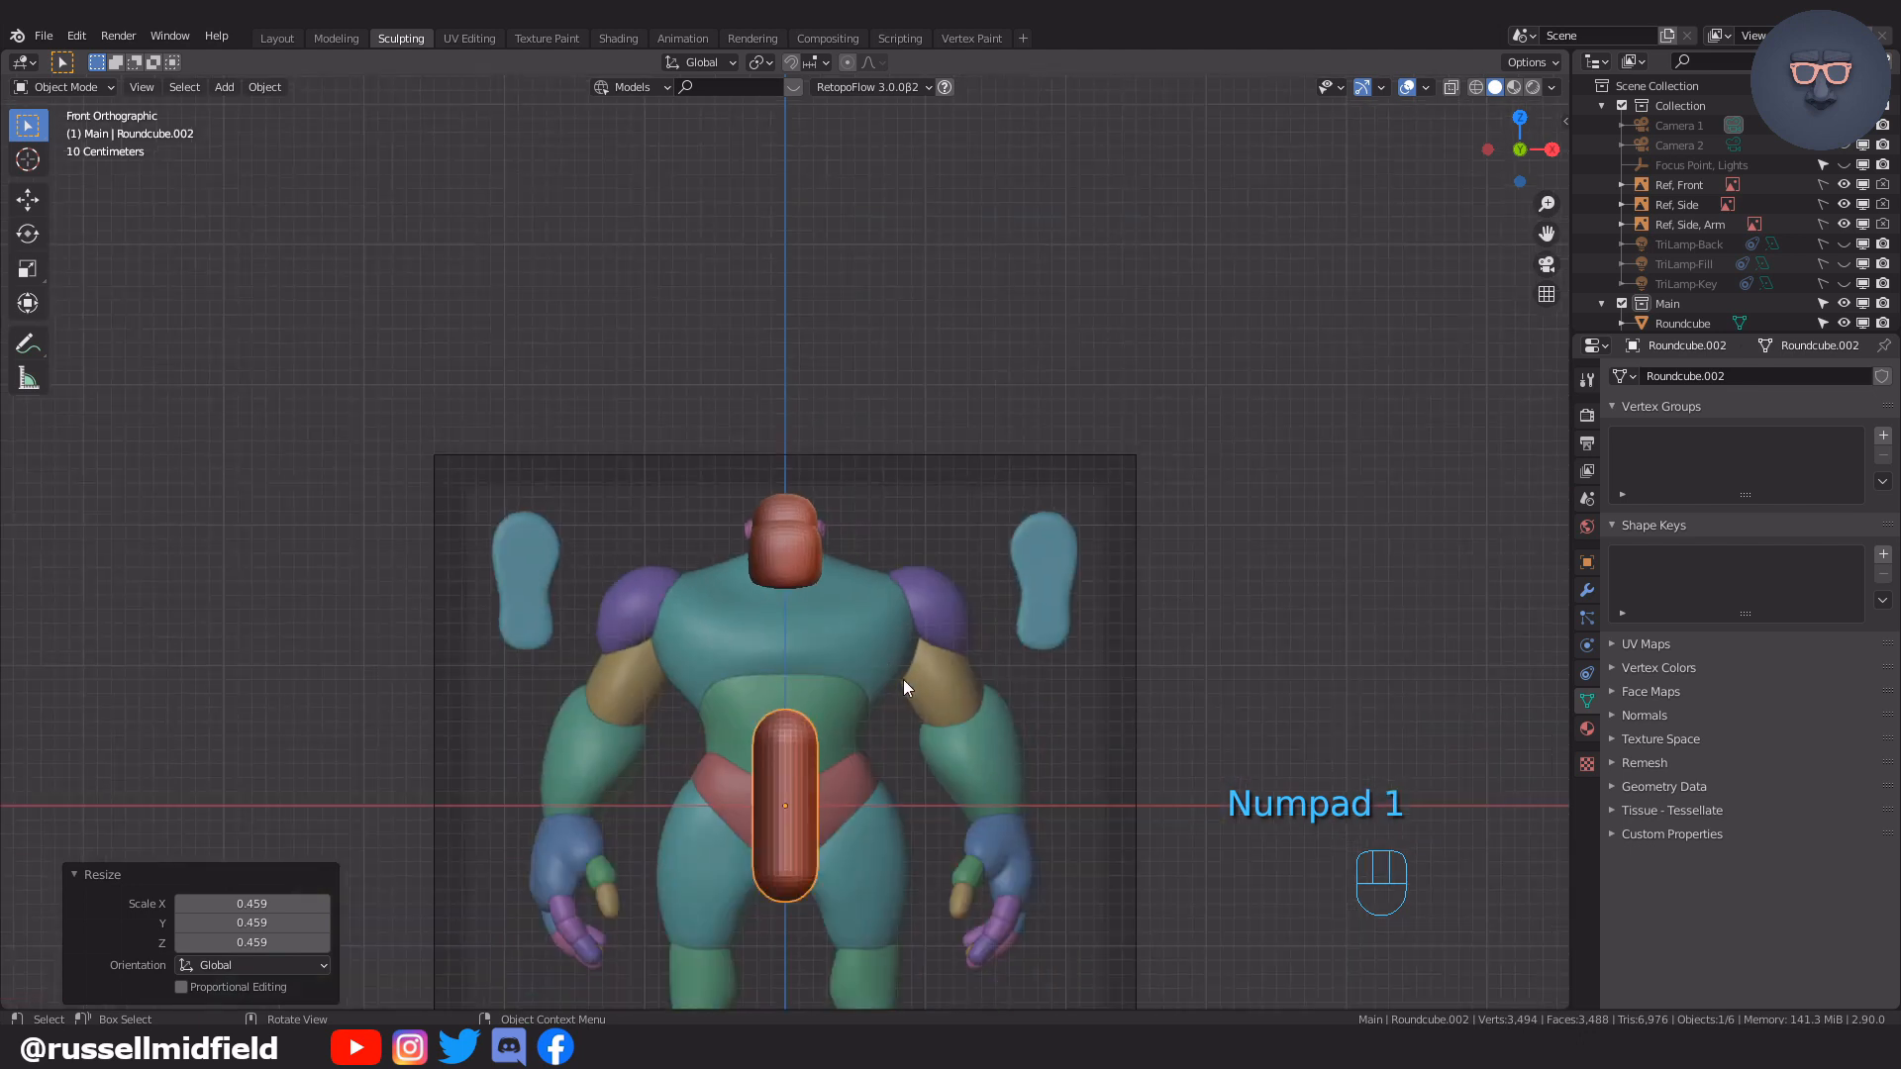
pyautogui.keyDown('shift'); pyautogui.moveTo(907, 679); pyautogui.dragTo(839, 515, button='middle'); pyautogui.keyUp('shift')
pyautogui.scroll(2, 839, 516)
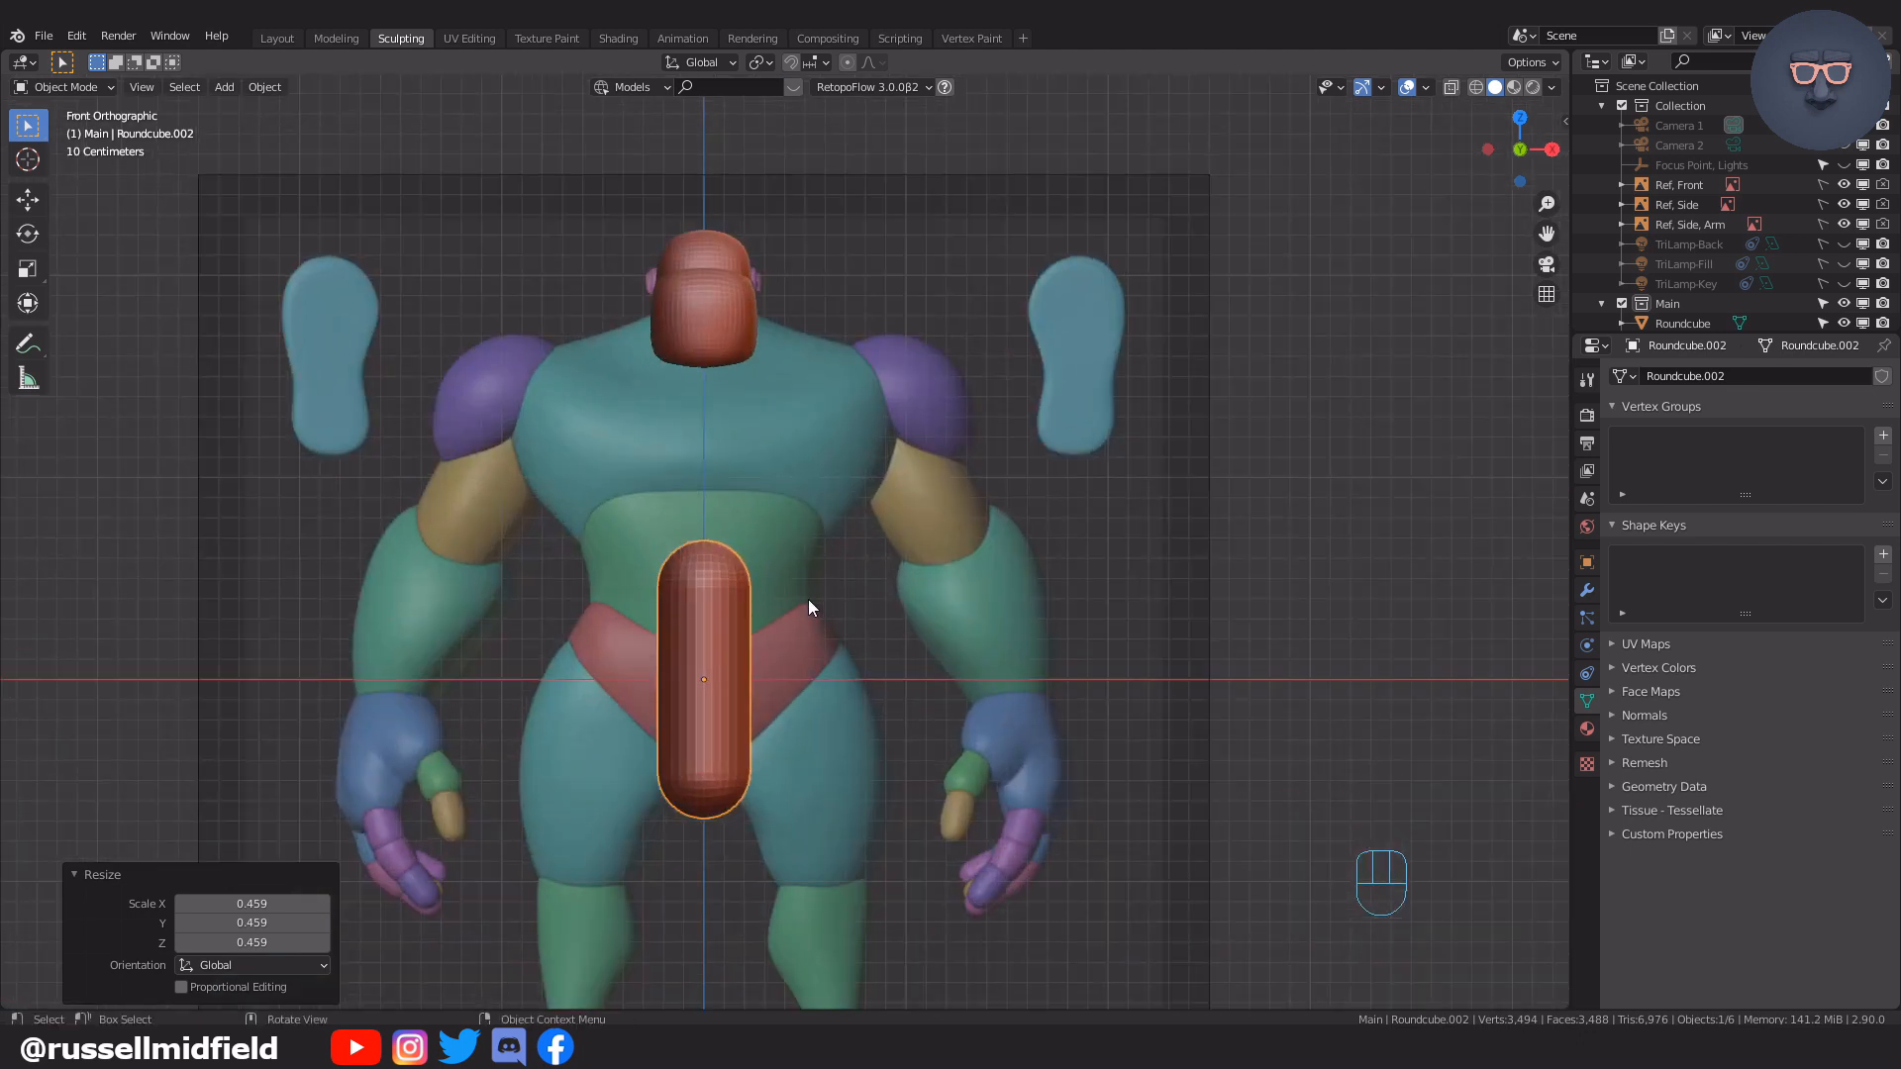
pyautogui.hotkey('ctrl', 'Tab')
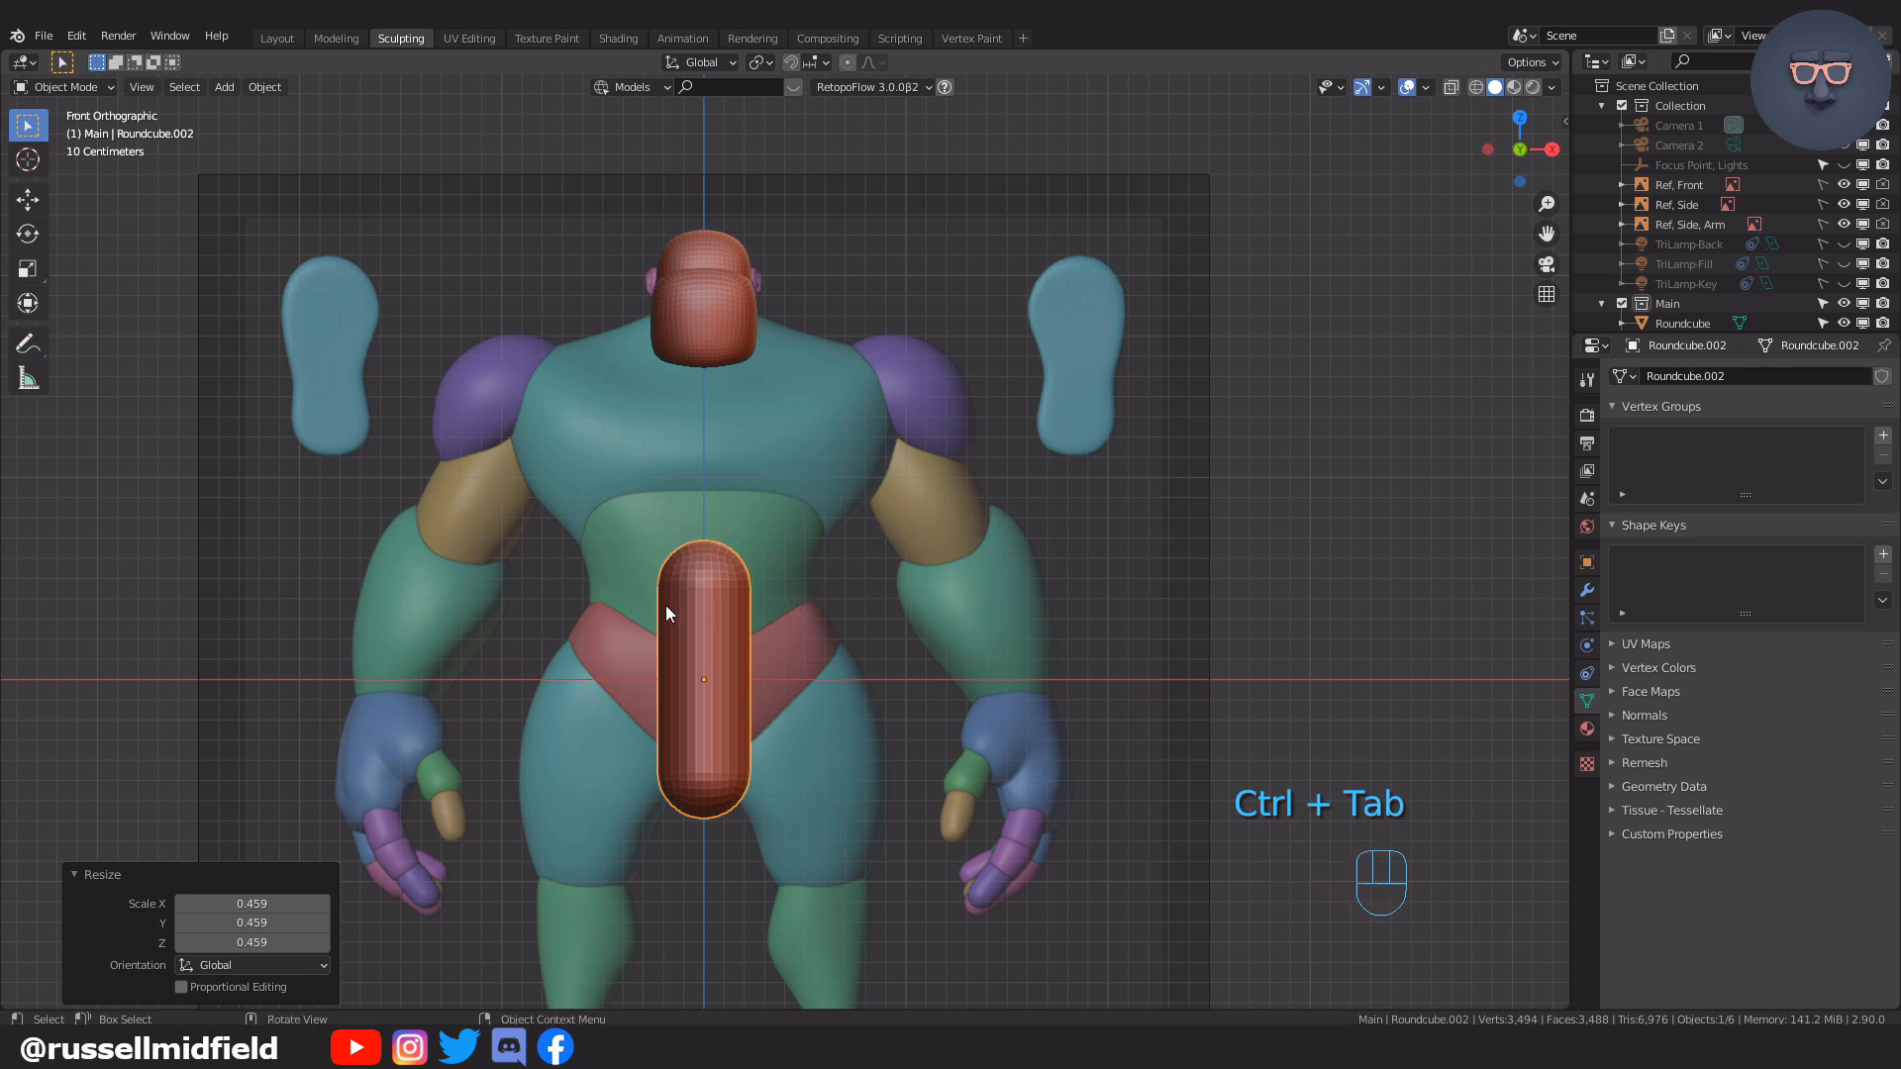
pyautogui.press('Tab')
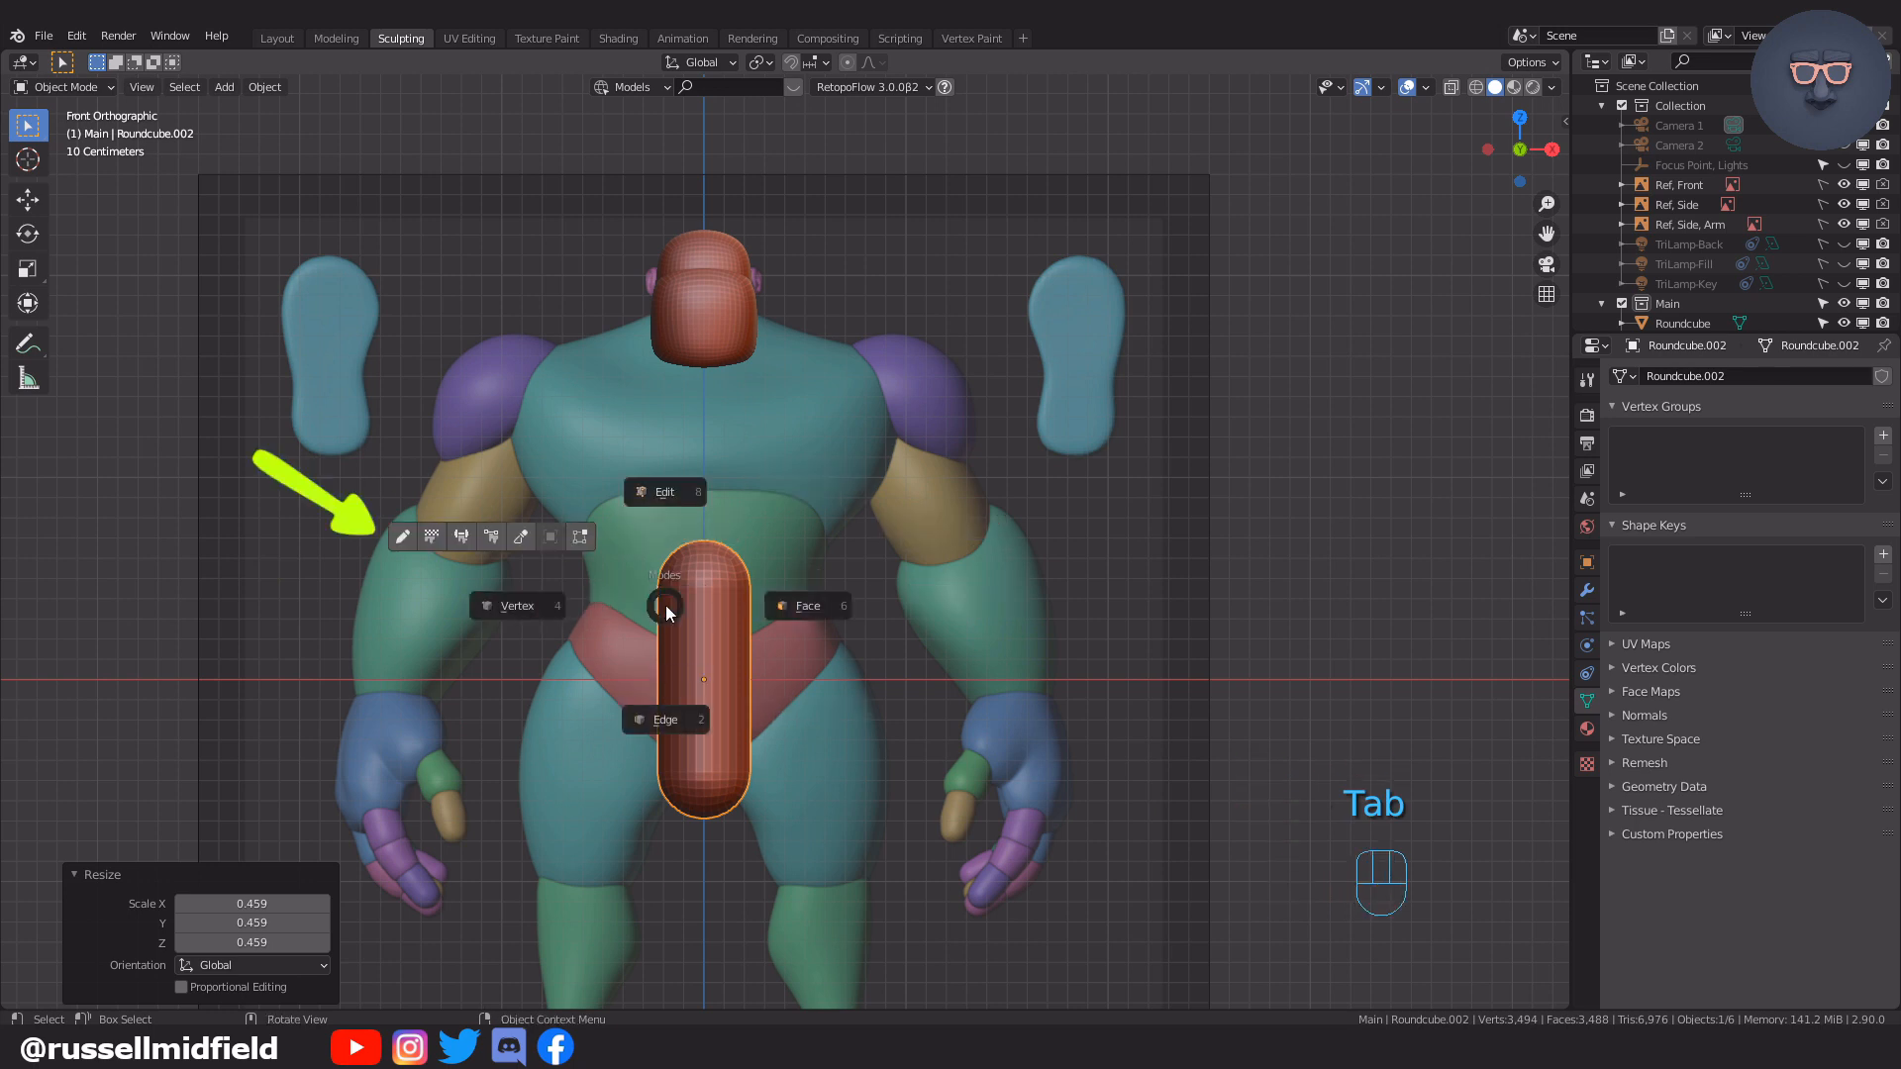
pyautogui.click(528, 593)
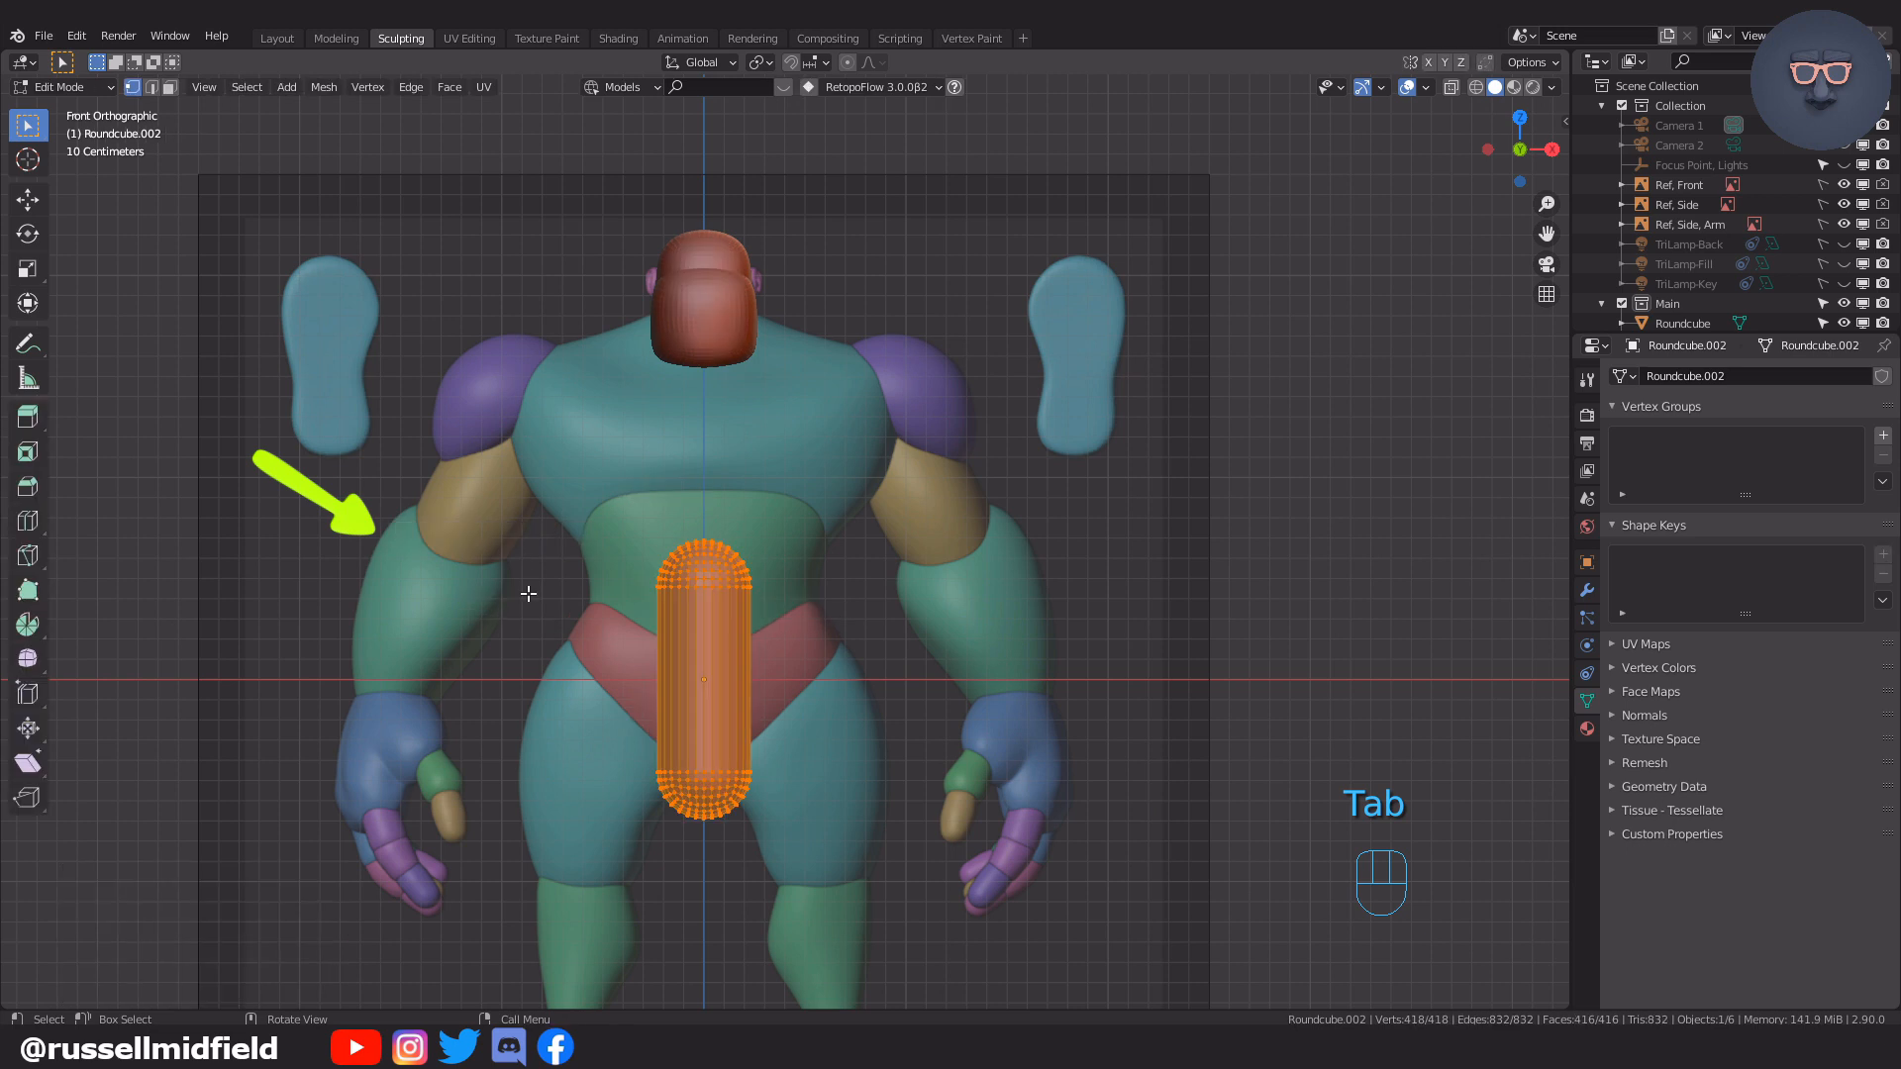
pyautogui.hotkey('alt', 'z')
pyautogui.moveTo(615, 728); pyautogui.dragTo(808, 853)
pyautogui.press('g')
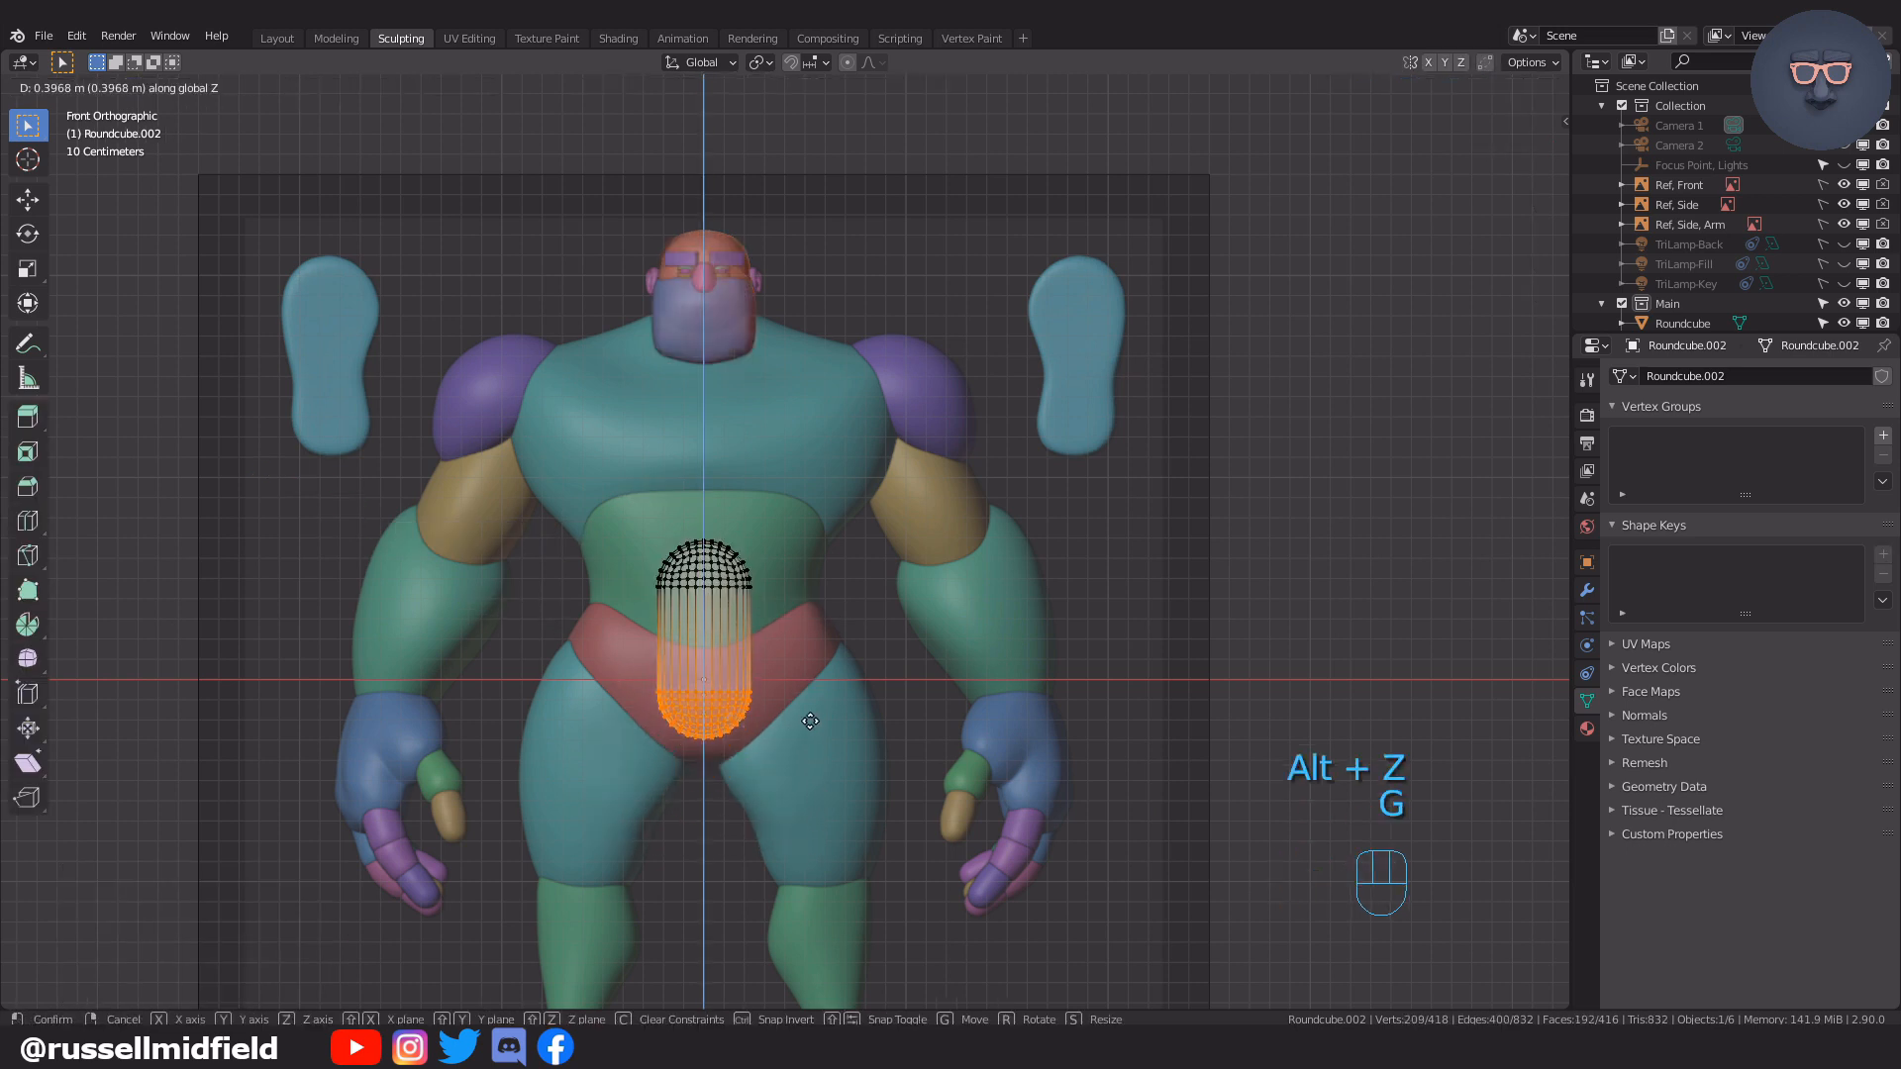
pyautogui.click(813, 687)
# Scale the capsule's lower end by 1.396 to flare it, and move the whole object up about 1.24 m along Z in Object Mode
pyautogui.scroll(2, 806, 594)
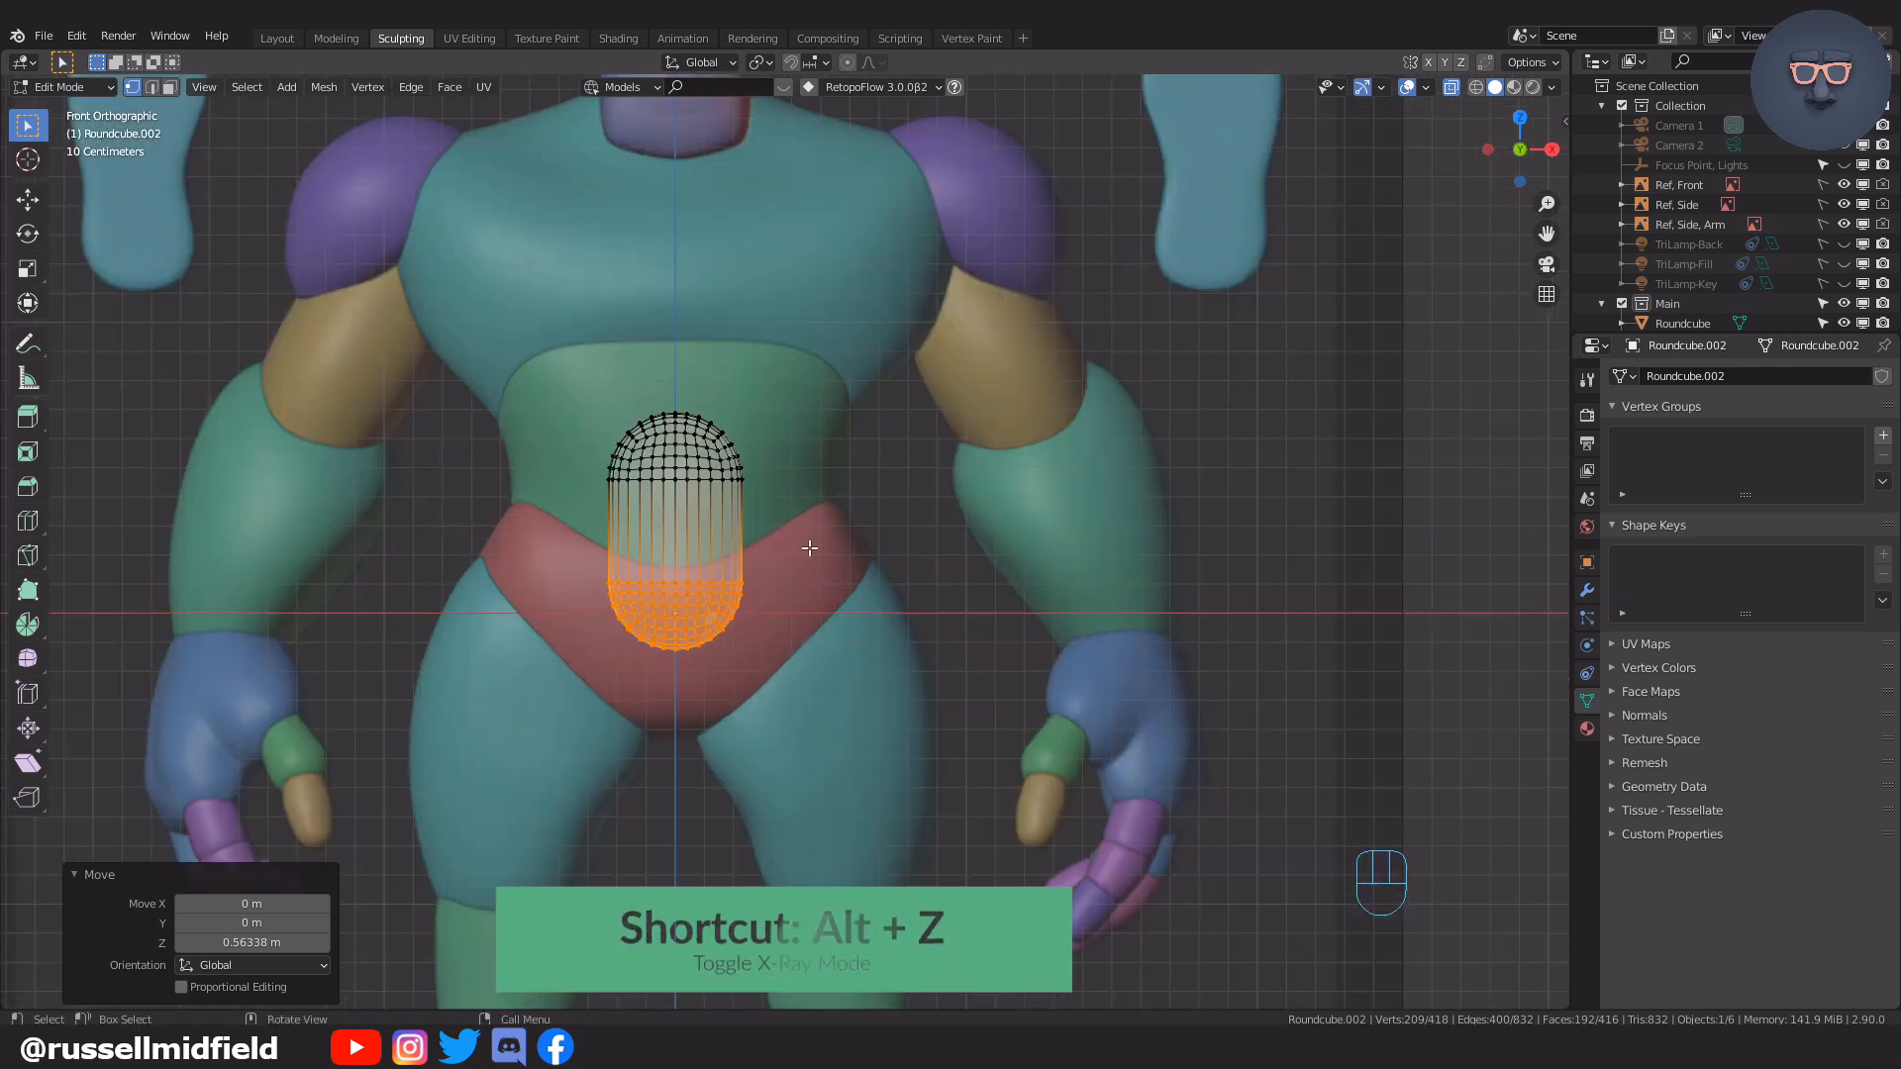
pyautogui.press('s')
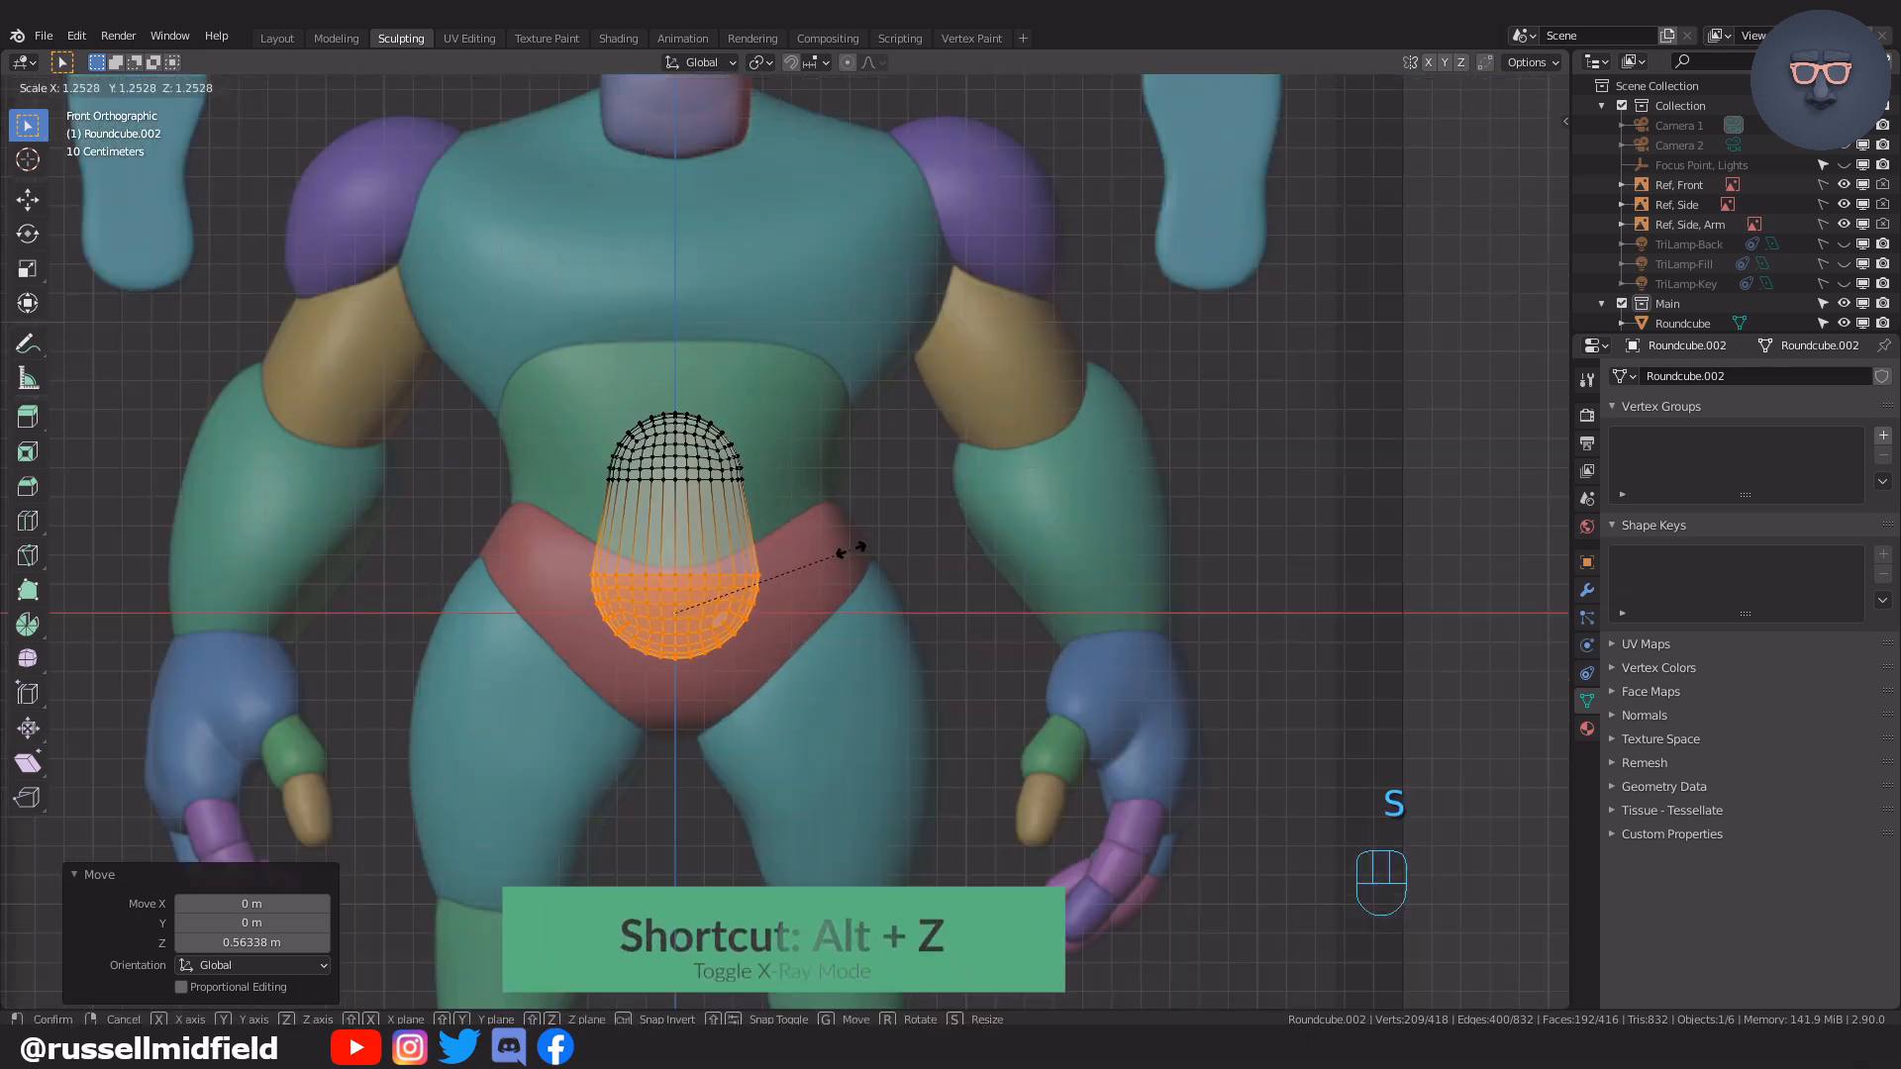
pyautogui.click(873, 551)
pyautogui.press('Tab')
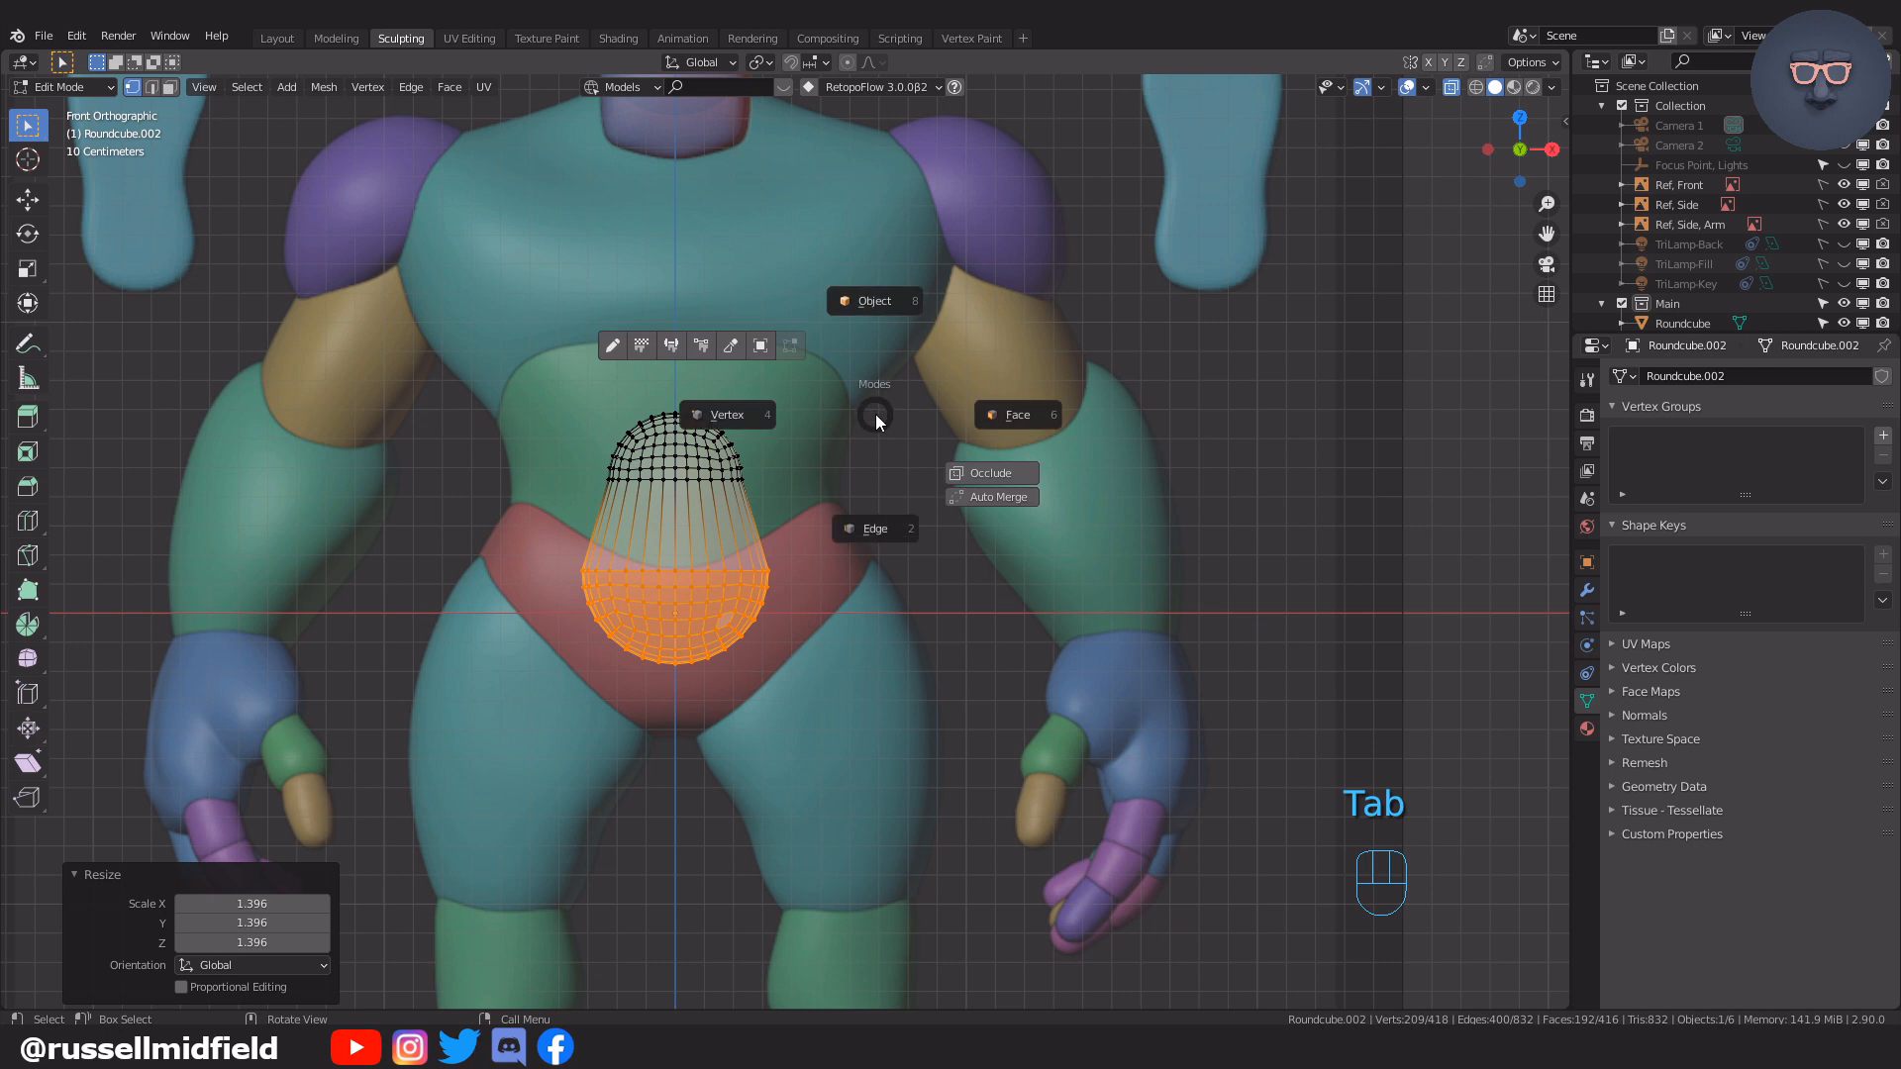
pyautogui.press('g')
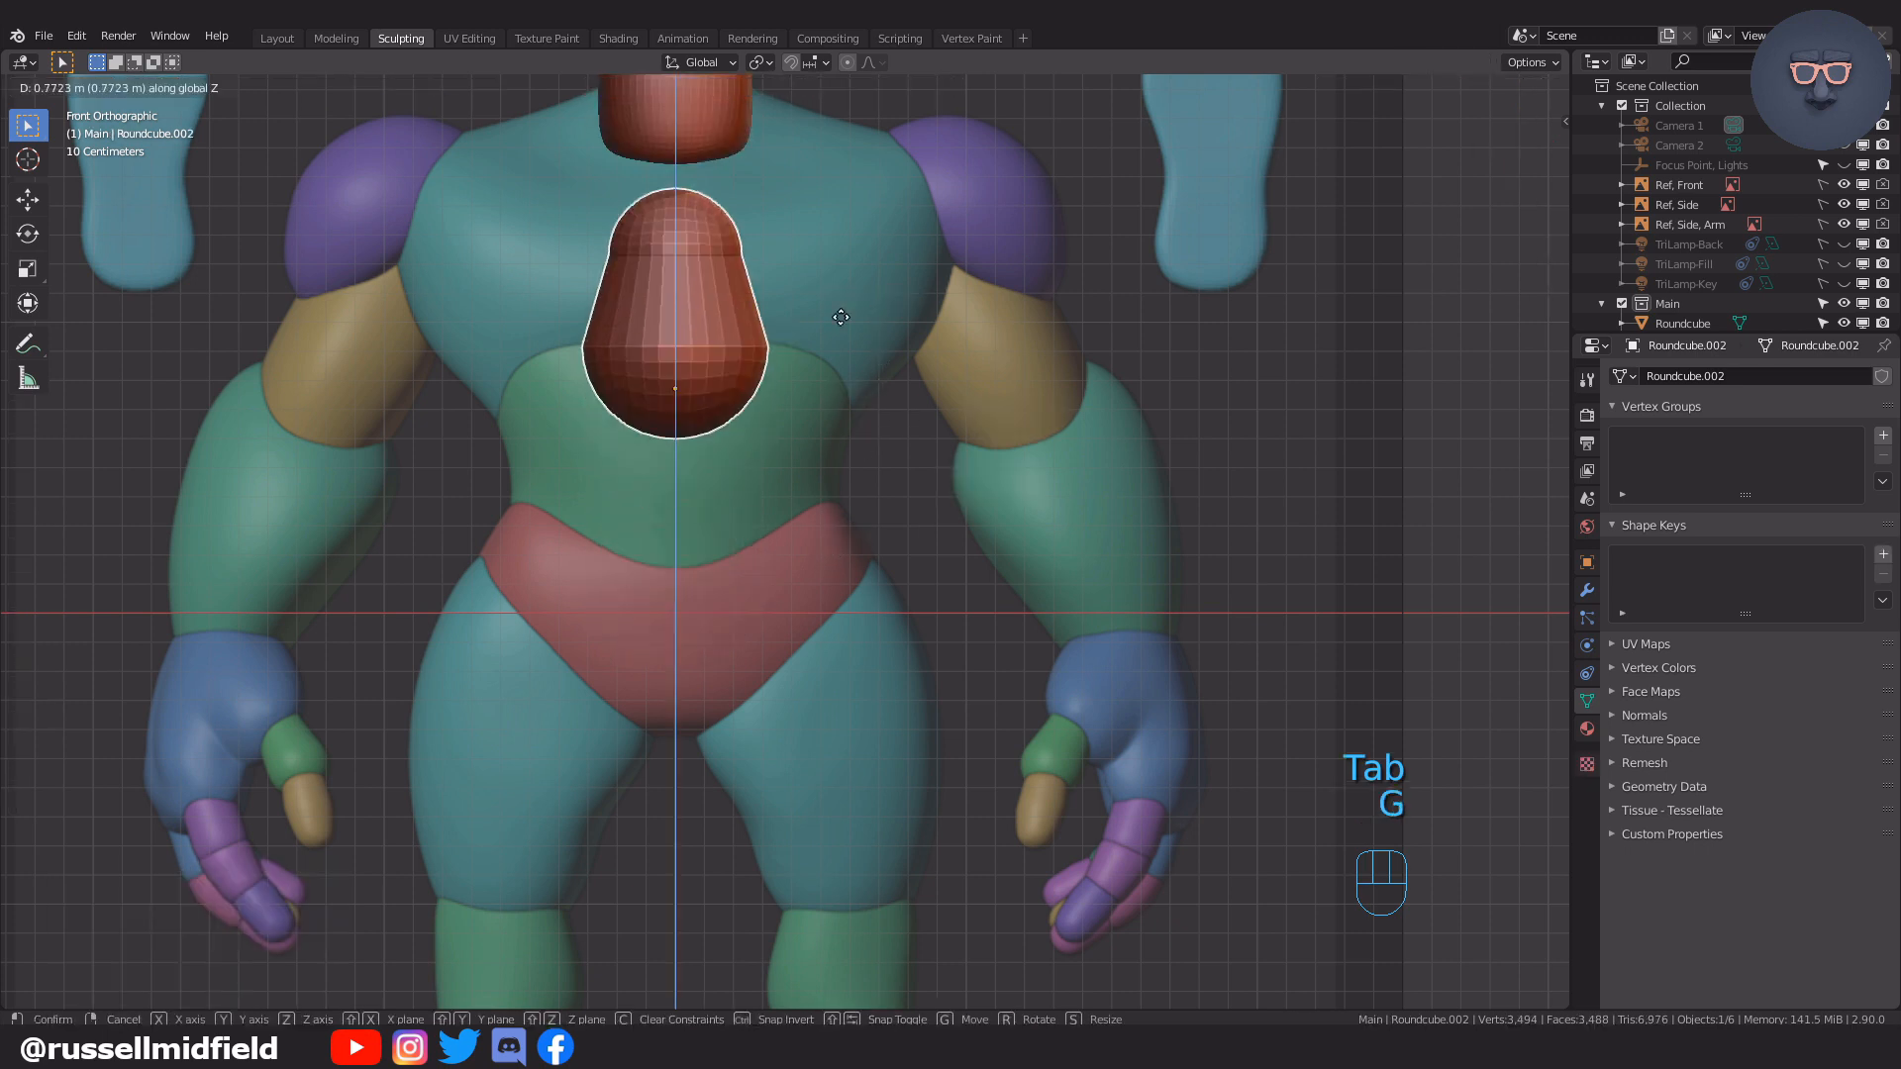
pyautogui.click(853, 196)
# In the right side view, rotate and move the neck capsule so it slants from under the skull back toward the shoulders
pyautogui.press('KP_3')
pyautogui.keyDown('shift'); pyautogui.moveTo(953, 307); pyautogui.dragTo(918, 758, button='middle'); pyautogui.keyUp('shift')
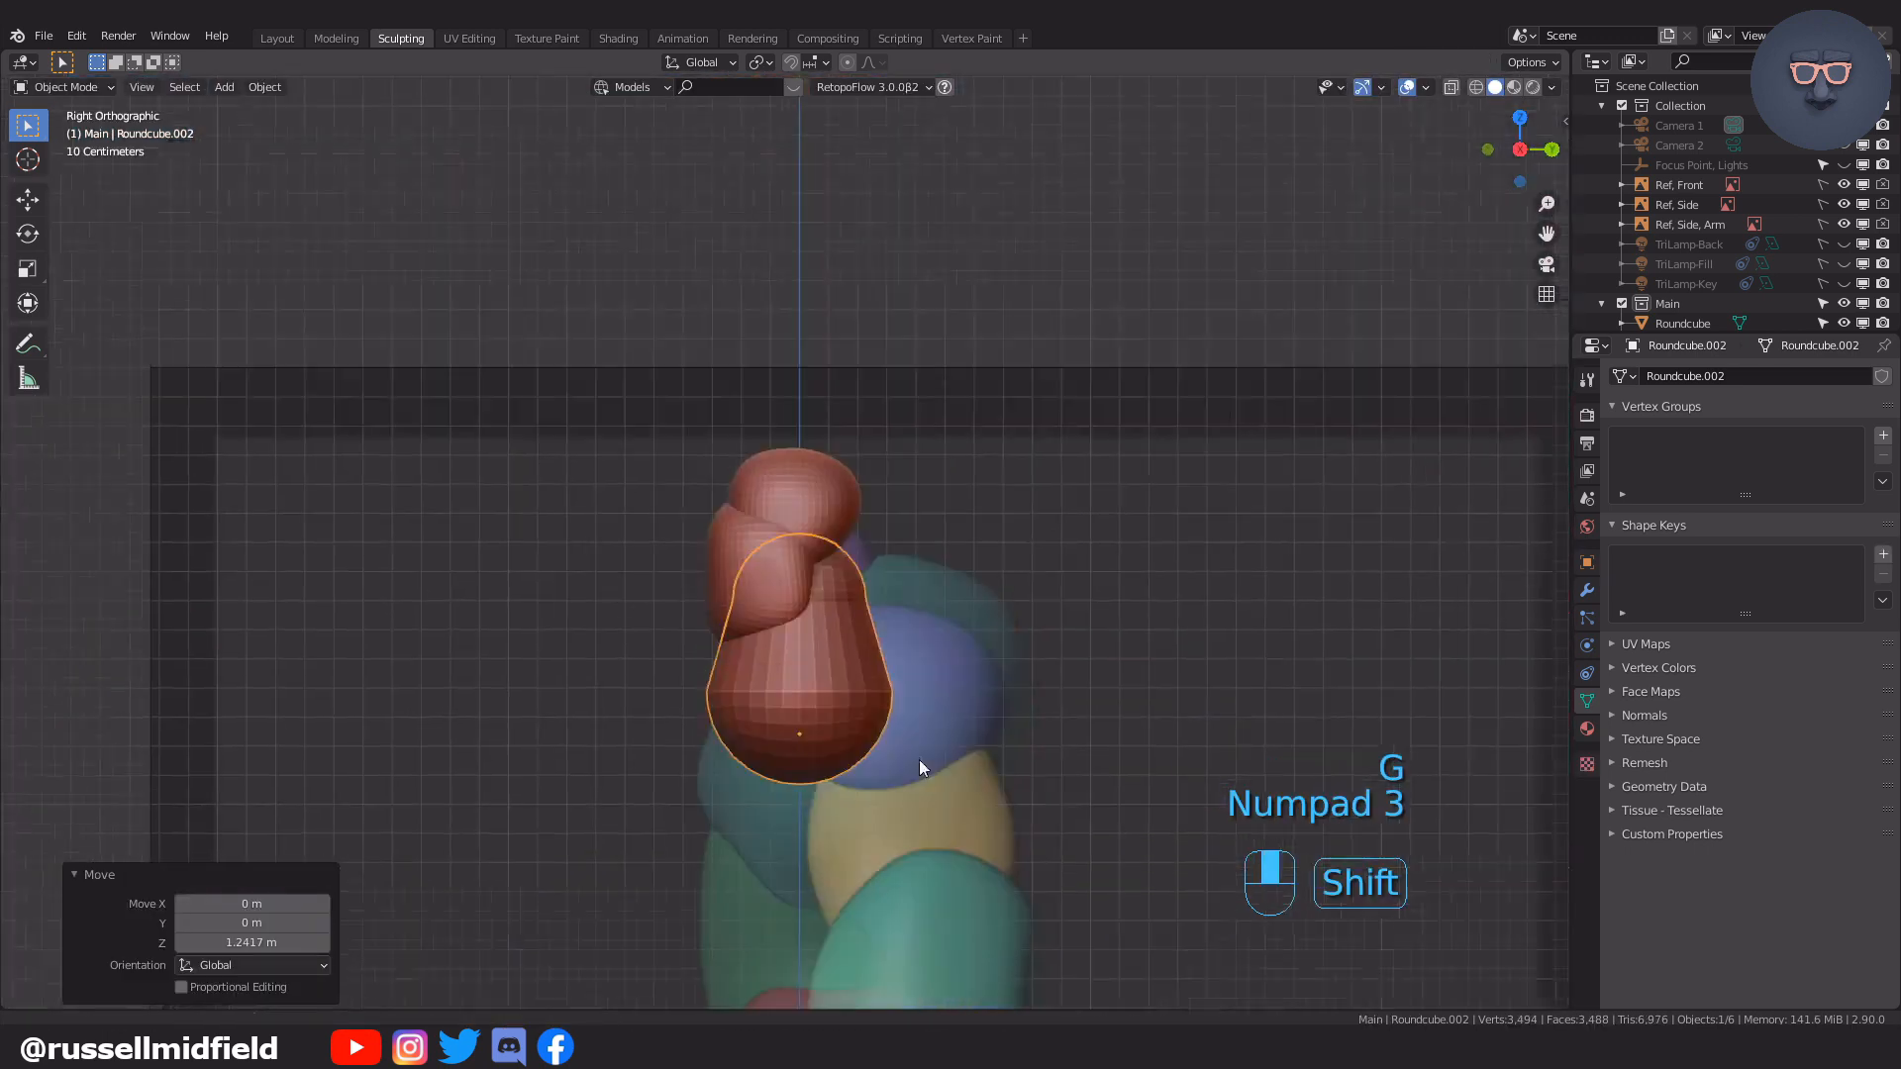
pyautogui.scroll(3, 903, 700)
pyautogui.press('r')
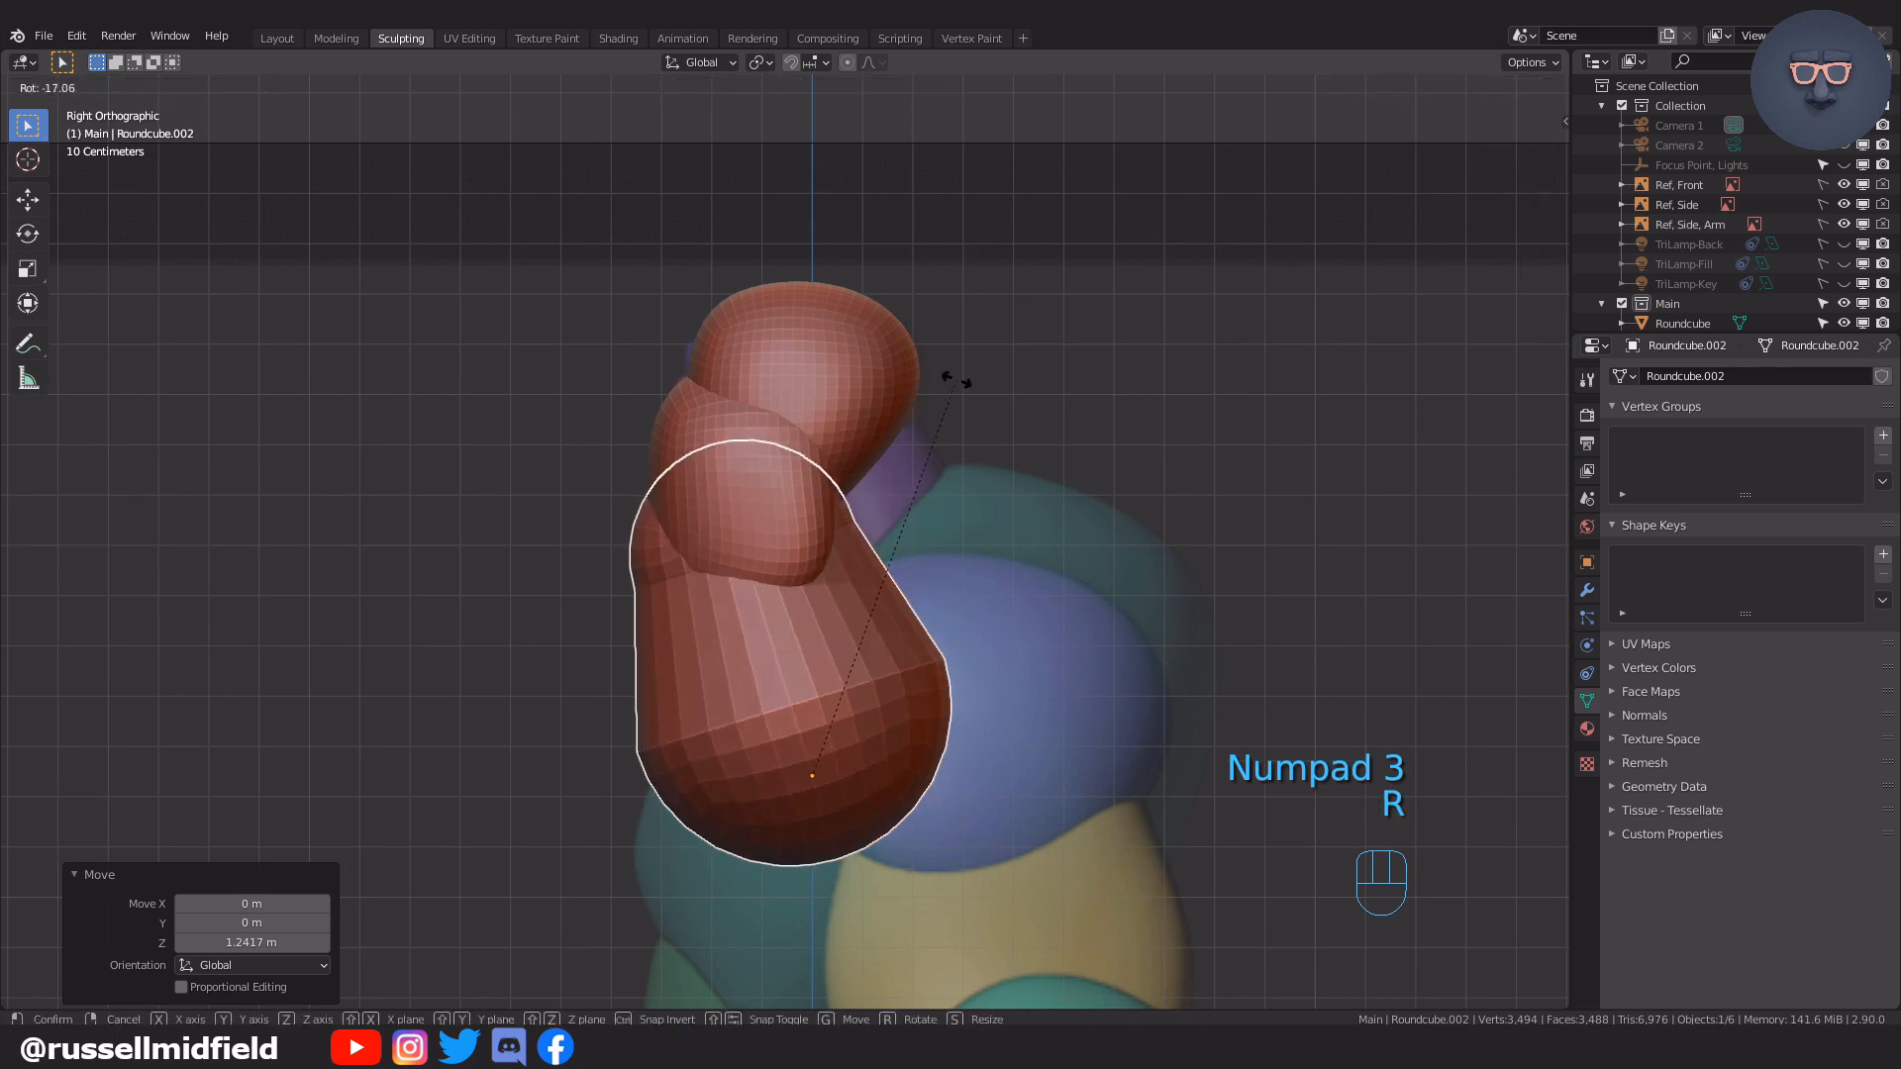
pyautogui.click(955, 382)
pyautogui.press('g')
pyautogui.click(1072, 322)
pyautogui.press('r')
pyautogui.click(992, 293)
pyautogui.press('g')
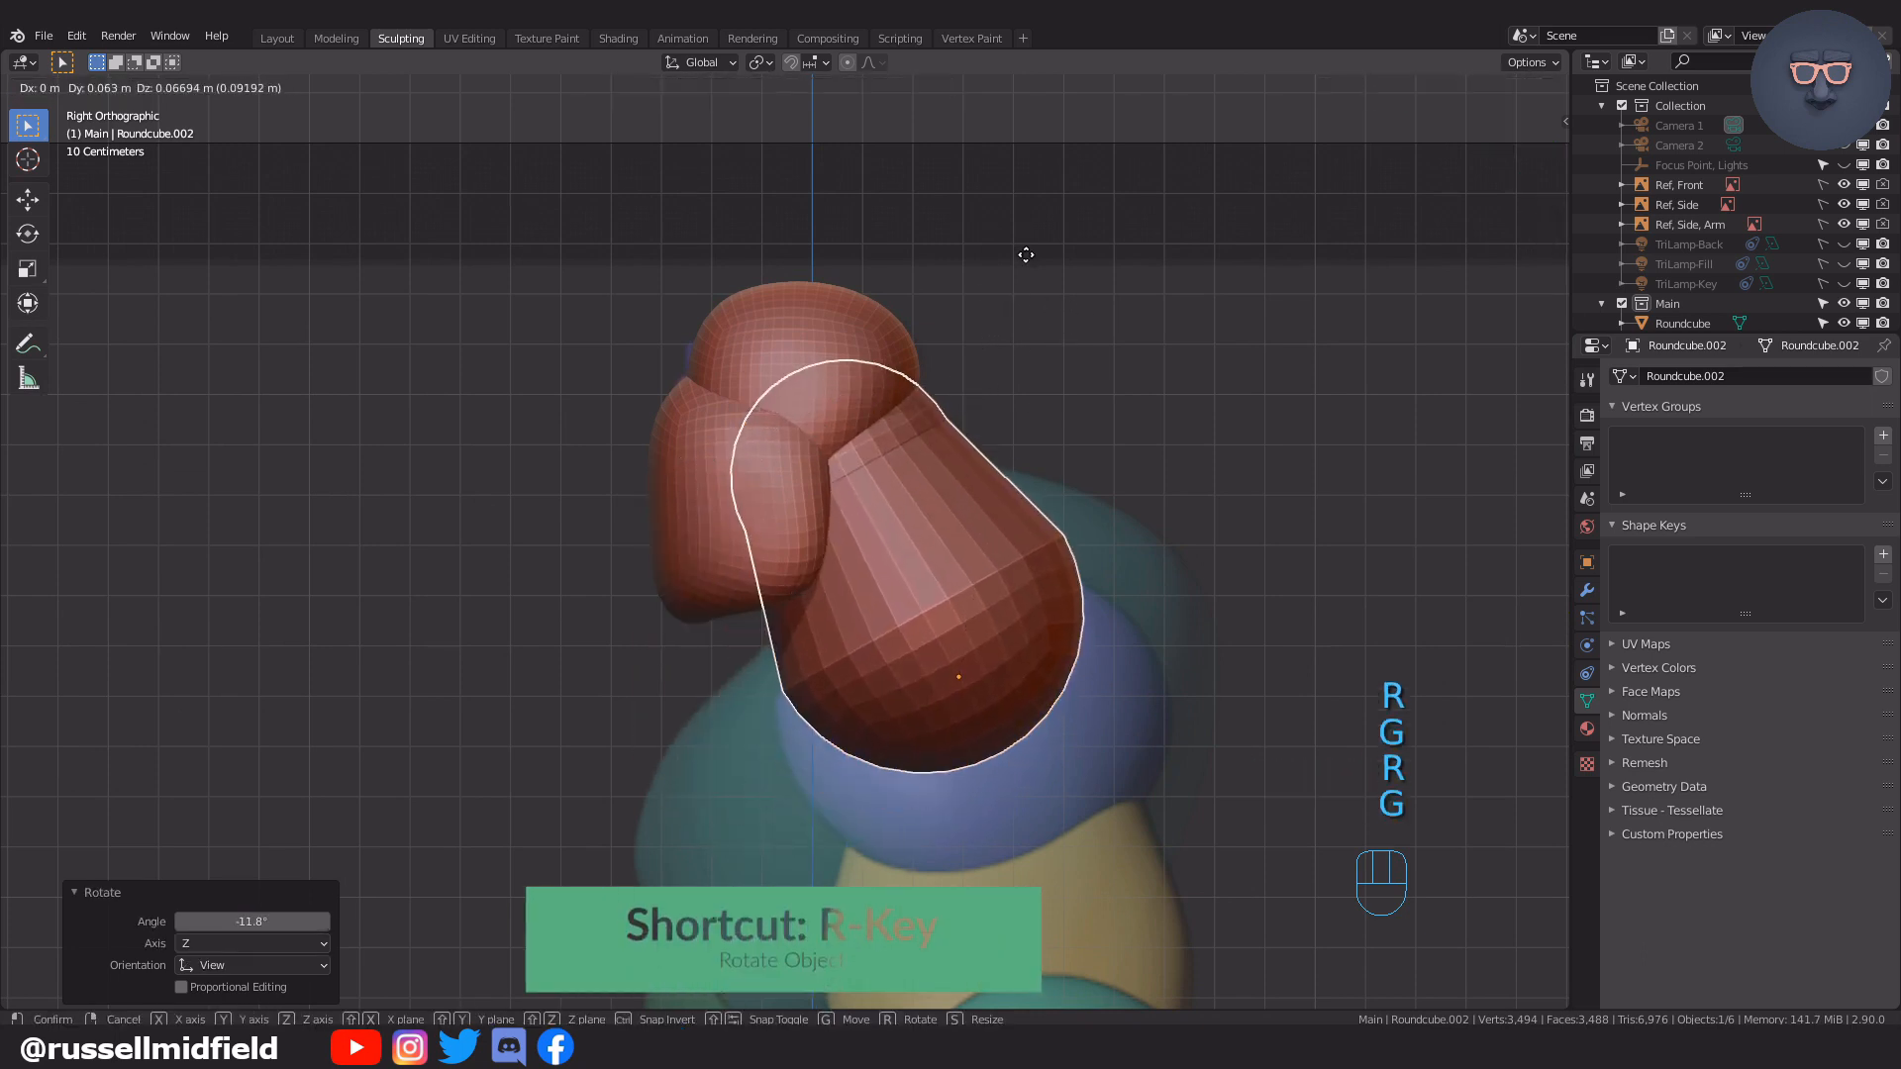
pyautogui.click(1024, 254)
# Scale the neck capsule to 0.856, move it up about 0.055 m along Z in the side view, and deselect it
pyautogui.keyDown('shift'); pyautogui.moveTo(1046, 673); pyautogui.dragTo(1192, 513, button='middle'); pyautogui.keyUp('shift')
pyautogui.press('s')
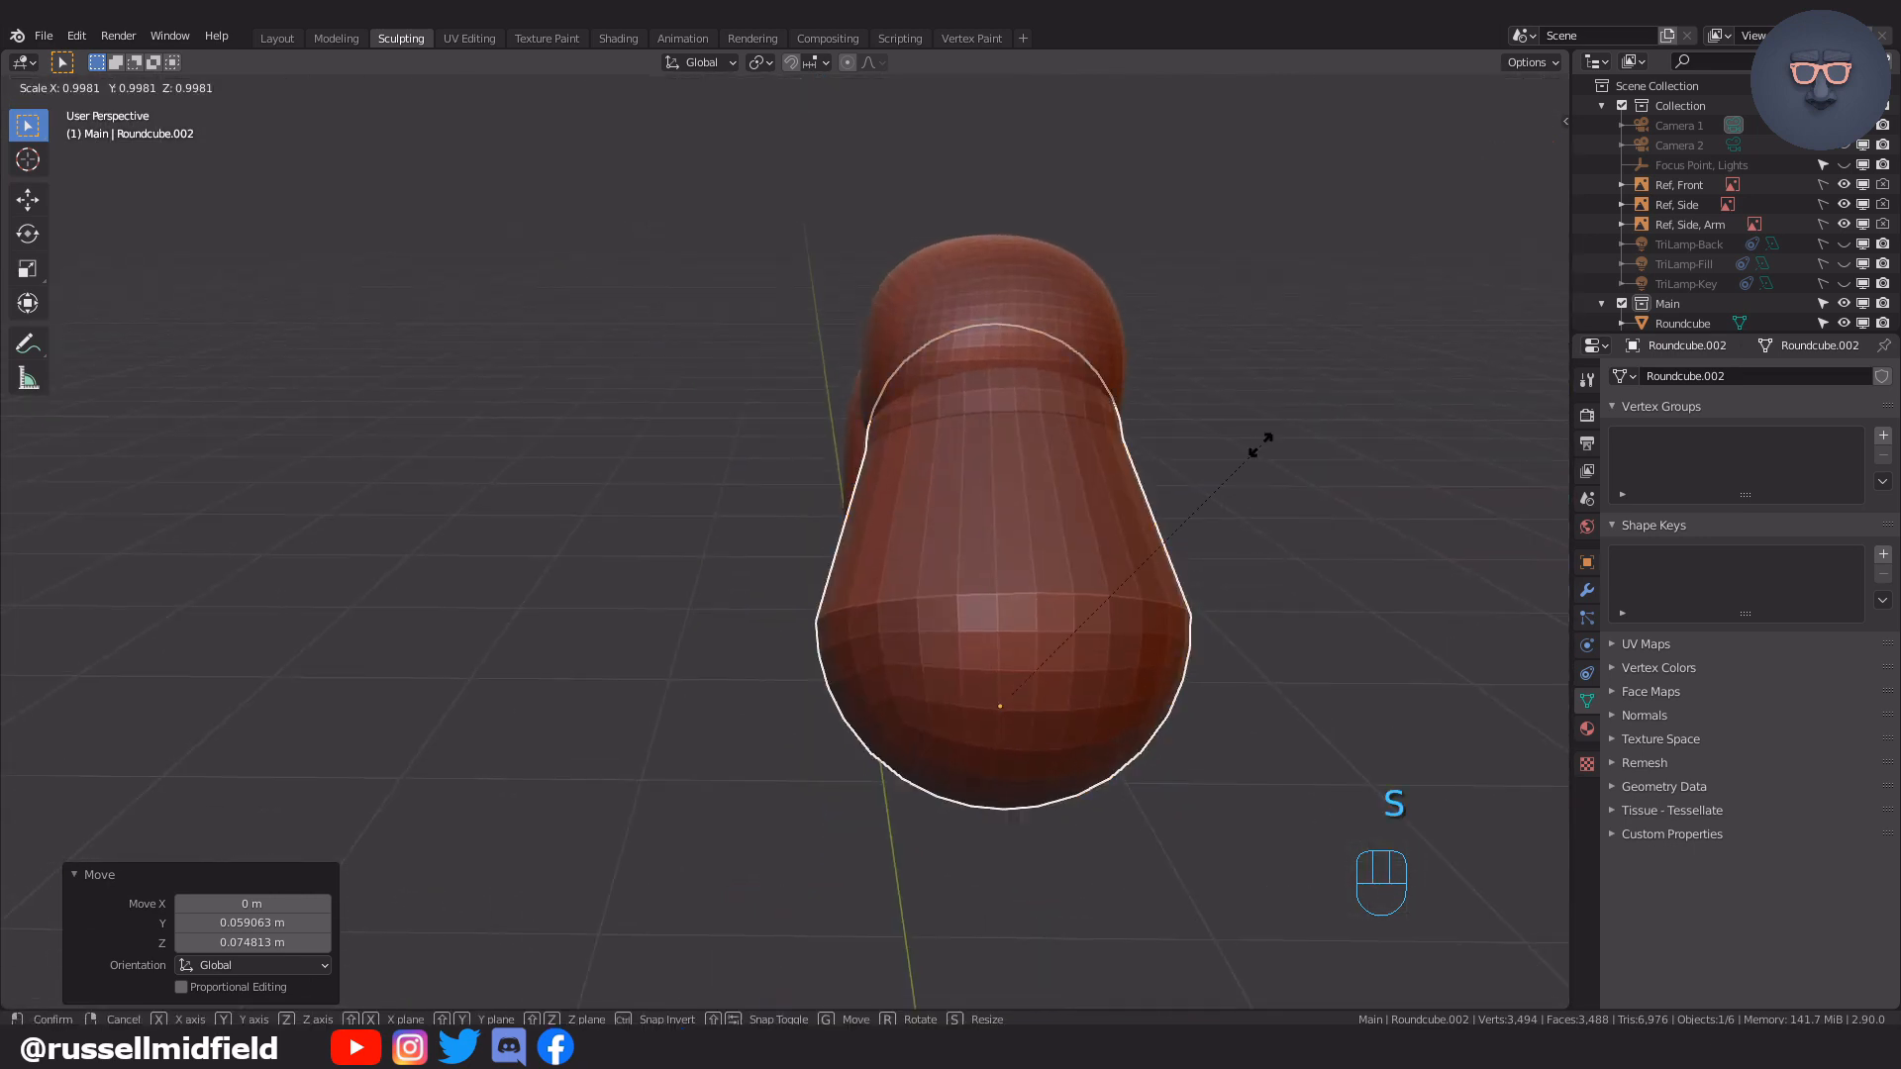
pyautogui.click(1166, 436)
pyautogui.moveTo(1052, 649); pyautogui.dragTo(1250, 626, button='middle')
pyautogui.press('KP_3')
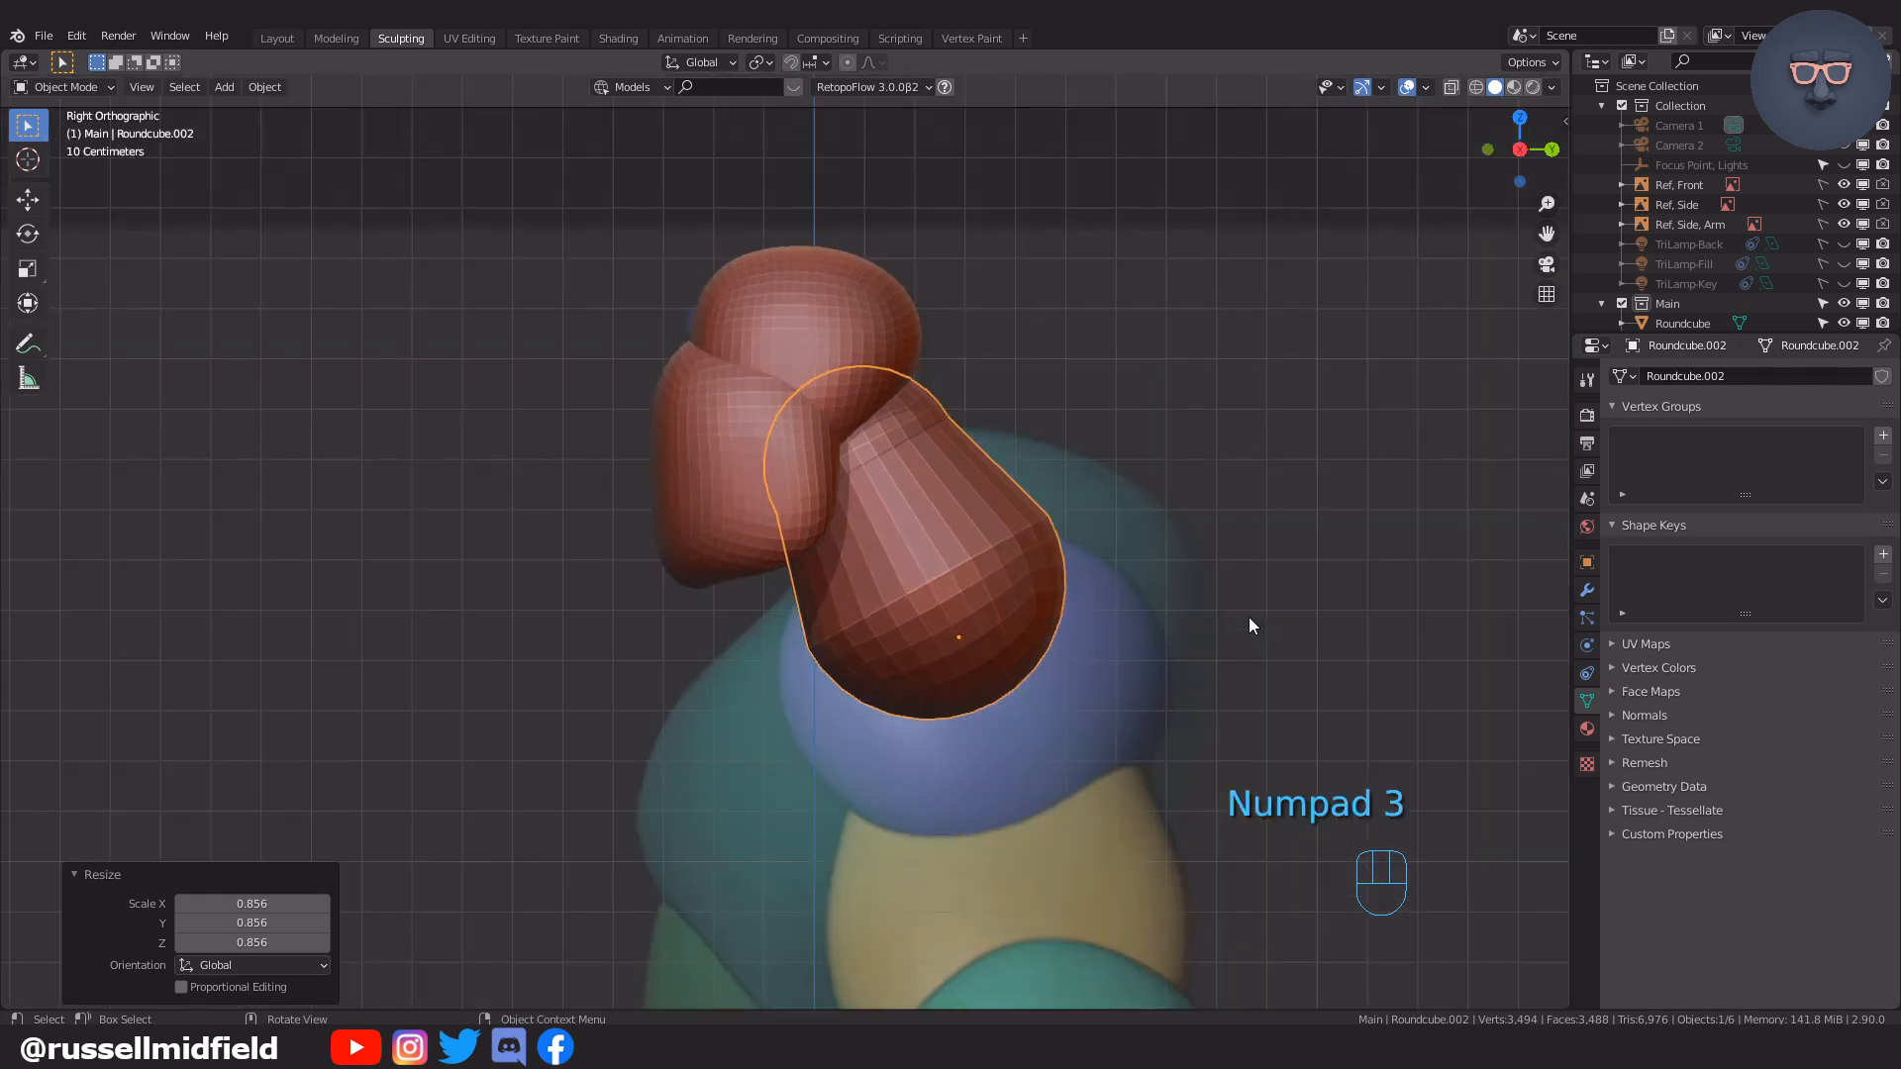
pyautogui.press('g')
pyautogui.click(1213, 586)
pyautogui.press('g')
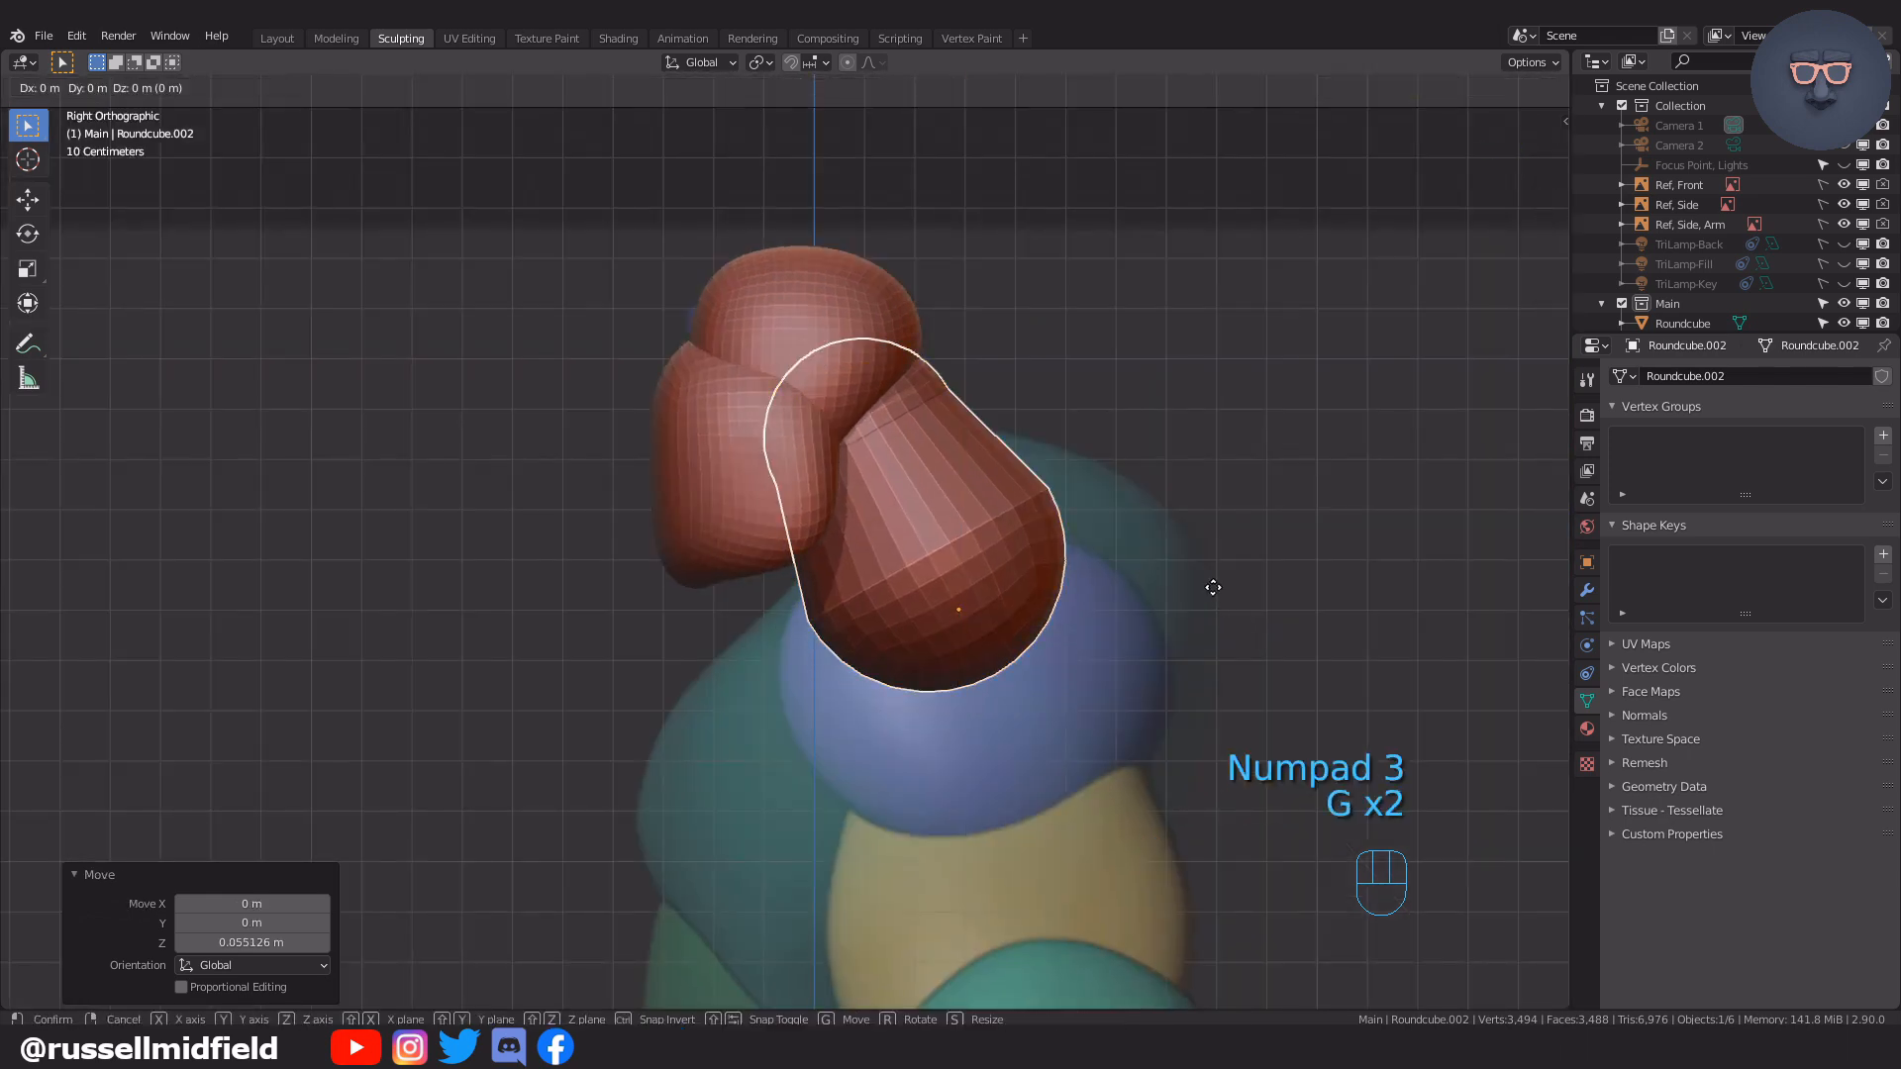
pyautogui.moveTo(1214, 586); pyautogui.dragTo(1191, 578, button='middle')
pyautogui.click(1189, 576)
pyautogui.click(1136, 383)
pyautogui.moveTo(1137, 384); pyautogui.dragTo(1212, 693, button='middle')
pyautogui.press('KP_1')
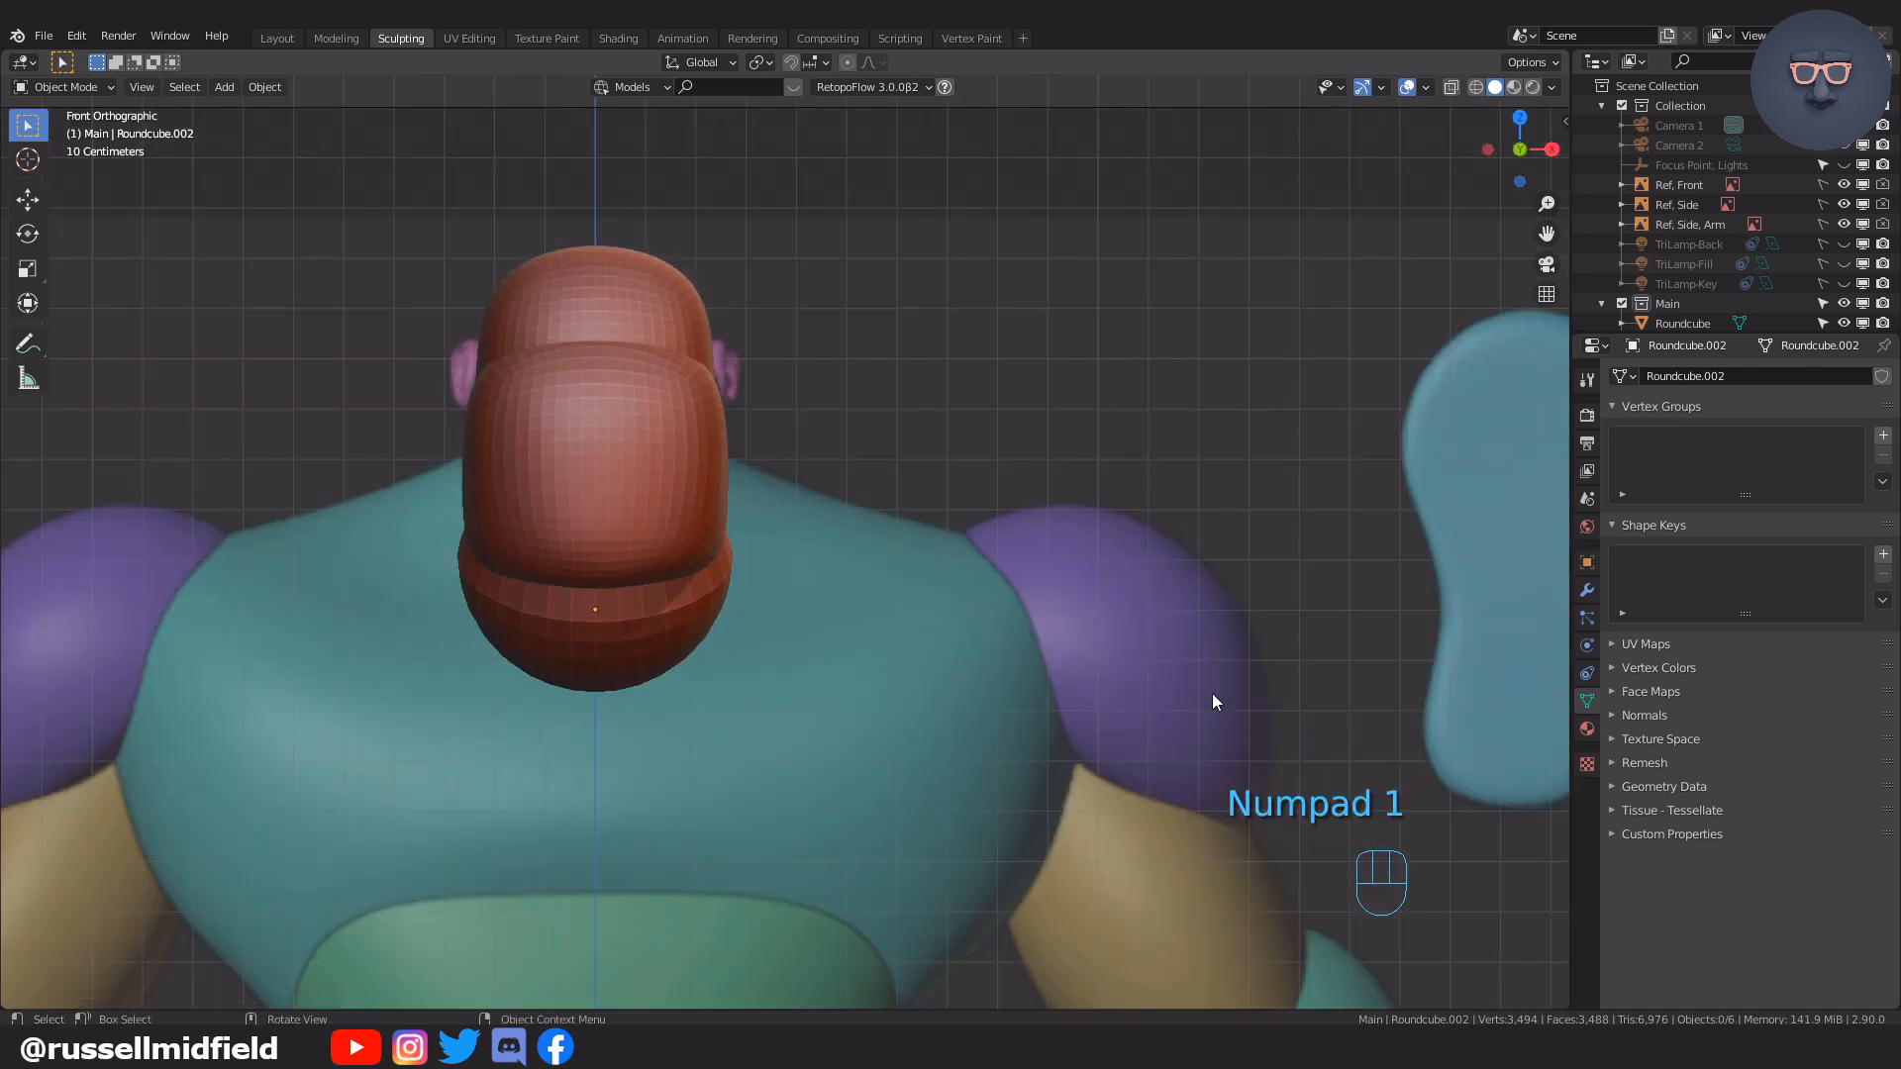
# Add a view-aligned cylinder from the right side view for the ear
pyautogui.press('KP_3')
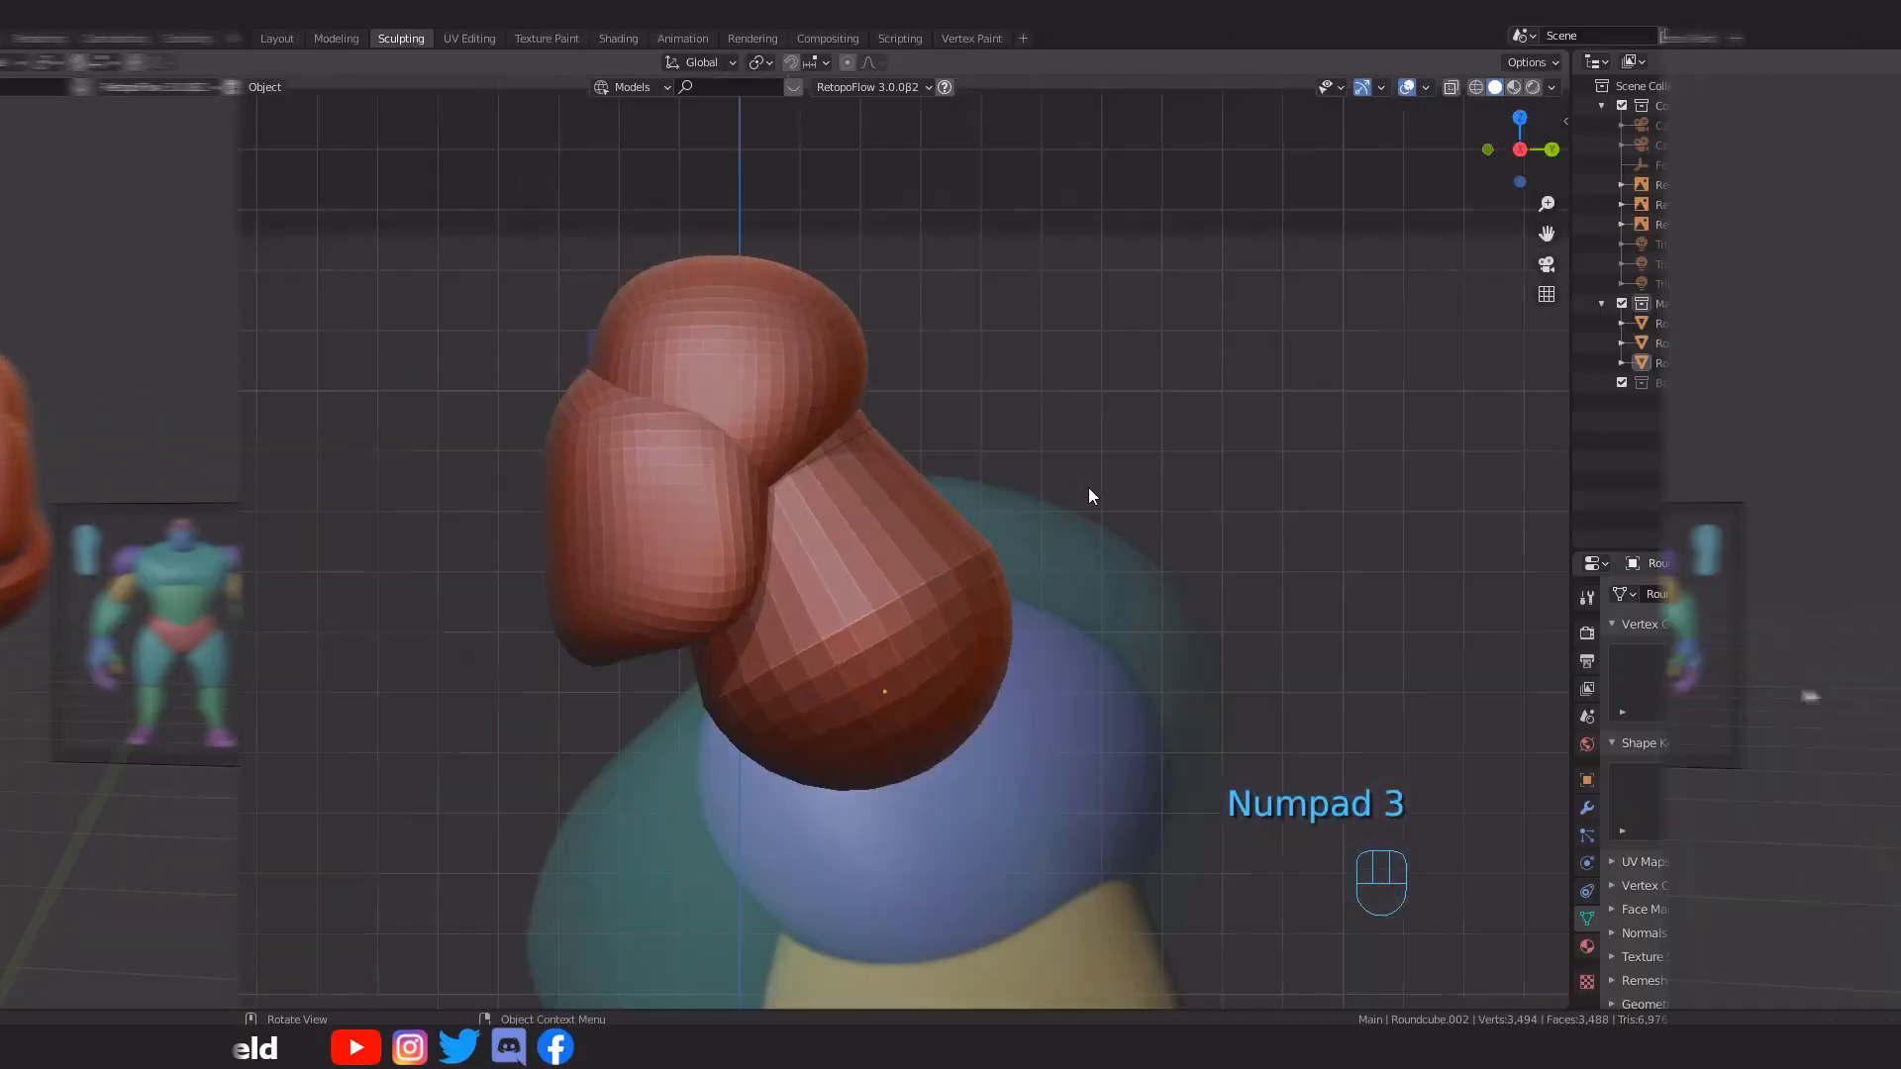
pyautogui.keyDown('shift'); pyautogui.moveTo(1022, 448); pyautogui.dragTo(1036, 495, button='middle'); pyautogui.keyUp('shift')
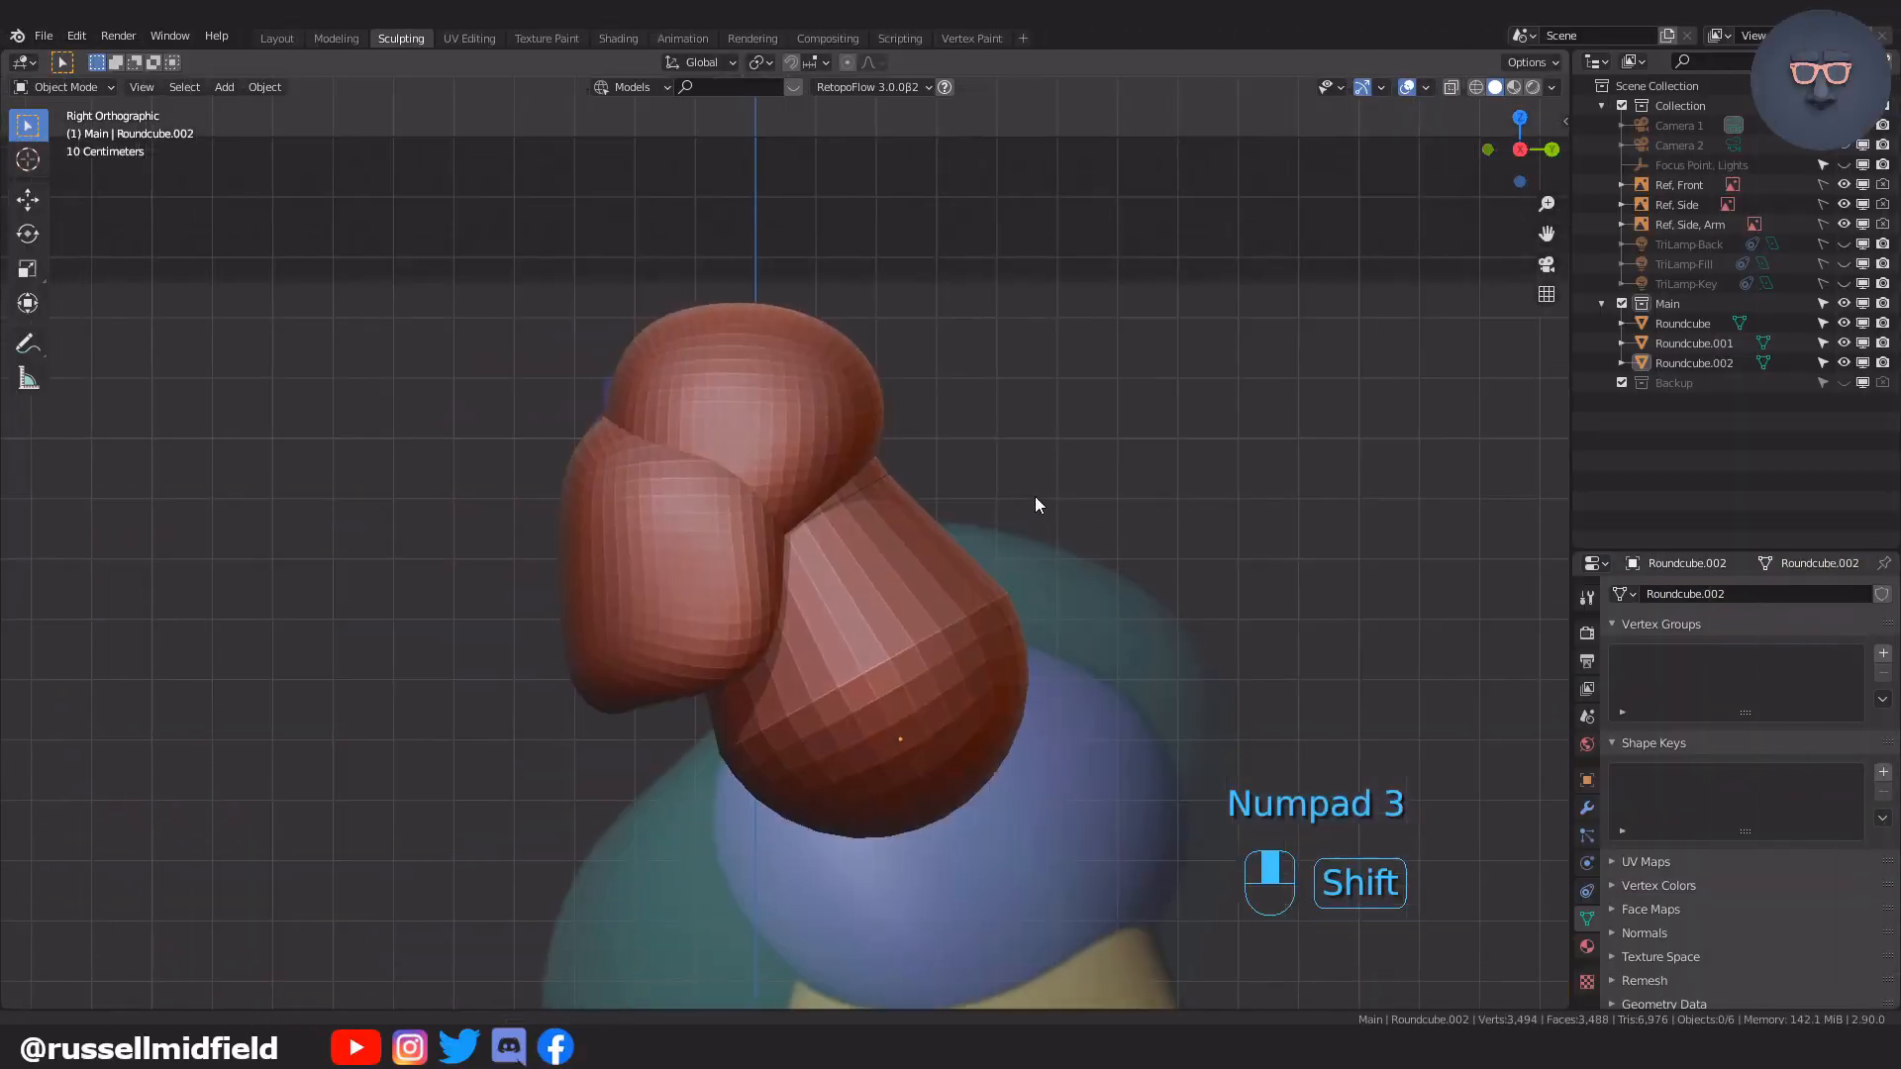
pyautogui.scroll(2, 1020, 477)
pyautogui.hotkey('shift', 'a')
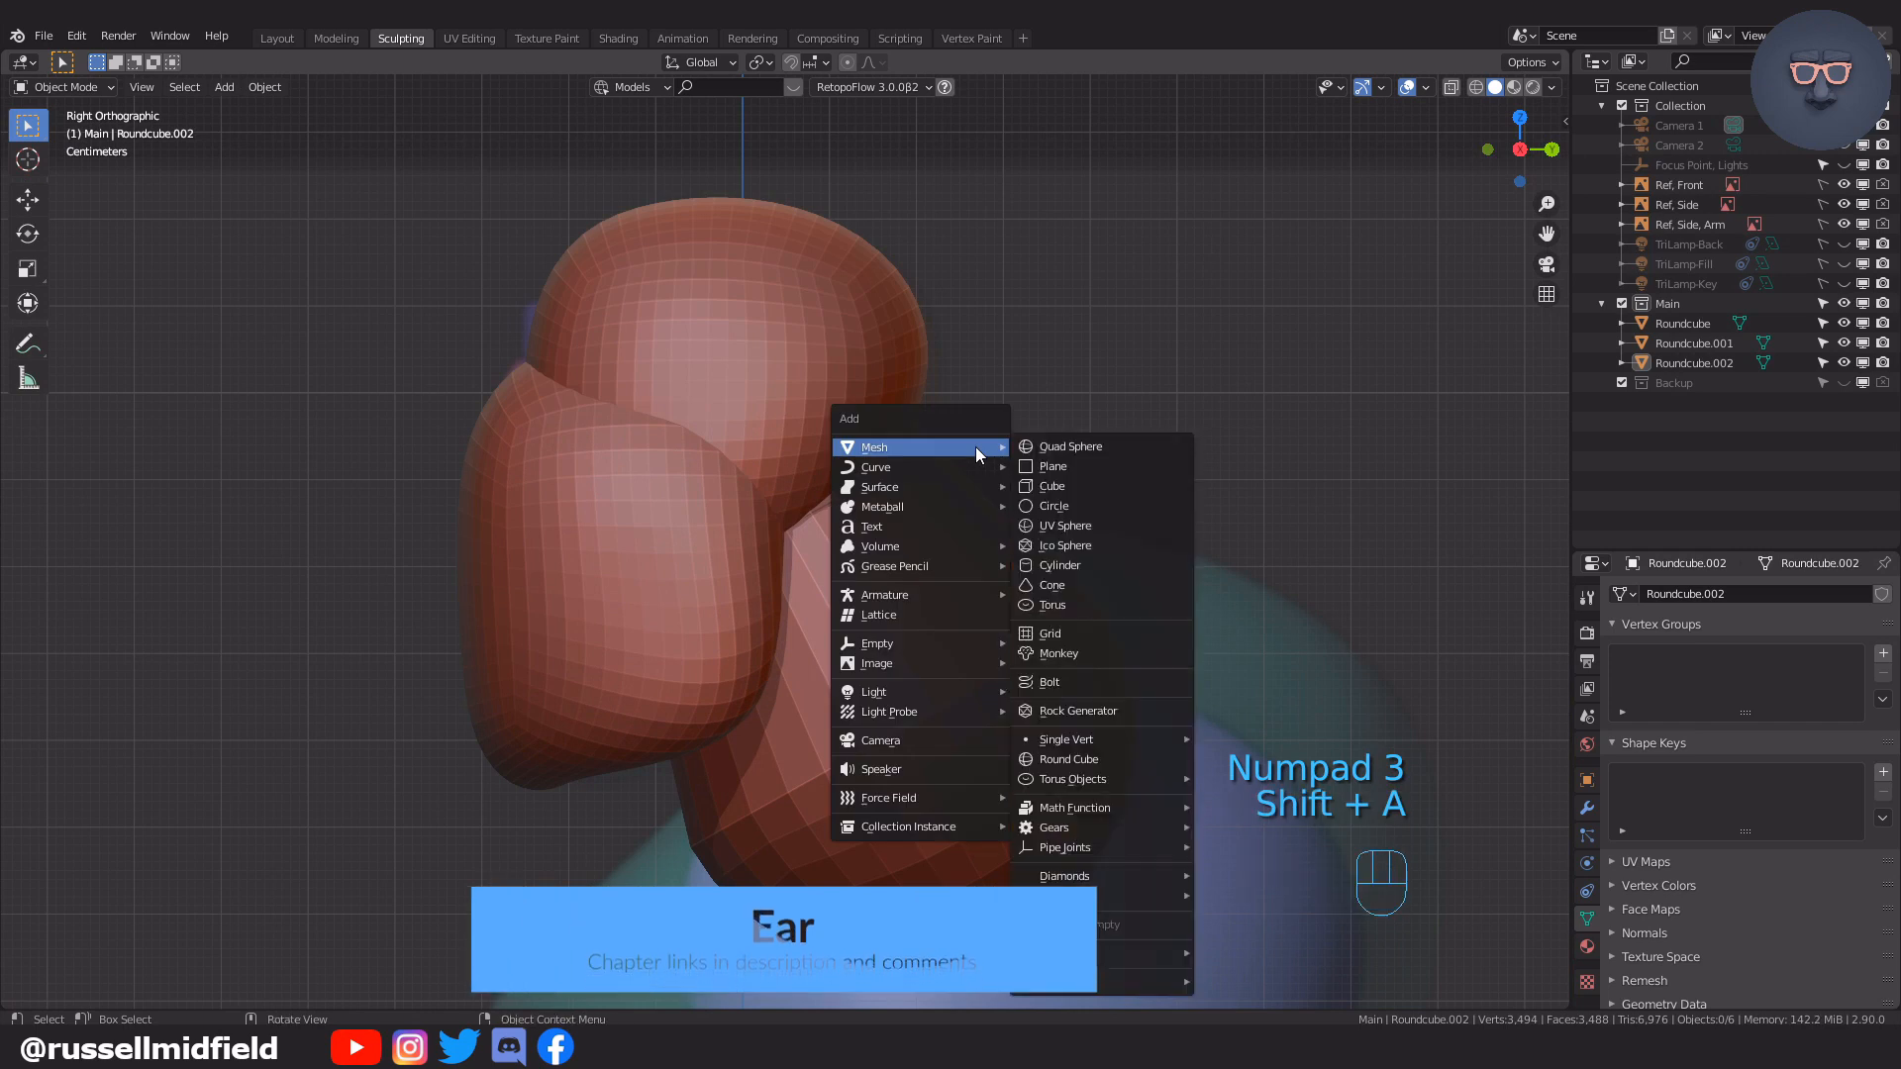
pyautogui.click(1038, 566)
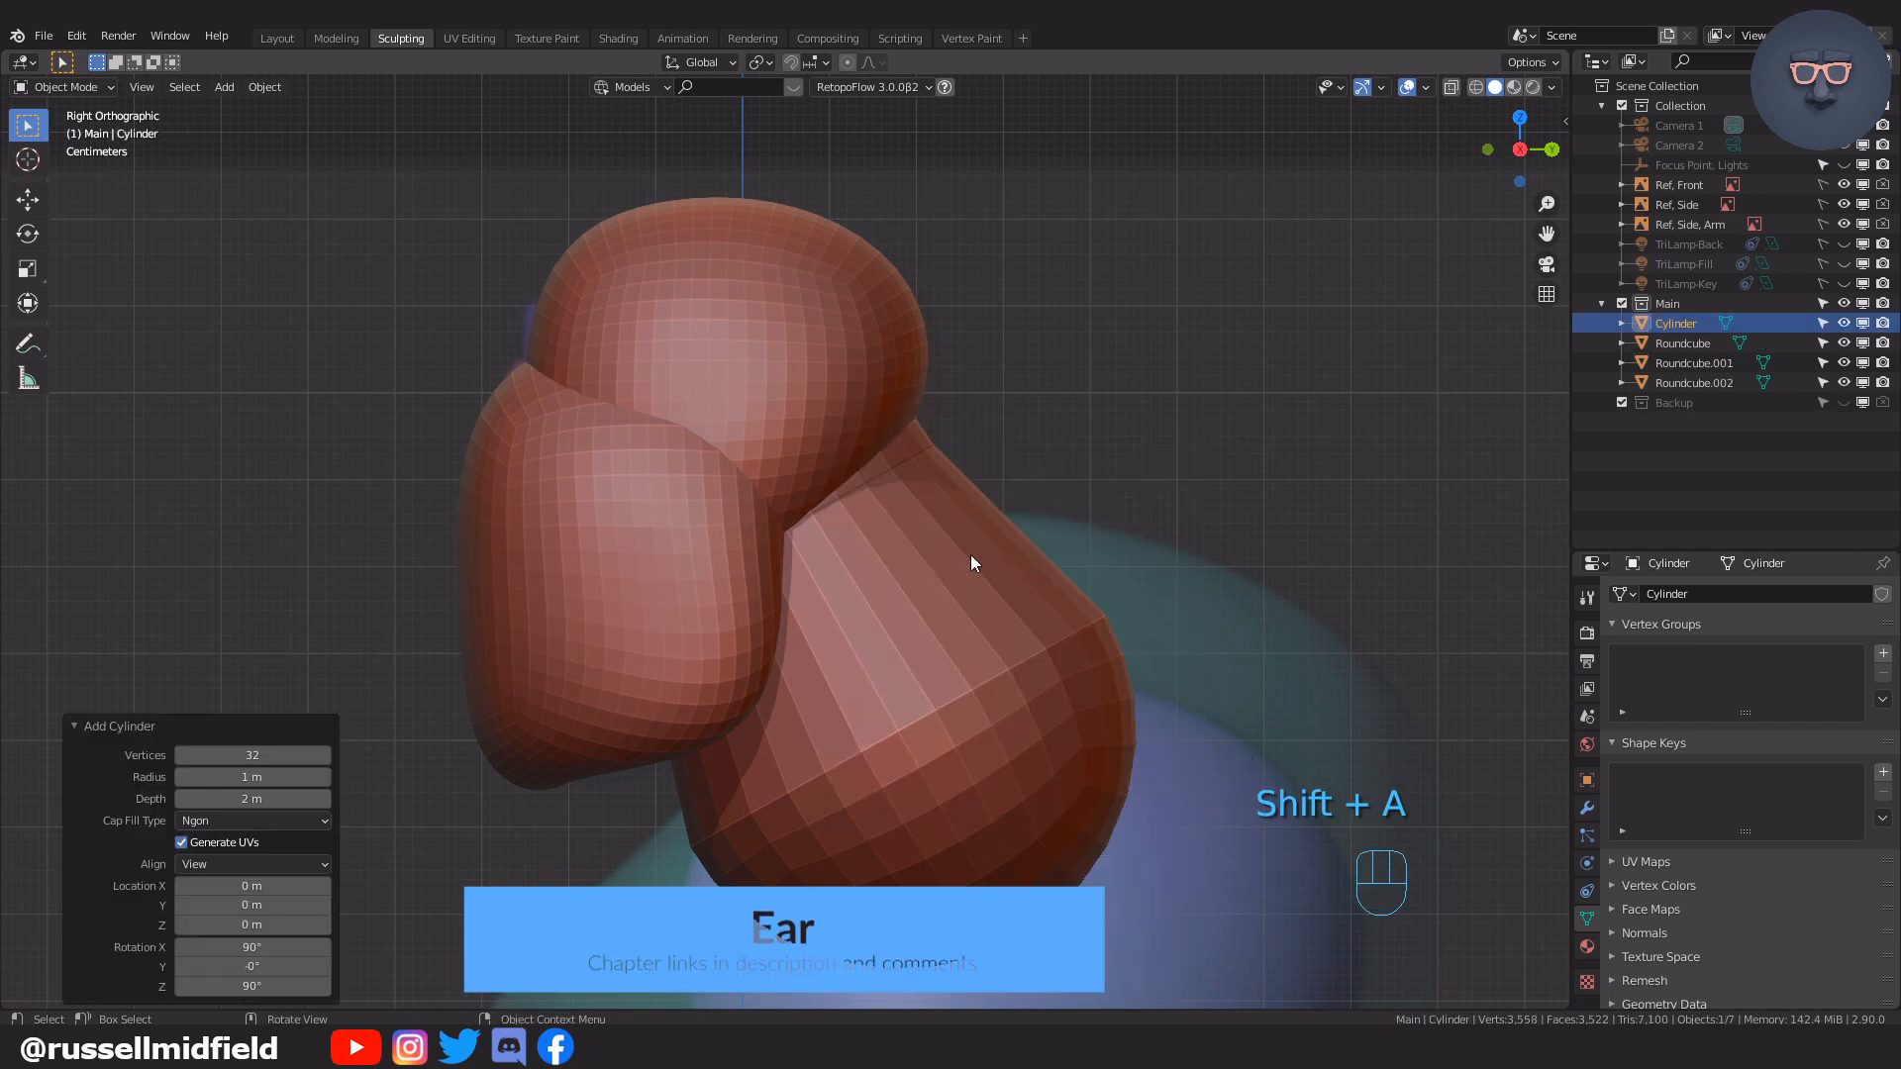
# Scale the ear cylinder down to 0.134 in the right side view
pyautogui.hotkey('alt', 'z')
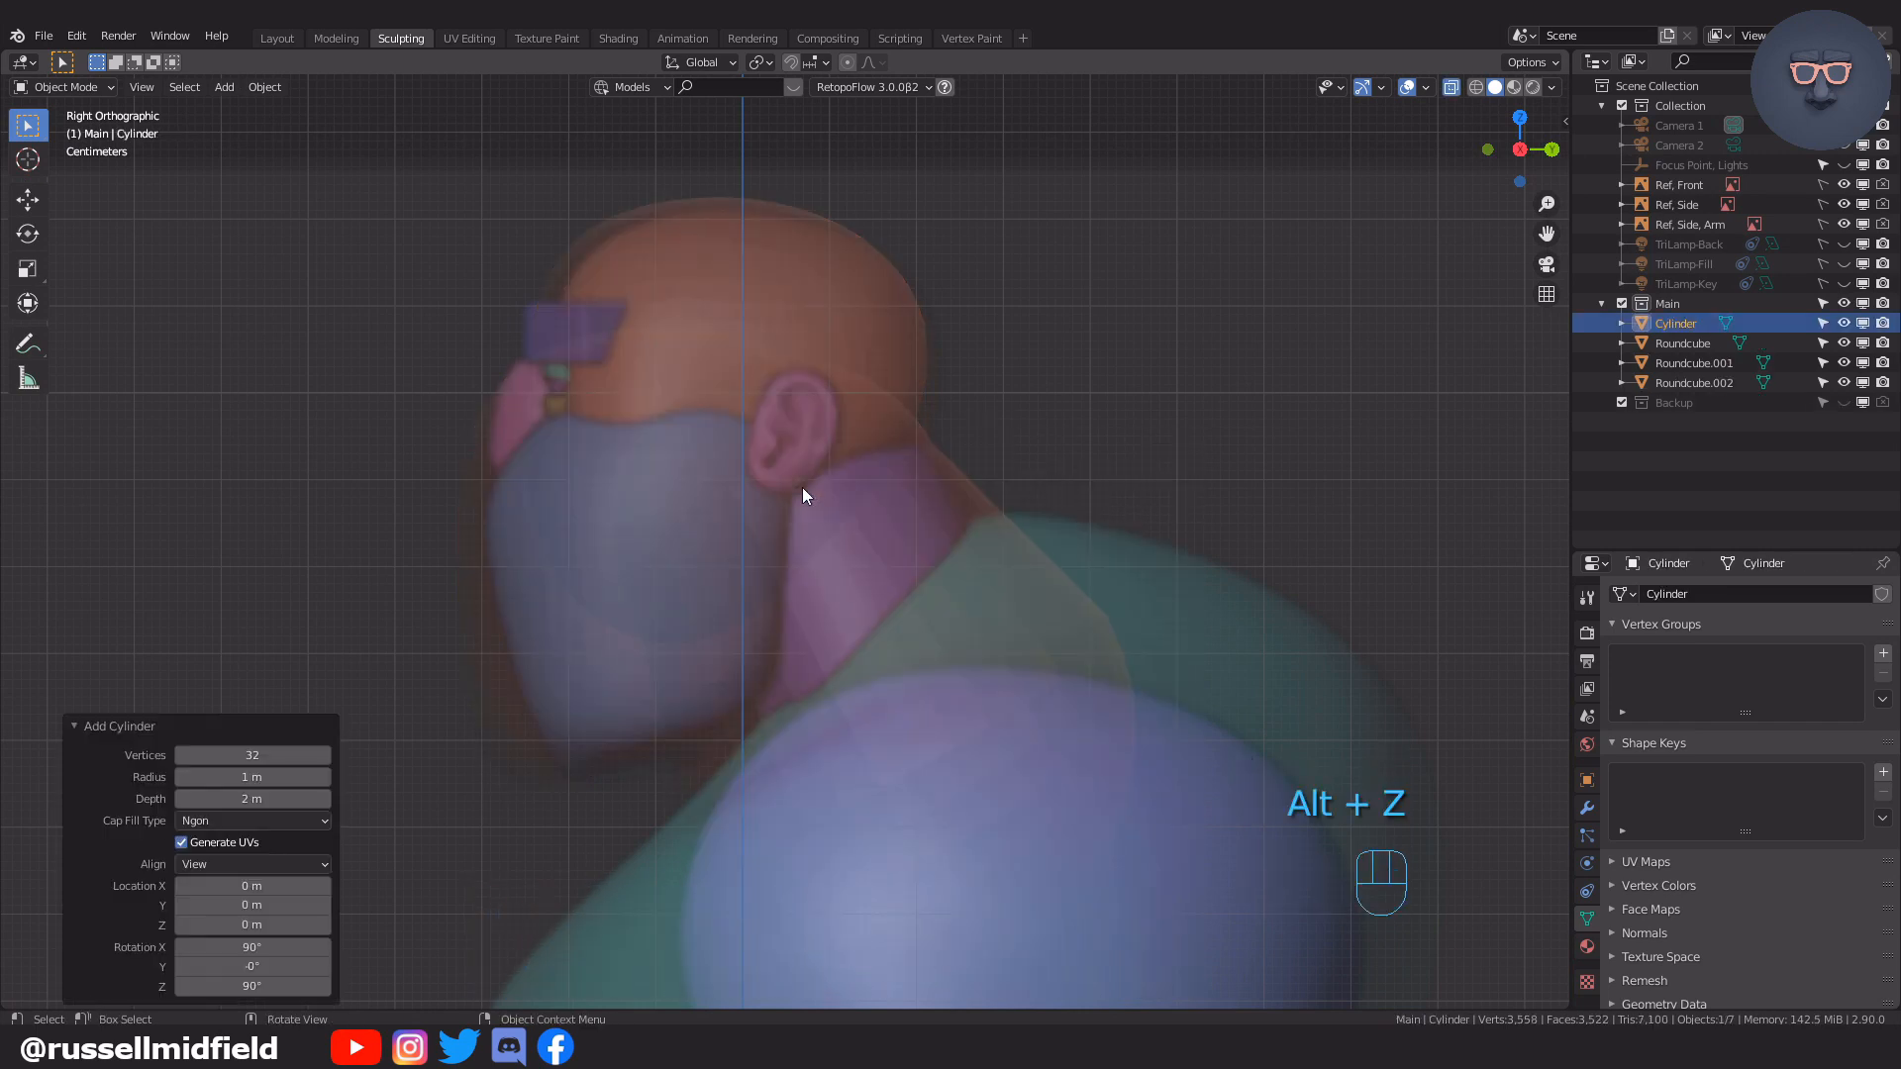
pyautogui.scroll(-5, 901, 589)
pyautogui.keyDown('shift'); pyautogui.moveTo(897, 631); pyautogui.dragTo(946, 401, button='middle'); pyautogui.keyUp('shift')
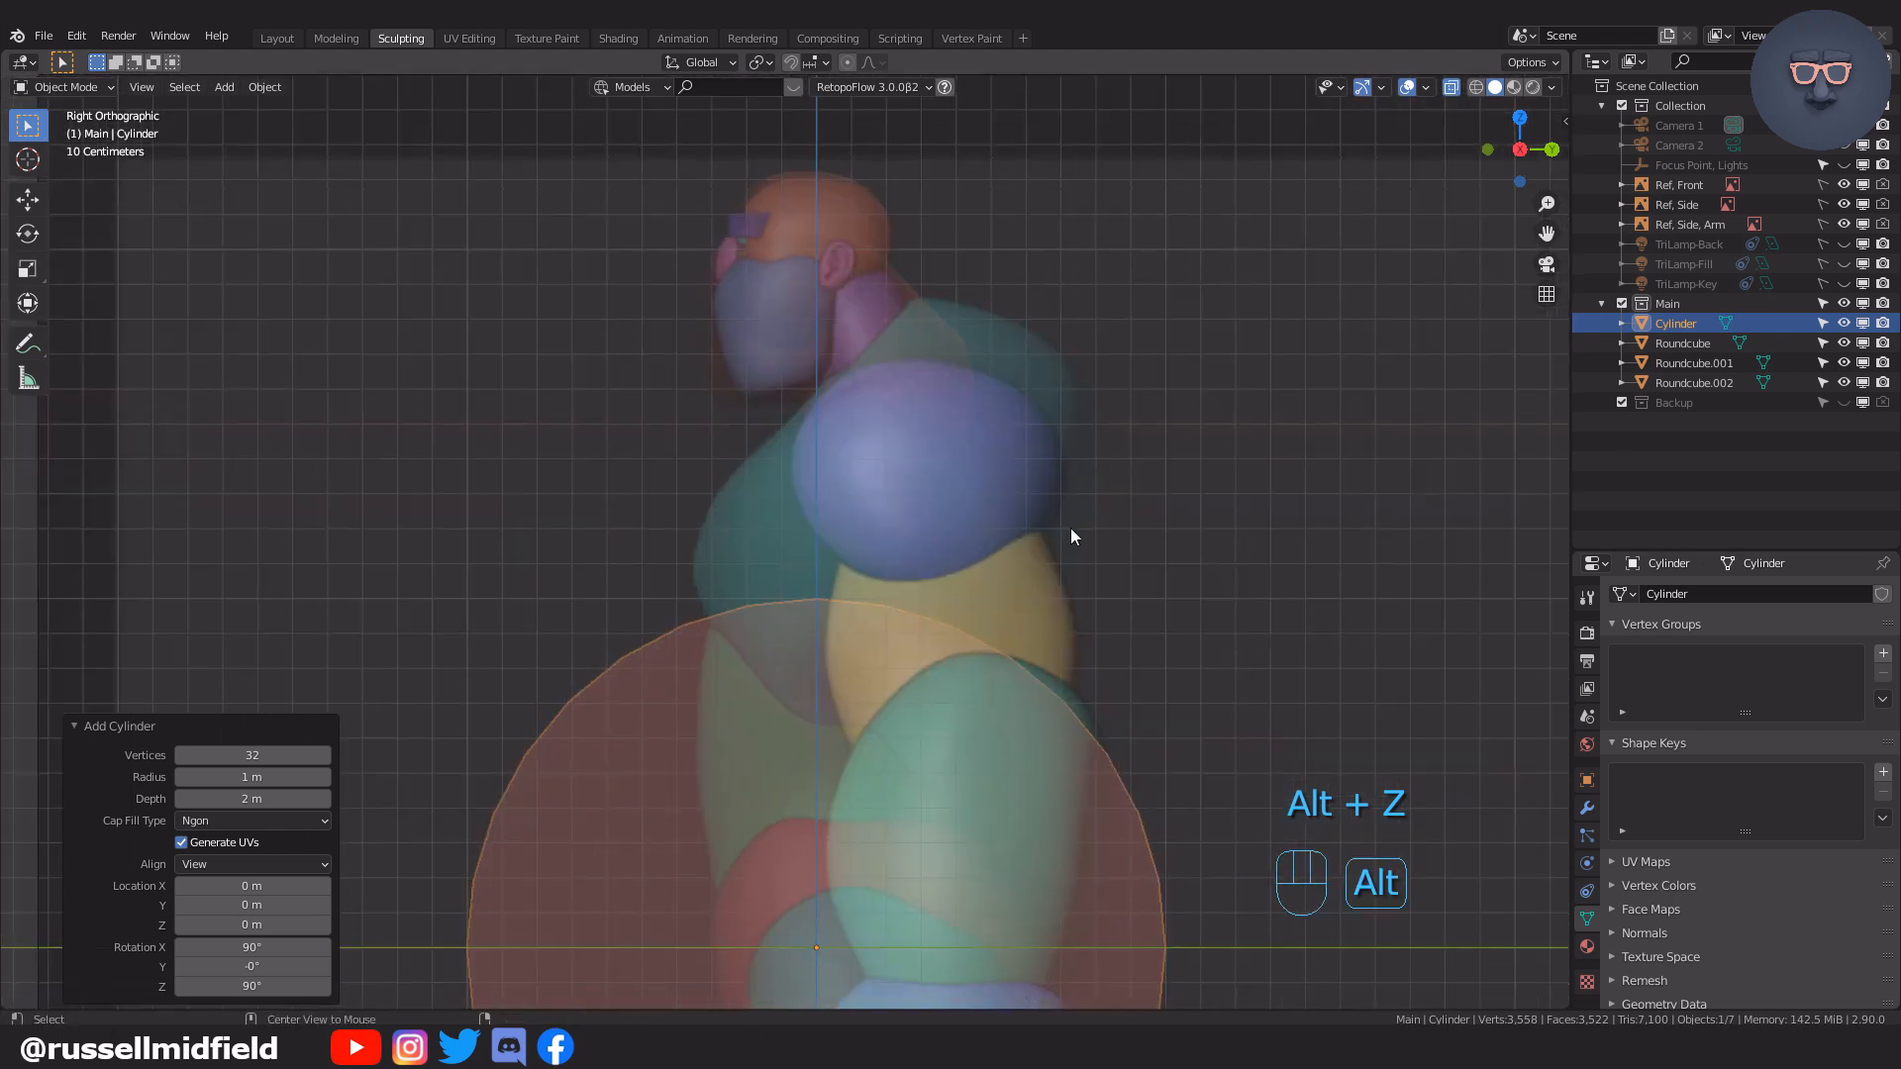
pyautogui.hotkey('alt', 'z')
pyautogui.keyDown('shift'); pyautogui.moveTo(1071, 537); pyautogui.dragTo(1079, 395, button='middle'); pyautogui.keyUp('shift')
pyautogui.scroll(-2, 1084, 392)
pyautogui.press('s')
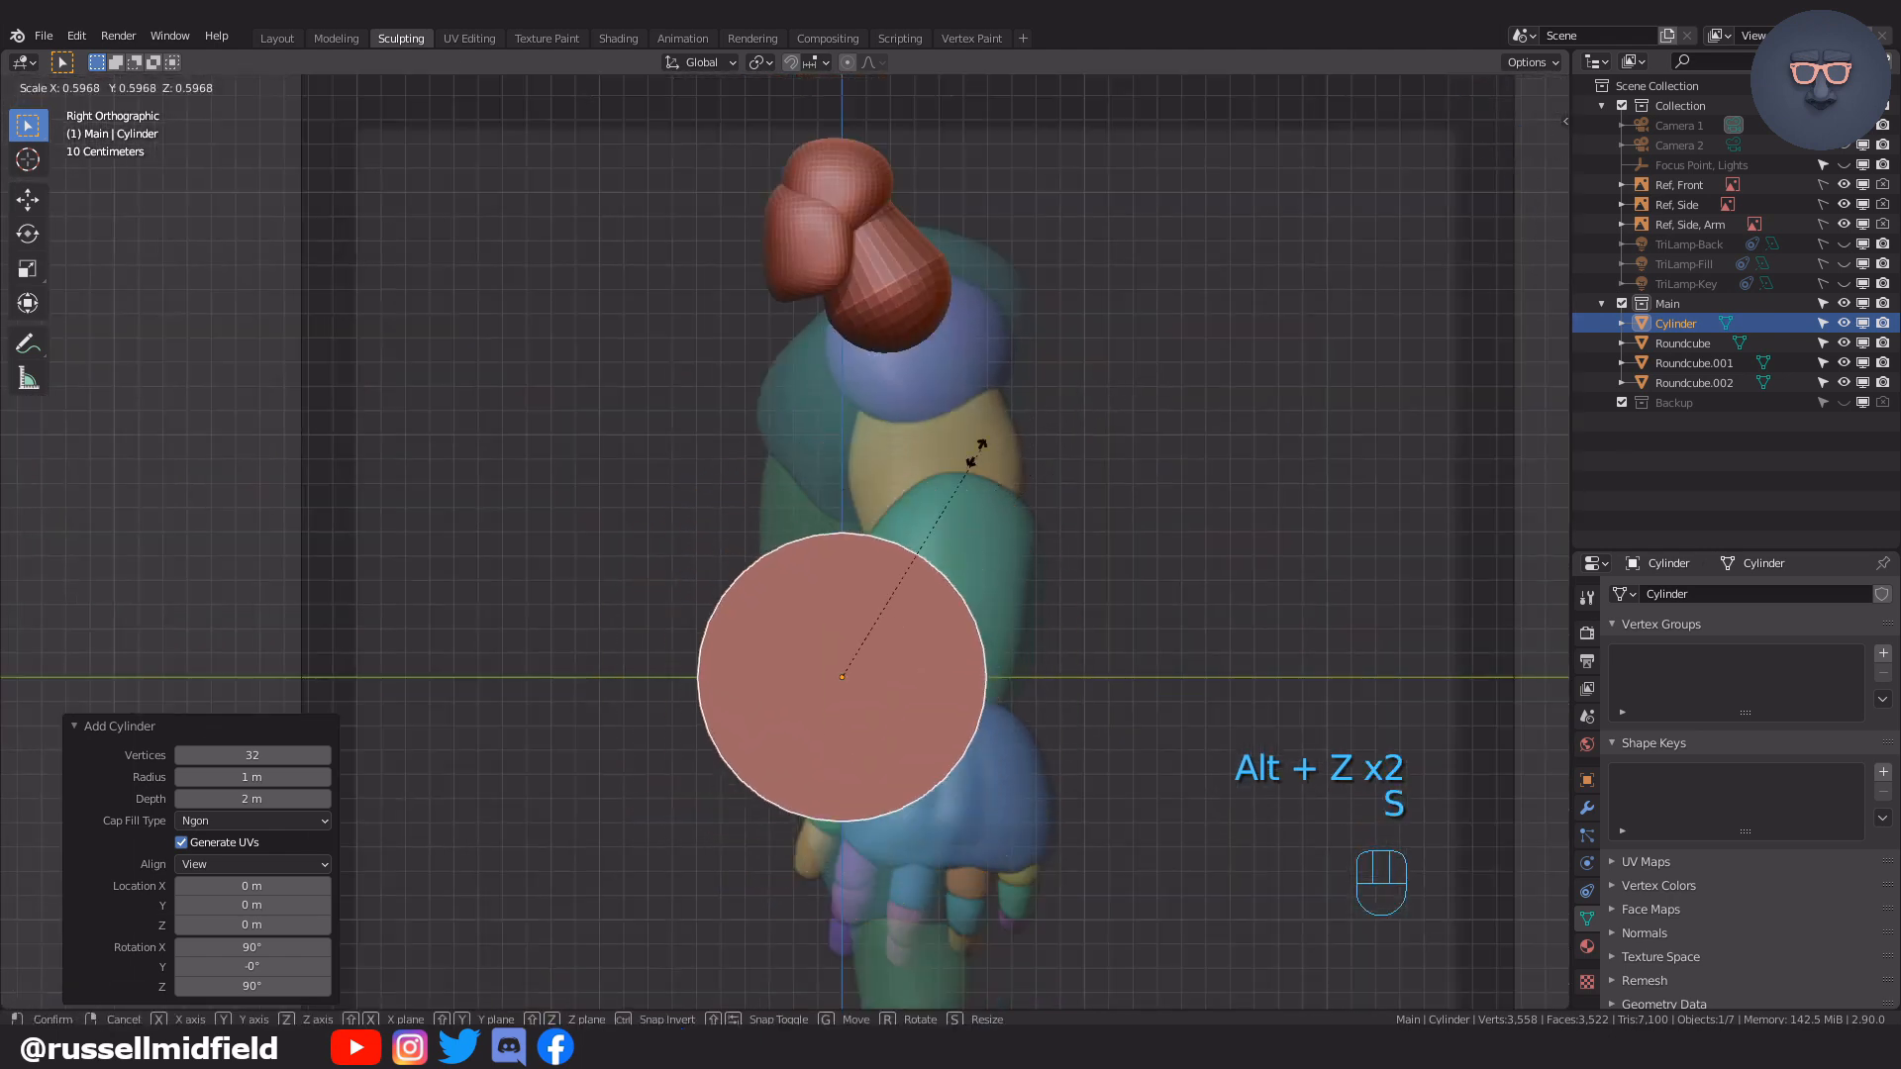
pyautogui.click(839, 615)
# Move the ear cylinder up along Z to head height and scale it by 0.586
pyautogui.press('g')
pyautogui.press('z')
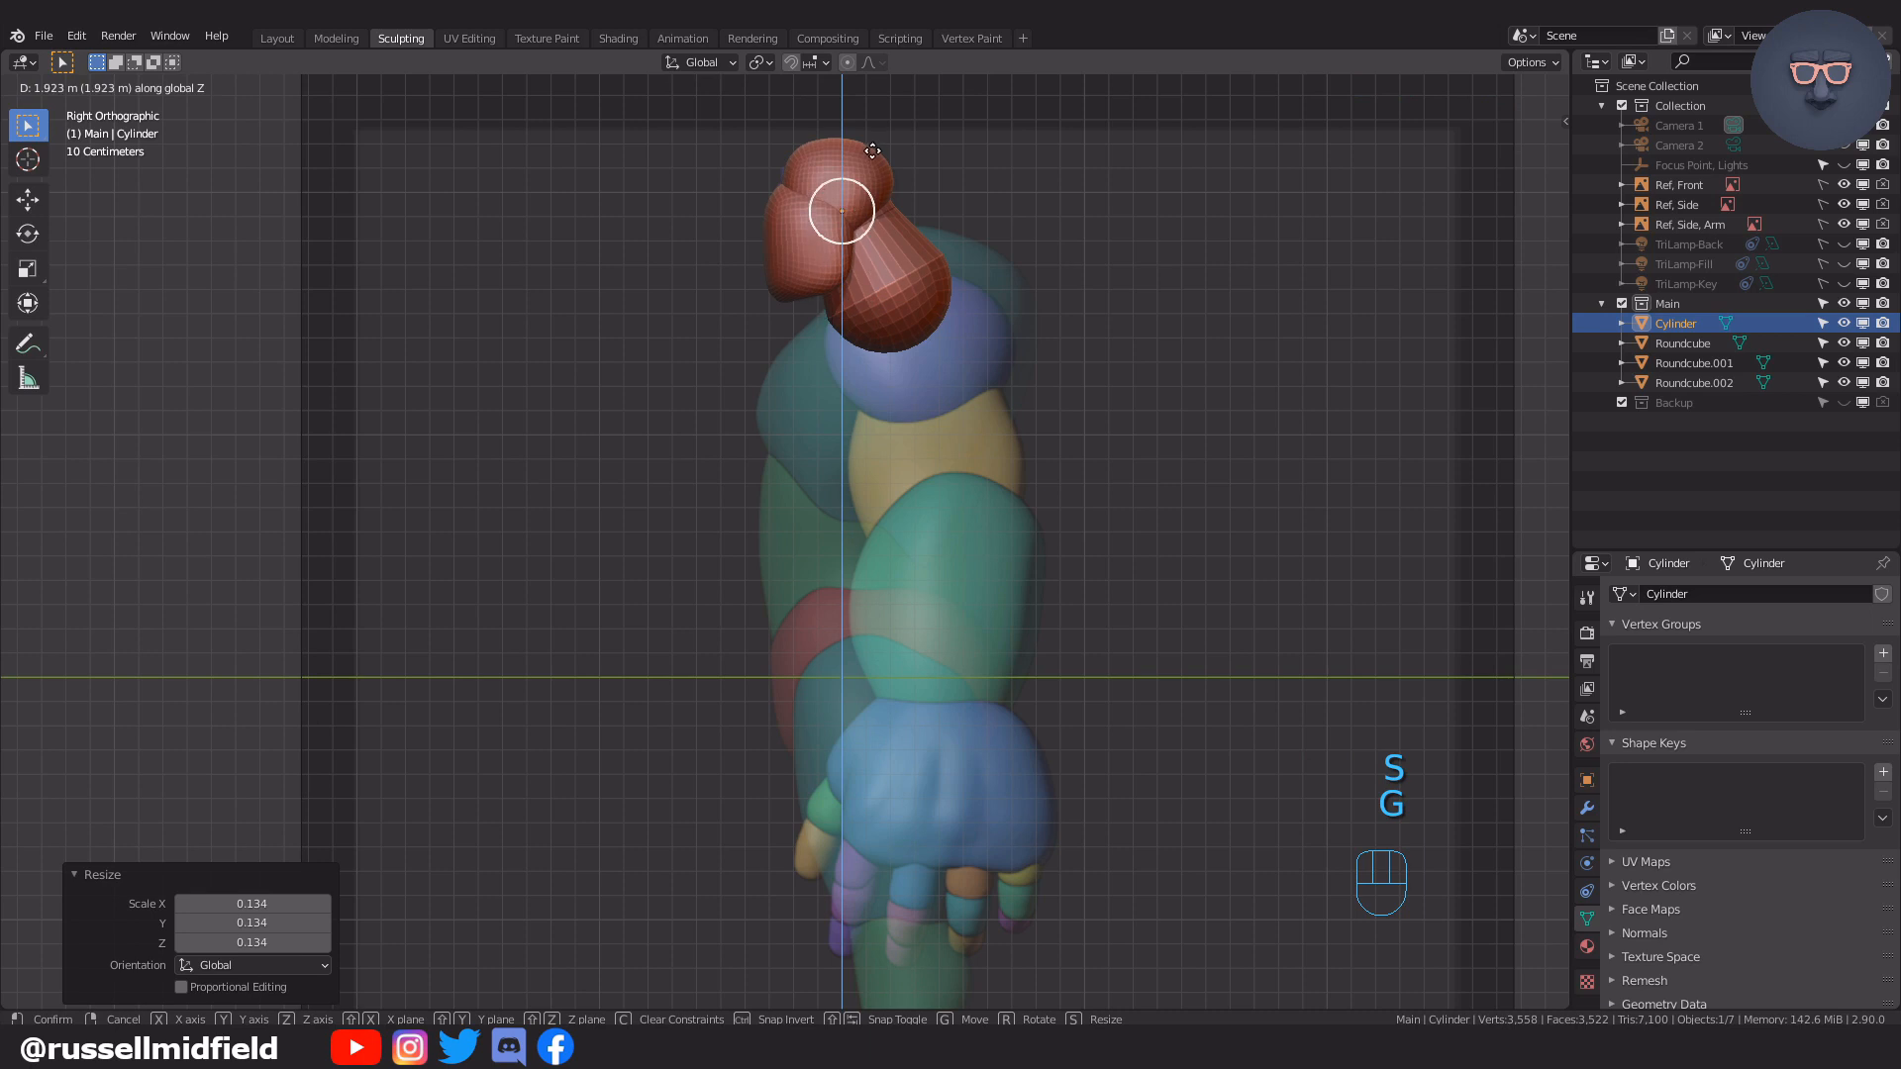
pyautogui.press('s')
pyautogui.click(907, 168)
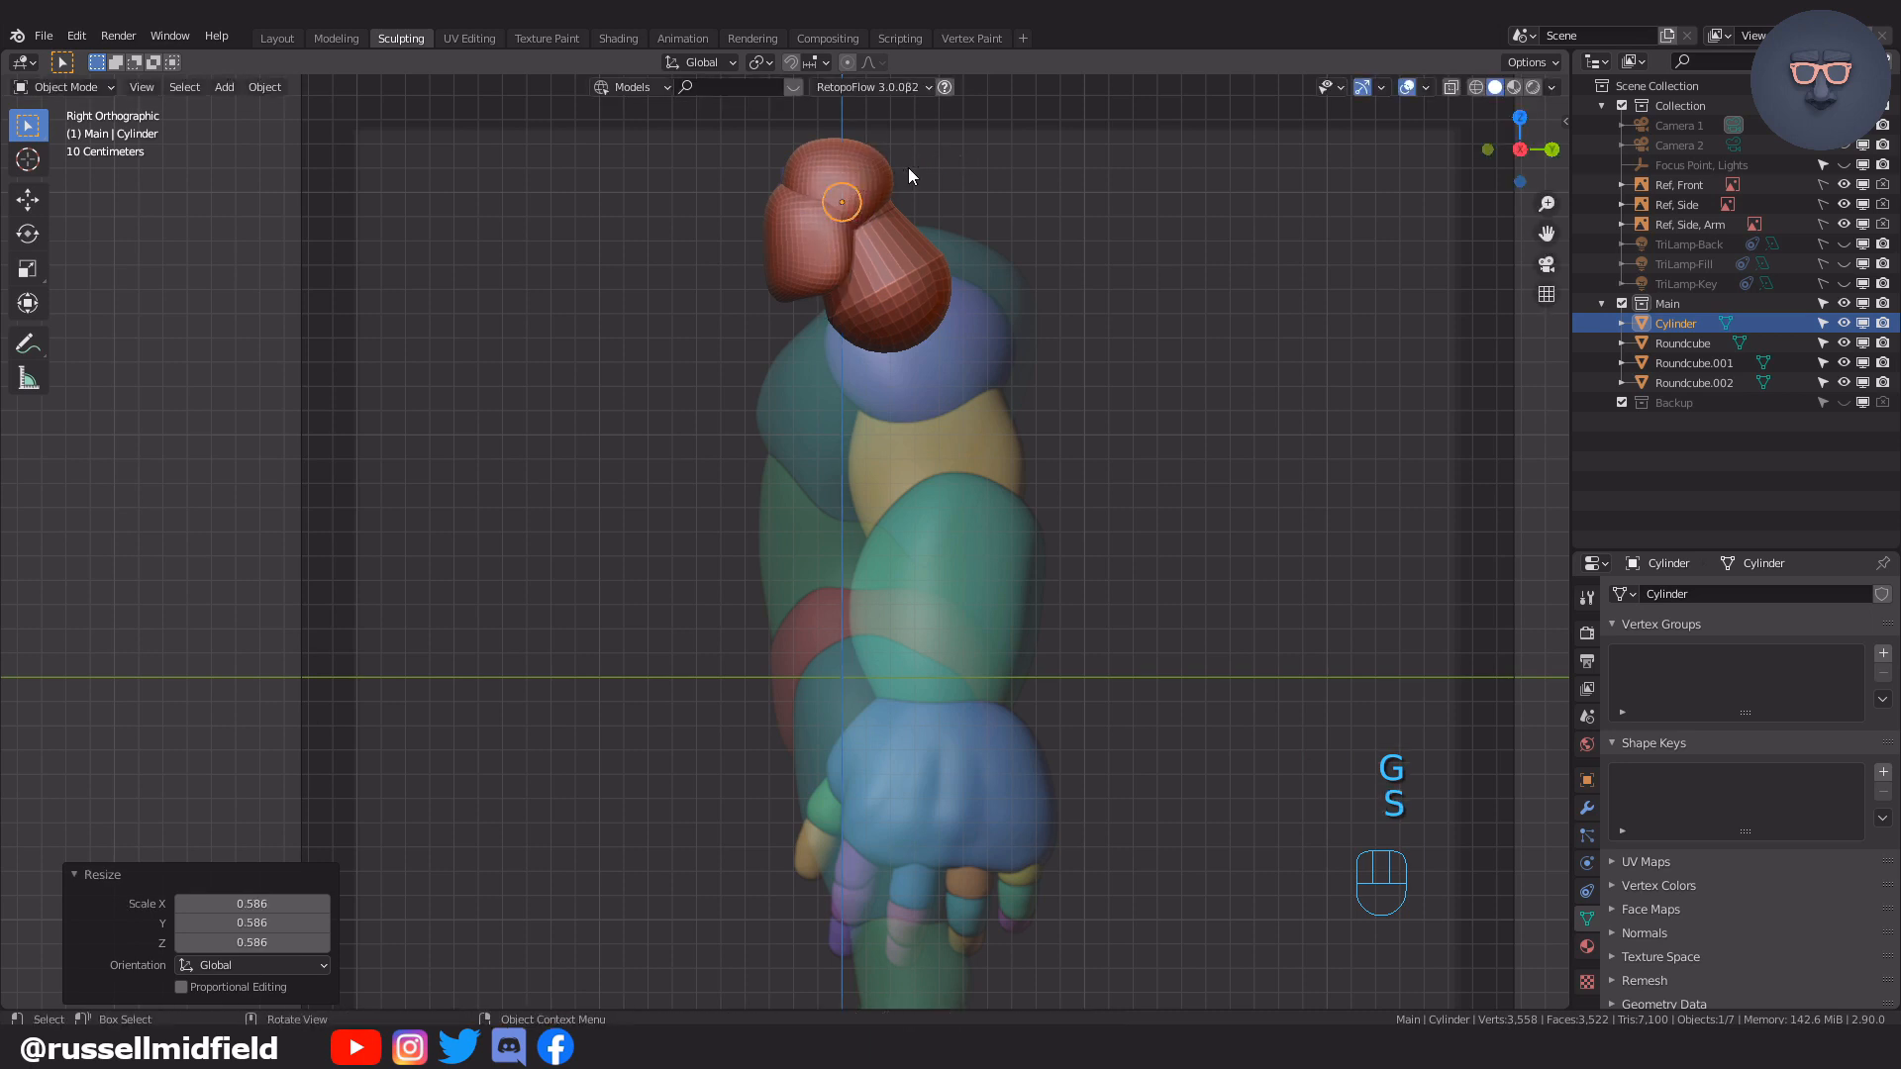
# Reposition the ear cylinder in the side view behind the jaw, finishing with a shift of about 0.019 m along Y
pyautogui.press('KP_Decimal')
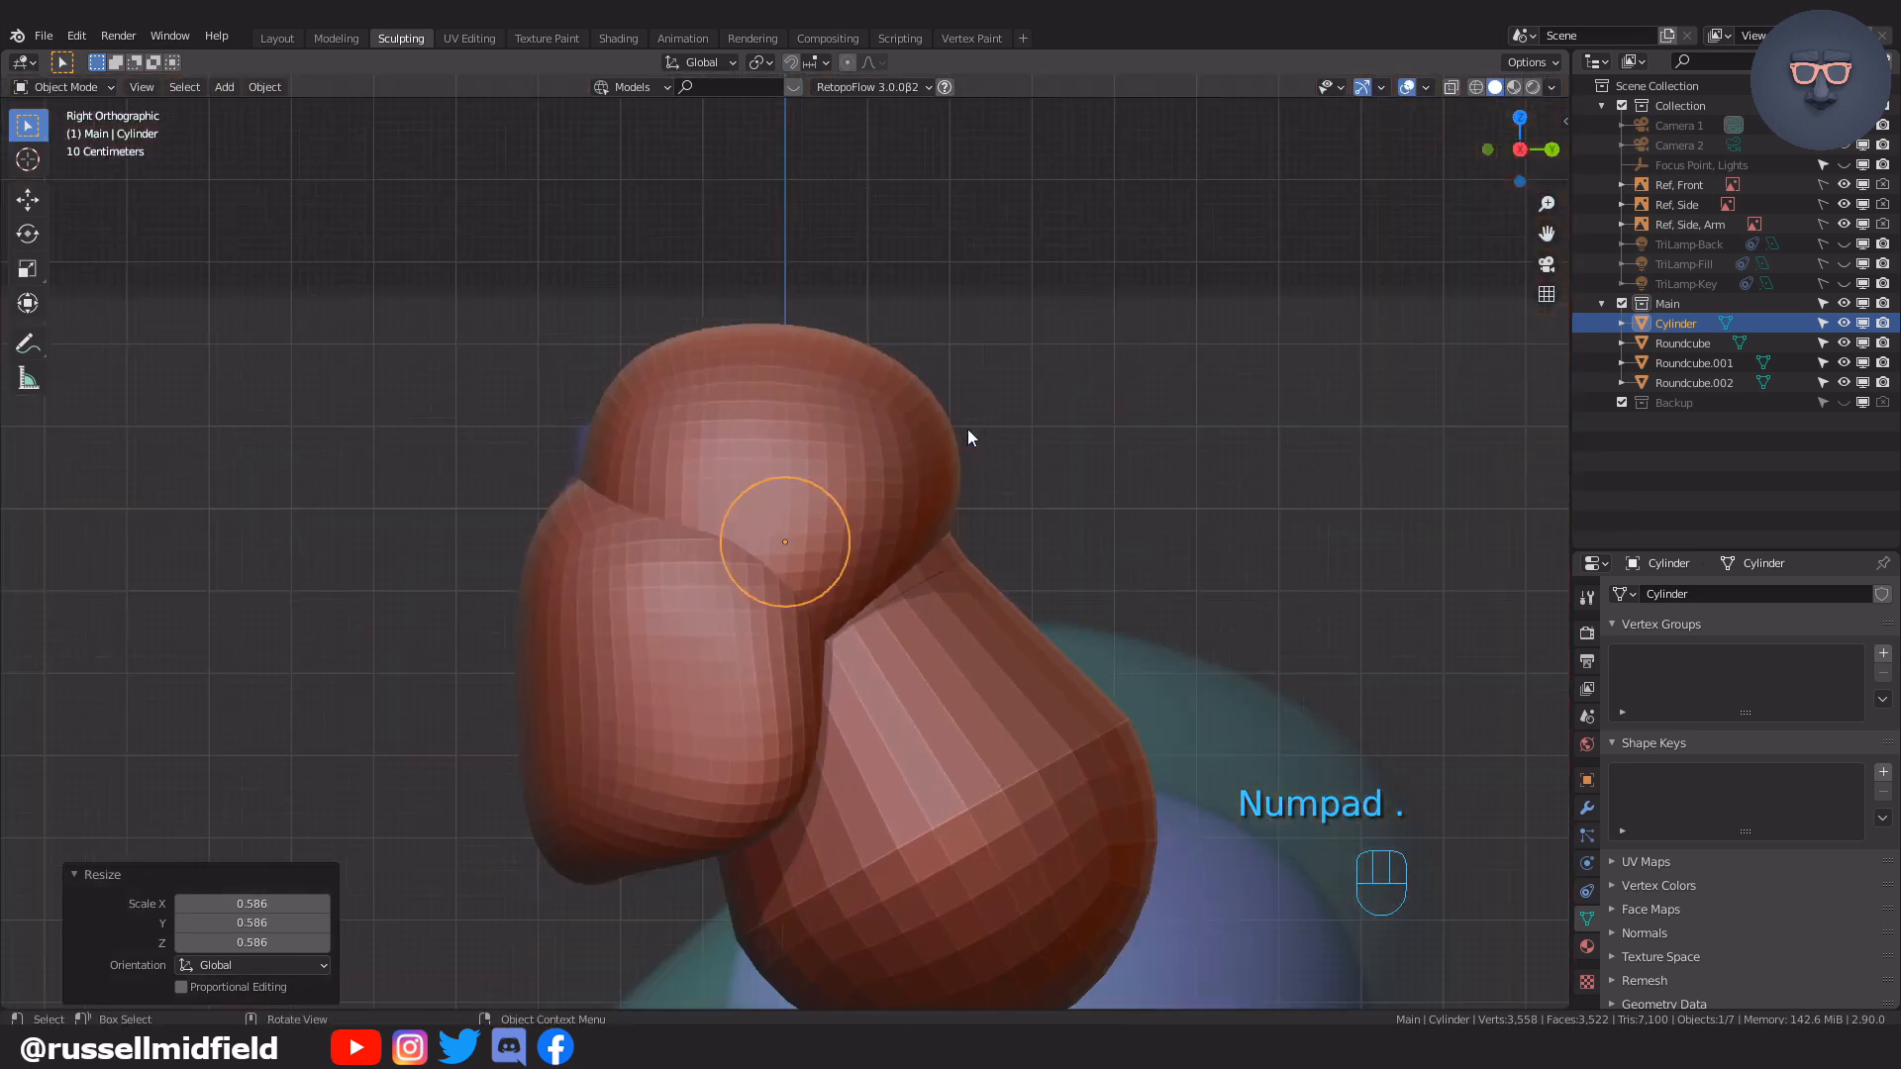
pyautogui.press('g')
pyautogui.click(968, 467)
pyautogui.press('g')
pyautogui.click(982, 467)
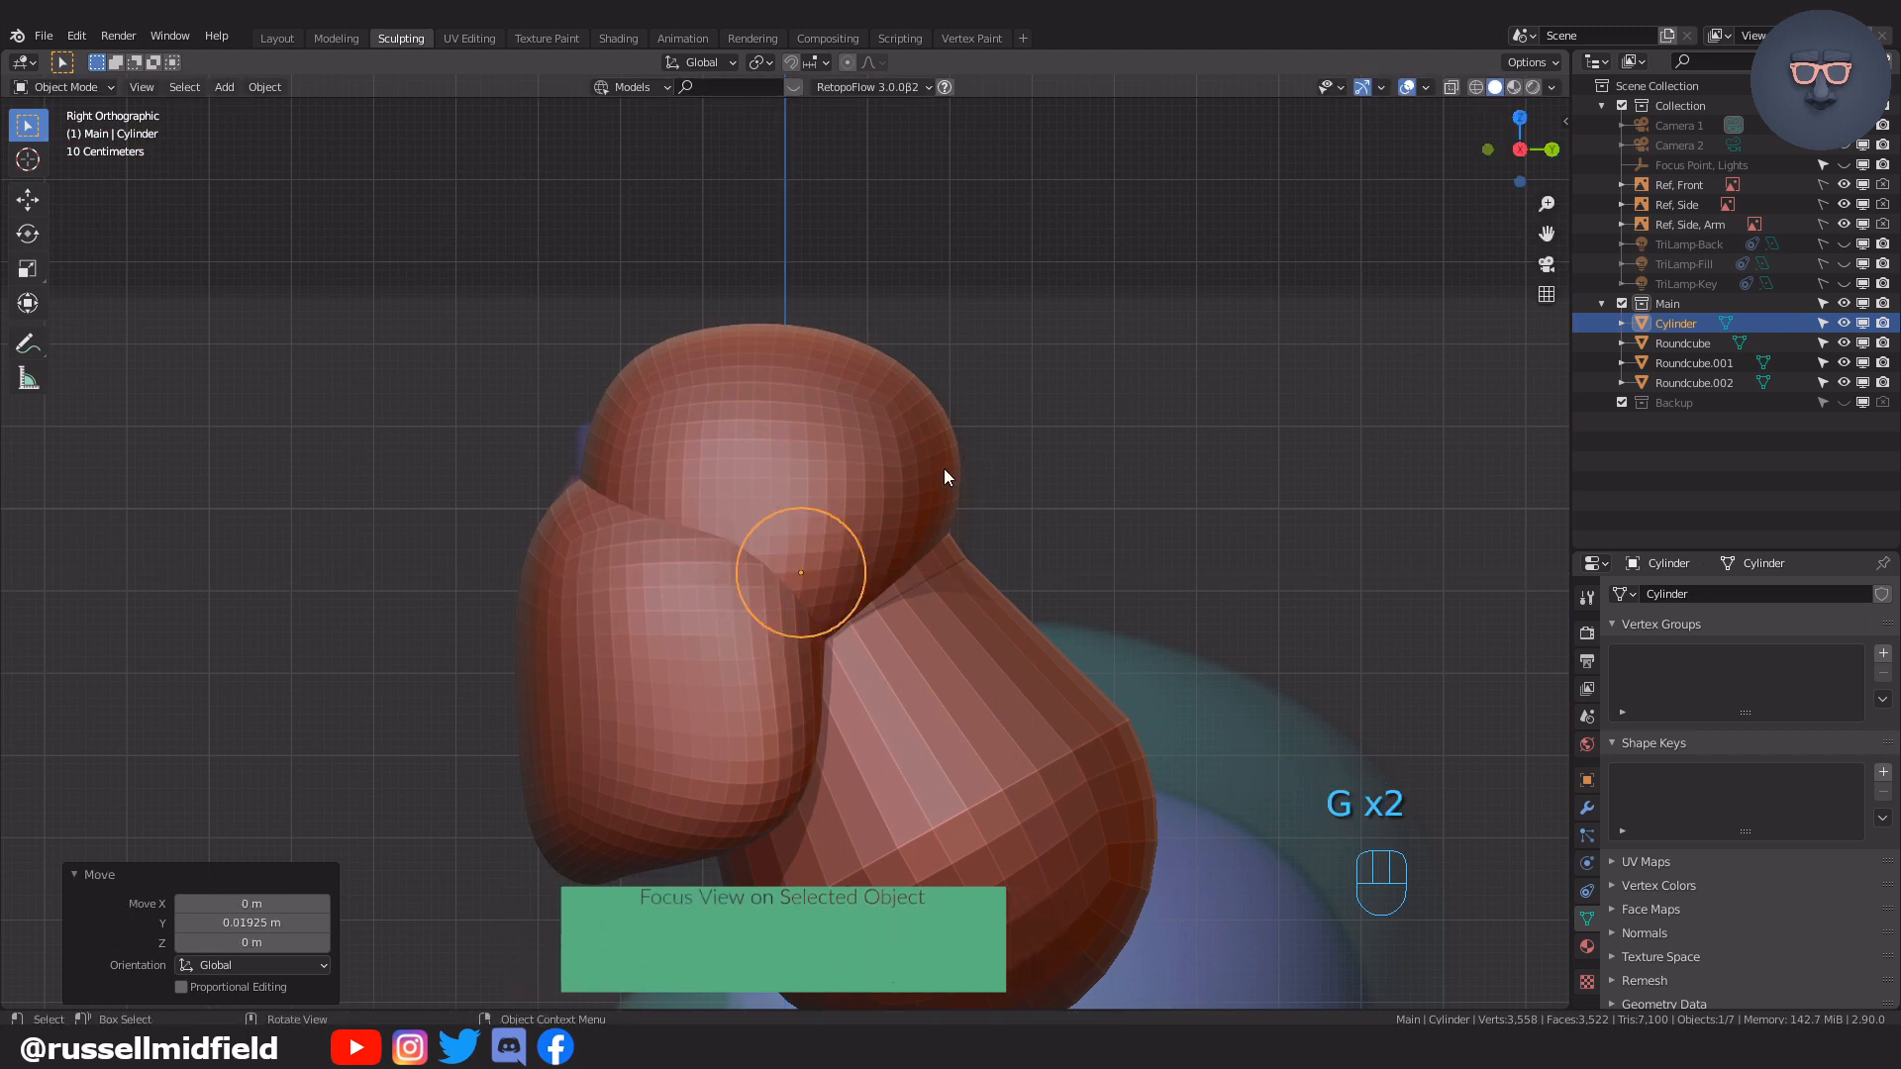
# In Edit Mode from the front view, scale the ear cylinder to 0.302 along X to thin it
pyautogui.press('KP_1')
pyautogui.press('Tab')
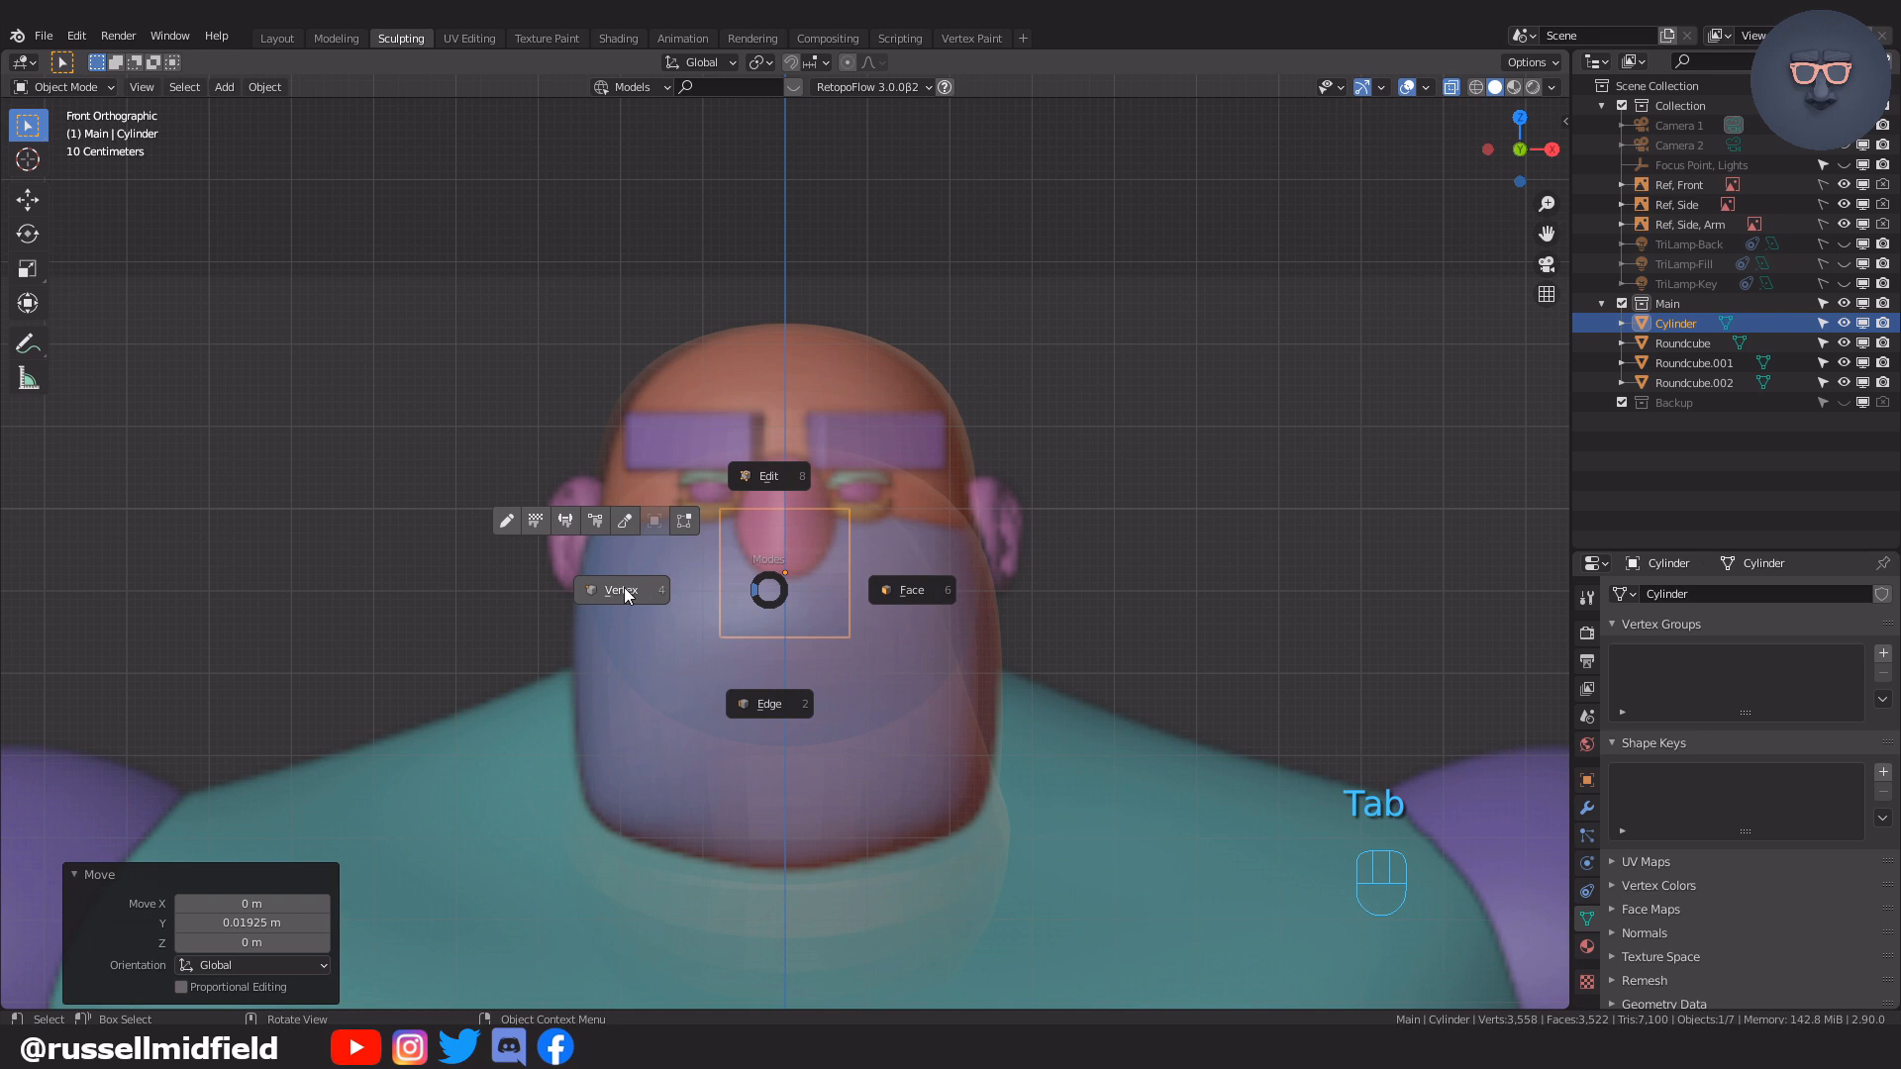
pyautogui.hotkey('alt', 'z')
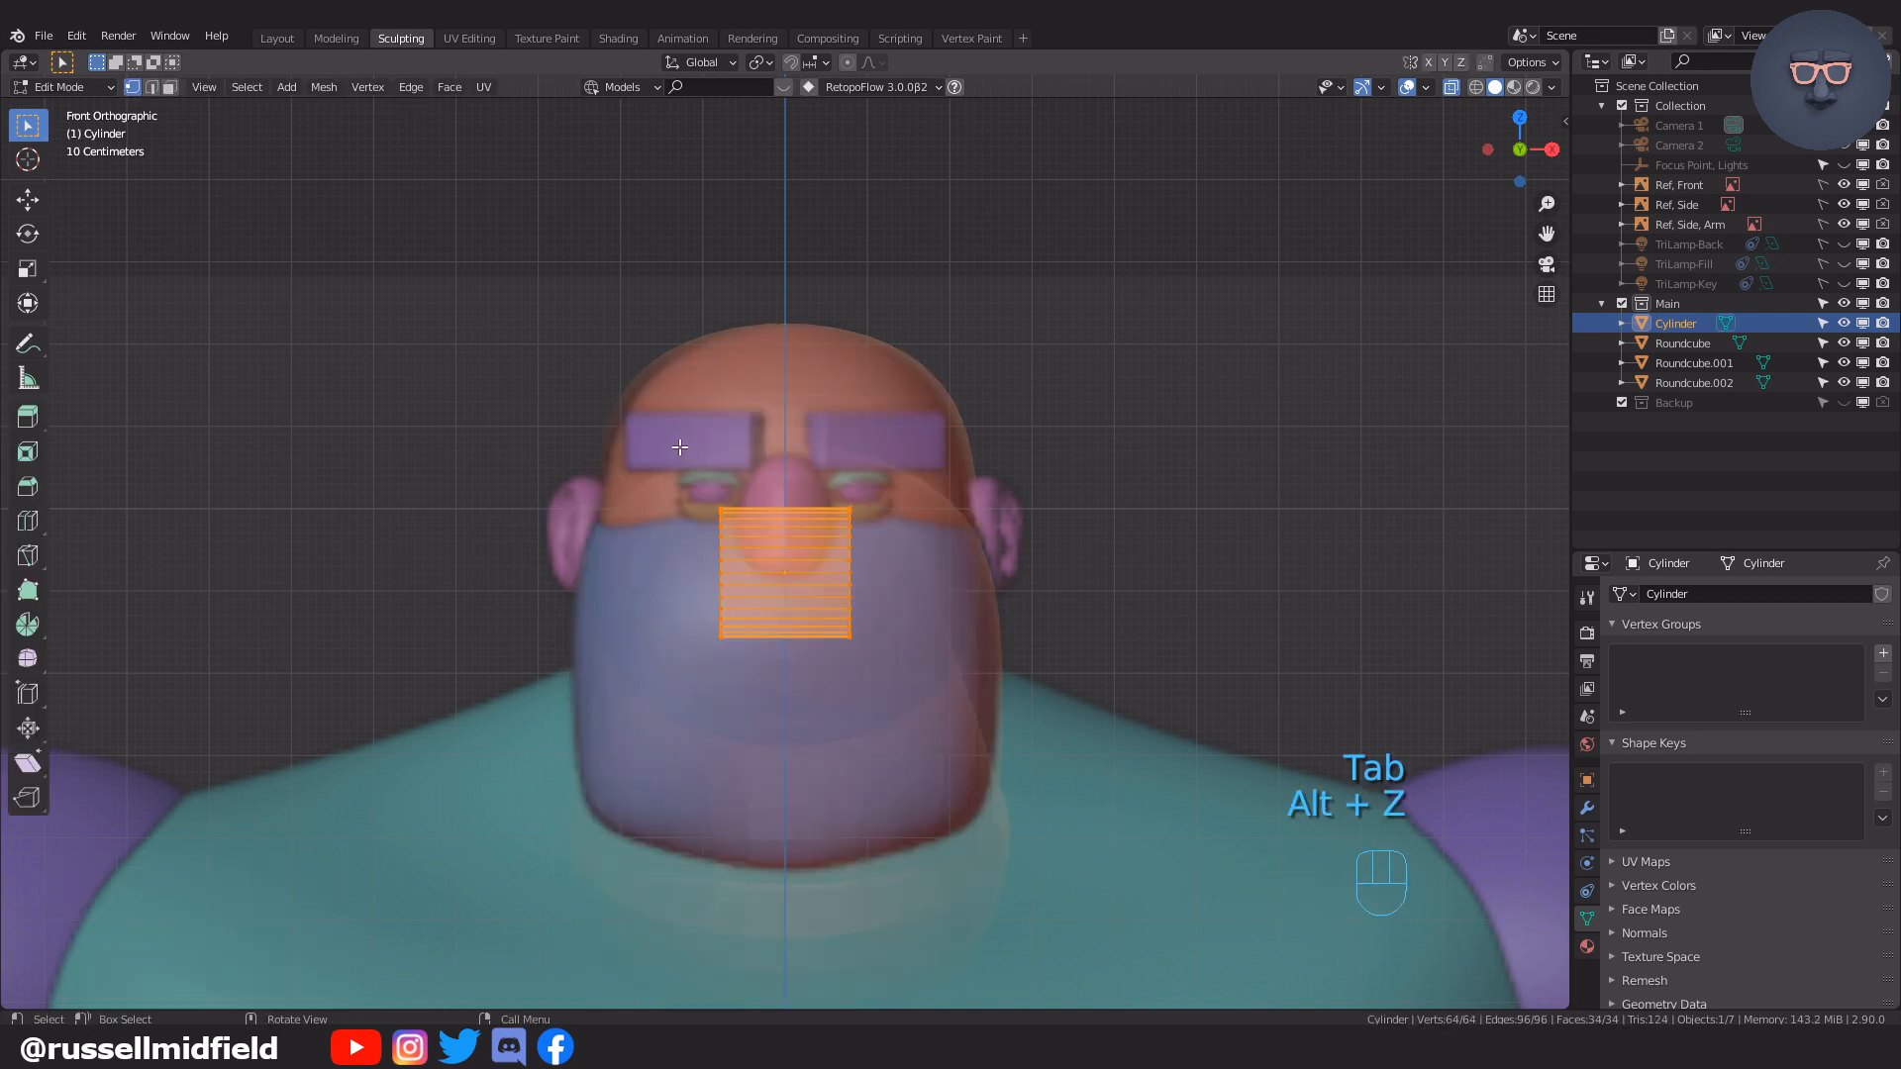
pyautogui.press('s')
pyautogui.press('x')
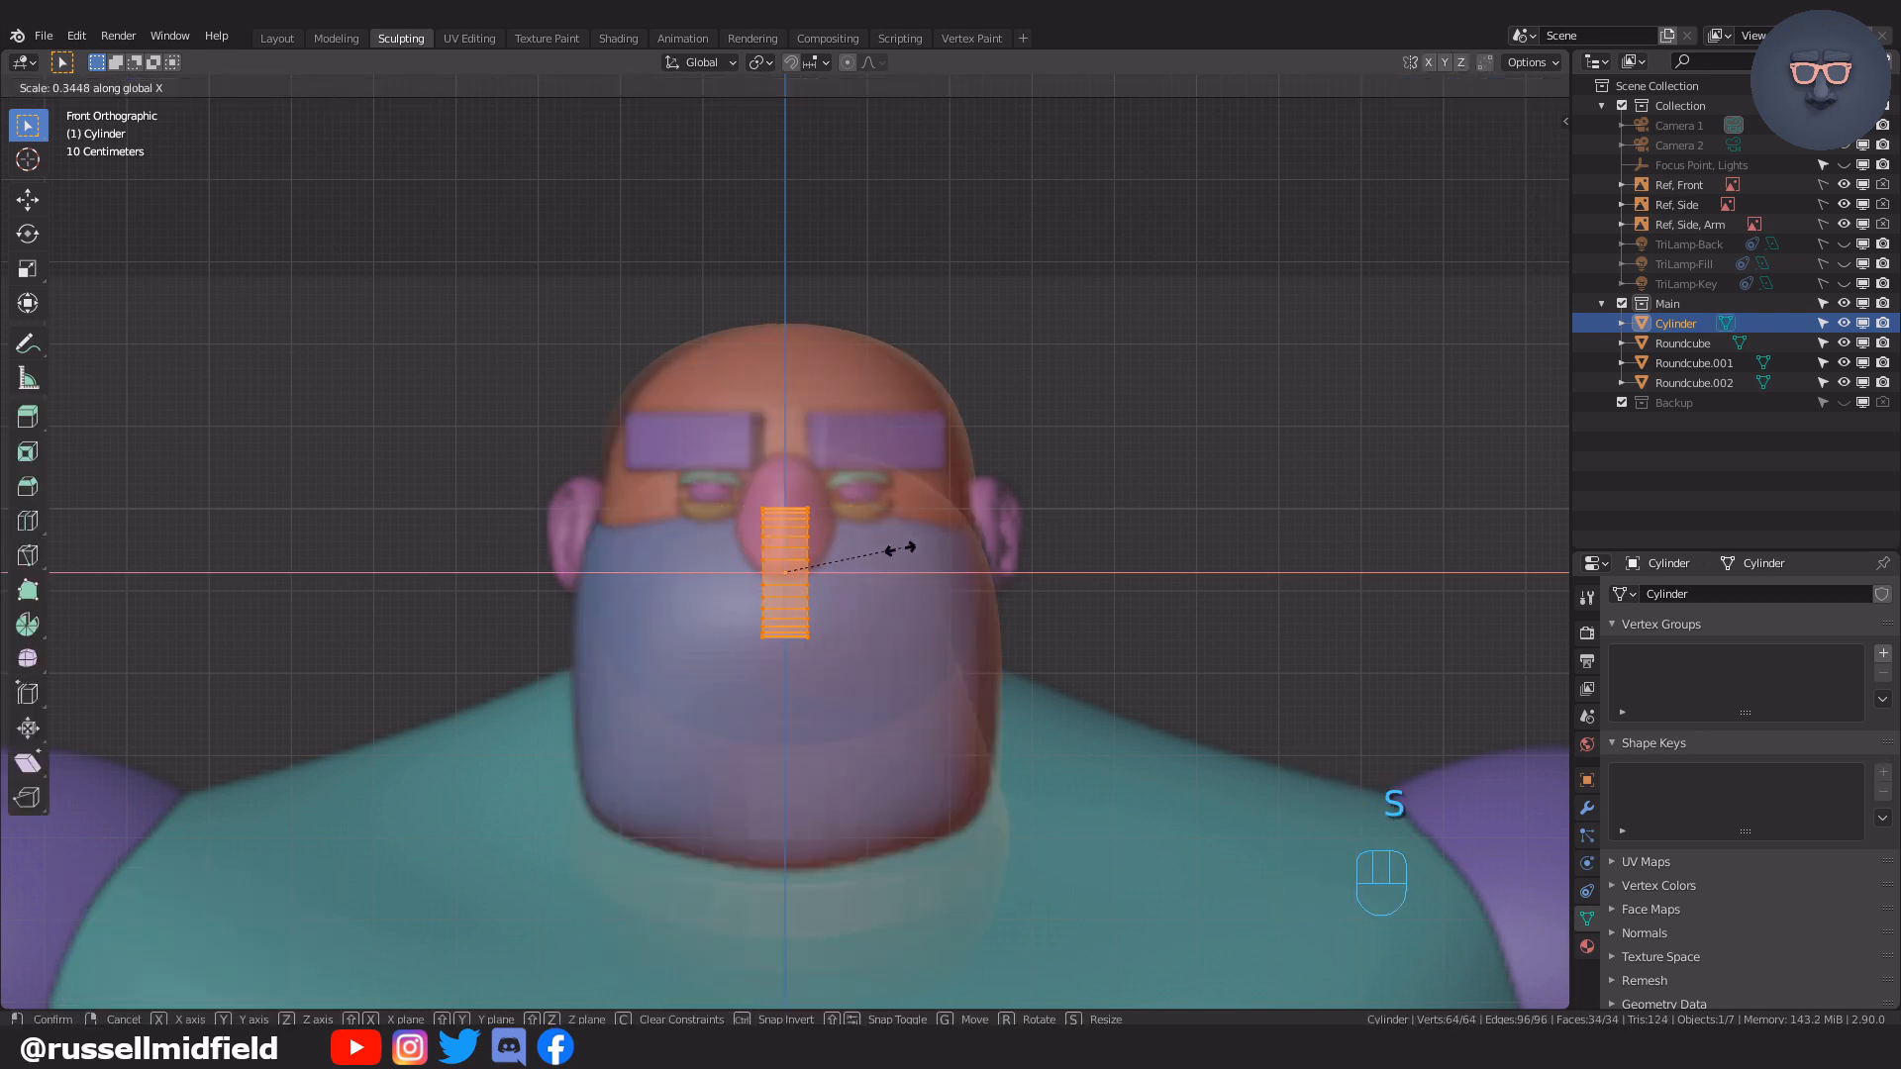
pyautogui.click(887, 552)
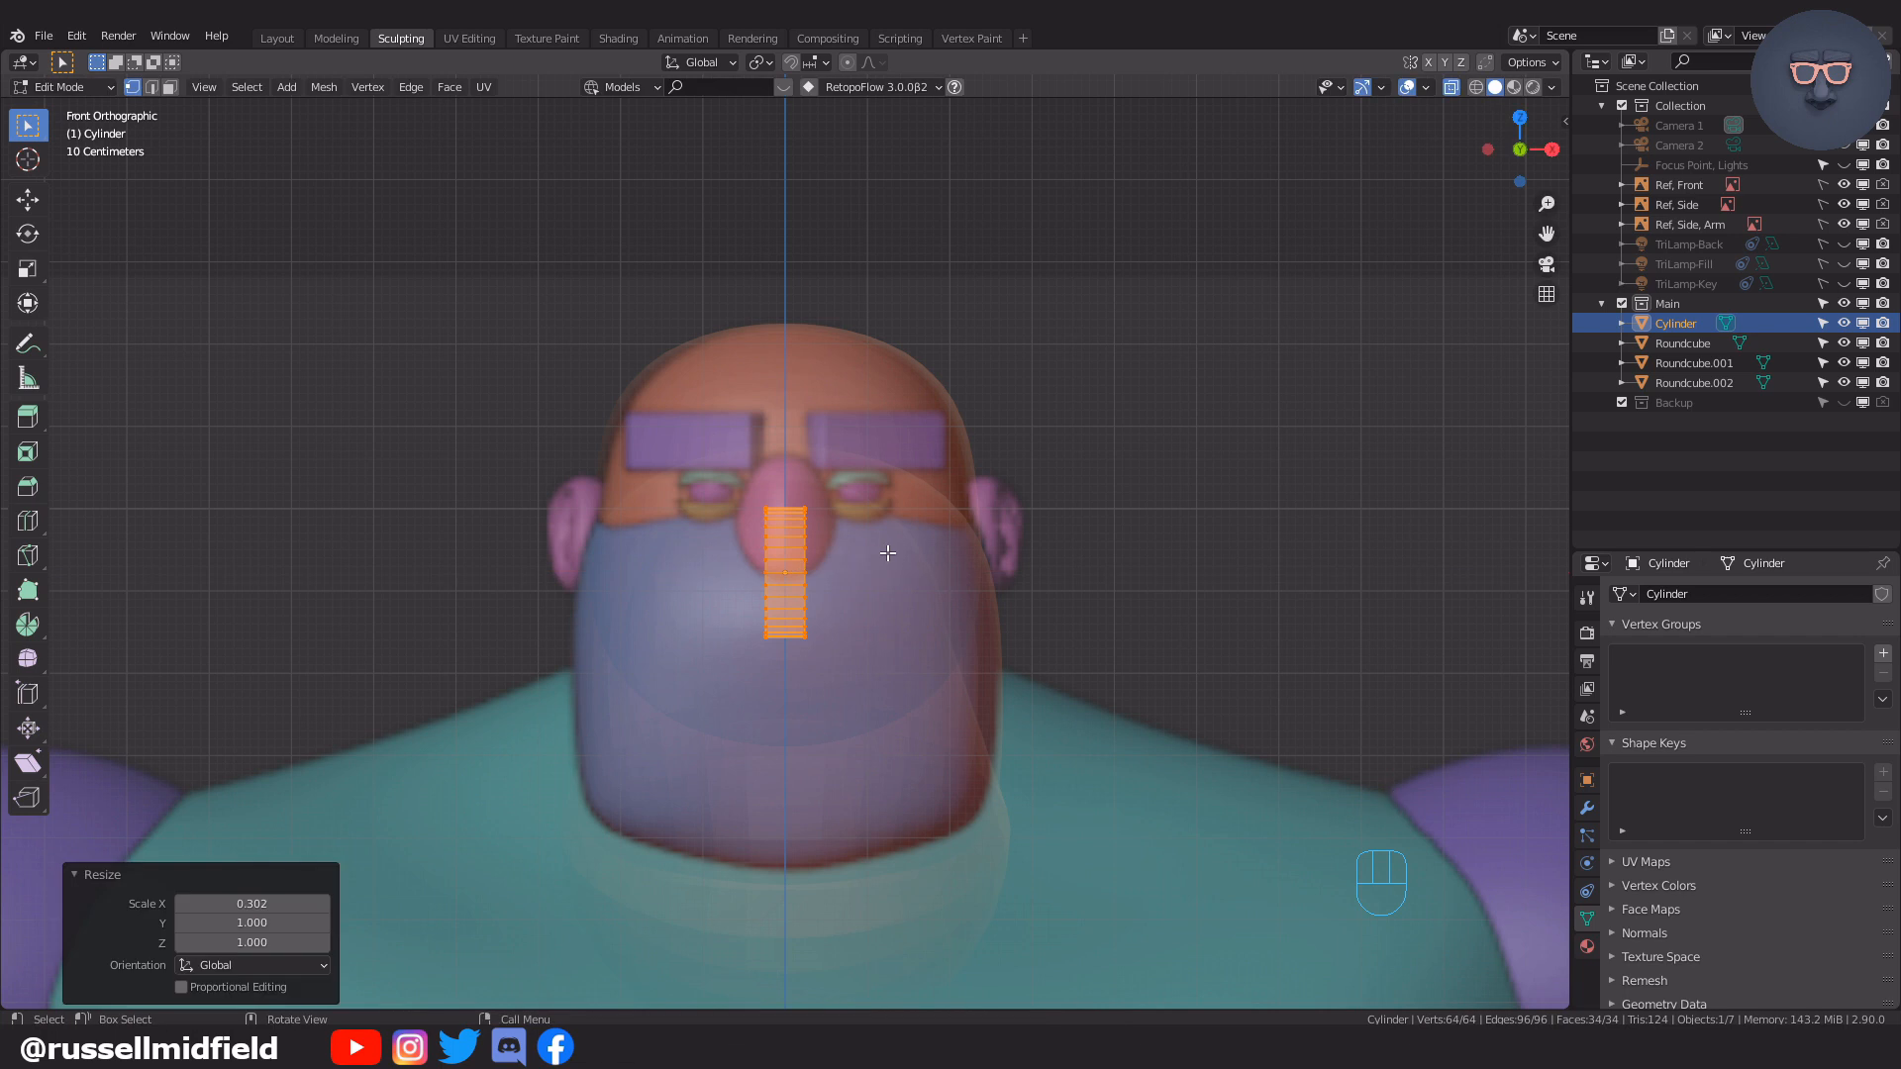
# Move the ear geometry along X to the side of the head and rotate it 26.6° about Z
pyautogui.press('g')
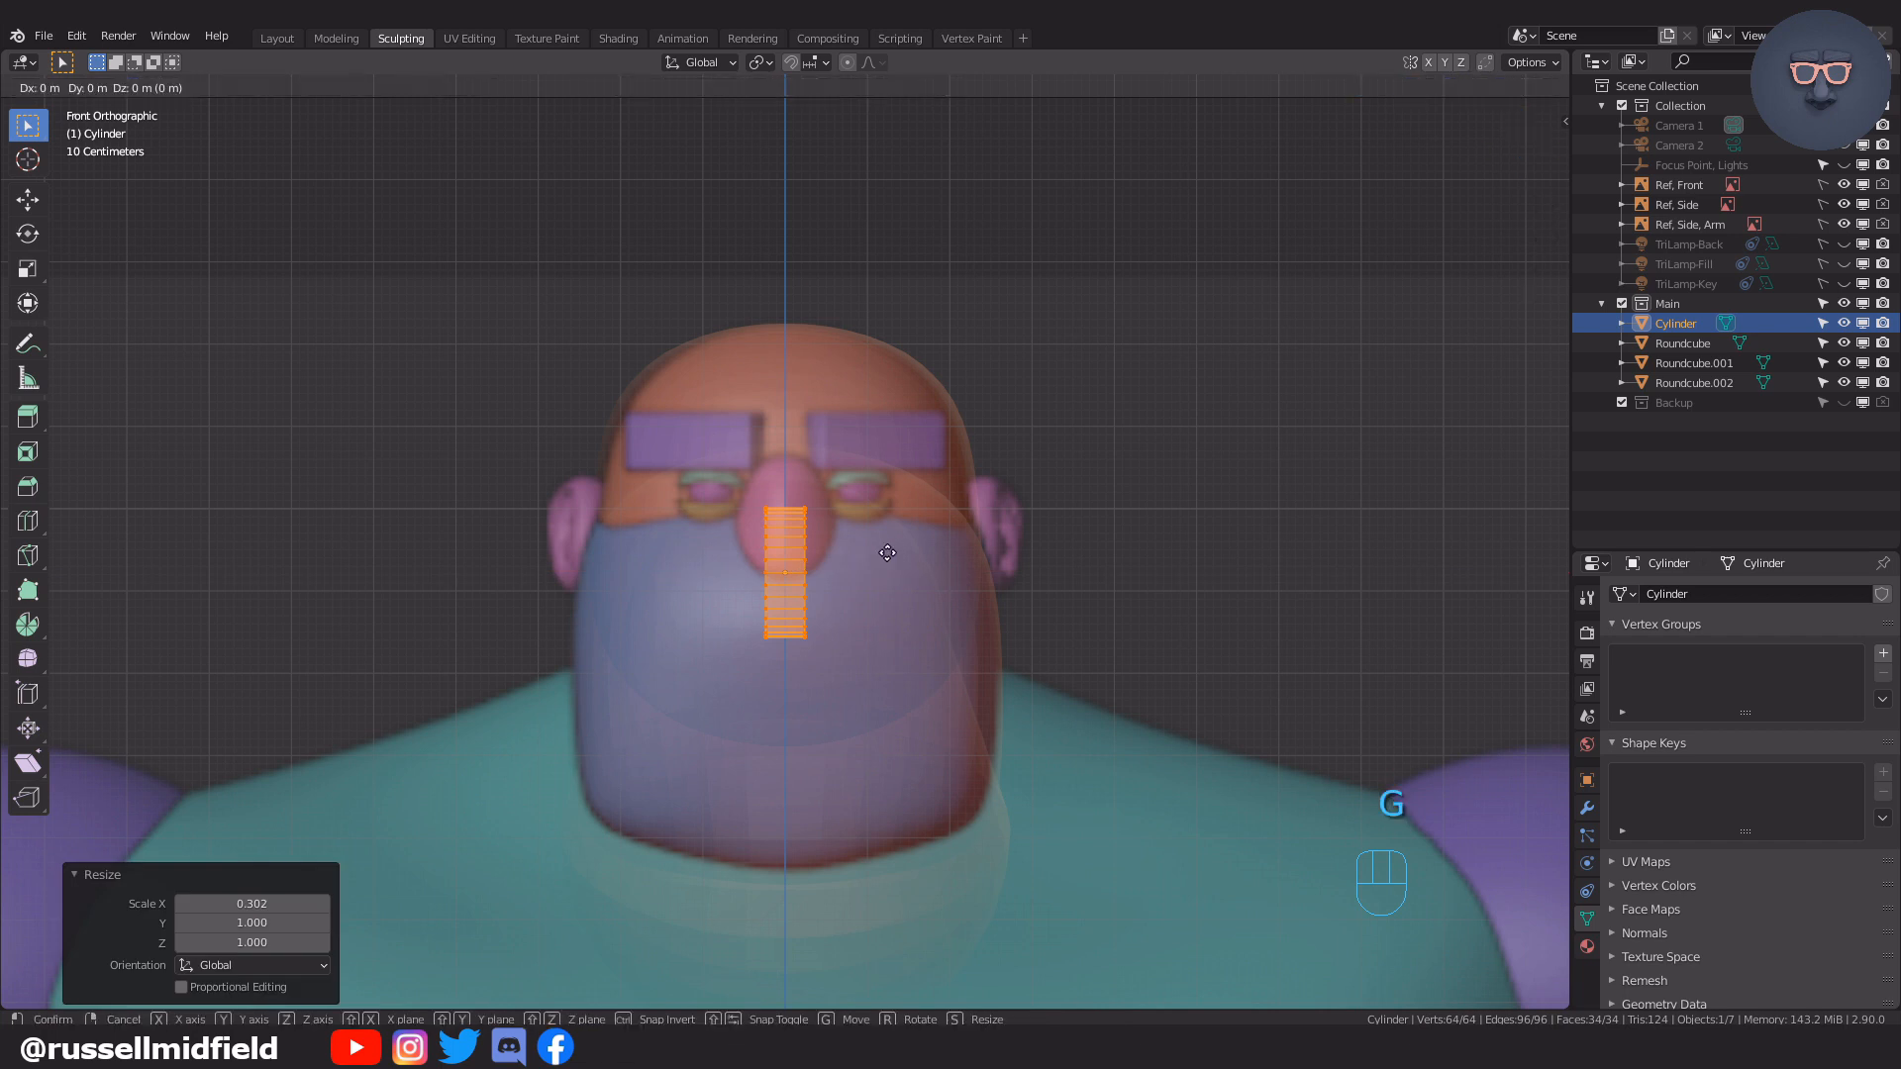
pyautogui.press('x')
pyautogui.click(1099, 541)
pyautogui.press('r')
pyautogui.press('z')
pyautogui.click(1195, 445)
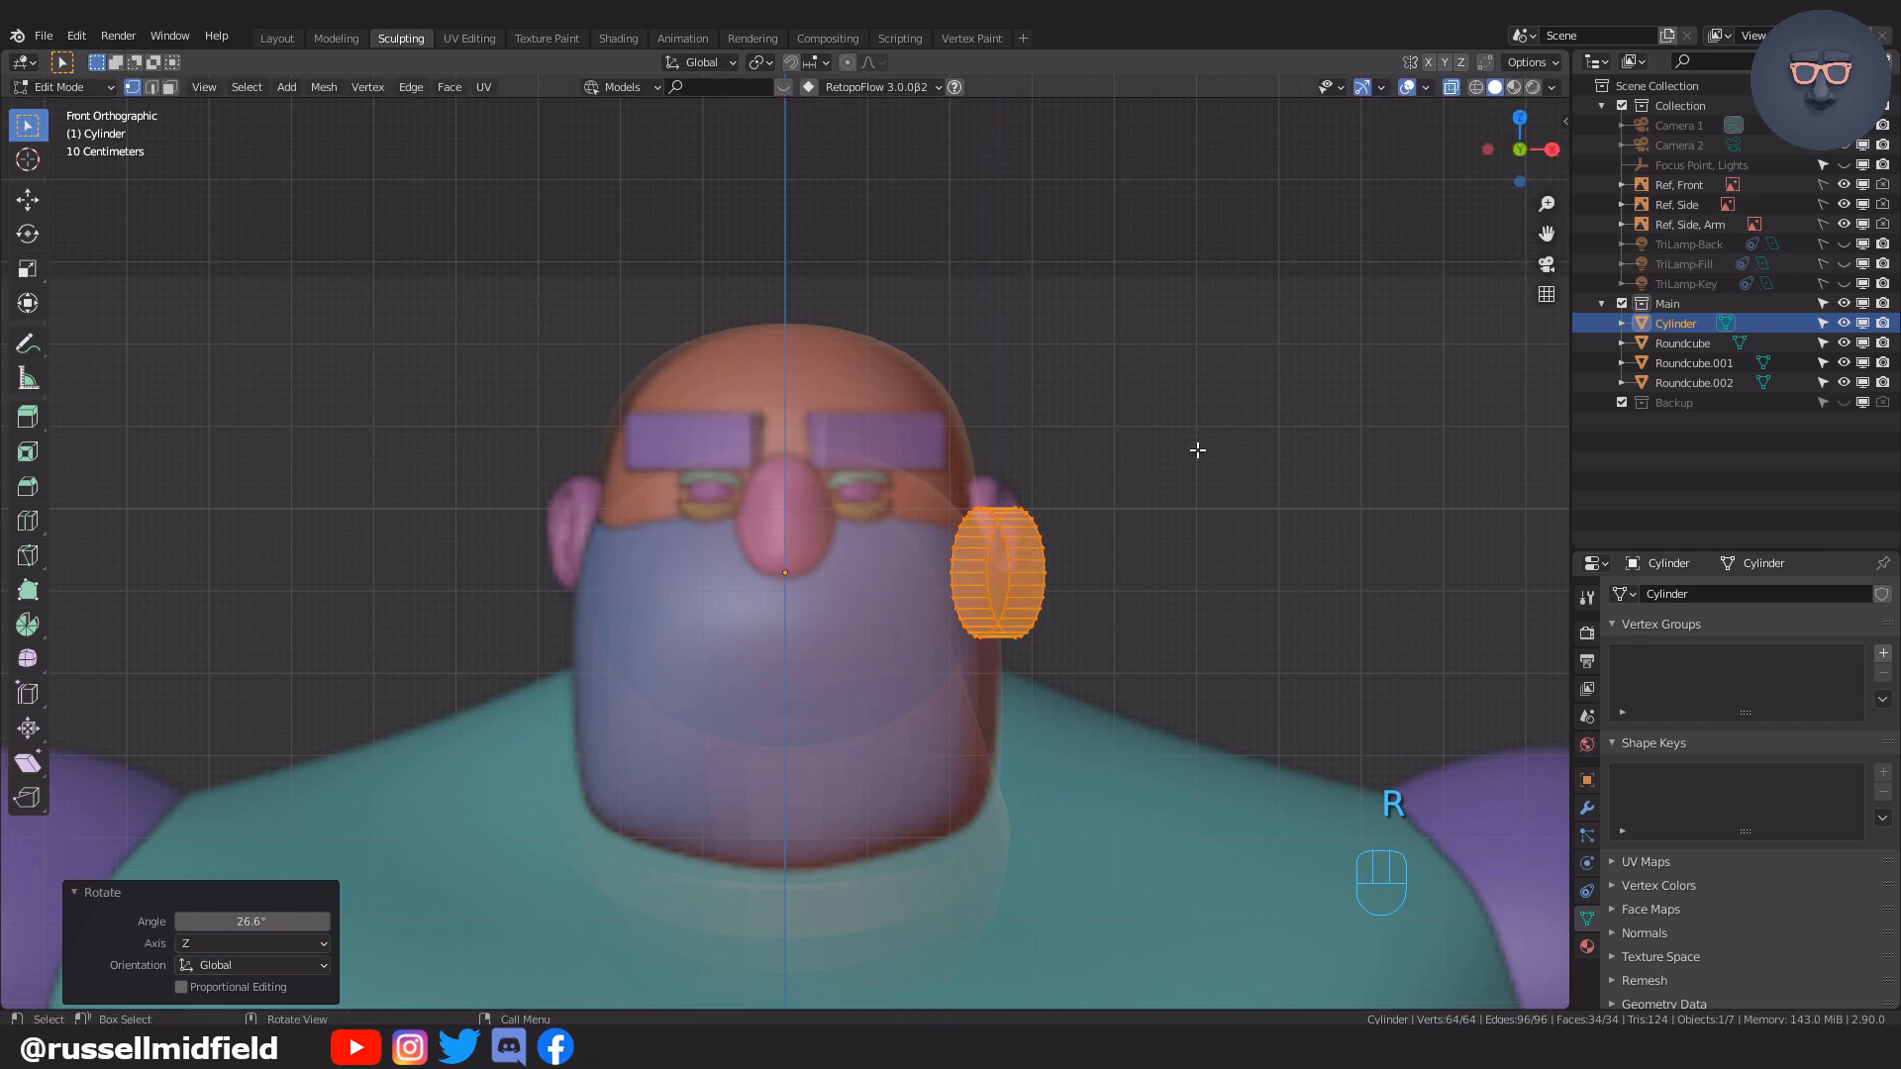
# Rotate the ear geometry by -54.3° about Z so it angles out from the side of the head
pyautogui.scroll(-2, 1197, 445)
pyautogui.moveTo(1197, 446); pyautogui.dragTo(1086, 458, button='middle')
pyautogui.press('r')
pyautogui.press('z')
pyautogui.click(1082, 637)
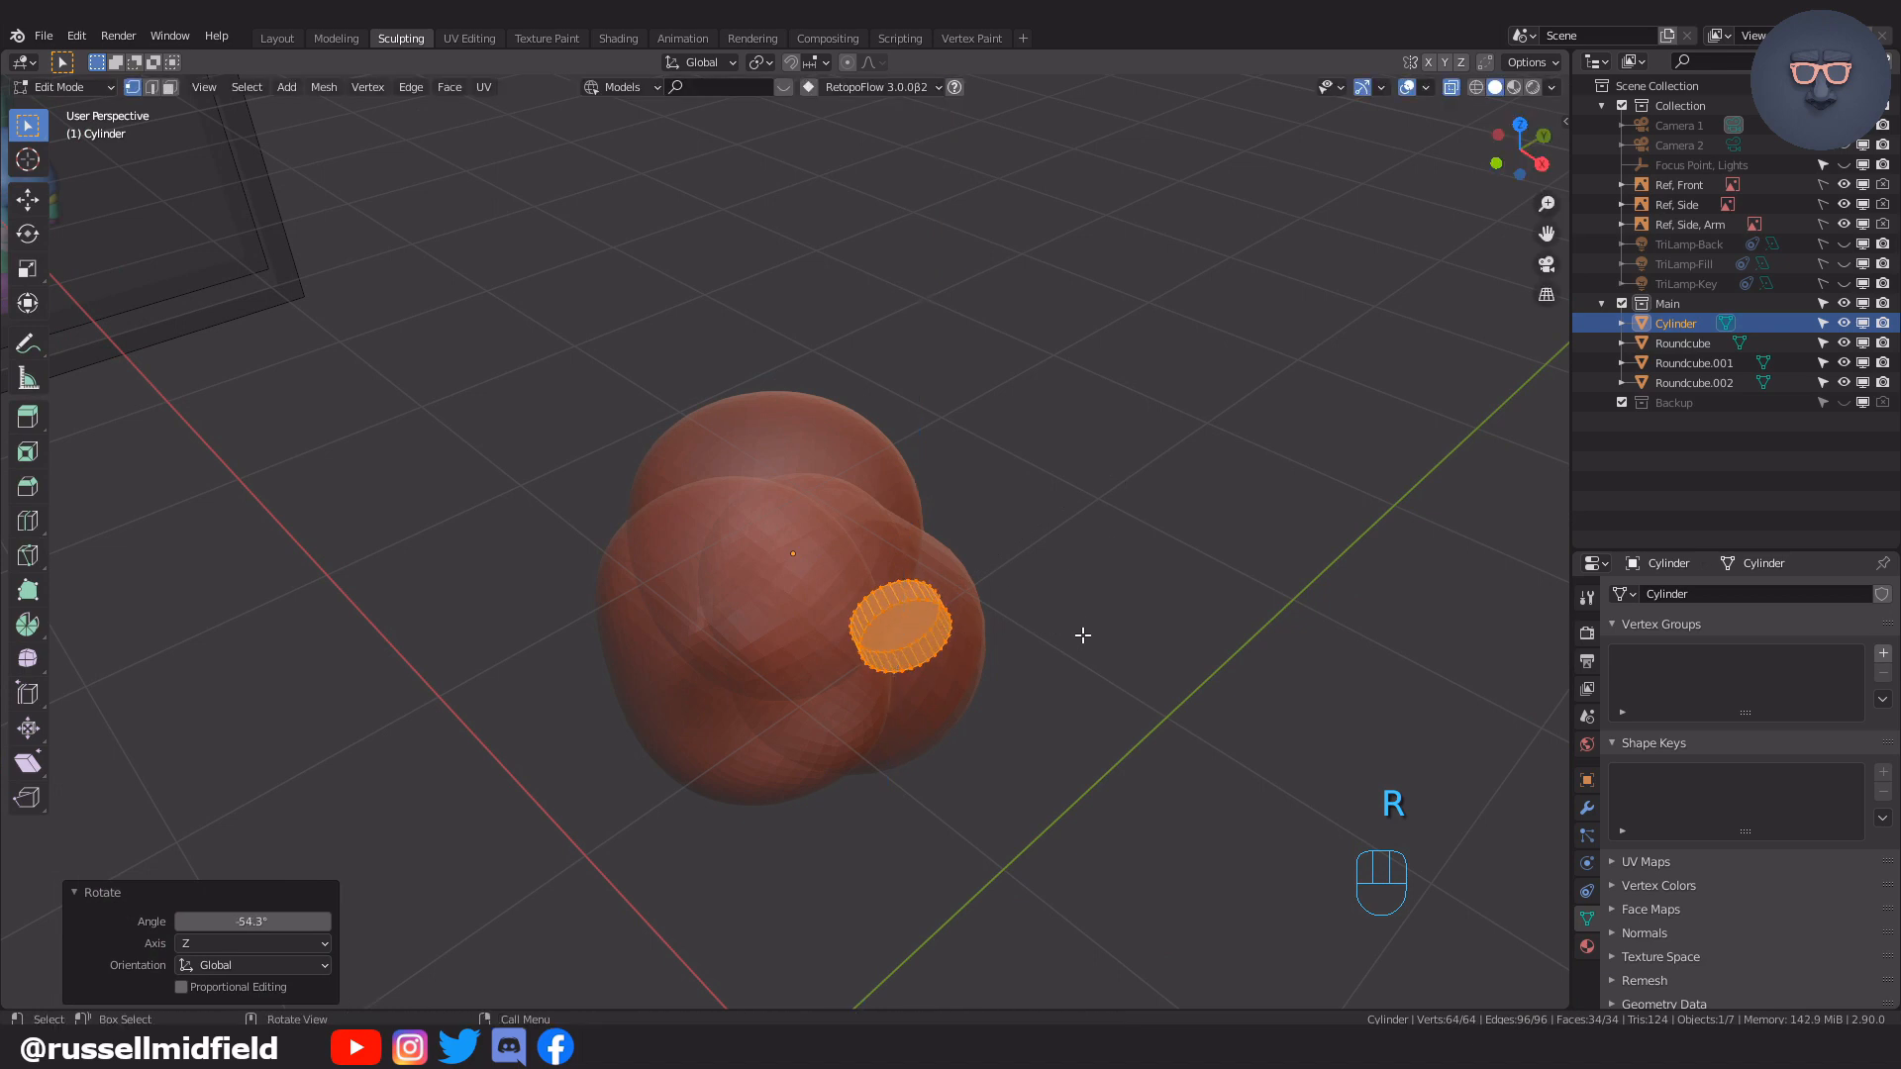
pyautogui.hotkey('alt', 'z')
pyautogui.moveTo(1082, 636); pyautogui.dragTo(1166, 530, button='middle')
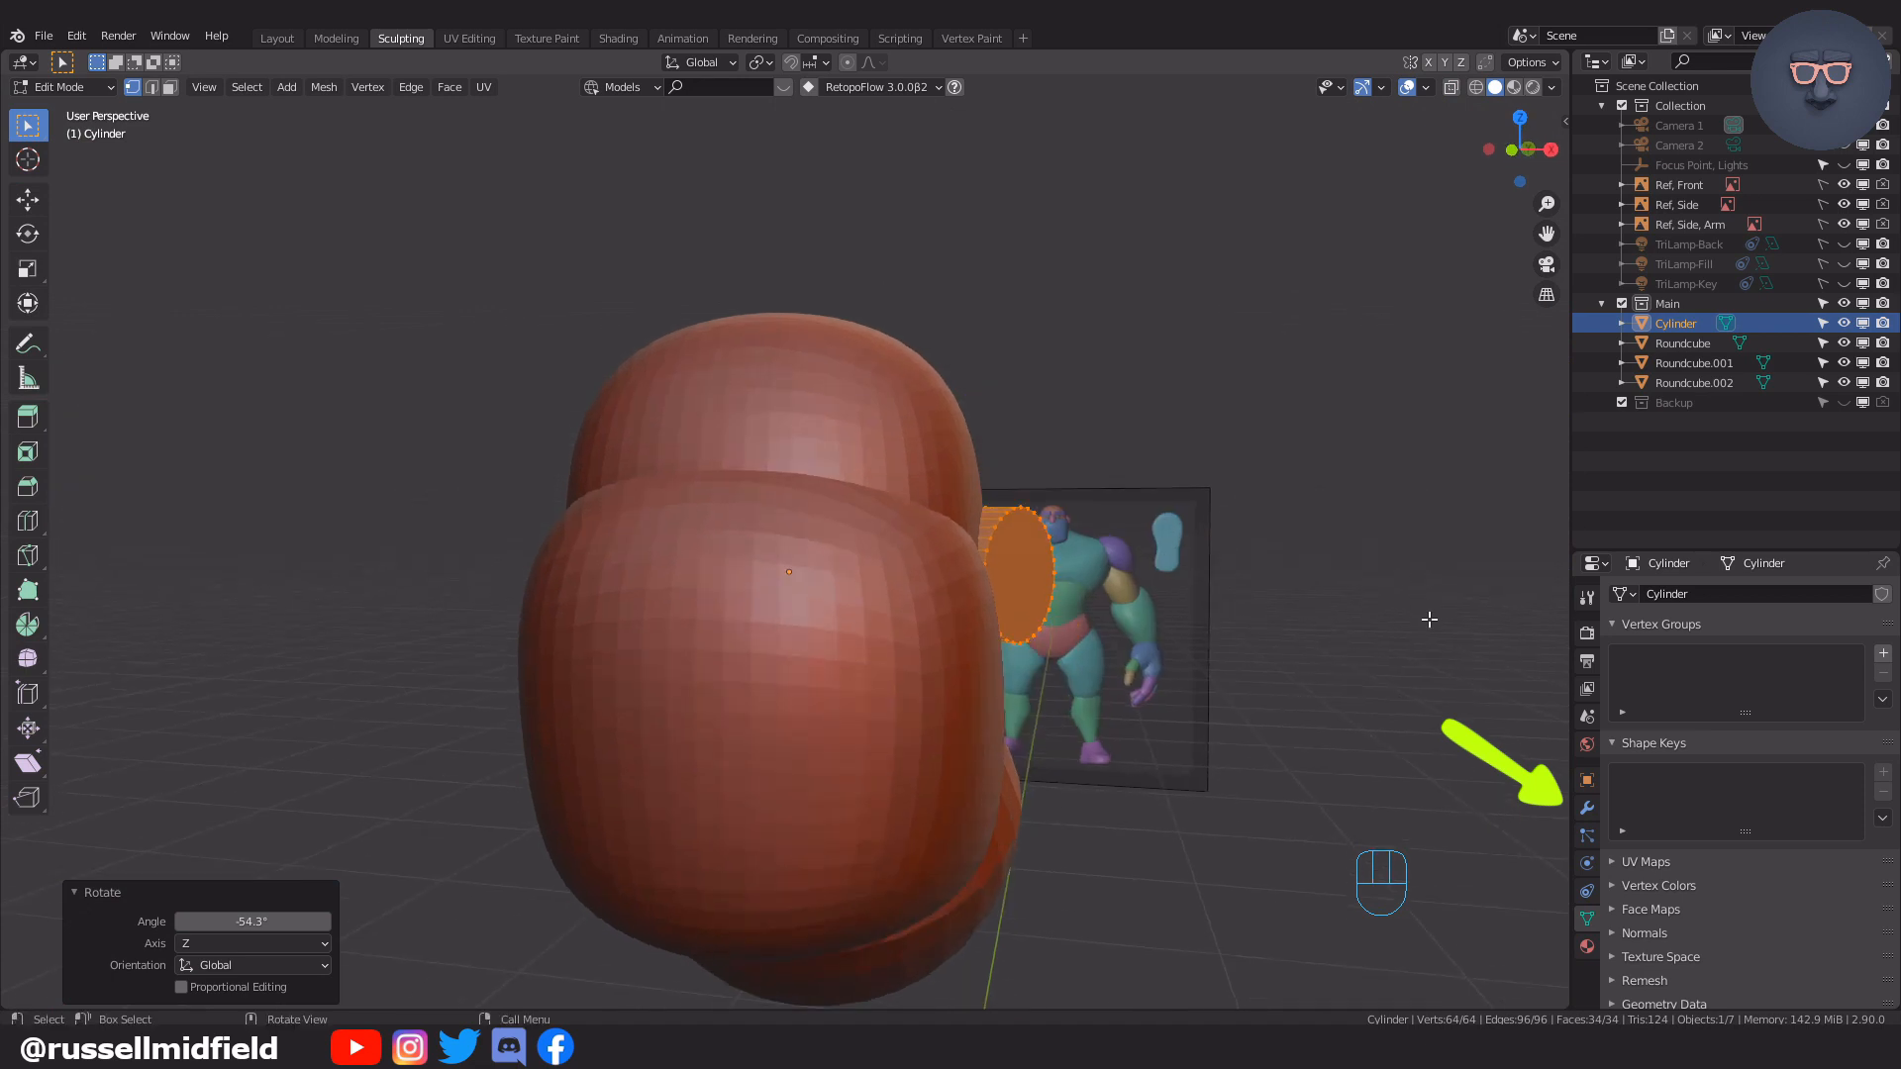
# Add a Mirror modifier on the X axis to the ear cylinder and return to Object Mode
pyautogui.click(1586, 809)
pyautogui.click(1688, 595)
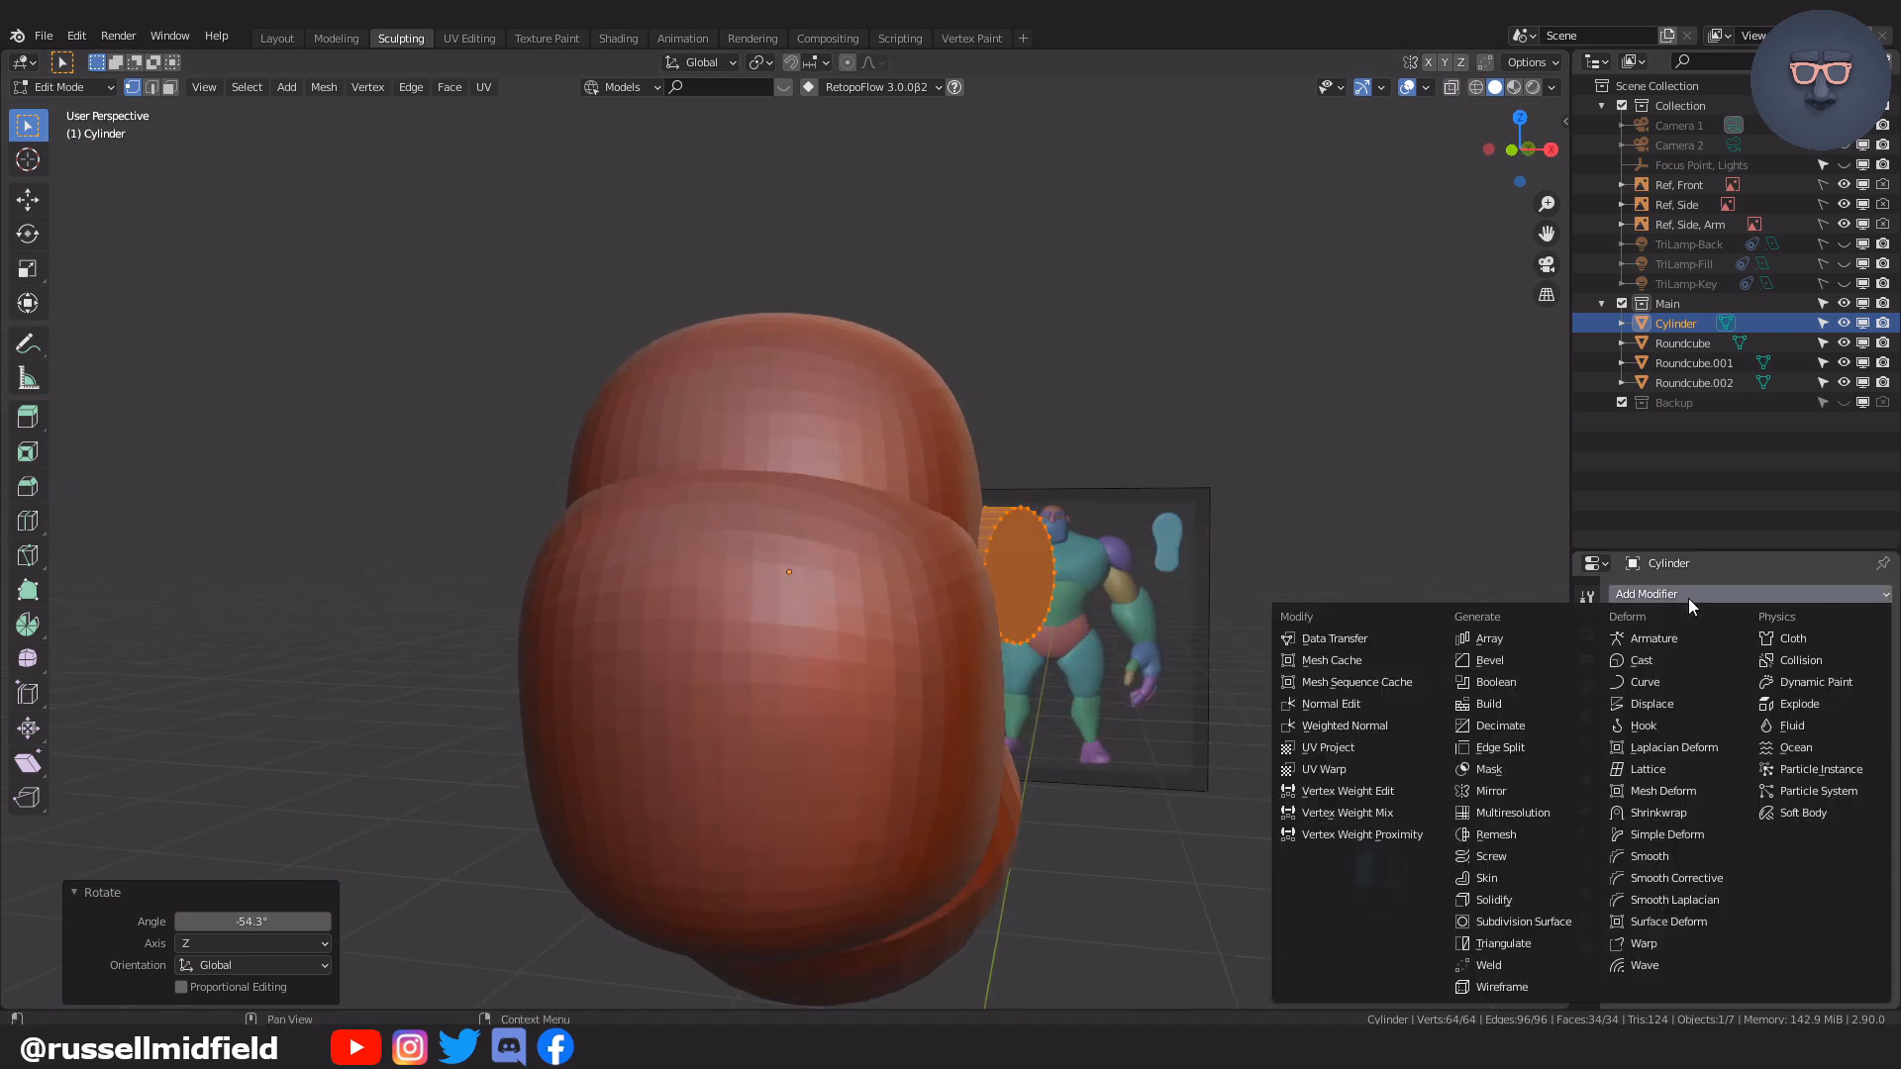
pyautogui.click(1566, 790)
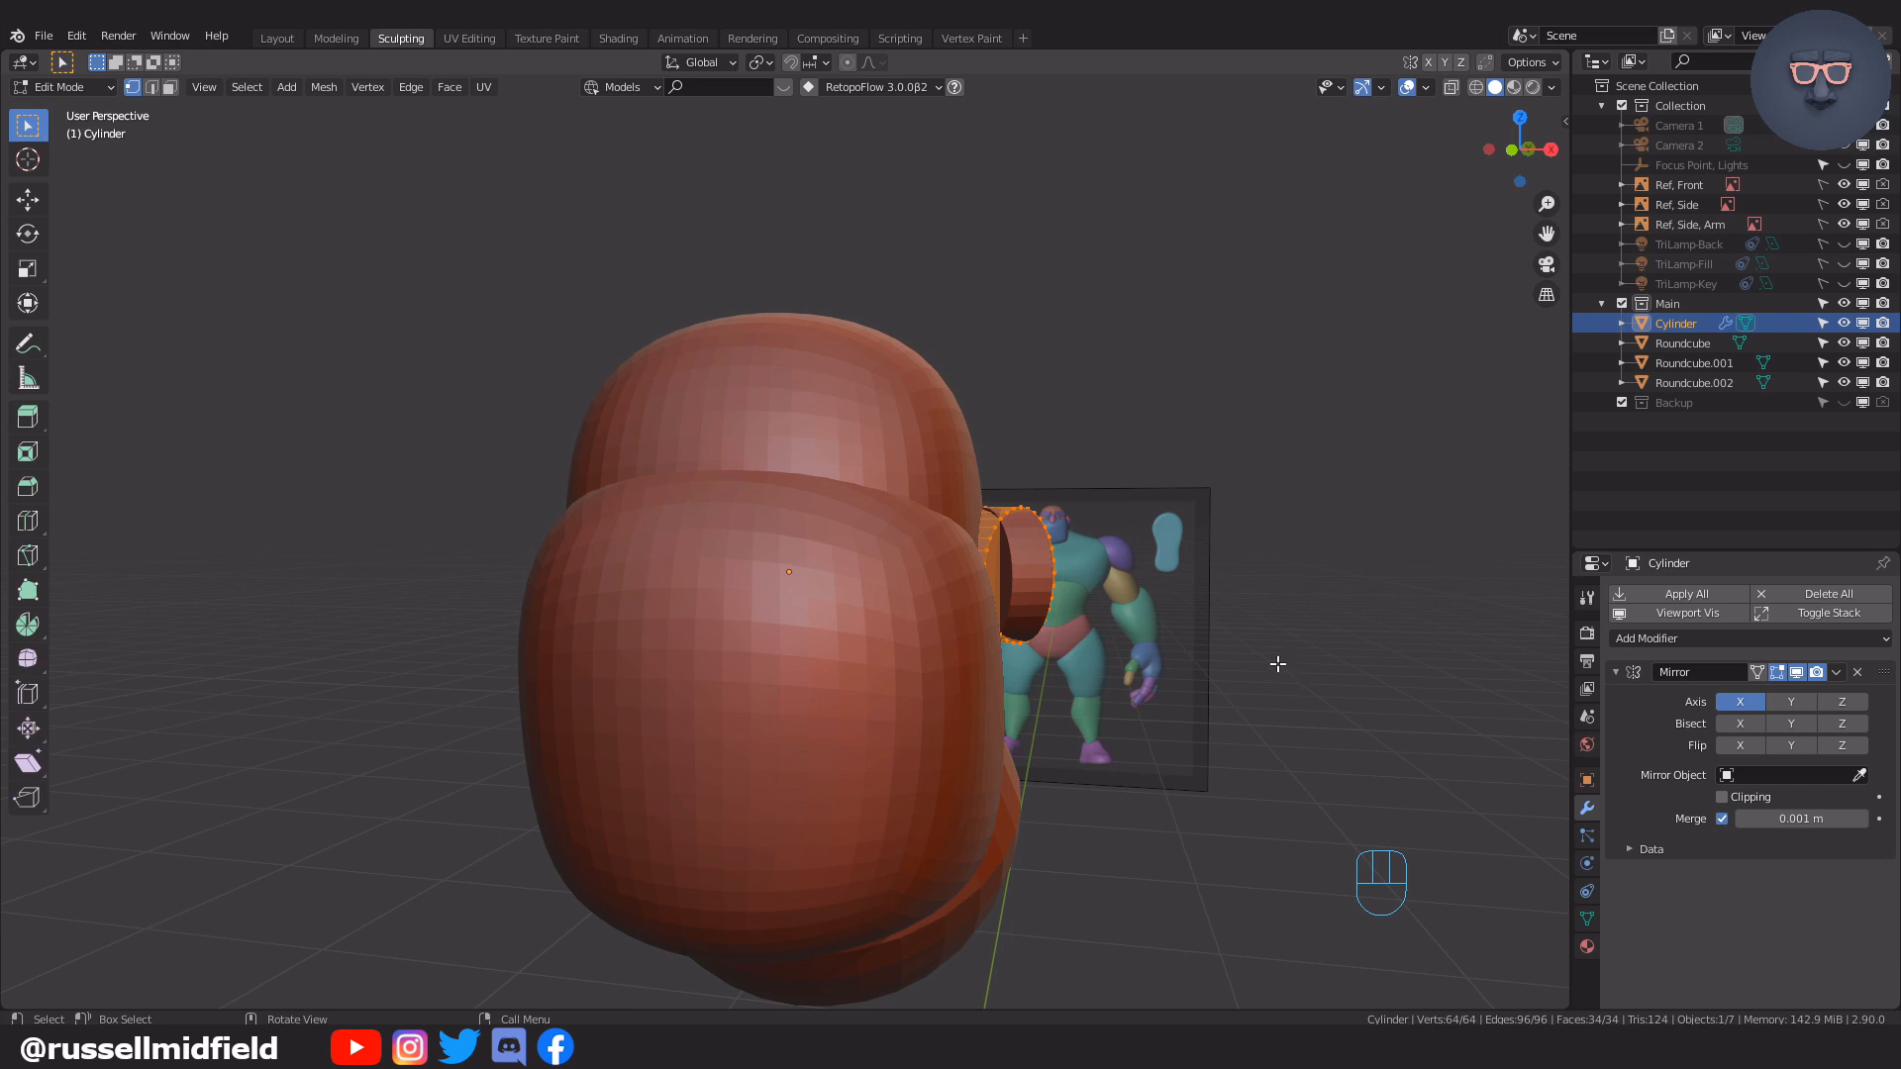
pyautogui.moveTo(1277, 663); pyautogui.dragTo(1188, 666, button='middle')
pyautogui.press('Tab')
pyautogui.moveTo(1151, 578); pyautogui.dragTo(1169, 572, button='middle')
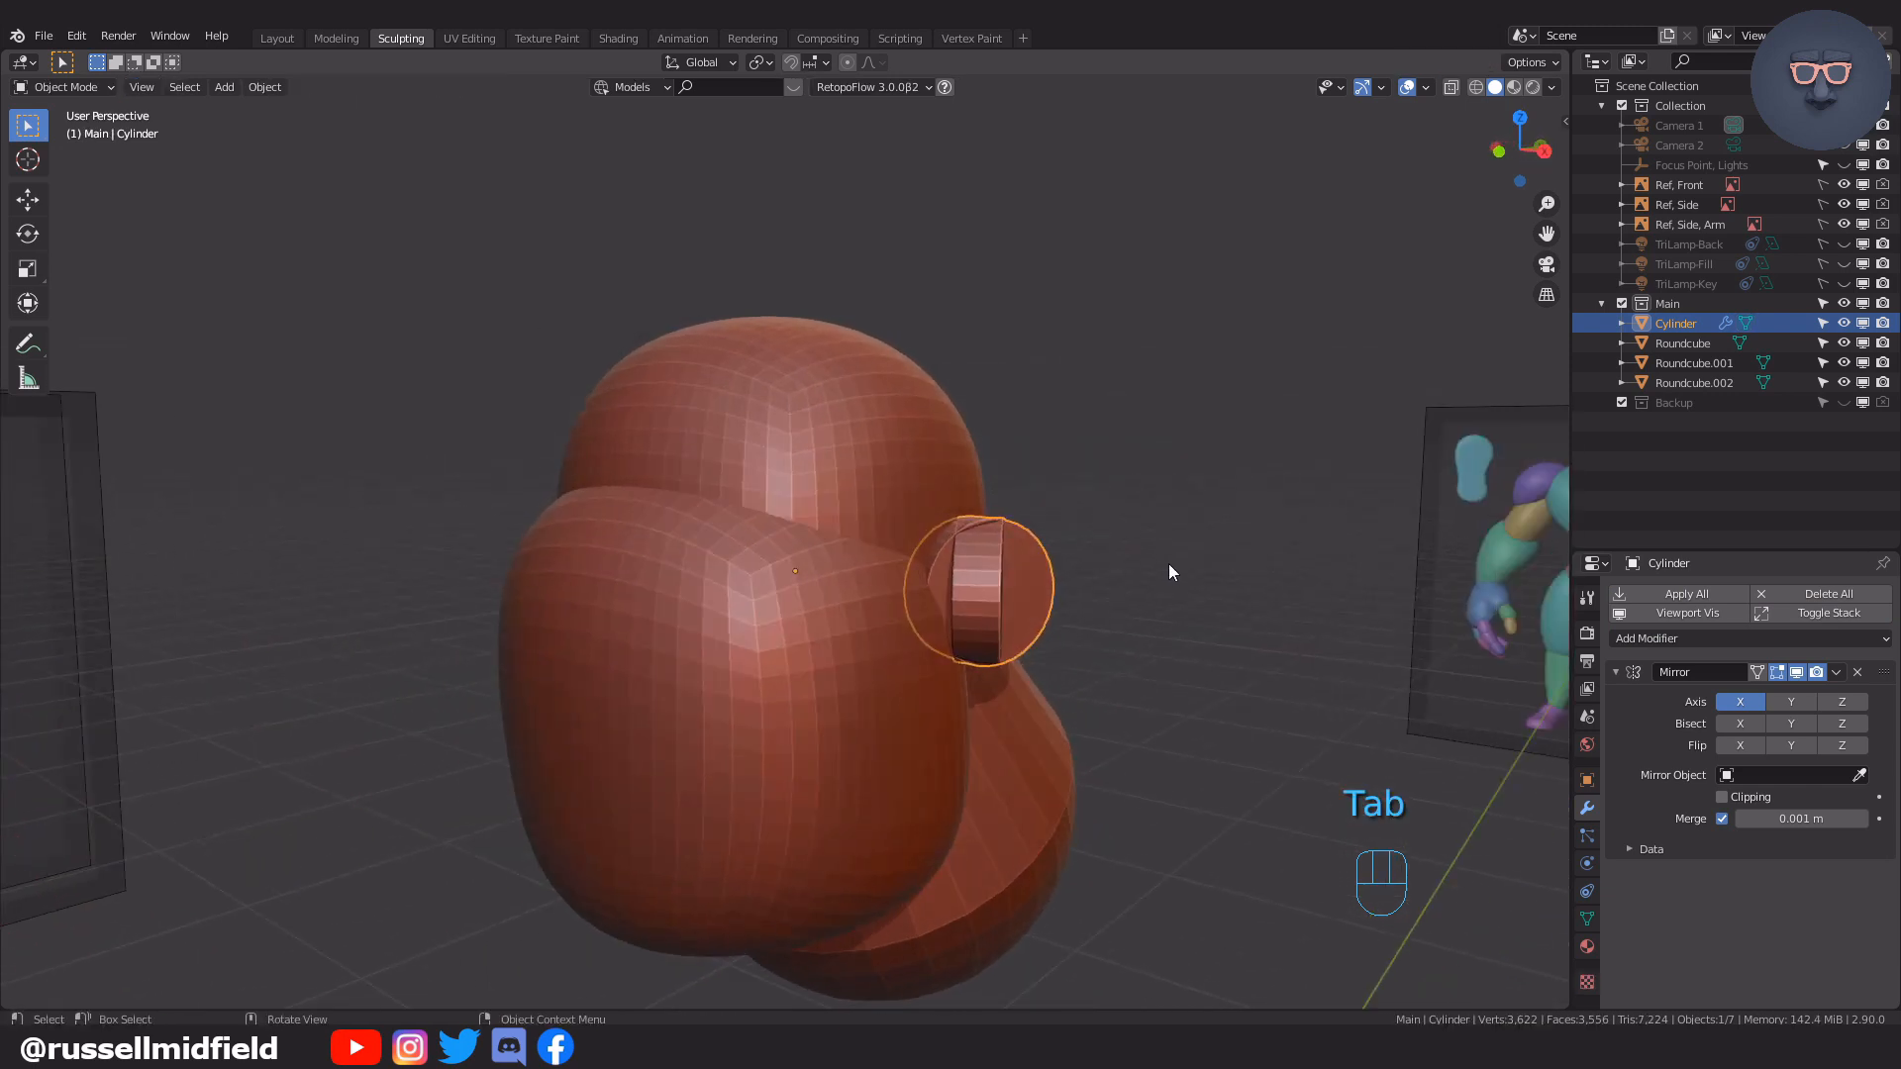
# Apply all transforms to the ear cylinder so it mirrors across the head, and check its origin in the front view
pyautogui.hotkey('ctrl', 'a')
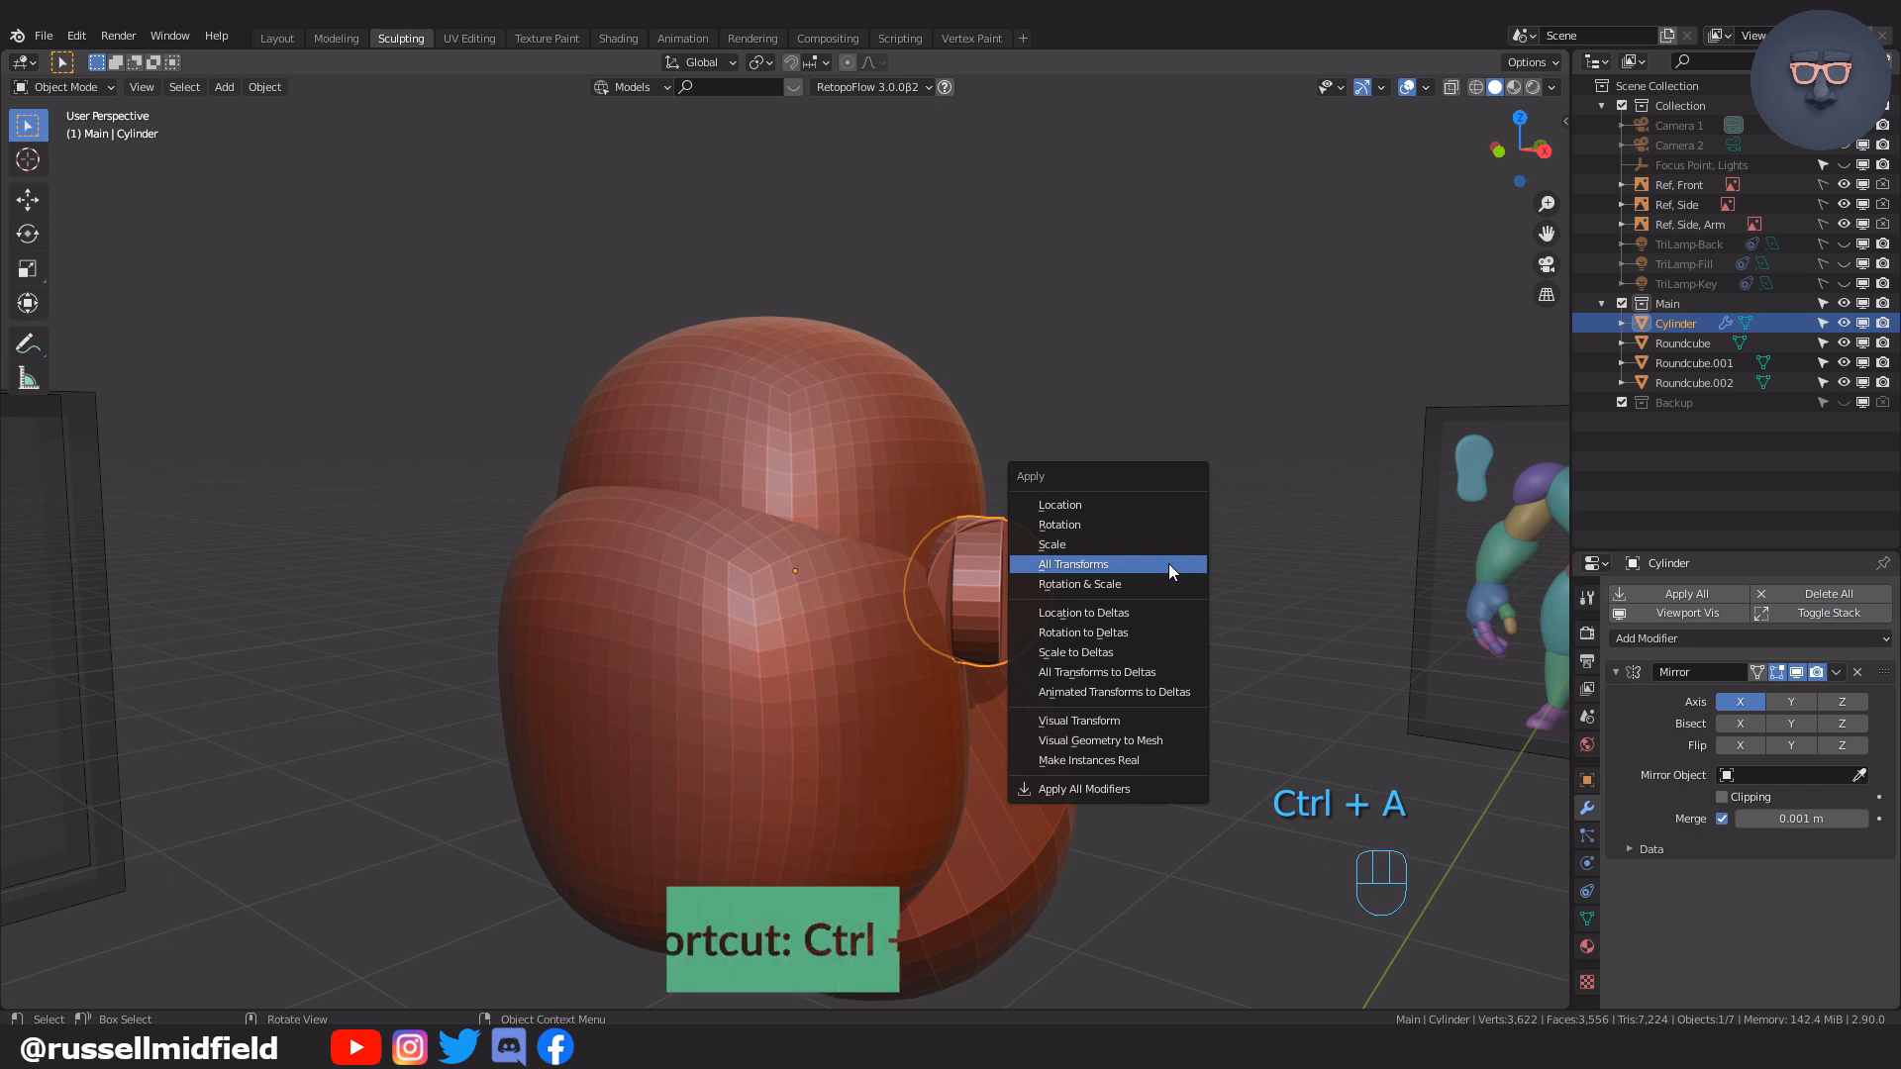
pyautogui.click(1169, 563)
pyautogui.click(1169, 562)
pyautogui.moveTo(1168, 562); pyautogui.dragTo(1160, 616, button='middle')
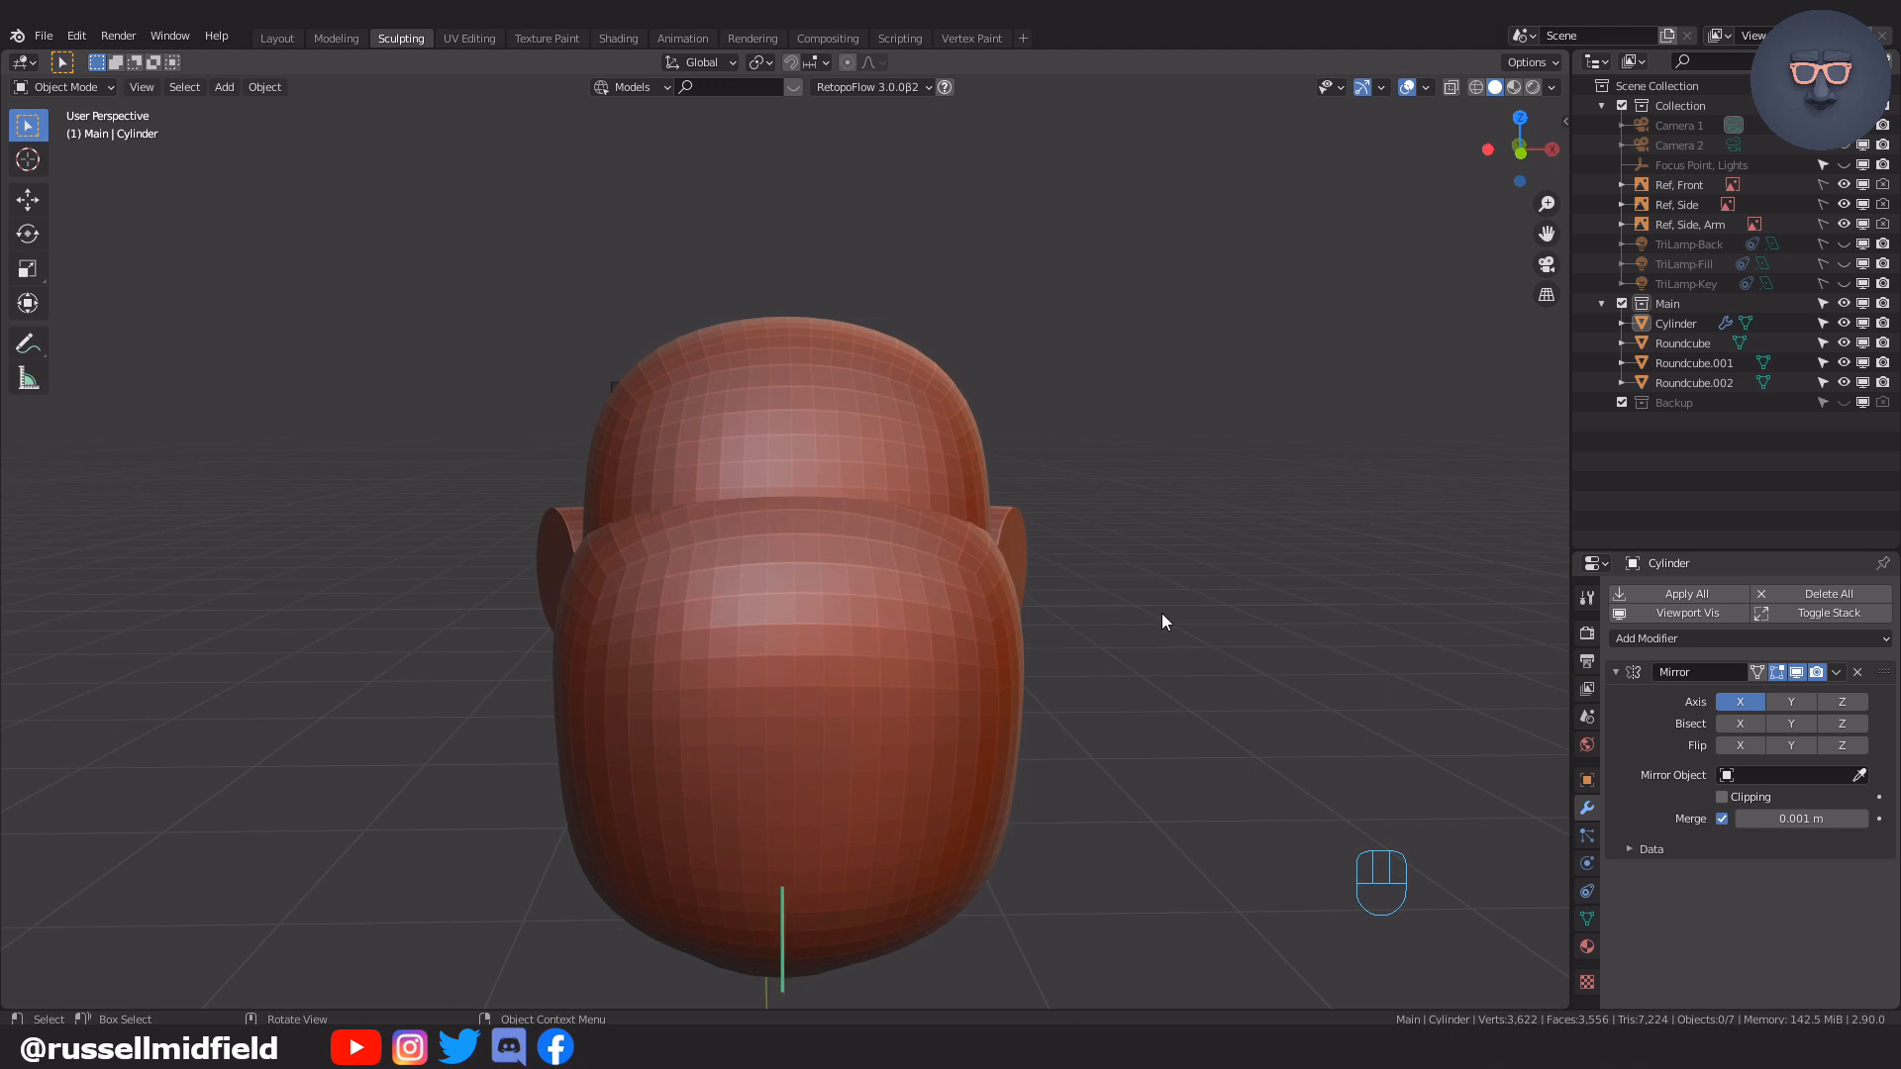
pyautogui.press('KP_1')
pyautogui.click(1065, 594)
pyautogui.scroll(-8, 1077, 572)
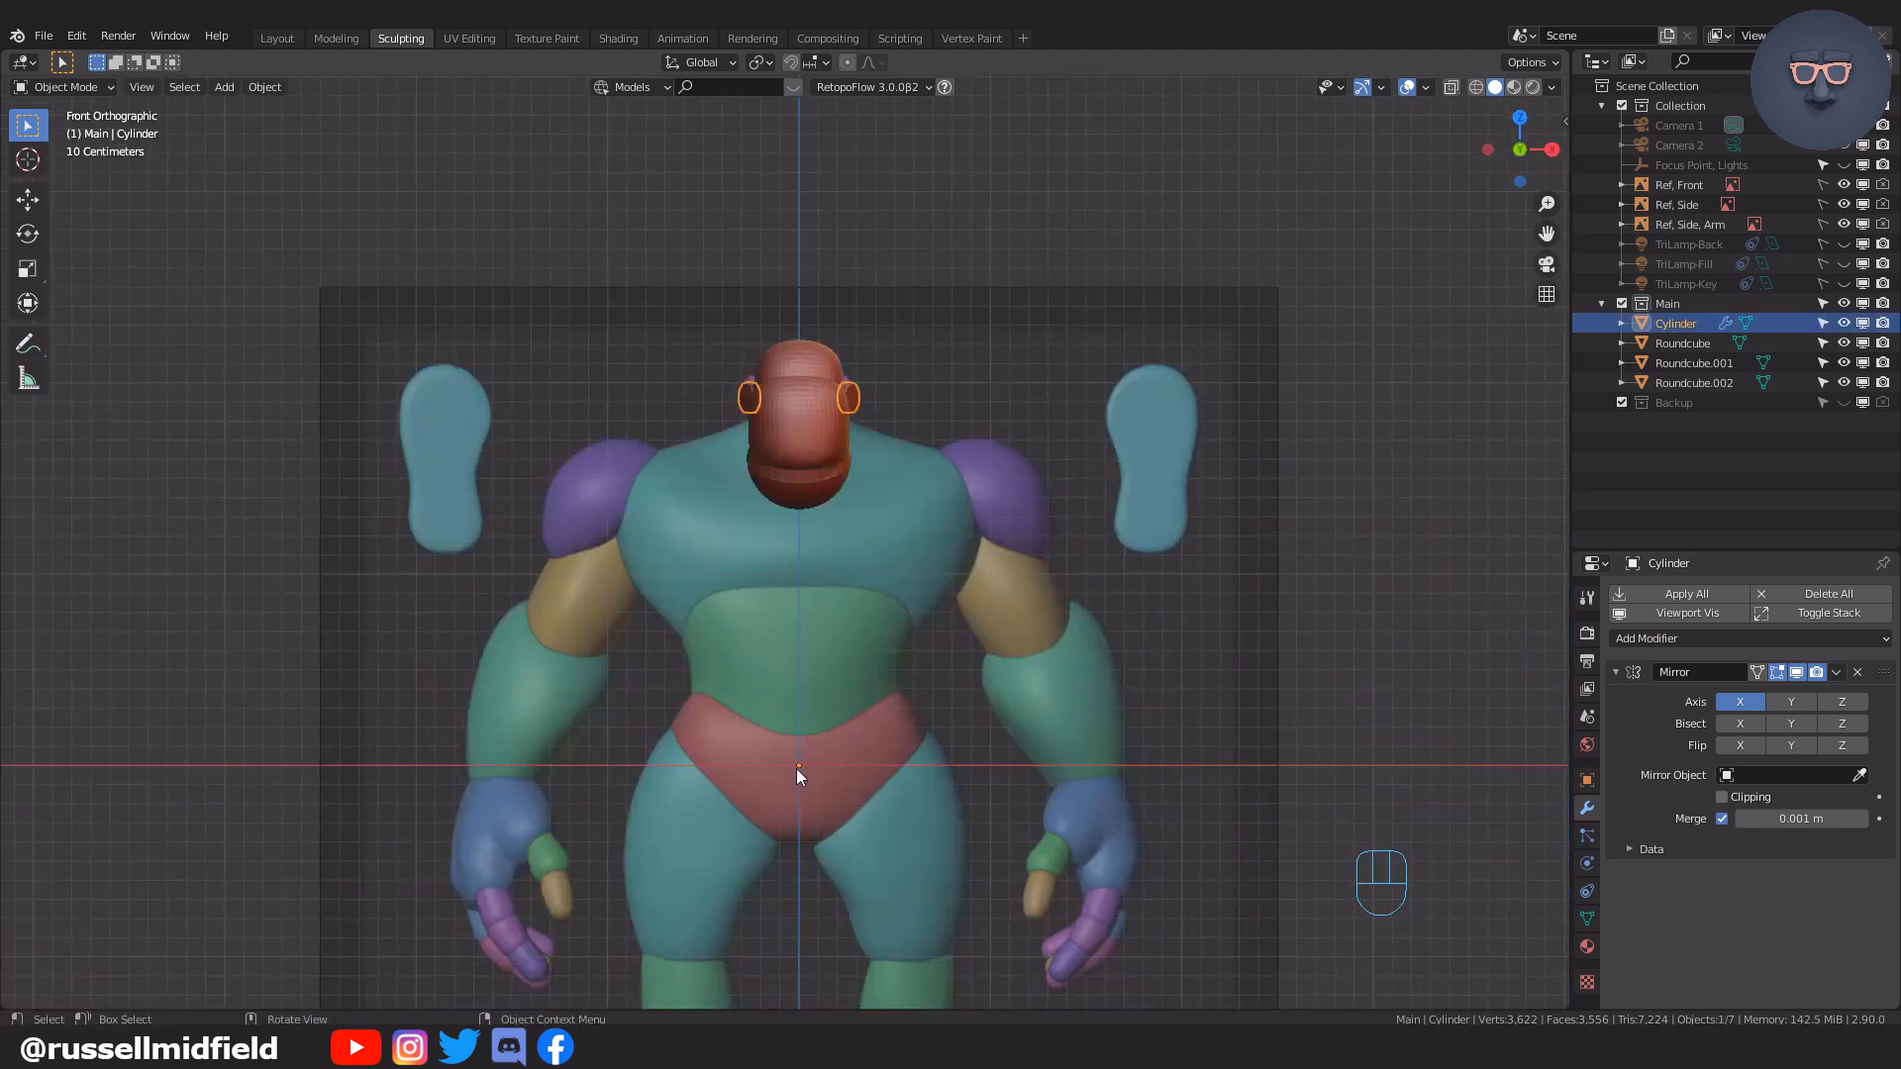
pyautogui.keyDown('shift'); pyautogui.scroll(2, 847, 592); pyautogui.keyUp('shift')
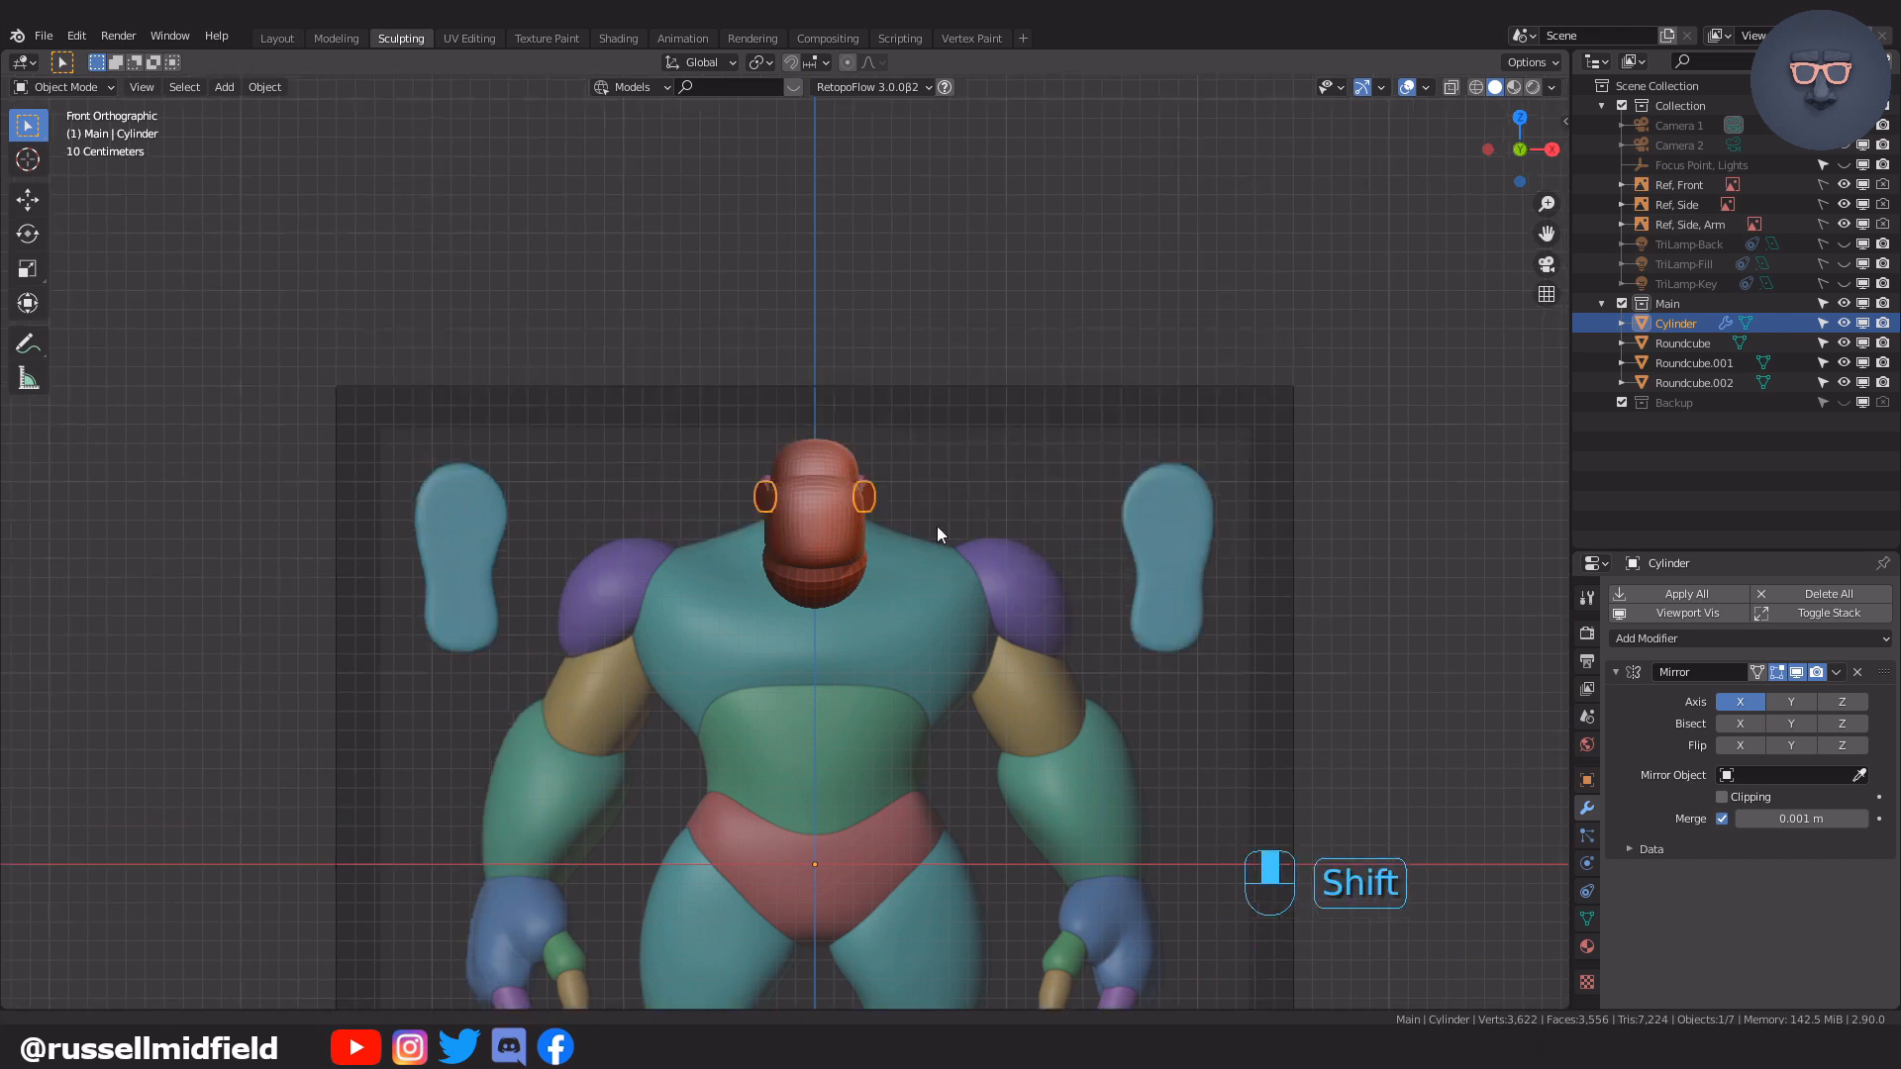
pyautogui.scroll(4, 938, 539)
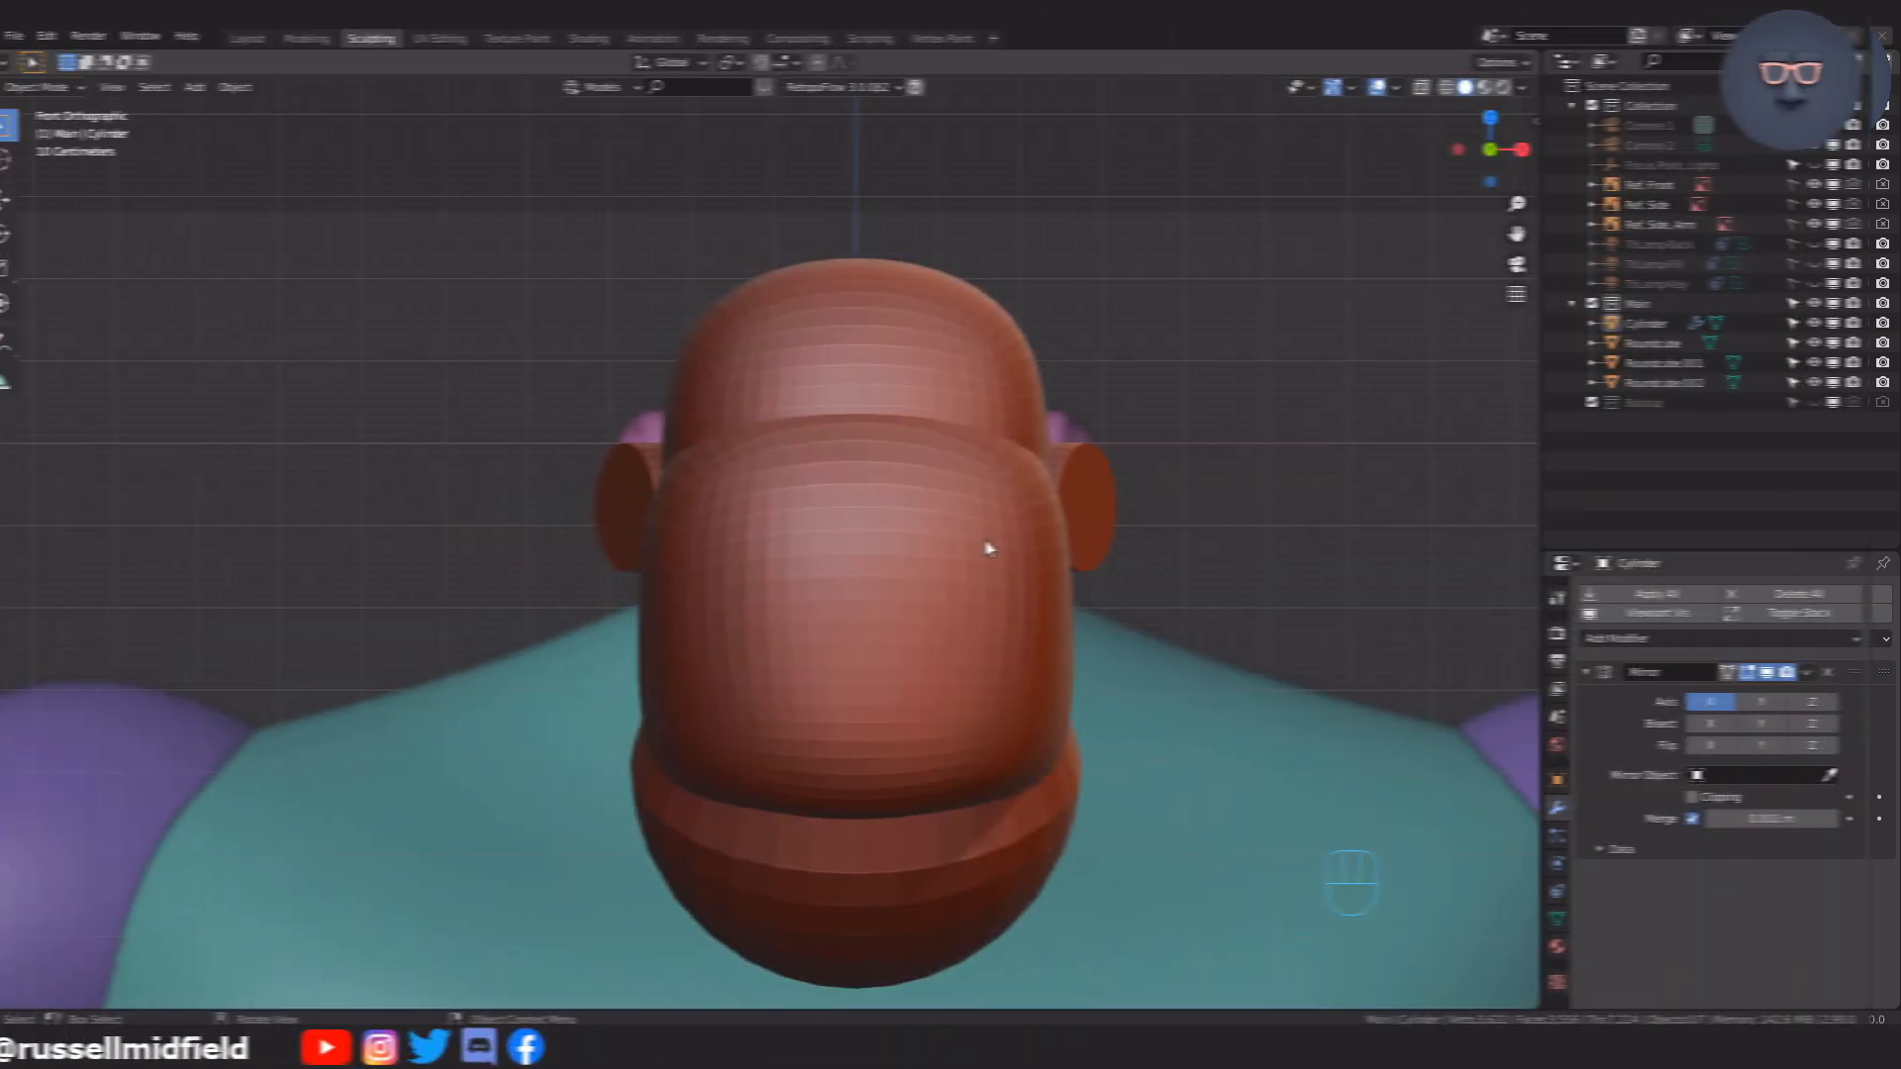
pyautogui.scroll(3, 1124, 564)
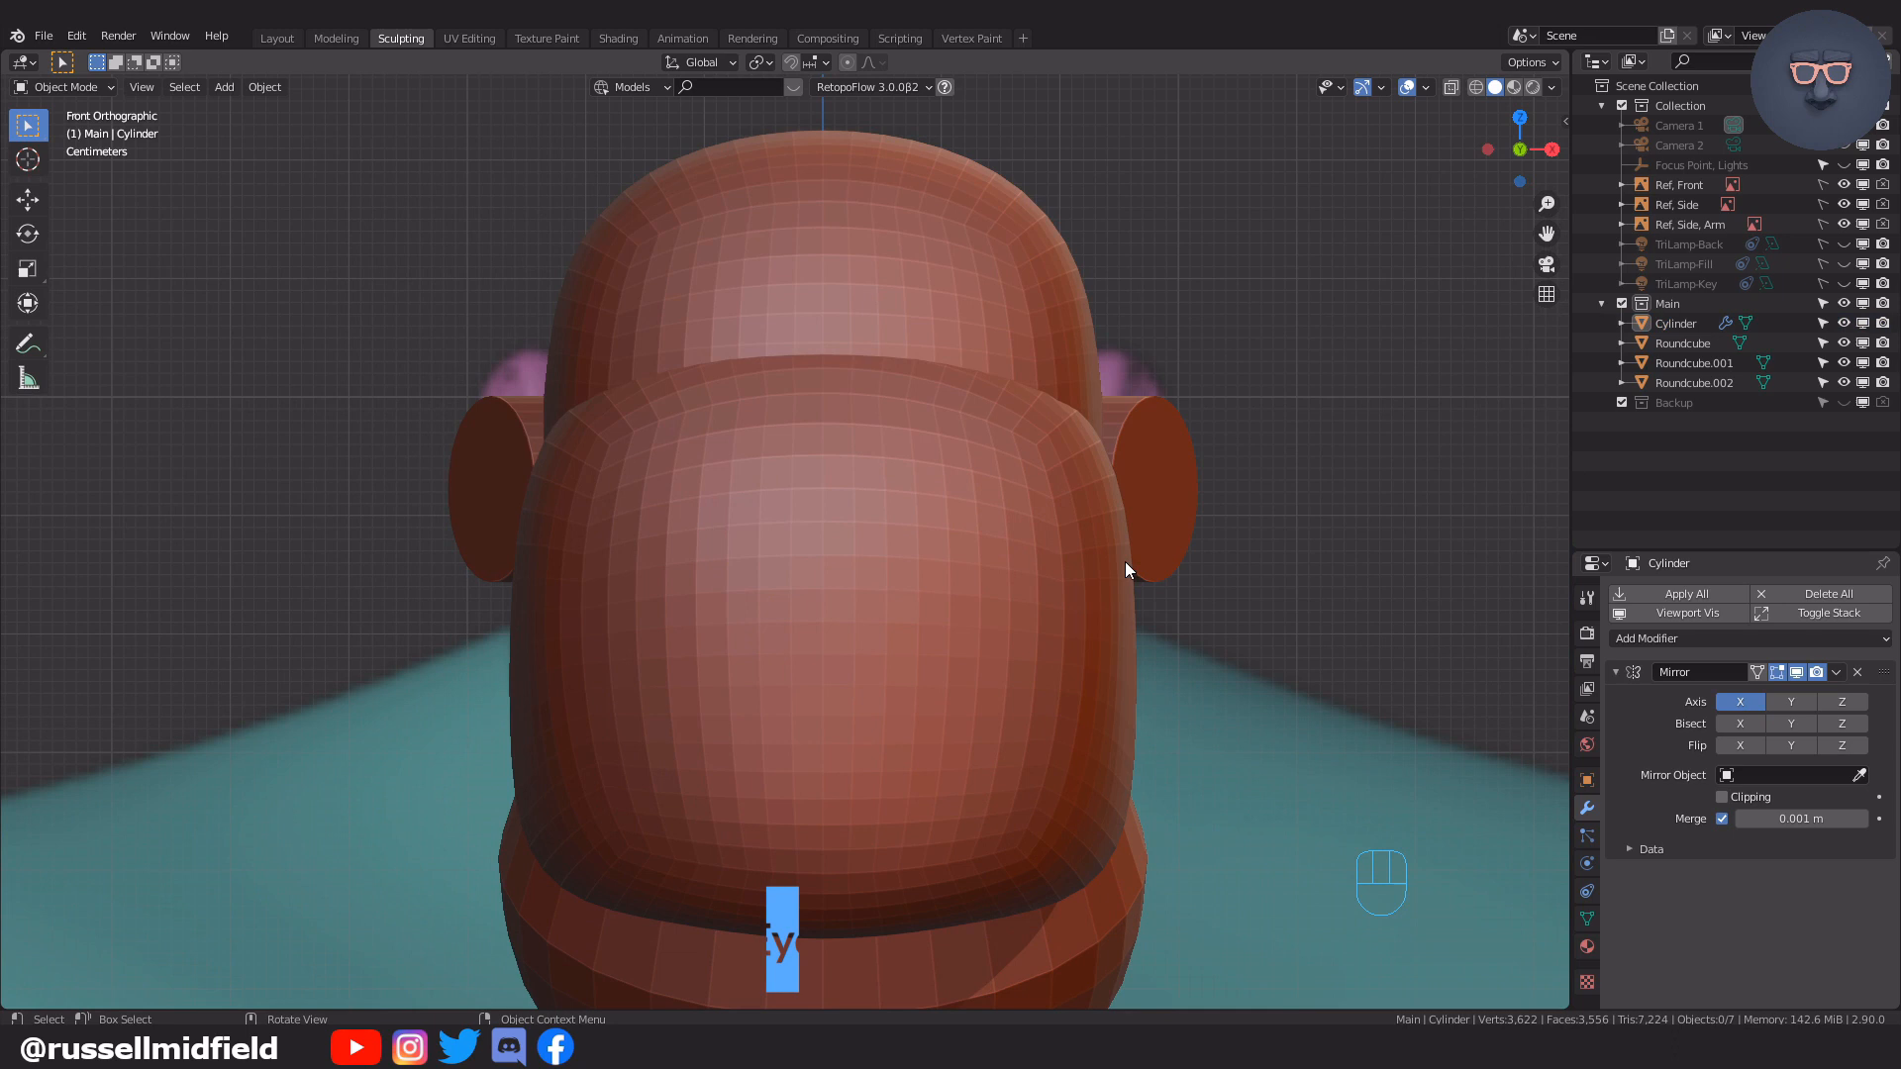
# Add a view-aligned UV sphere for the eye from the front view
pyautogui.hotkey('alt', 'z')
pyautogui.scroll(-6, 1079, 524)
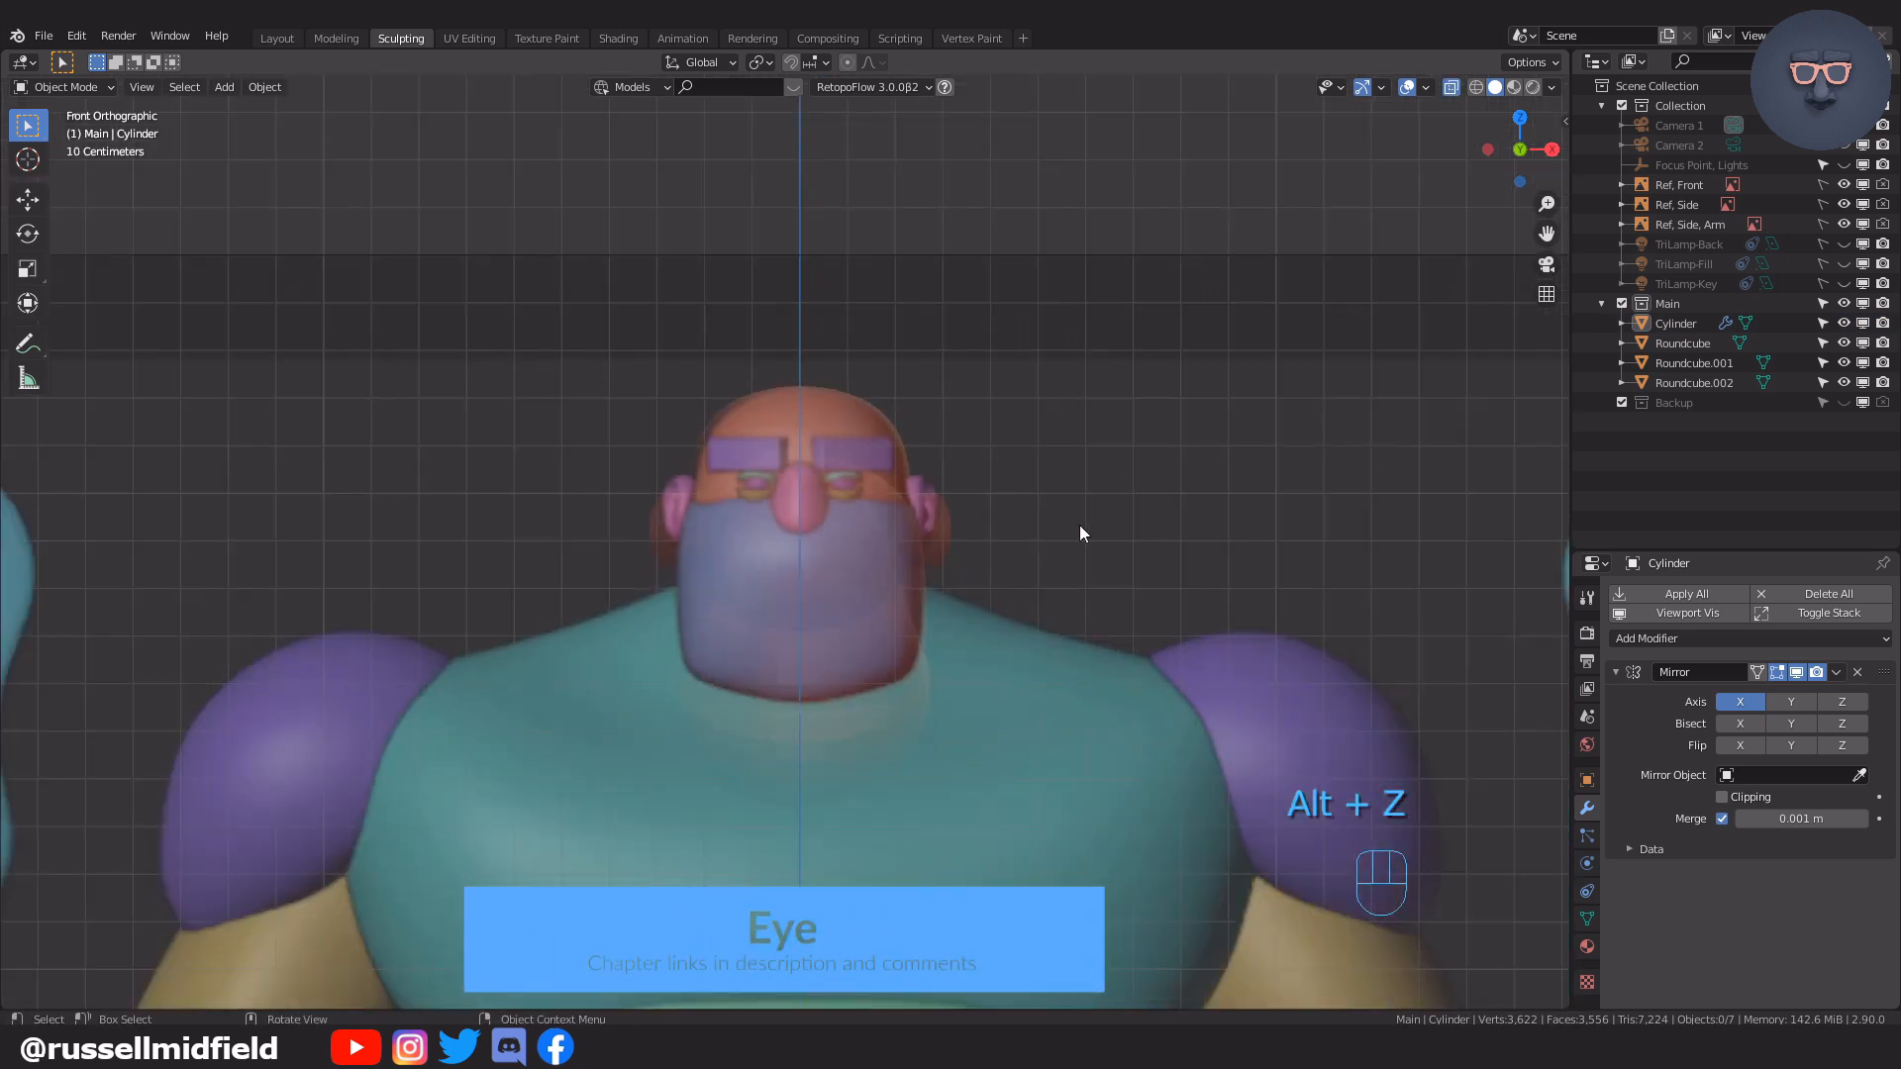
pyautogui.keyDown('shift'); pyautogui.scroll(-2, 989, 431); pyautogui.keyUp('shift')
pyautogui.hotkey('shift', 'a')
pyautogui.moveTo(976, 442)
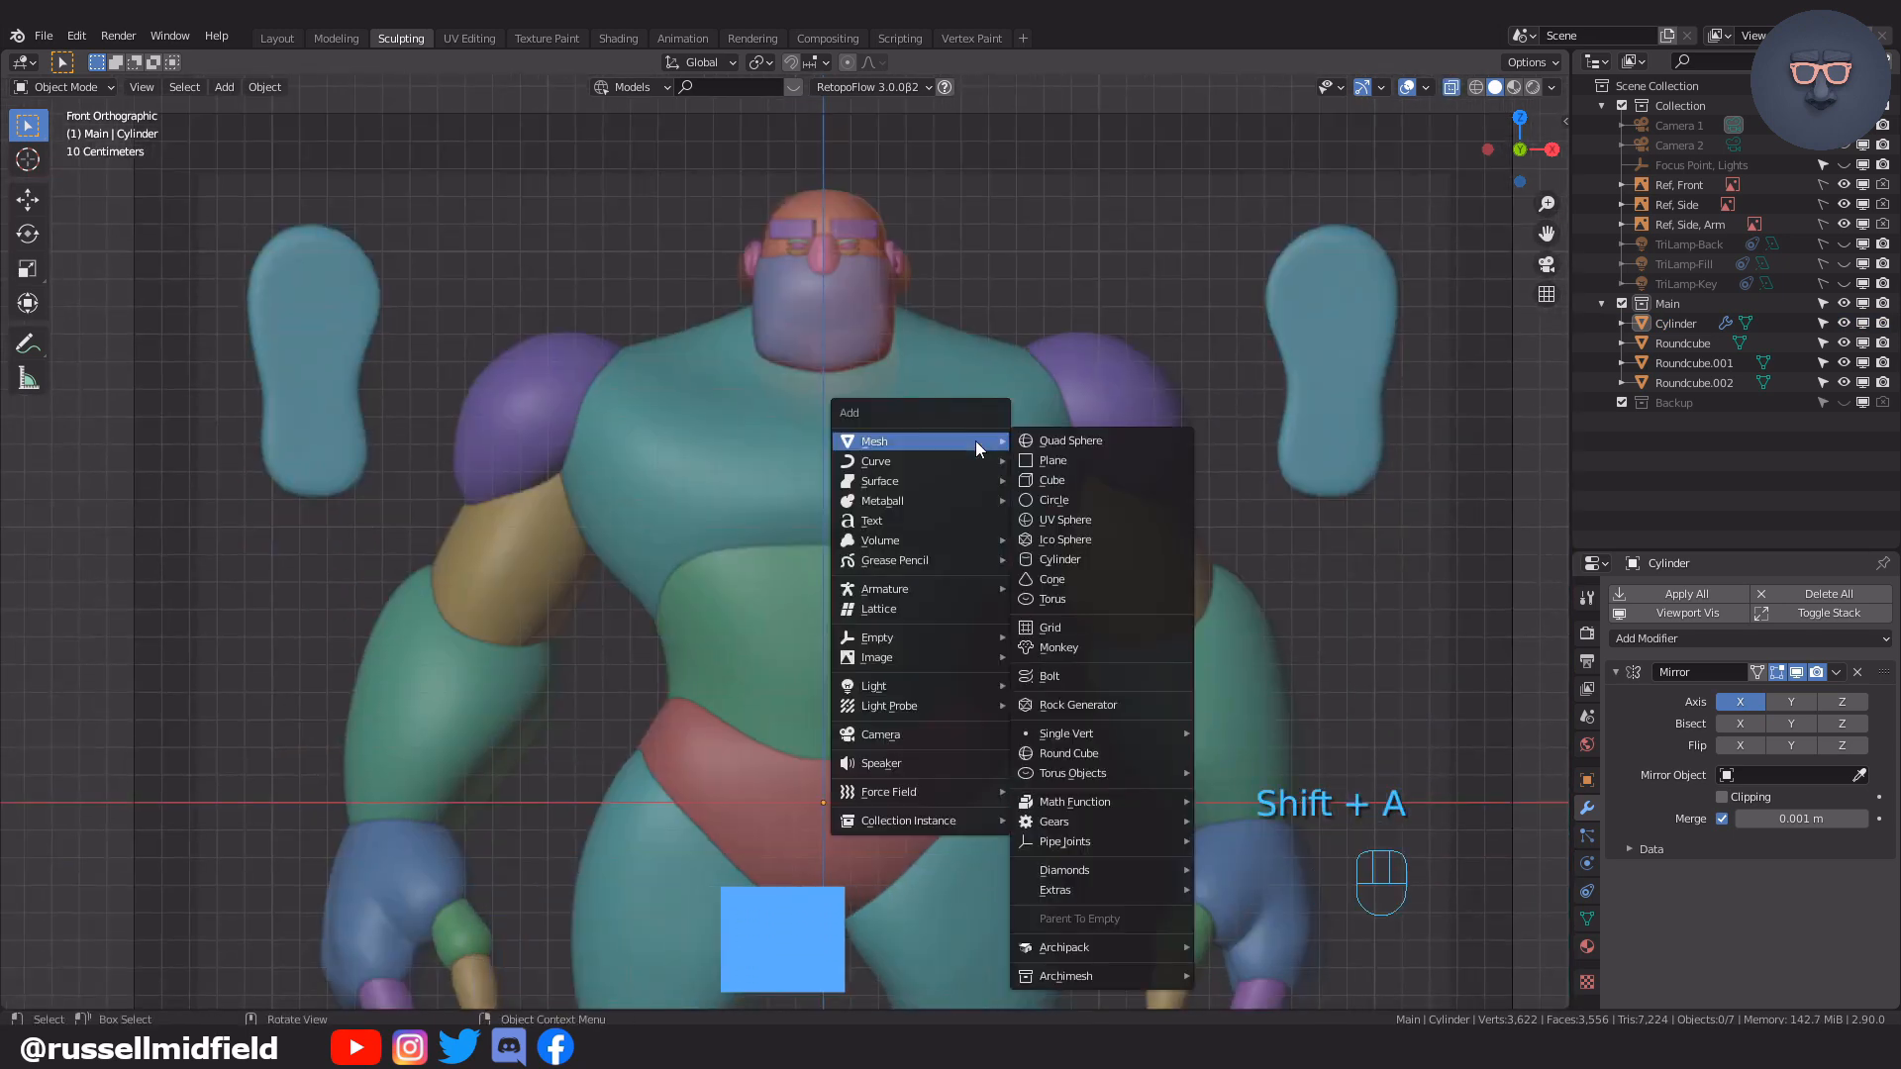
pyautogui.click(1089, 519)
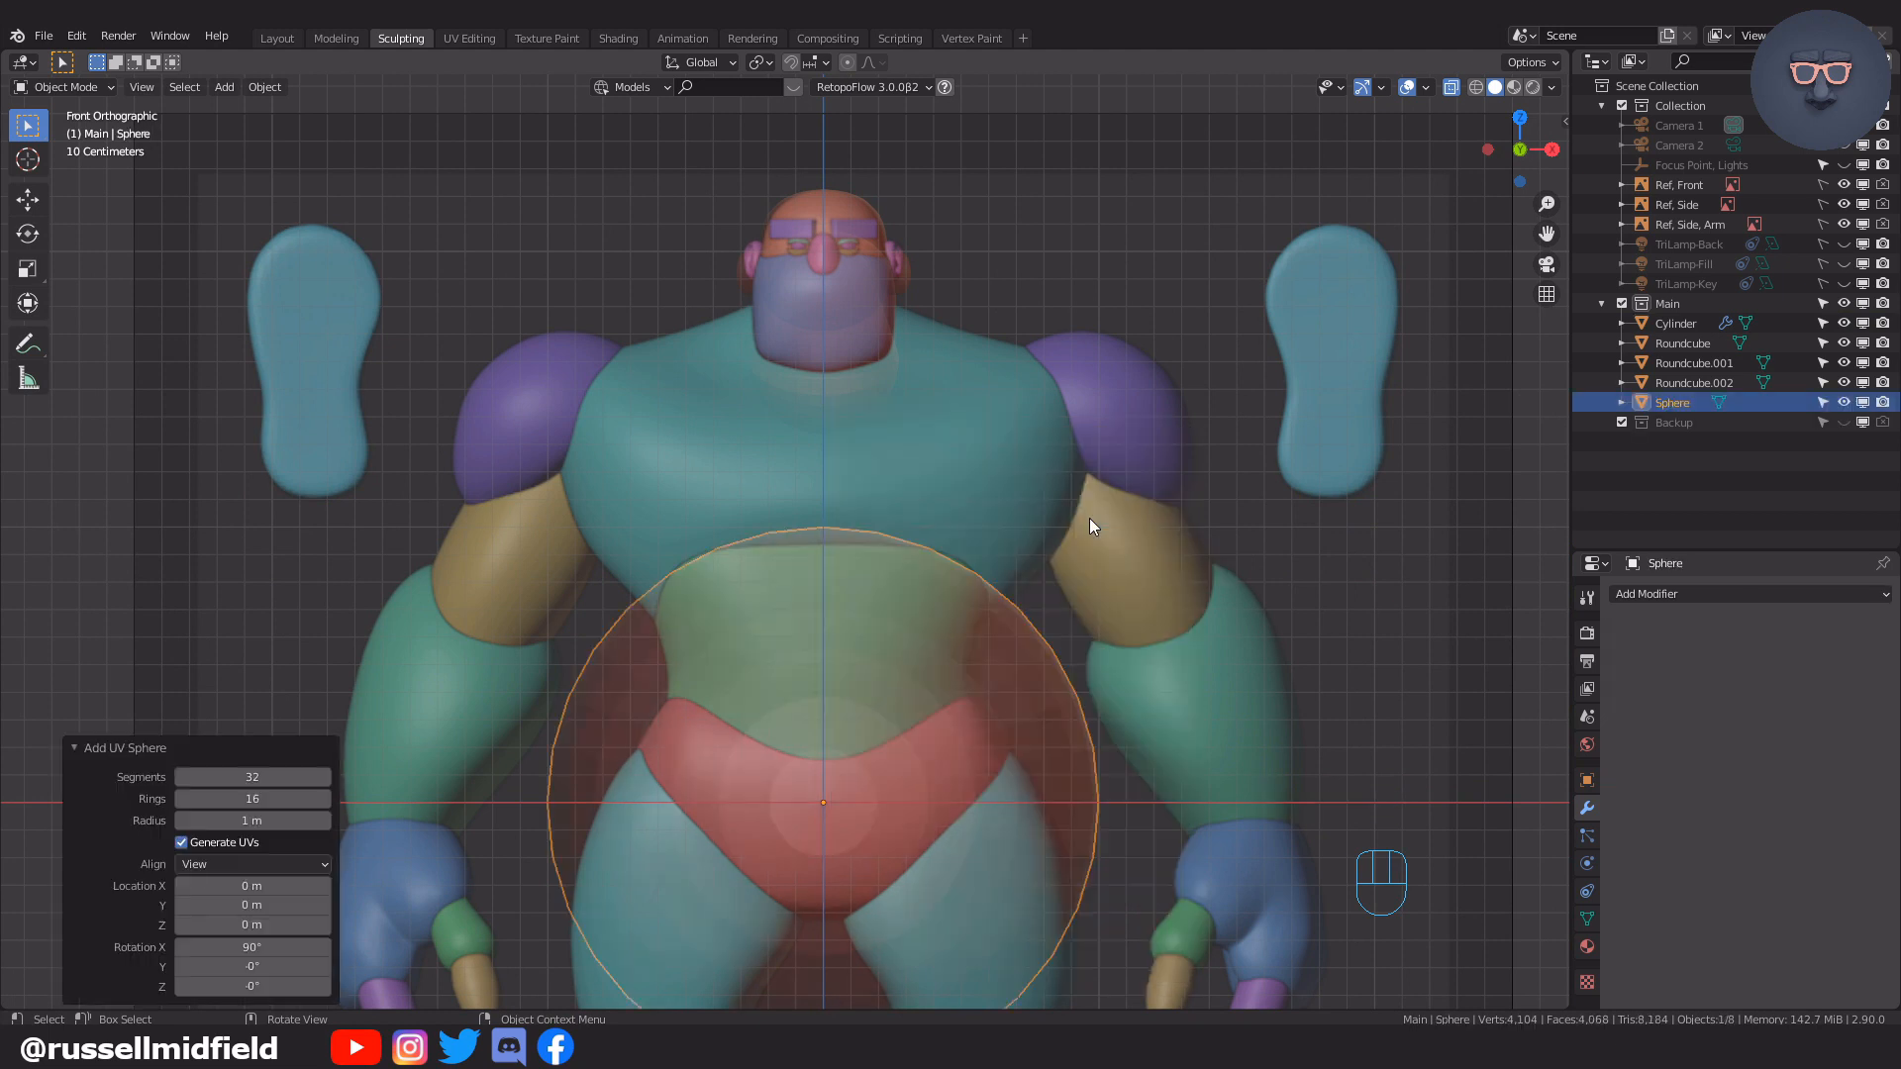
# Scale the eye sphere to 0.092 and move it up about 1.99 m along Z to eye height
pyautogui.hotkey('alt', 'z')
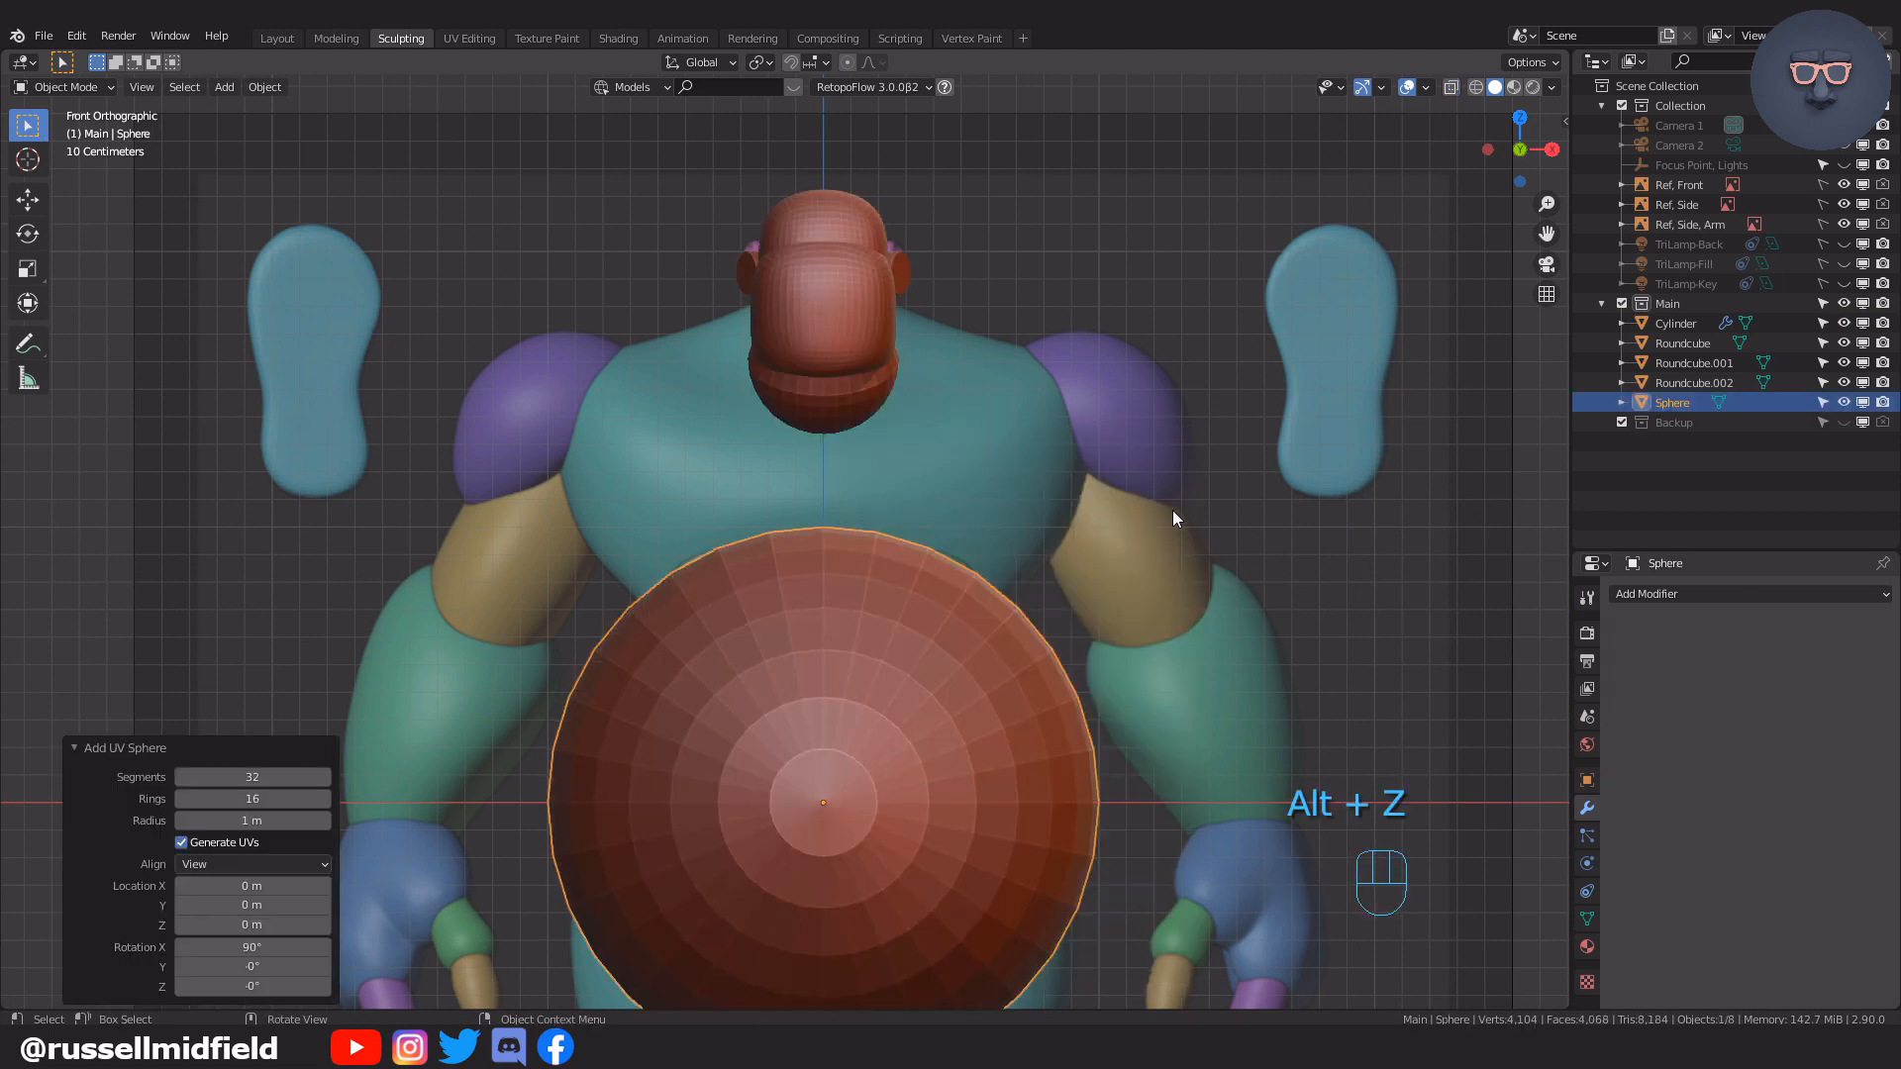
pyautogui.press('s')
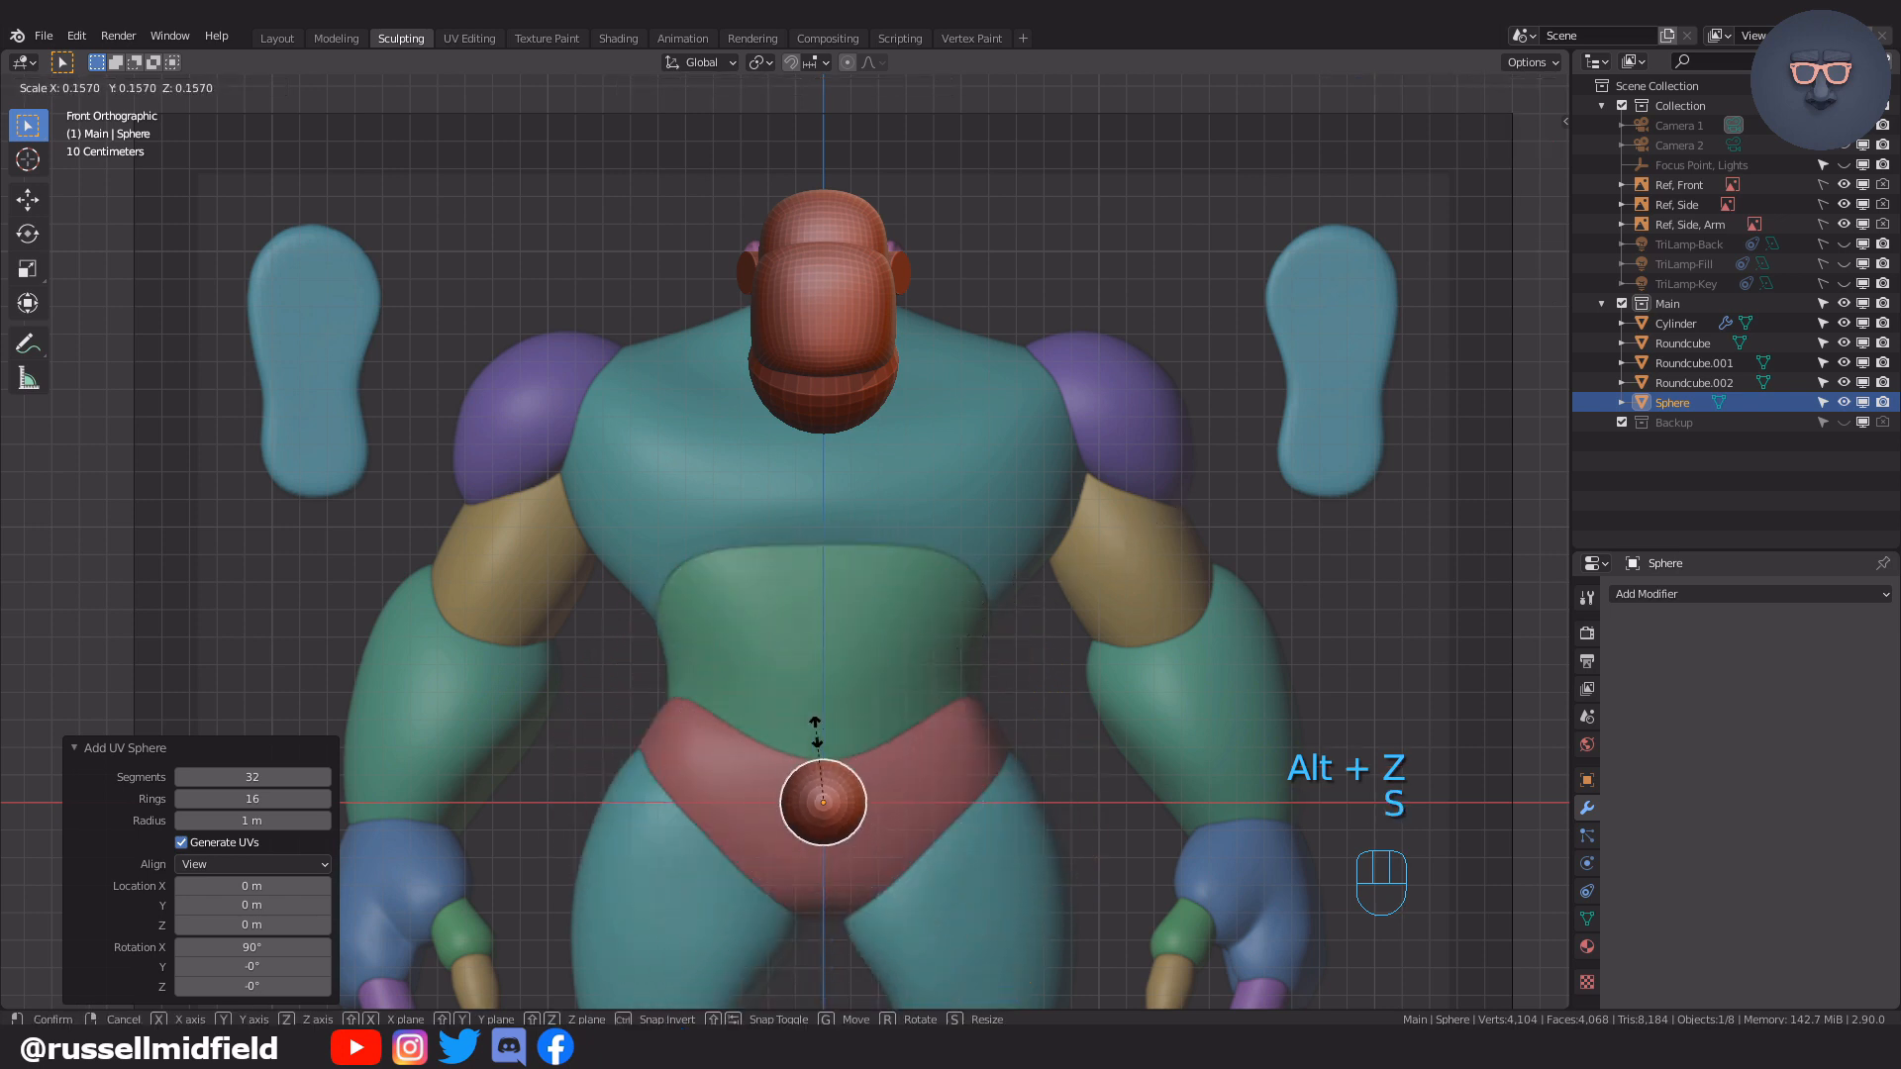
pyautogui.click(815, 762)
pyautogui.press('g')
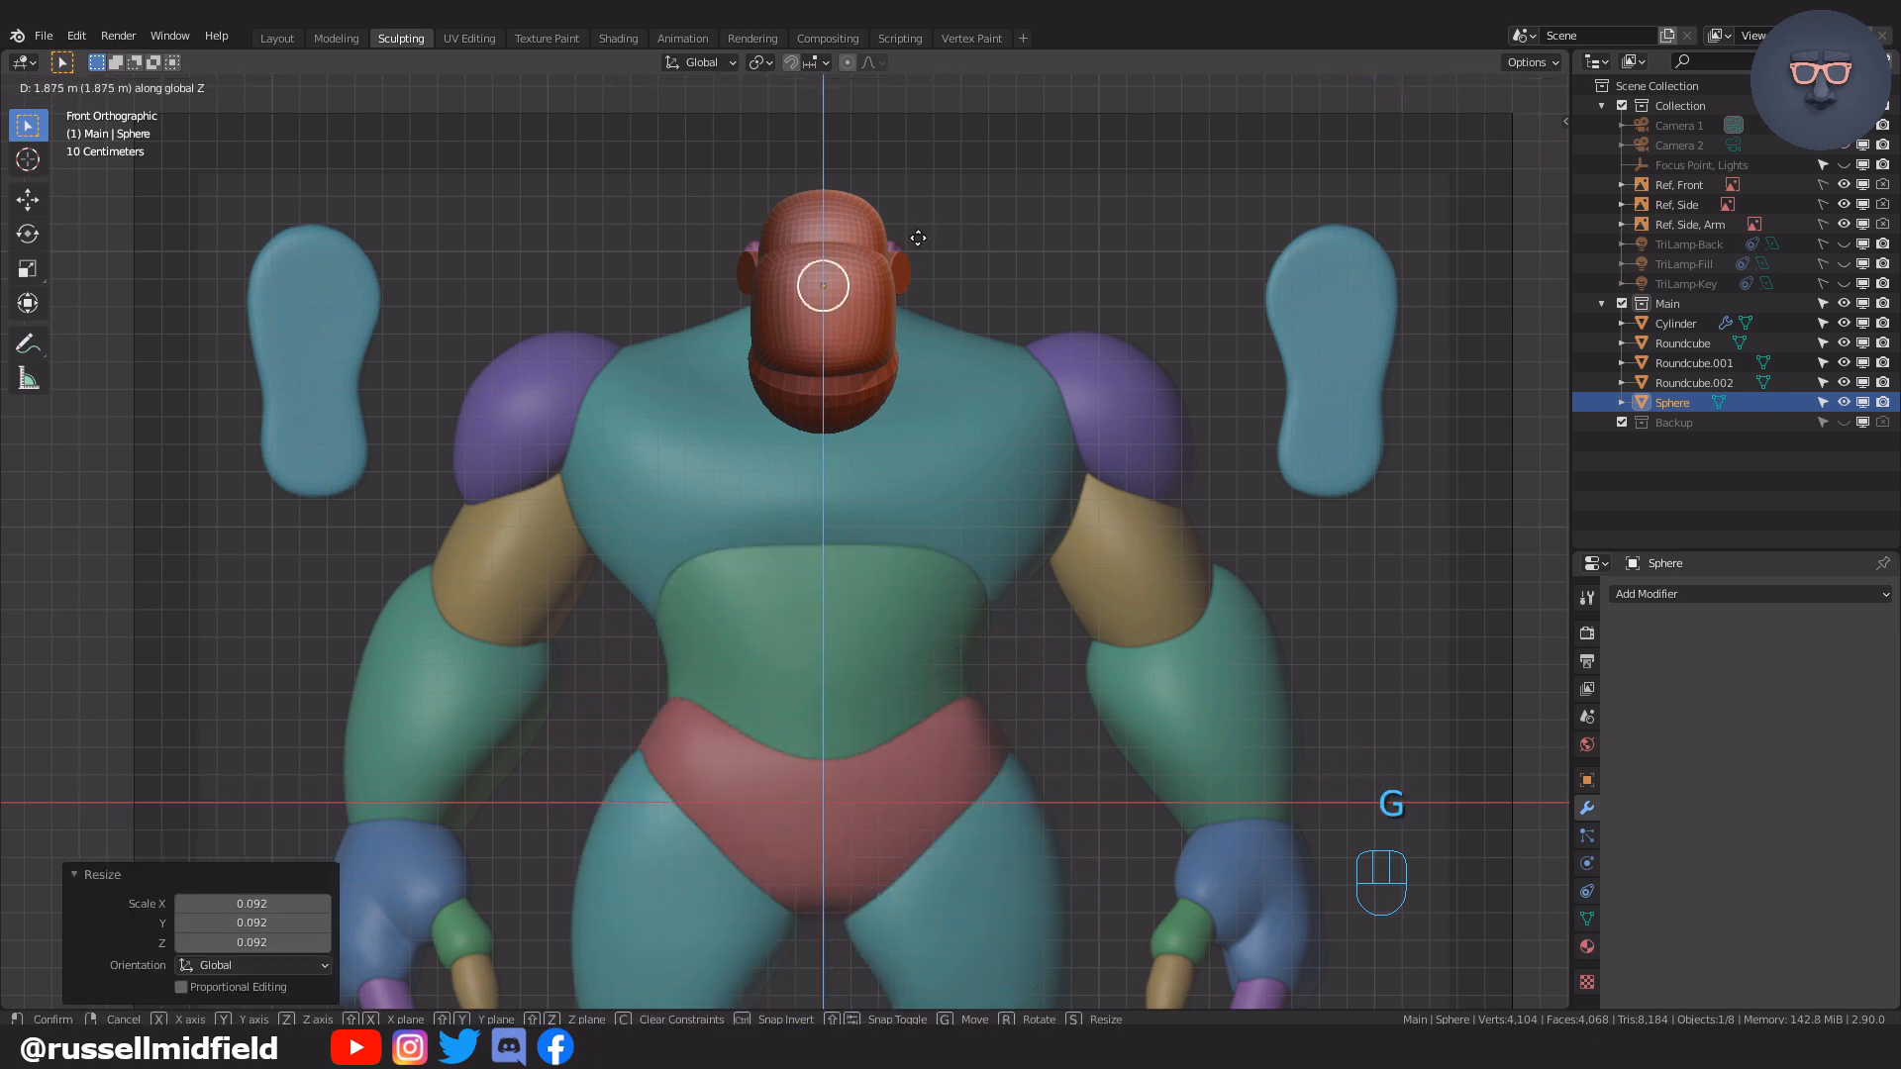
pyautogui.click(935, 214)
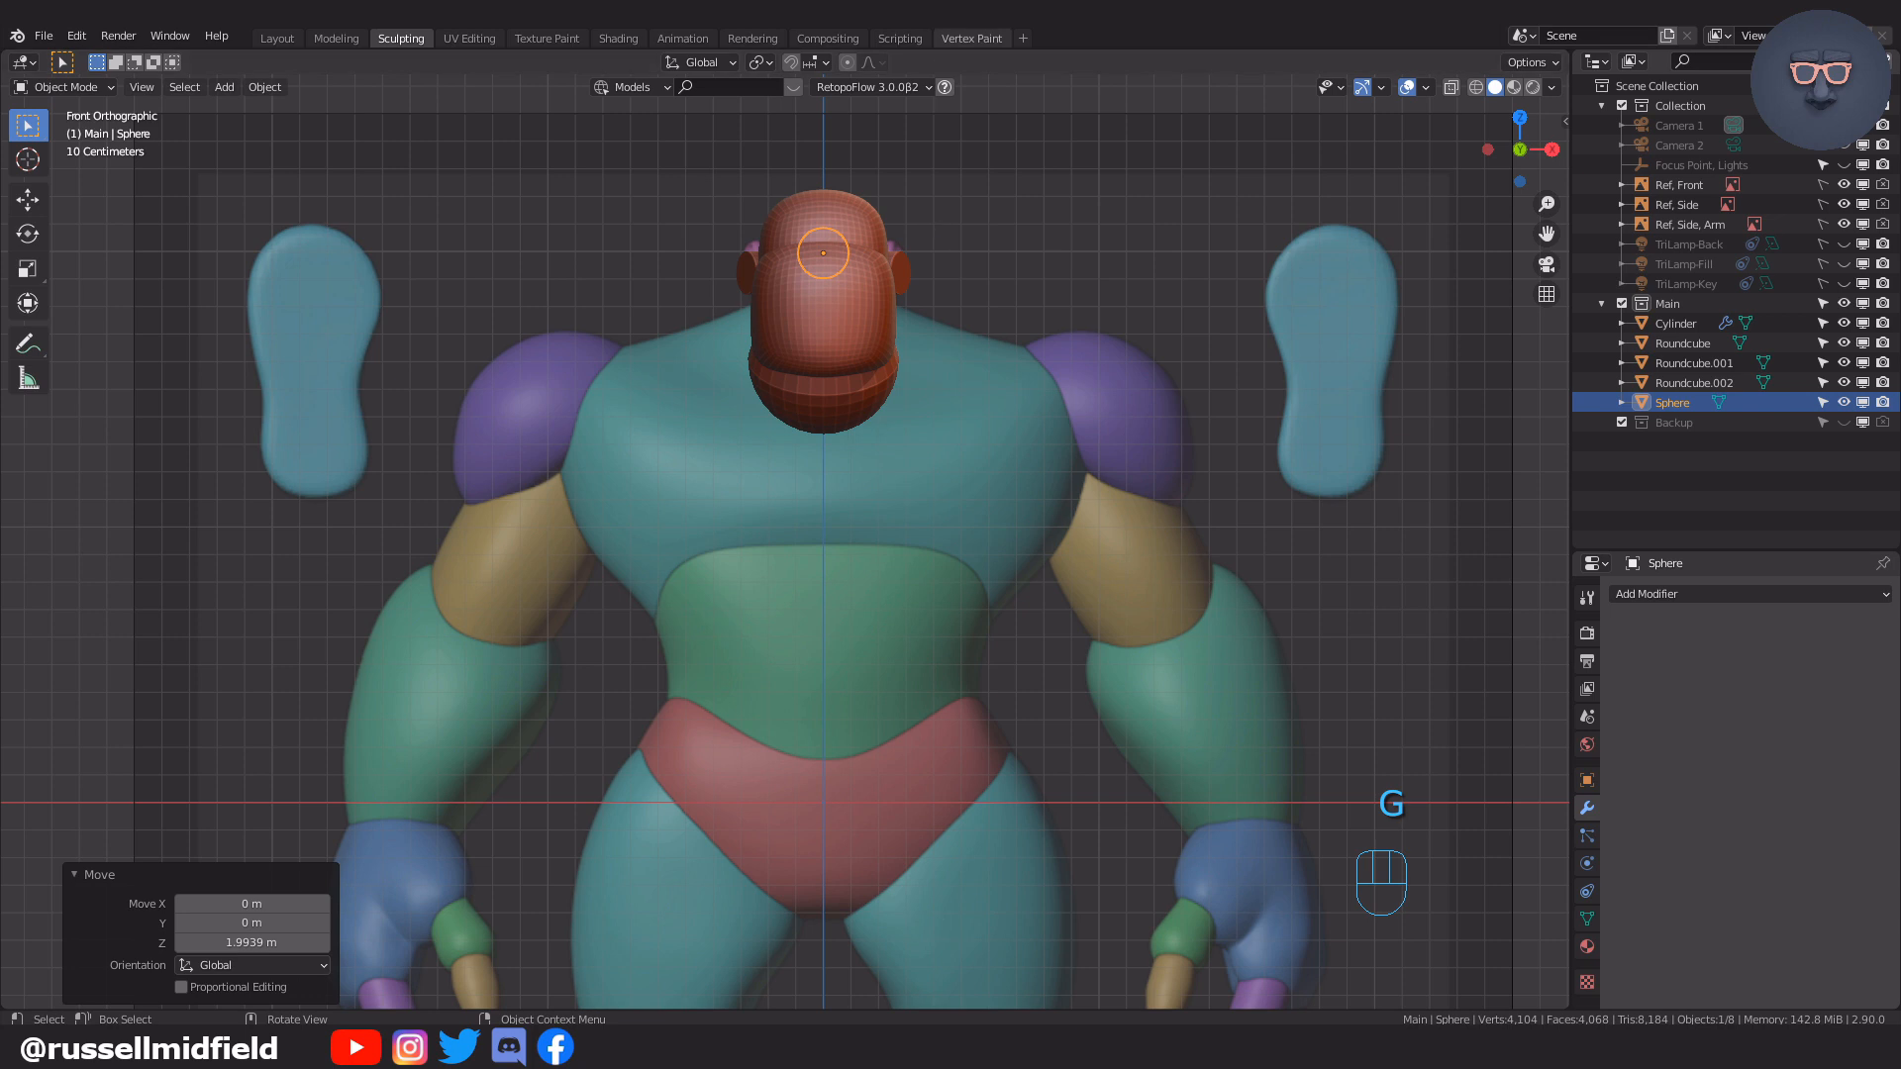
# Isolate the eye sphere in local view and frame it at an angle showing its front pole
pyautogui.press('KP_Divide')
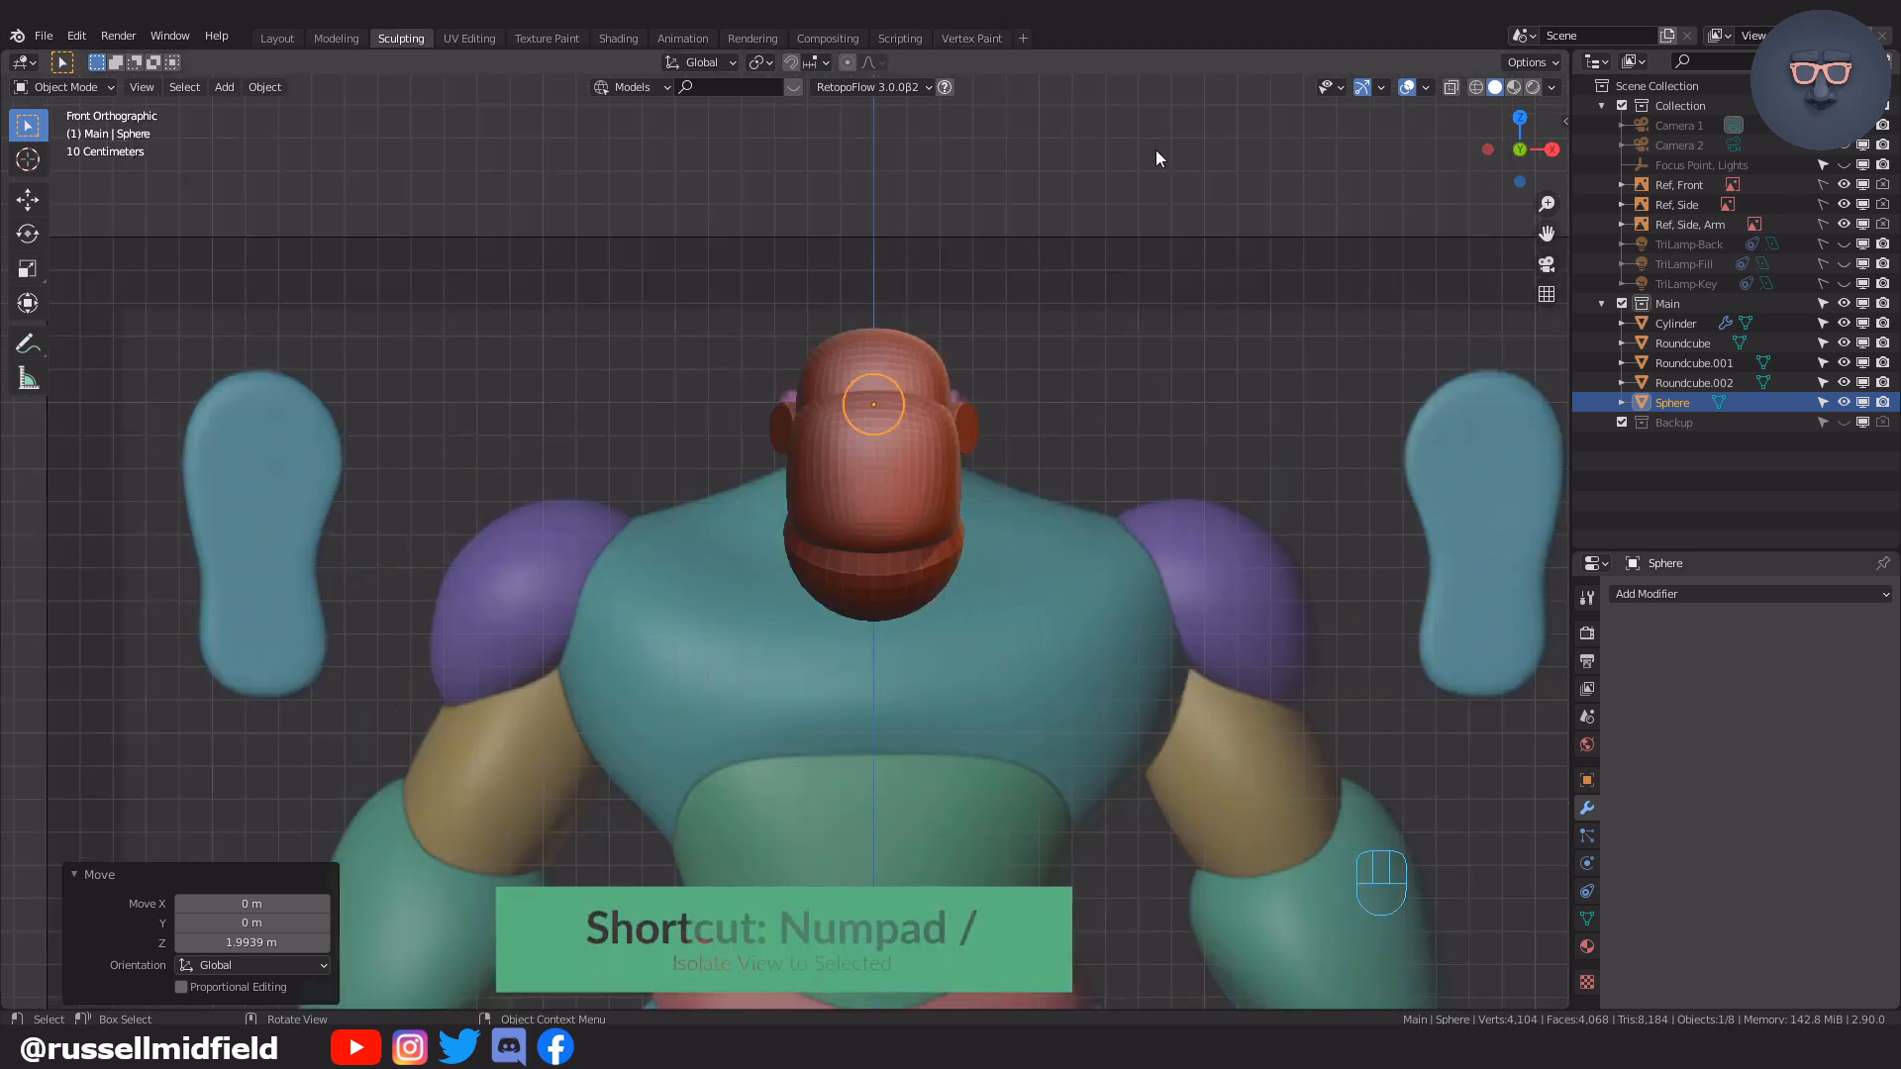
pyautogui.press('KP_Divide')
pyautogui.moveTo(1042, 493); pyautogui.dragTo(940, 488, button='middle')
pyautogui.scroll(-4, 968, 483)
pyautogui.keyDown('shift'); pyautogui.moveTo(939, 488); pyautogui.dragTo(936, 466, button='middle'); pyautogui.keyUp('shift')
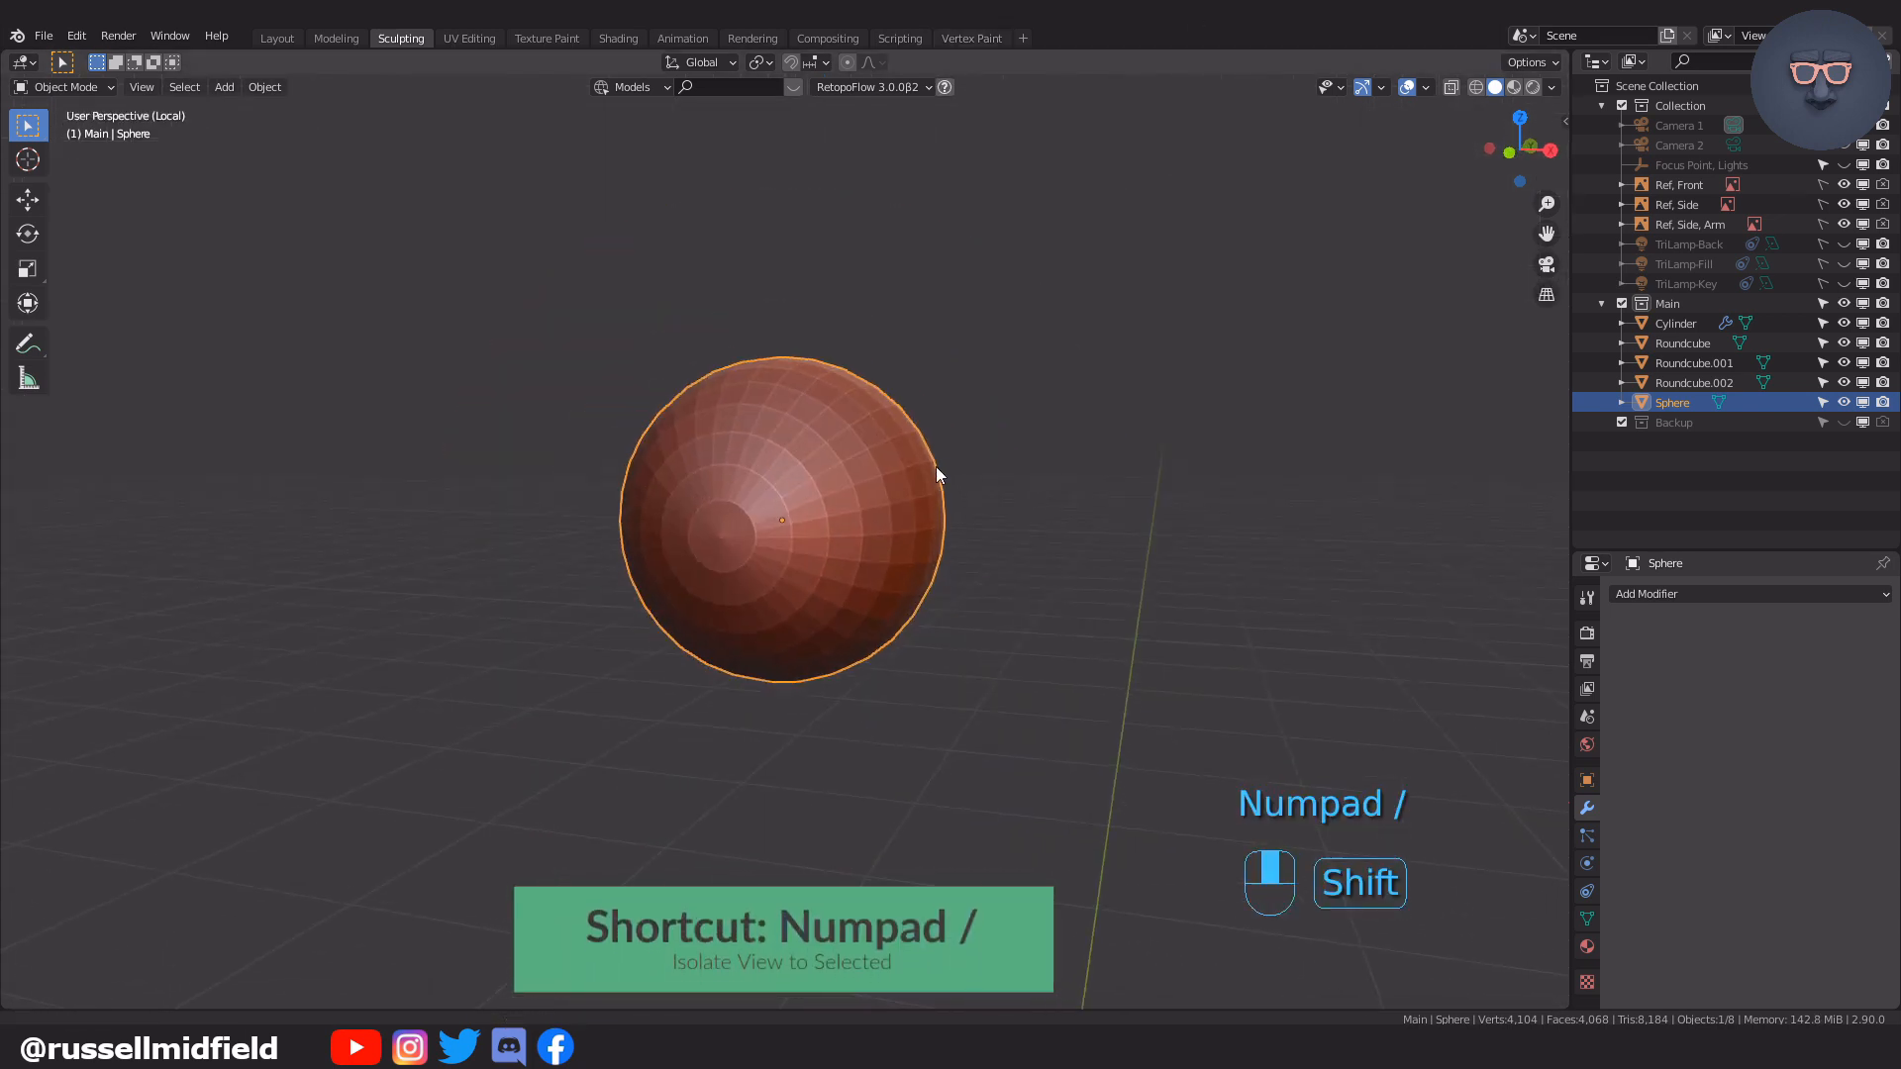
pyautogui.scroll(2, 922, 432)
# Push the eye sphere's front pole and its innermost edge ring inward about 0.026 m along Y, using smooth proportional editing with size 0.036
pyautogui.press('Tab')
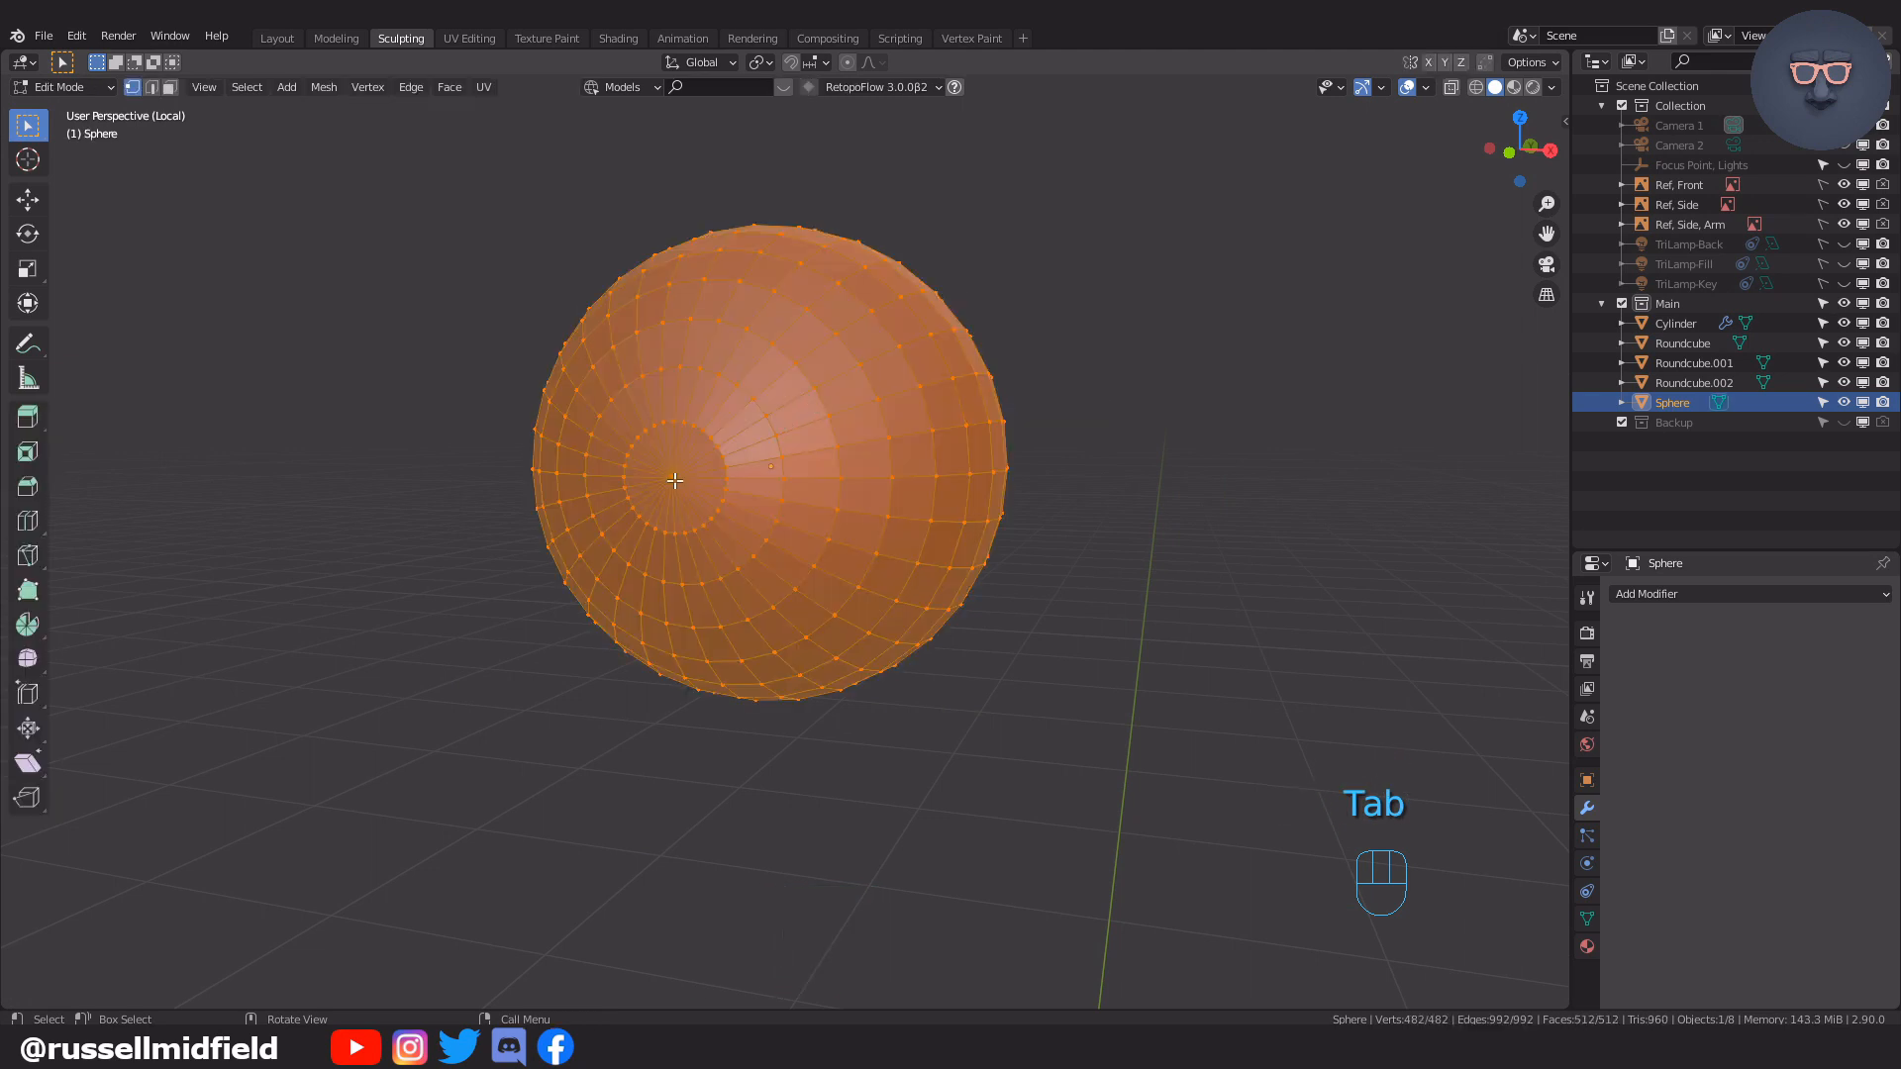
pyautogui.click(674, 480)
pyautogui.keyDown('alt'); pyautogui.keyDown('shift'); pyautogui.click(720, 431); pyautogui.keyUp('shift'); pyautogui.keyUp('alt')
pyautogui.moveTo(720, 431); pyautogui.dragTo(817, 445, button='middle')
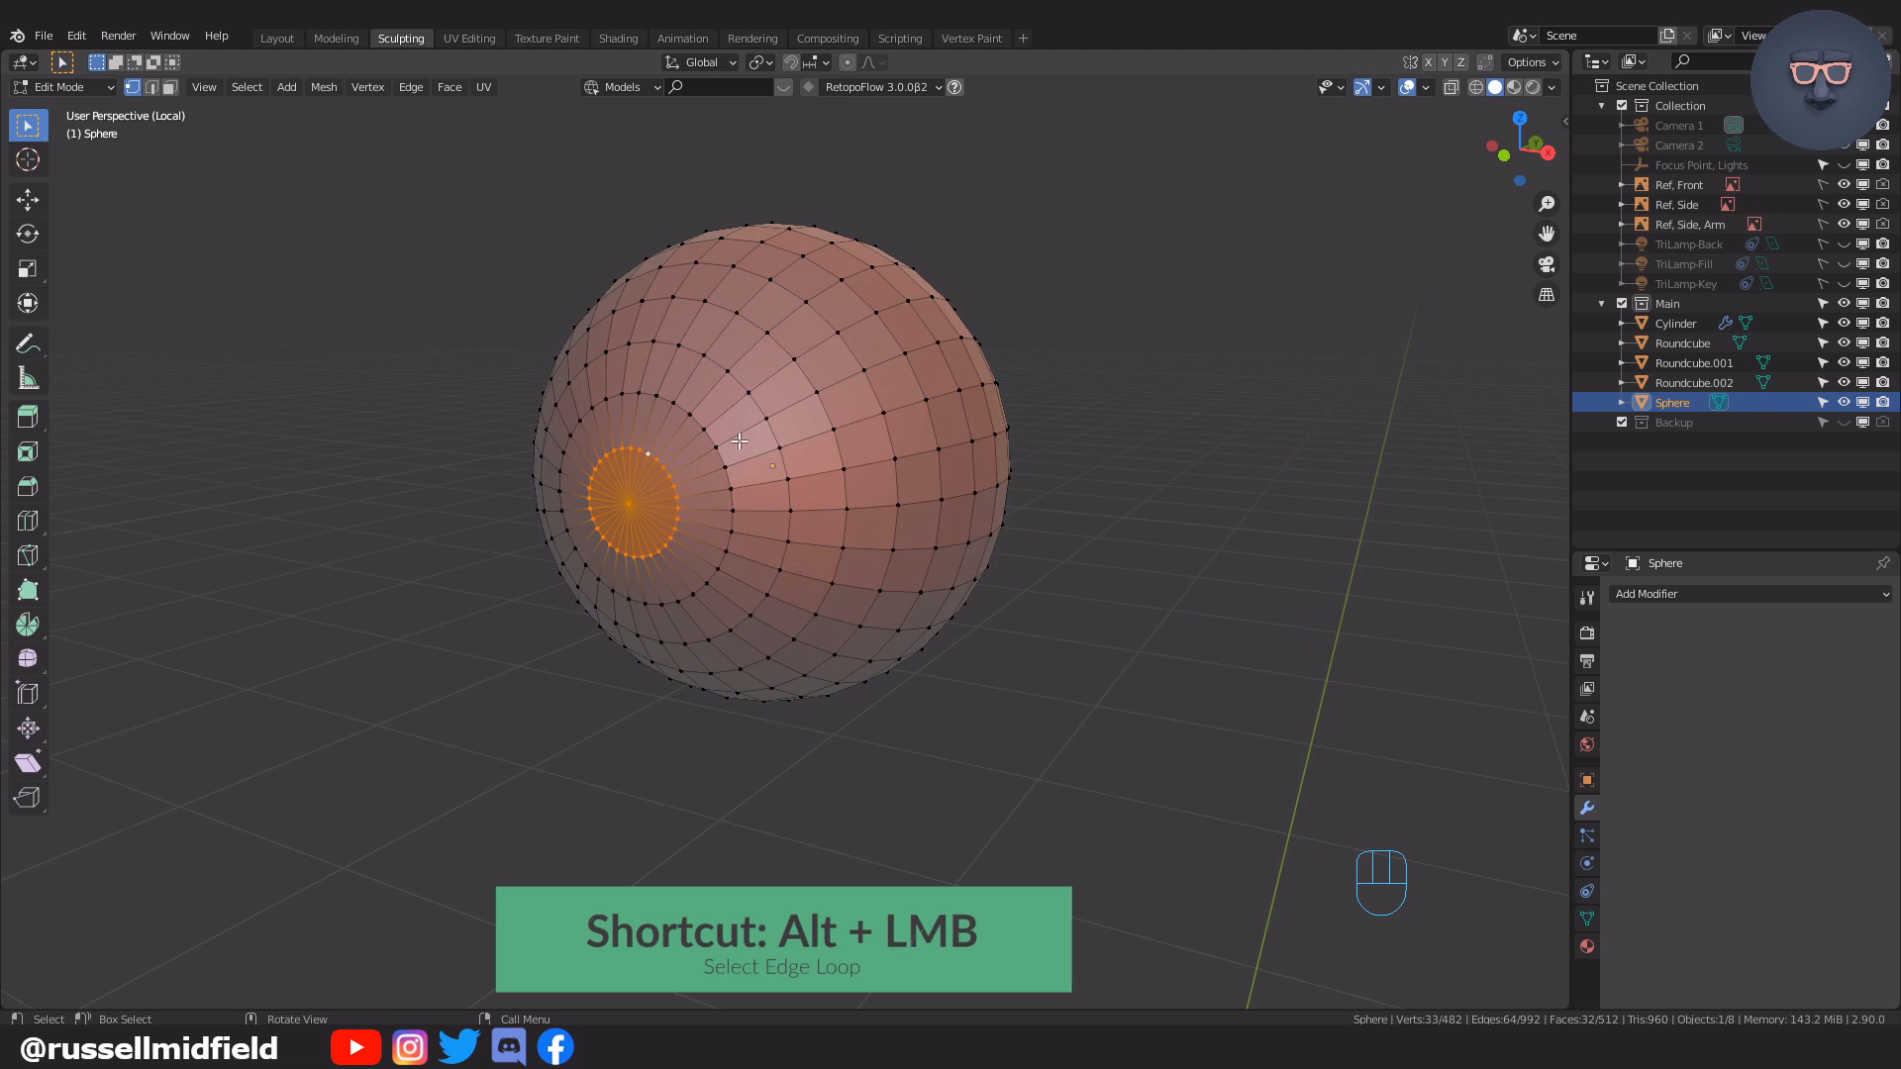
pyautogui.click(847, 65)
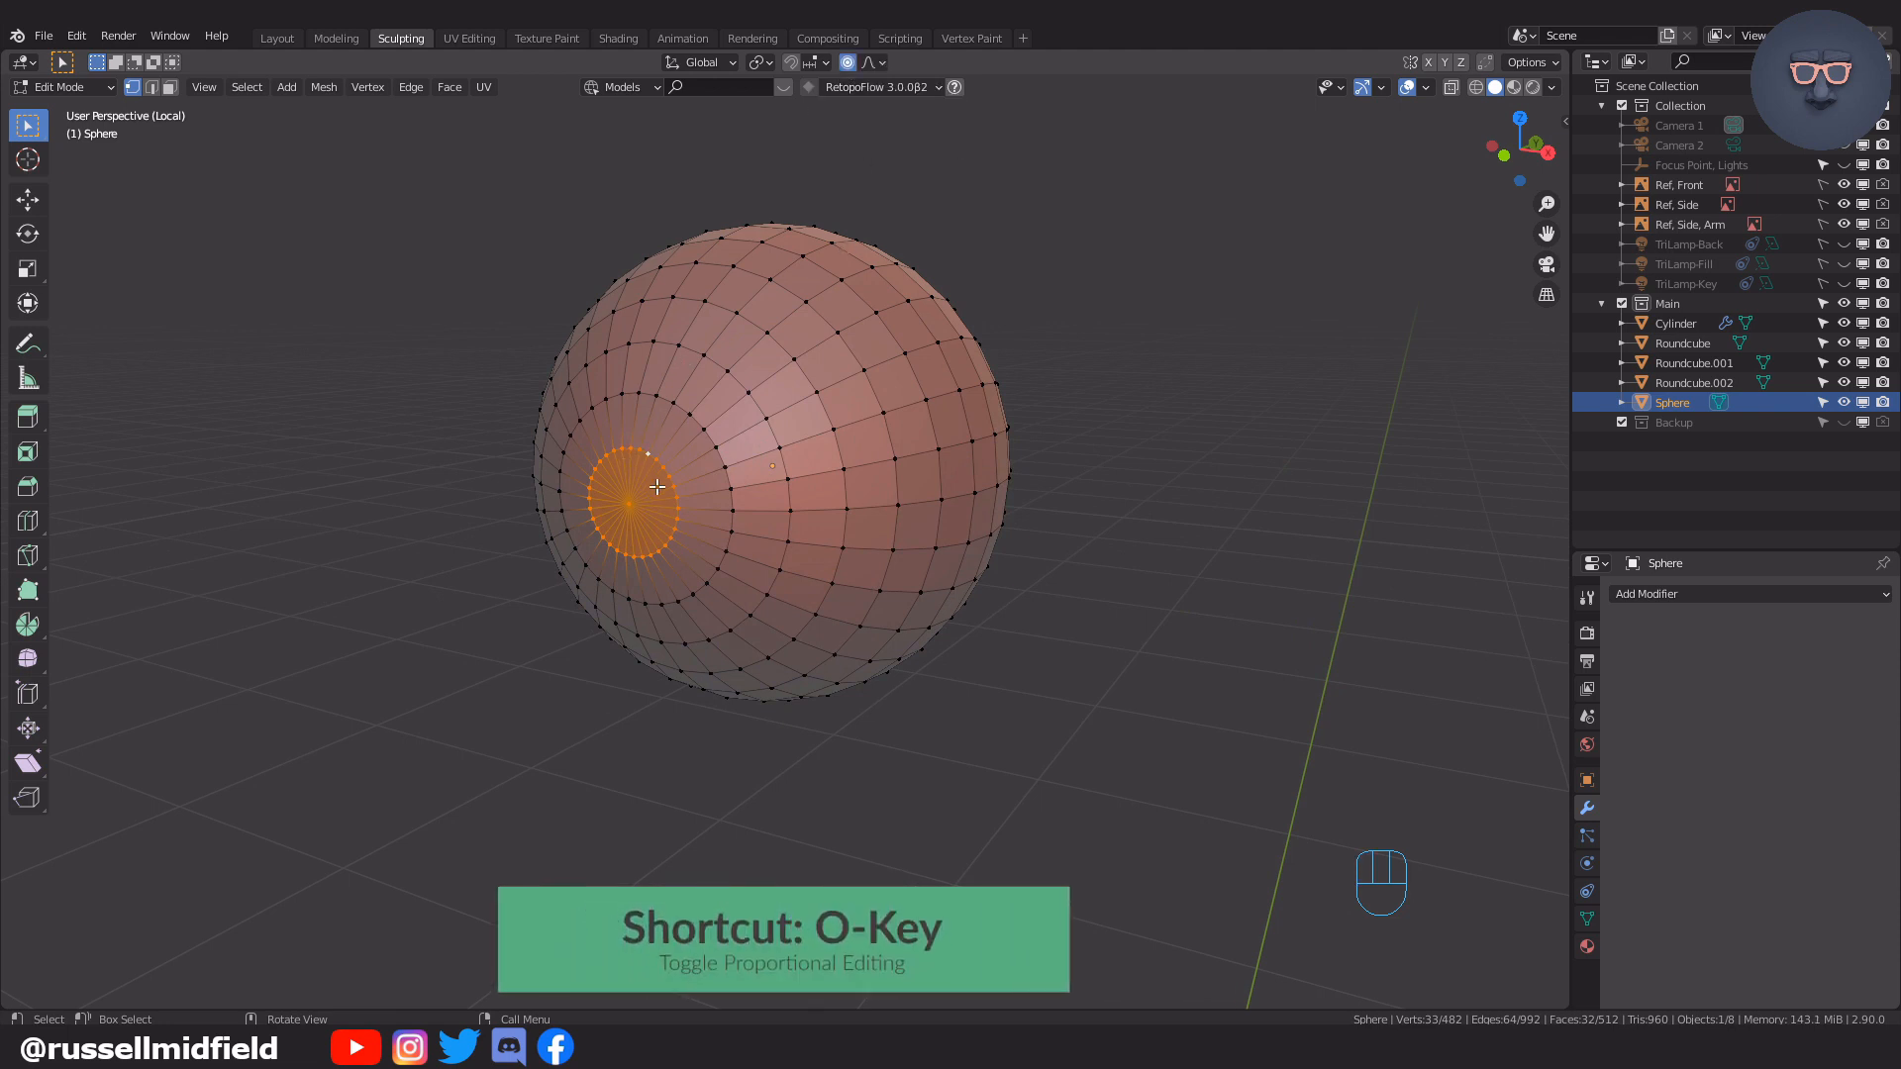
pyautogui.press('g')
pyautogui.press('y')
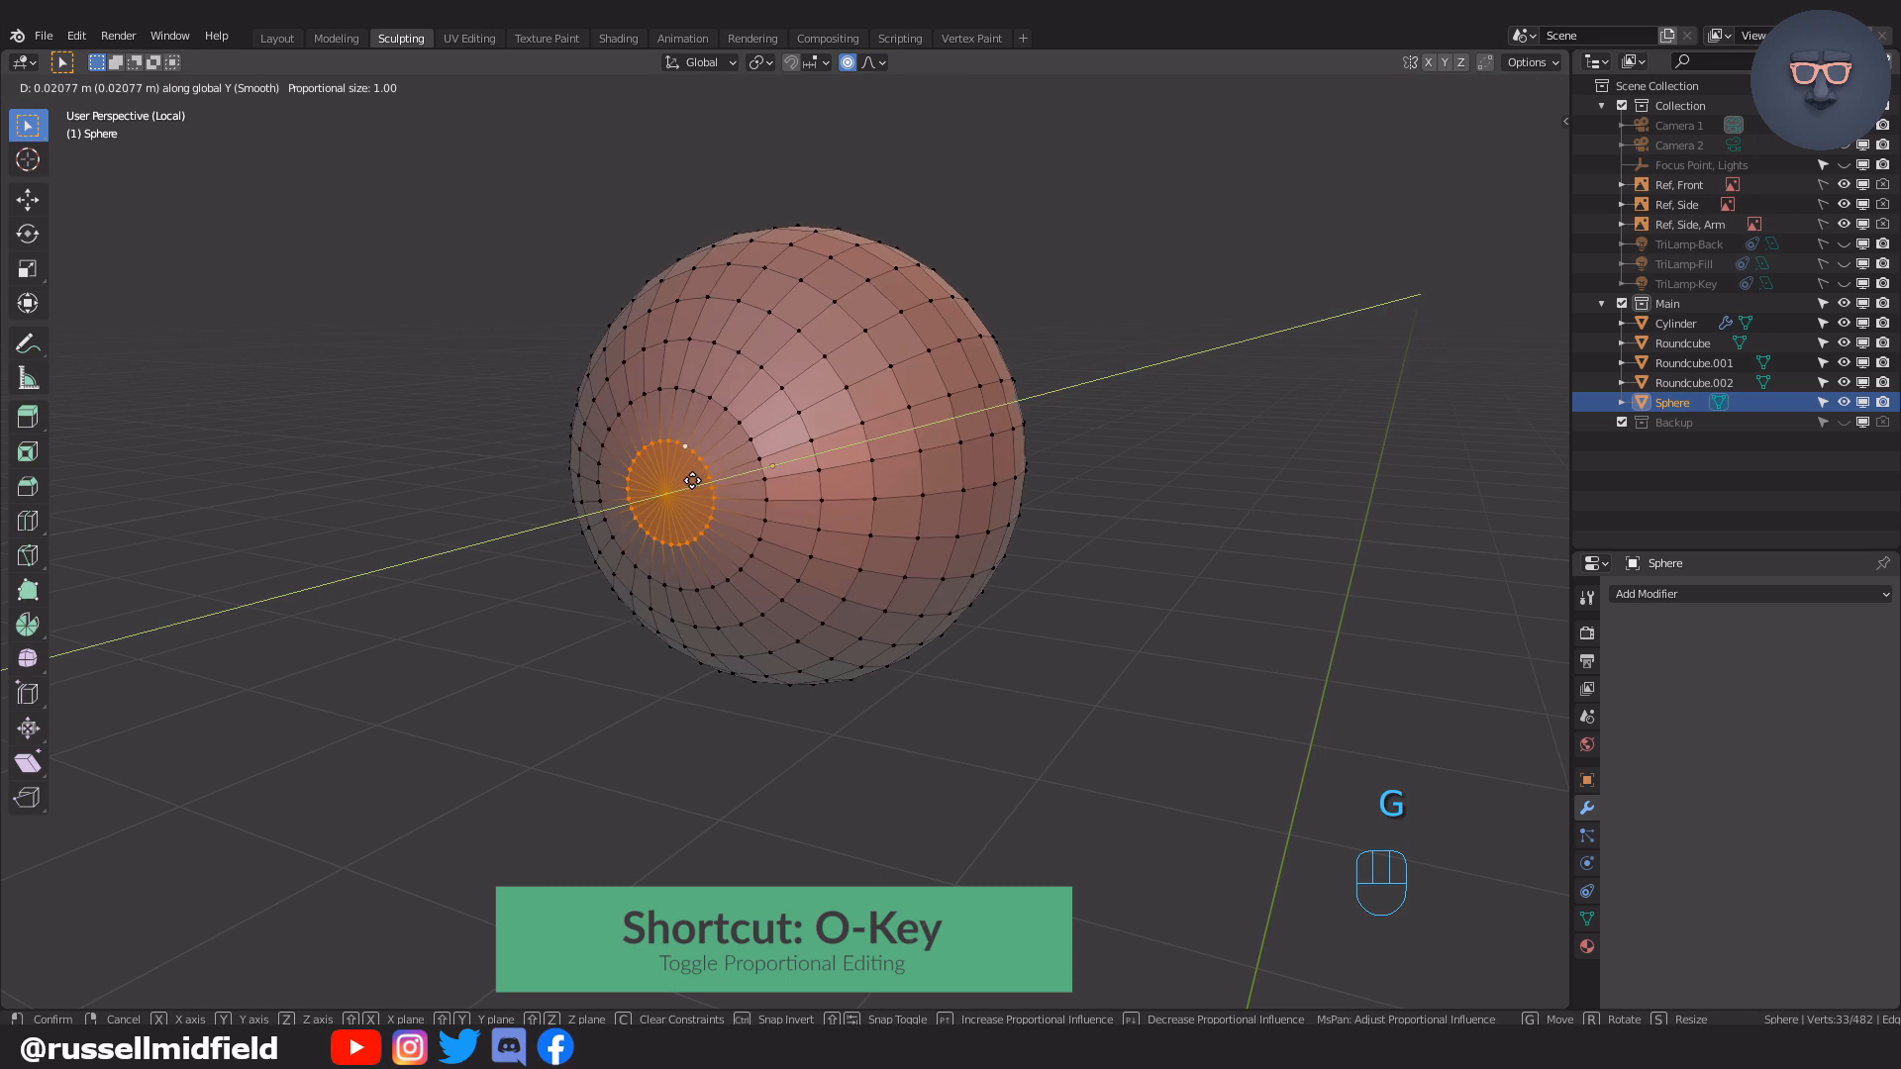
pyautogui.scroll(6, 692, 481)
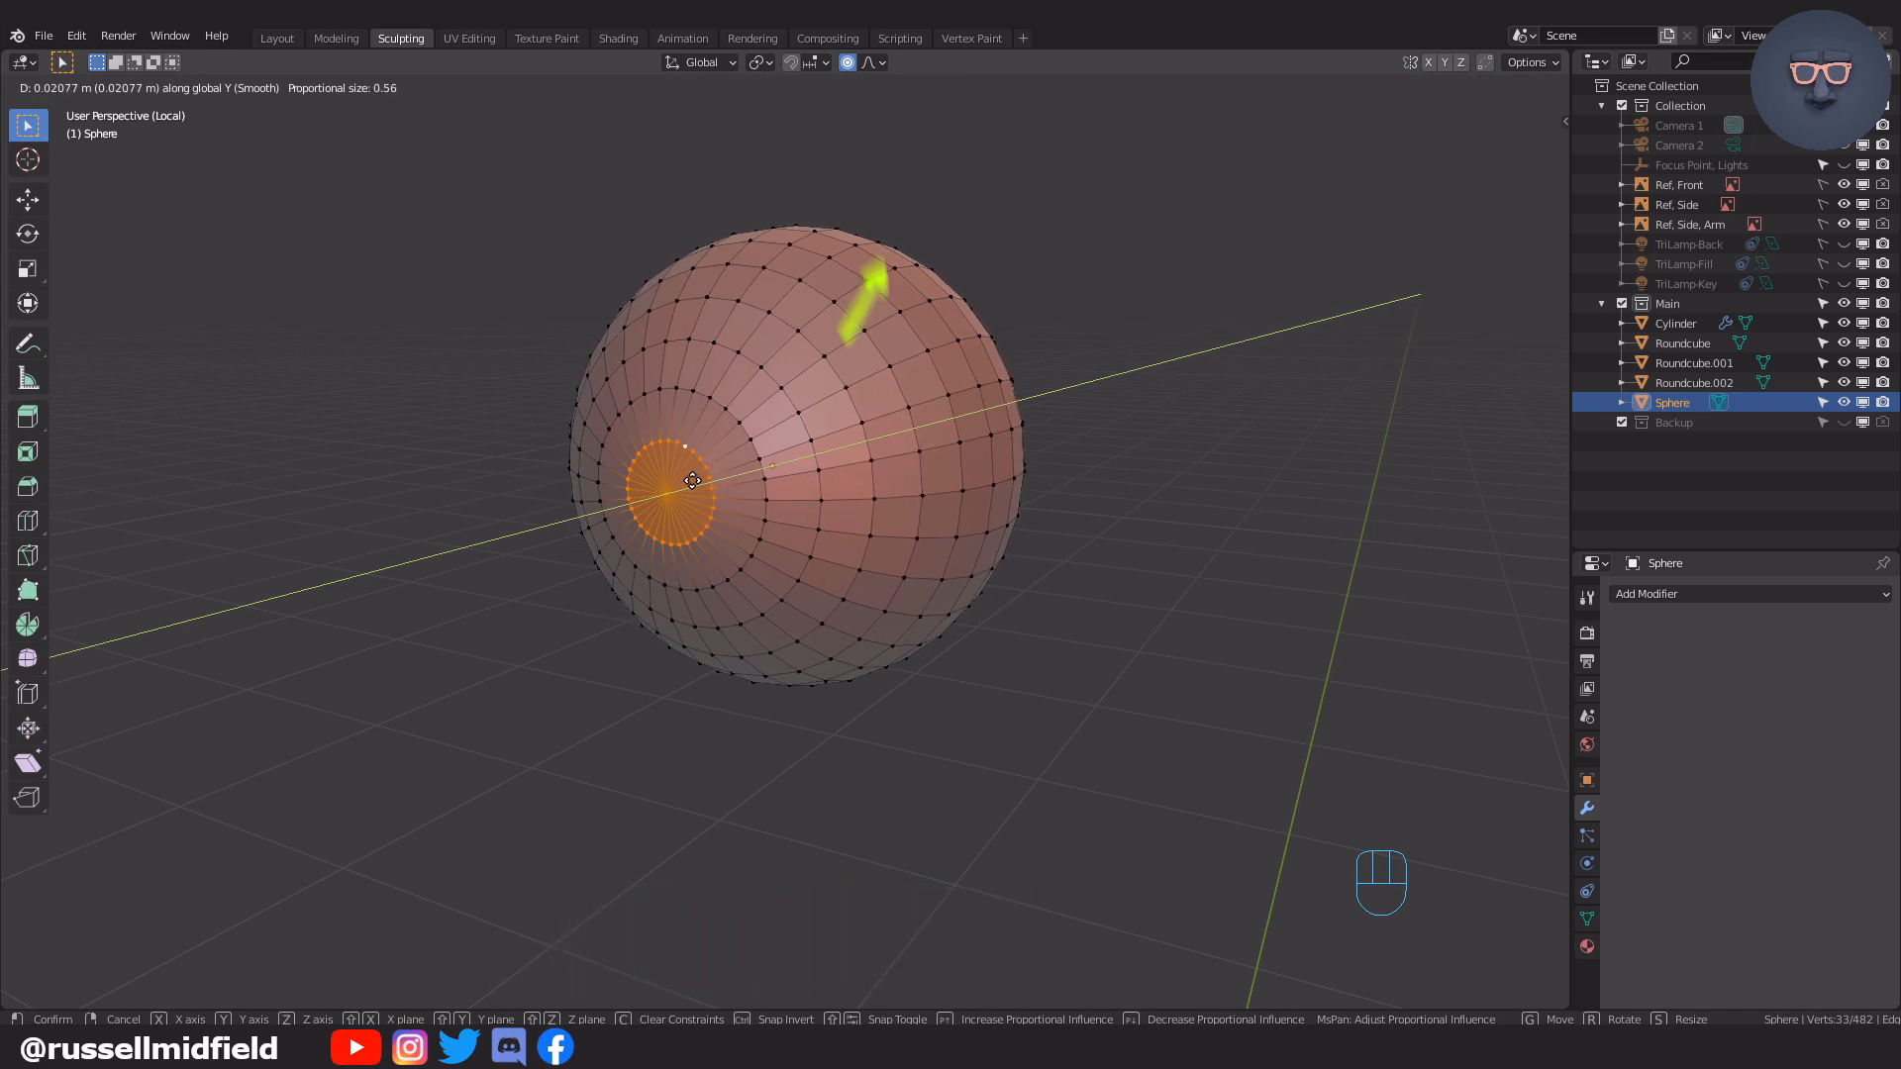
pyautogui.scroll(20, 692, 482)
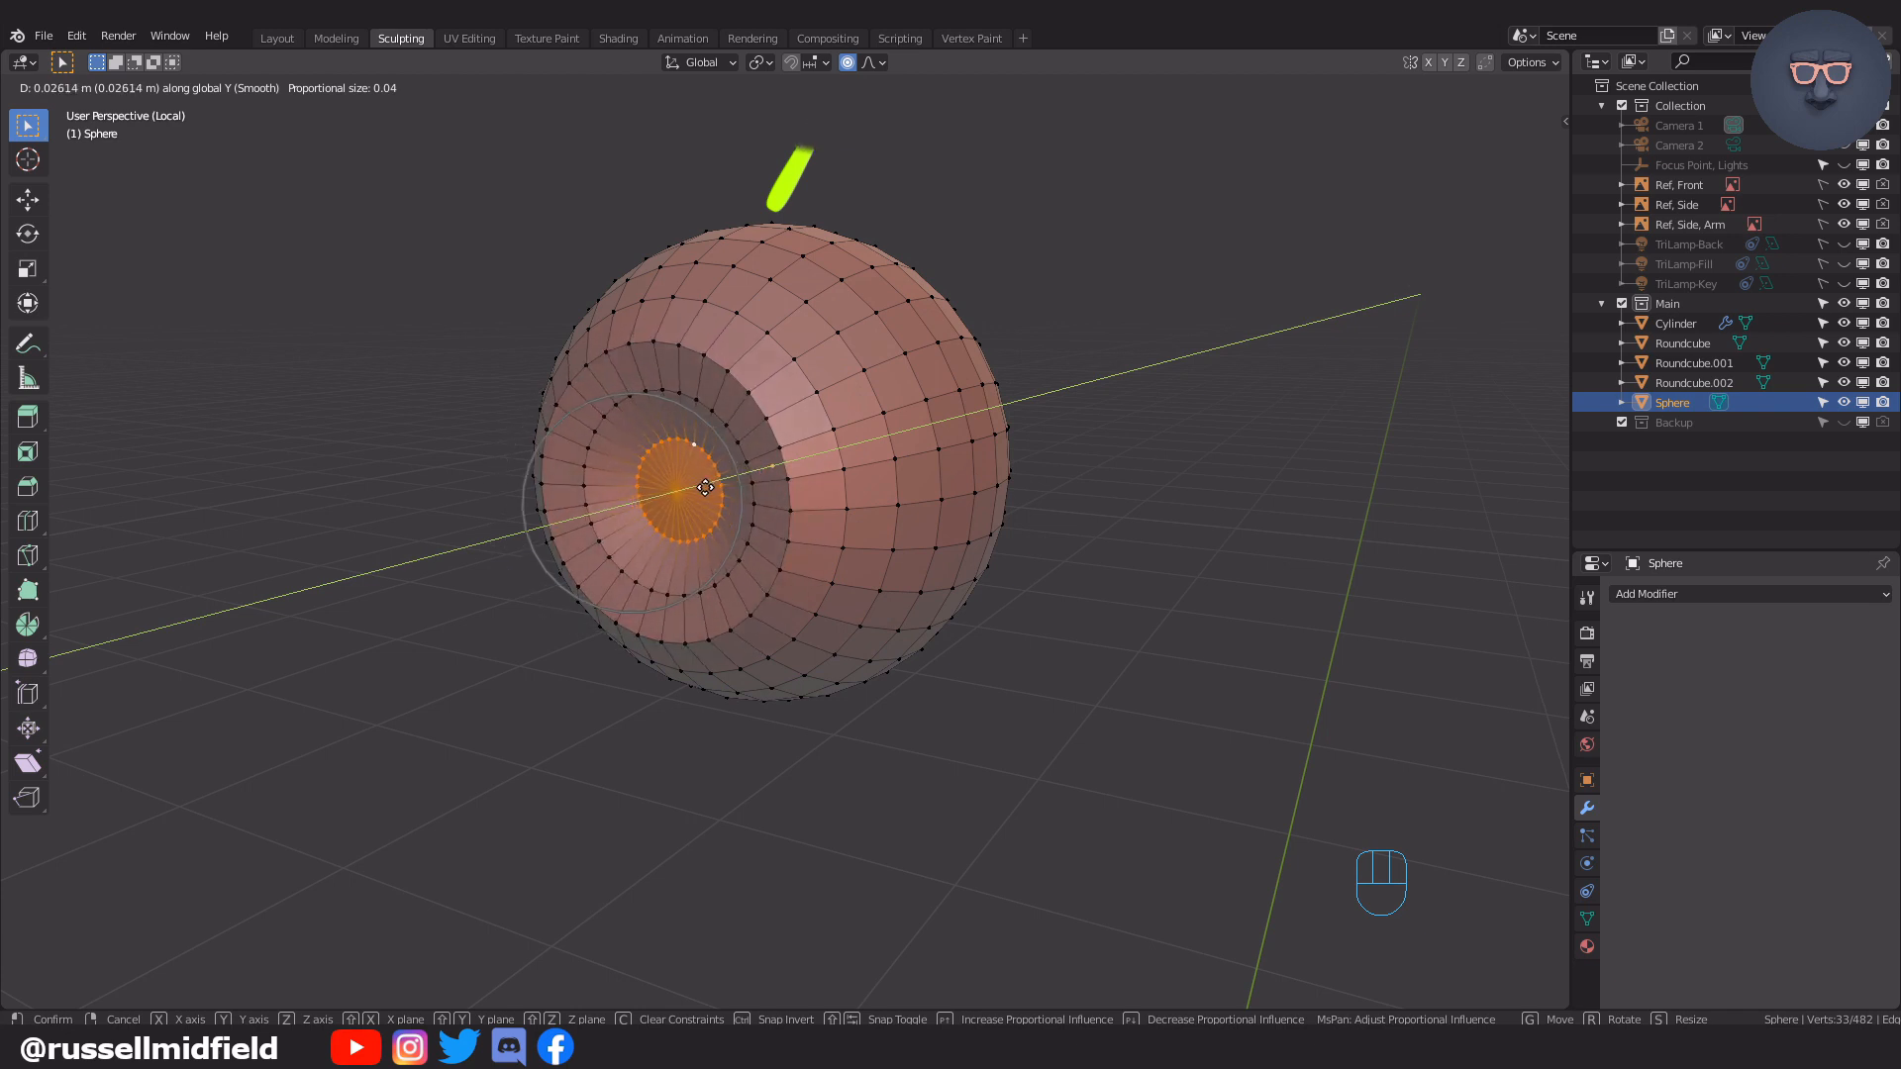
pyautogui.click(704, 489)
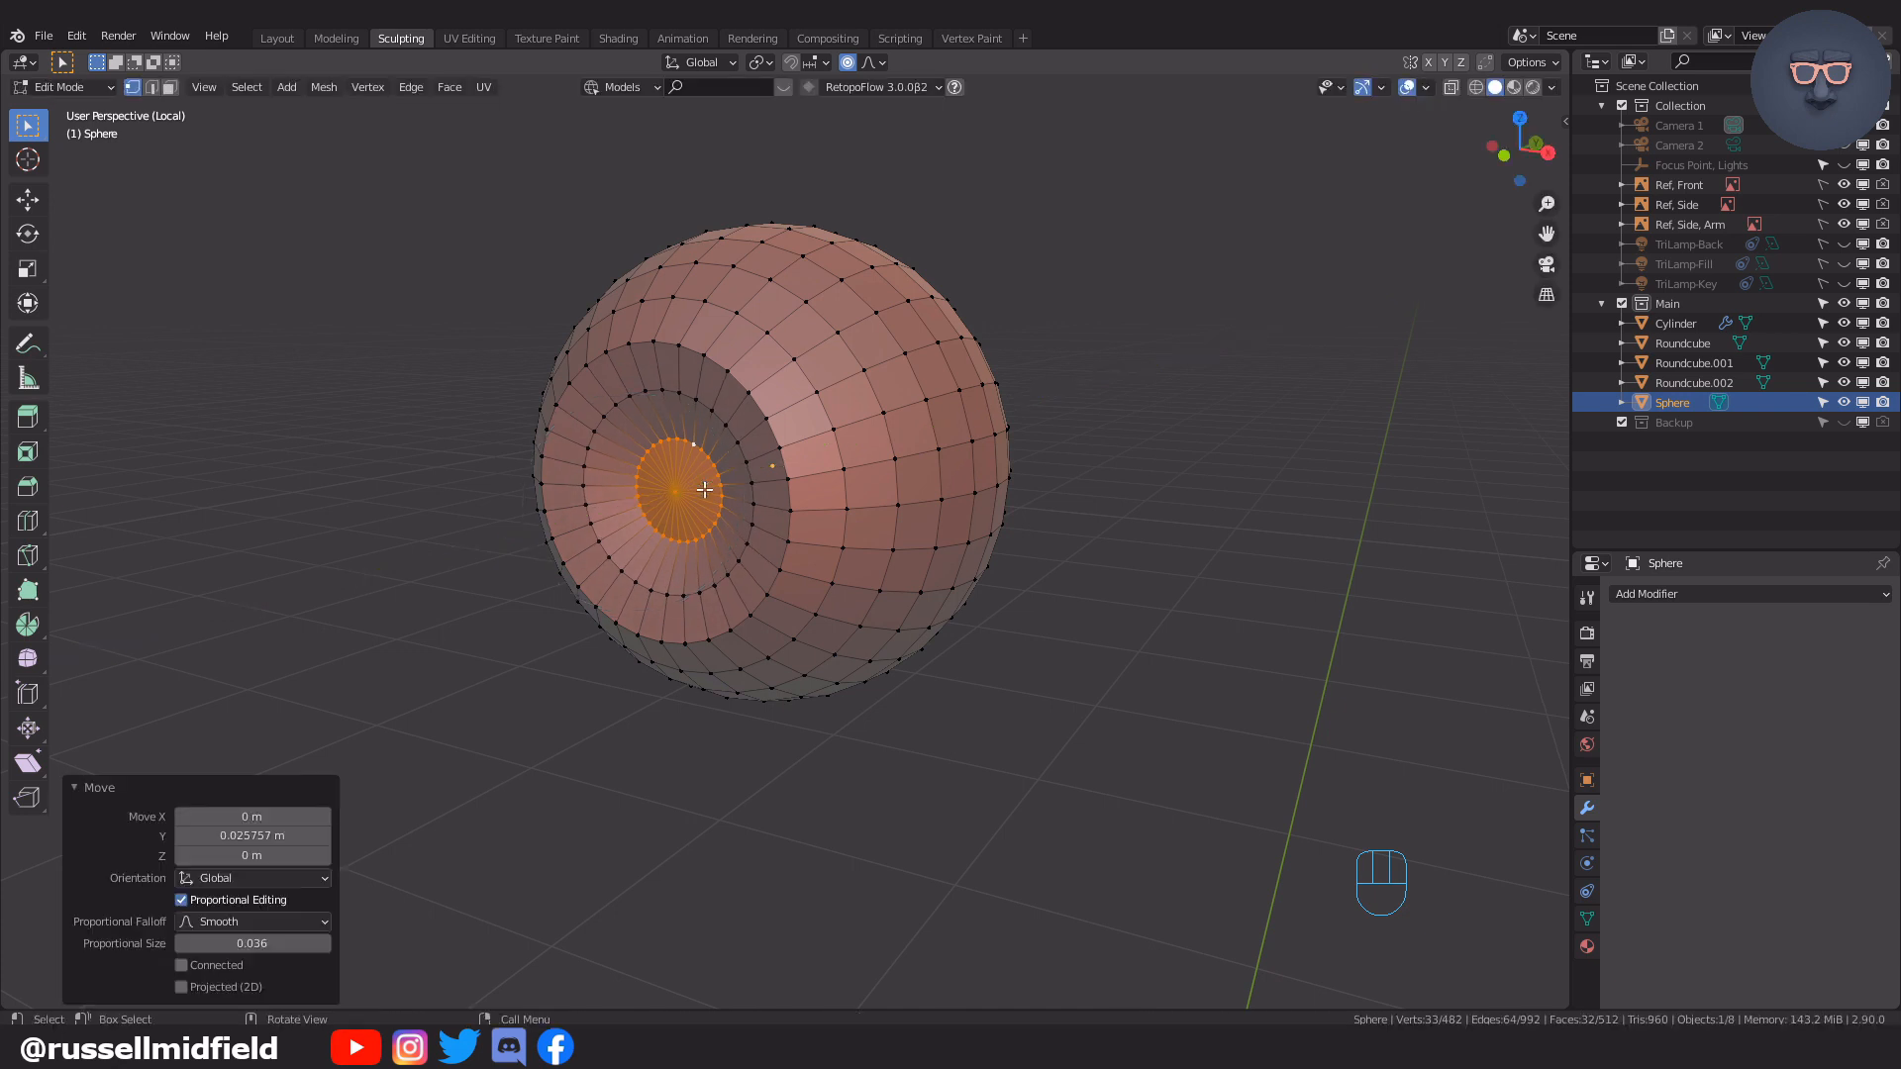
# Delete the single vertex at the centre of the recessed iris to open a pupil hole
pyautogui.scroll(1, 704, 485)
pyautogui.click(675, 485)
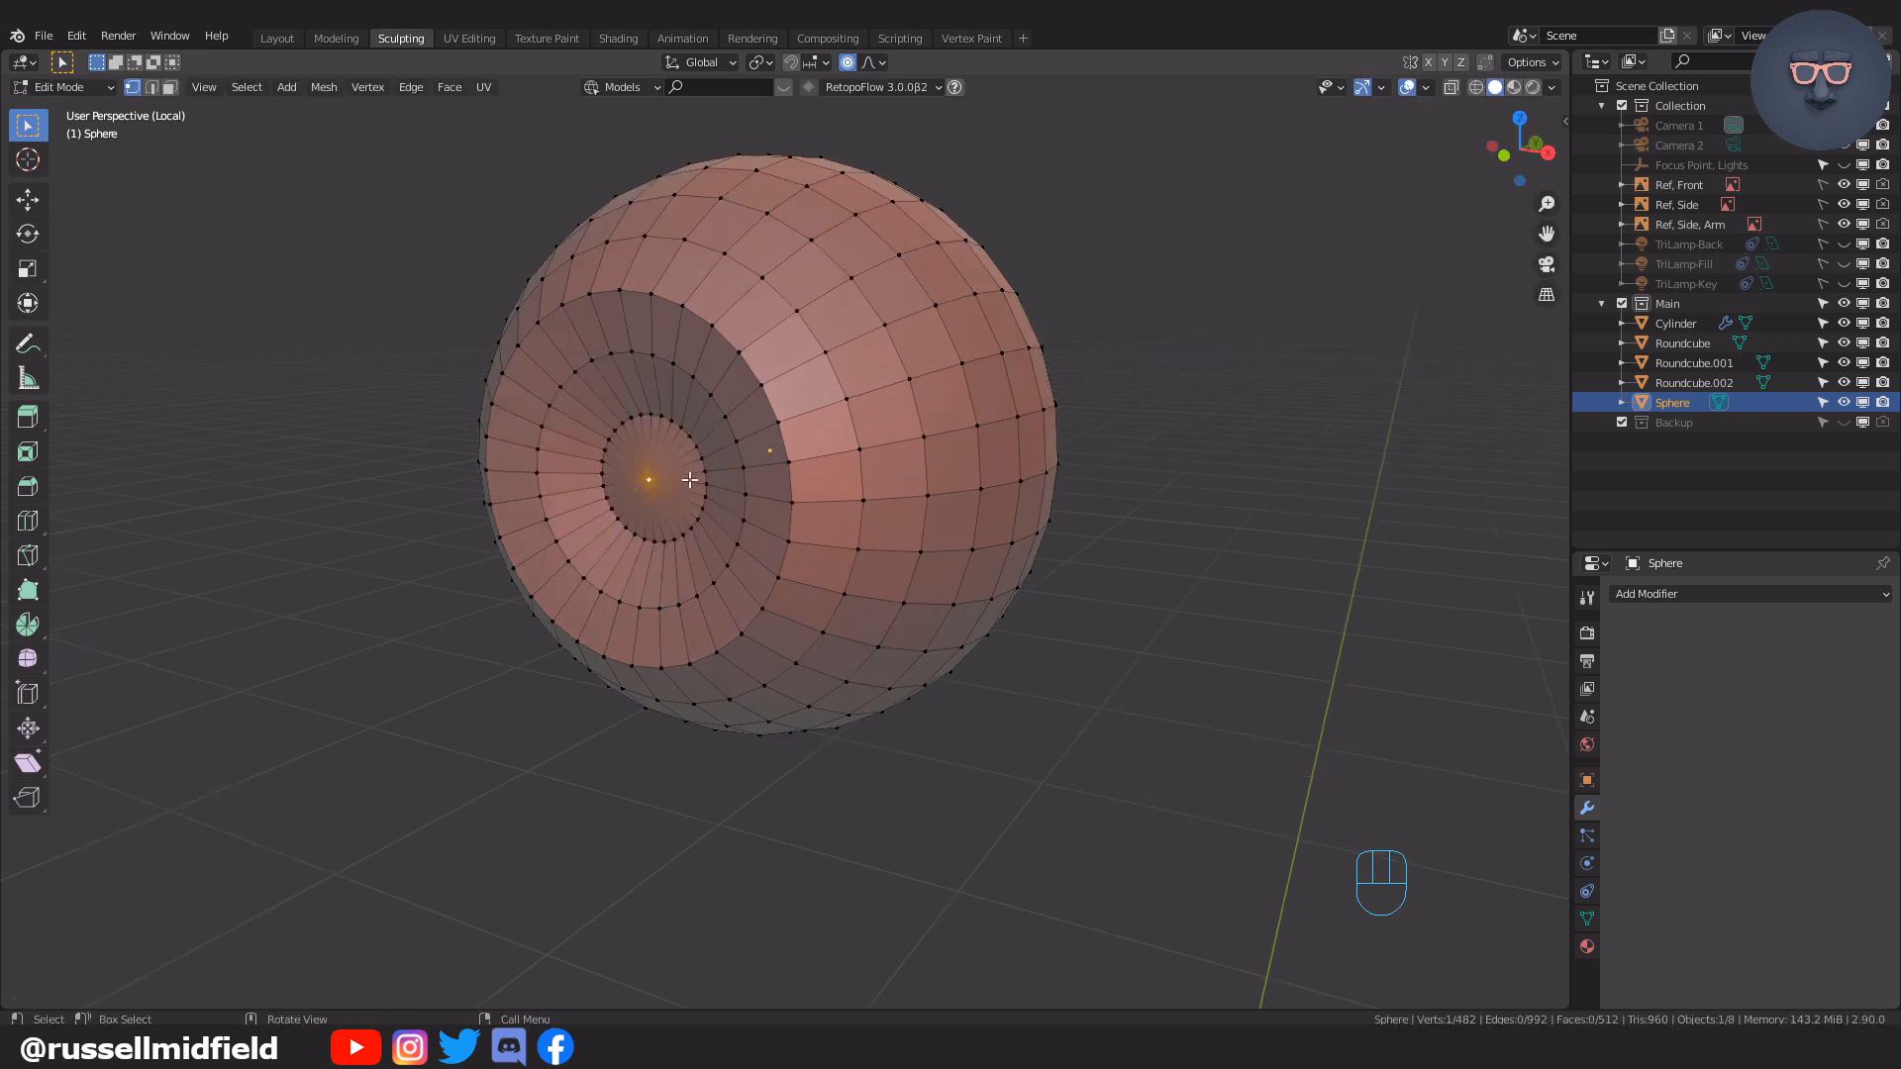
pyautogui.press('x')
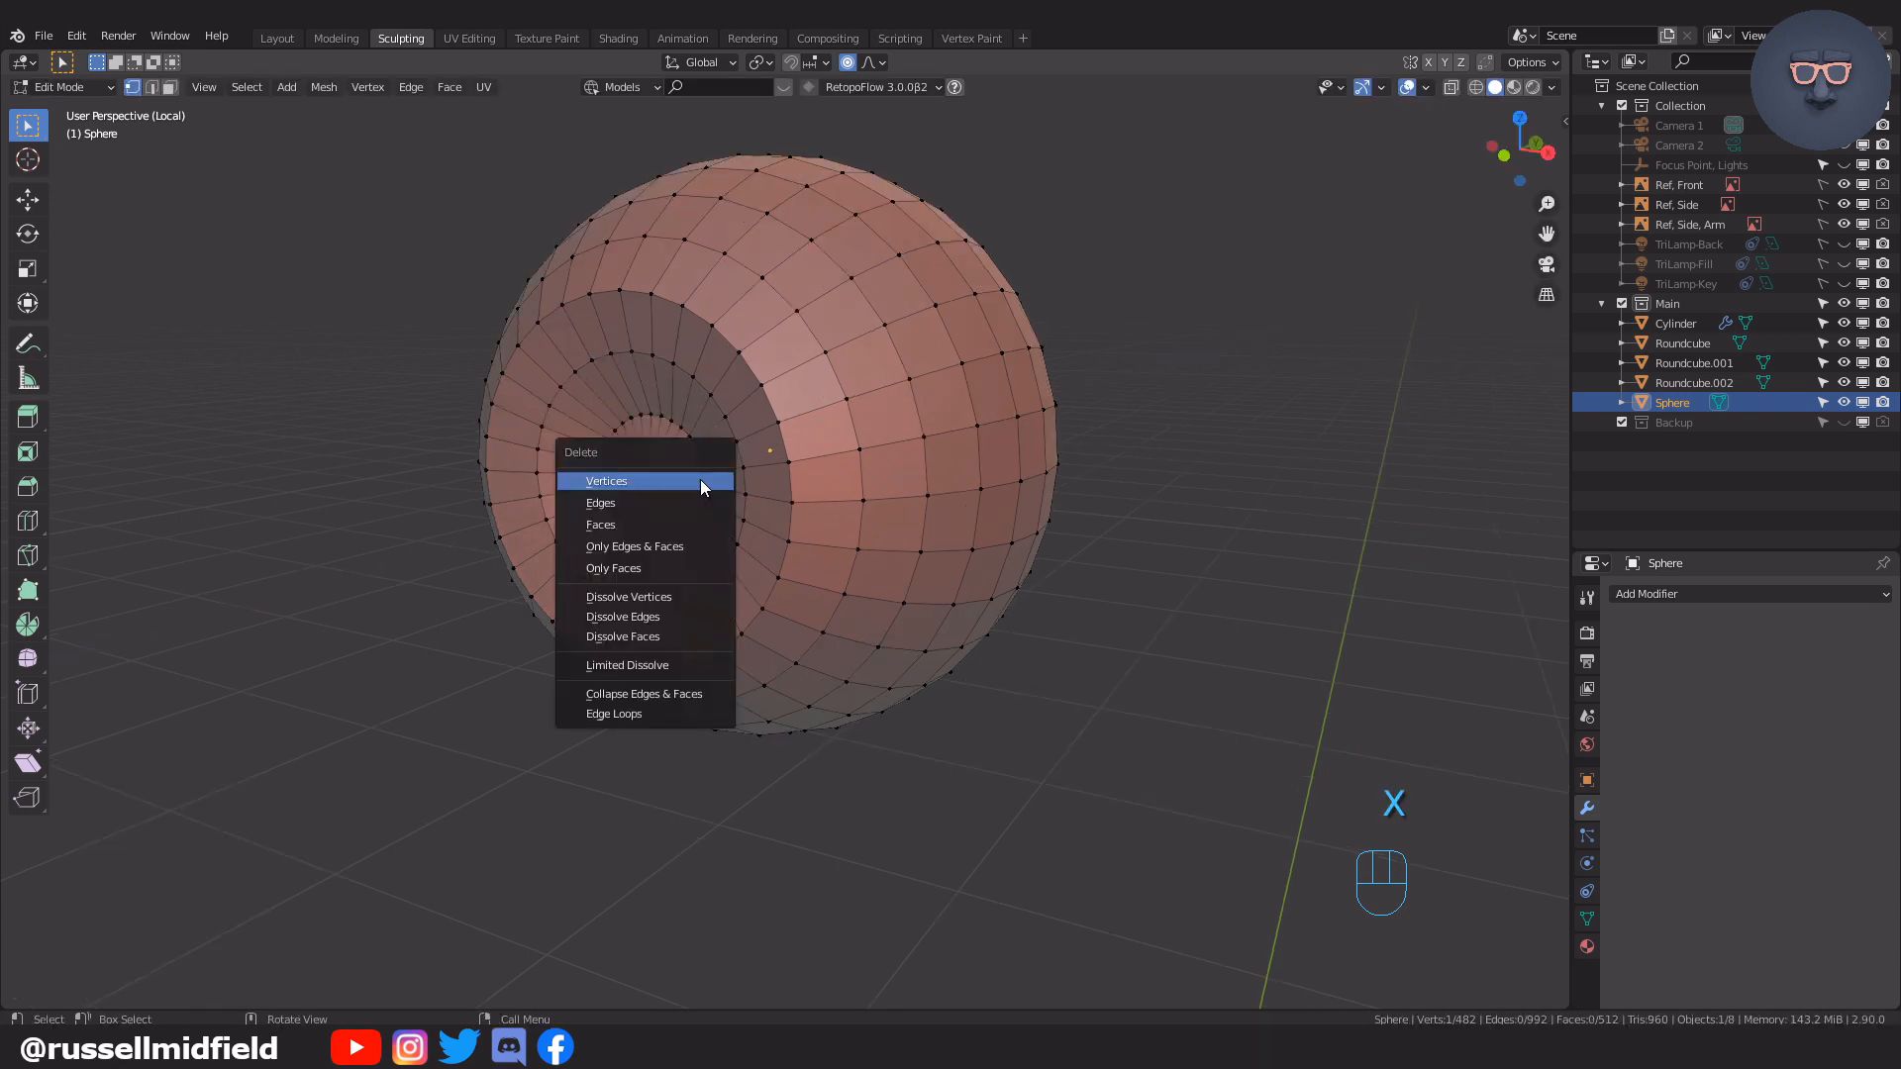
pyautogui.click(700, 481)
# Extrude the pupil hole's rim inward into the eye and close its inner end with a face
pyautogui.scroll(1, 561, 426)
pyautogui.keyDown('alt'); pyautogui.click(561, 426); pyautogui.keyUp('alt')
pyautogui.moveTo(856, 469); pyautogui.dragTo(1068, 517, button='middle')
pyautogui.press('e')
pyautogui.click(940, 428)
pyautogui.press('f')
pyautogui.scroll(-2, 1065, 436)
pyautogui.press('Tab')
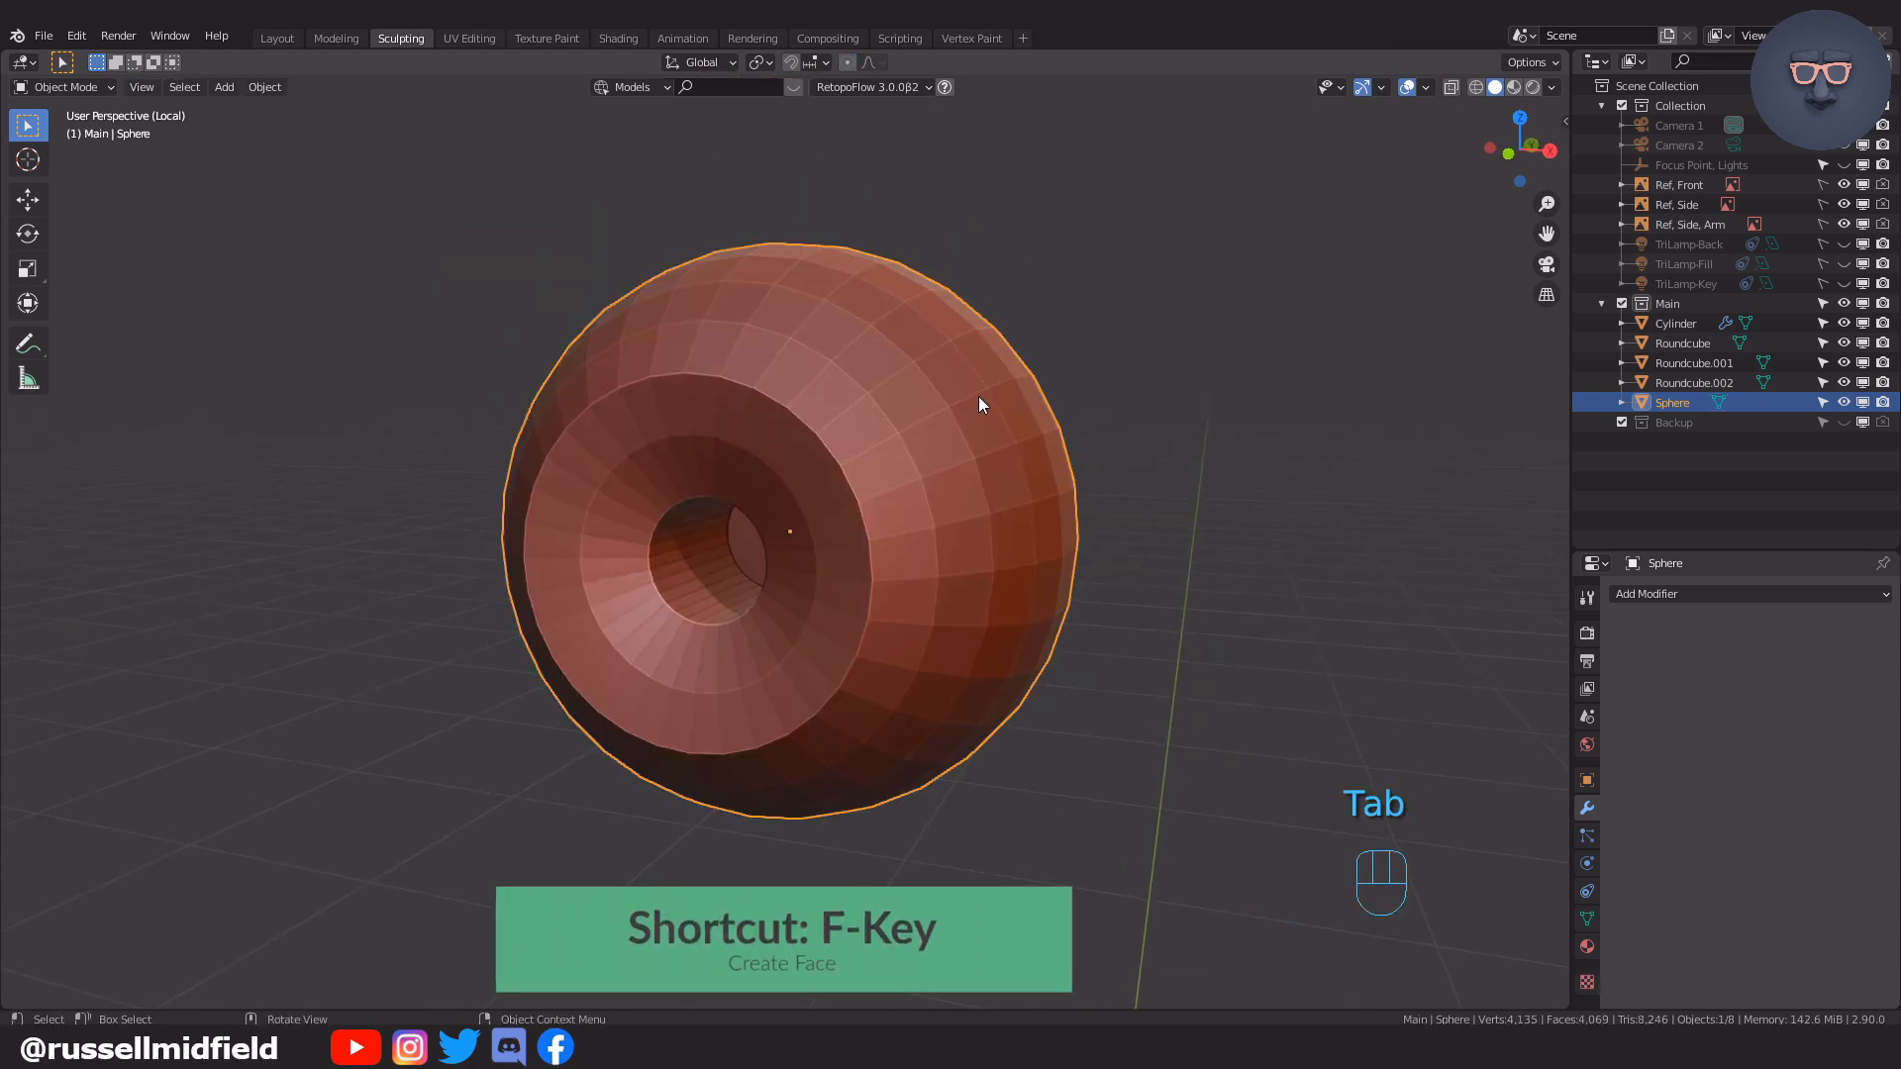
# Shade the eye sphere smooth and add a Subdivision Surface modifier
pyautogui.click(265, 86)
pyautogui.click(336, 483)
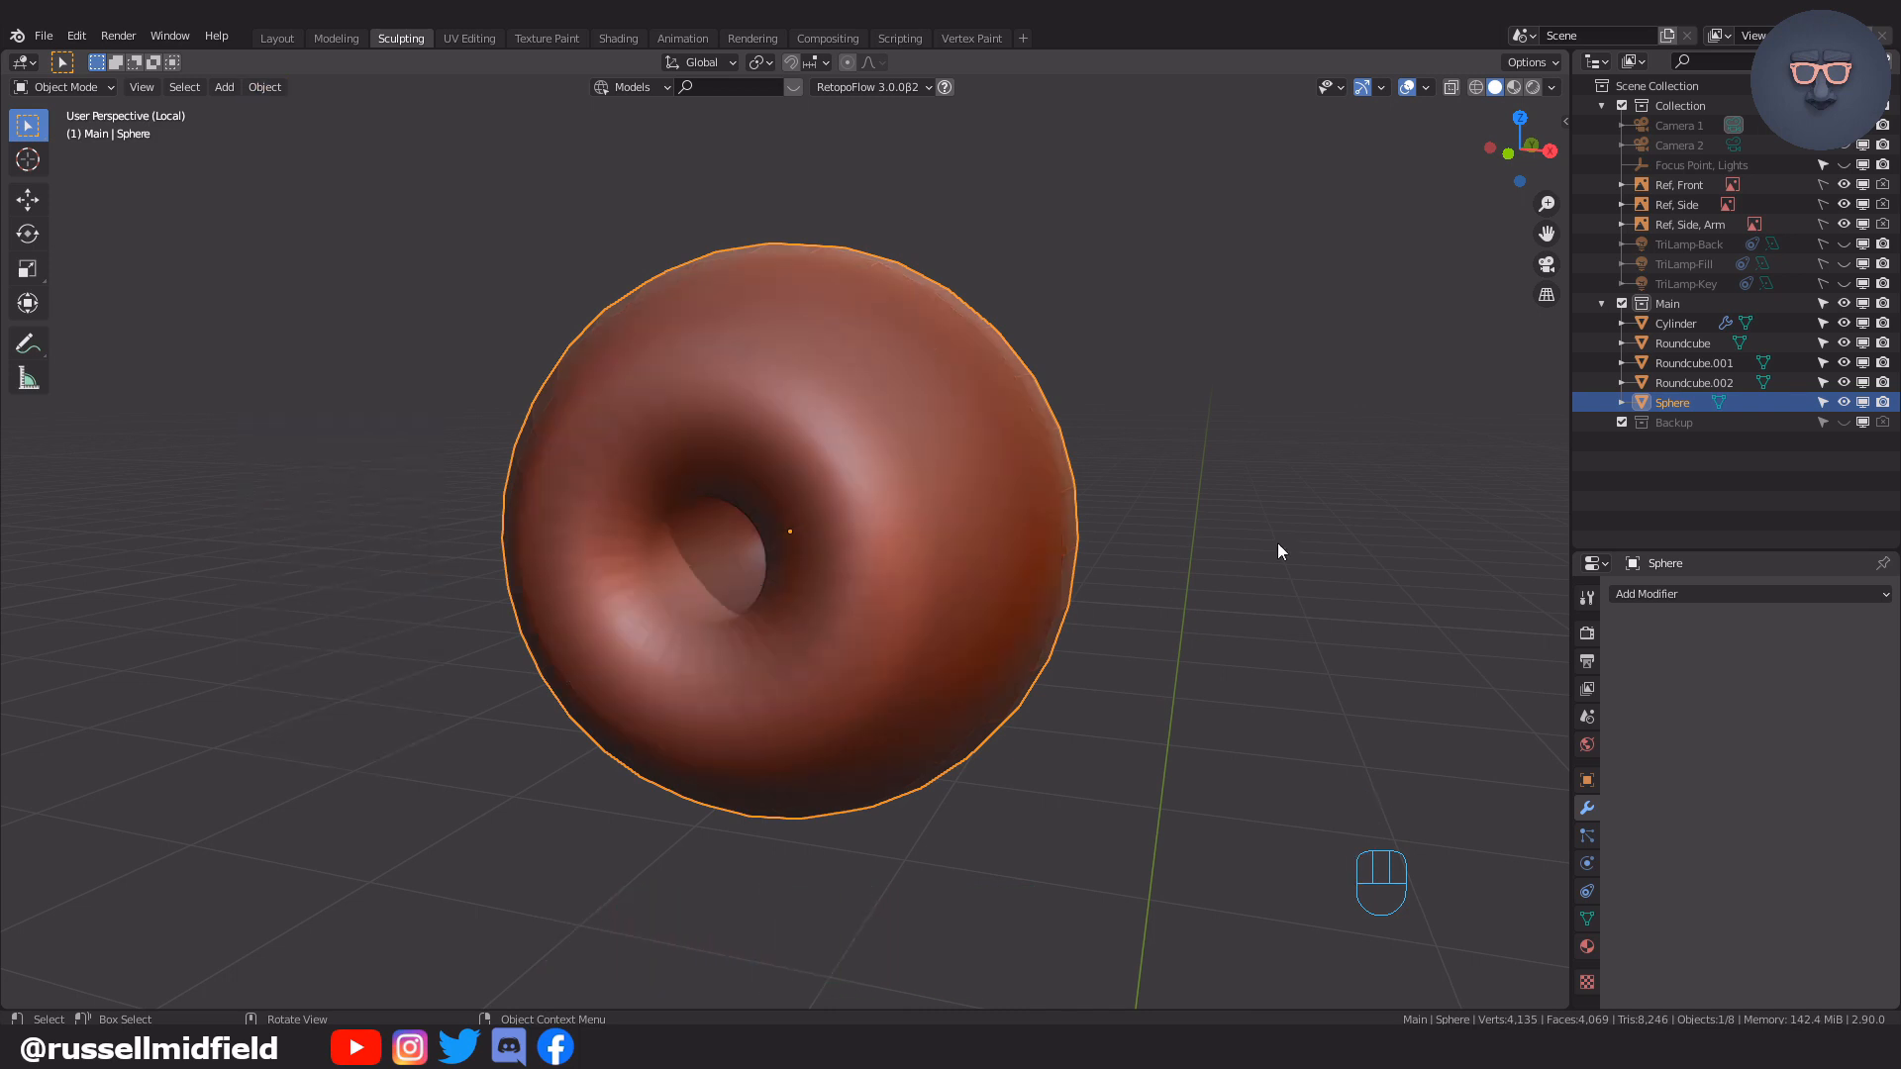
pyautogui.click(1659, 594)
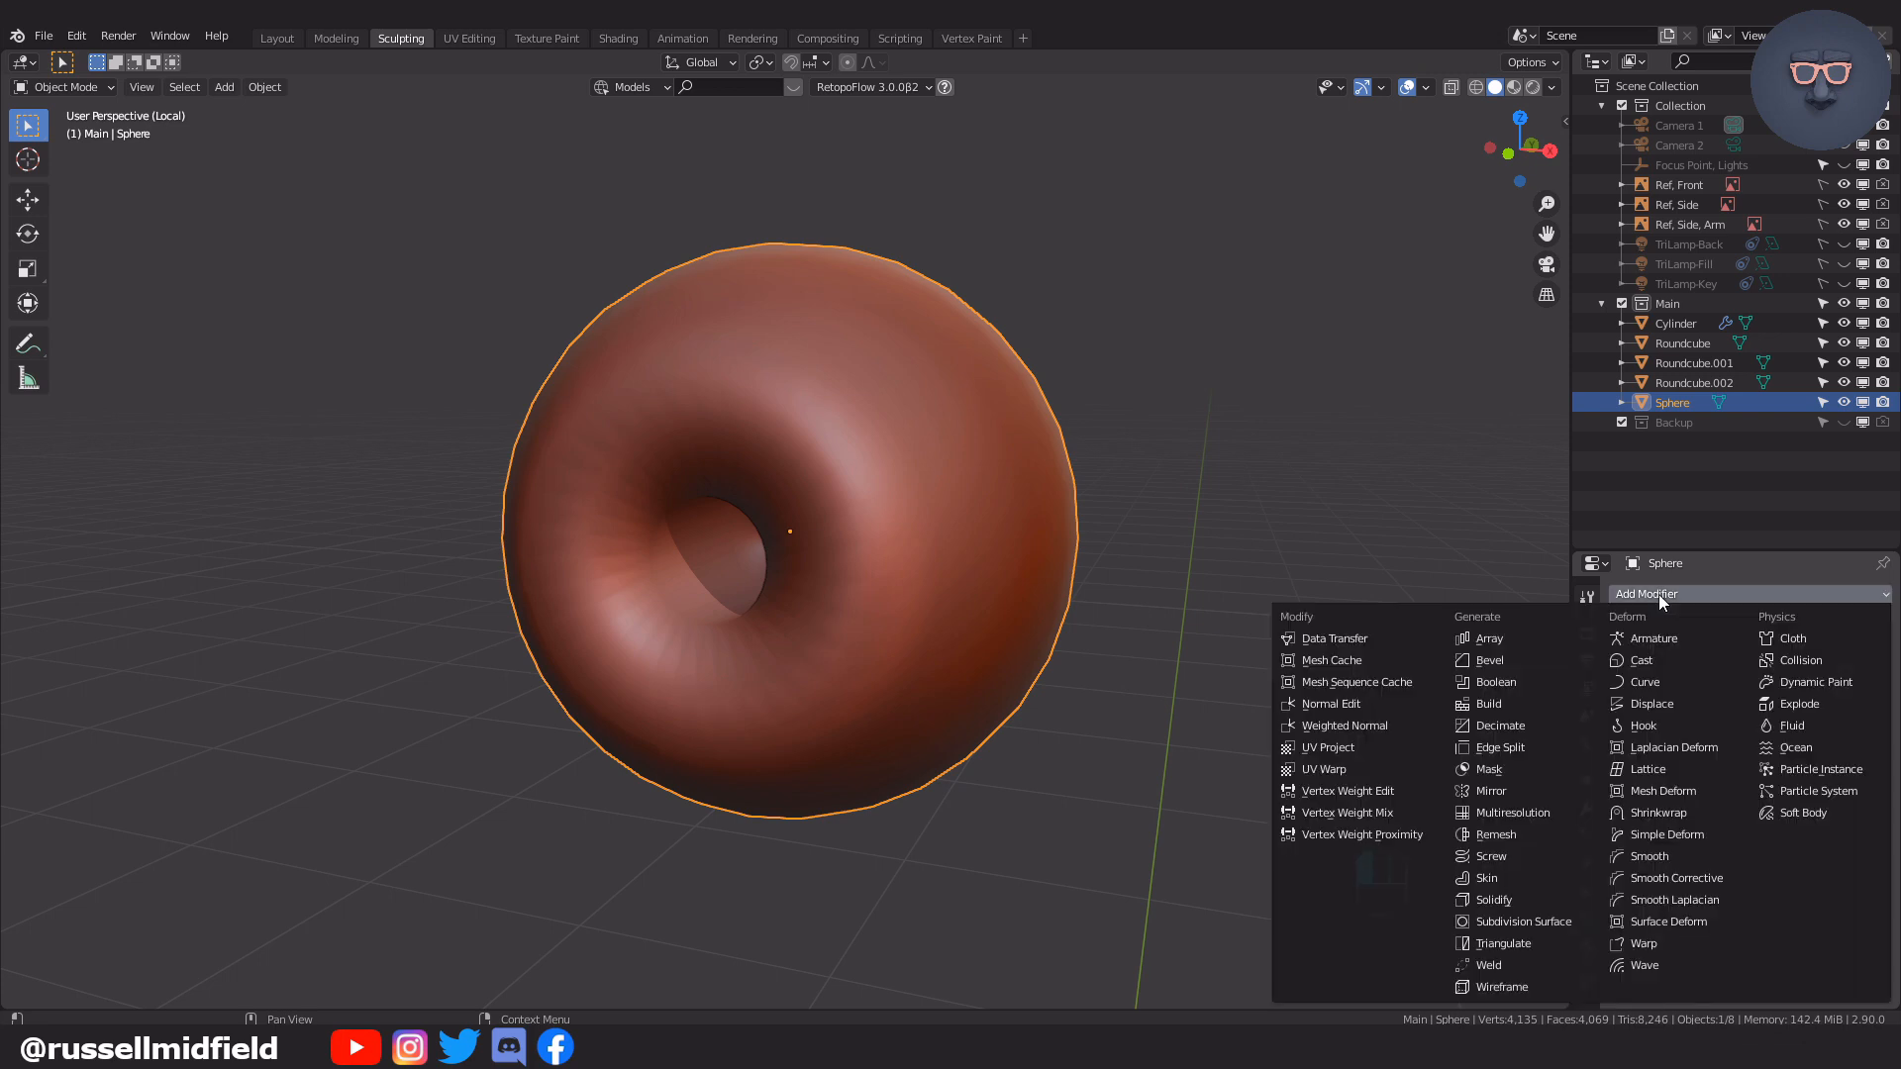
pyautogui.click(1532, 926)
pyautogui.moveTo(980, 581); pyautogui.dragTo(937, 562, button='middle')
# Bevel the edge loop around the outer iris with a width of 0.02 m and 2 segments
pyautogui.press('Tab')
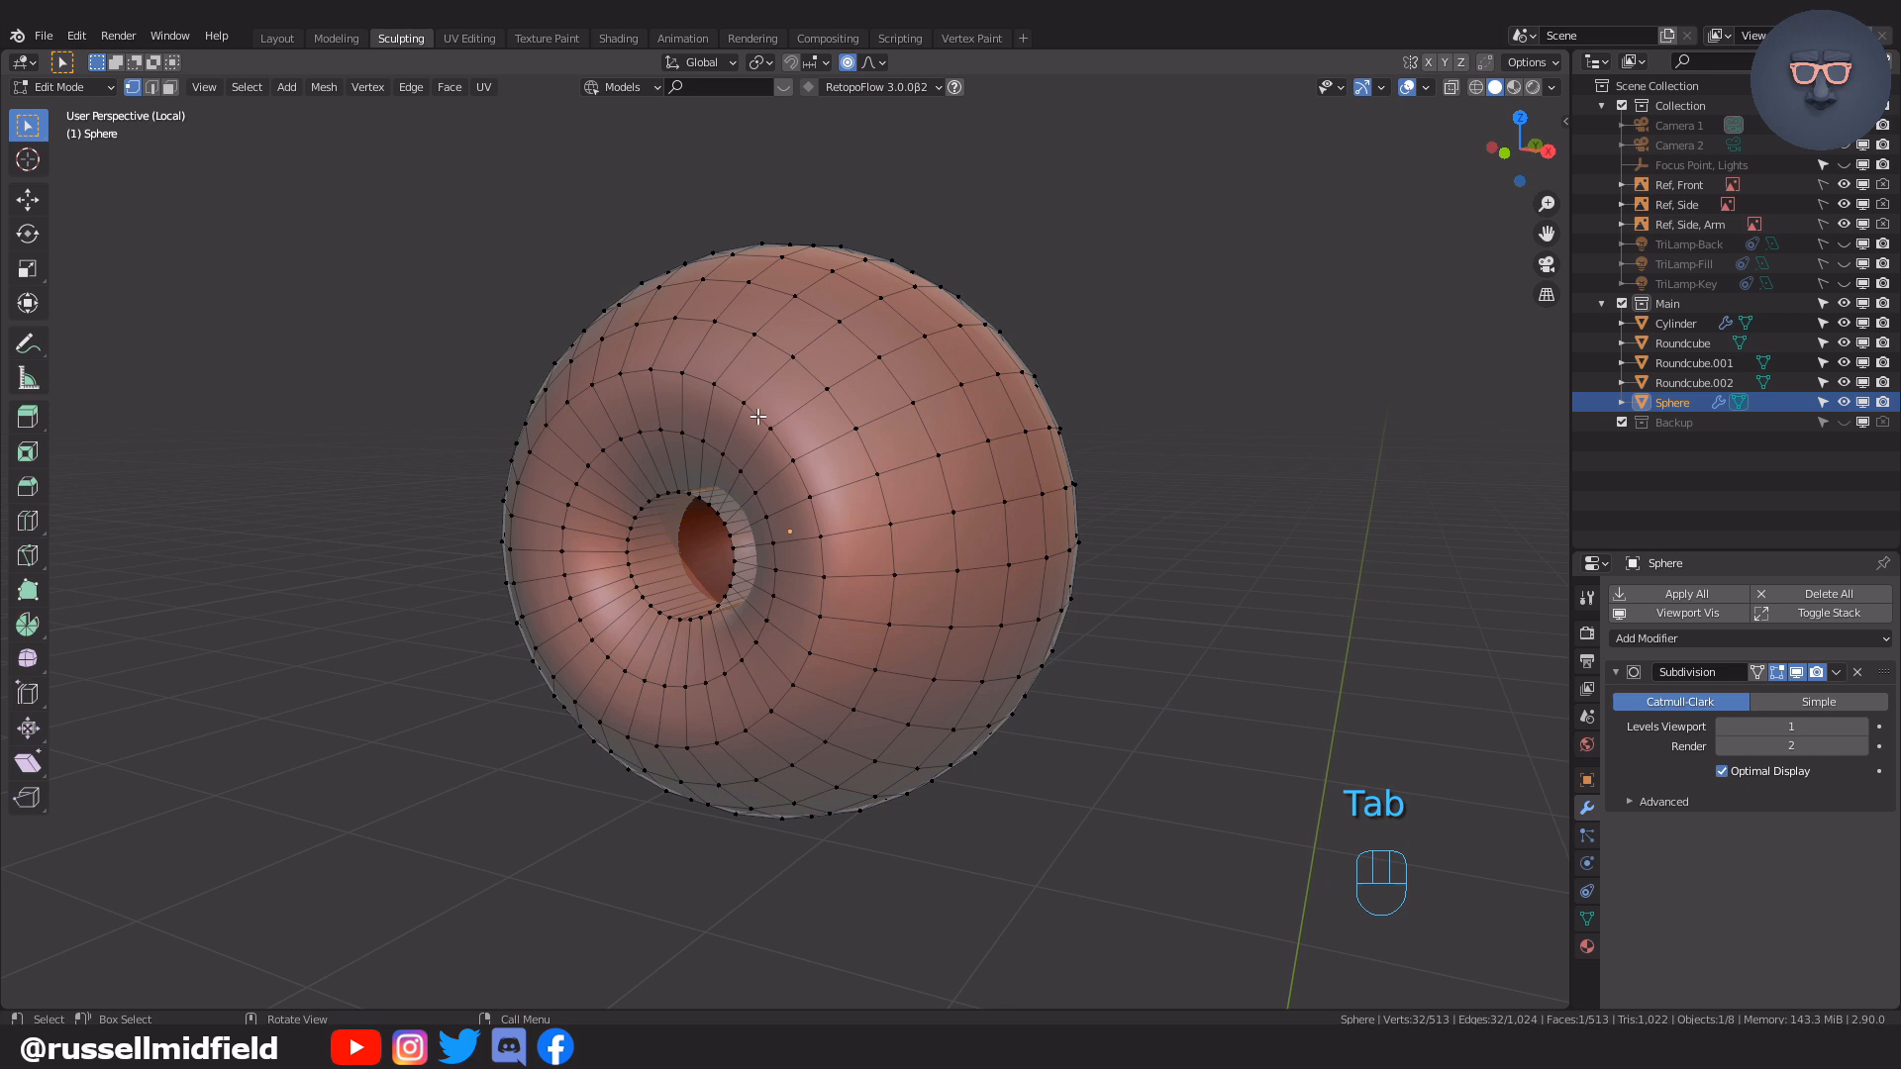
pyautogui.keyDown('alt'); pyautogui.click(757, 416); pyautogui.keyUp('alt')
pyautogui.hotkey('ctrl', 'b')
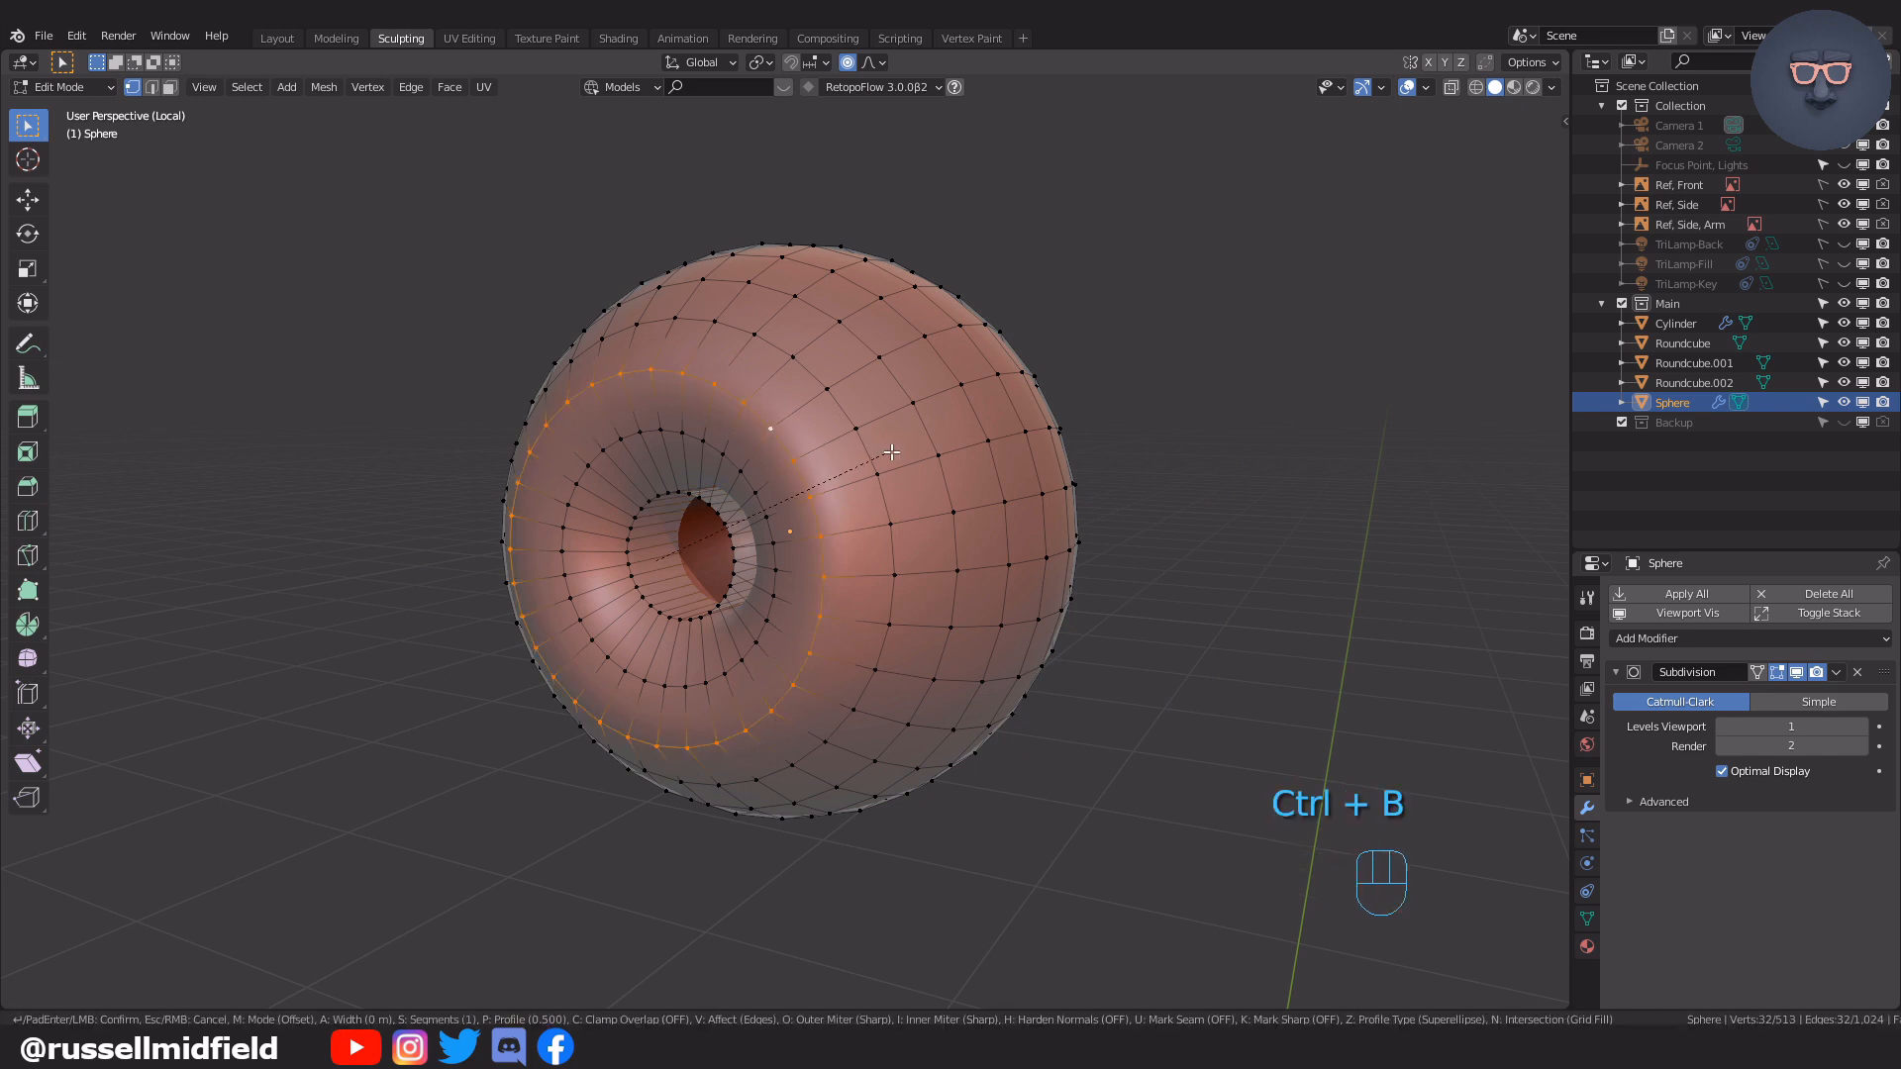
pyautogui.click(903, 453)
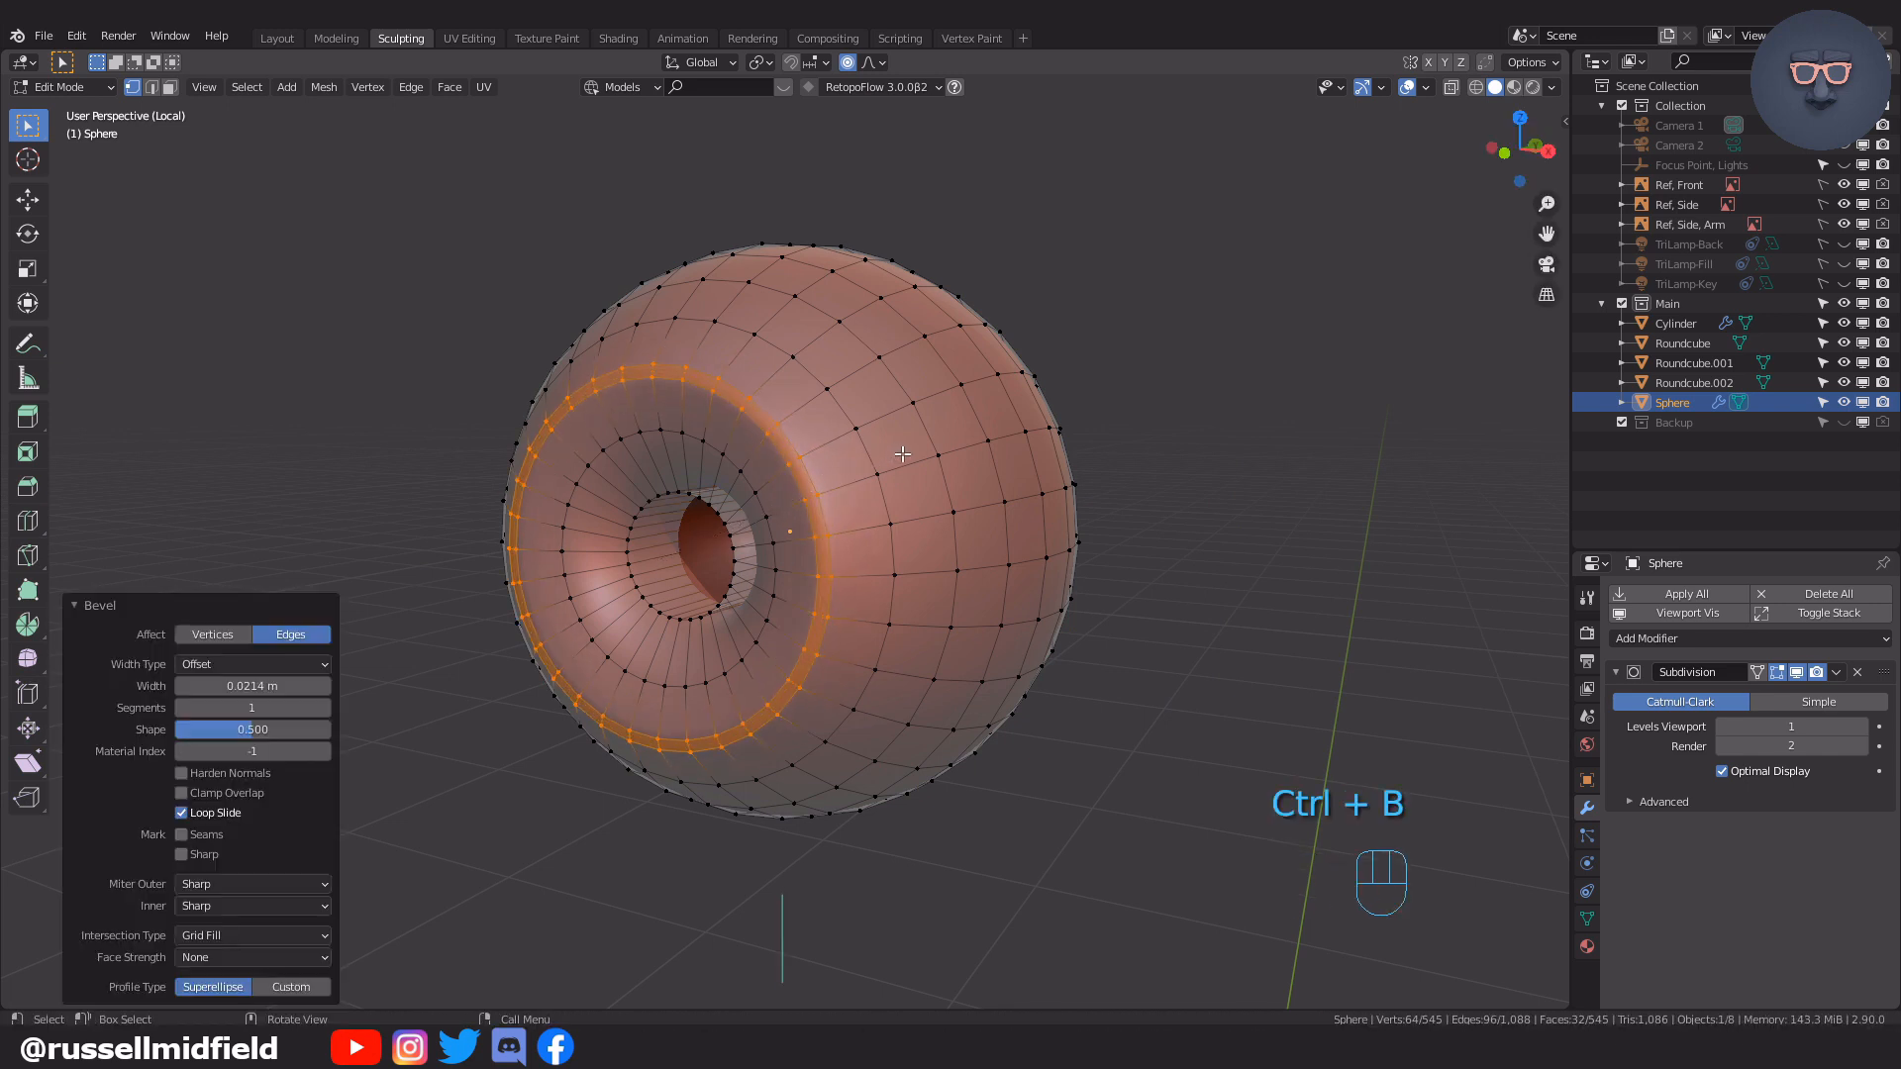
pyautogui.doubleClick(262, 681)
pyautogui.press('Return')
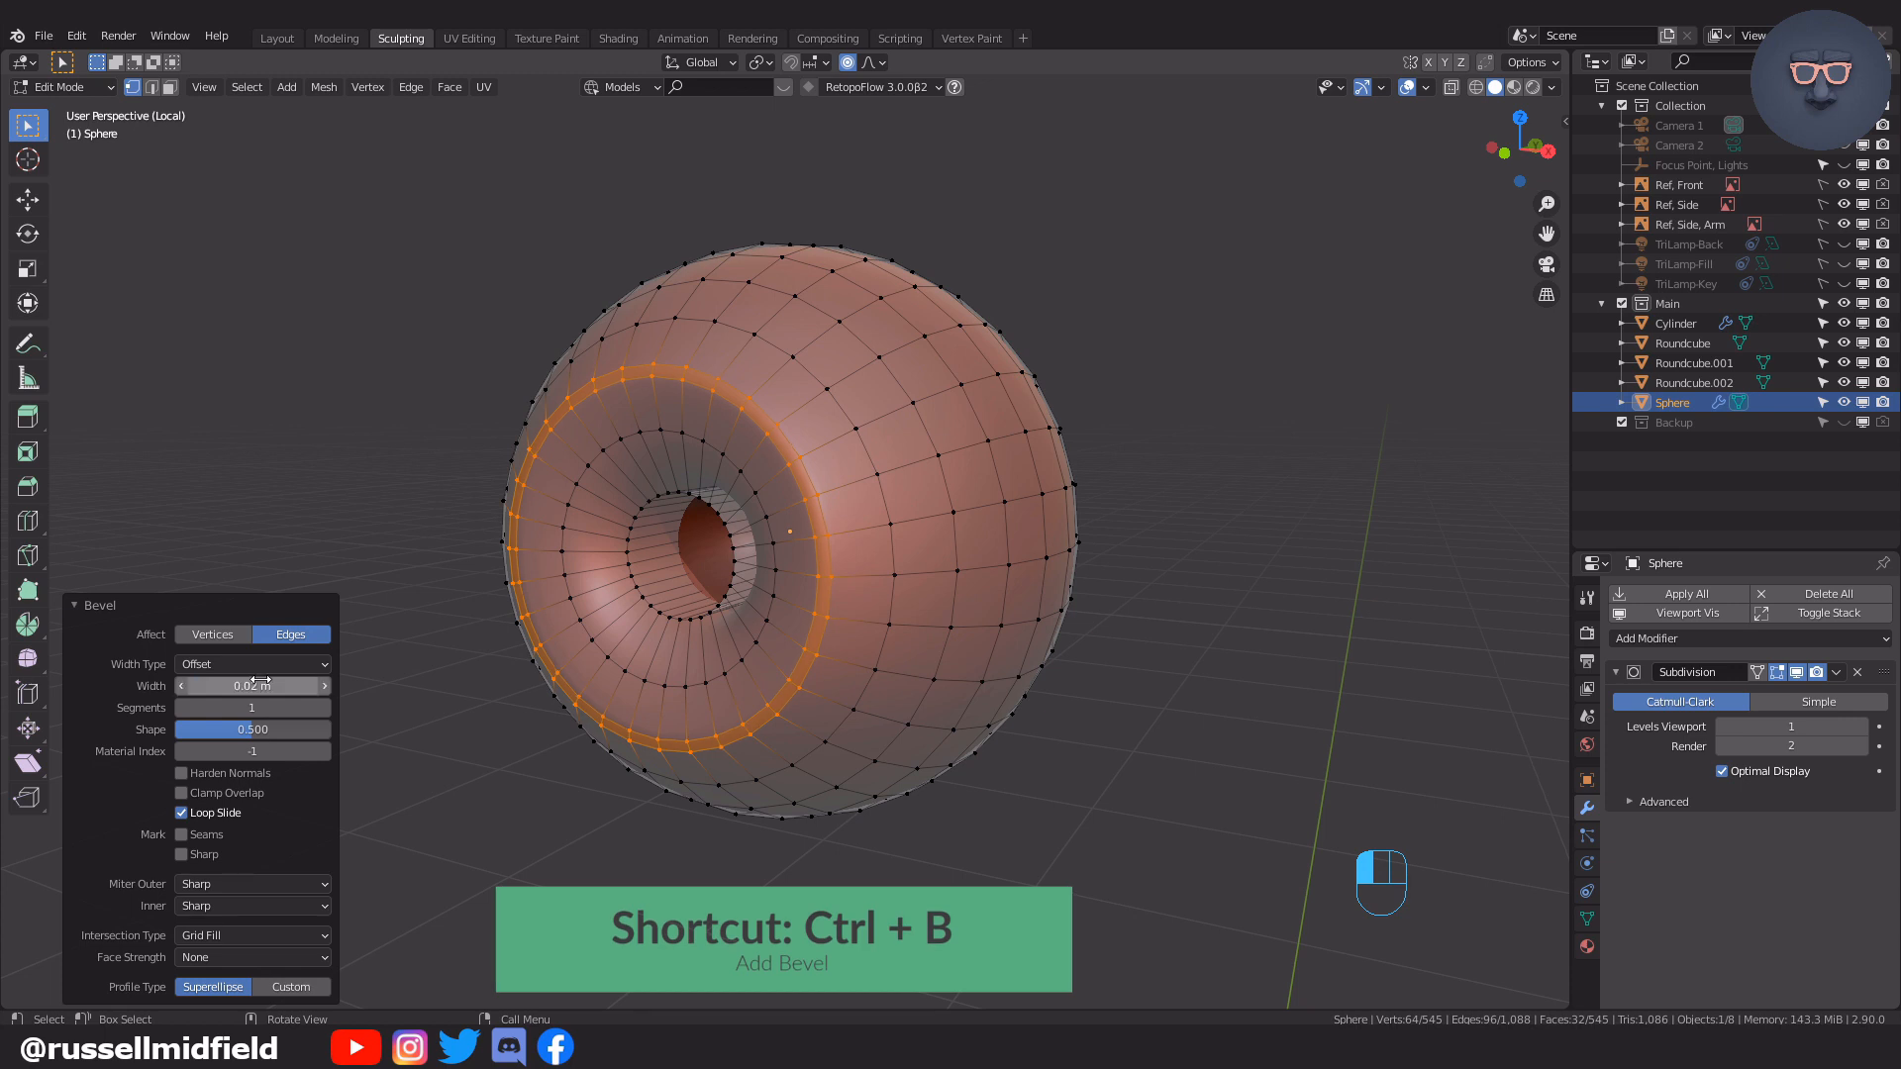
pyautogui.click(324, 708)
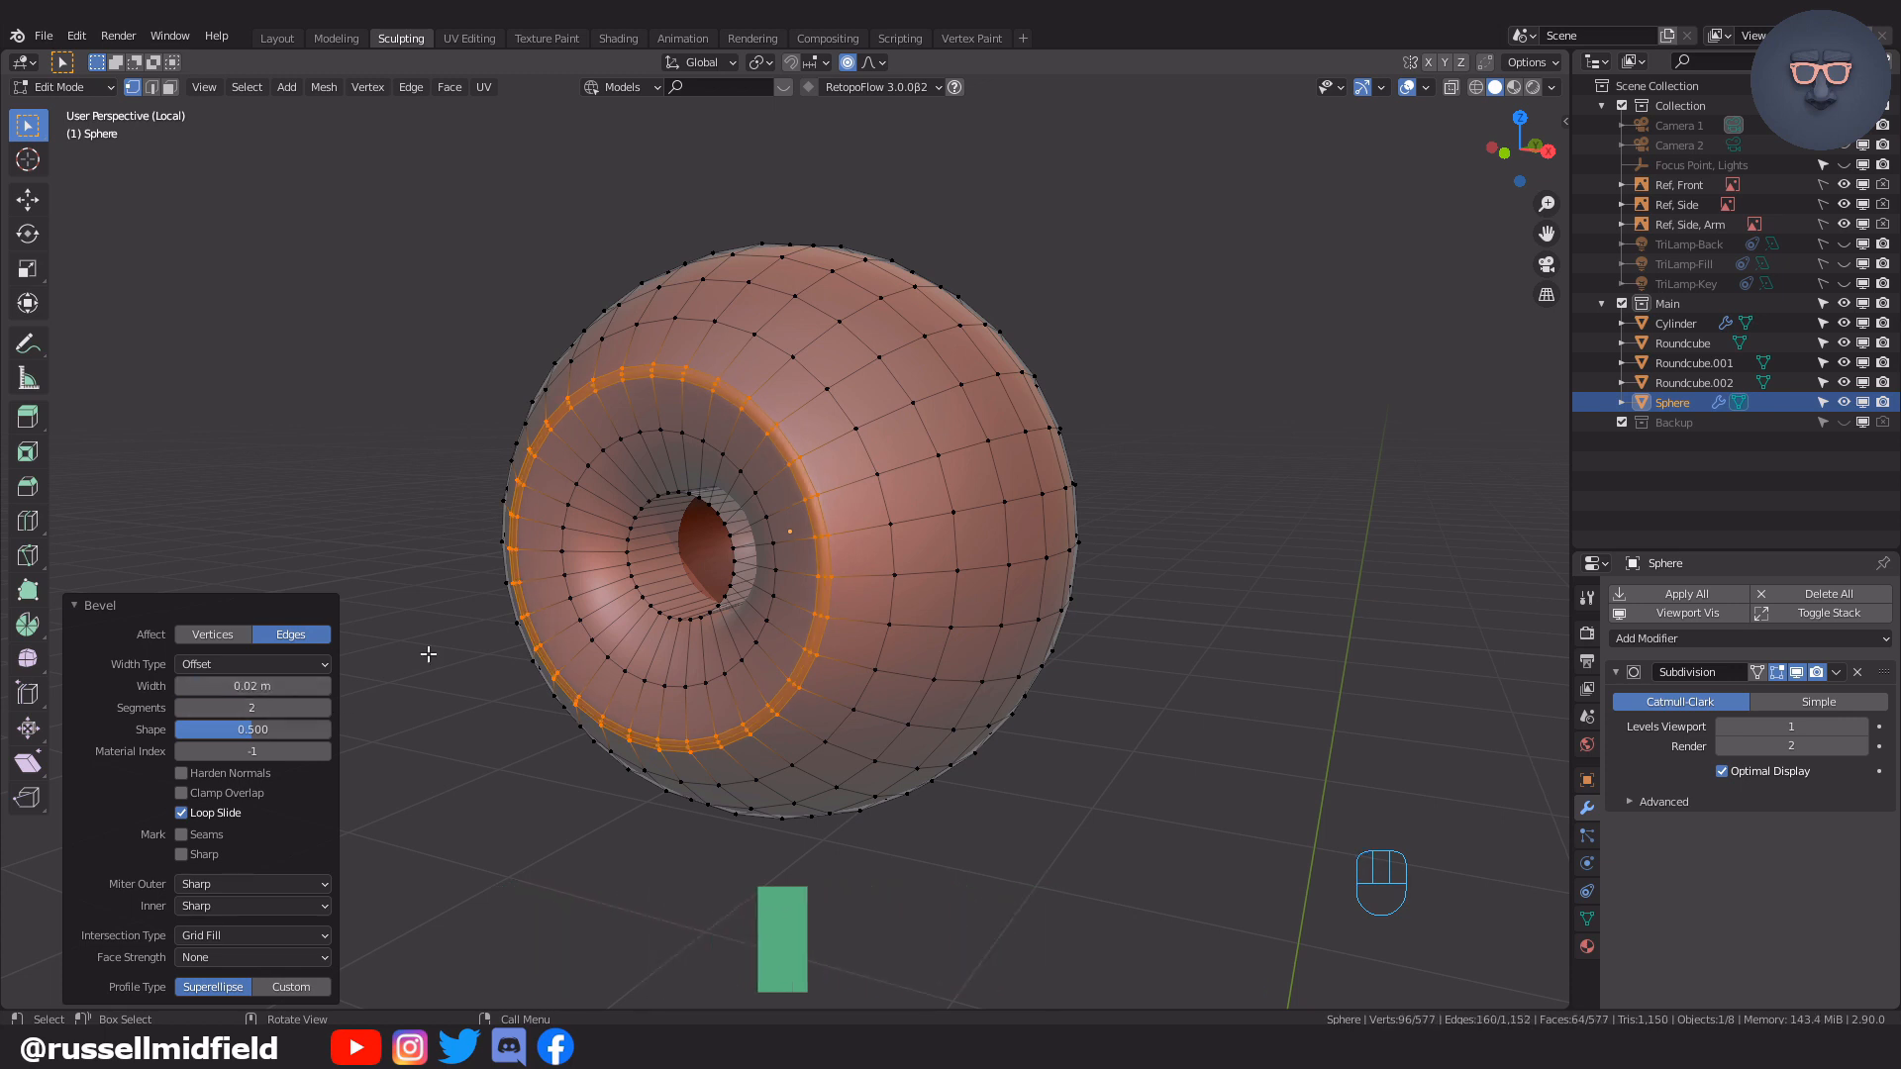
# Repeat the same bevel on the edge loop around the pupil opening and return to Object Mode
pyautogui.scroll(2, 646, 560)
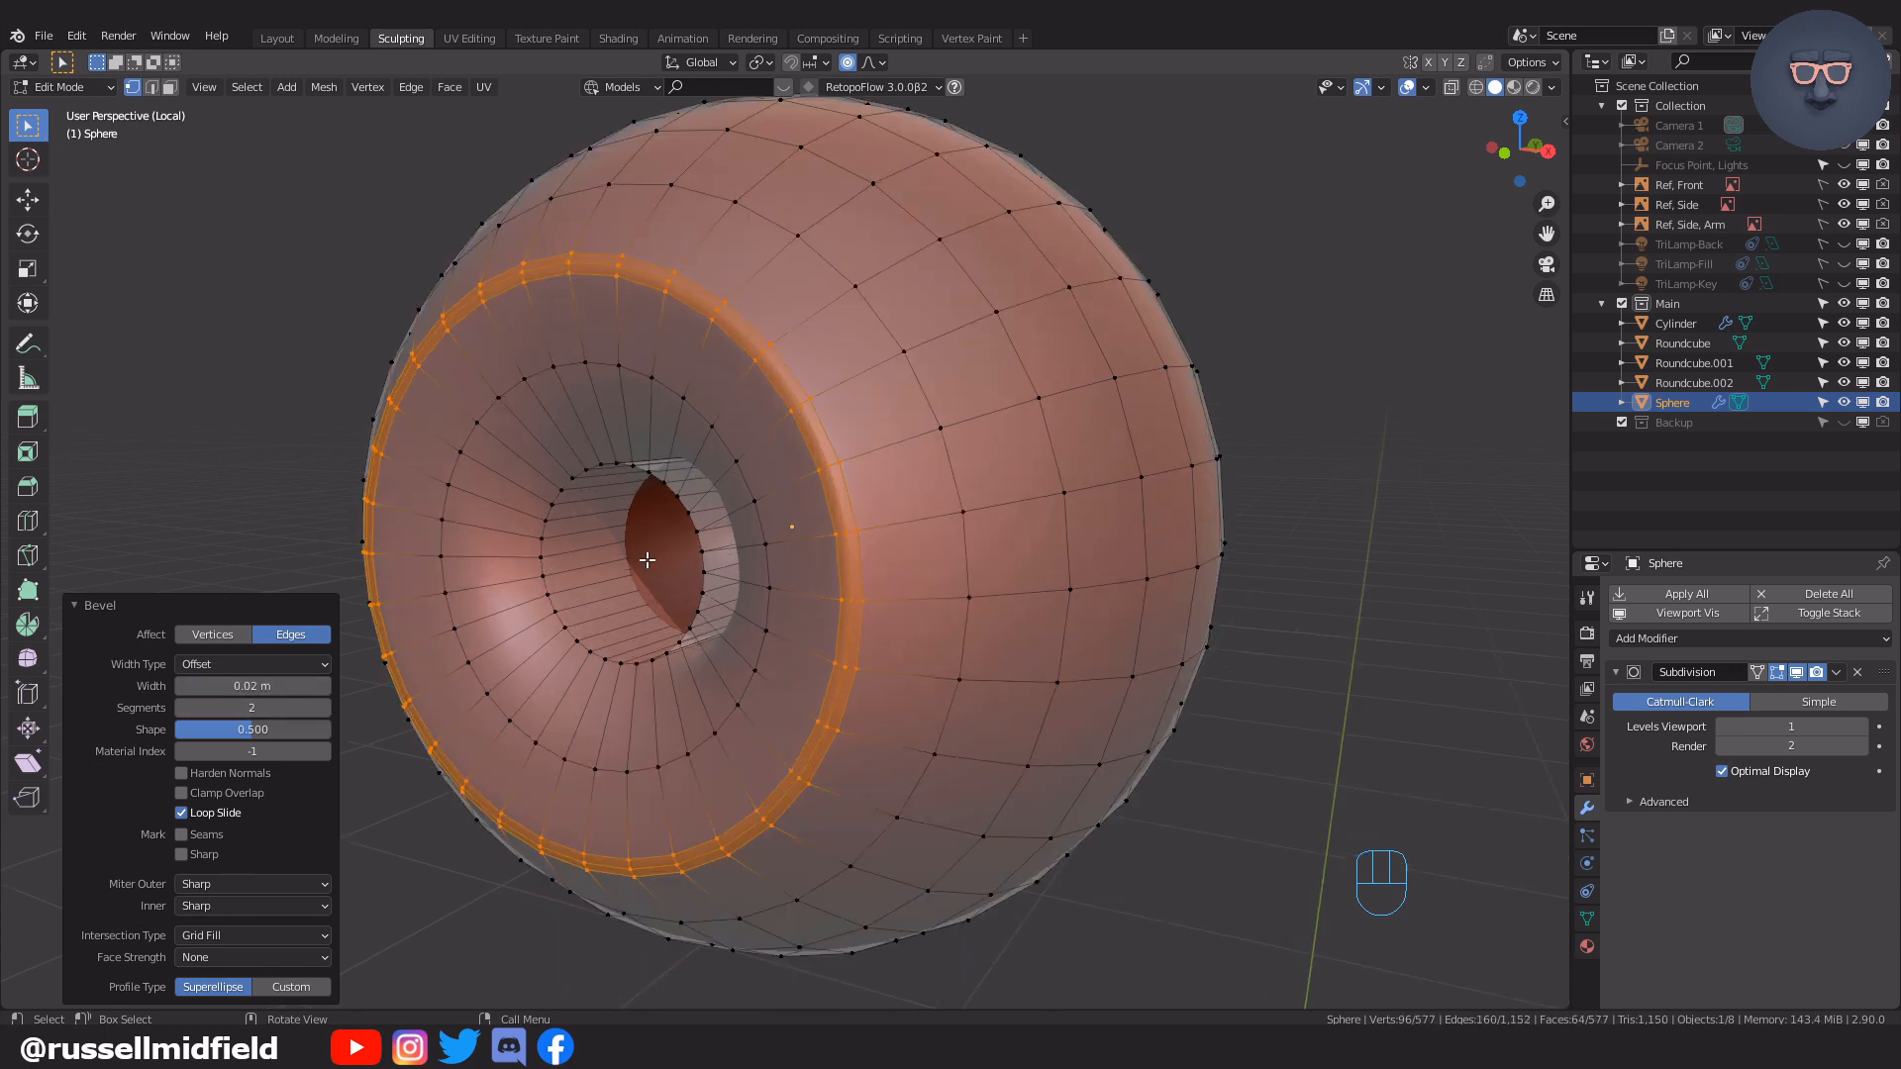
pyautogui.keyDown('alt'); pyautogui.click(595, 464); pyautogui.keyUp('alt')
pyautogui.hotkey('shift', 'r')
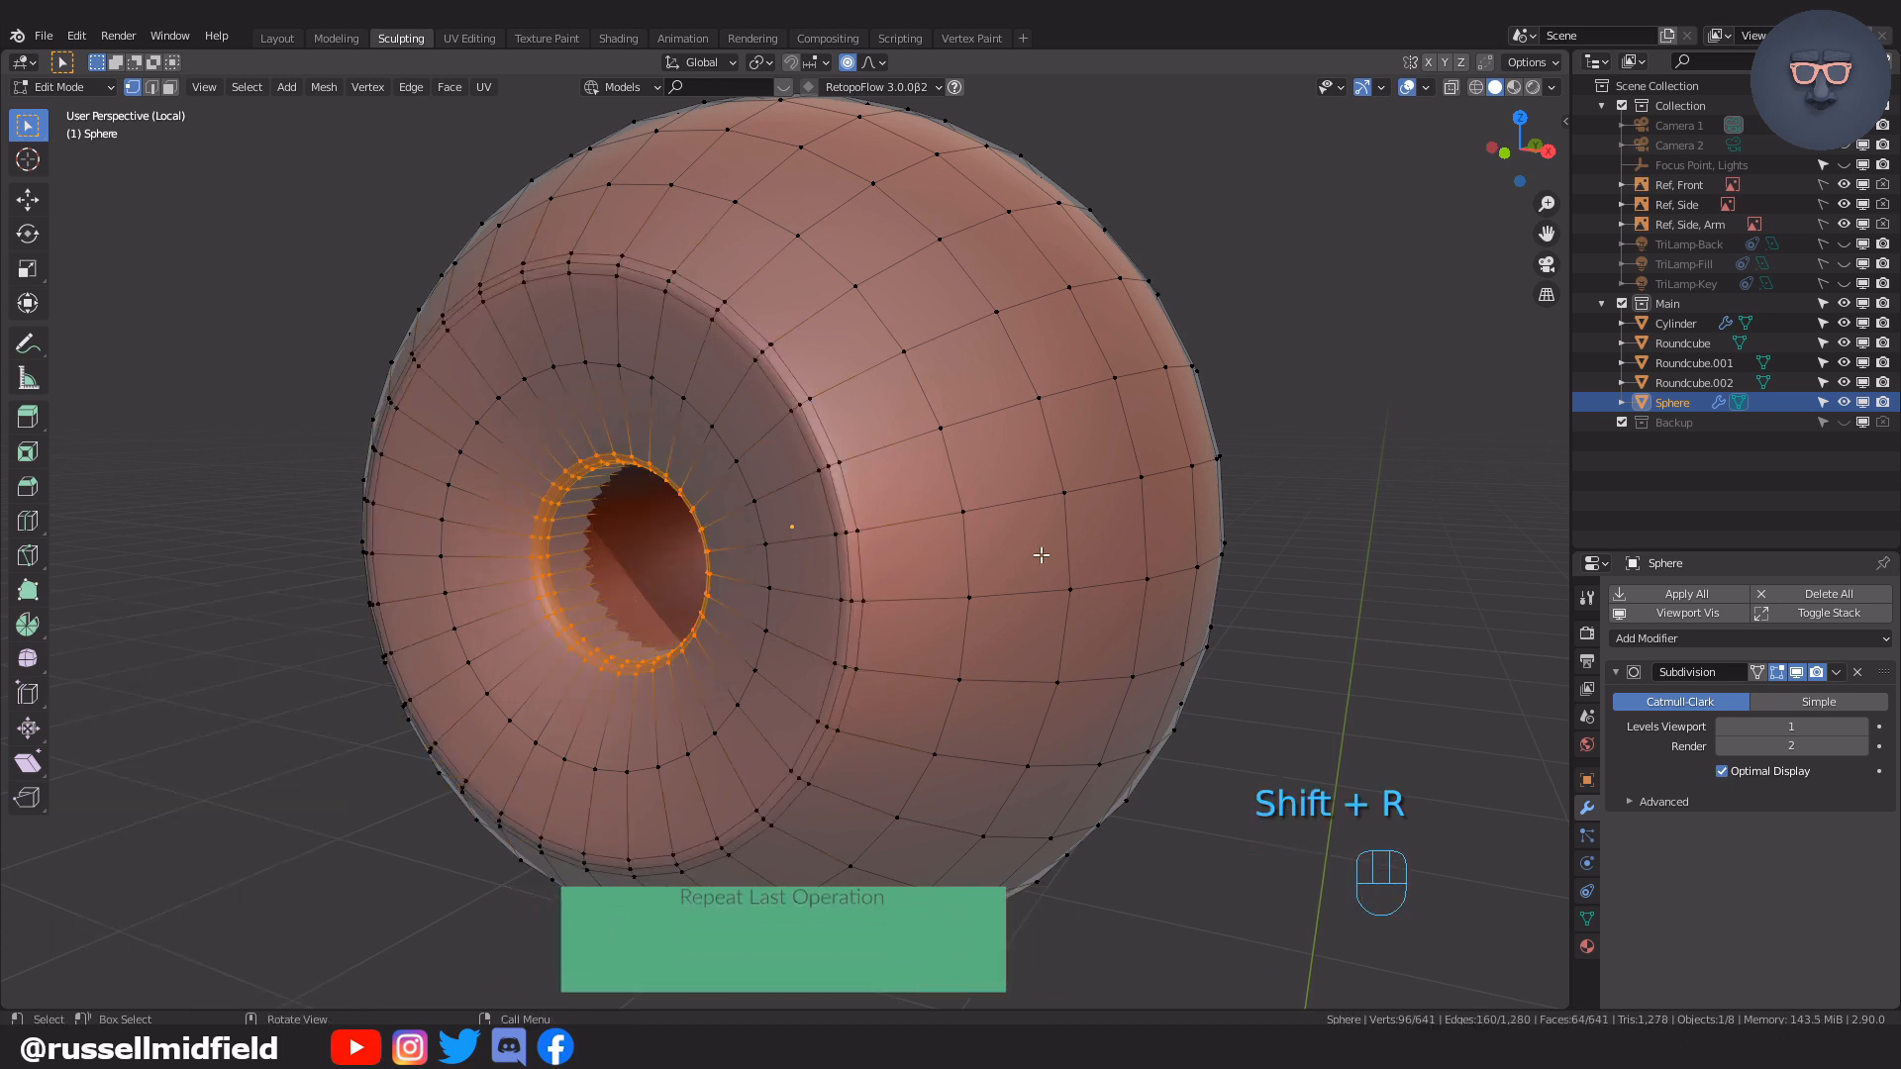
pyautogui.scroll(-3, 1042, 555)
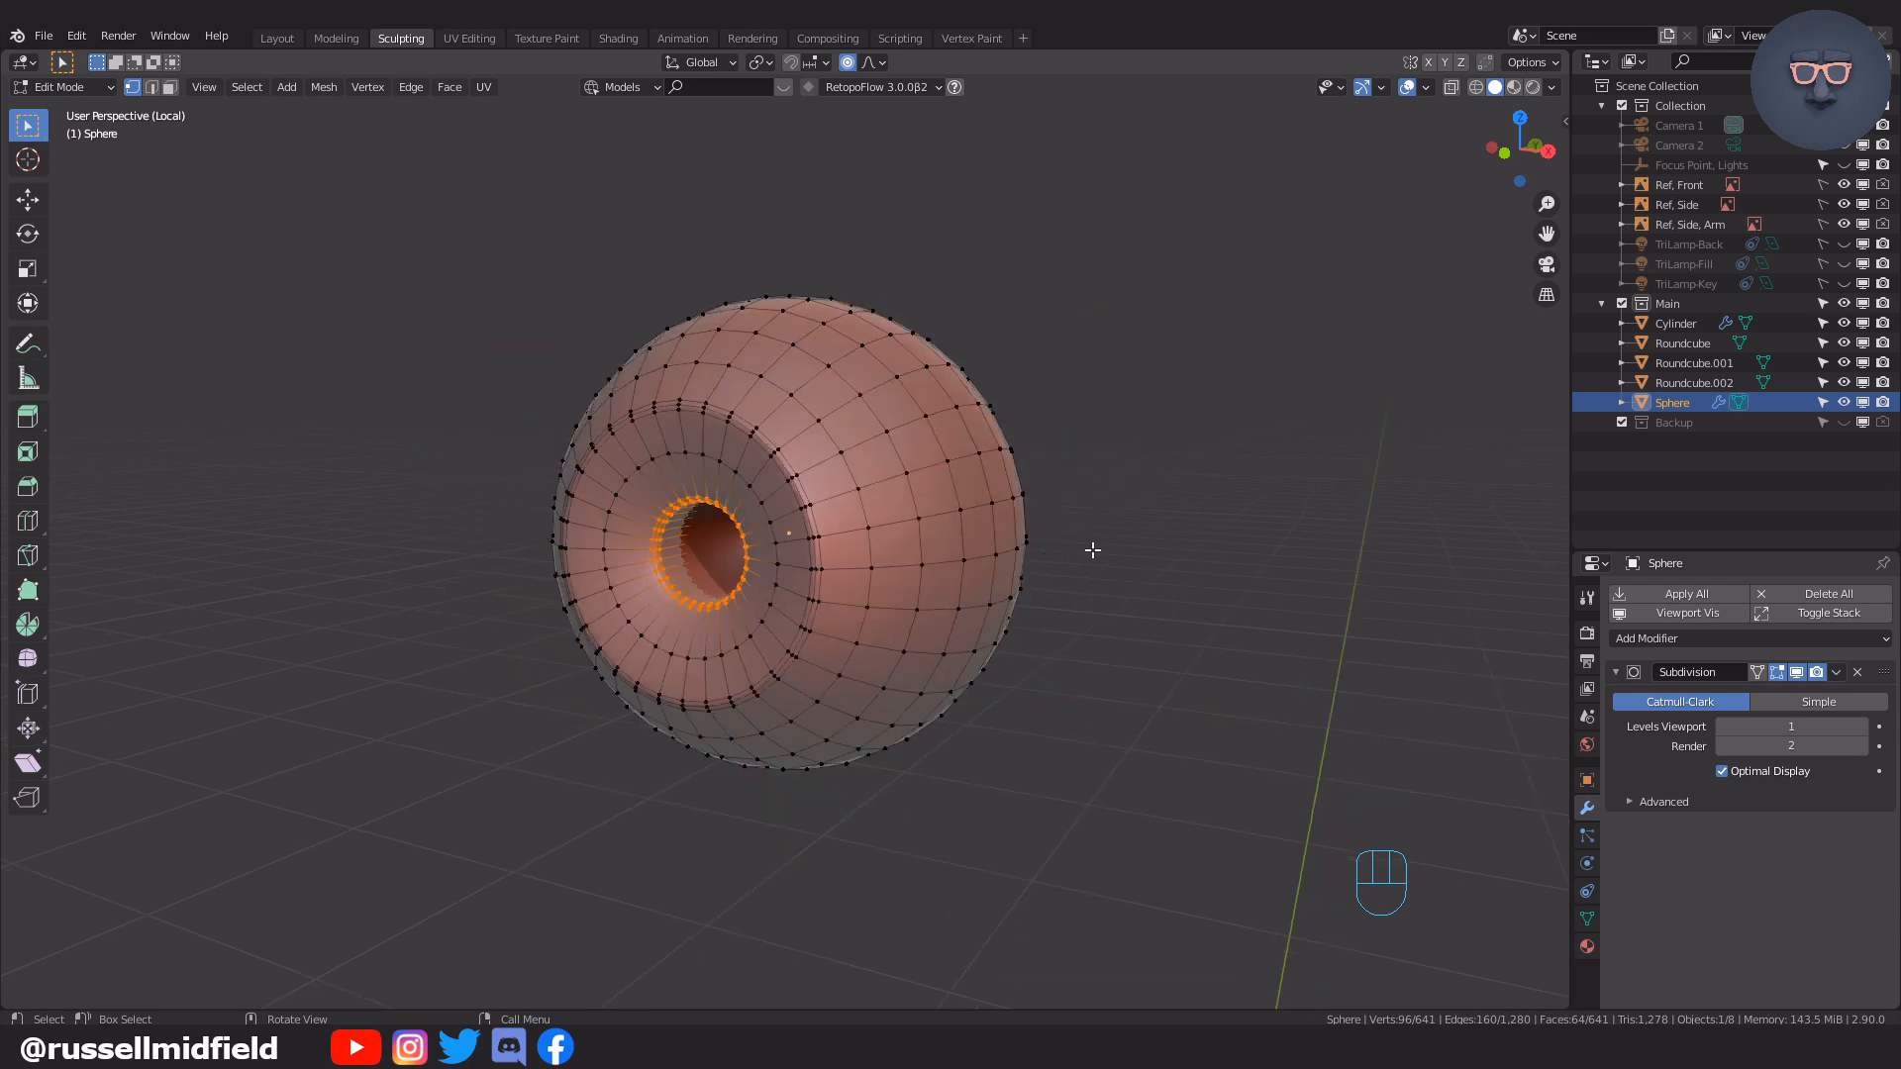
pyautogui.press('Tab')
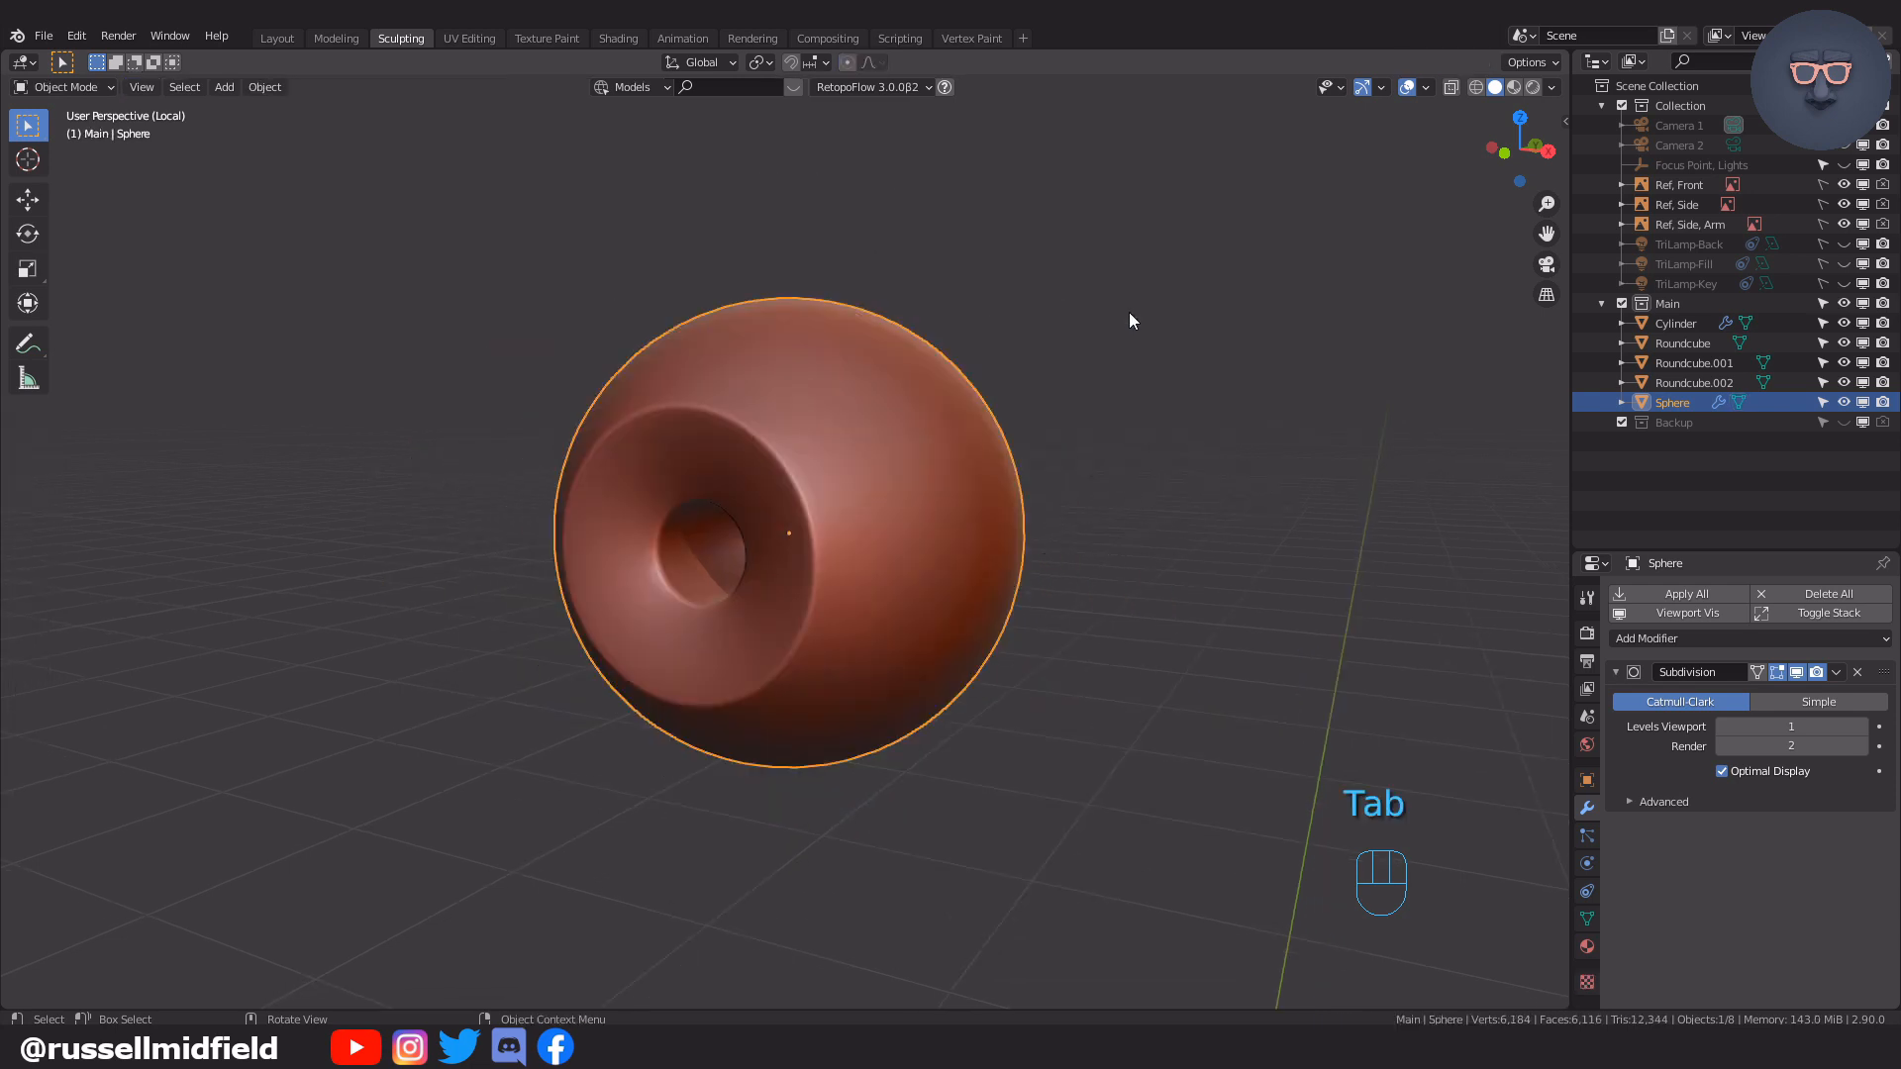
# Snap the 3D cursor to the centre of the eye sphere from the front view
pyautogui.moveTo(1086, 607); pyautogui.dragTo(964, 606, button='middle')
pyautogui.press('KP_1')
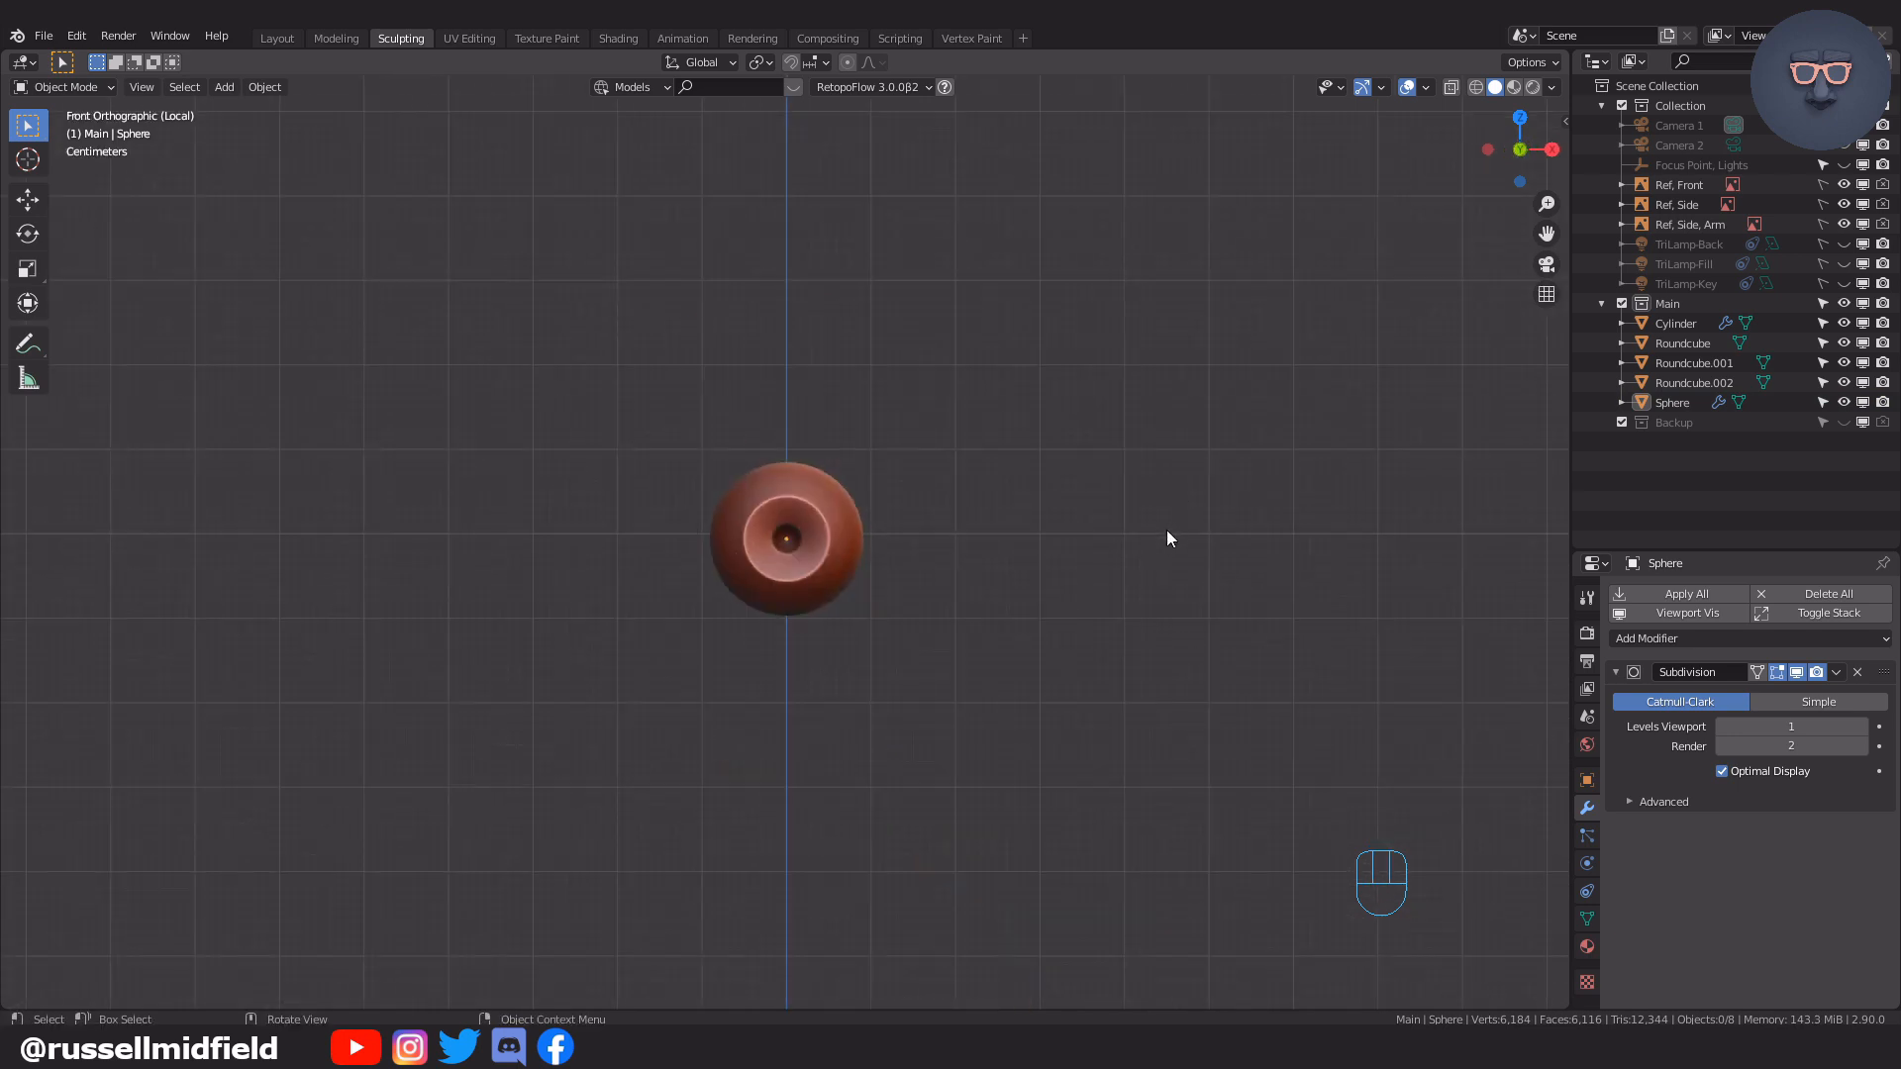
pyautogui.scroll(-6, 1166, 538)
pyautogui.keyDown('shift'); pyautogui.moveTo(1066, 708); pyautogui.dragTo(1096, 501, button='middle'); pyautogui.keyUp('shift')
pyautogui.keyDown('shift'); pyautogui.moveTo(1080, 317); pyautogui.dragTo(1109, 675, button='middle'); pyautogui.keyUp('shift')
pyautogui.scroll(8, 1061, 524)
pyautogui.keyDown('shift'); pyautogui.moveTo(1268, 497); pyautogui.dragTo(1027, 514, button='middle'); pyautogui.keyUp('shift')
pyautogui.scroll(1, 1038, 543)
pyautogui.scroll(2, 1038, 551)
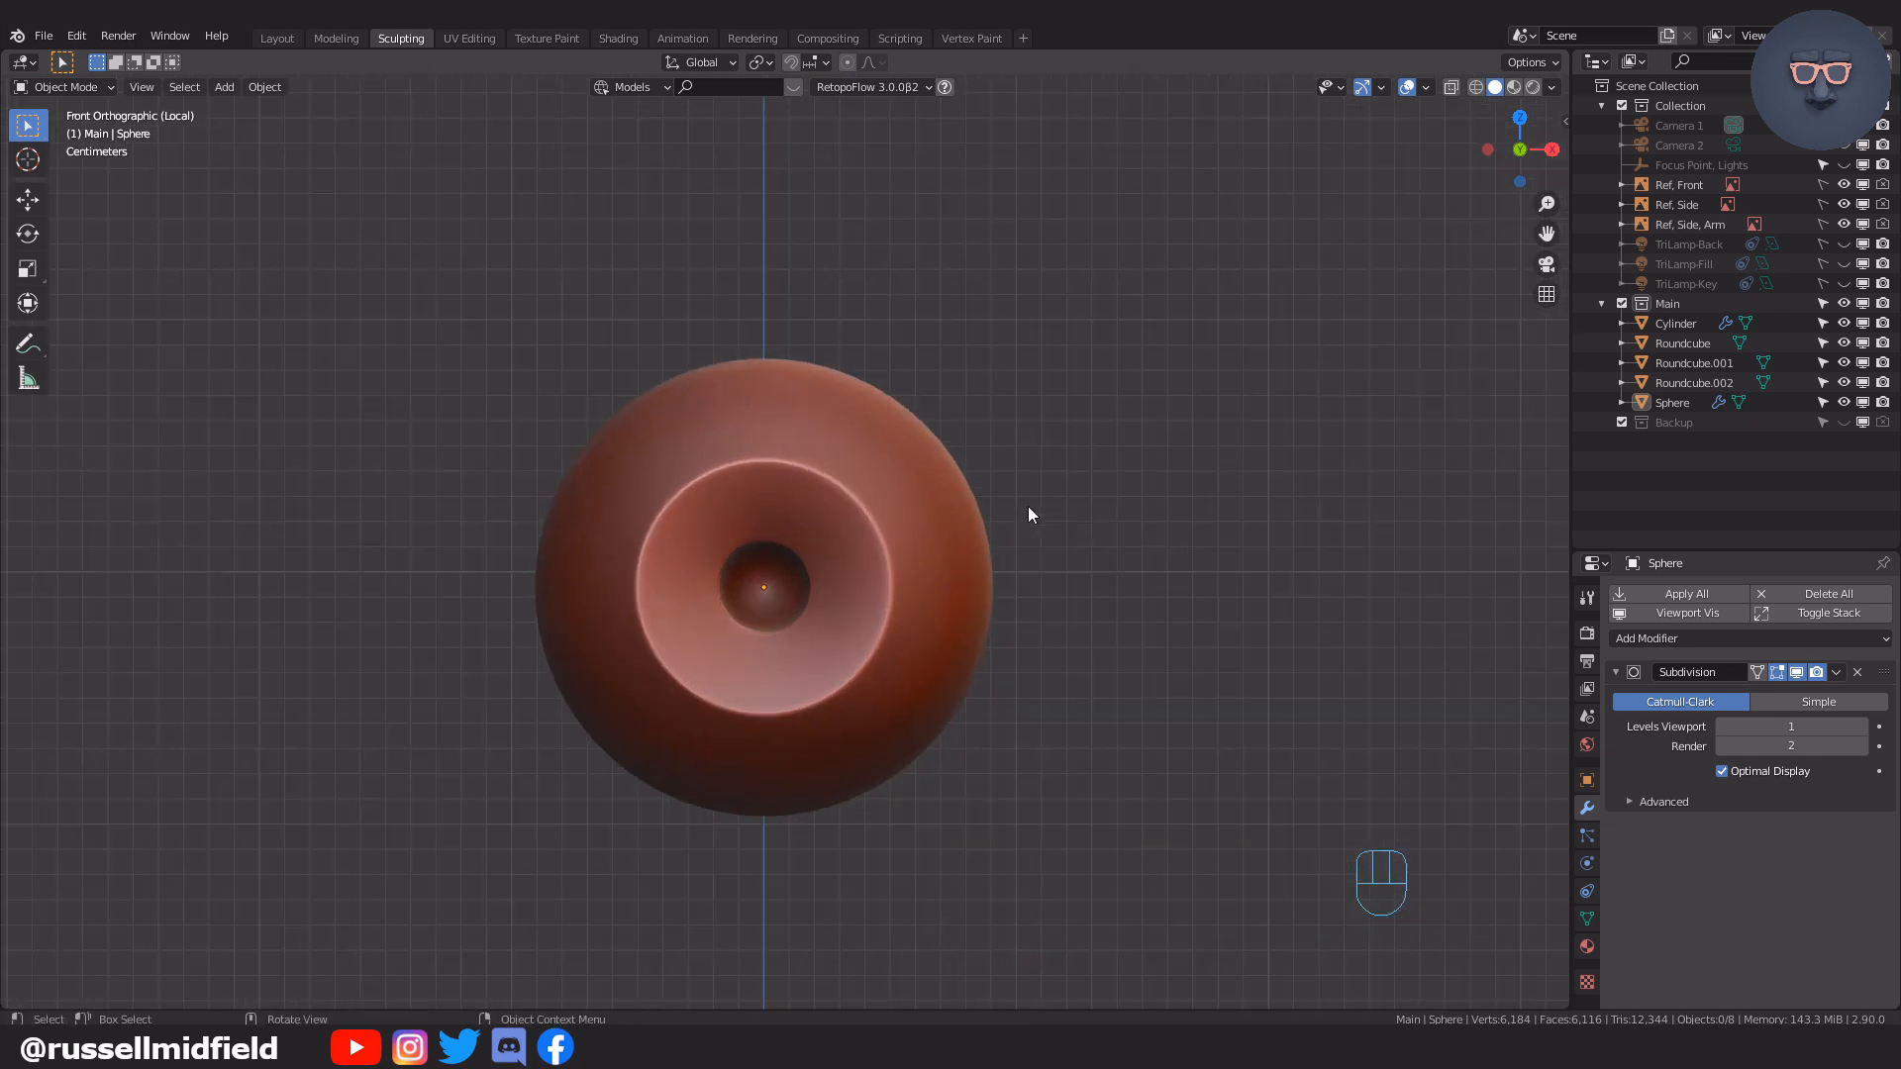
pyautogui.hotkey('shift', 's')
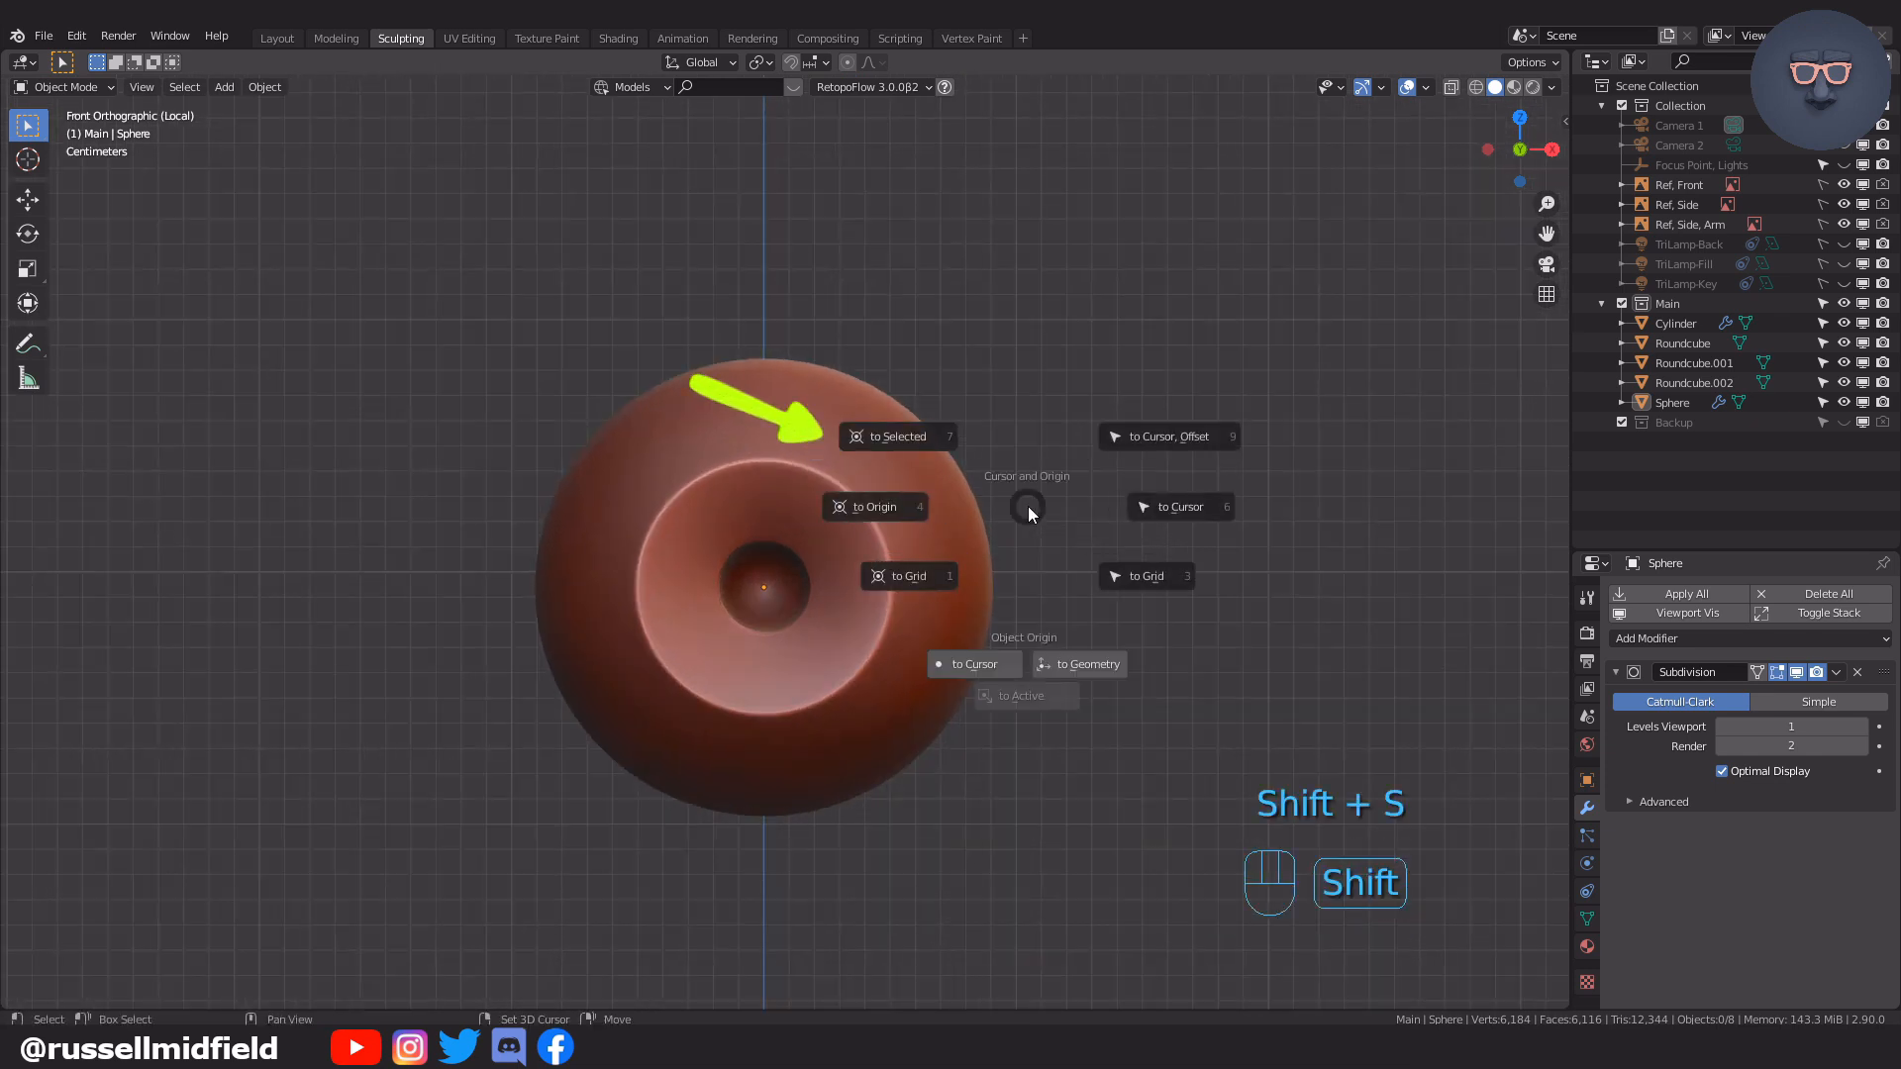
pyautogui.press('7')
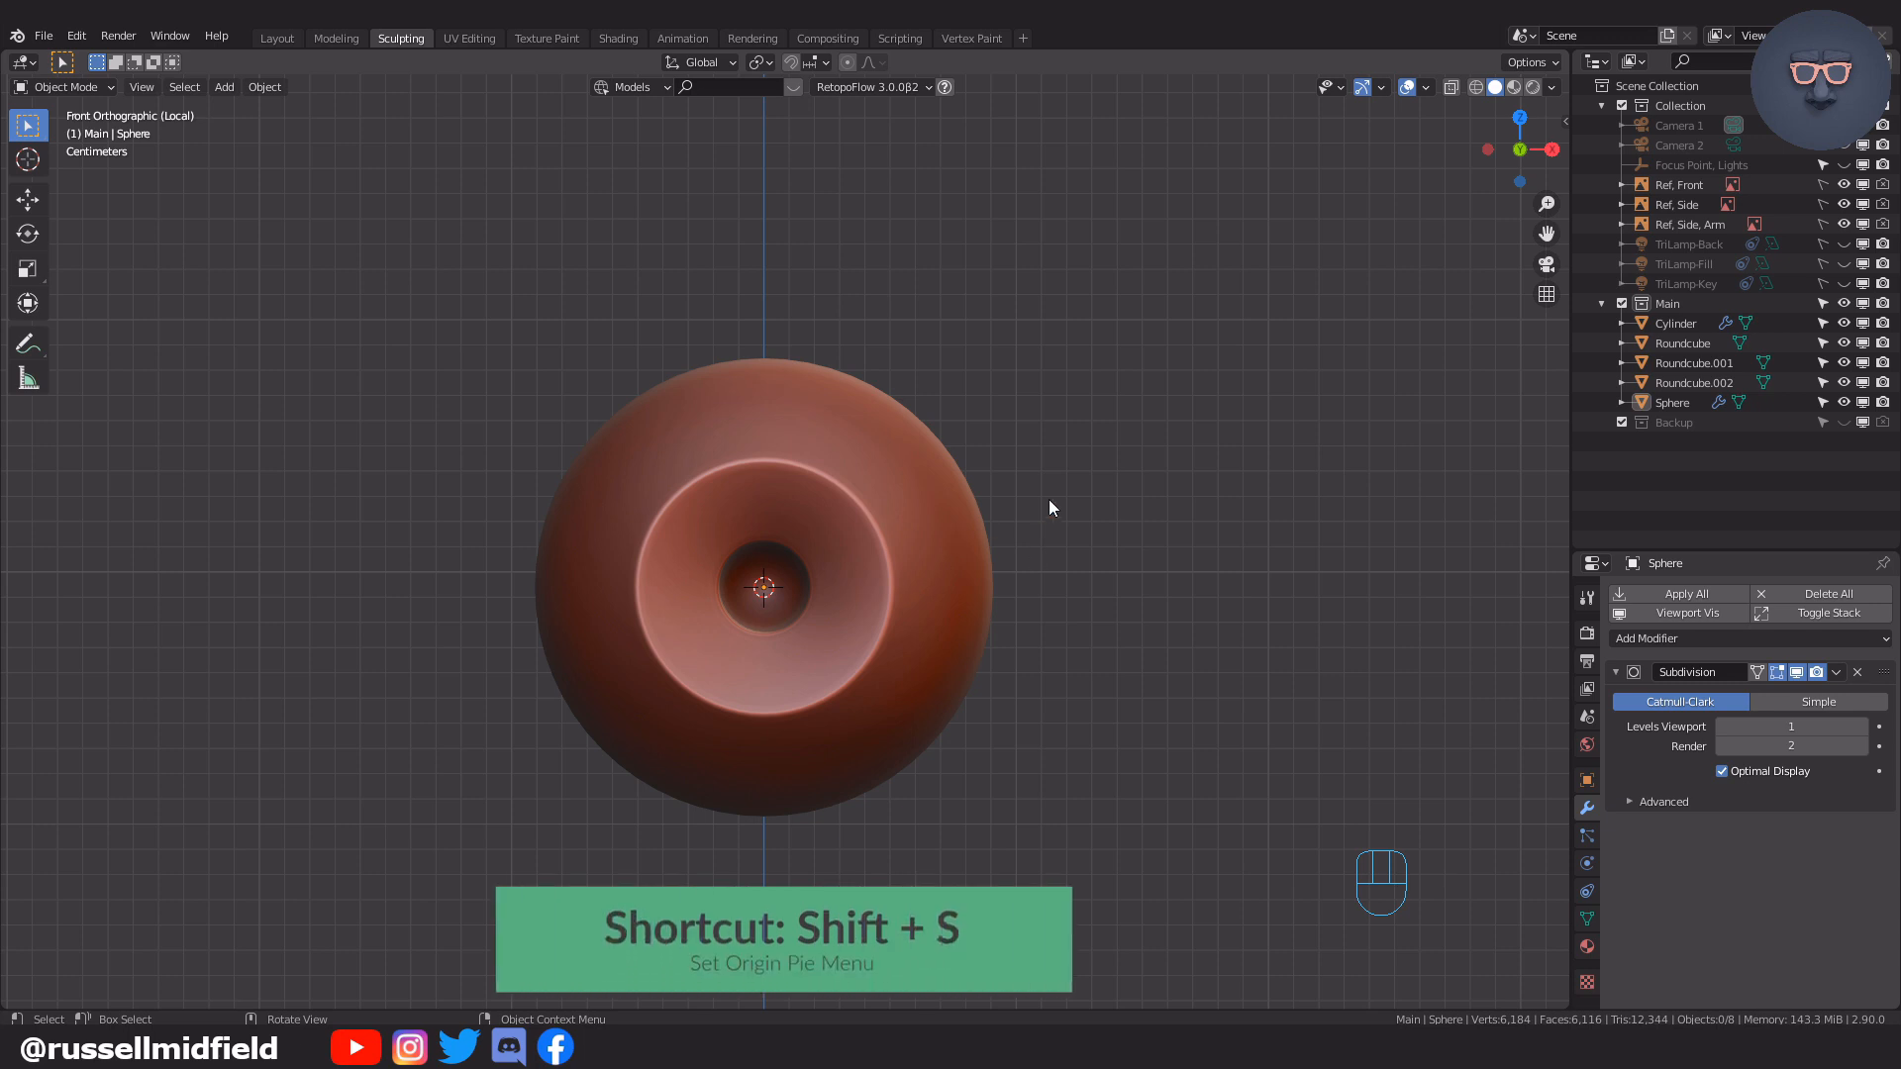
# Add a view-aligned Round Cube at the 3D cursor using the Rounded Cube preset with a radius of 1
pyautogui.scroll(-4, 1048, 508)
pyautogui.press('KP_1')
pyautogui.hotkey('shift', 'a')
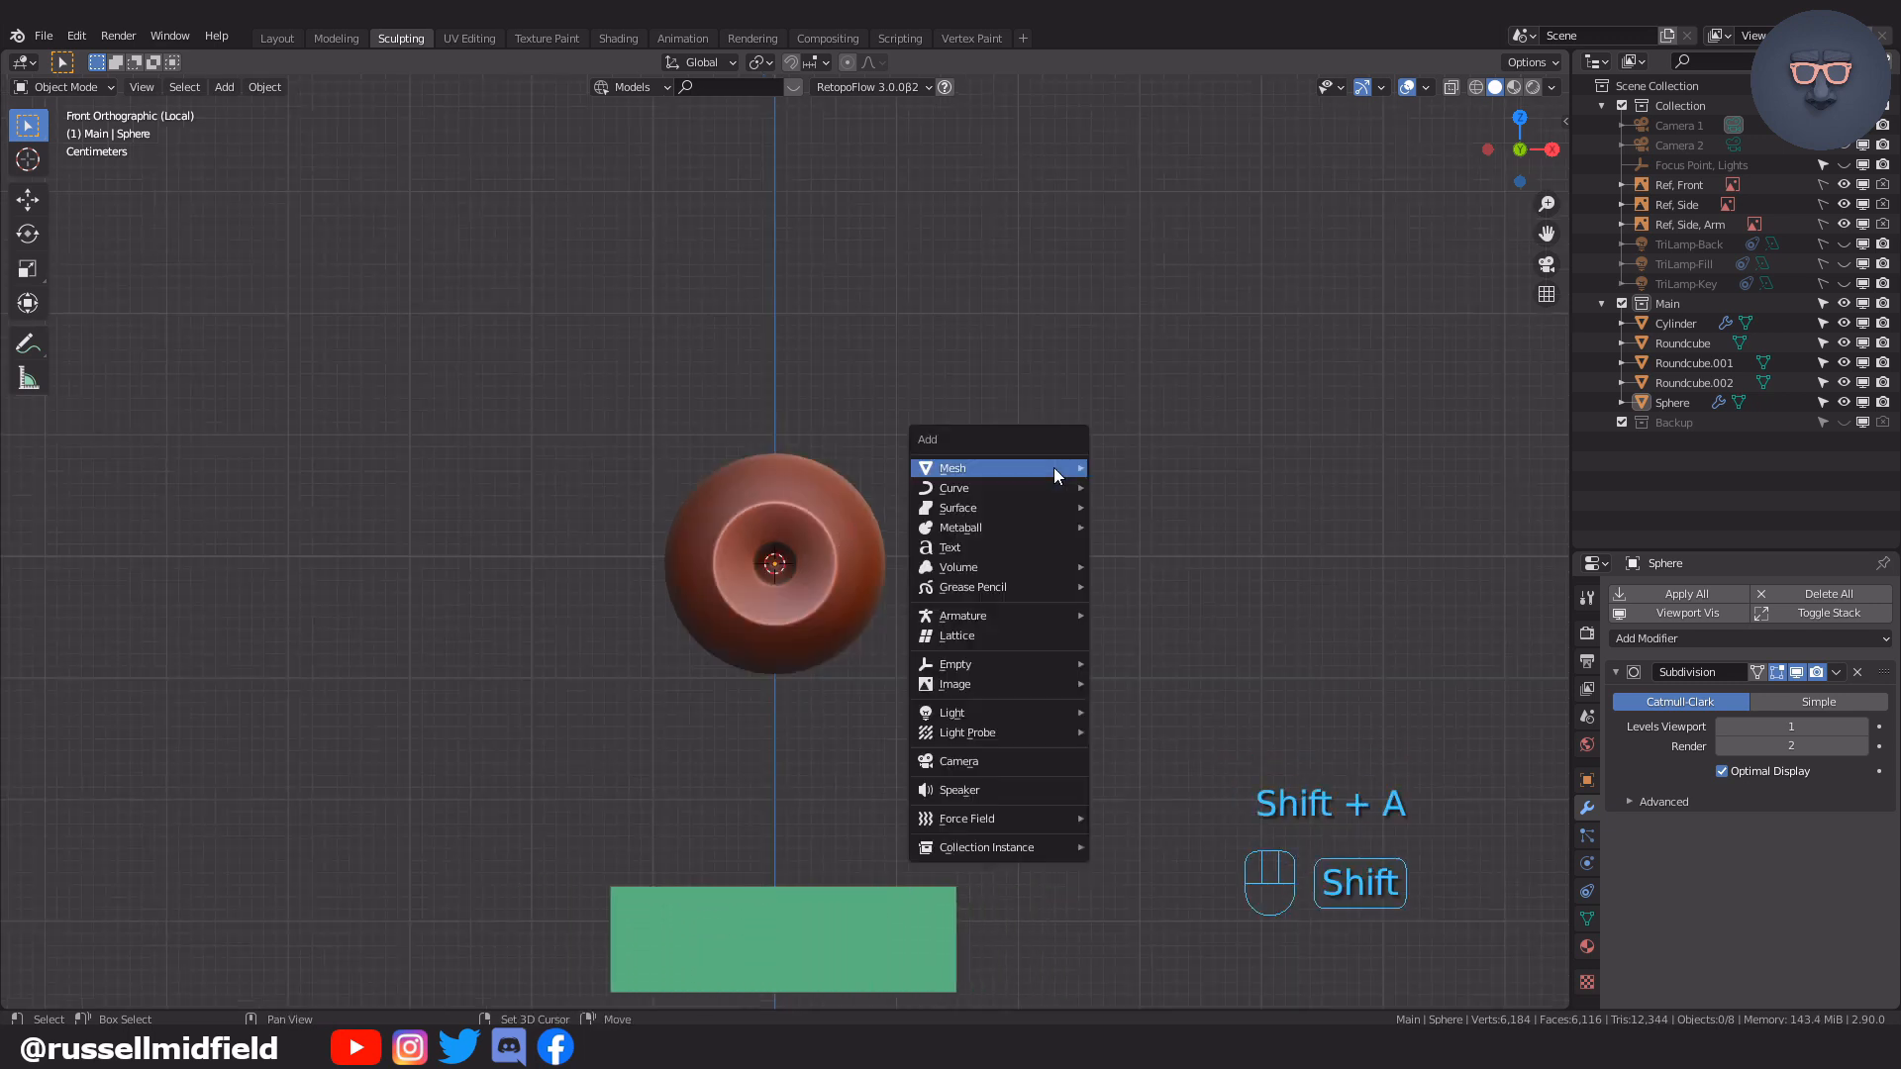
pyautogui.moveTo(1054, 473)
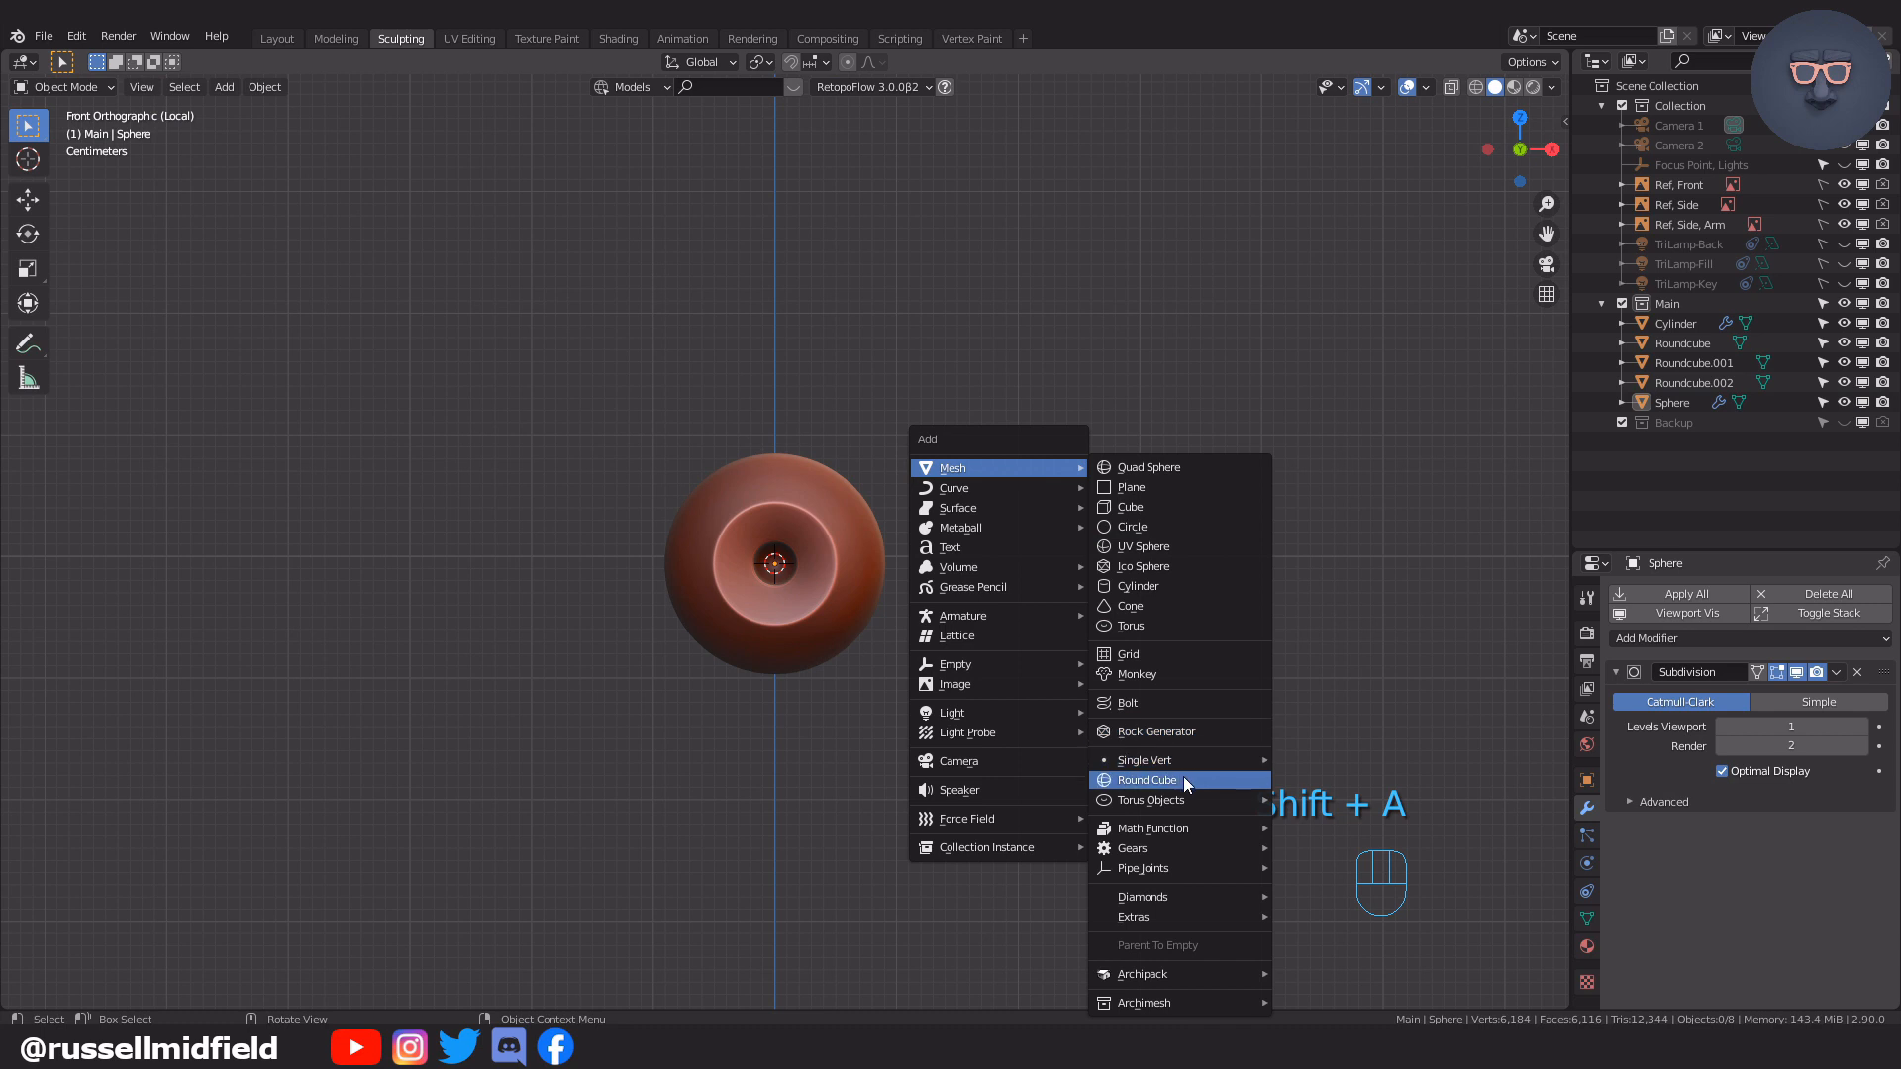
pyautogui.click(1185, 779)
pyautogui.click(238, 498)
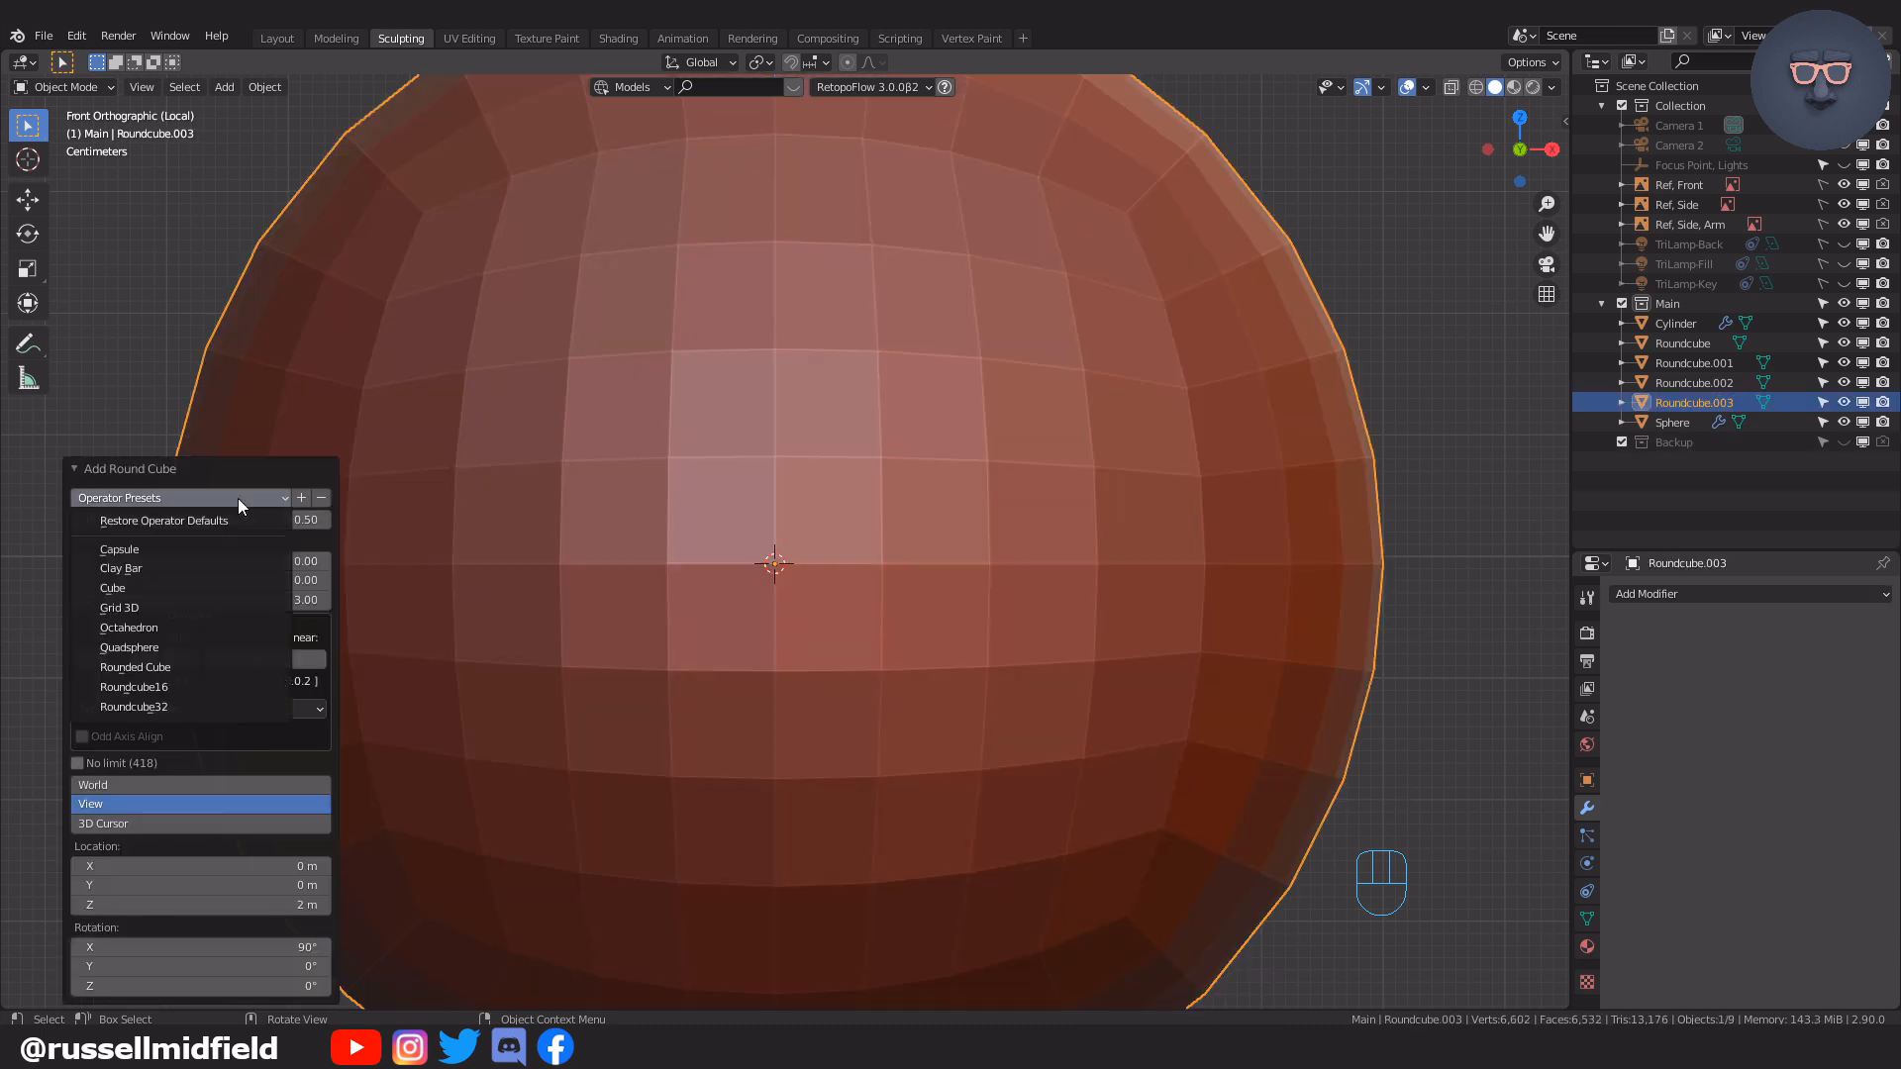
pyautogui.click(249, 666)
pyautogui.click(270, 512)
pyautogui.write('1')
pyautogui.press('Return')
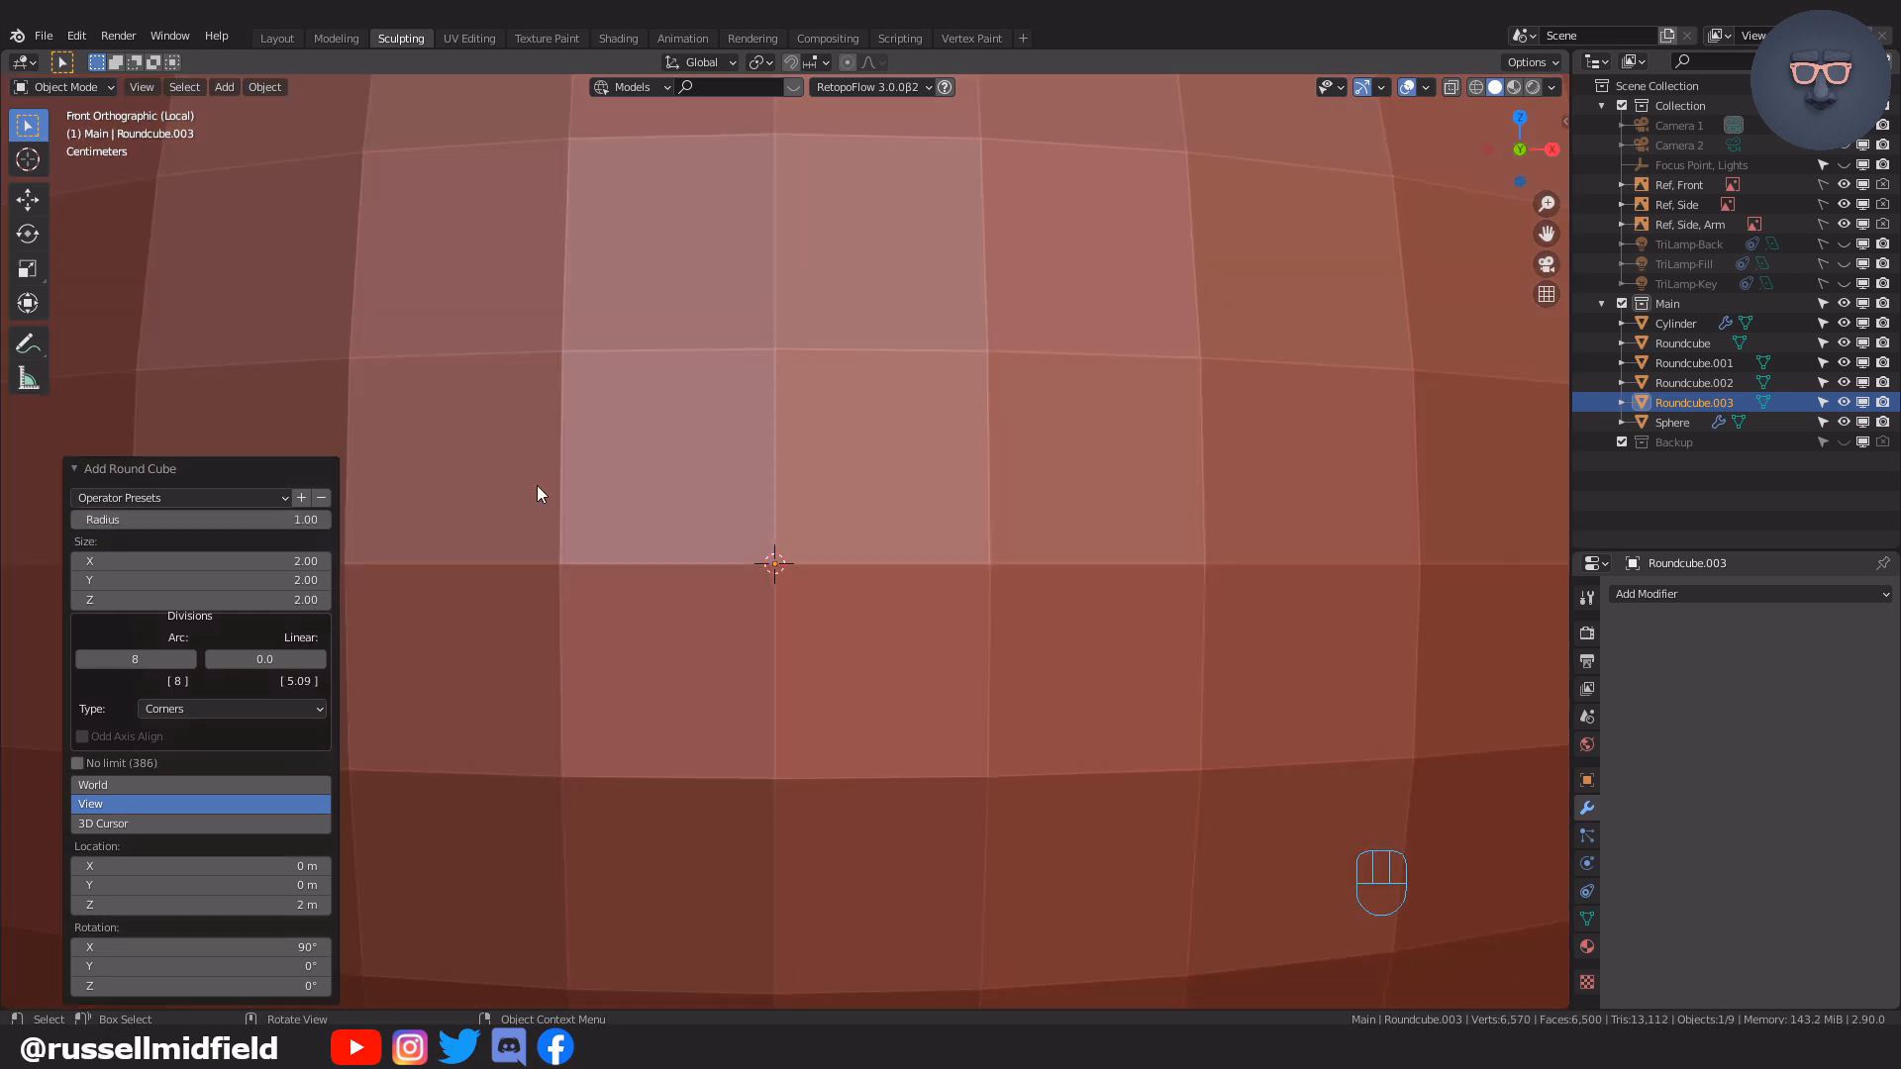
# Scale the new round cube to 0.1 so it encloses the eye sphere
pyautogui.scroll(-3, 781, 477)
pyautogui.press('s')
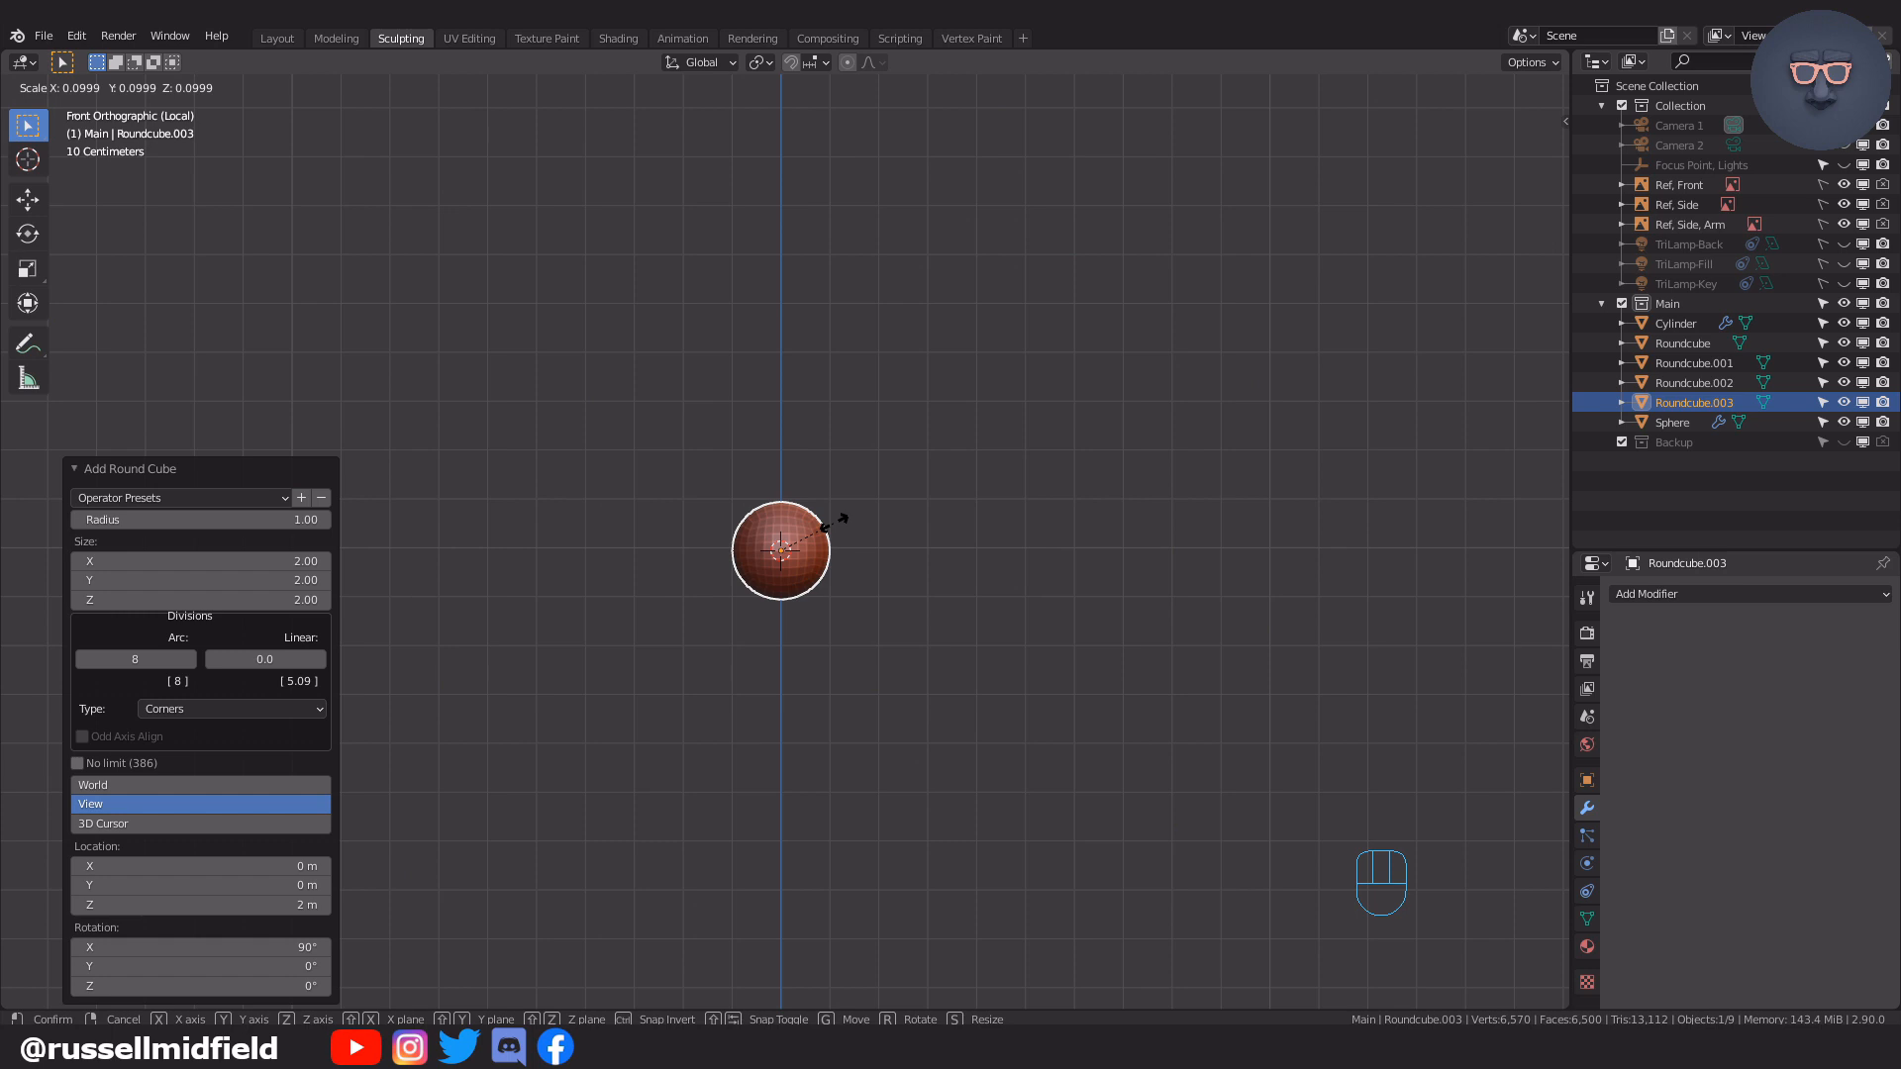
pyautogui.click(835, 522)
pyautogui.scroll(7, 864, 531)
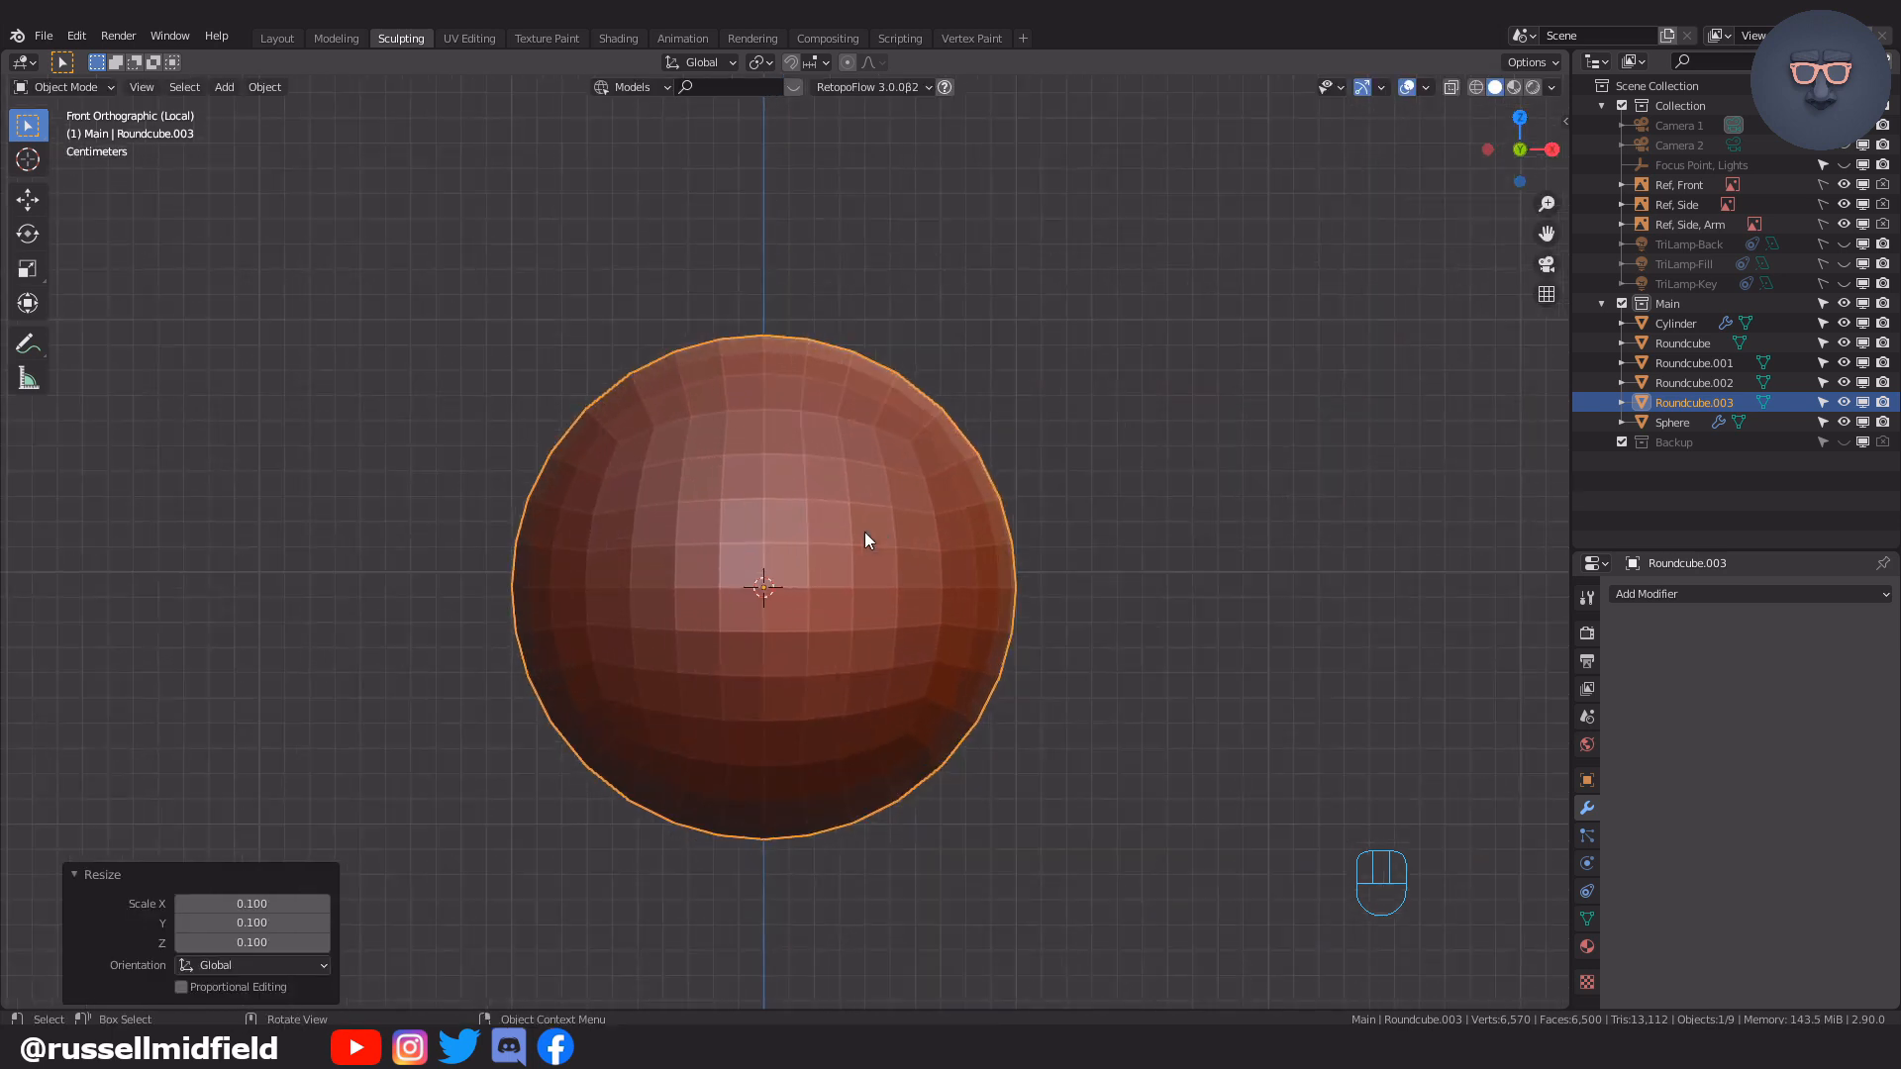
# Pull the round cube's front centre vertex outward about 0.018 m along Y with smooth proportional editing to form the cornea bulge
pyautogui.moveTo(935, 556); pyautogui.dragTo(889, 561, button='middle')
pyautogui.press('Tab')
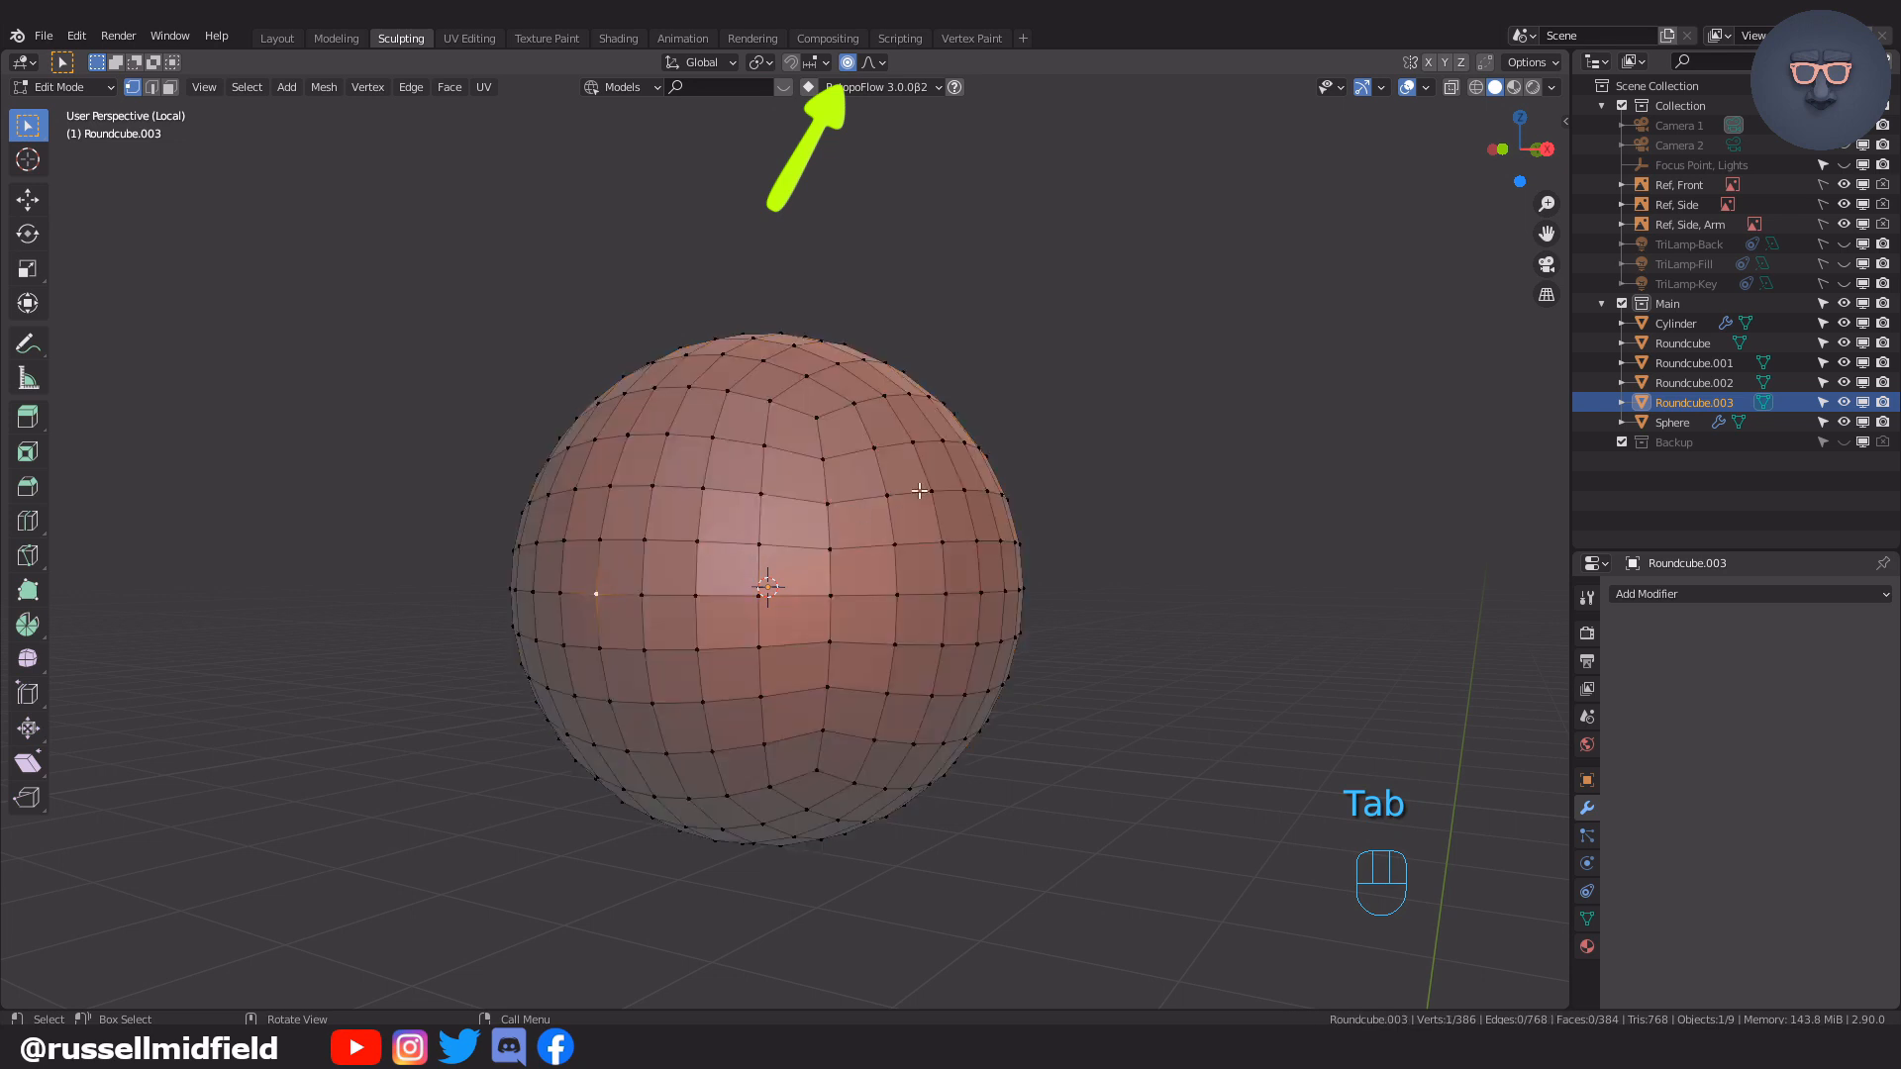
pyautogui.press('g')
pyautogui.press('y')
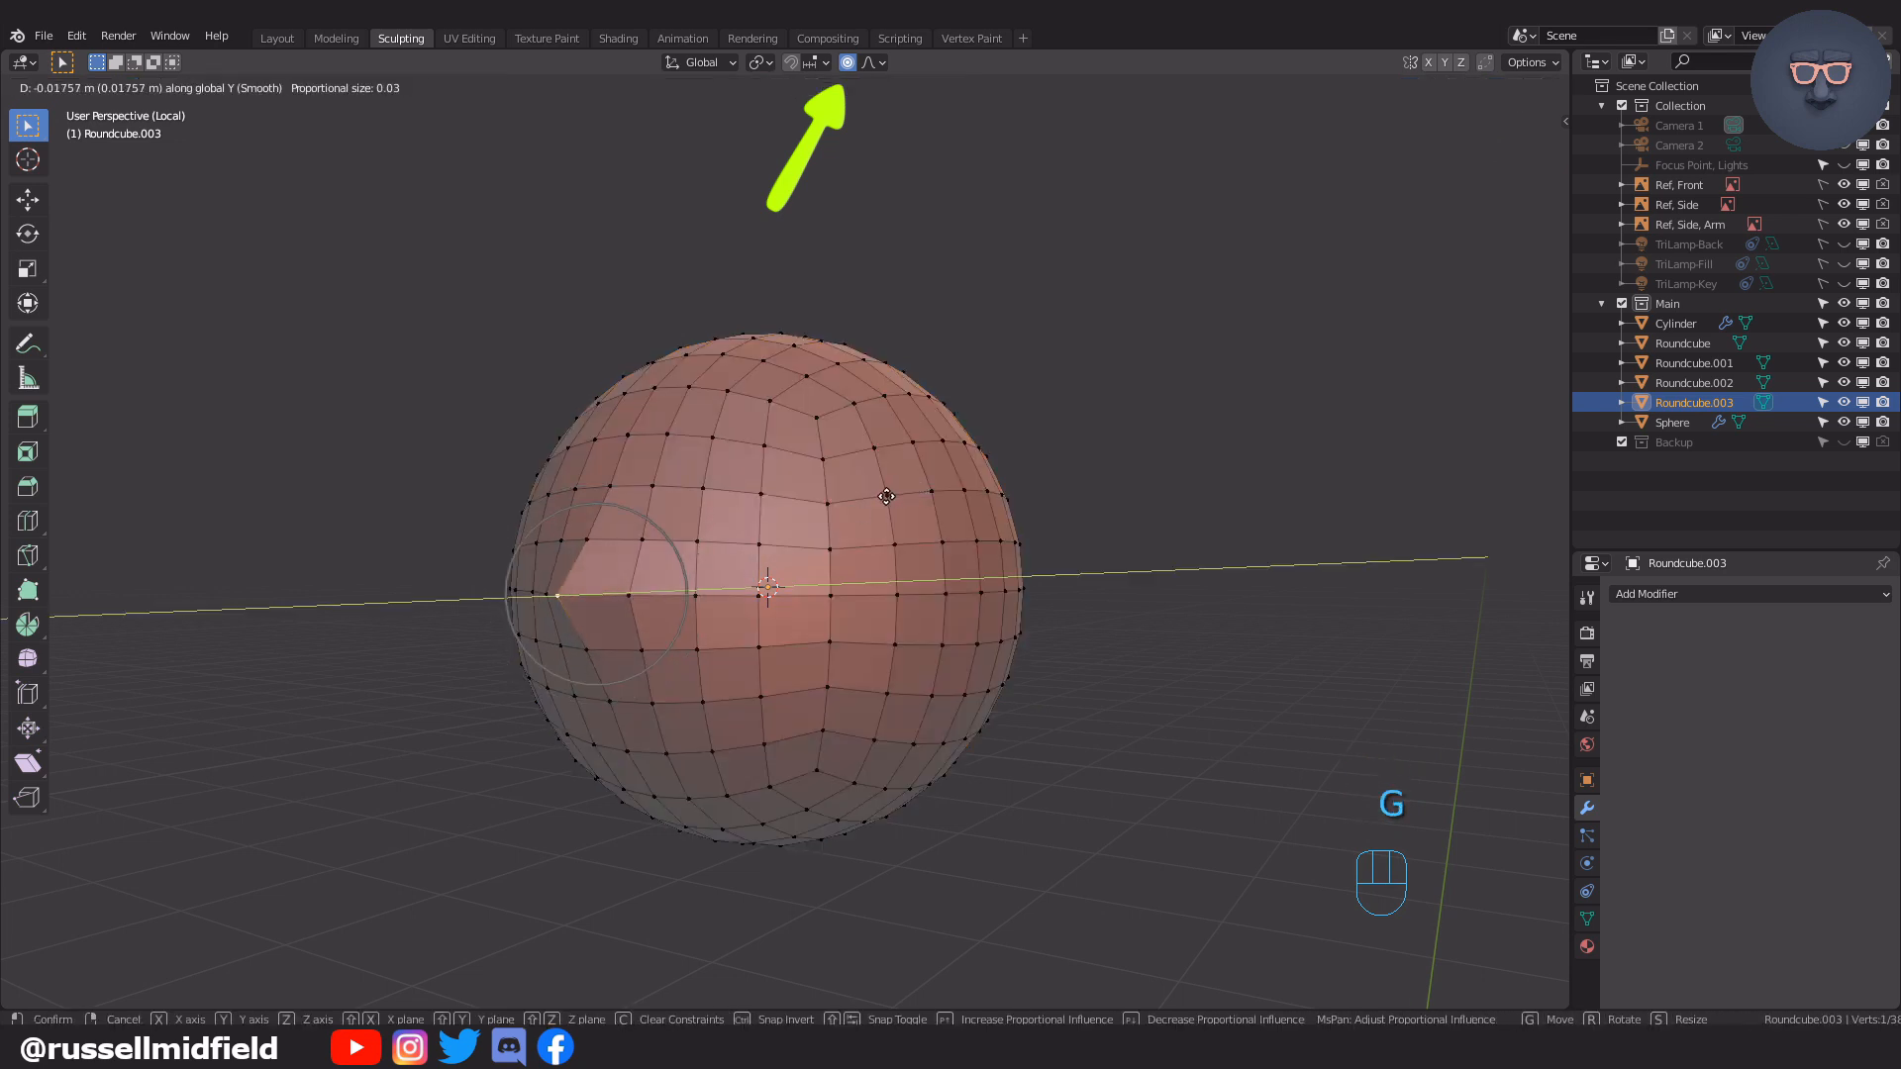
pyautogui.scroll(-2, 886, 496)
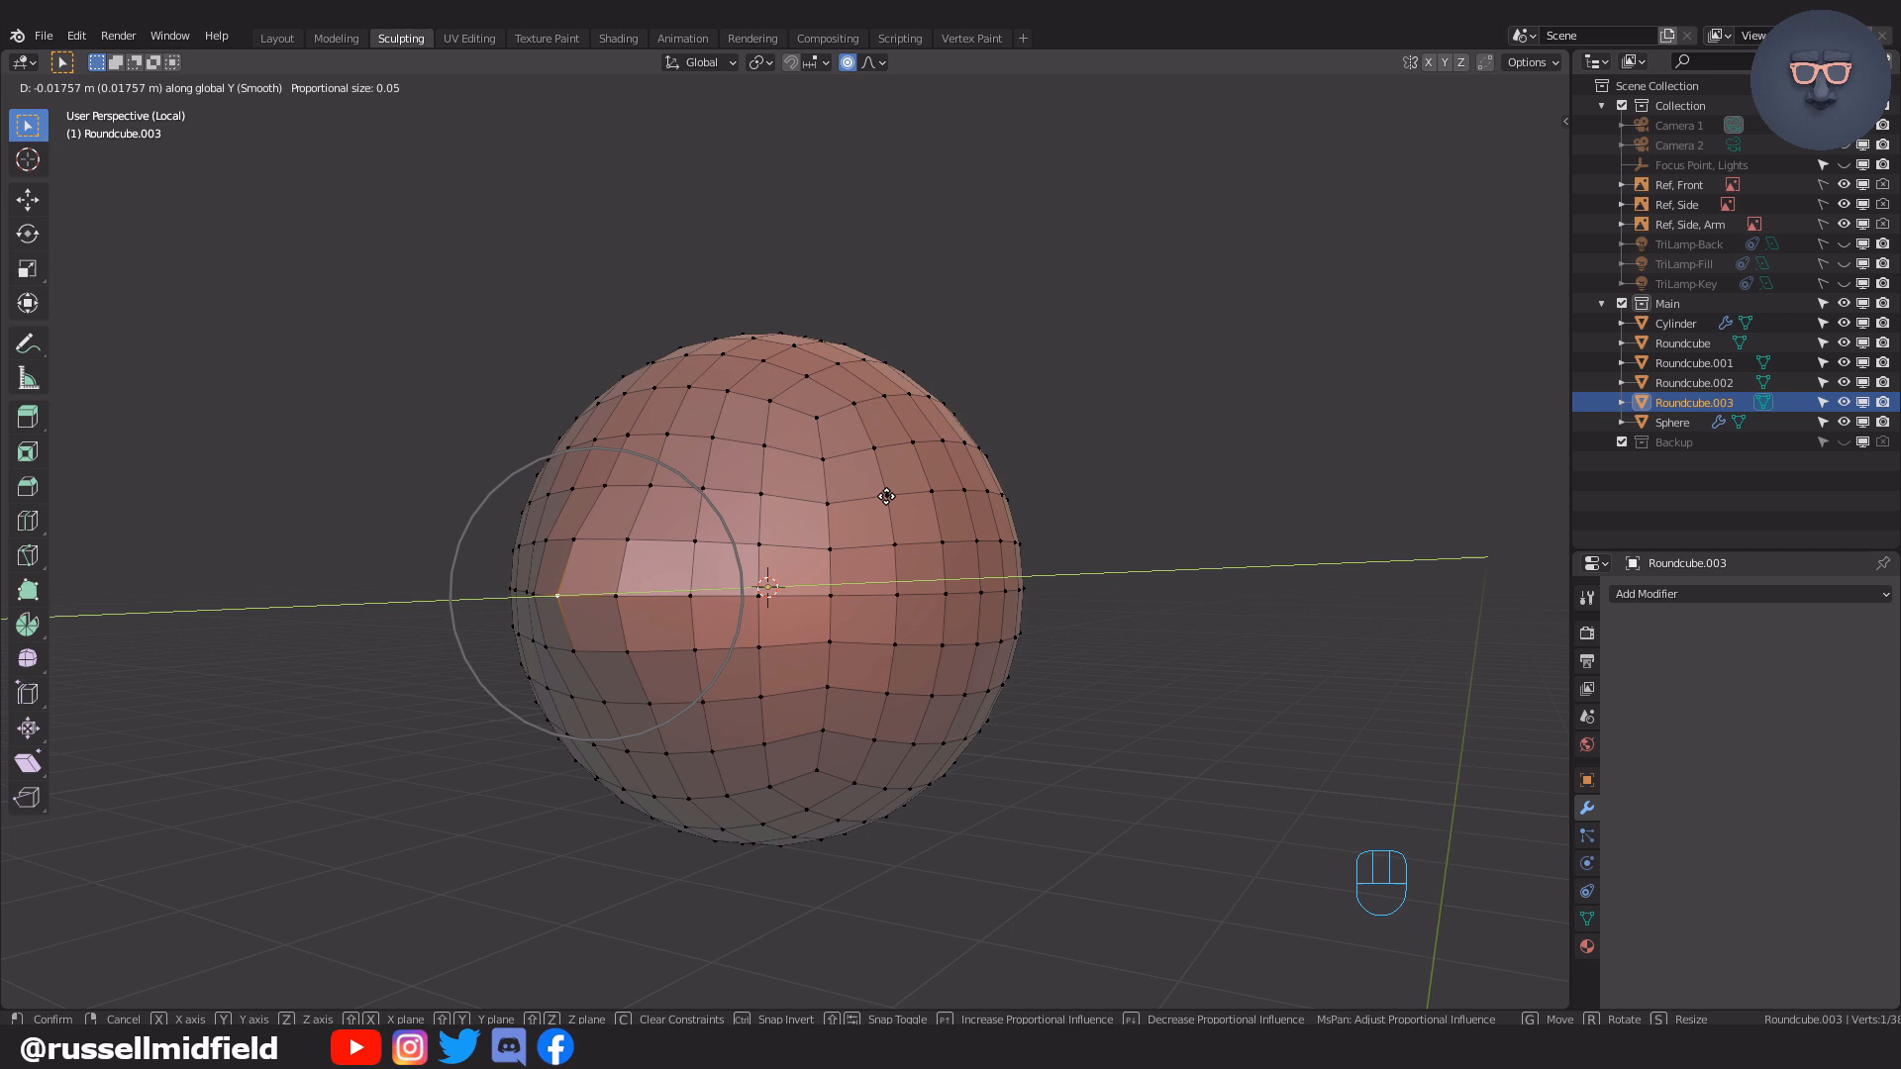
pyautogui.scroll(1, 862, 506)
pyautogui.click(881, 503)
pyautogui.moveTo(881, 503)
pyautogui.mouseDown(button='middle')
pyautogui.moveTo(780, 515)
pyautogui.moveTo(896, 492)
pyautogui.mouseUp(button='middle')
pyautogui.press('Tab')
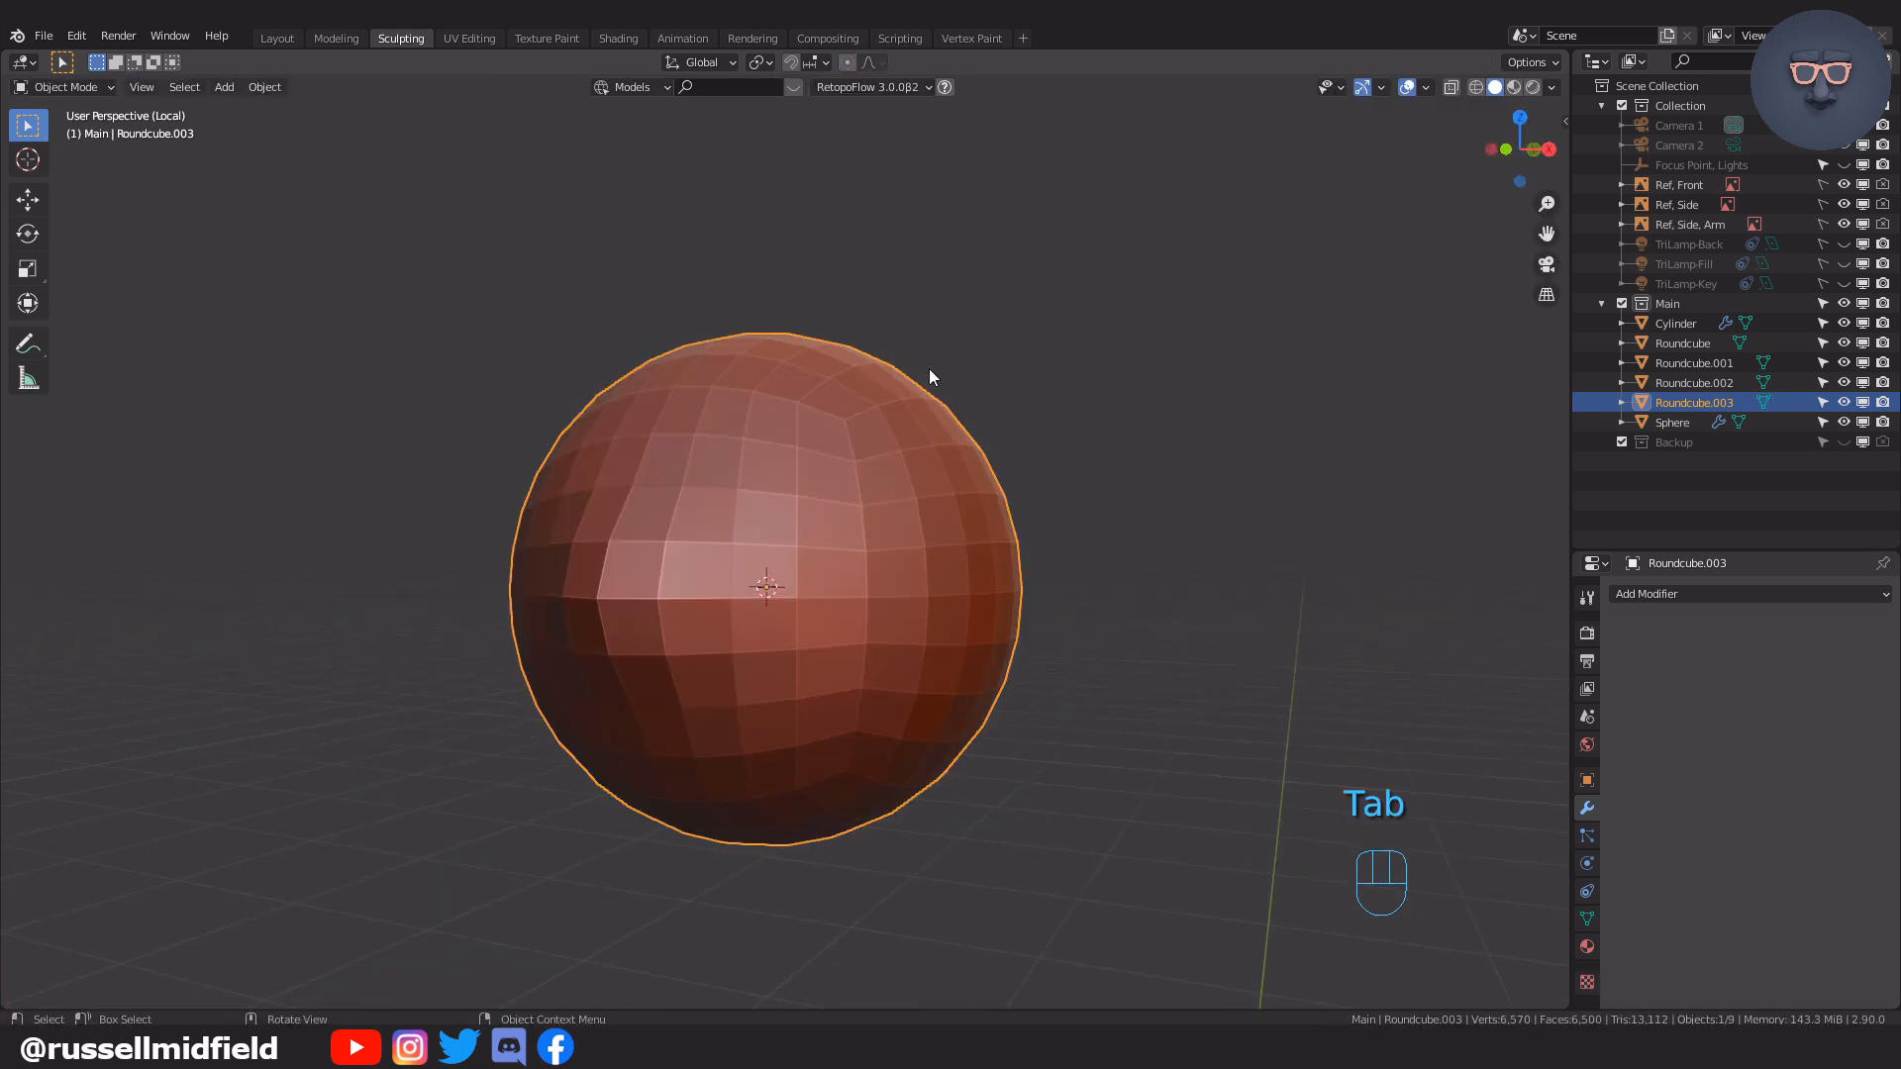
# Shade the cornea shell smooth and add a Subdivision Surface modifier to it
pyautogui.click(247, 86)
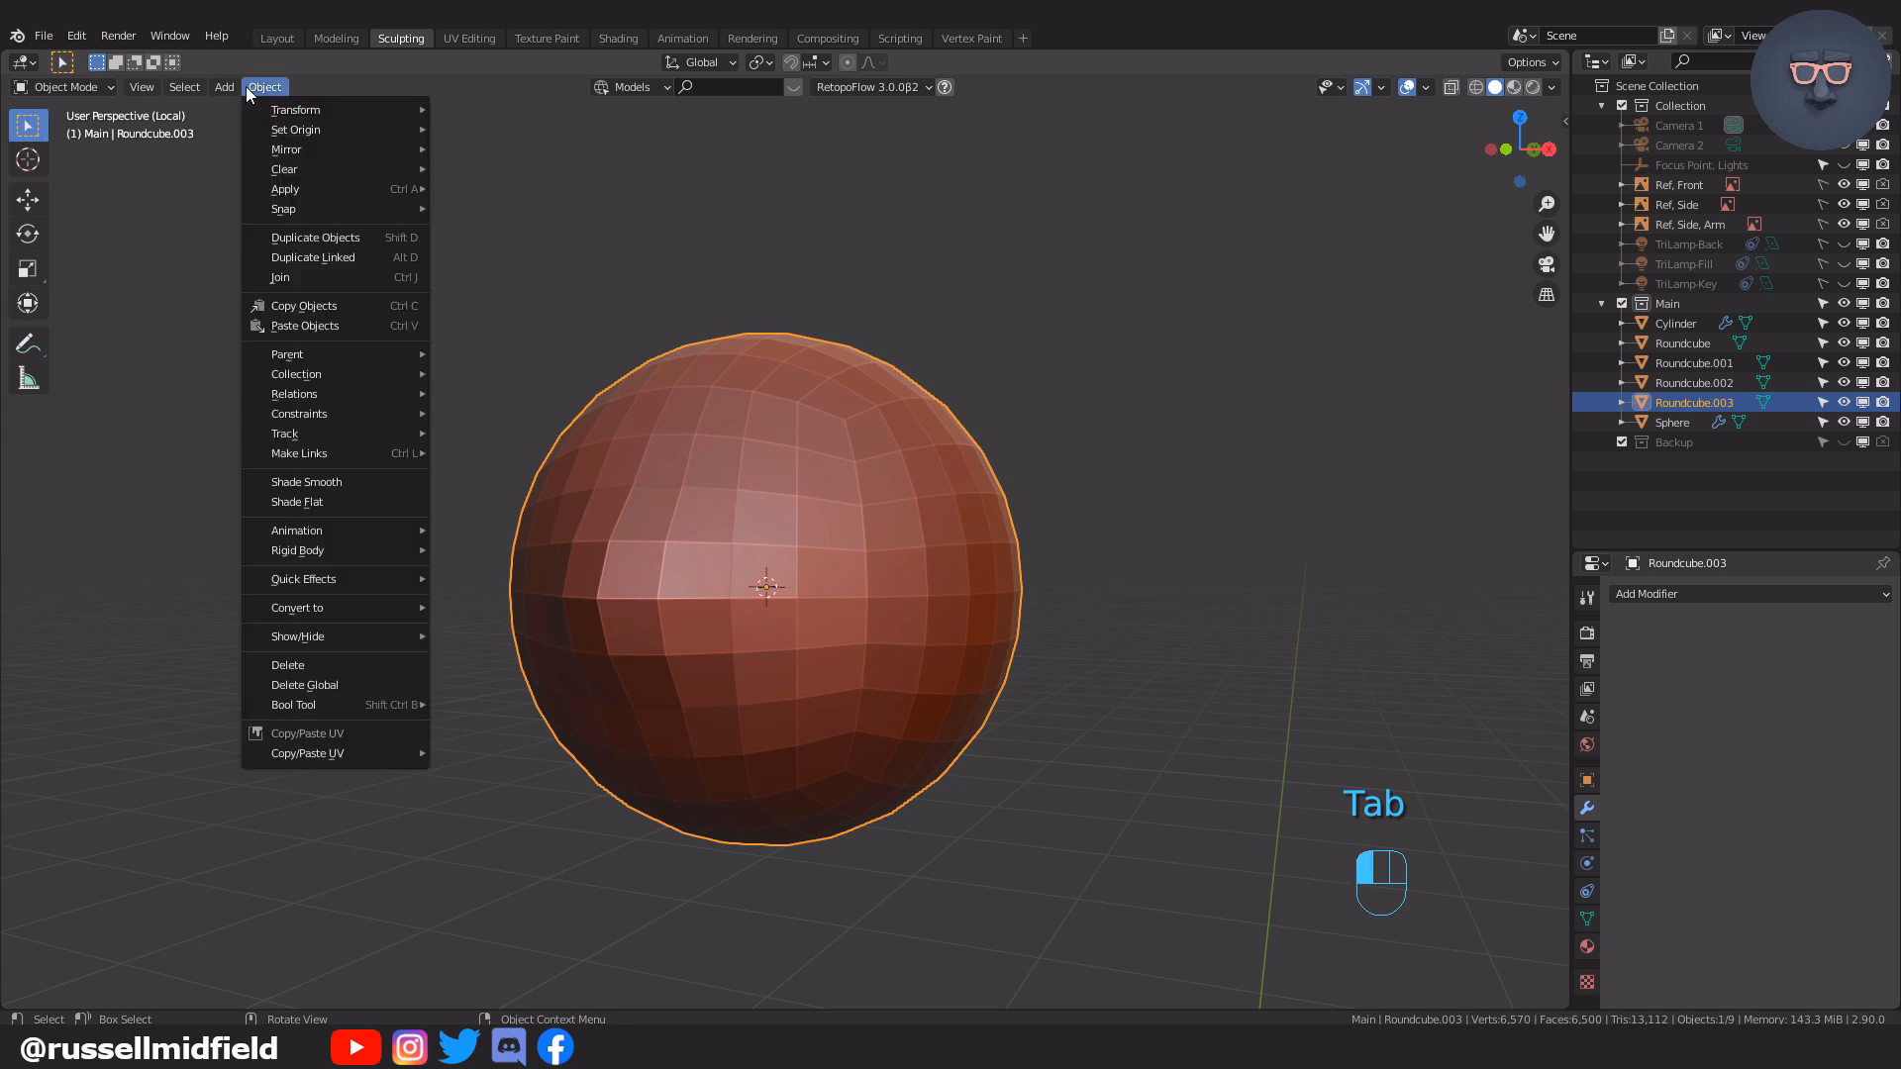
pyautogui.click(310, 479)
pyautogui.moveTo(1081, 485); pyautogui.dragTo(1162, 484, button='middle')
pyautogui.click(1649, 594)
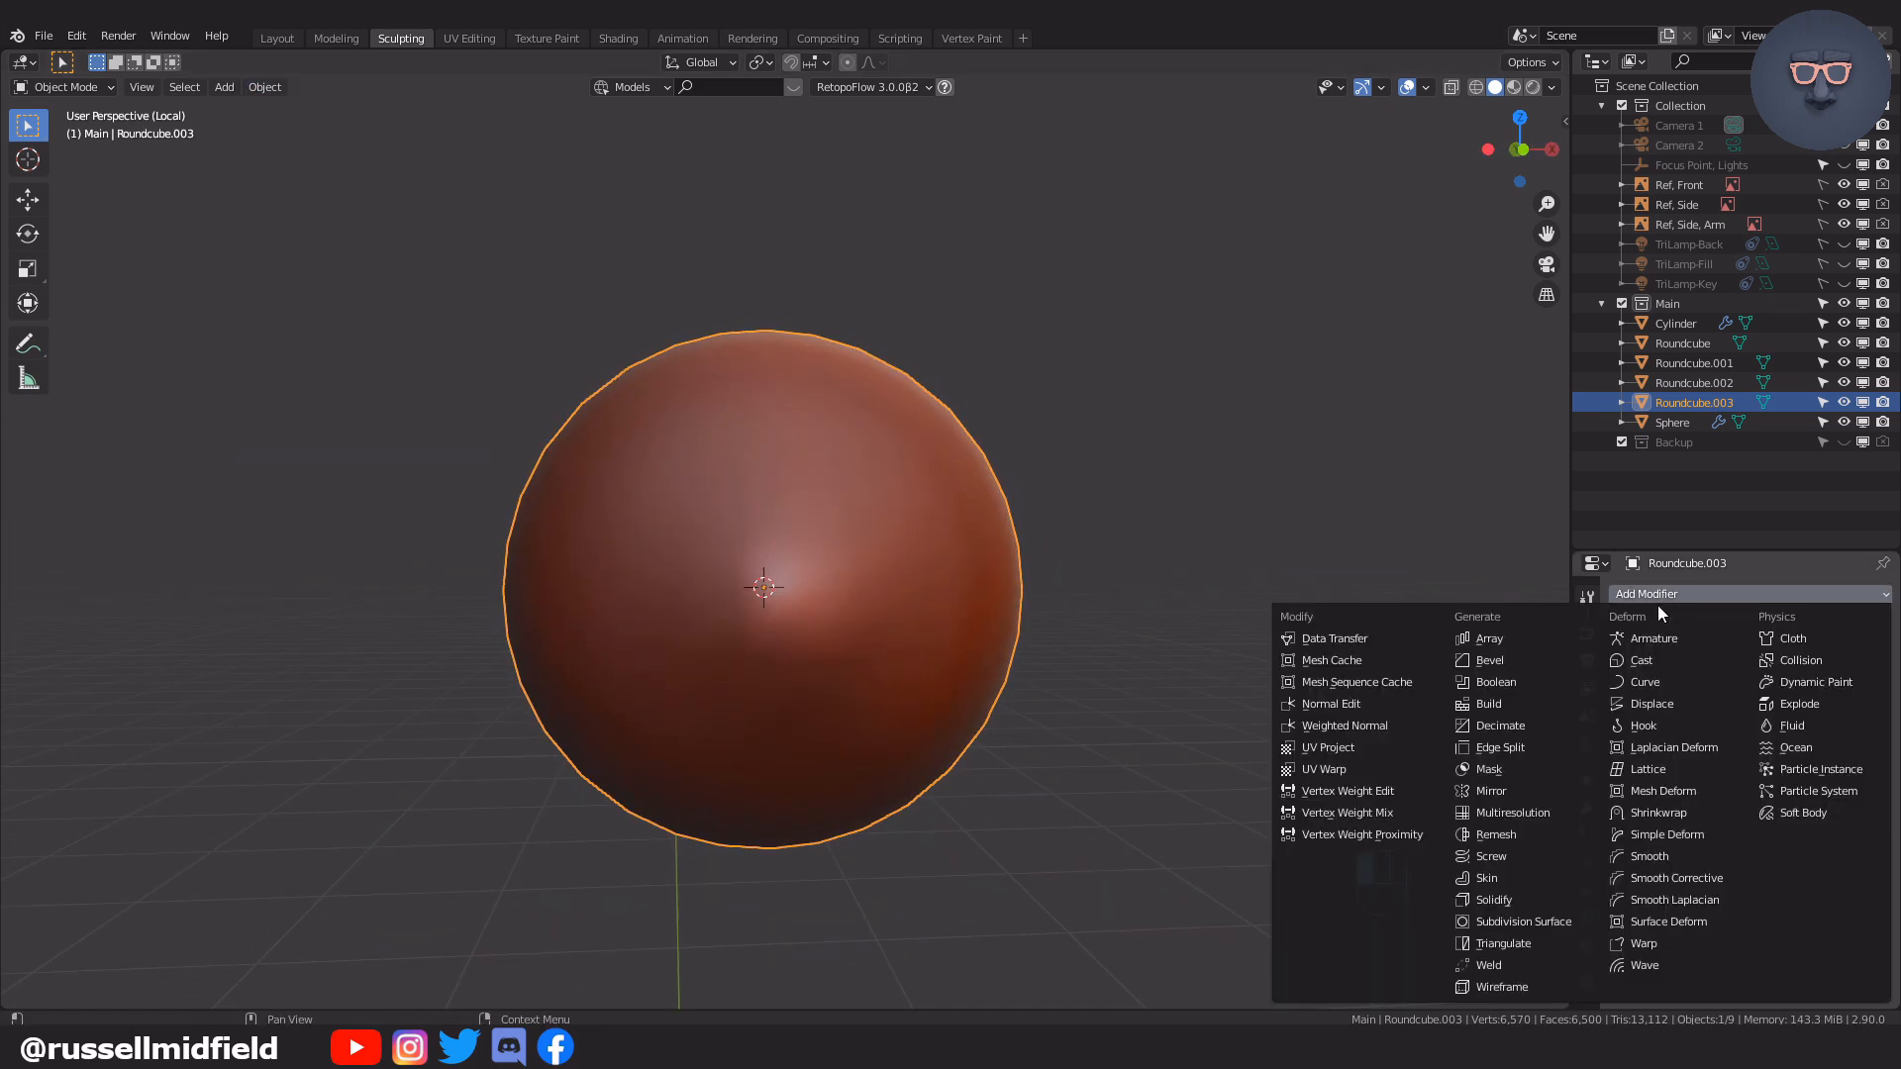
pyautogui.click(1504, 920)
pyautogui.moveTo(1375, 752); pyautogui.dragTo(1277, 686, button='middle')
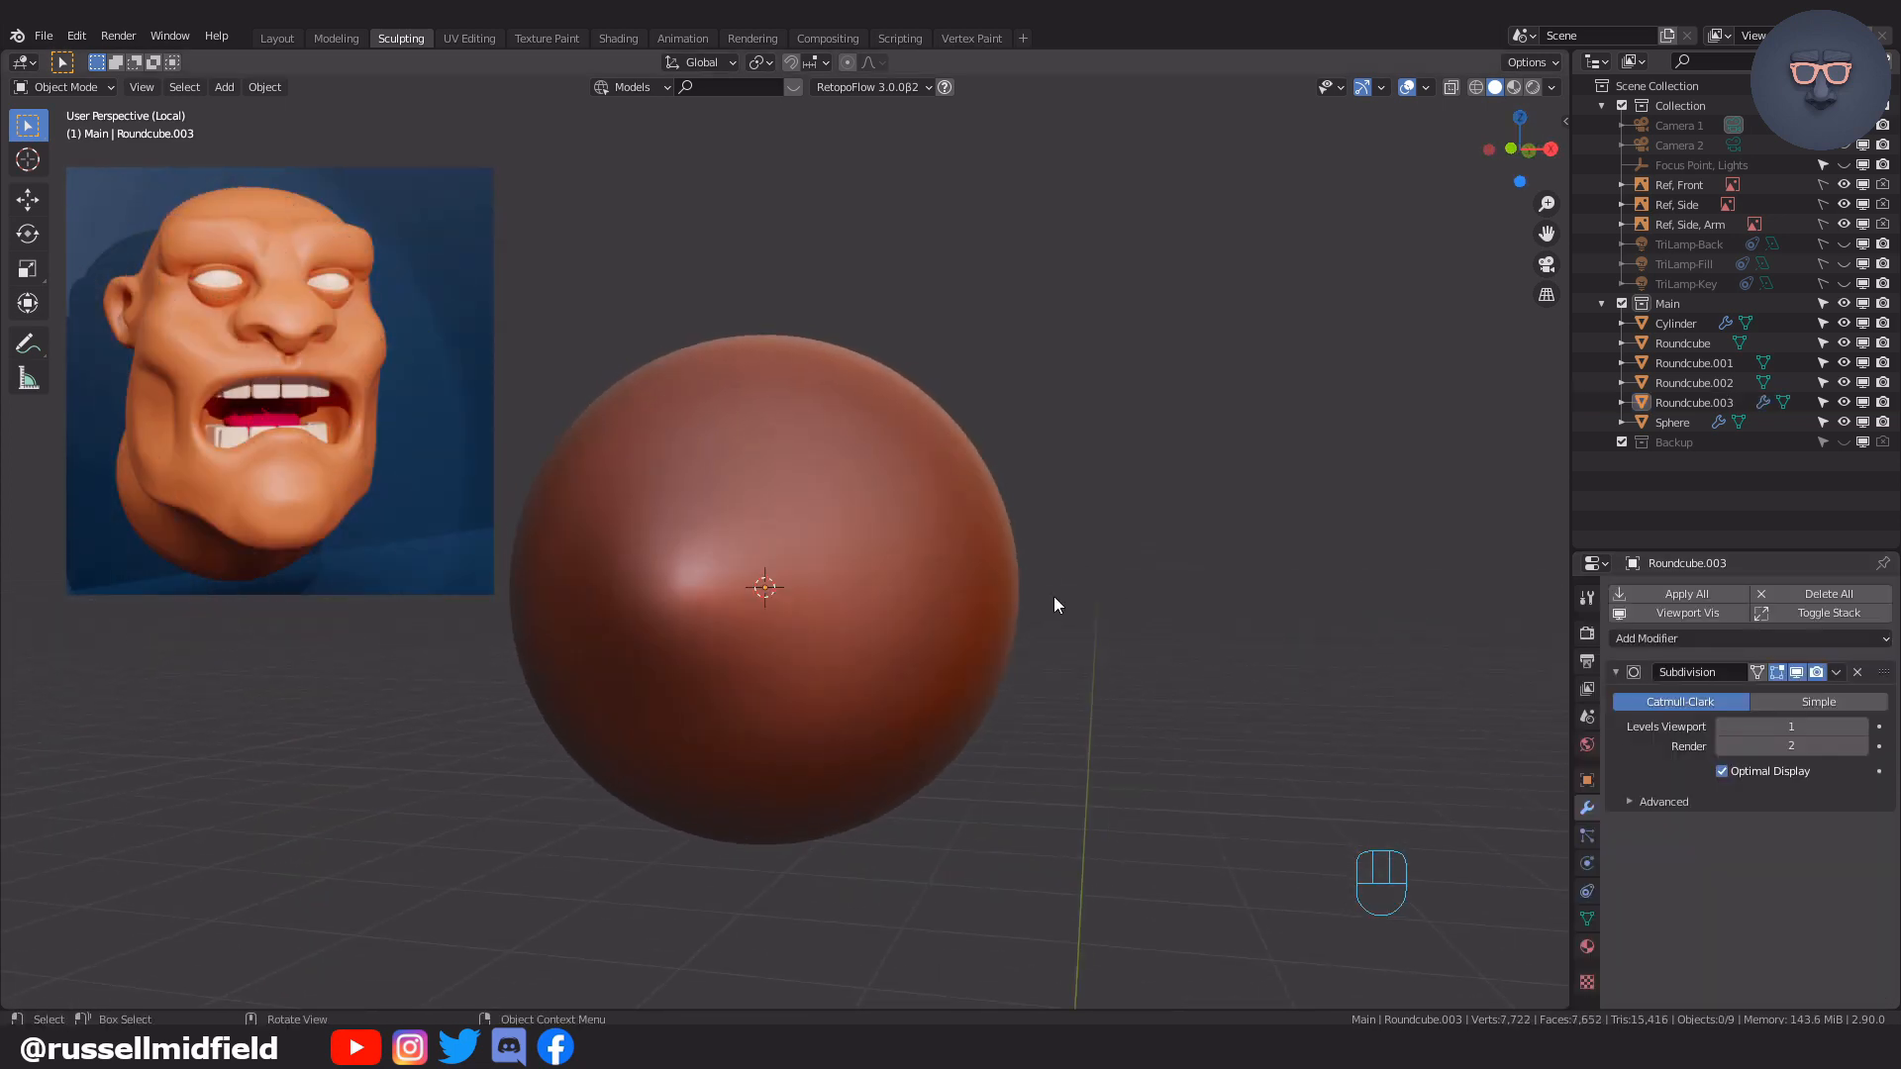
# Add a view-aligned Round Cube at the 3D cursor from the front view and scale it to 0.131 around the eye
pyautogui.press('KP_1')
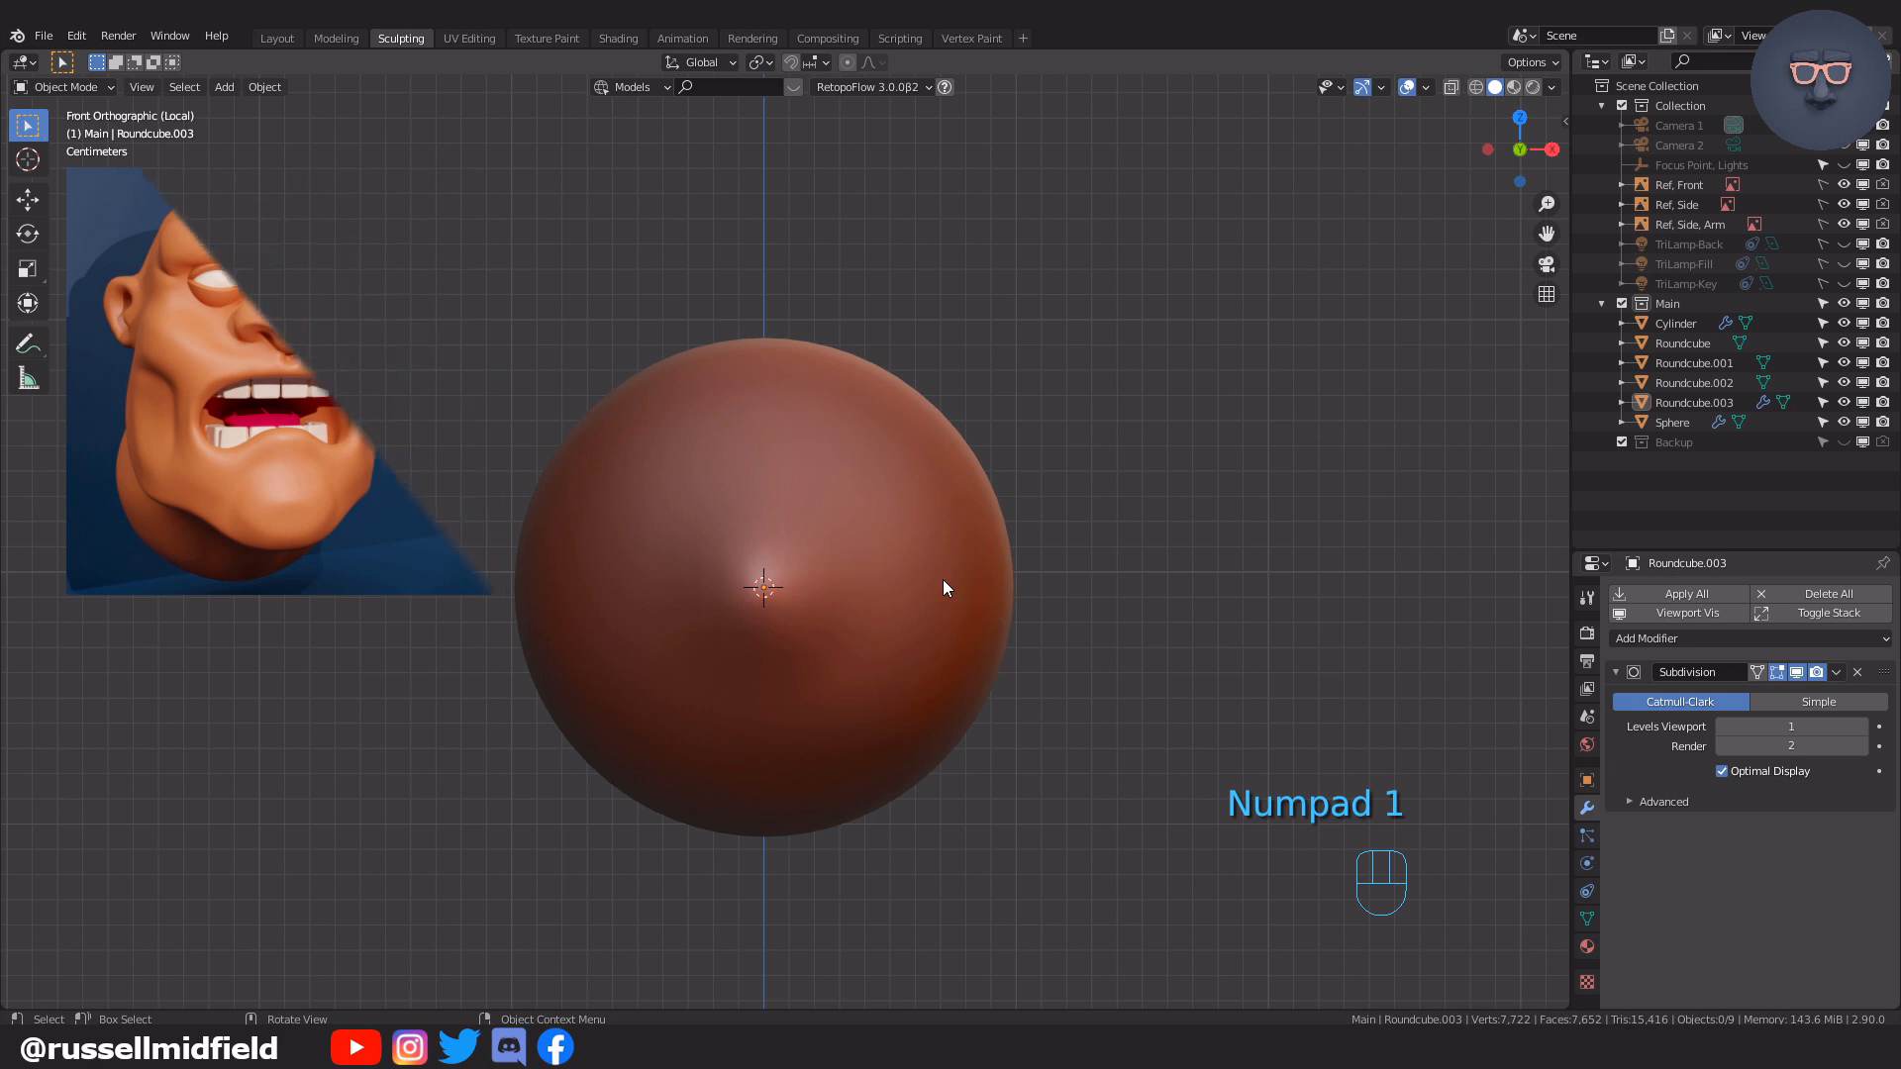
pyautogui.hotkey('shift', 'a')
pyautogui.moveTo(921, 564)
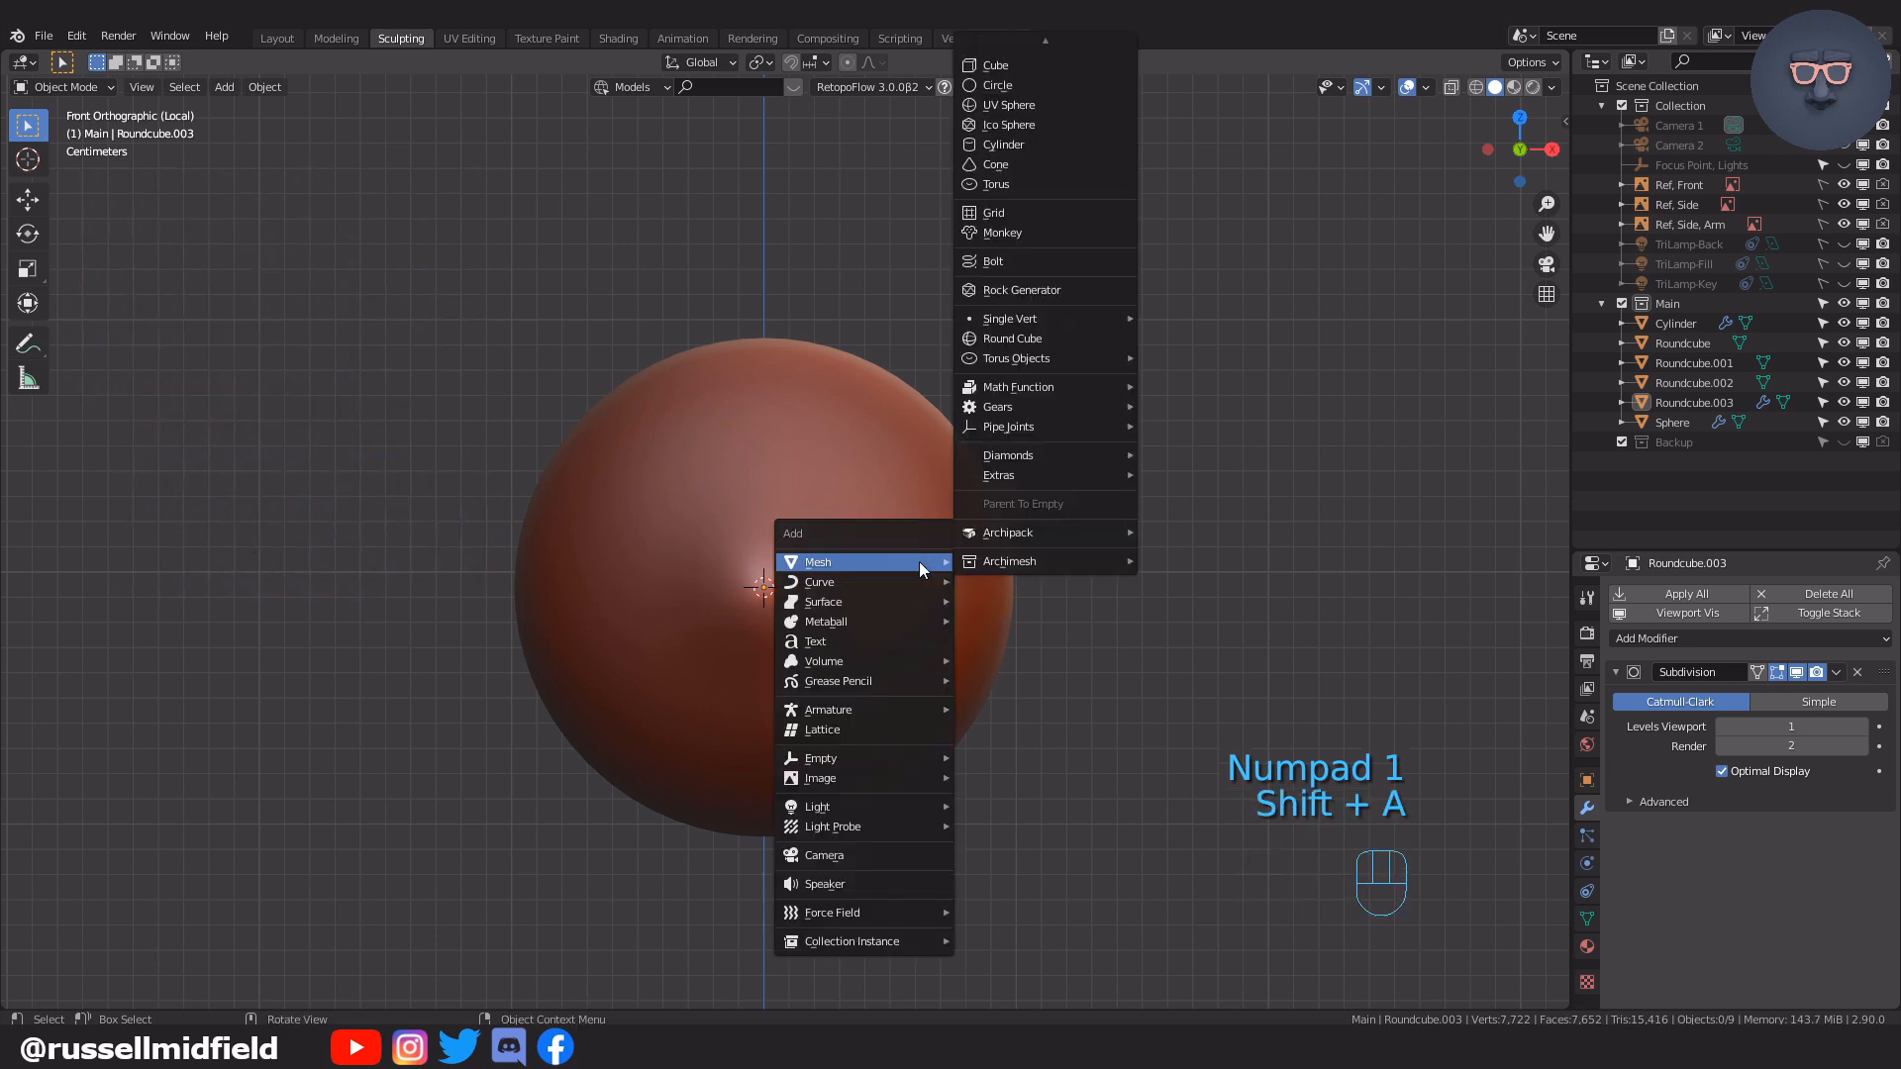
pyautogui.click(1071, 338)
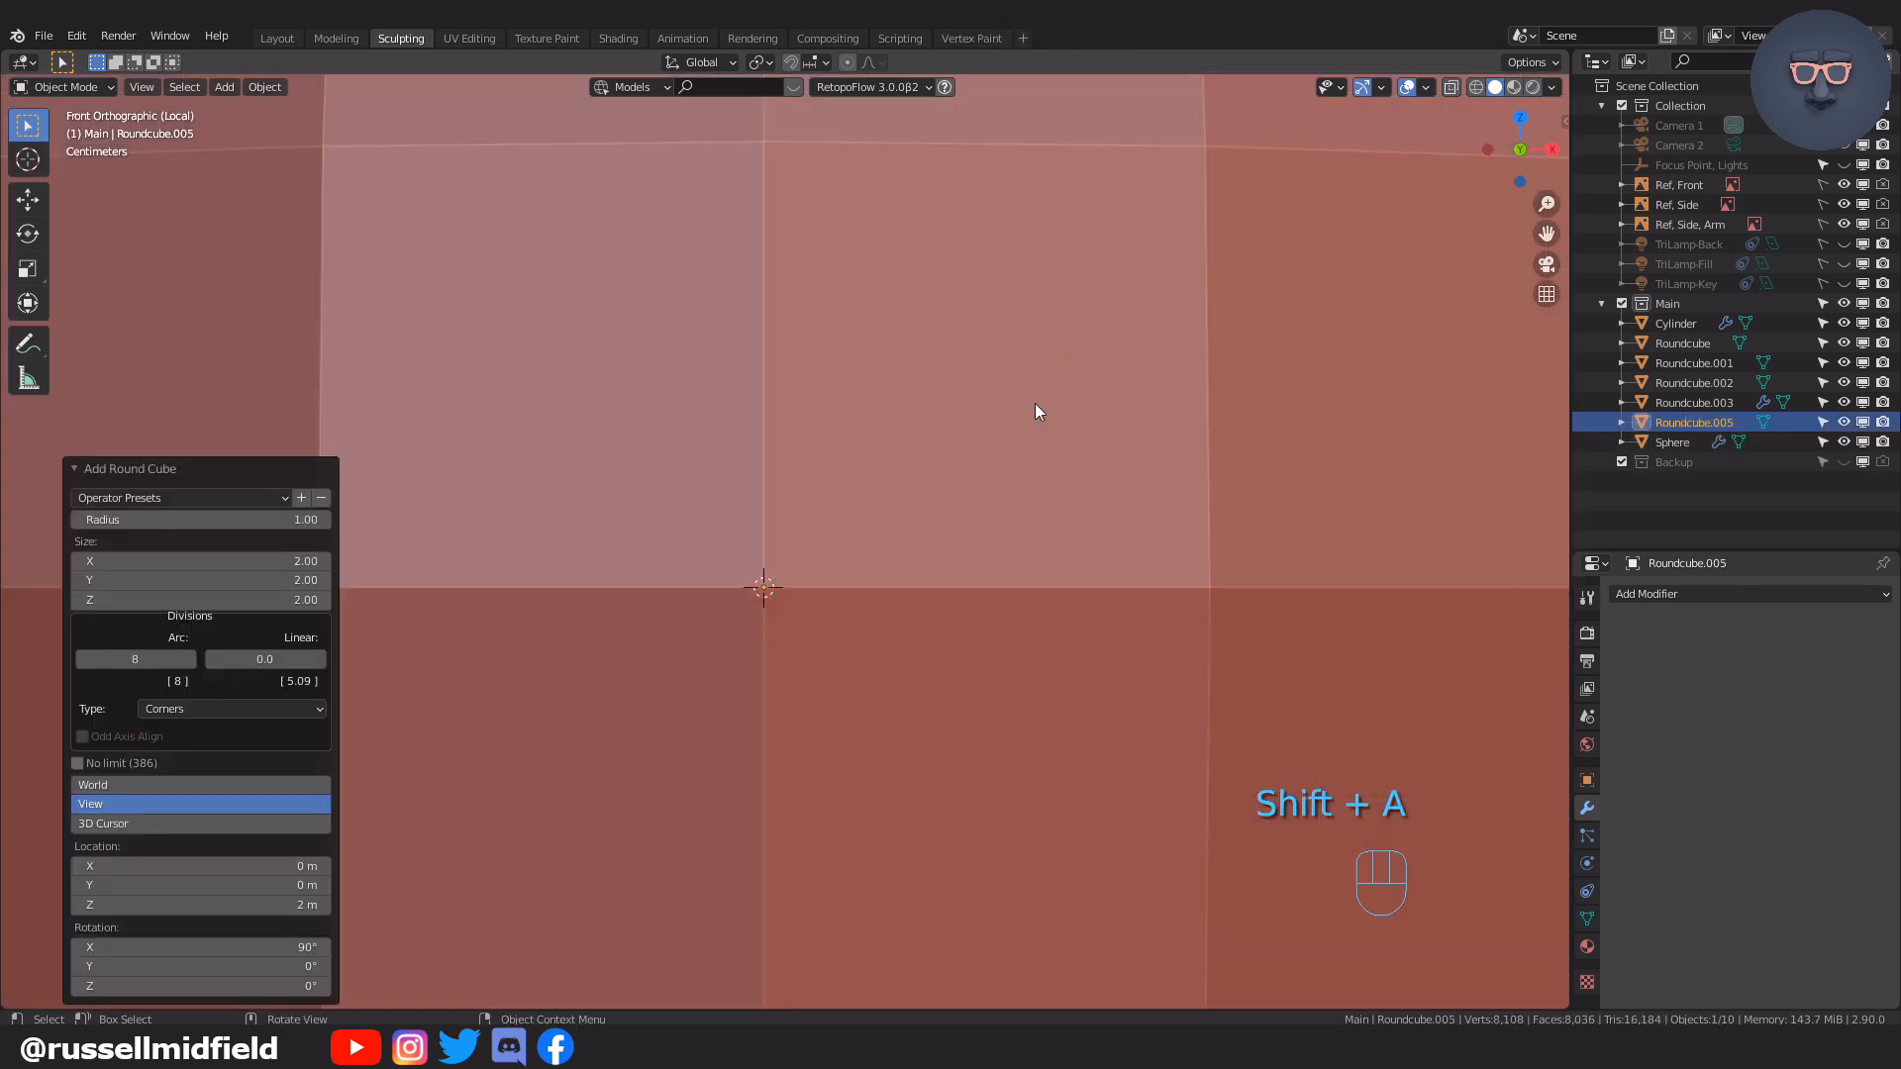
pyautogui.press('KP_Decimal')
pyautogui.press('s')
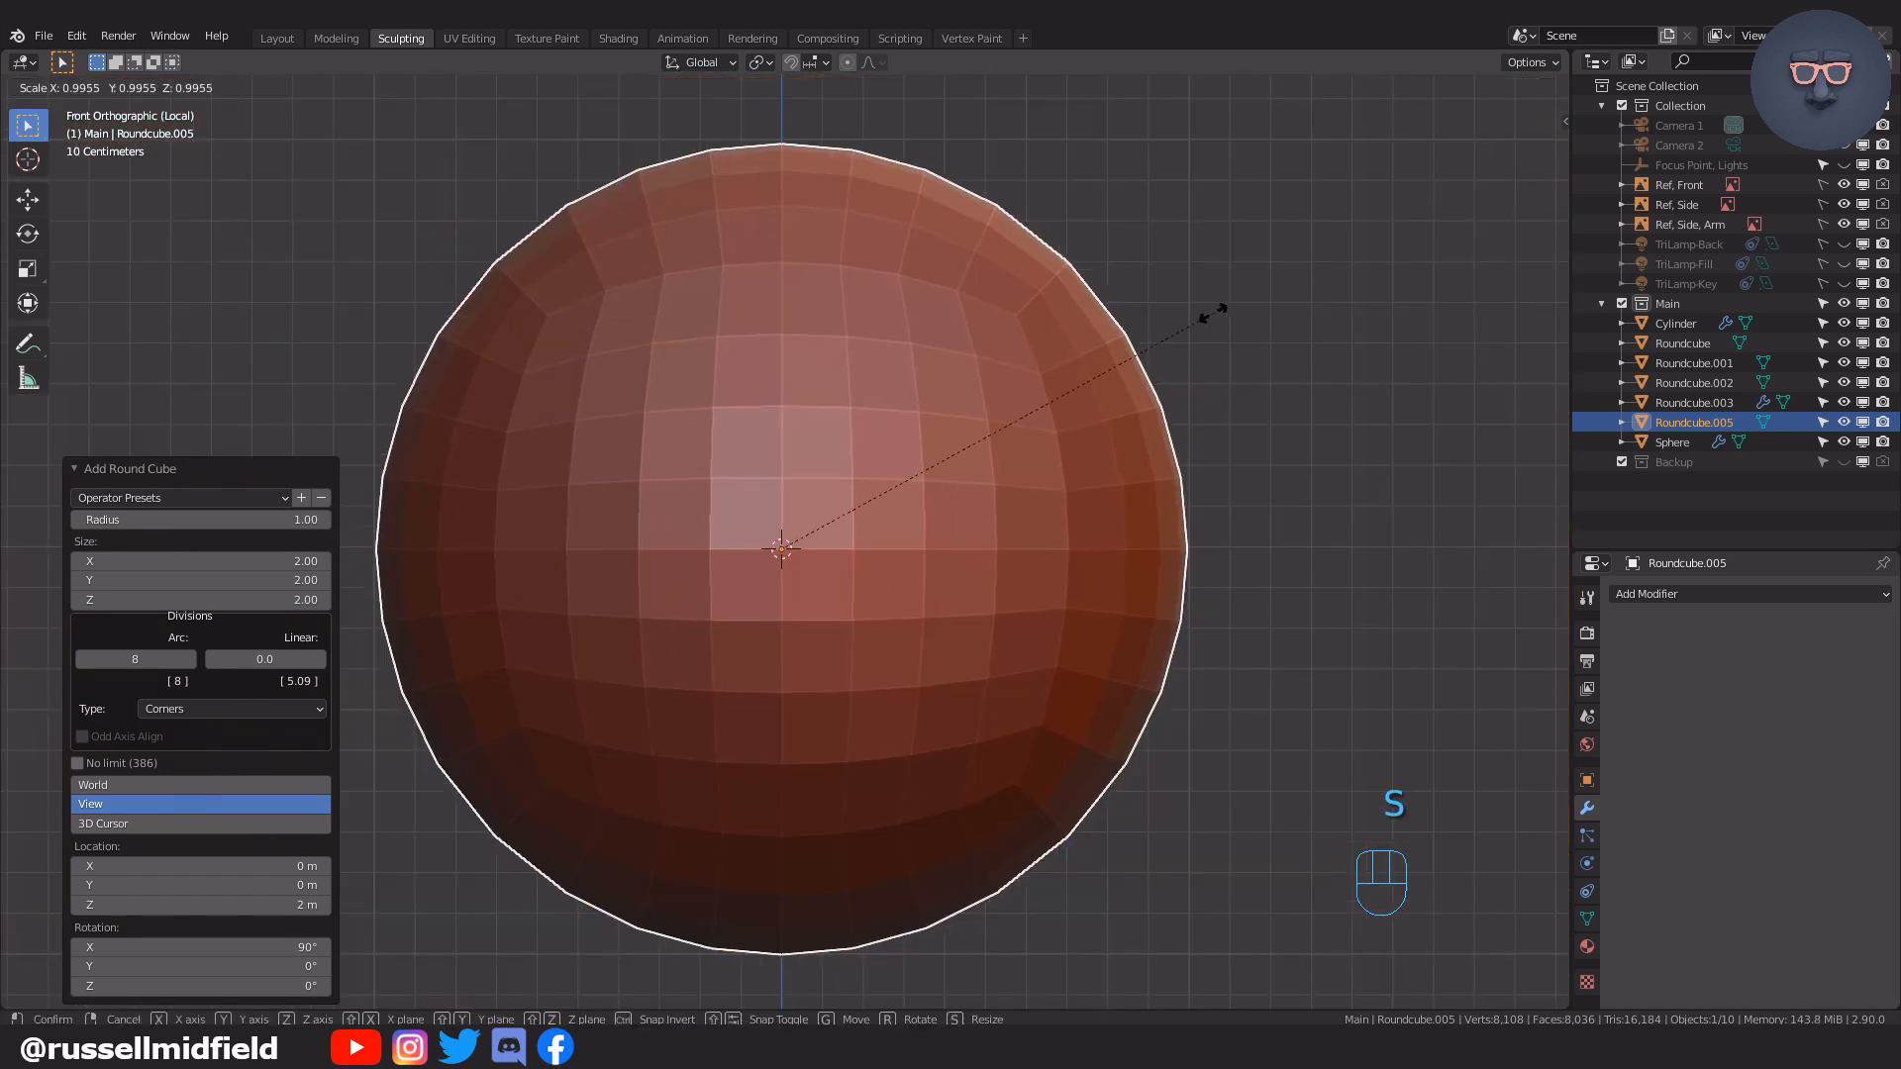
pyautogui.click(830, 507)
pyautogui.scroll(5, 865, 527)
pyautogui.scroll(4, 865, 525)
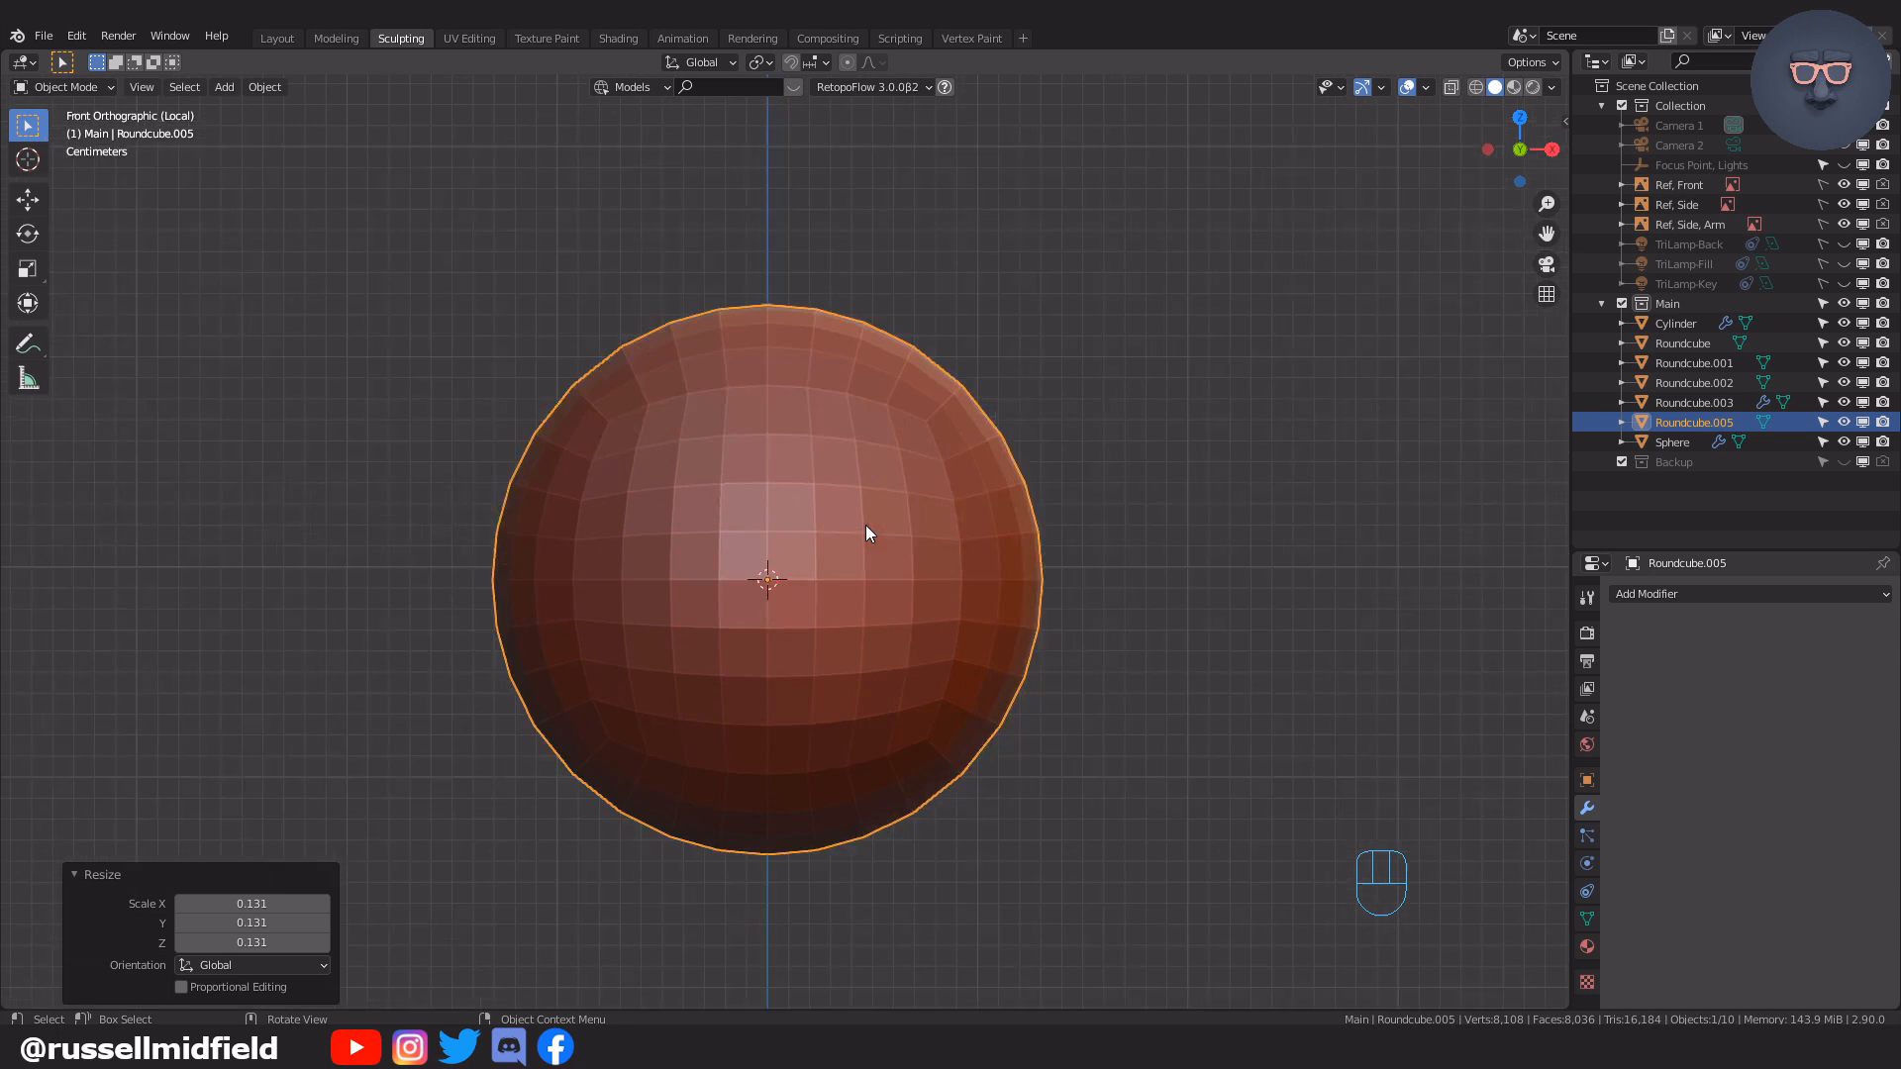
# Delete the vertices of the new round cube's horizontal middle loop to split it into upper and lower eyelid halves
pyautogui.press('Tab')
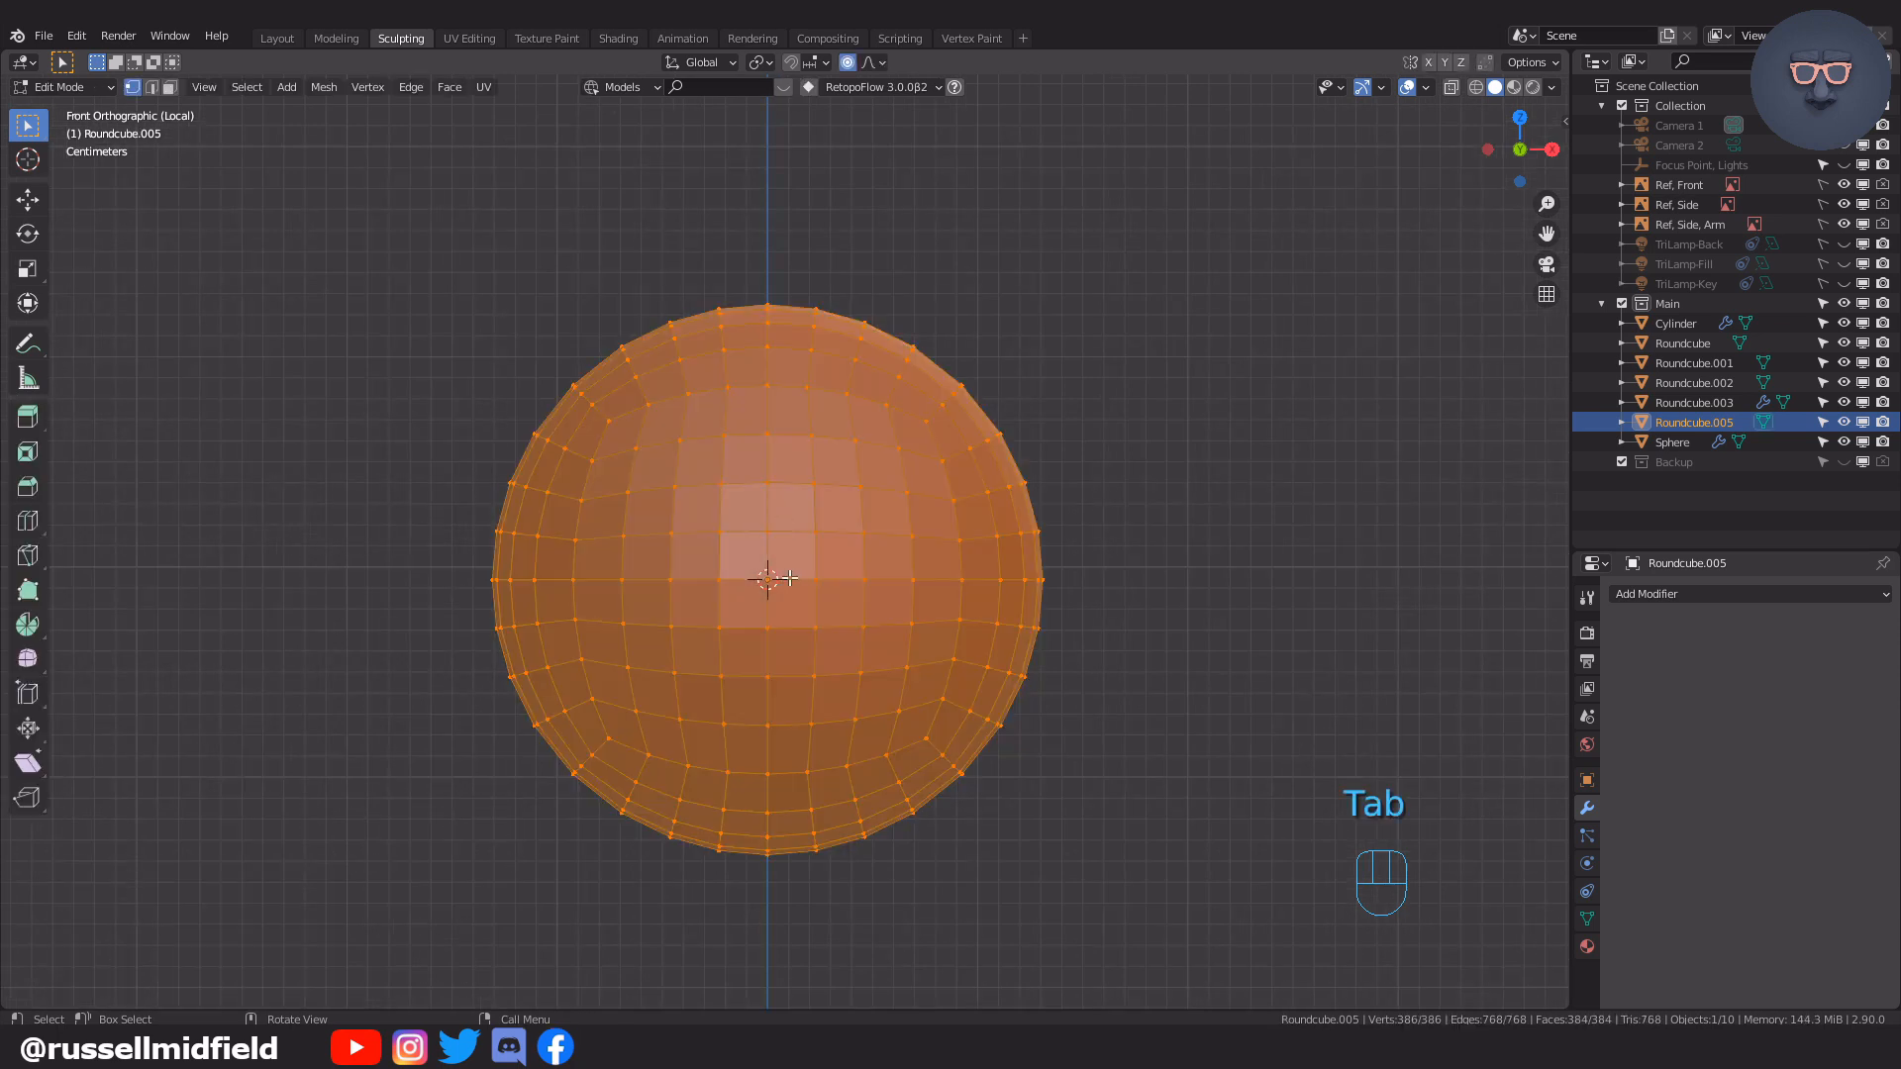
pyautogui.keyDown('alt'); pyautogui.click(789, 578); pyautogui.keyUp('alt')
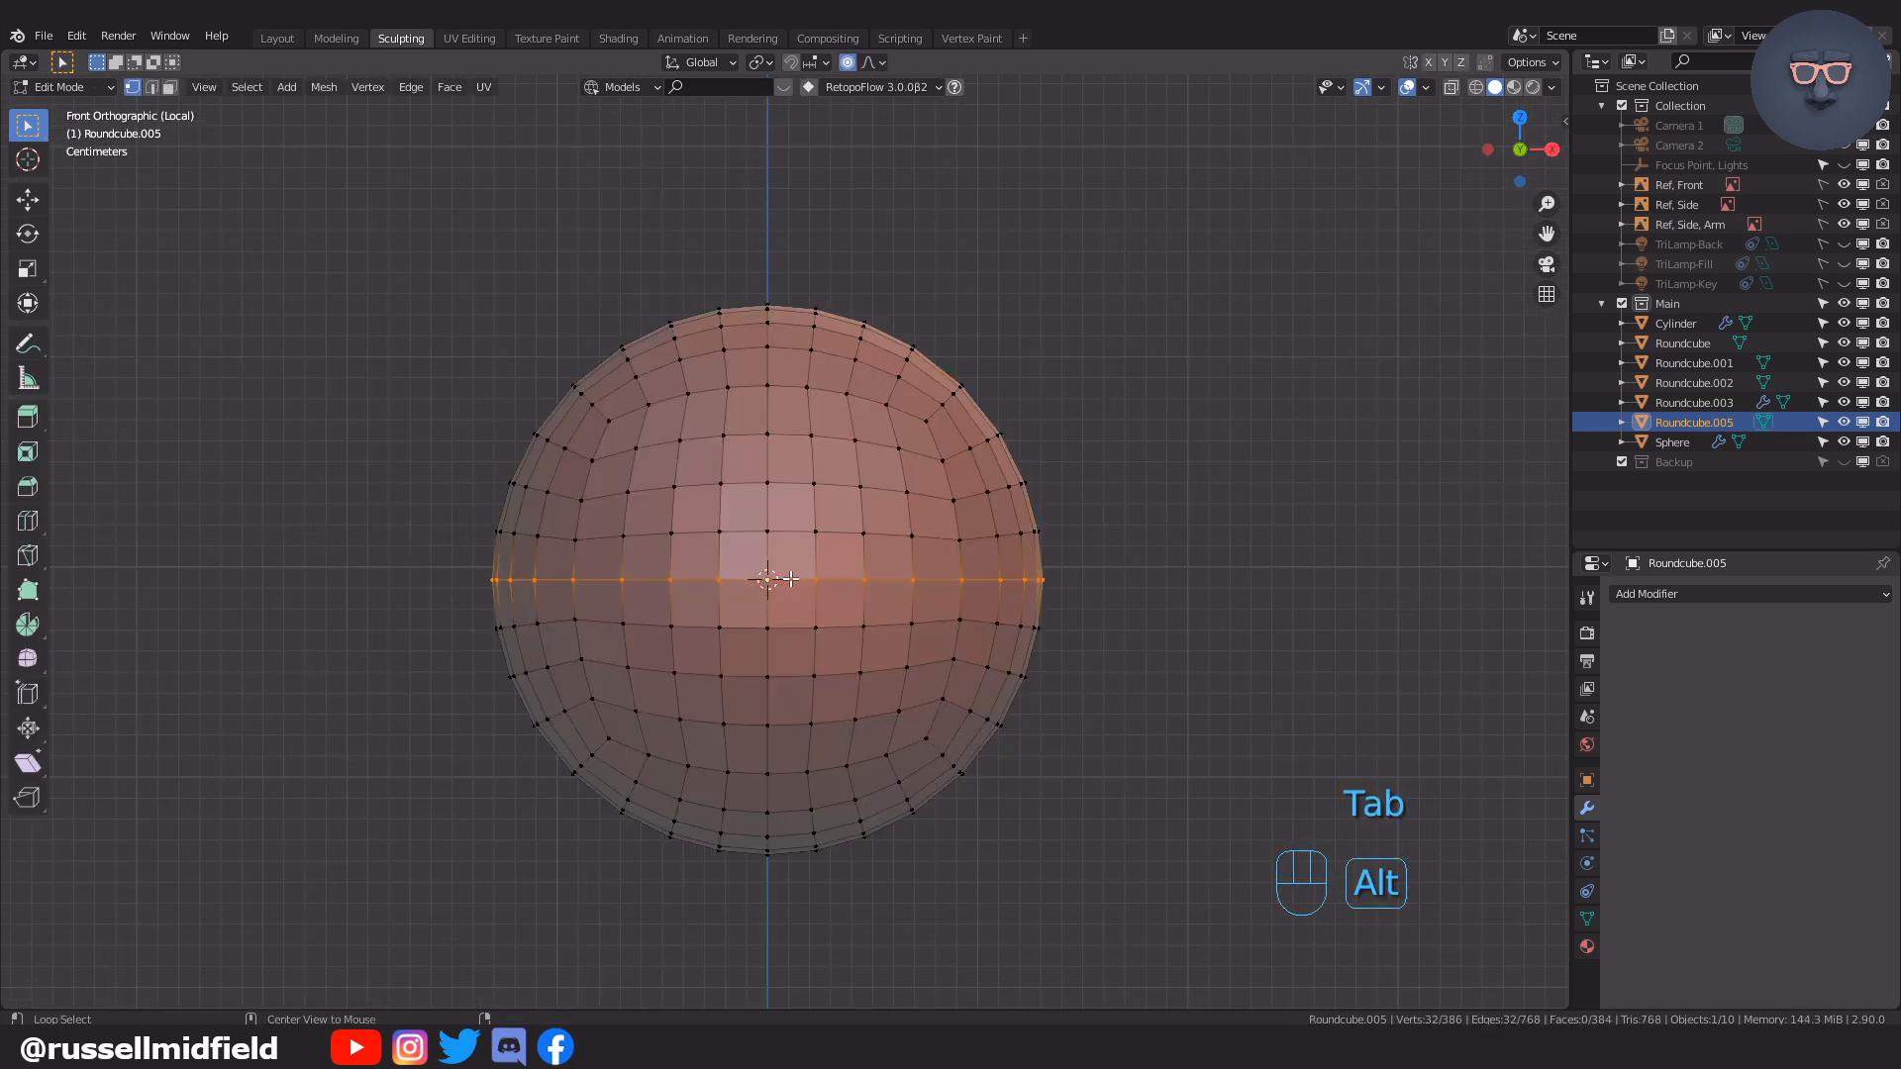
pyautogui.press('x')
pyautogui.click(1026, 489)
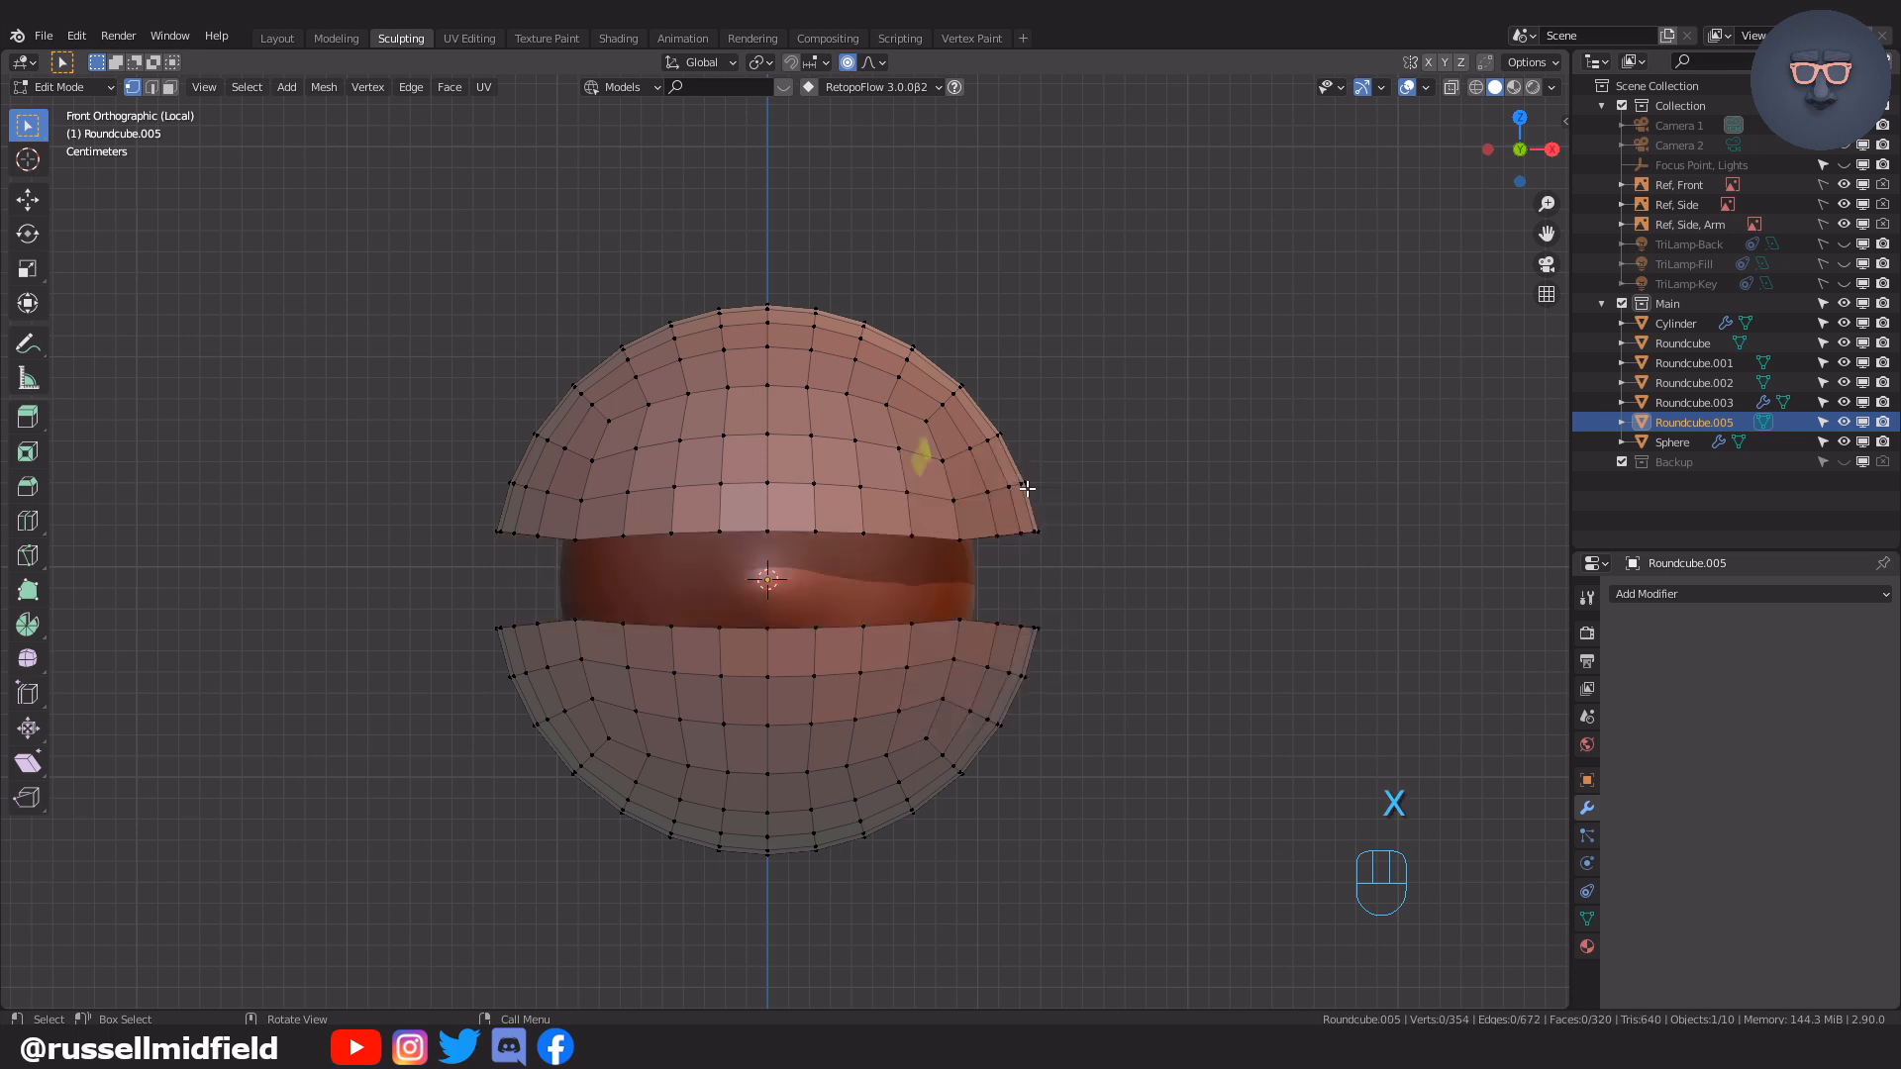
# Turn off proportional editing and flatten the upper half's open edge loop by scaling it to 0 along Z
pyautogui.keyDown('alt'); pyautogui.click(744, 531); pyautogui.keyUp('alt')
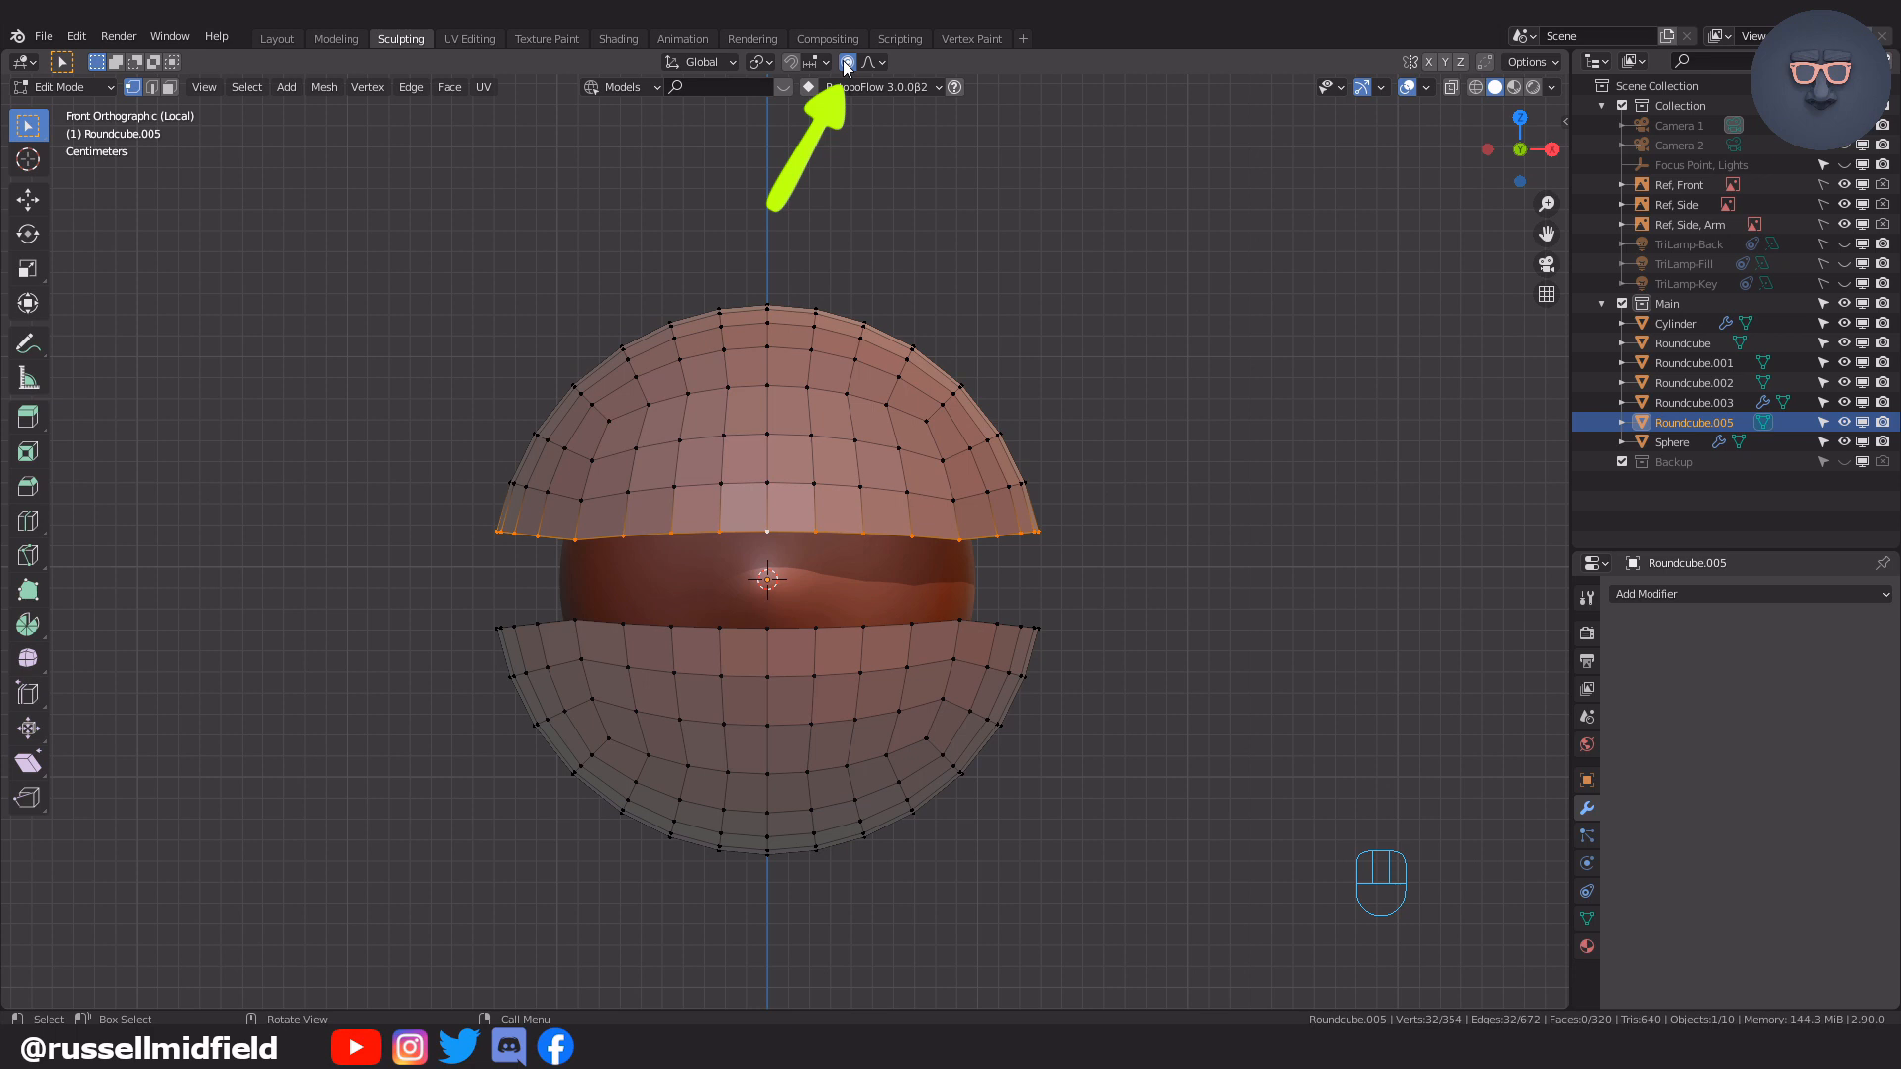
pyautogui.click(849, 65)
pyautogui.press('s')
pyautogui.press('z')
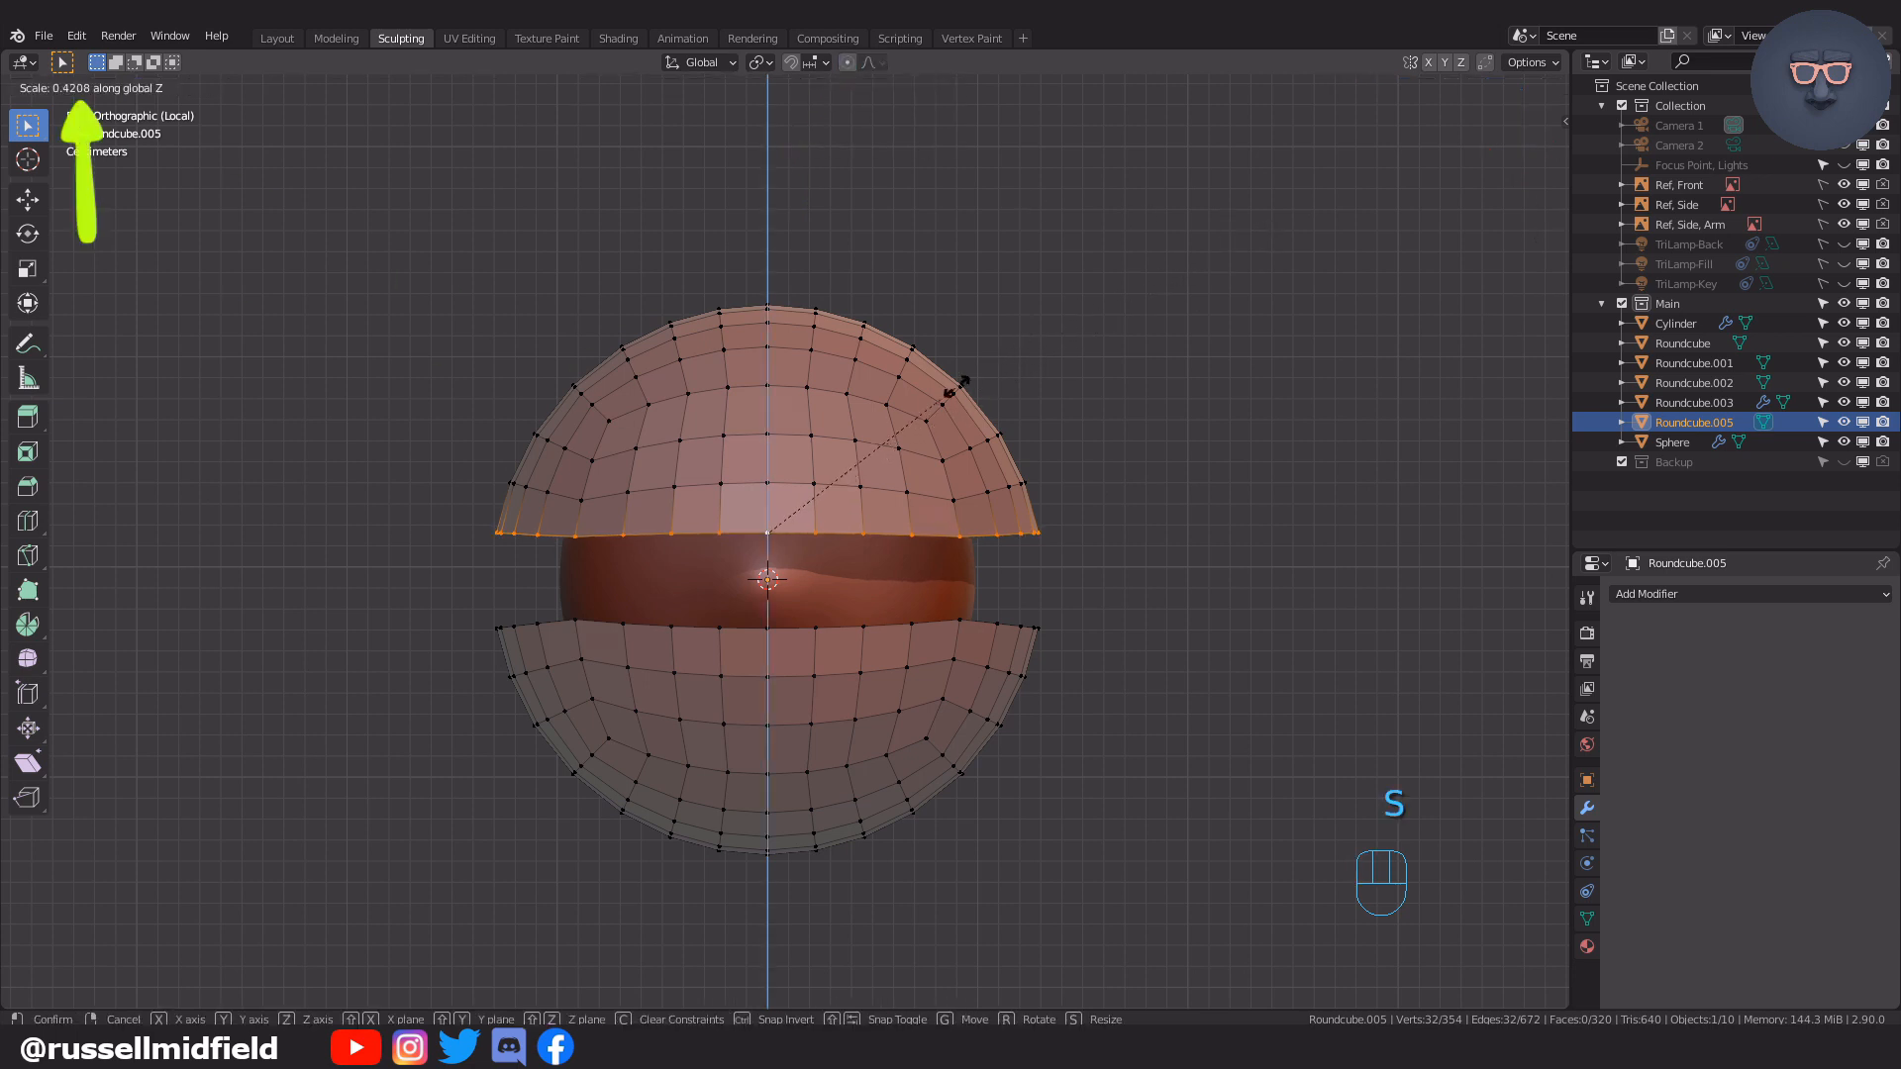
pyautogui.press('ctrl')
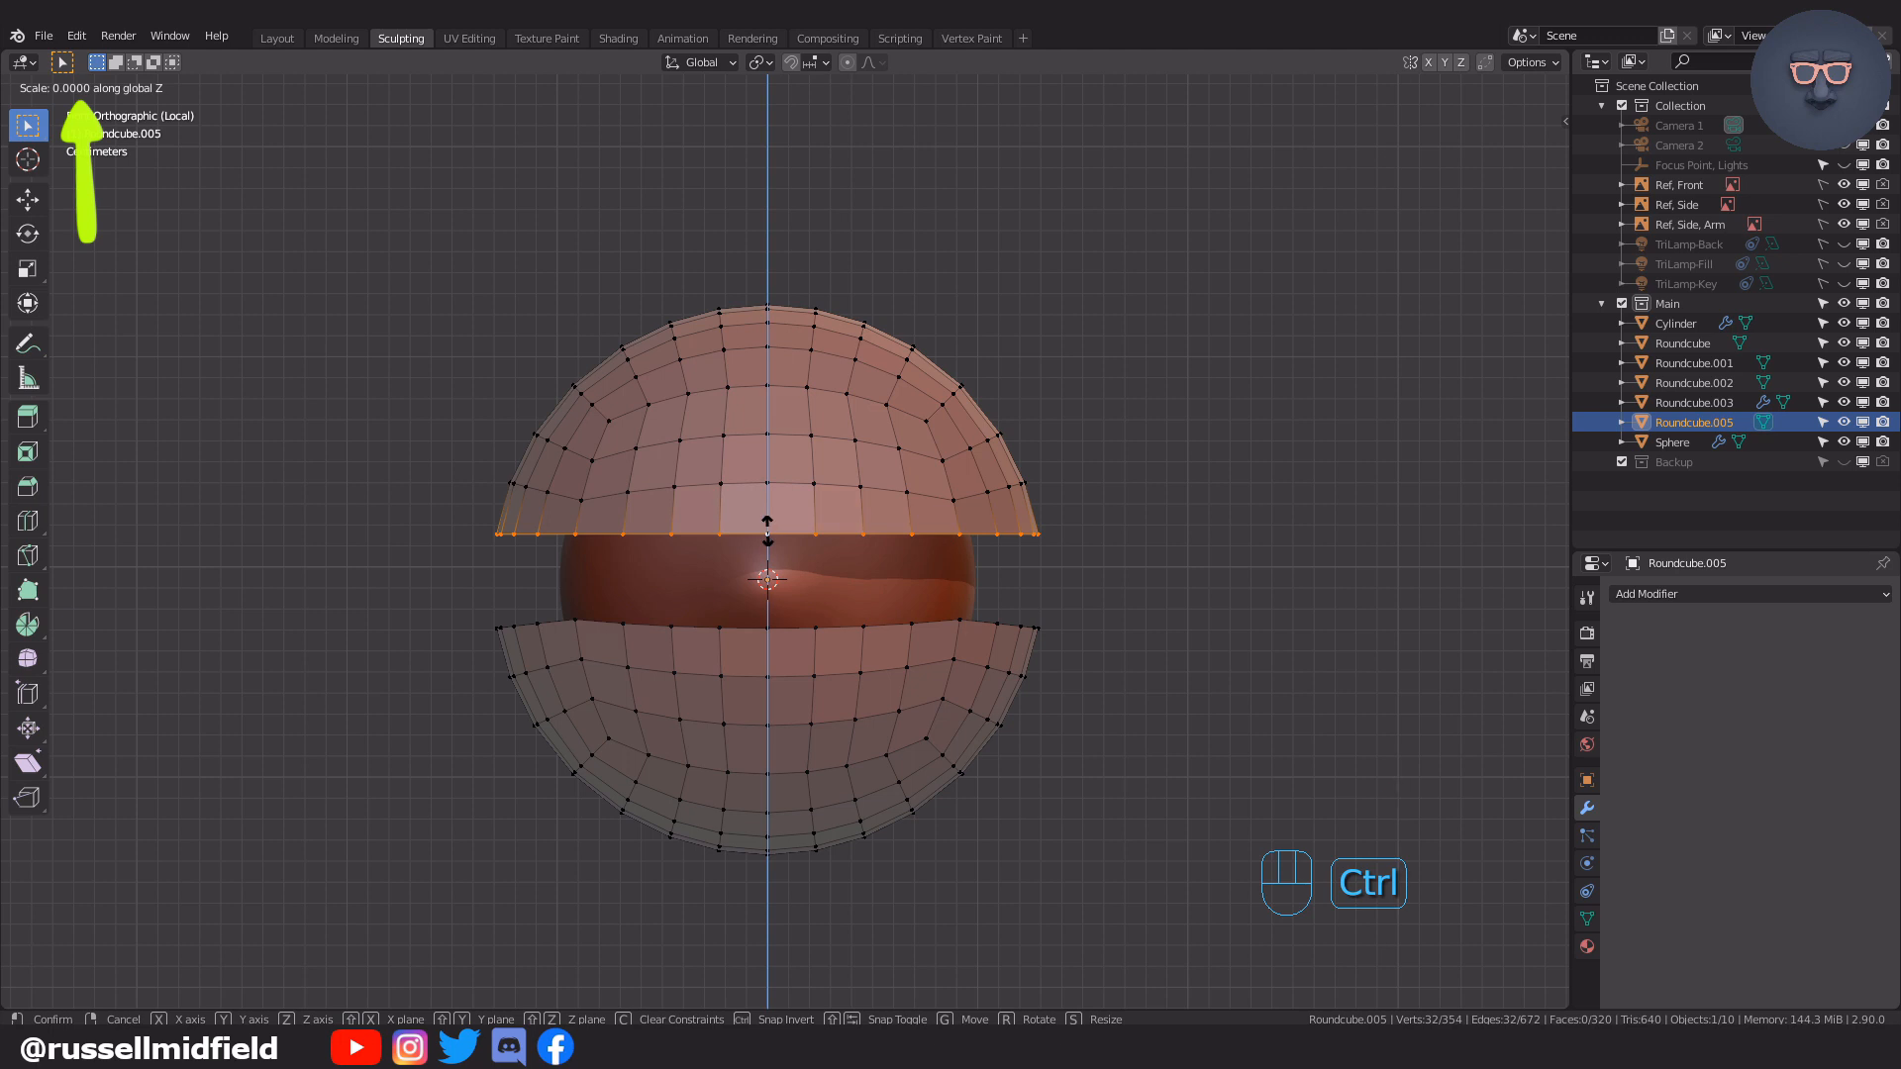
pyautogui.keyDown('ctrl'); pyautogui.click(767, 530); pyautogui.keyUp('ctrl')
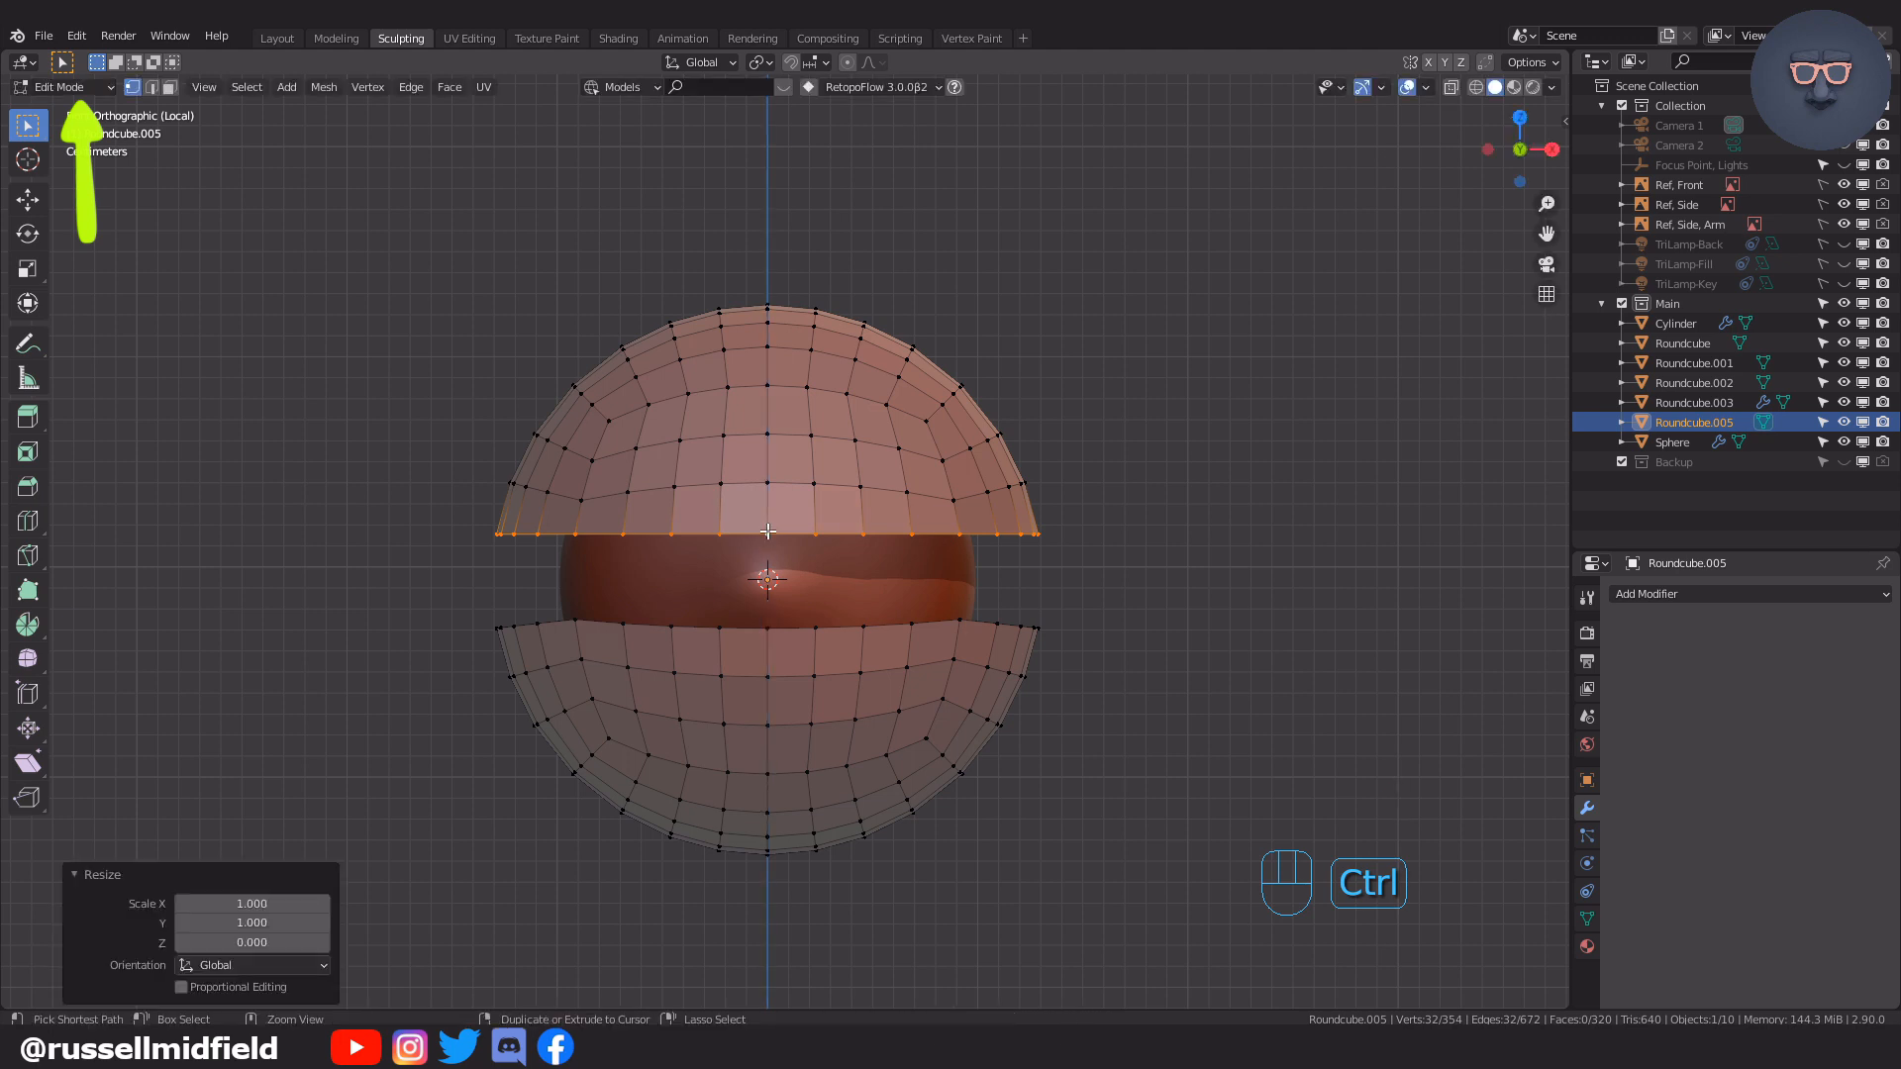
# Flatten the lower half's open edge loop by scaling it to 0 along Z
pyautogui.keyDown('alt'); pyautogui.click(807, 628); pyautogui.keyUp('alt')
pyautogui.press('s')
pyautogui.press('z')
pyautogui.press('ctrl')
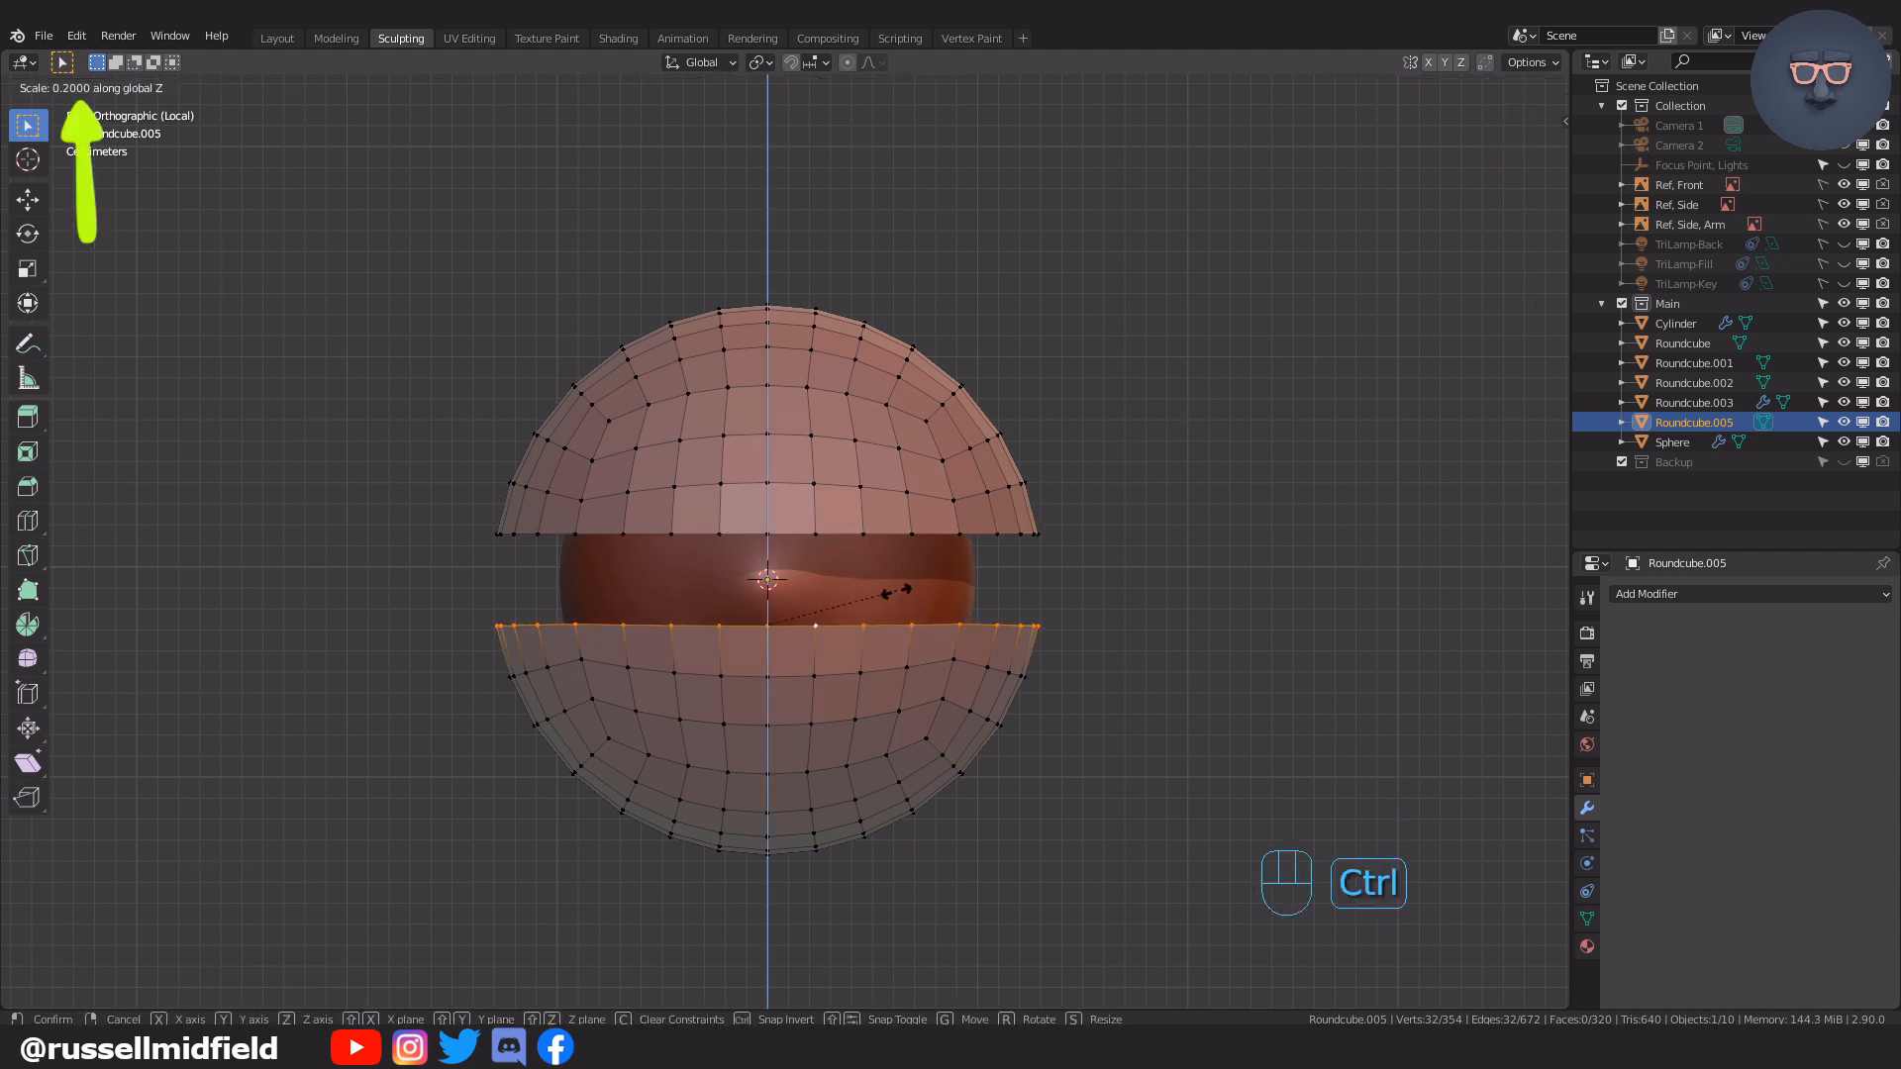
pyautogui.click(782, 634)
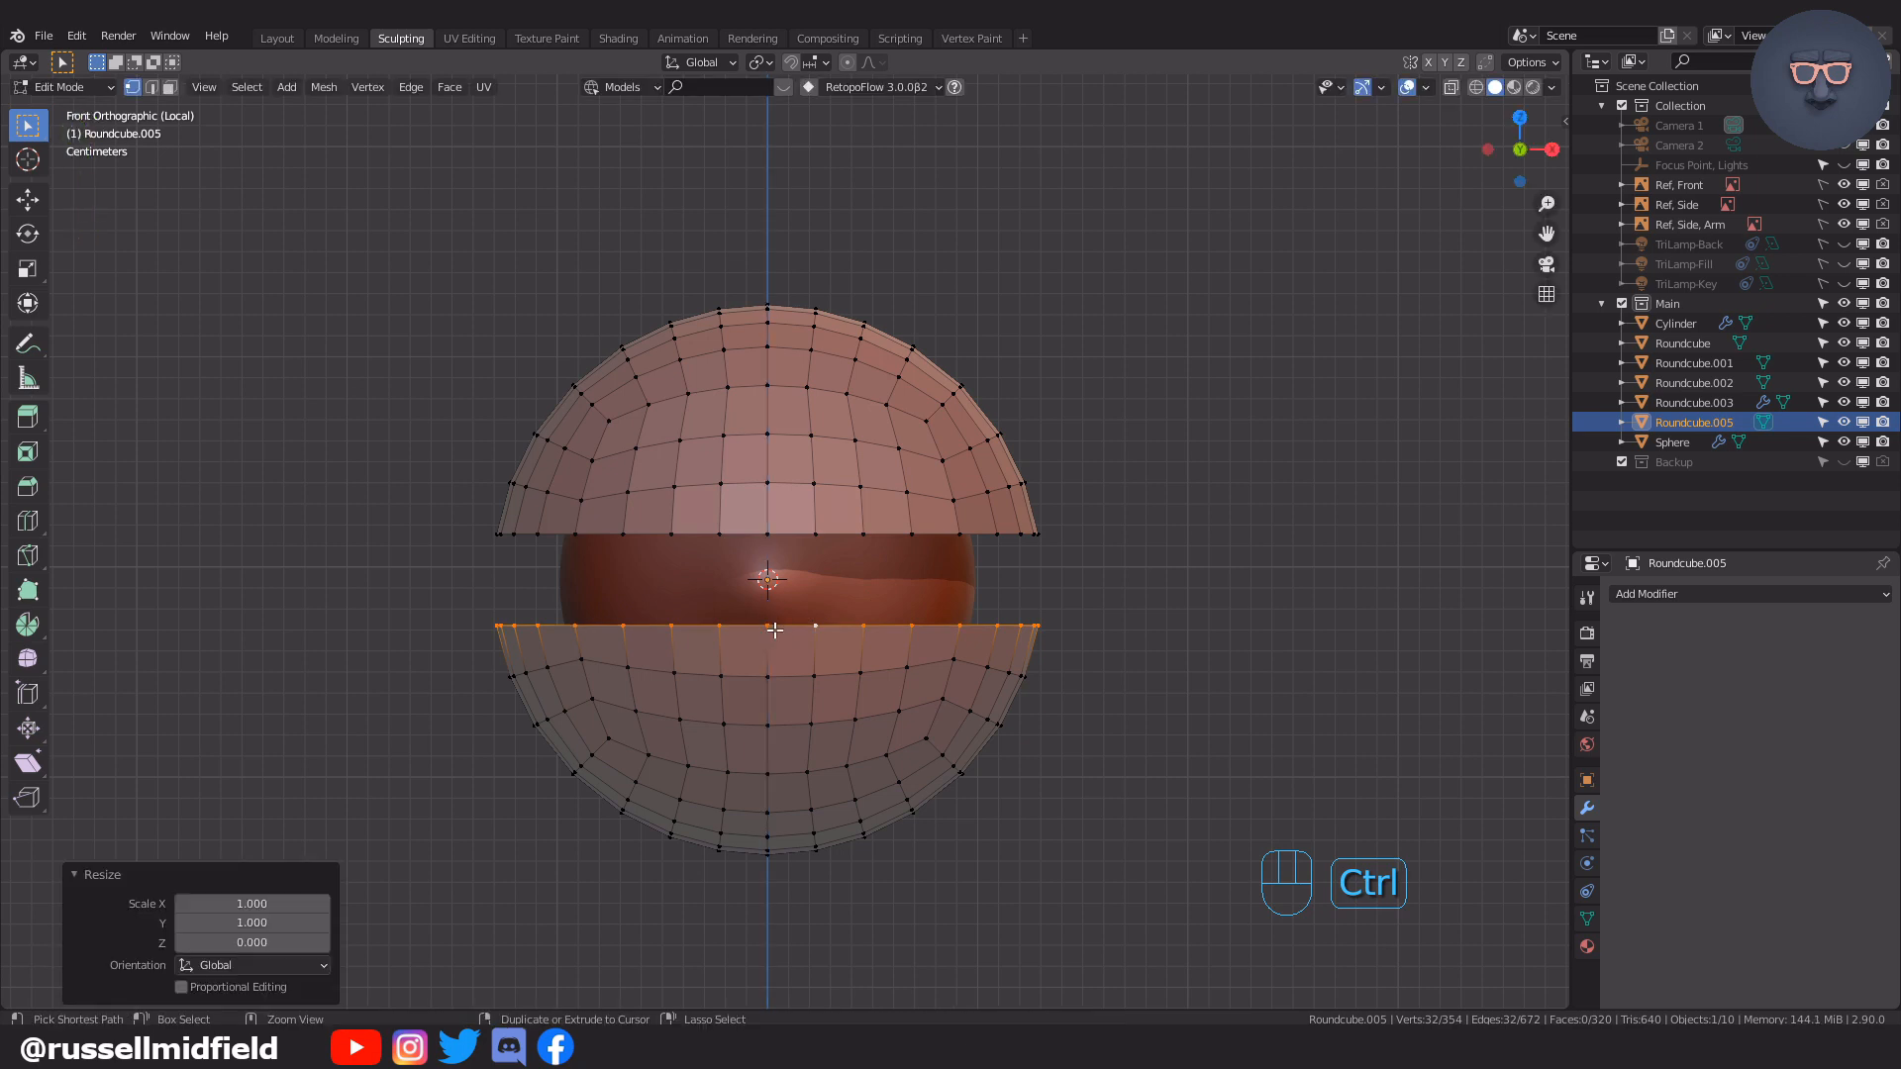
# Fill the lower half's opening with a face, inset it about 0.168 m, and repeat the inset three times
pyautogui.moveTo(1155, 564); pyautogui.dragTo(1179, 457, button='middle')
pyautogui.scroll(3, 1209, 535)
pyautogui.press('f')
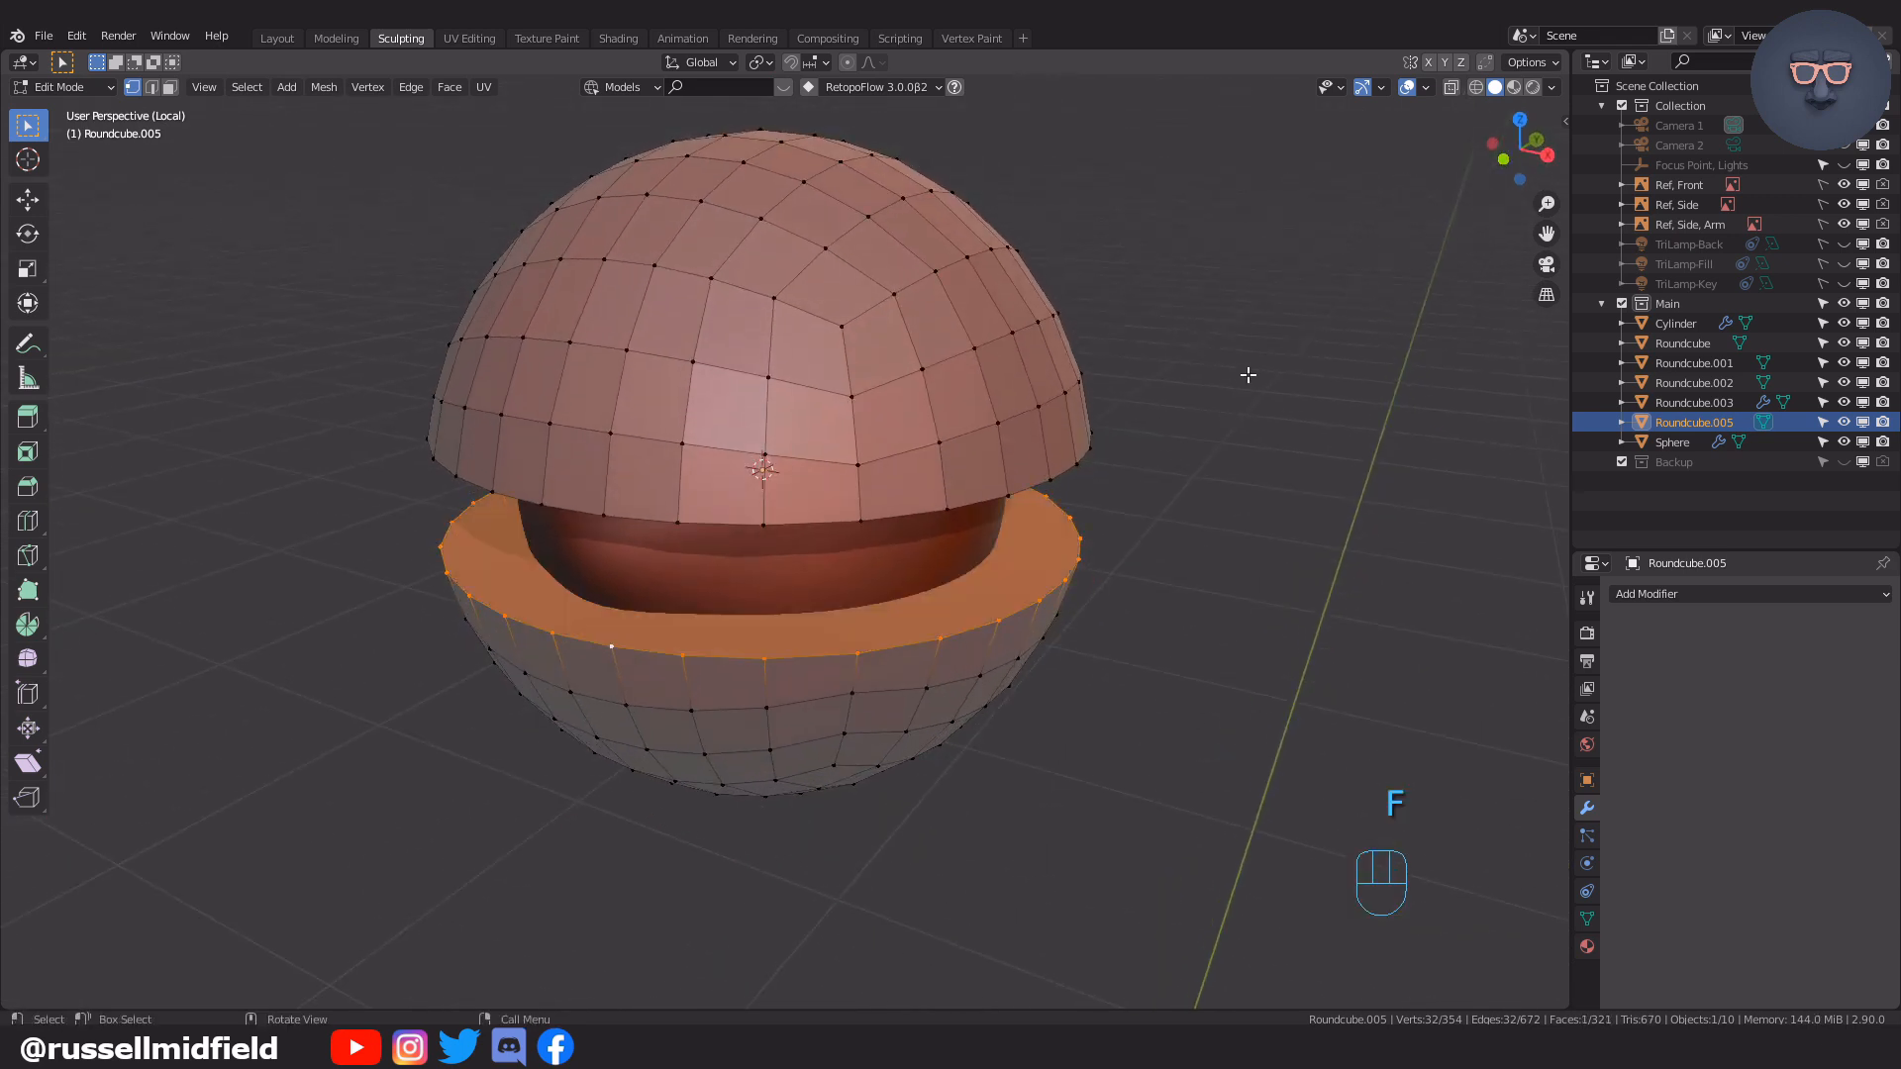
pyautogui.press('i')
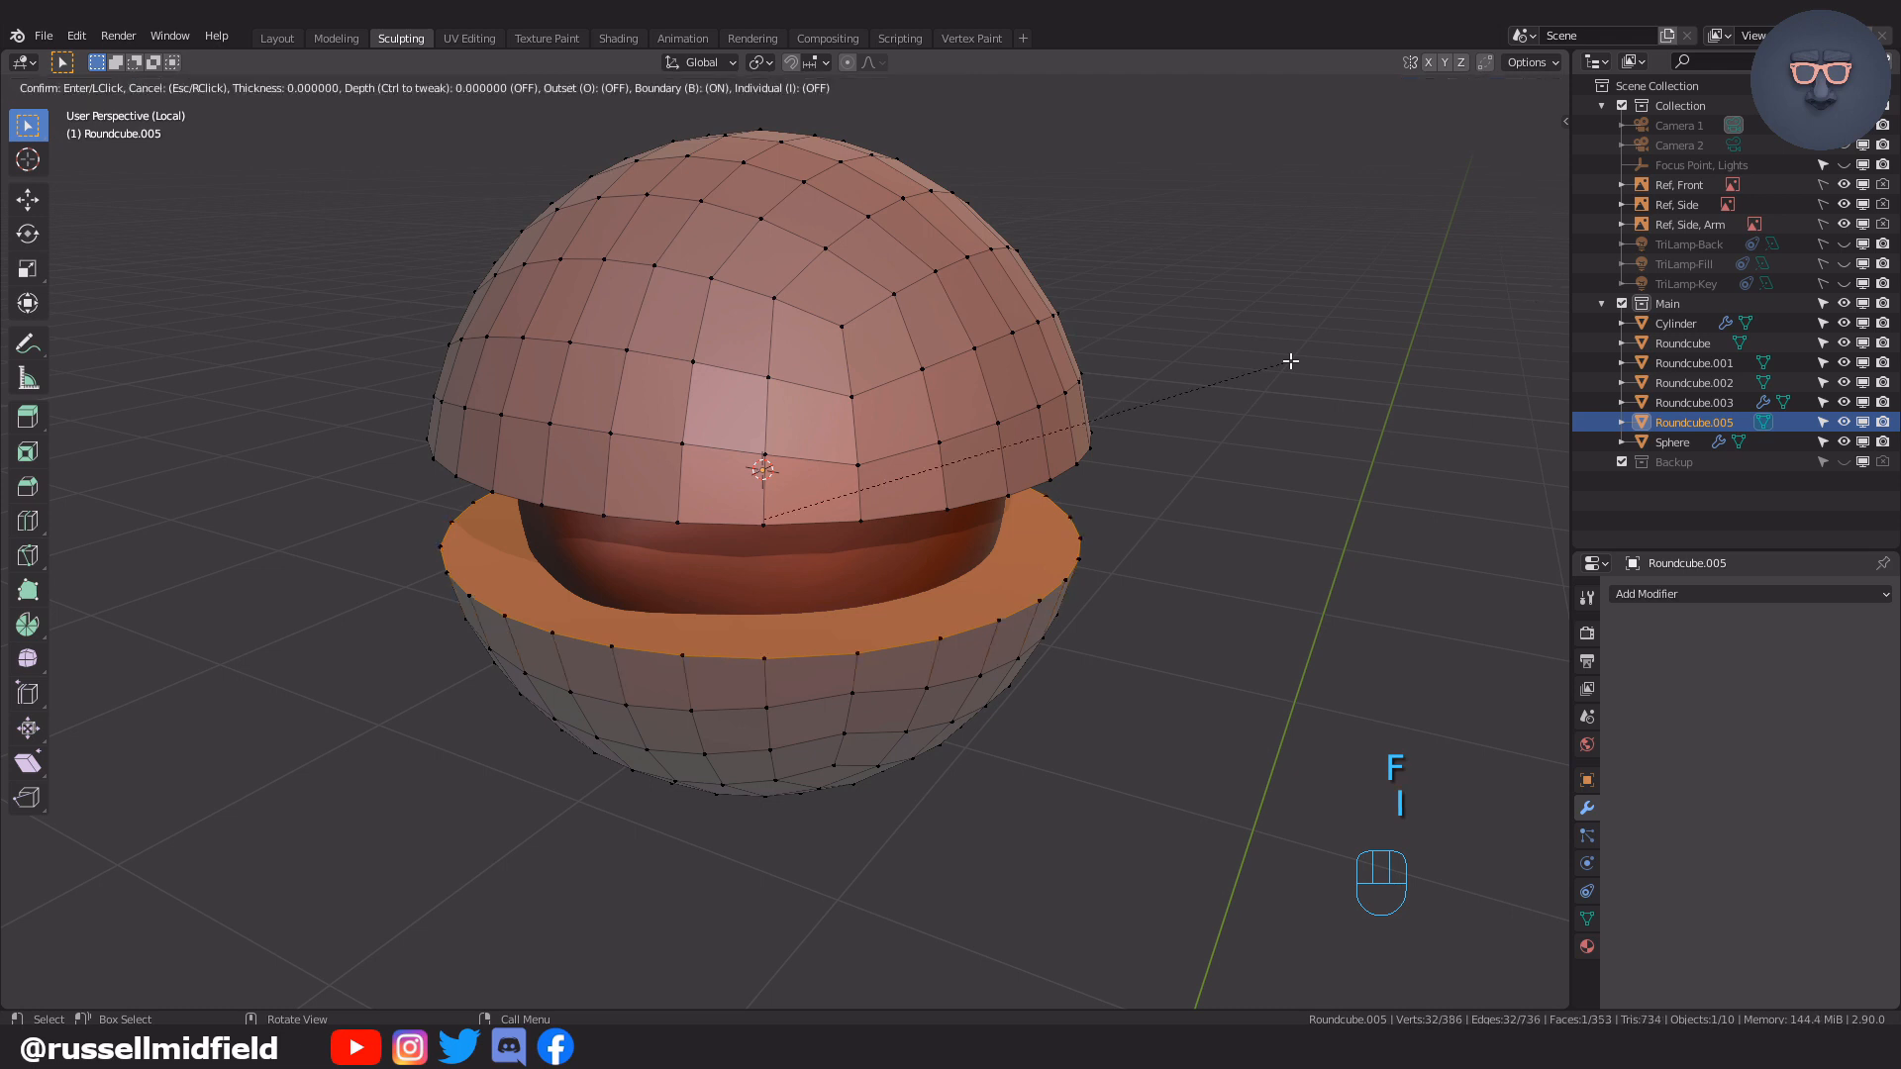
pyautogui.click(1236, 363)
pyautogui.hotkey('shift', 'r')
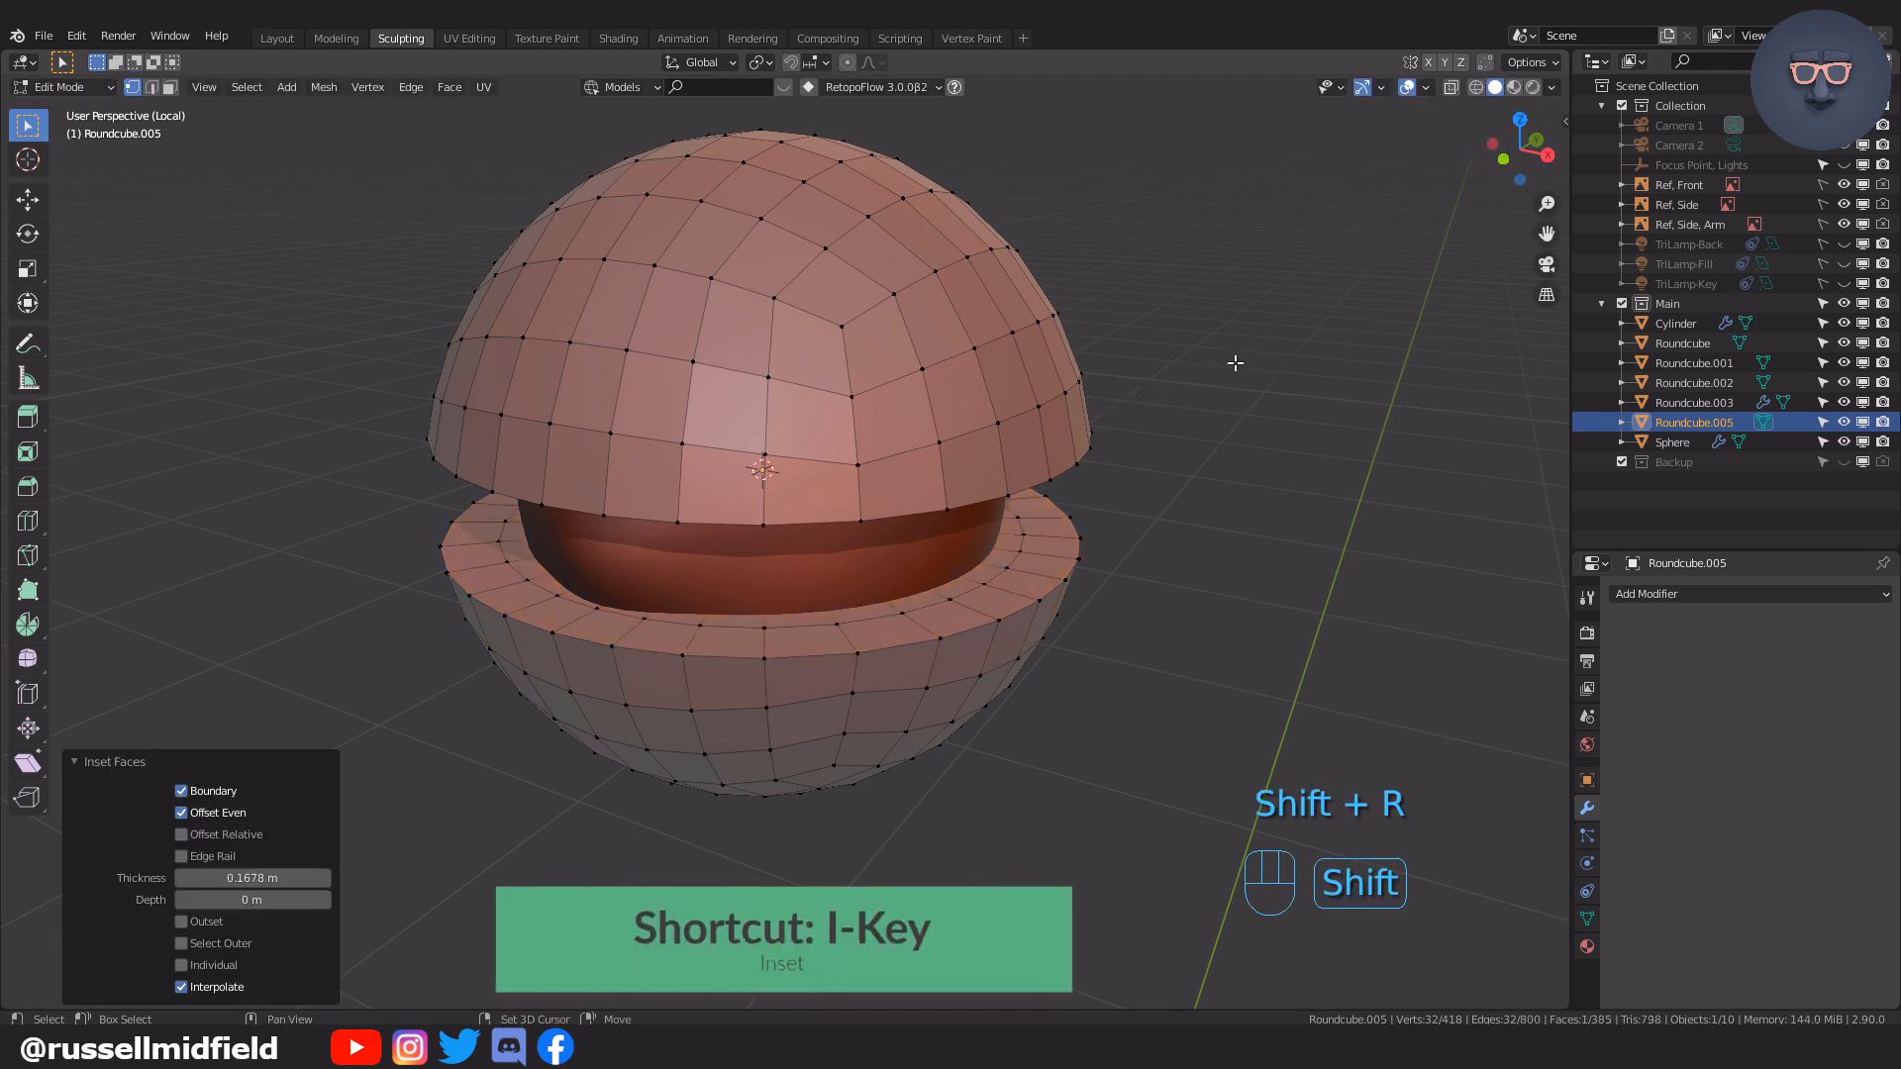
pyautogui.hotkey('shift', 'r')
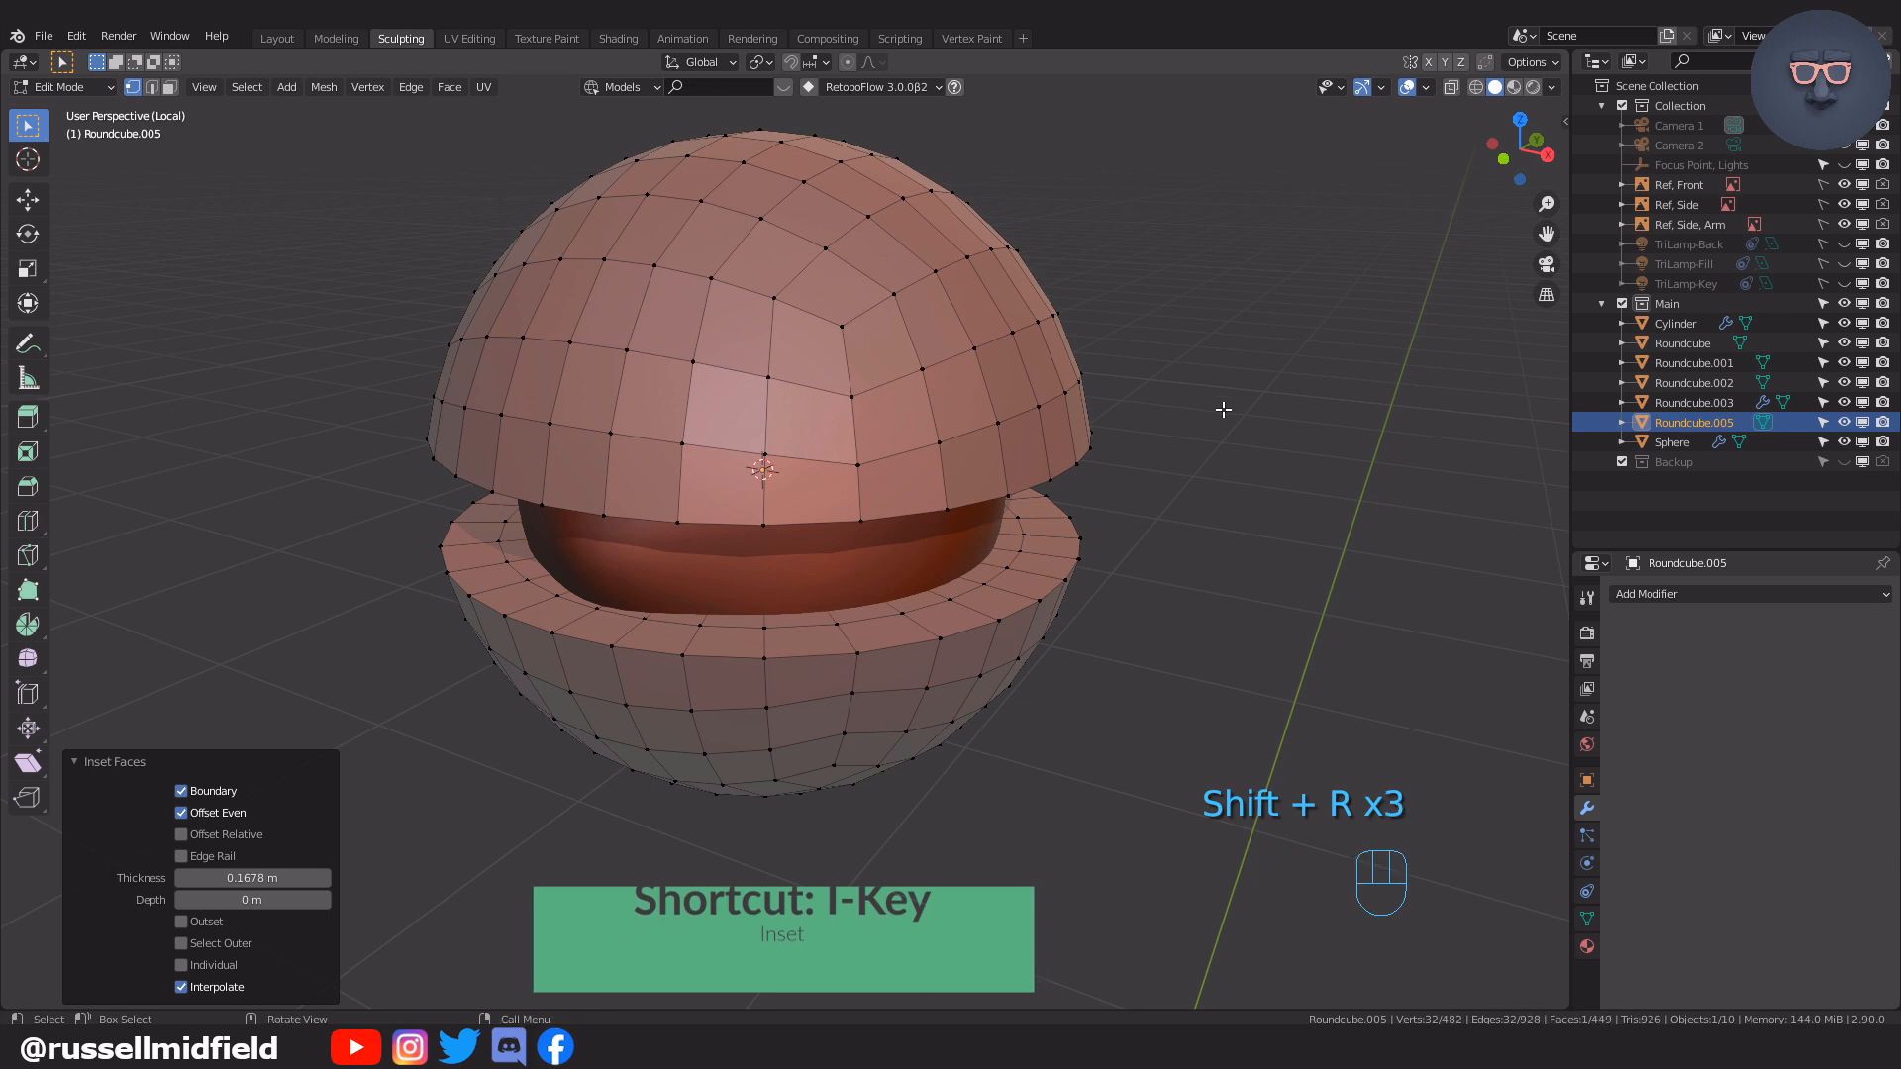
# Turn on X-ray, fill the upper half's opening with a face, inset it about 0.16 m and repeat the inset three times
pyautogui.hotkey('alt', 'z')
pyautogui.moveTo(1218, 412); pyautogui.dragTo(1230, 310, button='middle')
pyautogui.scroll(2, 1247, 416)
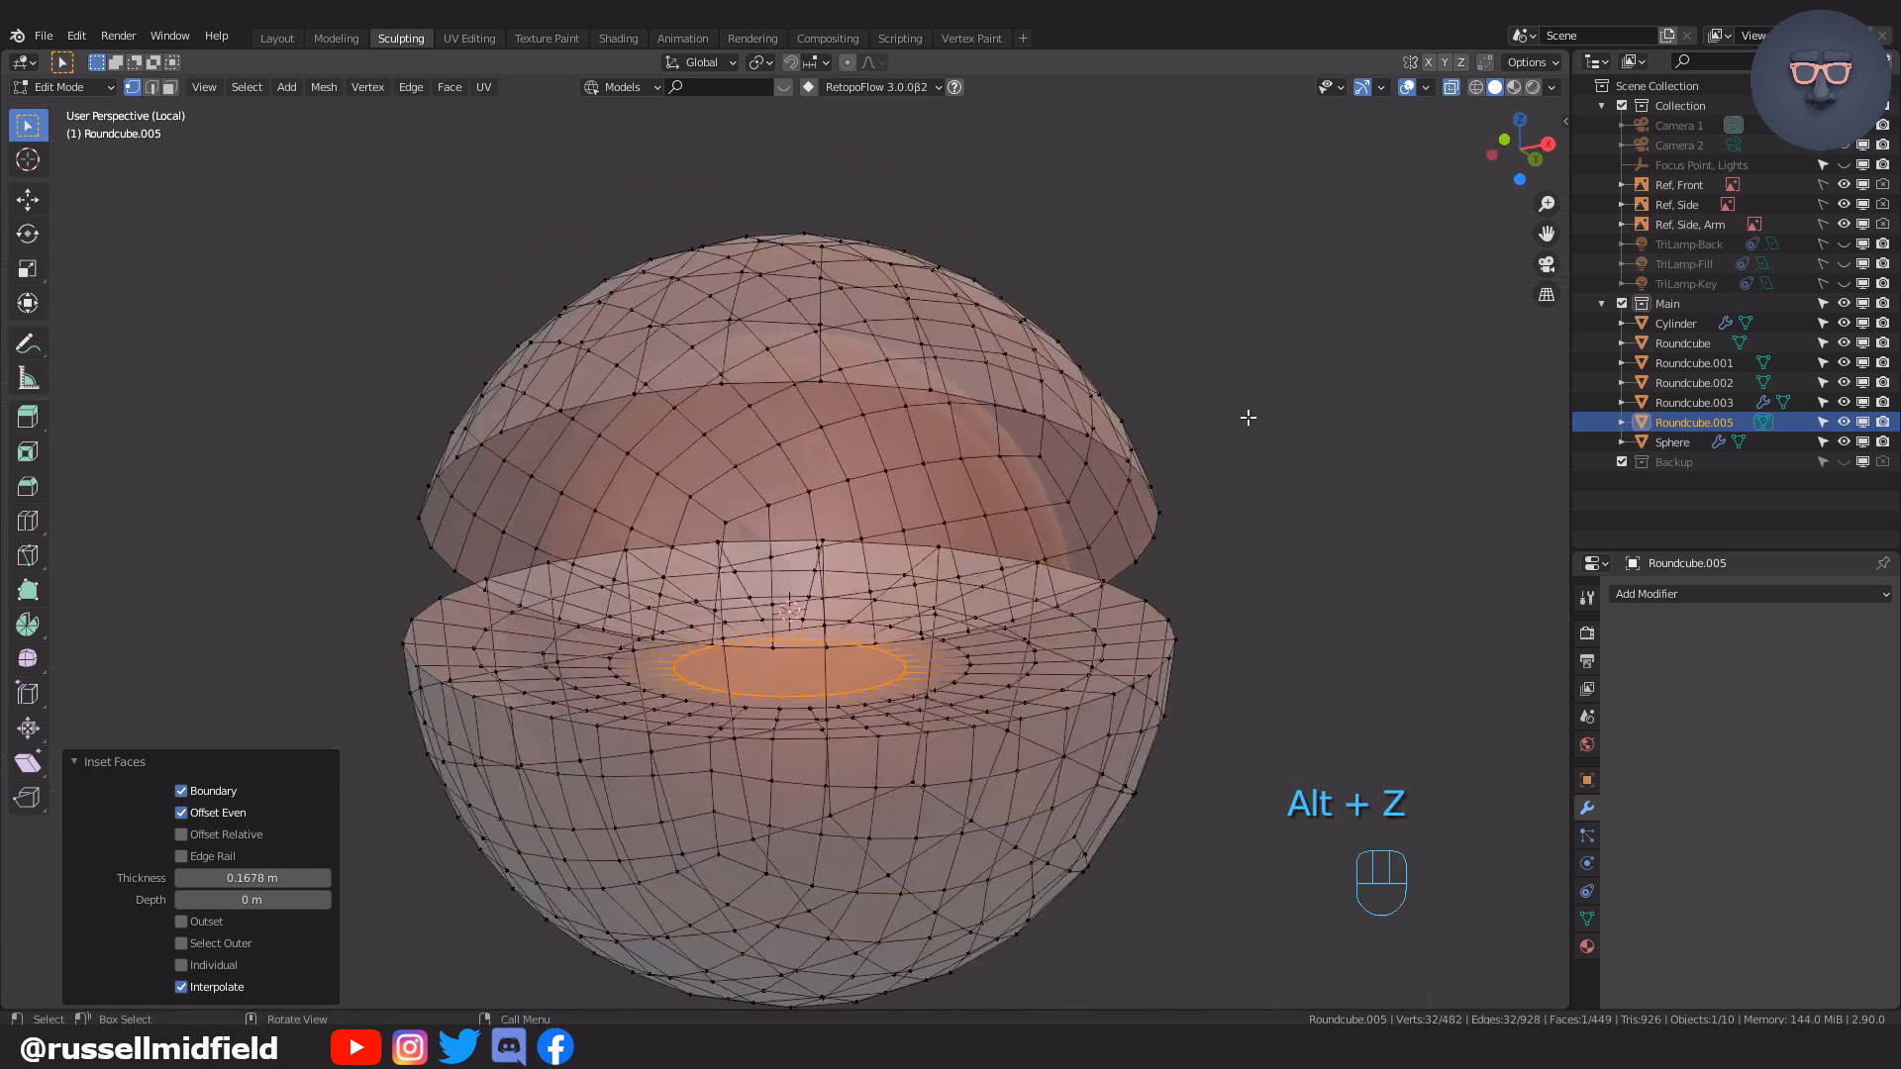
pyautogui.keyDown('alt'); pyautogui.click(688, 386); pyautogui.keyUp('alt')
pyautogui.press('f')
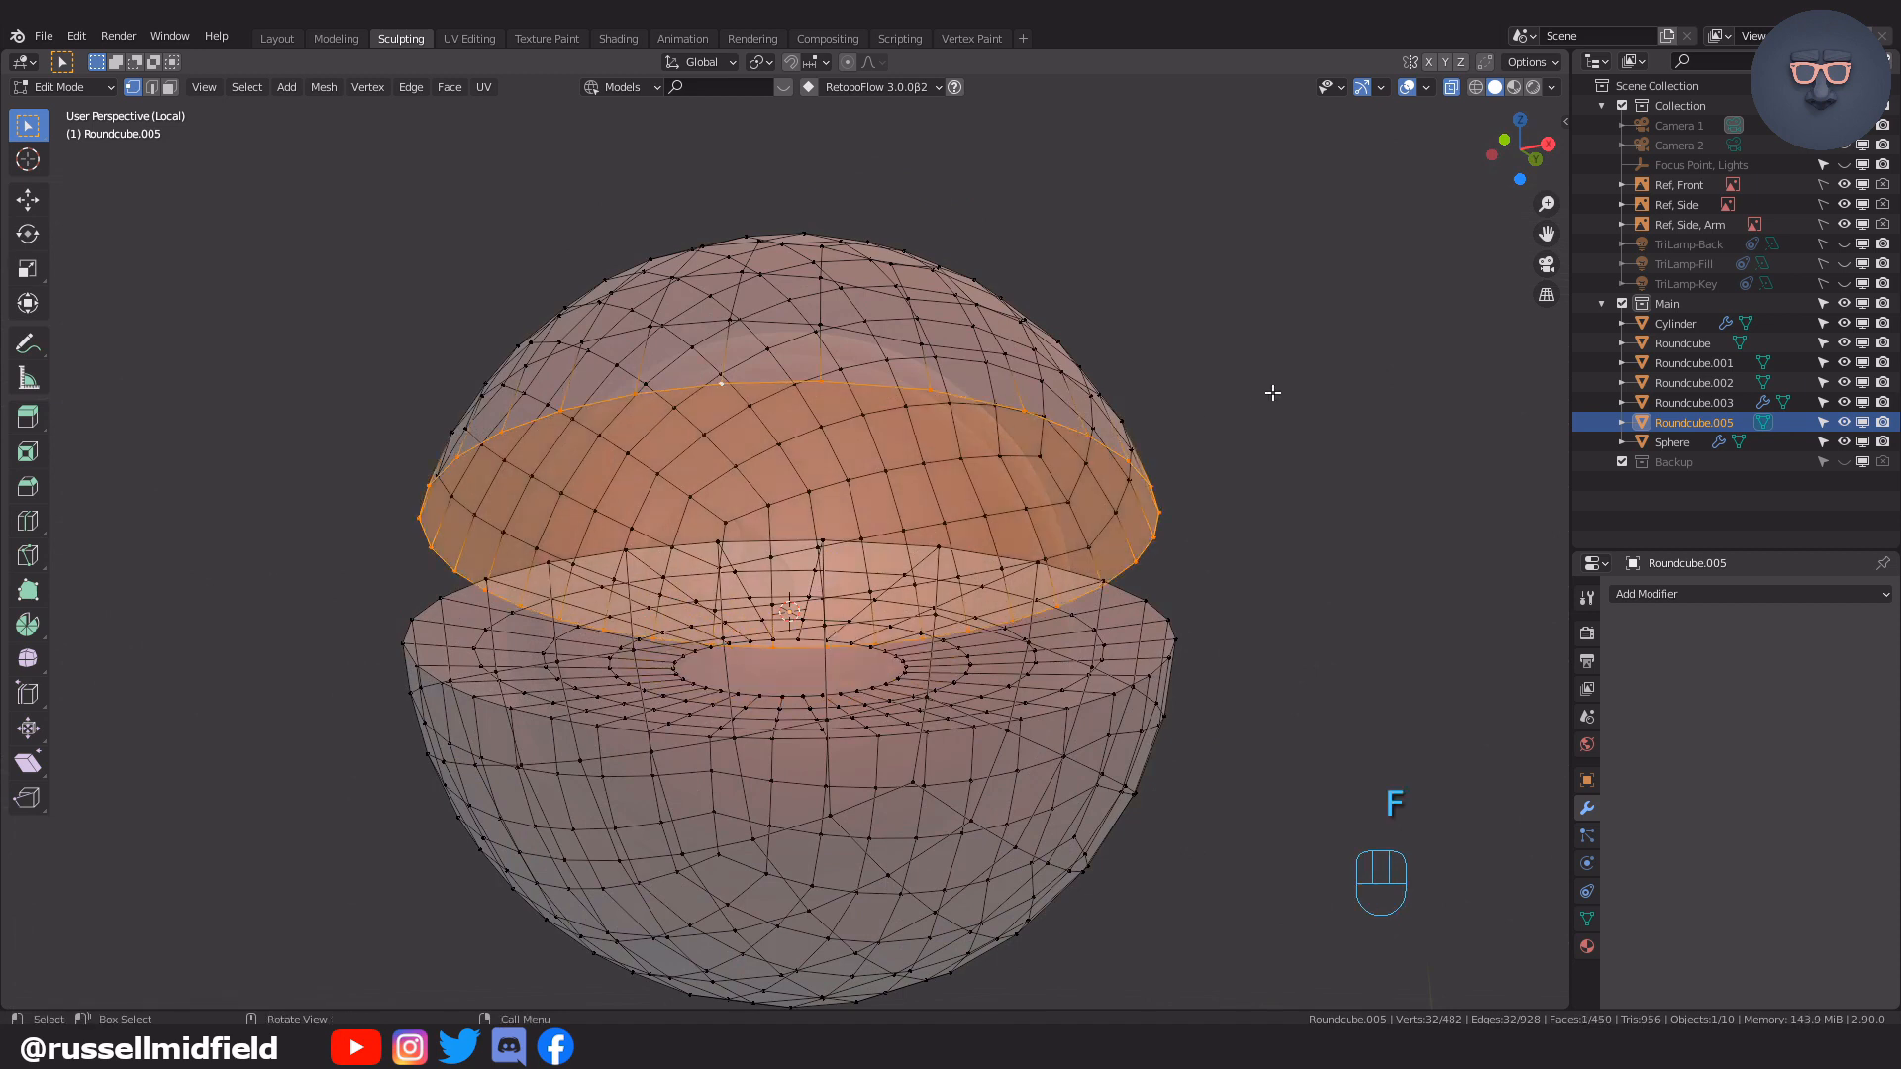
pyautogui.press('i')
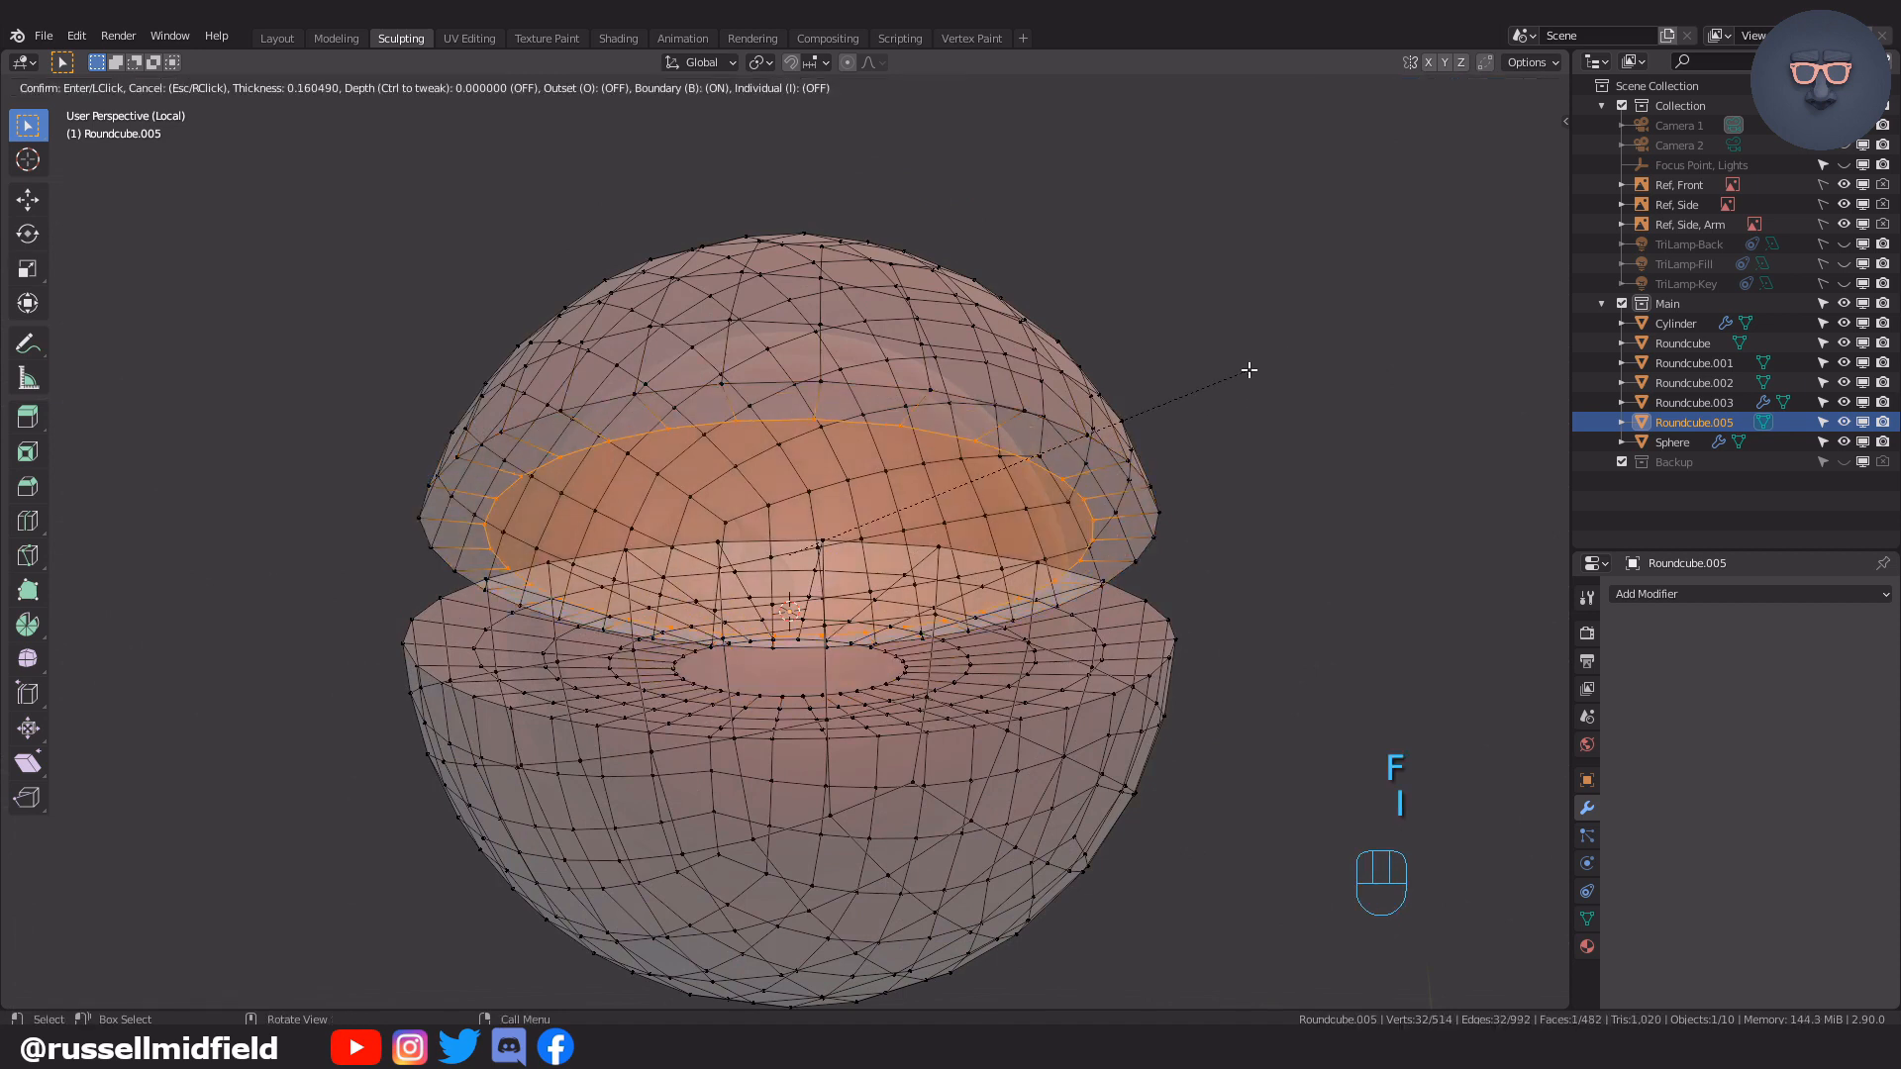
pyautogui.click(1248, 369)
pyautogui.hotkey('shift', 'r')
pyautogui.hotkey('shift', 'r')
pyautogui.hotkey('shift', 'r')
pyautogui.moveTo(1244, 369); pyautogui.dragTo(1226, 424, button='middle')
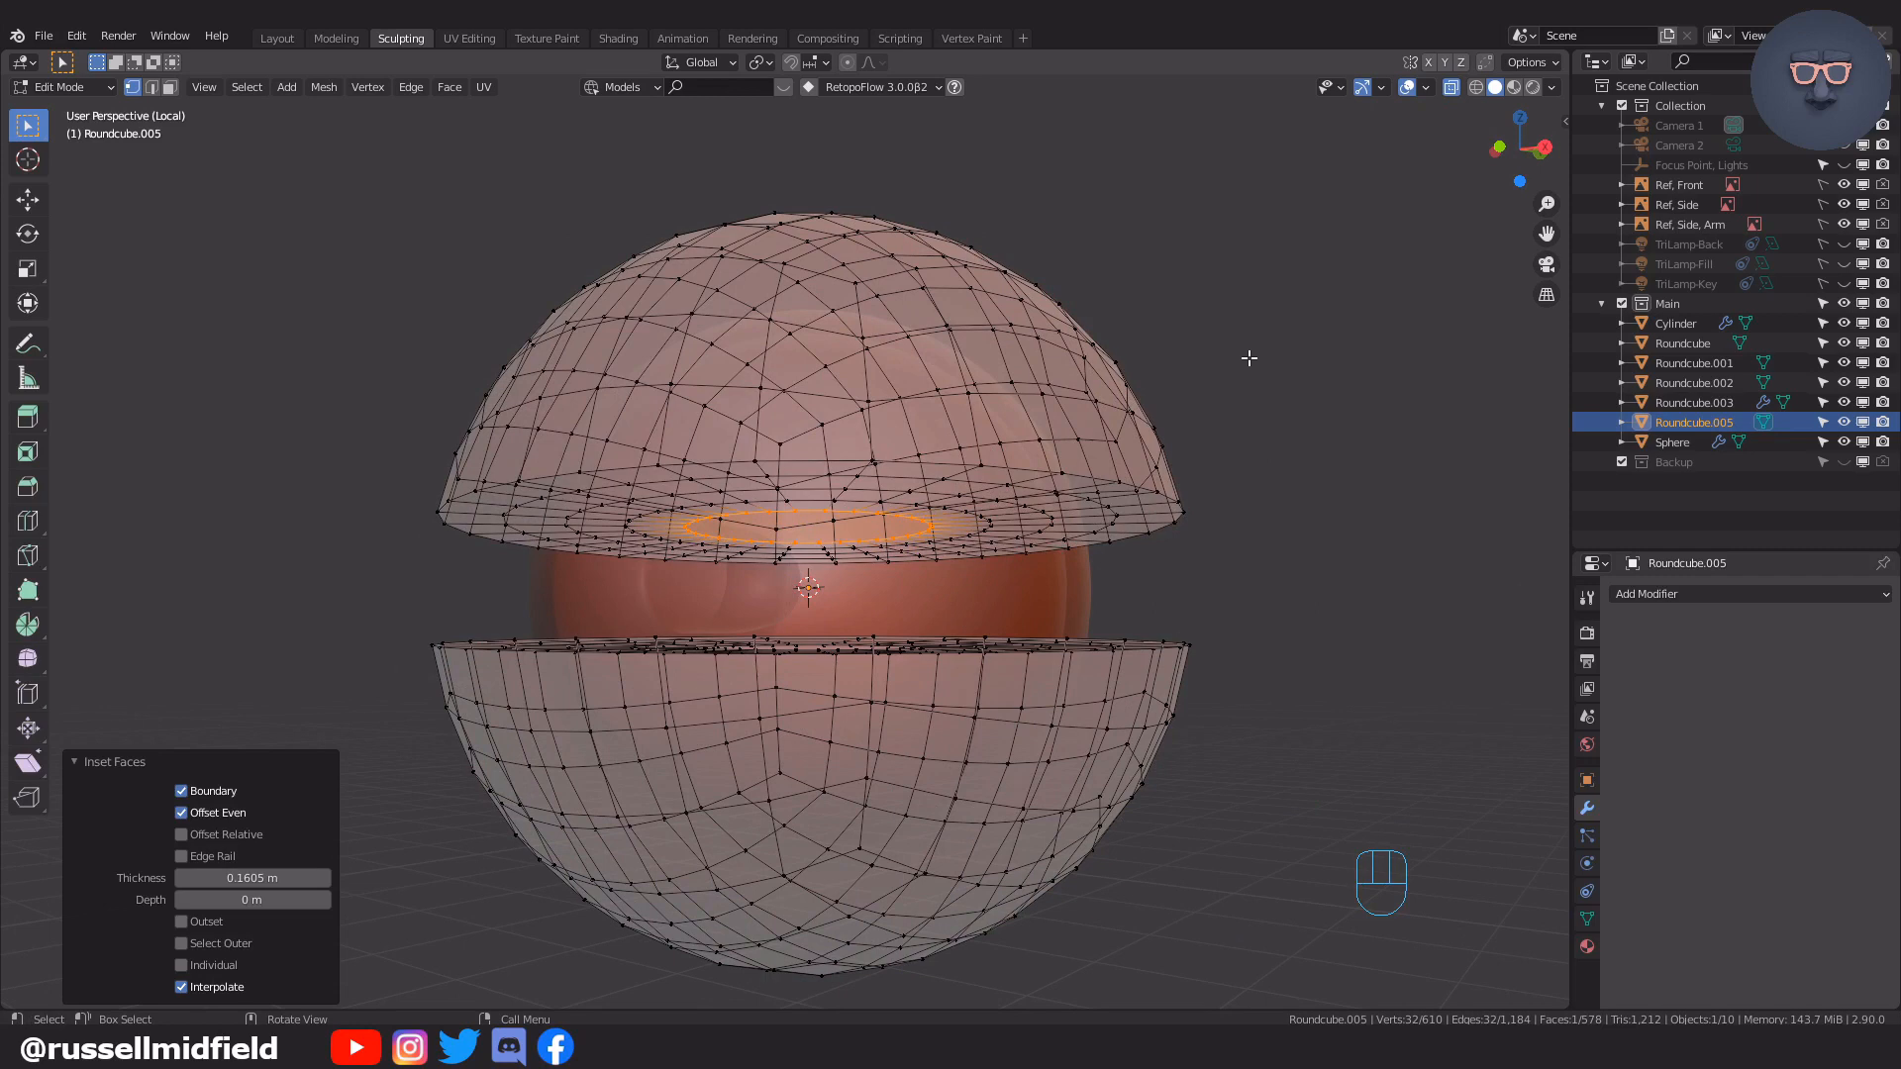
# Select all connected geometry of the upper eyelid half from the front view and hide it
pyautogui.press('KP_1')
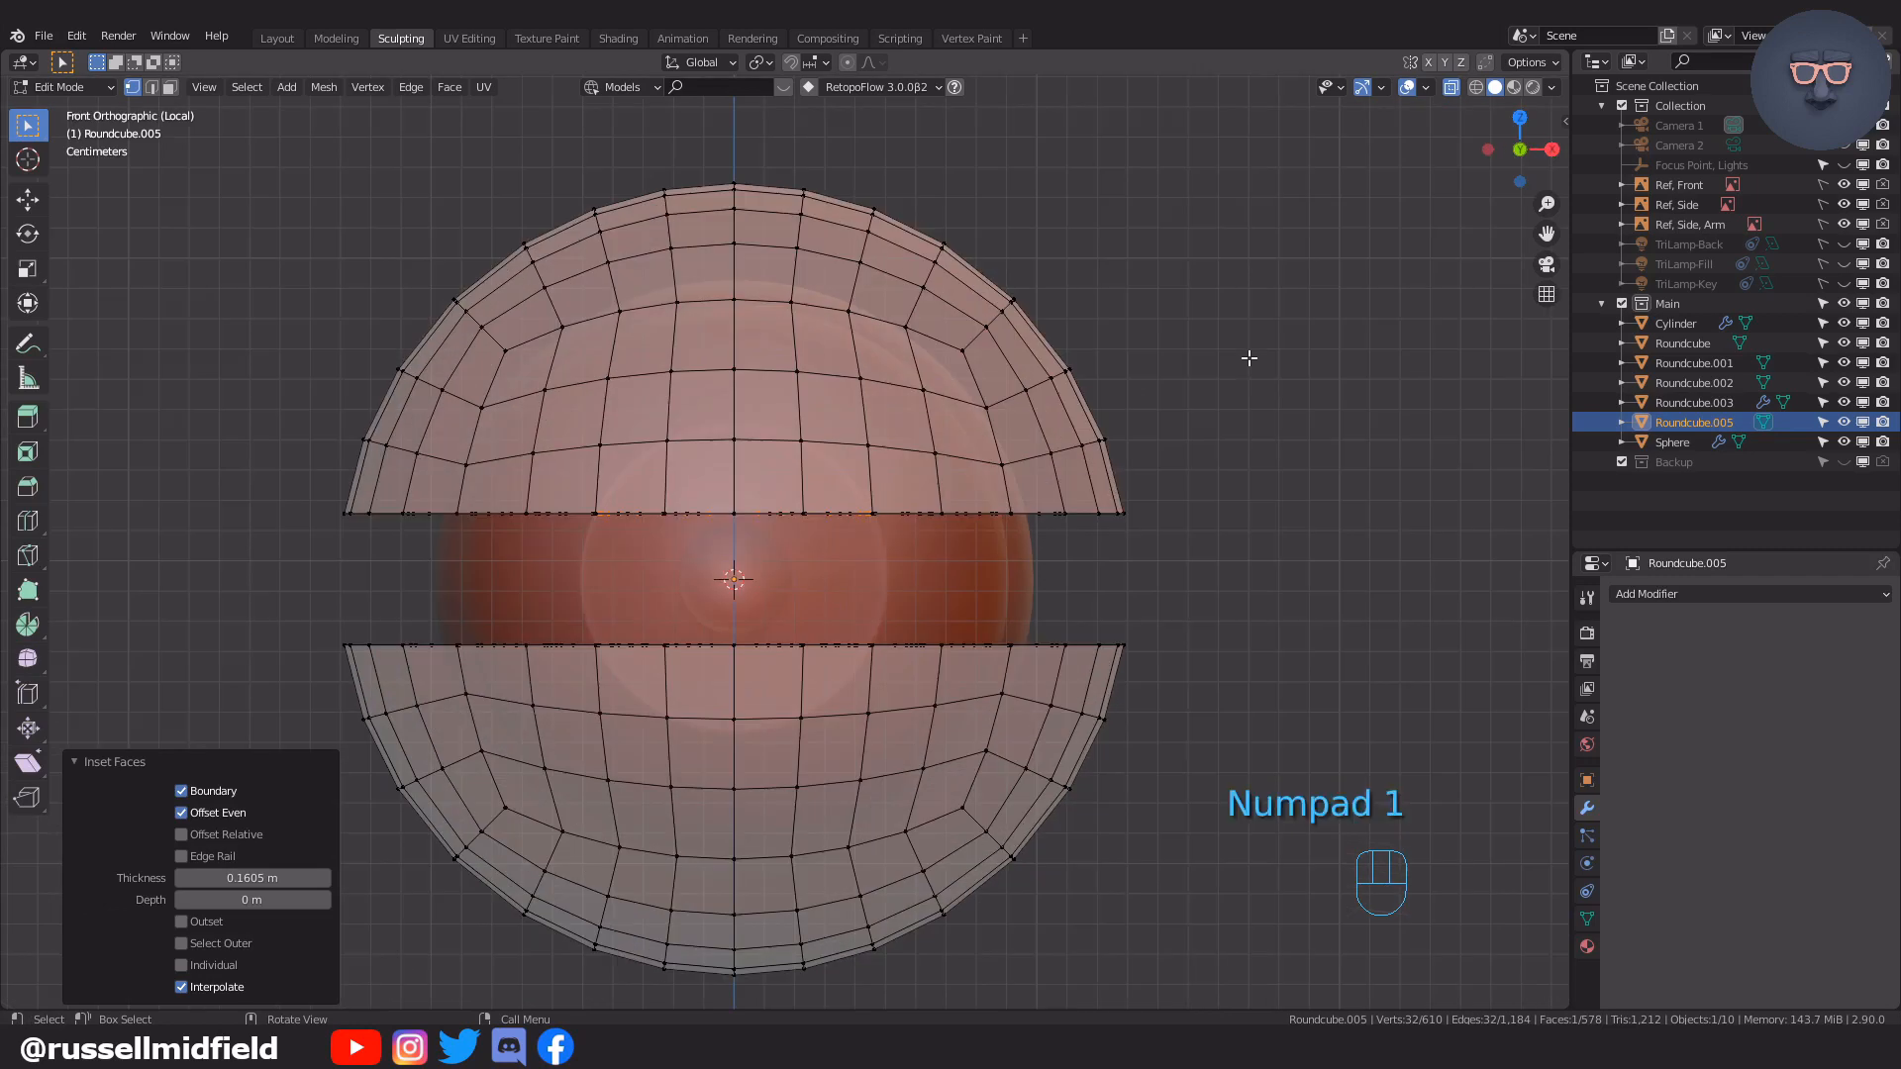
pyautogui.keyDown('alt'); pyautogui.click(803, 399); pyautogui.keyUp('alt')
pyautogui.scroll(-2, 1026, 381)
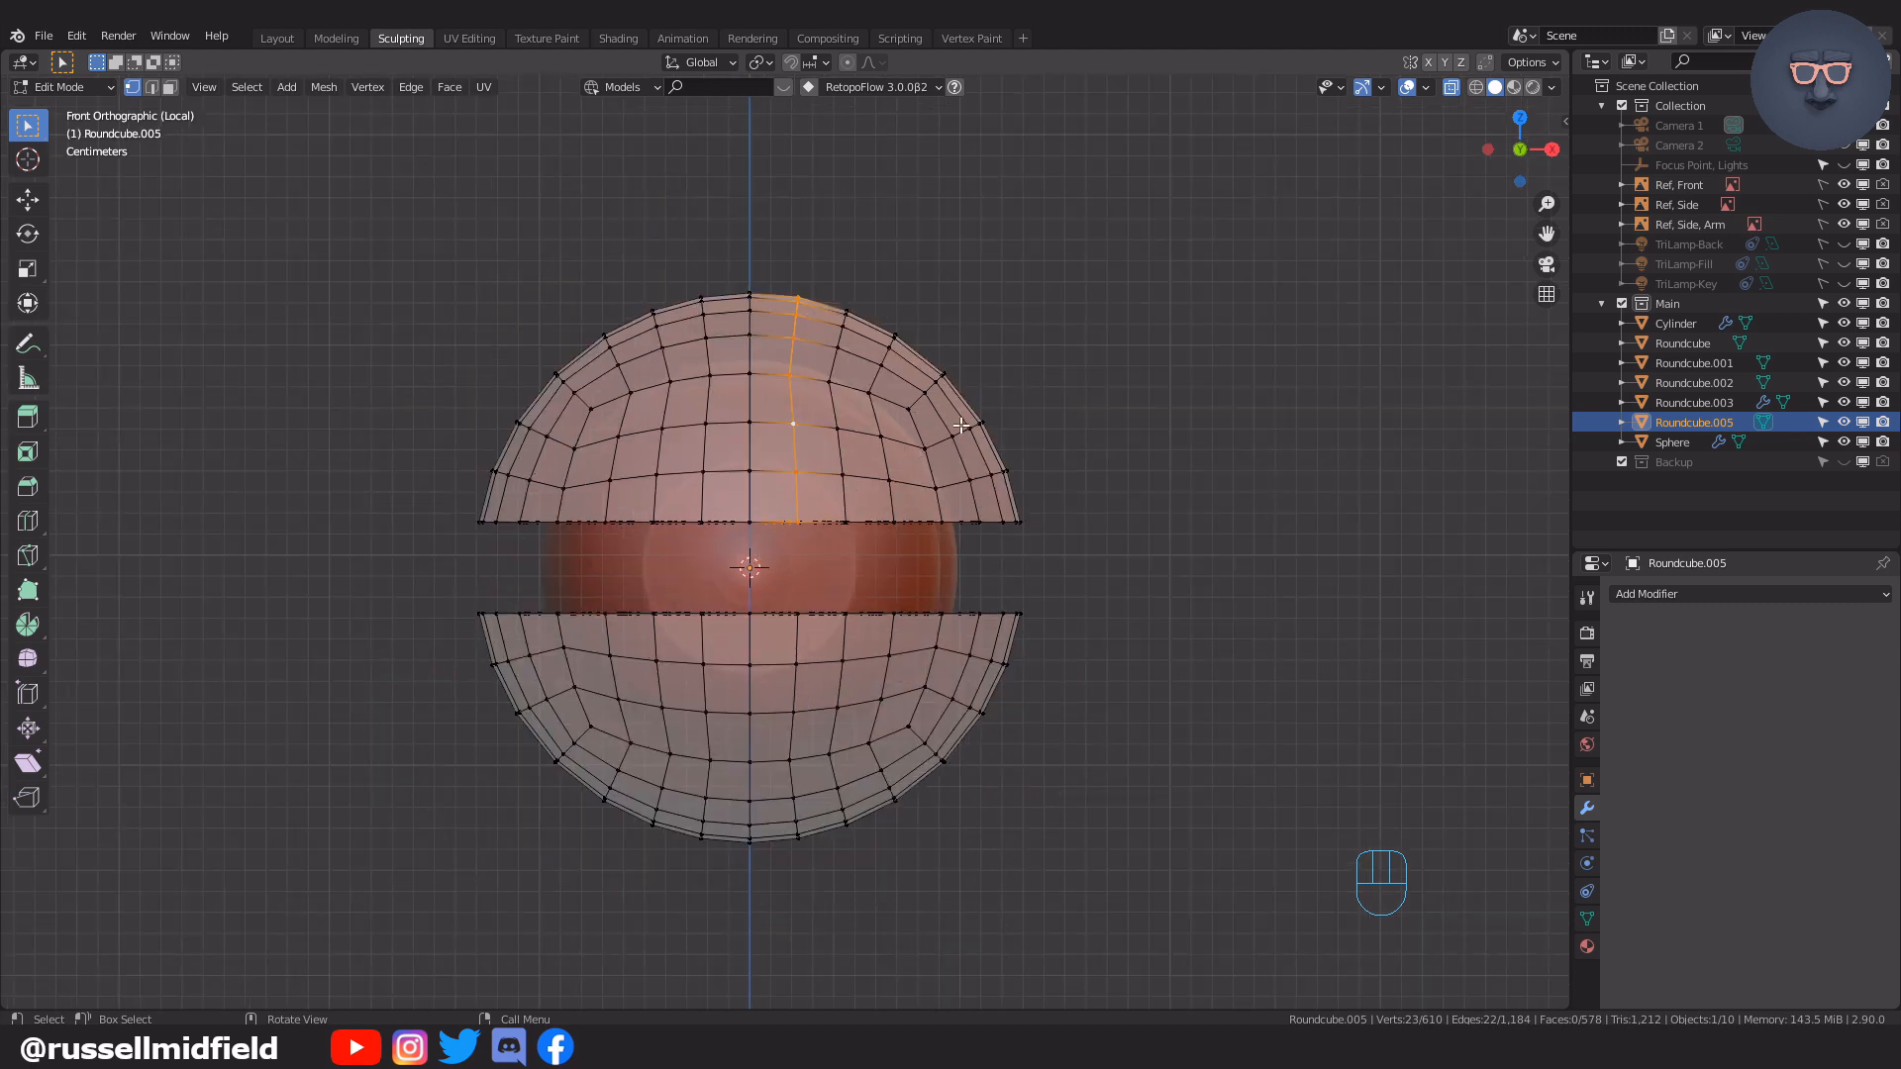
pyautogui.press('l')
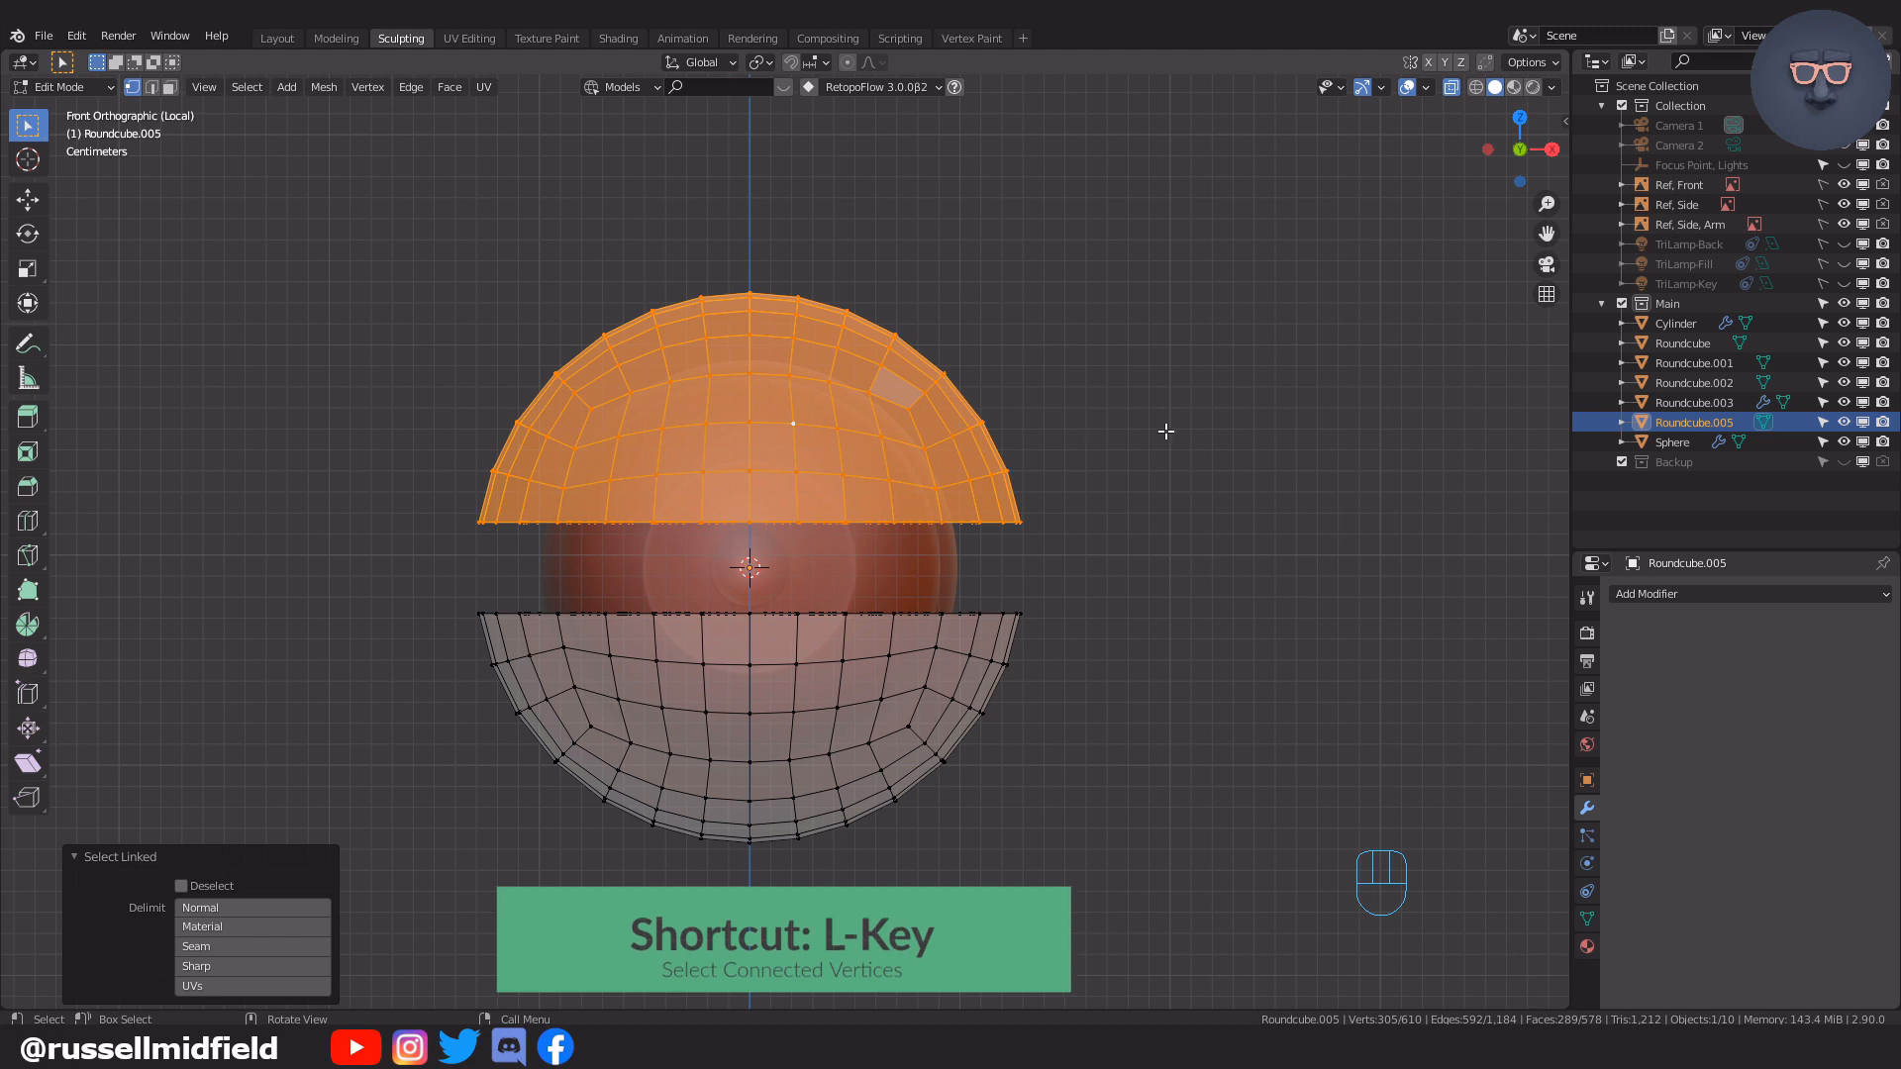
pyautogui.press('h')
# Pull the lower half's vertical loop just beside the centre down about 0.03 m along Z with smooth proportional editing, size about 0.218
pyautogui.scroll(3, 772, 886)
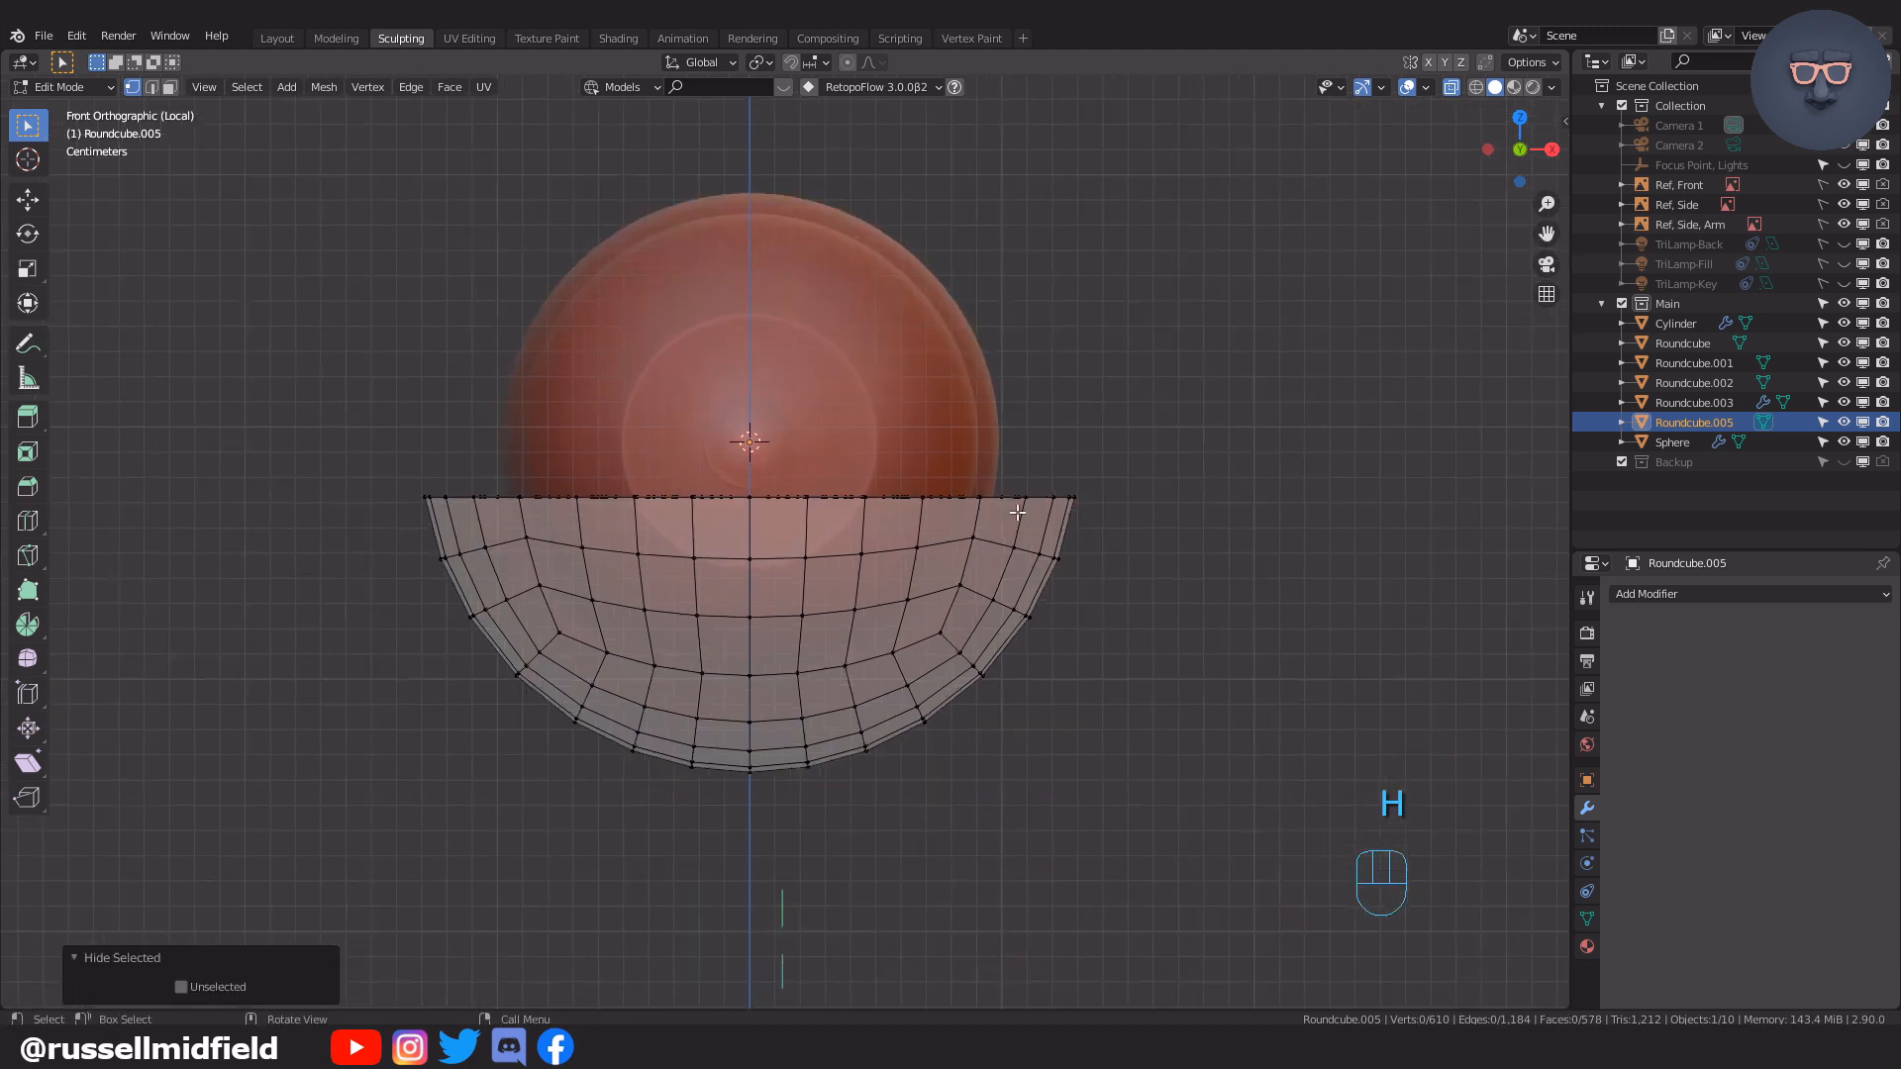
pyautogui.keyDown('alt'); pyautogui.click(814, 536); pyautogui.keyUp('alt')
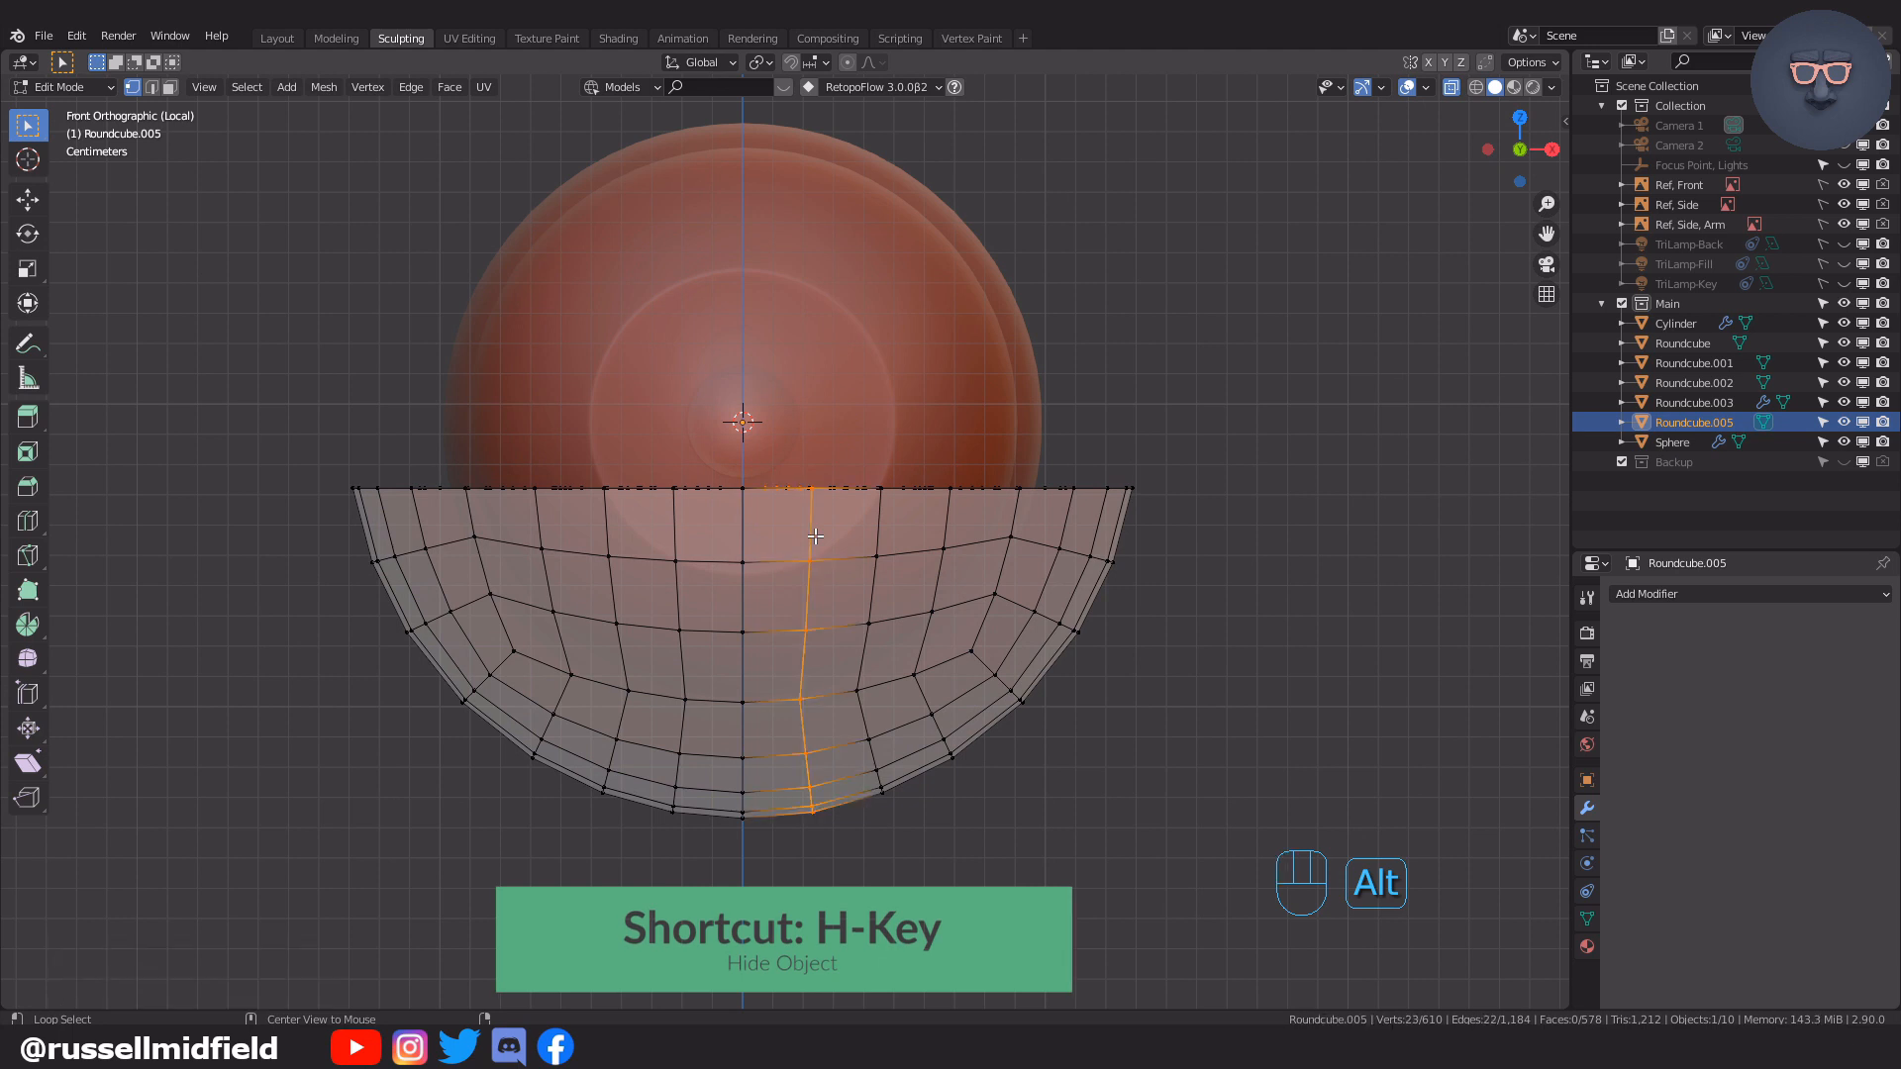
pyautogui.press('g')
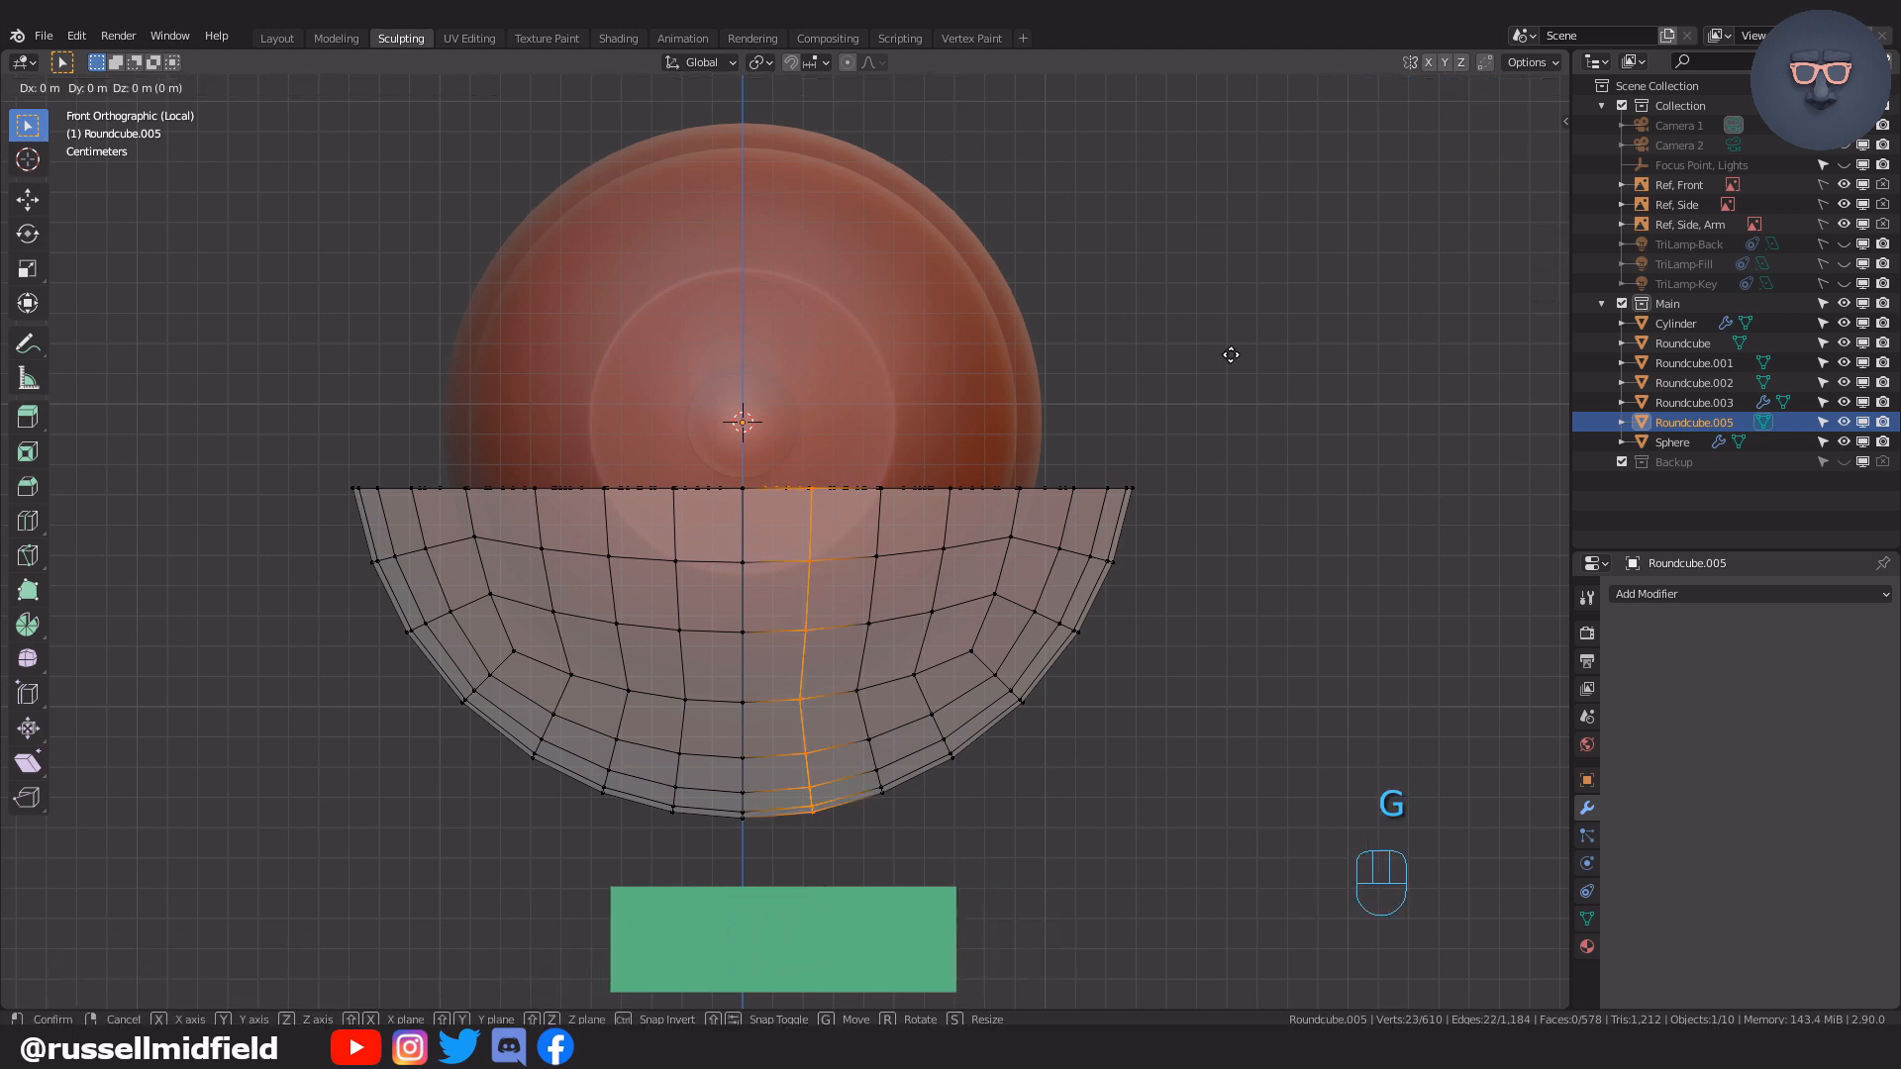
pyautogui.hotkey('ctrl', 'z')
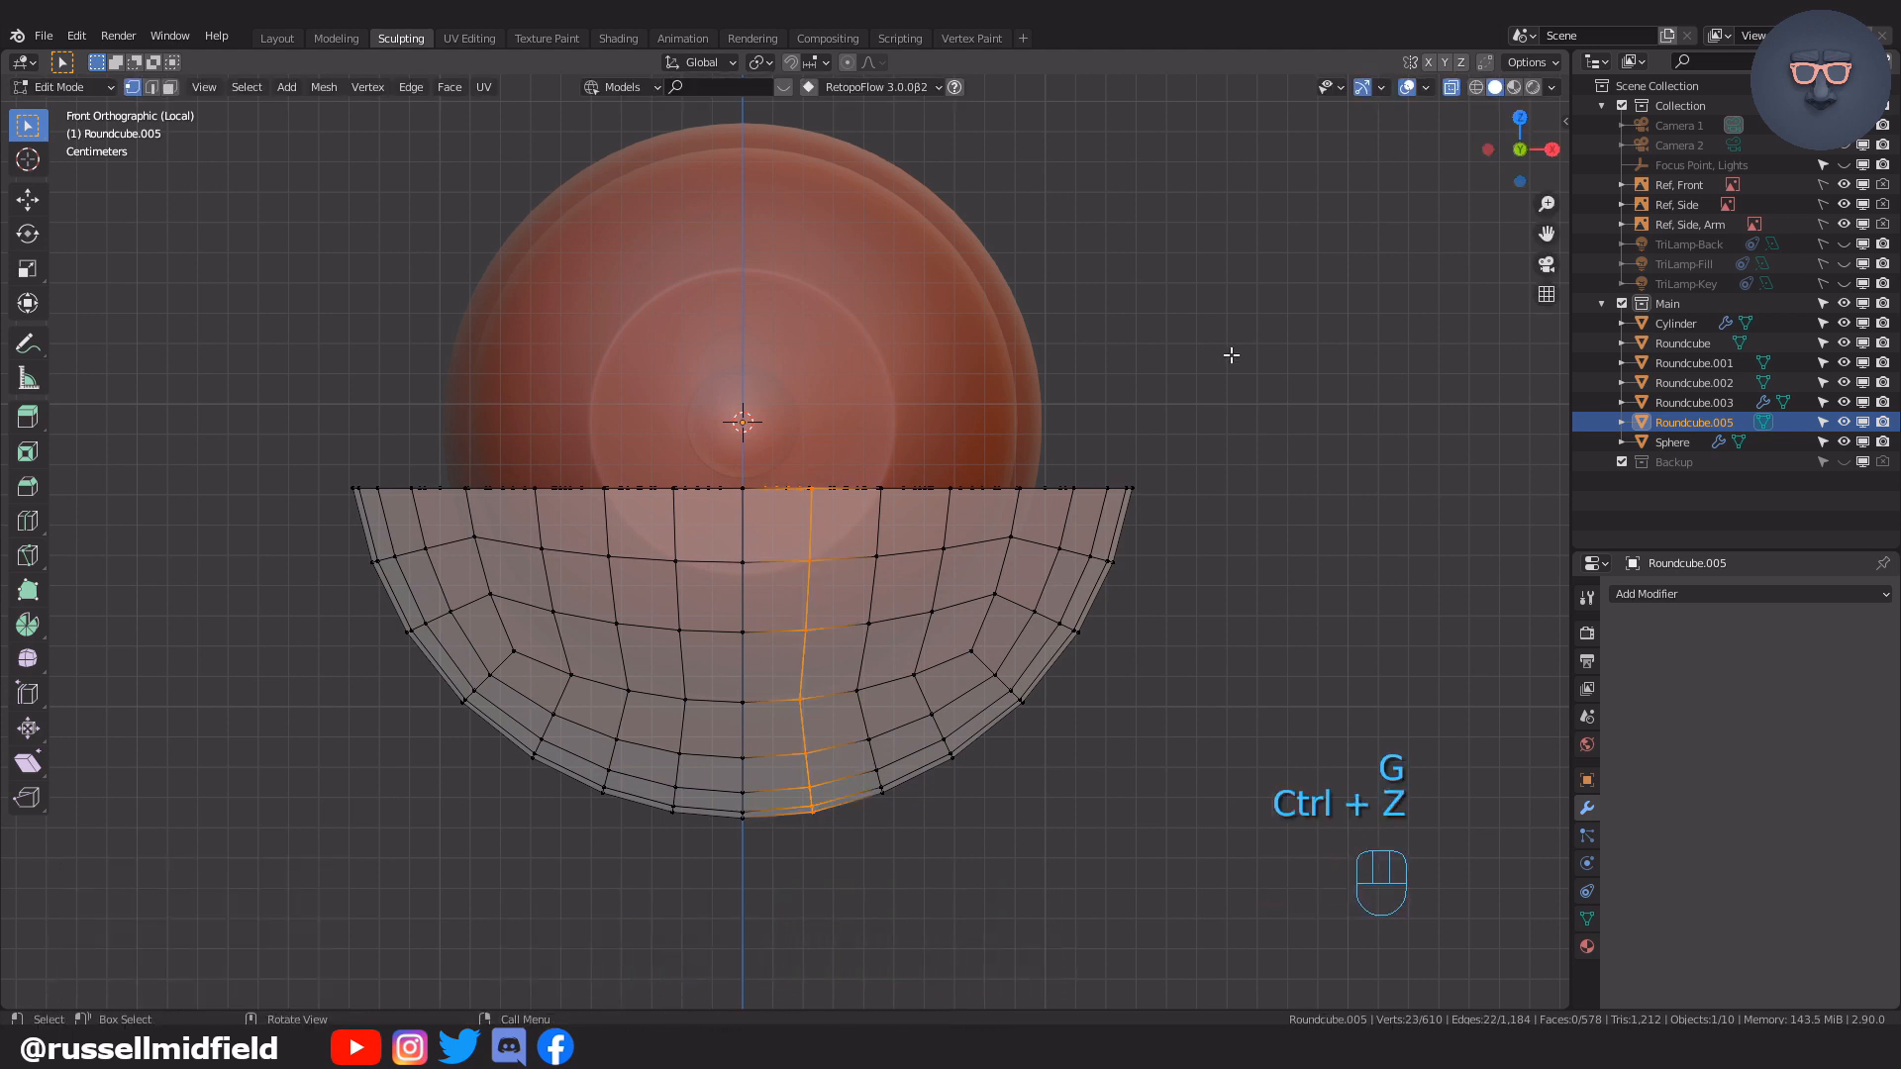
pyautogui.click(848, 62)
pyautogui.press('g')
pyautogui.press('z')
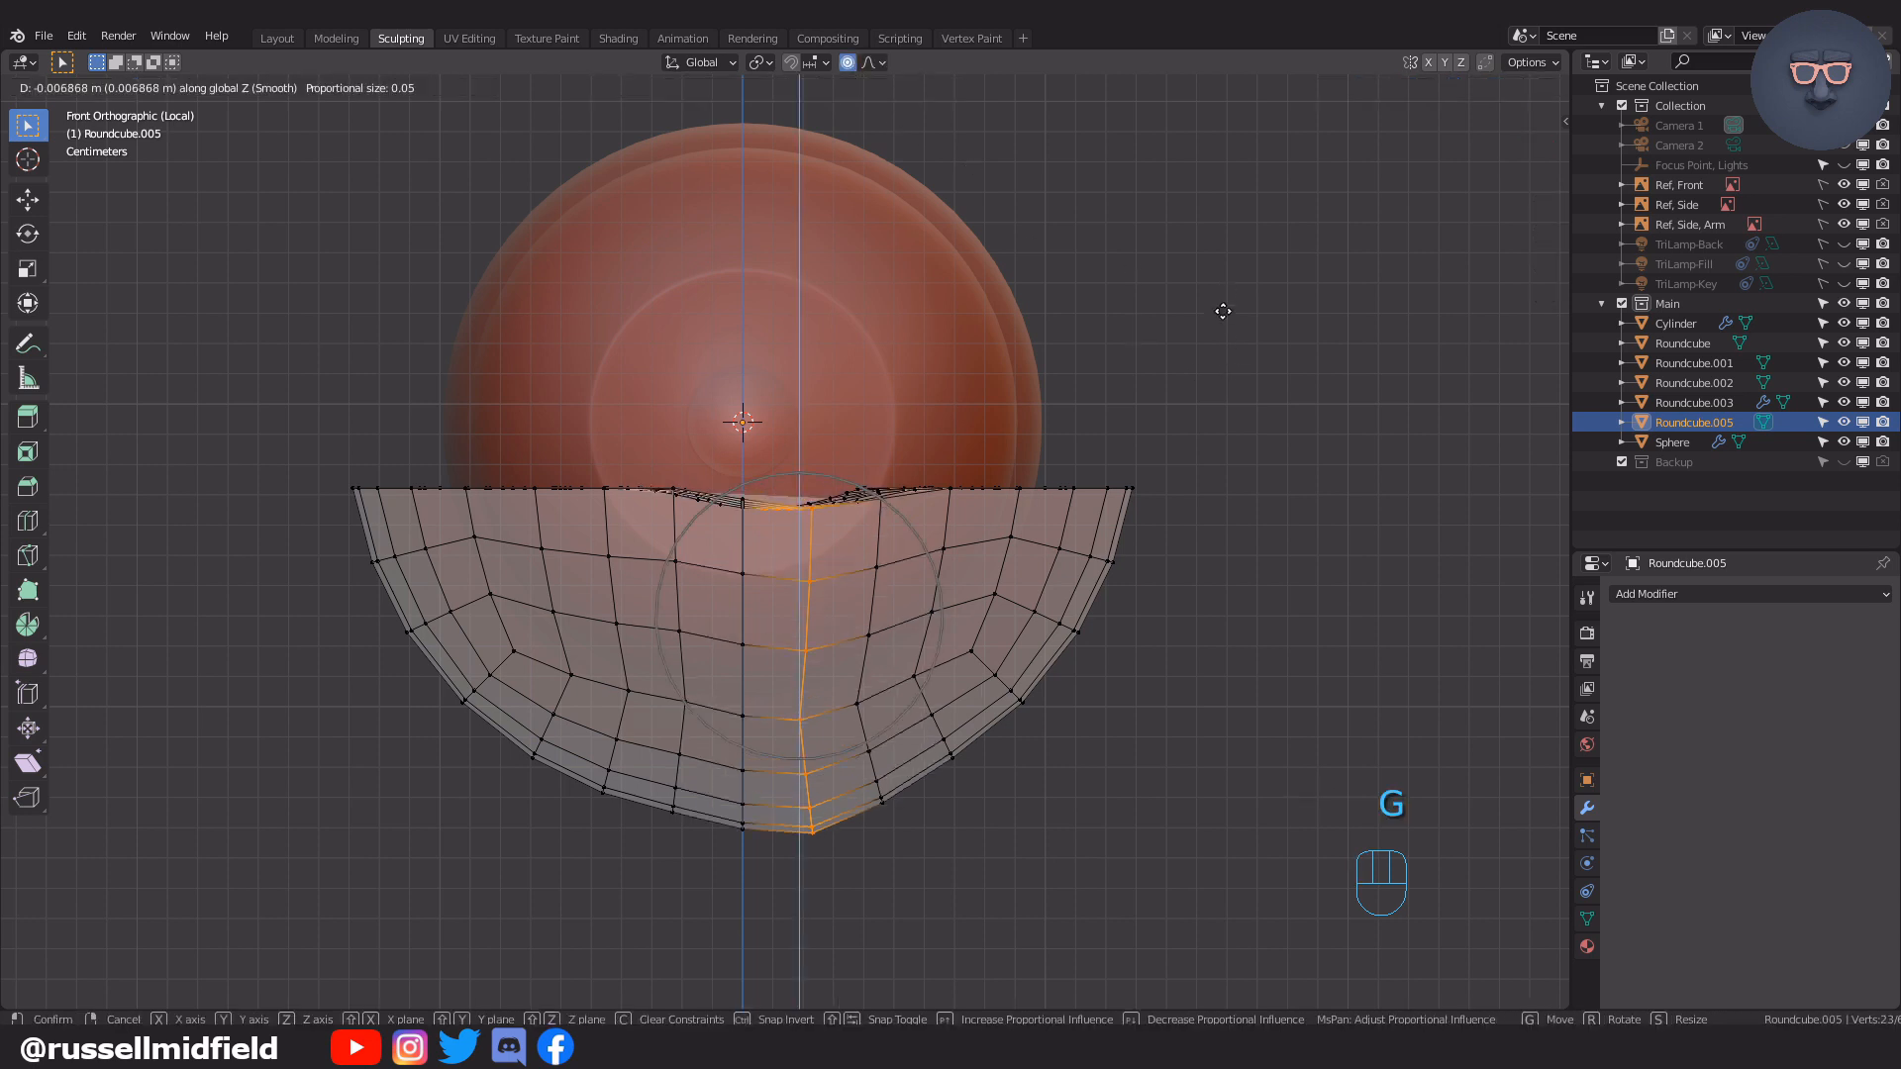
pyautogui.scroll(4, 1221, 335)
pyautogui.scroll(-6, 1221, 336)
pyautogui.scroll(-12, 1221, 336)
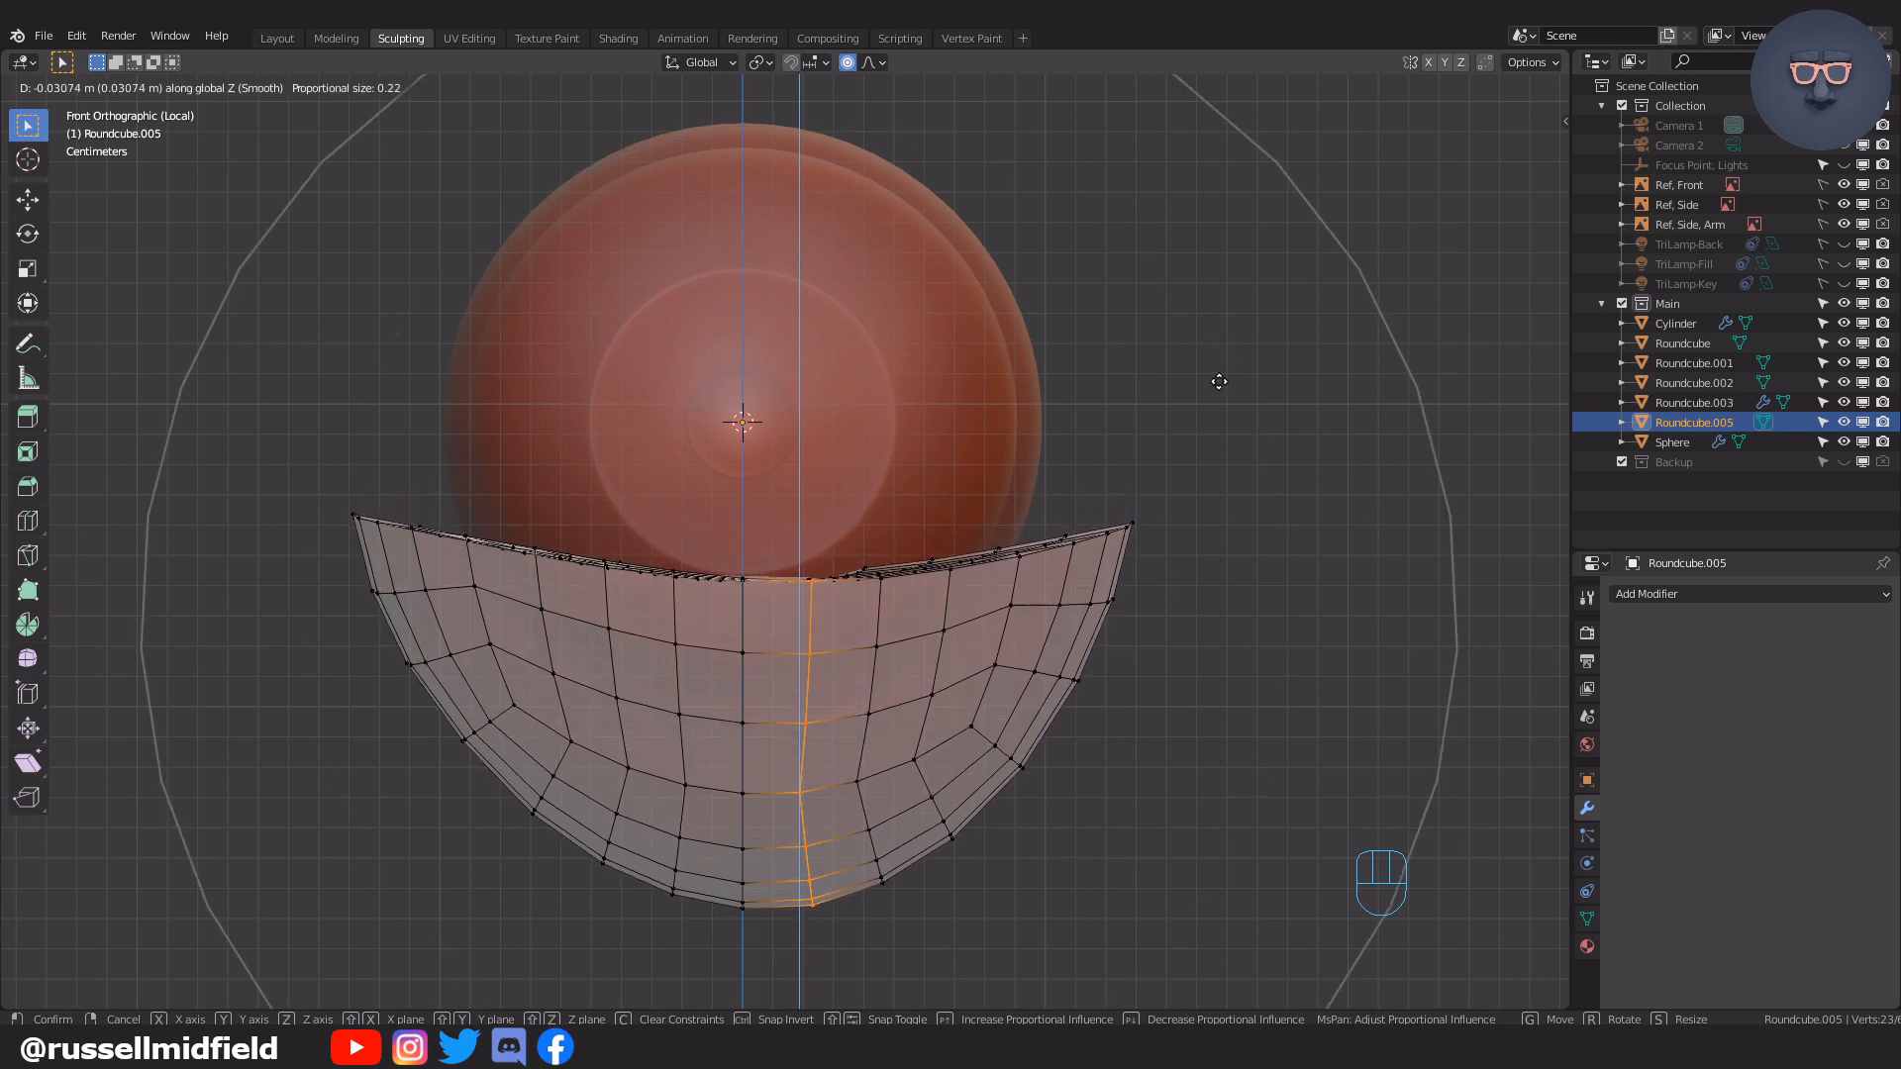
pyautogui.click(1220, 378)
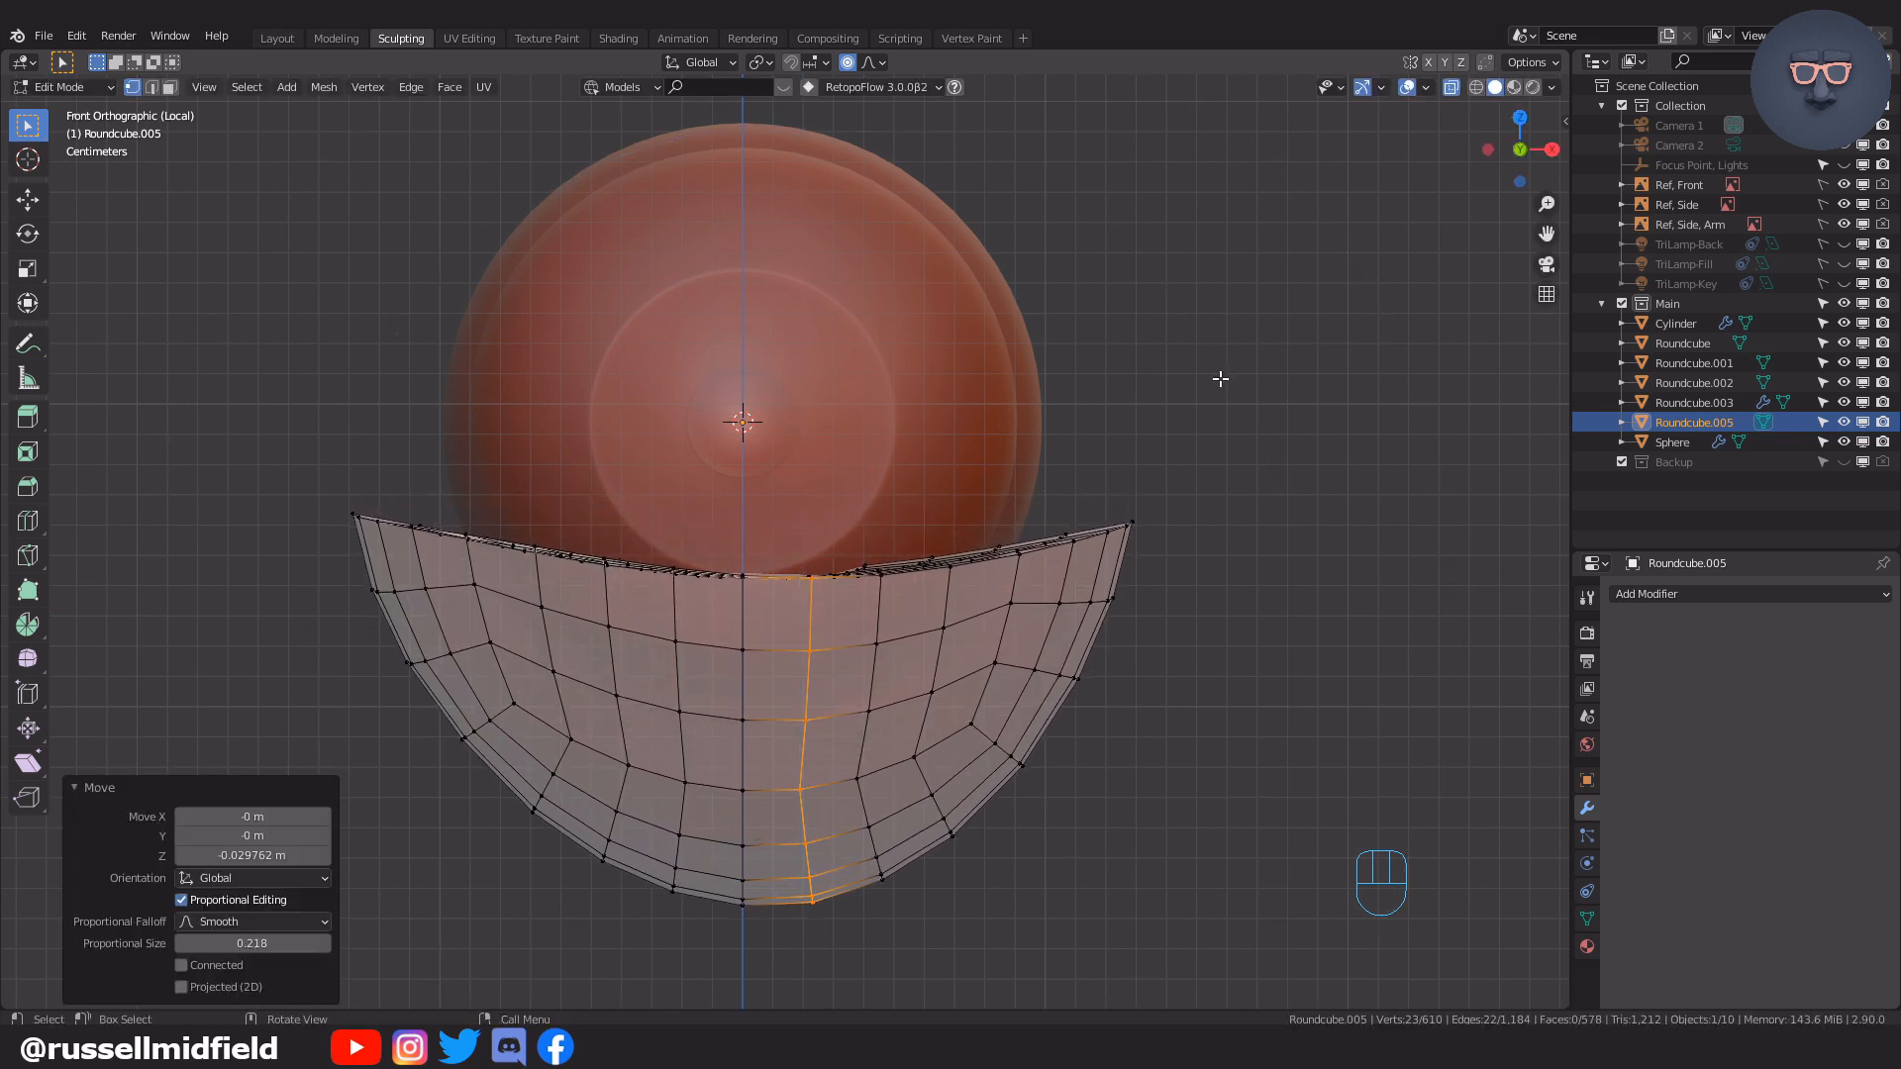
# Reveal the hidden upper half, select all connected geometry of the lower half and hide it
pyautogui.scroll(-2, 1218, 378)
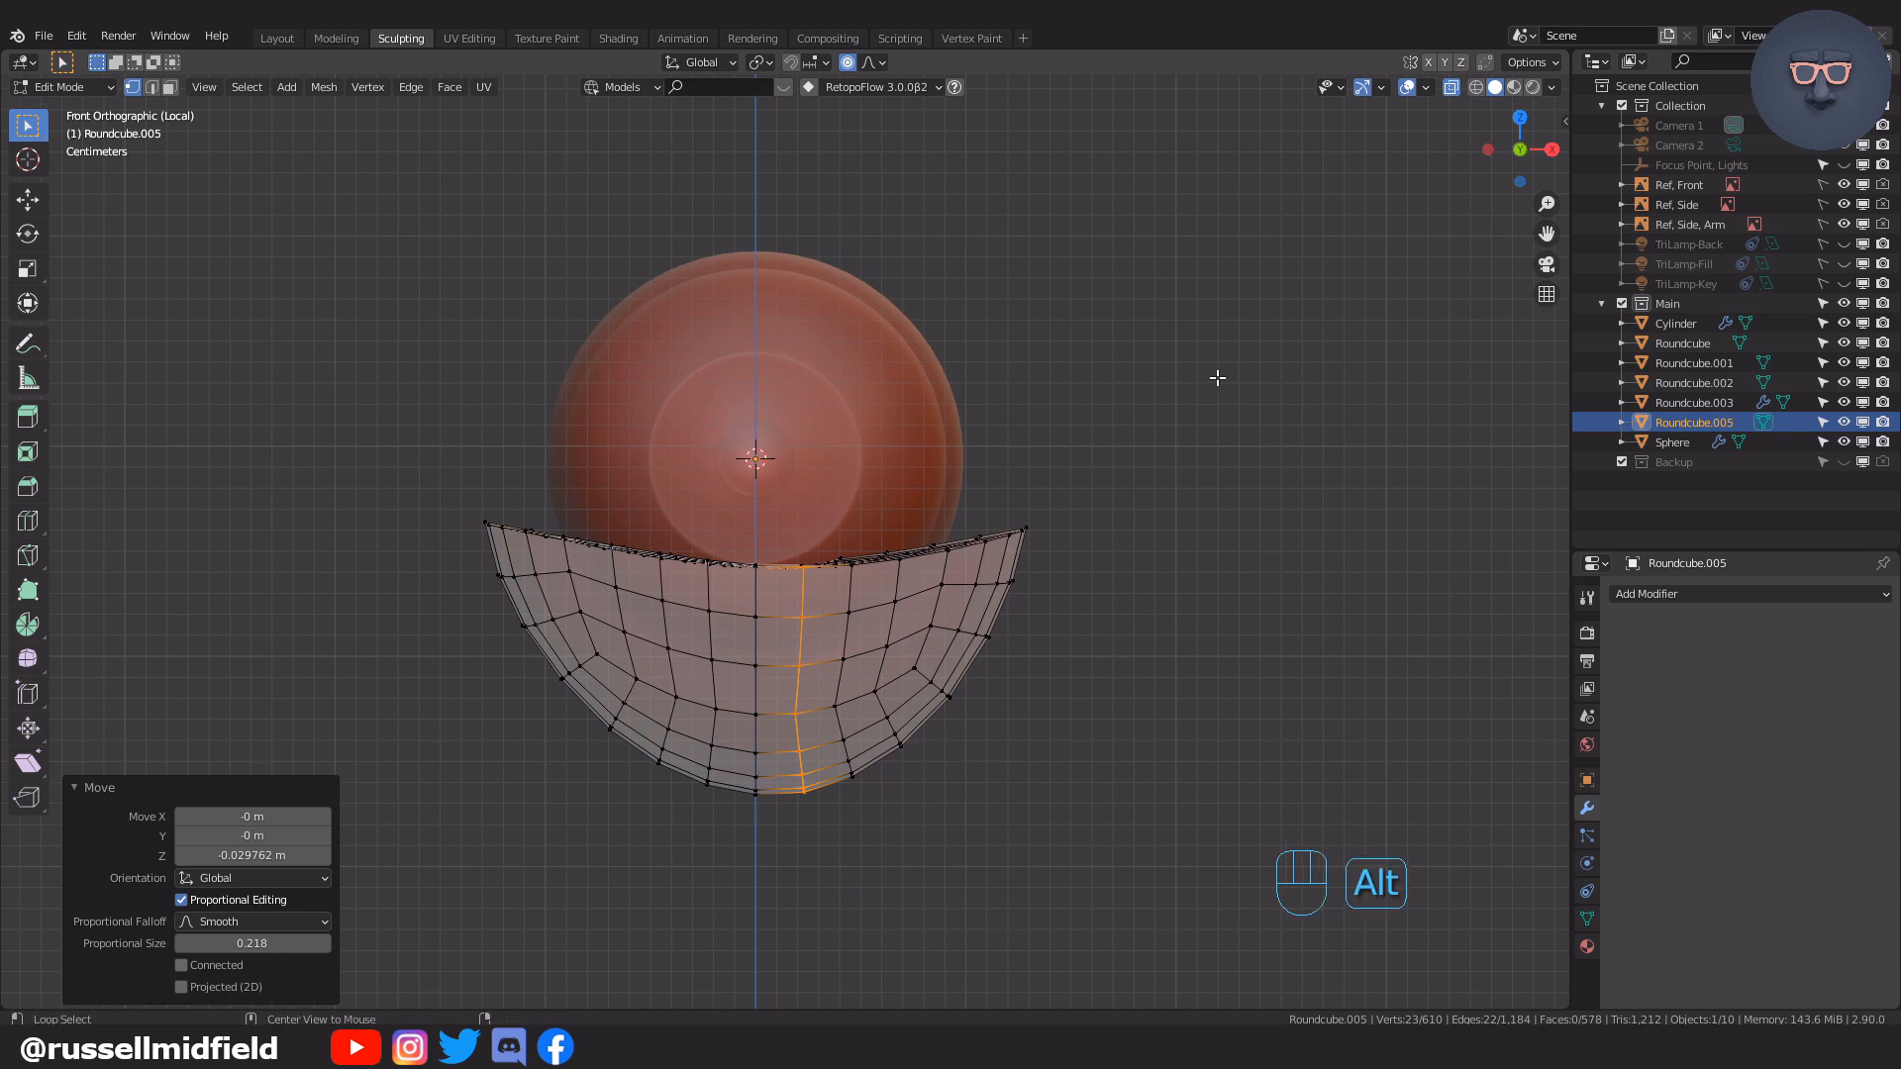
pyautogui.hotkey('alt', 'h')
pyautogui.click(906, 598)
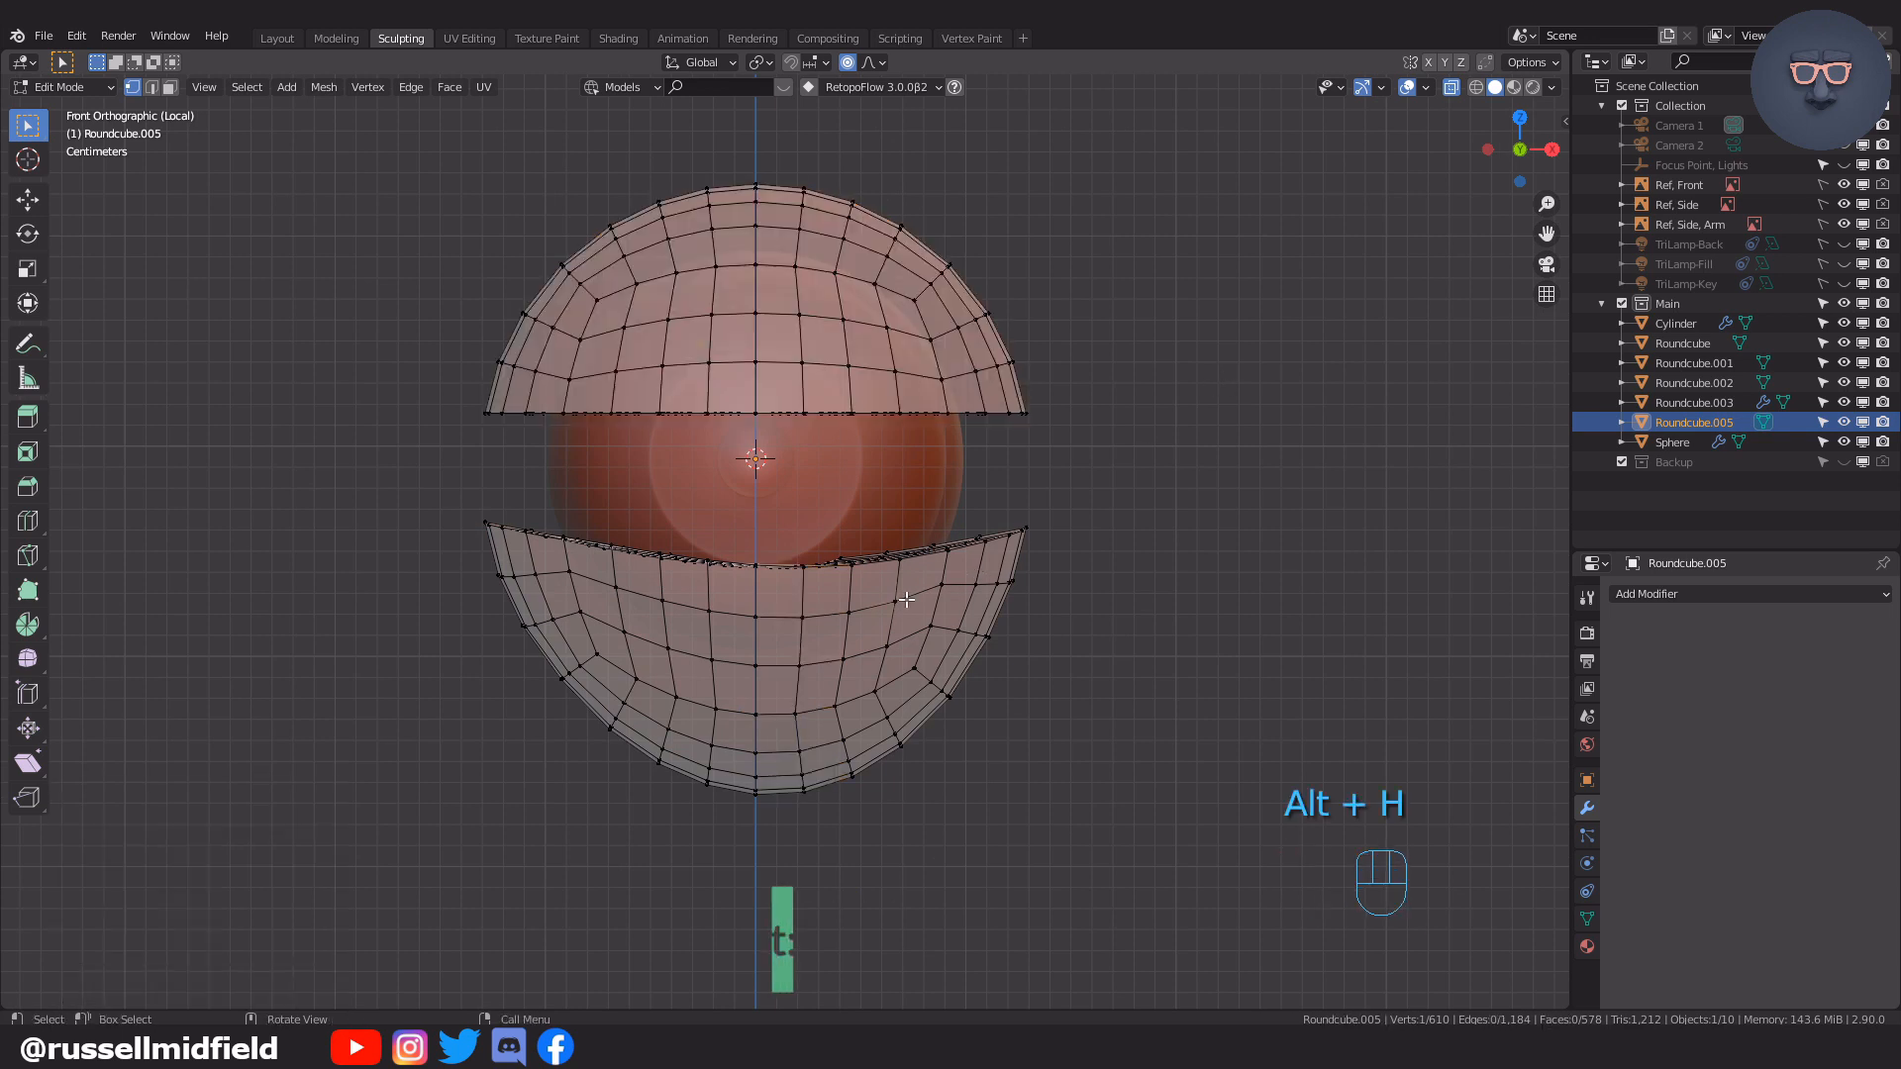
pyautogui.press('l')
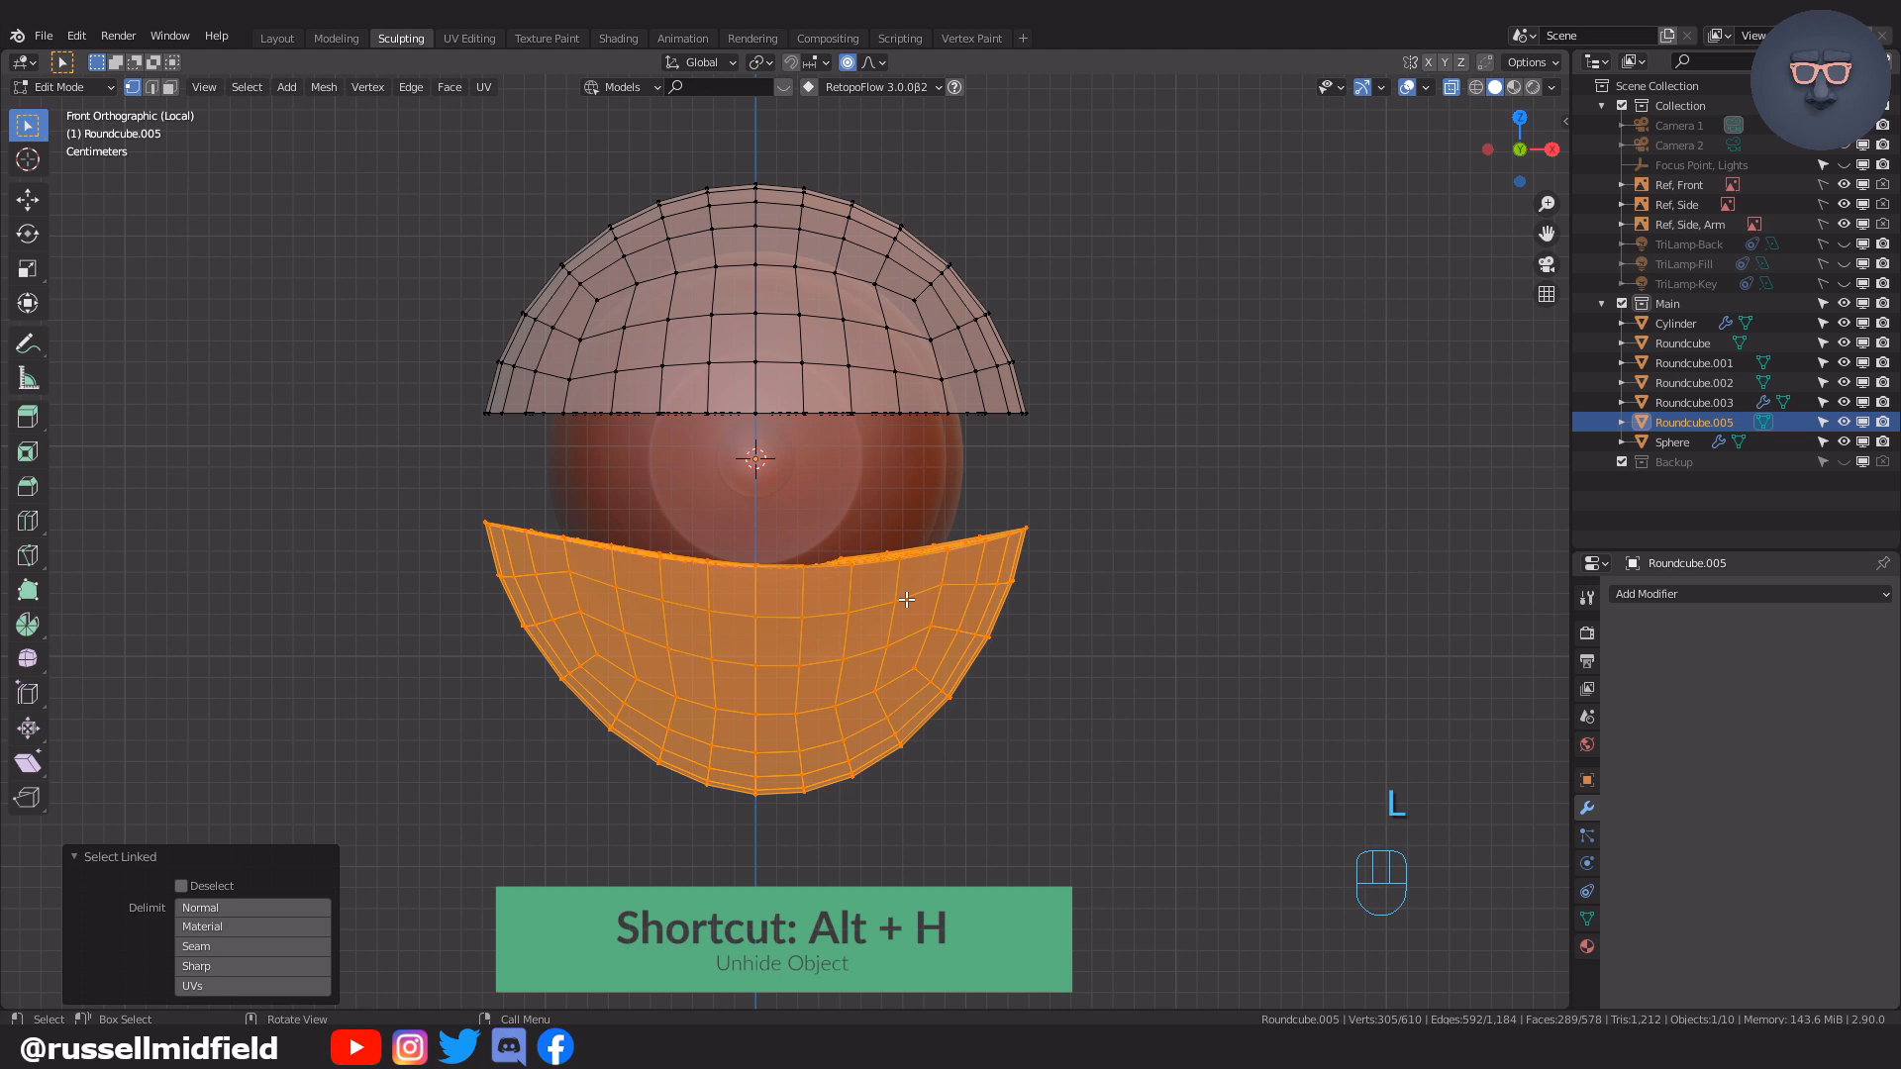
pyautogui.press('h')
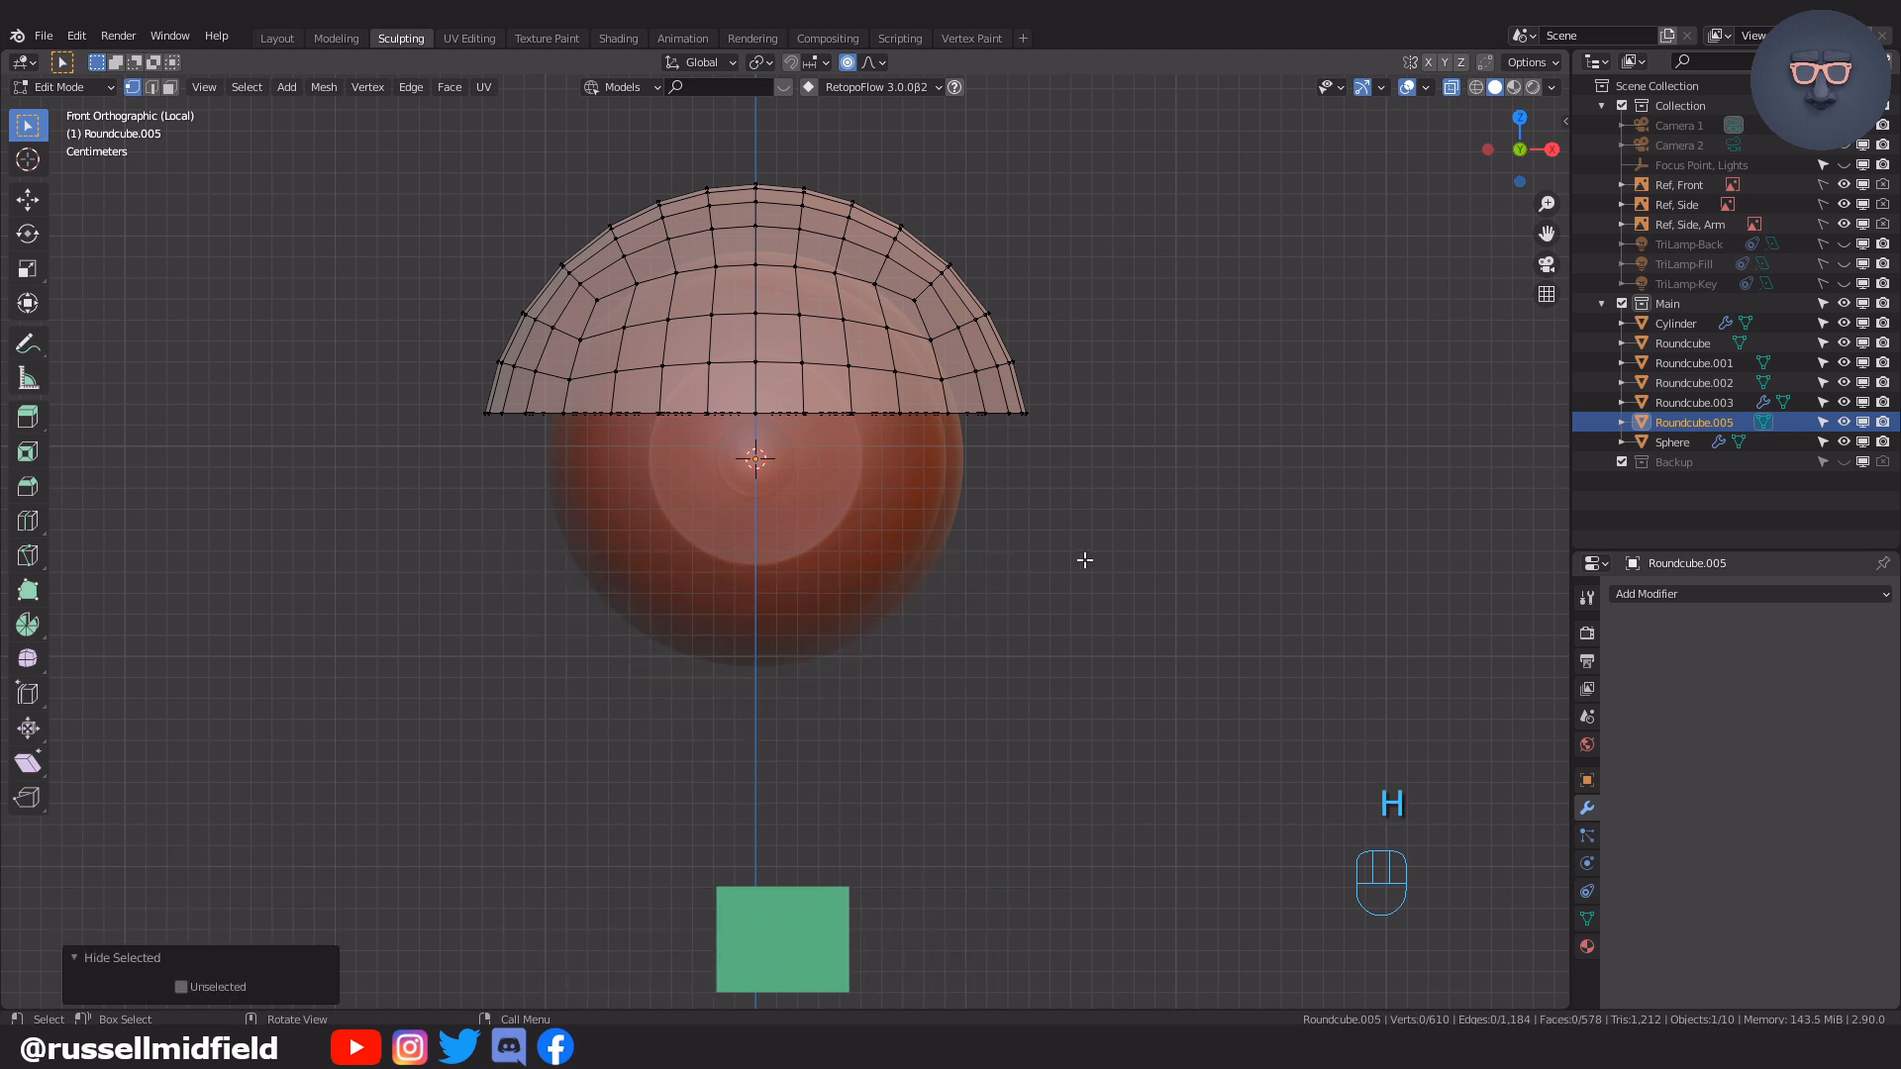
# Raise the upper half's vertical loop just beside the centre about 0.035 m along Z with smooth proportional editing, size about 0.218
pyautogui.keyDown('shift'); pyautogui.moveTo(1102, 380); pyautogui.dragTo(1124, 493, button='middle'); pyautogui.keyUp('shift')
pyautogui.scroll(2, 1124, 493)
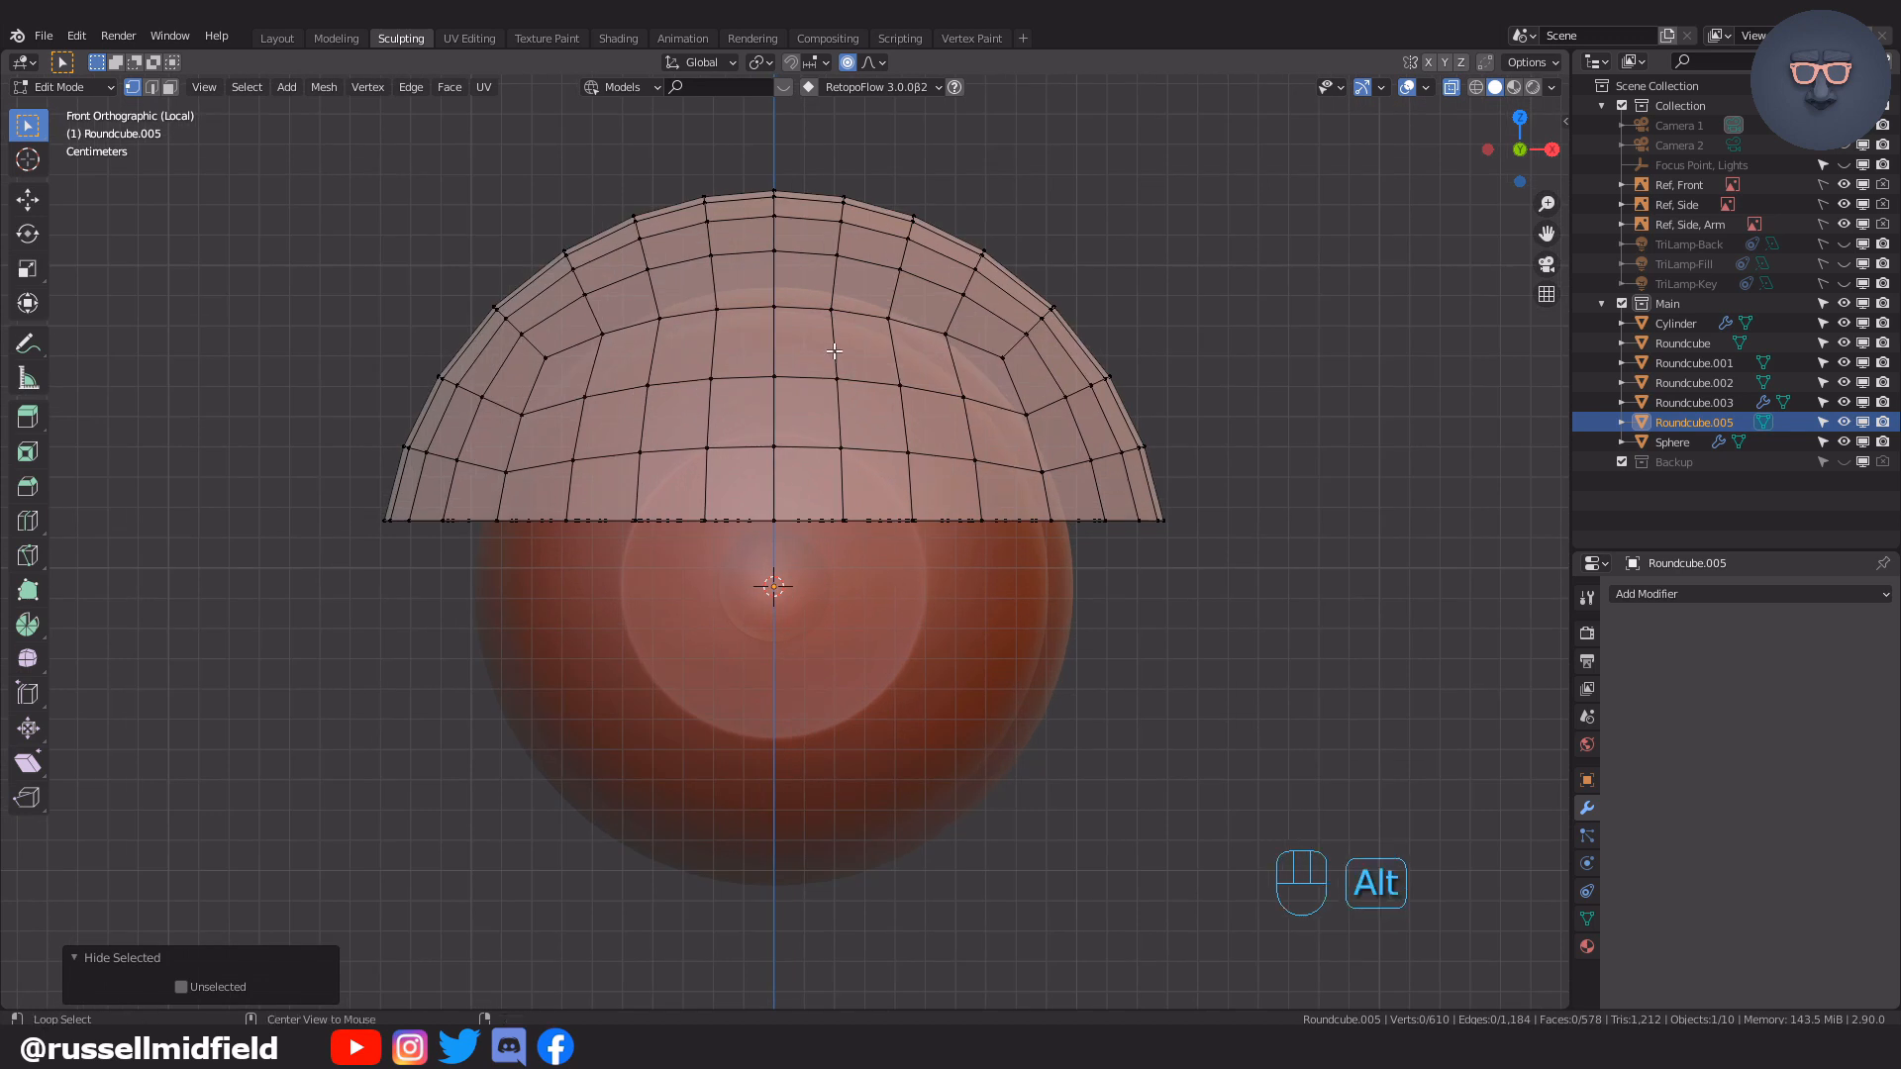
pyautogui.keyDown('alt'); pyautogui.click(858, 394); pyautogui.keyUp('alt')
pyautogui.keyDown('shift'); pyautogui.moveTo(1178, 294); pyautogui.dragTo(1181, 421, button='middle'); pyautogui.keyUp('shift')
pyautogui.press('g')
pyautogui.press('z')
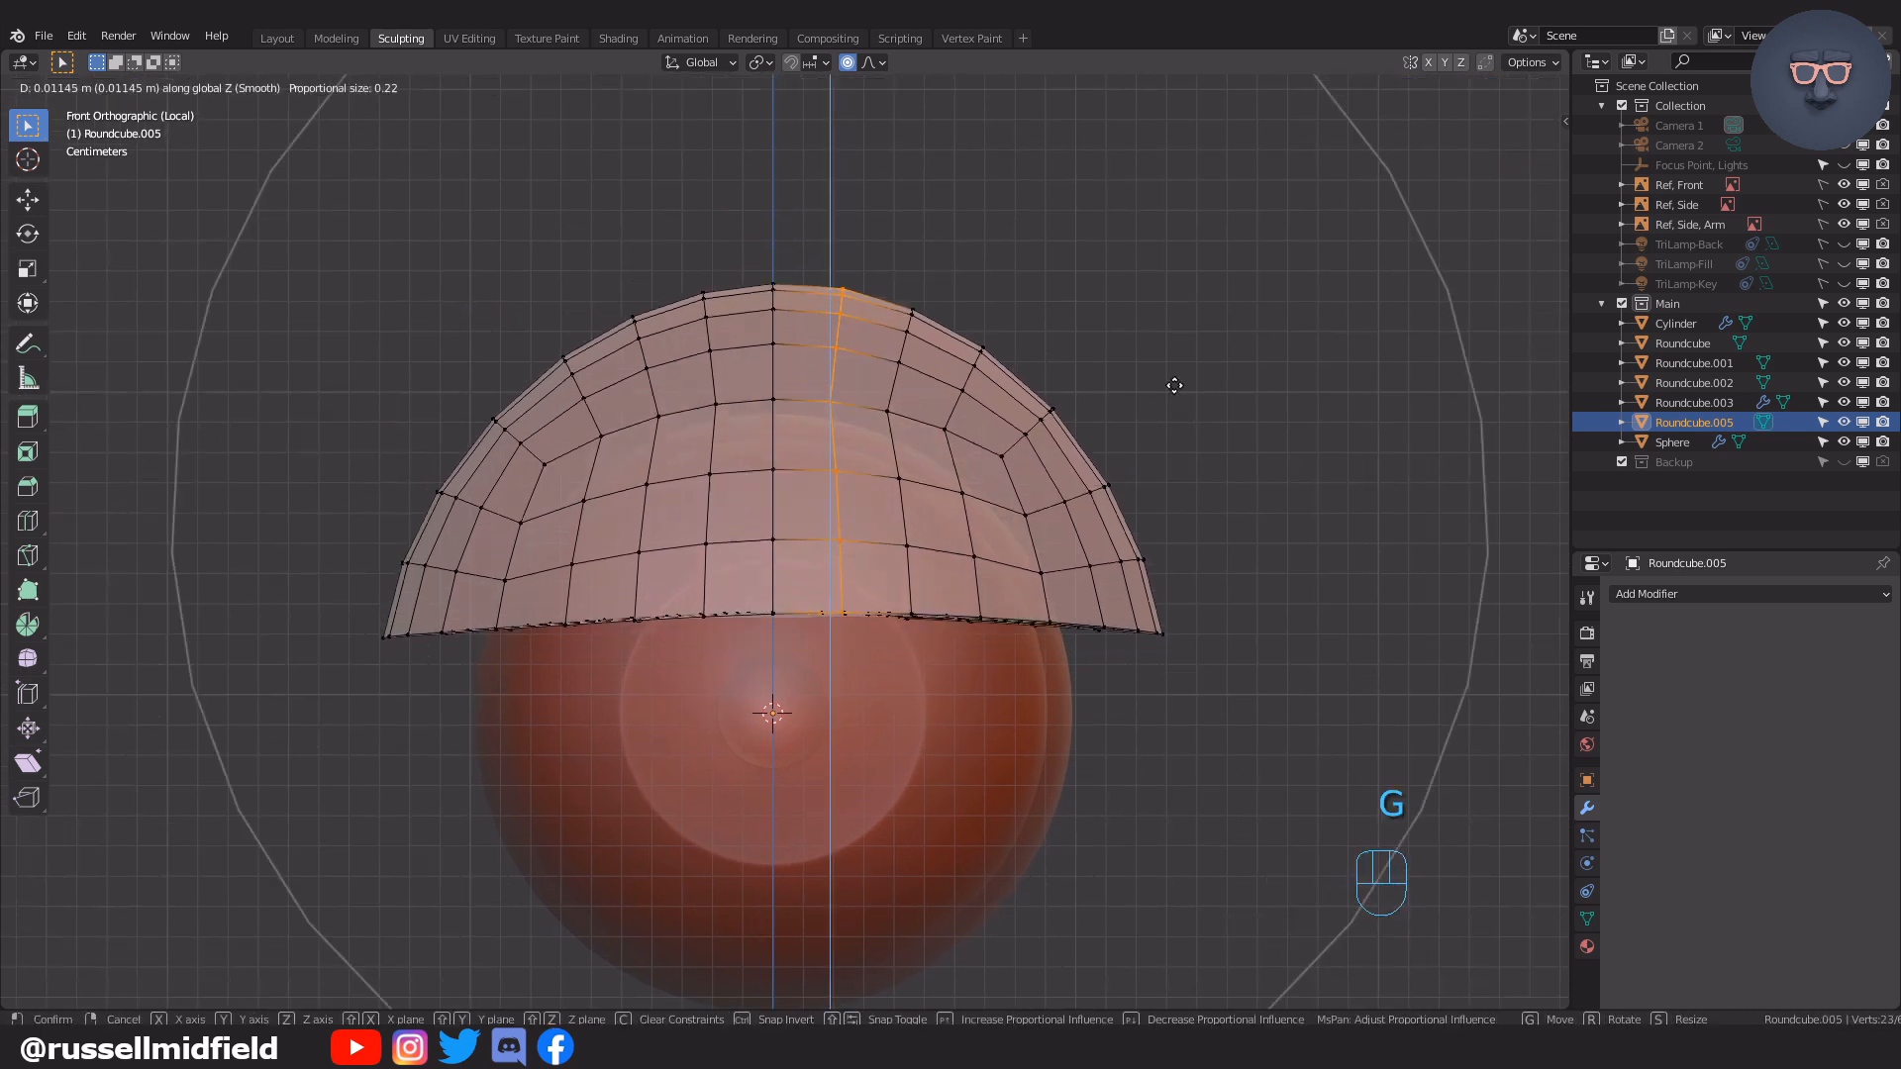
pyautogui.click(1174, 315)
pyautogui.scroll(-2, 1158, 405)
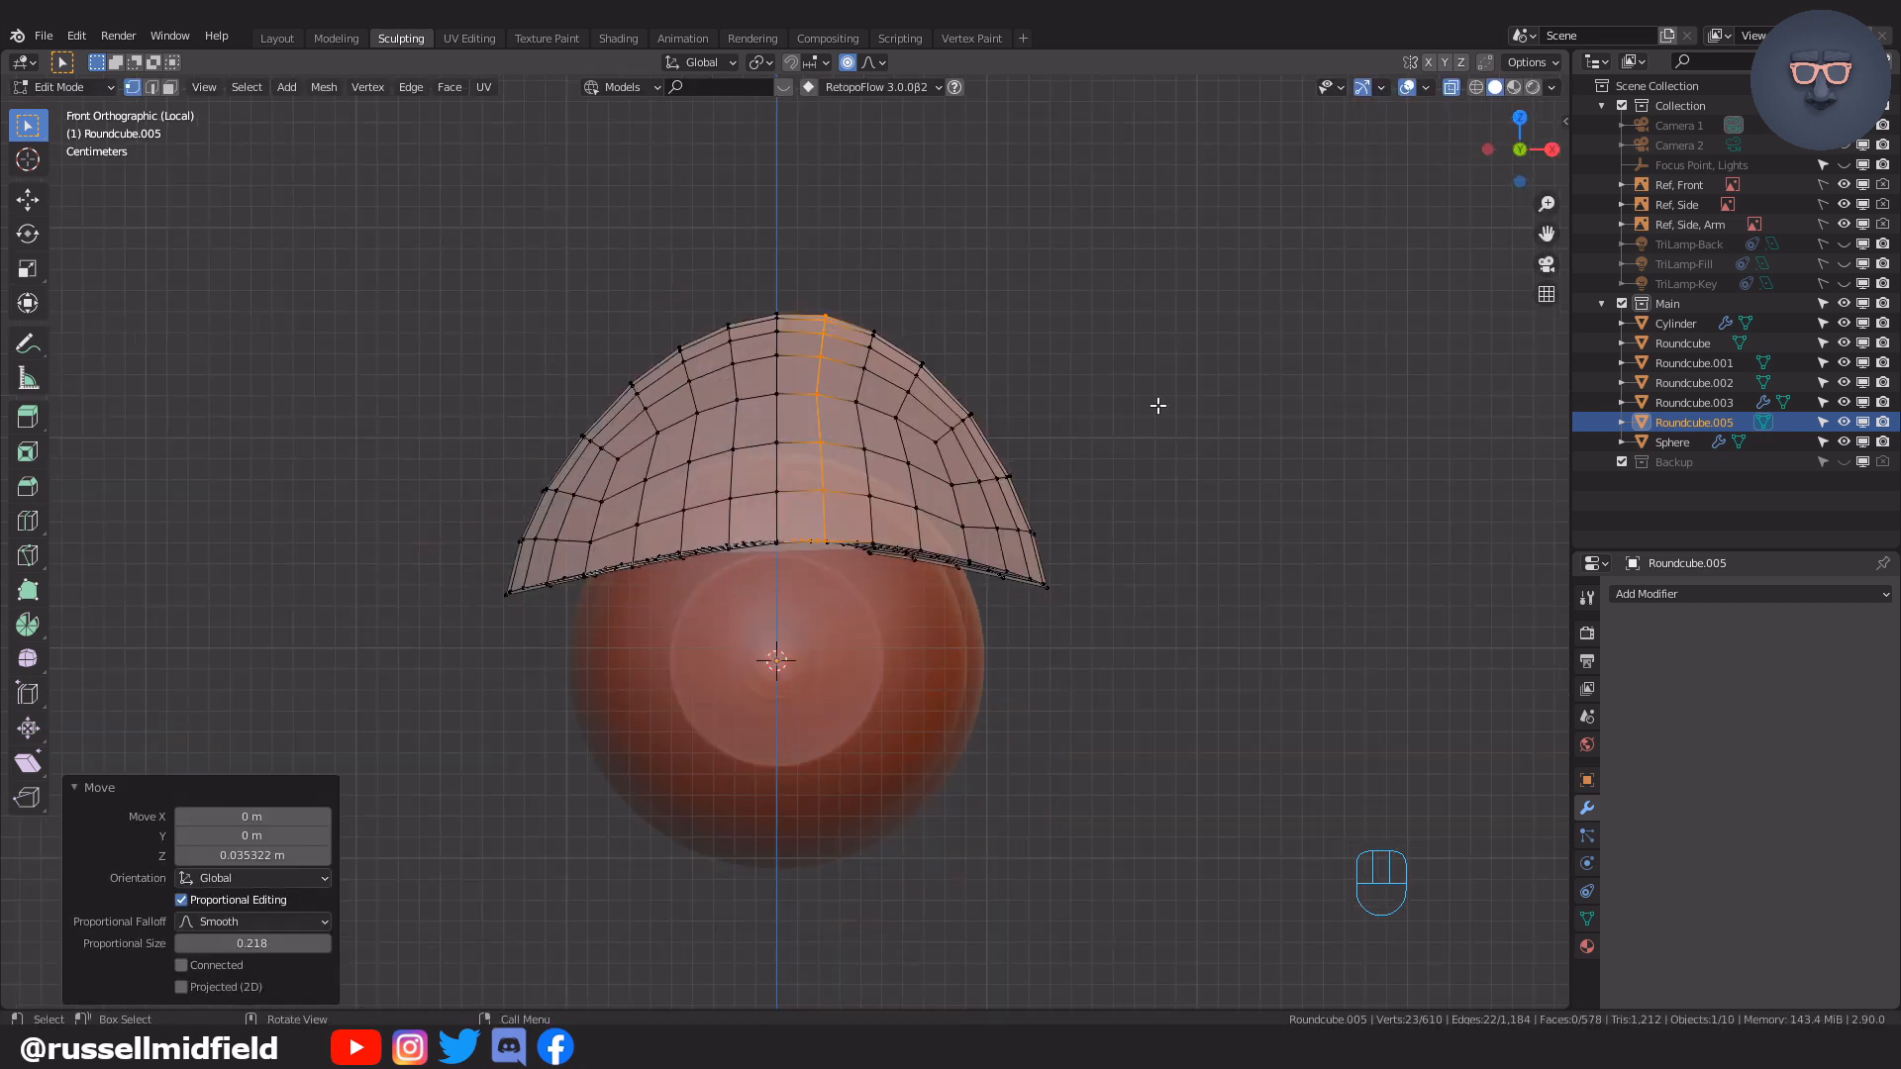
# Unhide the lower half and, with proportional editing off, move the whole upper half down about 0.135 m along Z
pyautogui.hotkey('alt', 'h')
pyautogui.moveTo(1155, 416); pyautogui.dragTo(1171, 453, button='middle')
pyautogui.click(1142, 396)
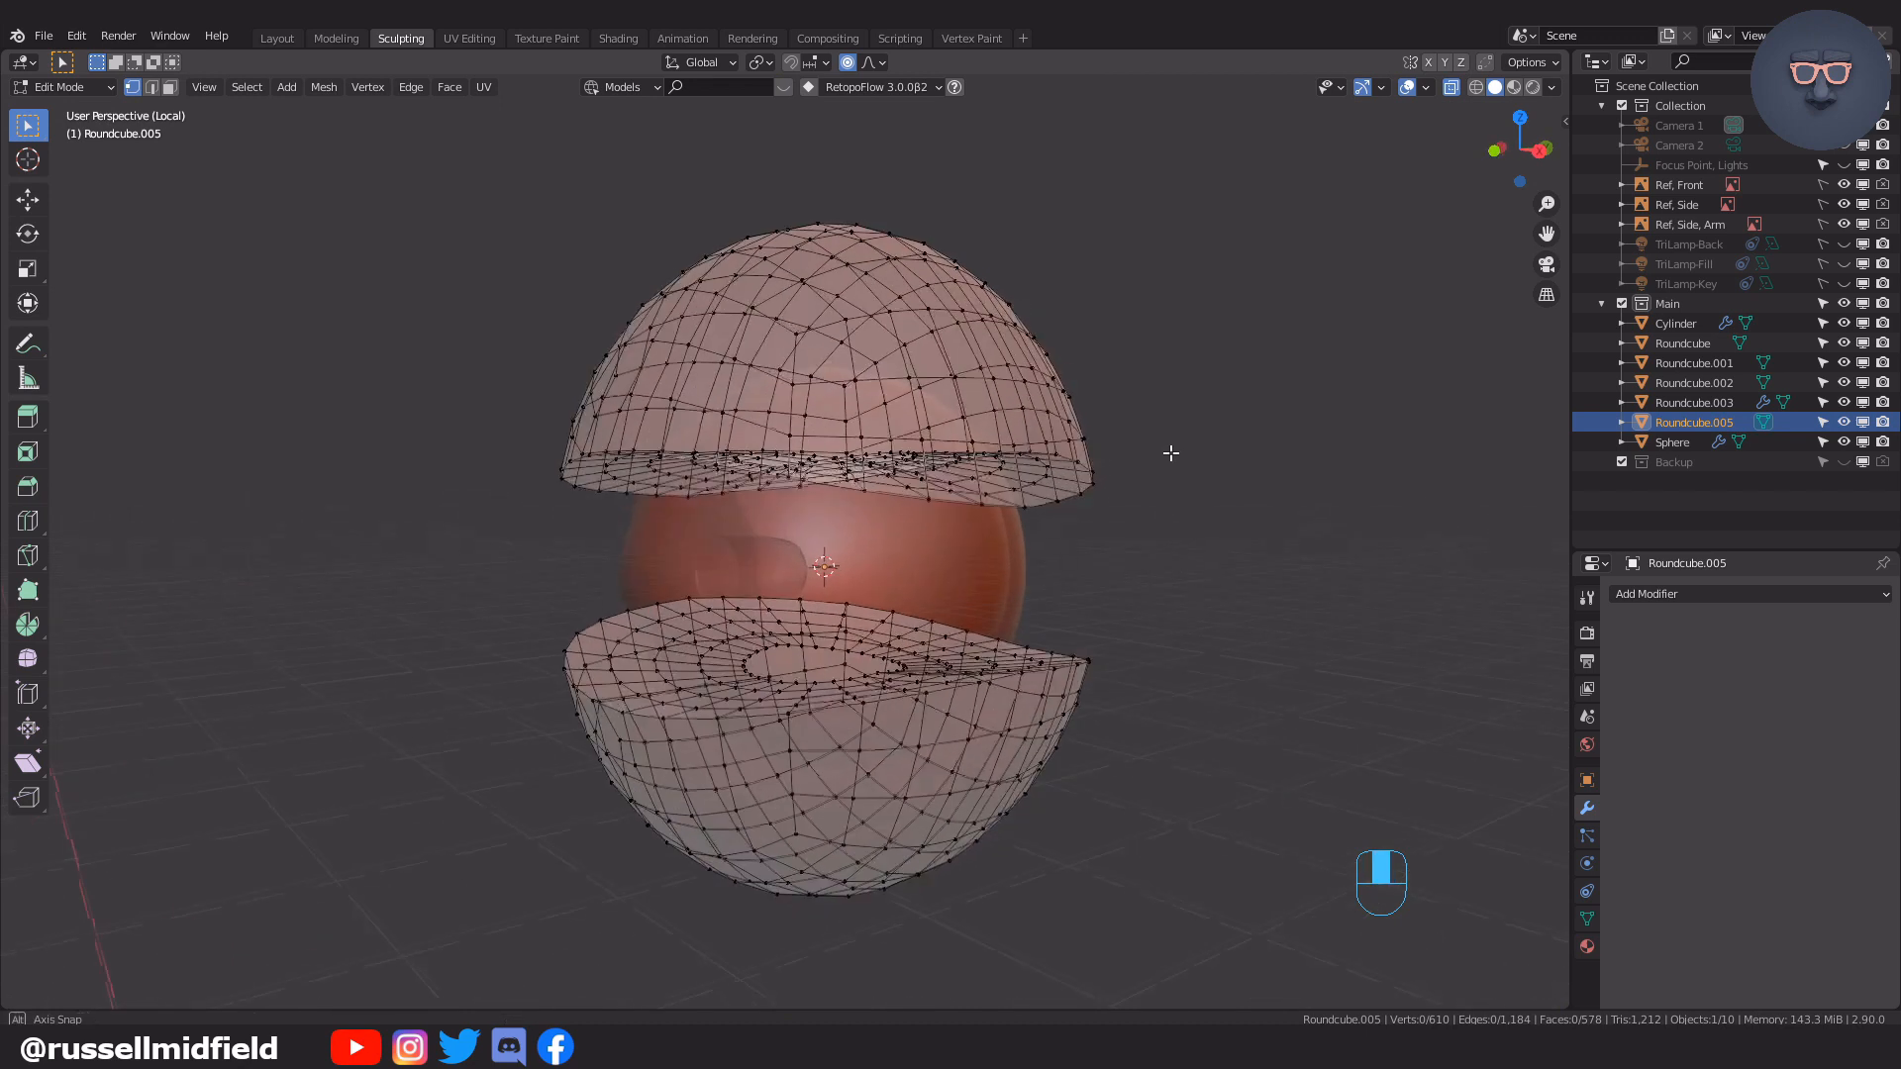
pyautogui.press('l')
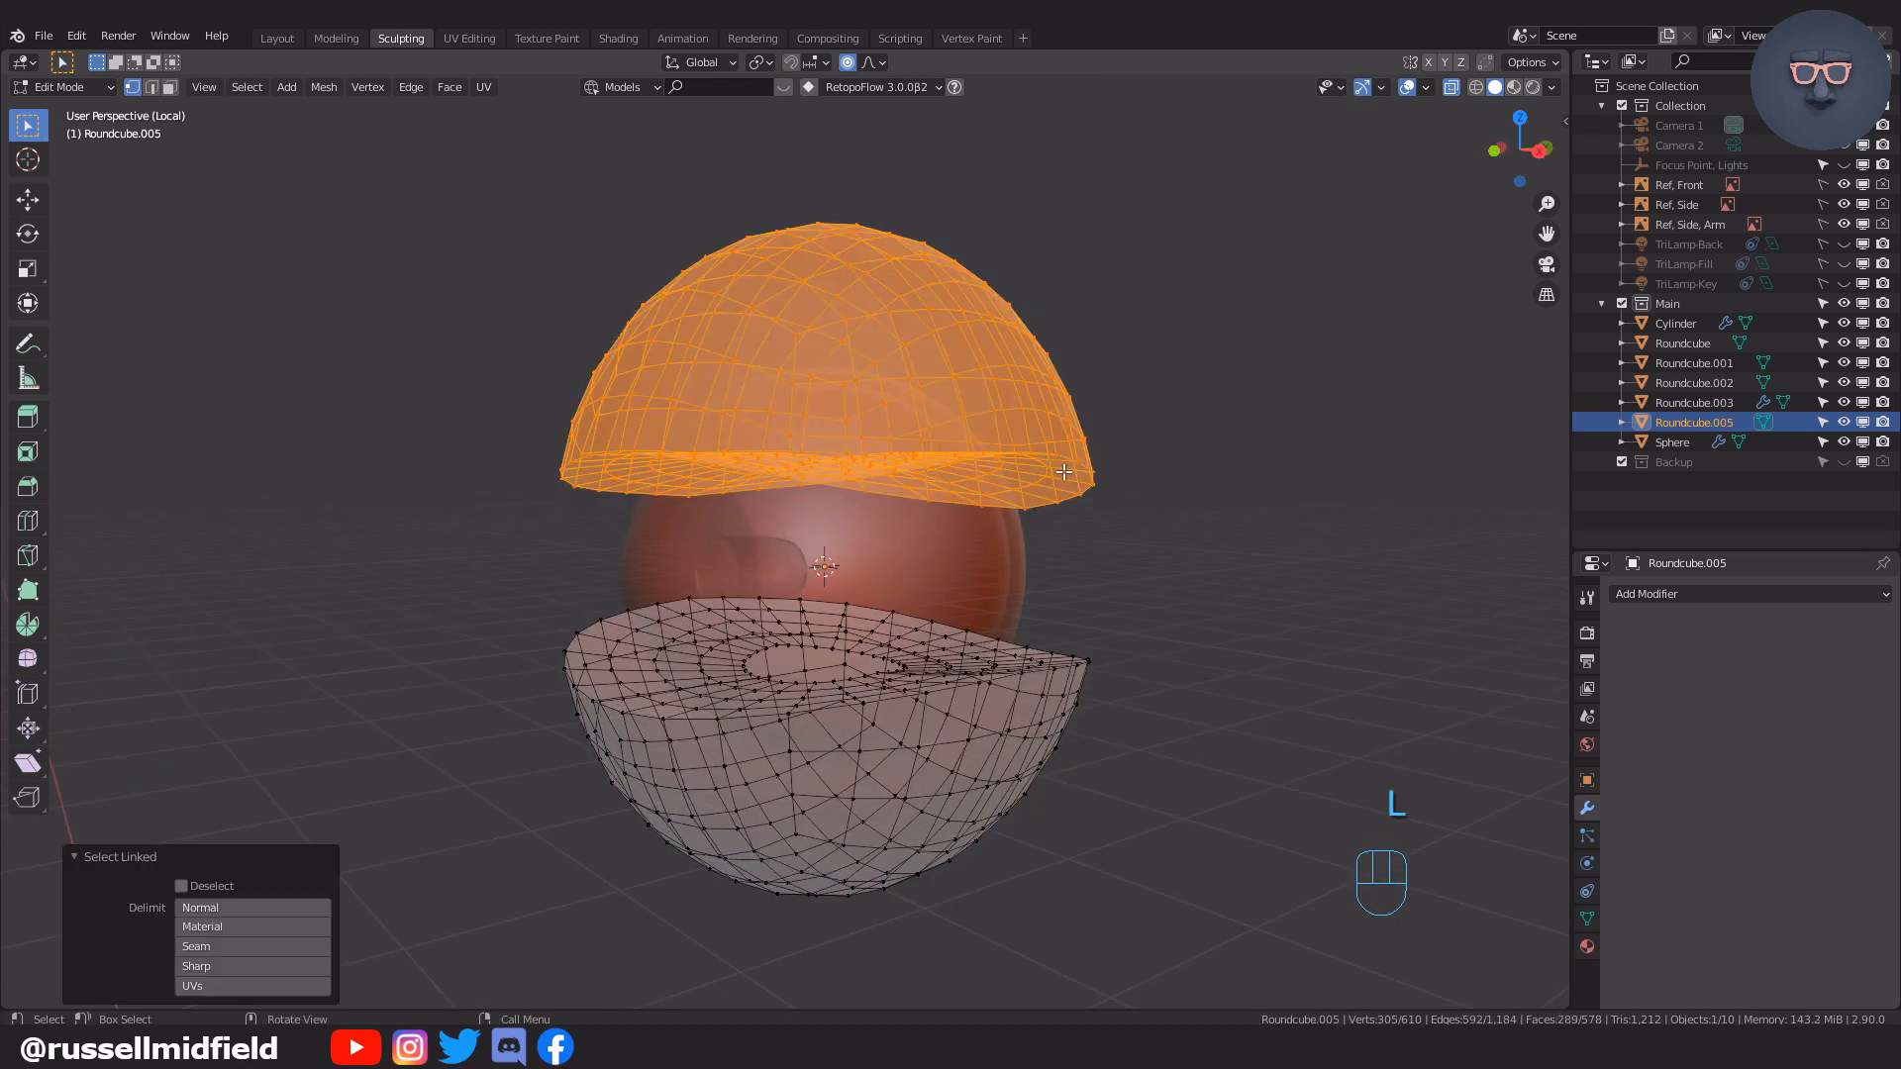
pyautogui.hotkey('ctrl', 'z')
pyautogui.press('g')
pyautogui.press('o')
pyautogui.press('z')
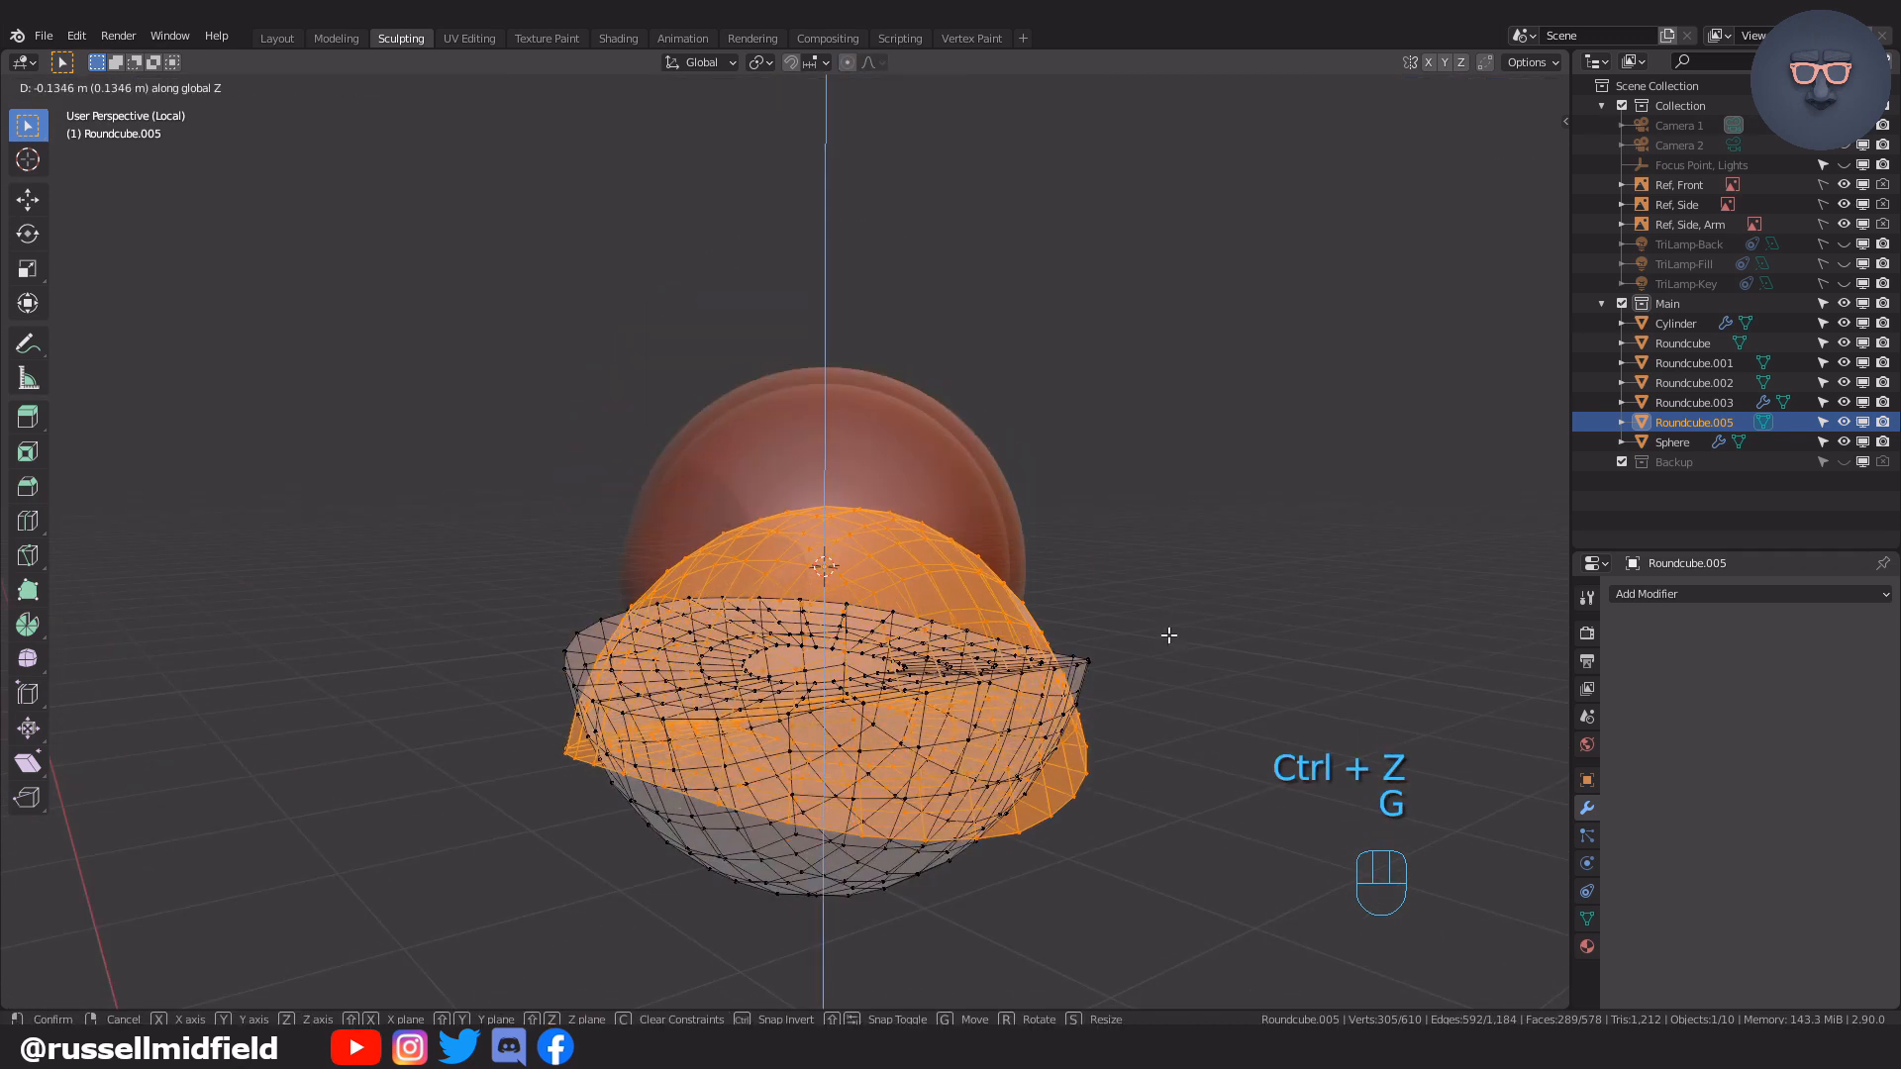
pyautogui.click(1168, 634)
# Check the overlapping halves in Object Mode and return to Edit Mode with X-ray turned off
pyautogui.moveTo(1168, 635); pyautogui.dragTo(1219, 656, button='middle')
pyautogui.press('Tab')
pyautogui.moveTo(1198, 497); pyautogui.dragTo(1024, 683, button='middle')
pyautogui.click(1026, 687)
pyautogui.press('Tab')
pyautogui.click(923, 643)
pyautogui.moveTo(1099, 609); pyautogui.dragTo(962, 658, button='middle')
# Raise all connected geometry of the lower half about 0.04 m along Z and rotate it about 14.6° around X
pyautogui.click(1130, 647)
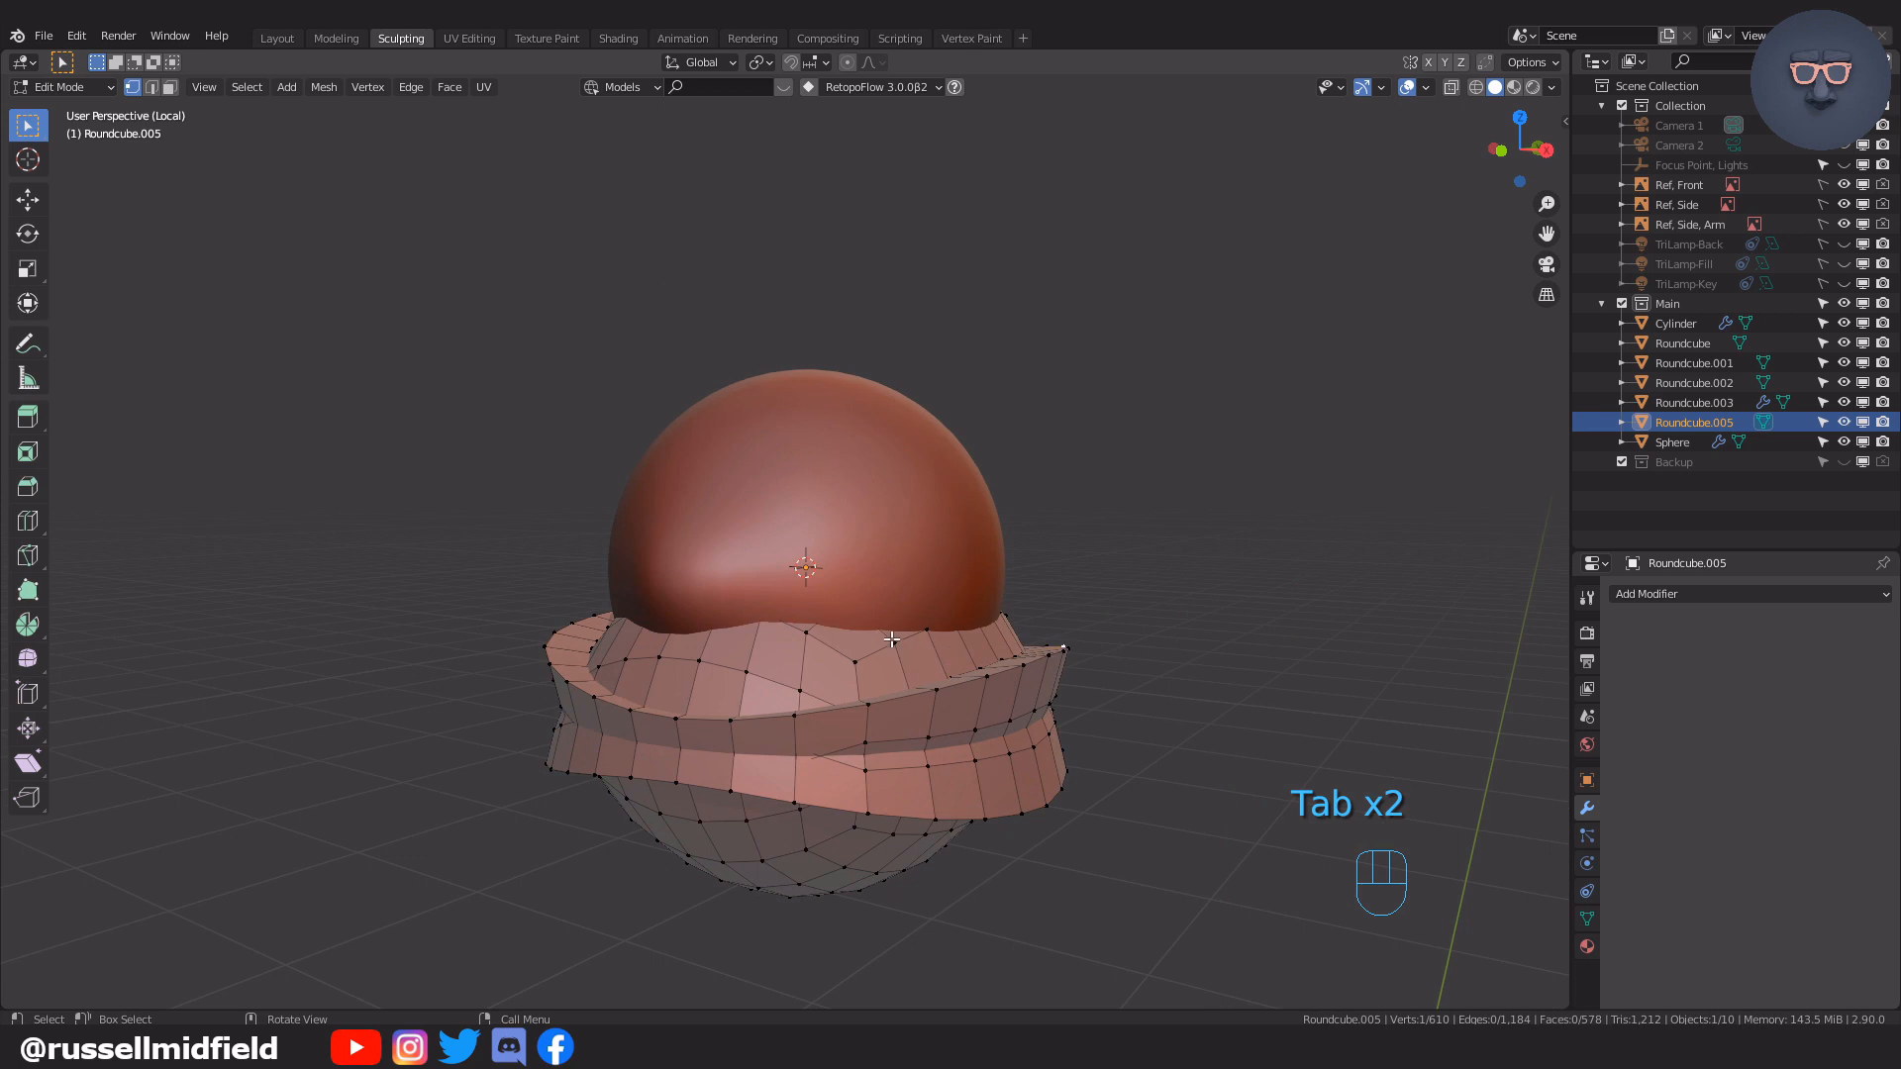
pyautogui.press('l')
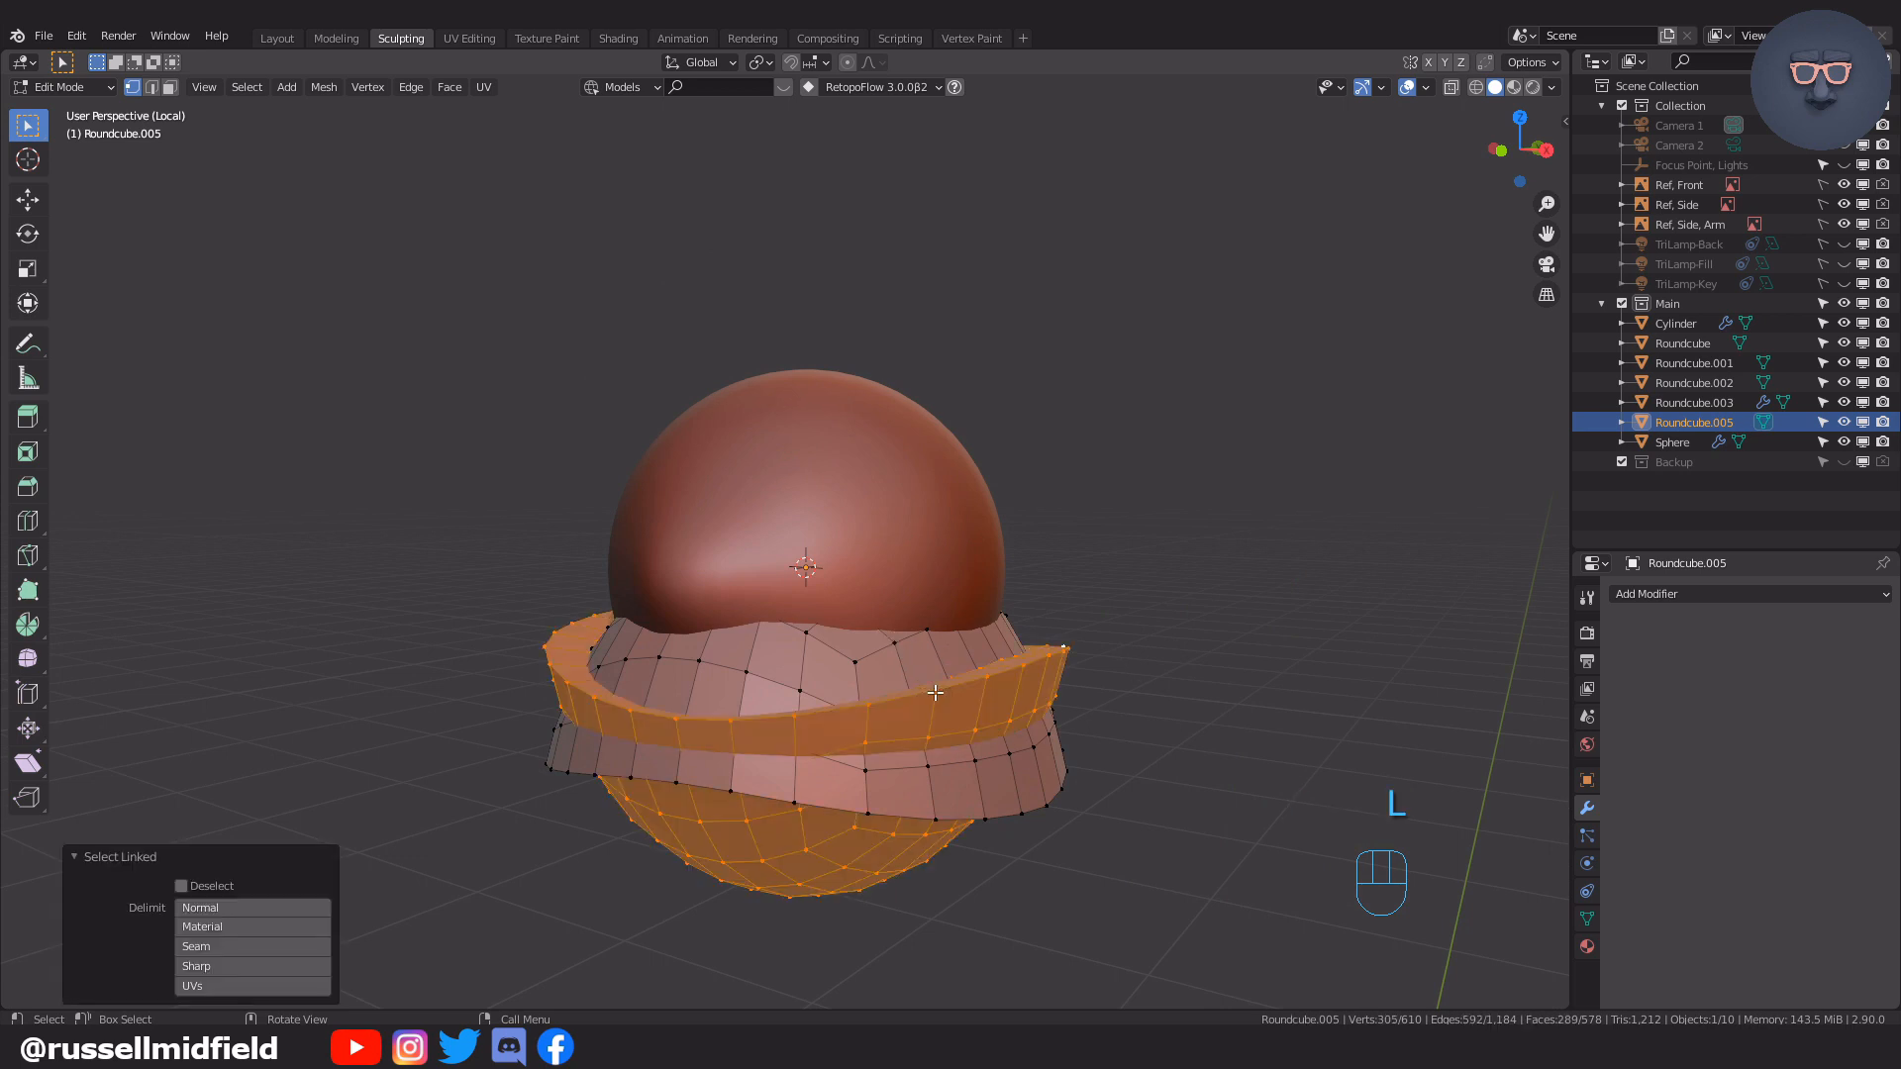
pyautogui.moveTo(1042, 690); pyautogui.dragTo(1103, 690, button='middle')
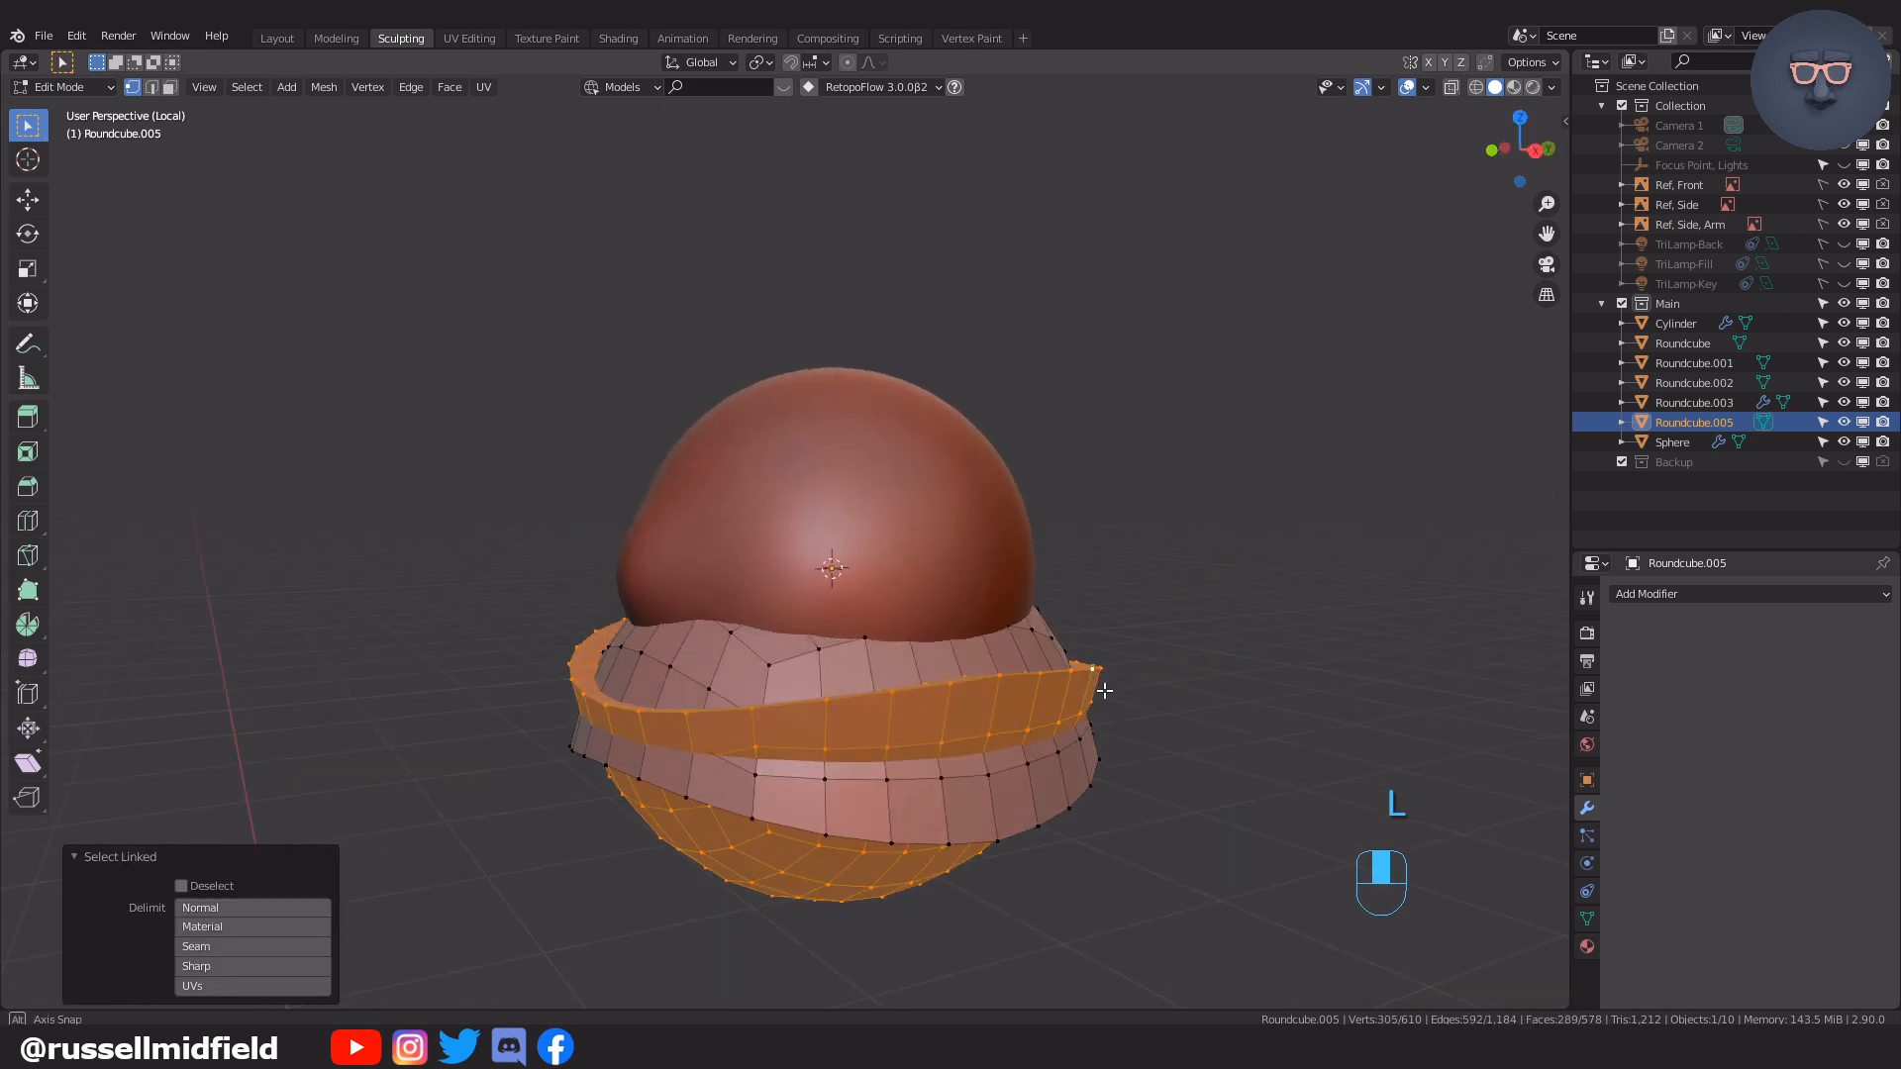
pyautogui.press('g')
pyautogui.press('z')
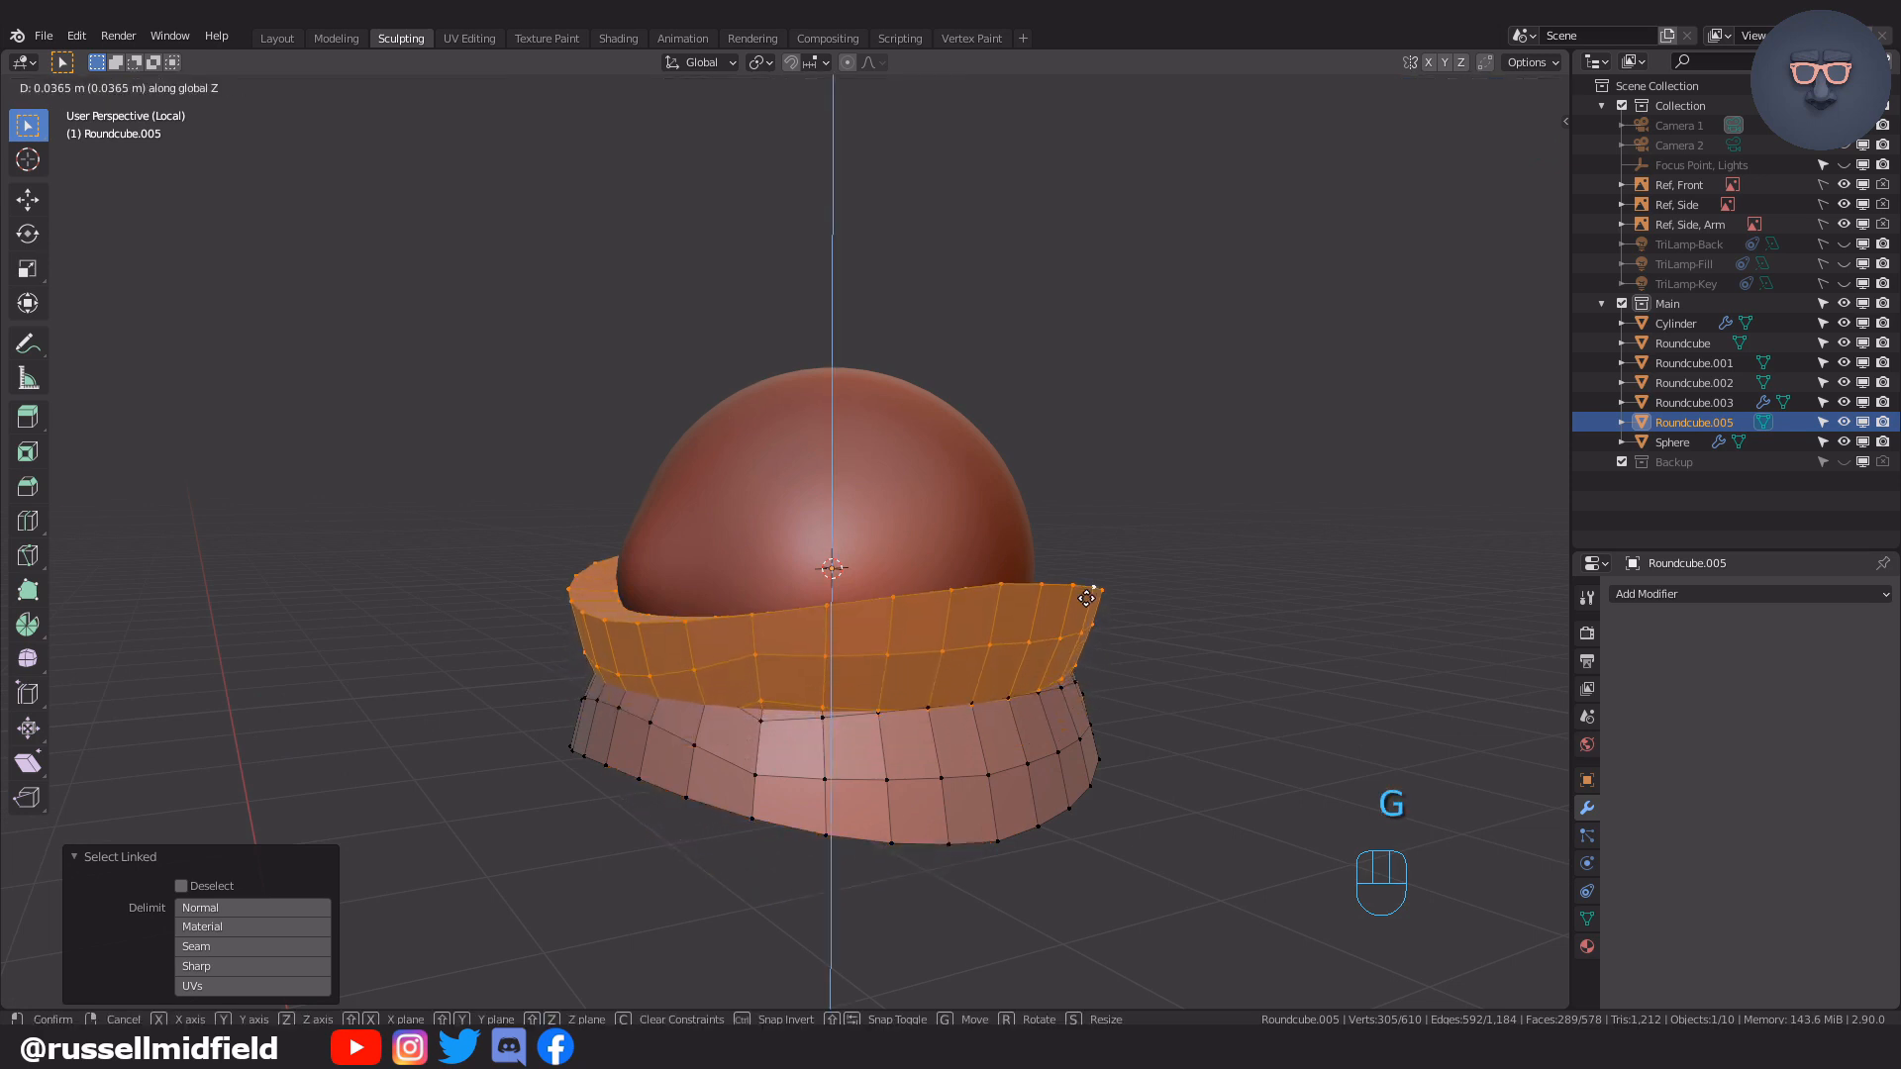
pyautogui.click(1087, 591)
pyautogui.moveTo(1217, 568); pyautogui.dragTo(1233, 569, button='middle')
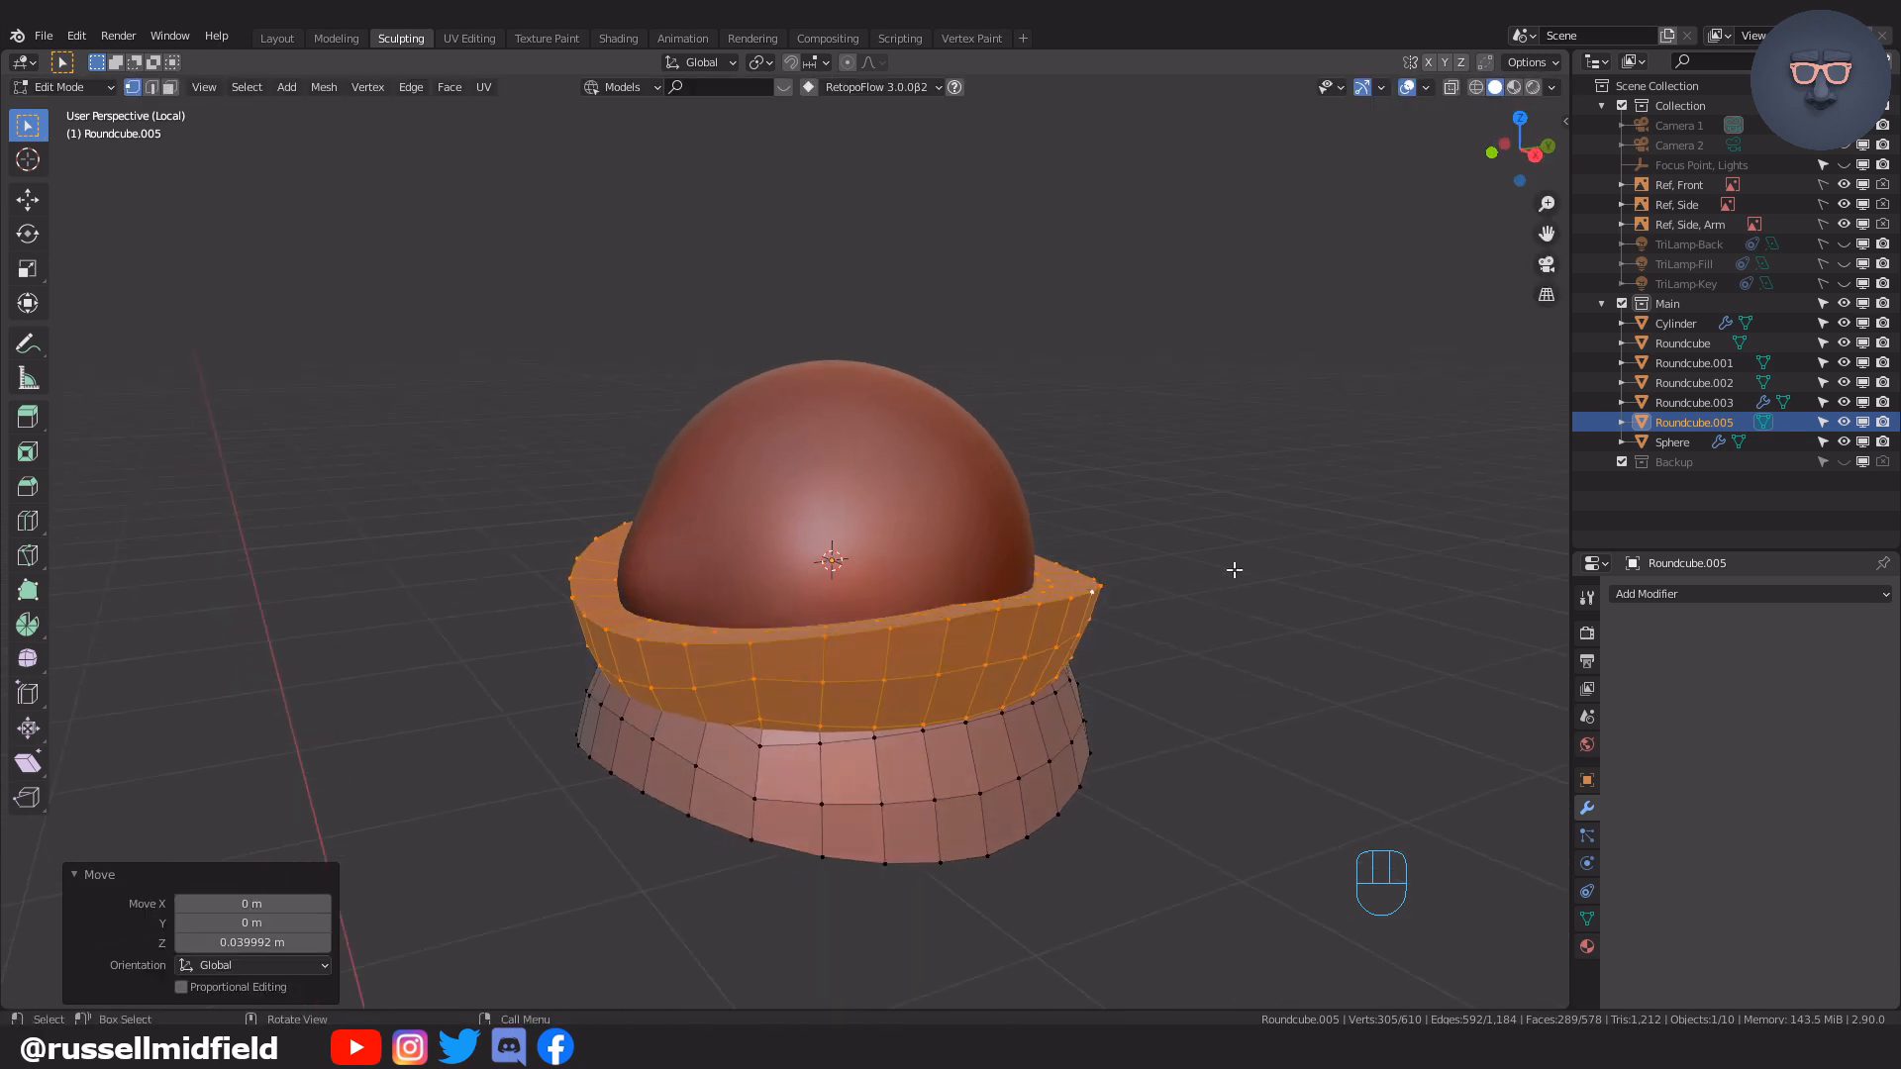
pyautogui.press('r')
pyautogui.press('x')
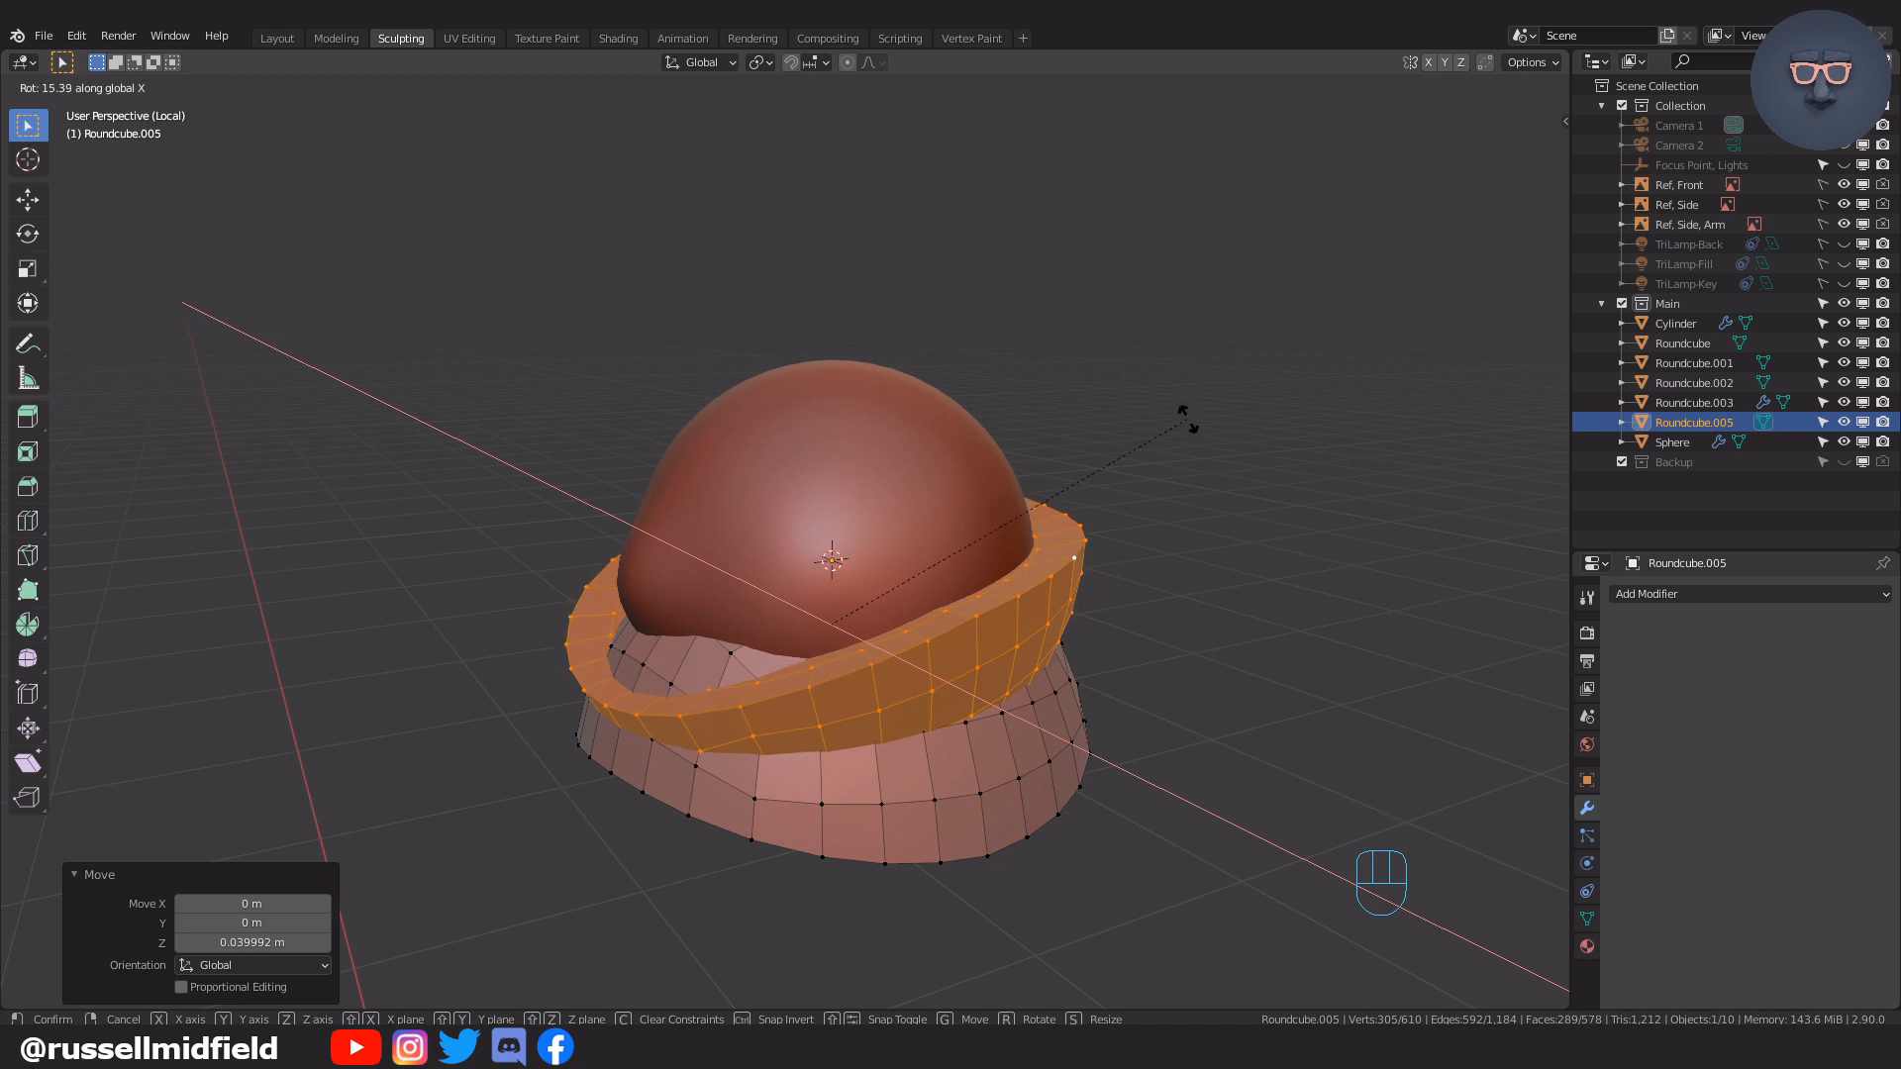
pyautogui.click(1198, 420)
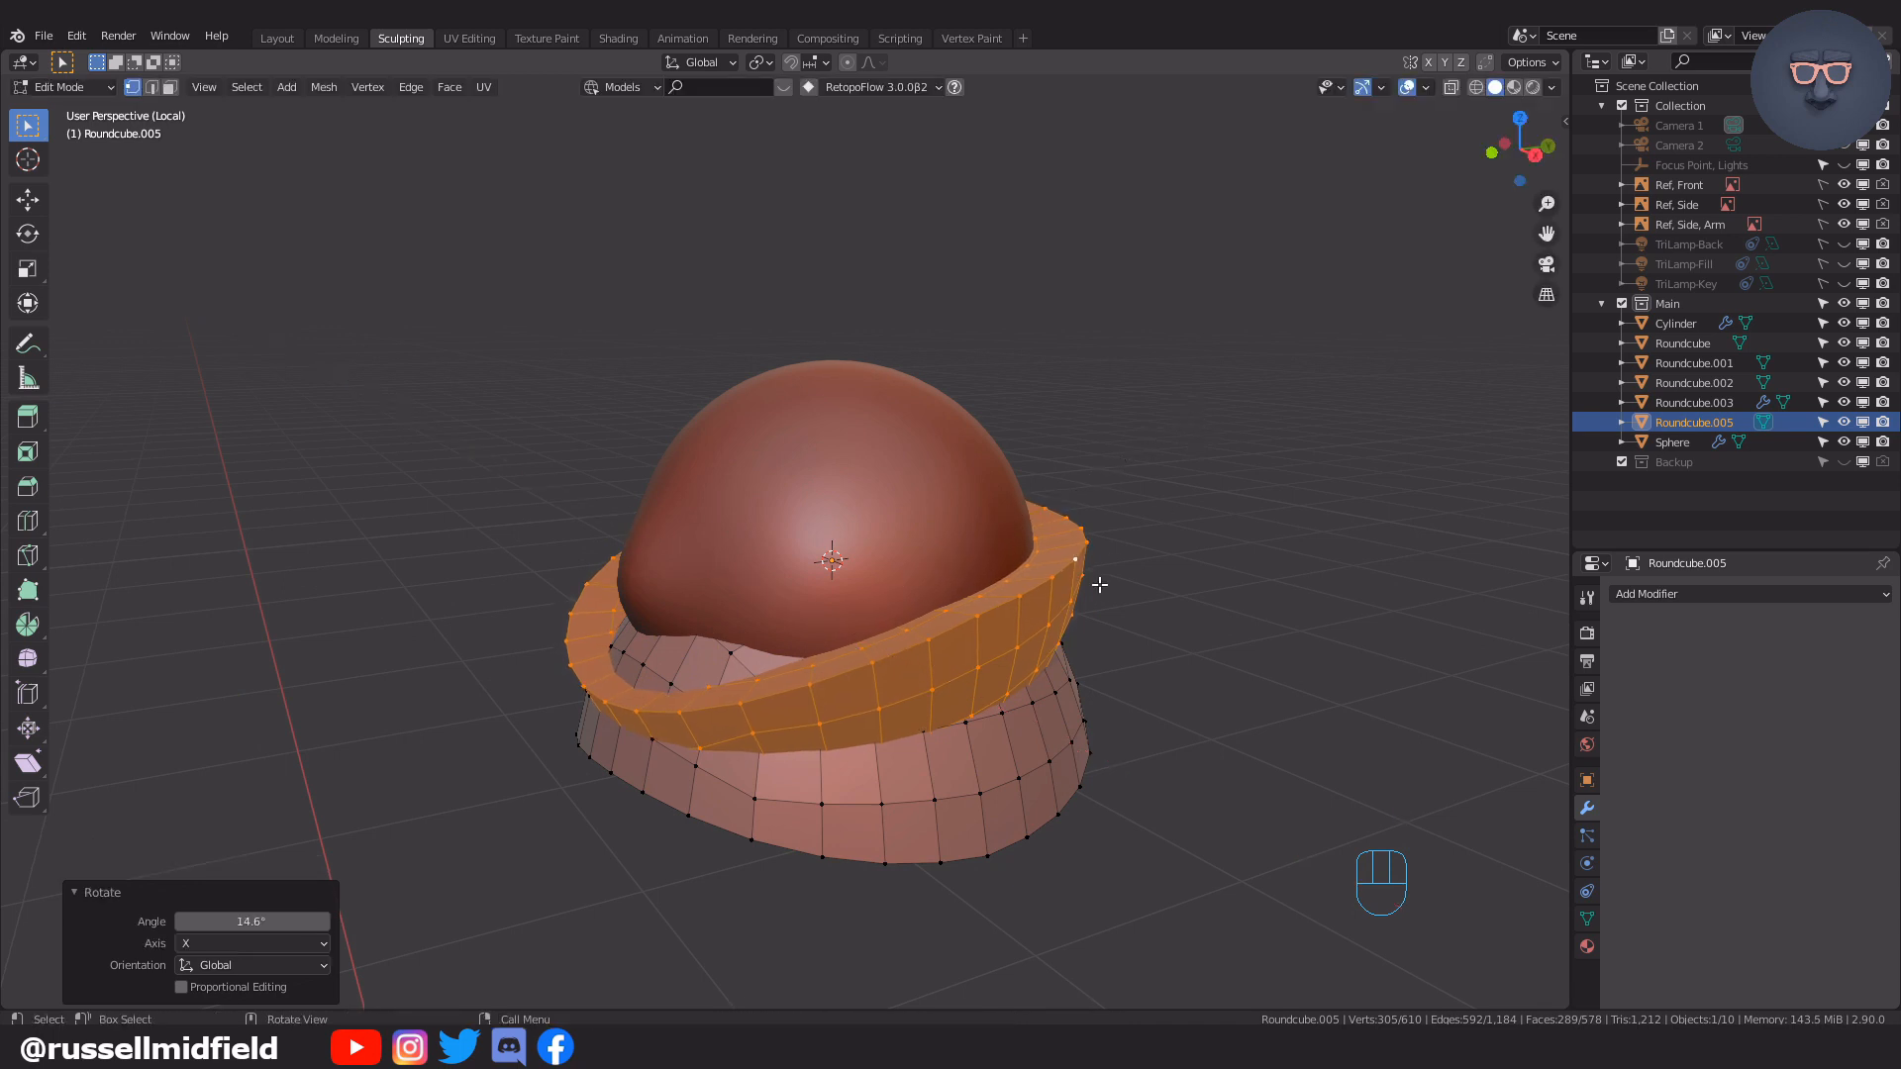
# Raise all connected geometry of the upper half about 0.131 m along Z and rotate it about -14.9° around X
pyautogui.click(1017, 742)
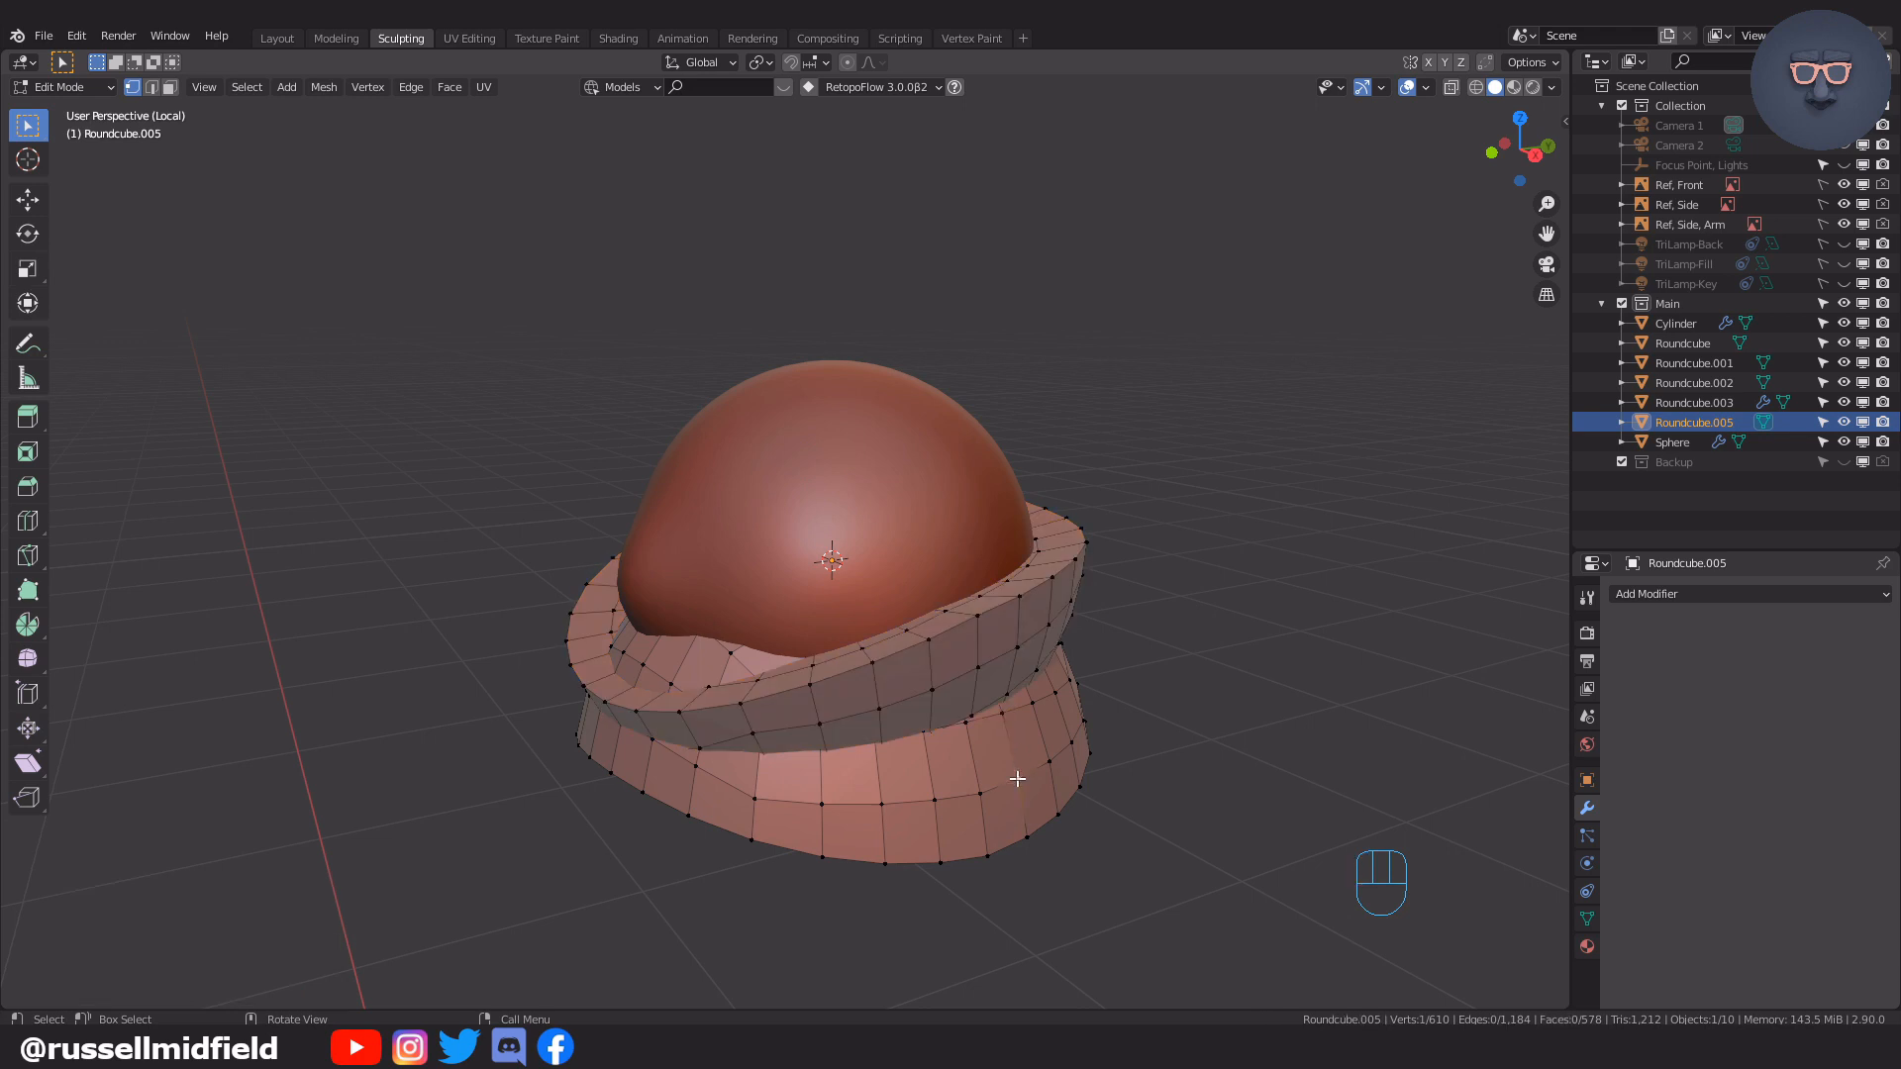
pyautogui.press('l')
pyautogui.press('g')
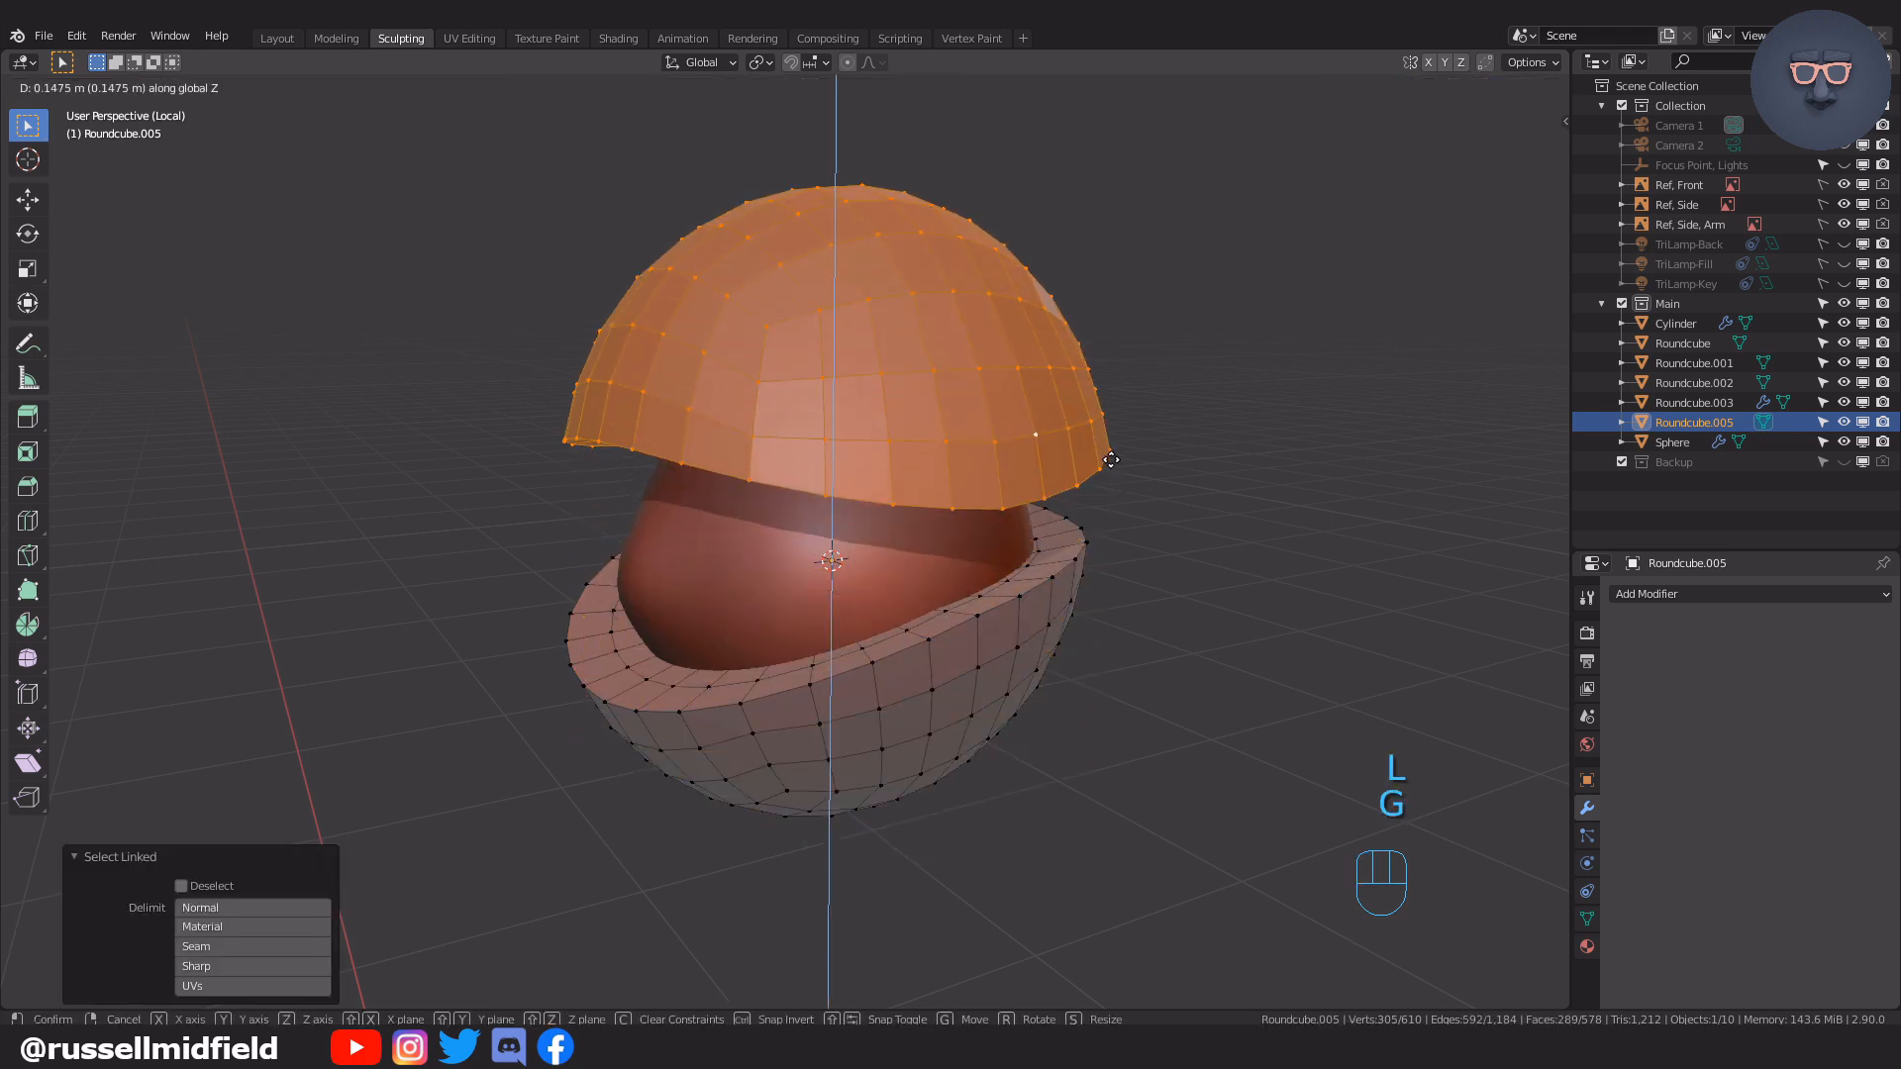
pyautogui.click(1167, 413)
pyautogui.press('r')
pyautogui.press('x')
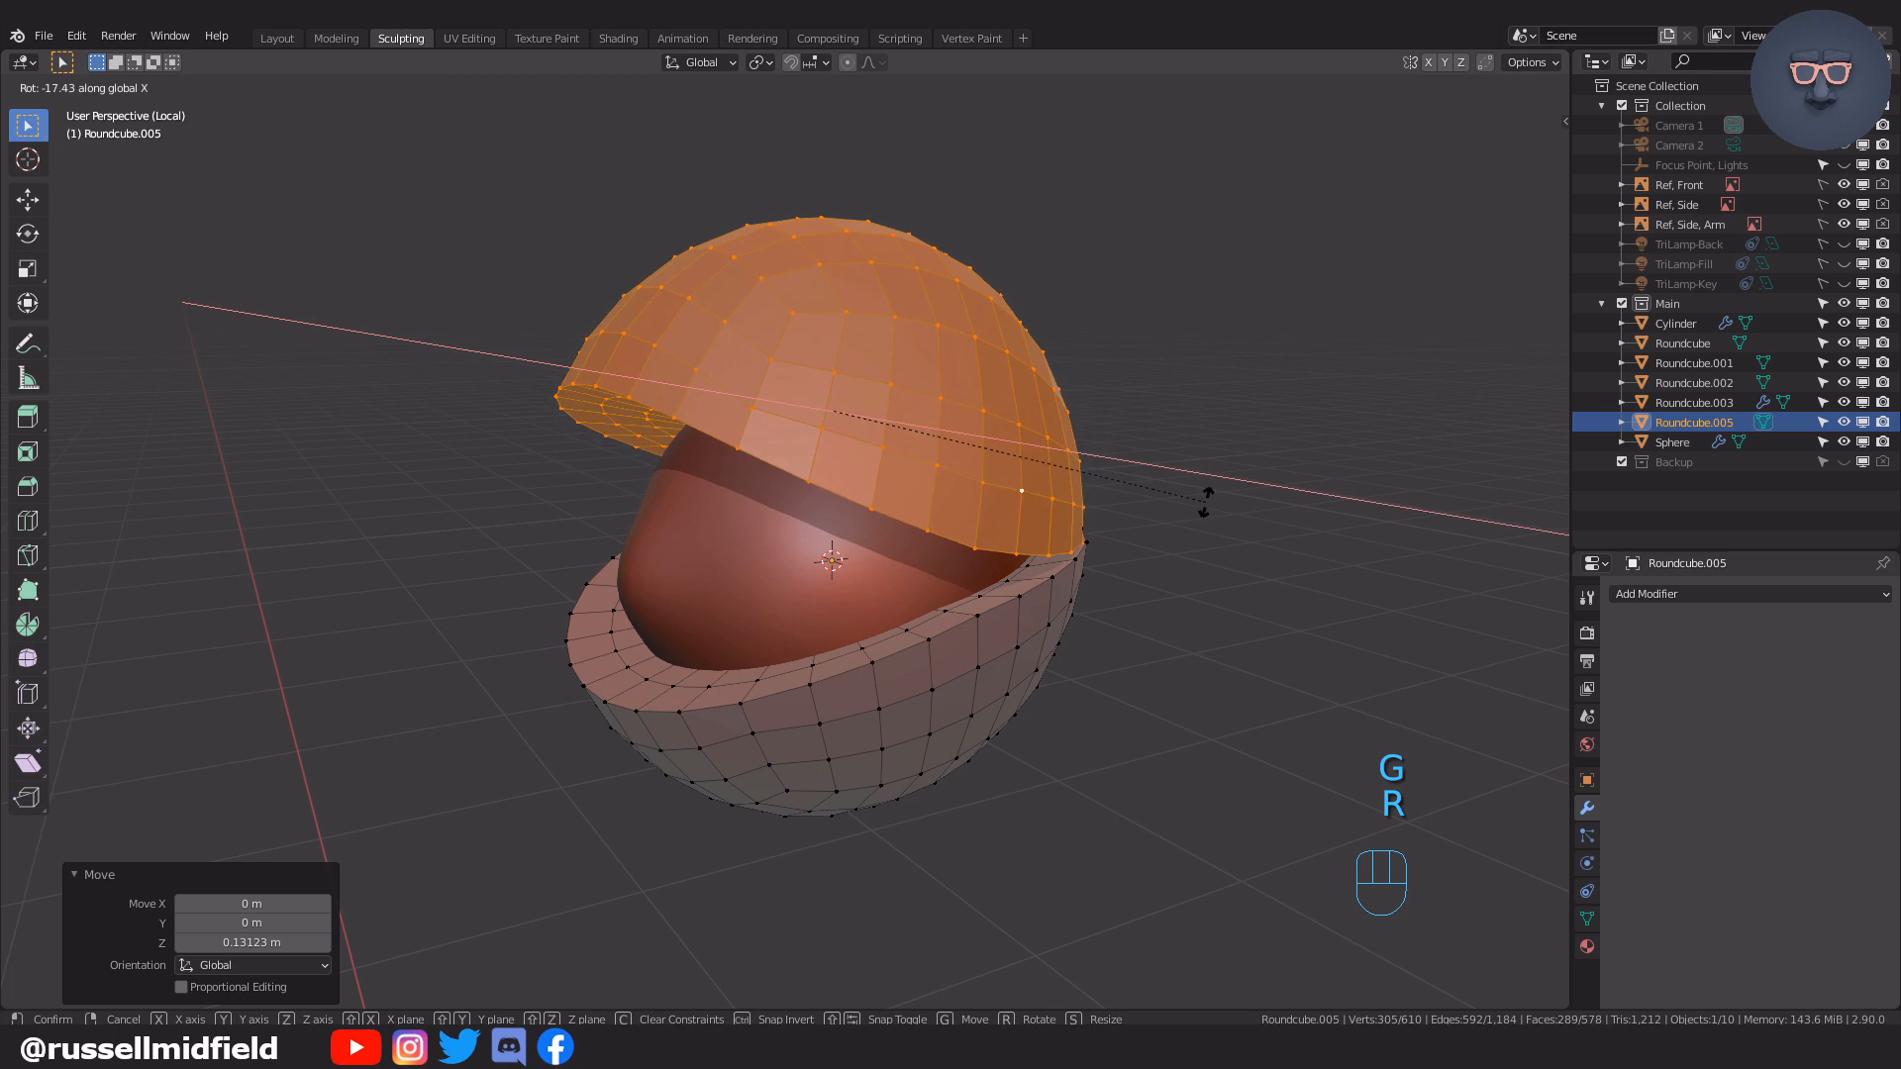
pyautogui.click(1209, 485)
# Lower the tilted upper half about 0.03 m along Z onto the lower half's back edge
pyautogui.press('g')
pyautogui.press('z')
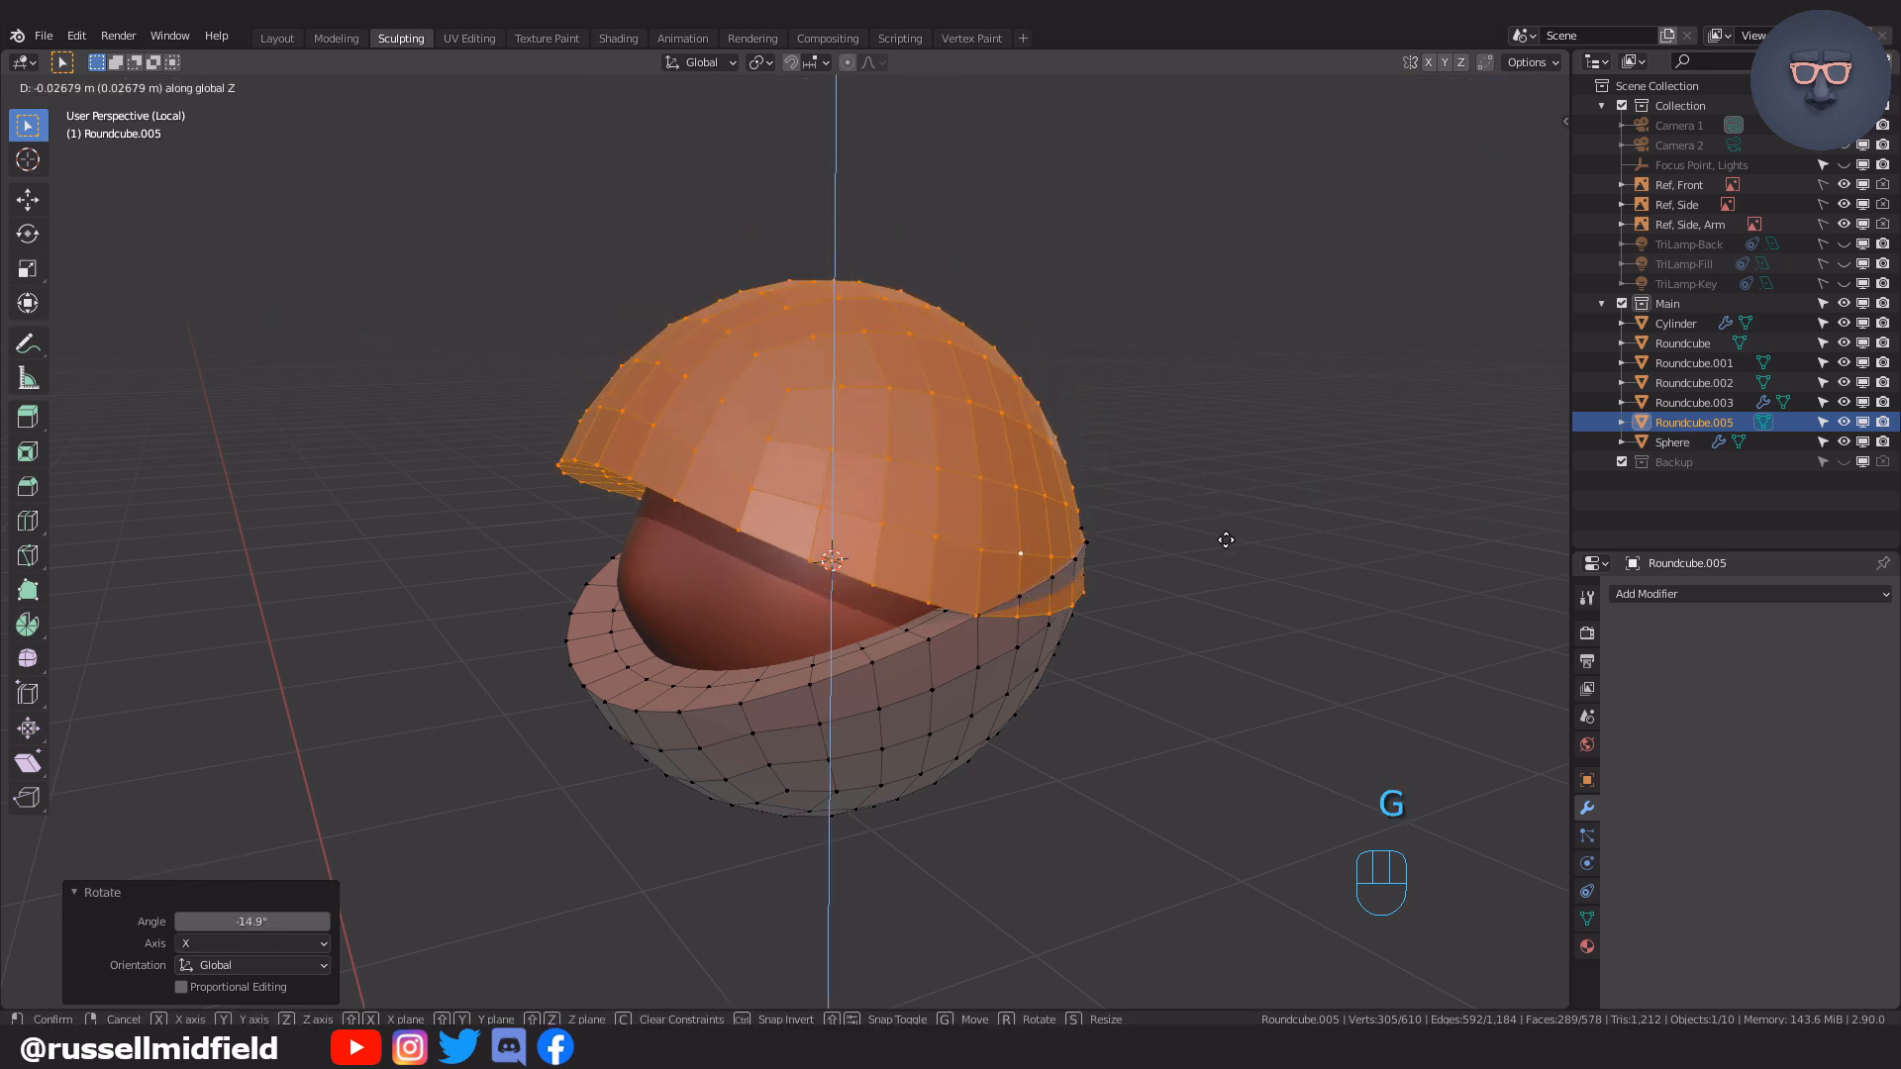
pyautogui.click(1225, 547)
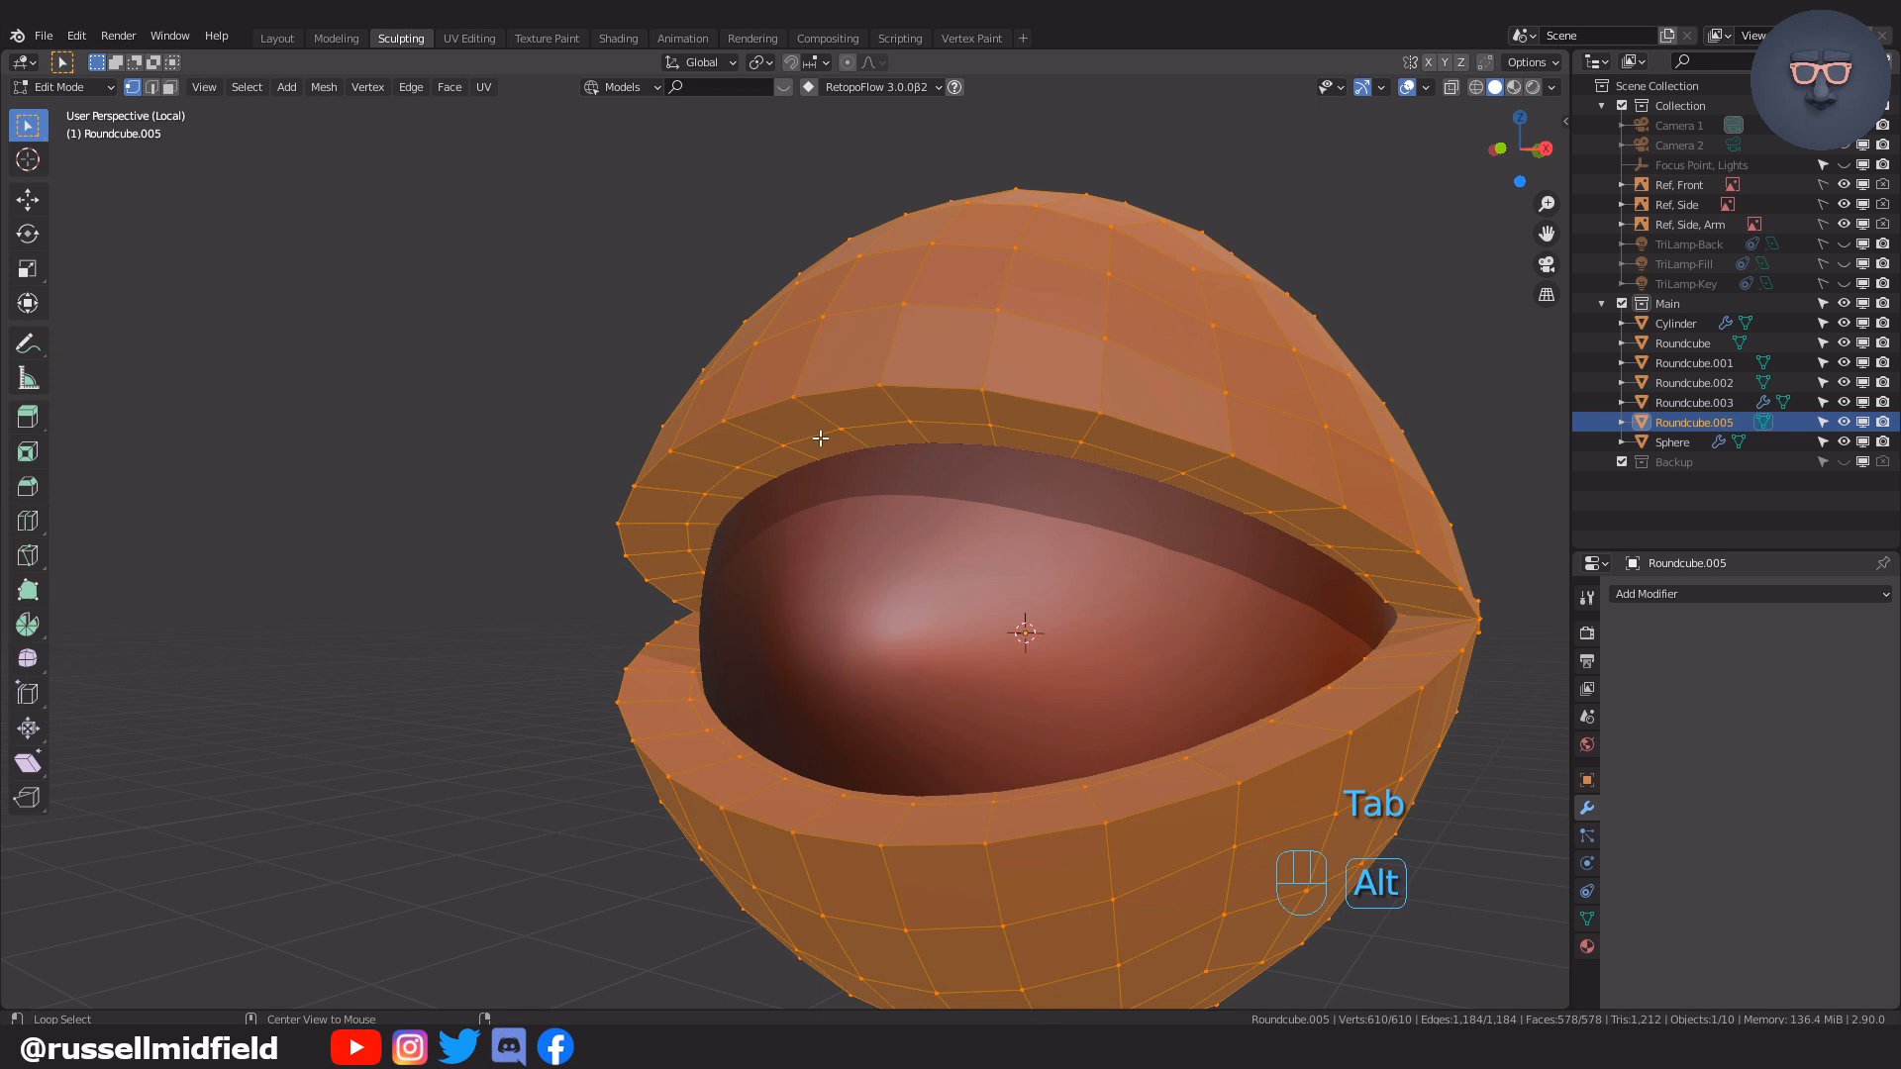
# Select the upper eyelid's inner edge loop and lower it about 0.015 m along Z toward the eyeball
pyautogui.keyDown('alt'); pyautogui.click(821, 437); pyautogui.keyUp('alt')
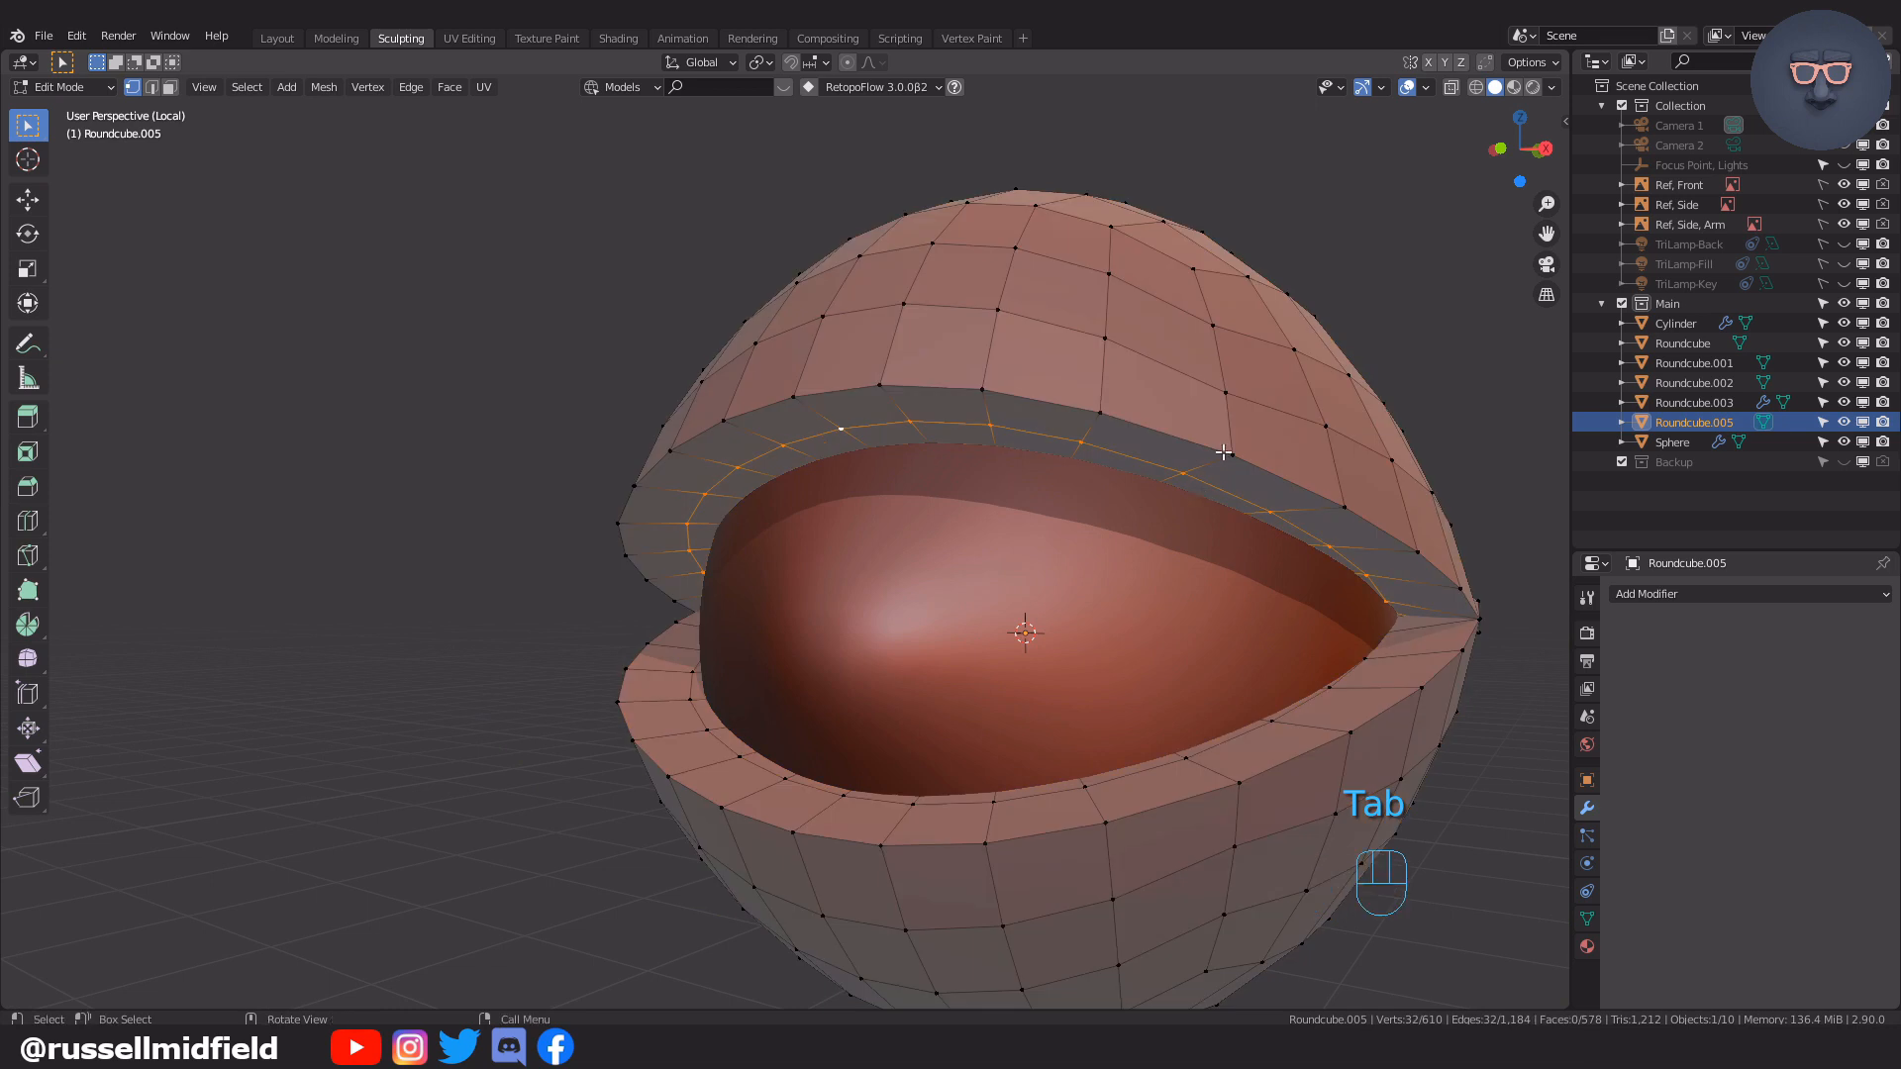
pyautogui.press('g')
pyautogui.press('z')
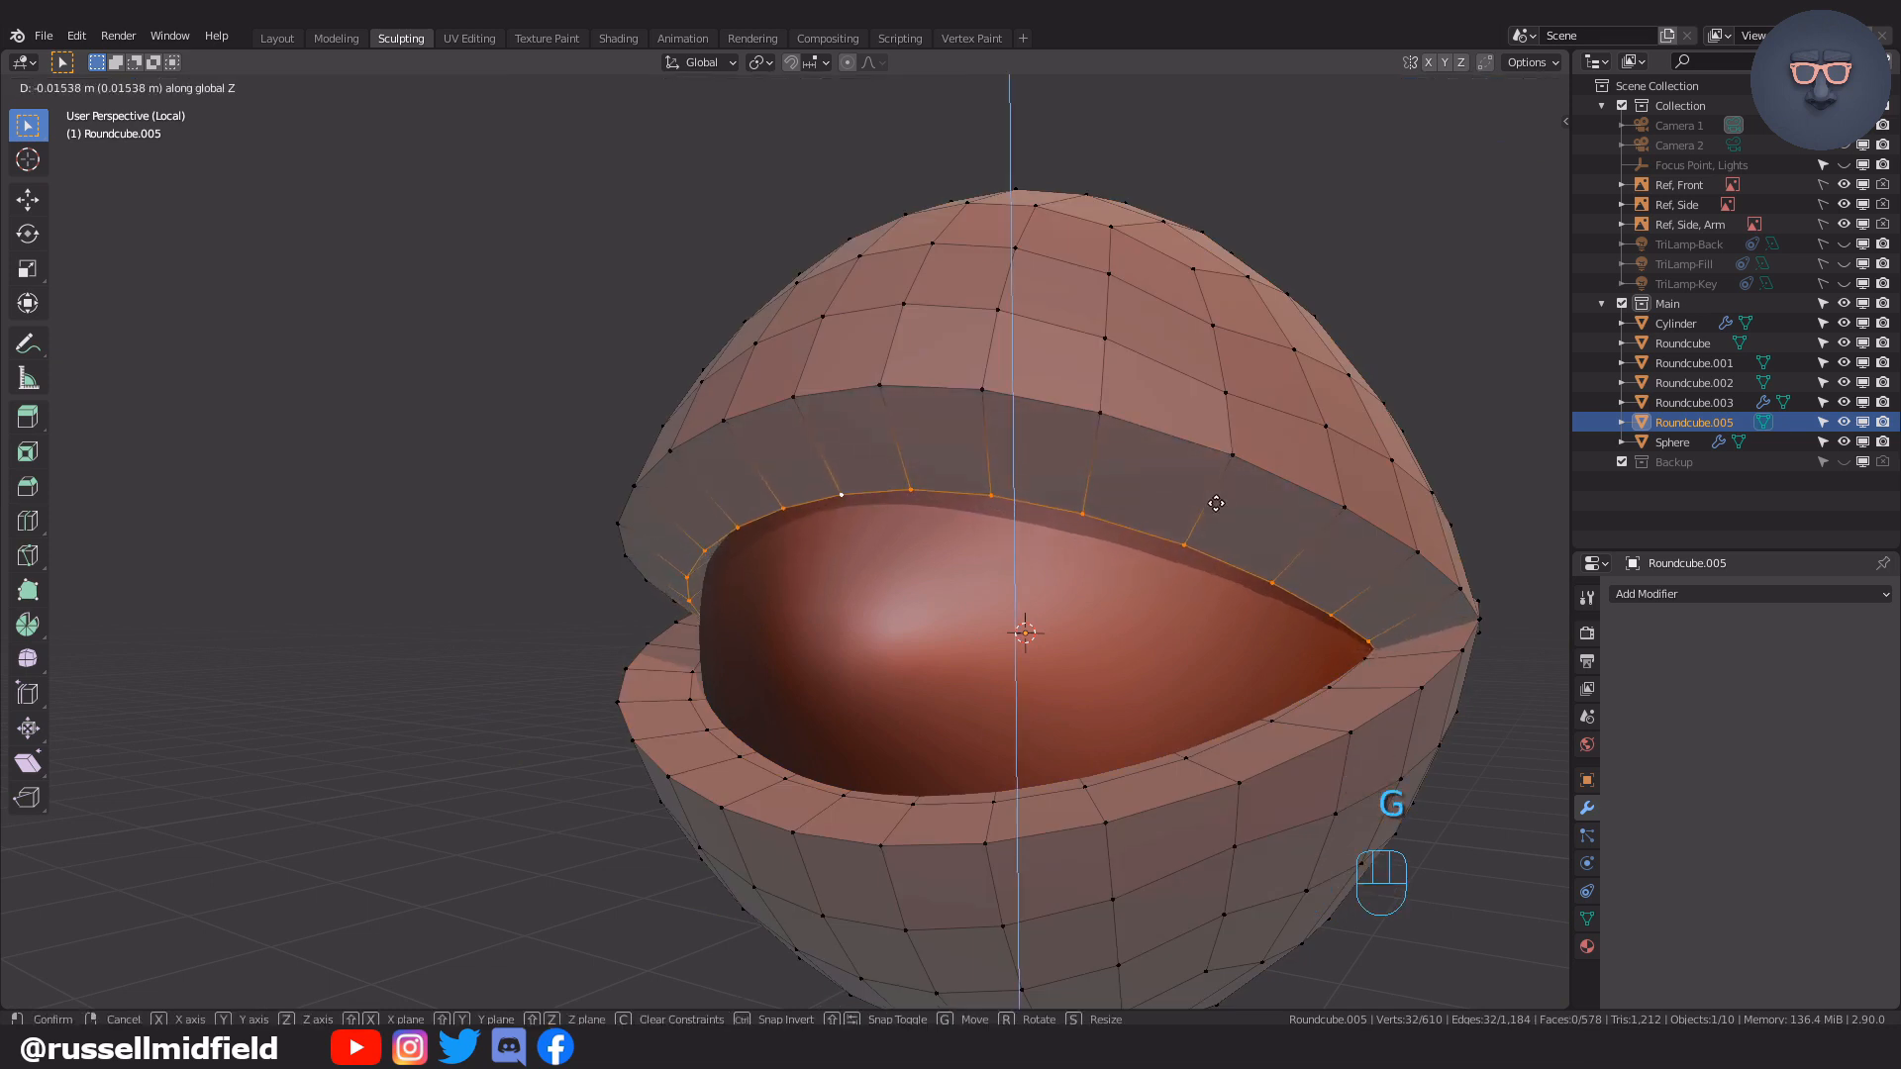
pyautogui.click(1218, 505)
# Raise the lower eyelid's inner edge loop about 0.012 m along Z and shift it along Y to follow the eyeball
pyautogui.keyDown('alt'); pyautogui.click(1297, 634); pyautogui.keyUp('alt')
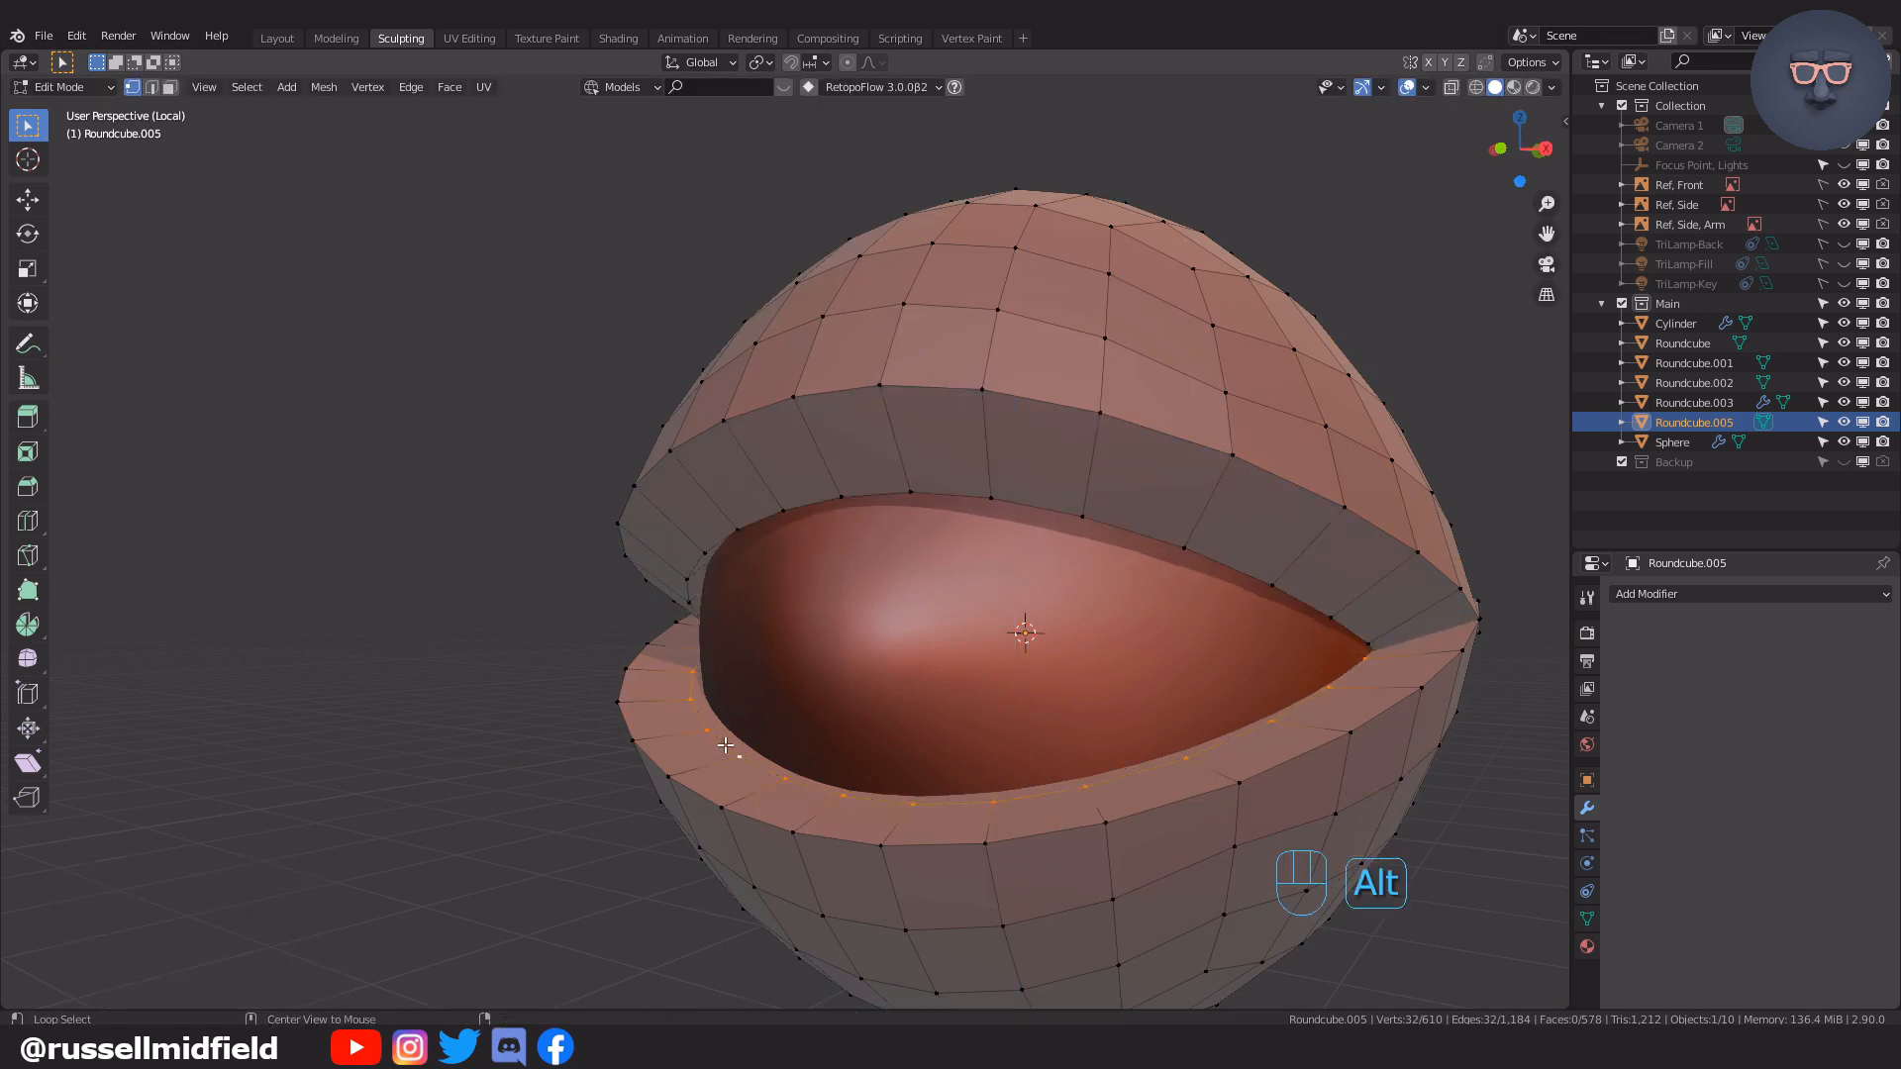
pyautogui.press('g')
pyautogui.press('z')
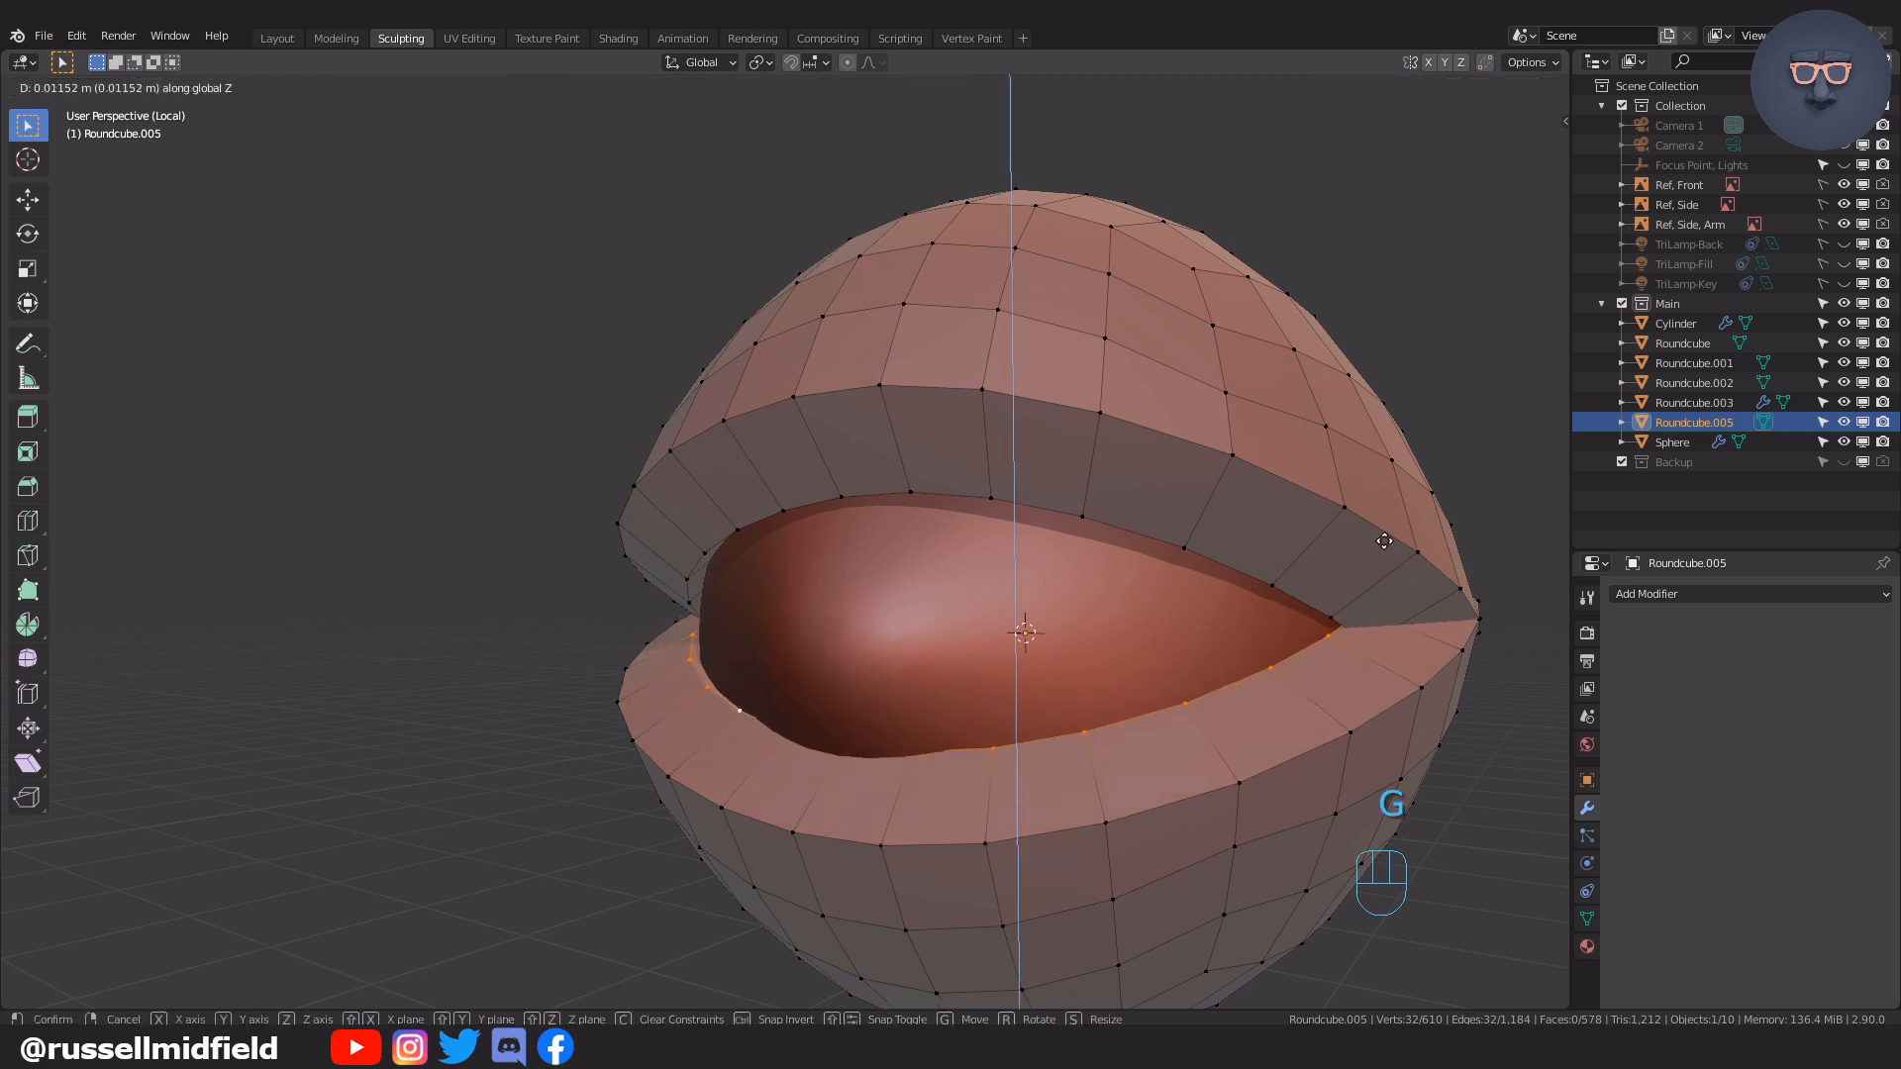
pyautogui.click(1385, 543)
pyautogui.moveTo(1385, 544); pyautogui.dragTo(1192, 573, button='middle')
pyautogui.press('g')
pyautogui.press('y')
pyautogui.click(1273, 548)
# Return to Object Mode and apply smooth shading to the eyelids object
pyautogui.press('Tab')
pyautogui.scroll(-3, 1346, 580)
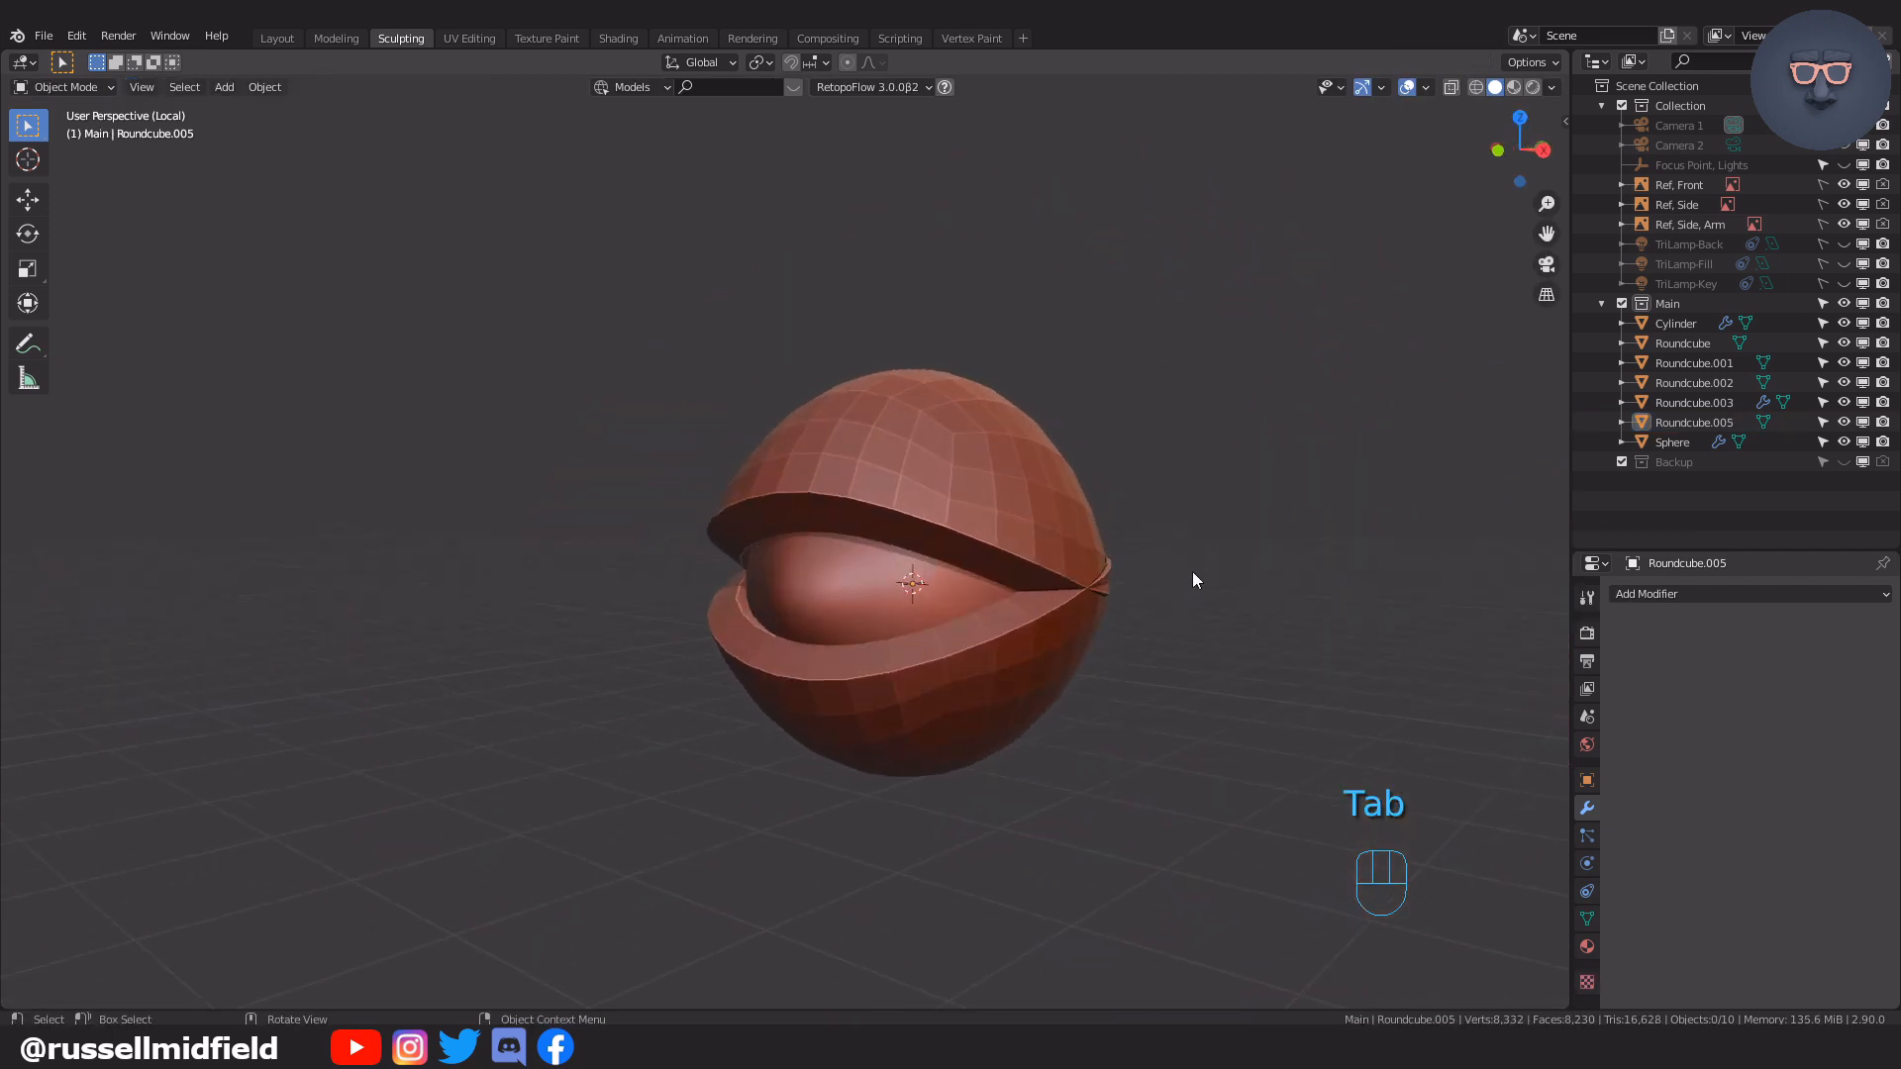
pyautogui.click(1085, 535)
pyautogui.press('q')
pyautogui.click(1069, 595)
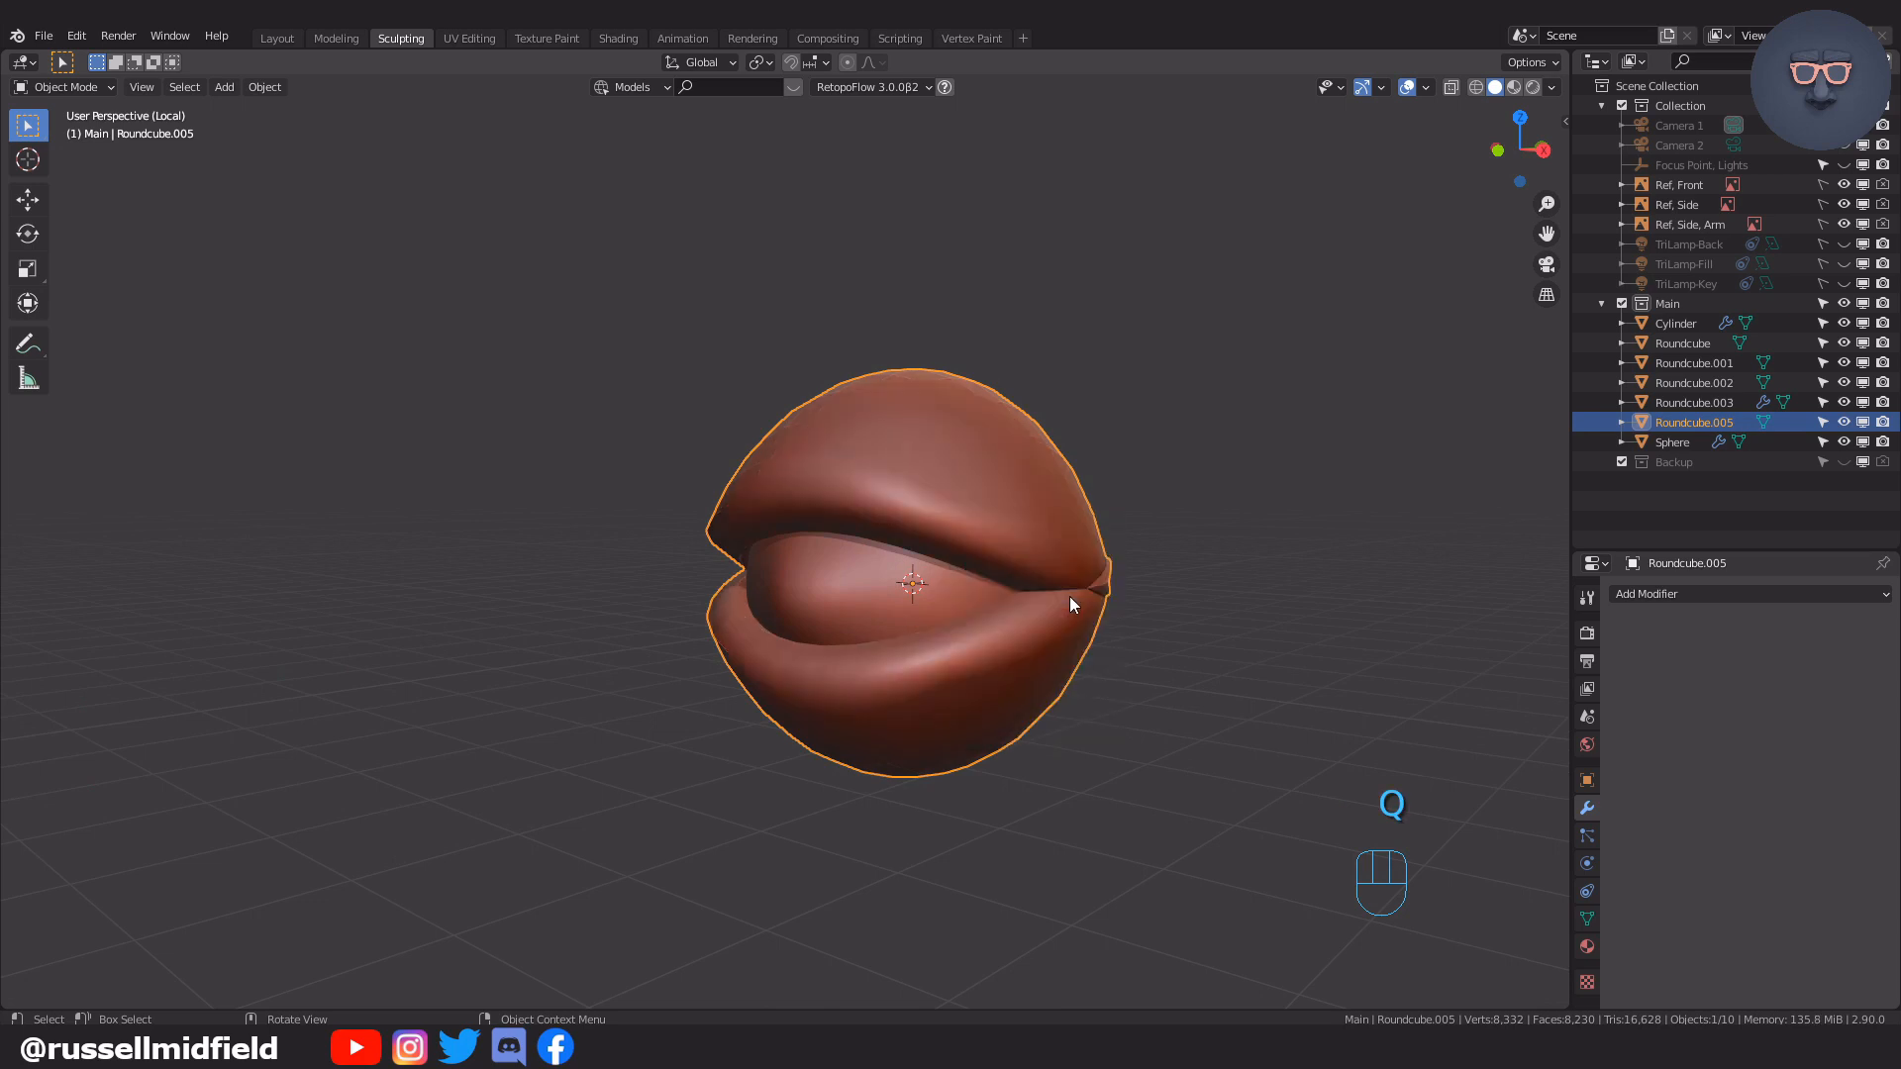
# Add a Subdivision Surface modifier to the eyelids object
pyautogui.click(1619, 594)
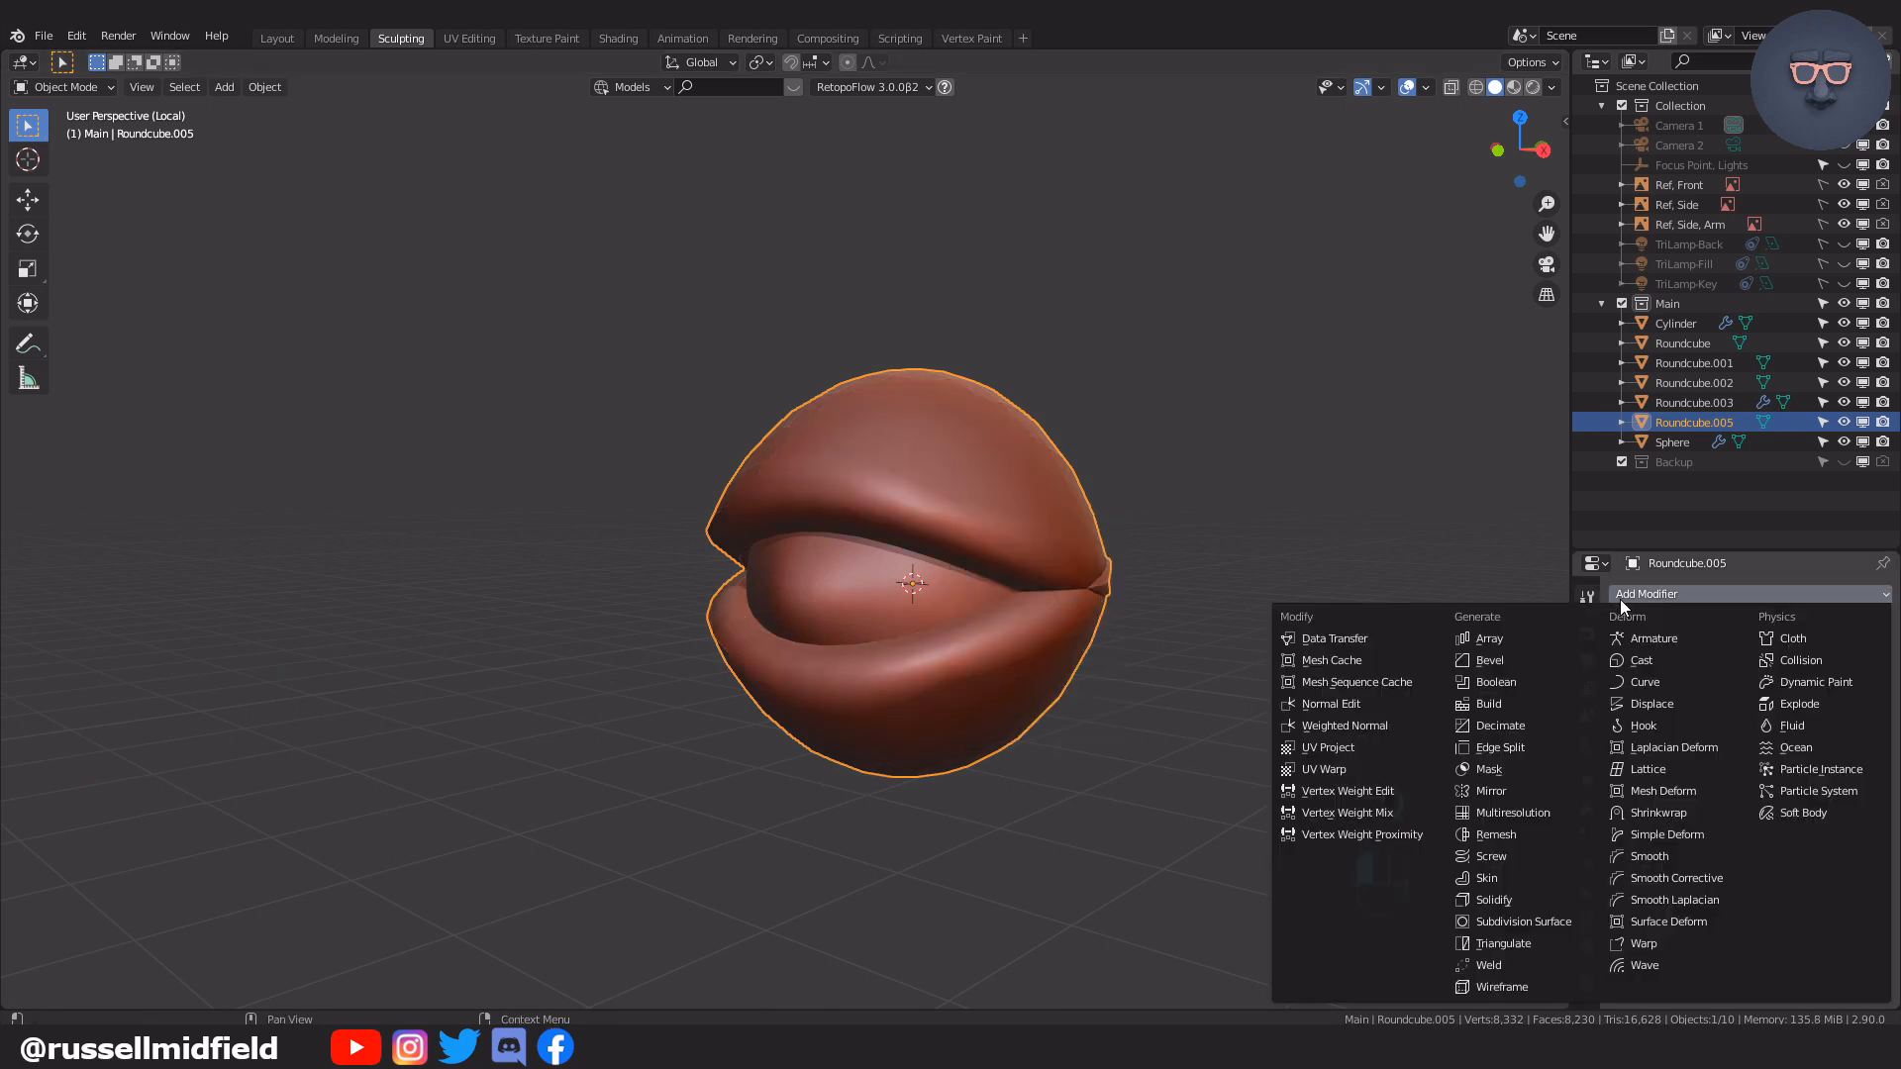
pyautogui.click(1529, 921)
pyautogui.click(1342, 693)
pyautogui.moveTo(1342, 693); pyautogui.dragTo(1069, 623, button='middle')
pyautogui.click(1061, 552)
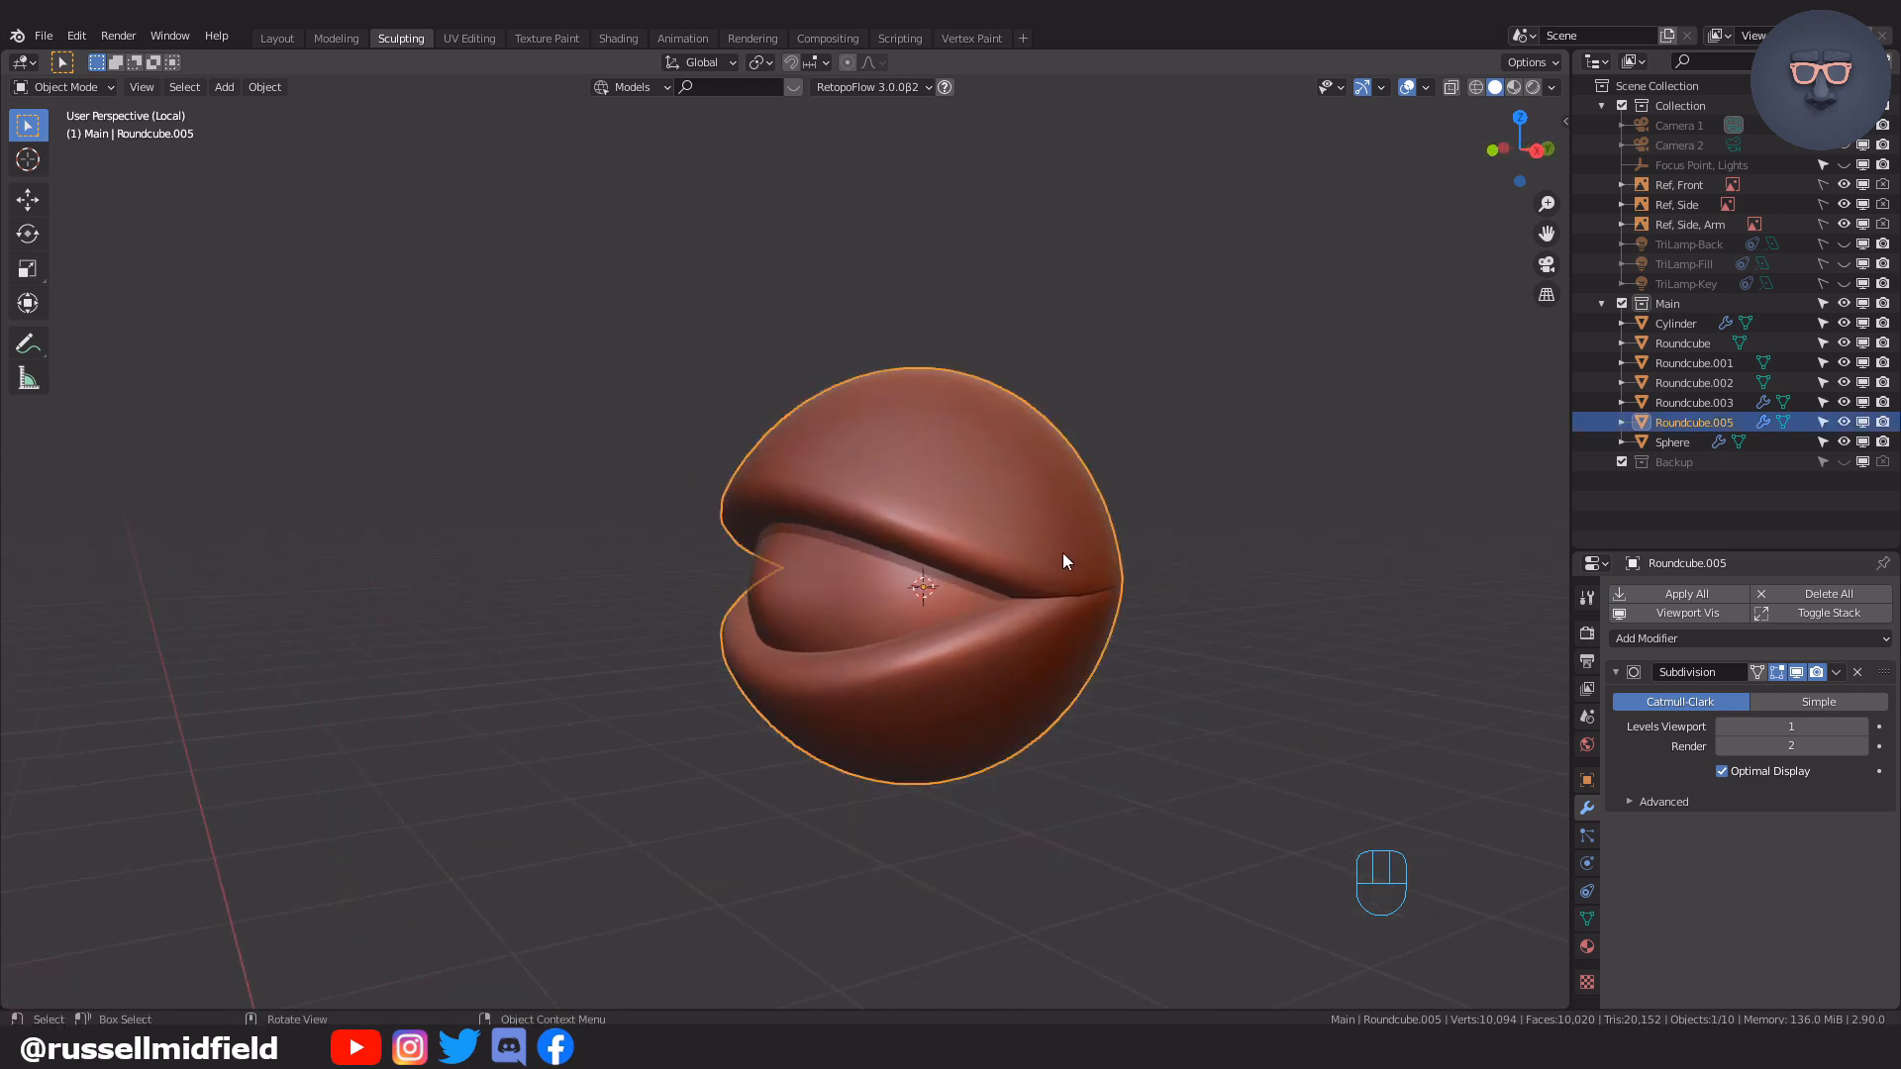
# Bevel the upper eyelid's outer rim loop with 2 segments and an adjusted width, and repeat the bevel on the lower eyelid's rim
pyautogui.scroll(4, 1081, 505)
pyautogui.press('Tab')
pyautogui.click(954, 507)
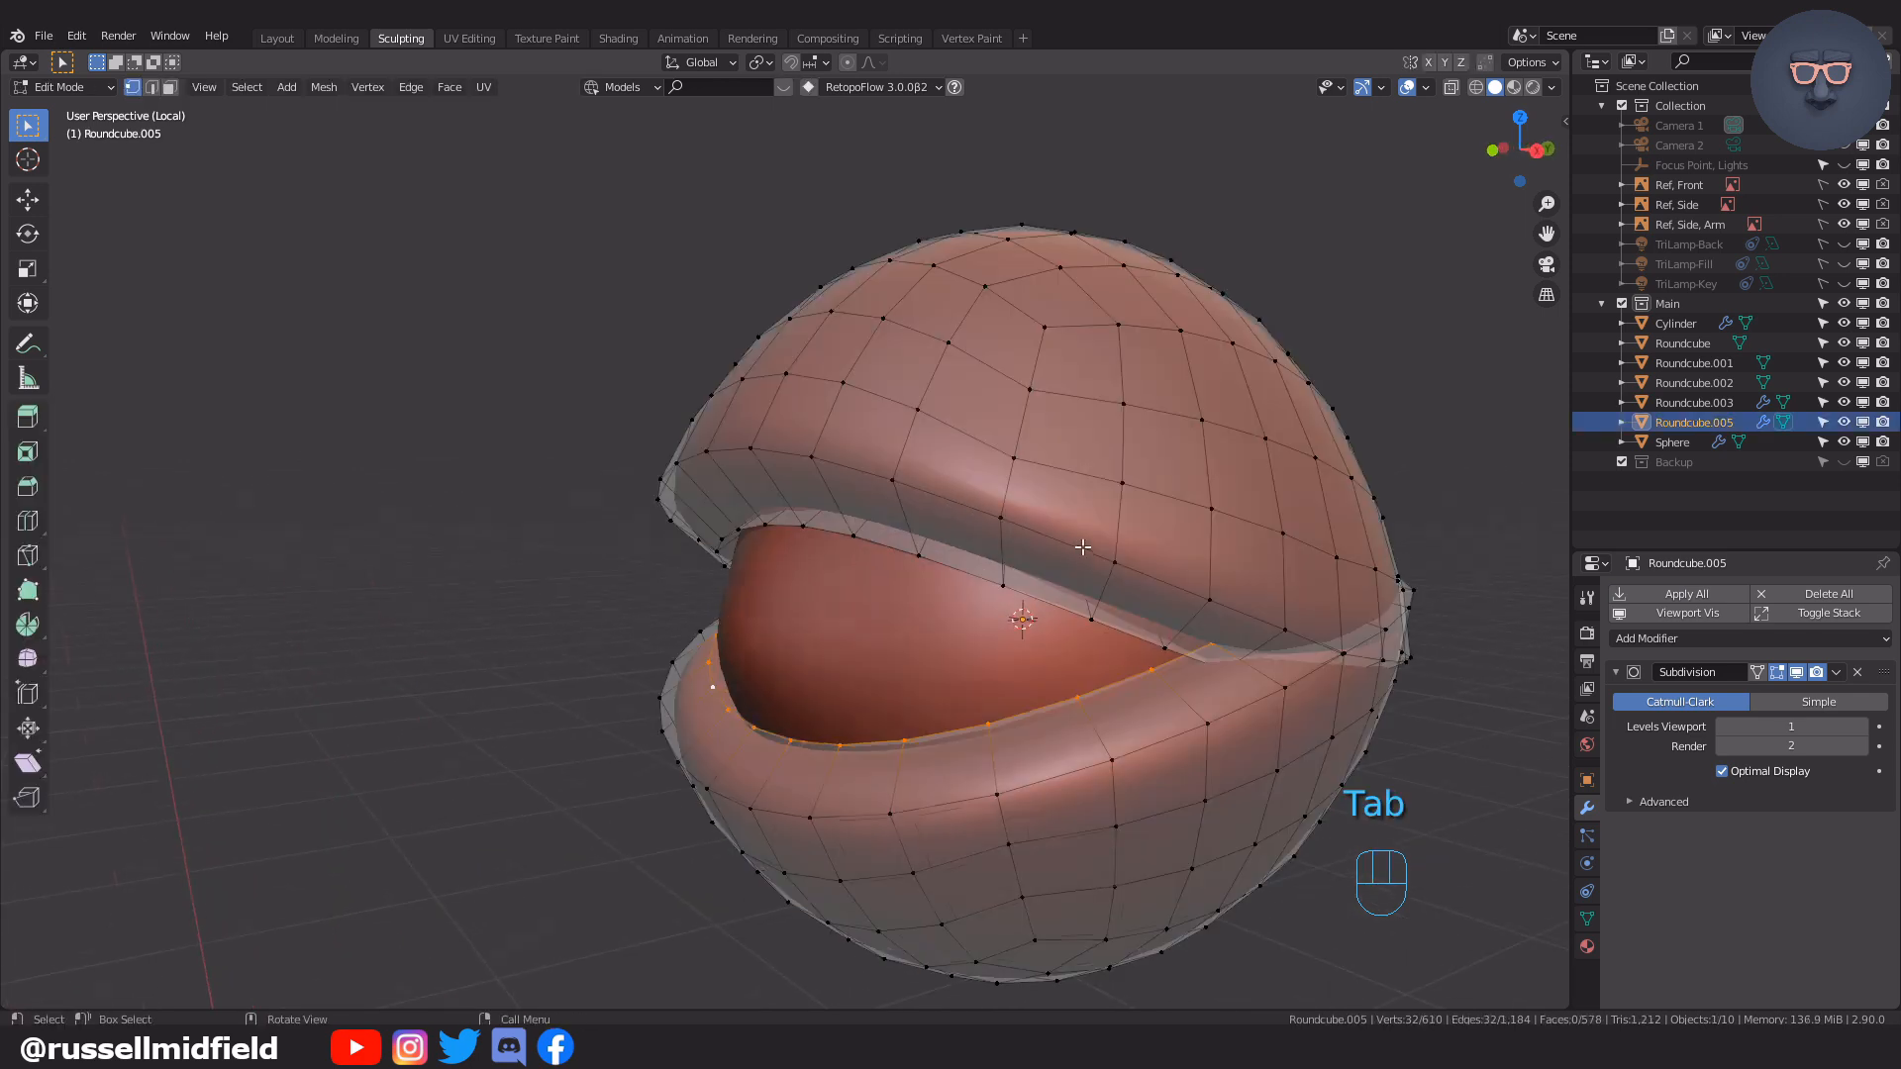
pyautogui.keyDown('alt'); pyautogui.click(822, 474); pyautogui.keyUp('alt')
pyautogui.hotkey('ctrl', 'b')
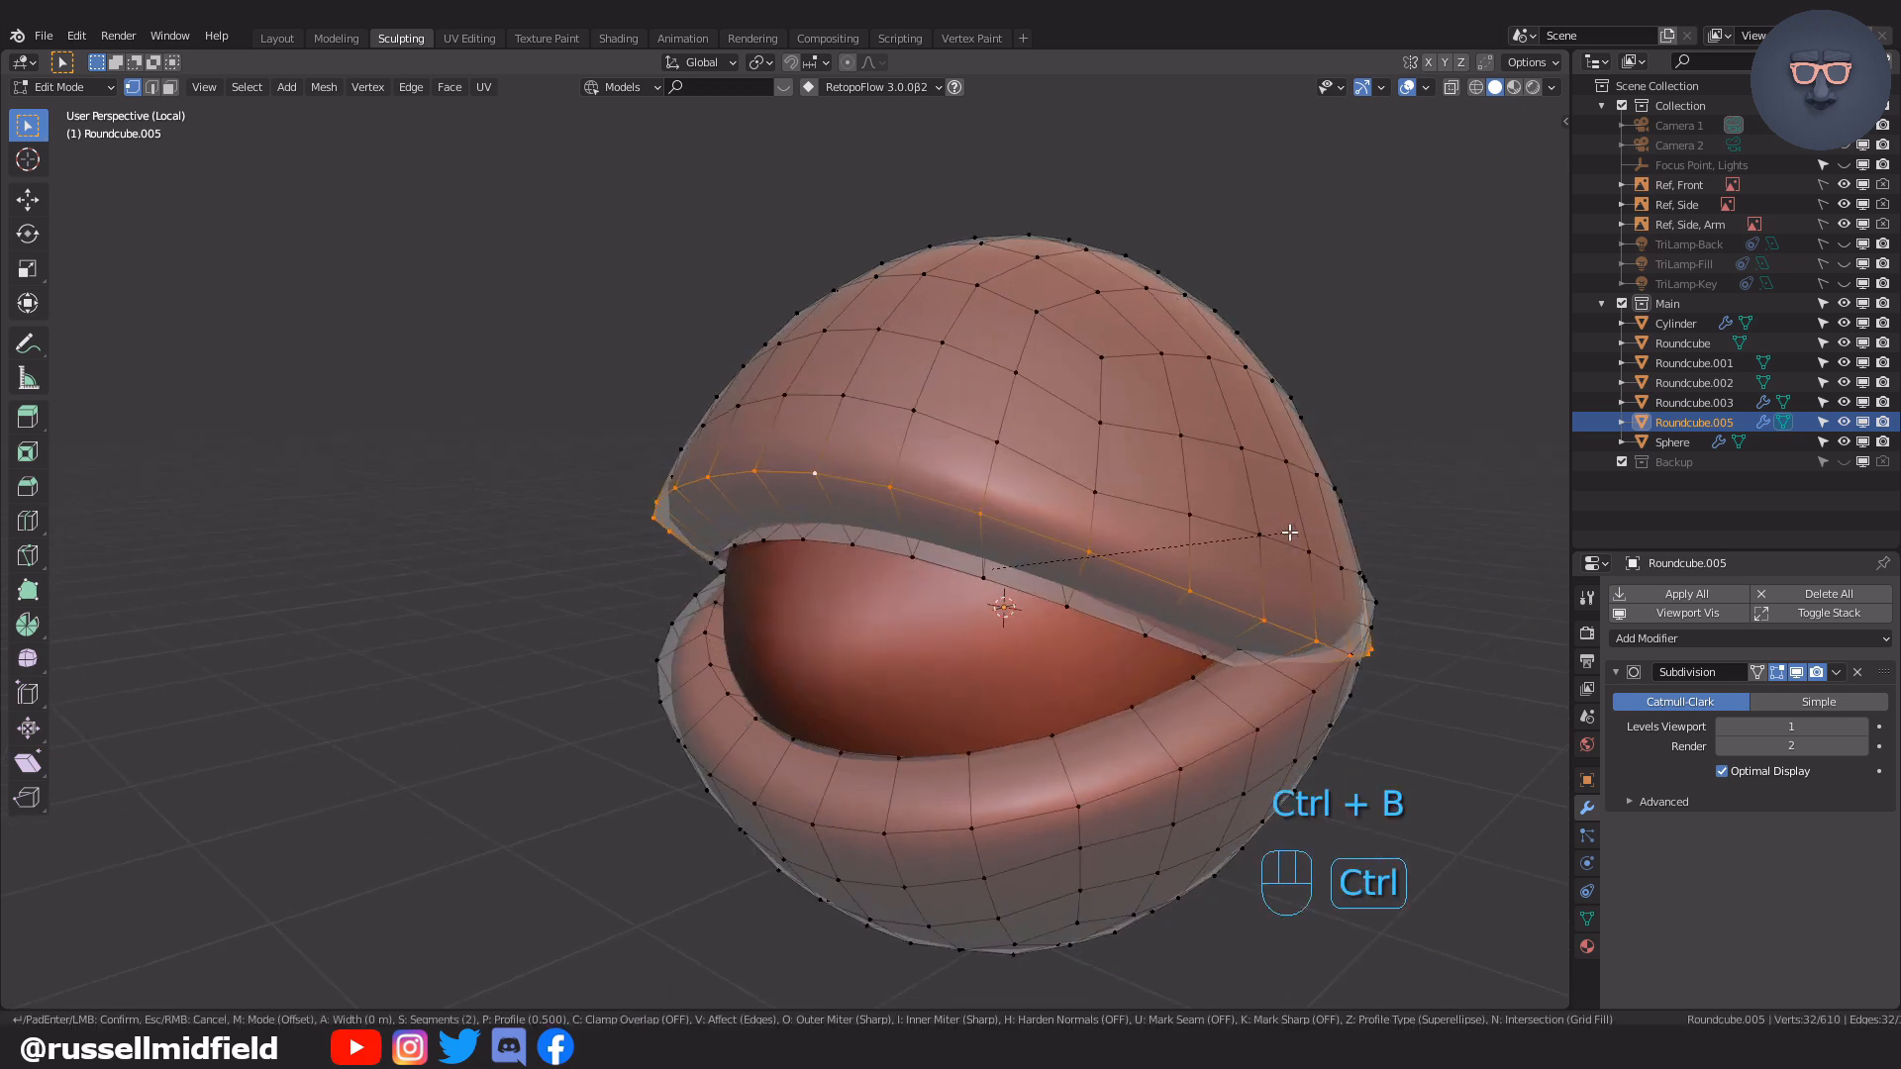
pyautogui.click(1303, 533)
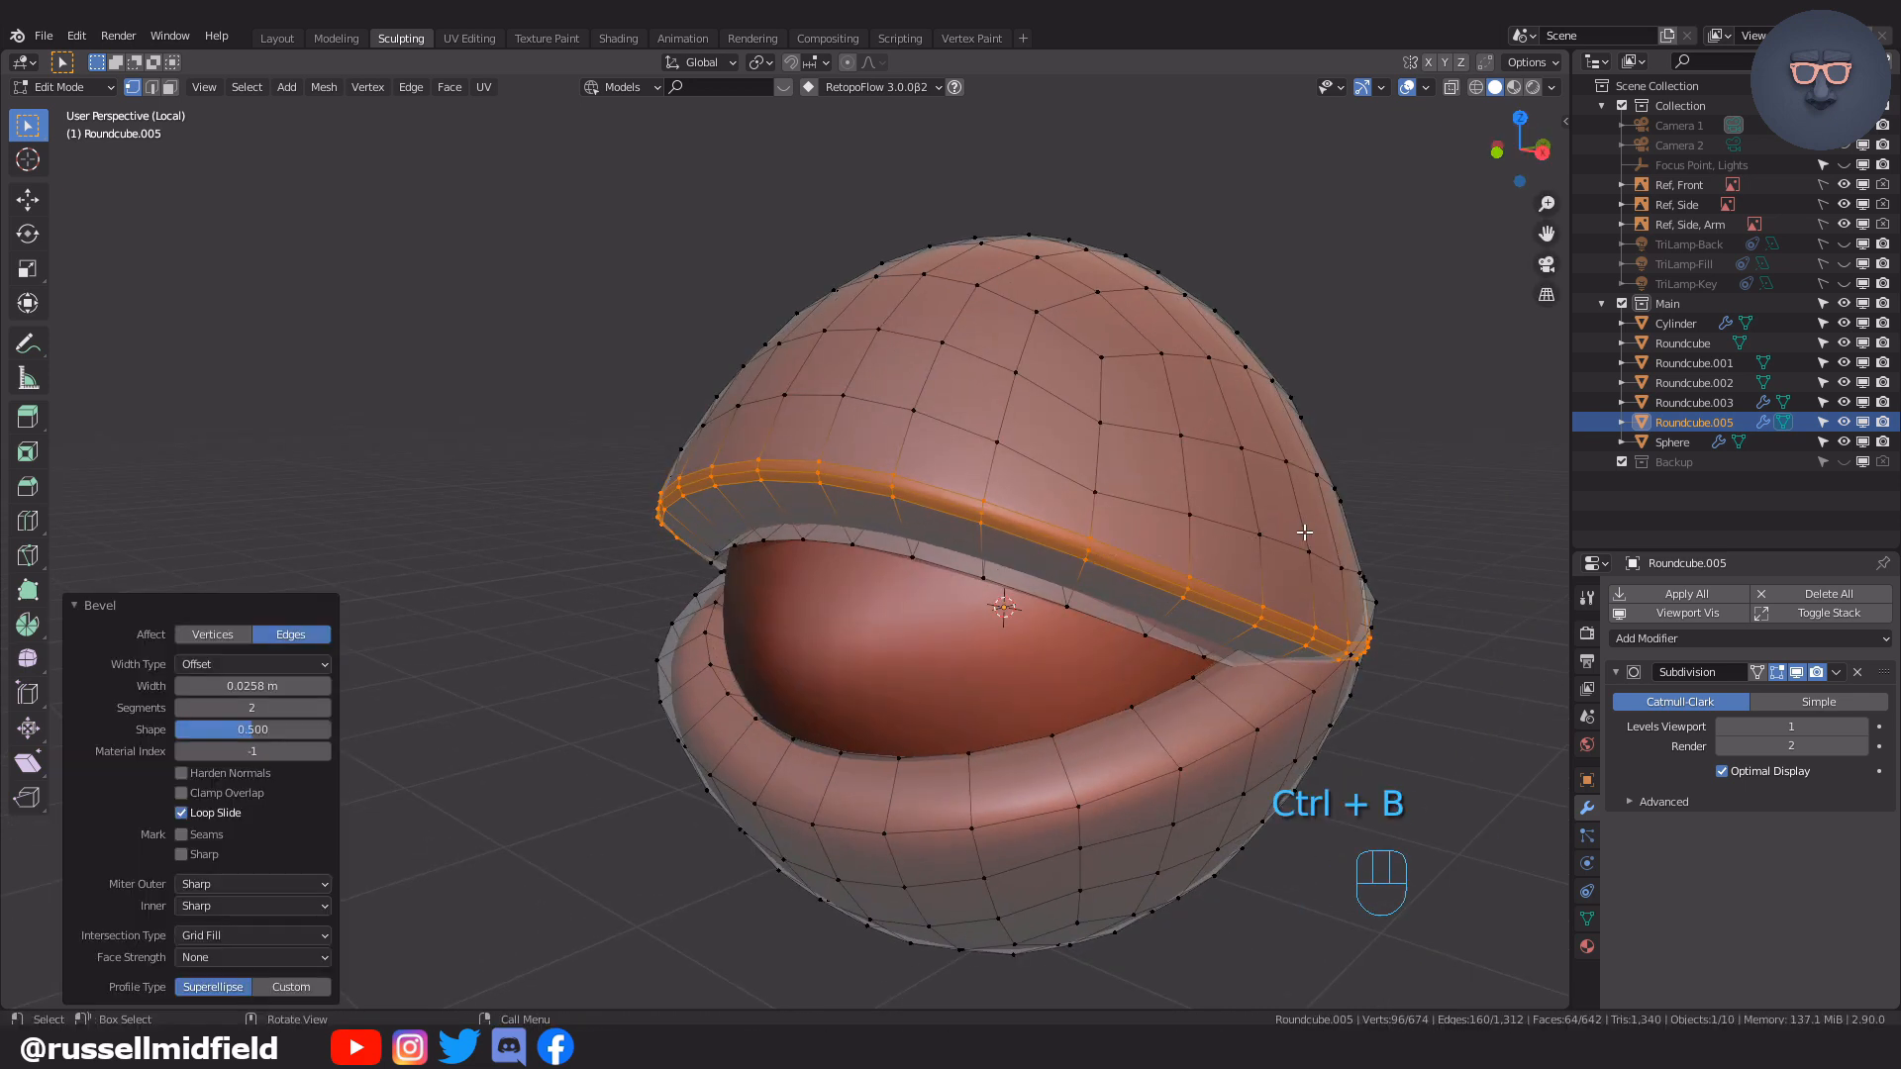
pyautogui.click(288, 693)
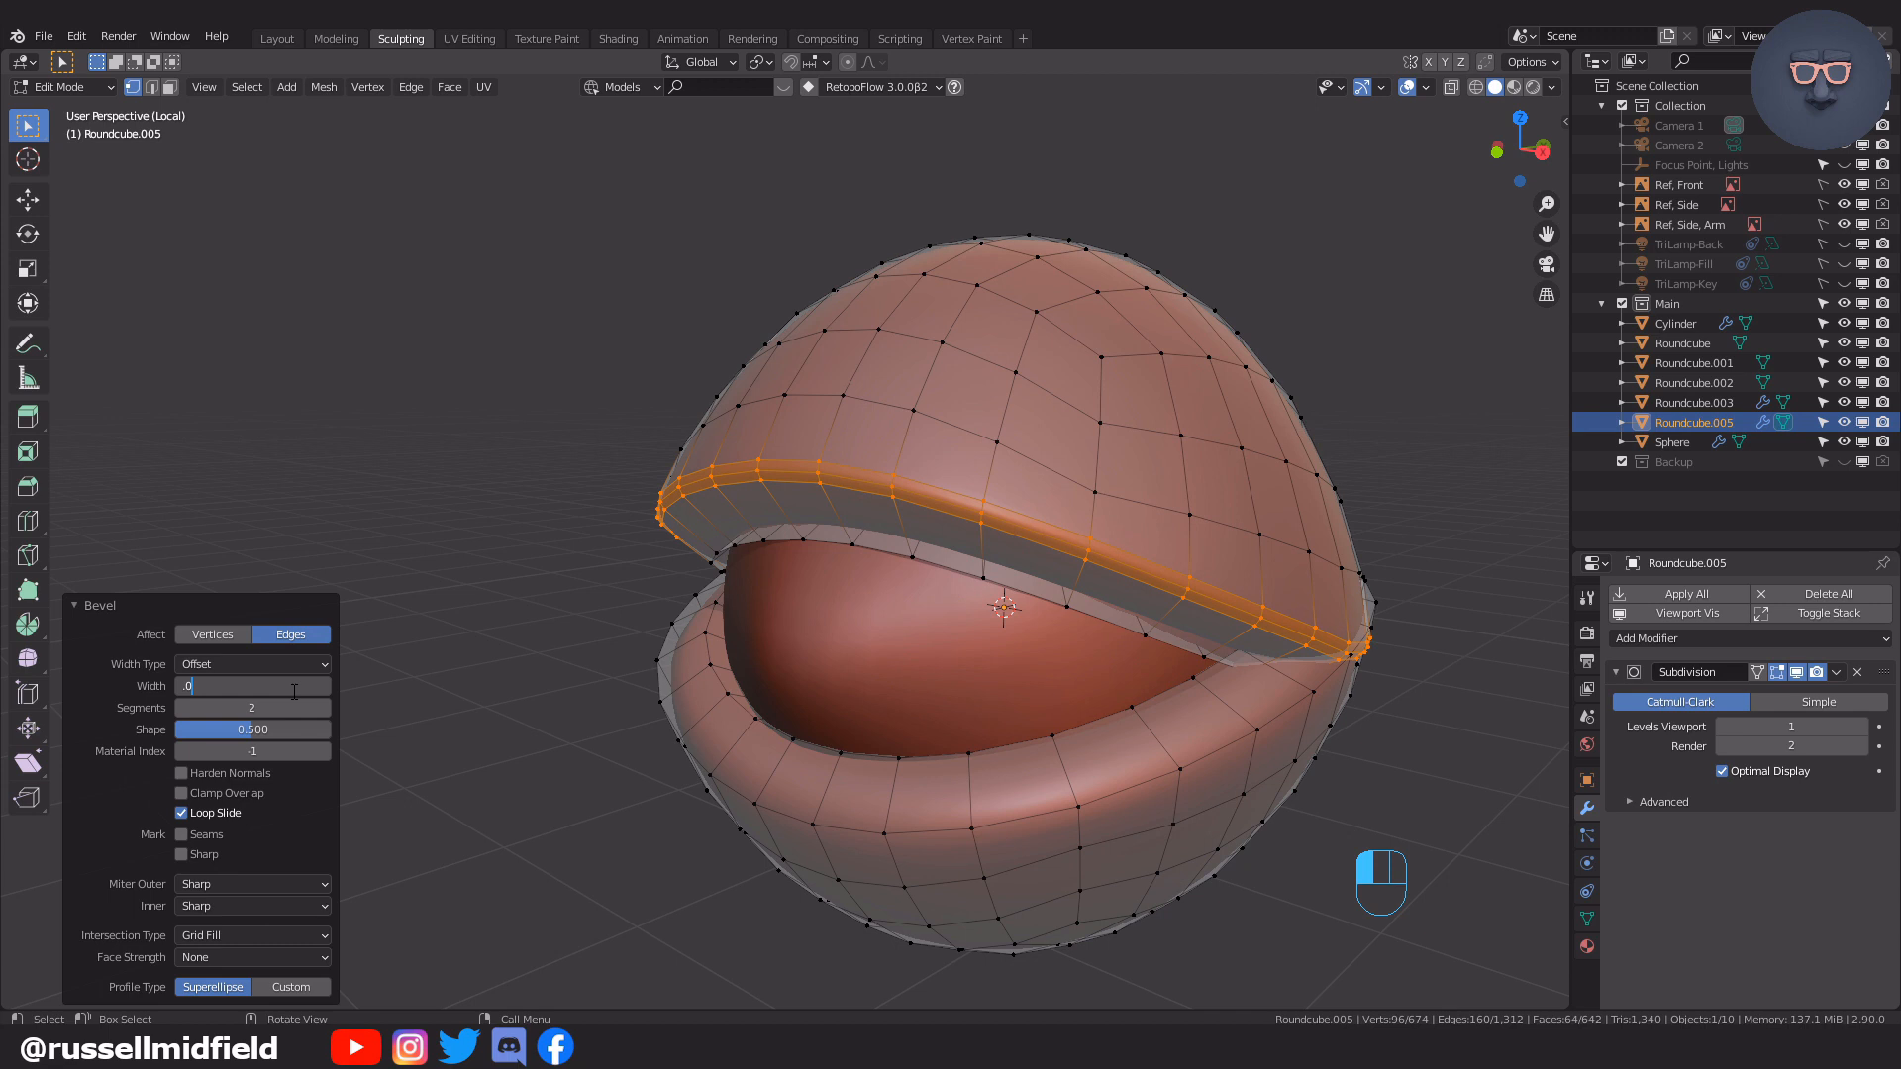
pyautogui.keyDown('alt'); pyautogui.click(730, 789); pyautogui.keyUp('alt')
pyautogui.hotkey('shift', 'r')
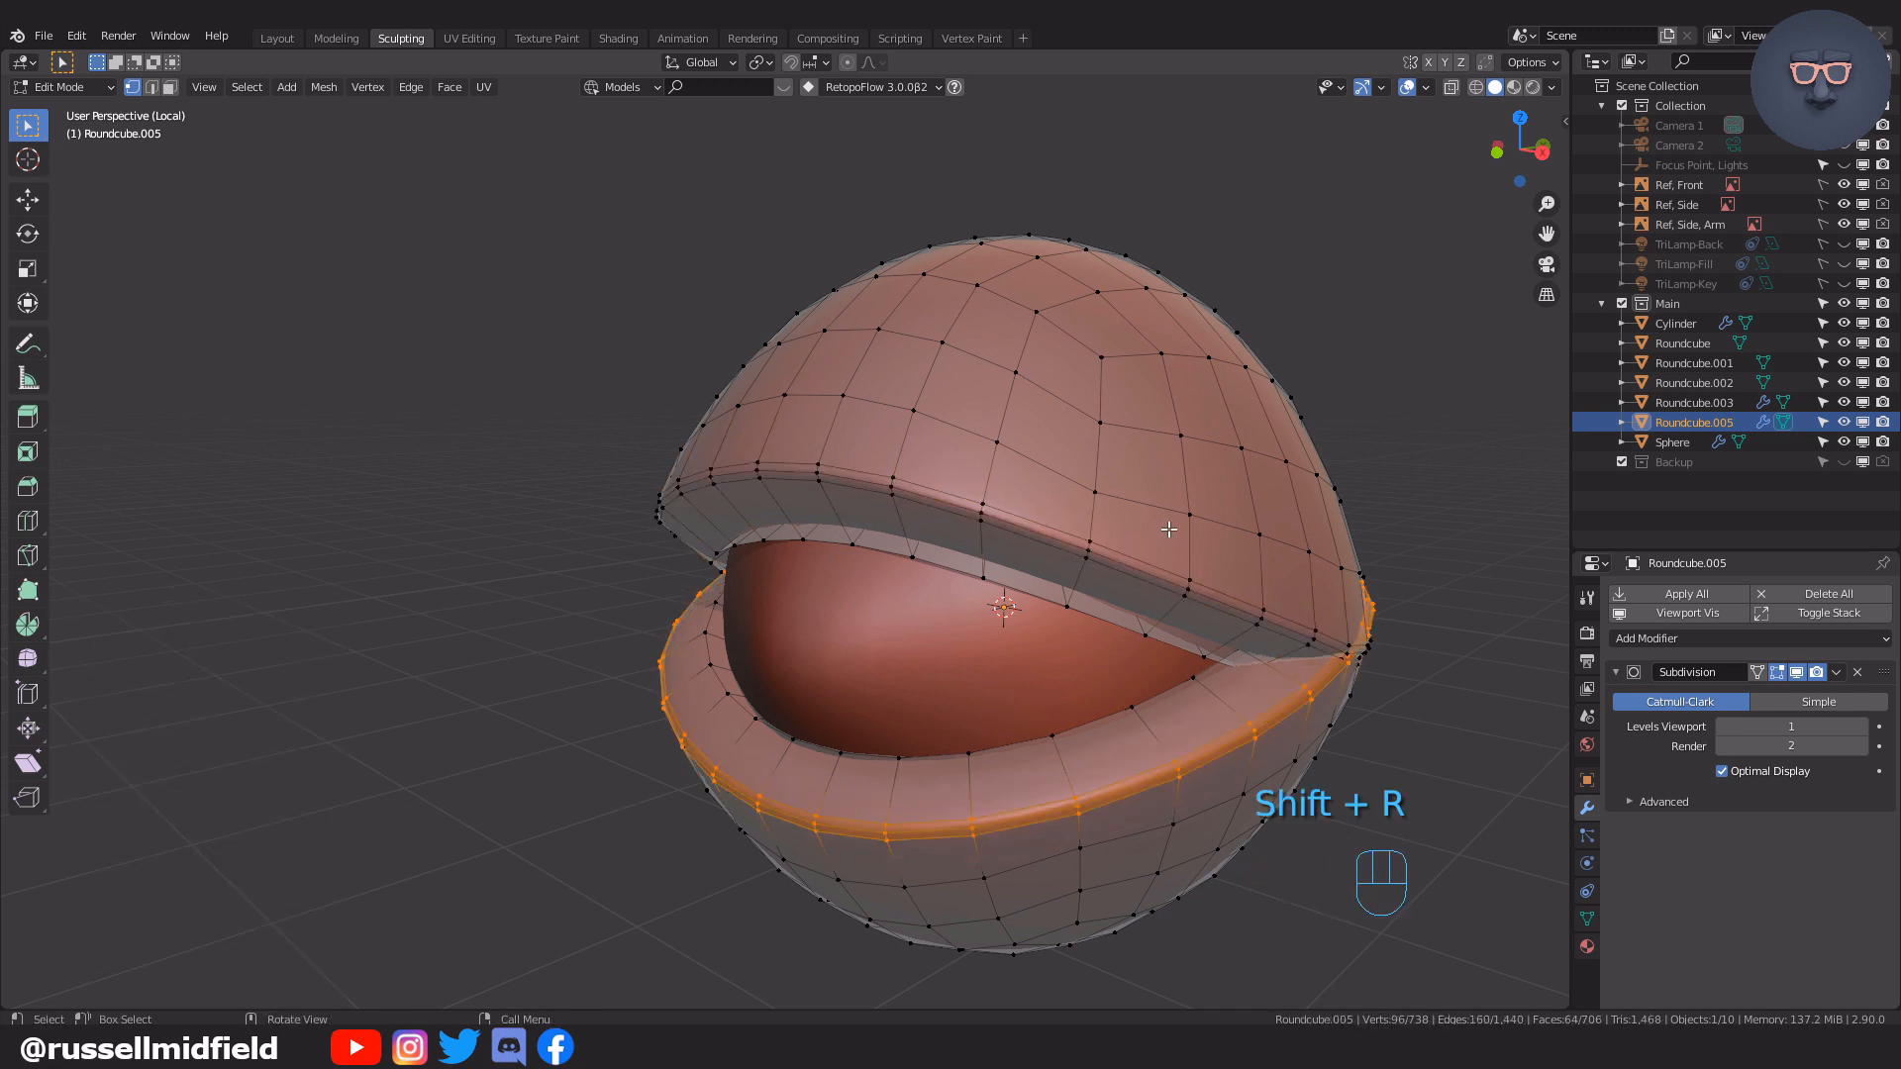
# Return the eyelids object to Object Mode and clear the selection
pyautogui.press('Tab')
pyautogui.click(1250, 276)
pyautogui.click(1310, 273)
pyautogui.scroll(-2, 1191, 775)
pyautogui.moveTo(1192, 775); pyautogui.dragTo(1225, 750, button='middle')
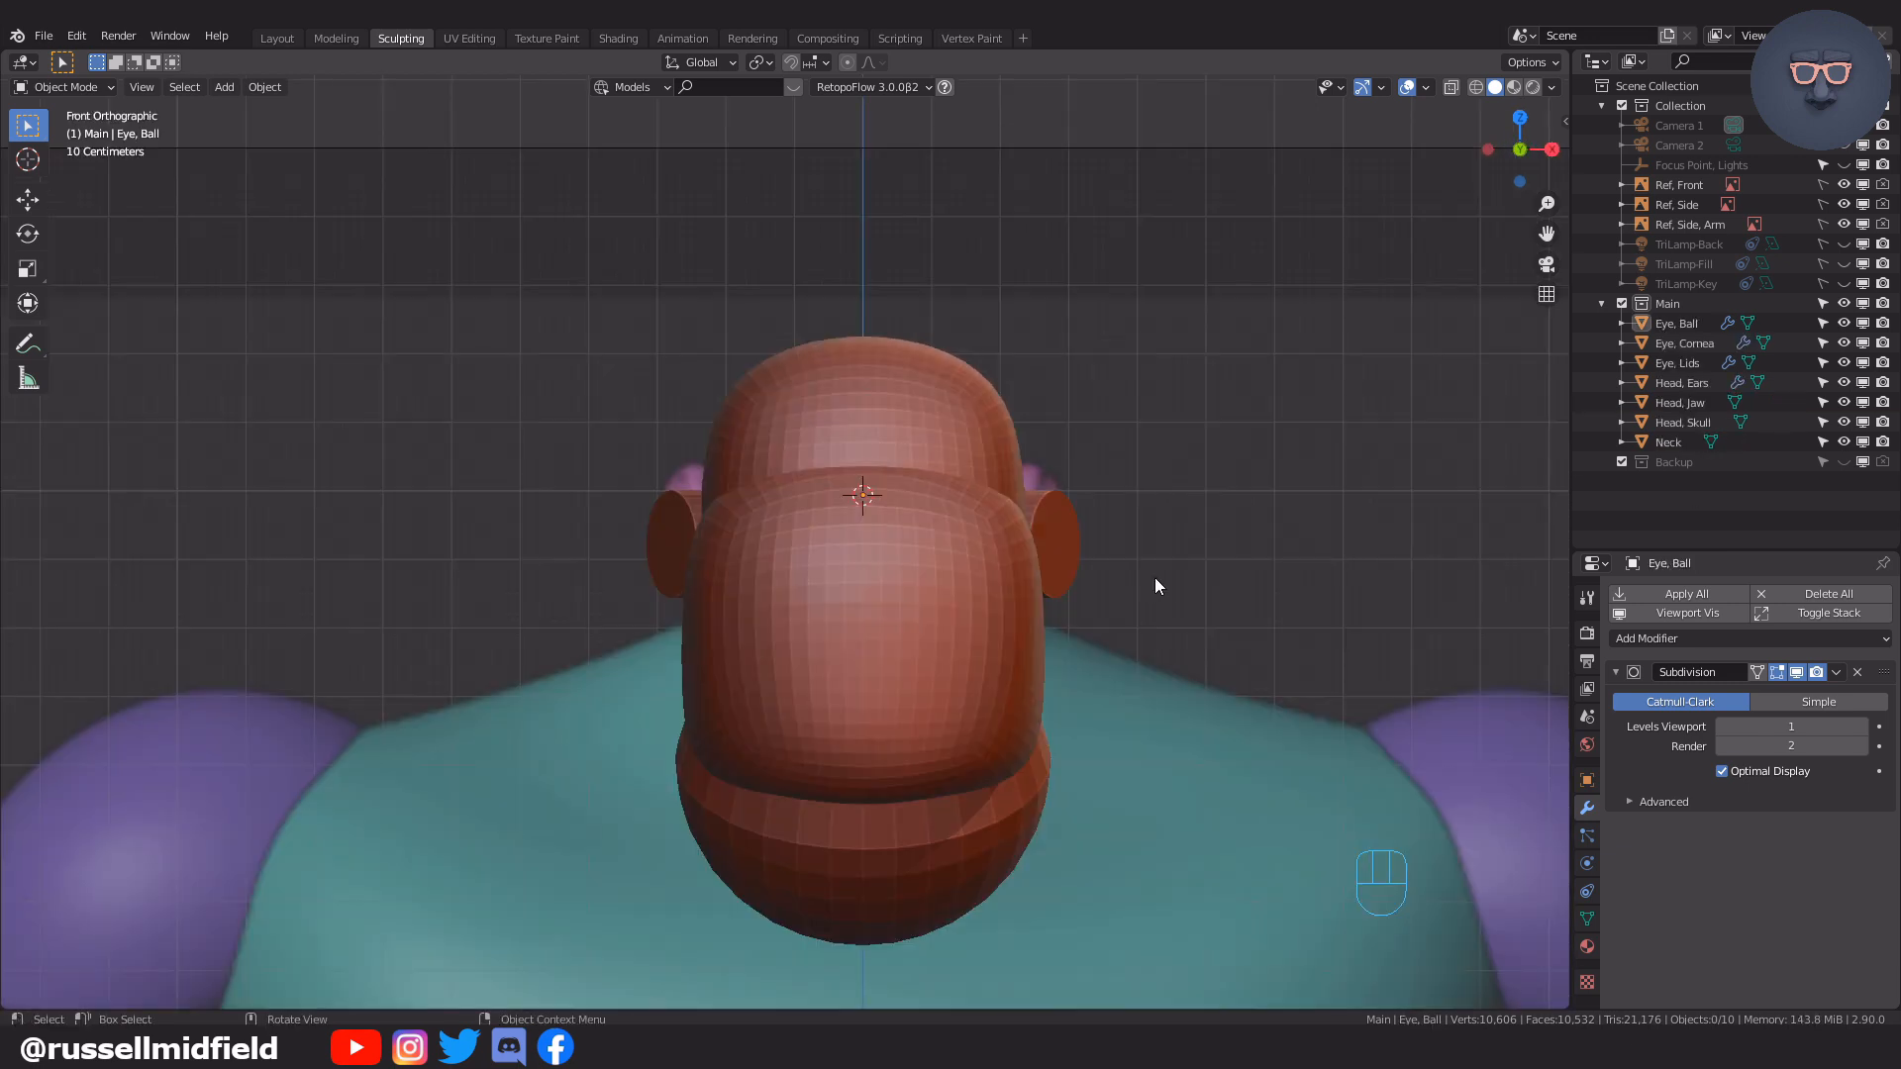
# Select the eyeball, cornea and eyelids together, move them about 0.119 m along X and scale them to about 0.52
pyautogui.click(1677, 326)
pyautogui.keyDown('shift'); pyautogui.click(1697, 364); pyautogui.keyUp('shift')
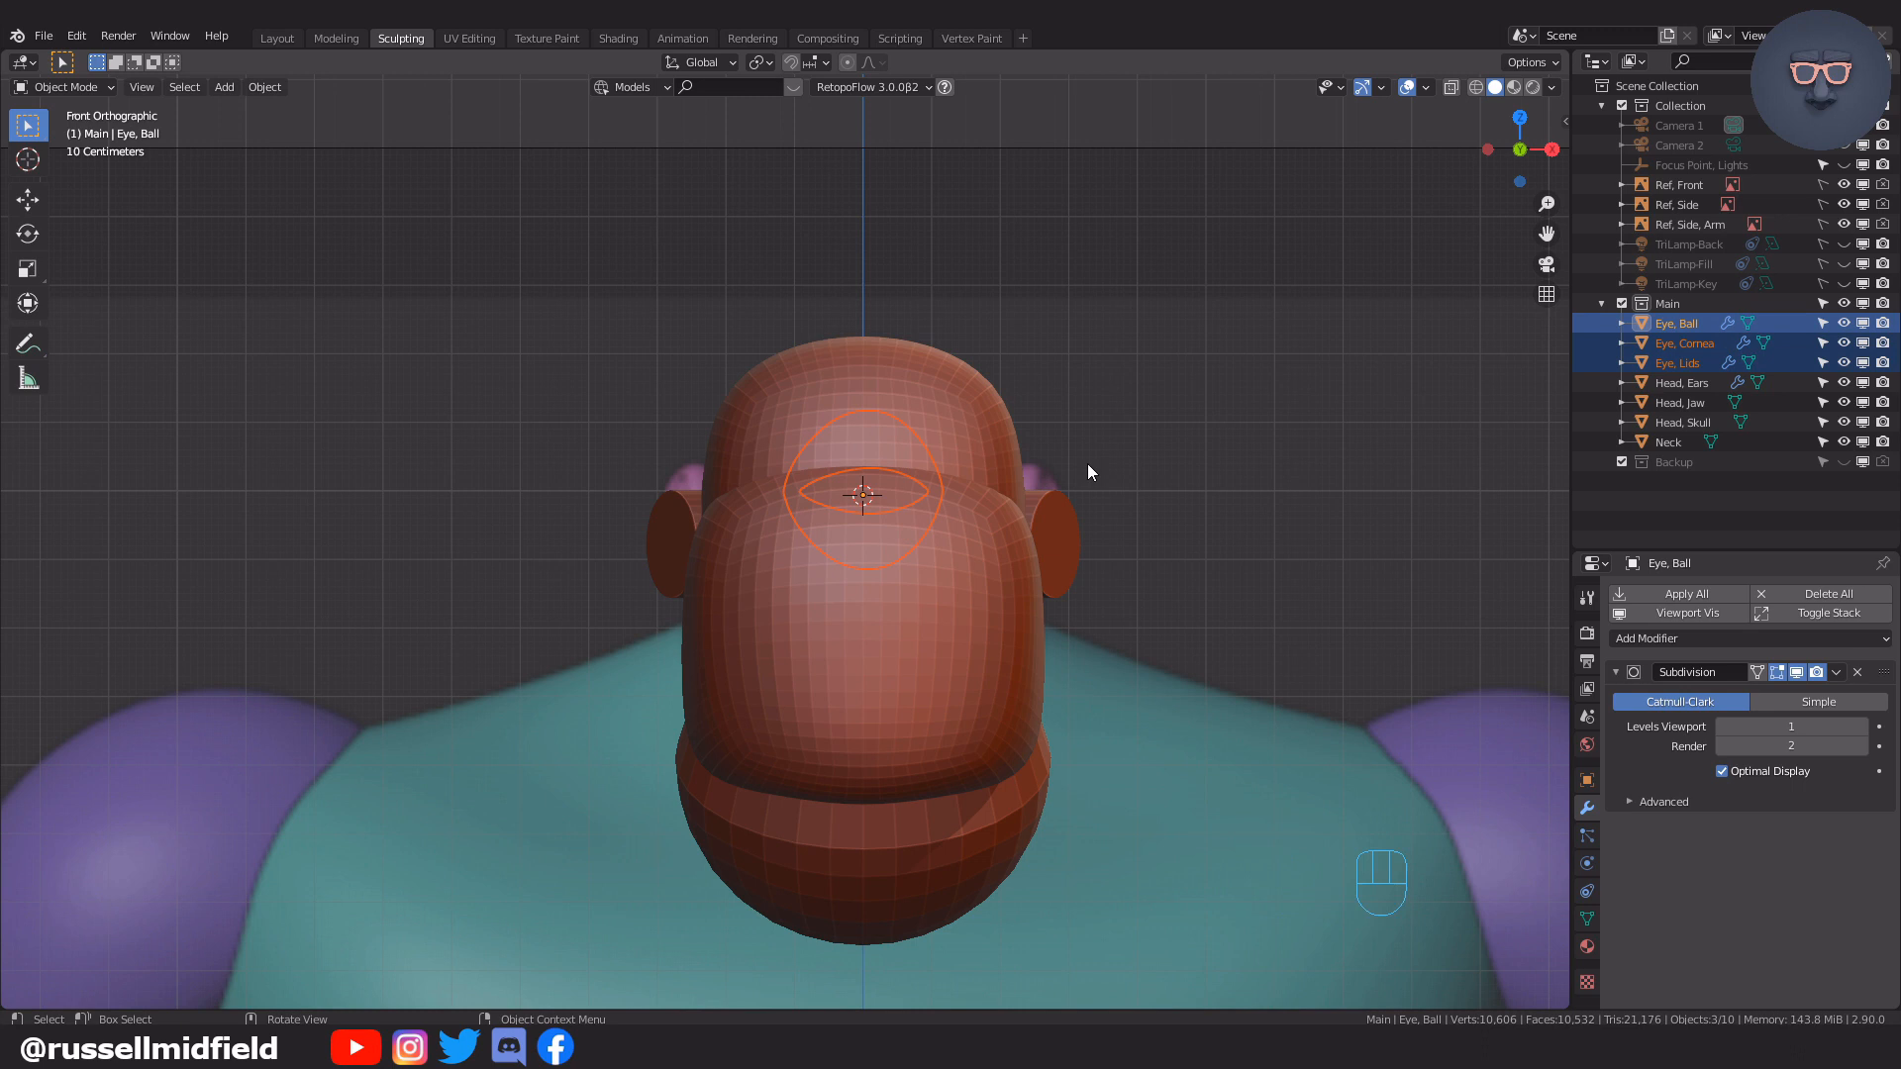
pyautogui.scroll(2, 1087, 471)
pyautogui.press('g')
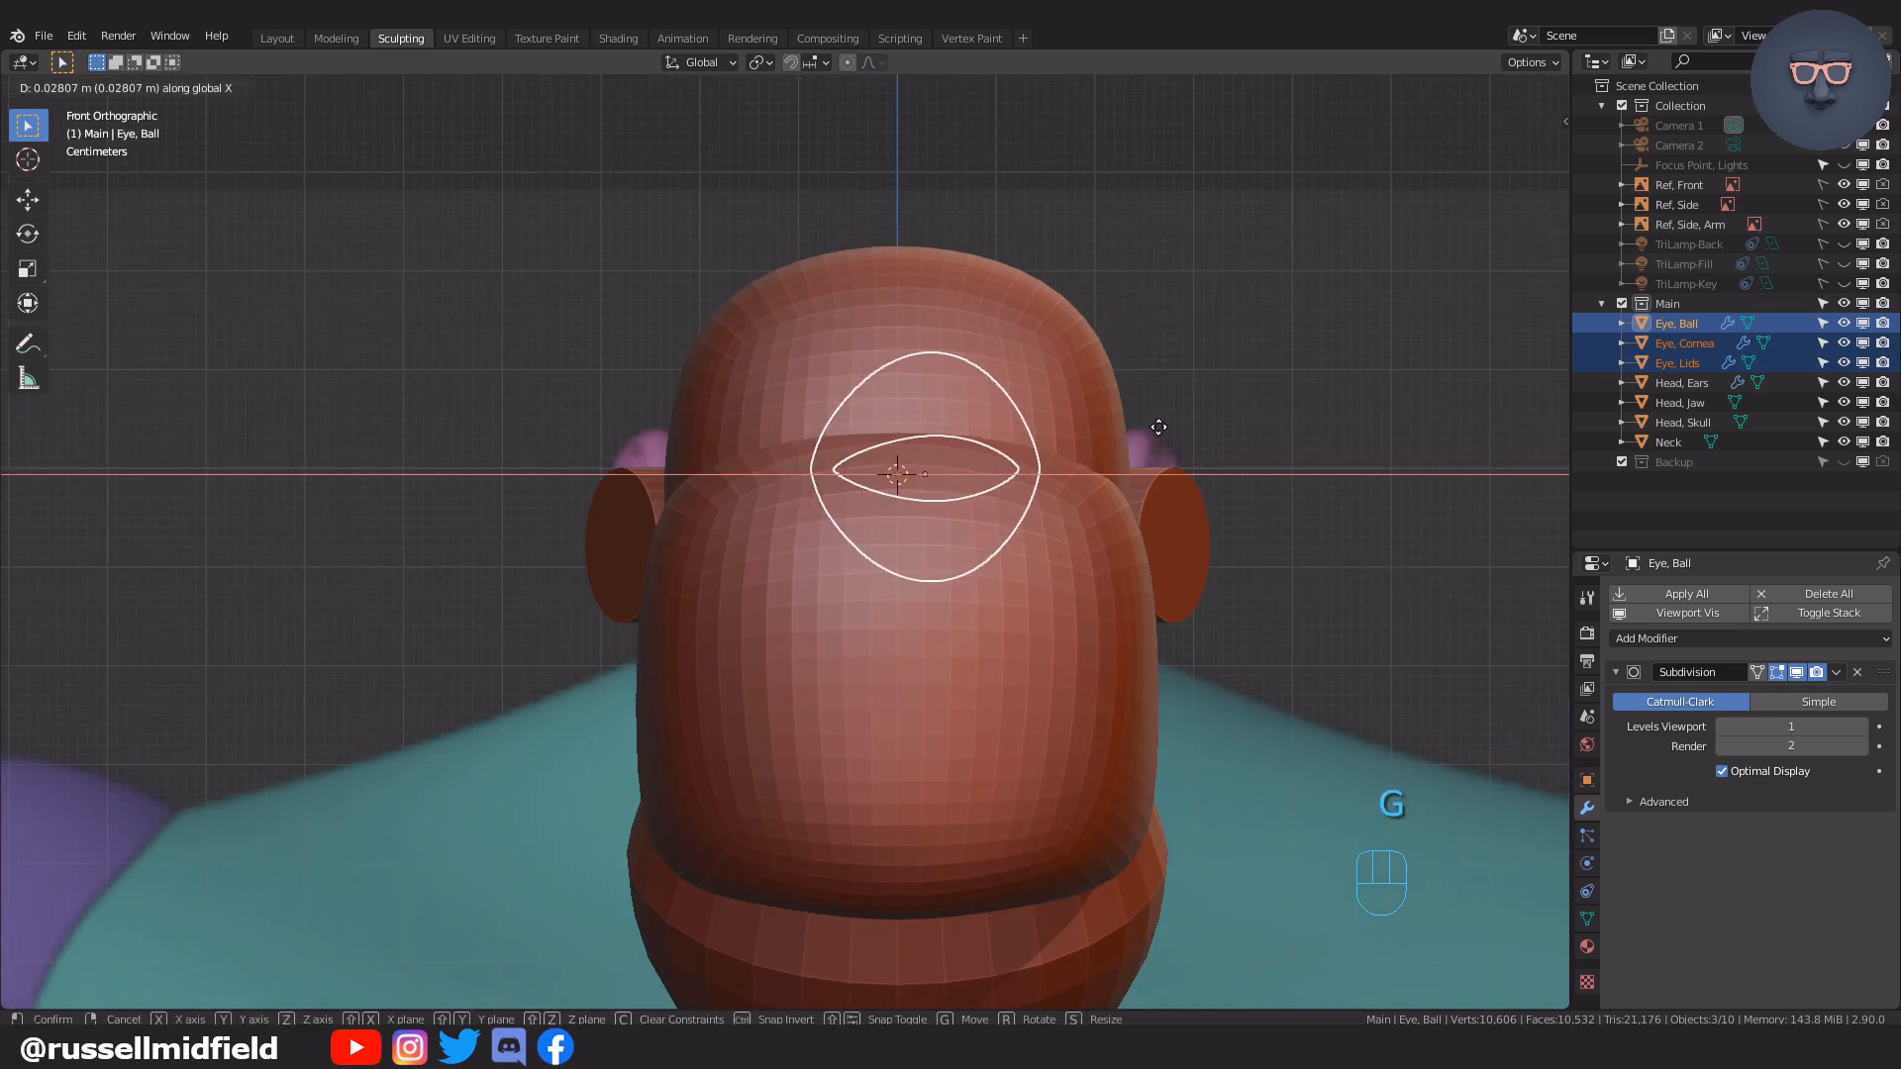
pyautogui.click(1241, 424)
pyautogui.press('s')
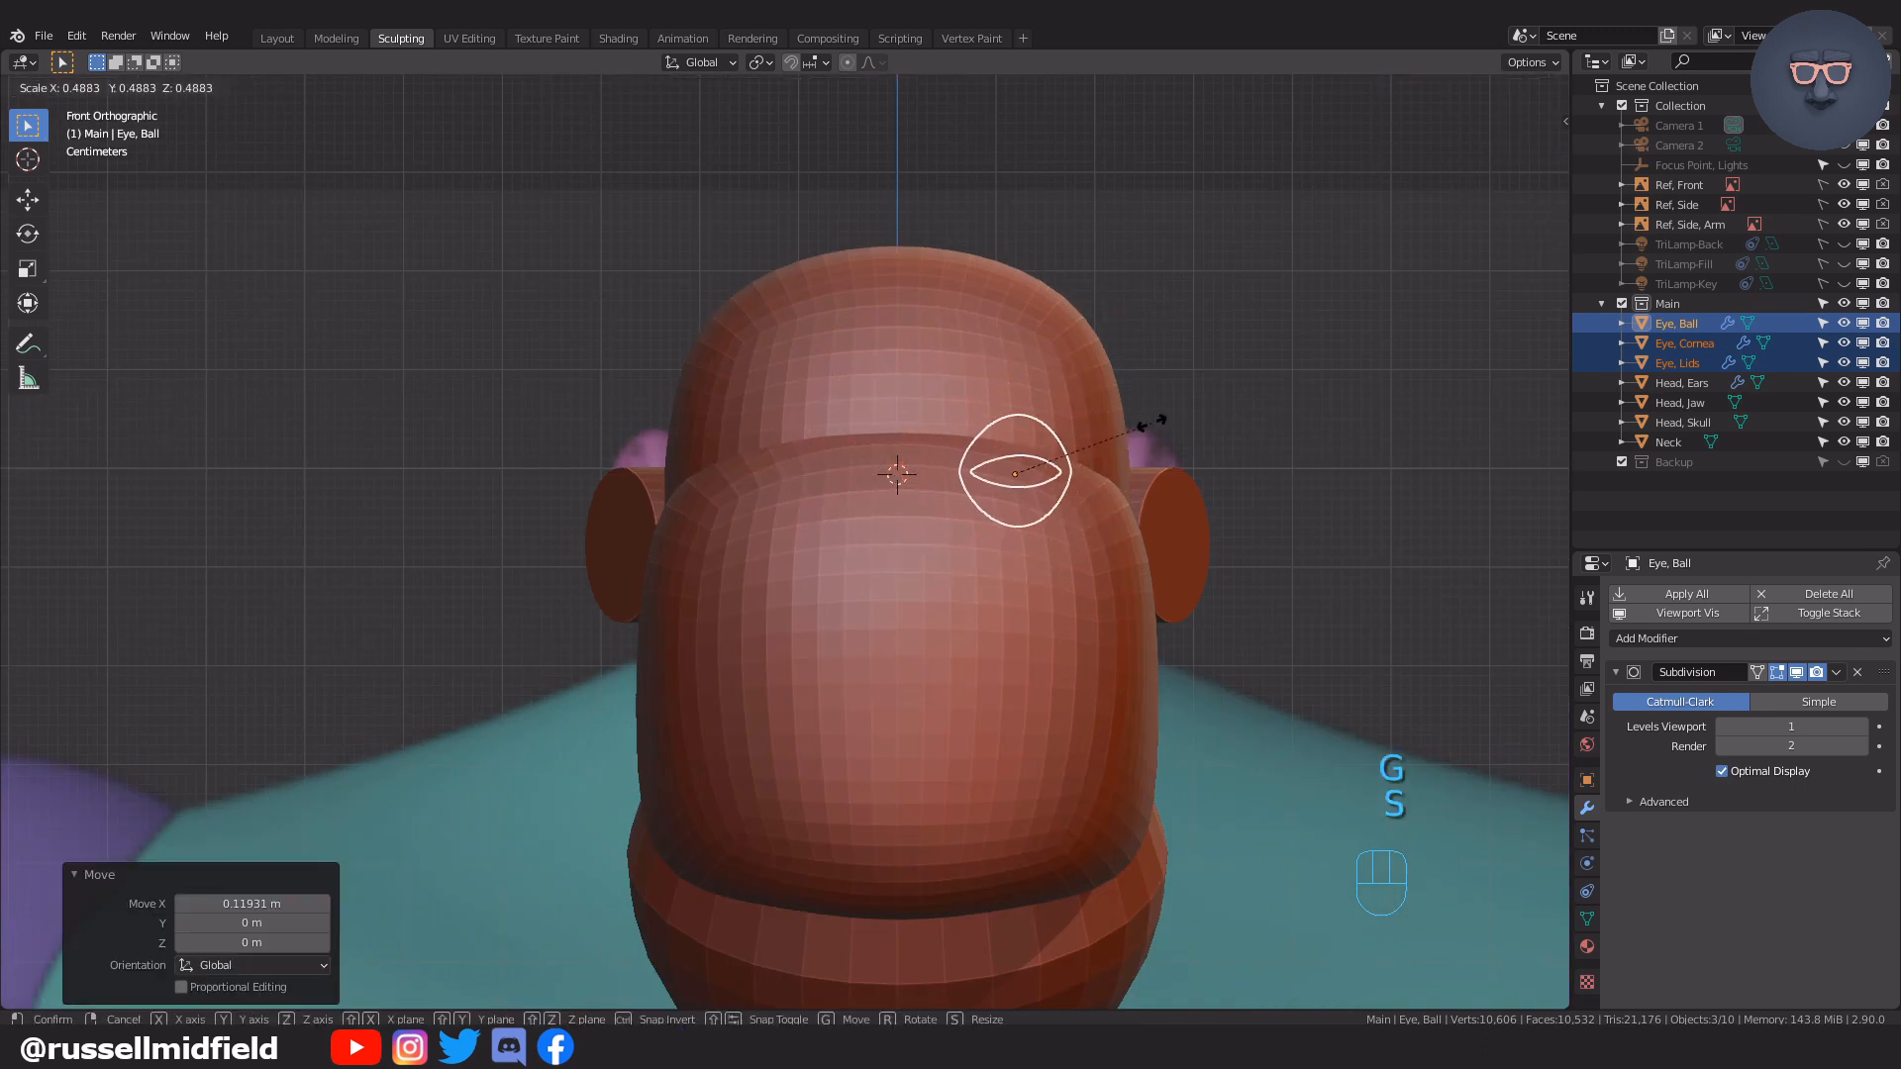
pyautogui.click(1160, 422)
# Move the selected eye parts about -0.198 m along Y to the front surface of the skull
pyautogui.moveTo(1203, 461); pyautogui.dragTo(1049, 467, button='middle')
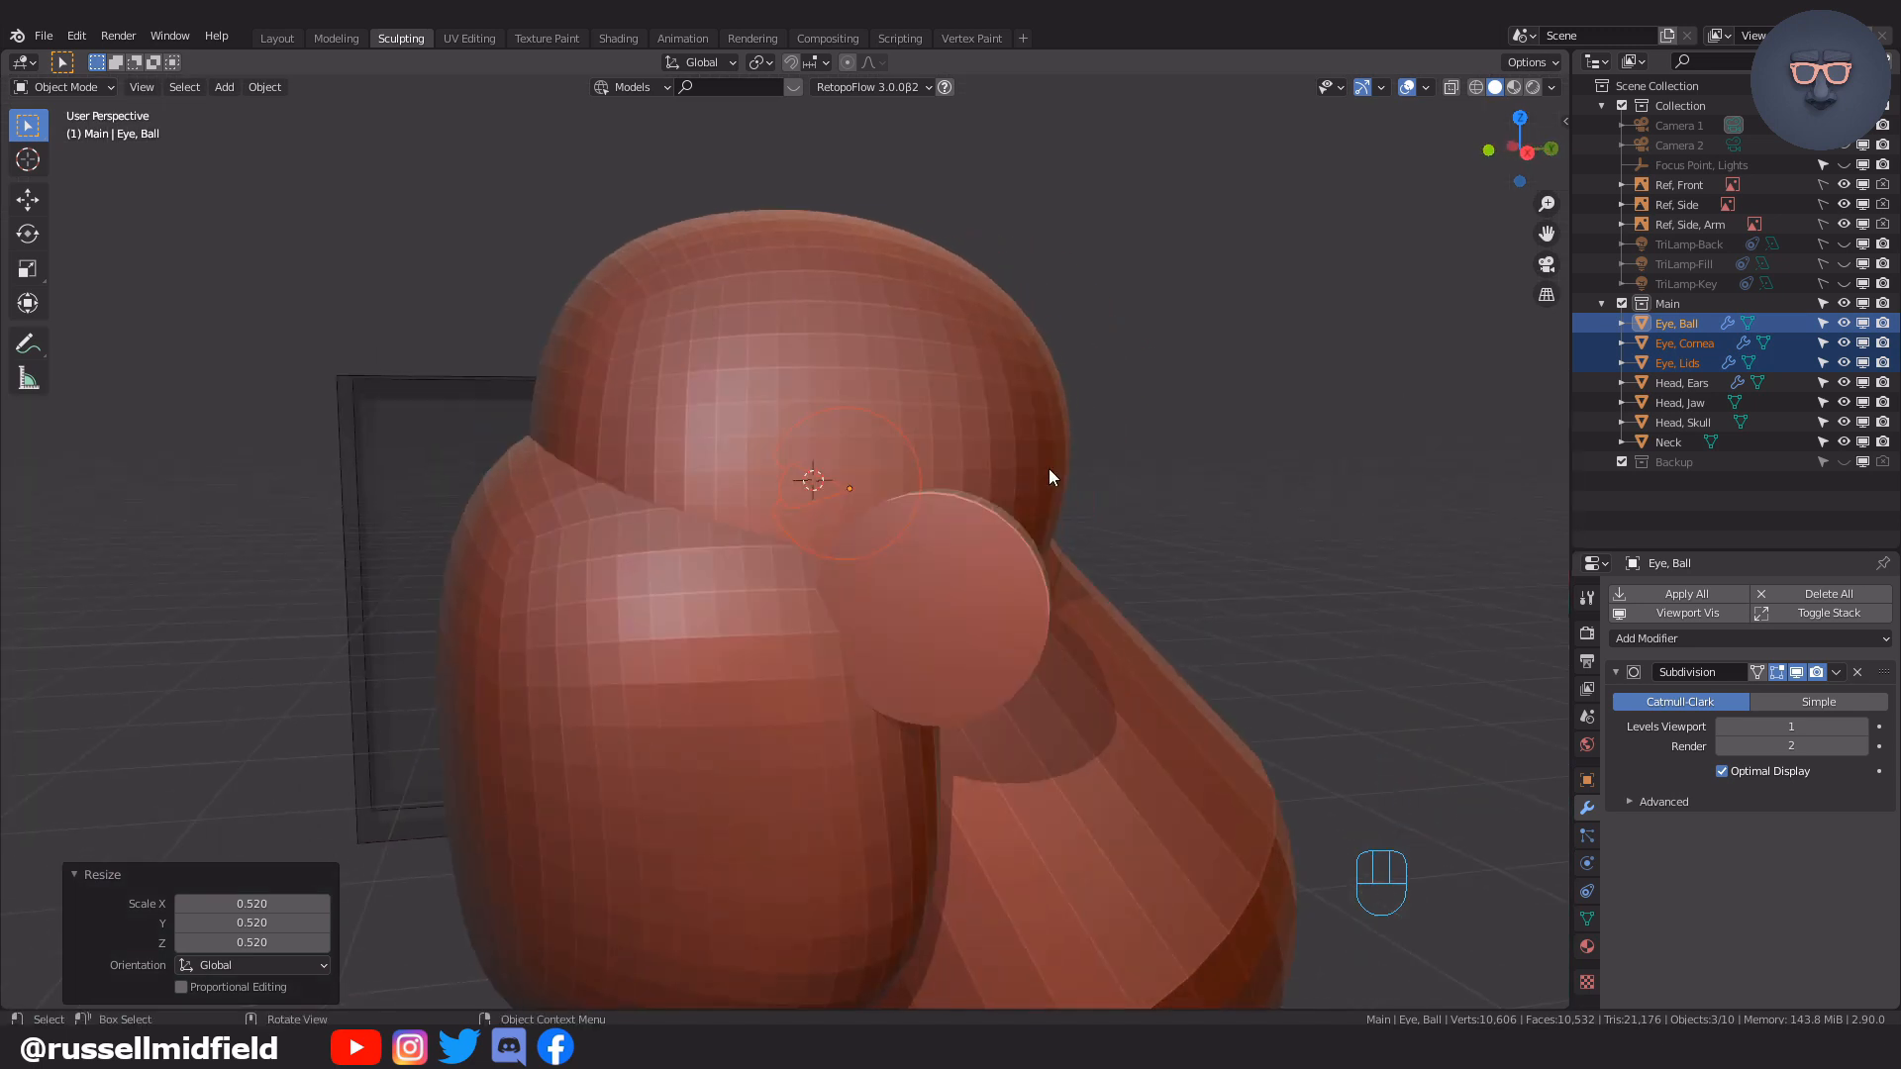
pyautogui.press('g')
pyautogui.click(797, 467)
pyautogui.moveTo(797, 468); pyautogui.dragTo(1024, 468, button='middle')
pyautogui.moveTo(1178, 471); pyautogui.dragTo(1225, 424, button='middle')
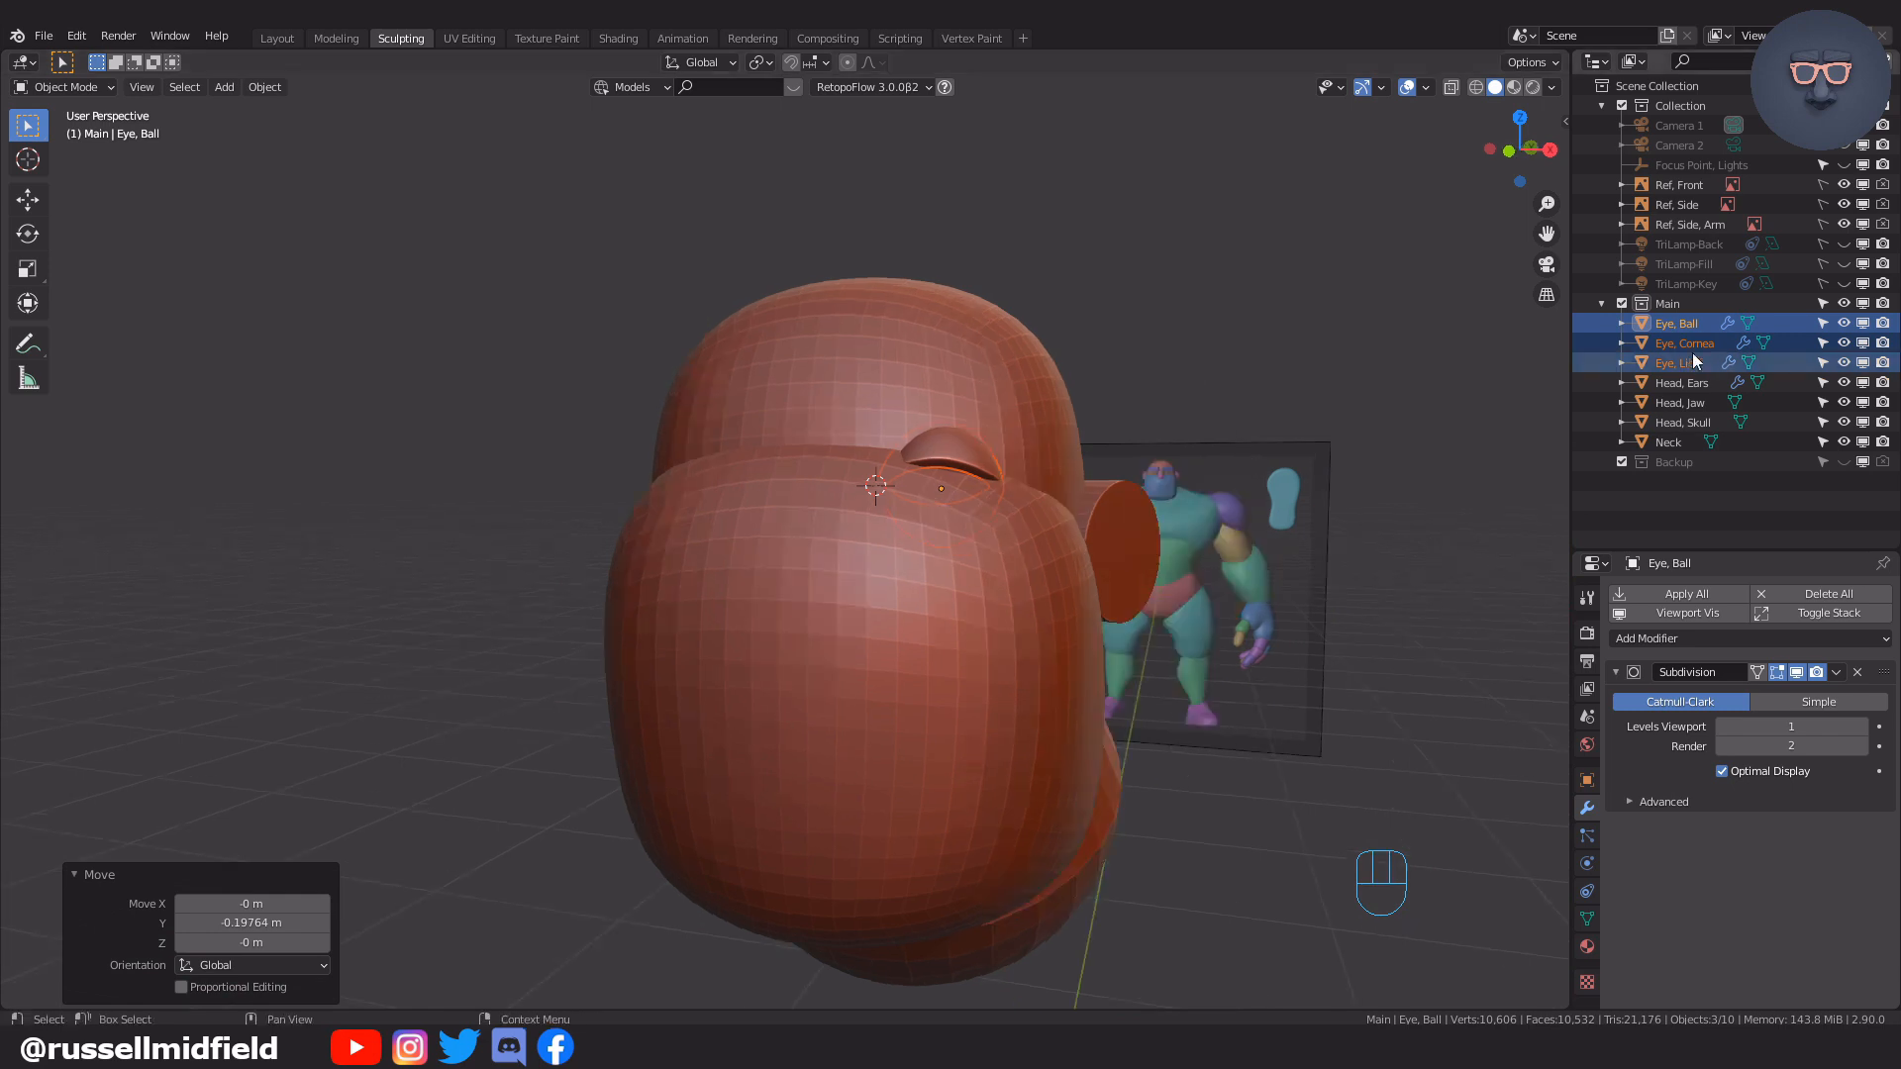
# Apply all transforms to the selected eyeball, cornea and eyelids
pyautogui.hotkey('ctrl', 'a')
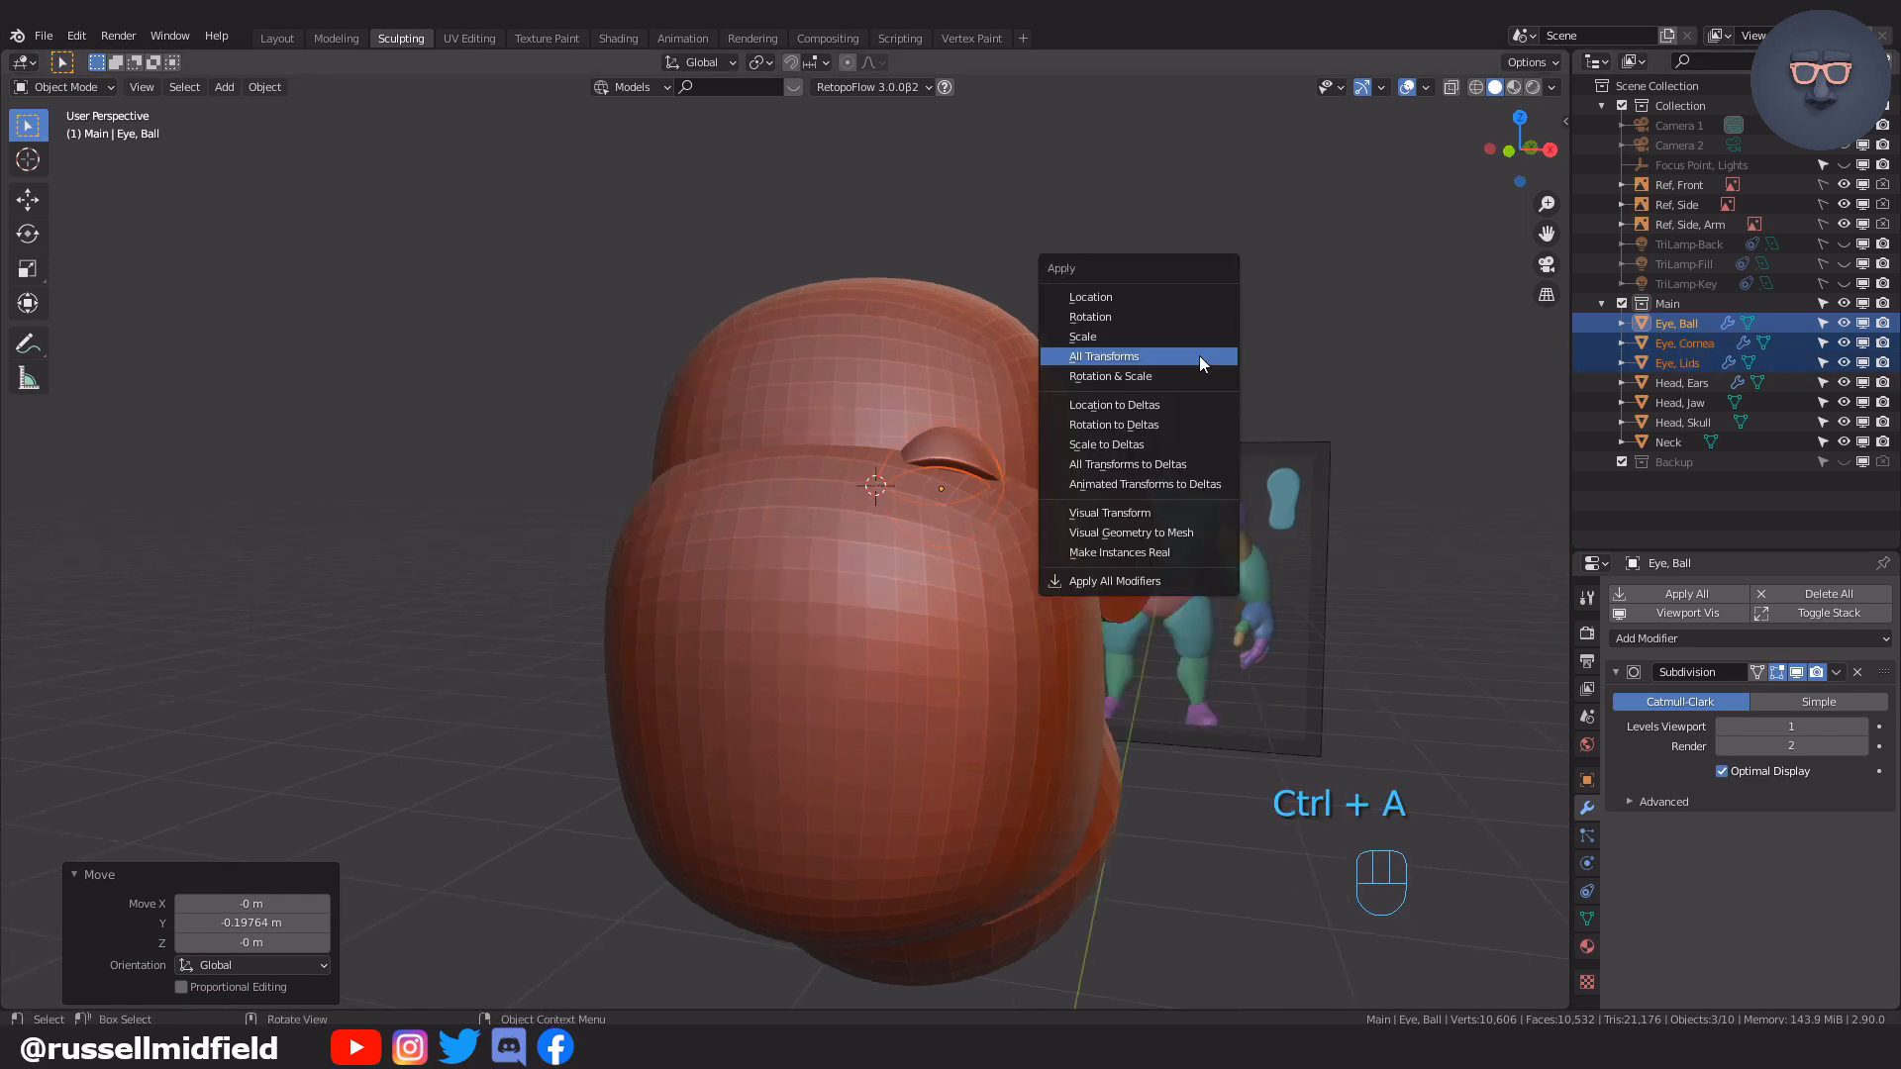
pyautogui.click(1198, 355)
pyautogui.scroll(2, 1149, 389)
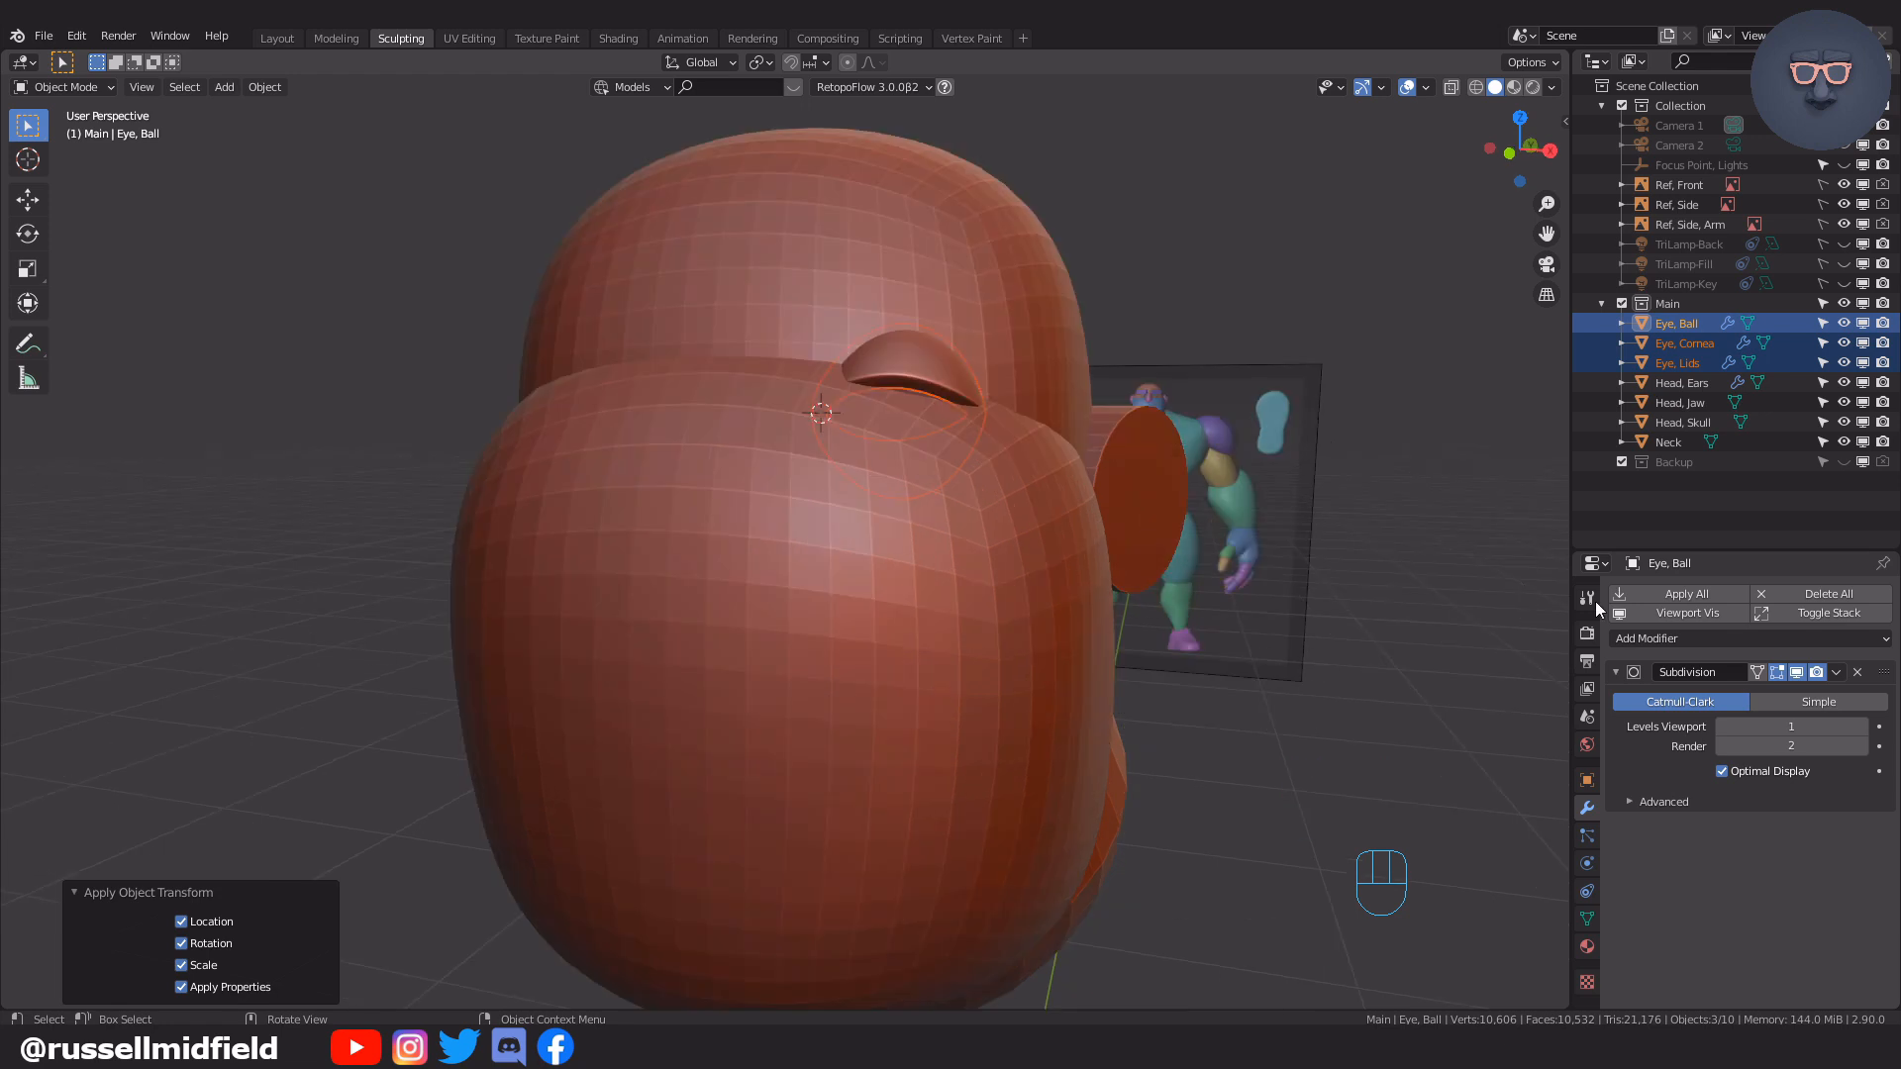
# Add an X-axis Mirror modifier to the eyeball and place it above the Subdivision modifier
pyautogui.click(1701, 639)
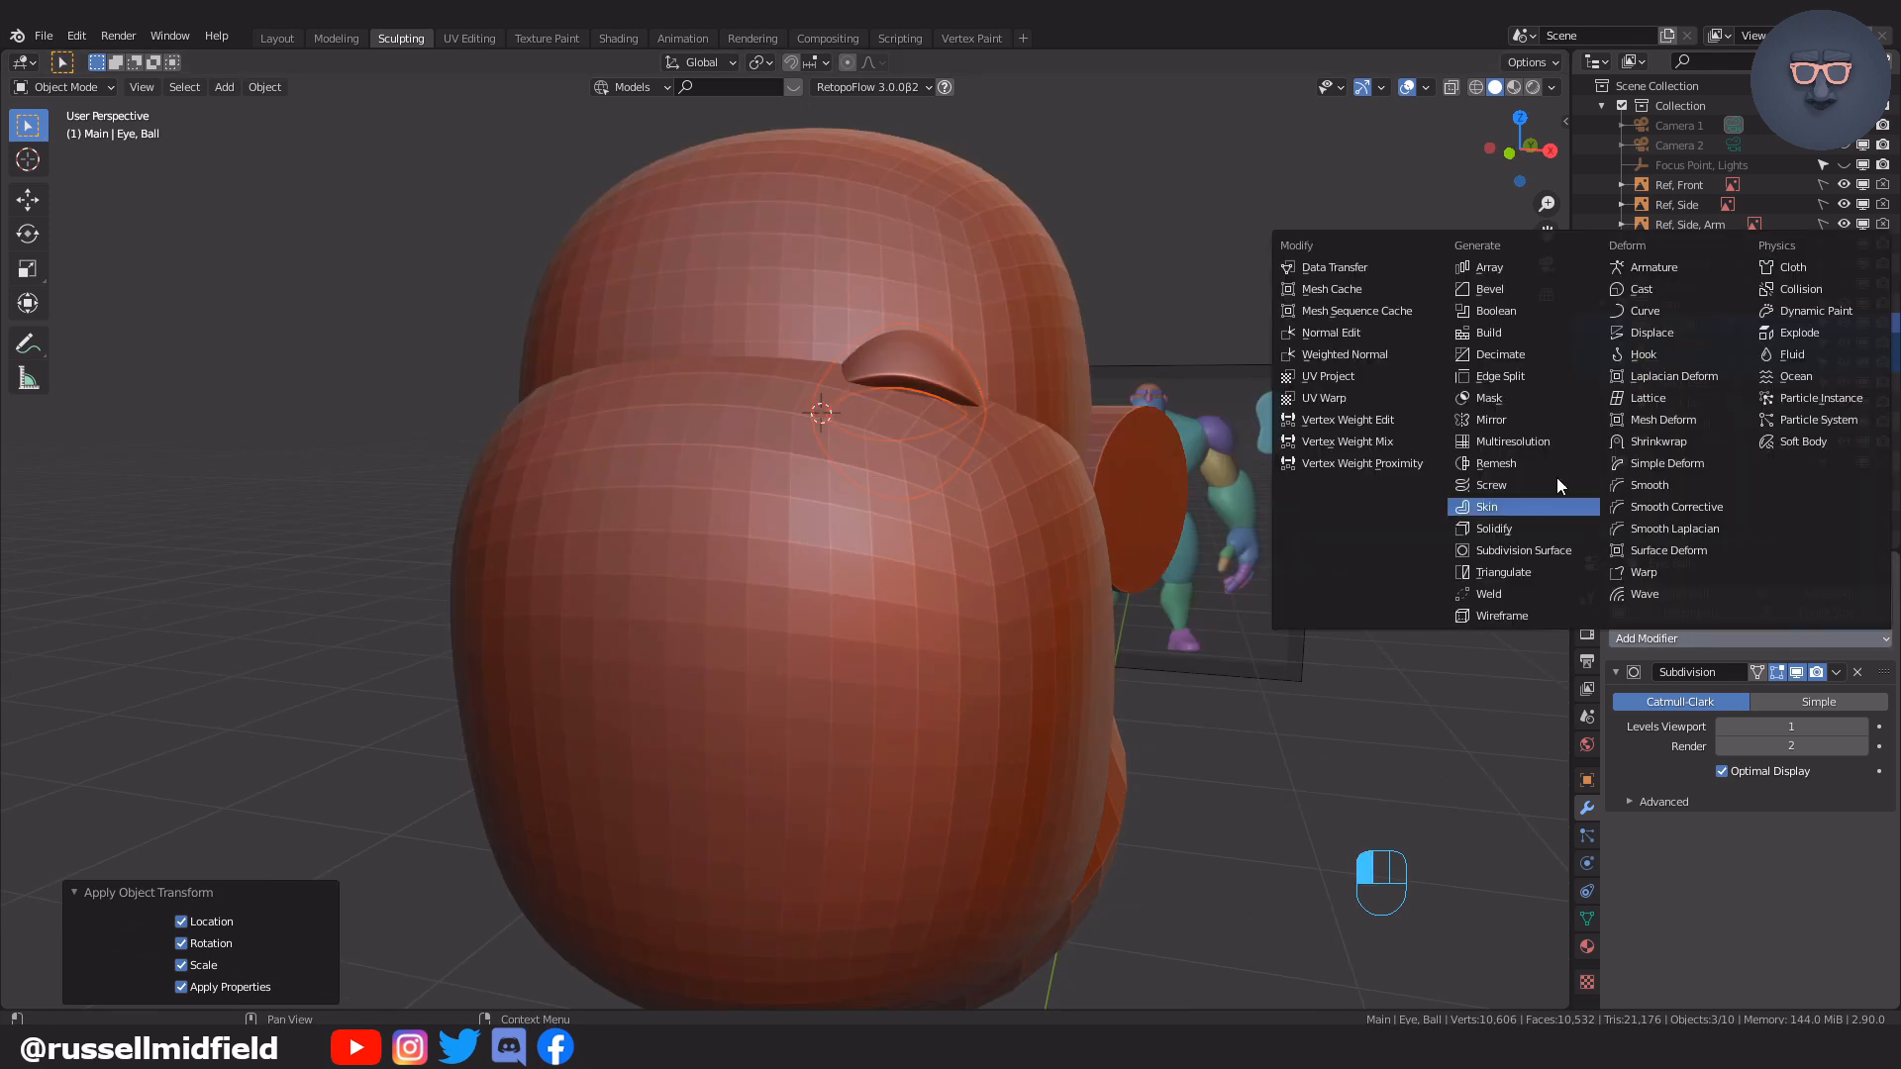
pyautogui.click(1514, 420)
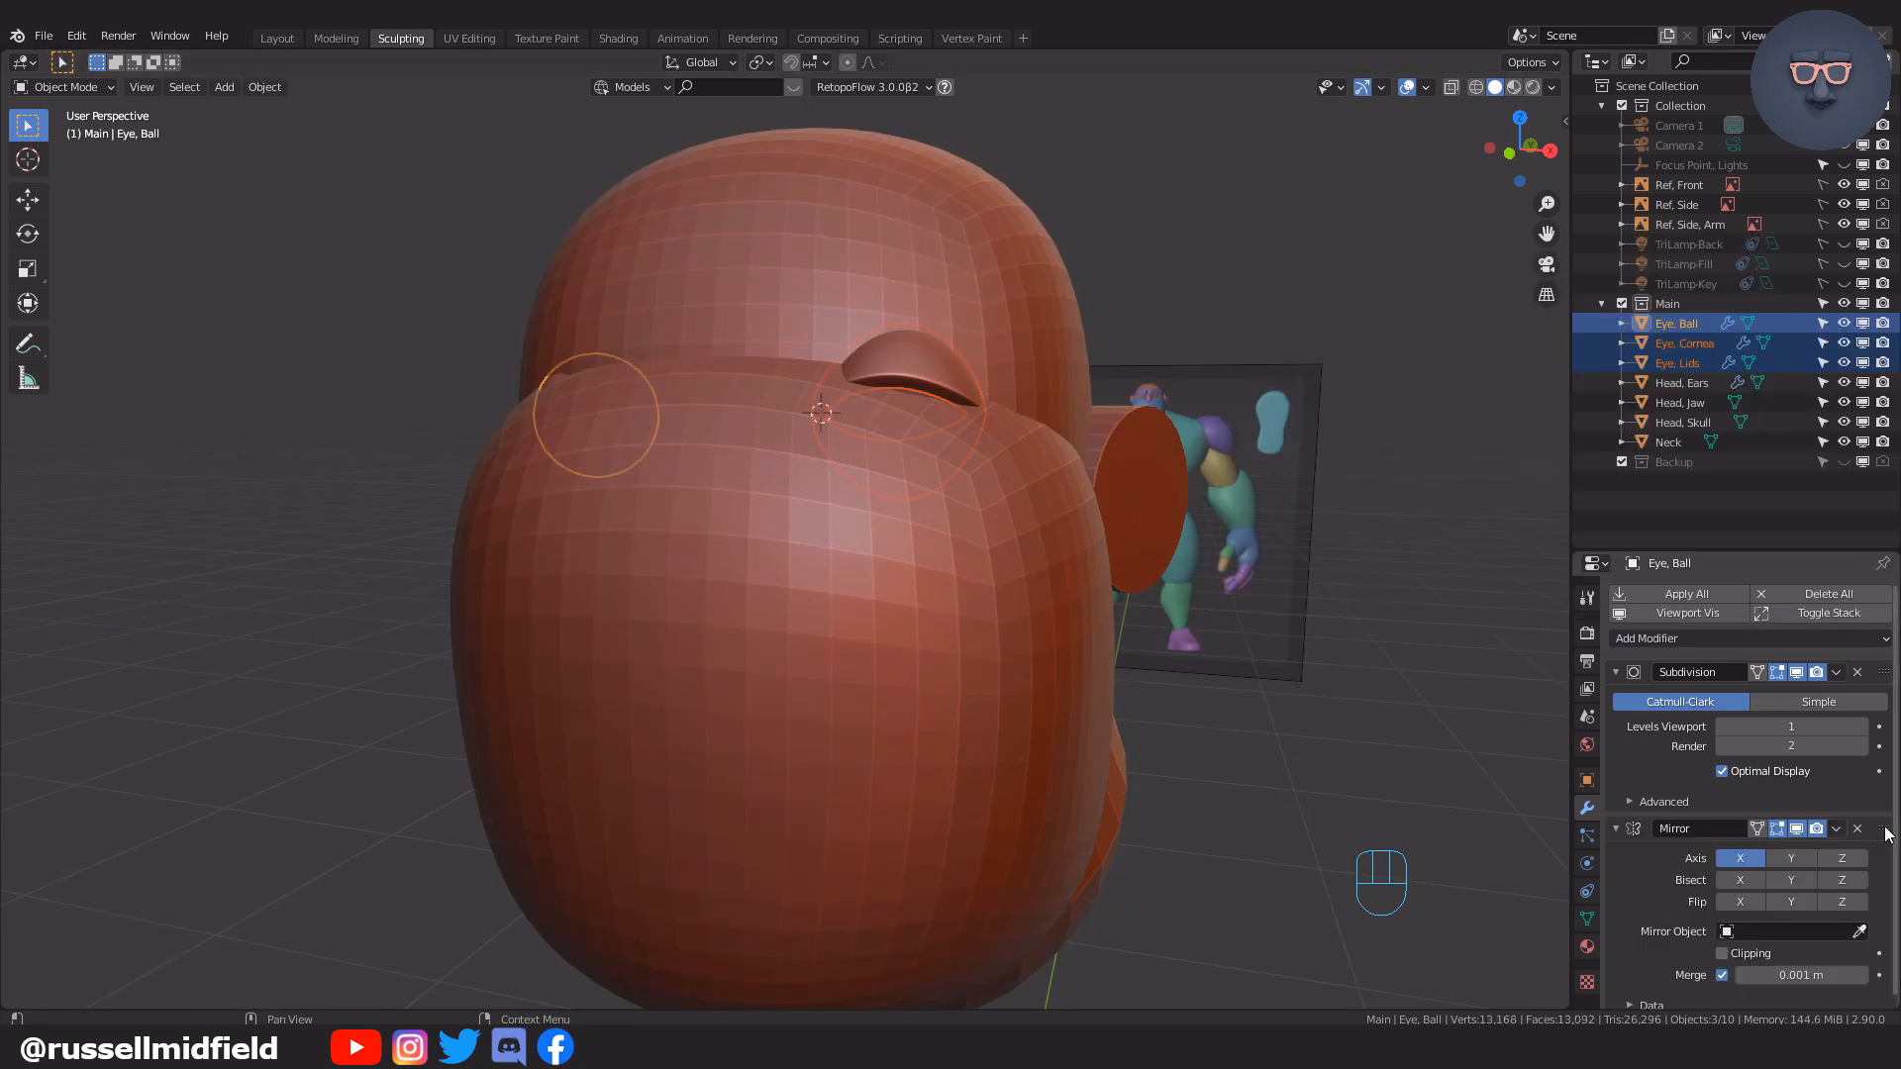
pyautogui.moveTo(1886, 834); pyautogui.dragTo(1884, 663)
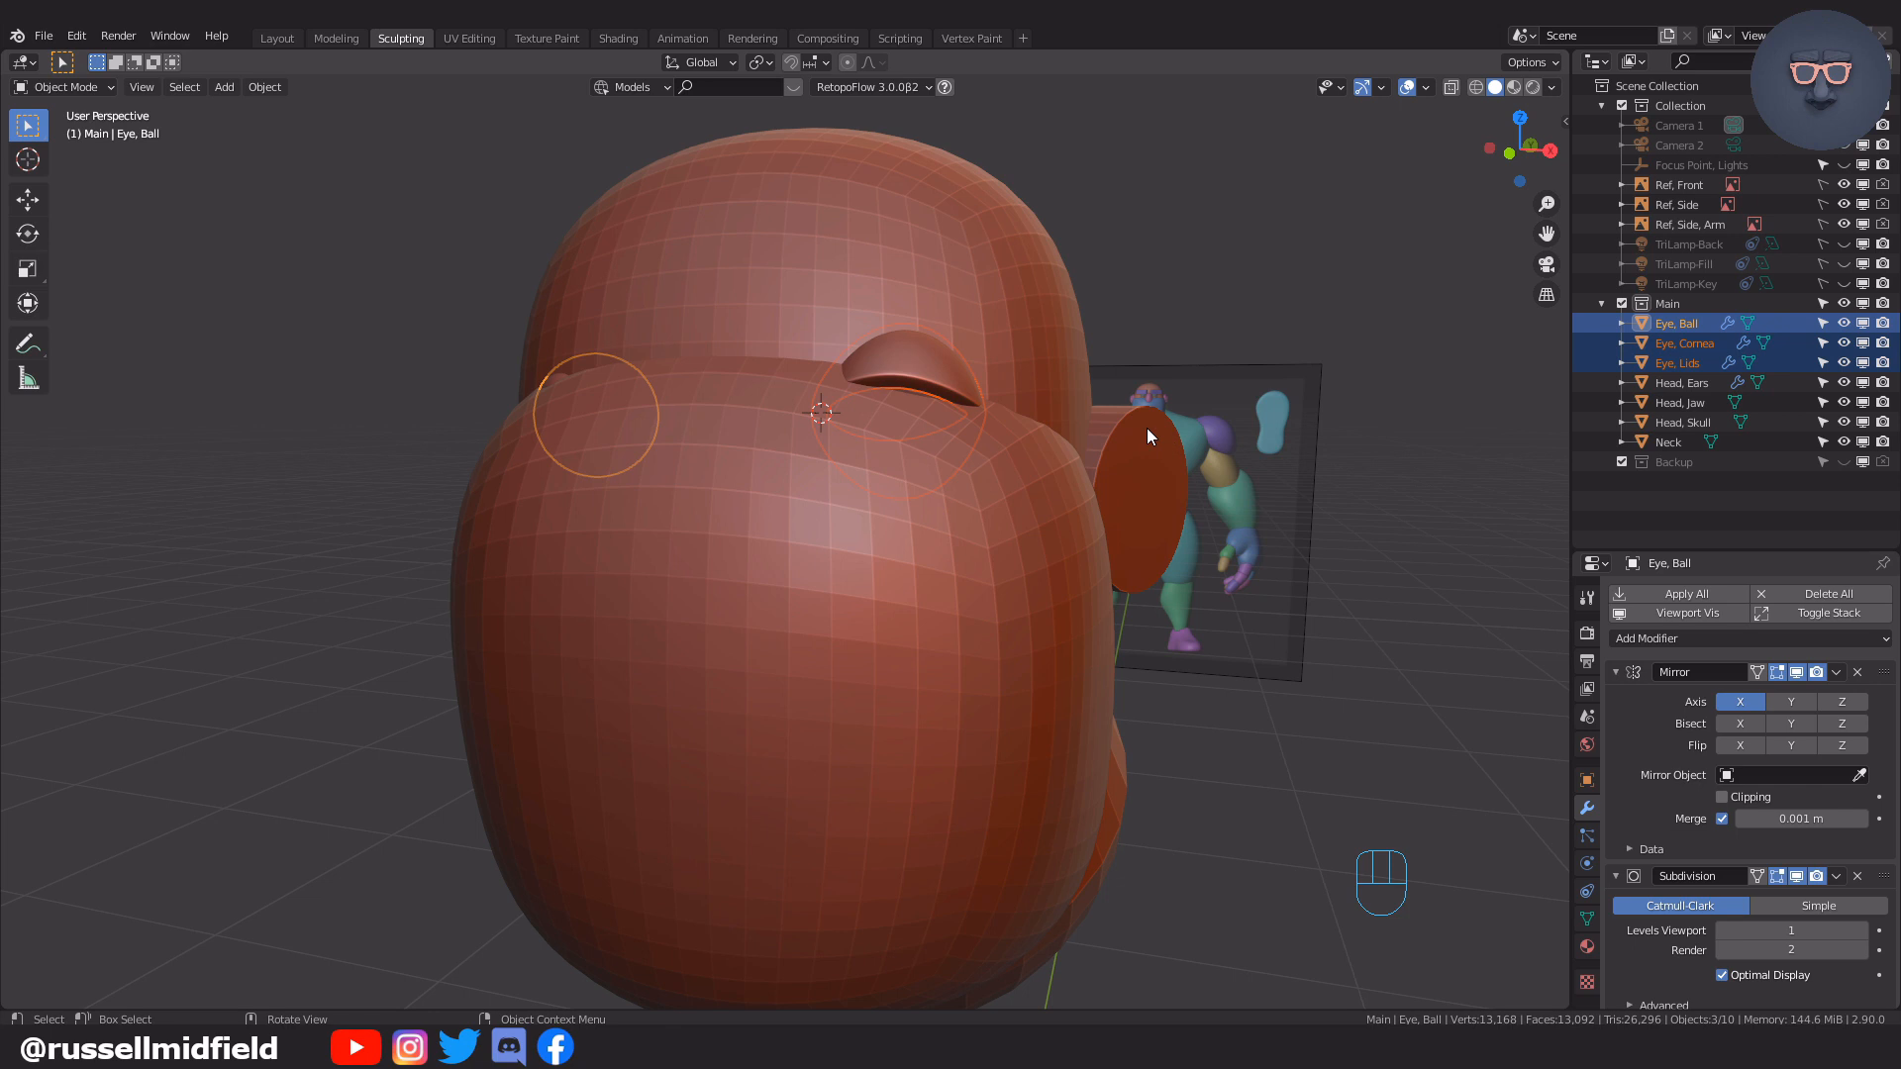
# Link the eyeball's modifiers to the cornea and eyelids, and deselect everything in front view
pyautogui.hotkey('ctrl', 'l')
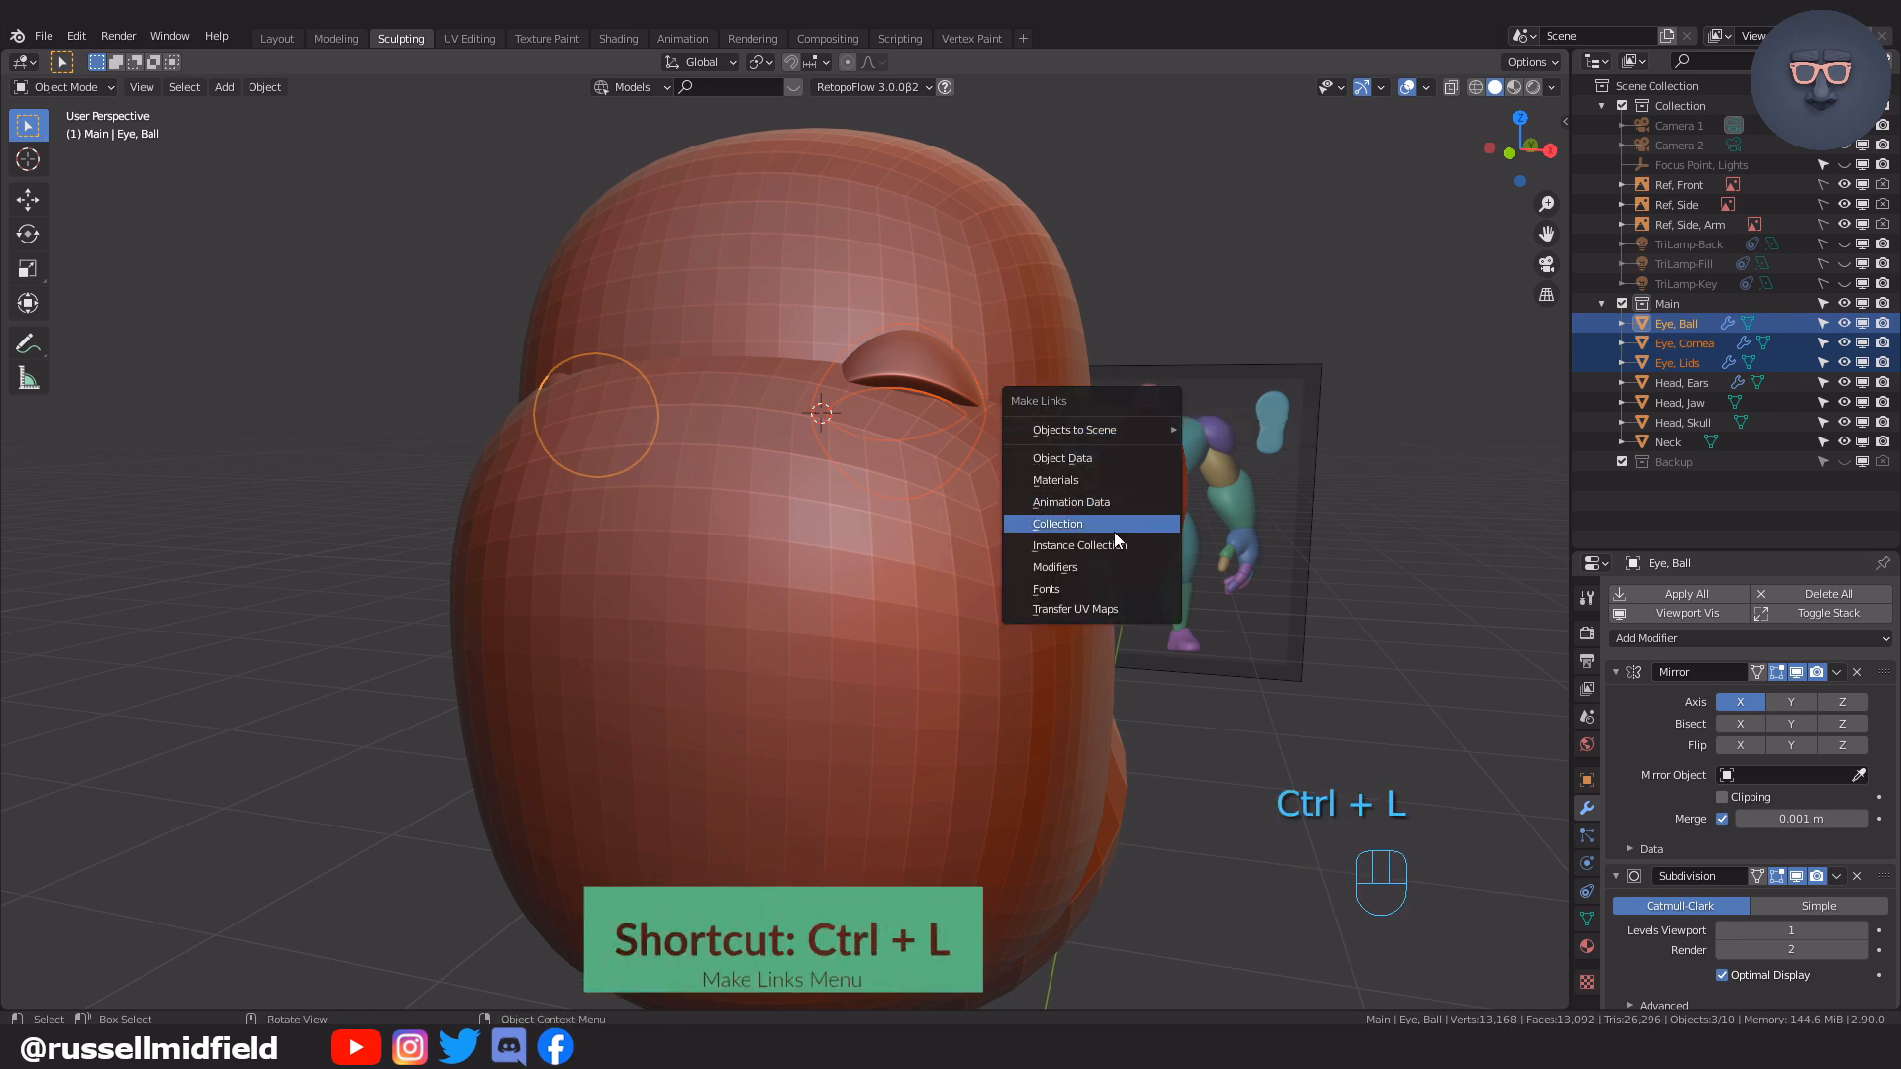
pyautogui.click(1106, 564)
pyautogui.moveTo(1097, 562); pyautogui.dragTo(1050, 576, button='middle')
pyautogui.click(1142, 327)
pyautogui.moveTo(1143, 326); pyautogui.dragTo(1132, 432, button='middle')
pyautogui.press('KP_1')
pyautogui.press('Tab')
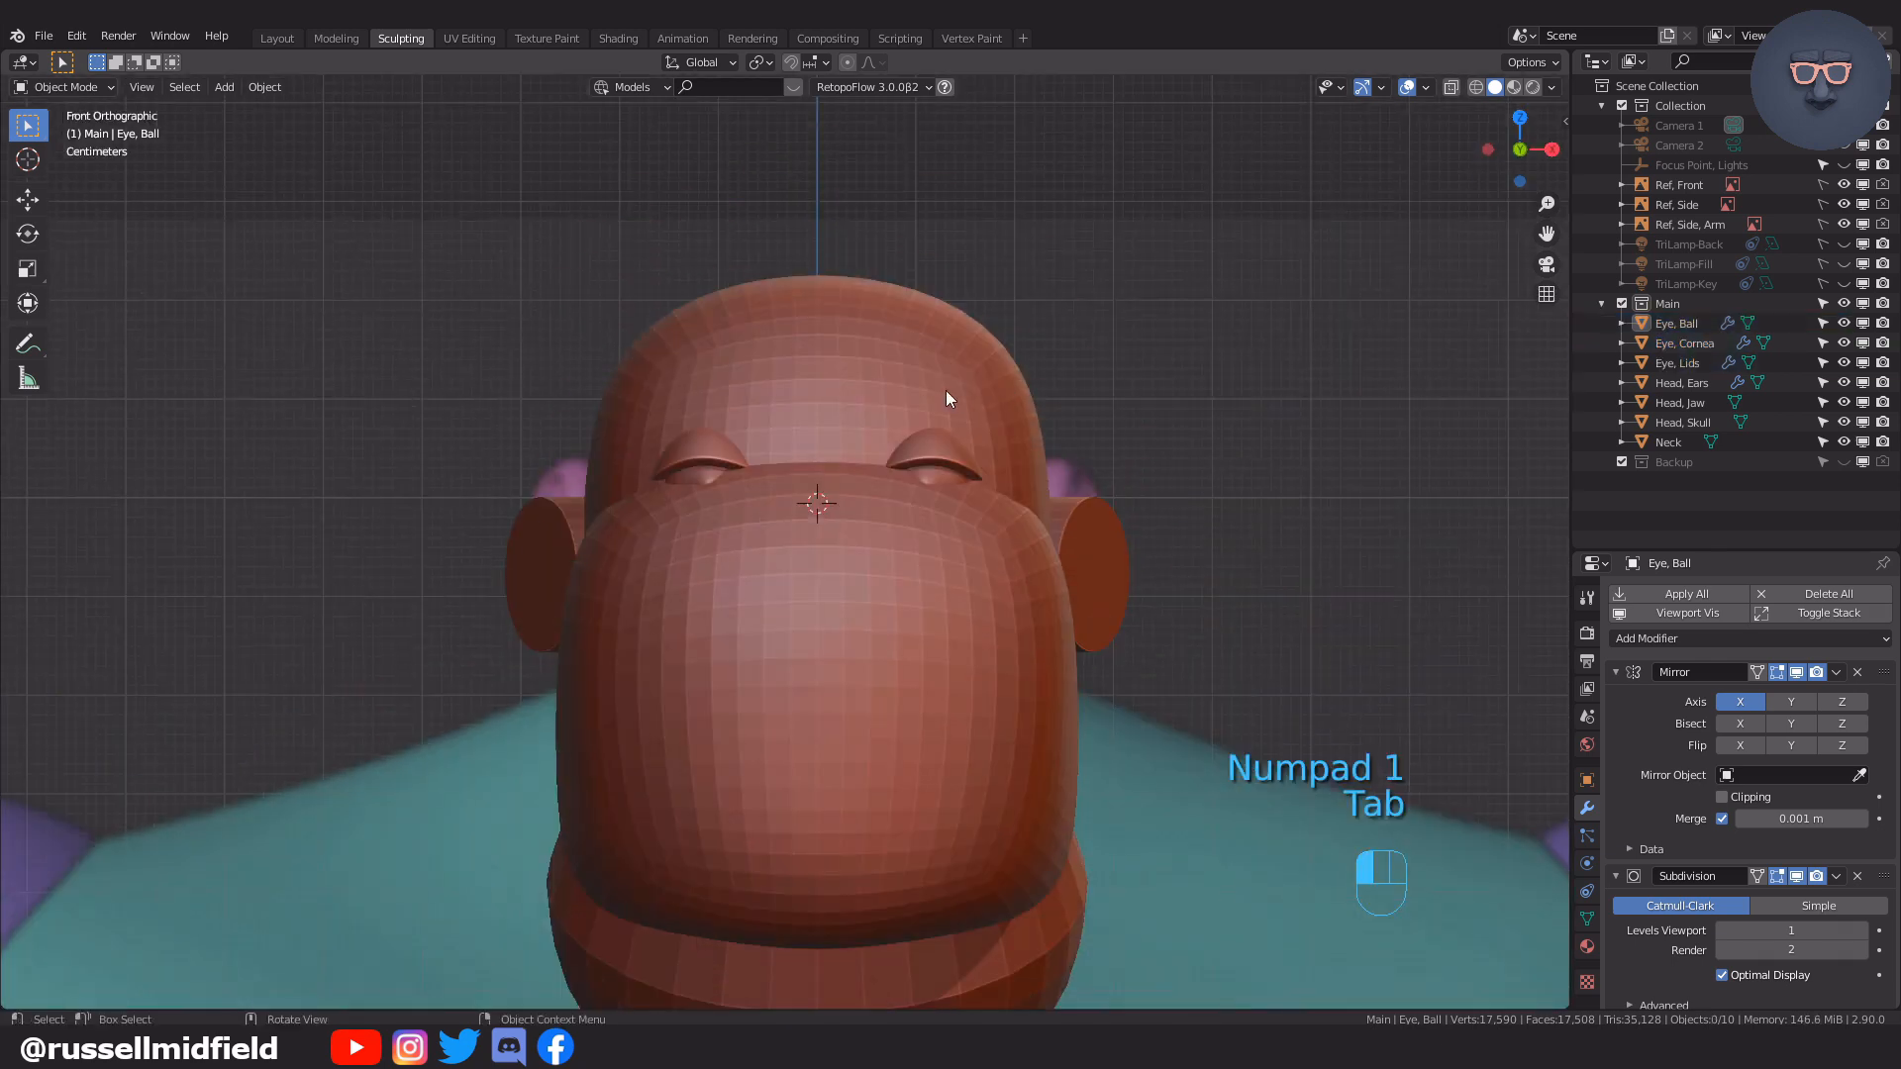
# Duplicate the skull object and scale the copy to about 0.342 to form the nose
pyautogui.click(946, 399)
pyautogui.hotkey('alt', 'z')
pyautogui.hotkey('alt', 'z')
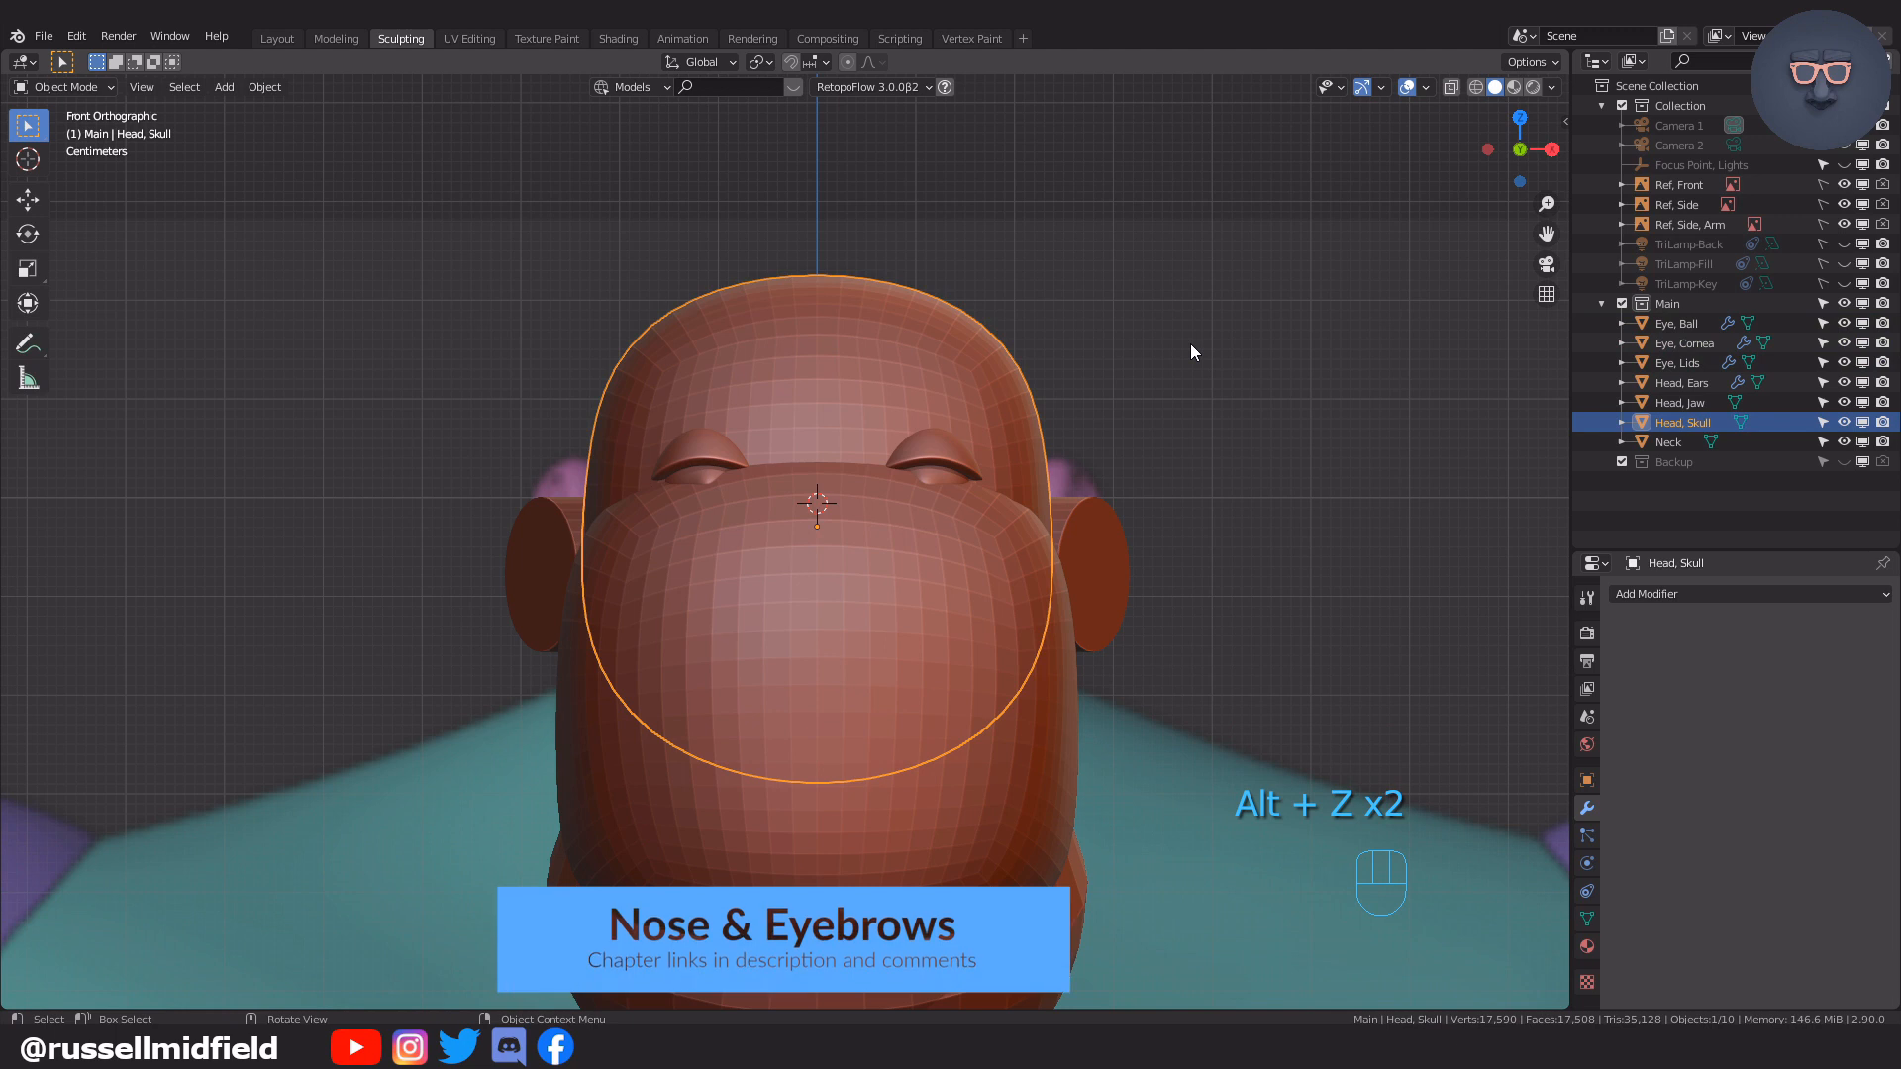
pyautogui.hotkey('shift', 'd')
pyautogui.press('s')
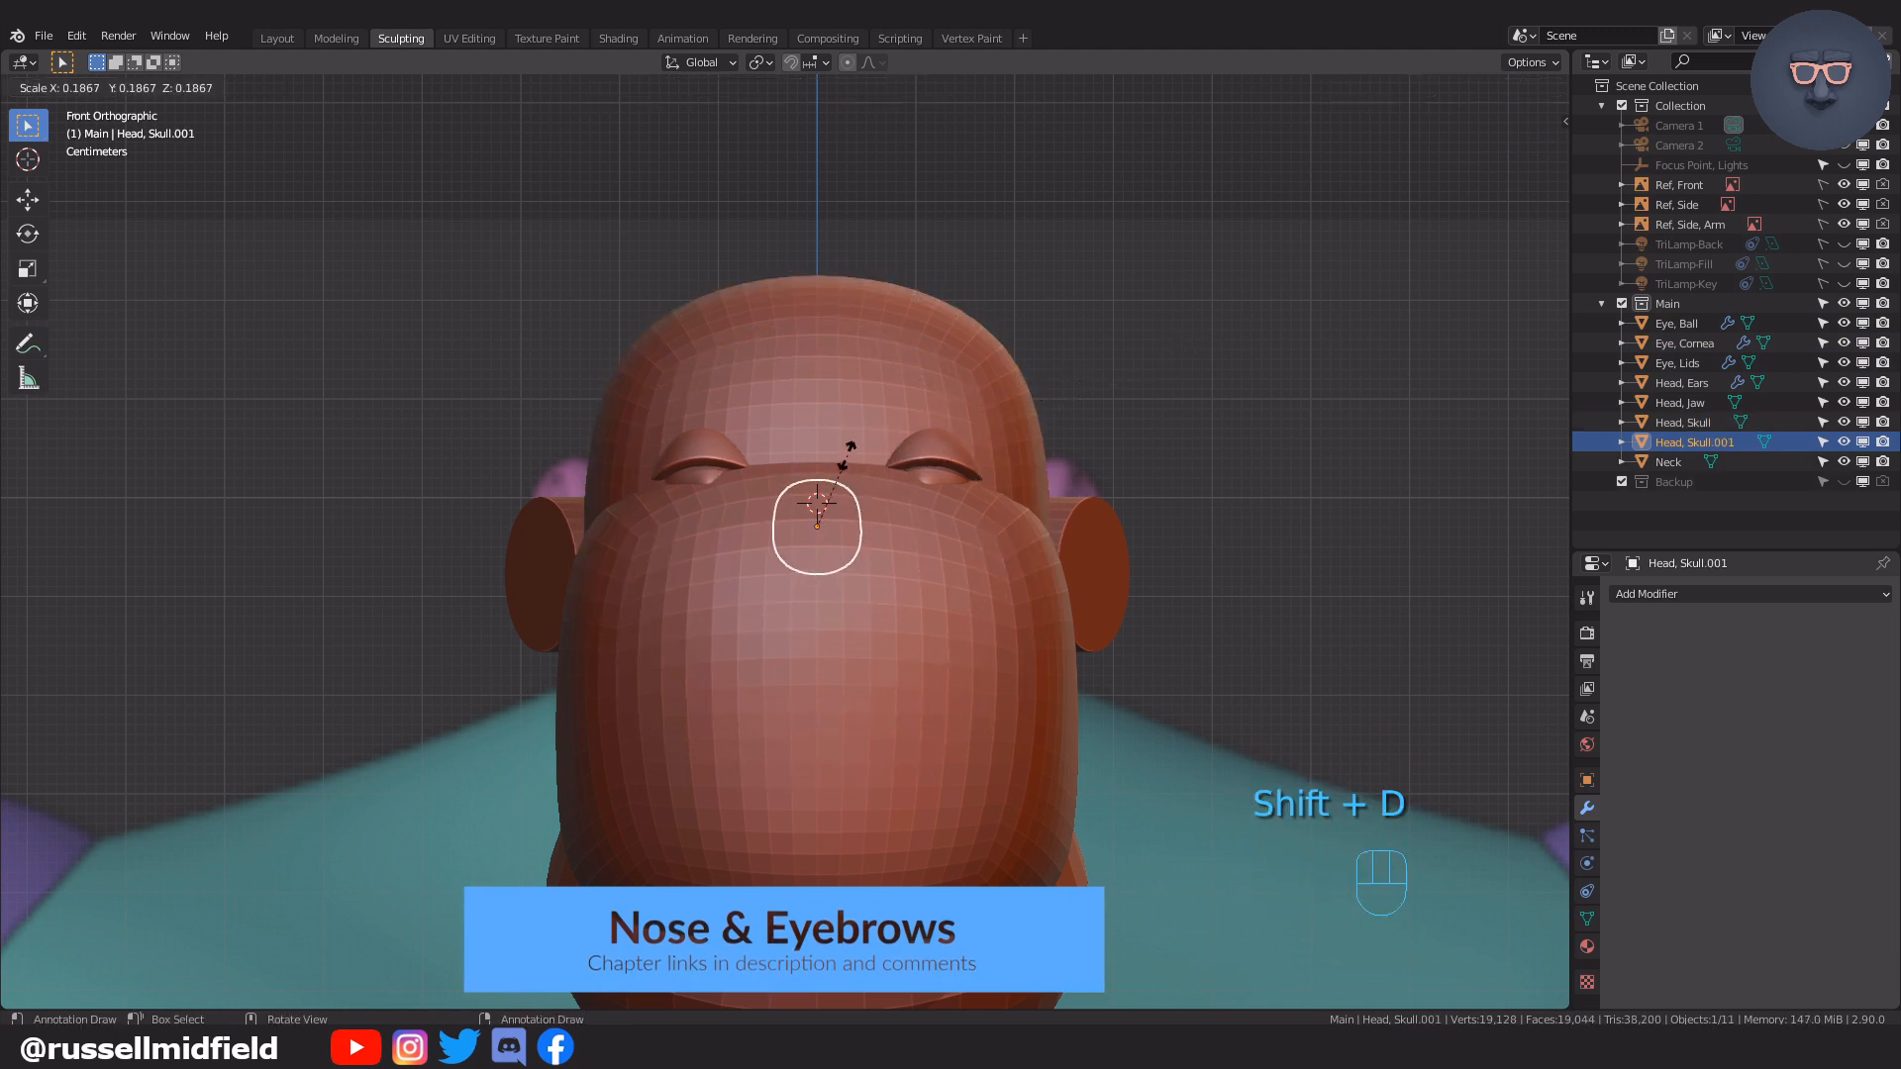
pyautogui.click(924, 445)
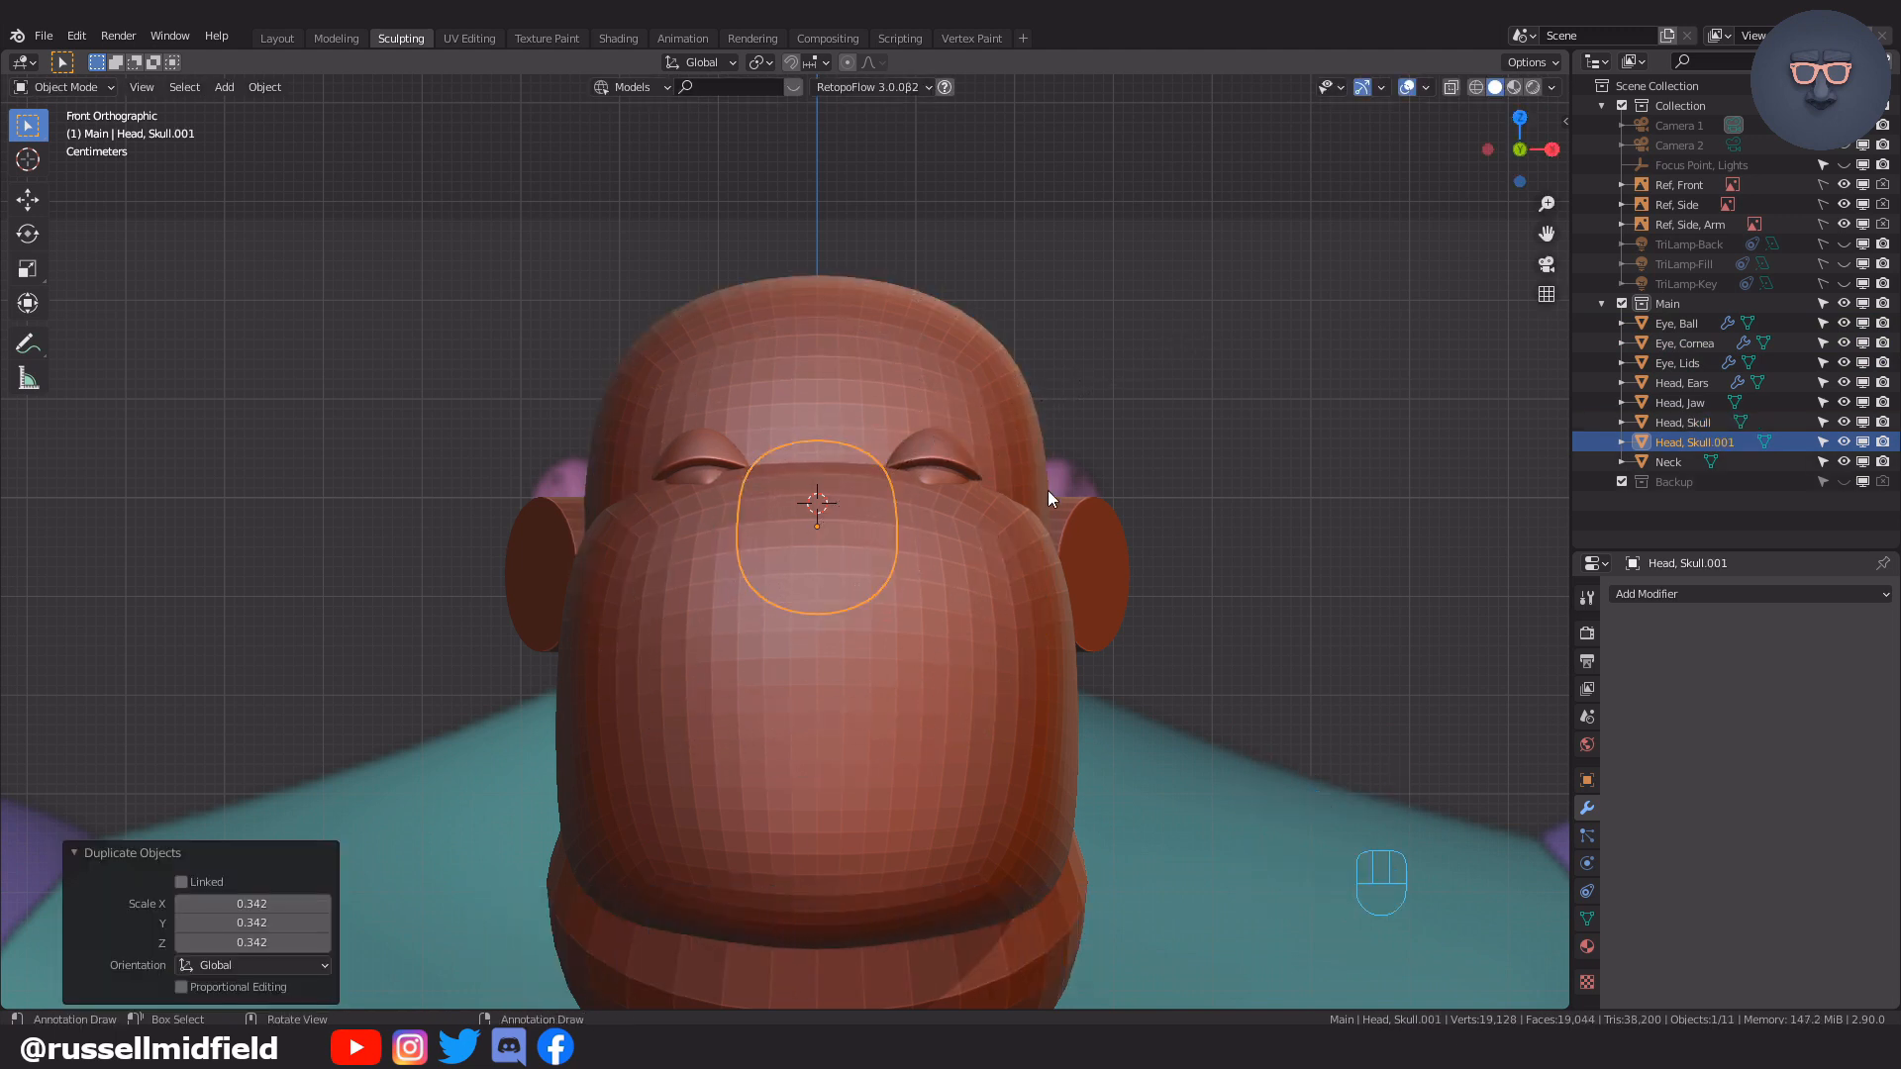
# Move the nose piece about -0.246 m along Y to the front of the face
pyautogui.moveTo(1048, 490); pyautogui.dragTo(899, 503, button='middle')
pyautogui.press('g')
pyautogui.press('y')
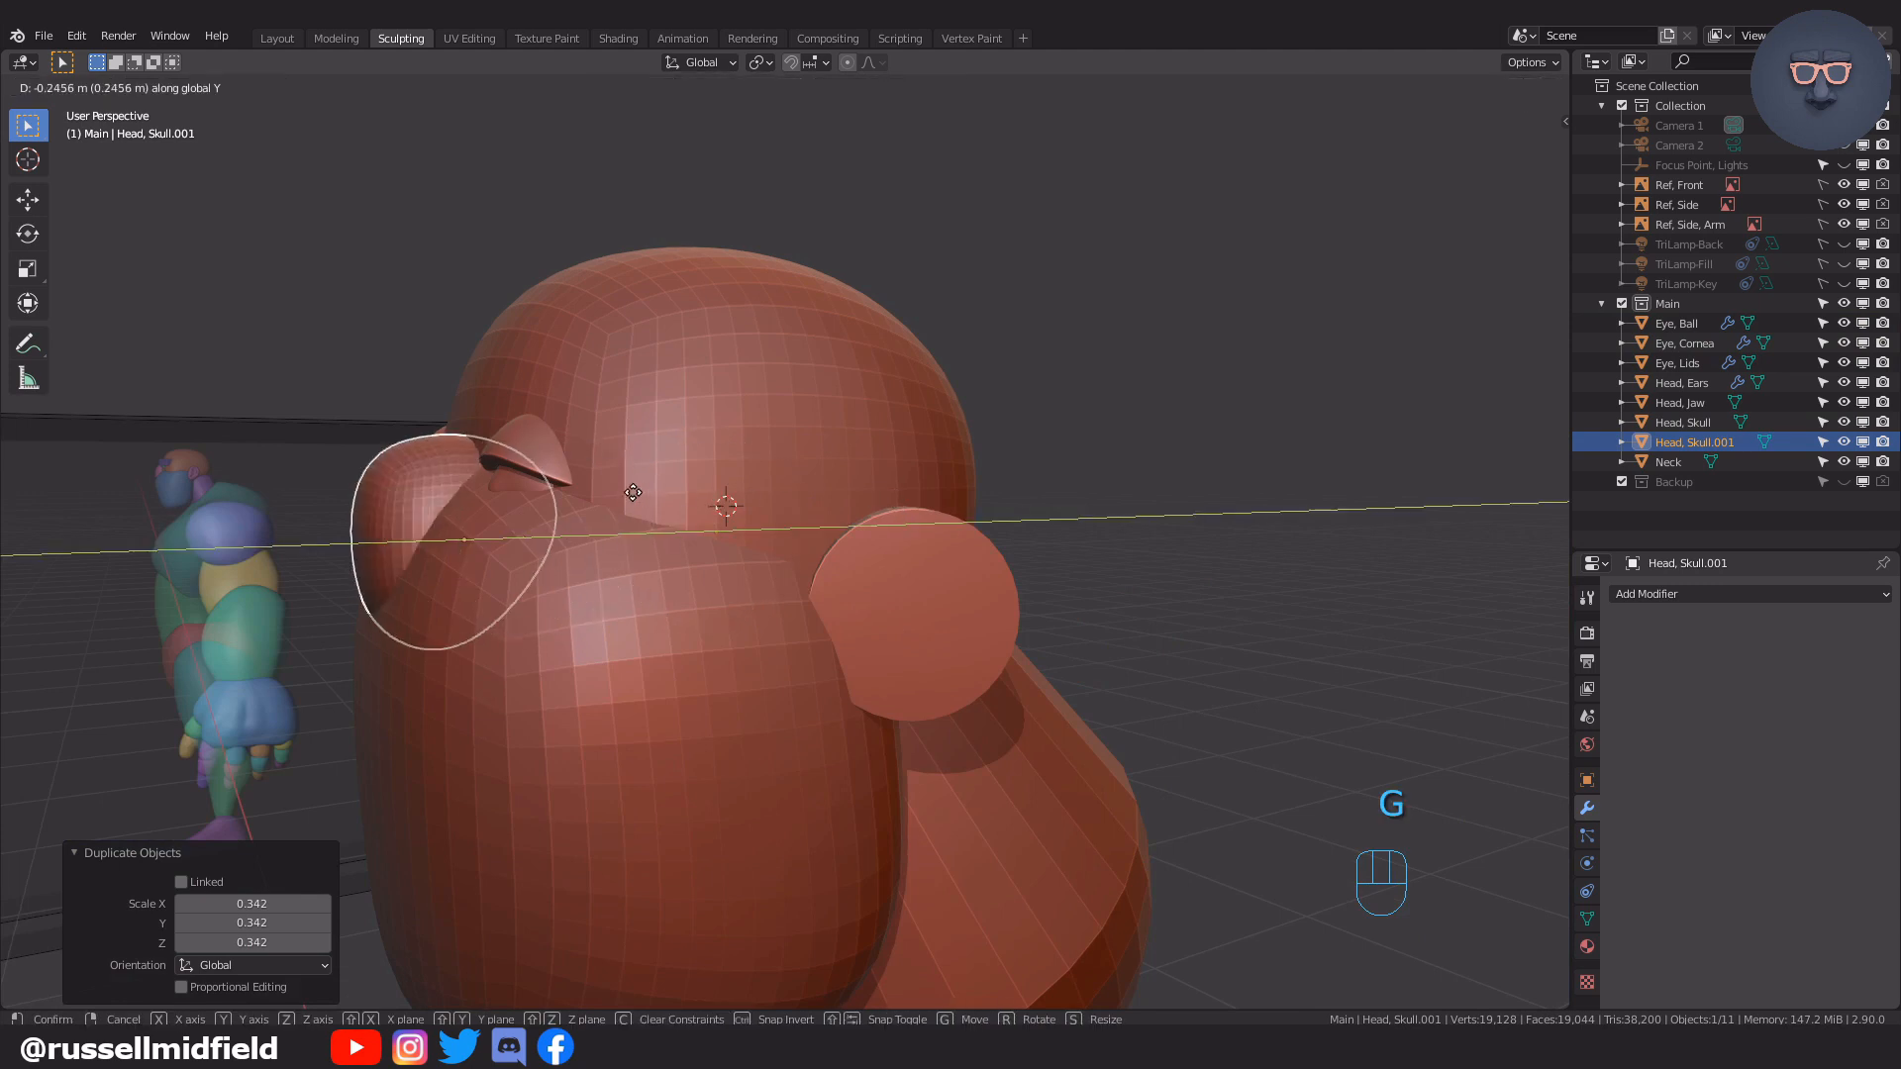
pyautogui.click(633, 492)
# Rotate the nose piece about 22.9° in side view and adjust its position on the face
pyautogui.press('KP_1')
pyautogui.scroll(-1, 923, 443)
pyautogui.press('KP_3')
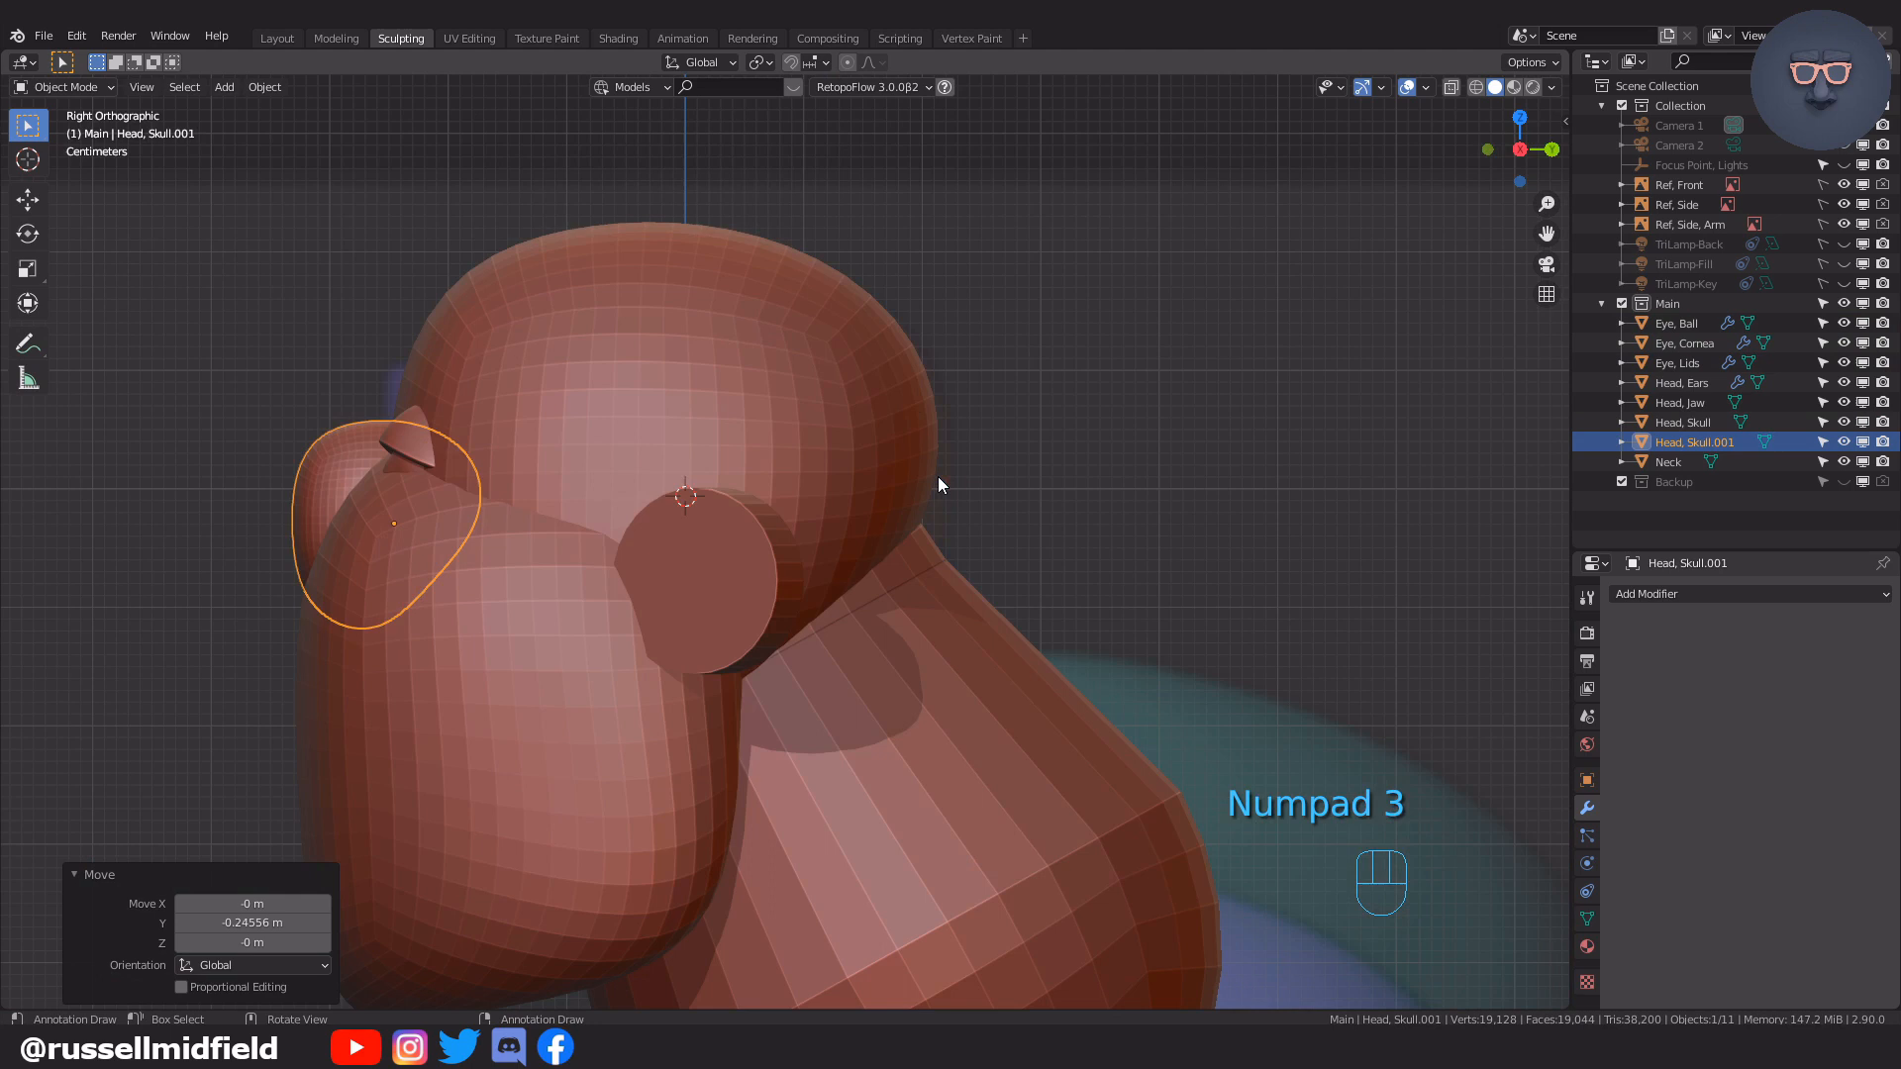
pyautogui.press('r')
pyautogui.click(709, 491)
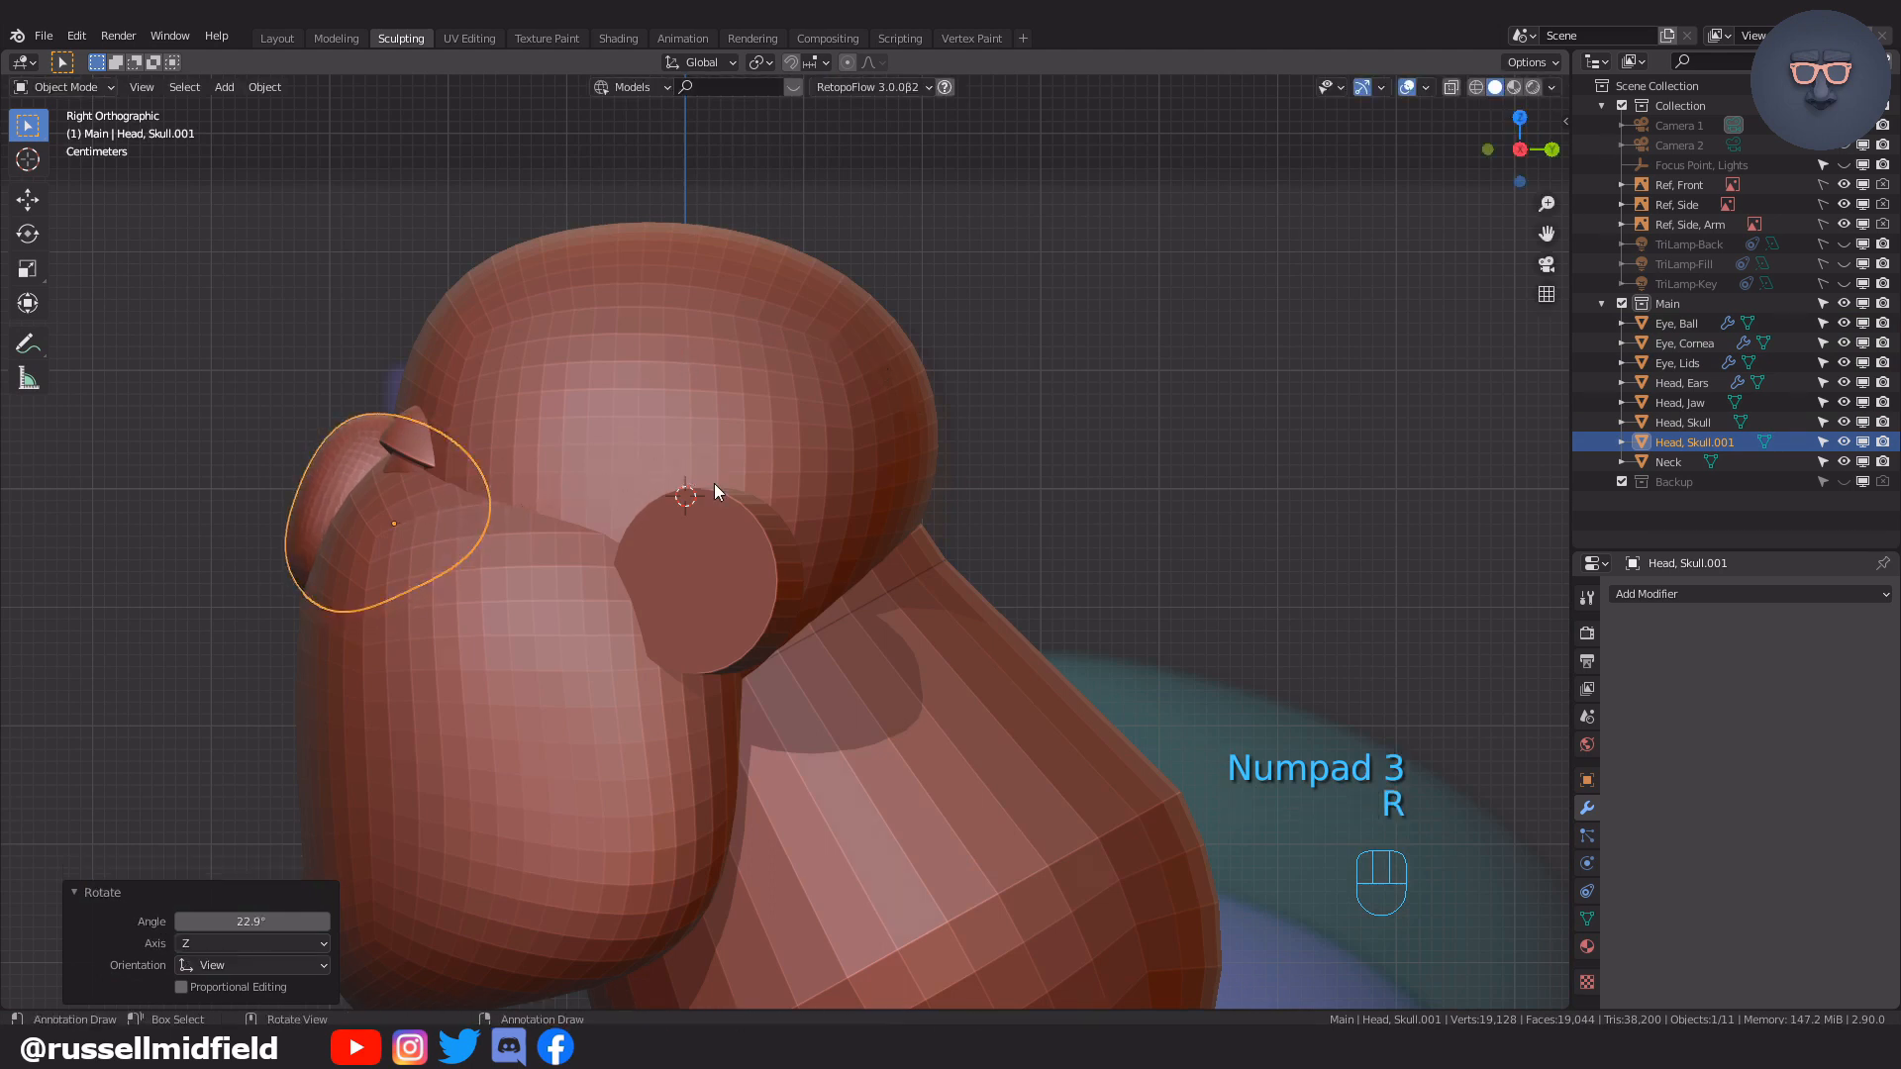
pyautogui.press('g')
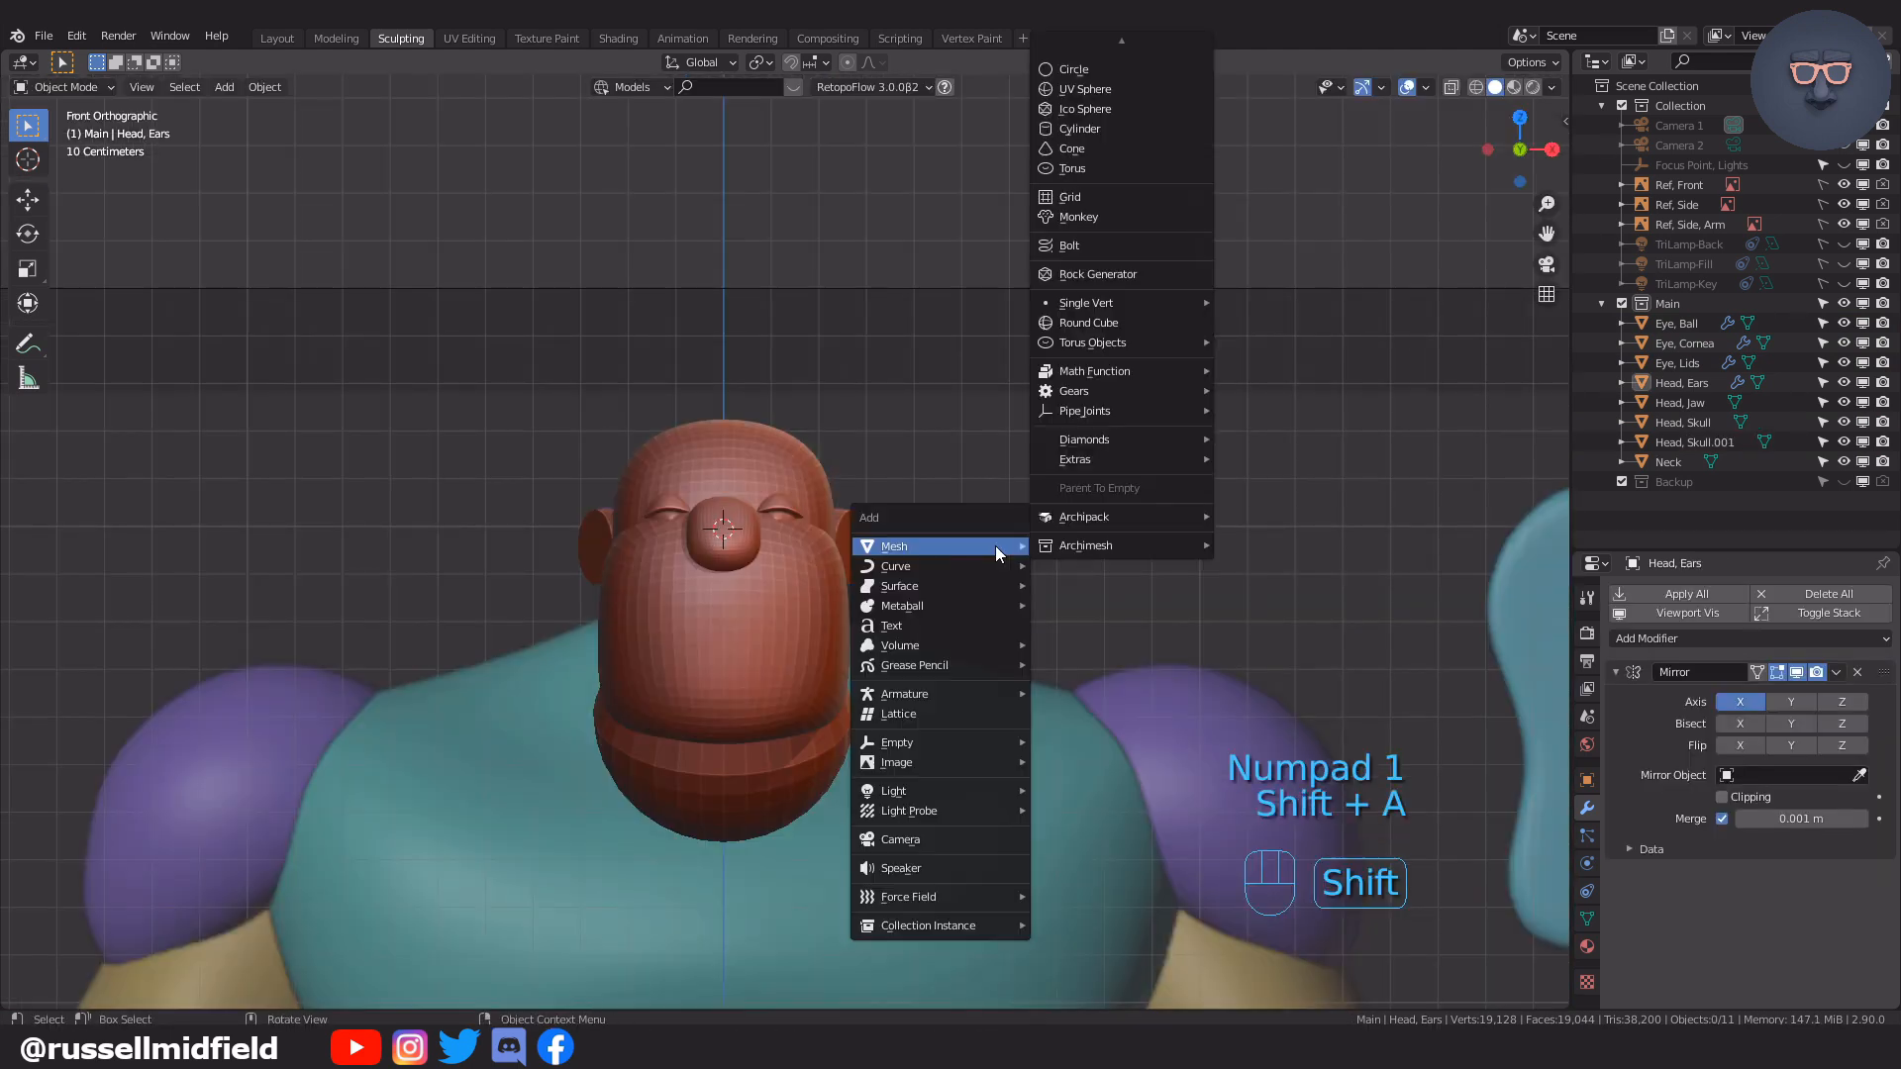
# Add a Round Cube for the eyebrow with a radius of 0.50
pyautogui.click(1089, 323)
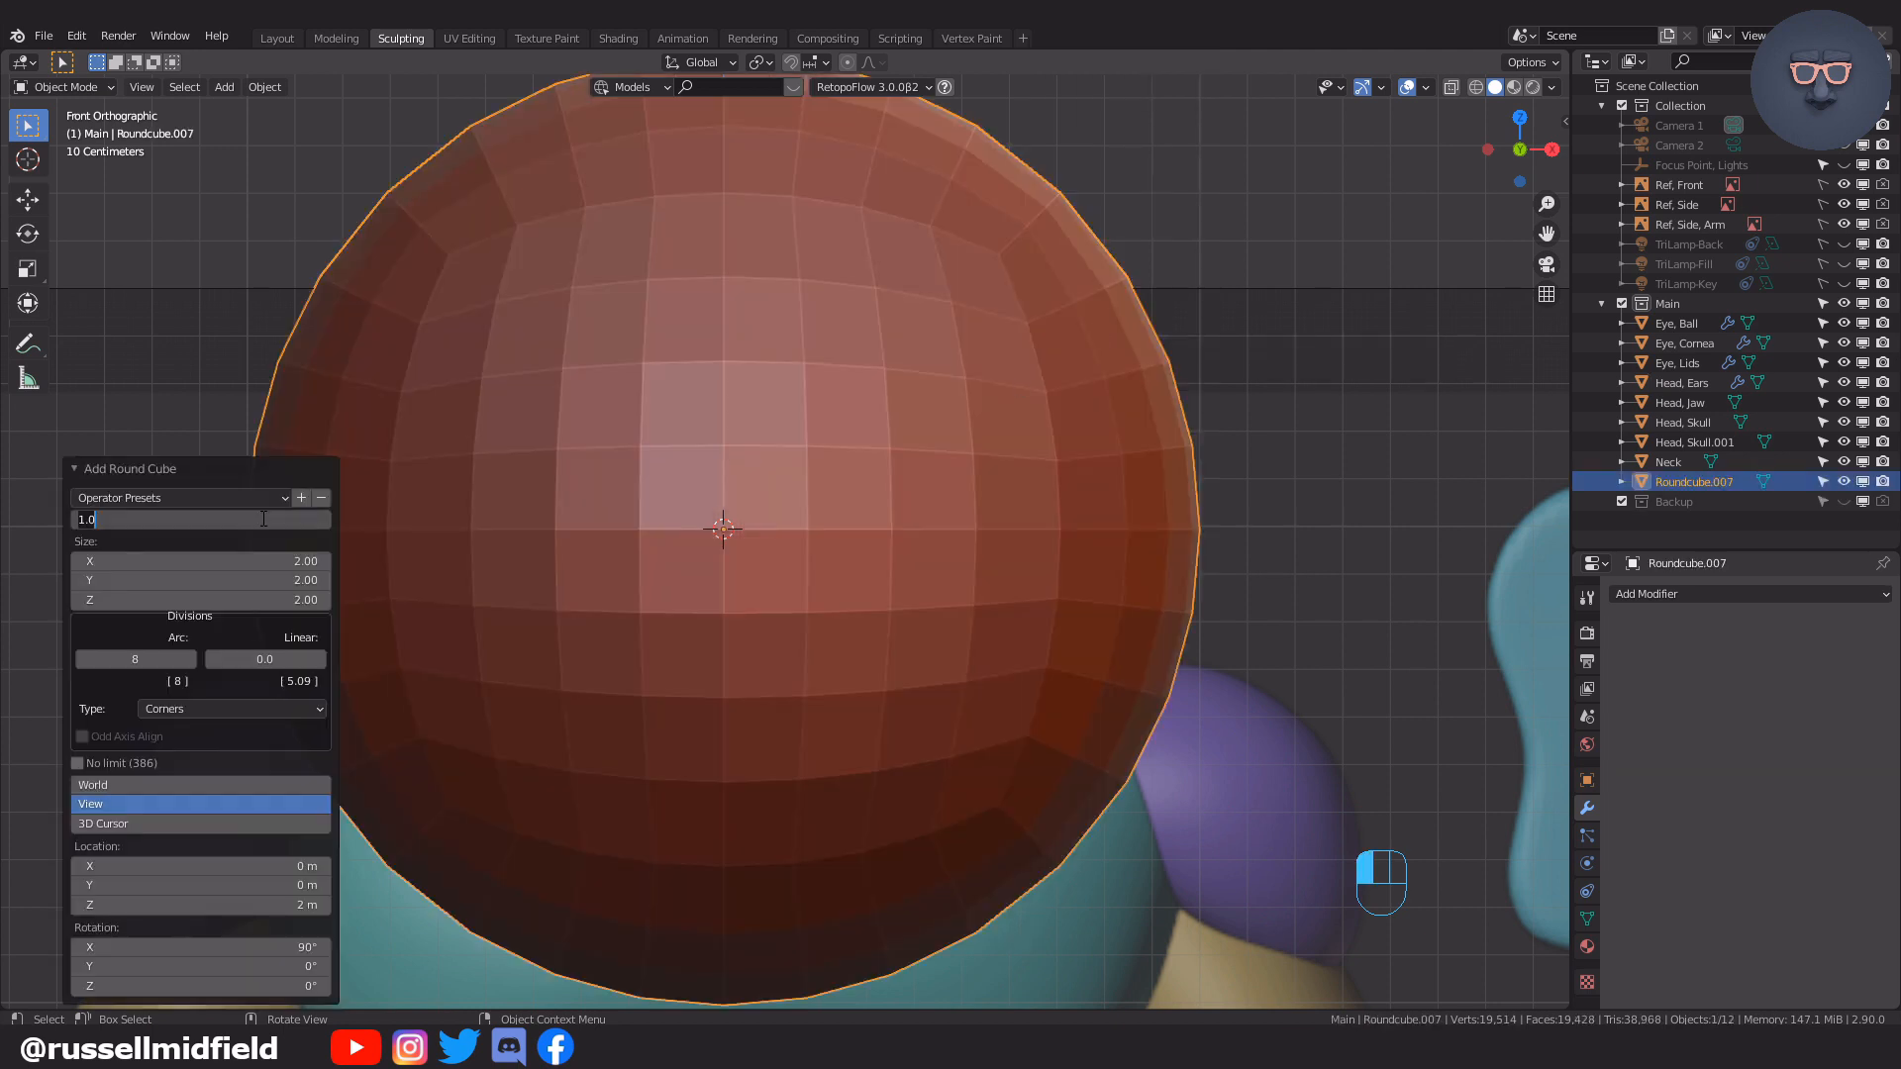
pyautogui.moveTo(292, 519); pyautogui.dragTo(261, 519)
pyautogui.scroll(-2, 406, 566)
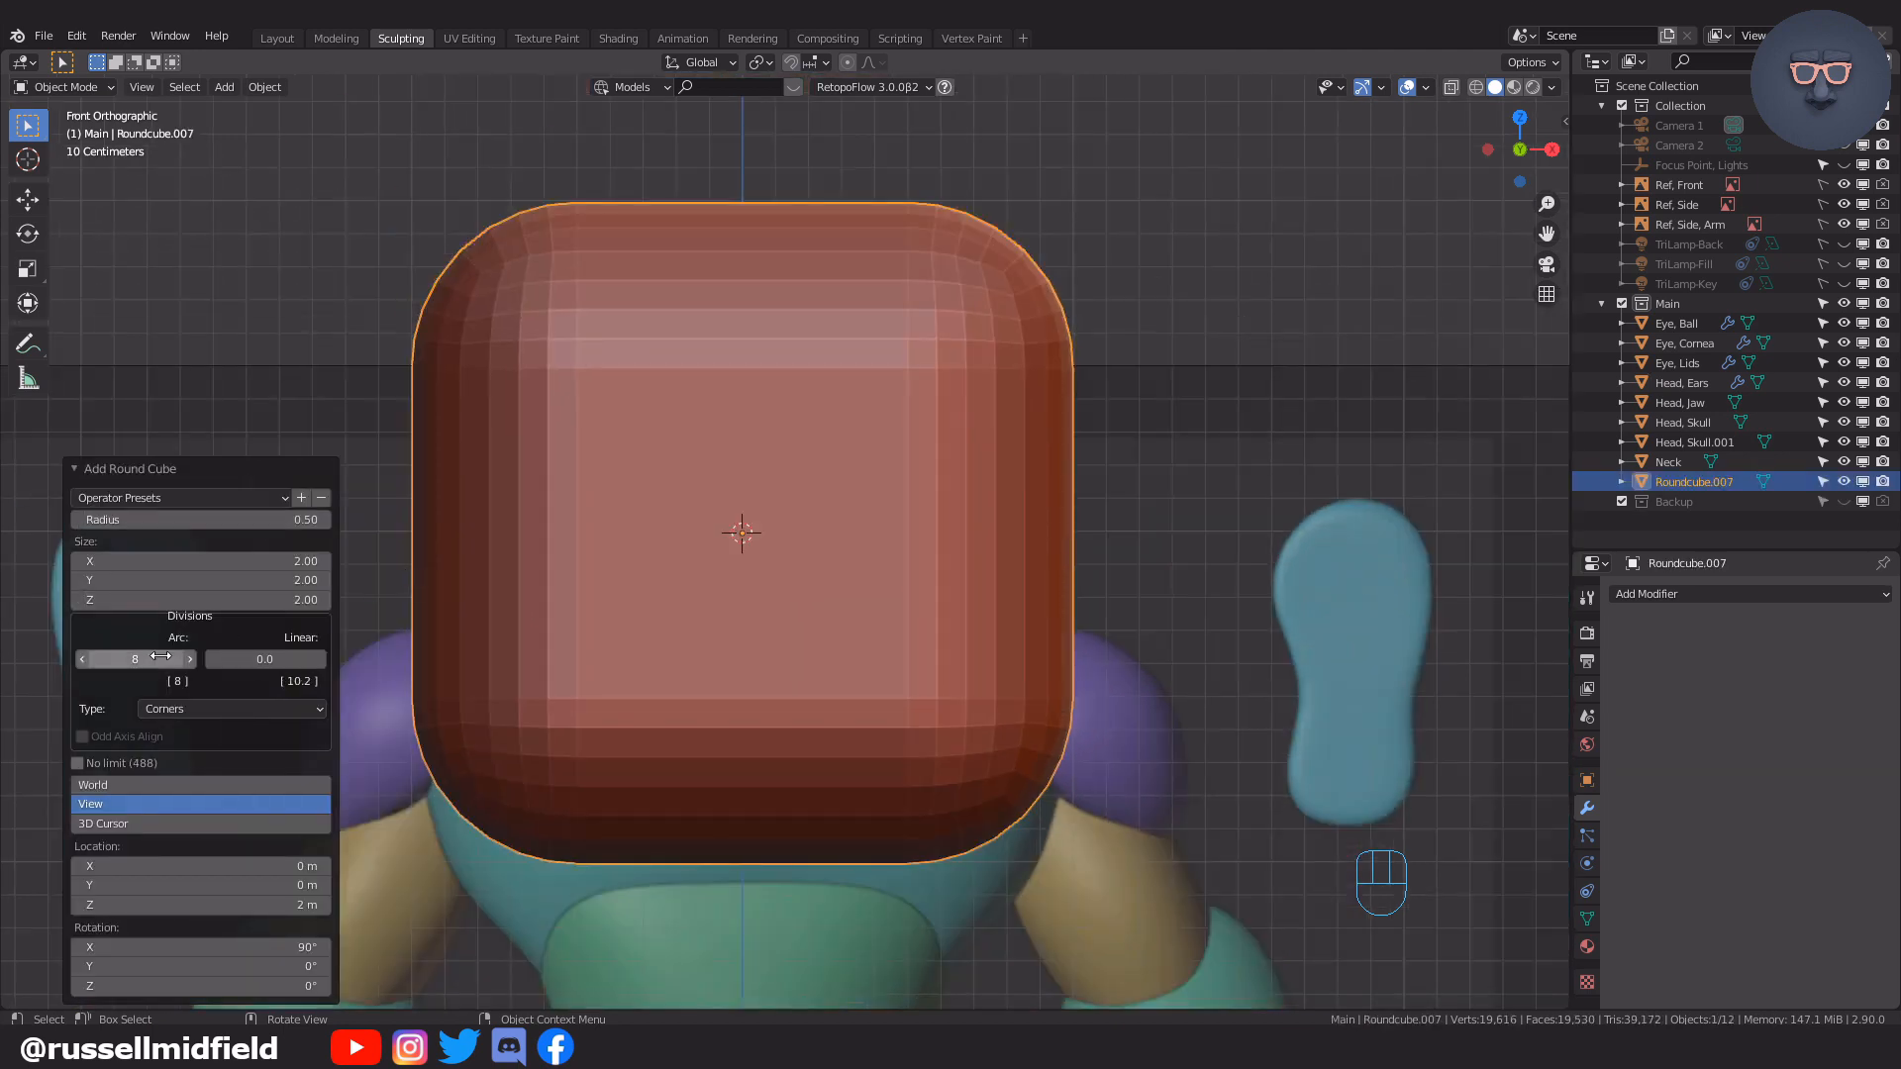
# Scale the round cube down to eyebrow size and flatten it to about 0.362 along Z
pyautogui.press('s')
pyautogui.click(790, 484)
pyautogui.press('s')
pyautogui.moveTo(830, 326); pyautogui.dragTo(831, 483, button='middle')
pyautogui.click(819, 492)
pyautogui.press('KP_Decimal')
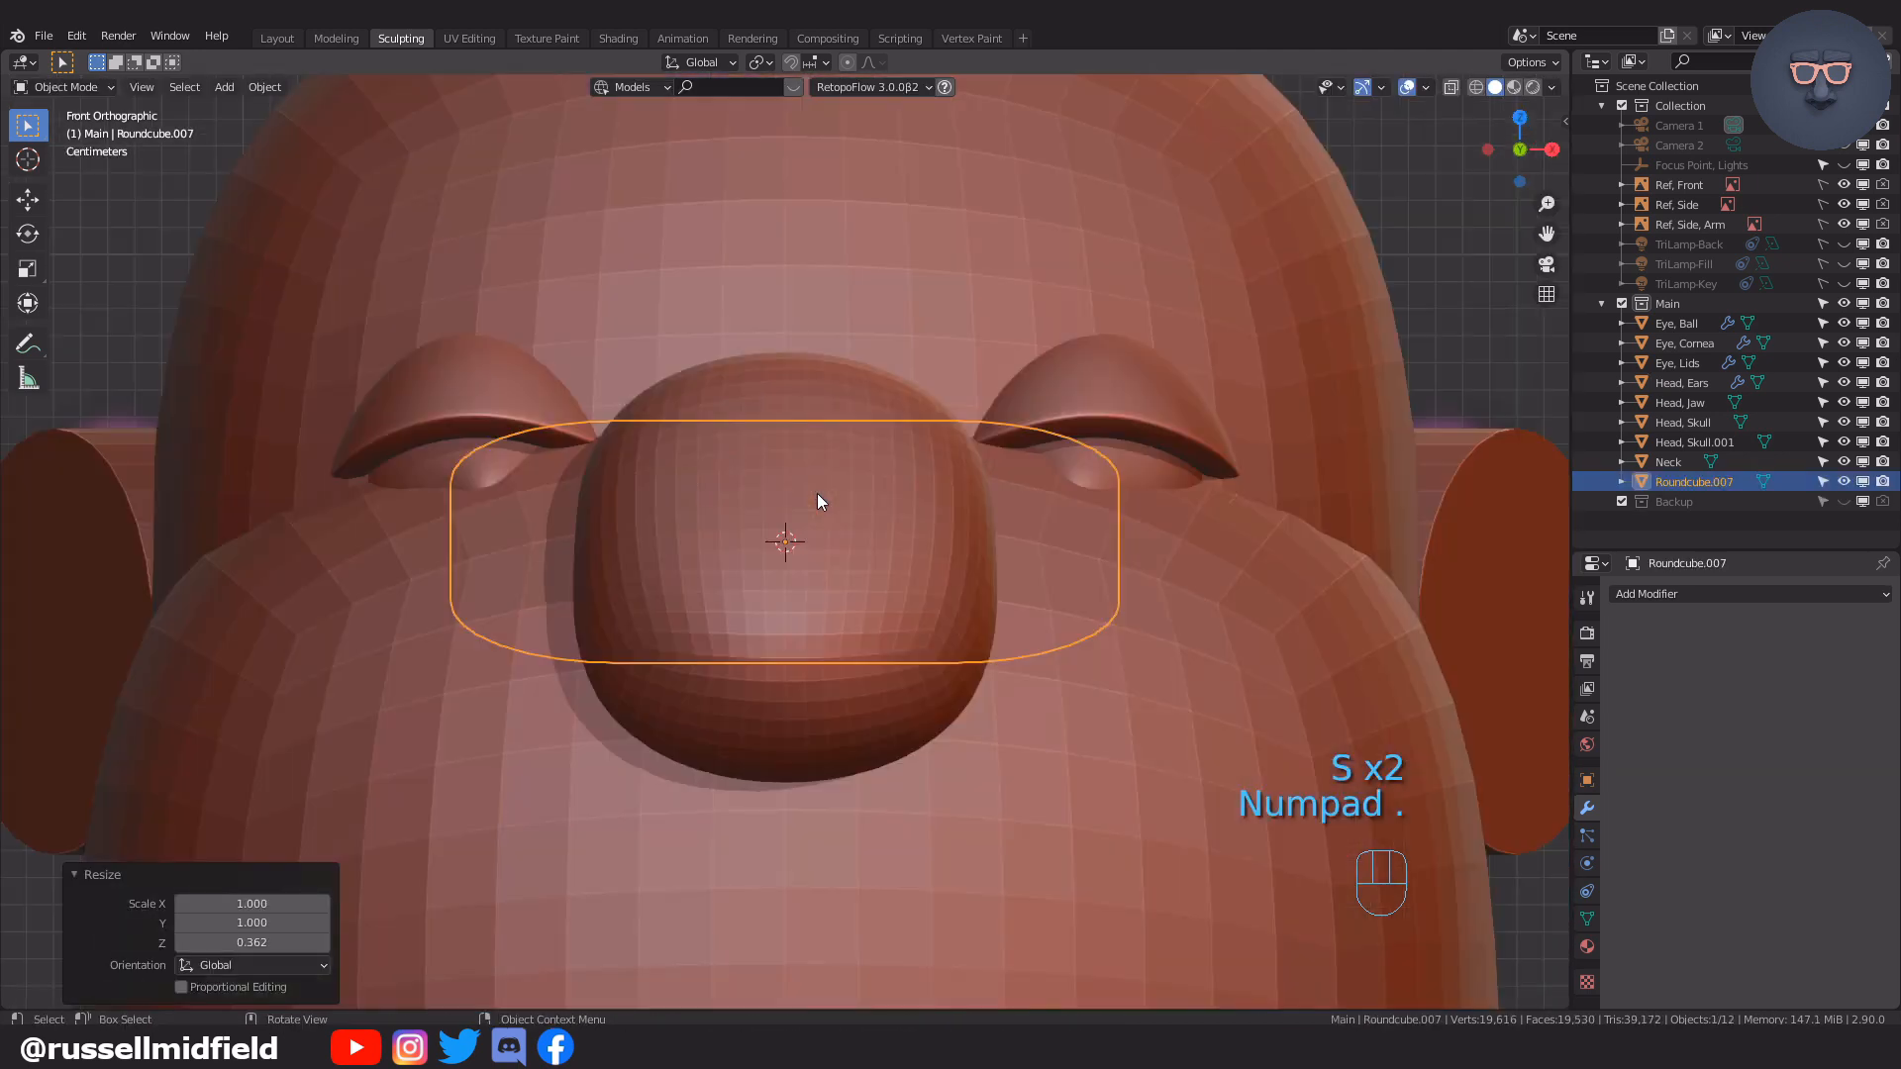
# Move the eyebrow block sideways and up to sit above one eye in front view
pyautogui.scroll(-5, 816, 493)
pyautogui.keyDown('shift'); pyautogui.moveTo(975, 516); pyautogui.dragTo(856, 573, button='middle'); pyautogui.keyUp('shift')
pyautogui.press('g')
pyautogui.click(875, 461)
pyautogui.click(1049, 477)
pyautogui.moveTo(1050, 477); pyautogui.dragTo(1013, 562, button='middle')
# Thin the eyebrow block along Y and move it about -0.223 m along Y to the front of the skull
pyautogui.press('s')
pyautogui.press('y')
pyautogui.click(898, 510)
pyautogui.press('g')
pyautogui.press('y')
pyautogui.click(639, 528)
pyautogui.moveTo(638, 528); pyautogui.dragTo(848, 597, button='middle')
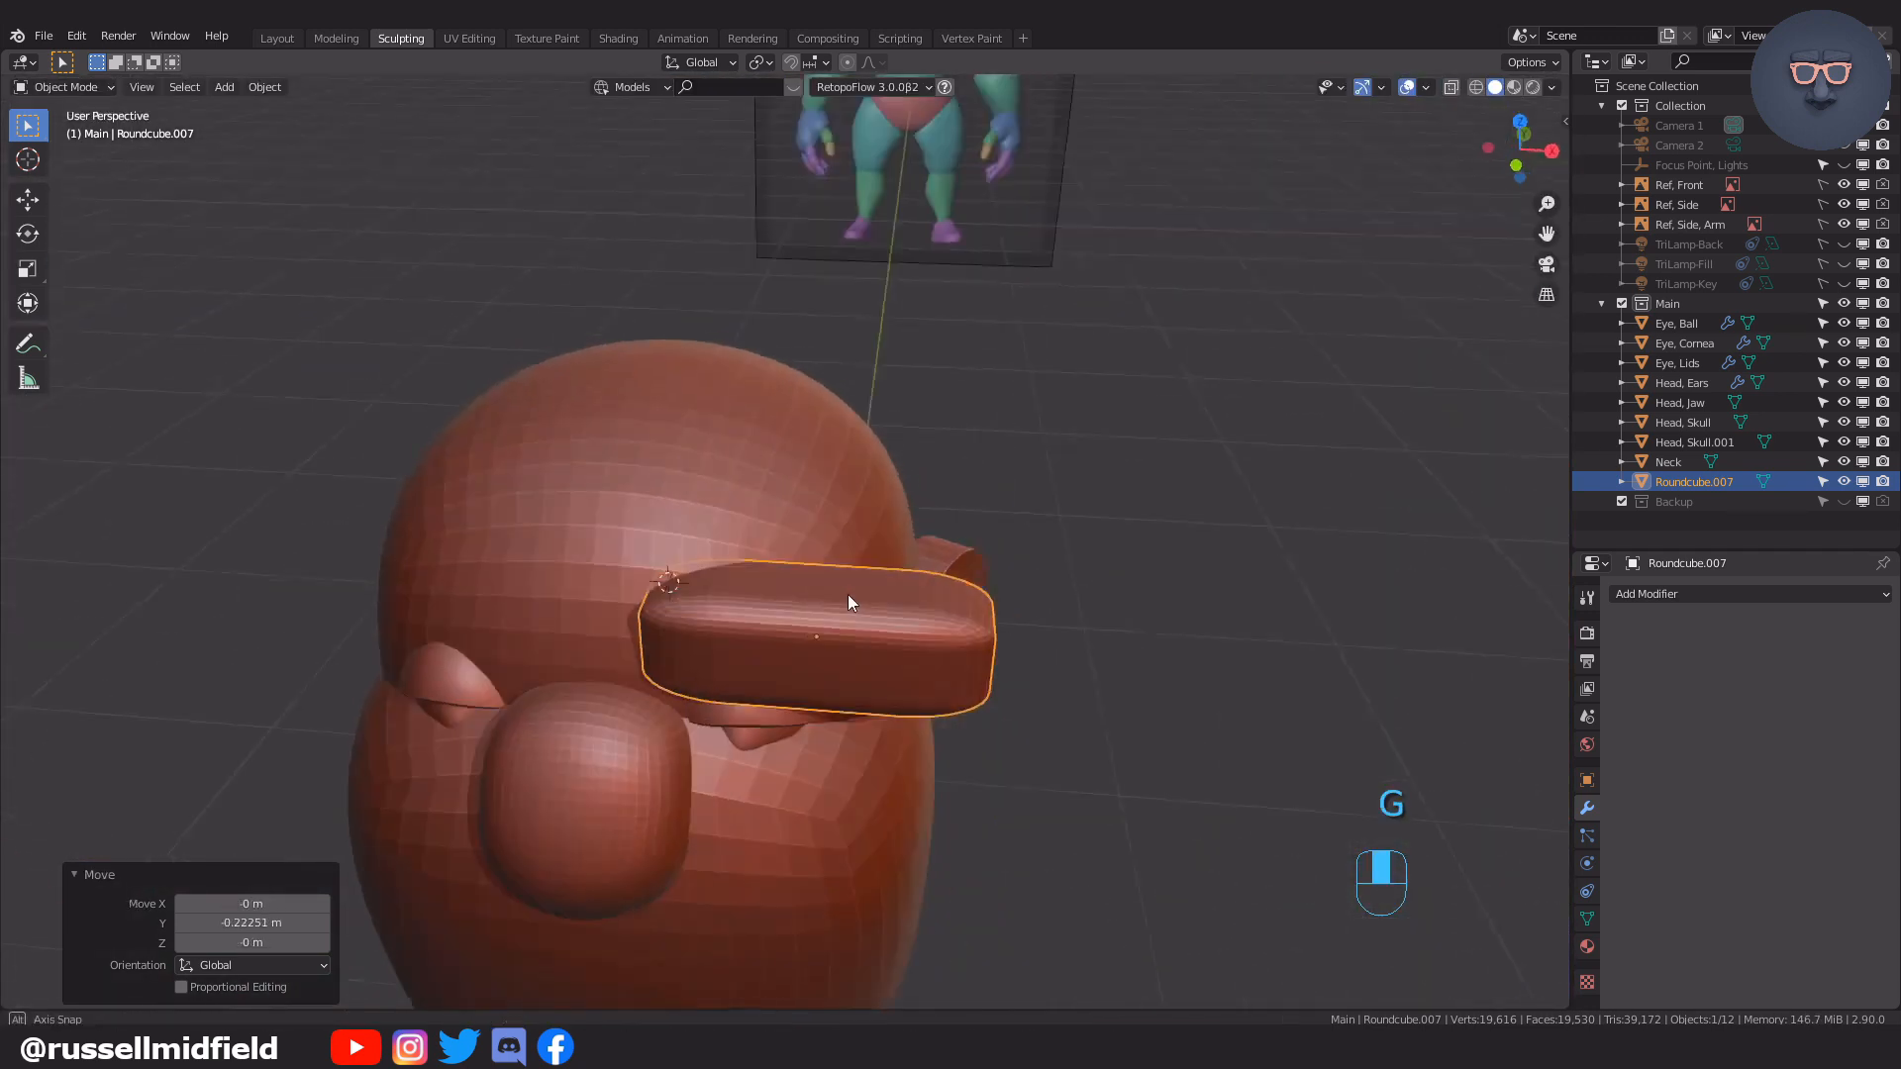
# Scale the eyebrow block down in front view and reposition it along X and Z over the eye
pyautogui.press('KP_1')
pyautogui.press('s')
pyautogui.click(995, 505)
pyautogui.press('g')
pyautogui.press('x')
pyautogui.click(936, 494)
pyautogui.press('g')
pyautogui.press('z')
pyautogui.click(947, 522)
# Adjust the eyebrow block's depth position along Y and scale it to about 1.526 along Y
pyautogui.moveTo(947, 522); pyautogui.dragTo(782, 538, button='middle')
pyautogui.press('g')
pyautogui.press('y')
pyautogui.click(699, 543)
pyautogui.press('s')
pyautogui.press('y')
pyautogui.click(908, 529)
pyautogui.moveTo(911, 537); pyautogui.dragTo(923, 561, button='middle')
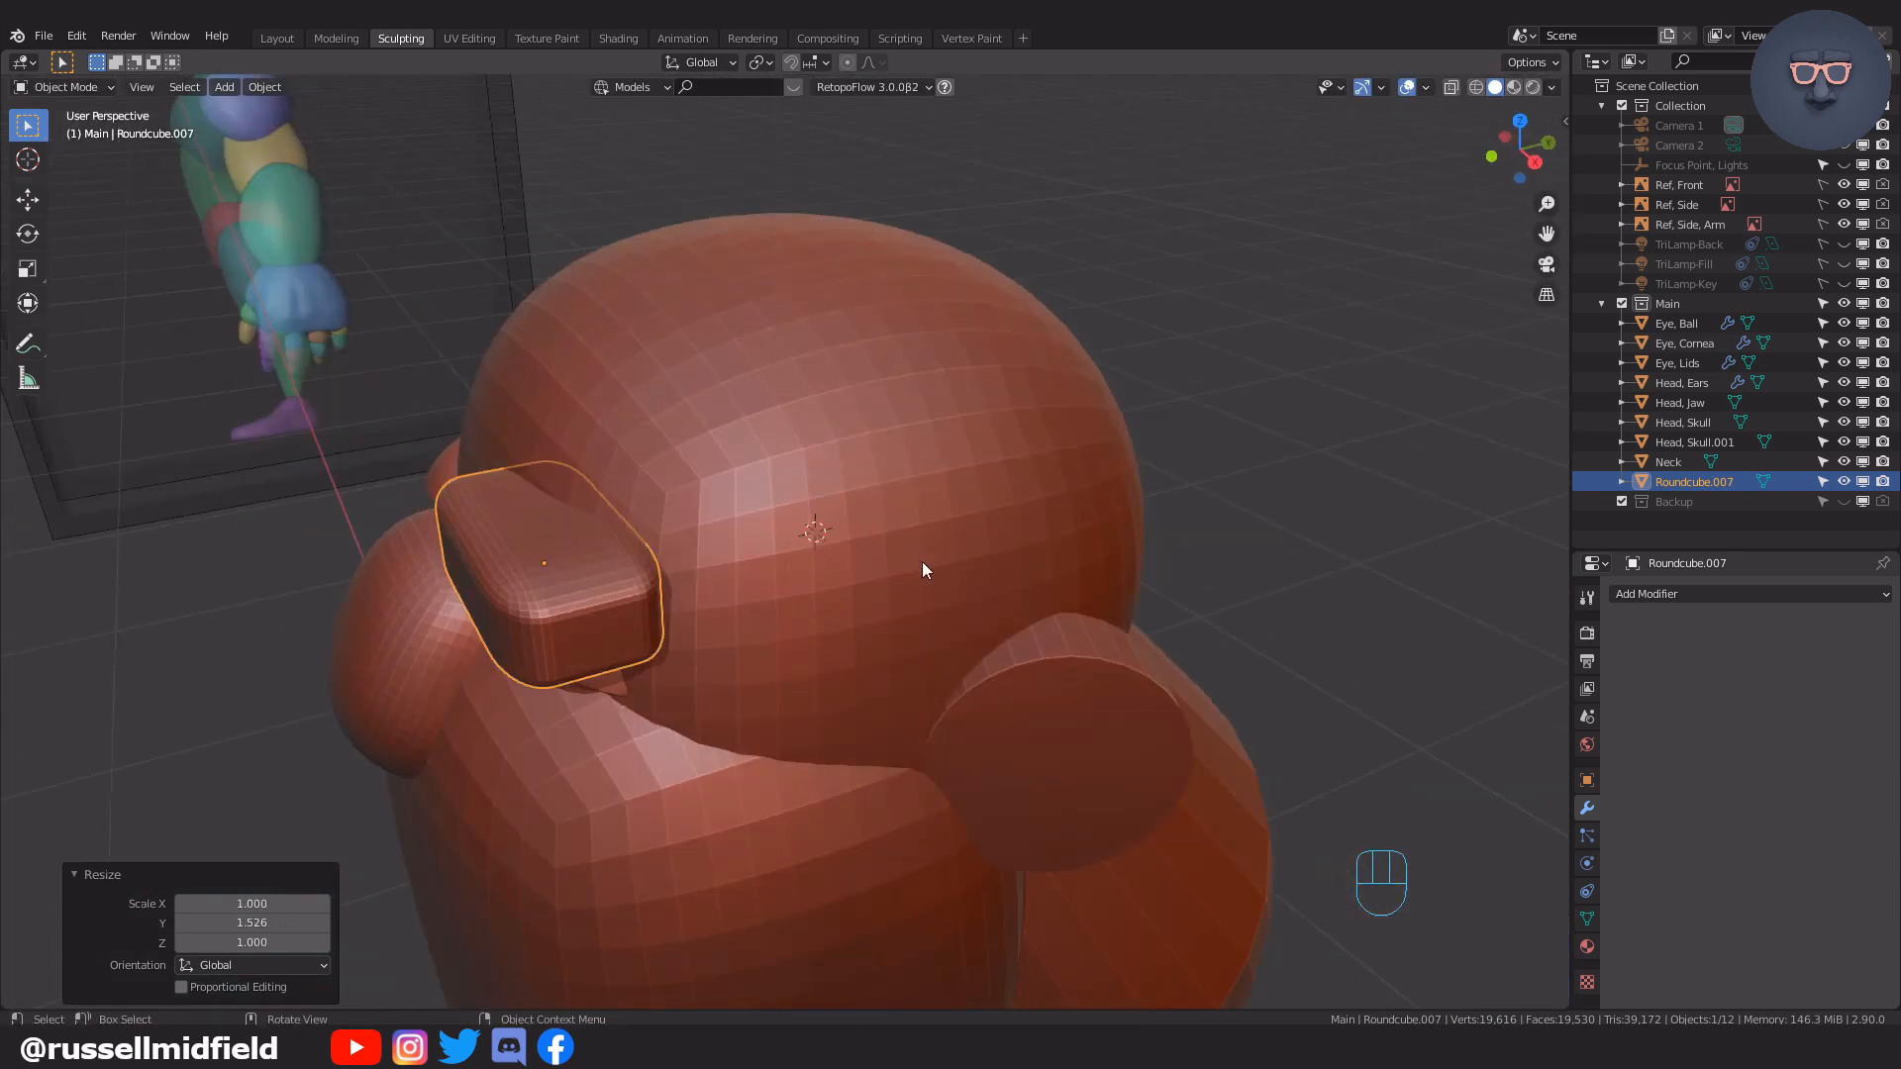
# Rotate the eyebrow block in top view to follow the skull's curve and nudge it into place
pyautogui.press('KP_7')
pyautogui.press('r')
pyautogui.press('g')
pyautogui.press('r')
pyautogui.click(1144, 479)
pyautogui.press('g')
pyautogui.click(1154, 776)
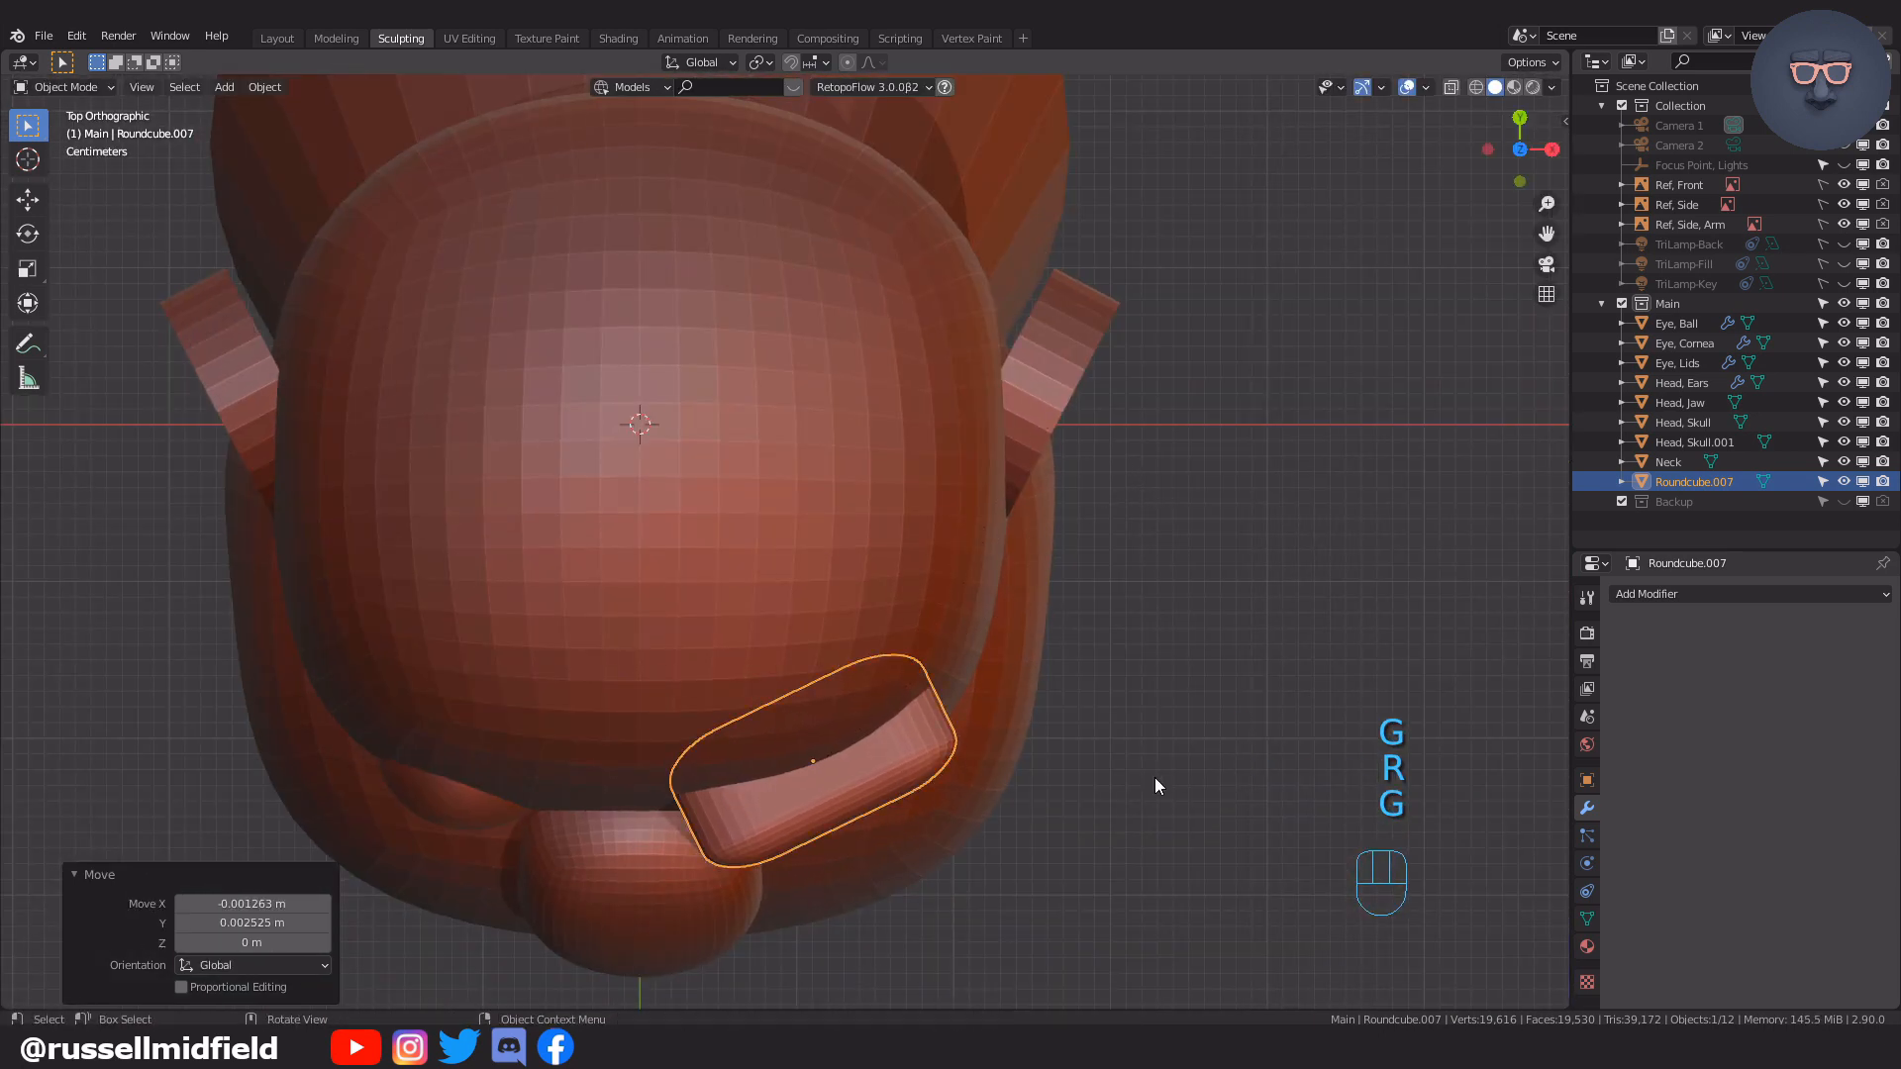
# Mirror the eyebrow block across X with a Mirror modifier
pyautogui.moveTo(1154, 776); pyautogui.dragTo(968, 517, button='middle')
pyautogui.scroll(-4, 969, 517)
pyautogui.click(1215, 628)
# Select the eyebrow's upper vertices in see-through display, raise them along Z, and return to Object Mode
pyautogui.press('KP_1')
pyautogui.press('Tab')
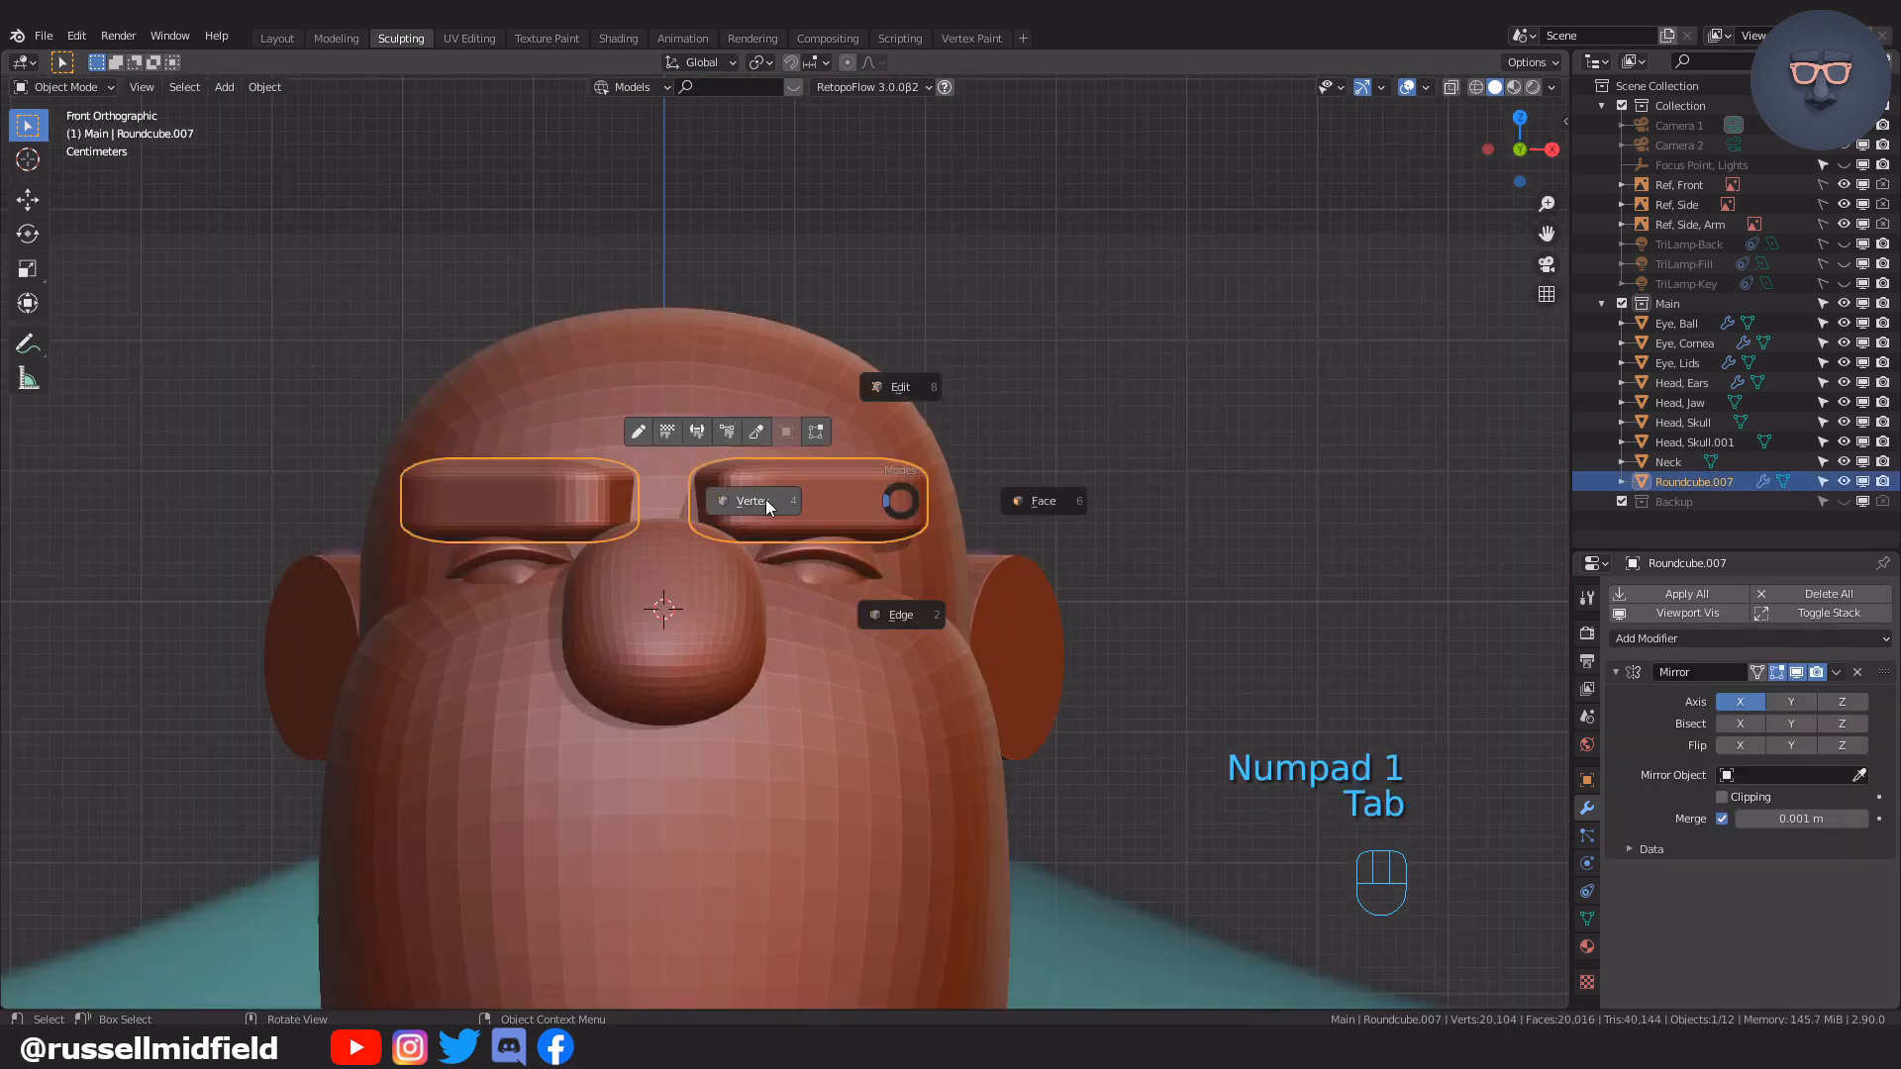
pyautogui.click(764, 499)
pyautogui.hotkey('alt', 'z')
pyautogui.moveTo(666, 433); pyautogui.dragTo(998, 496)
pyautogui.press('g')
pyautogui.press('z')
pyautogui.click(1002, 458)
pyautogui.hotkey('alt', 'z')
pyautogui.press('Tab')
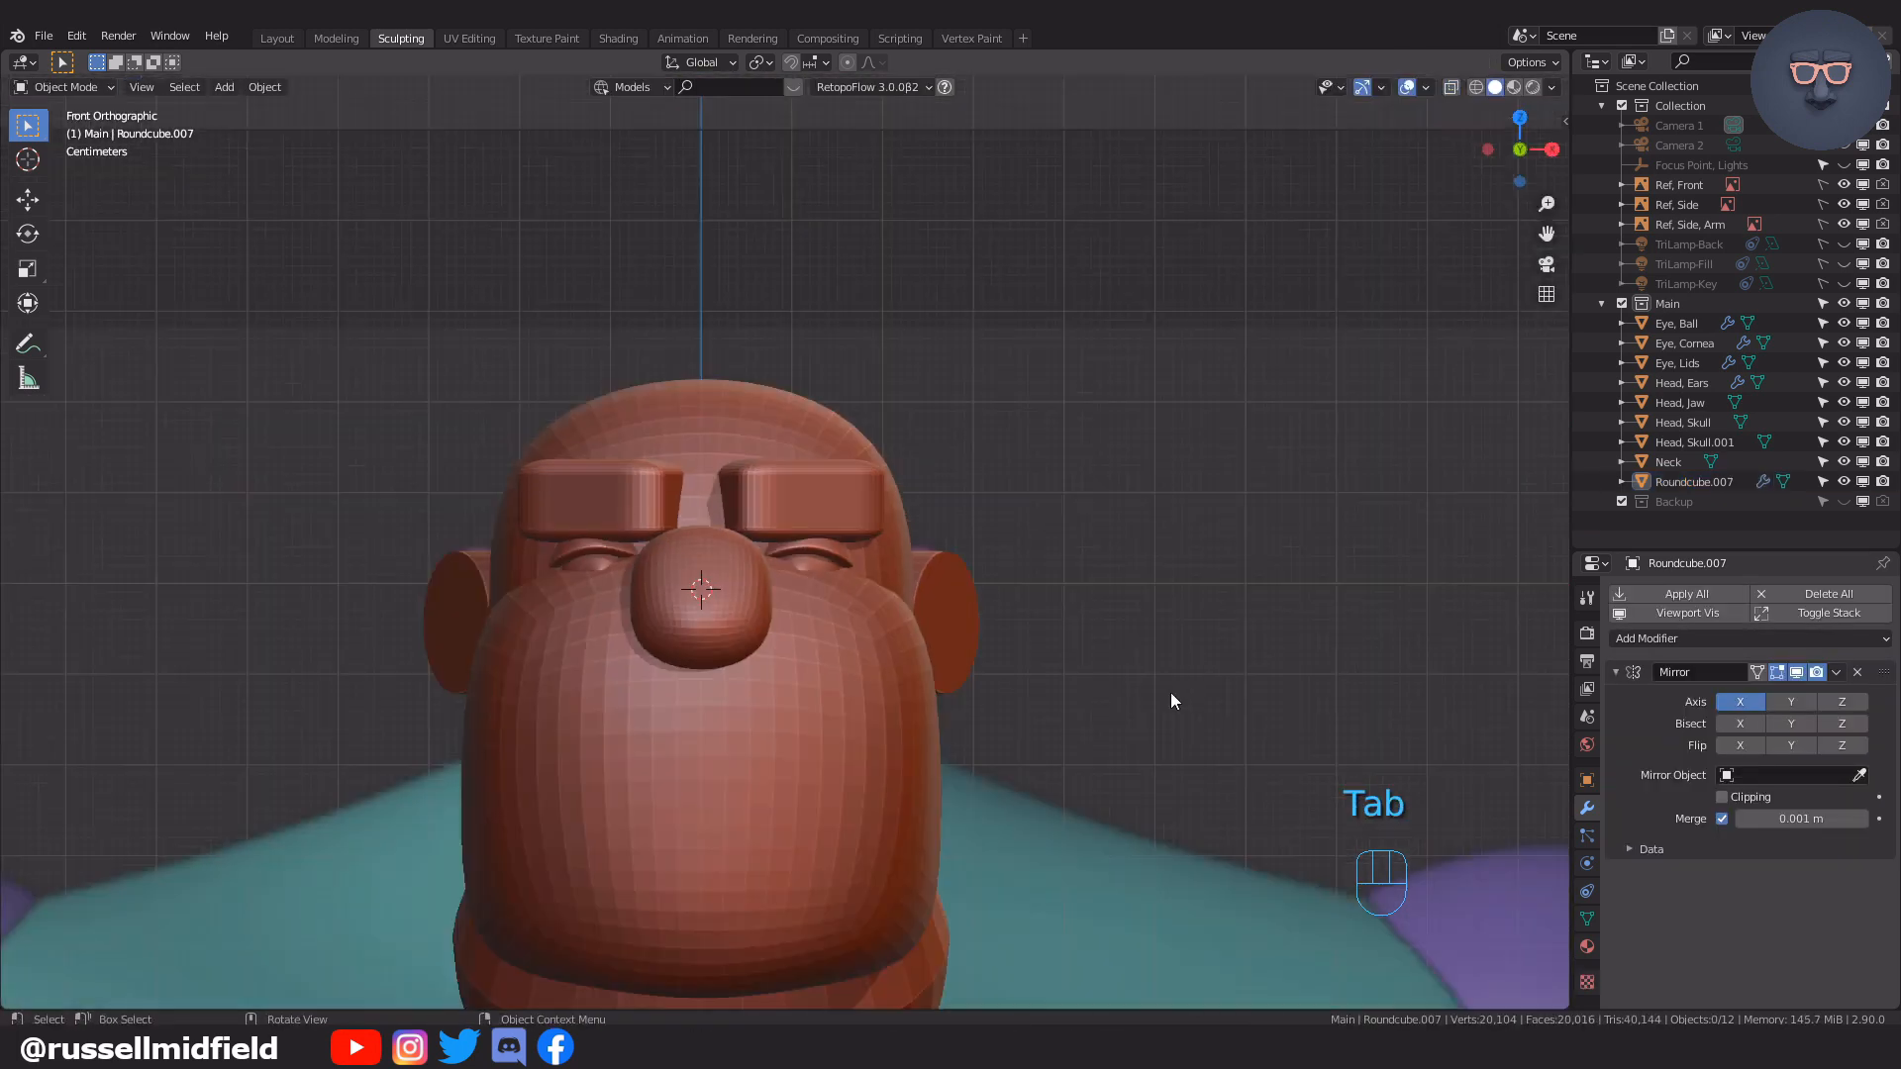
# Select the jaw, enter Sculpt Mode with a resized brush, and pull its upper surface down to uncover the eyes
pyautogui.moveTo(1171, 701); pyautogui.dragTo(1153, 740, button='middle')
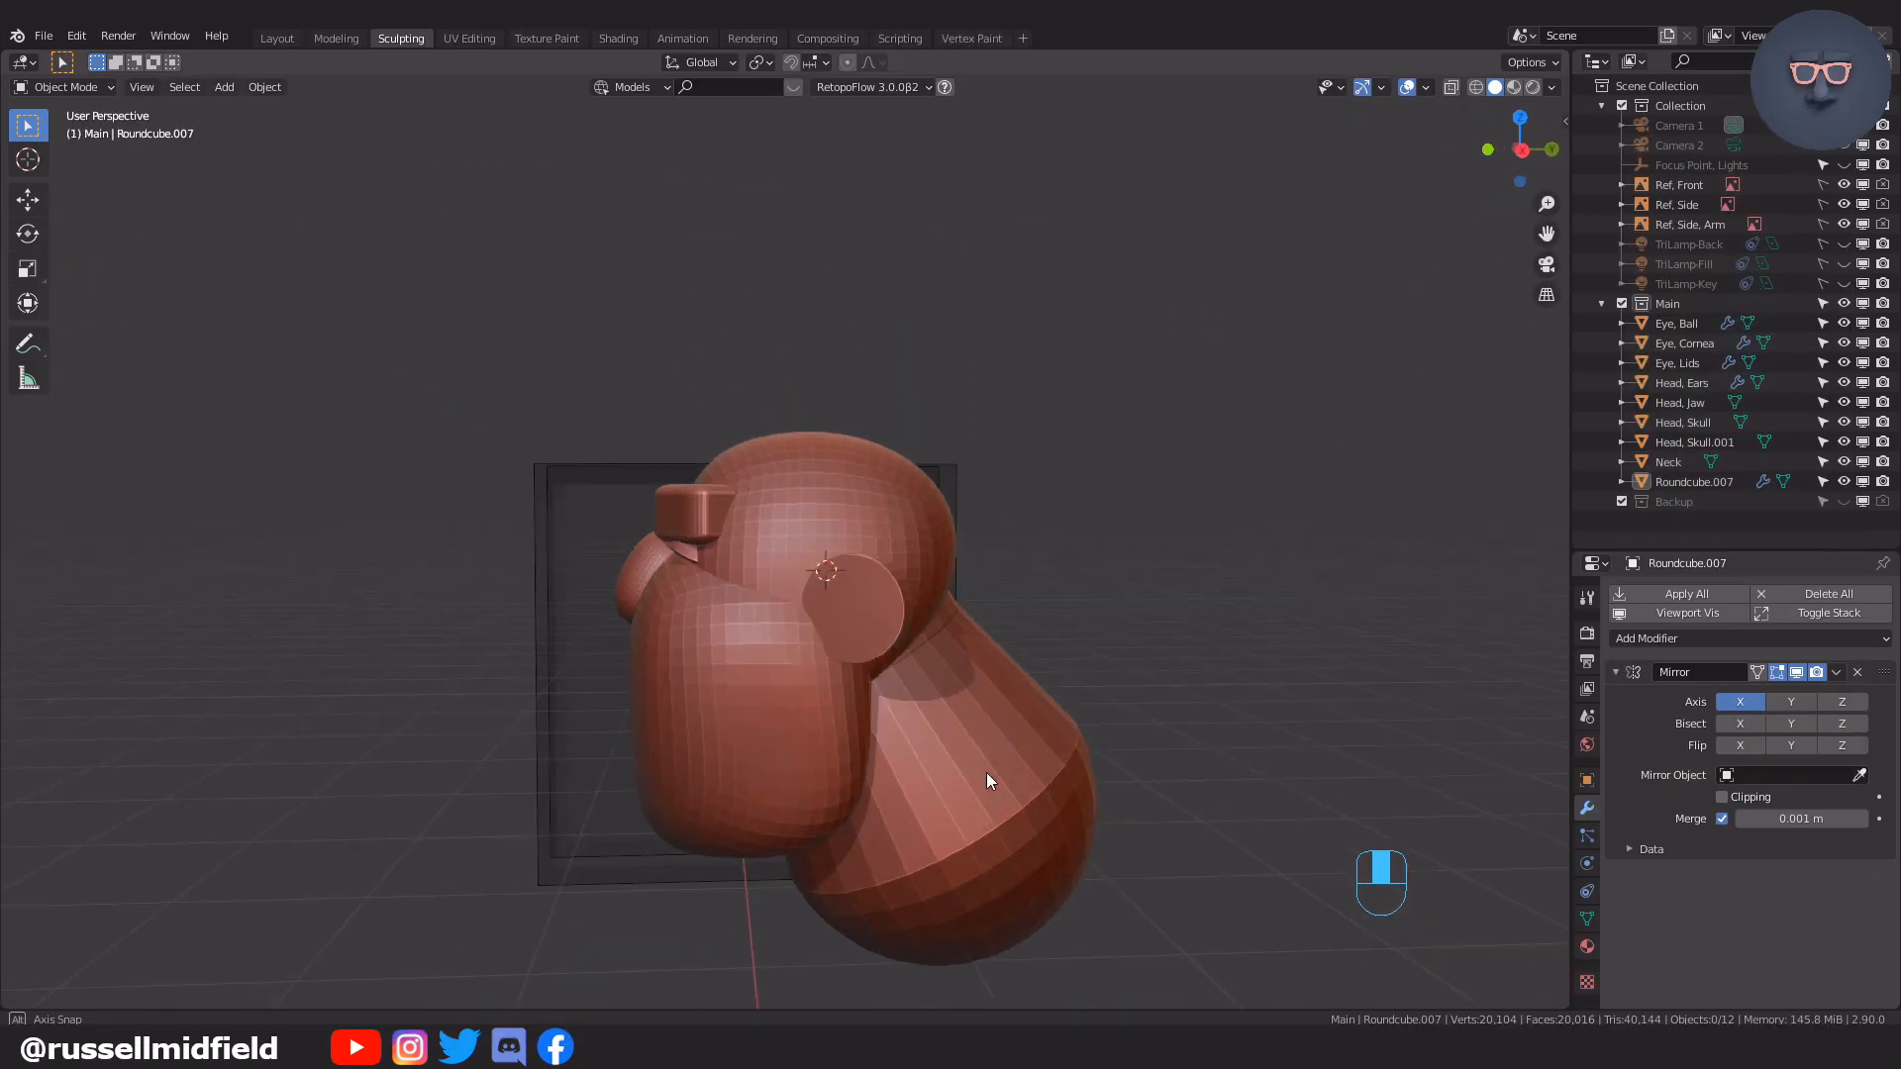
pyautogui.moveTo(986, 772); pyautogui.dragTo(1179, 780, button='middle')
pyautogui.click(827, 601)
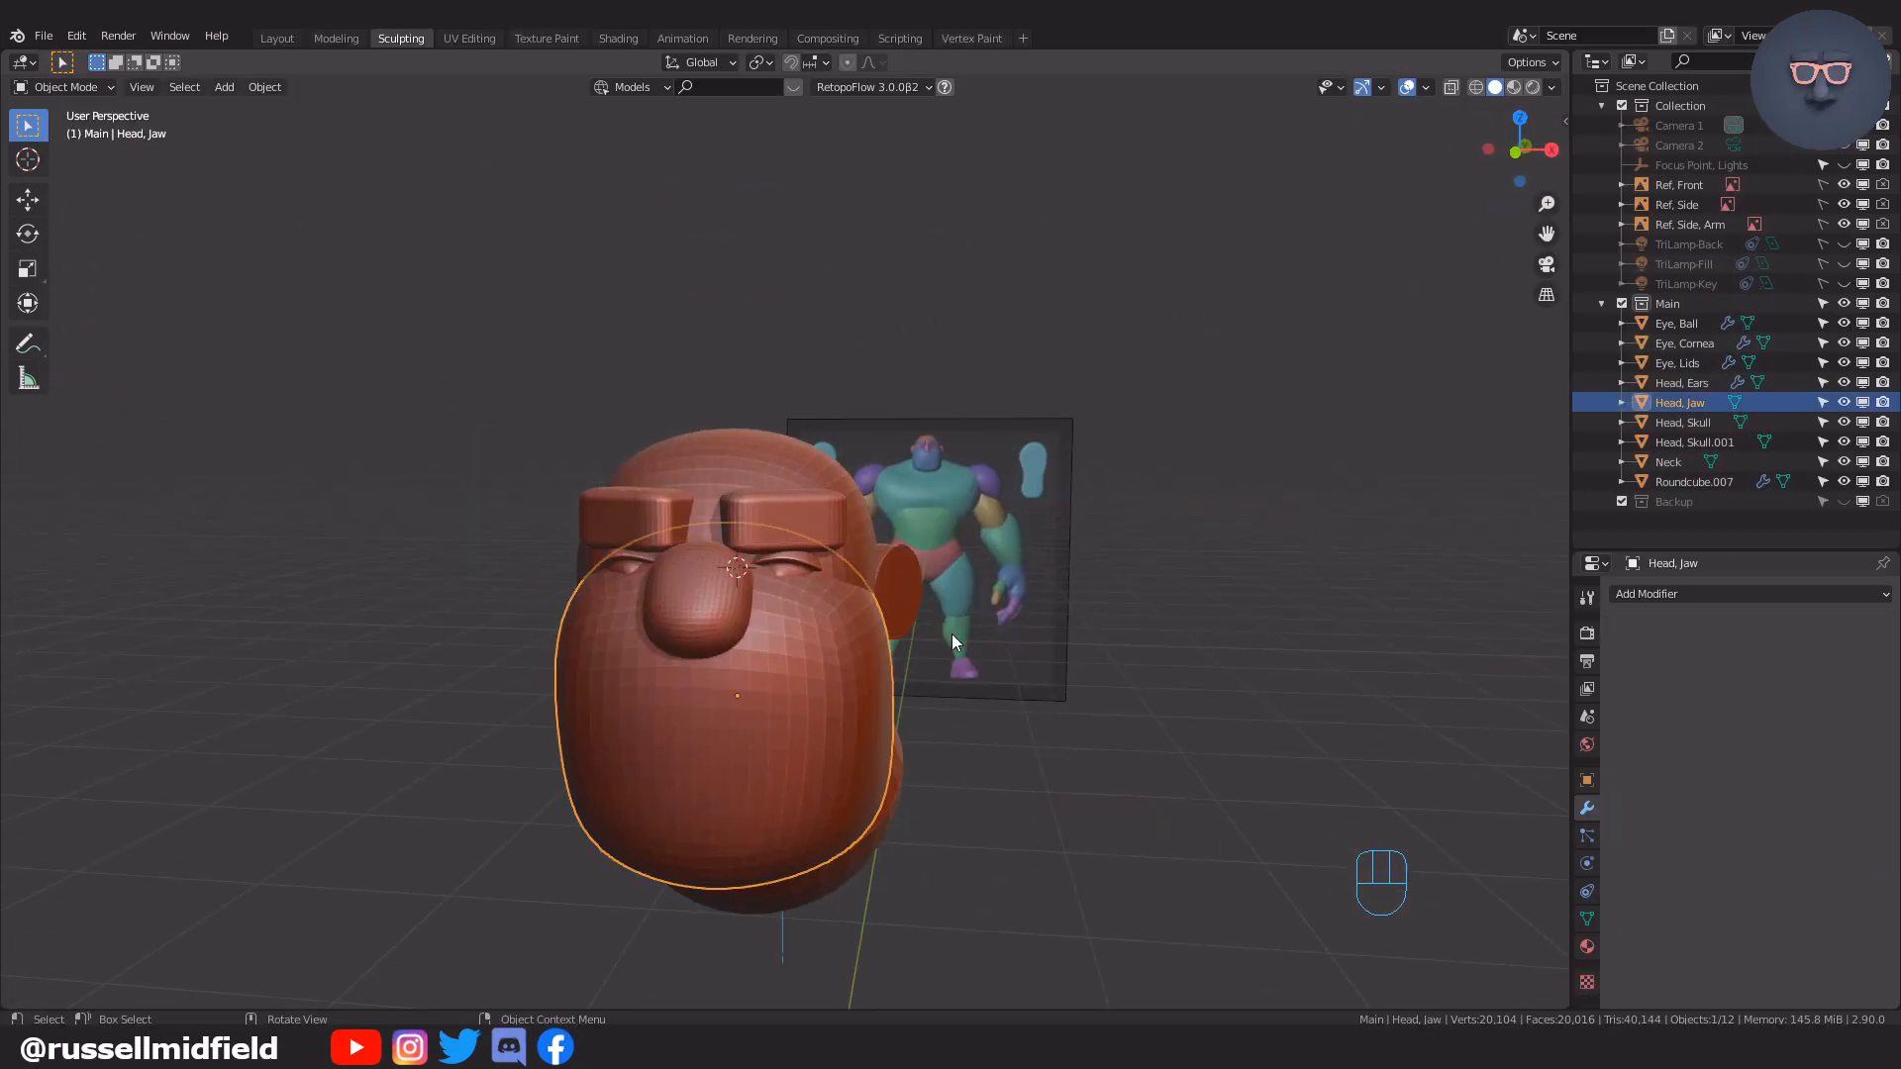
pyautogui.hotkey('ctrl', 'Tab')
pyautogui.press('f')
pyautogui.click(810, 572)
pyautogui.scroll(2, 795, 569)
pyautogui.press('g')
pyautogui.moveTo(823, 639)
pyautogui.mouseDown(button='middle')
pyautogui.moveTo(701, 604)
pyautogui.moveTo(887, 628)
pyautogui.mouseUp(button='middle')
pyautogui.moveTo(850, 643); pyautogui.dragTo(839, 627)
pyautogui.moveTo(920, 612)
pyautogui.mouseDown(button='middle')
pyautogui.moveTo(776, 602)
pyautogui.moveTo(883, 590)
pyautogui.moveTo(709, 596)
pyautogui.moveTo(883, 596)
pyautogui.moveTo(794, 581)
pyautogui.moveTo(742, 666)
pyautogui.moveTo(878, 666)
pyautogui.moveTo(849, 626)
pyautogui.mouseUp(button='middle')
# Select the eyebrow, enter Sculpt Mode and reshape it around the brow using Elastic Deform with a resized brush
pyautogui.hotkey('ctrl', 'Tab')
pyautogui.click(844, 590)
pyautogui.hotkey('ctrl', 'Tab')
pyautogui.hotkey('ctrl', 'Tab')
pyautogui.click(745, 625)
pyautogui.click(743, 571)
pyautogui.moveTo(745, 574)
pyautogui.mouseDown(button='middle')
pyautogui.moveTo(755, 624)
pyautogui.moveTo(783, 566)
pyautogui.moveTo(869, 614)
pyautogui.moveTo(746, 712)
pyautogui.moveTo(723, 579)
pyautogui.moveTo(755, 506)
pyautogui.mouseUp(button='middle')
pyautogui.hotkey('ctrl', 'Tab')
pyautogui.press('f')
pyautogui.click(813, 578)
pyautogui.press('KP_1')
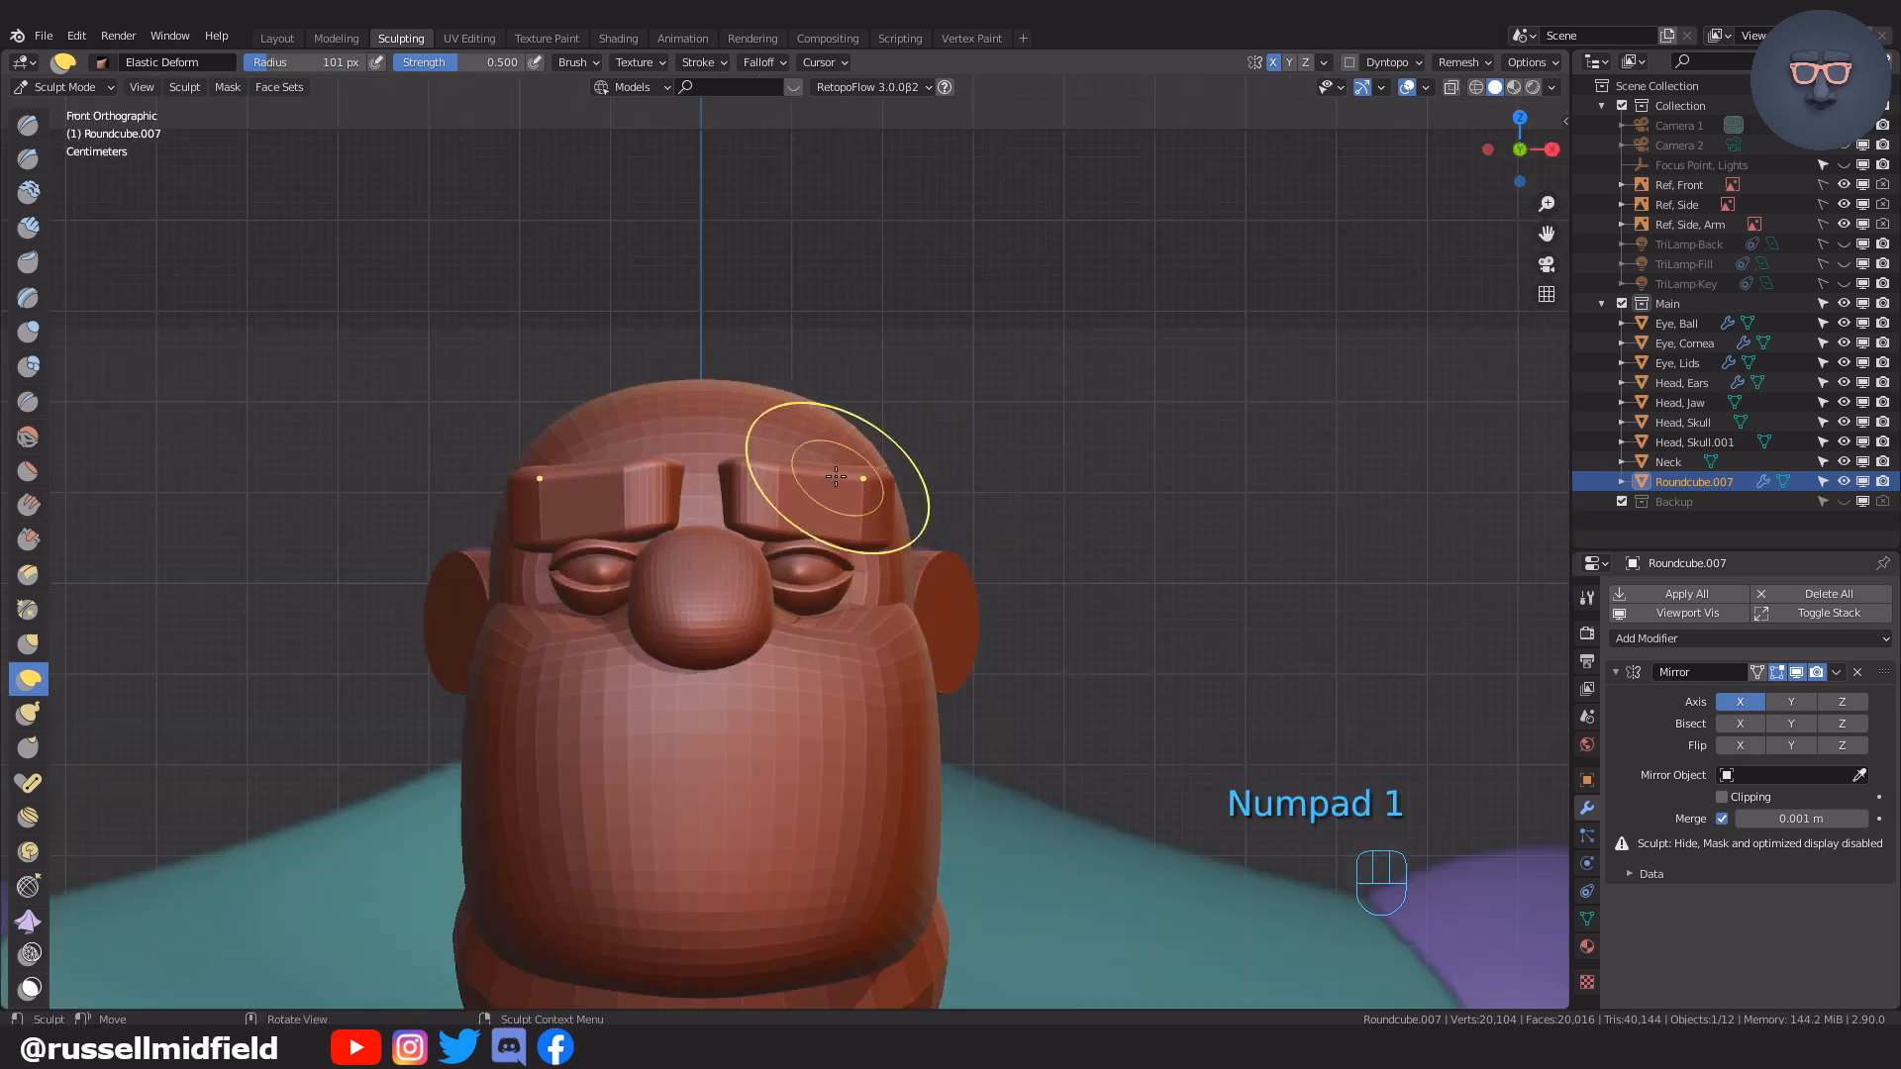
pyautogui.moveTo(880, 492)
pyautogui.mouseDown(button='middle')
pyautogui.moveTo(615, 503)
pyautogui.moveTo(776, 552)
pyautogui.moveTo(657, 488)
pyautogui.moveTo(902, 446)
pyautogui.moveTo(772, 494)
pyautogui.mouseUp(button='middle')
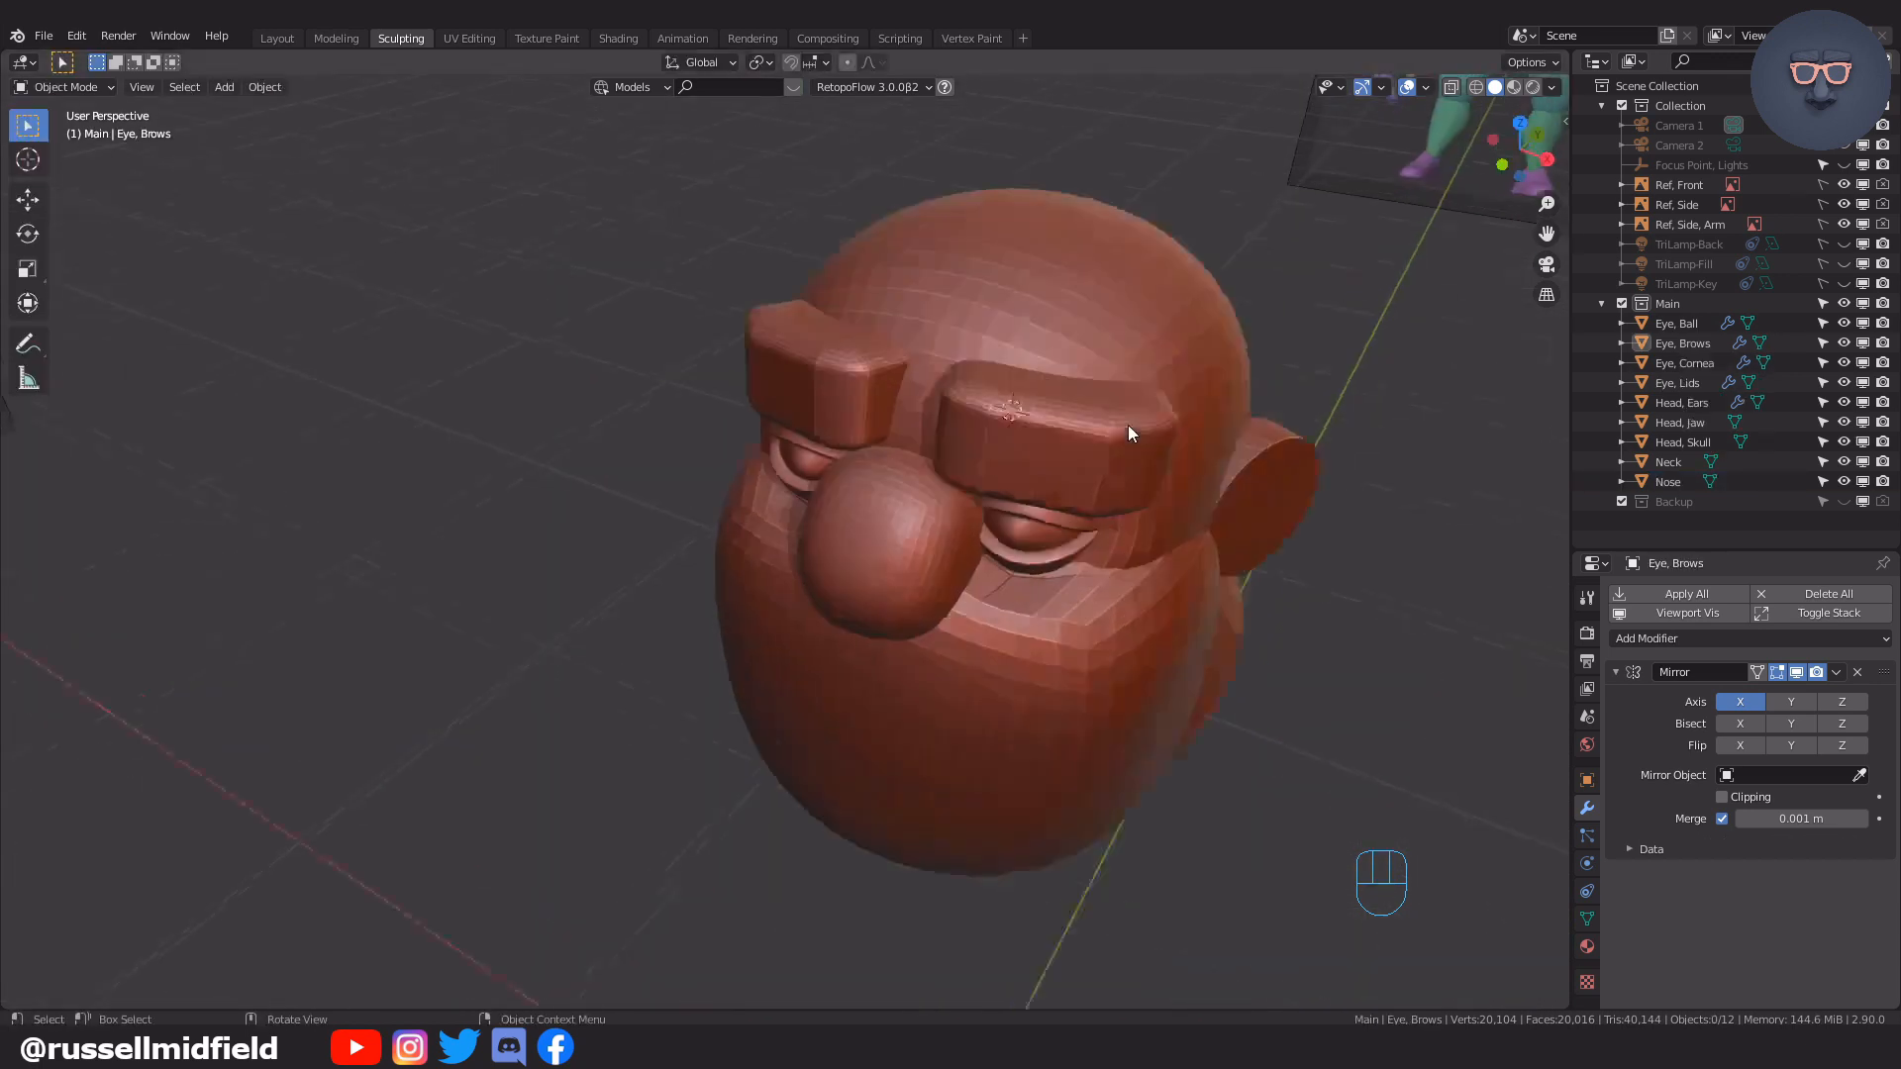
# Add four evenly spaced loop cuts across the middle of the eyebrow mesh in Edit Mode
pyautogui.moveTo(1127, 425)
pyautogui.mouseDown(button='middle')
pyautogui.moveTo(1309, 591)
pyautogui.moveTo(995, 632)
pyautogui.mouseUp(button='middle')
pyautogui.click(995, 632)
pyautogui.press('Tab')
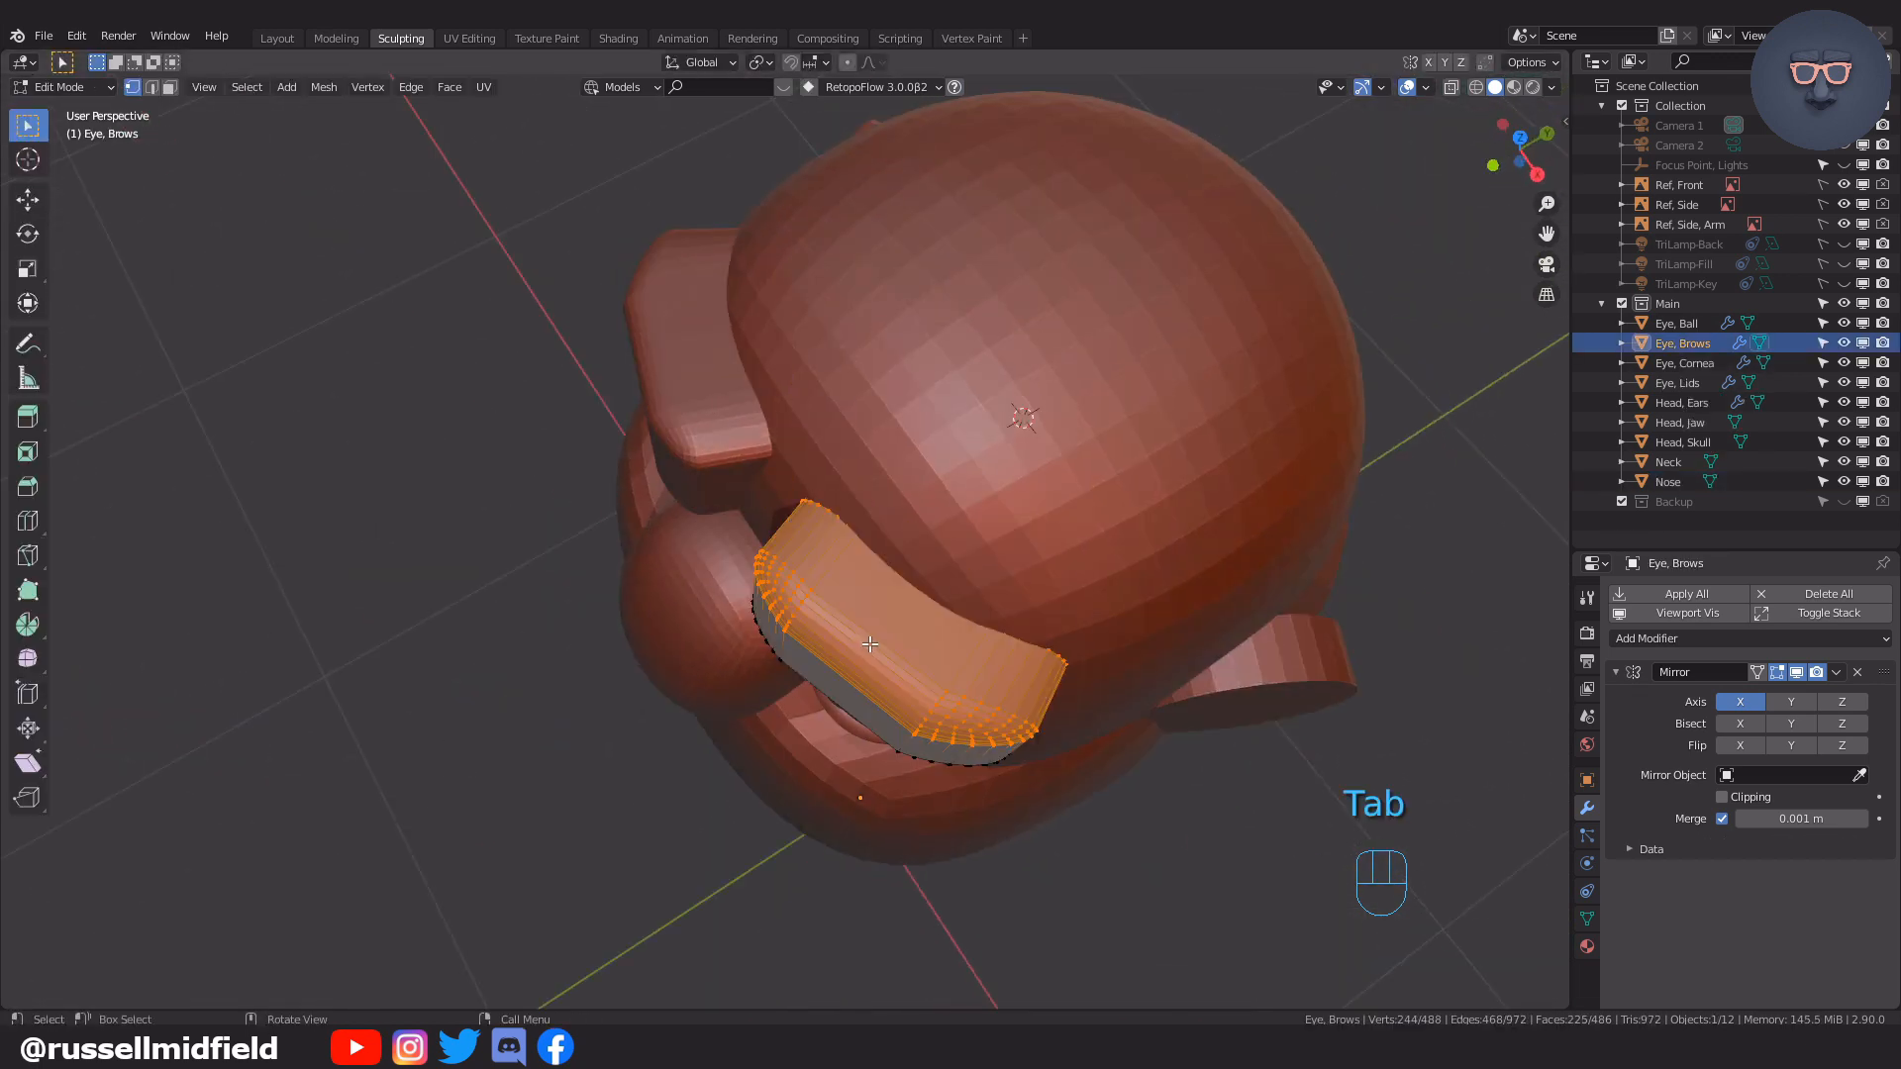
pyautogui.click(779, 629)
pyautogui.rightClick(779, 630)
pyautogui.moveTo(779, 630); pyautogui.dragTo(842, 605, button='middle')
# Return the eyebrow to Sculpt Mode and smooth its shape
pyautogui.press('Tab')
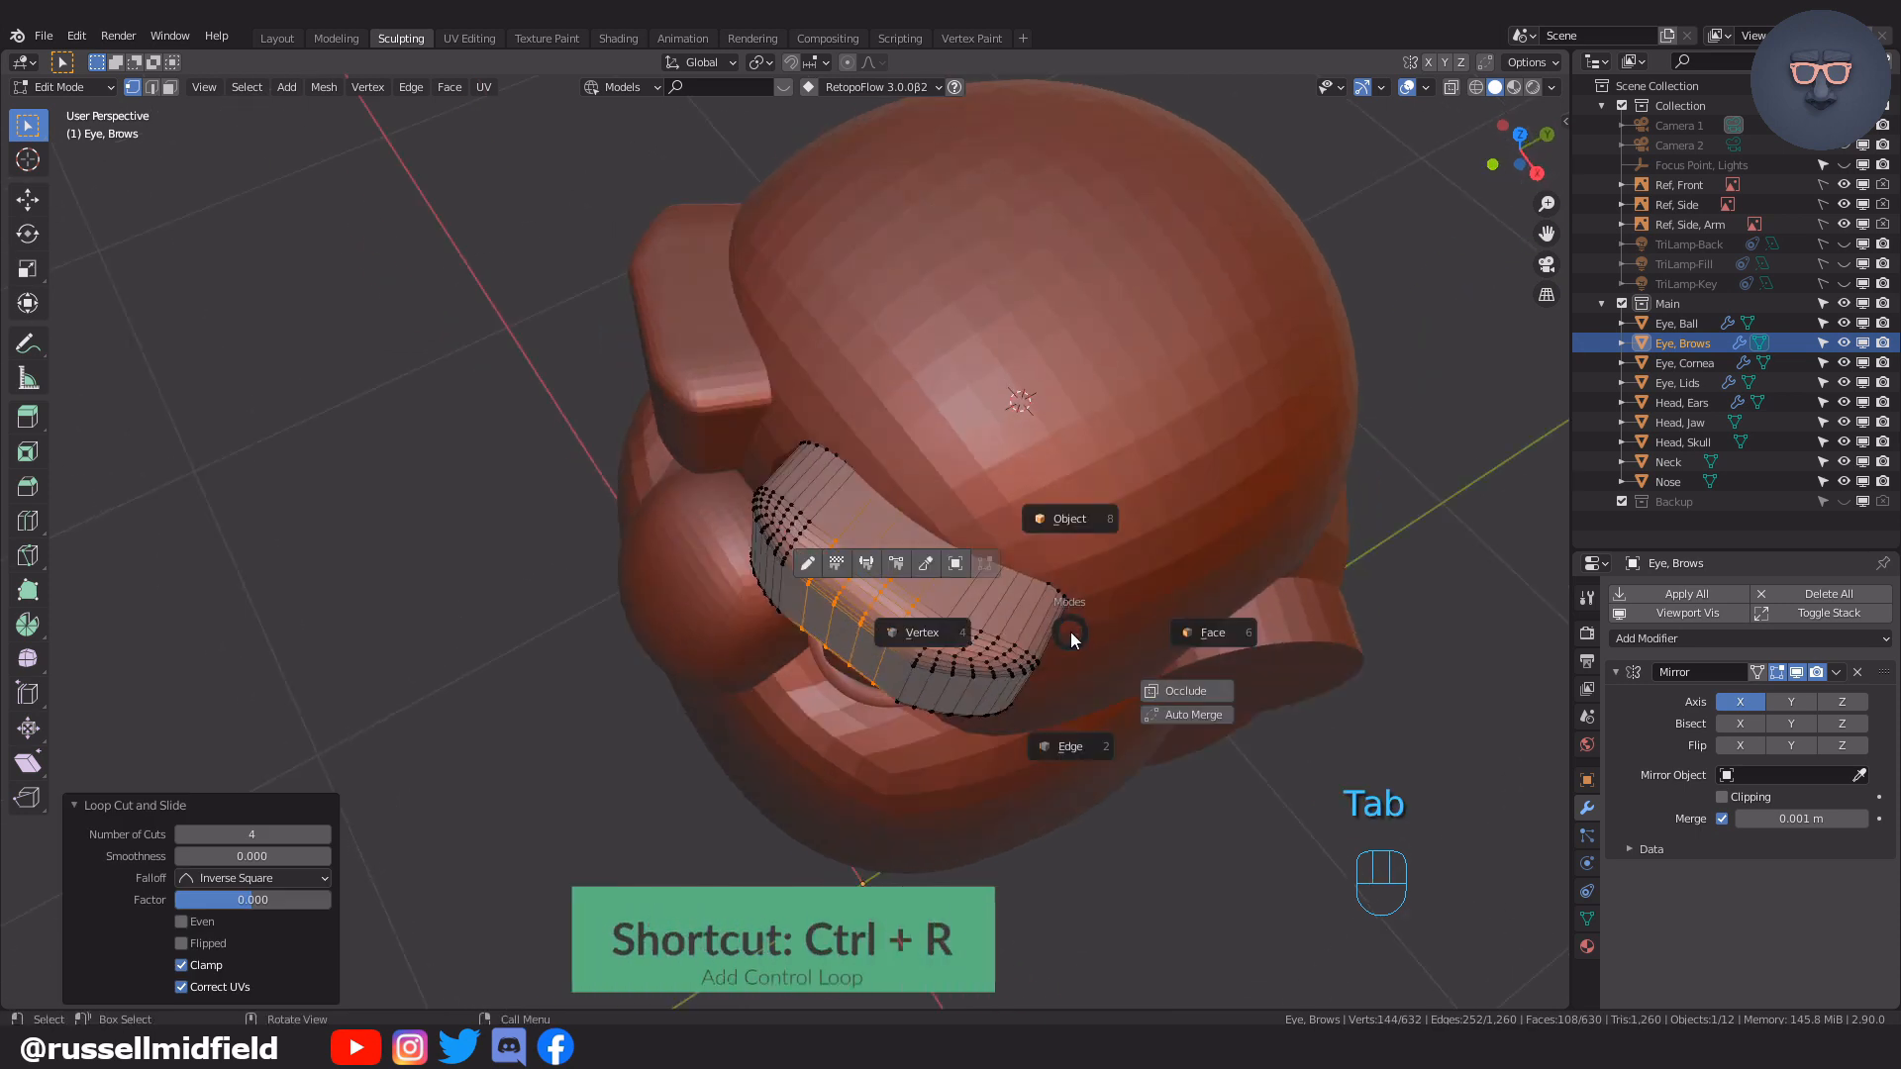
pyautogui.click(891, 565)
pyautogui.moveTo(951, 583)
pyautogui.mouseDown(button='middle')
pyautogui.moveTo(1001, 581)
pyautogui.moveTo(903, 747)
pyautogui.moveTo(1030, 781)
pyautogui.moveTo(1040, 614)
pyautogui.moveTo(1009, 403)
pyautogui.mouseUp(button='middle')
pyautogui.moveTo(1081, 255); pyautogui.dragTo(1184, 236, button='middle')
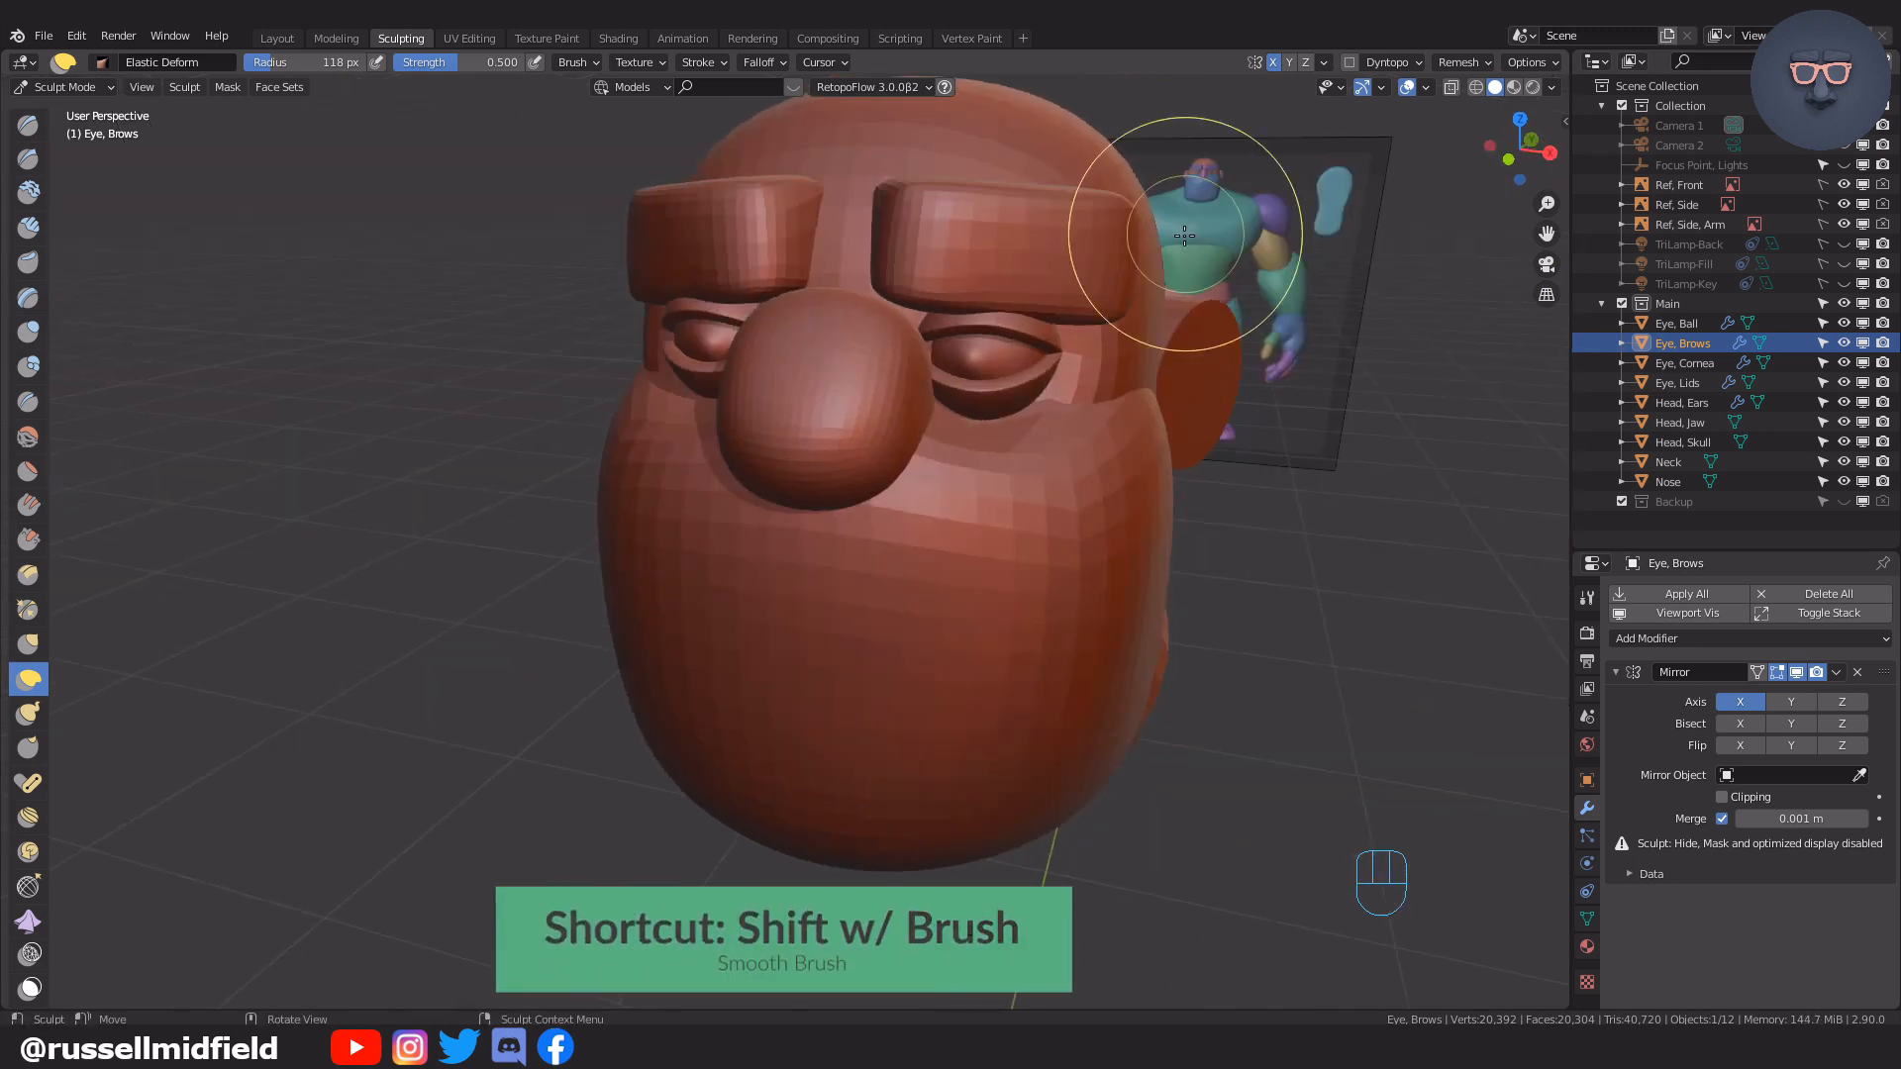
# Nudge the eyebrows' inner ends toward the middle of the face with Elastic Deform in front view
pyautogui.moveTo(975, 262)
pyautogui.mouseDown(button='middle')
pyautogui.moveTo(1005, 259)
pyautogui.moveTo(976, 321)
pyautogui.mouseUp(button='middle')
pyautogui.press('KP_1')
pyautogui.moveTo(934, 278); pyautogui.dragTo(915, 280)
pyautogui.moveTo(1064, 292); pyautogui.dragTo(989, 356, button='middle')
# Select the nose, enter Sculpt Mode and stretch the sphere upward into a tapered bridge between the eyebrows
pyautogui.scroll(3, 989, 357)
pyautogui.hotkey('ctrl', 'Tab')
pyautogui.click(847, 391)
pyautogui.hotkey('ctrl', 'Tab')
pyautogui.moveTo(975, 537)
pyautogui.mouseDown(button='middle')
pyautogui.moveTo(1026, 536)
pyautogui.moveTo(993, 442)
pyautogui.mouseUp(button='middle')
pyautogui.moveTo(993, 441); pyautogui.dragTo(962, 352)
pyautogui.moveTo(997, 485); pyautogui.dragTo(1015, 495)
pyautogui.moveTo(1025, 490); pyautogui.dragTo(826, 421, button='middle')
pyautogui.moveTo(813, 342); pyautogui.dragTo(834, 365)
pyautogui.moveTo(835, 365); pyautogui.dragTo(693, 391, button='middle')
pyautogui.moveTo(688, 516)
pyautogui.mouseDown(button='middle')
pyautogui.moveTo(1018, 446)
pyautogui.moveTo(924, 373)
pyautogui.mouseUp(button='middle')
# Pull out the nostril wings and draw the nose tip downward using Elastic Deform at 51 and 64 px
pyautogui.press('f')
pyautogui.click(884, 404)
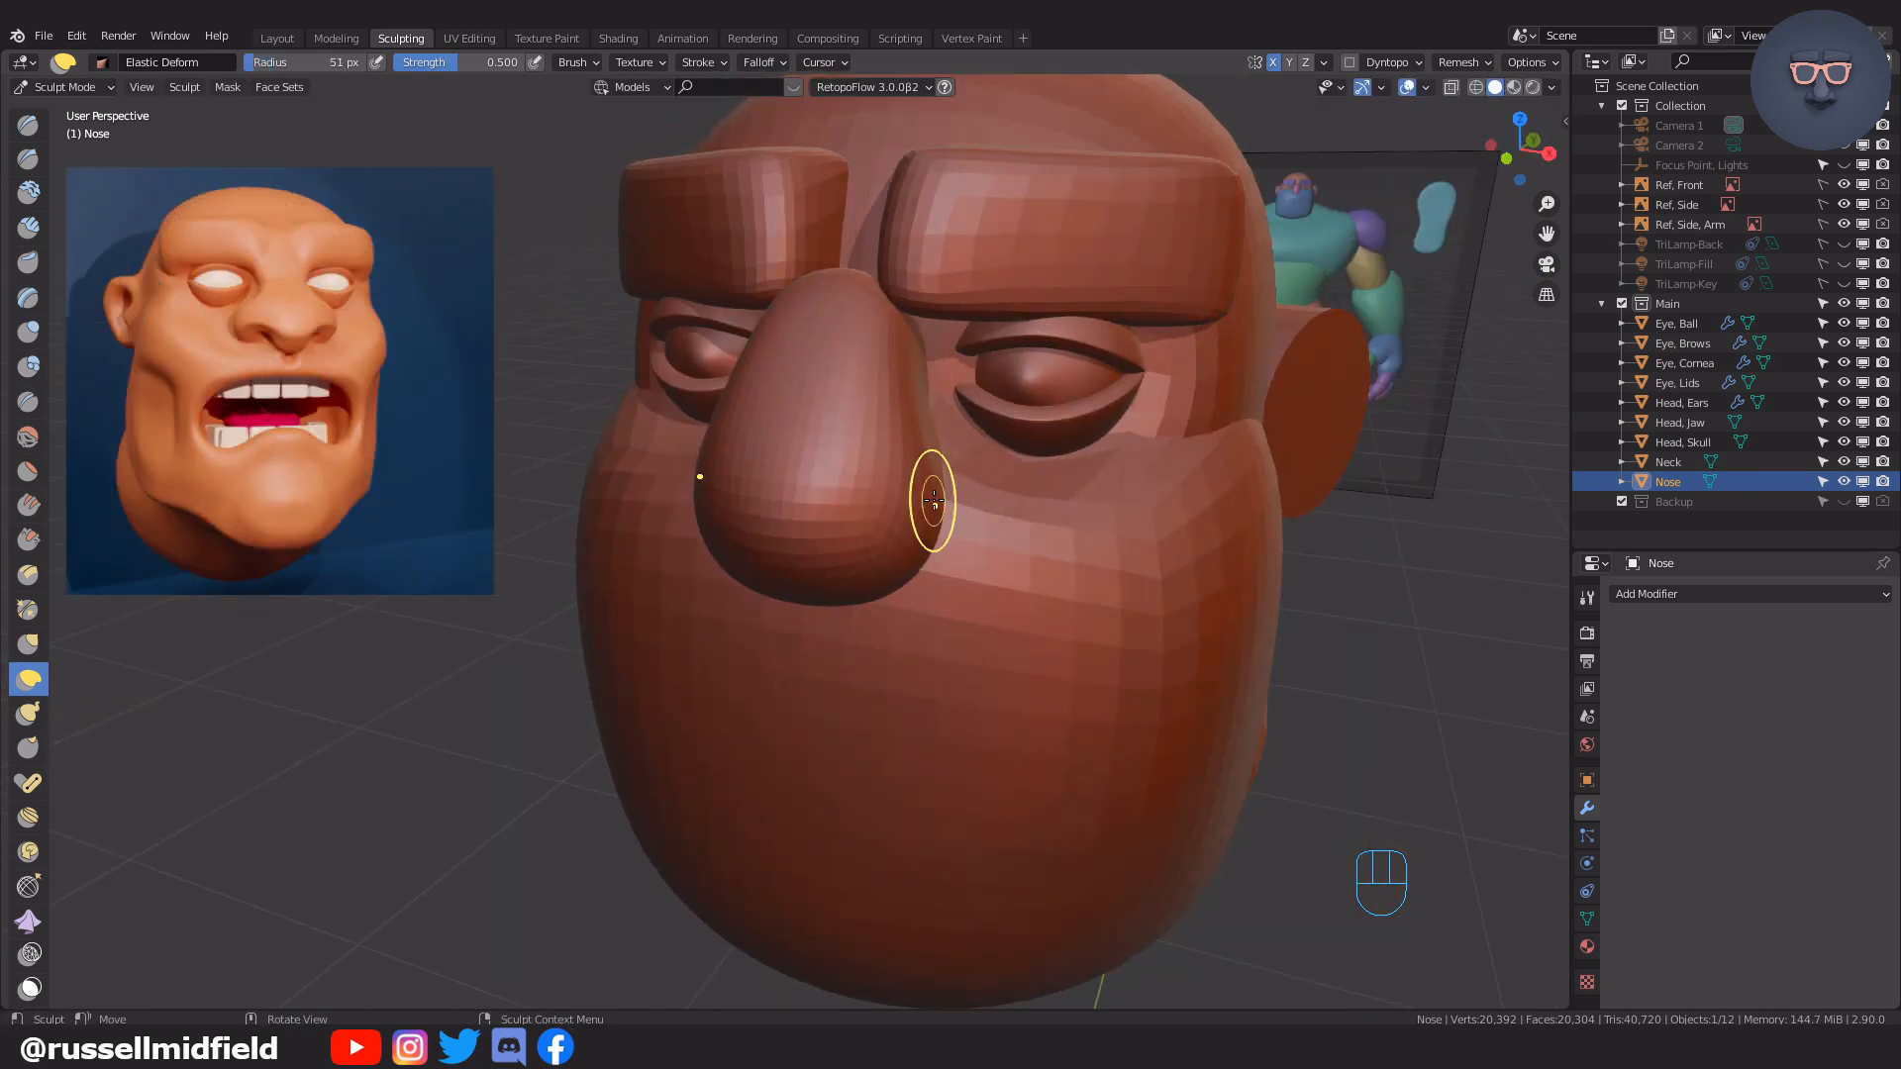
pyautogui.moveTo(916, 569); pyautogui.dragTo(907, 495, button='middle')
pyautogui.scroll(1, 908, 490)
pyautogui.press('f')
pyautogui.click(902, 475)
pyautogui.moveTo(901, 462); pyautogui.dragTo(913, 421)
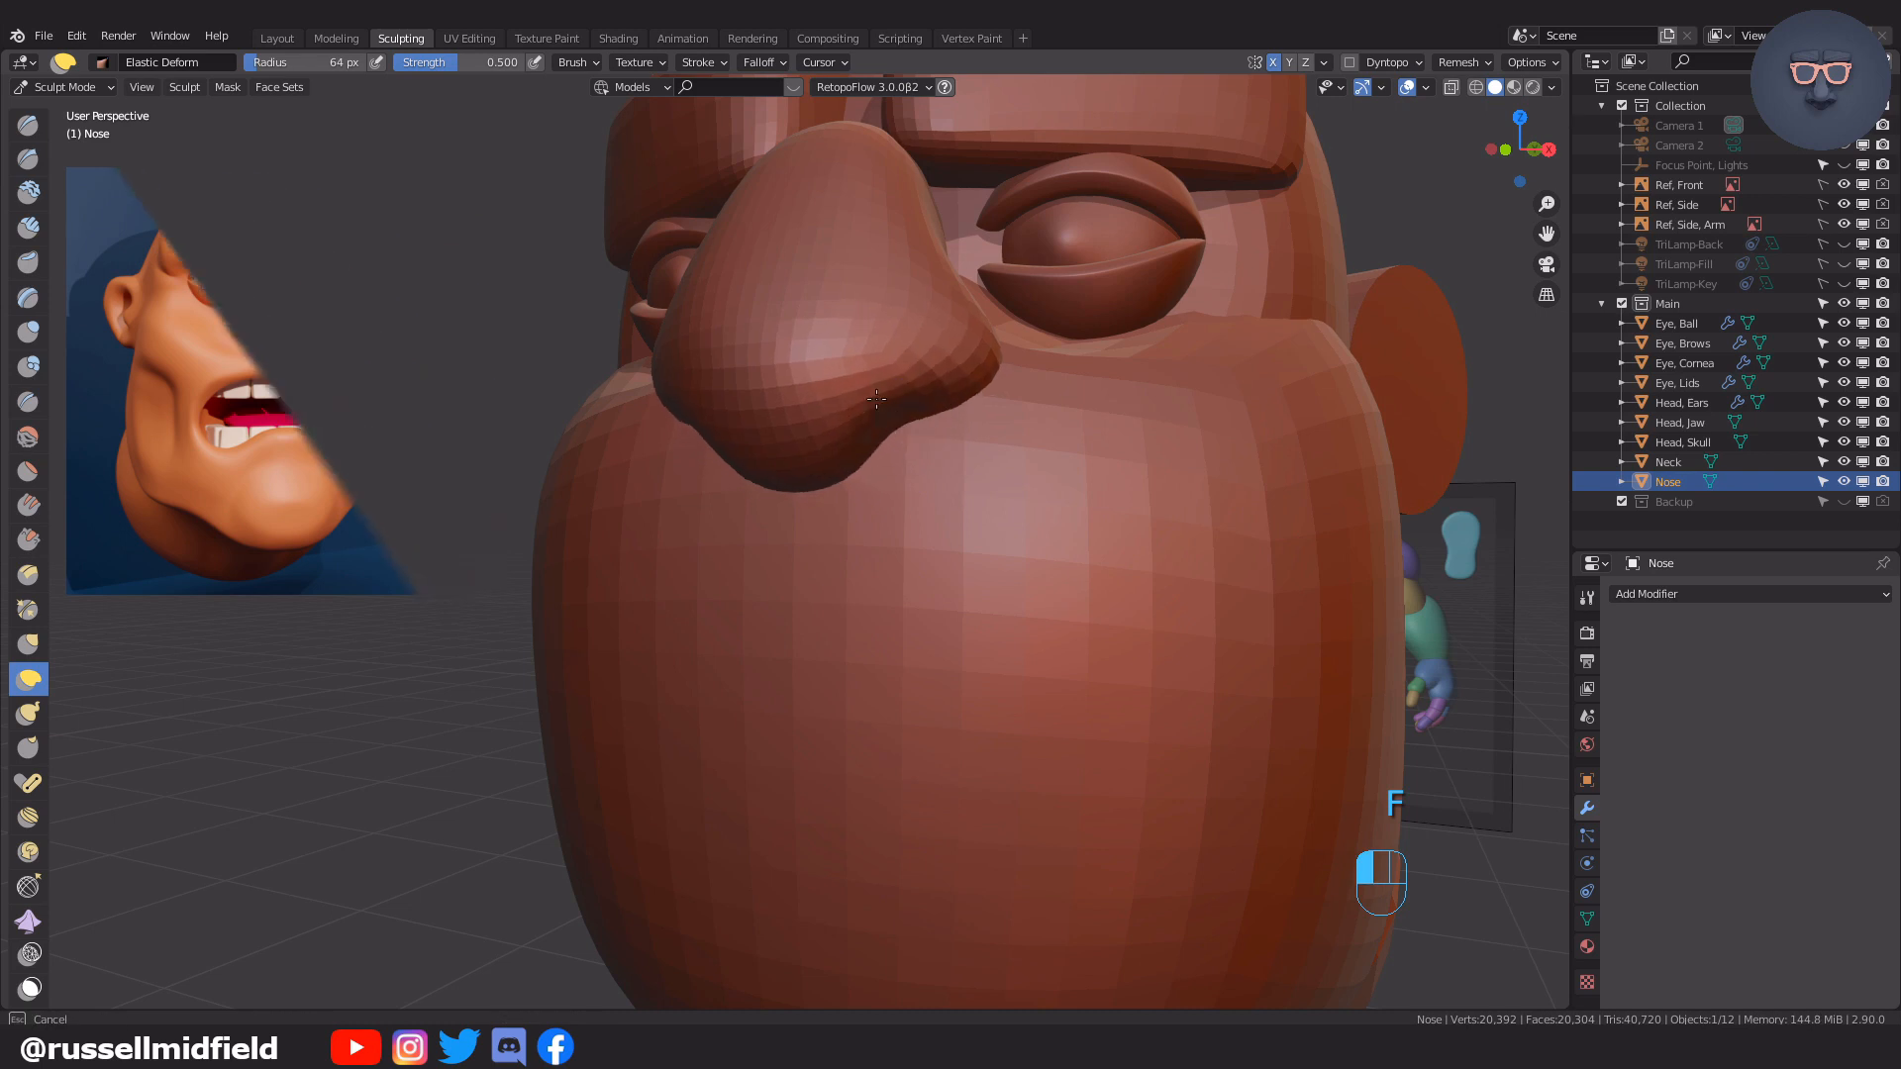
pyautogui.moveTo(804, 490); pyautogui.dragTo(794, 531)
pyautogui.moveTo(964, 396); pyautogui.dragTo(974, 431)
pyautogui.moveTo(977, 451)
pyautogui.mouseDown(button='middle')
pyautogui.moveTo(945, 530)
pyautogui.moveTo(935, 515)
pyautogui.mouseUp(button='middle')
pyautogui.moveTo(962, 507); pyautogui.dragTo(986, 493)
# Refine the nose's underside and side profile using Elastic Deform with the brush enlarged to 109 px
pyautogui.moveTo(987, 493); pyautogui.dragTo(831, 545, button='middle')
pyautogui.press('f')
pyautogui.click(874, 547)
pyautogui.moveTo(867, 544); pyautogui.dragTo(857, 535)
pyautogui.moveTo(857, 537); pyautogui.dragTo(667, 547, button='middle')
pyautogui.moveTo(667, 546); pyautogui.dragTo(649, 542)
pyautogui.moveTo(653, 540)
pyautogui.mouseDown(button='middle')
pyautogui.moveTo(882, 492)
pyautogui.moveTo(1137, 400)
pyautogui.moveTo(777, 361)
pyautogui.mouseUp(button='middle')
pyautogui.scroll(-2, 1118, 414)
pyautogui.moveTo(770, 323); pyautogui.dragTo(767, 326)
pyautogui.moveTo(767, 326)
pyautogui.mouseDown(button='middle')
pyautogui.moveTo(670, 352)
pyautogui.moveTo(777, 355)
pyautogui.mouseUp(button='middle')
pyautogui.scroll(2, 777, 354)
pyautogui.moveTo(777, 355); pyautogui.dragTo(739, 352, button='middle')
pyautogui.moveTo(739, 352); pyautogui.dragTo(754, 347)
pyautogui.moveTo(754, 347)
pyautogui.mouseDown(button='middle')
pyautogui.moveTo(937, 340)
pyautogui.moveTo(763, 342)
pyautogui.moveTo(1158, 392)
pyautogui.moveTo(939, 404)
pyautogui.moveTo(1190, 521)
pyautogui.mouseUp(button='middle')
# Select the ears, enter Sculpt Mode and taper their lower edge using Elastic Deform at 145 px
pyautogui.scroll(-2, 1175, 394)
pyautogui.moveTo(1281, 626)
pyautogui.keyDown('shift'); pyautogui.mouseDown(button='middle')
pyautogui.moveTo(1222, 492)
pyautogui.moveTo(1045, 492)
pyautogui.mouseUp(button='middle'); pyautogui.keyUp('shift')
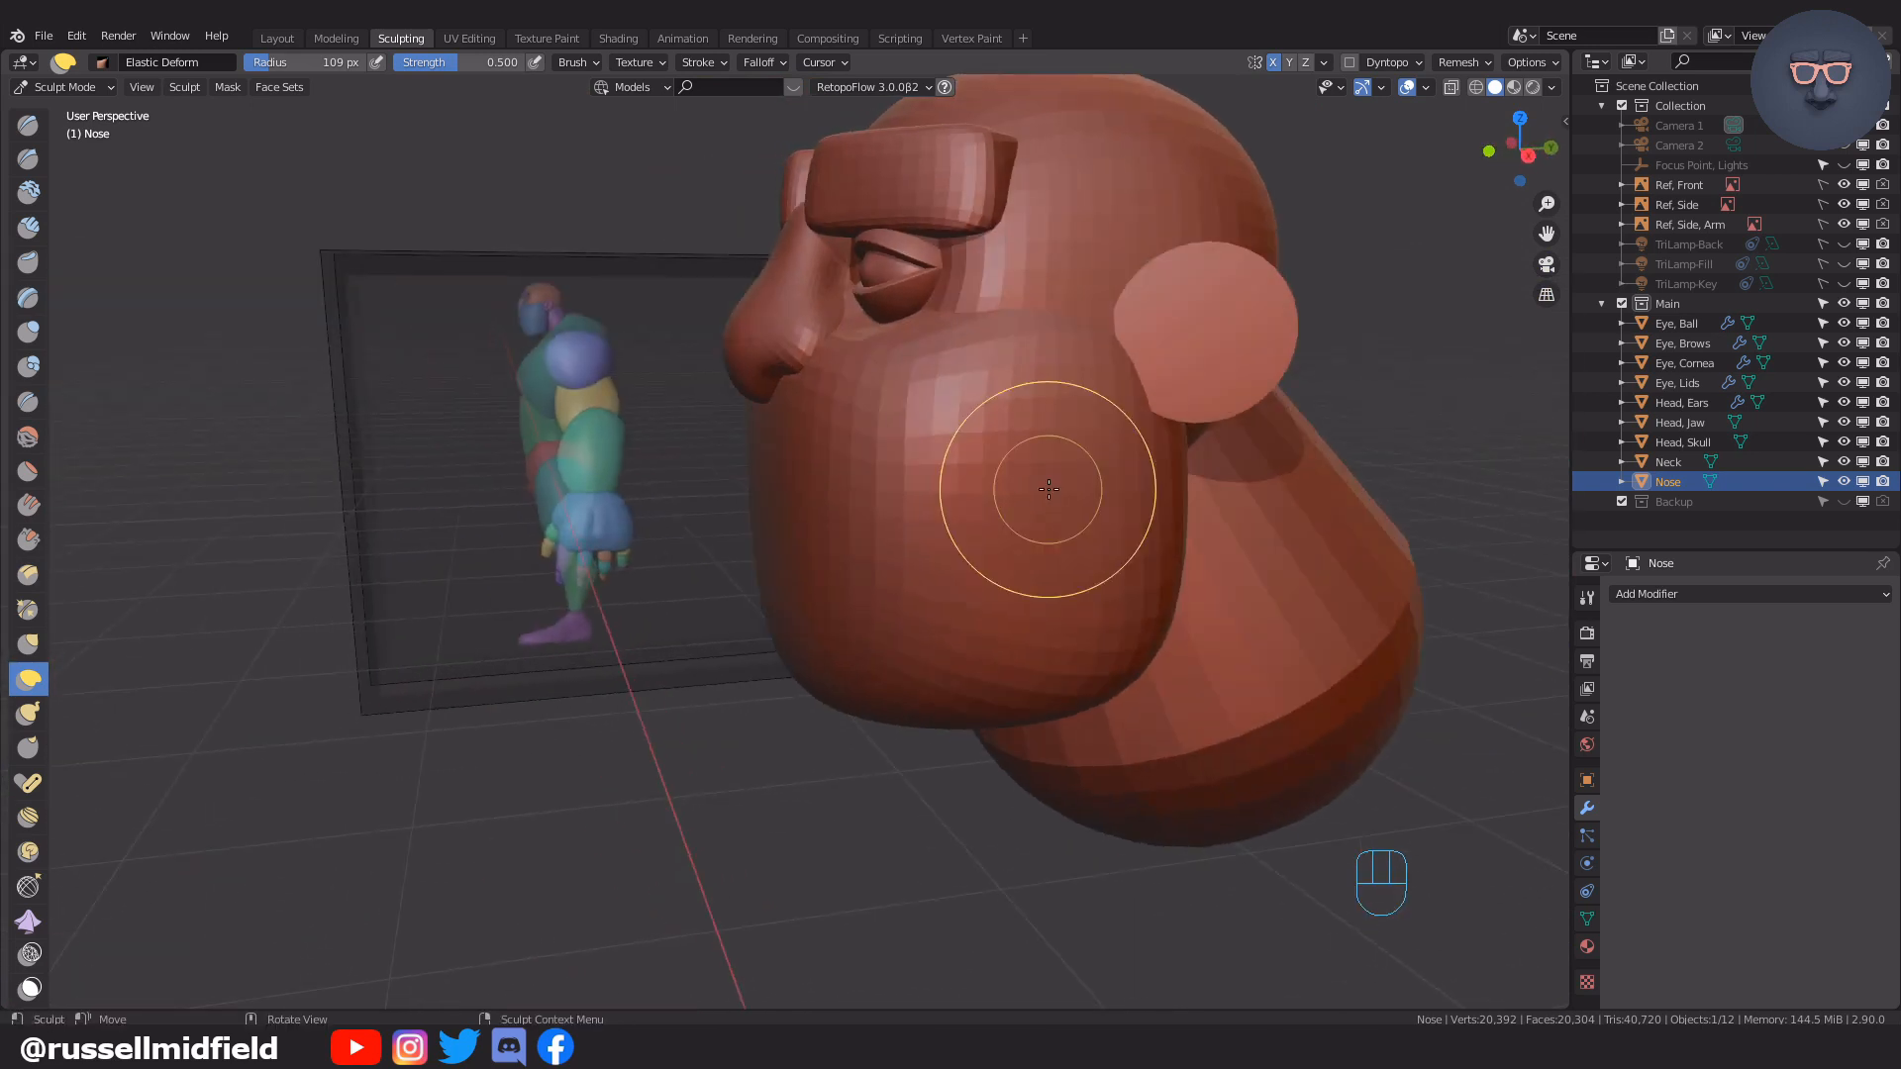
pyautogui.keyDown('shift'); pyautogui.moveTo(1240, 473); pyautogui.dragTo(867, 579, button='middle'); pyautogui.keyUp('shift')
pyautogui.scroll(3, 867, 426)
pyautogui.hotkey('ctrl', 'Tab')
pyautogui.click(867, 428)
pyautogui.hotkey('ctrl', 'Tab')
pyautogui.scroll(1, 869, 446)
pyautogui.press('f')
pyautogui.click(916, 511)
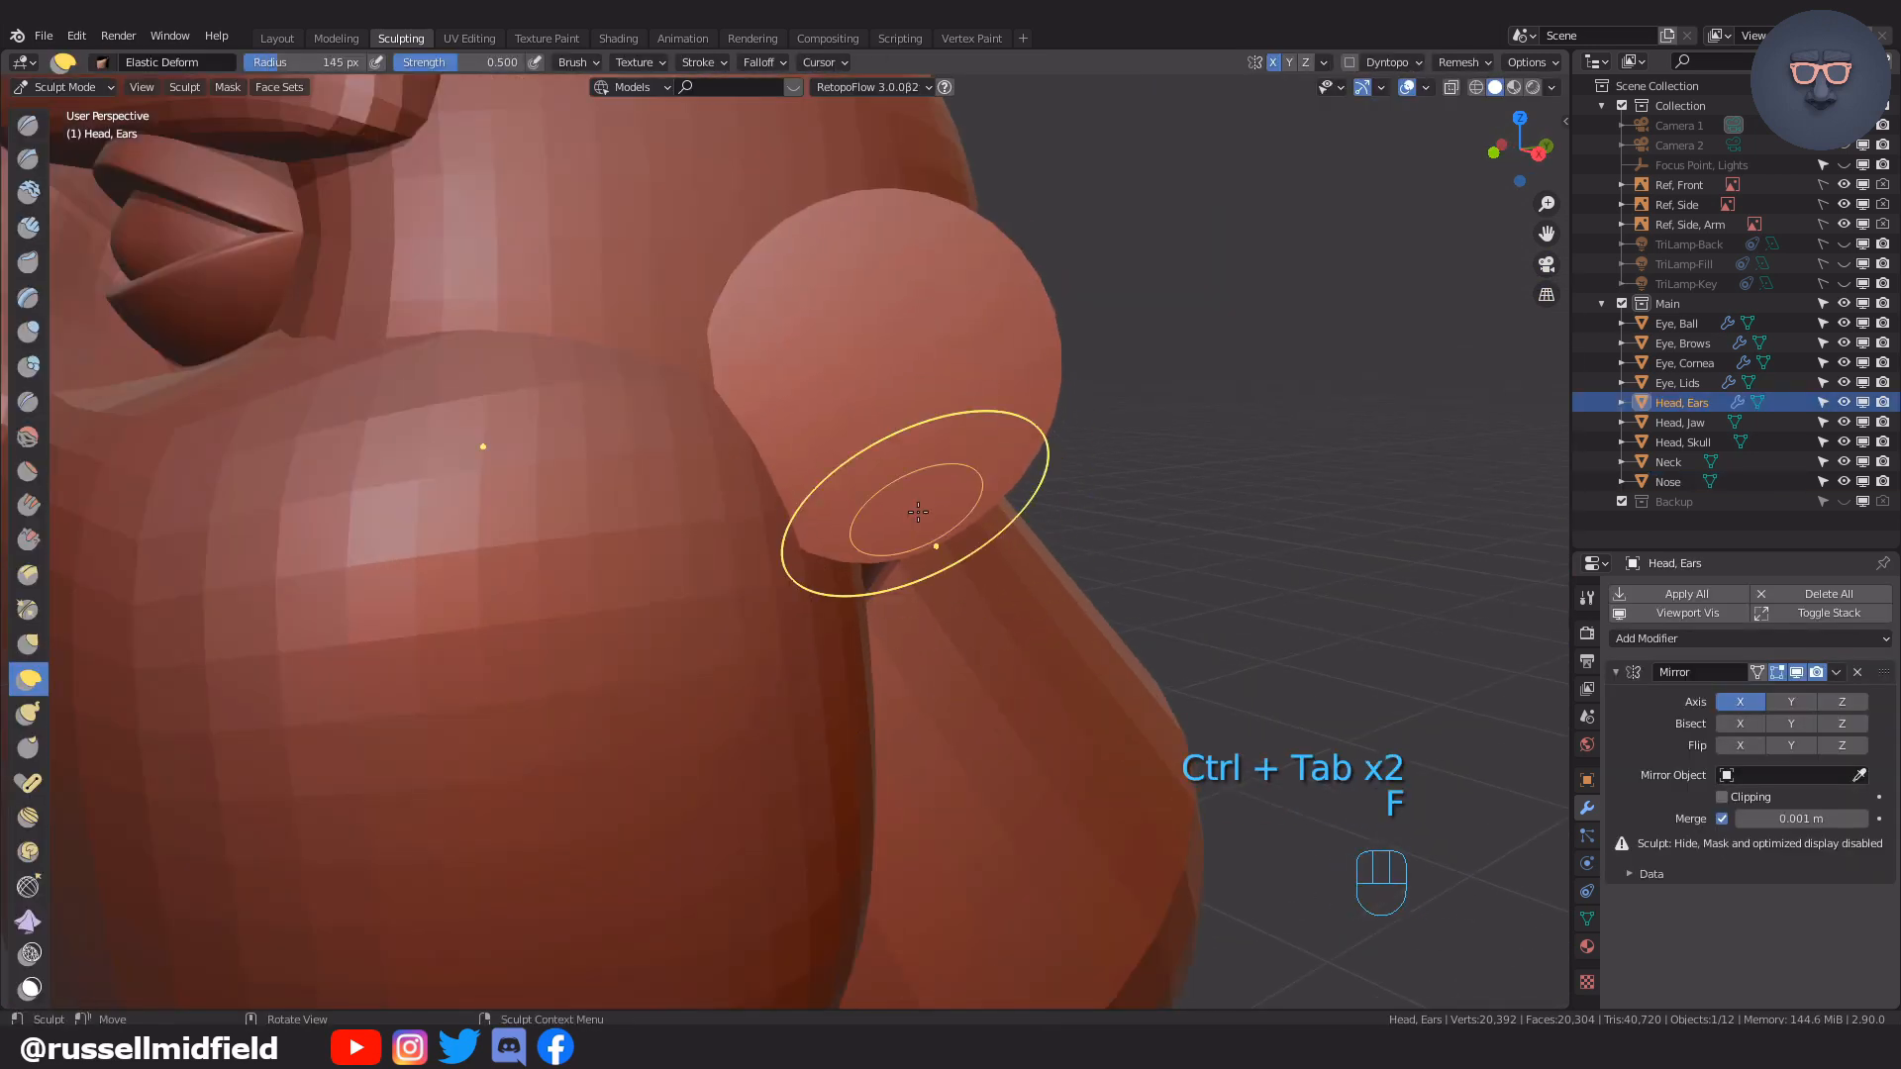
pyautogui.moveTo(917, 448)
pyautogui.mouseDown(button='middle')
pyautogui.moveTo(870, 462)
pyautogui.moveTo(776, 373)
pyautogui.moveTo(890, 319)
pyautogui.mouseUp(button='middle')
pyautogui.scroll(-3, 1036, 509)
pyautogui.moveTo(910, 432); pyautogui.dragTo(1098, 465, button='middle')
pyautogui.scroll(-4, 1099, 465)
# Select the jaw, put it in Sculpt Mode and set the brush radius to 92 px
pyautogui.moveTo(1277, 237)
pyautogui.mouseDown(button='middle')
pyautogui.moveTo(1149, 195)
pyautogui.moveTo(1376, 227)
pyautogui.mouseUp(button='middle')
pyautogui.moveTo(1069, 555); pyautogui.dragTo(1119, 559, button='middle')
pyautogui.hotkey('ctrl', 'Tab')
pyautogui.click(1114, 579)
pyautogui.hotkey('ctrl', 'Tab')
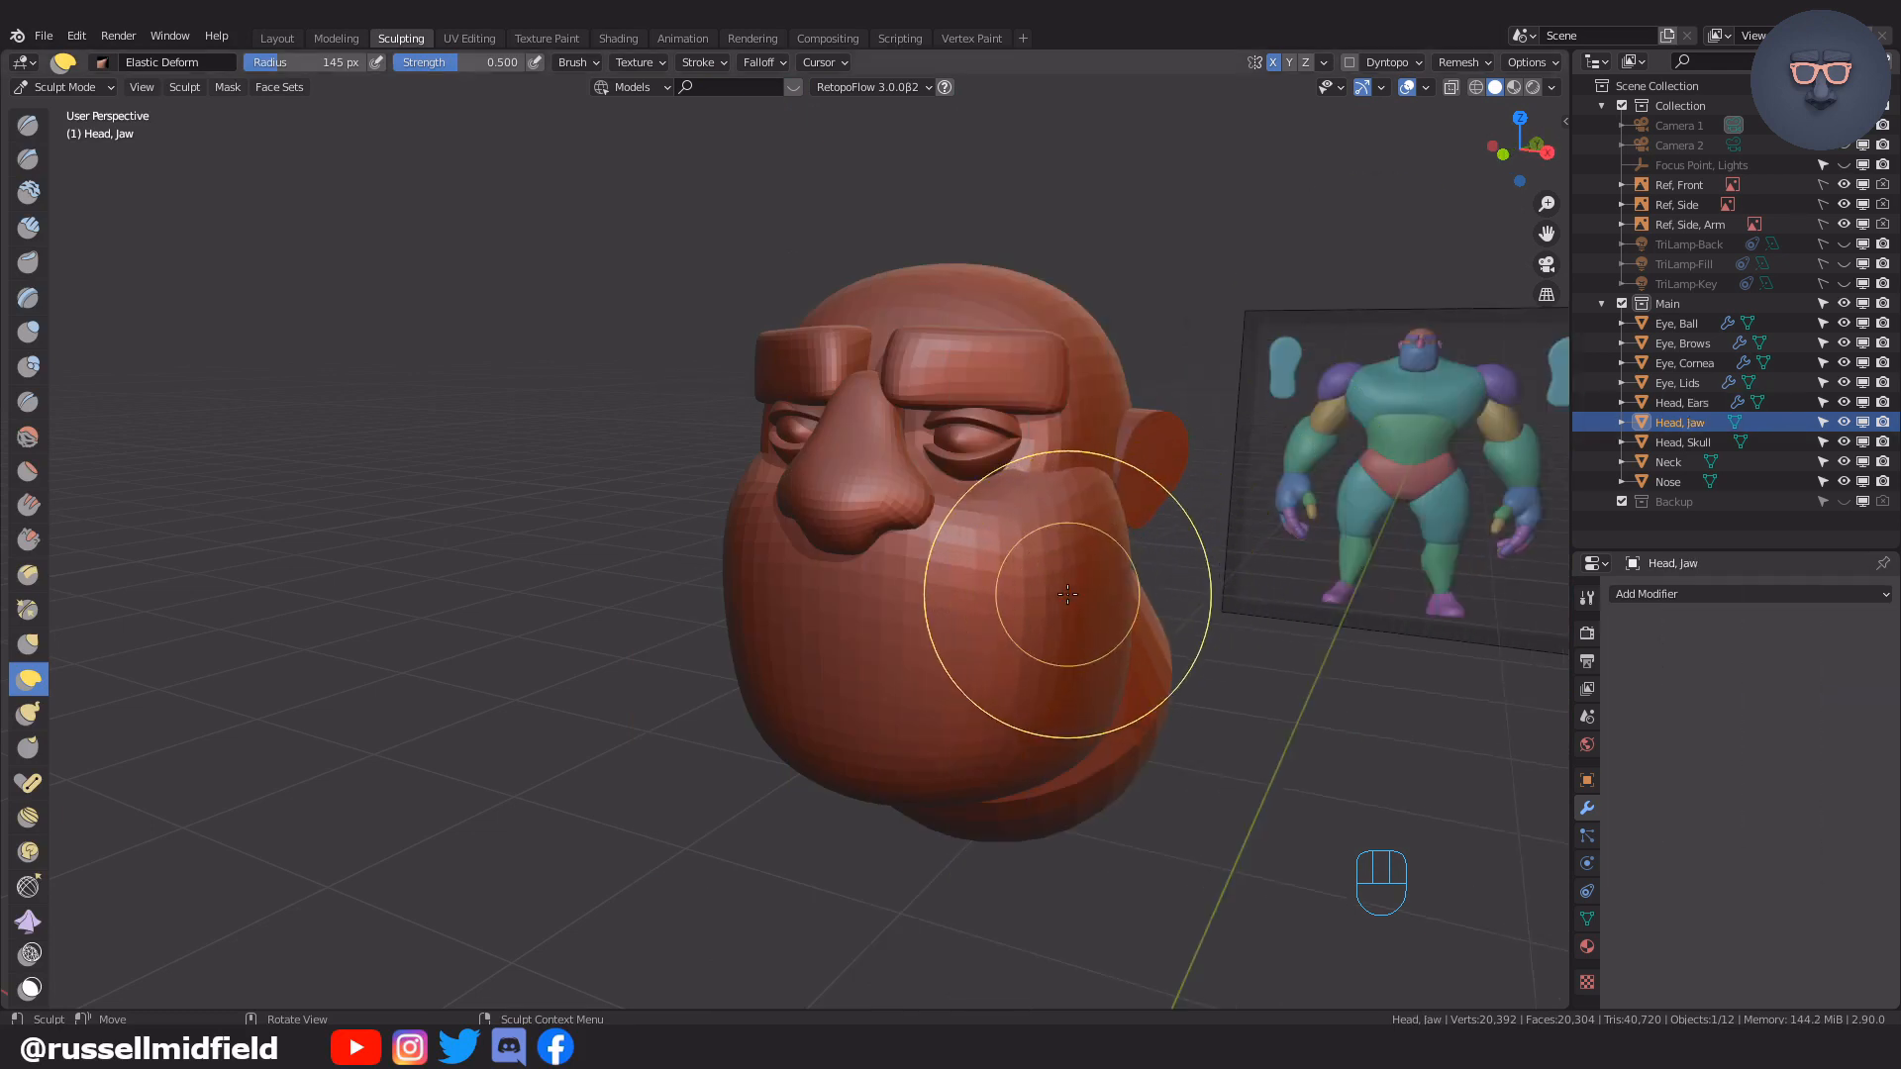
pyautogui.press('f')
pyautogui.click(1218, 444)
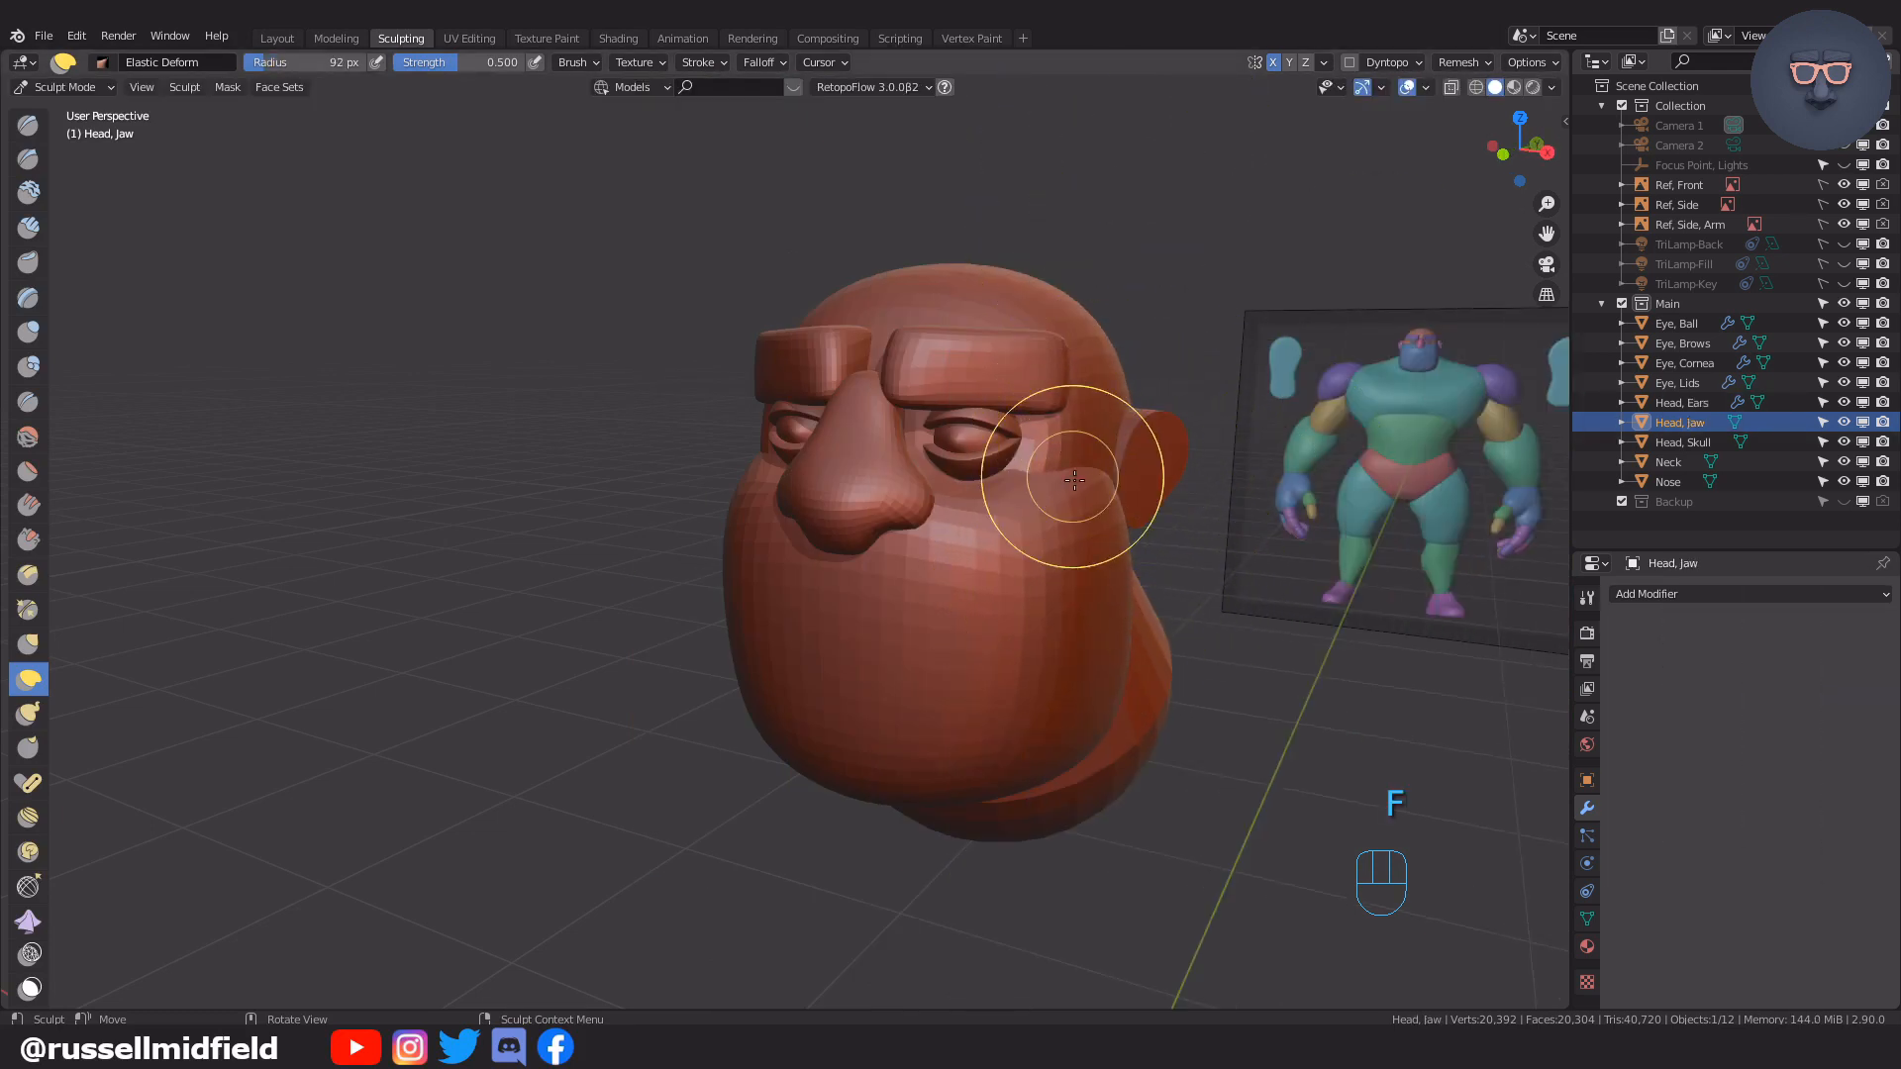
# Switch to Clay Strips at 71 px and carve hollows into the sides of the jaw with inverted strokes
pyautogui.keyDown('shift'); pyautogui.moveTo(1085, 517); pyautogui.dragTo(1077, 450, button='middle'); pyautogui.keyUp('shift')
pyautogui.press('c')
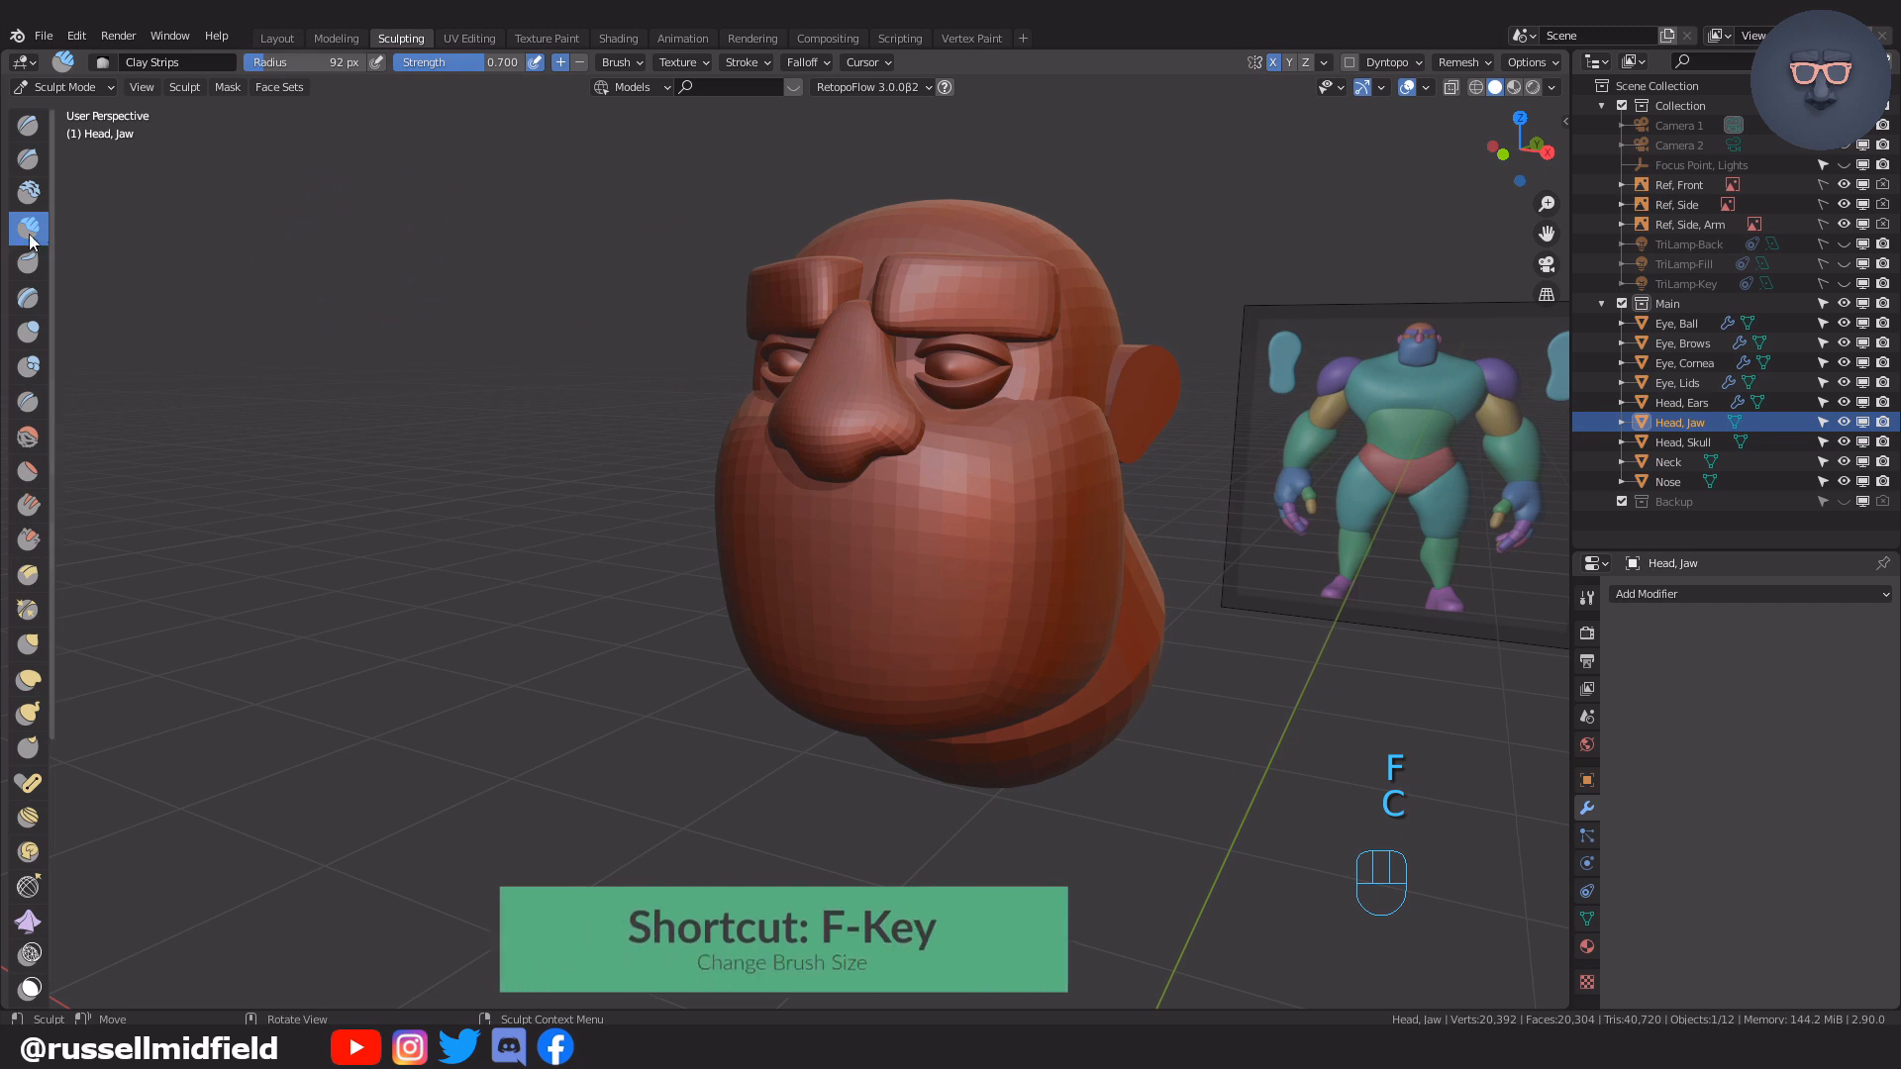
pyautogui.moveTo(1112, 574); pyautogui.dragTo(1015, 513, button='middle')
pyautogui.press('f')
pyautogui.click(1002, 520)
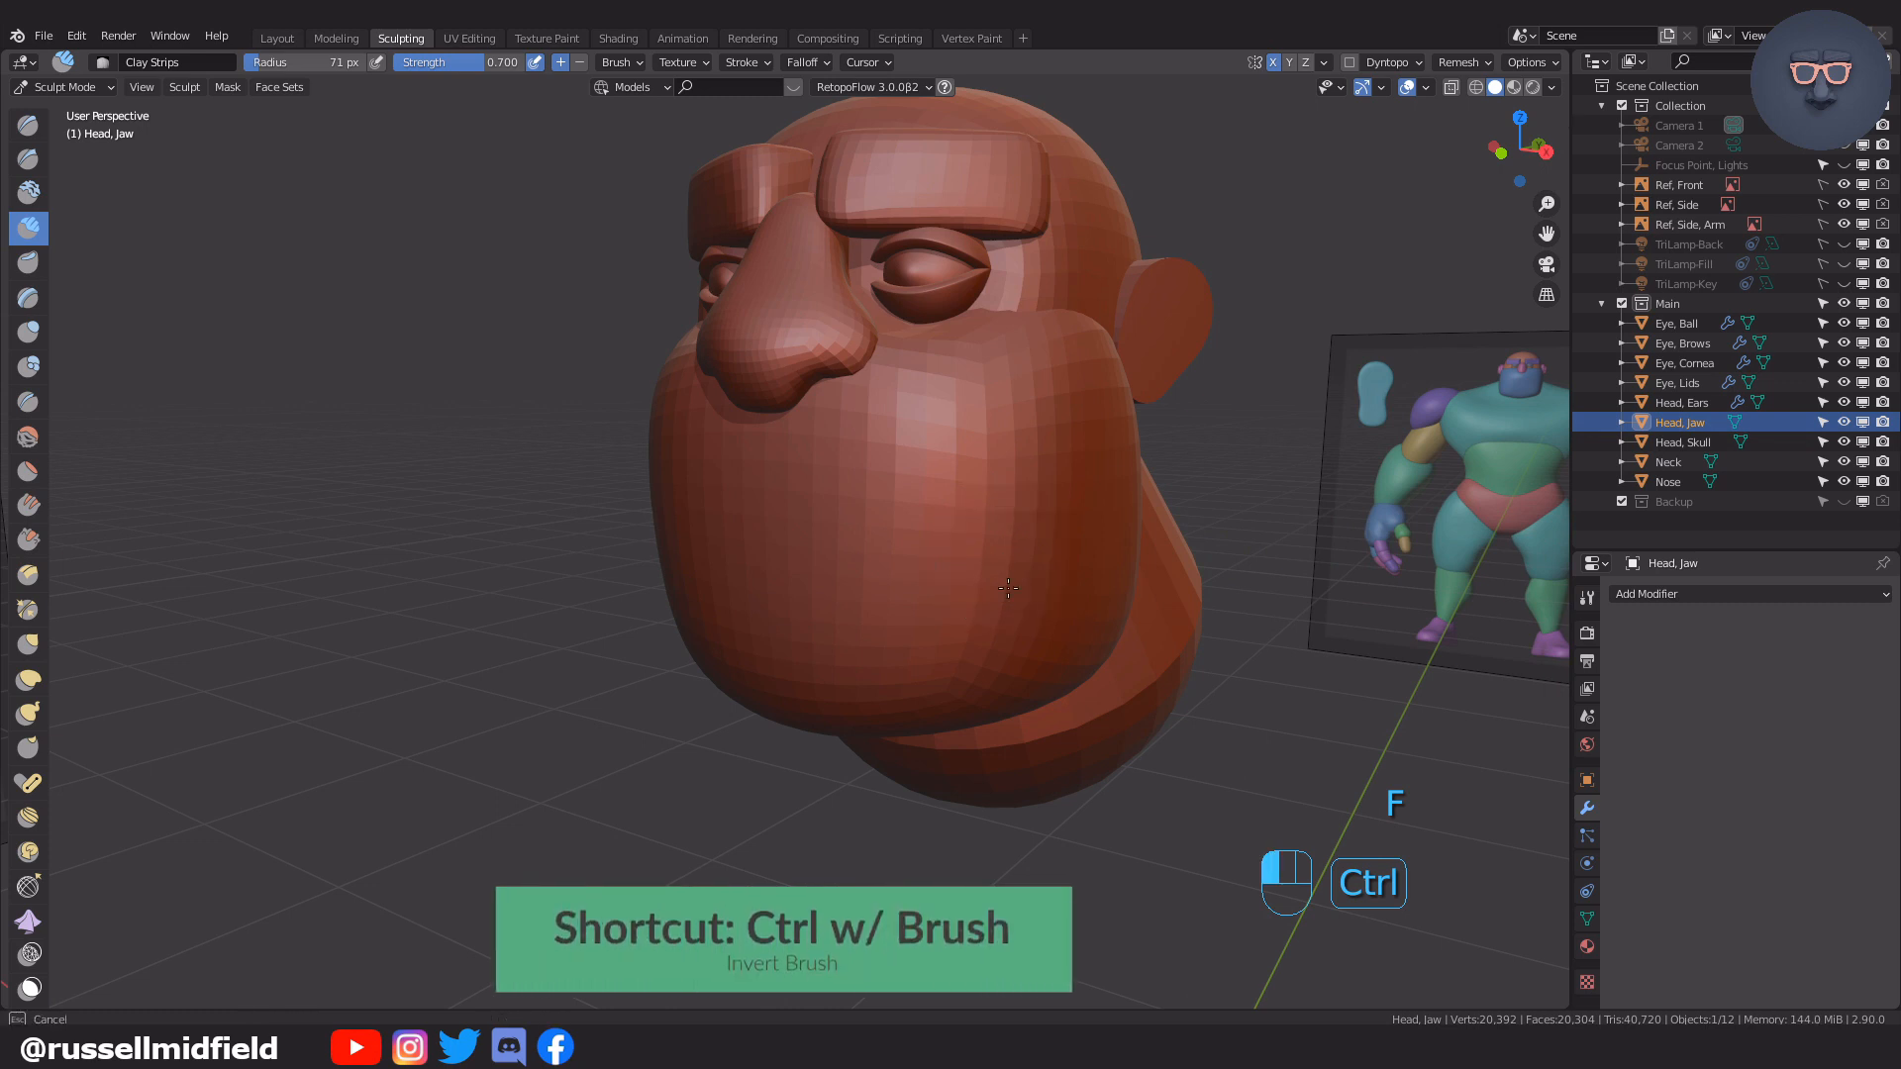
pyautogui.moveTo(1057, 508)
pyautogui.keyDown('ctrl'); pyautogui.mouseDown()
pyautogui.moveTo(1010, 535)
pyautogui.moveTo(1020, 514)
pyautogui.moveTo(1005, 588)
pyautogui.mouseUp(); pyautogui.keyUp('ctrl')
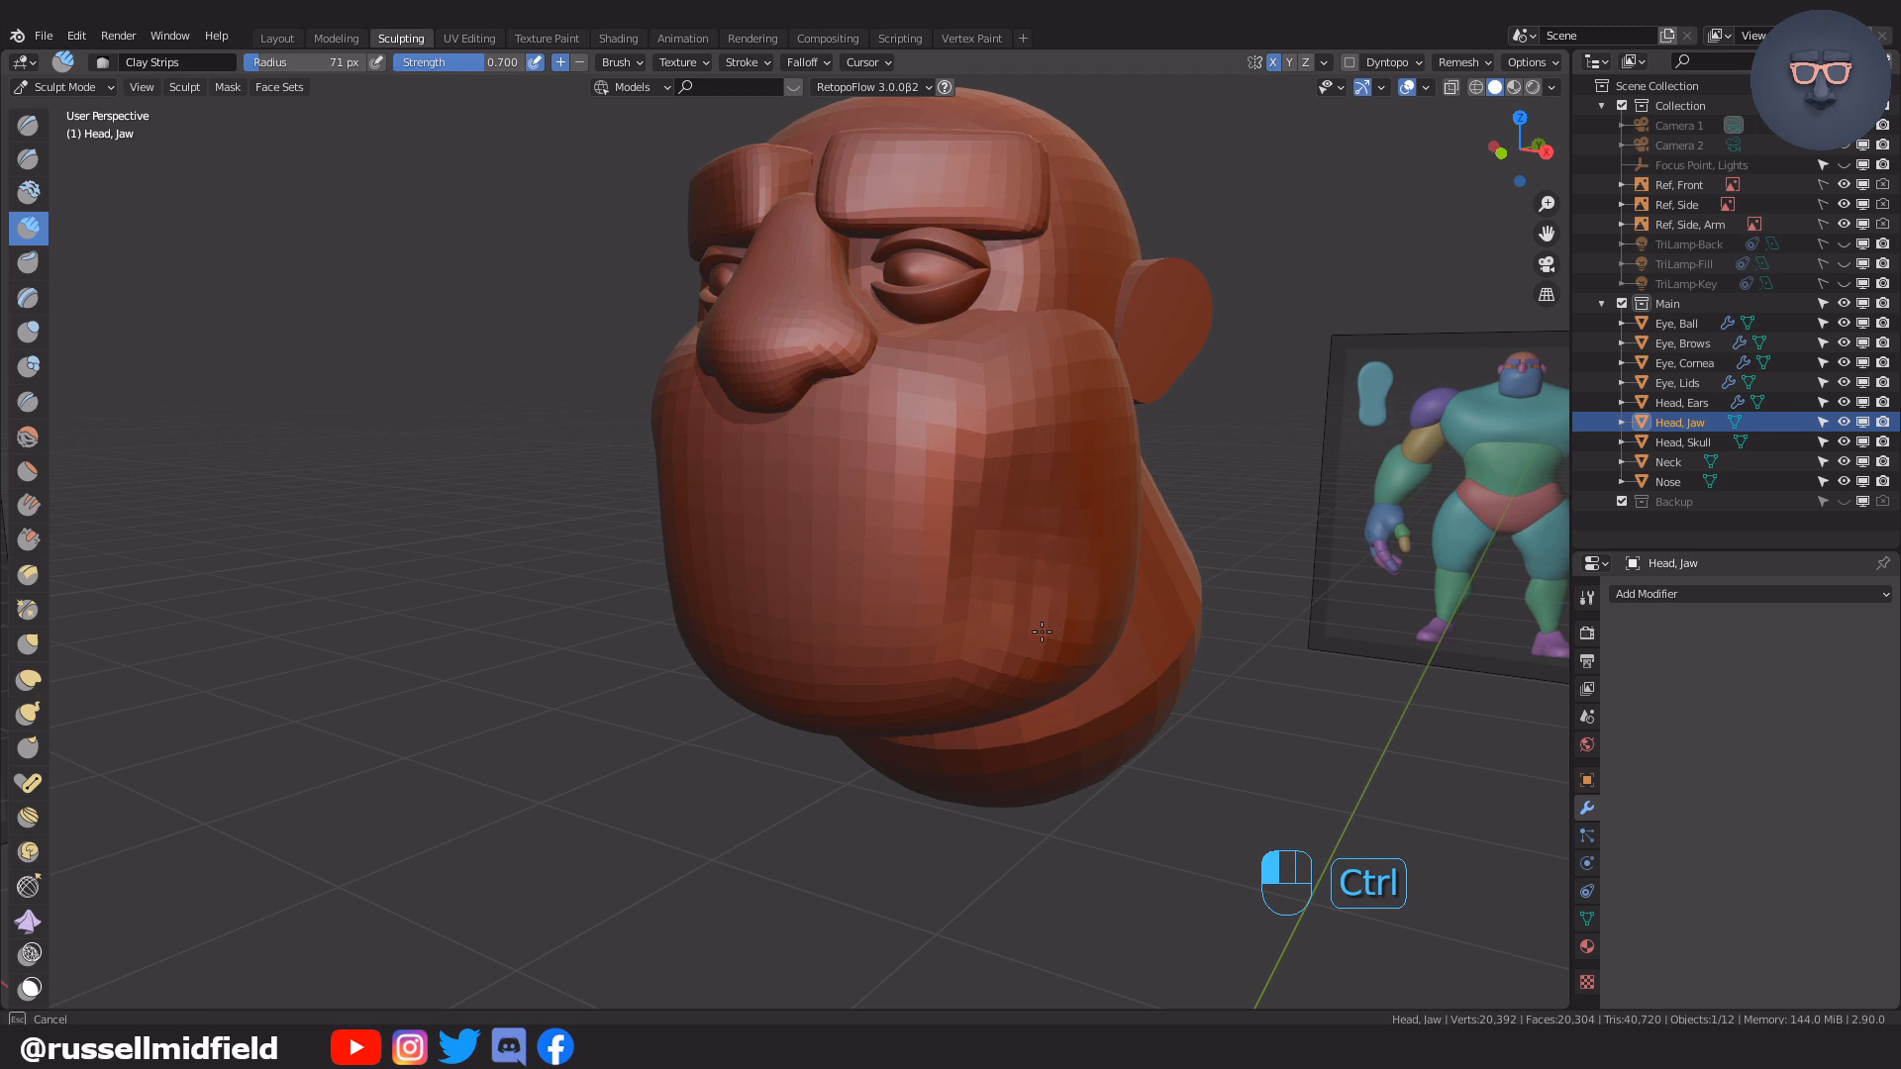
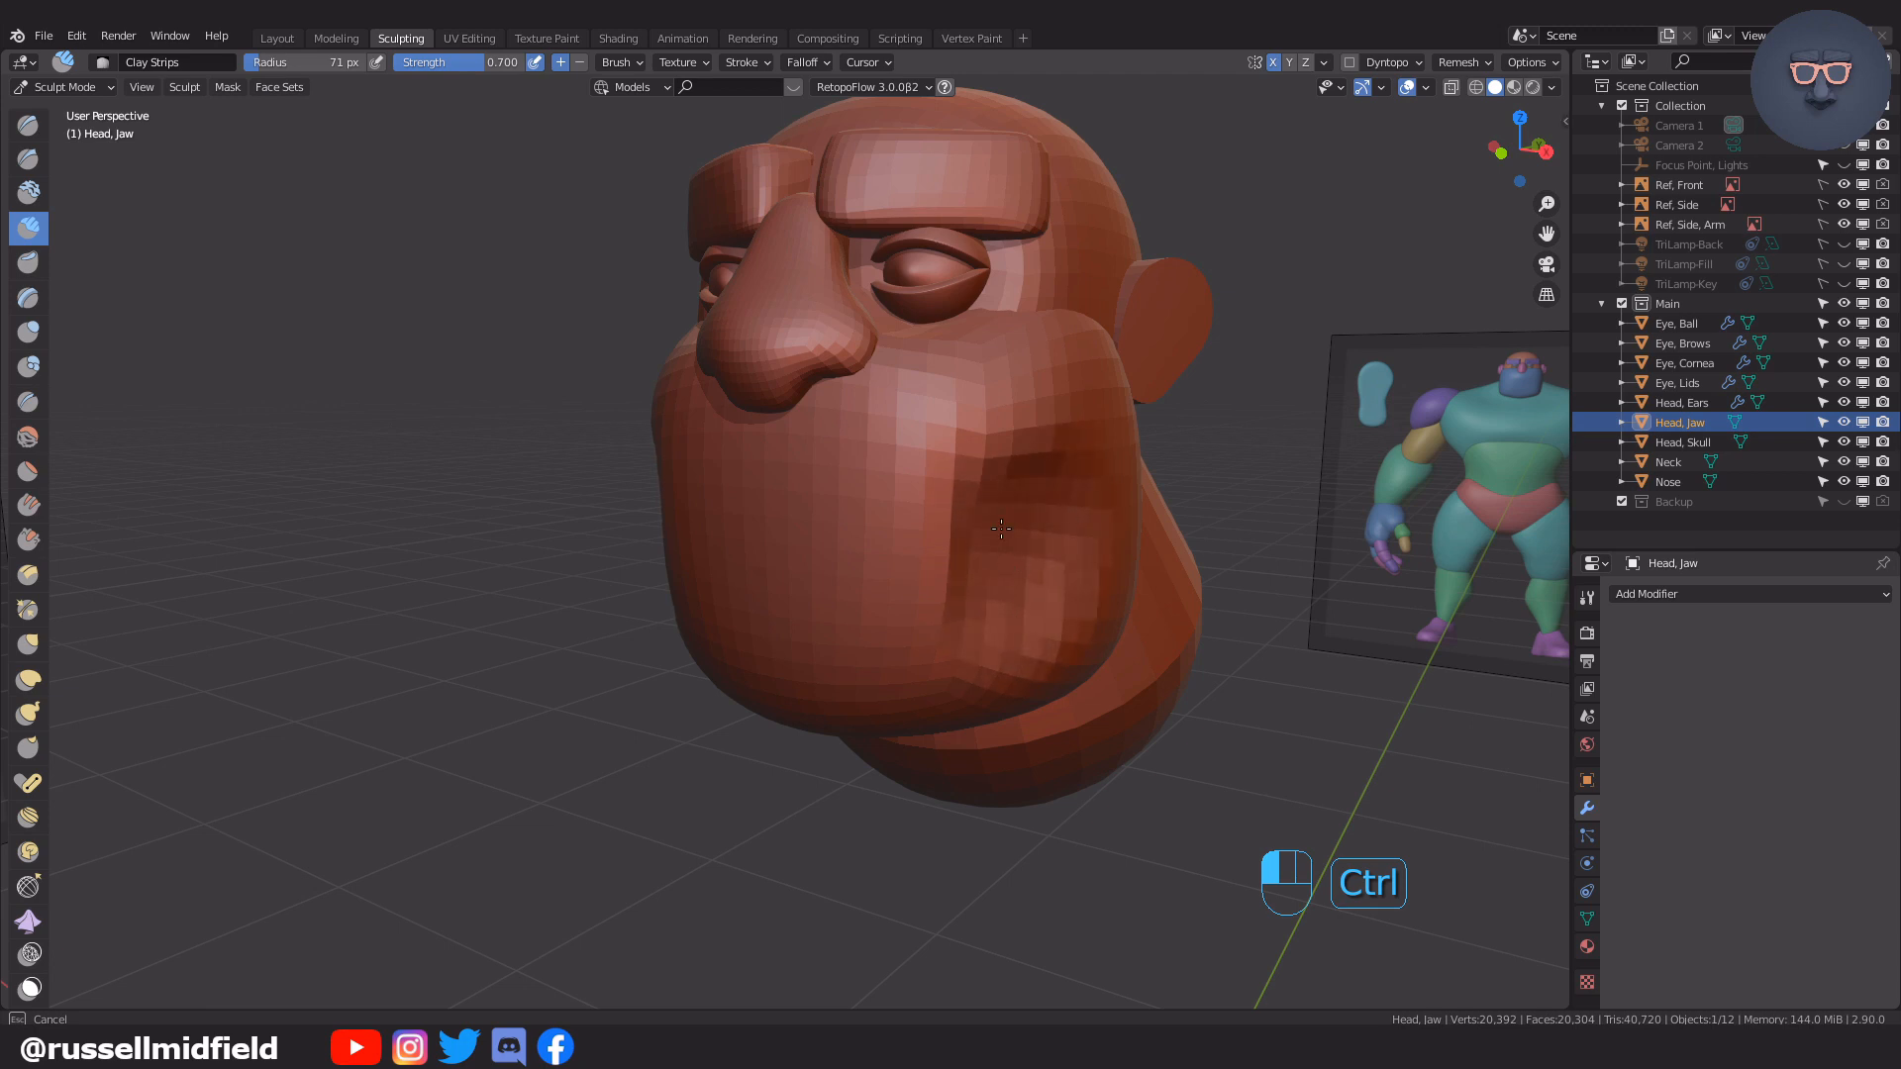
# Carve a mouth groove and build up the lip area on the jaw using Clay Strips at 47 and 76 px
pyautogui.moveTo(1071, 496)
pyautogui.mouseDown(button='middle')
pyautogui.moveTo(1029, 499)
pyautogui.moveTo(1148, 501)
pyautogui.moveTo(1049, 503)
pyautogui.moveTo(1071, 506)
pyautogui.mouseUp(button='middle')
pyautogui.keyDown('shift'); pyautogui.moveTo(1071, 506); pyautogui.dragTo(1079, 447, button='middle'); pyautogui.keyUp('shift')
pyautogui.moveTo(1050, 473); pyautogui.dragTo(1005, 483, button='middle')
pyautogui.moveTo(877, 509)
pyautogui.mouseDown(button='middle')
pyautogui.moveTo(916, 504)
pyautogui.moveTo(850, 451)
pyautogui.mouseUp(button='middle')
pyautogui.press('f')
pyautogui.click(829, 465)
pyautogui.press('f')
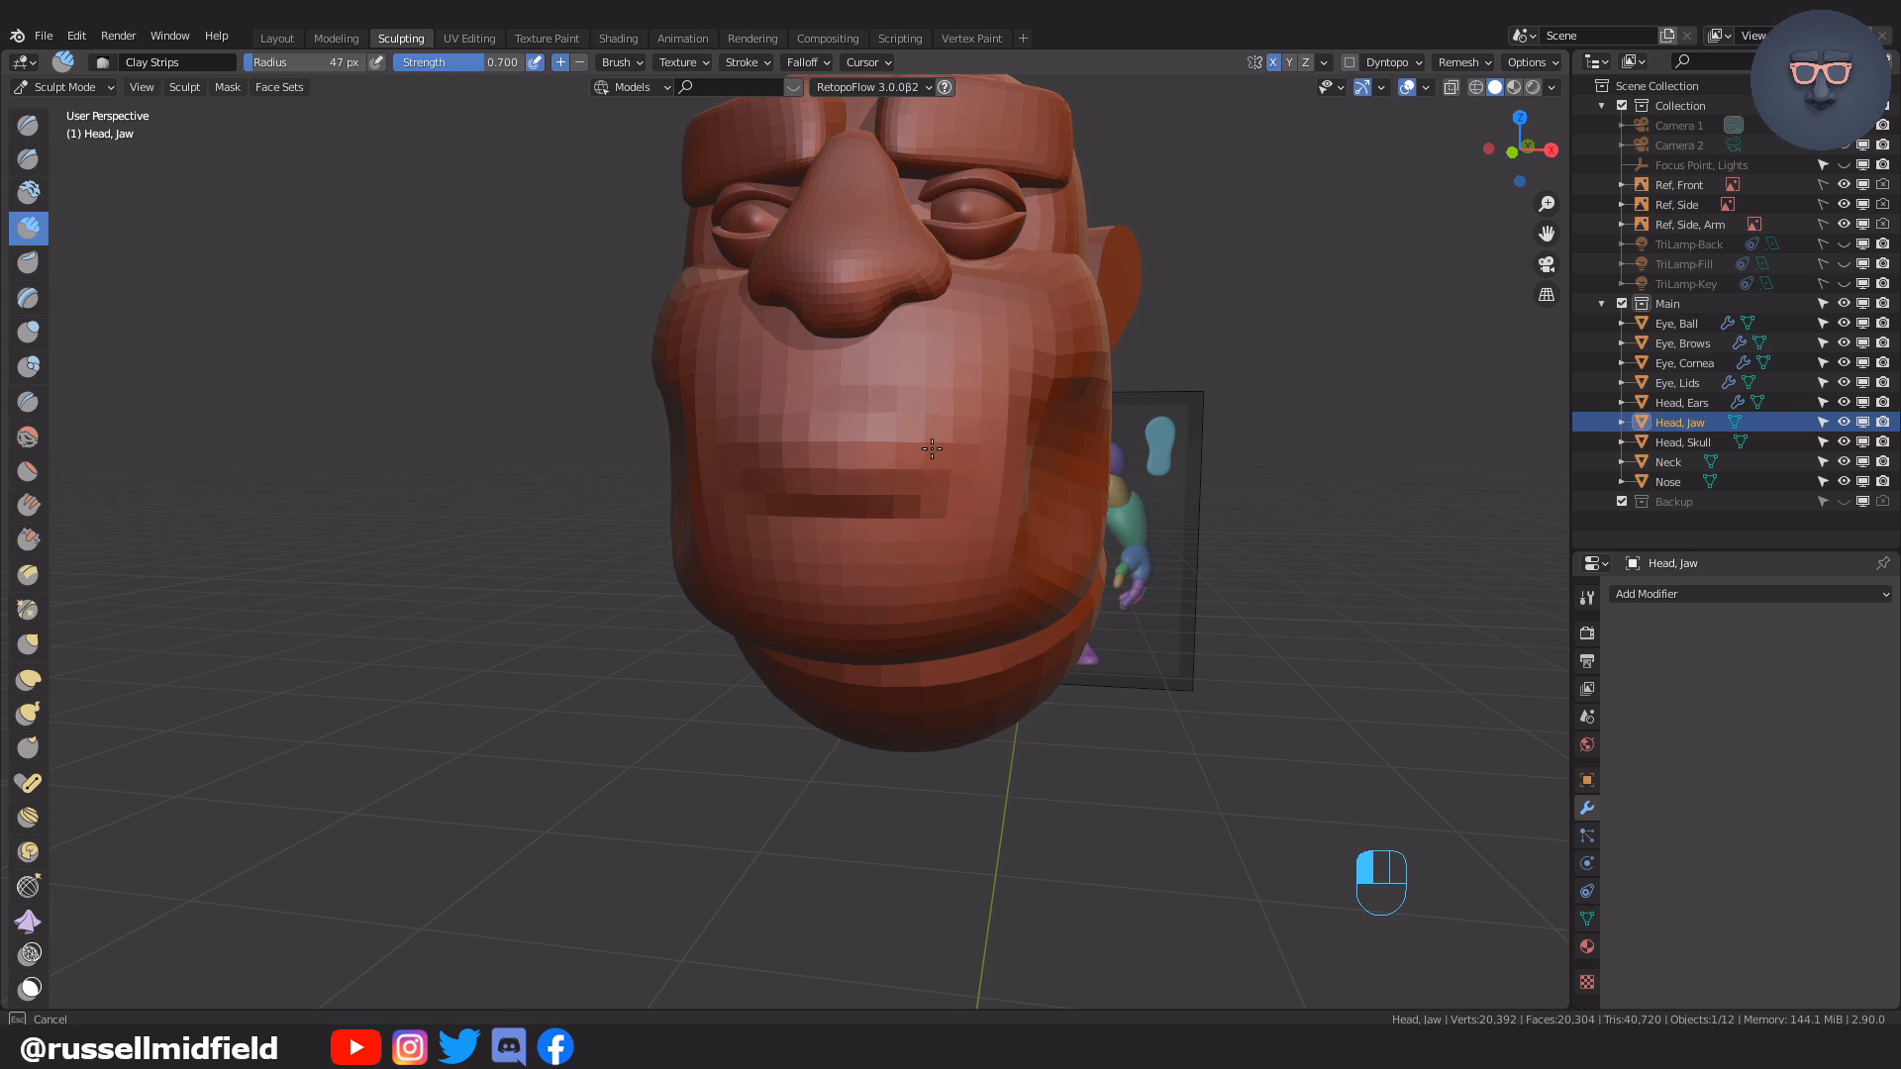
pyautogui.click(923, 425)
pyautogui.moveTo(922, 425)
pyautogui.mouseDown(button='middle')
pyautogui.moveTo(971, 467)
pyautogui.moveTo(881, 488)
pyautogui.mouseUp(button='middle')
pyautogui.press('f')
pyautogui.click(902, 489)
pyautogui.press('f')
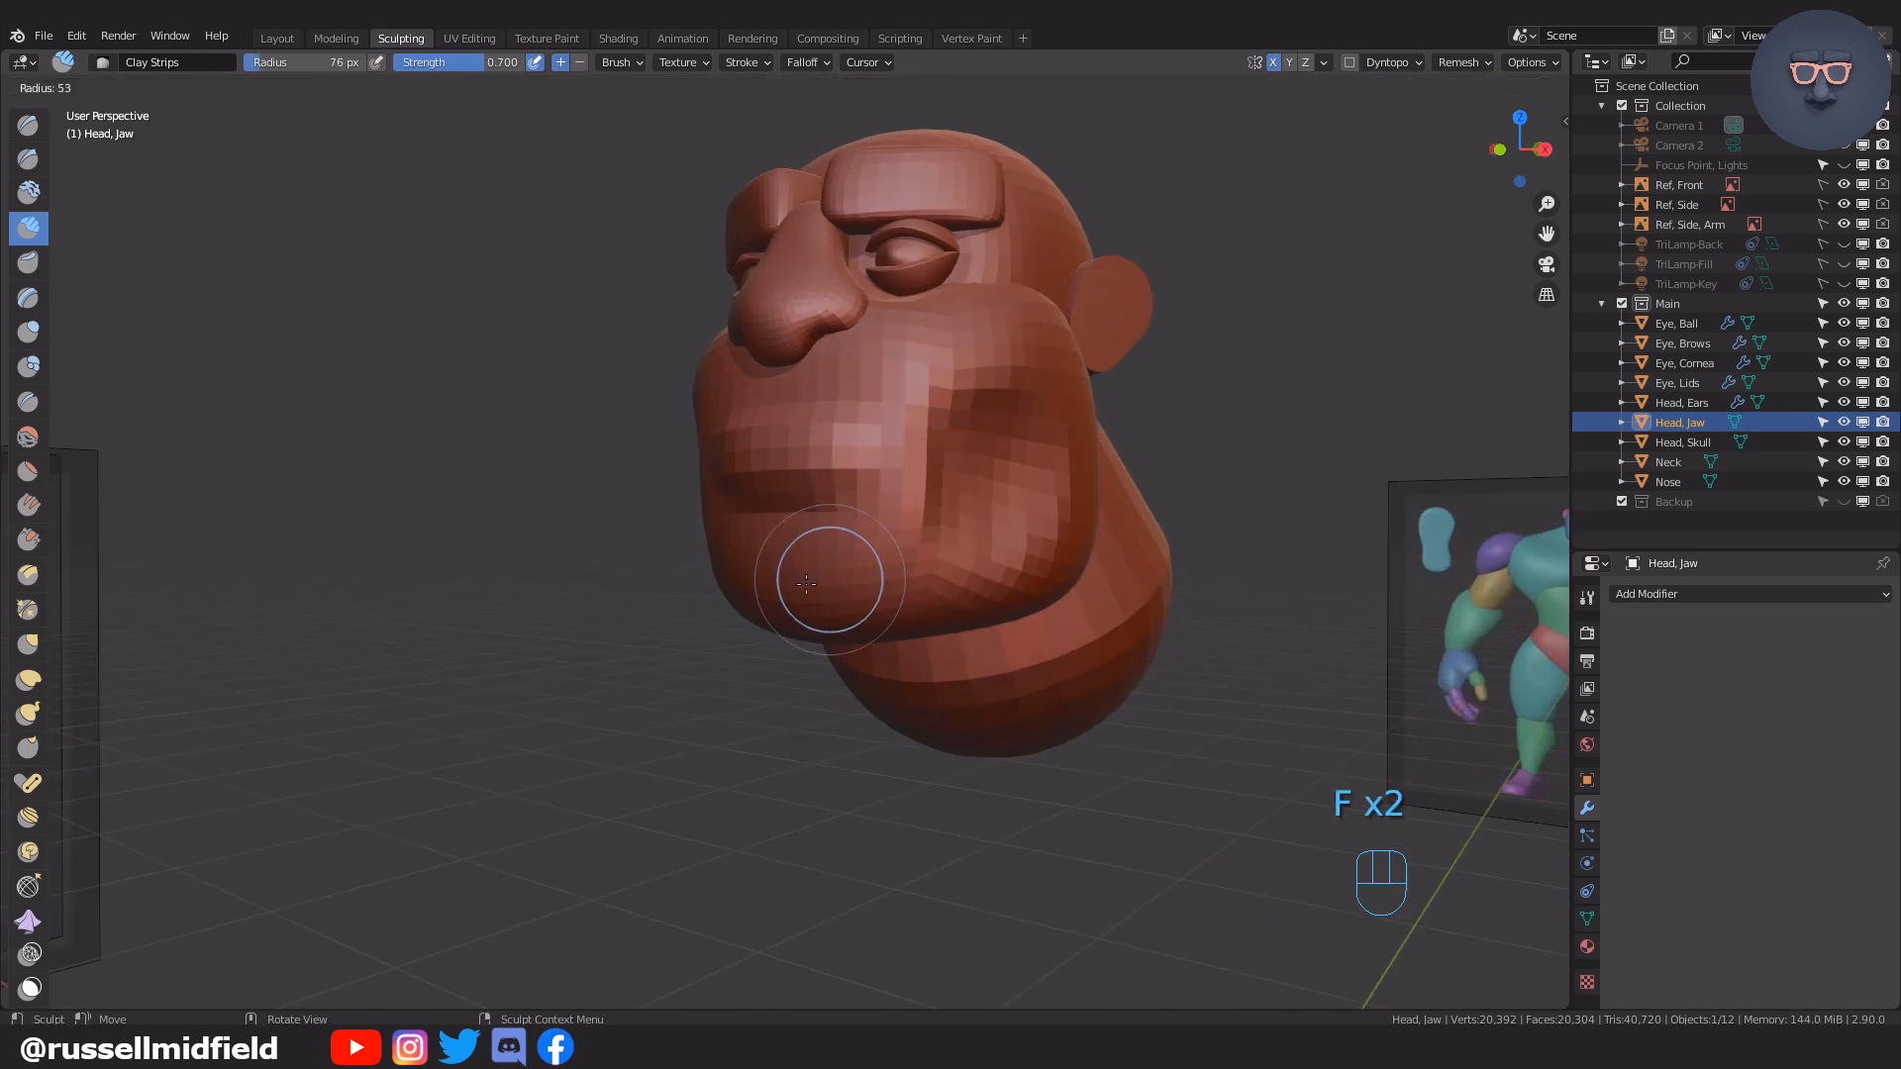
pyautogui.click(805, 584)
# Switch to Elastic Deform and pull the chin down and forward, resizing the brush as needed
pyautogui.press('g')
pyautogui.press('f')
pyautogui.click(806, 603)
pyautogui.moveTo(806, 603)
pyautogui.mouseDown(button='middle')
pyautogui.moveTo(827, 674)
pyautogui.moveTo(859, 633)
pyautogui.moveTo(737, 626)
pyautogui.mouseUp(button='middle')
pyautogui.press('f')
pyautogui.click(757, 633)
pyautogui.moveTo(752, 625); pyautogui.dragTo(765, 643)
pyautogui.moveTo(765, 644); pyautogui.dragTo(760, 615, button='middle')
pyautogui.moveTo(768, 624); pyautogui.dragTo(806, 620)
pyautogui.moveTo(806, 620); pyautogui.dragTo(817, 575, button='middle')
# Reshape the underside of the jaw up toward the neck using Elastic Deform at 70 px
pyautogui.press('f')
pyautogui.click(842, 570)
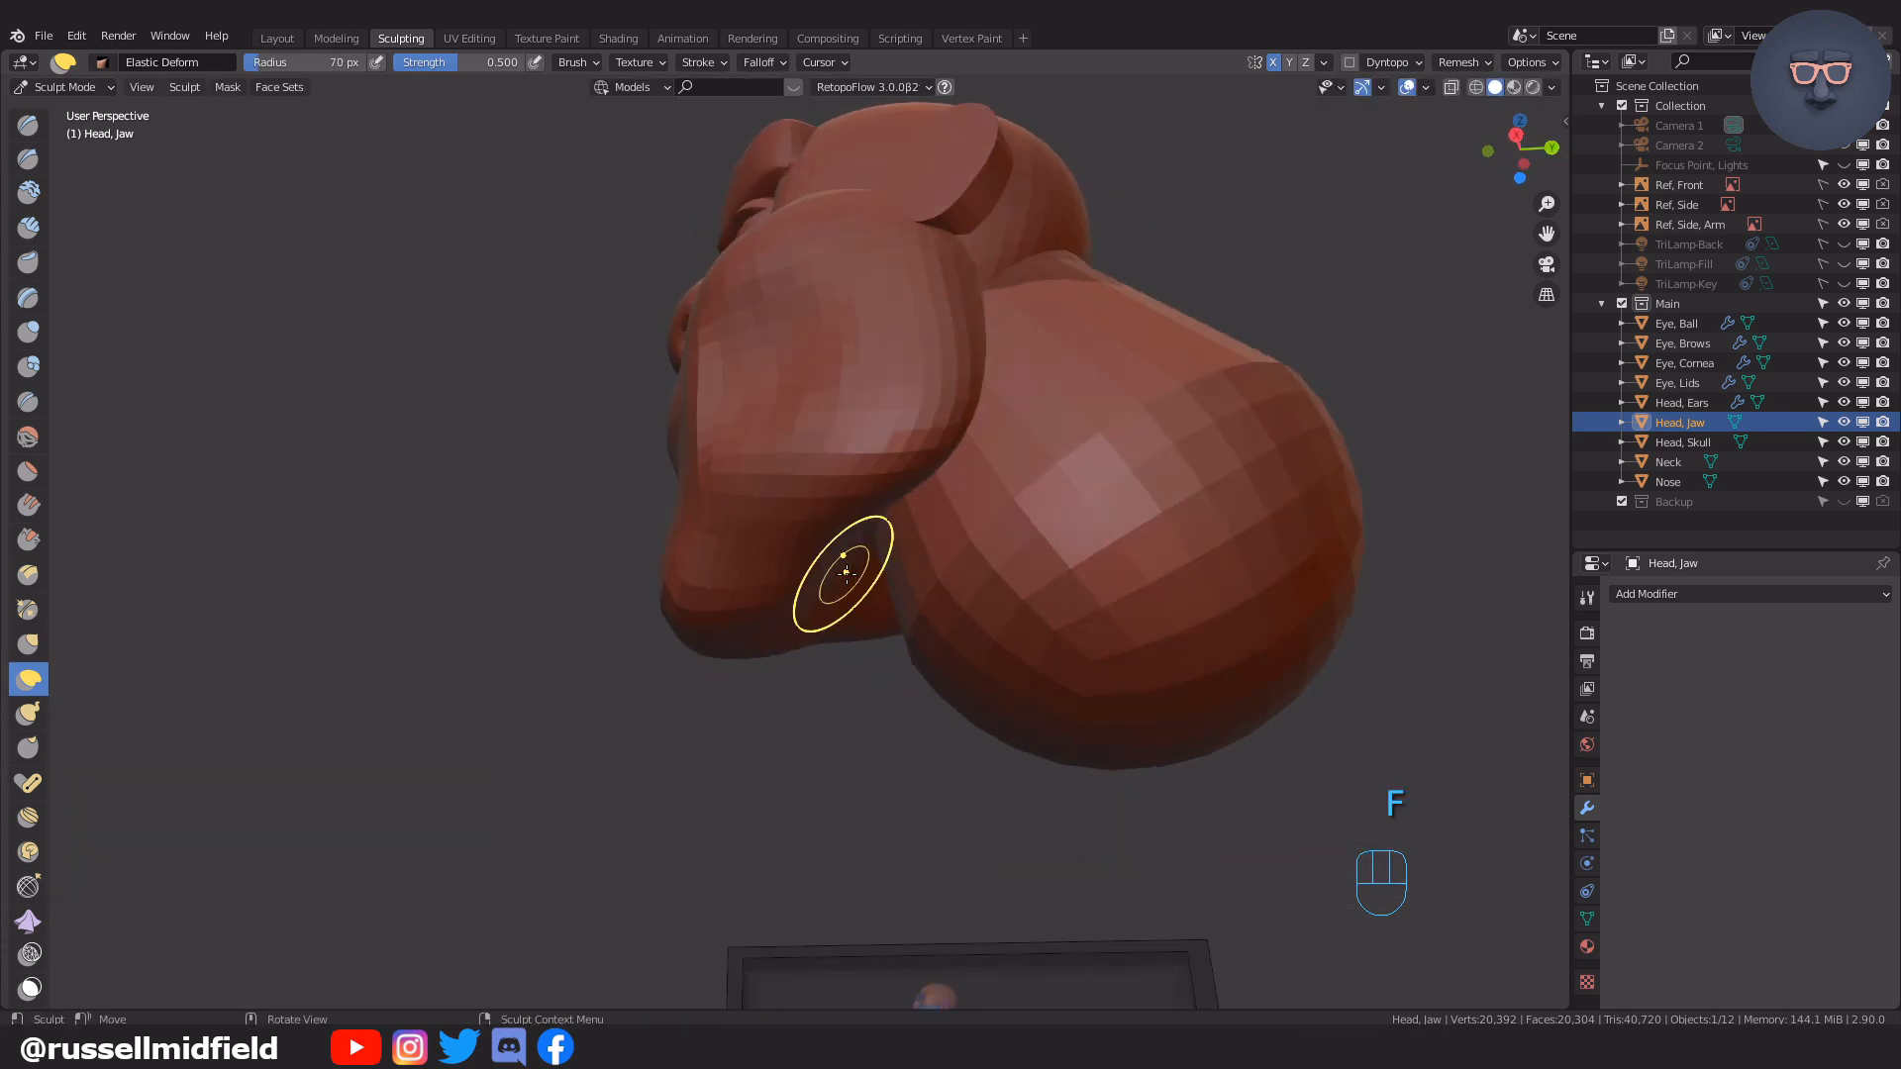
pyautogui.moveTo(861, 549); pyautogui.dragTo(911, 492)
pyautogui.moveTo(911, 492); pyautogui.dragTo(908, 458, button='middle')
pyautogui.moveTo(907, 458); pyautogui.dragTo(945, 474)
pyautogui.moveTo(929, 586); pyautogui.dragTo(1079, 562, button='middle')
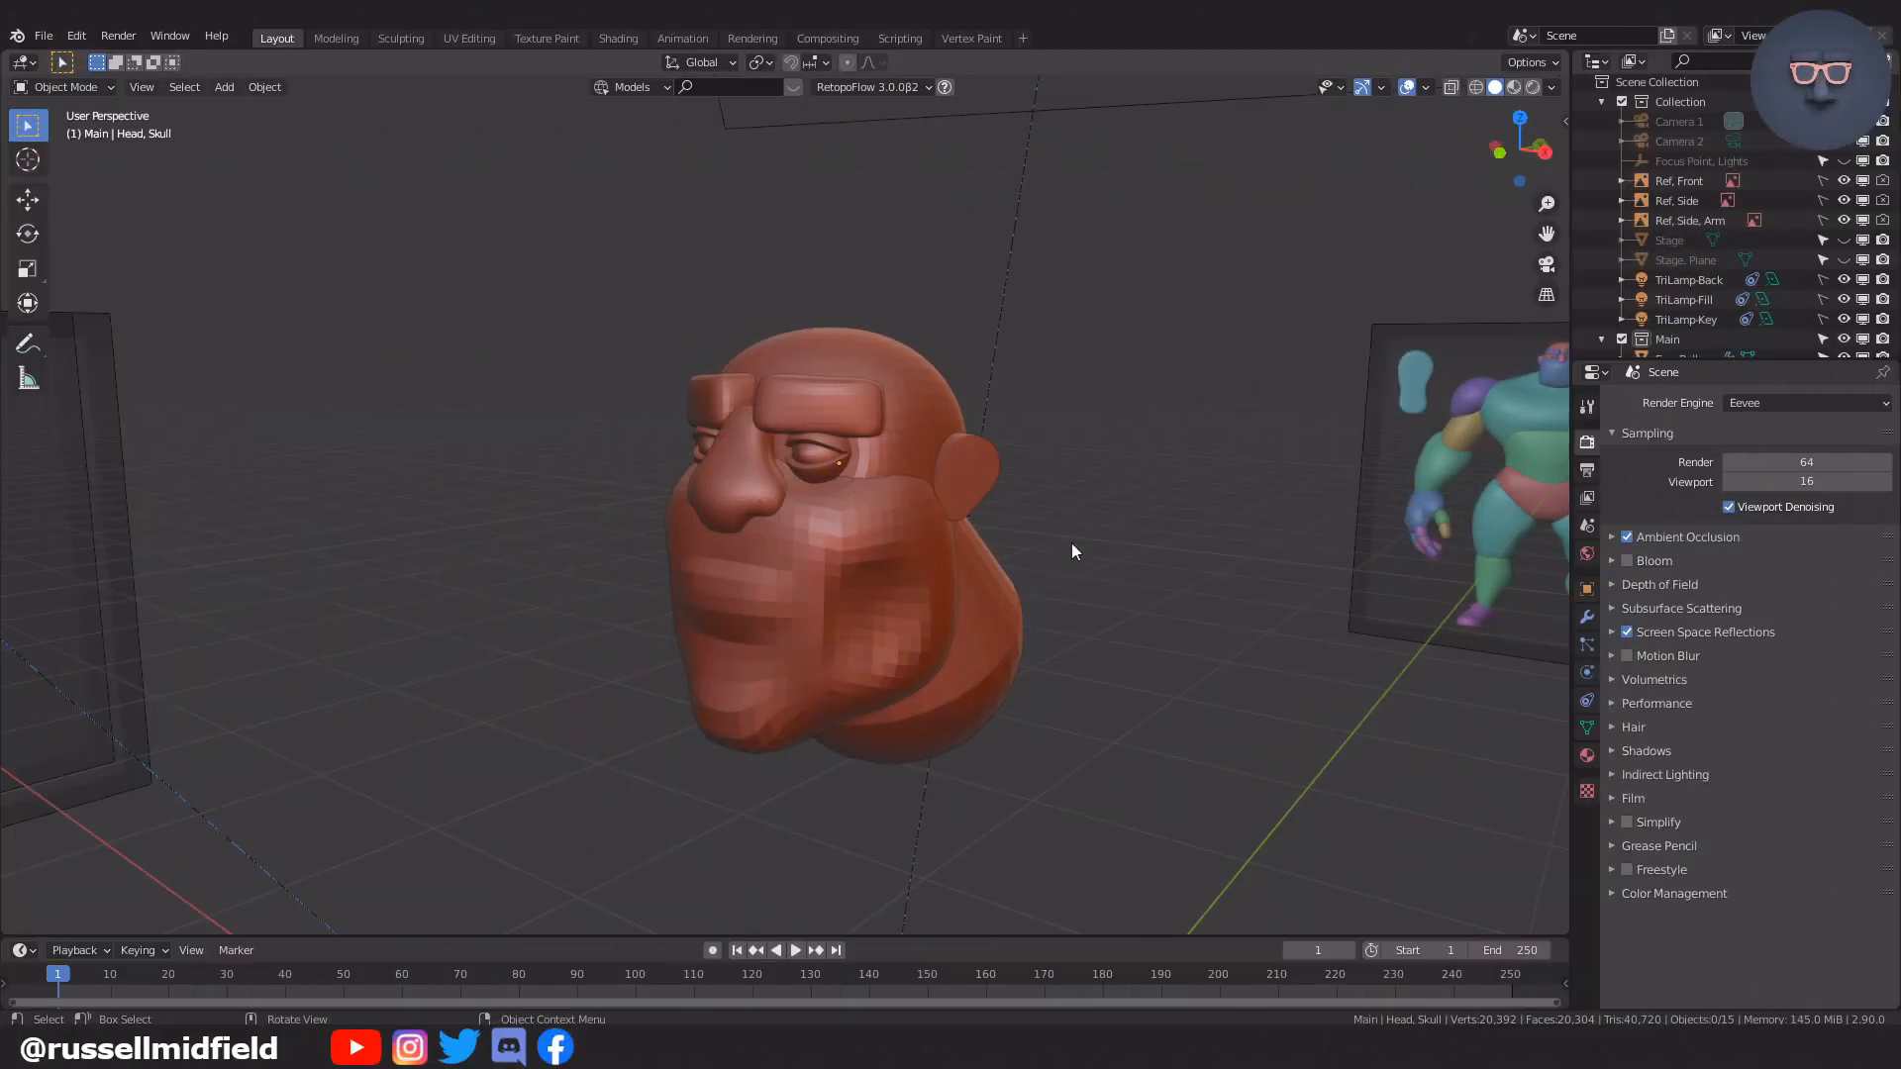
pyautogui.moveTo(1073, 552)
pyautogui.mouseDown(button='middle')
pyautogui.moveTo(1086, 538)
pyautogui.moveTo(985, 564)
pyautogui.mouseUp(button='middle')
pyautogui.scroll(2, 1086, 539)
pyautogui.scroll(2, 1085, 533)
pyautogui.click(1136, 671)
pyautogui.keyDown('shift'); pyautogui.click(931, 596); pyautogui.keyUp('shift')
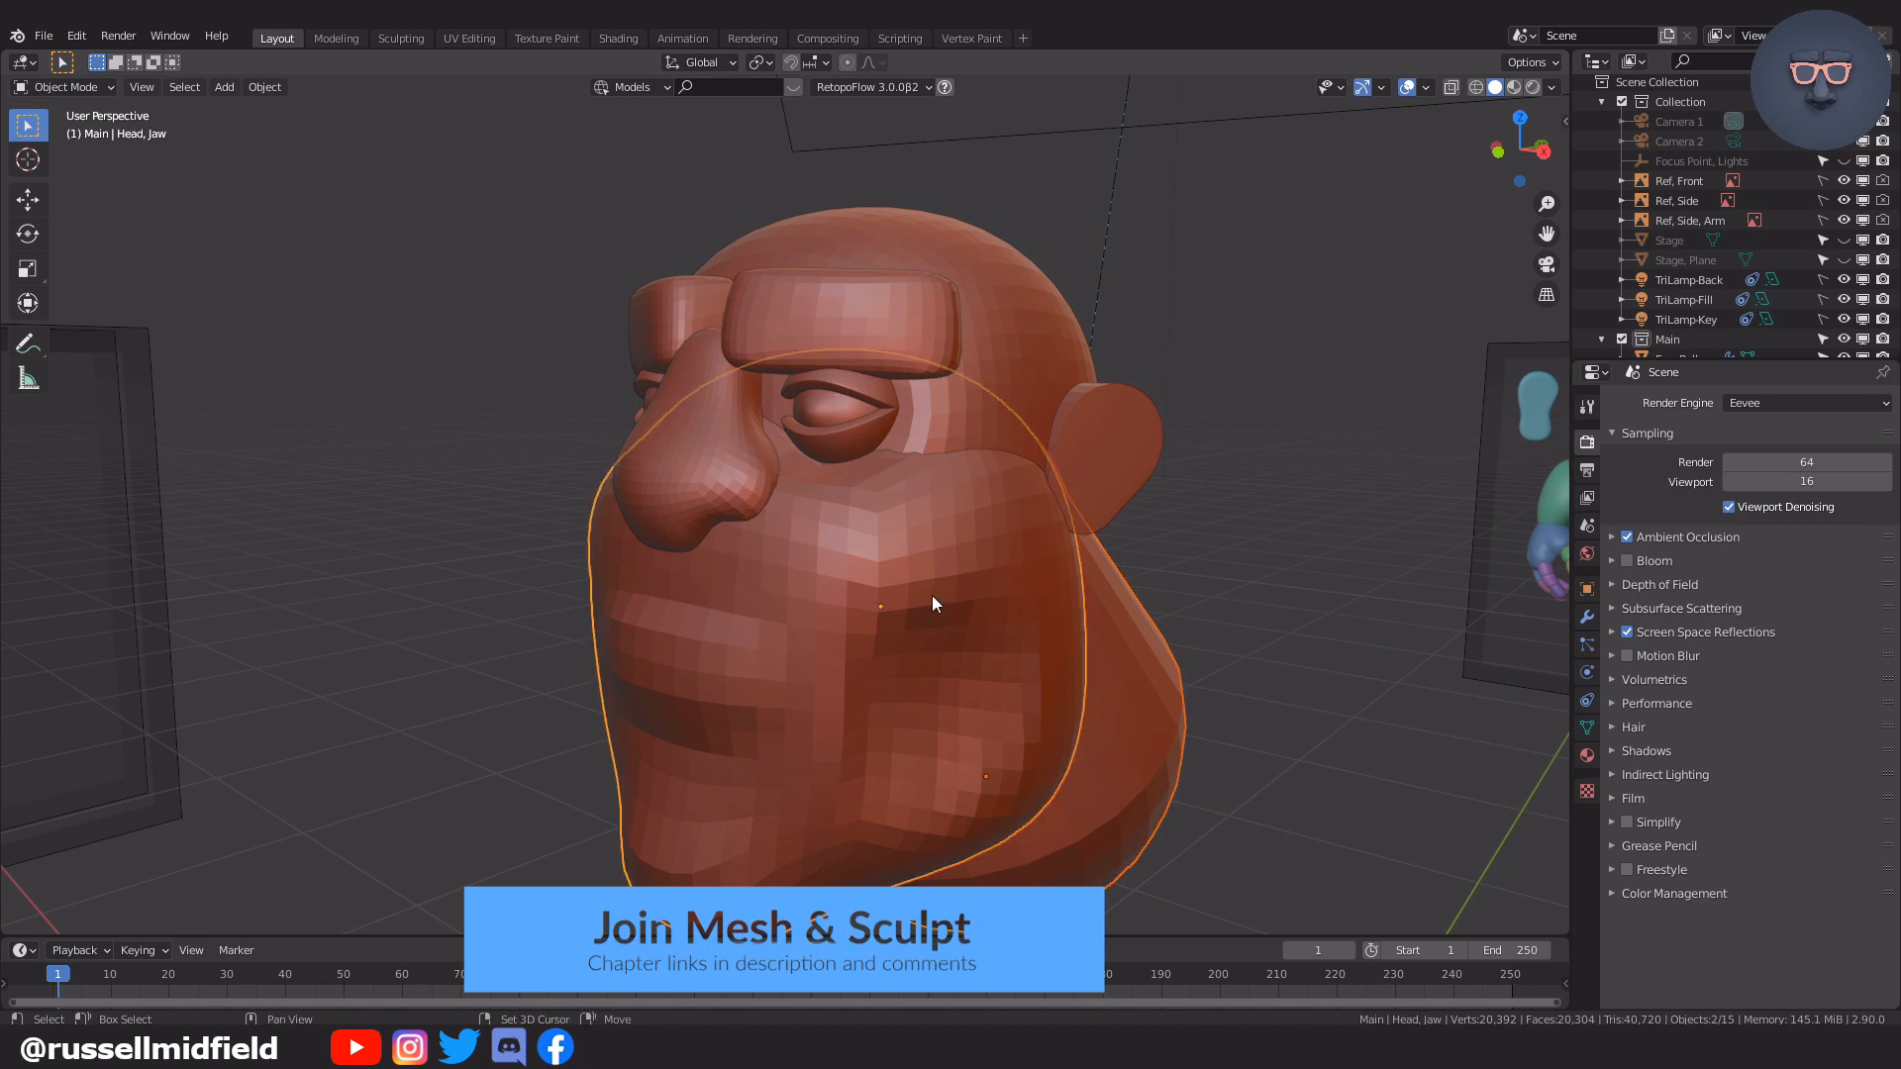
pyautogui.keyDown('shift'); pyautogui.click(733, 466); pyautogui.keyUp('shift')
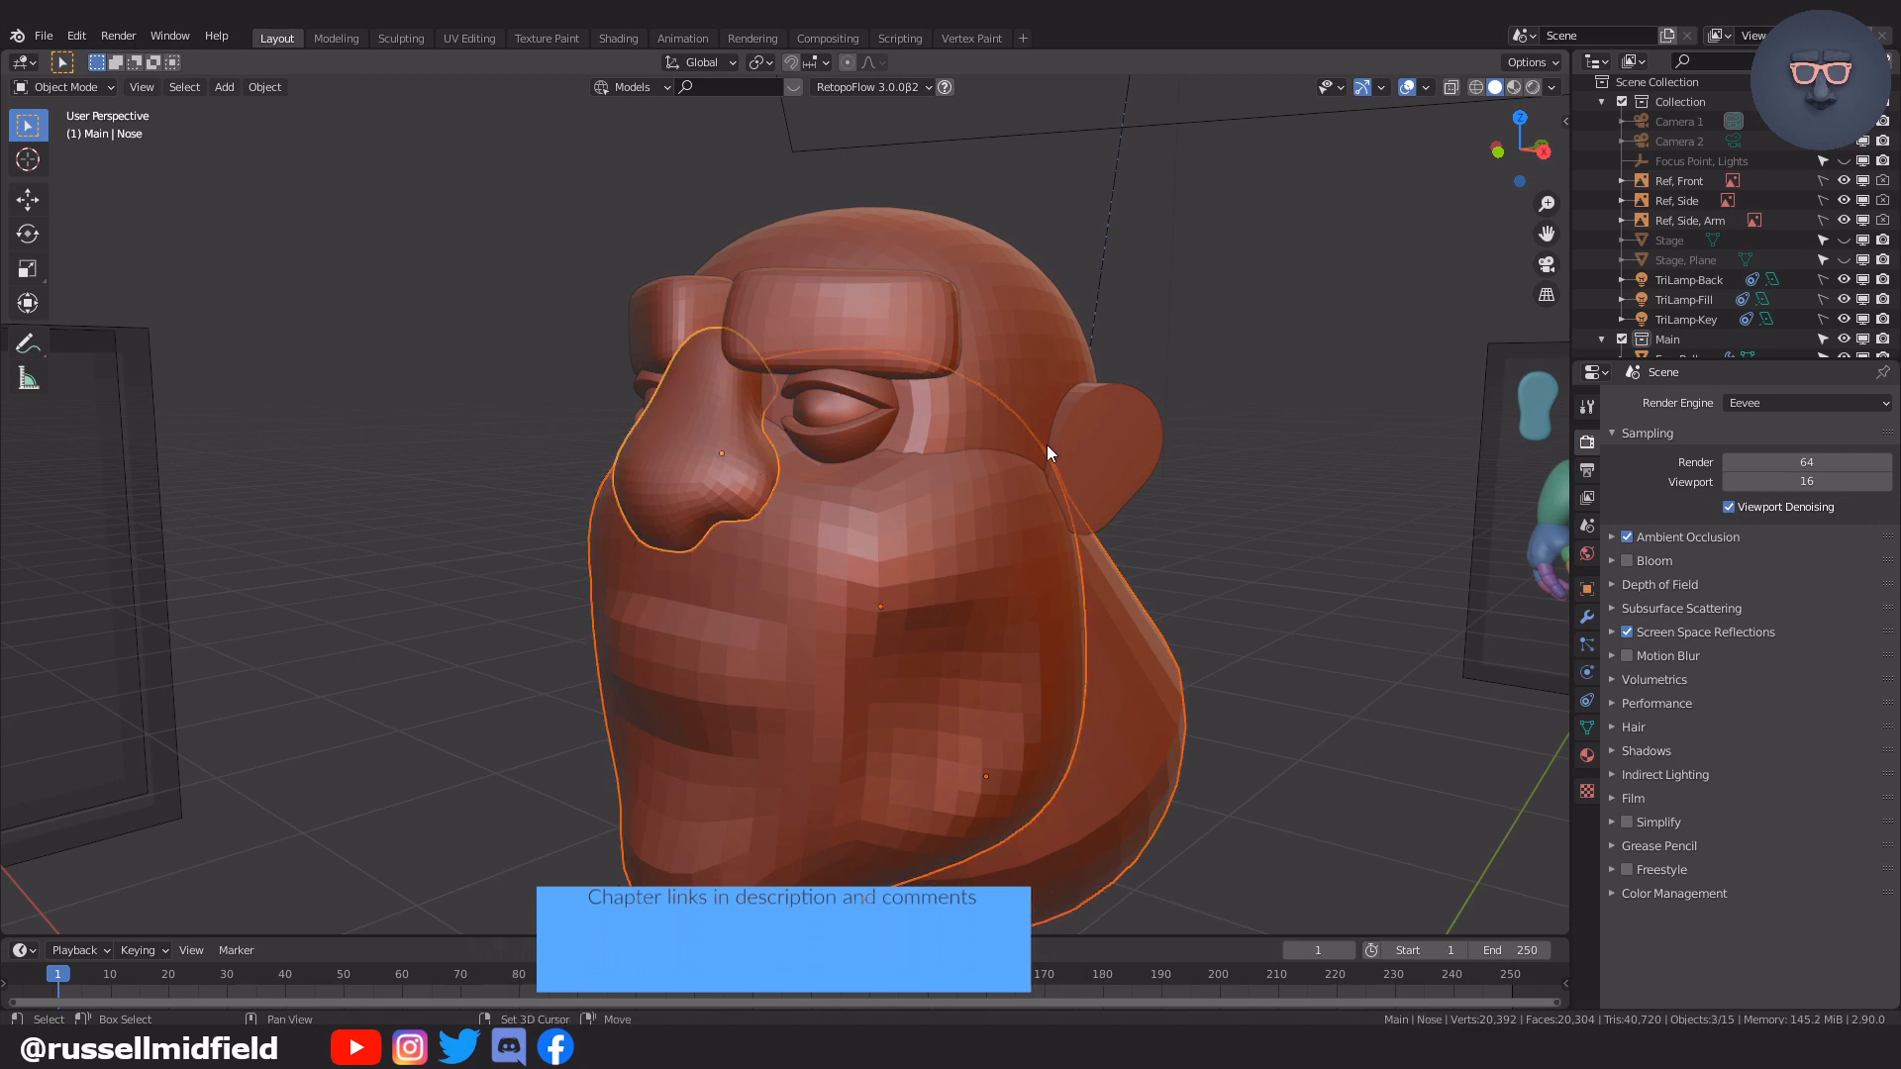
pyautogui.keyDown('shift'); pyautogui.click(1085, 450); pyautogui.keyUp('shift')
pyautogui.keyDown('shift'); pyautogui.click(895, 327); pyautogui.keyUp('shift')
pyautogui.click(1172, 345)
# Select the ears and apply their Mirror modifier
pyautogui.scroll(-2, 1158, 404)
pyautogui.moveTo(1153, 412); pyautogui.dragTo(1178, 475, button='middle')
pyautogui.click(1000, 473)
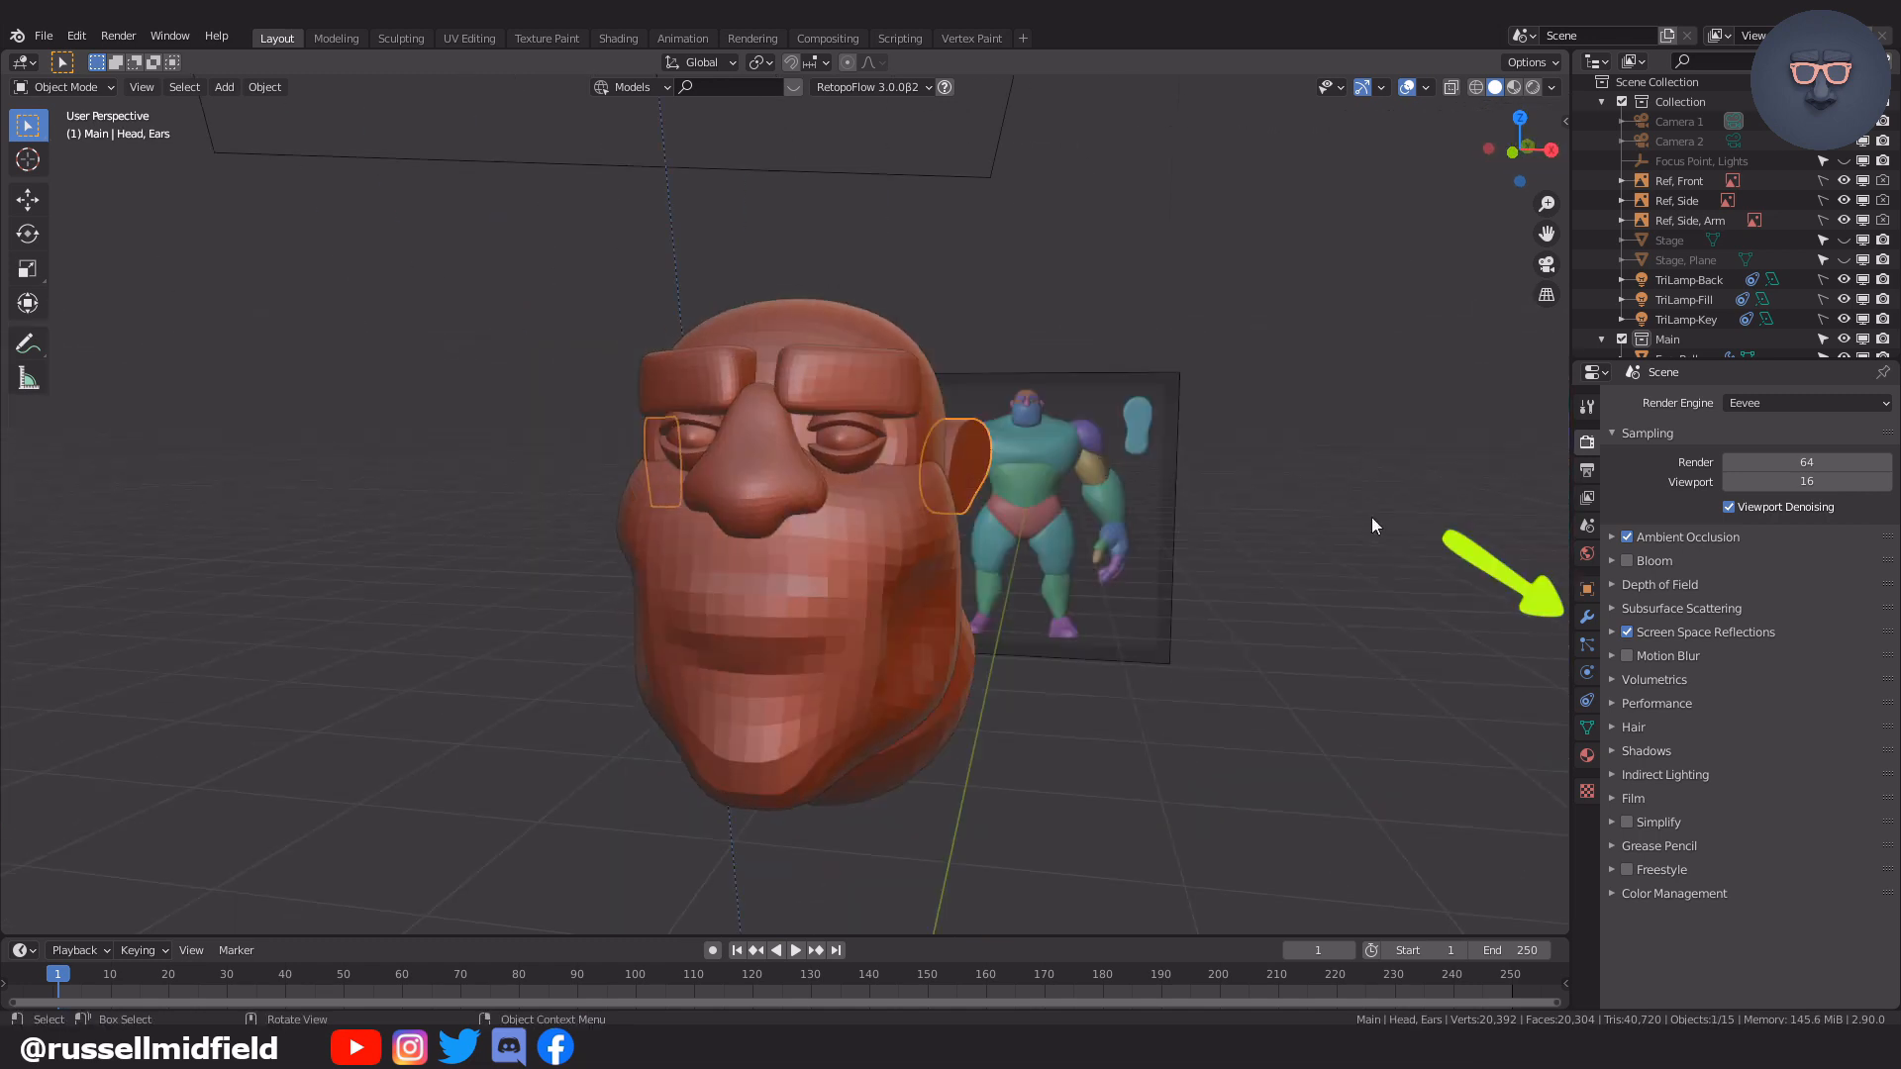
pyautogui.click(1587, 617)
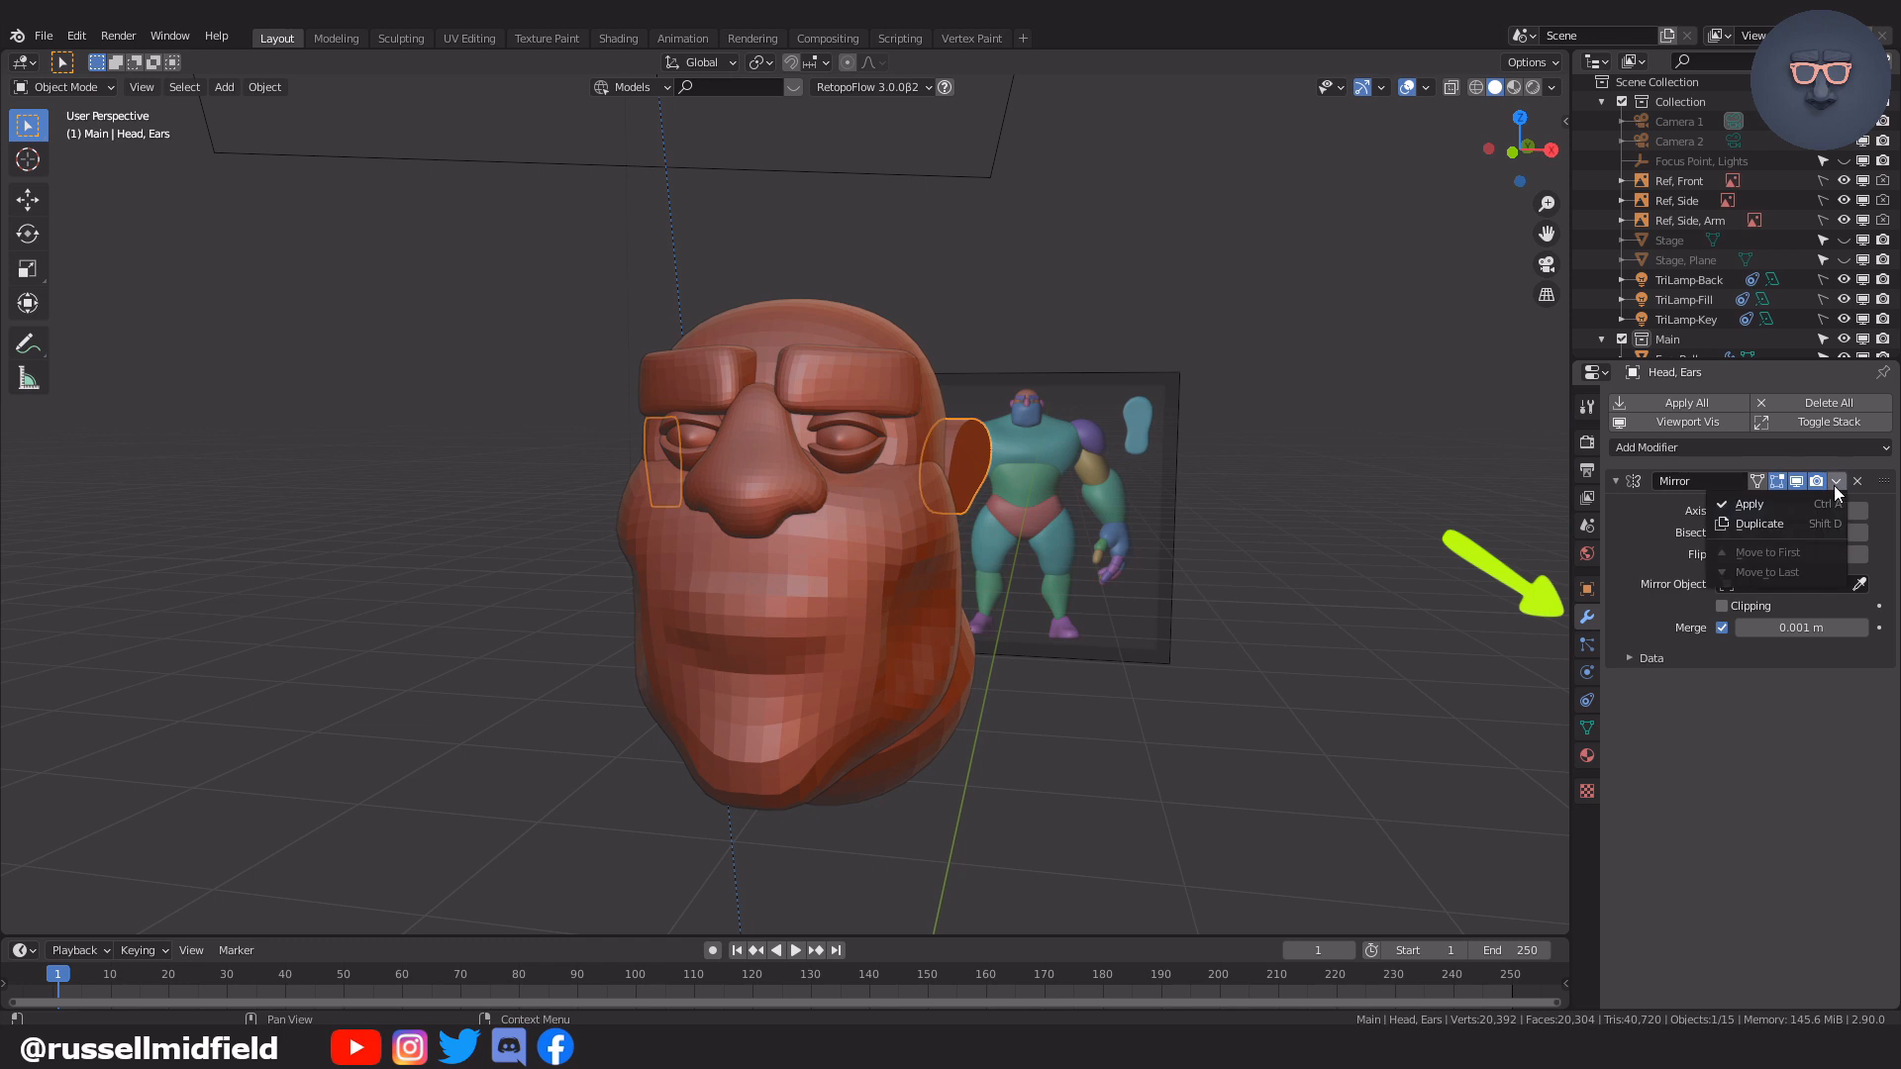
pyautogui.click(1794, 507)
pyautogui.moveTo(1327, 475); pyautogui.dragTo(1332, 471, button='middle')
# Select the eyebrows and apply all of their modifiers
pyautogui.click(1332, 471)
pyautogui.click(867, 374)
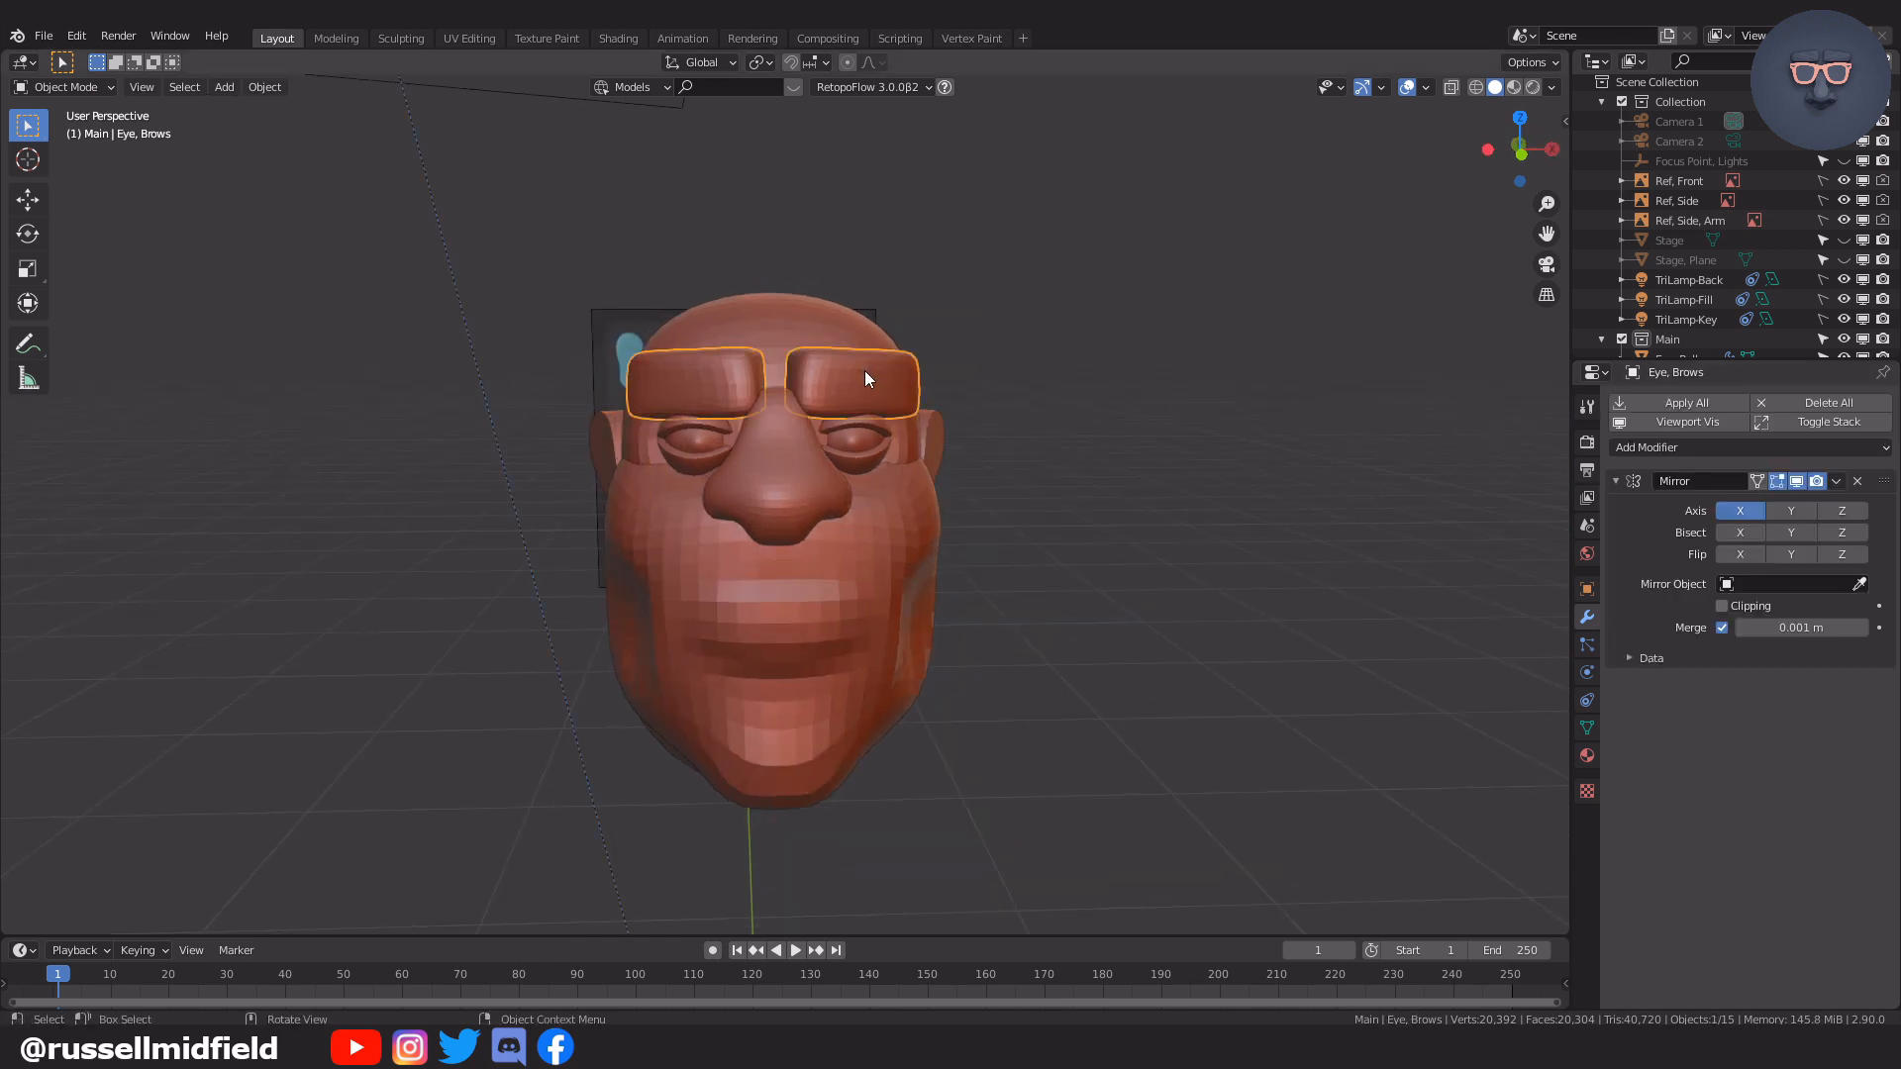
pyautogui.click(1663, 406)
pyautogui.moveTo(1485, 430); pyautogui.dragTo(1062, 466, button='middle')
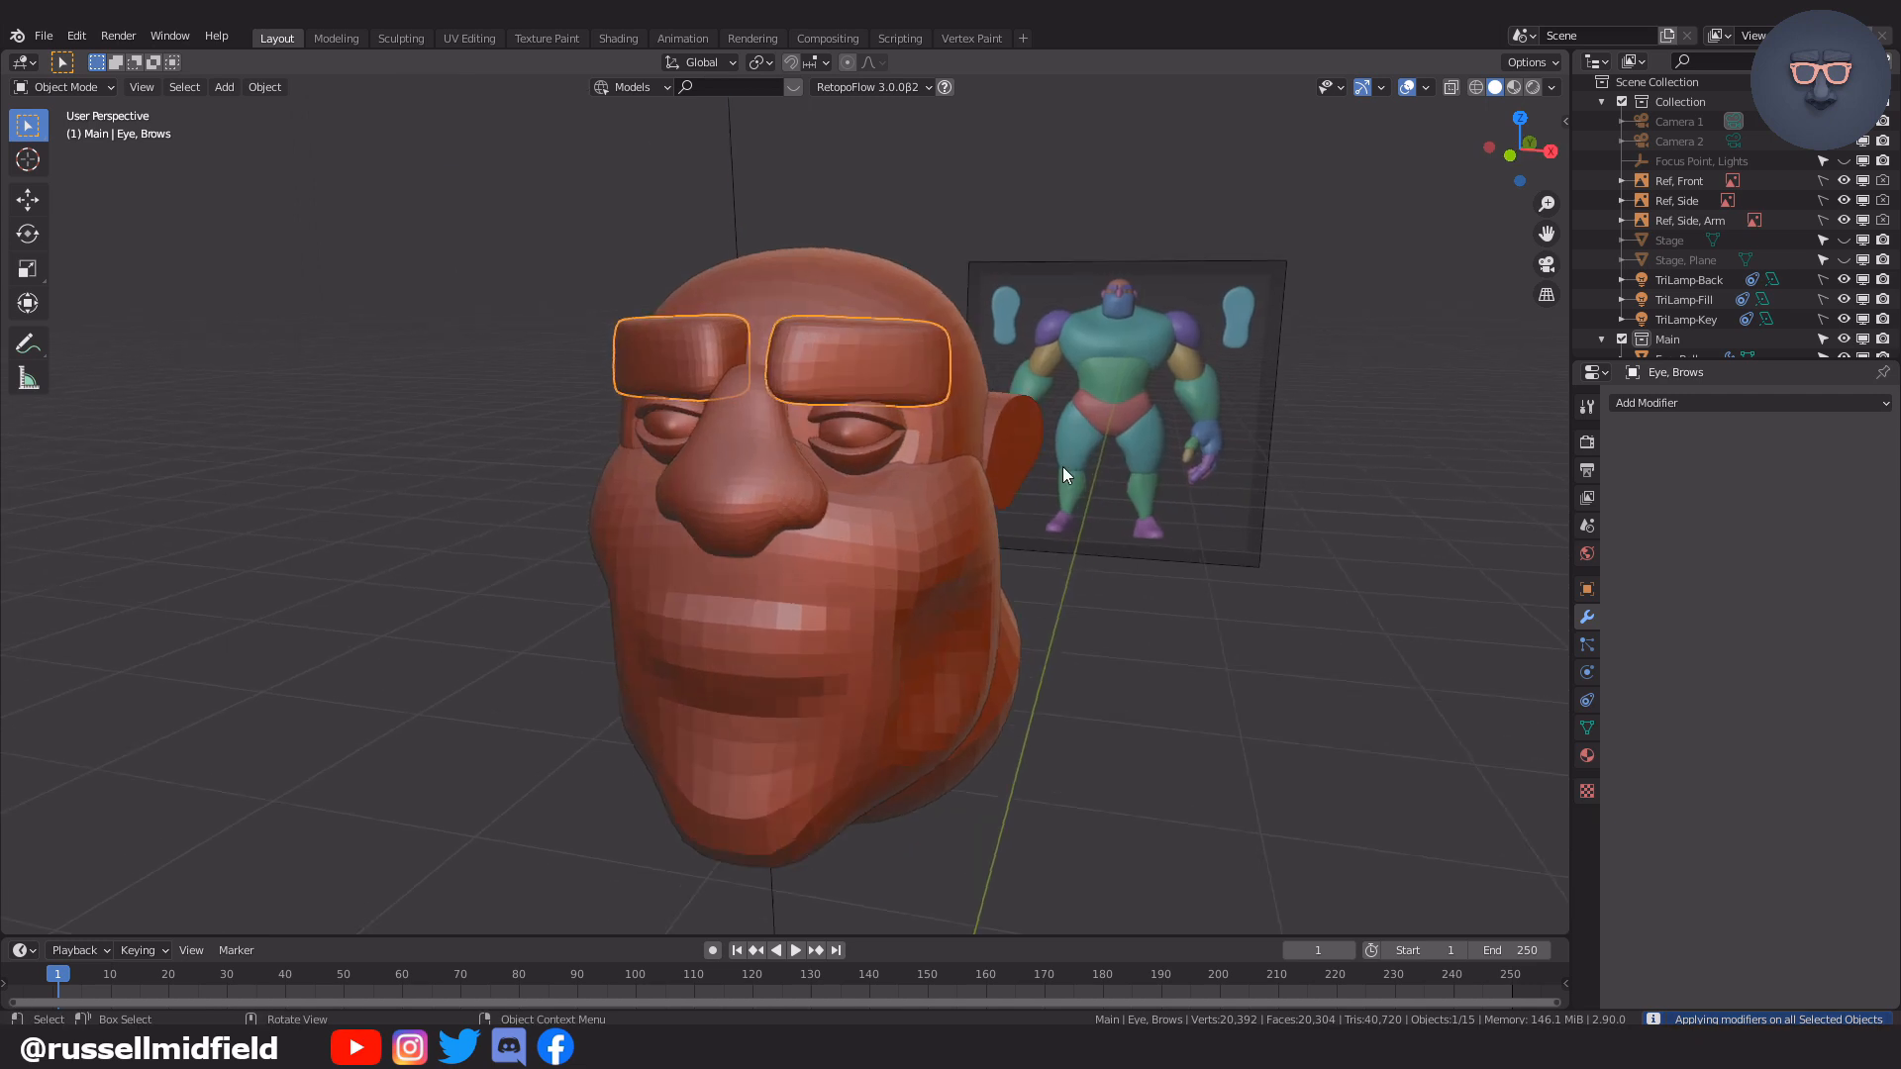
# Return to Object Mode and join the neck, jaw, nose, ears, skull and eyebrows into one object
pyautogui.hotkey('ctrl', 'Tab')
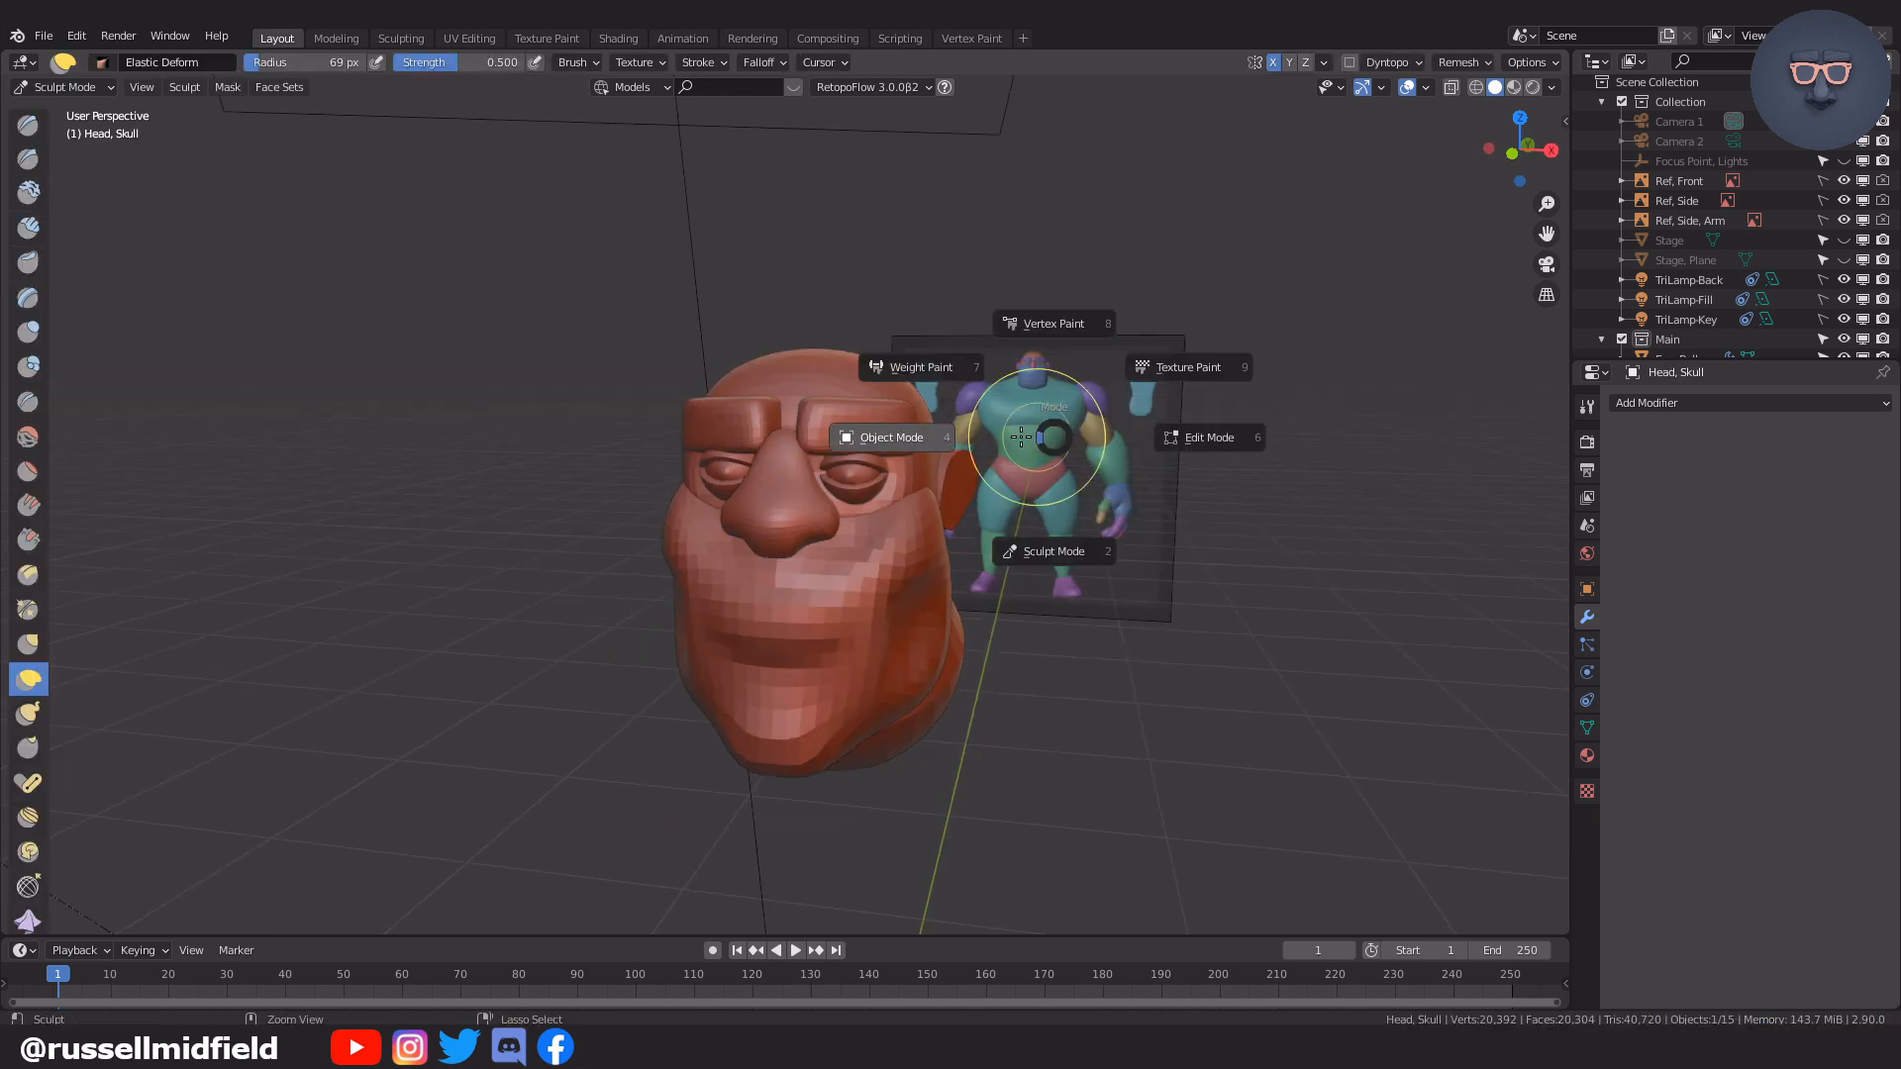
pyautogui.click(888, 442)
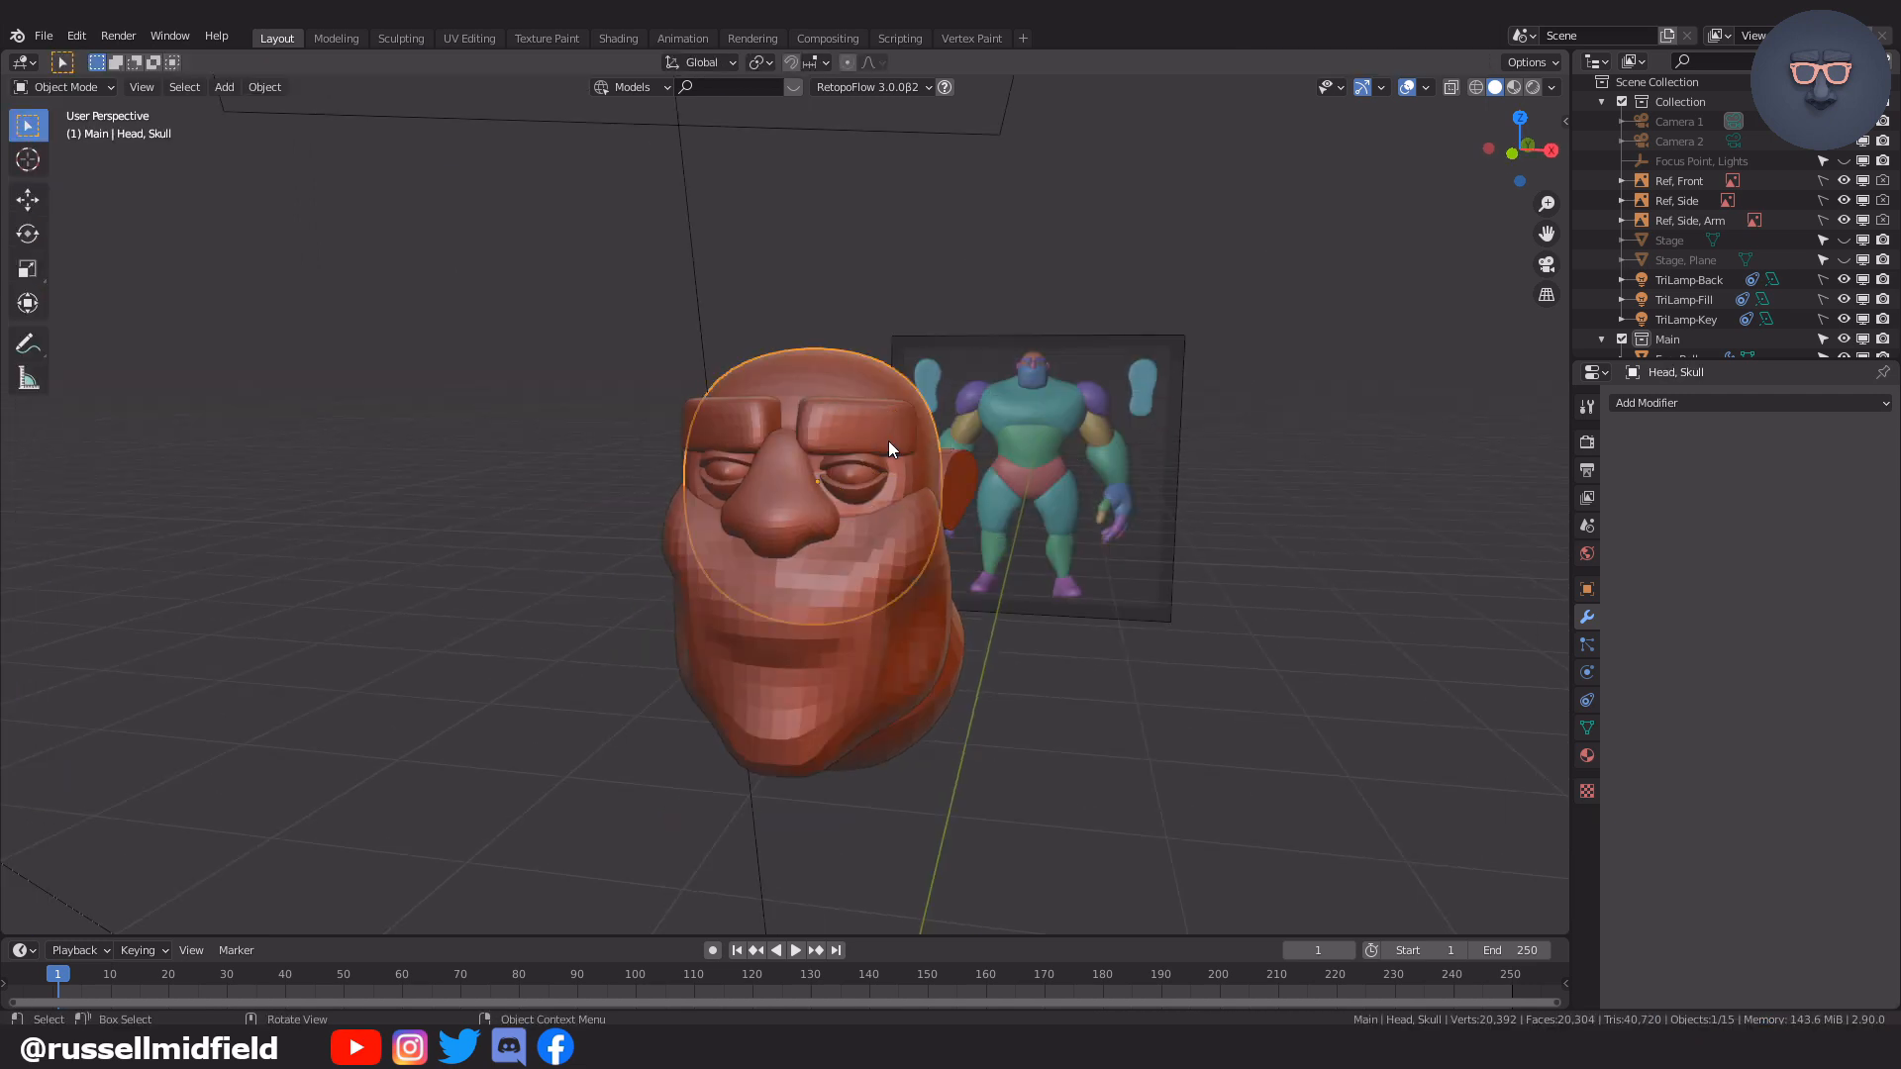
pyautogui.click(1207, 616)
pyautogui.moveTo(1208, 615); pyautogui.dragTo(925, 621, button='middle')
pyautogui.scroll(3, 1155, 609)
pyautogui.click(1061, 633)
pyautogui.keyDown('shift'); pyautogui.click(924, 621); pyautogui.keyUp('shift')
pyautogui.keyDown('shift'); pyautogui.click(786, 509); pyautogui.keyUp('shift')
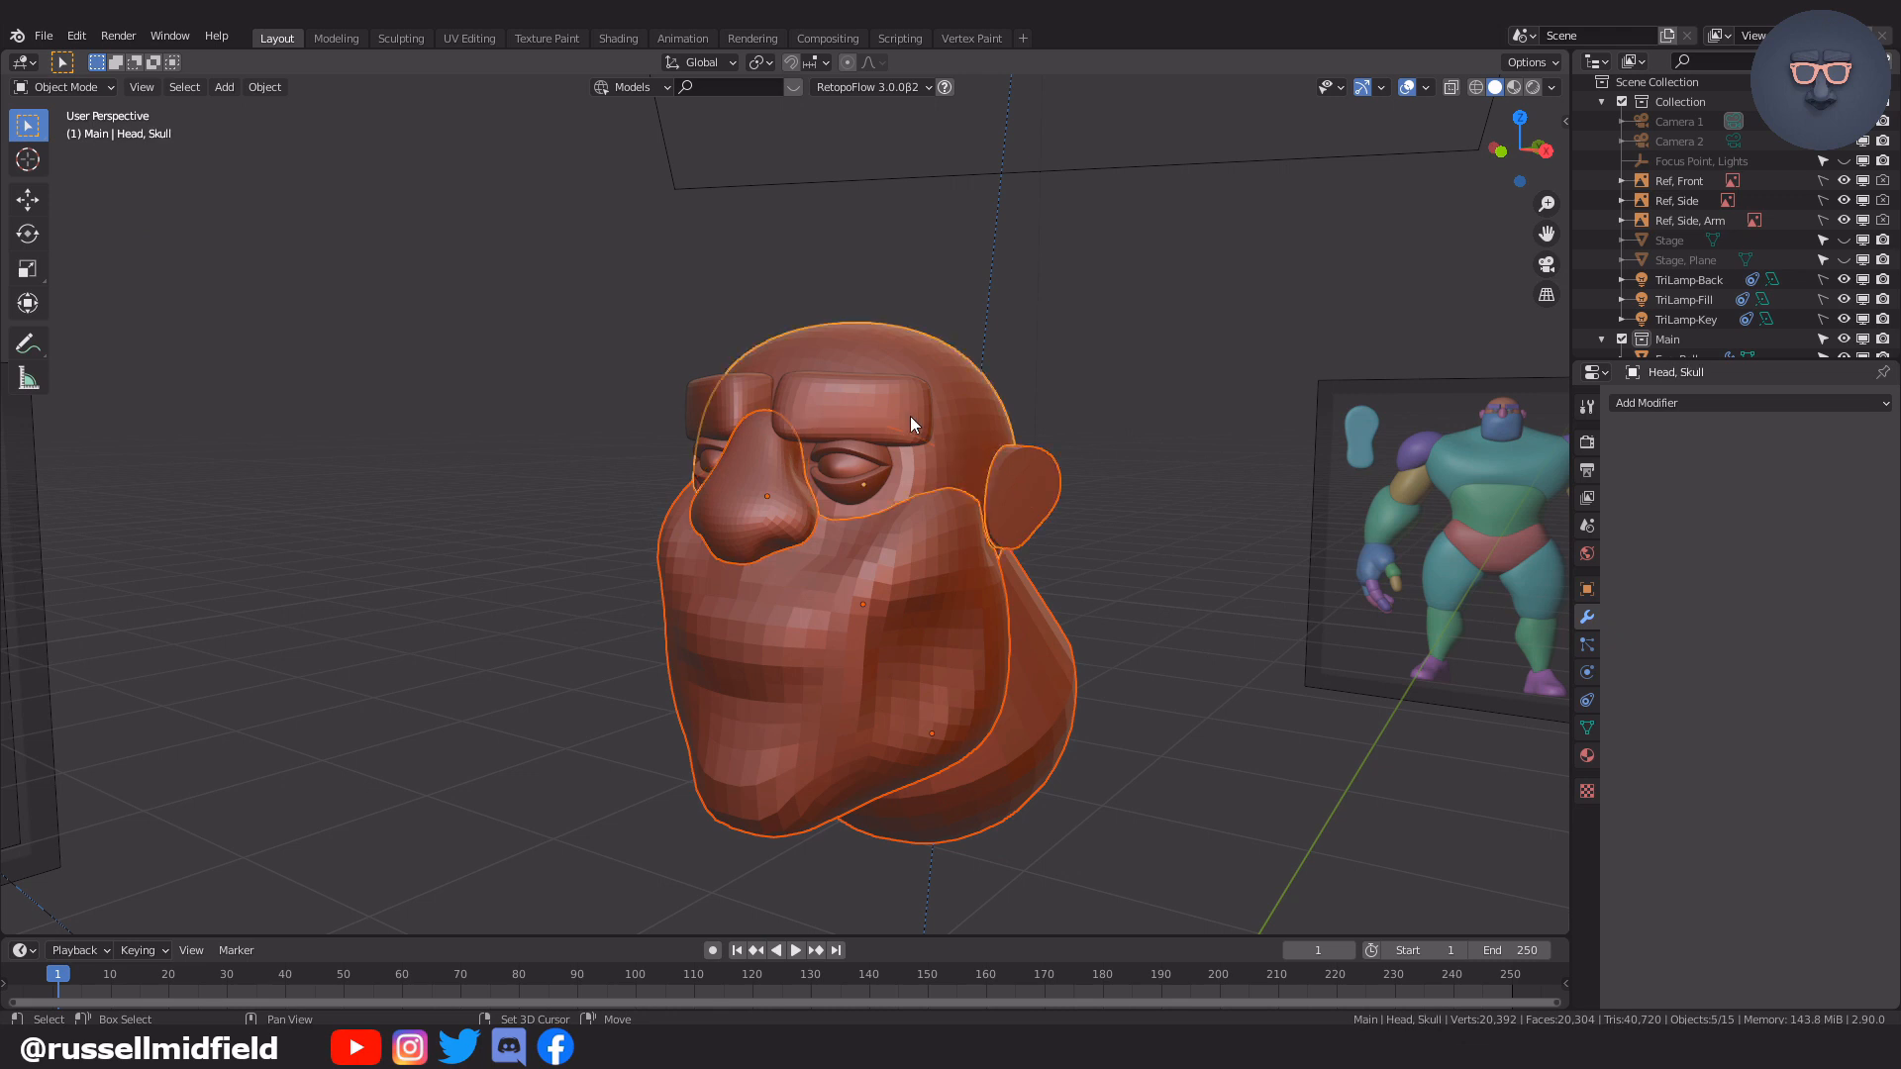
pyautogui.hotkey('ctrl', 'j')
pyautogui.press('g')
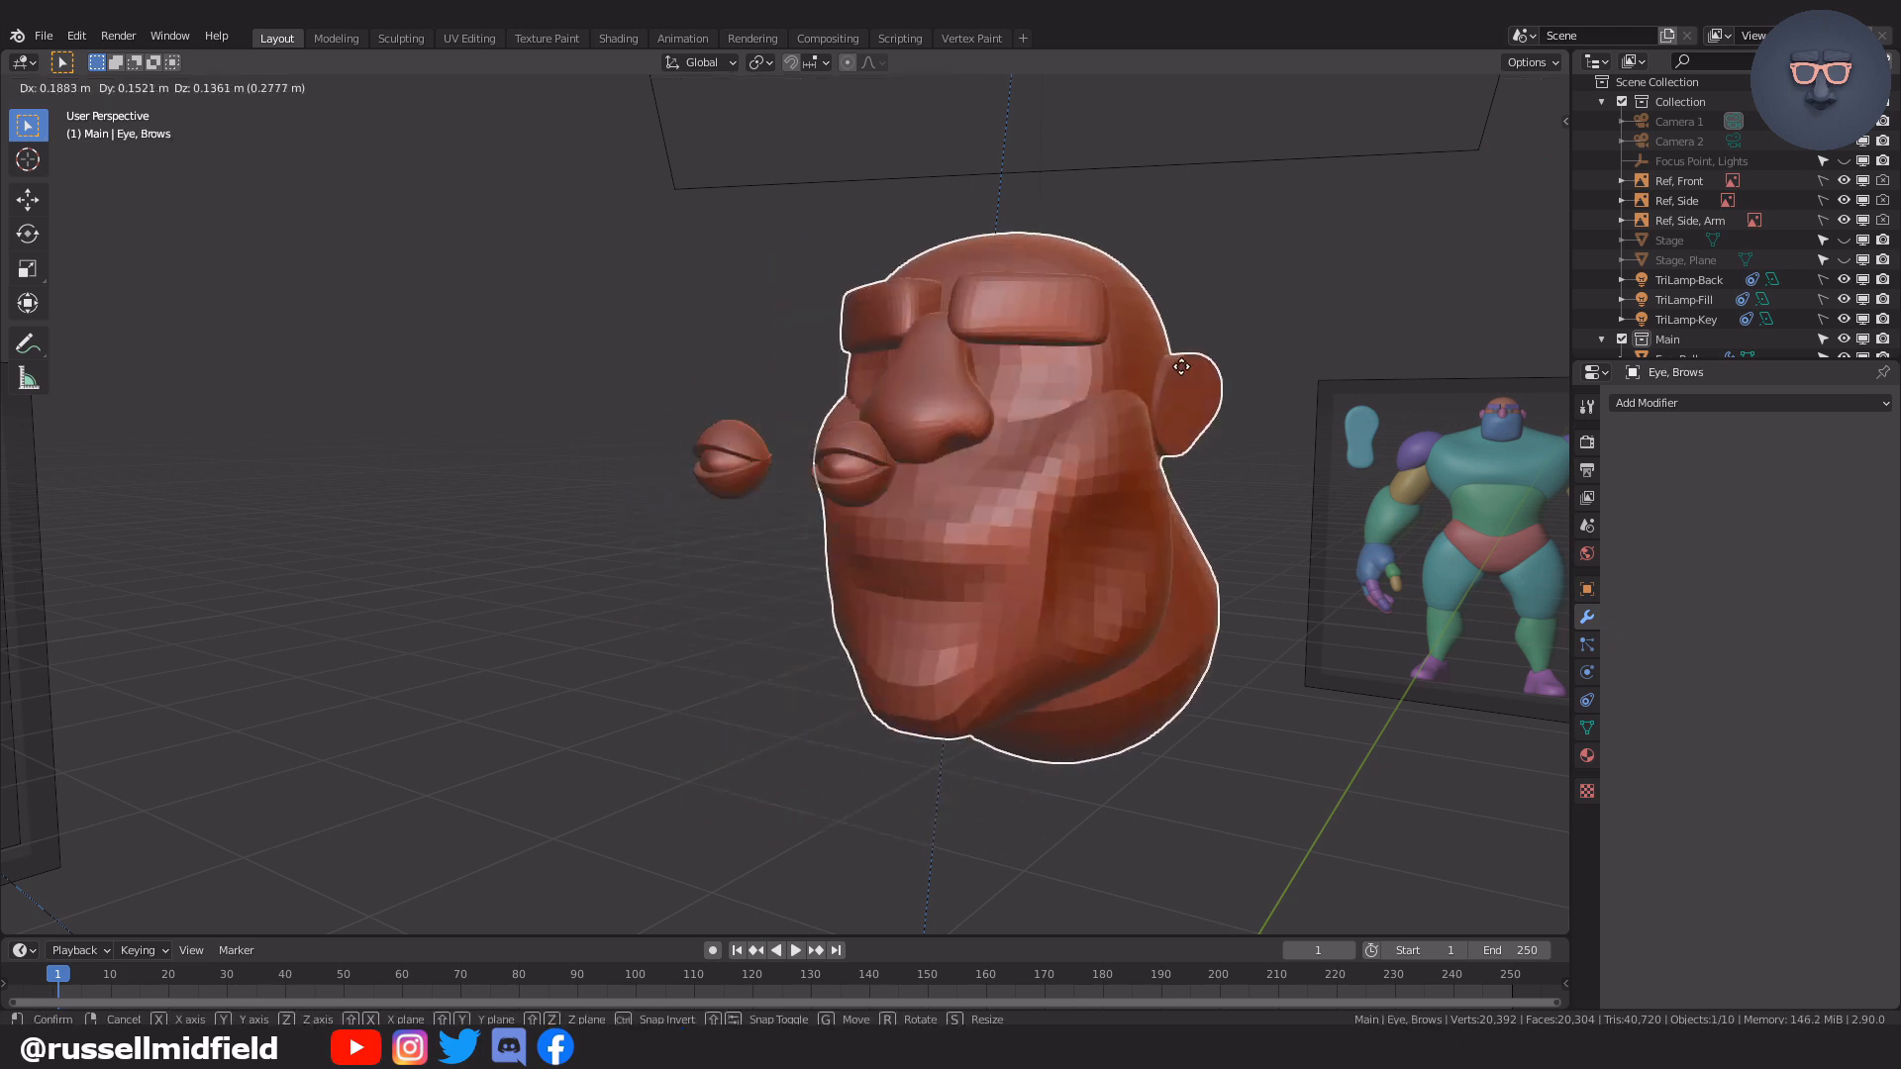
pyautogui.rightClick(1089, 360)
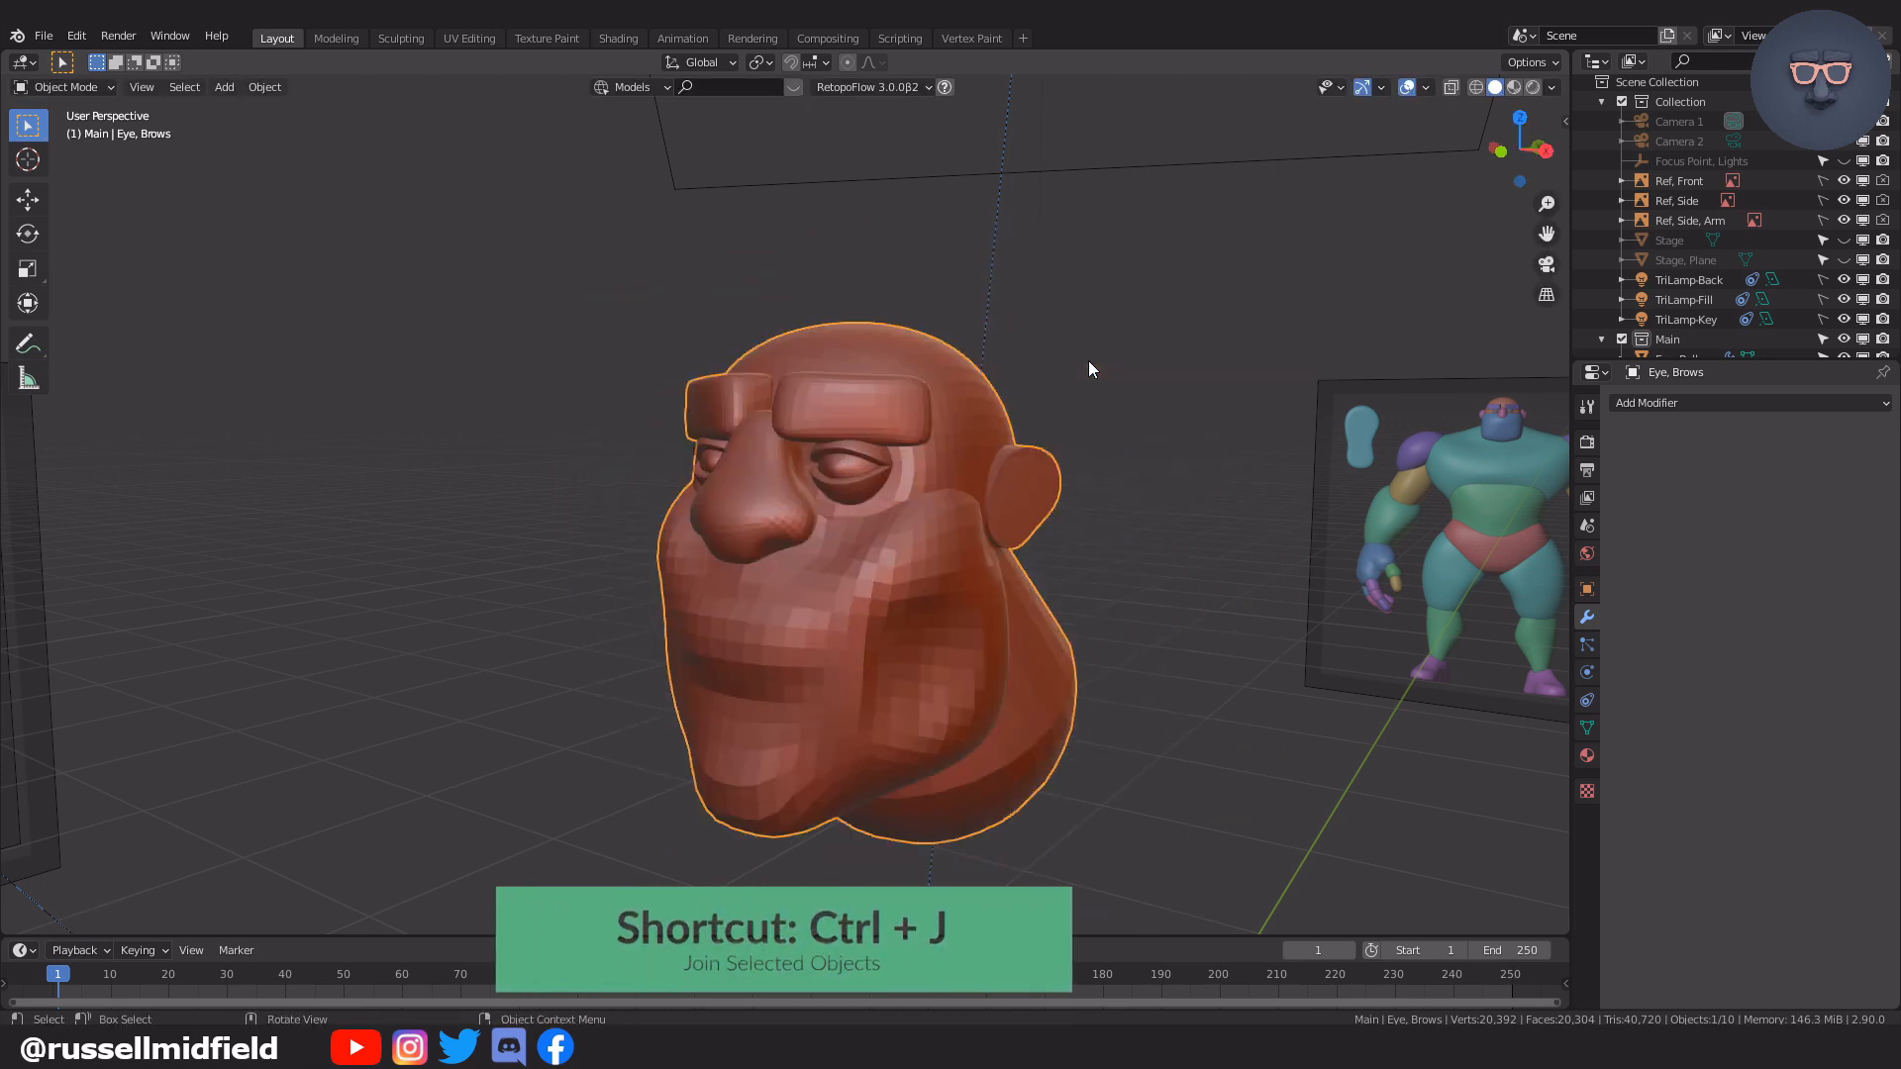
pyautogui.moveTo(1055, 358); pyautogui.dragTo(1119, 379, button='middle')
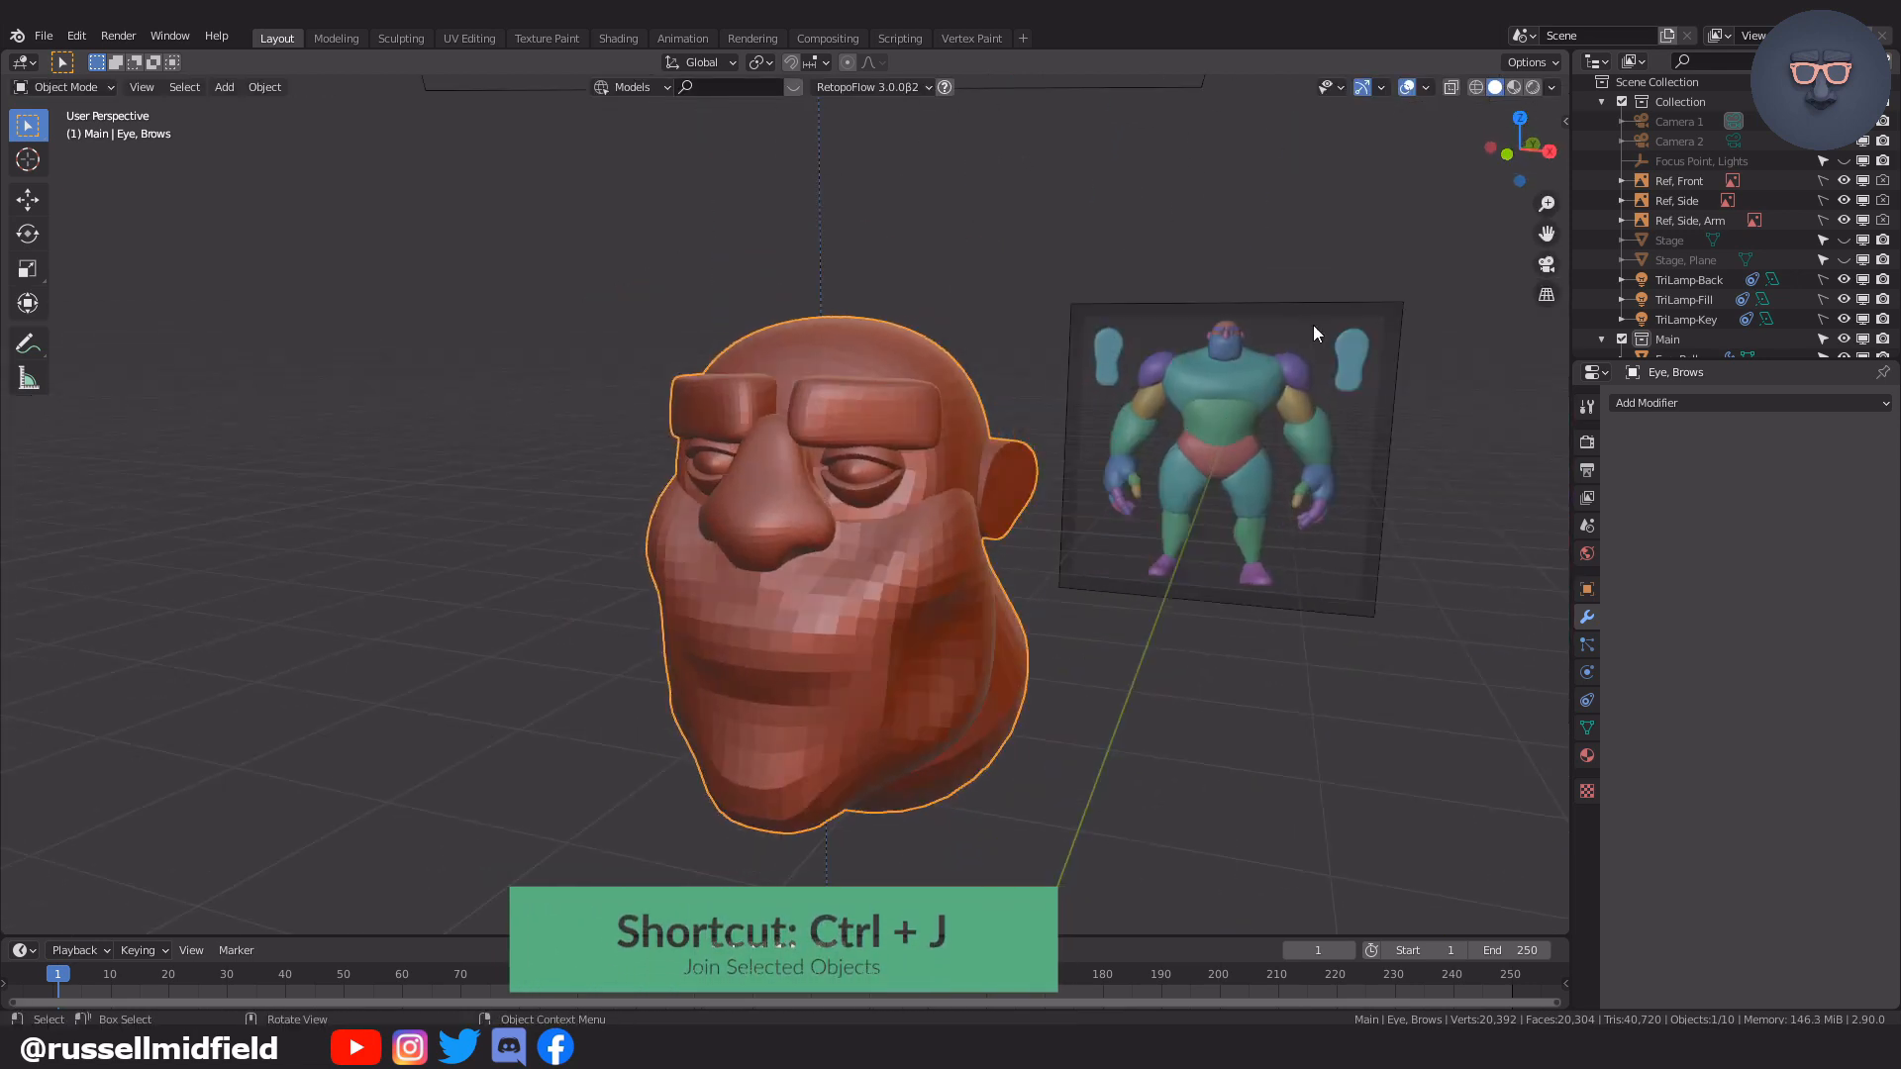
# Enlarge the outliner, rename the joined object as Head, and toggle its visibility off and on
pyautogui.moveTo(1635, 358); pyautogui.dragTo(1638, 559)
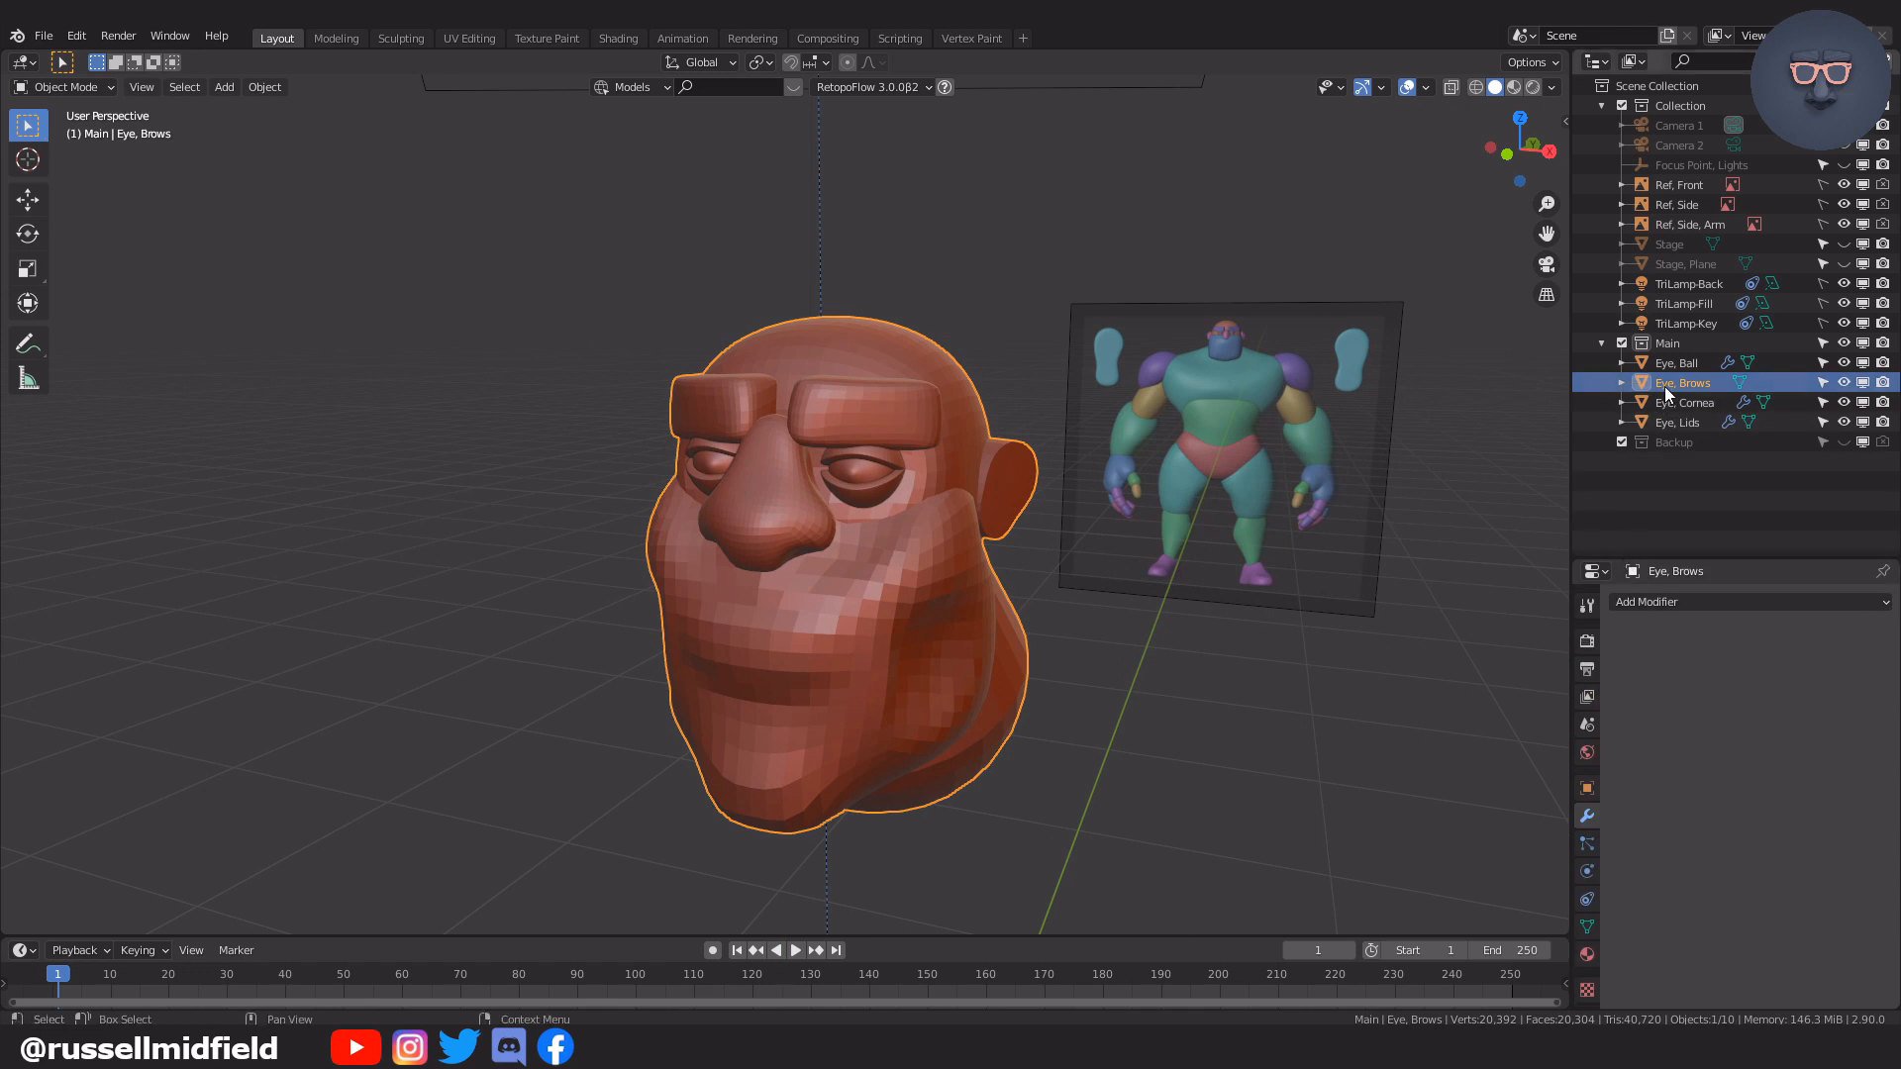
pyautogui.press('Return')
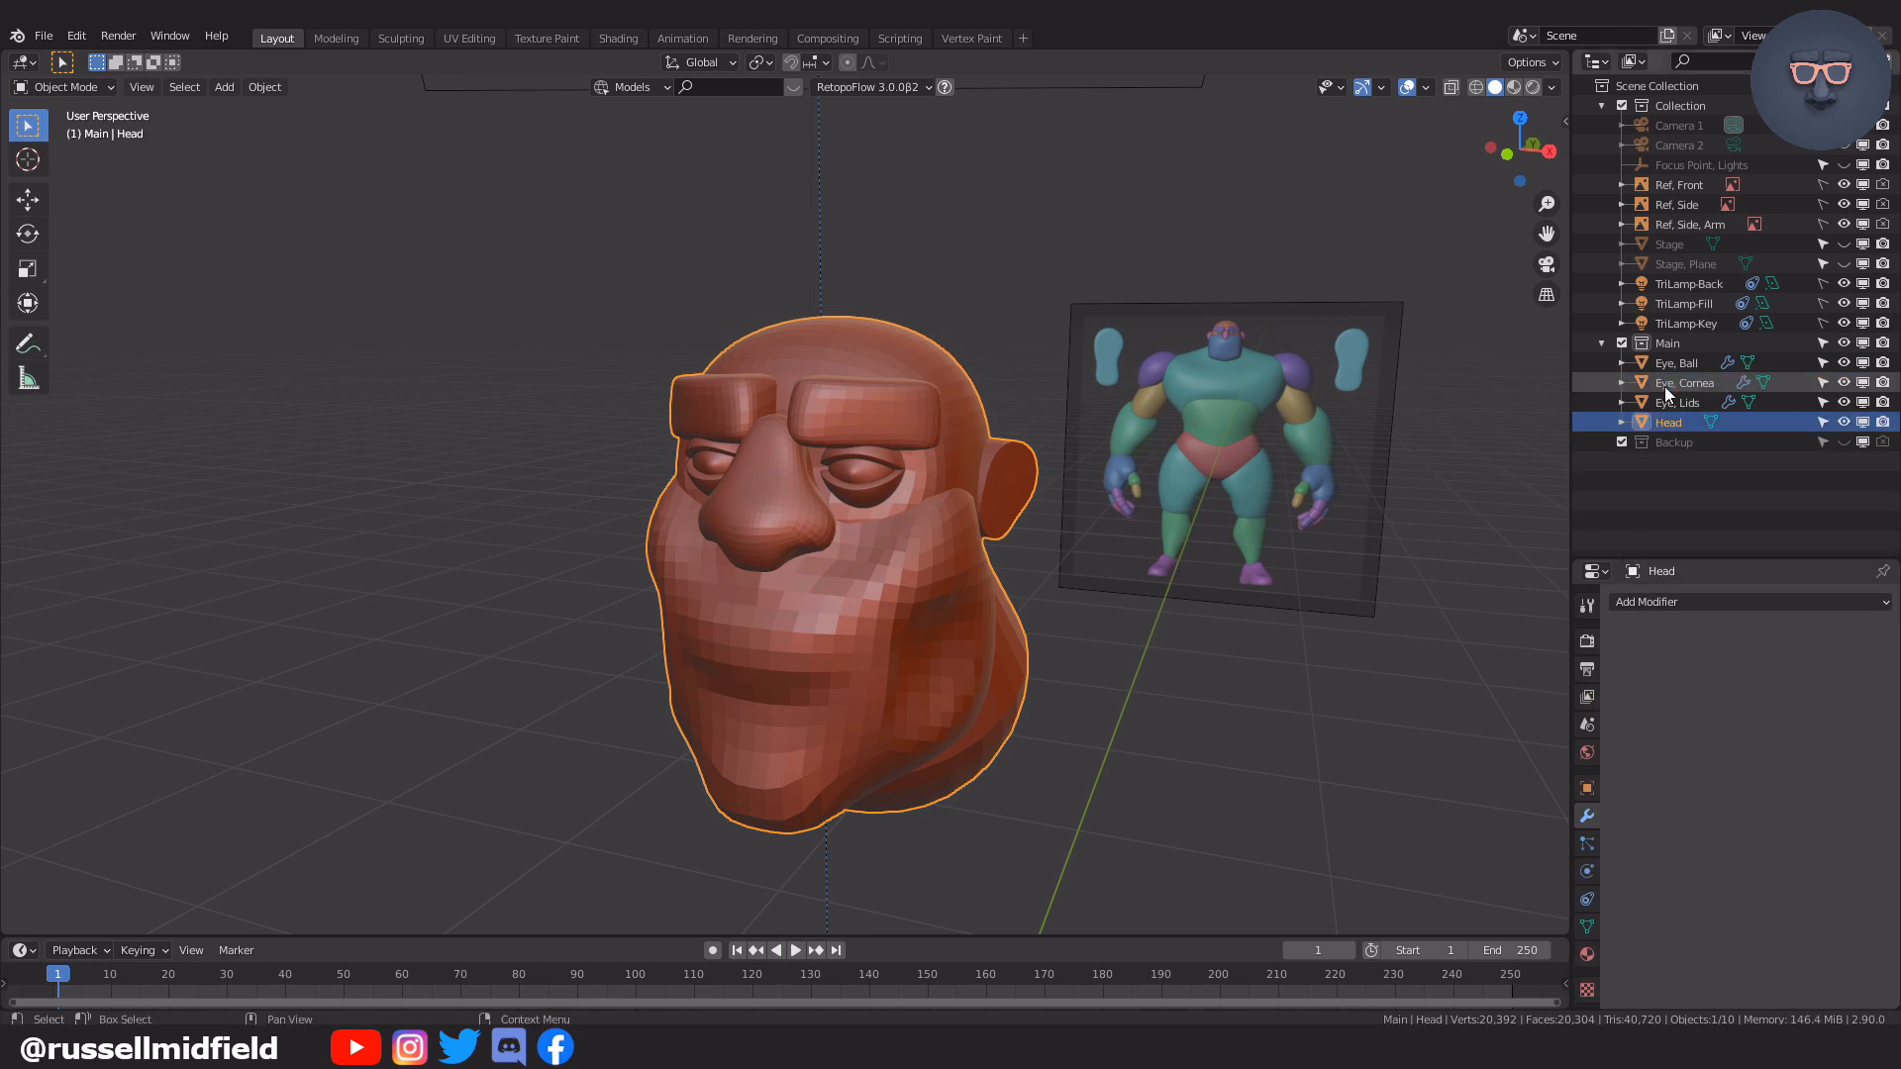
pyautogui.click(1841, 423)
pyautogui.click(1841, 423)
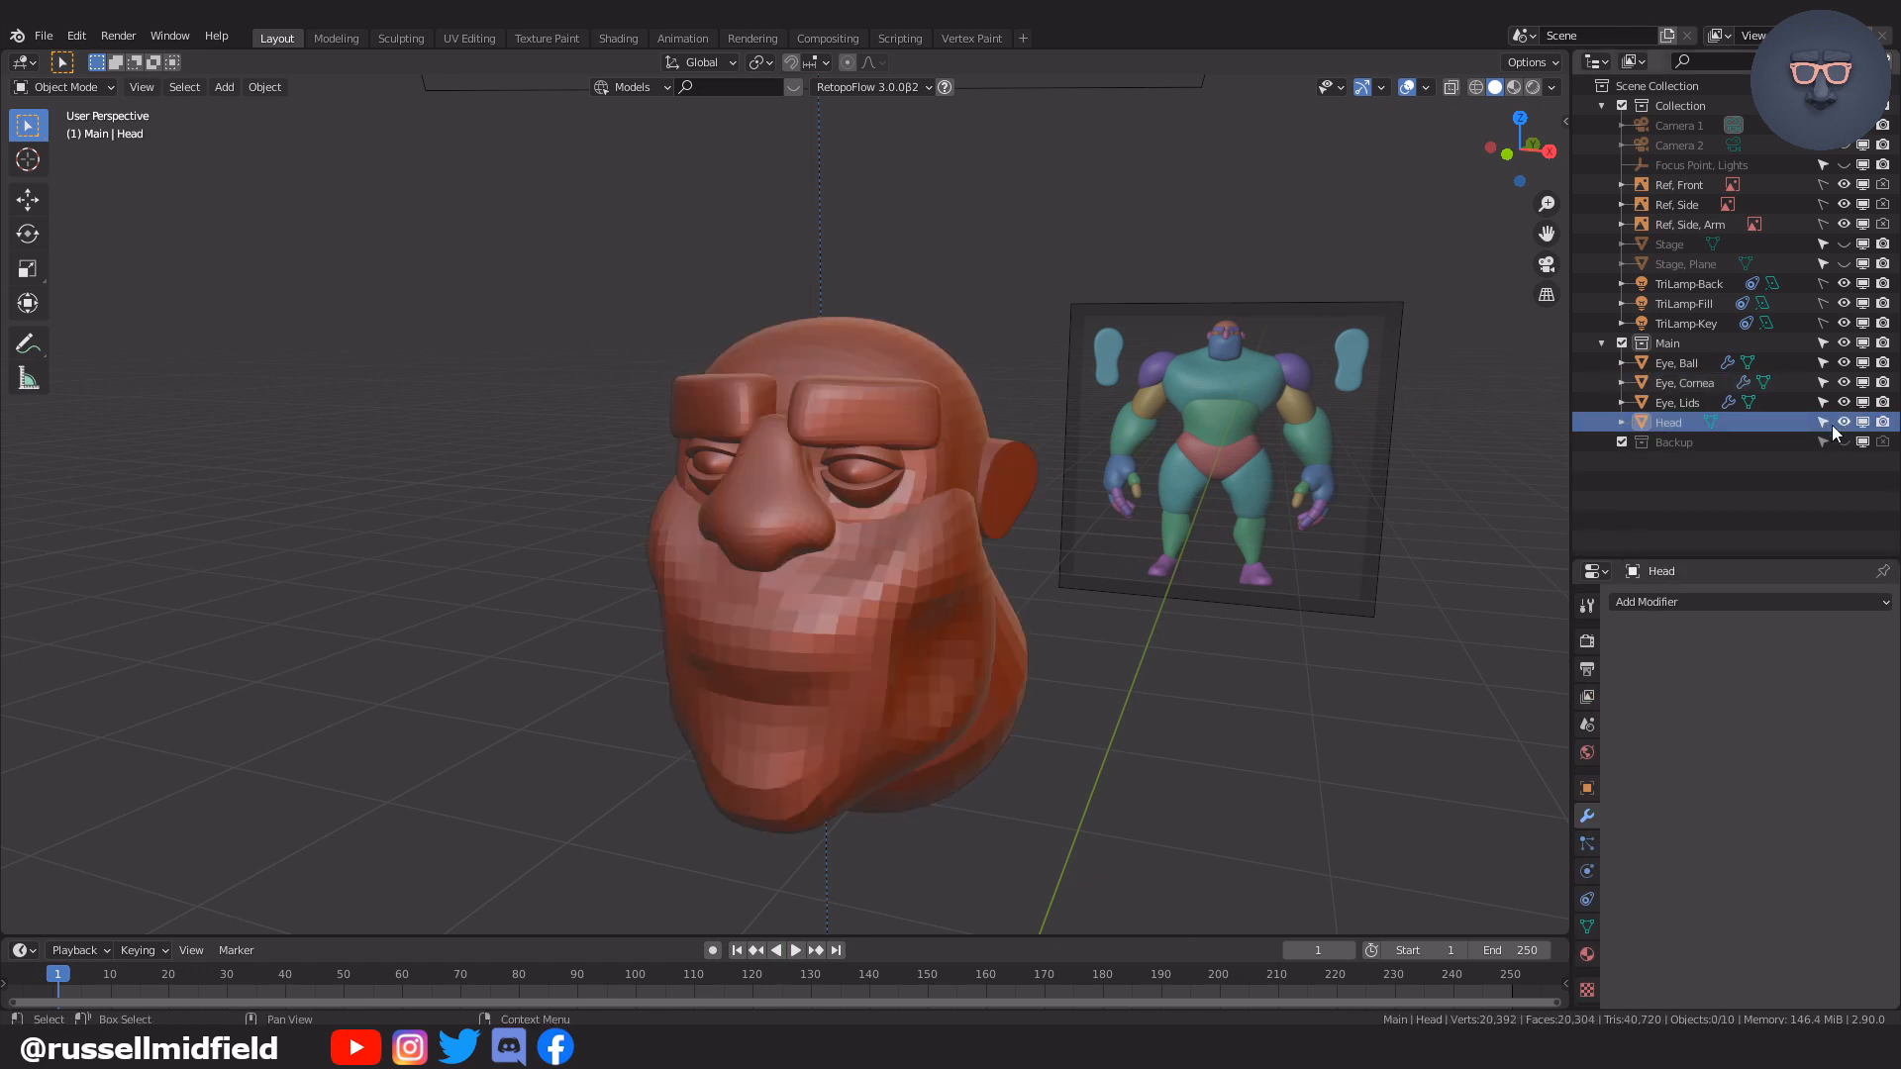
pyautogui.moveTo(1075, 594); pyautogui.dragTo(1060, 539, button='middle')
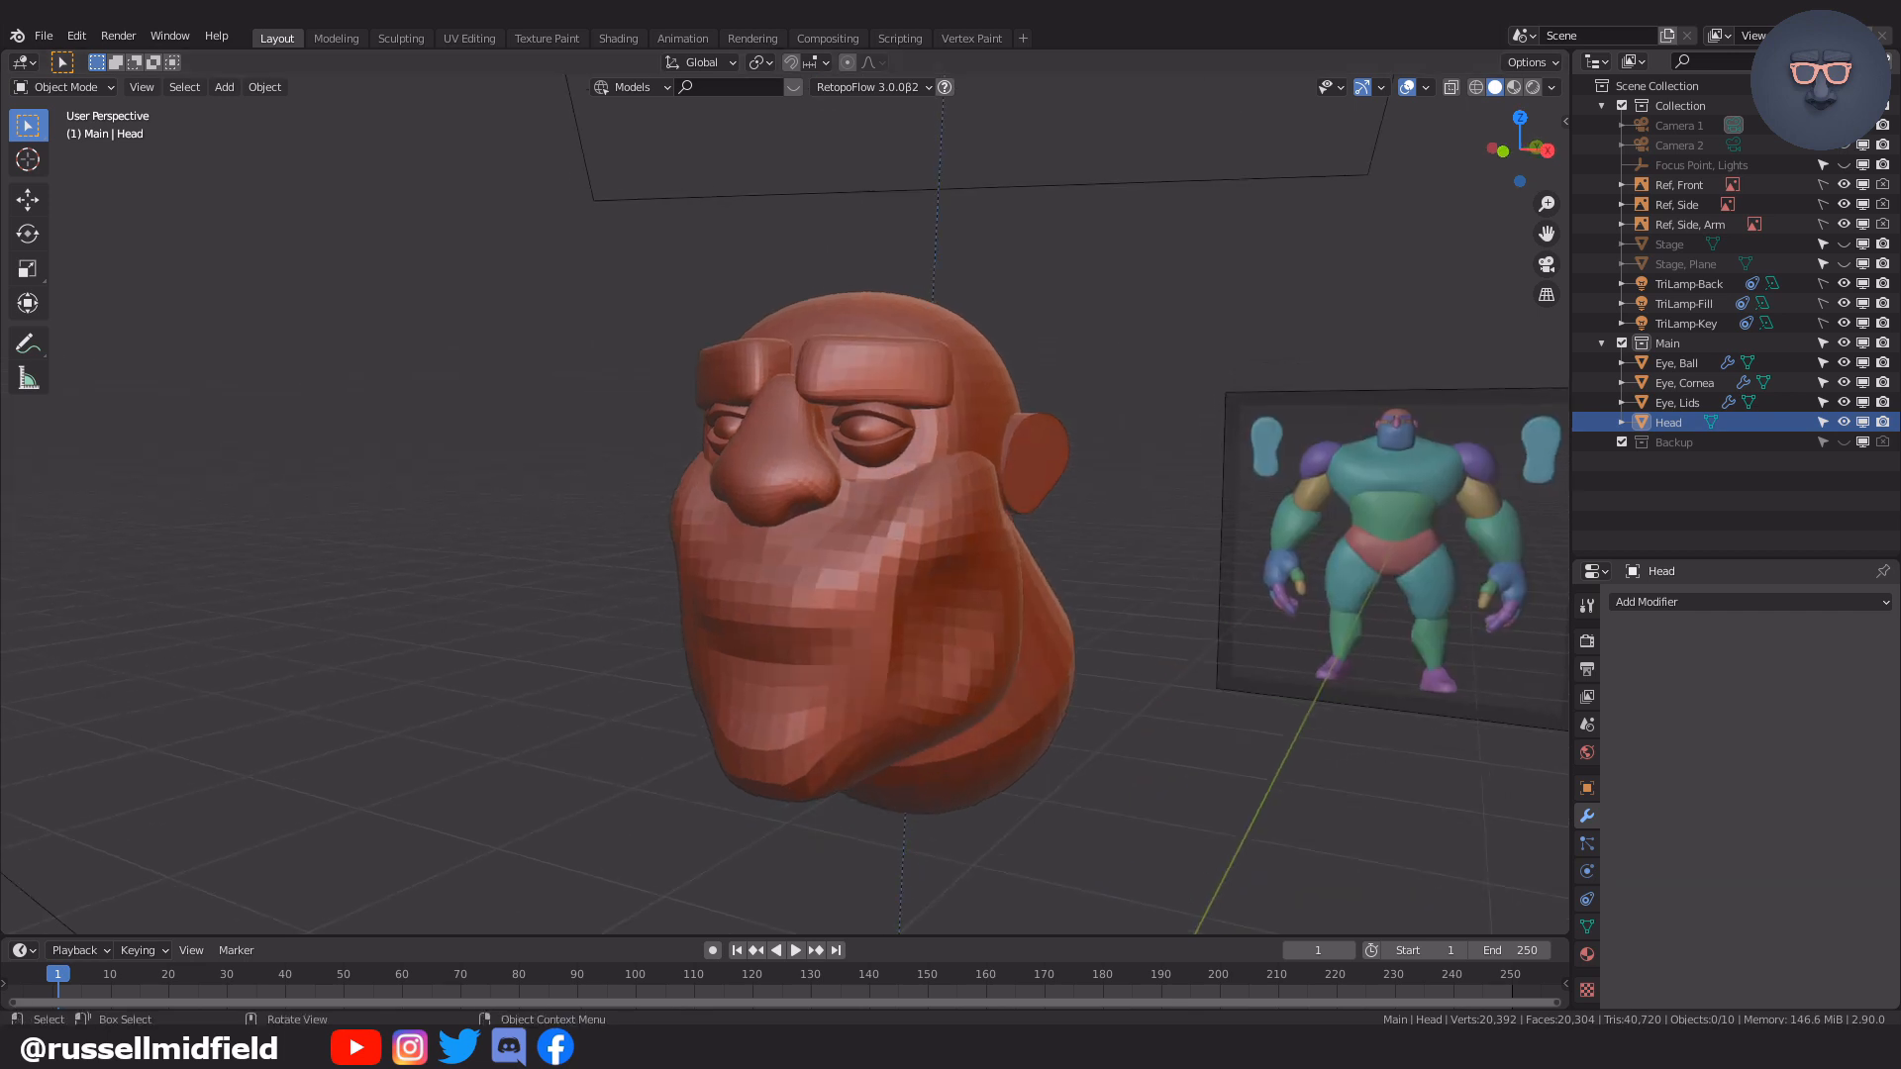
# Put the Head in Sculpt Mode and remesh it with a 0.1 m voxel size
pyautogui.hotkey('ctrl', 'Tab')
pyautogui.hotkey('ctrl', 'Tab')
pyautogui.click(1159, 438)
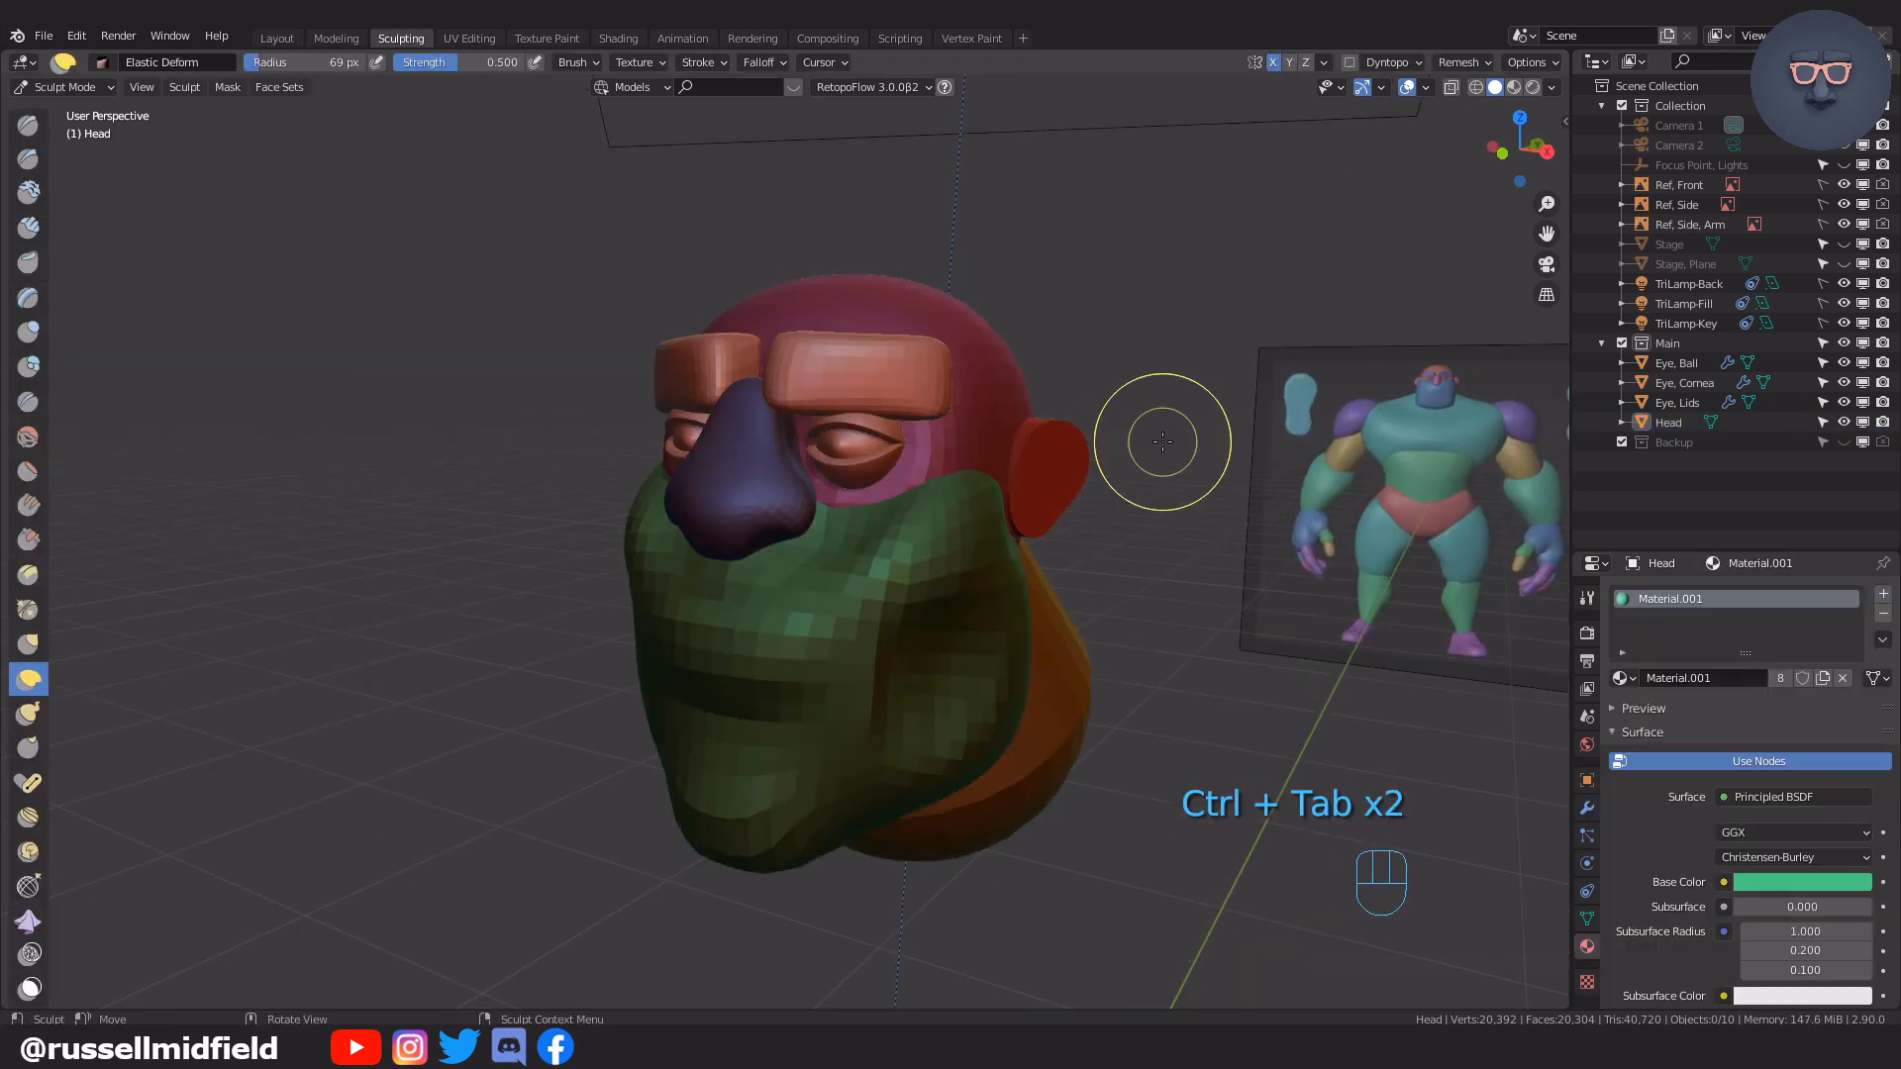
pyautogui.moveTo(1119, 424); pyautogui.dragTo(1130, 421, button='middle')
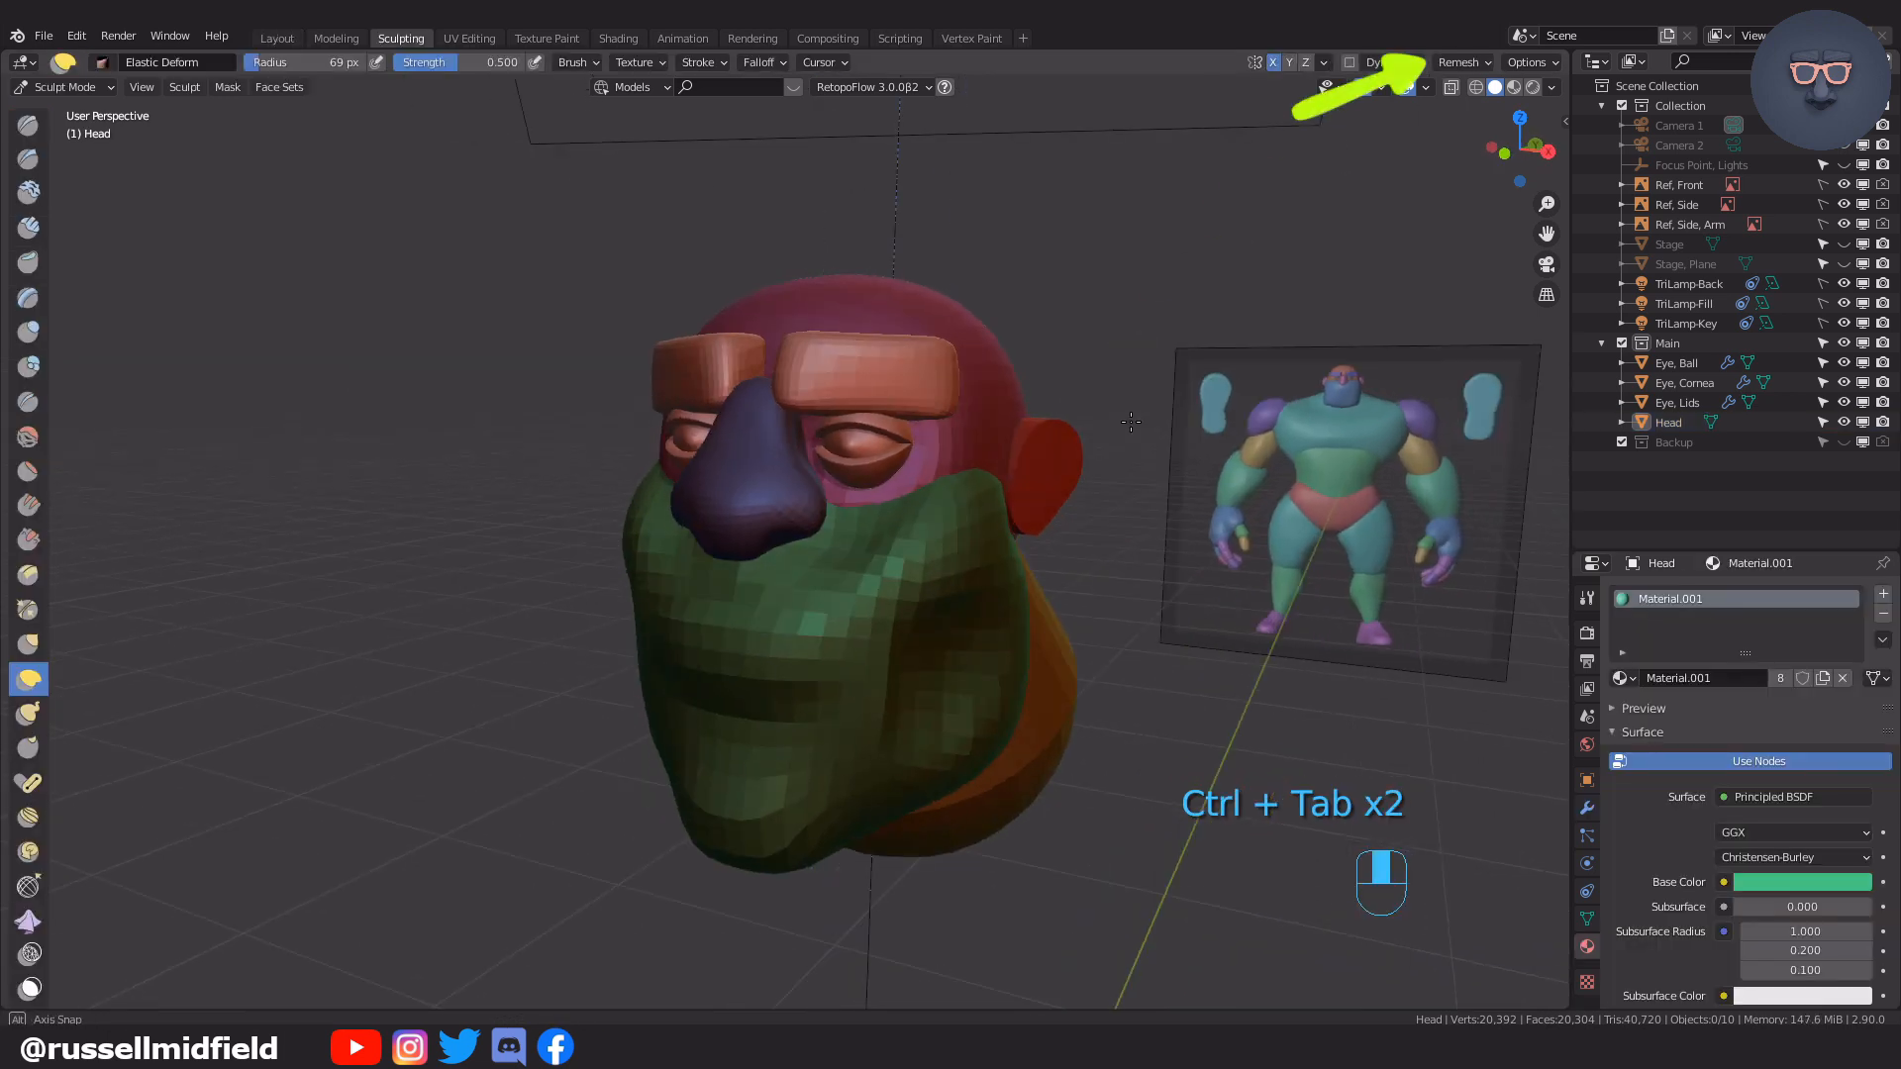
pyautogui.click(1462, 63)
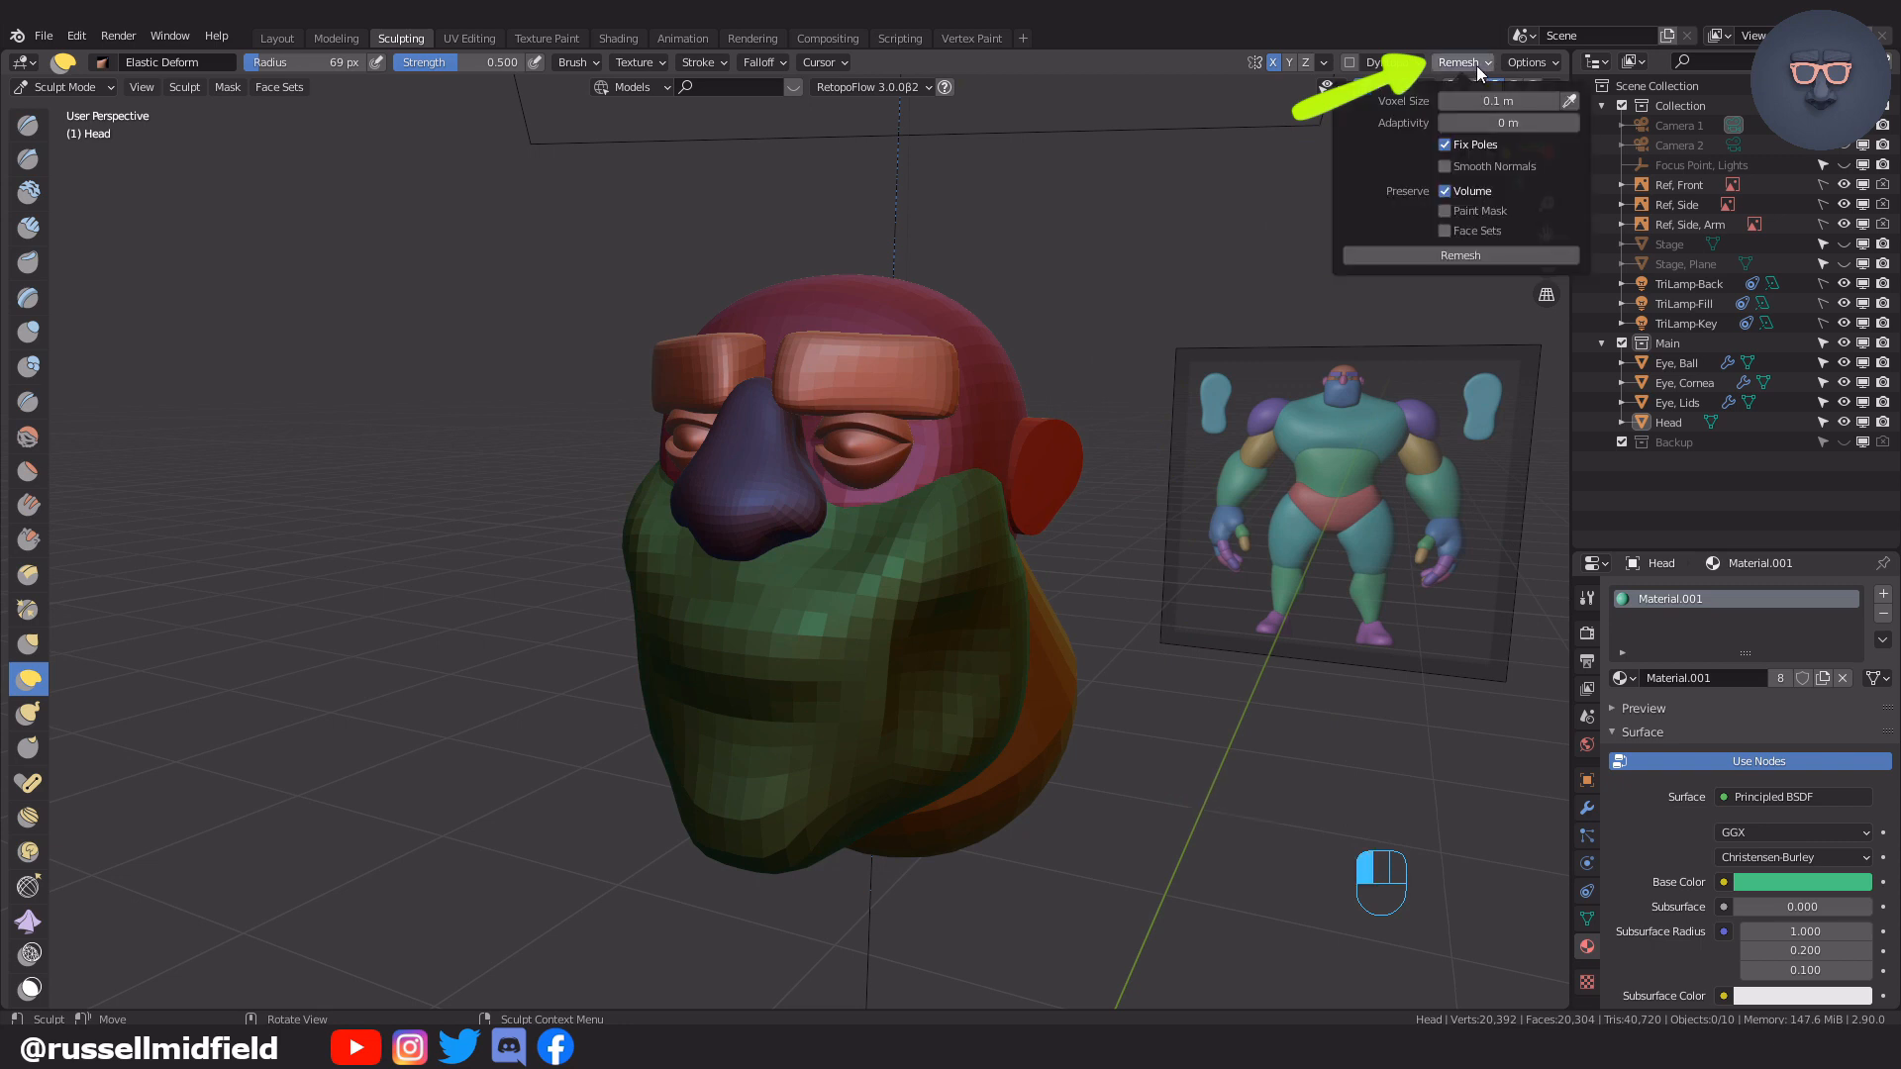
pyautogui.click(1441, 255)
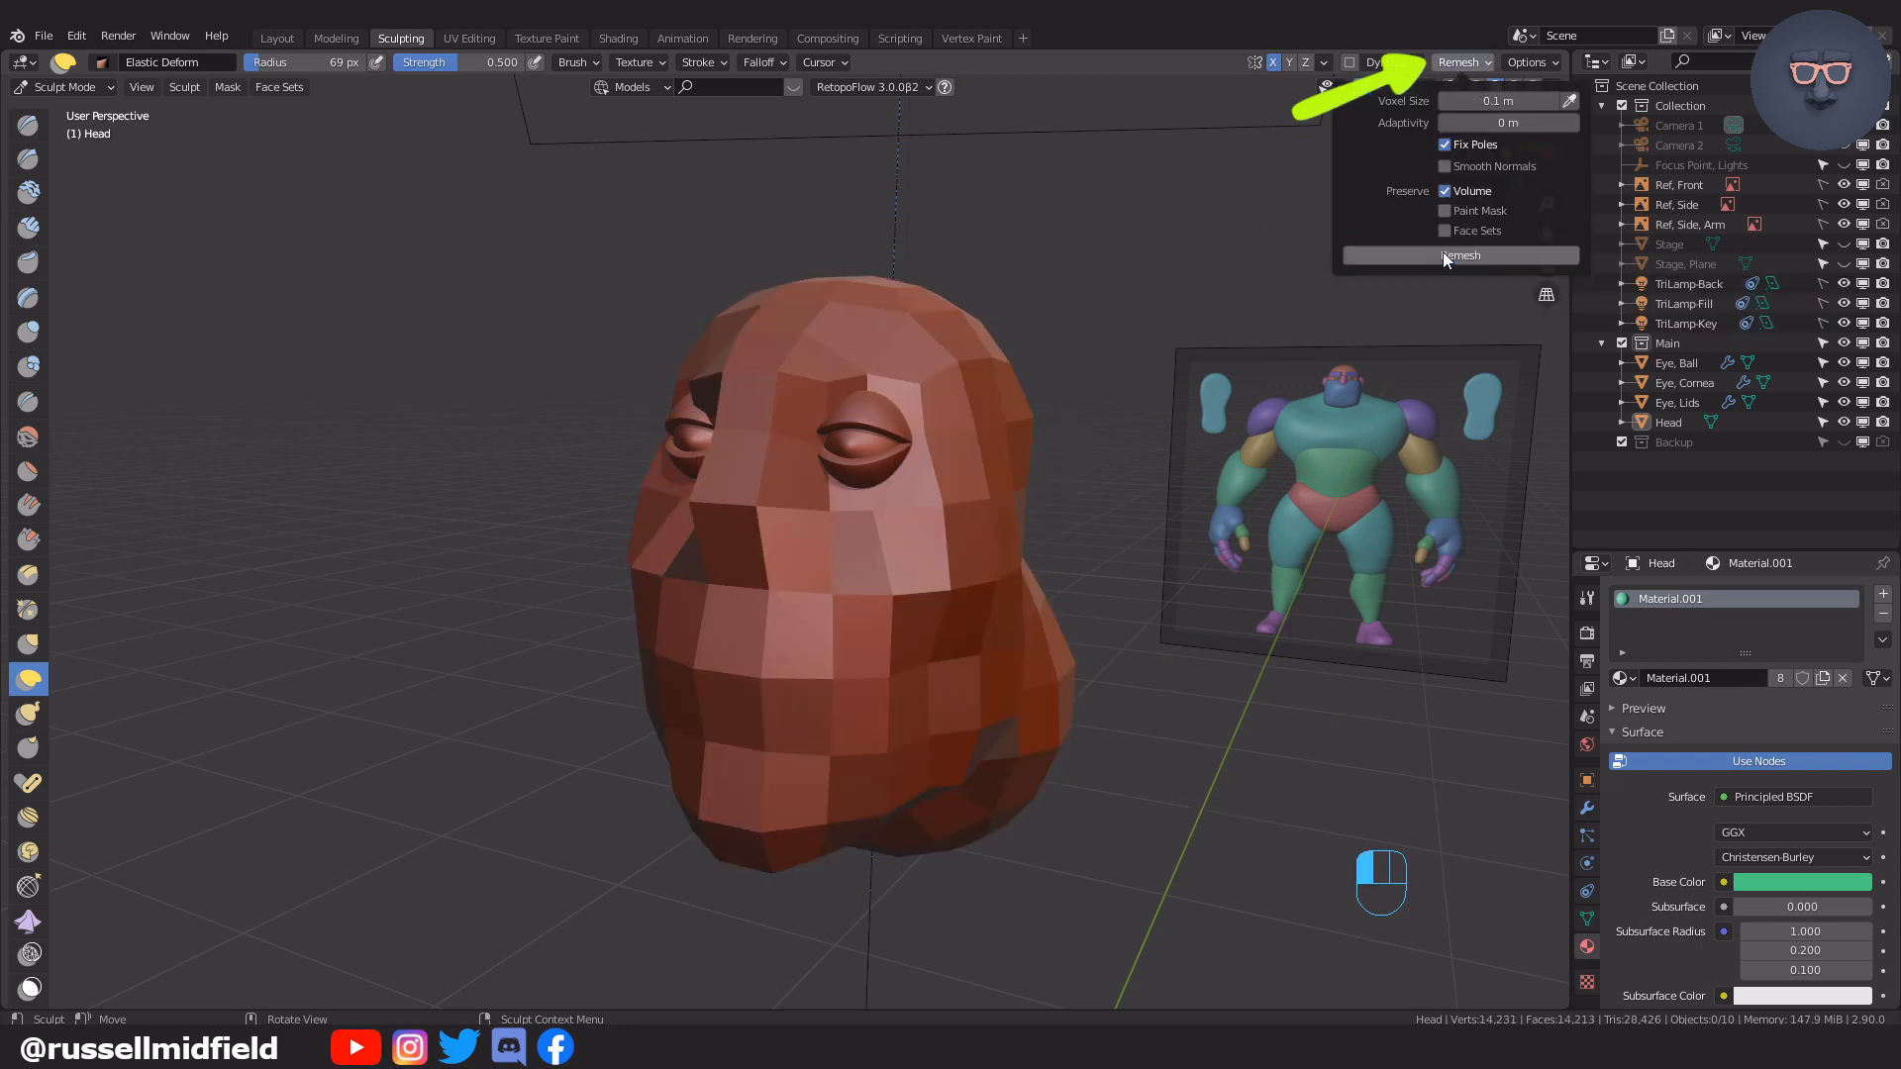
pyautogui.moveTo(1095, 373); pyautogui.dragTo(1115, 376, button='middle')
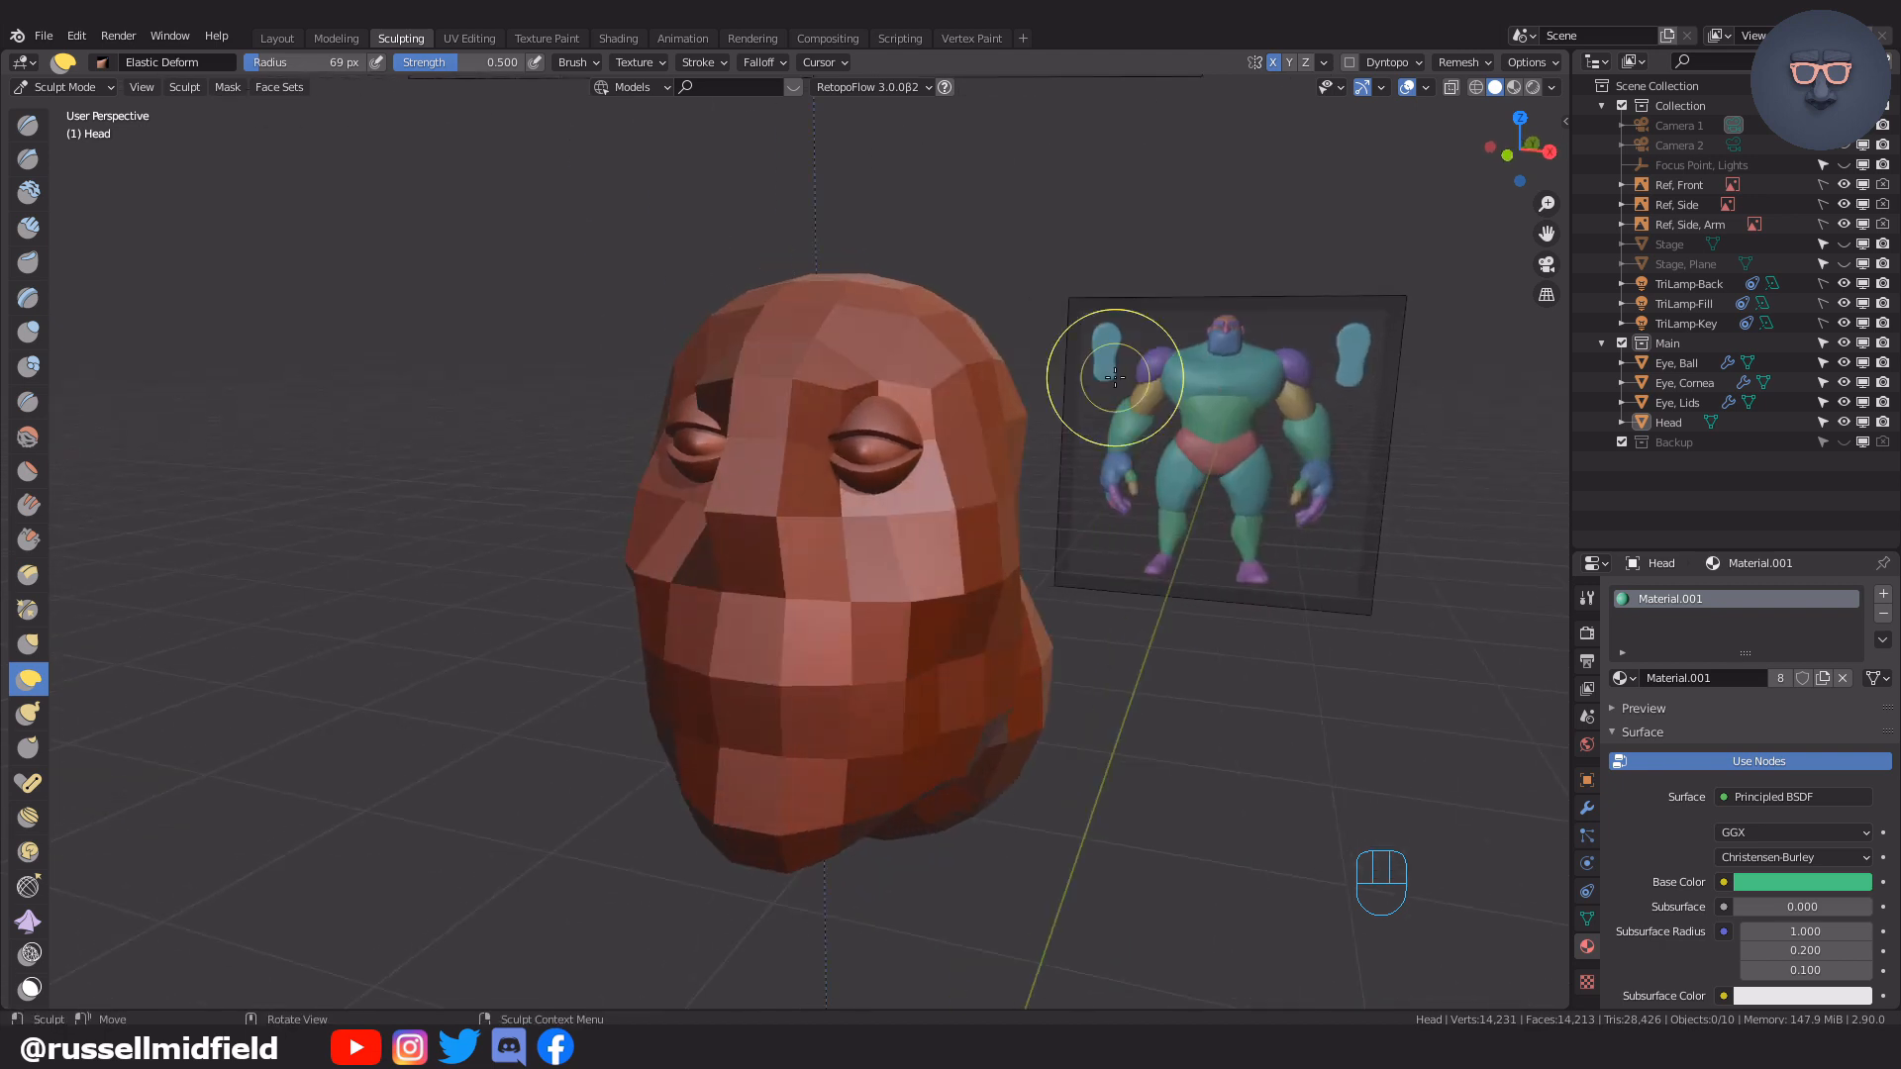
# Undo the 0.1 m remesh of the head and try remeshing with a 0.05 m voxel size instead
pyautogui.hotkey('ctrl', 'z')
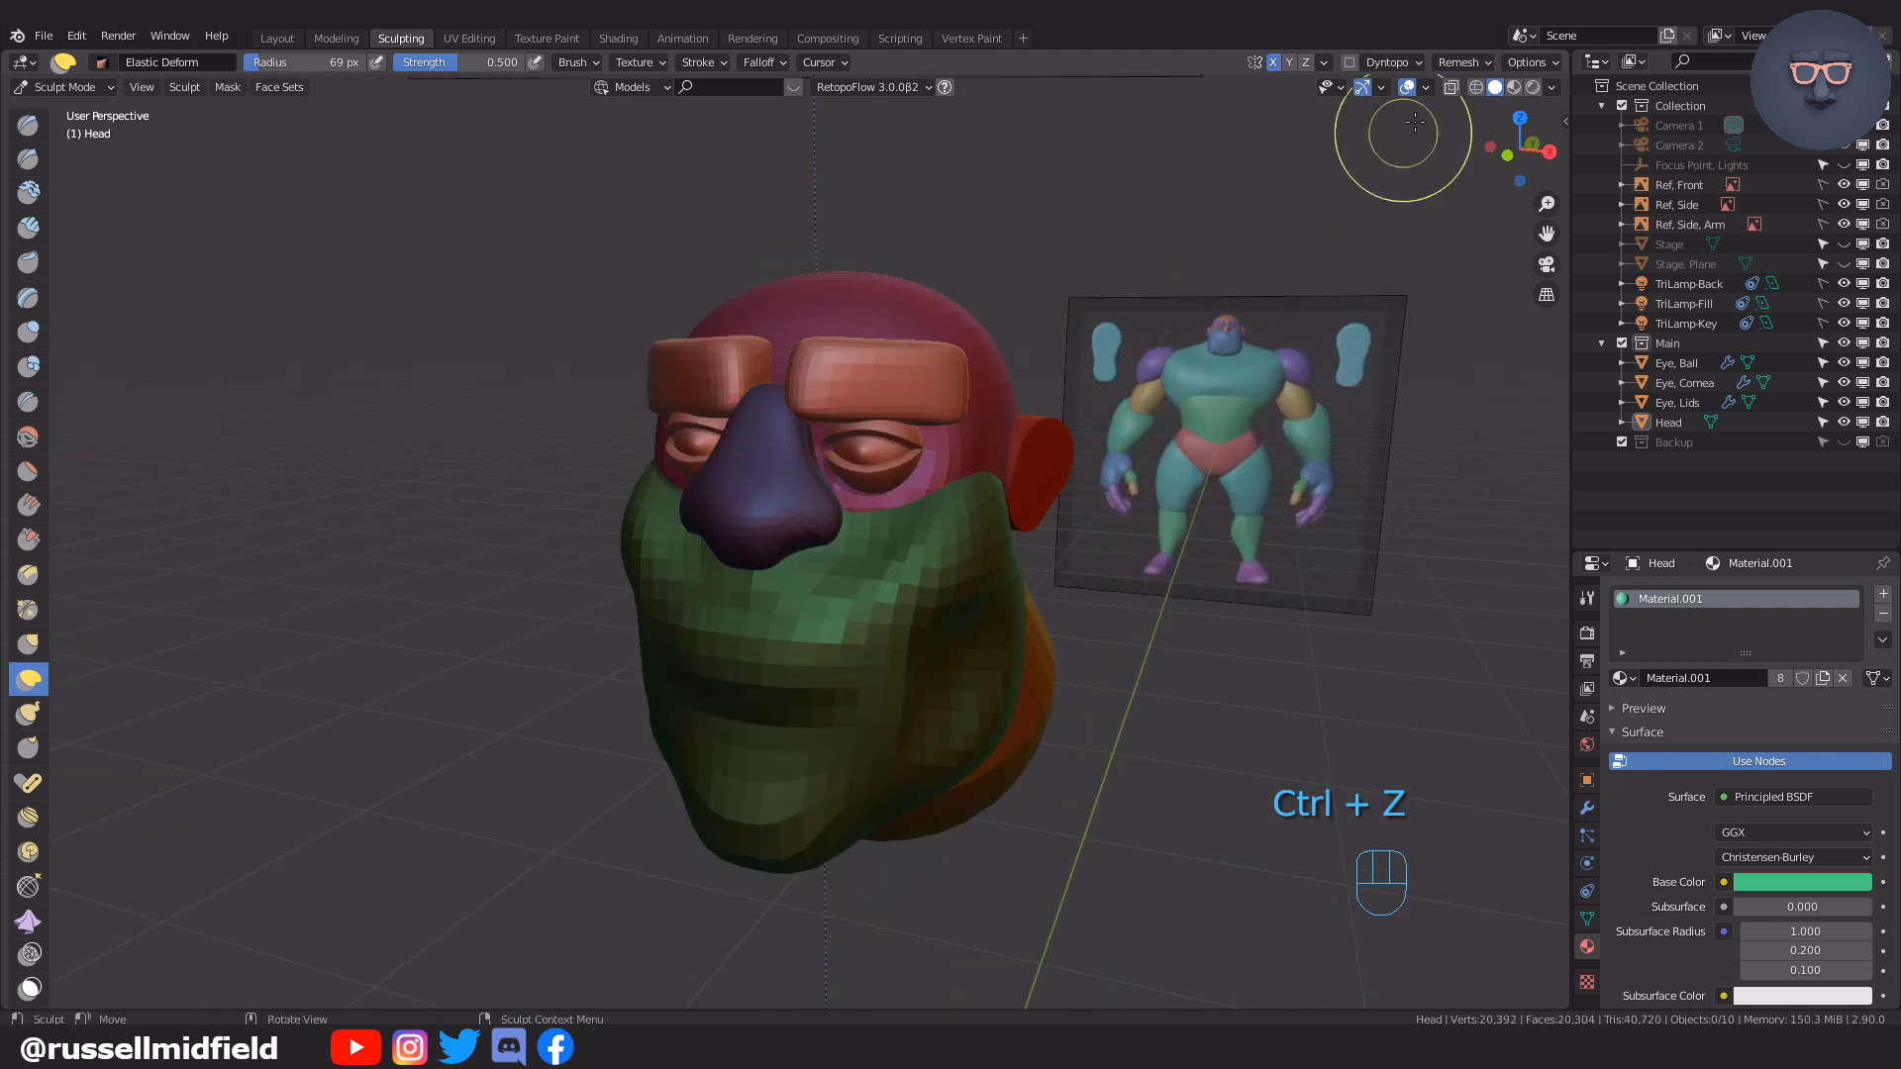
pyautogui.click(1463, 63)
pyautogui.click(1537, 102)
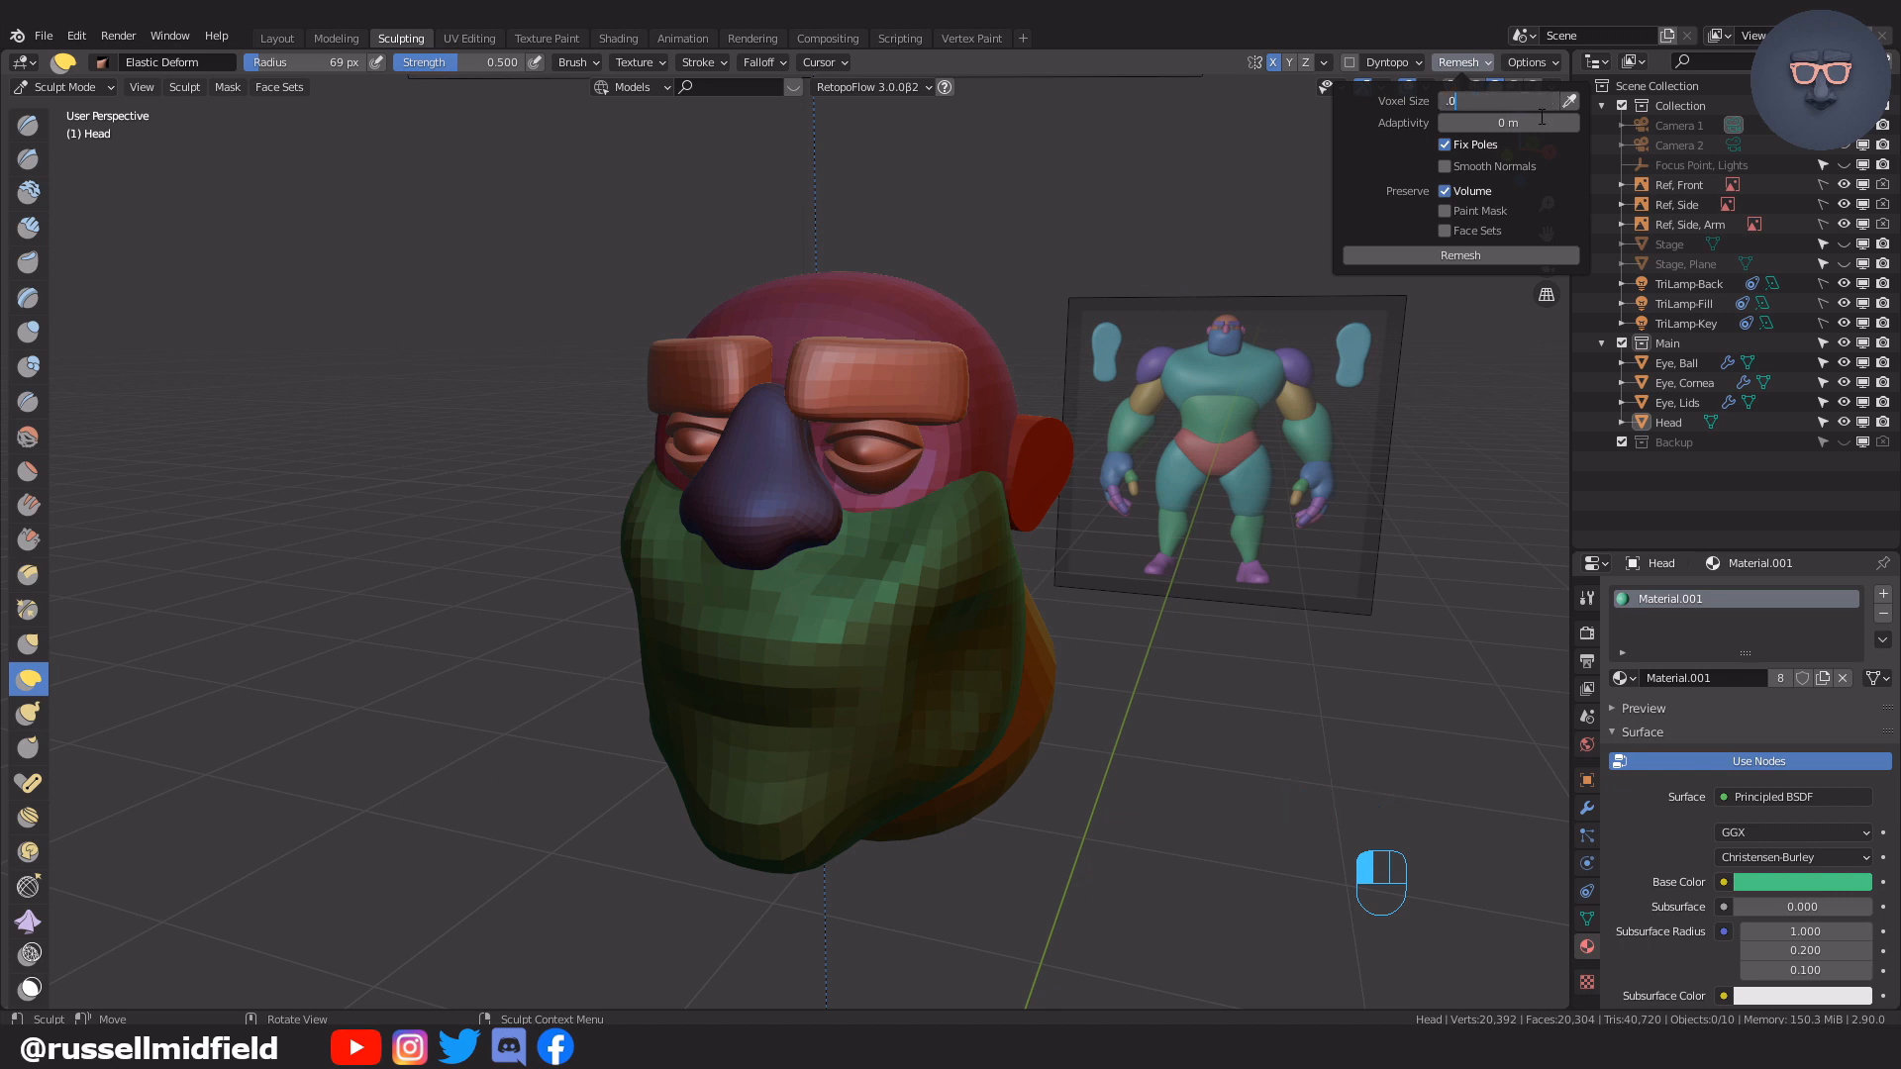
pyautogui.write('.05')
pyautogui.click(1517, 256)
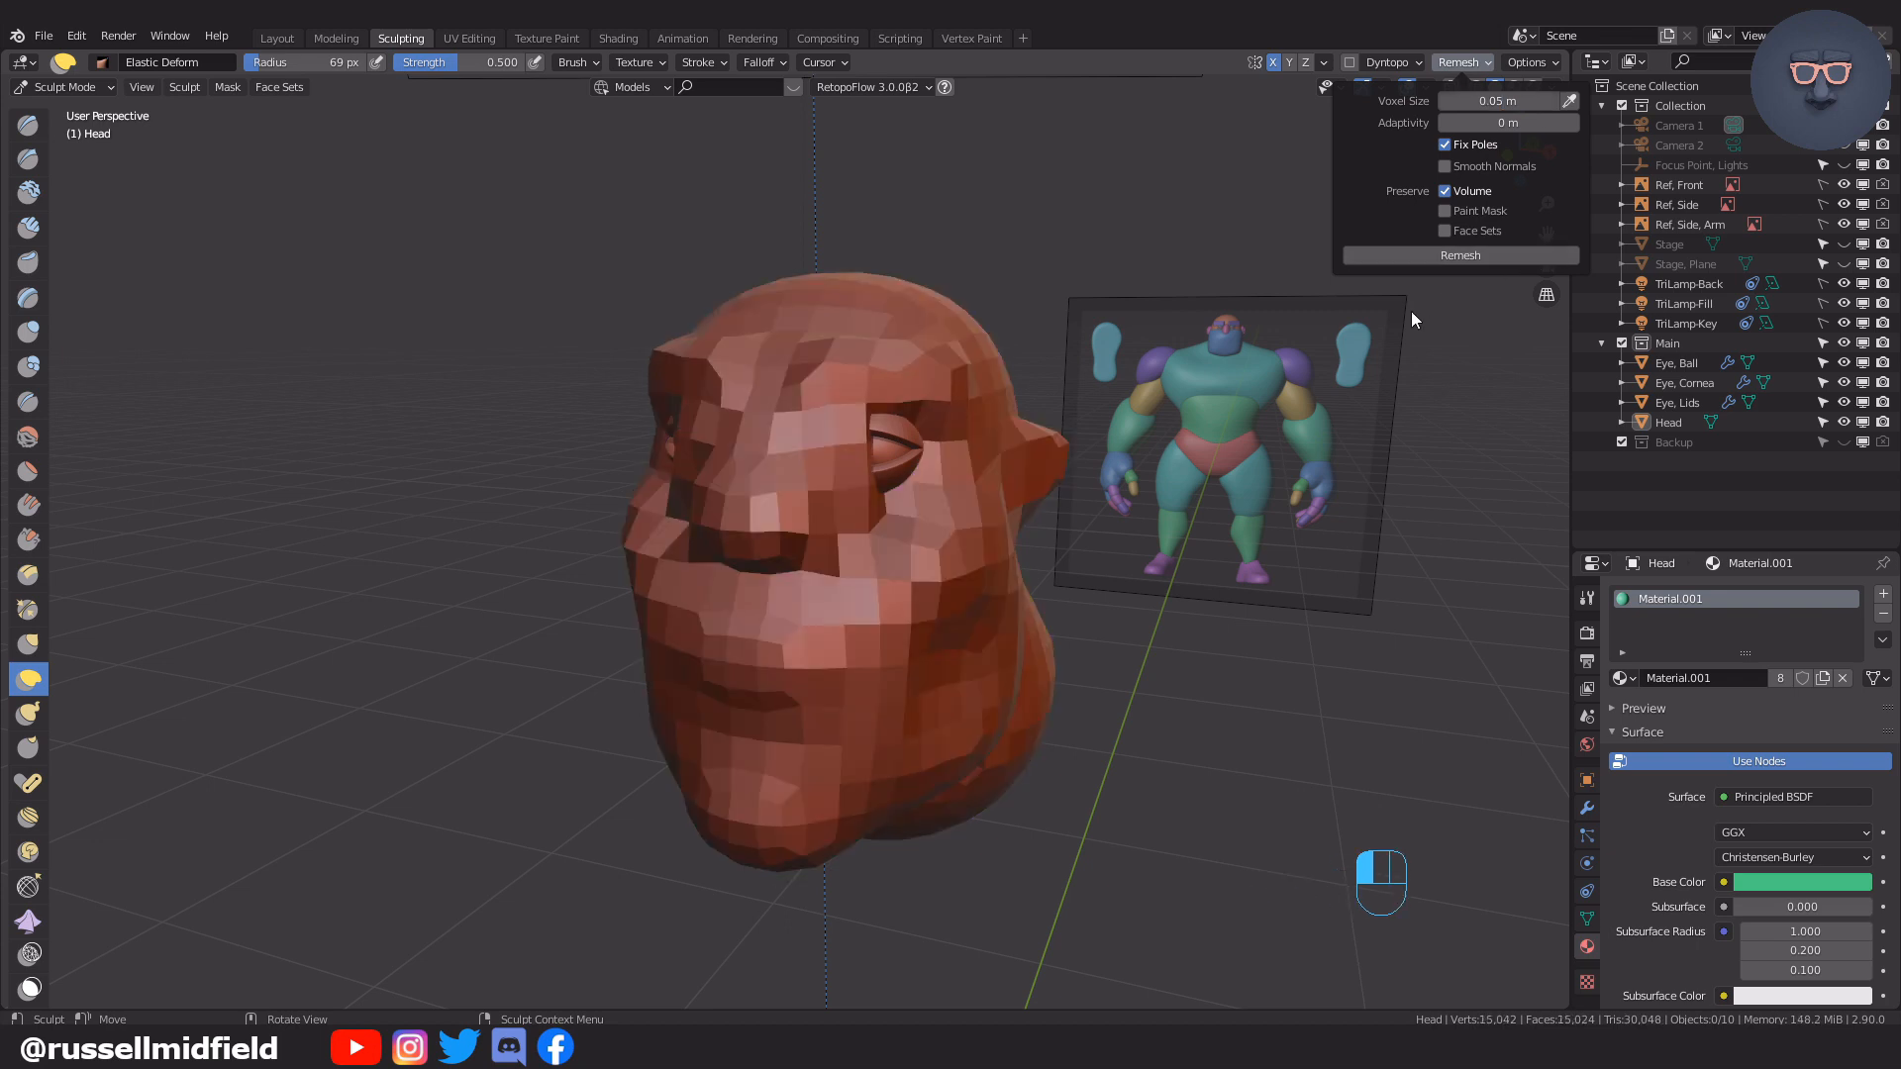
pyautogui.hotkey('ctrl', 'z')
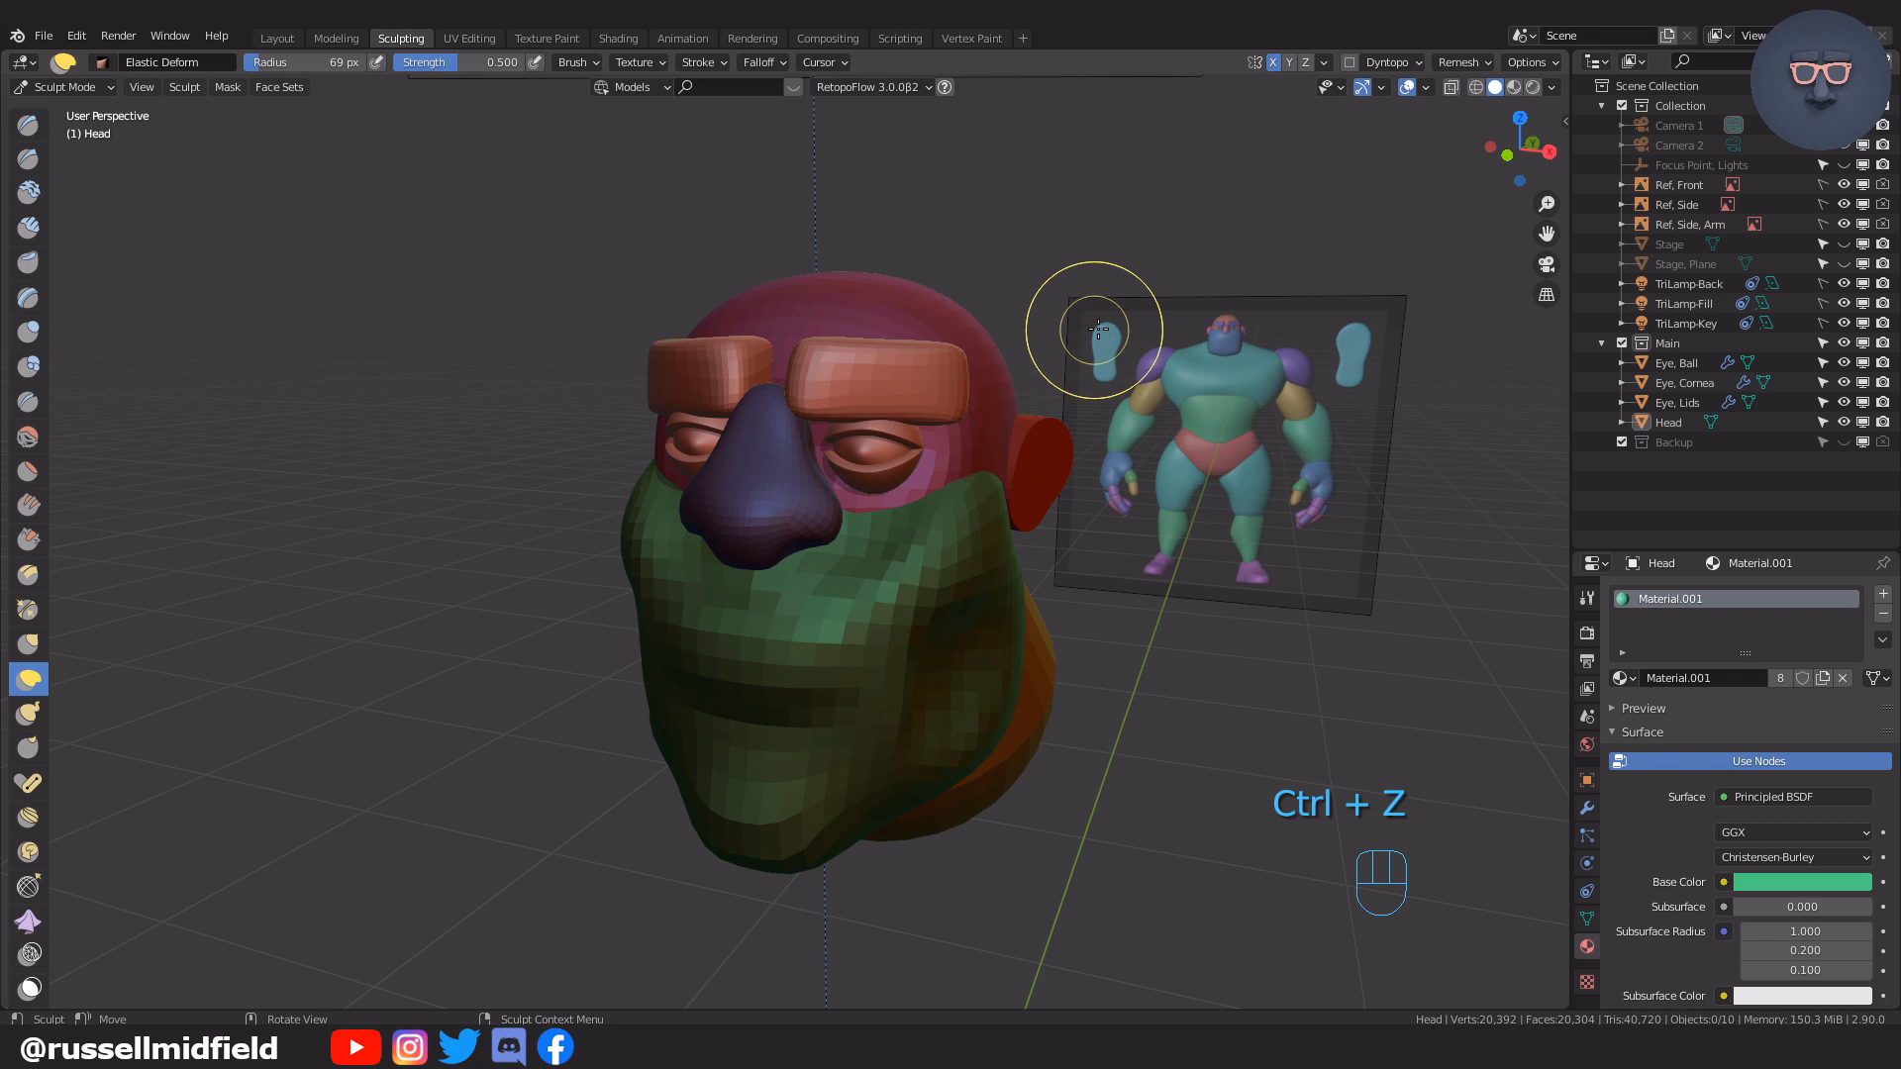
# Sample the remesh voxel size from the jaw surface and from the nose
pyautogui.click(1569, 100)
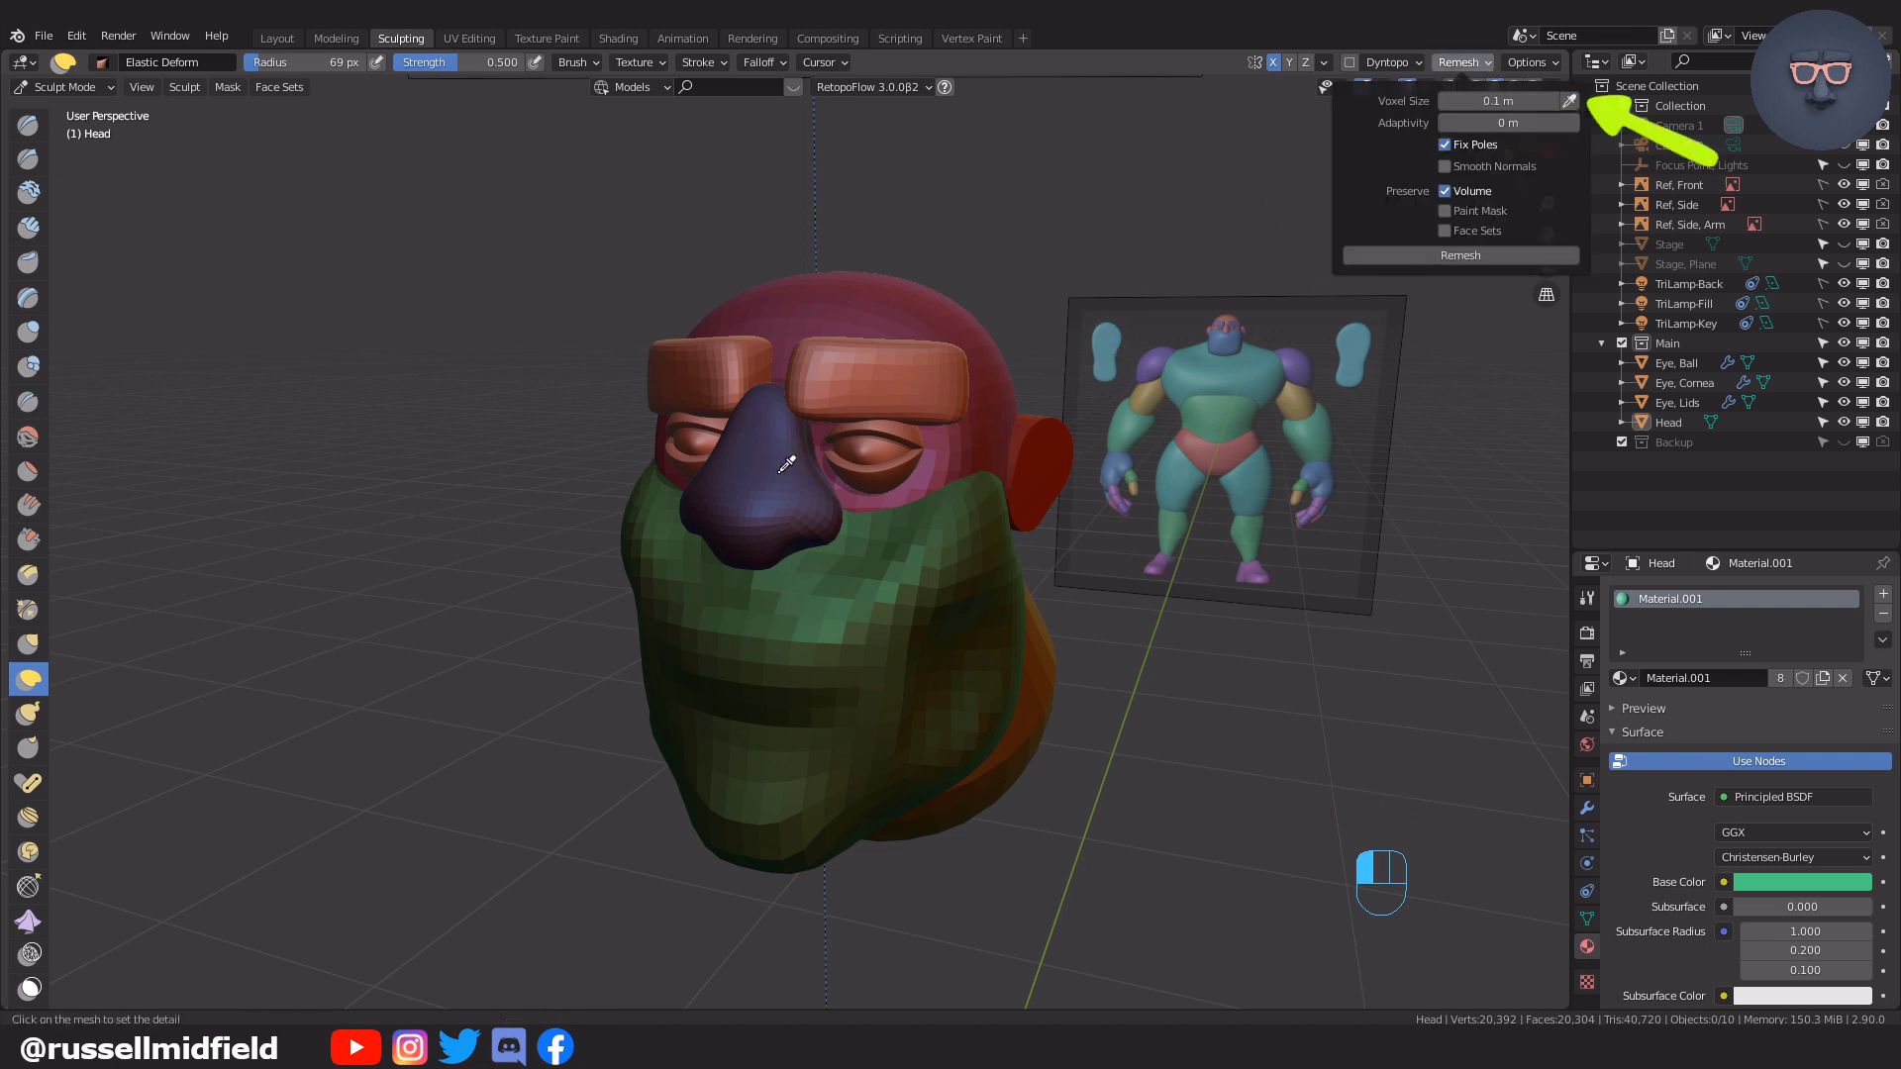
pyautogui.click(909, 559)
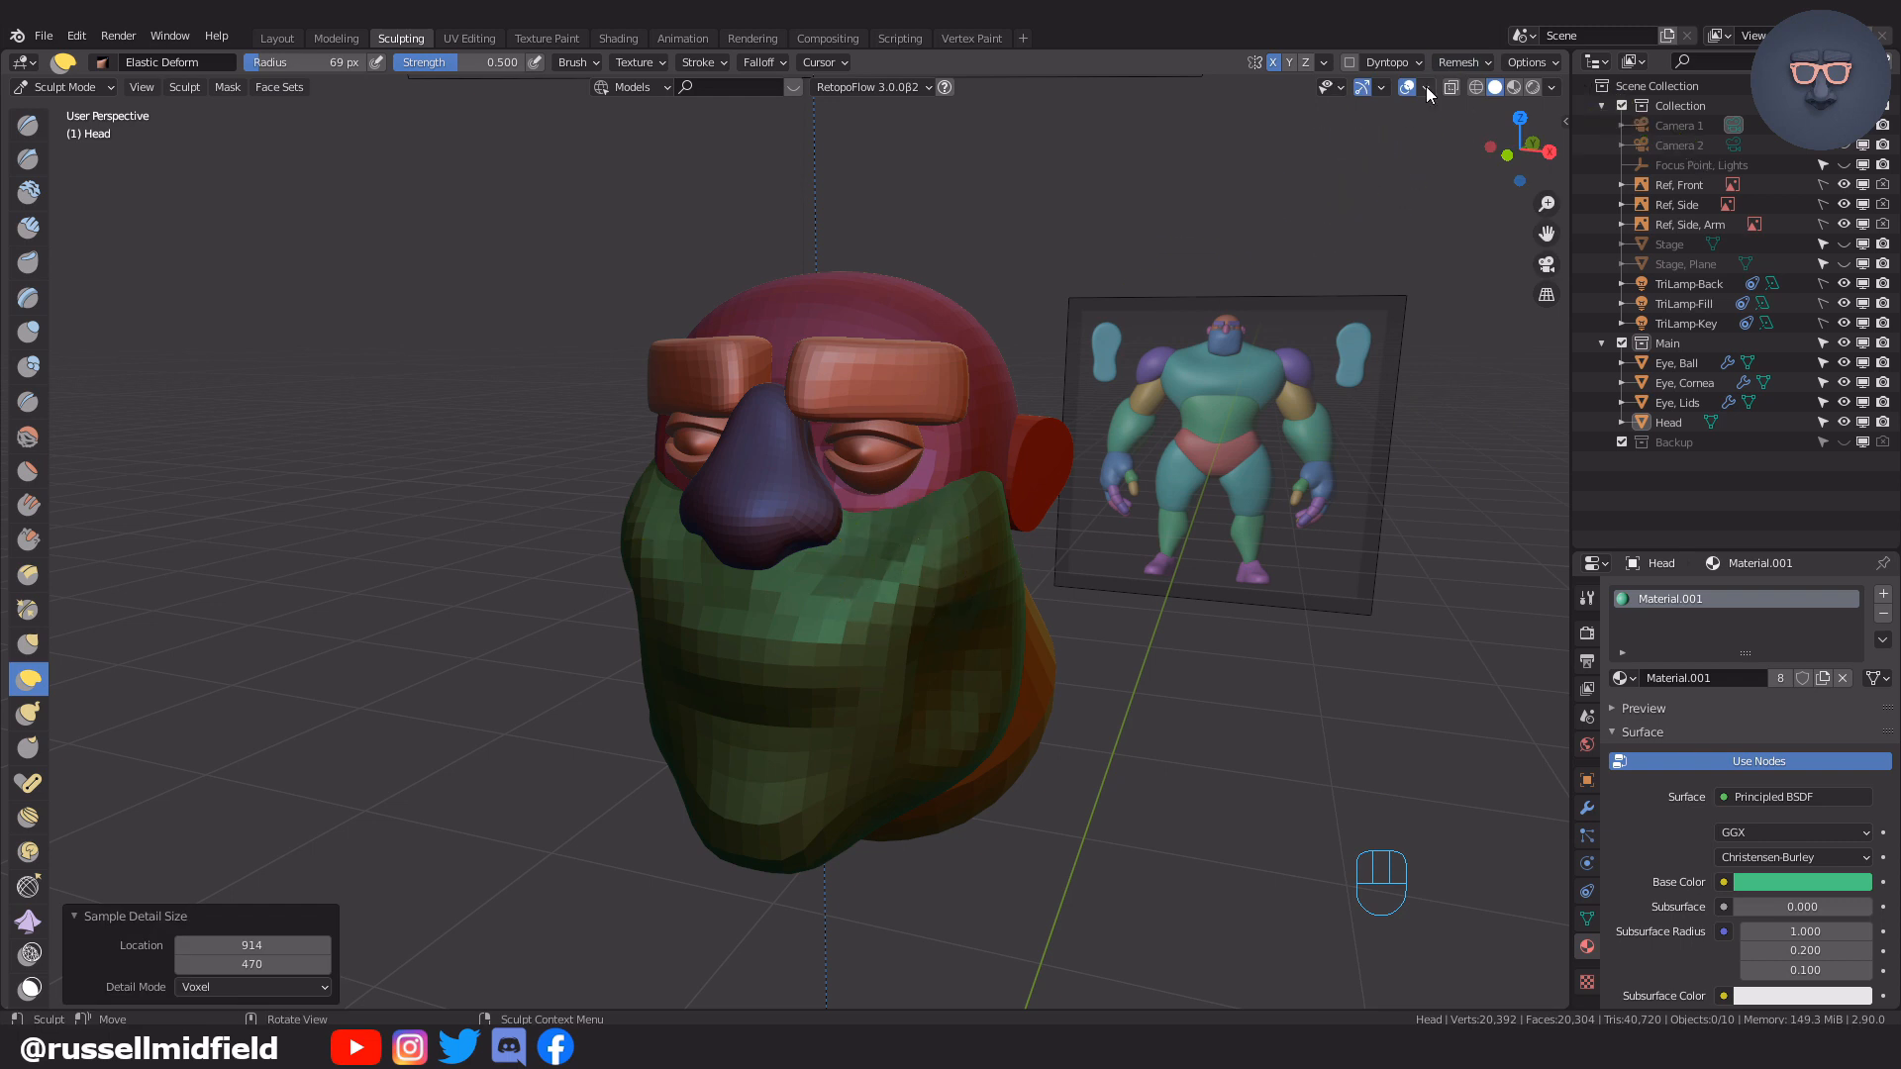
pyautogui.click(1455, 62)
pyautogui.click(1570, 101)
pyautogui.click(800, 439)
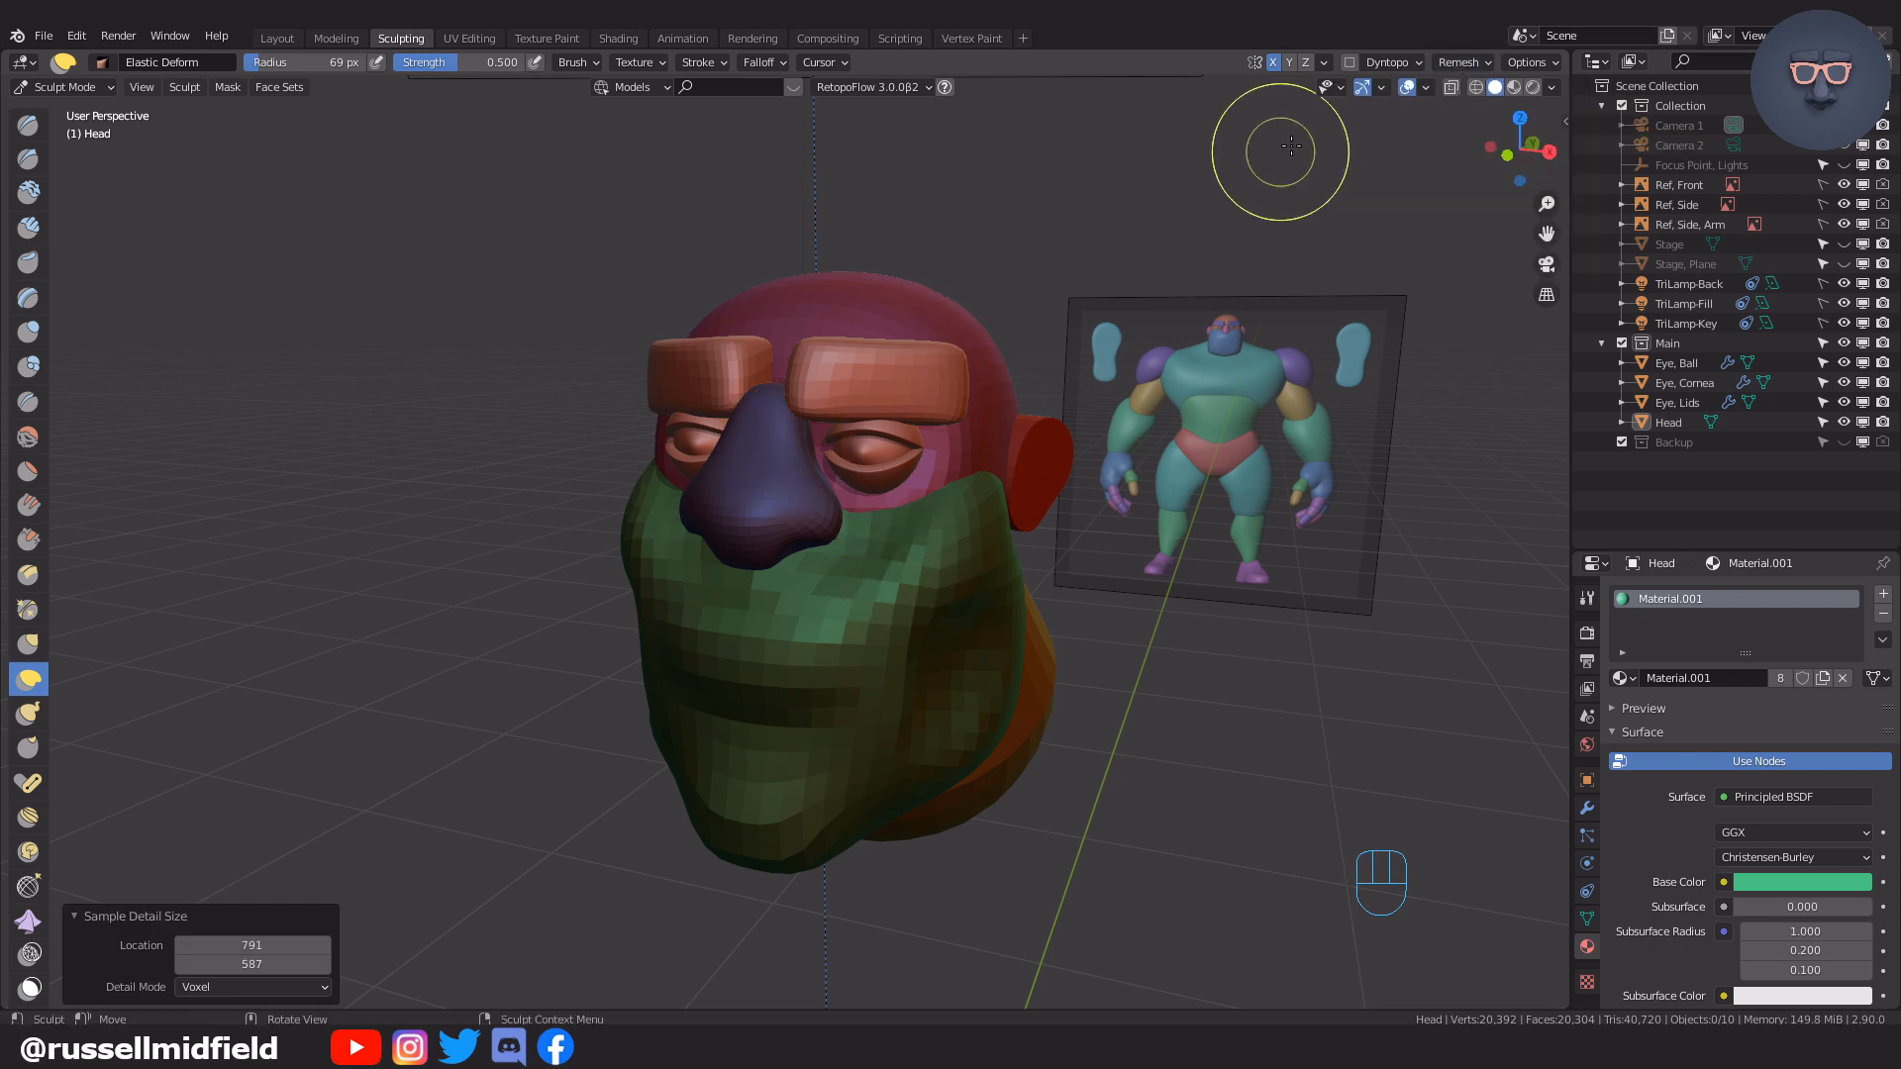
pyautogui.click(1458, 61)
pyautogui.hotkey('ctrl', 'z')
# Remesh the head with a 0.008 m voxel size
pyautogui.click(1479, 103)
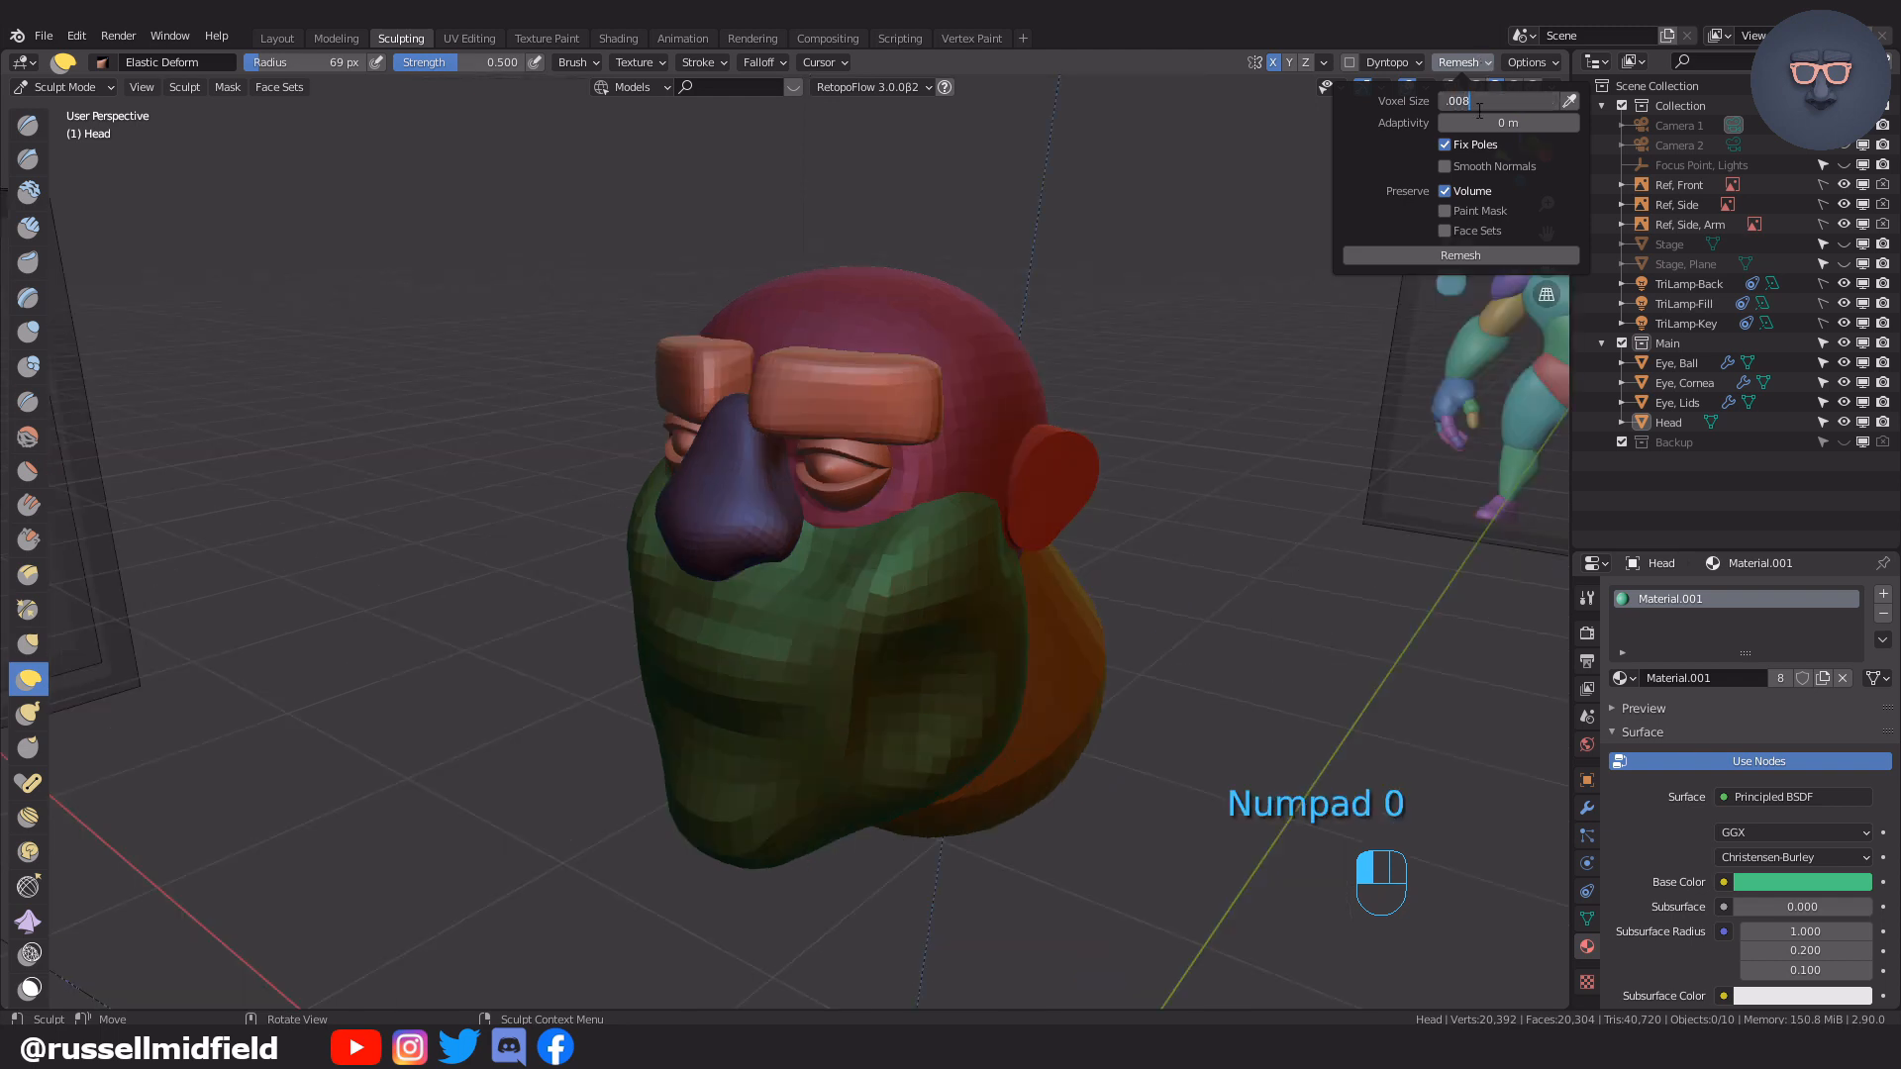
pyautogui.write('.008')
pyautogui.press('Return')
pyautogui.click(1451, 261)
# Smooth the faceted surface and joins of the face and cheek, enlarging the brush radius to about 113 px
pyautogui.moveTo(1129, 475)
pyautogui.mouseDown(button='middle')
pyautogui.moveTo(1183, 490)
pyautogui.moveTo(1067, 484)
pyautogui.mouseUp(button='middle')
pyautogui.scroll(2, 1083, 498)
pyautogui.press('f')
pyautogui.click(1033, 501)
pyautogui.moveTo(896, 460); pyautogui.dragTo(933, 445, button='middle')
pyautogui.moveTo(840, 465)
pyautogui.keyDown('shift'); pyautogui.mouseDown()
pyautogui.moveTo(730, 589)
pyautogui.moveTo(1044, 401)
pyautogui.moveTo(1044, 475)
pyautogui.mouseUp(); pyautogui.keyUp('shift')
pyautogui.moveTo(1101, 606)
pyautogui.keyDown('shift'); pyautogui.mouseDown(button='middle')
pyautogui.moveTo(1087, 584)
pyautogui.moveTo(1140, 461)
pyautogui.mouseUp(button='middle'); pyautogui.keyUp('shift')
pyautogui.press('f')
pyautogui.click(1173, 461)
pyautogui.keyDown('shift'); pyautogui.moveTo(1138, 465); pyautogui.dragTo(967, 585); pyautogui.keyUp('shift')
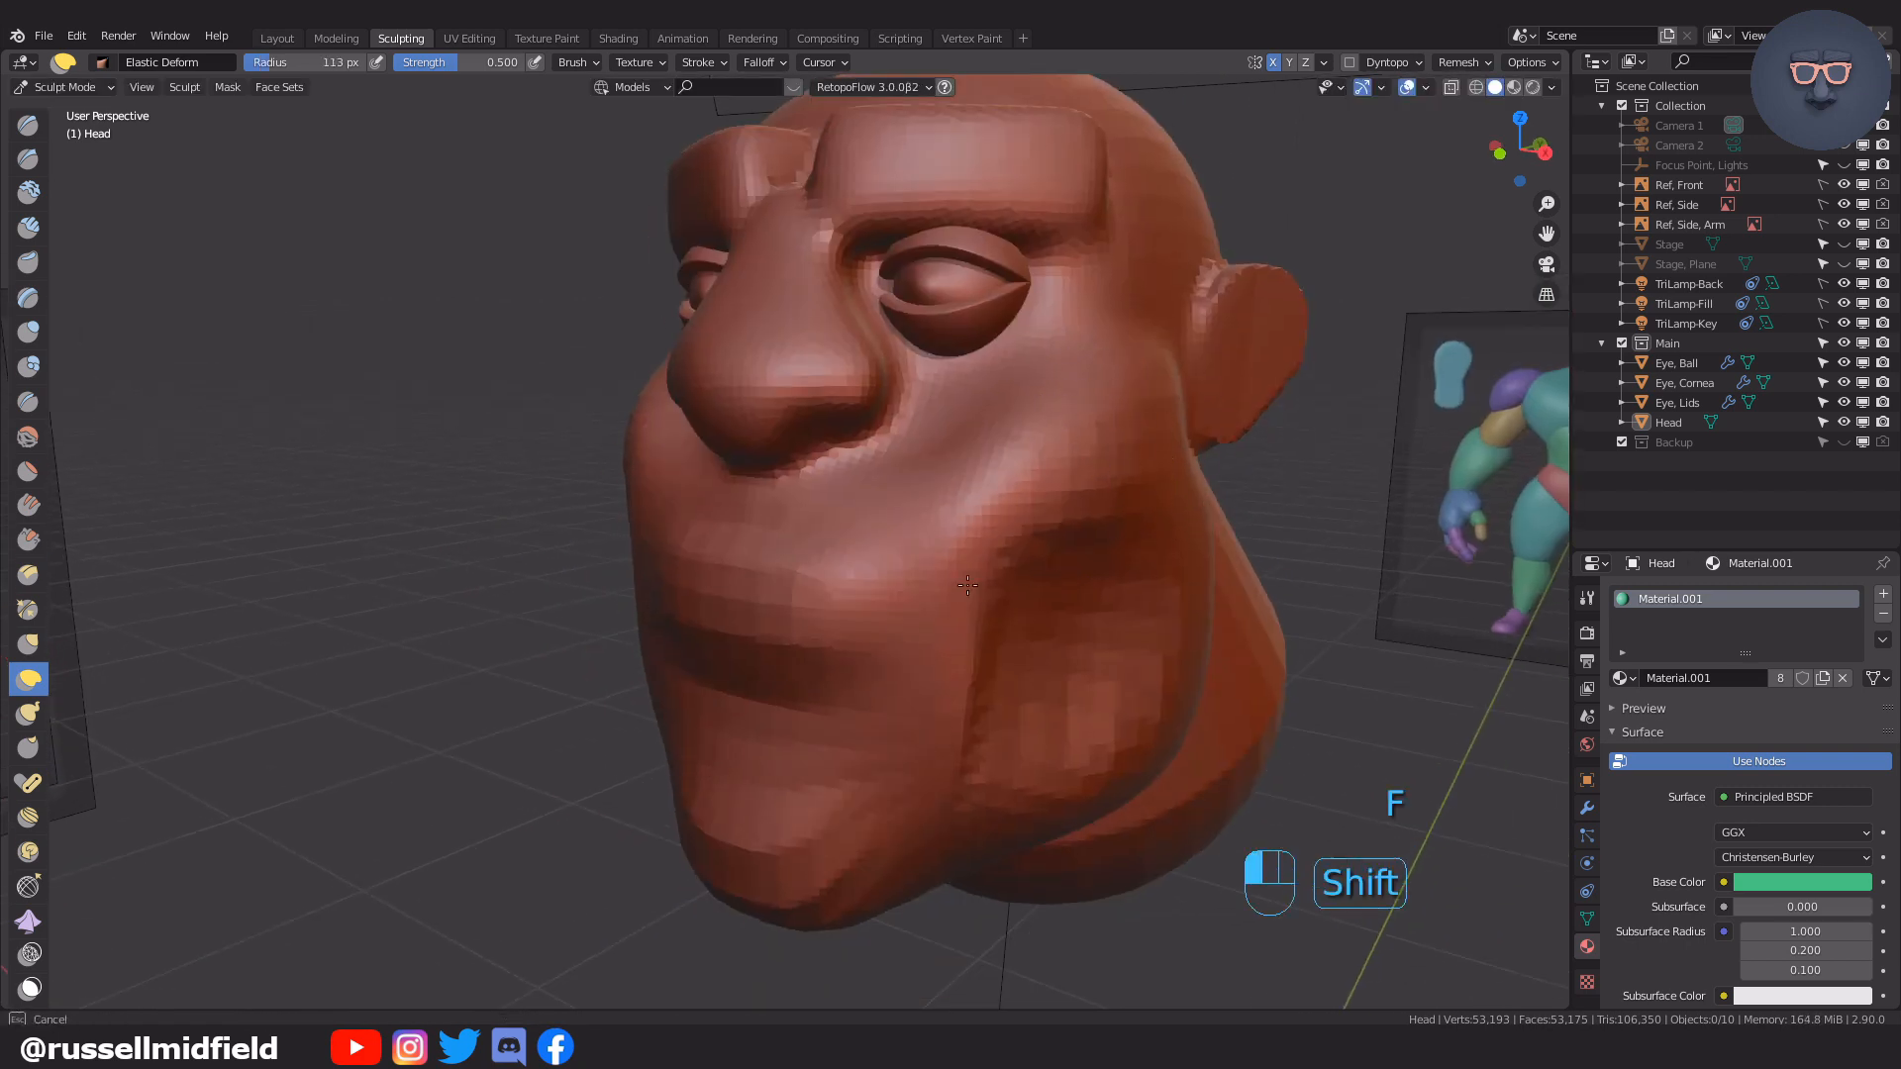
pyautogui.keyDown('shift'); pyautogui.moveTo(1195, 592); pyautogui.dragTo(1190, 569); pyautogui.keyUp('shift')
# Smooth the side of the head down toward the jaw and neck
pyautogui.moveTo(1168, 535)
pyautogui.mouseDown(button='middle')
pyautogui.moveTo(950, 396)
pyautogui.moveTo(841, 386)
pyautogui.mouseUp(button='middle')
pyautogui.moveTo(739, 437)
pyautogui.keyDown('shift'); pyautogui.mouseDown()
pyautogui.moveTo(679, 788)
pyautogui.moveTo(1089, 387)
pyautogui.mouseUp(); pyautogui.keyUp('shift')
pyautogui.moveTo(1119, 426); pyautogui.dragTo(1036, 436, button='middle')
pyautogui.keyDown('shift'); pyautogui.moveTo(1035, 436); pyautogui.dragTo(790, 810); pyautogui.keyUp('shift')
# Smooth the back of the neck using a brush radius of about 197 px
pyautogui.keyDown('shift'); pyautogui.moveTo(1000, 852); pyautogui.dragTo(1119, 555, button='middle'); pyautogui.keyUp('shift')
pyautogui.press('f')
pyautogui.click(1168, 555)
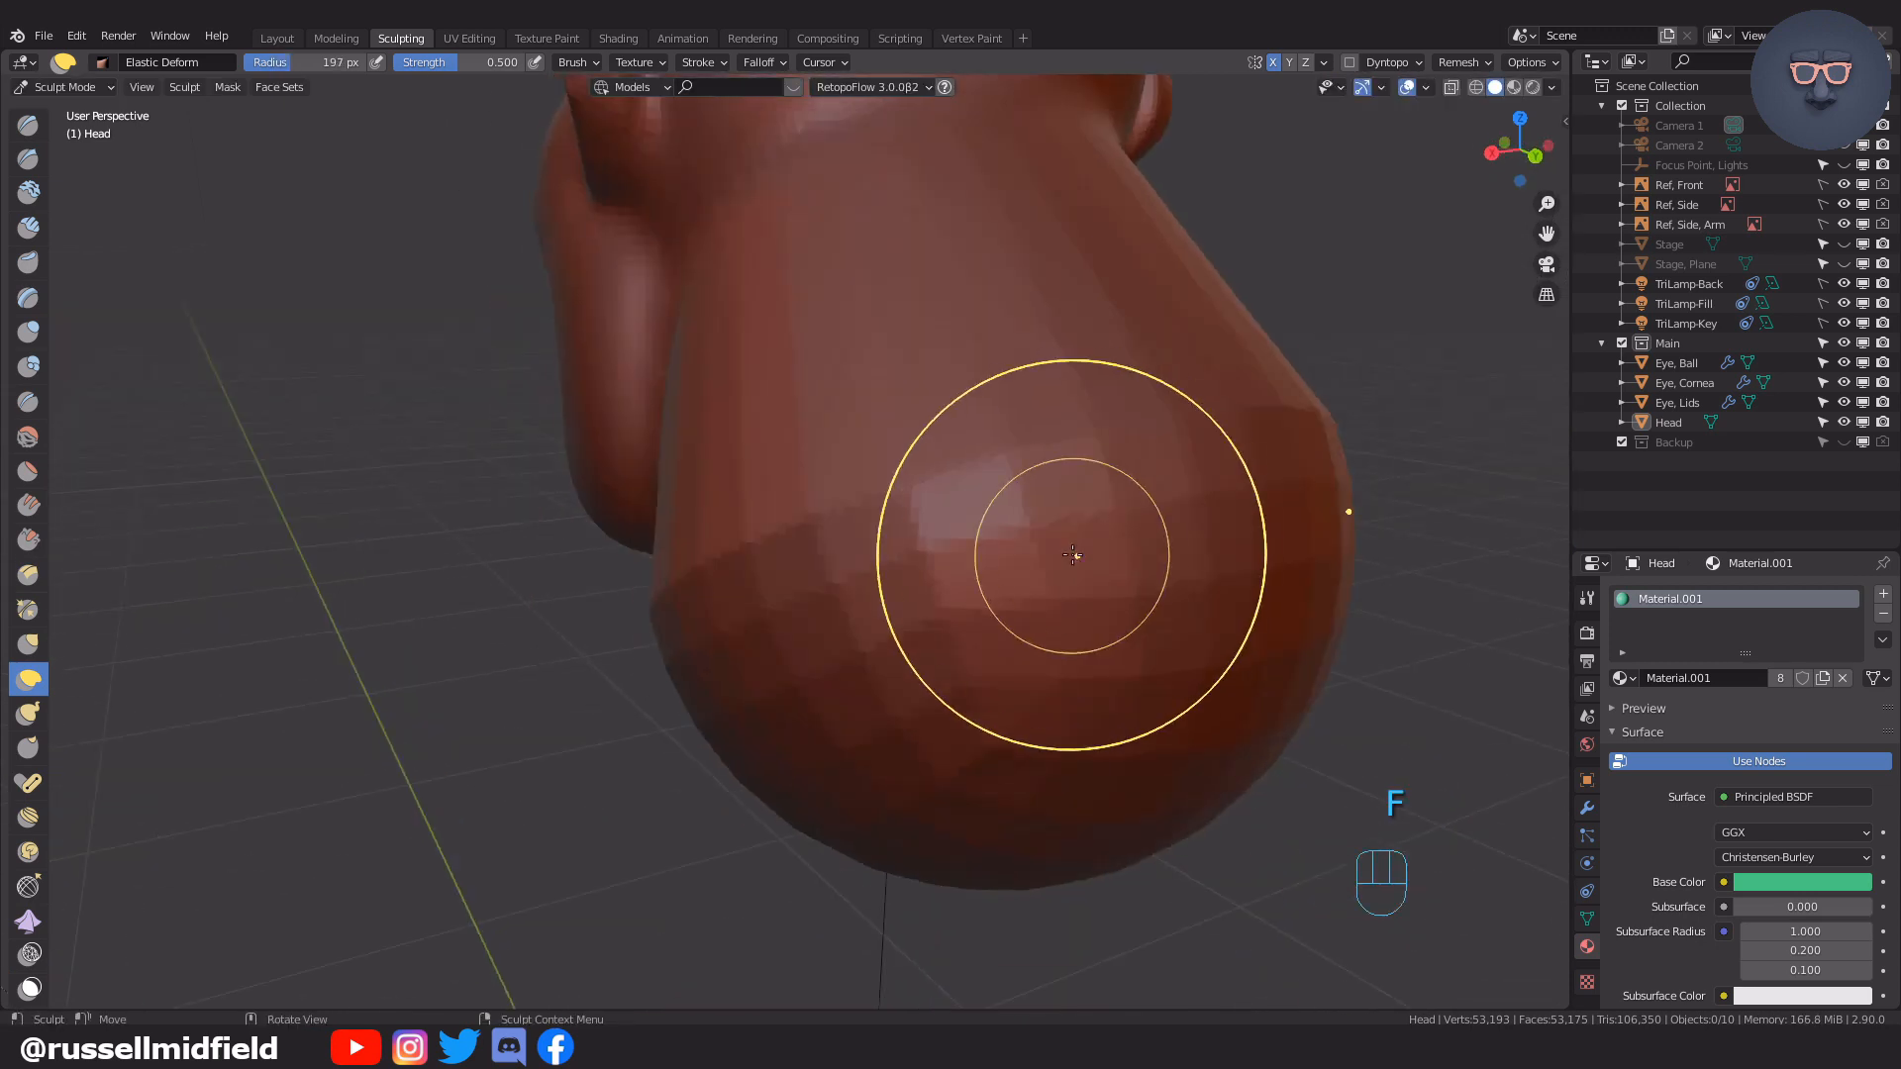
pyautogui.scroll(-2, 1258, 756)
pyautogui.keyDown('shift'); pyautogui.moveTo(989, 594); pyautogui.dragTo(797, 644); pyautogui.keyUp('shift')
pyautogui.keyDown('shift'); pyautogui.moveTo(721, 495); pyautogui.dragTo(831, 396); pyautogui.keyUp('shift')
pyautogui.moveTo(1109, 445)
pyautogui.mouseDown(button='middle')
pyautogui.moveTo(1031, 458)
pyautogui.moveTo(921, 544)
pyautogui.moveTo(763, 611)
pyautogui.moveTo(802, 812)
pyautogui.mouseUp(button='middle')
# Smooth the joins between the eyebrows and the forehead using a brush radius of about 122 px
pyautogui.scroll(3, 842, 594)
pyautogui.moveTo(881, 505)
pyautogui.mouseDown(button='middle')
pyautogui.moveTo(868, 493)
pyautogui.moveTo(871, 594)
pyautogui.mouseUp(button='middle')
pyautogui.keyDown('ctrl'); pyautogui.moveTo(871, 594); pyautogui.dragTo(861, 574, button='middle'); pyautogui.keyUp('ctrl')
pyautogui.press('f')
pyautogui.click(782, 603)
pyautogui.keyDown('shift'); pyautogui.moveTo(777, 618); pyautogui.dragTo(767, 599); pyautogui.keyUp('shift')
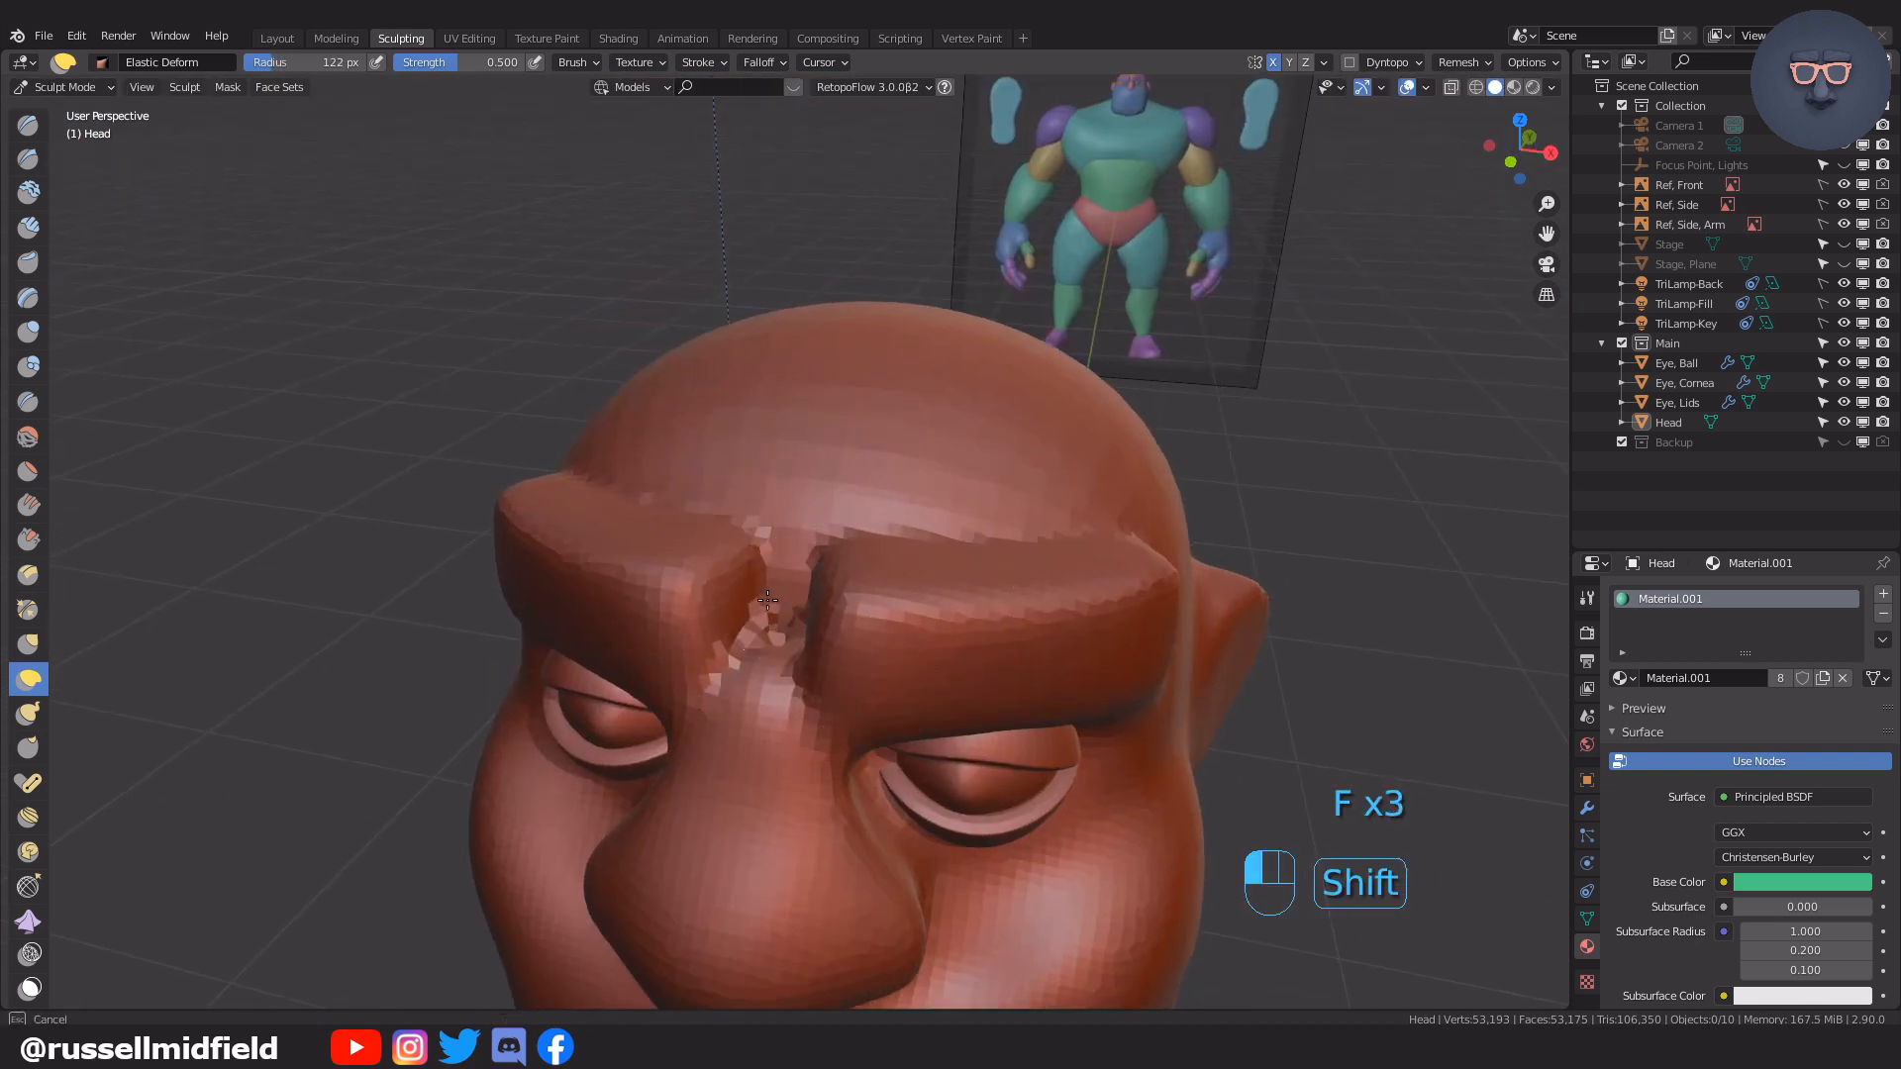
pyautogui.moveTo(1168, 564); pyautogui.dragTo(1039, 540, button='middle')
pyautogui.keyDown('shift'); pyautogui.moveTo(896, 564); pyautogui.dragTo(881, 643); pyautogui.keyUp('shift')
# Carve the nostrils into the underside of the nose with the inverted Draw brush at about 63 px radius
pyautogui.moveTo(1154, 737); pyautogui.dragTo(1267, 722, button='middle')
pyautogui.scroll(-5, 1217, 708)
pyautogui.moveTo(1162, 695)
pyautogui.mouseDown(button='middle')
pyautogui.moveTo(1073, 668)
pyautogui.moveTo(1128, 535)
pyautogui.moveTo(956, 462)
pyautogui.mouseUp(button='middle')
pyautogui.scroll(8, 1088, 534)
pyautogui.press('f')
pyautogui.click(921, 462)
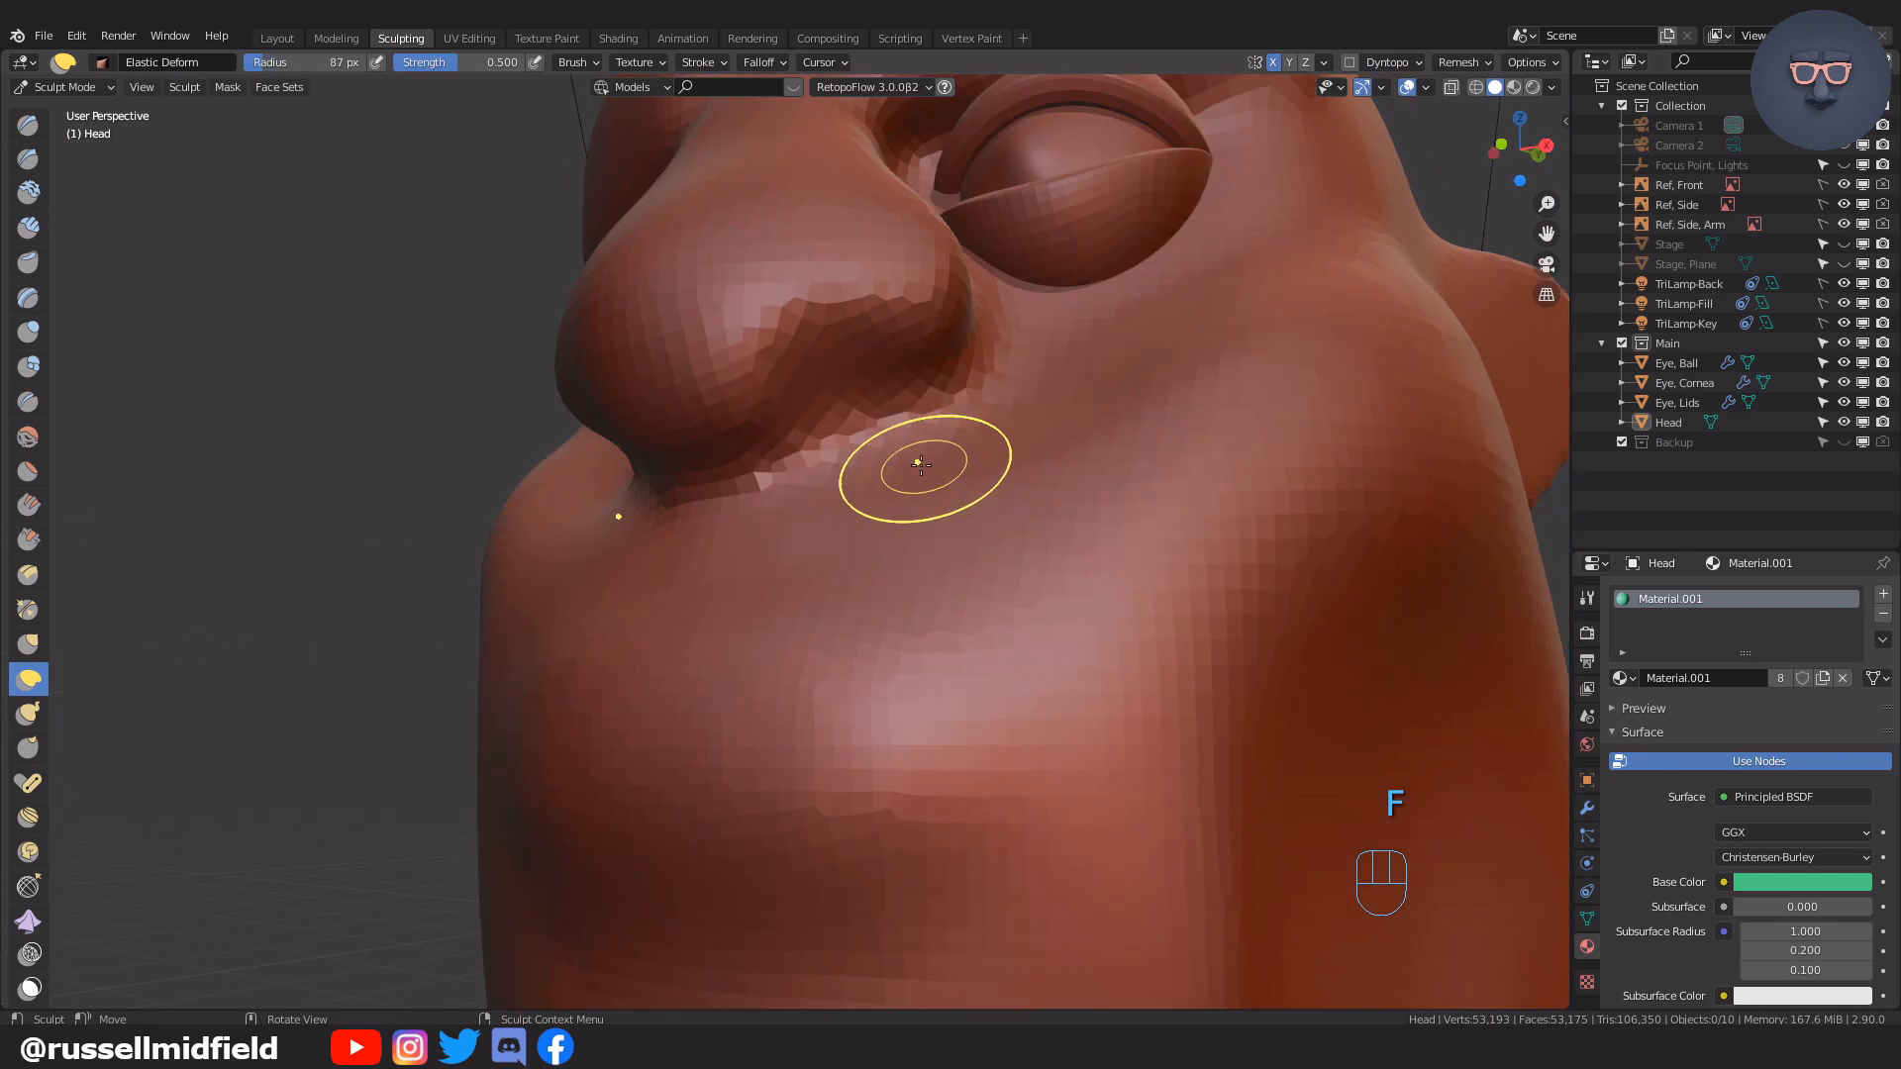
pyautogui.press('f')
pyautogui.press('x')
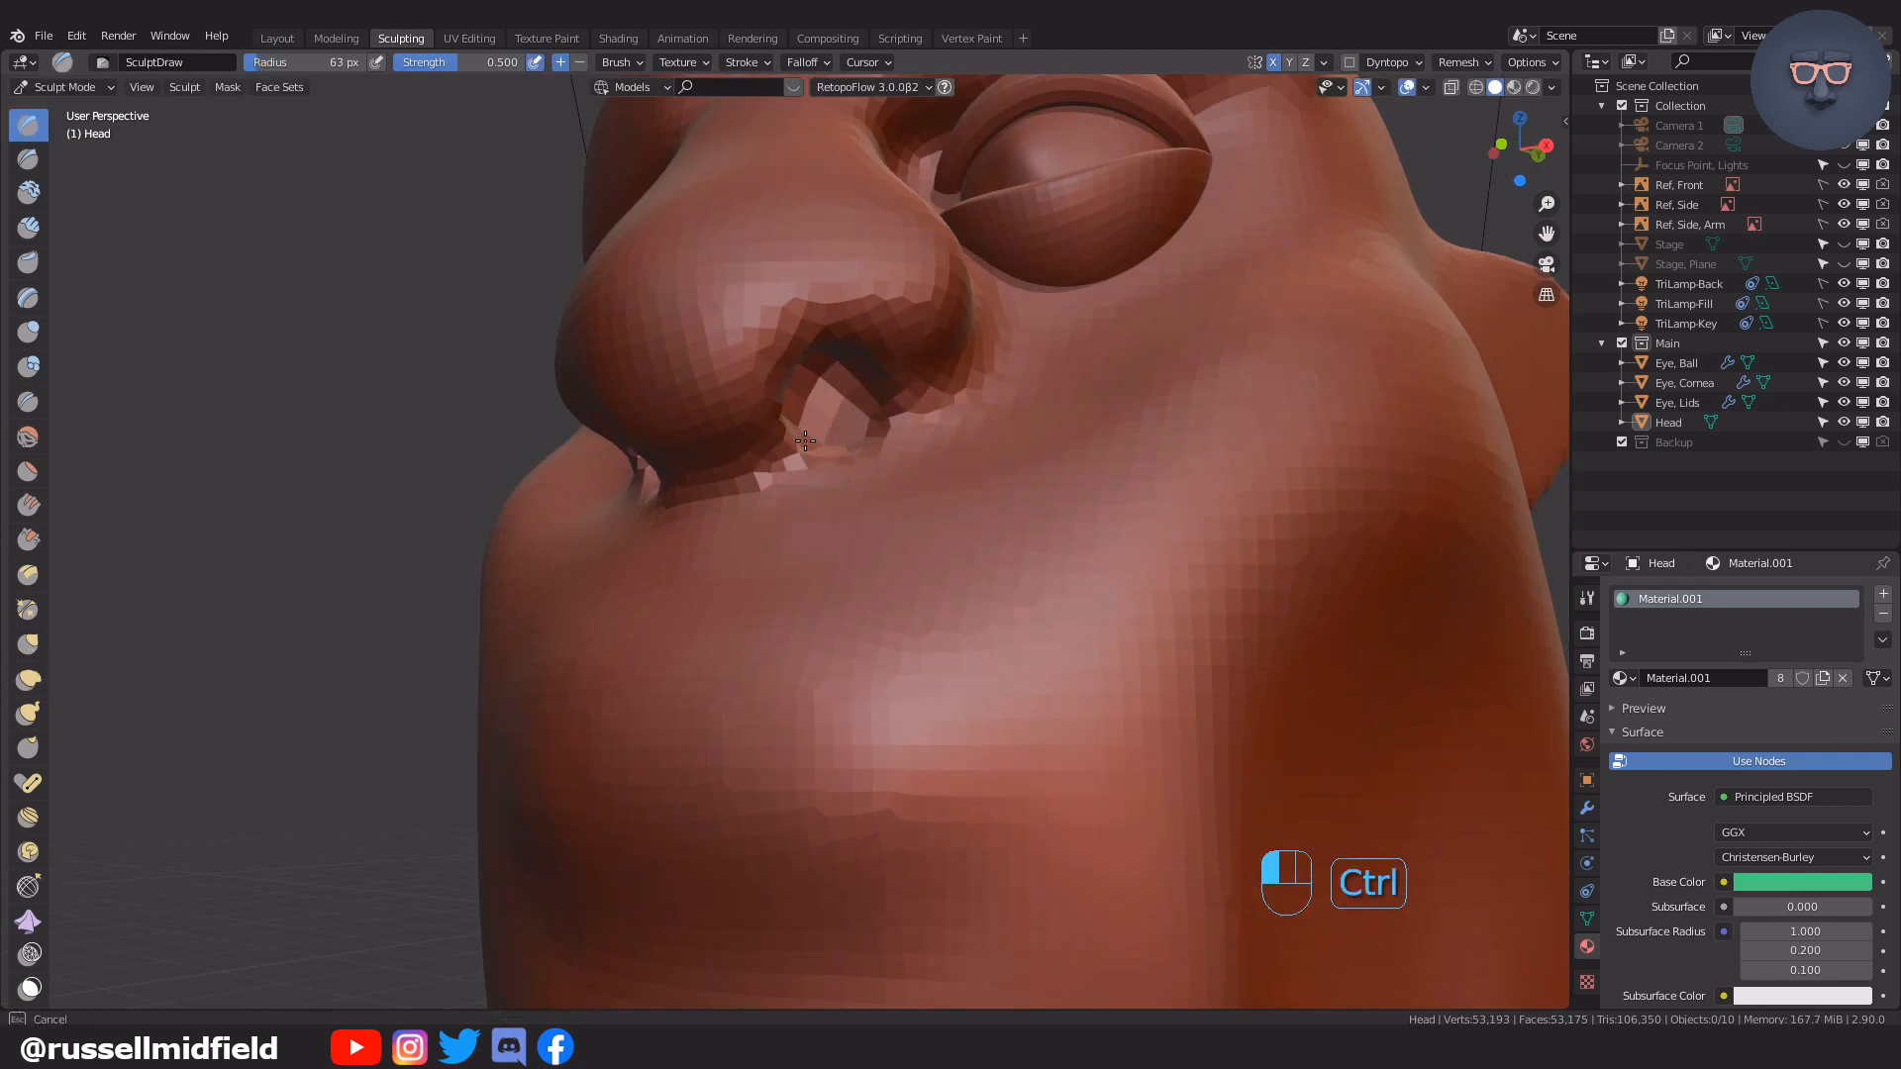
# Deepen and refine the nostril hollows with the inverted Draw brush
pyautogui.hotkey('shift', 'c')
pyautogui.moveTo(781, 477)
pyautogui.mouseDown(button='middle')
pyautogui.moveTo(831, 556)
pyautogui.moveTo(990, 396)
pyautogui.moveTo(943, 407)
pyautogui.mouseUp(button='middle')
pyautogui.press('f')
pyautogui.click(1018, 384)
pyautogui.press('x')
pyautogui.keyDown('ctrl'); pyautogui.moveTo(973, 423); pyautogui.dragTo(978, 433); pyautogui.keyUp('ctrl')
# Smooth the surface beside the nose and under the eye using a brush radius of about 92 px
pyautogui.moveTo(1010, 425)
pyautogui.mouseDown(button='middle')
pyautogui.moveTo(1069, 412)
pyautogui.moveTo(913, 462)
pyautogui.moveTo(817, 401)
pyautogui.mouseUp(button='middle')
pyautogui.press('f')
pyautogui.click(1082, 412)
pyautogui.press('f')
pyautogui.press('g')
pyautogui.press('f')
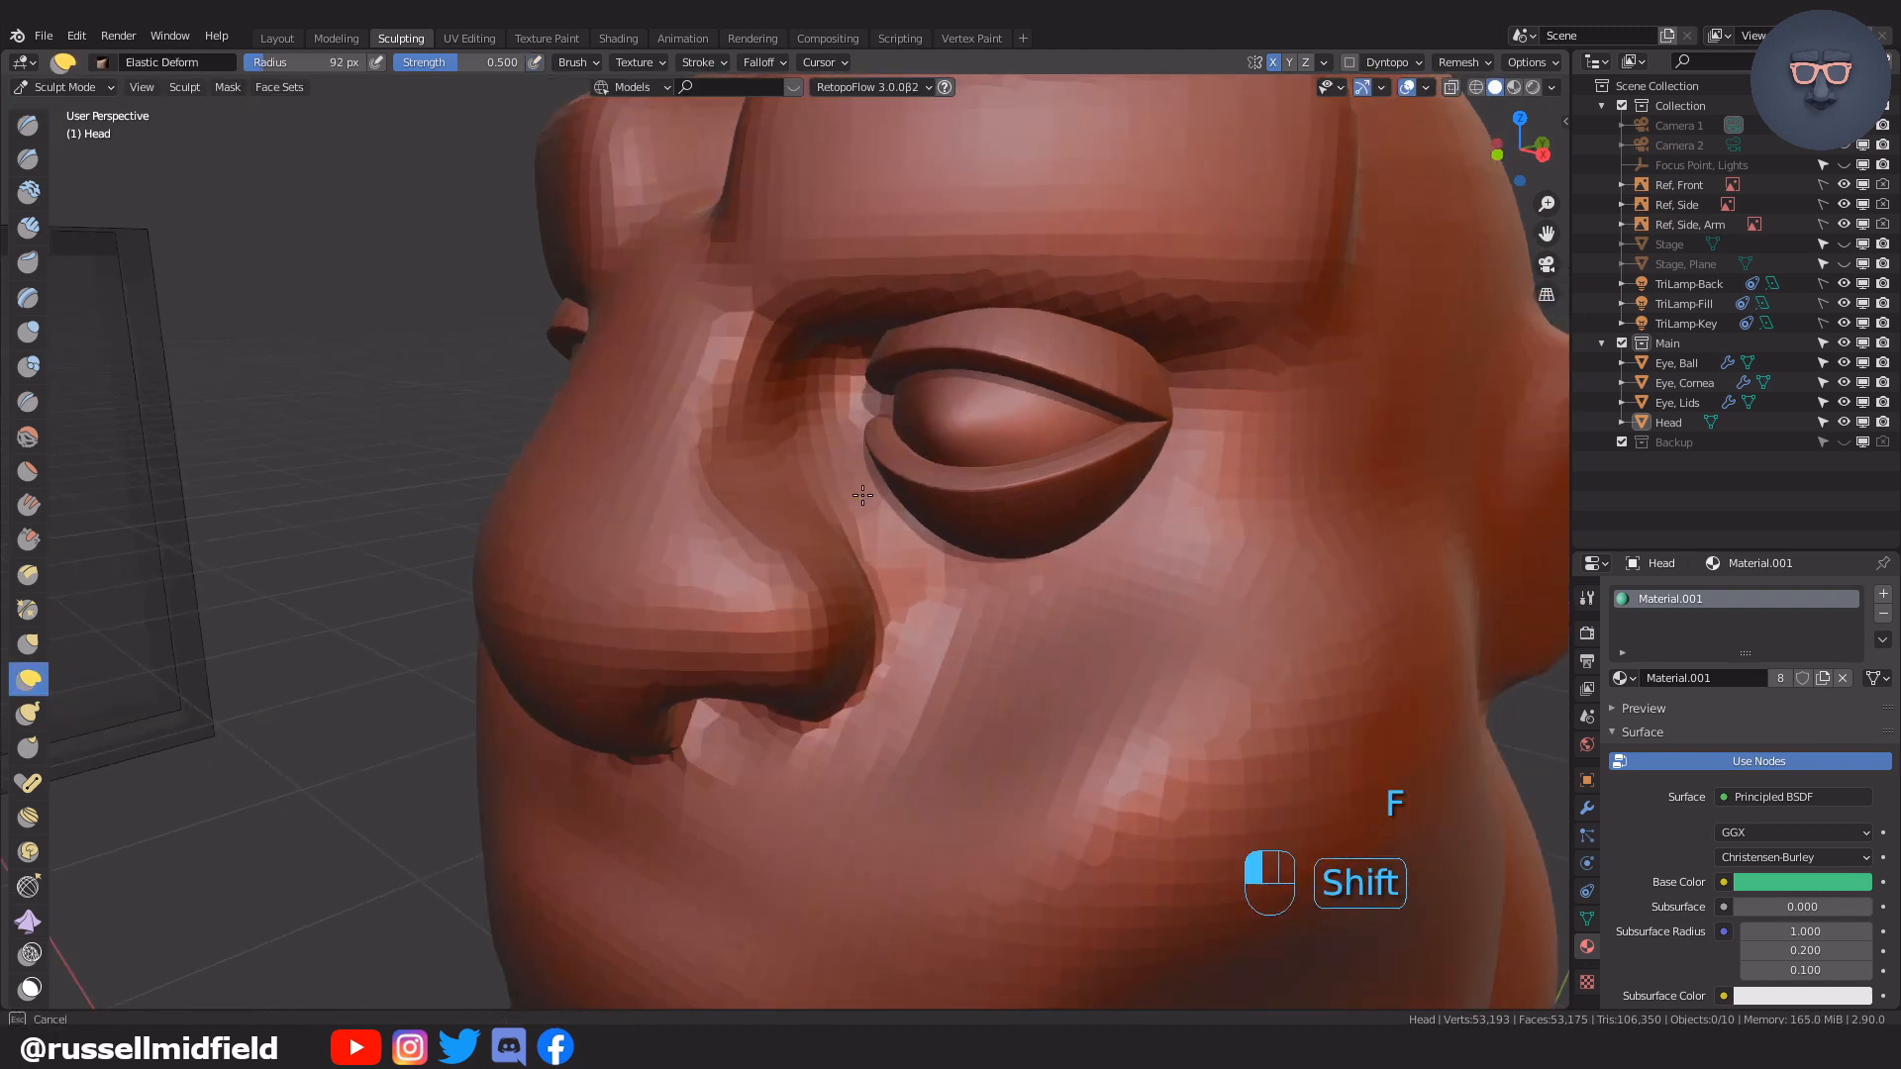
pyautogui.keyDown('shift'); pyautogui.moveTo(971, 614); pyautogui.dragTo(984, 757); pyautogui.keyUp('shift')
# Build up the form around the nose and eyes with the Clay Strips brush
pyautogui.scroll(-9, 984, 759)
pyautogui.moveTo(984, 759)
pyautogui.mouseDown(button='middle')
pyautogui.moveTo(959, 626)
pyautogui.moveTo(841, 537)
pyautogui.moveTo(996, 509)
pyautogui.moveTo(1149, 518)
pyautogui.moveTo(984, 551)
pyautogui.mouseUp(button='middle')
pyautogui.scroll(9, 959, 623)
pyautogui.press('f')
pyautogui.click(960, 431)
pyautogui.moveTo(960, 429); pyautogui.dragTo(970, 423, button='middle')
pyautogui.press('f')
pyautogui.press('c')
pyautogui.moveTo(945, 421); pyautogui.dragTo(956, 566)
pyautogui.press('f')
pyautogui.click(948, 446)
pyautogui.press('c')
pyautogui.press('f')
# Smooth the clay strokes around the brow, nose and eyes using a brush radius of about 74 px
pyautogui.moveTo(1025, 500)
pyautogui.mouseDown(button='middle')
pyautogui.moveTo(1088, 428)
pyautogui.moveTo(1119, 432)
pyautogui.mouseUp(button='middle')
pyautogui.click(1095, 425)
pyautogui.press('f')
pyautogui.moveTo(1109, 436)
pyautogui.keyDown('shift'); pyautogui.mouseDown()
pyautogui.moveTo(993, 444)
pyautogui.moveTo(1064, 461)
pyautogui.moveTo(1059, 495)
pyautogui.moveTo(997, 552)
pyautogui.mouseUp(); pyautogui.keyUp('shift')
pyautogui.moveTo(997, 552)
pyautogui.mouseDown(button='middle')
pyautogui.moveTo(1116, 509)
pyautogui.moveTo(1075, 528)
pyautogui.moveTo(1158, 521)
pyautogui.moveTo(1230, 594)
pyautogui.mouseUp(button='middle')
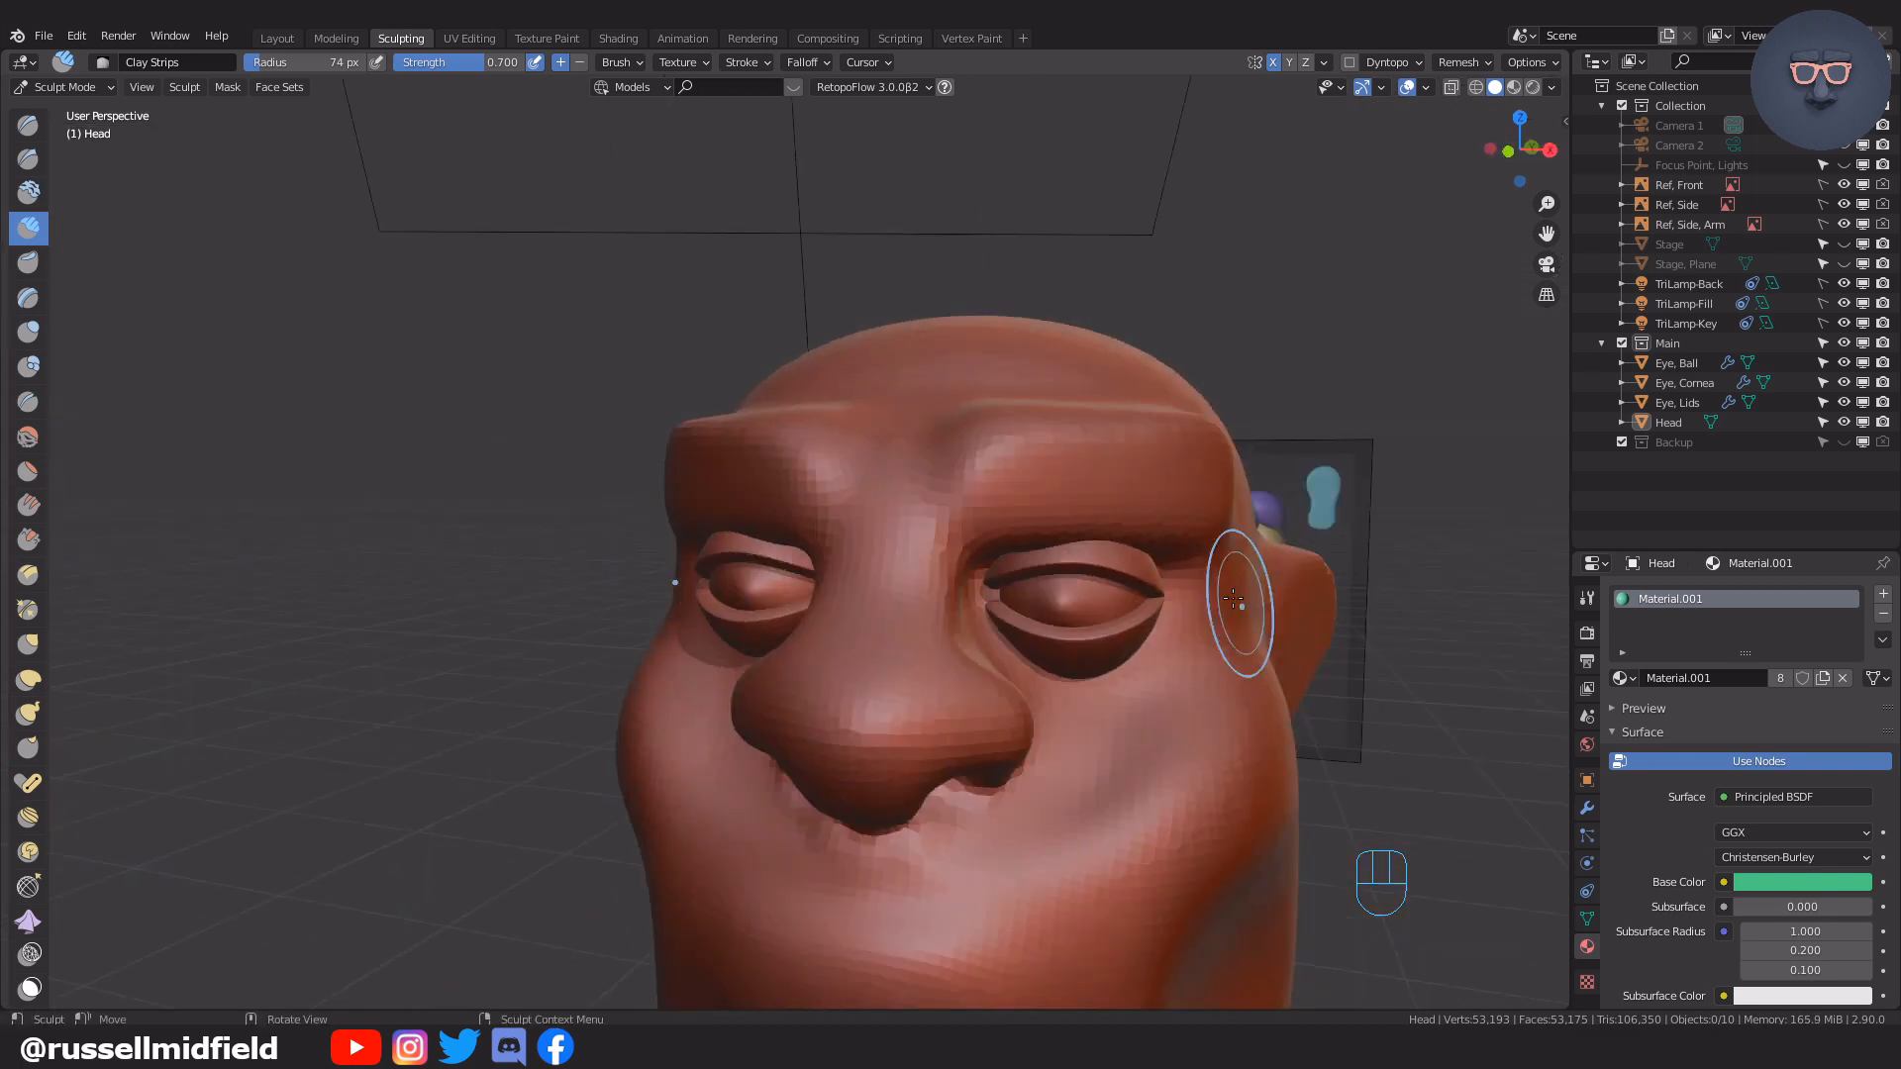
pyautogui.keyDown('shift'); pyautogui.moveTo(984, 446); pyautogui.dragTo(1075, 552); pyautogui.keyUp('shift')
pyautogui.moveTo(1075, 552); pyautogui.dragTo(1138, 559, button='middle')
pyautogui.moveTo(1138, 559)
pyautogui.keyDown('ctrl'); pyautogui.mouseDown(button='middle')
pyautogui.moveTo(1167, 514)
pyautogui.moveTo(1244, 542)
pyautogui.moveTo(1233, 659)
pyautogui.moveTo(1019, 605)
pyautogui.moveTo(953, 641)
pyautogui.mouseUp(button='middle'); pyautogui.keyUp('ctrl')
# Isolate the head in local view and return it to Sculpt Mode
pyautogui.press('KP_Divide')
pyautogui.hotkey('ctrl', 'Tab')
pyautogui.press('KP_Divide')
pyautogui.hotkey('ctrl', 'Tab')
pyautogui.scroll(1, 958, 658)
pyautogui.hotkey('ctrl', 'Tab')
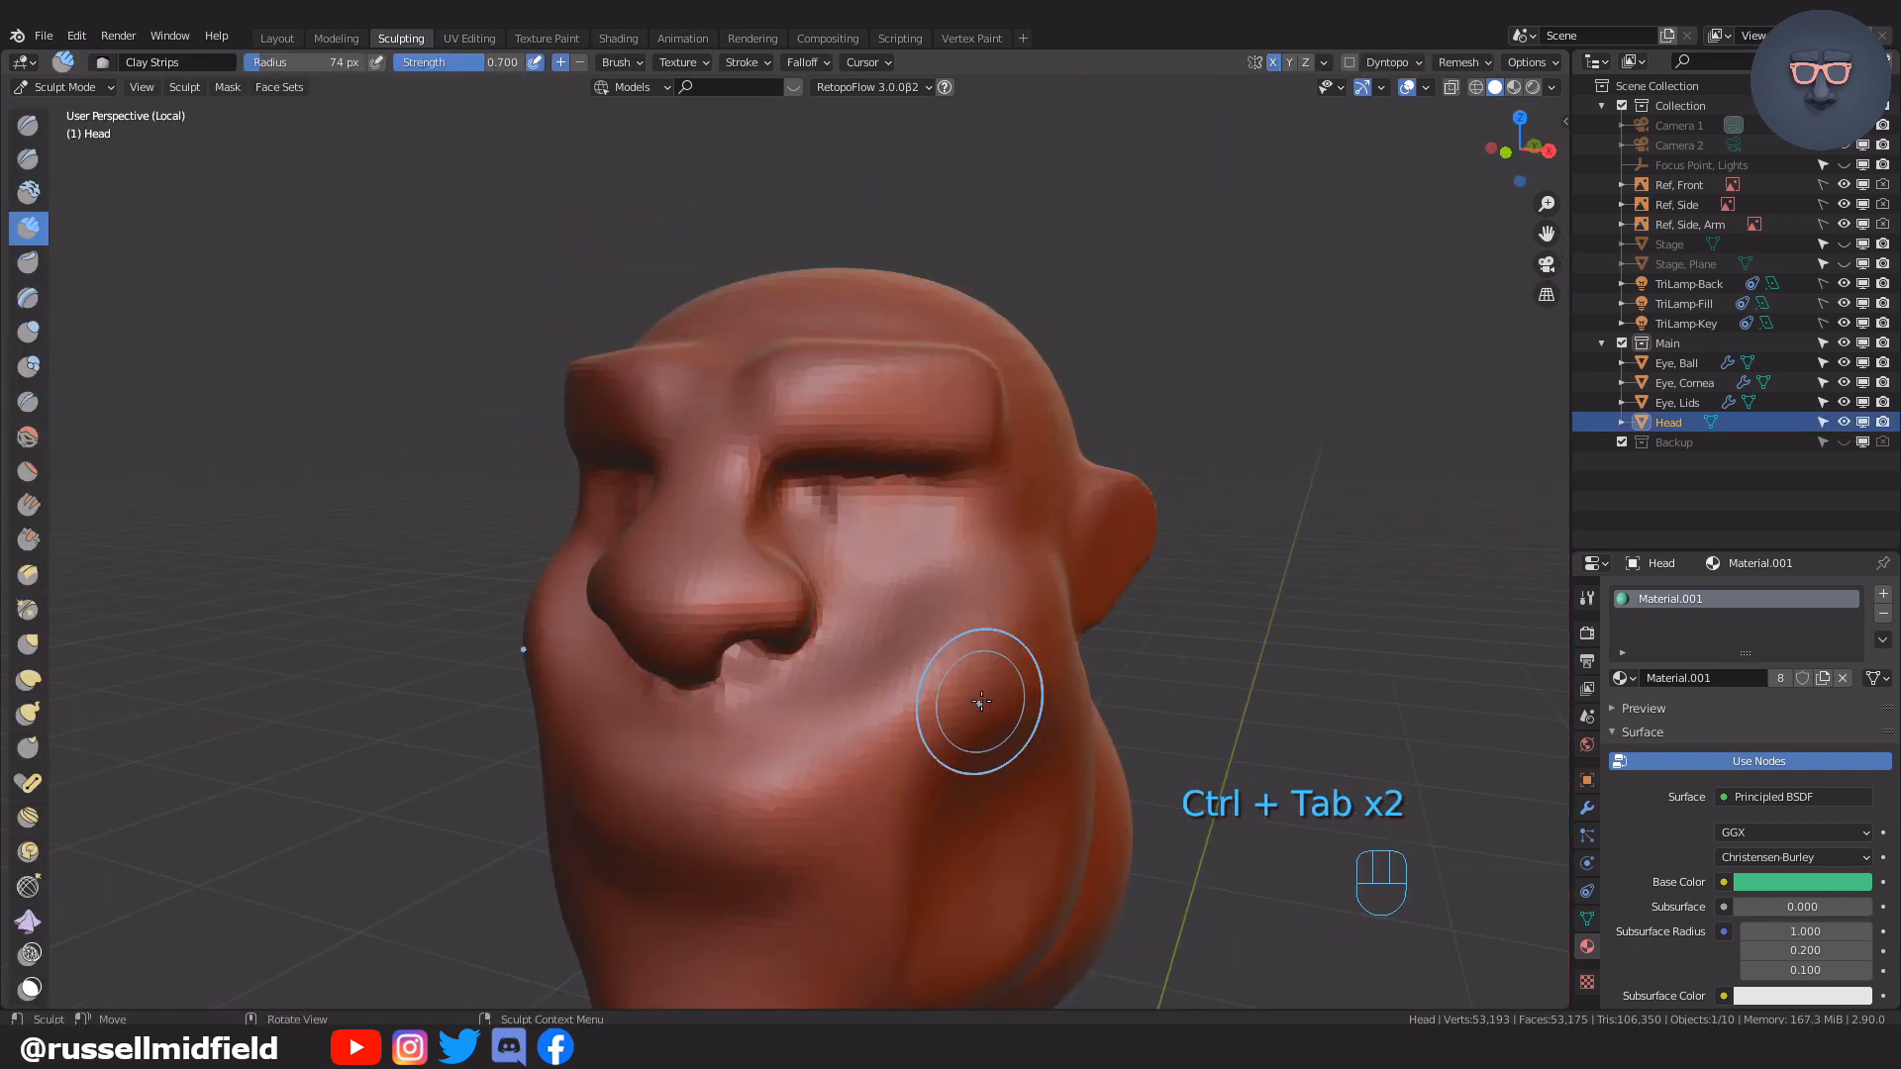
# Carve out the eye sockets beneath the brows with inverted Clay Strips at about 61 px radius
pyautogui.scroll(3, 980, 700)
pyautogui.moveTo(1094, 695); pyautogui.dragTo(1007, 713, button='middle')
pyautogui.press('f')
pyautogui.moveTo(834, 505); pyautogui.dragTo(856, 473, button='middle')
pyautogui.press('c')
pyautogui.keyDown('ctrl'); pyautogui.moveTo(918, 457); pyautogui.dragTo(989, 475); pyautogui.keyUp('ctrl')
pyautogui.moveTo(1029, 492); pyautogui.dragTo(1114, 560, button='middle')
pyautogui.keyDown('ctrl'); pyautogui.moveTo(1064, 532); pyautogui.dragTo(987, 535); pyautogui.keyUp('ctrl')
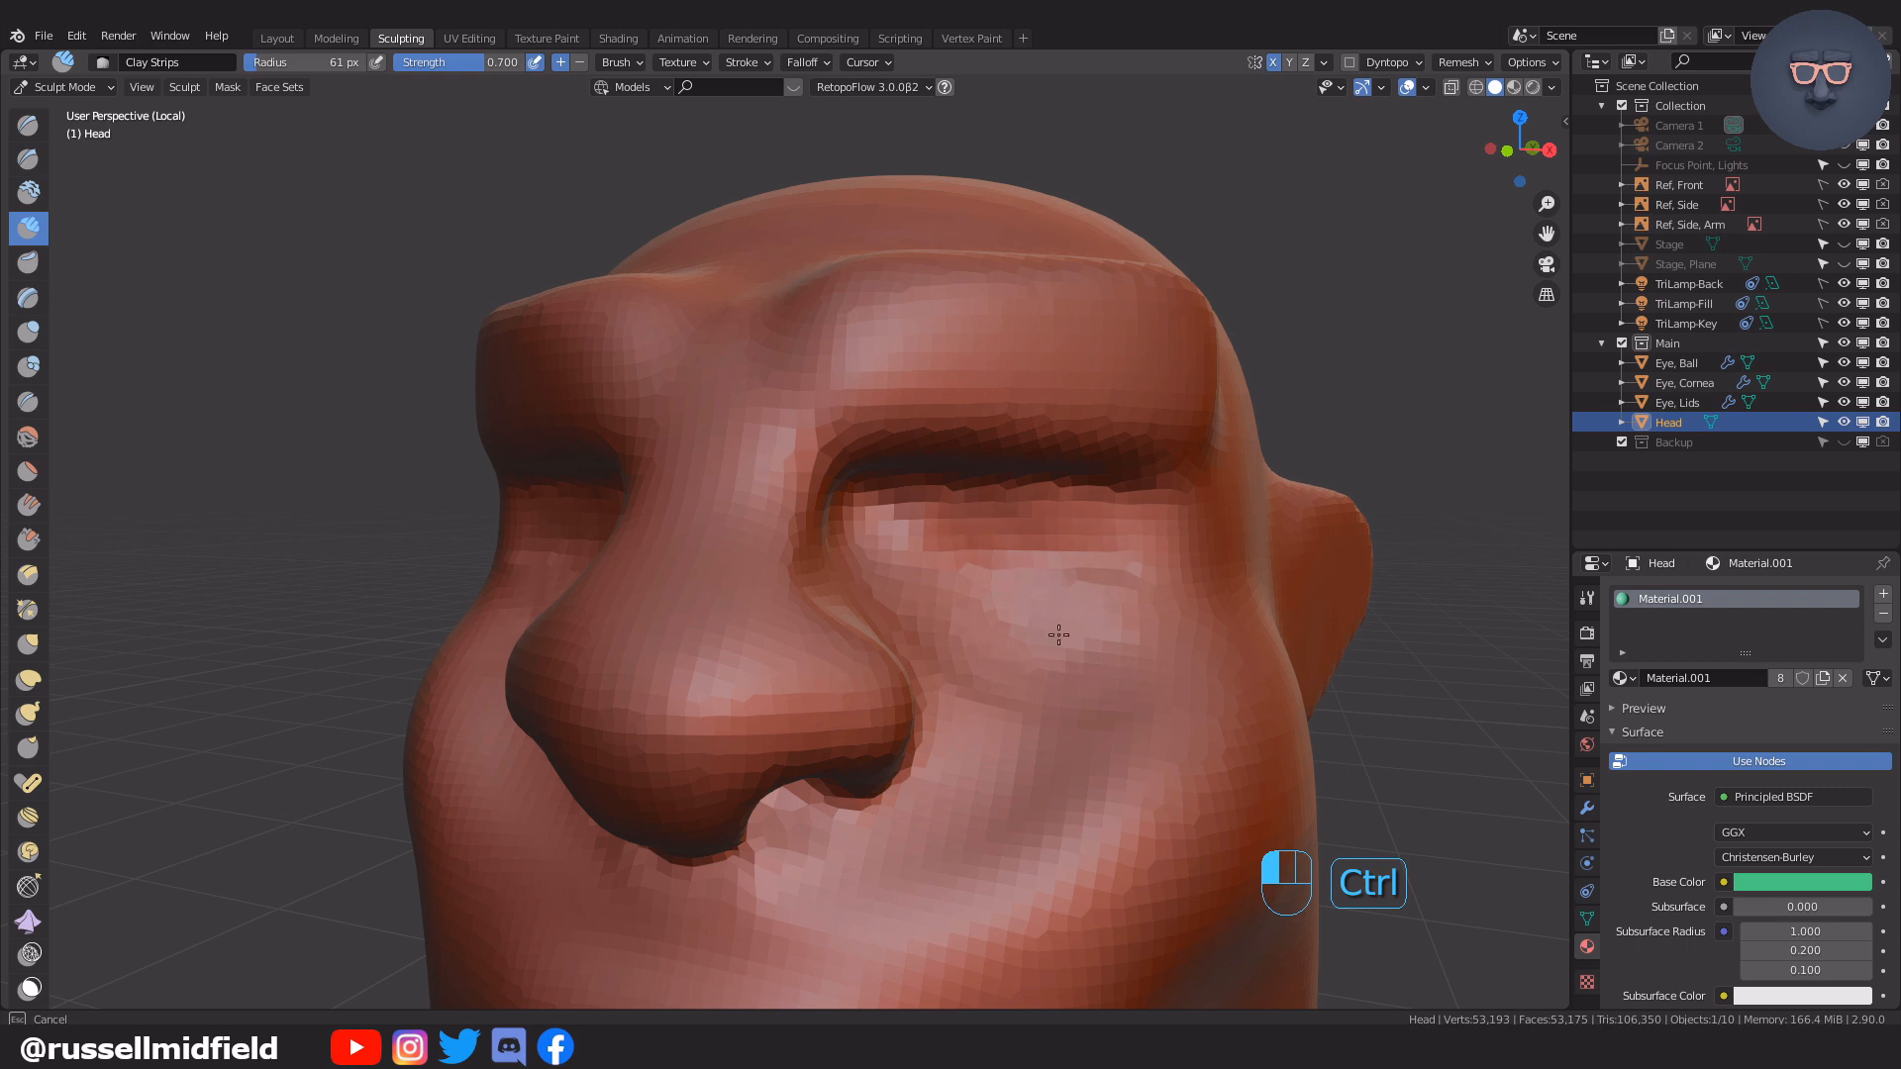
pyautogui.keyDown('ctrl'); pyautogui.moveTo(1059, 635); pyautogui.dragTo(1101, 509); pyautogui.keyUp('ctrl')
pyautogui.keyDown('ctrl'); pyautogui.moveTo(962, 502); pyautogui.dragTo(966, 560); pyautogui.keyUp('ctrl')
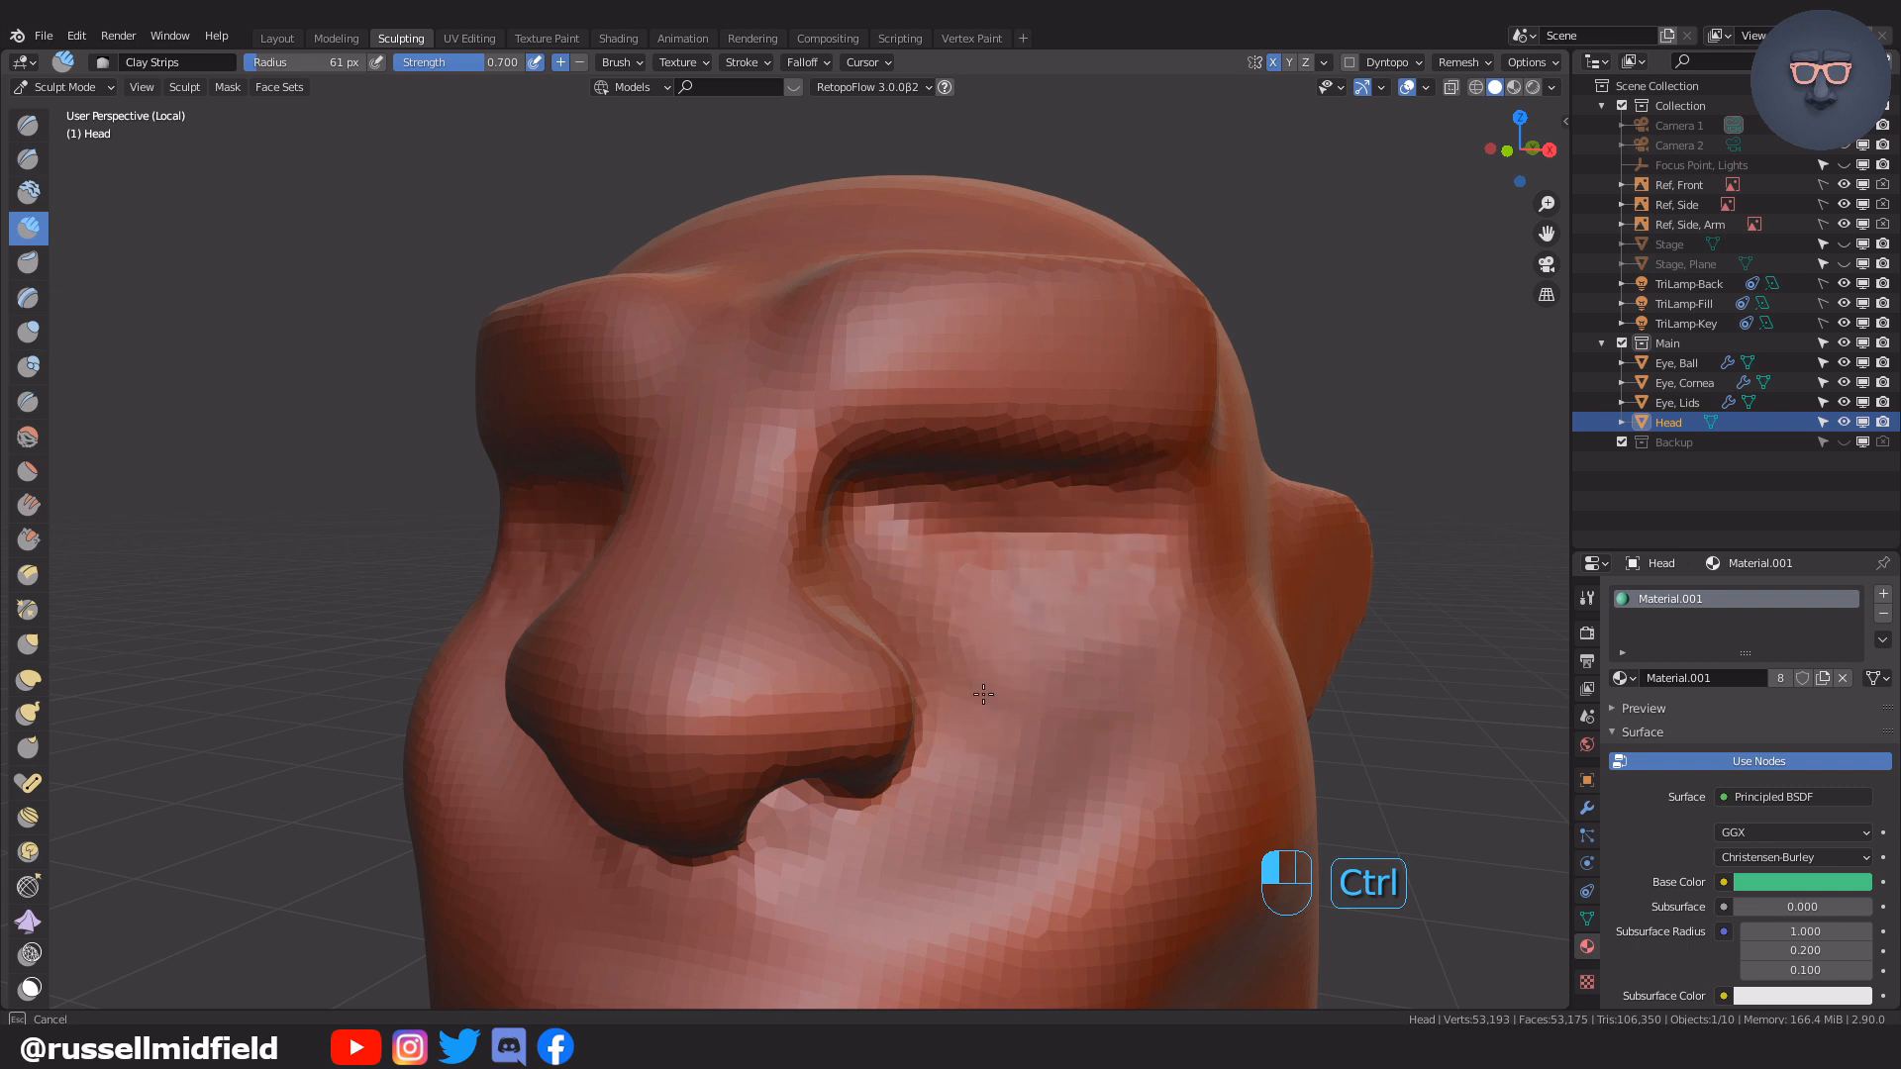
# Resize the brush and smooth the carved eye sockets
pyautogui.scroll(-6, 1114, 665)
pyautogui.moveTo(1115, 665)
pyautogui.mouseDown(button='middle')
pyautogui.moveTo(1198, 658)
pyautogui.moveTo(1049, 677)
pyautogui.moveTo(1049, 585)
pyautogui.mouseUp(button='middle')
pyautogui.scroll(6, 1048, 679)
pyautogui.press('f')
pyautogui.click(1068, 585)
pyautogui.moveTo(896, 537)
pyautogui.keyDown('shift'); pyautogui.mouseDown()
pyautogui.moveTo(906, 521)
pyautogui.moveTo(781, 567)
pyautogui.moveTo(914, 496)
pyautogui.mouseUp(); pyautogui.keyUp('shift')
# Exit local view and smooth the head's surface with a resized brush
pyautogui.scroll(-5, 1108, 711)
pyautogui.moveTo(1108, 710)
pyautogui.mouseDown(button='middle')
pyautogui.moveTo(1019, 709)
pyautogui.moveTo(1111, 714)
pyautogui.moveTo(990, 683)
pyautogui.moveTo(1130, 670)
pyautogui.moveTo(1099, 614)
pyautogui.moveTo(1138, 446)
pyautogui.mouseUp(button='middle')
pyautogui.press('KP_Divide')
pyautogui.press('x')
pyautogui.press('f')
pyautogui.click(1153, 713)
pyautogui.keyDown('shift'); pyautogui.moveTo(1108, 713); pyautogui.dragTo(1173, 802); pyautogui.keyUp('shift')
pyautogui.moveTo(1173, 802); pyautogui.dragTo(1178, 693, button='middle')
pyautogui.moveTo(1168, 713)
pyautogui.keyDown('shift'); pyautogui.mouseDown()
pyautogui.moveTo(1119, 489)
pyautogui.moveTo(1163, 435)
pyautogui.mouseUp(); pyautogui.keyUp('shift')
pyautogui.moveTo(1194, 401)
pyautogui.mouseDown(button='middle')
pyautogui.moveTo(1151, 518)
pyautogui.moveTo(1055, 554)
pyautogui.mouseUp(button='middle')
# Sharpen the groove between the jaw and neck below the ear with the Crease brush at about 78 px radius
pyautogui.press('f')
pyautogui.click(1040, 551)
pyautogui.hotkey('shift', 'c')
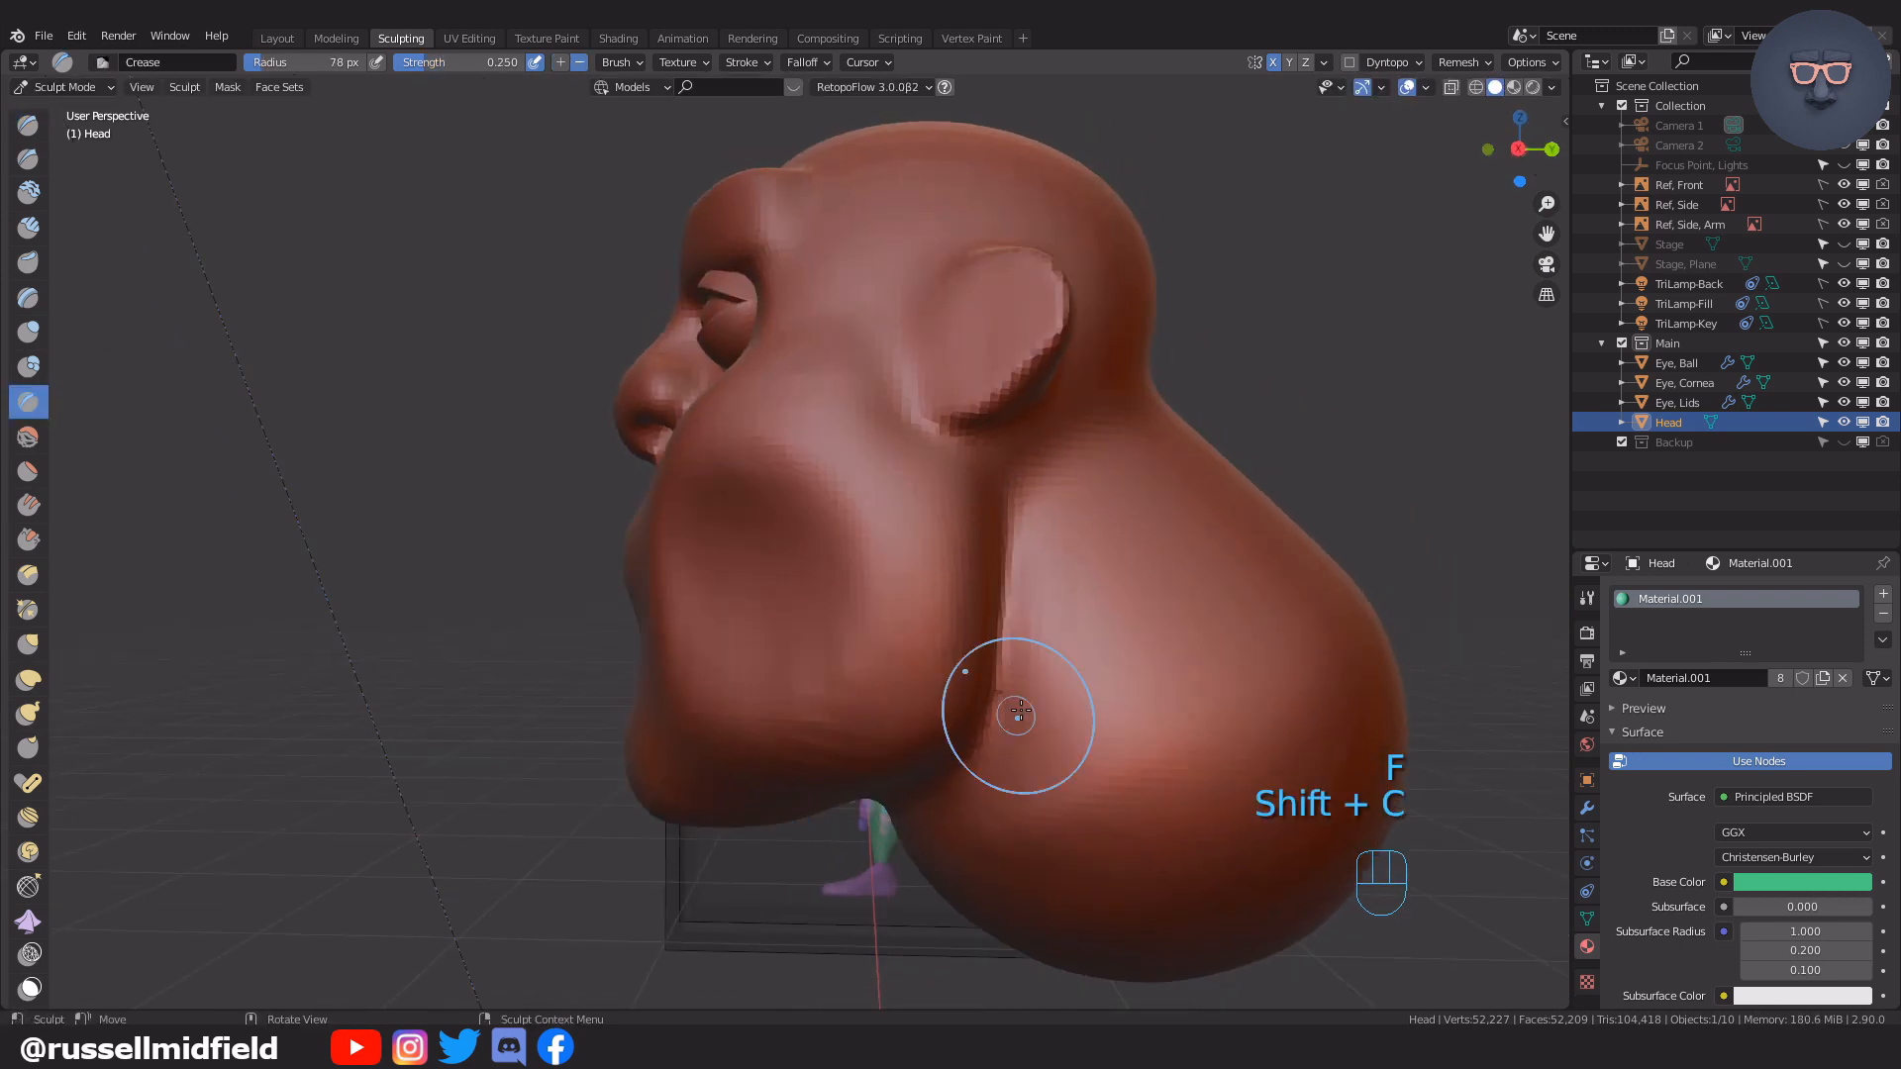
pyautogui.moveTo(1016, 715); pyautogui.dragTo(1153, 555, button='middle')
pyautogui.moveTo(1168, 503); pyautogui.dragTo(1130, 525)
pyautogui.moveTo(1226, 527); pyautogui.dragTo(1168, 554, button='middle')
pyautogui.moveTo(1197, 442); pyautogui.dragTo(1078, 594, button='middle')
pyautogui.hotkey('shift', 'c')
pyautogui.keyDown('ctrl'); pyautogui.moveTo(1078, 594); pyautogui.dragTo(1035, 698); pyautogui.keyUp('ctrl')
pyautogui.moveTo(1079, 683); pyautogui.dragTo(1183, 507, button='middle')
pyautogui.moveTo(867, 629); pyautogui.dragTo(1139, 568, button='middle')
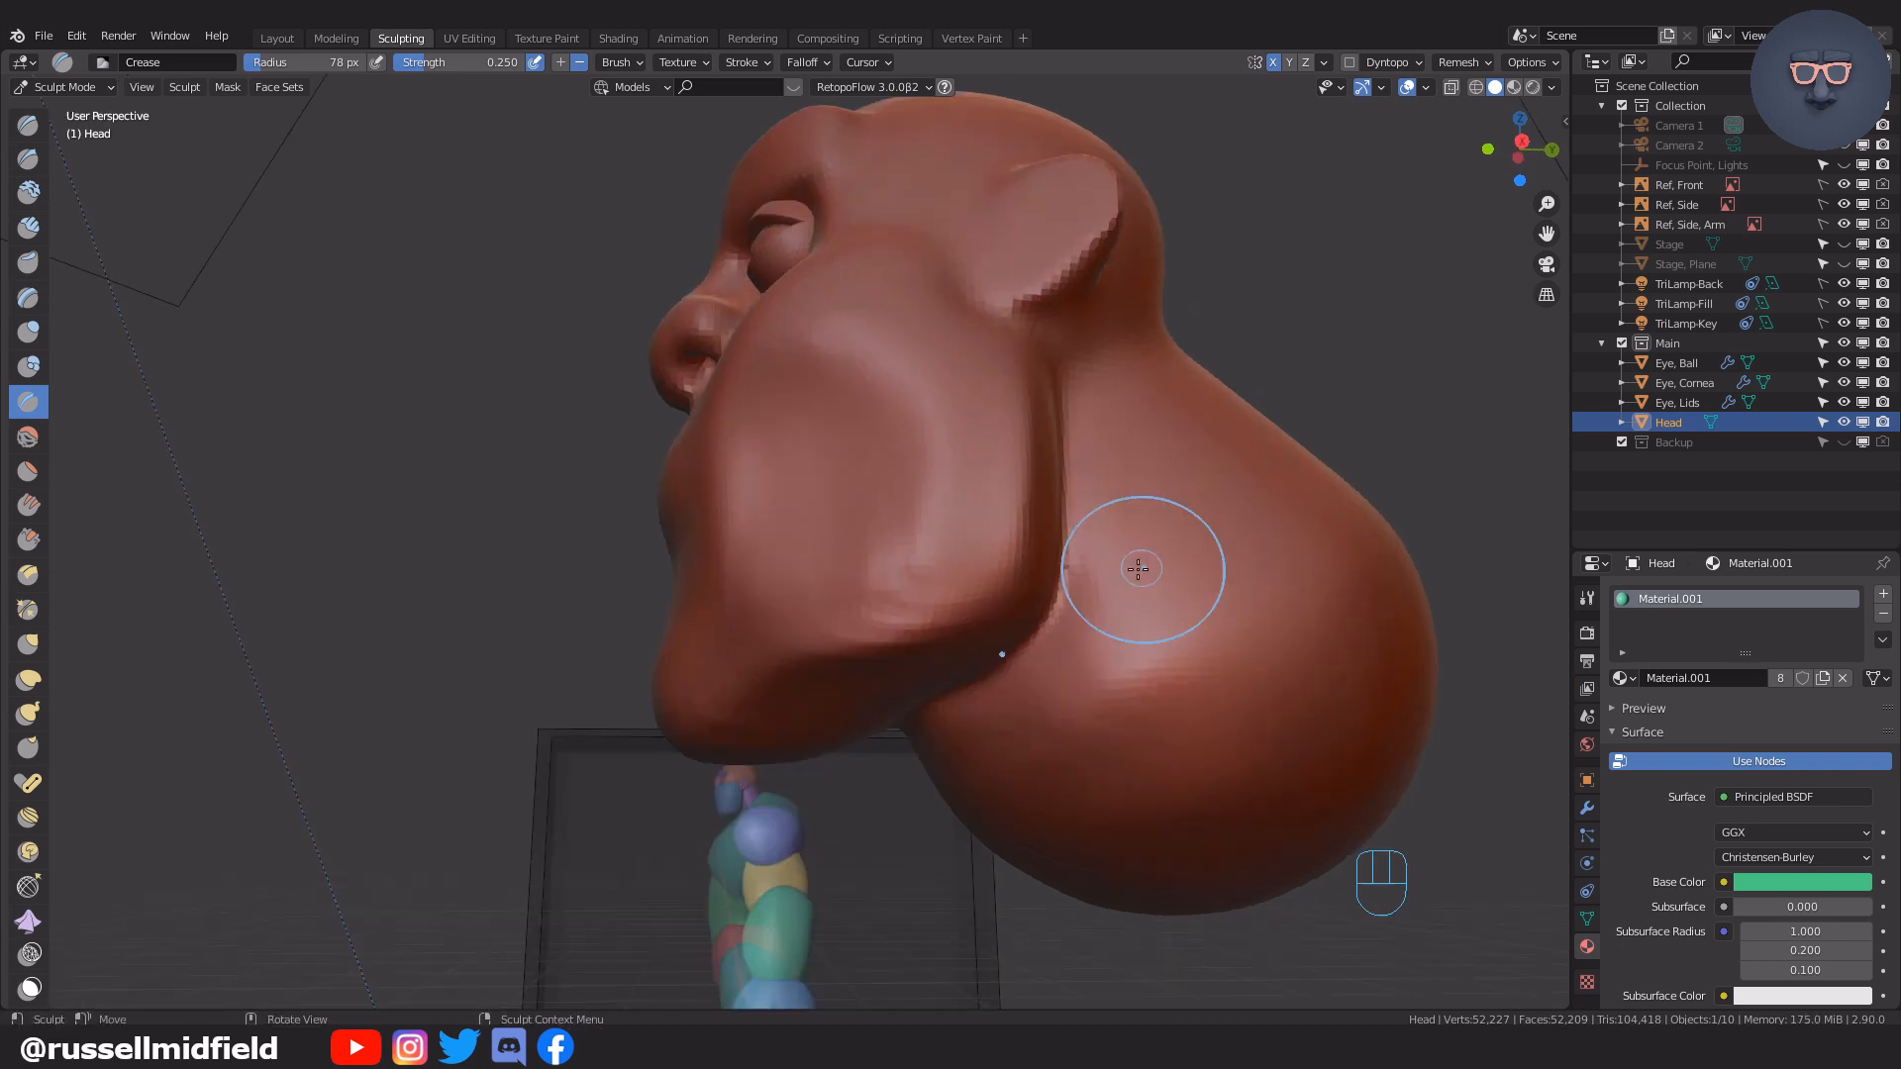
# Reinforce the fold between the jaw and neck with further inverted-direction Crease strokes
pyautogui.keyDown('ctrl'); pyautogui.moveTo(1014, 553); pyautogui.dragTo(1002, 584); pyautogui.keyUp('ctrl')
pyautogui.moveTo(1010, 614); pyautogui.dragTo(1158, 475, button='middle')
pyautogui.keyDown('ctrl'); pyautogui.moveTo(1223, 539); pyautogui.dragTo(1188, 585); pyautogui.keyUp('ctrl')
pyautogui.moveTo(1099, 653); pyautogui.dragTo(1153, 584, button='middle')
pyautogui.keyDown('ctrl'); pyautogui.moveTo(1168, 634); pyautogui.dragTo(1099, 664); pyautogui.keyUp('ctrl')
pyautogui.moveTo(1158, 565)
pyautogui.mouseDown(button='middle')
pyautogui.moveTo(1132, 644)
pyautogui.moveTo(1269, 755)
pyautogui.moveTo(1049, 584)
pyautogui.mouseUp(button='middle')
pyautogui.scroll(-4, 1269, 755)
pyautogui.scroll(4, 1160, 659)
# Soften the jawline and neck crease by smoothing with a brush radius of about 95 px
pyautogui.press('f')
pyautogui.click(1175, 657)
pyautogui.scroll(2, 1041, 580)
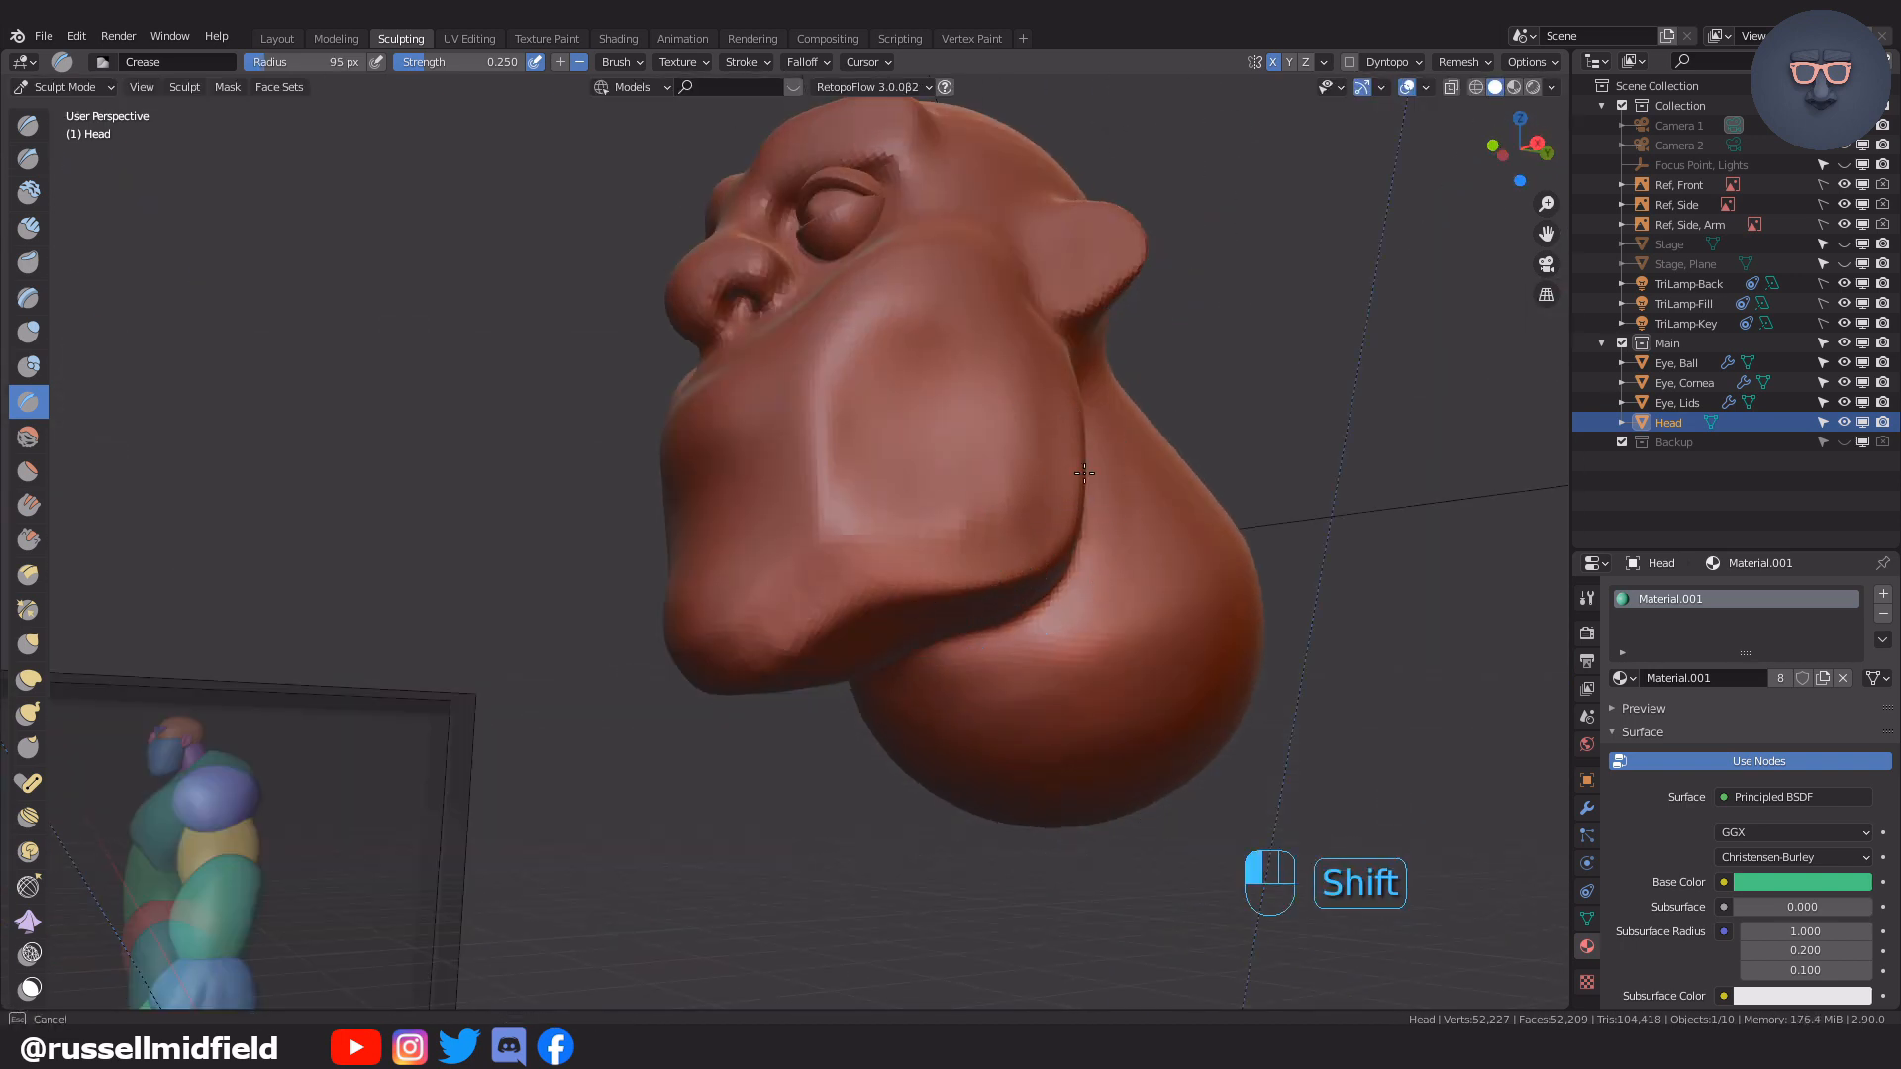
pyautogui.moveTo(792, 677); pyautogui.dragTo(841, 614, button='middle')
pyautogui.keyDown('shift'); pyautogui.moveTo(1119, 531); pyautogui.dragTo(1089, 584); pyautogui.keyUp('shift')
pyautogui.moveTo(1099, 584)
pyautogui.mouseDown(button='middle')
pyautogui.moveTo(1119, 634)
pyautogui.moveTo(1217, 674)
pyautogui.moveTo(1117, 683)
pyautogui.moveTo(1091, 722)
pyautogui.mouseUp(button='middle')
# Carve a hollow into the ear with inverted Draw brush strokes at about 36 px radius
pyautogui.press('f')
pyautogui.click(1232, 674)
pyautogui.scroll(3, 1095, 594)
pyautogui.press('f')
pyautogui.click(1067, 510)
pyautogui.press('f')
pyautogui.moveTo(1020, 564); pyautogui.dragTo(1149, 582, button='middle')
pyautogui.press('f')
pyautogui.press('x')
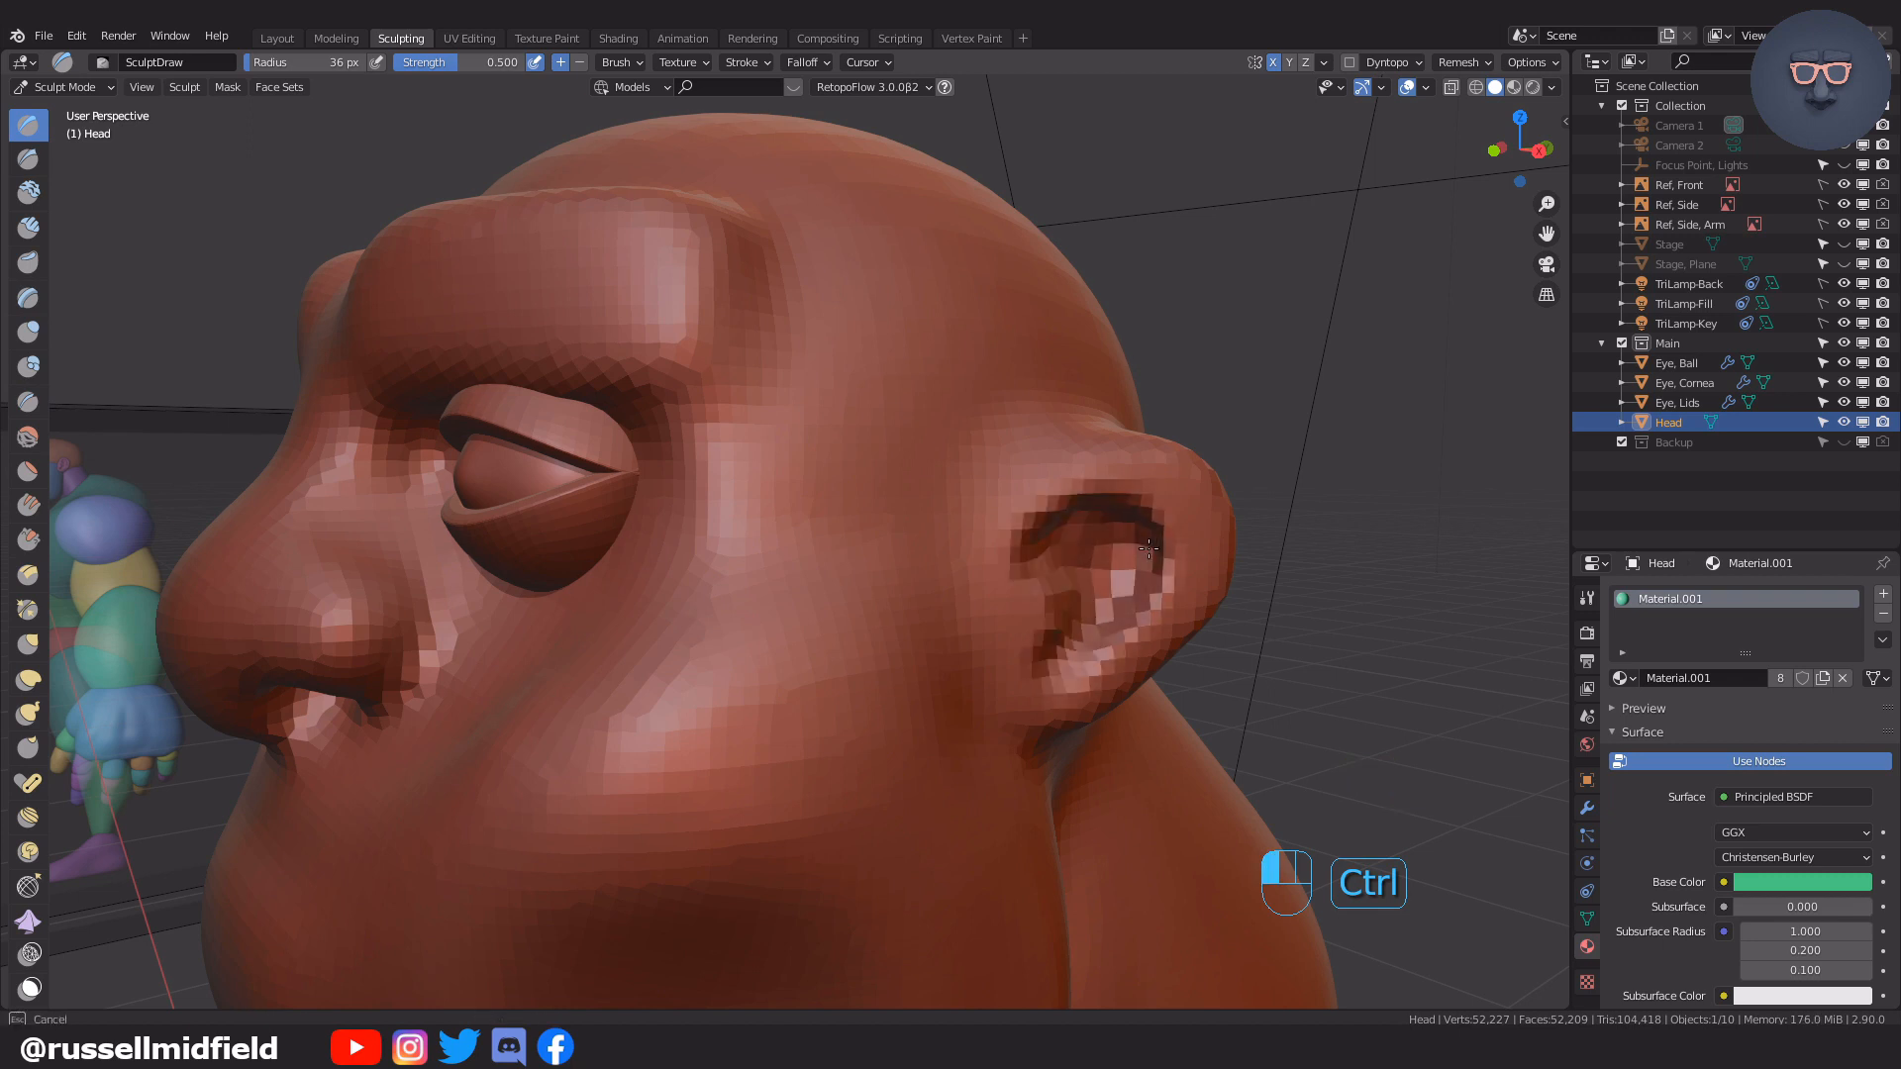
# Smooth the surface around the carved ear hollow after resizing the brush
pyautogui.scroll(-5, 1231, 611)
pyautogui.moveTo(1231, 611)
pyautogui.mouseDown(button='middle')
pyautogui.moveTo(942, 624)
pyautogui.moveTo(1132, 633)
pyautogui.moveTo(1170, 683)
pyautogui.moveTo(1049, 547)
pyautogui.moveTo(1128, 644)
pyautogui.mouseUp(button='middle')
pyautogui.scroll(5, 1099, 633)
pyautogui.press('KP_Decimal')
pyautogui.press('f')
pyautogui.click(1116, 544)
pyautogui.moveTo(980, 556)
pyautogui.keyDown('shift'); pyautogui.mouseDown()
pyautogui.moveTo(959, 643)
pyautogui.moveTo(1050, 535)
pyautogui.mouseUp(); pyautogui.keyUp('shift')
# Reshape the ear with the Elastic Deform brush at about 79 px radius
pyautogui.press('f')
pyautogui.click(960, 633)
pyautogui.press('g')
pyautogui.moveTo(949, 575); pyautogui.dragTo(827, 633, button='middle')
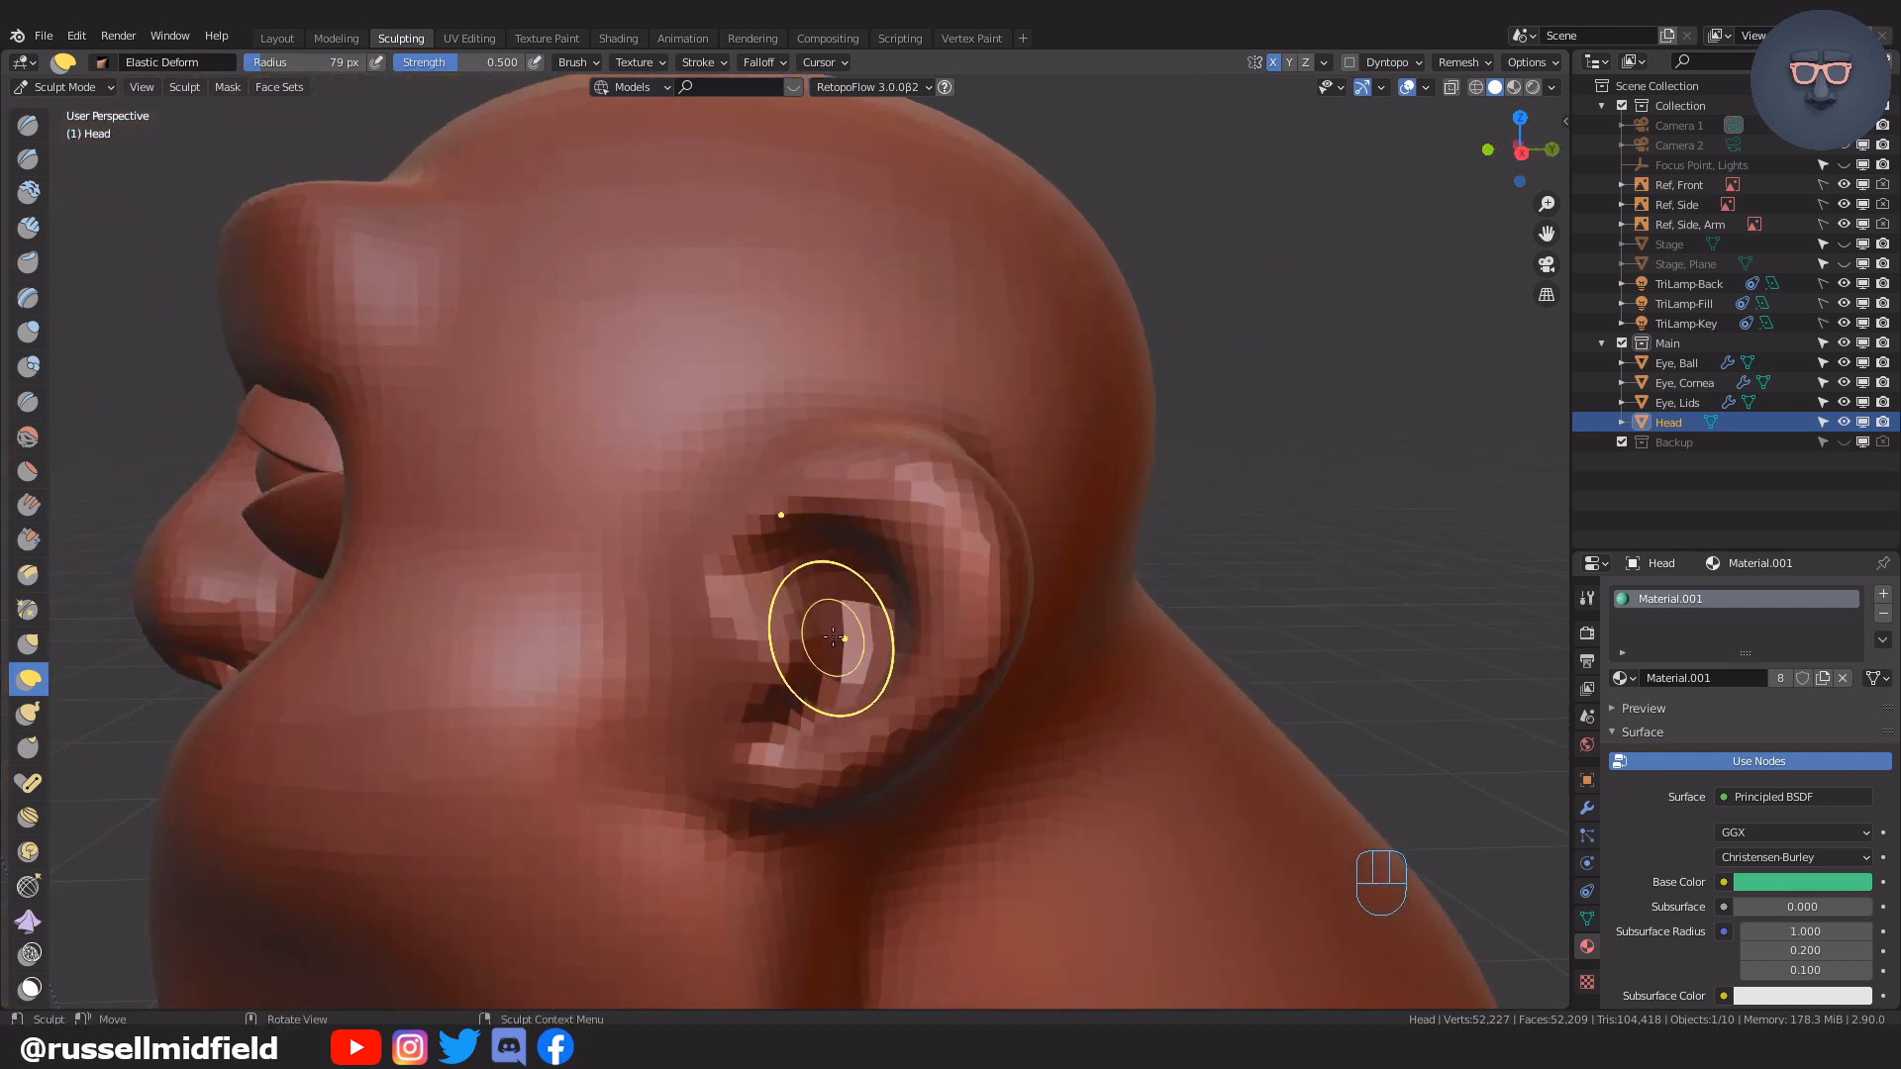
# Deepen the inner ear hollow with the inverted Draw brush at about 43 px radius
pyautogui.press('f')
pyautogui.press('x')
pyautogui.press('f')
pyautogui.click(853, 640)
pyautogui.press('x')
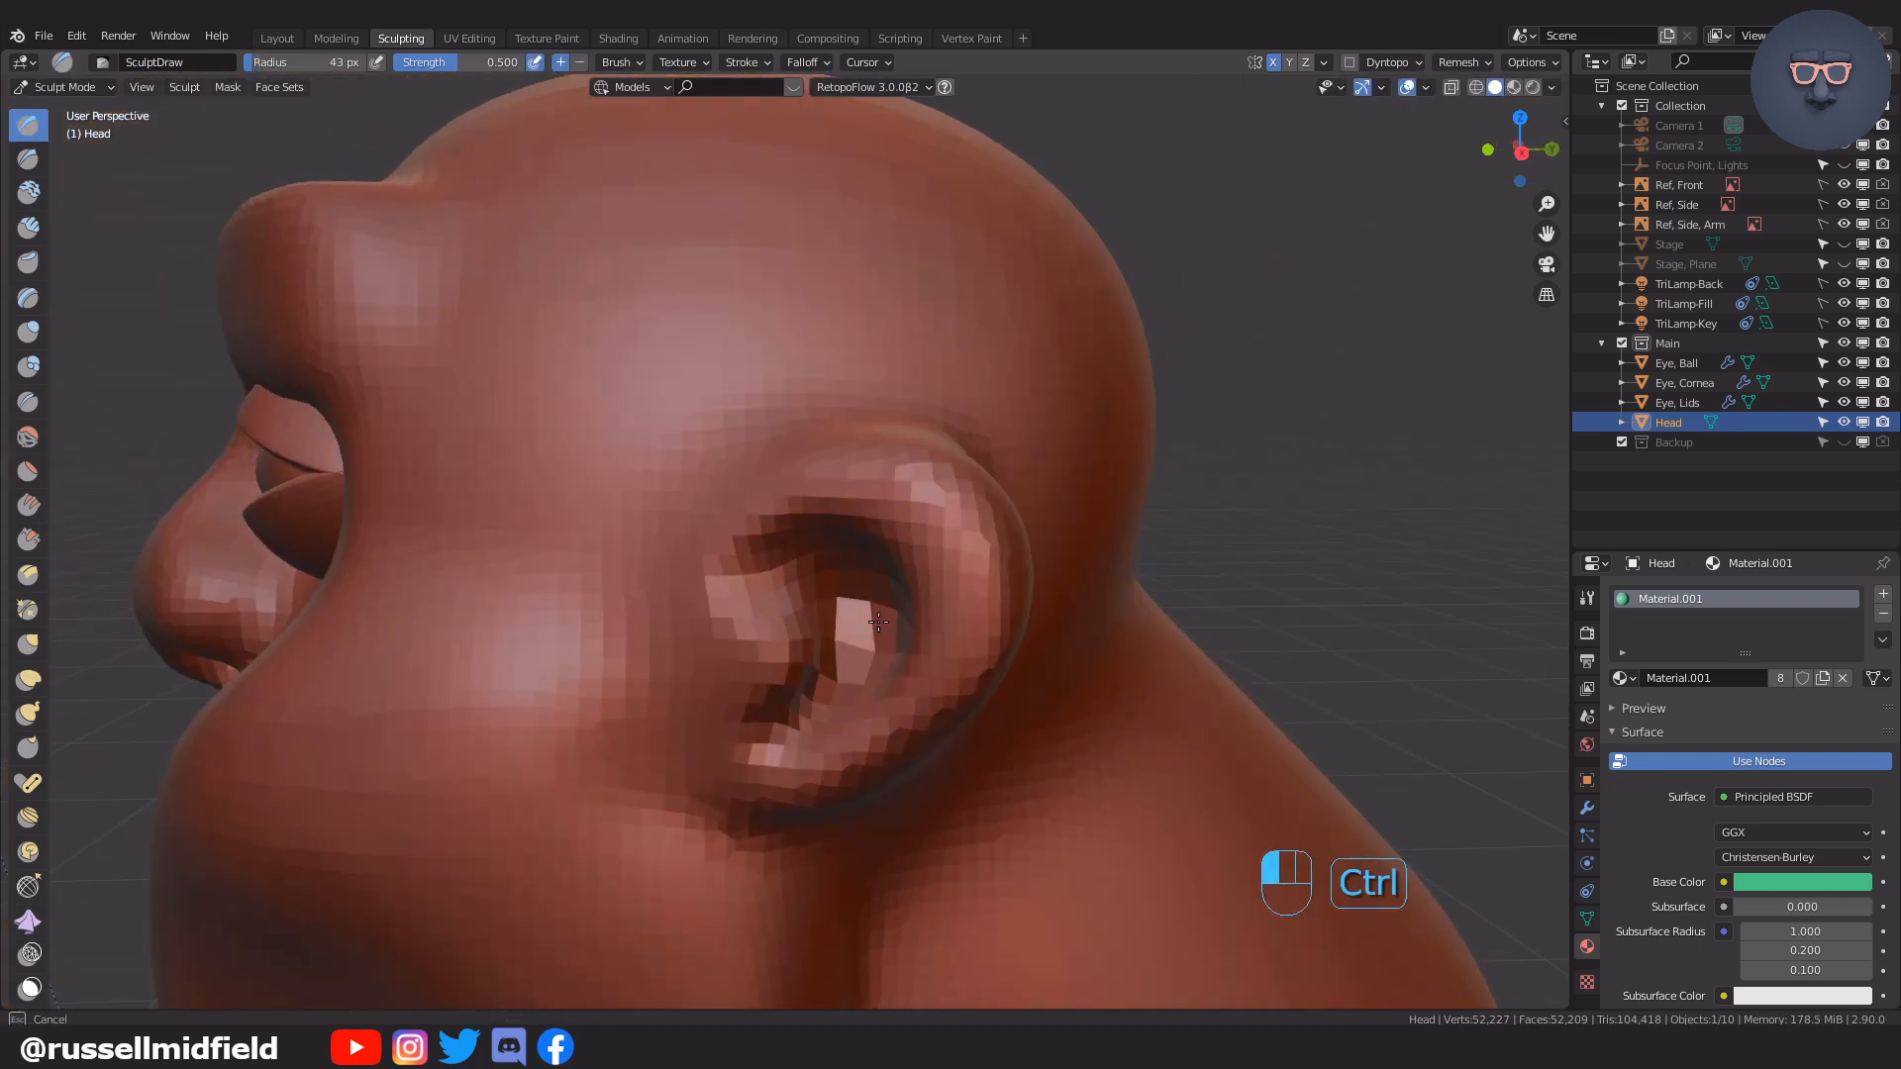
# Voxel-remesh the head and smooth the inner ear with a larger brush radius of about 72 px
pyautogui.moveTo(923, 638)
pyautogui.mouseDown(button='middle')
pyautogui.moveTo(1094, 615)
pyautogui.moveTo(963, 610)
pyautogui.mouseUp(button='middle')
pyautogui.hotkey('ctrl', 'r')
pyautogui.press('f')
pyautogui.click(992, 610)
pyautogui.keyDown('shift'); pyautogui.moveTo(881, 643); pyautogui.dragTo(856, 693); pyautogui.keyUp('shift')
# Carve the inner ear recess further with the inverted Draw brush at about 72 px radius and remesh the head again
pyautogui.moveTo(890, 644)
pyautogui.mouseDown(button='middle')
pyautogui.moveTo(950, 623)
pyautogui.moveTo(891, 619)
pyautogui.mouseUp(button='middle')
pyautogui.press('x')
pyautogui.keyDown('ctrl'); pyautogui.moveTo(872, 615); pyautogui.dragTo(871, 669); pyautogui.keyUp('ctrl')
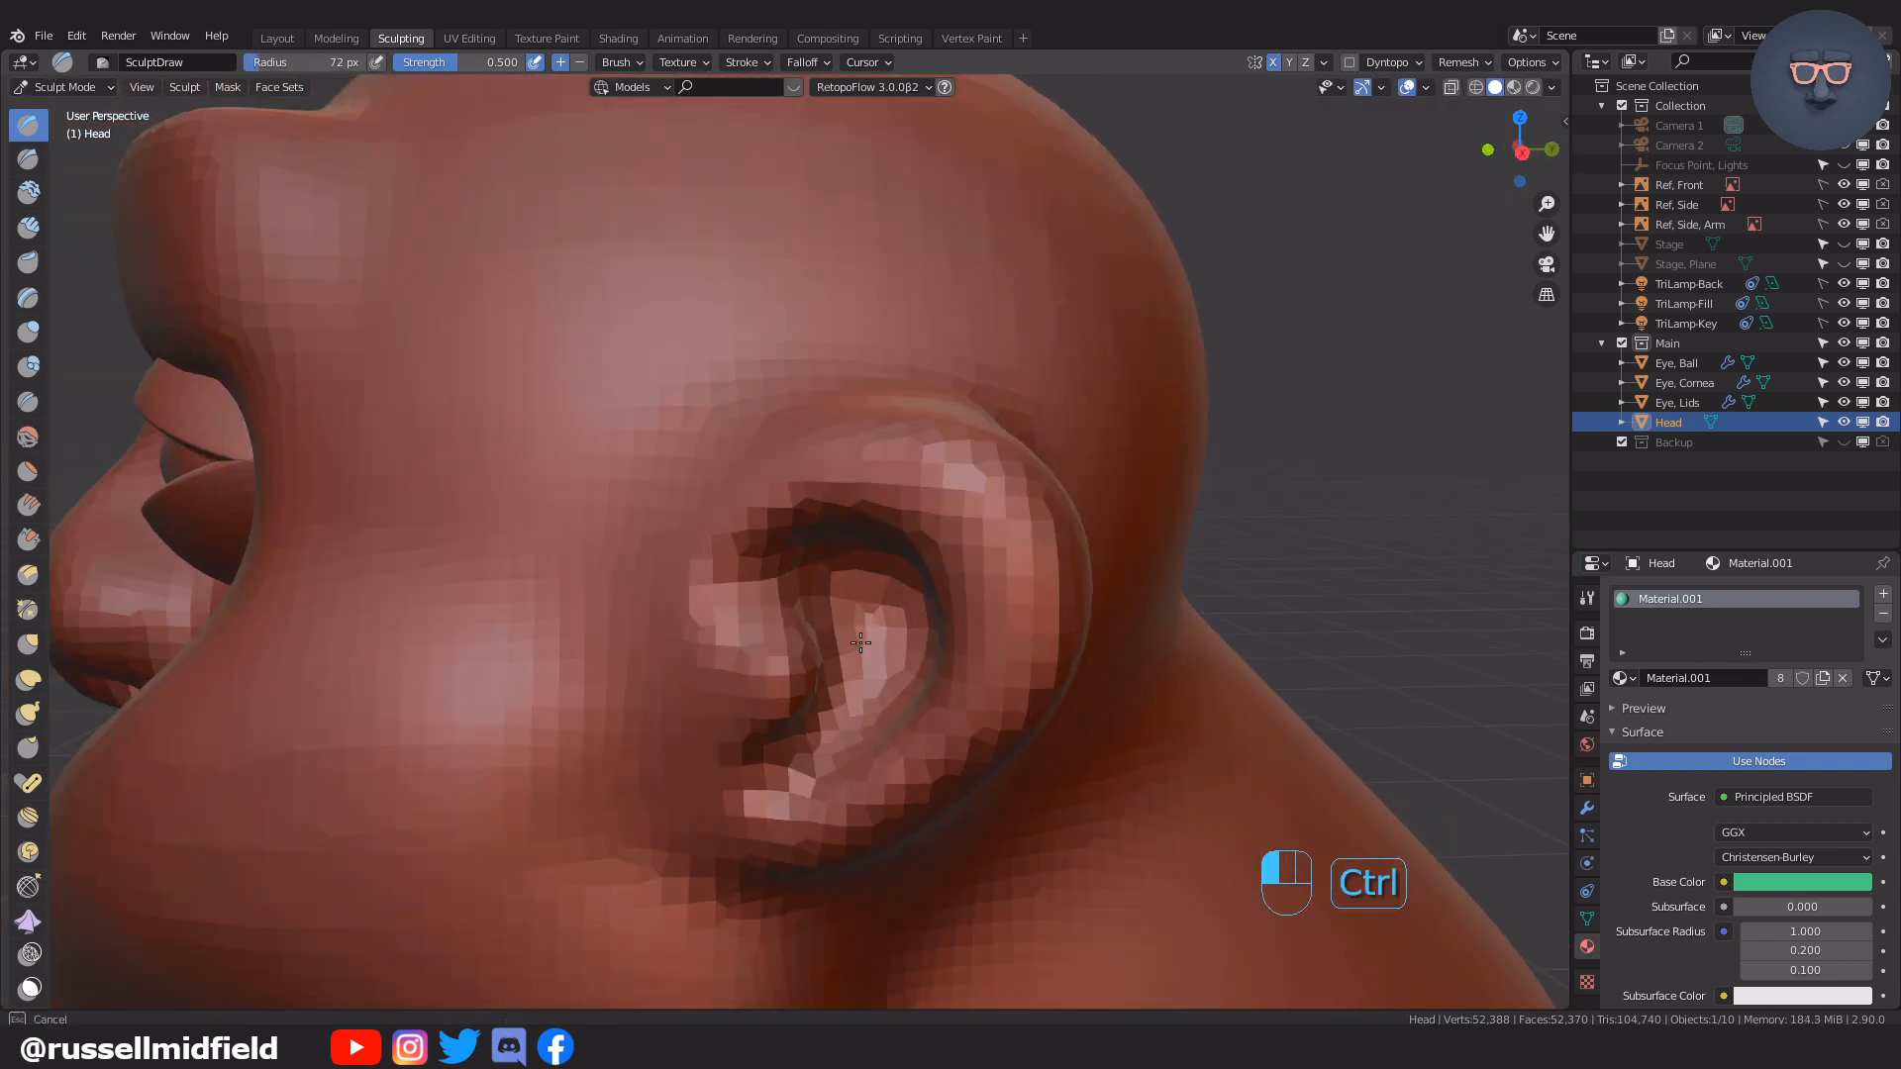
pyautogui.moveTo(861, 644); pyautogui.dragTo(976, 628, button='middle')
pyautogui.hotkey('ctrl', 'r')
# Sharpen the fold where the back of the ear meets the head with the Crease brush at about 72 px radius
pyautogui.moveTo(1079, 703)
pyautogui.mouseDown(button='middle')
pyautogui.moveTo(1218, 722)
pyautogui.moveTo(990, 750)
pyautogui.mouseUp(button='middle')
pyautogui.scroll(6, 1089, 750)
pyautogui.hotkey('shift', 'c')
pyautogui.moveTo(767, 438); pyautogui.dragTo(933, 614)
pyautogui.moveTo(920, 555); pyautogui.dragTo(791, 475, button='middle')
pyautogui.moveTo(825, 542); pyautogui.dragTo(859, 491, button='middle')
pyautogui.moveTo(872, 490); pyautogui.dragTo(871, 673)
pyautogui.moveTo(881, 653); pyautogui.dragTo(920, 584, button='middle')
pyautogui.moveTo(945, 554); pyautogui.dragTo(878, 730)
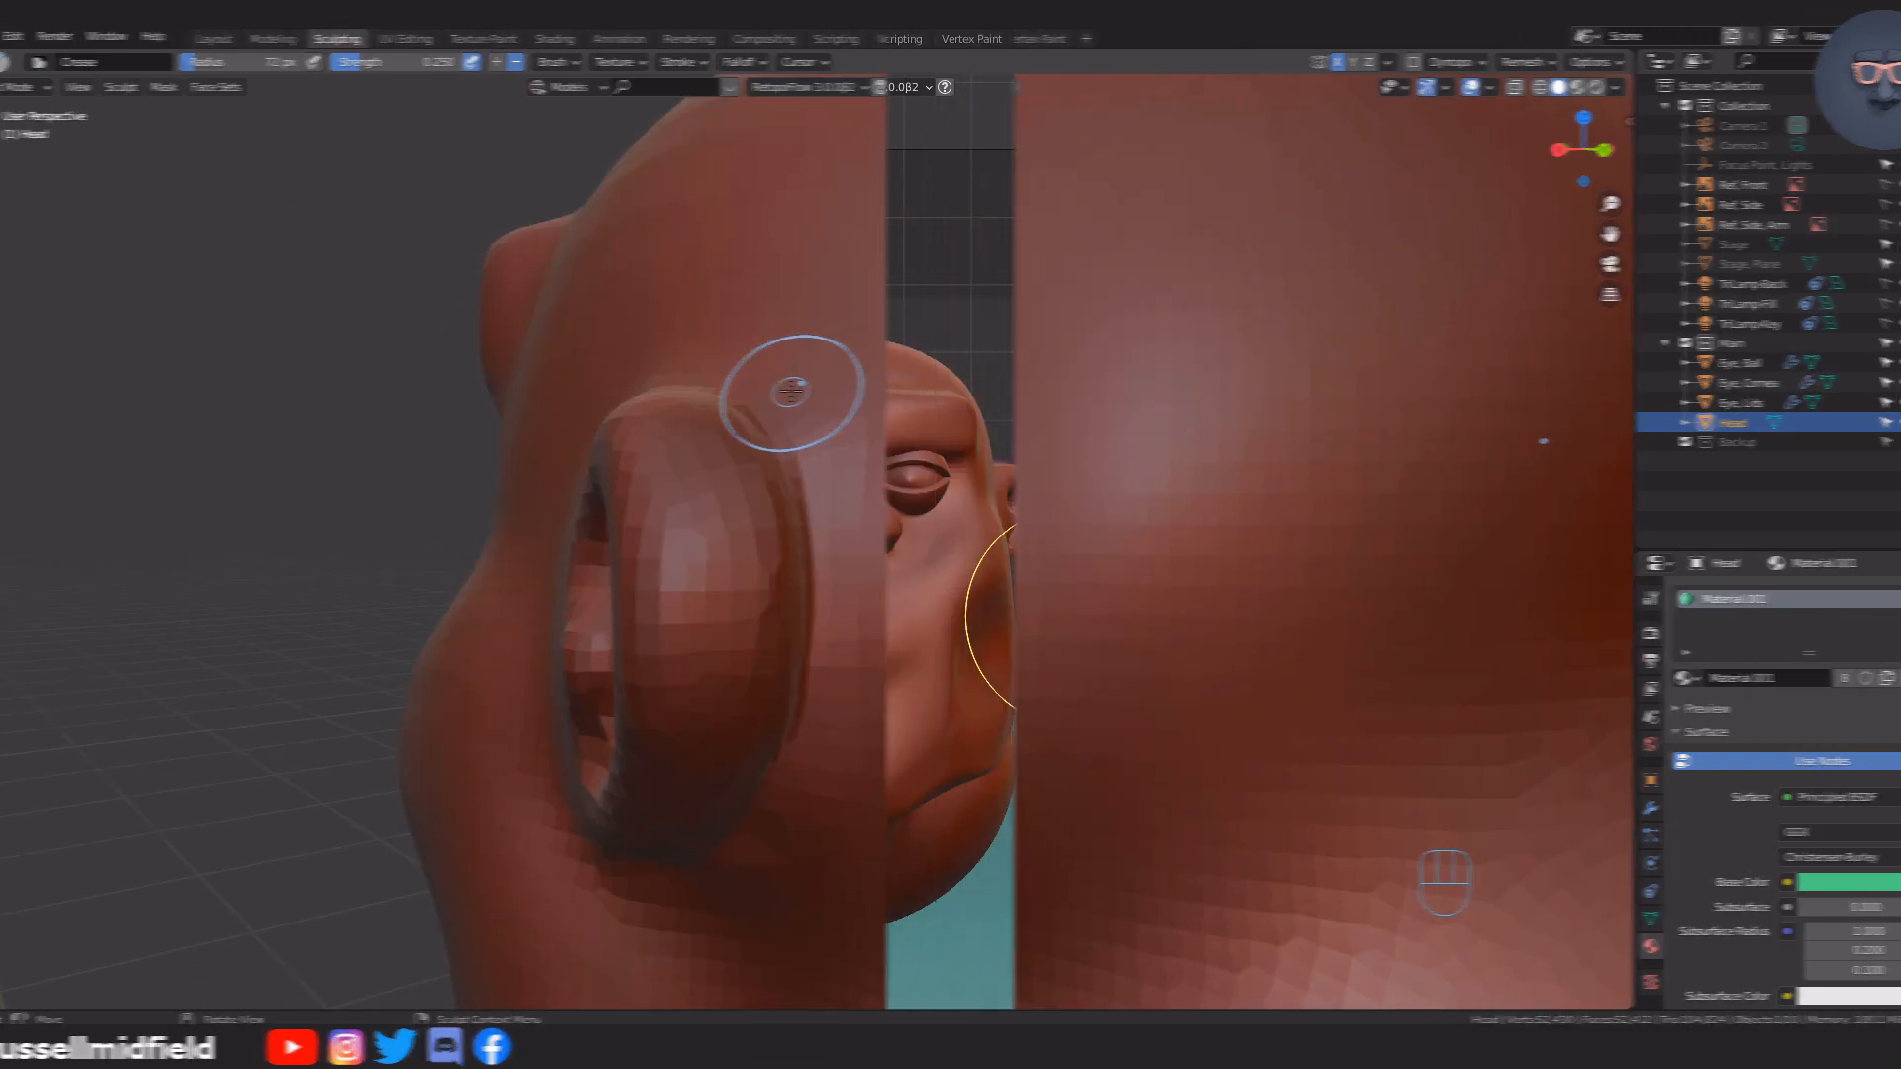
# Set up the Mask brush in front view with about 62 px radius and the Constant falloff preset
pyautogui.press('KP_1')
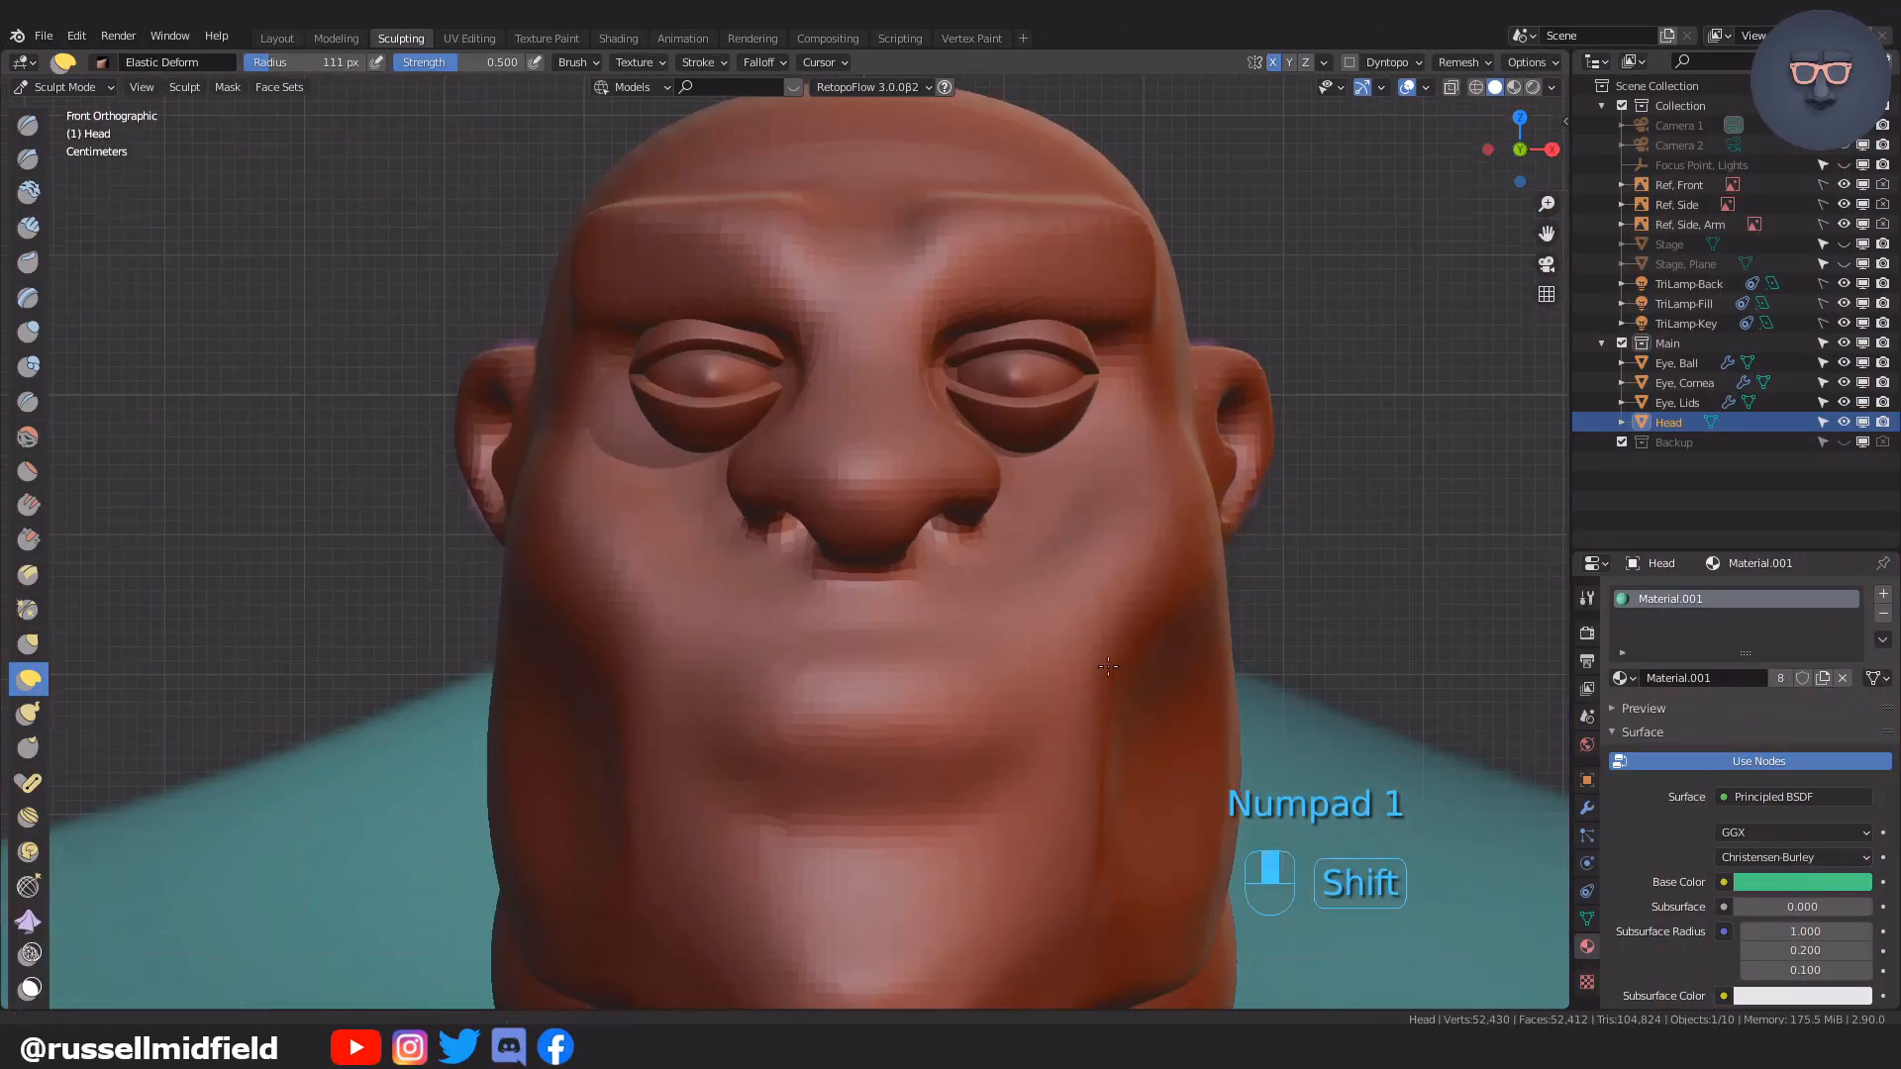
pyautogui.keyDown('shift'); pyautogui.moveTo(1108, 665); pyautogui.dragTo(946, 559, button='middle'); pyautogui.keyUp('shift')
pyautogui.press('f')
pyautogui.press('f')
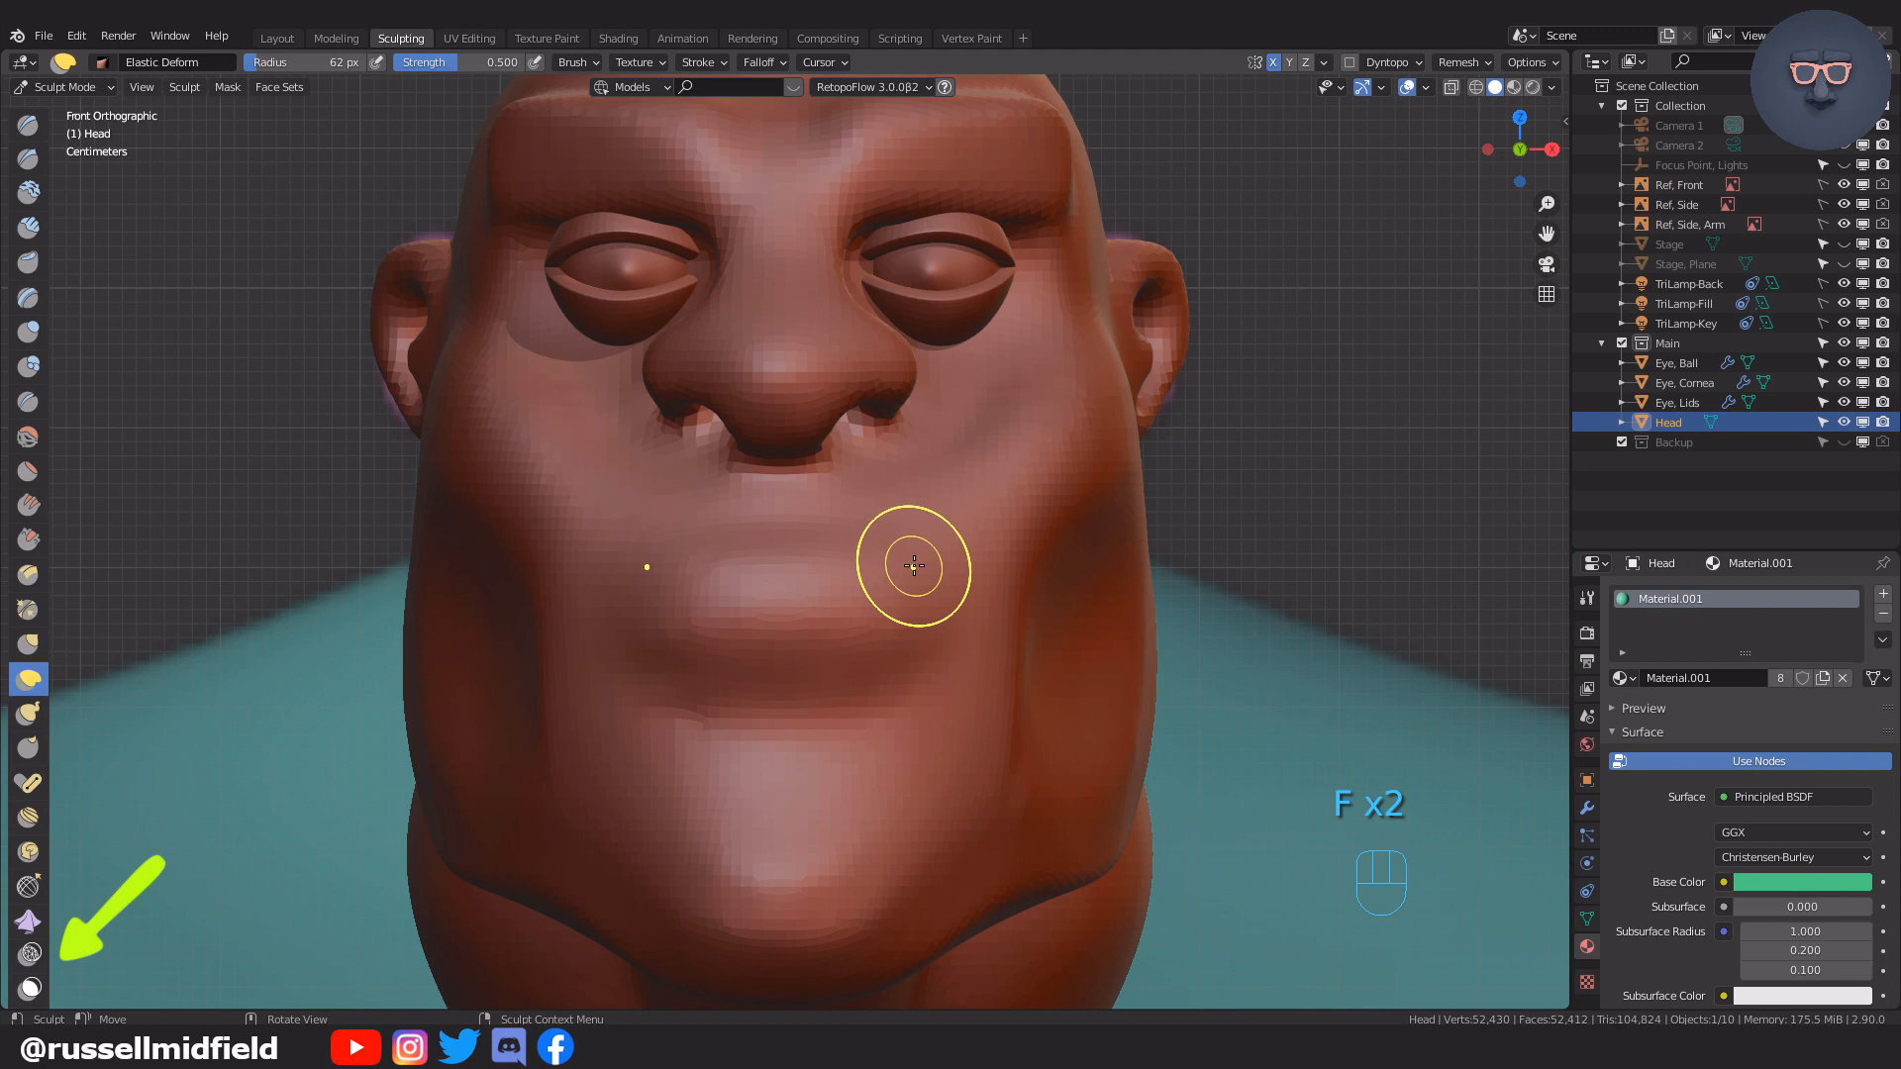
pyautogui.press('m')
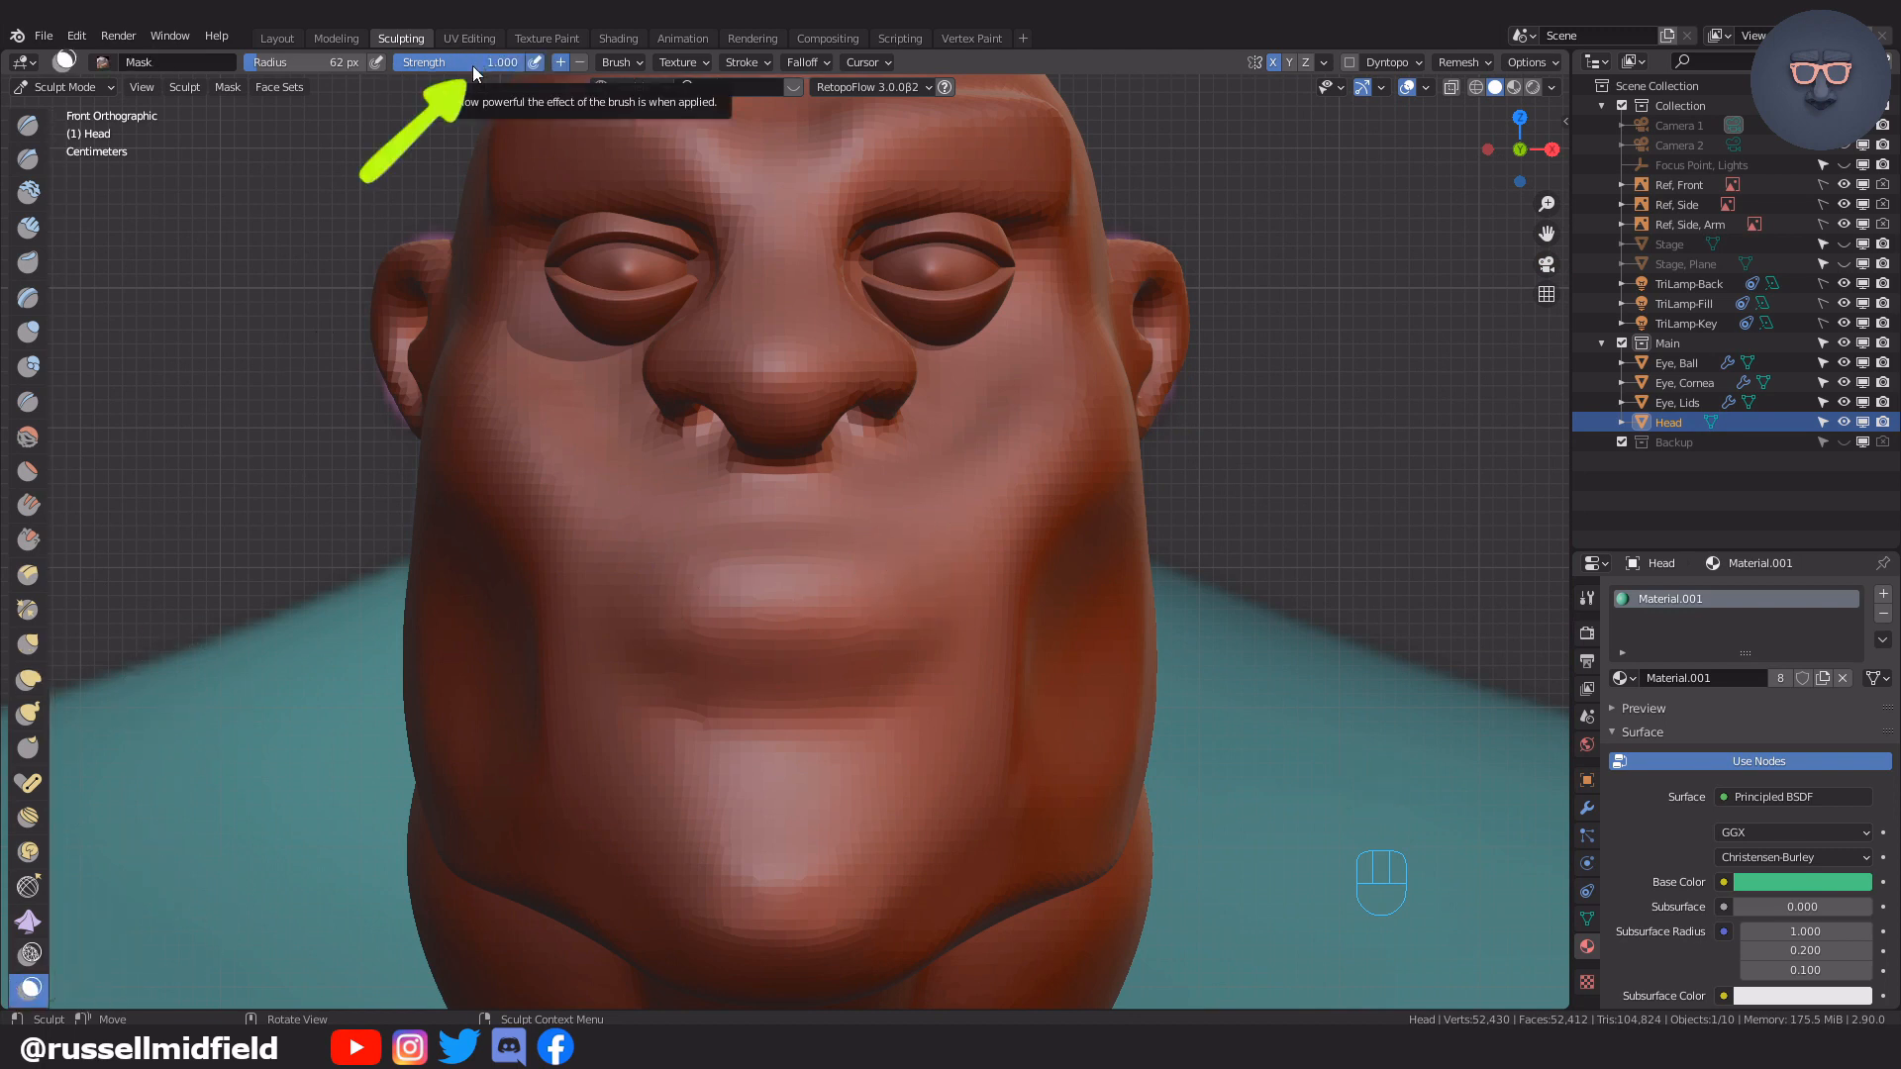
pyautogui.click(825, 63)
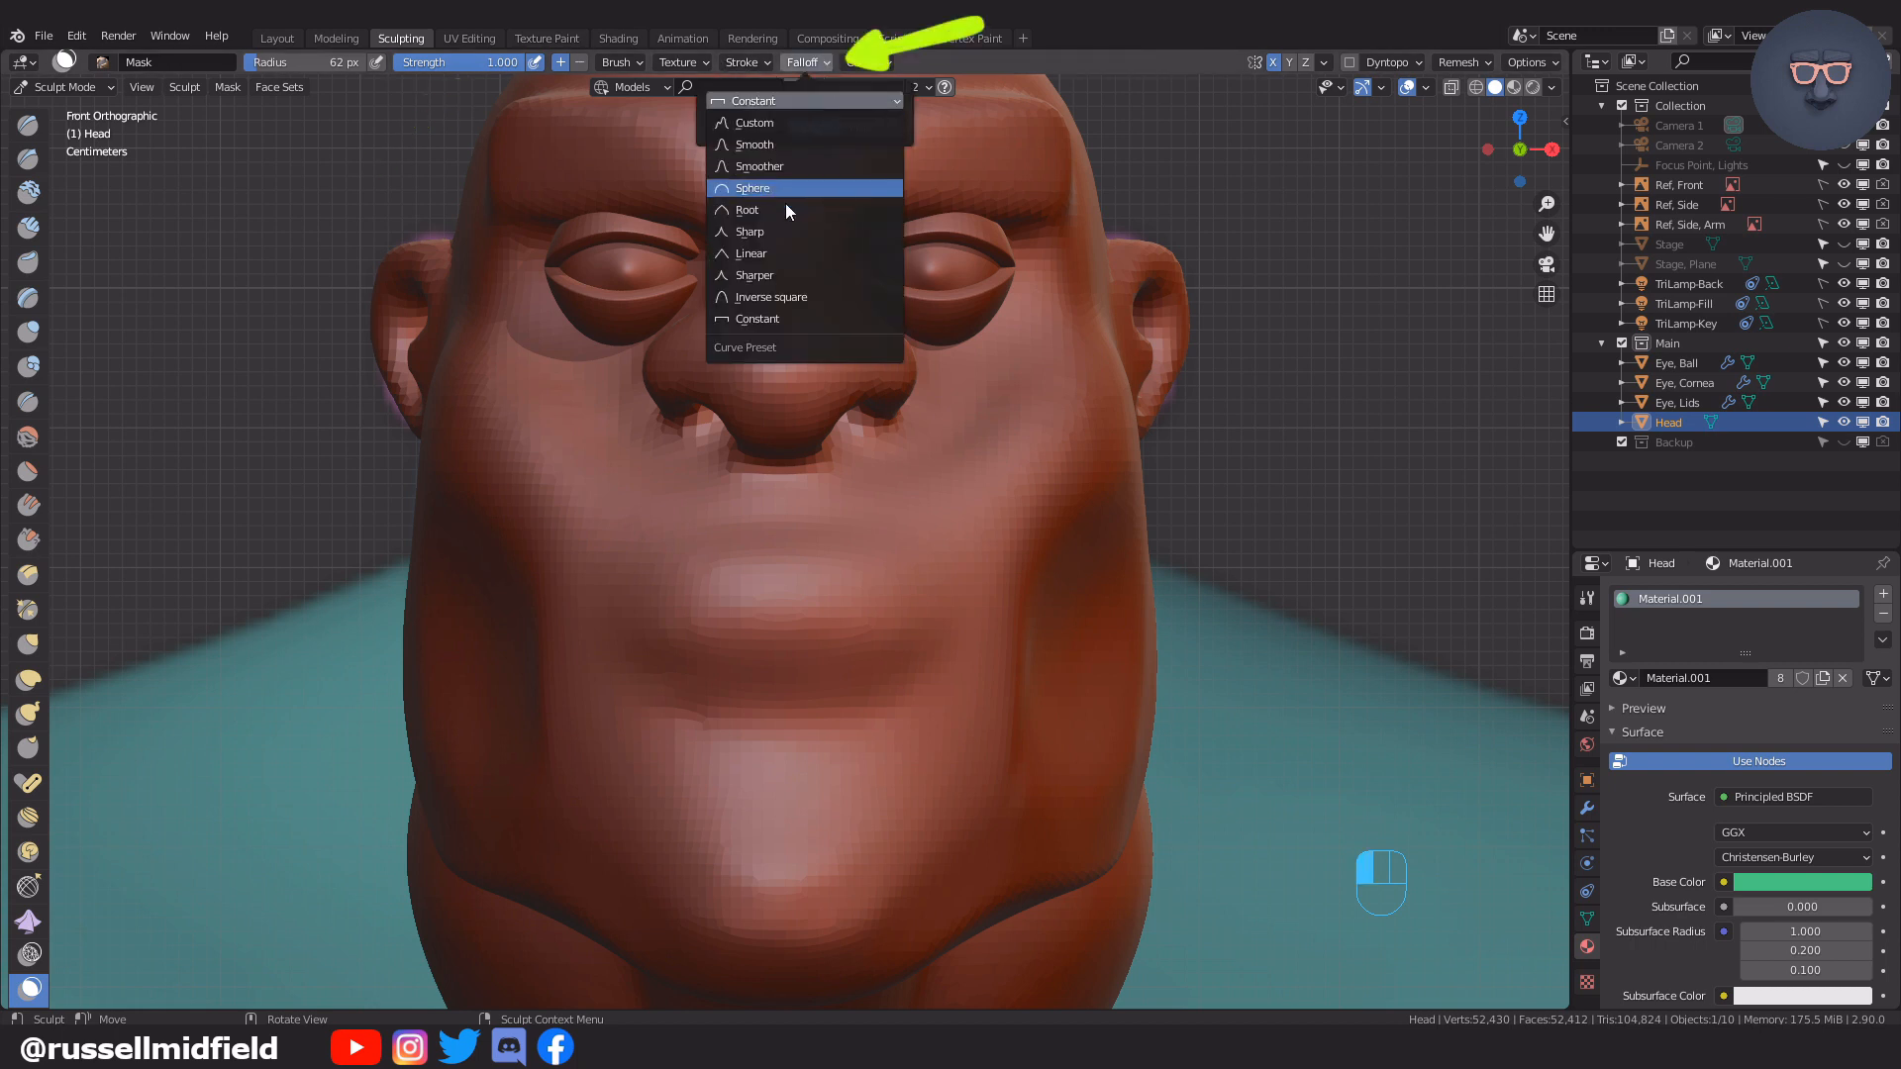
pyautogui.click(784, 321)
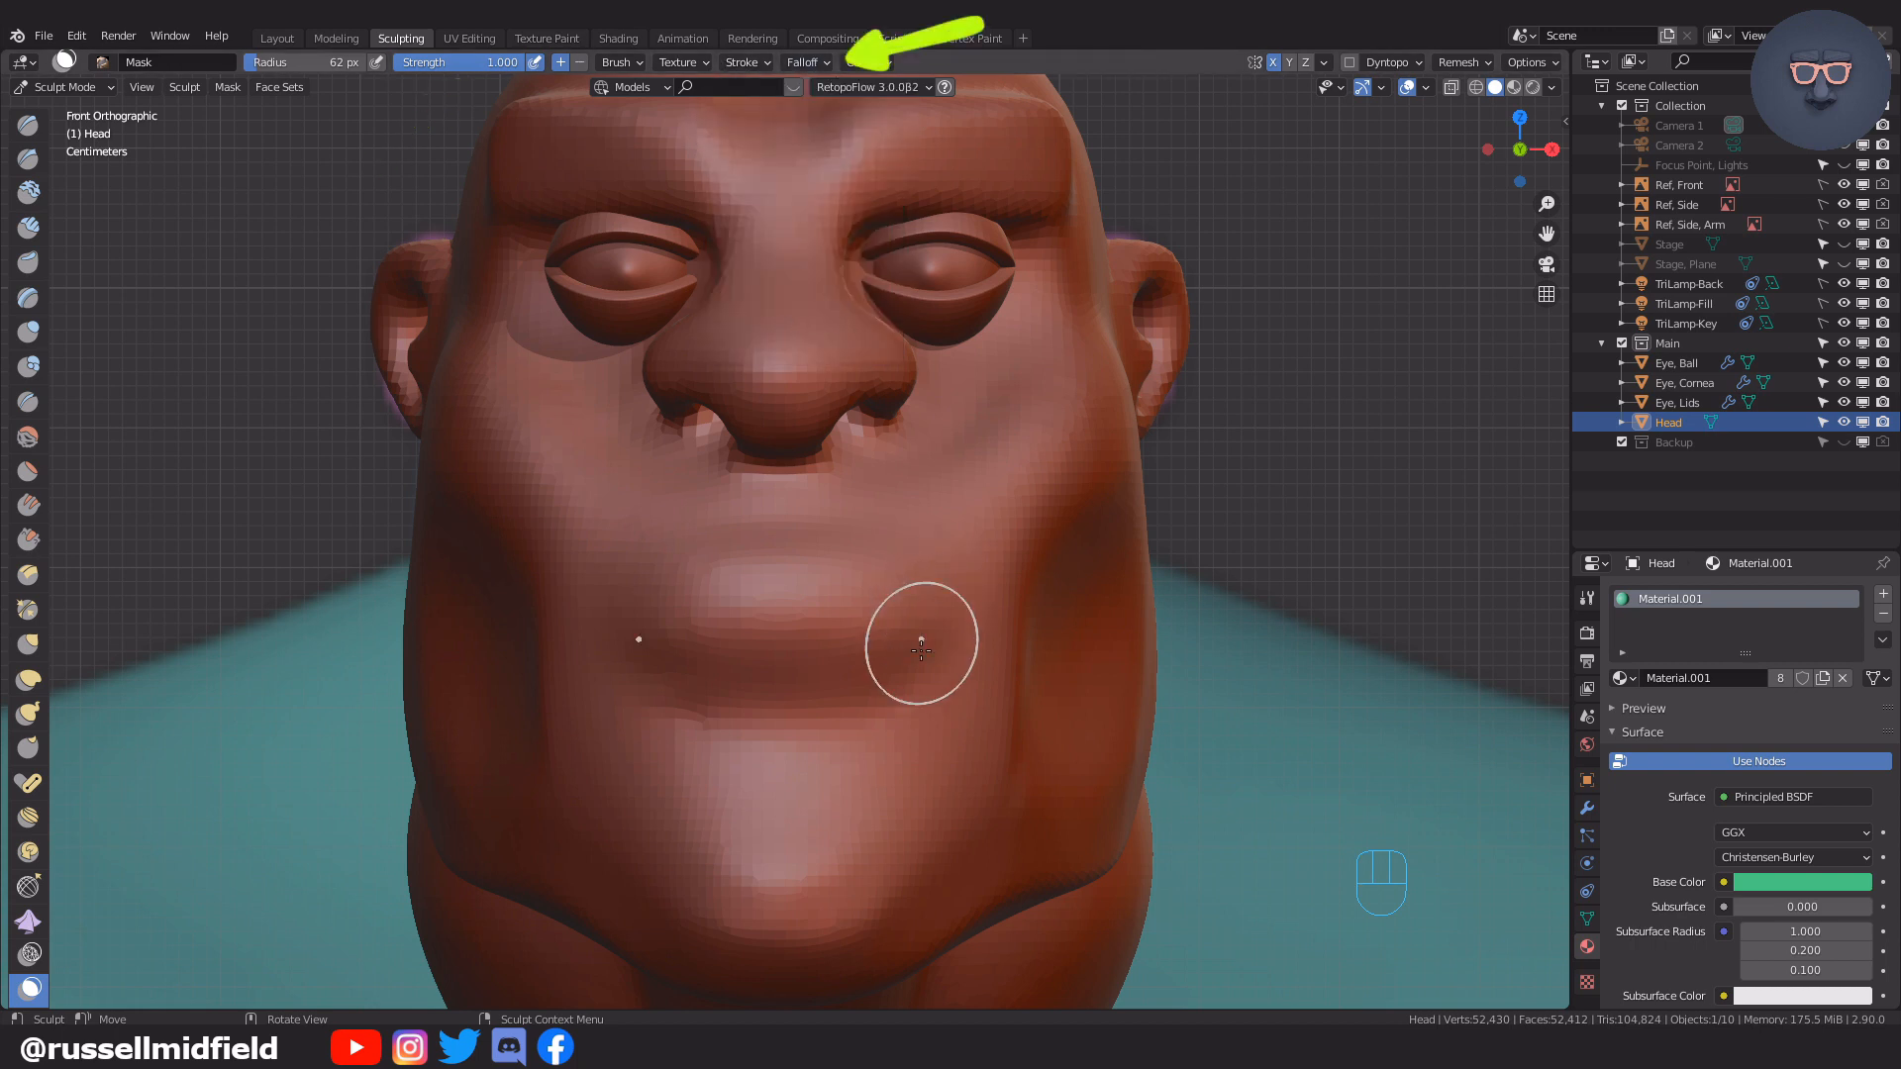
# Paint a symmetrical mask over the mouth area with downturned corners below the nose
pyautogui.scroll(2, 919, 660)
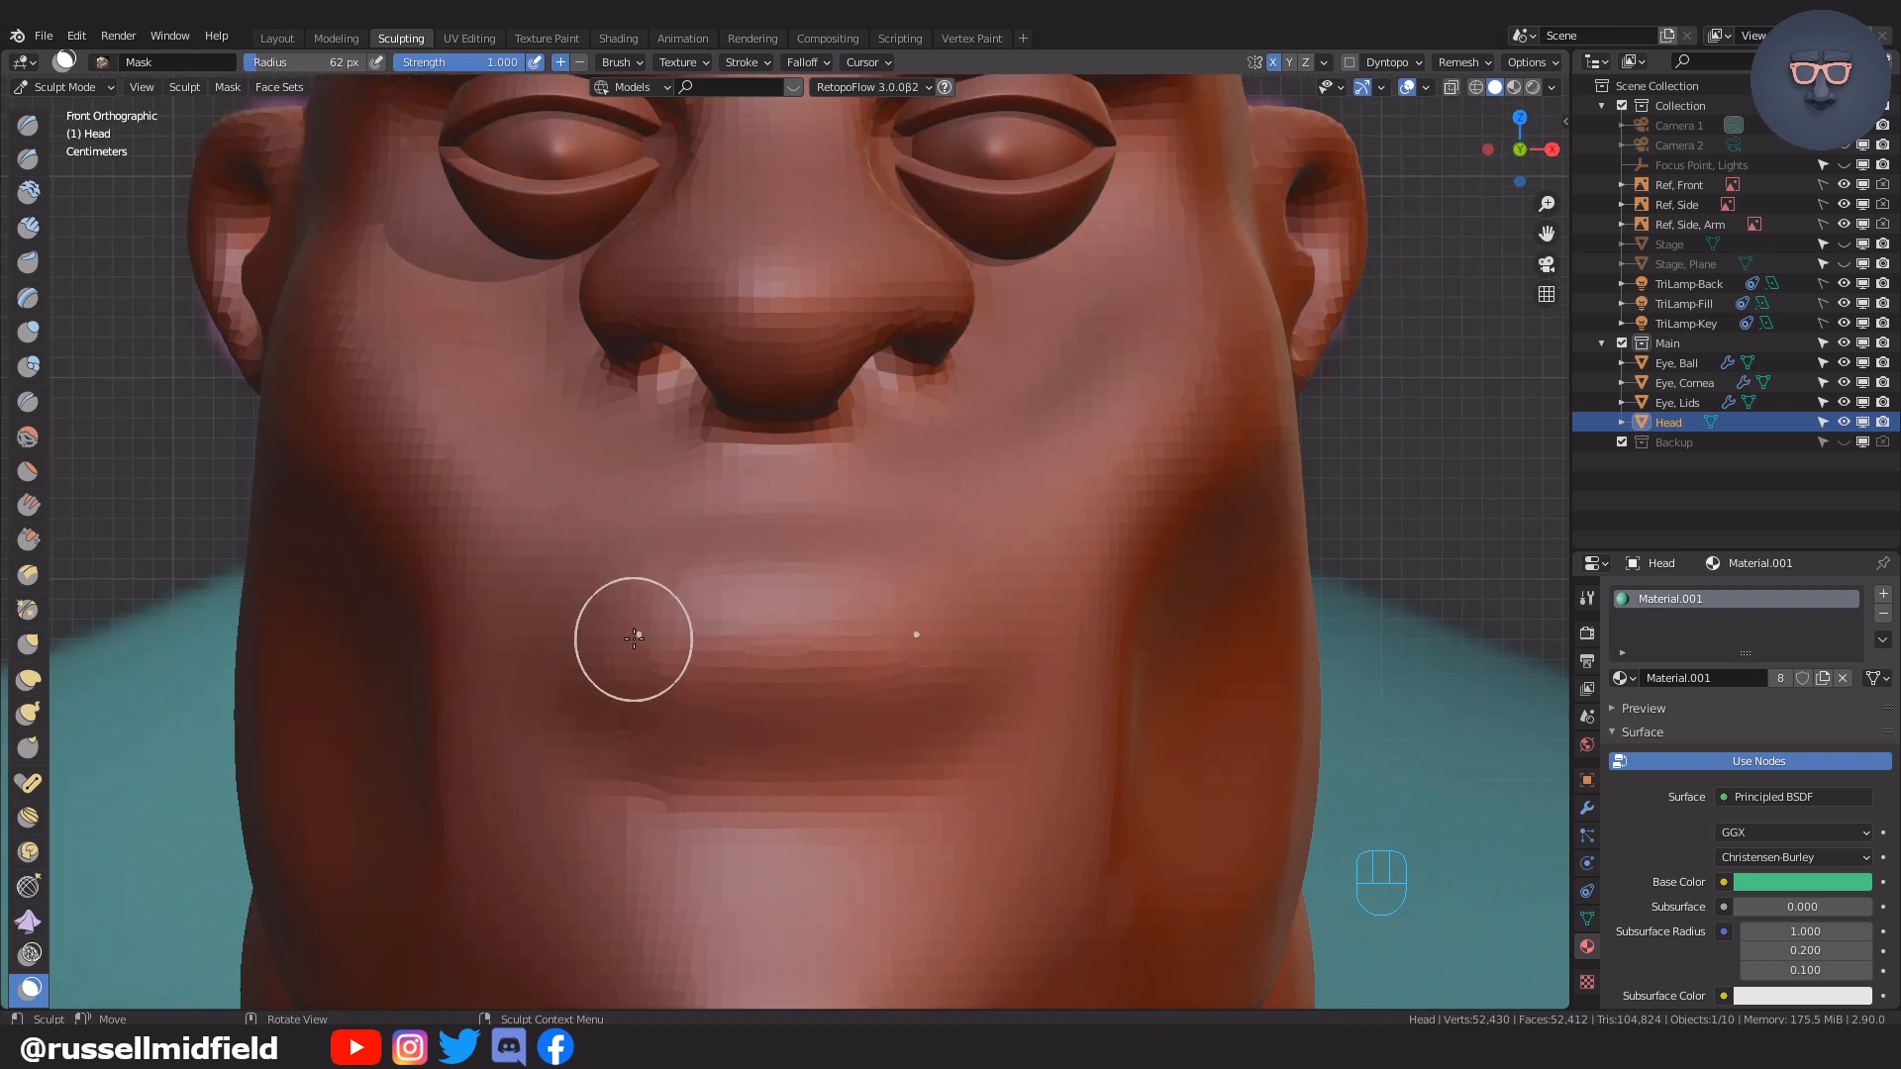
pyautogui.moveTo(618, 645)
pyautogui.mouseDown()
pyautogui.moveTo(634, 737)
pyautogui.moveTo(708, 579)
pyautogui.moveTo(723, 624)
pyautogui.moveTo(584, 757)
pyautogui.moveTo(589, 594)
pyautogui.moveTo(559, 753)
pyautogui.moveTo(792, 665)
pyautogui.mouseUp()
pyautogui.moveTo(970, 733)
pyautogui.mouseDown()
pyautogui.moveTo(1005, 713)
pyautogui.moveTo(891, 554)
pyautogui.moveTo(745, 596)
pyautogui.mouseUp()
pyautogui.moveTo(970, 645)
pyautogui.mouseDown()
pyautogui.moveTo(995, 732)
pyautogui.moveTo(990, 659)
pyautogui.mouseUp()
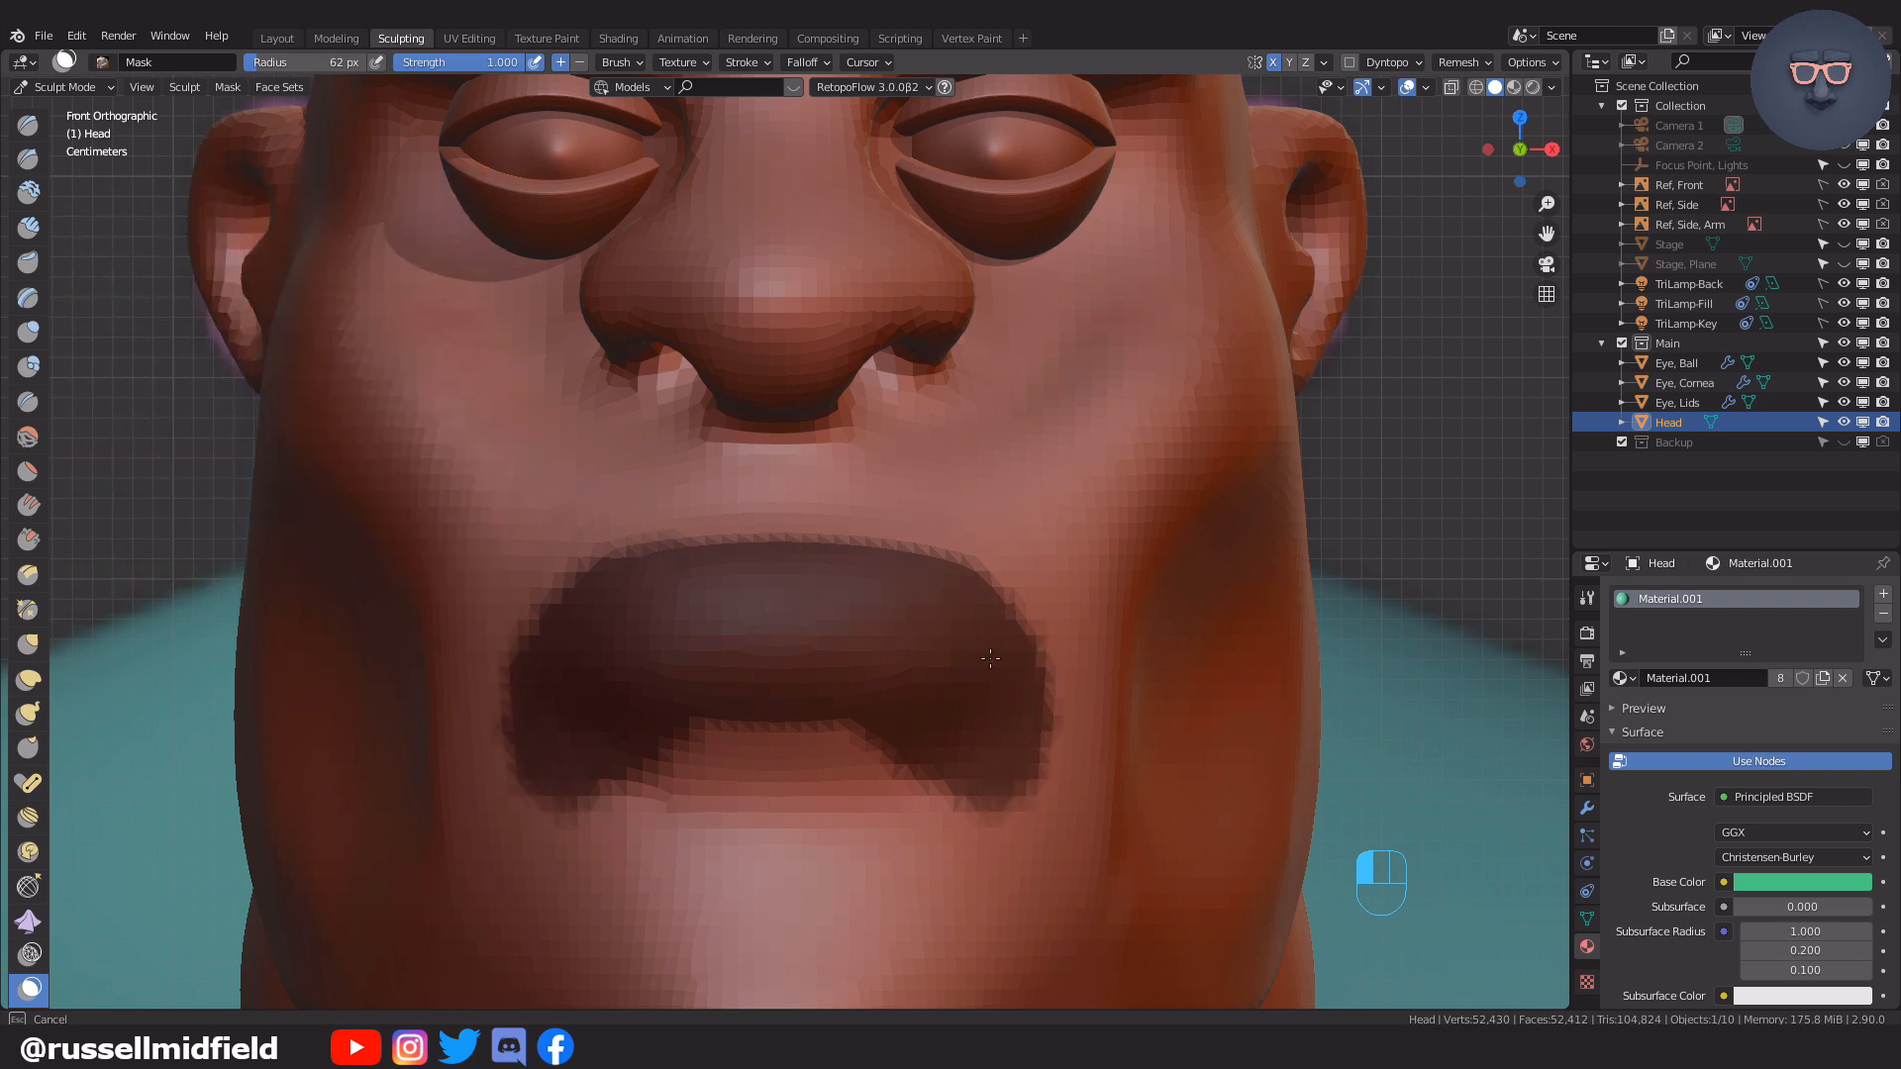
# Invert the sculpt mask to leave only the mouth area editable
pyautogui.scroll(-3, 859, 626)
pyautogui.moveTo(827, 615); pyautogui.dragTo(896, 609, button='middle')
pyautogui.scroll(4, 778, 645)
pyautogui.scroll(2, 911, 602)
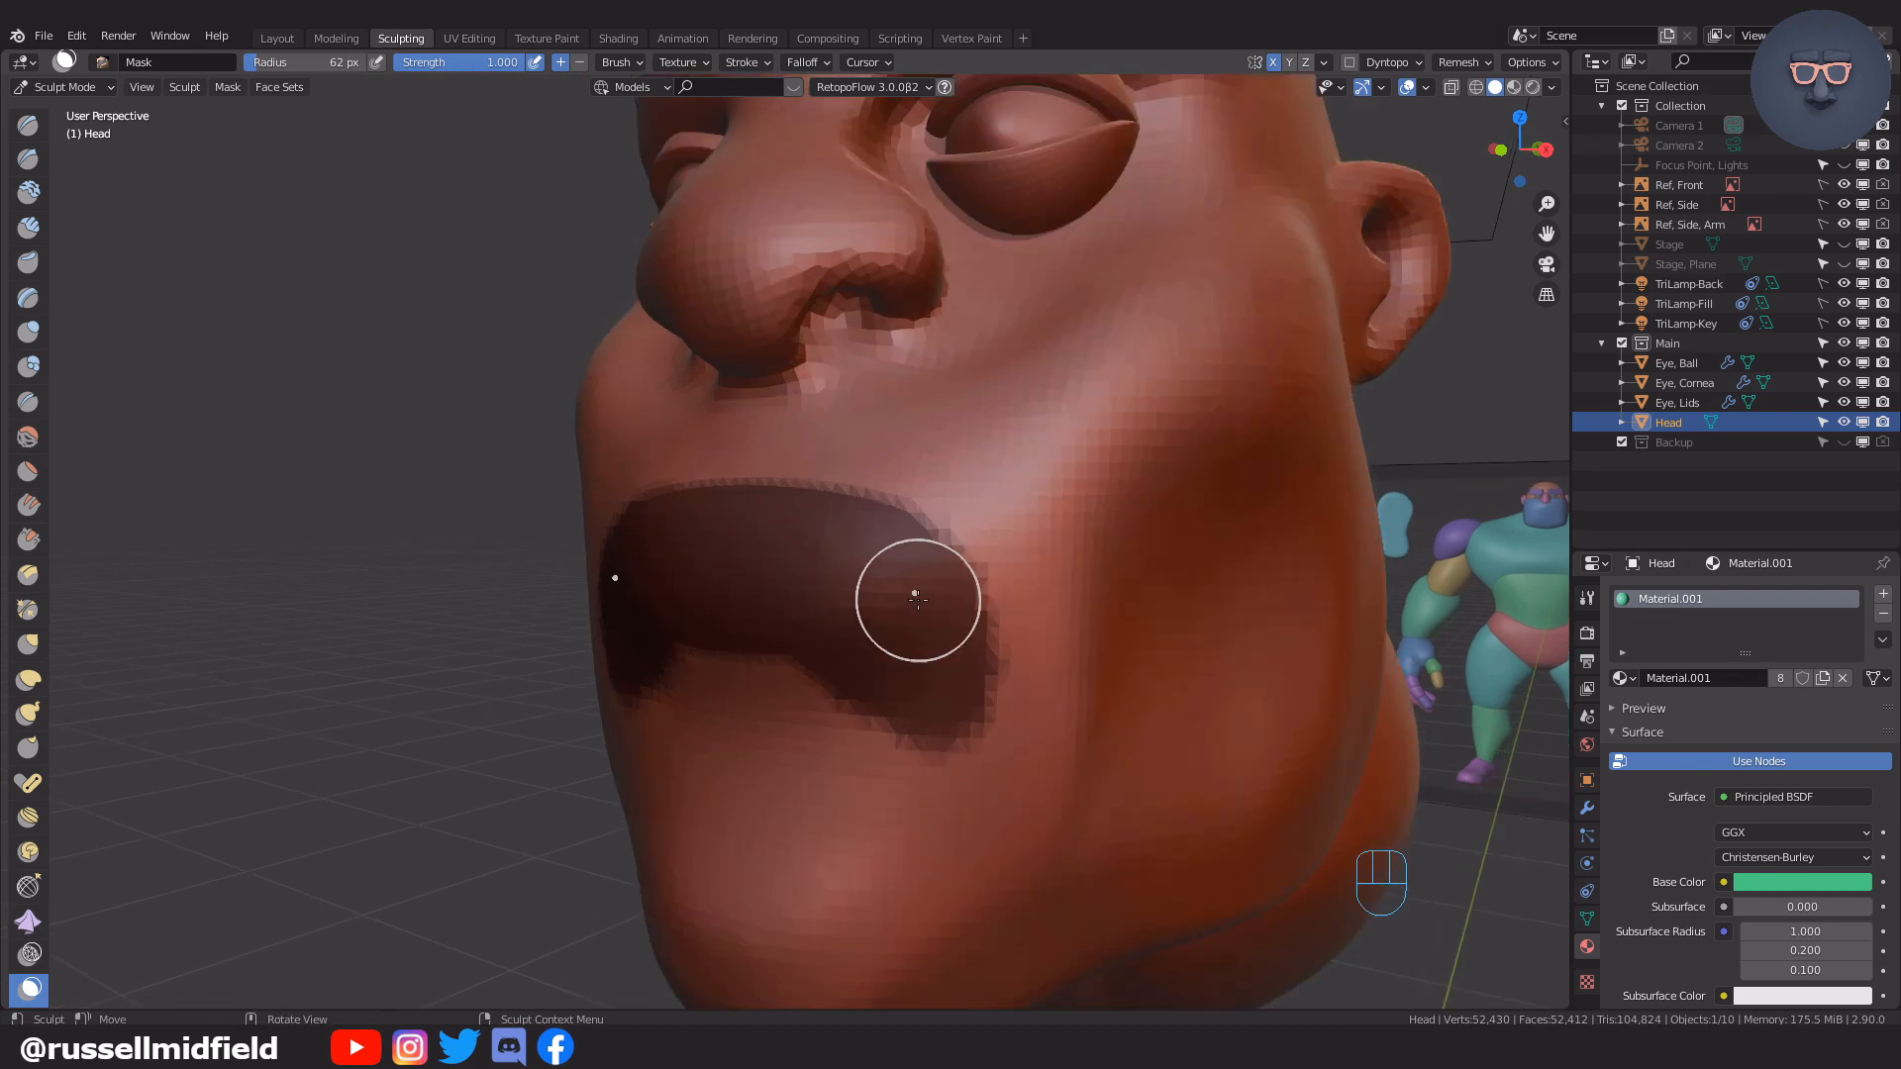
pyautogui.hotkey('ctrl', 'i')
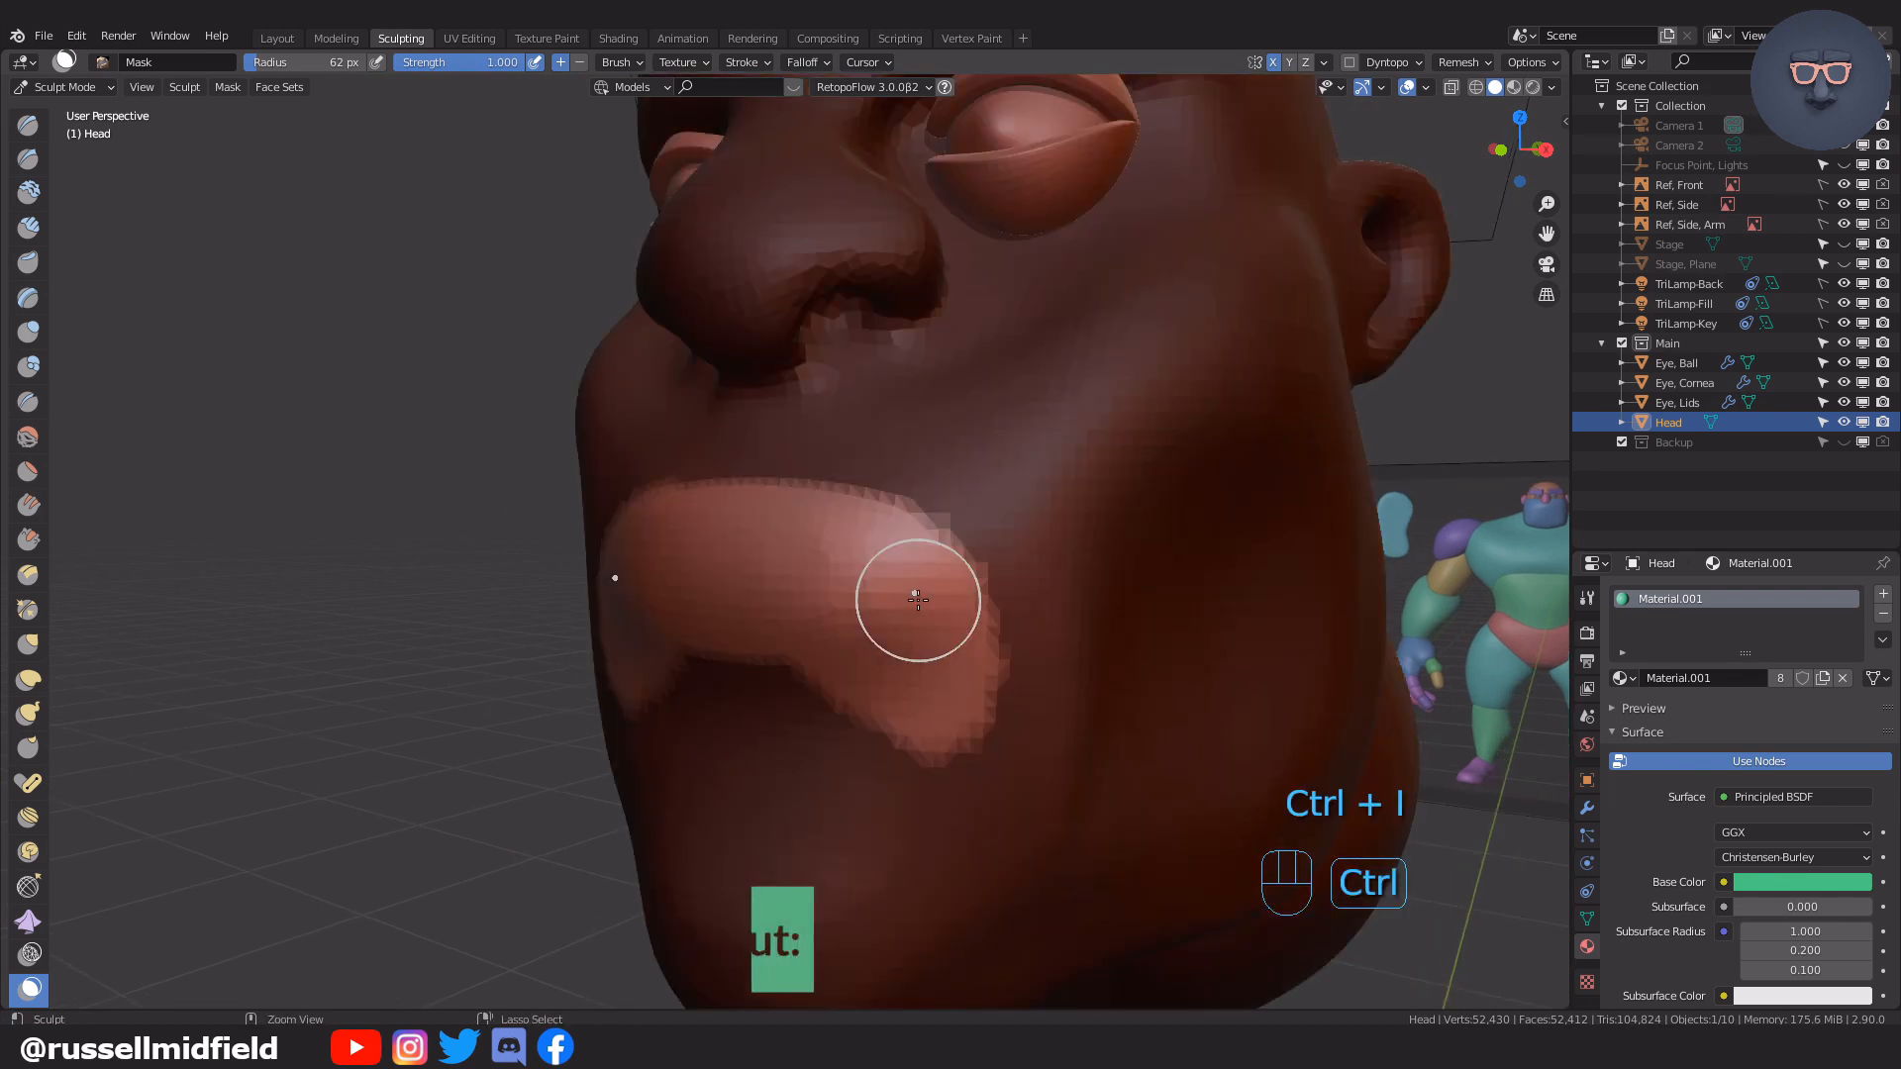
# Push the unmasked mouth area back into the head with the Elastic Deform brush at about 208 px radius
pyautogui.scroll(-3, 915, 597)
pyautogui.moveTo(915, 597)
pyautogui.mouseDown(button='middle')
pyautogui.moveTo(1129, 574)
pyautogui.moveTo(968, 623)
pyautogui.moveTo(940, 425)
pyautogui.moveTo(935, 572)
pyautogui.mouseUp(button='middle')
pyautogui.scroll(3, 967, 624)
pyautogui.press('f')
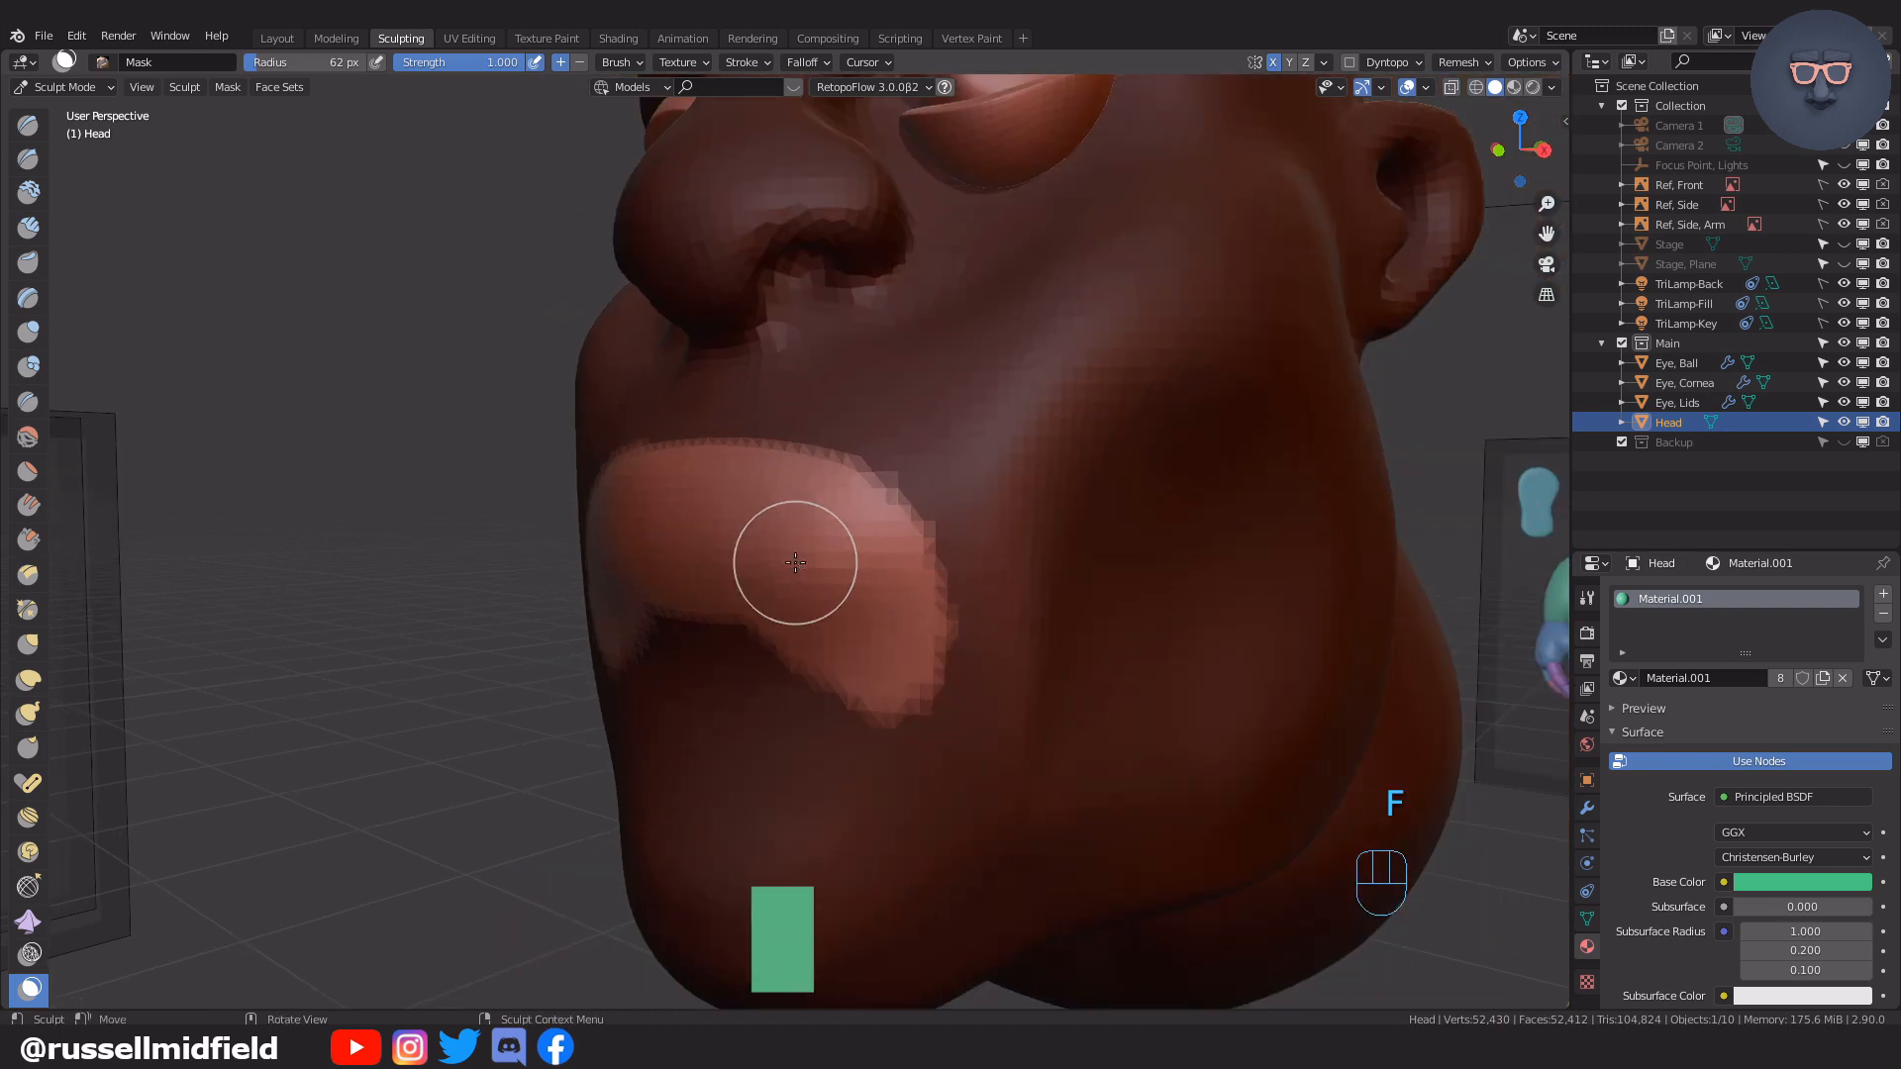
pyautogui.click(937, 536)
pyautogui.press('g')
pyautogui.moveTo(735, 565); pyautogui.dragTo(1183, 564)
pyautogui.moveTo(792, 614); pyautogui.dragTo(1094, 552)
pyautogui.scroll(-3, 948, 556)
pyautogui.moveTo(948, 556); pyautogui.dragTo(1018, 531, button='middle')
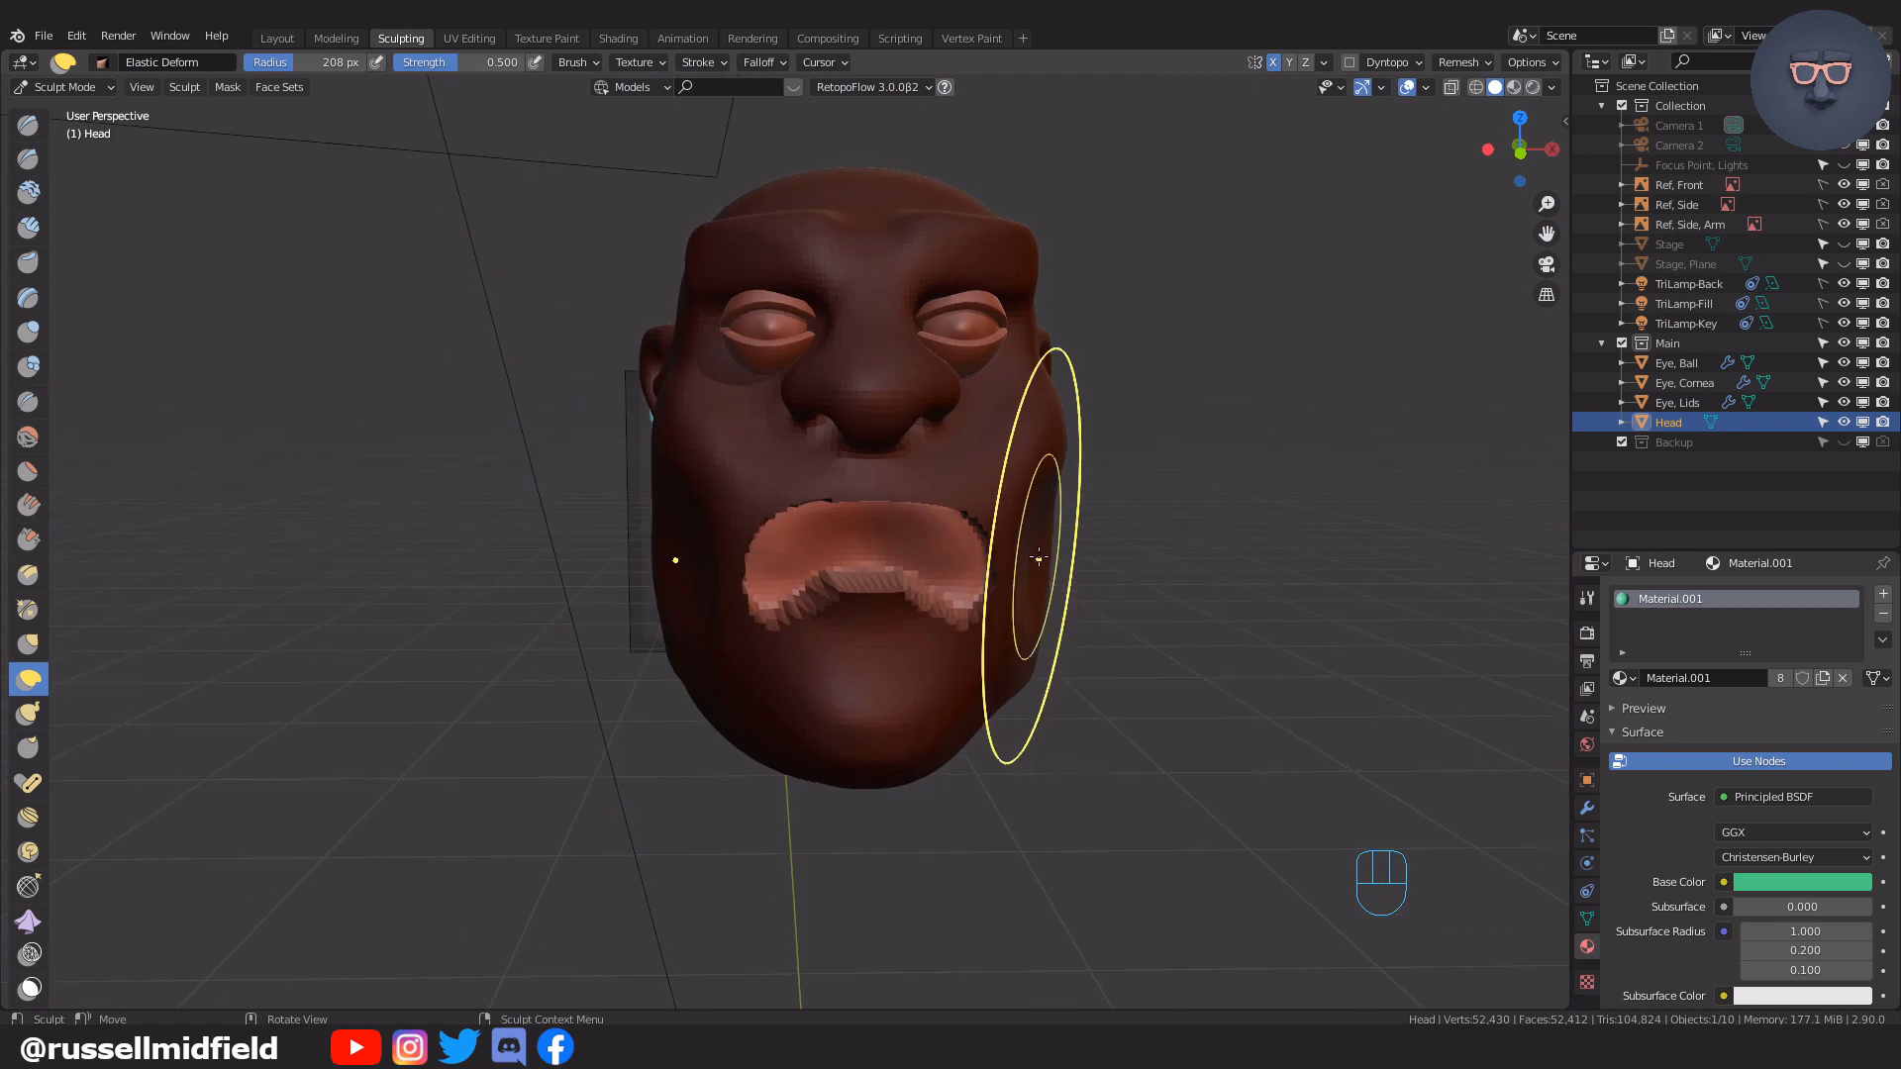
# Clear the sculpt mask and smooth the jagged rim and walls of the mouth cavity
pyautogui.scroll(4, 891, 509)
pyautogui.moveTo(890, 509)
pyautogui.mouseDown(button='middle')
pyautogui.moveTo(735, 550)
pyautogui.moveTo(1089, 535)
pyautogui.moveTo(990, 529)
pyautogui.moveTo(1164, 510)
pyautogui.moveTo(985, 534)
pyautogui.moveTo(1031, 544)
pyautogui.mouseUp(button='middle')
pyautogui.hotkey('alt', 'm')
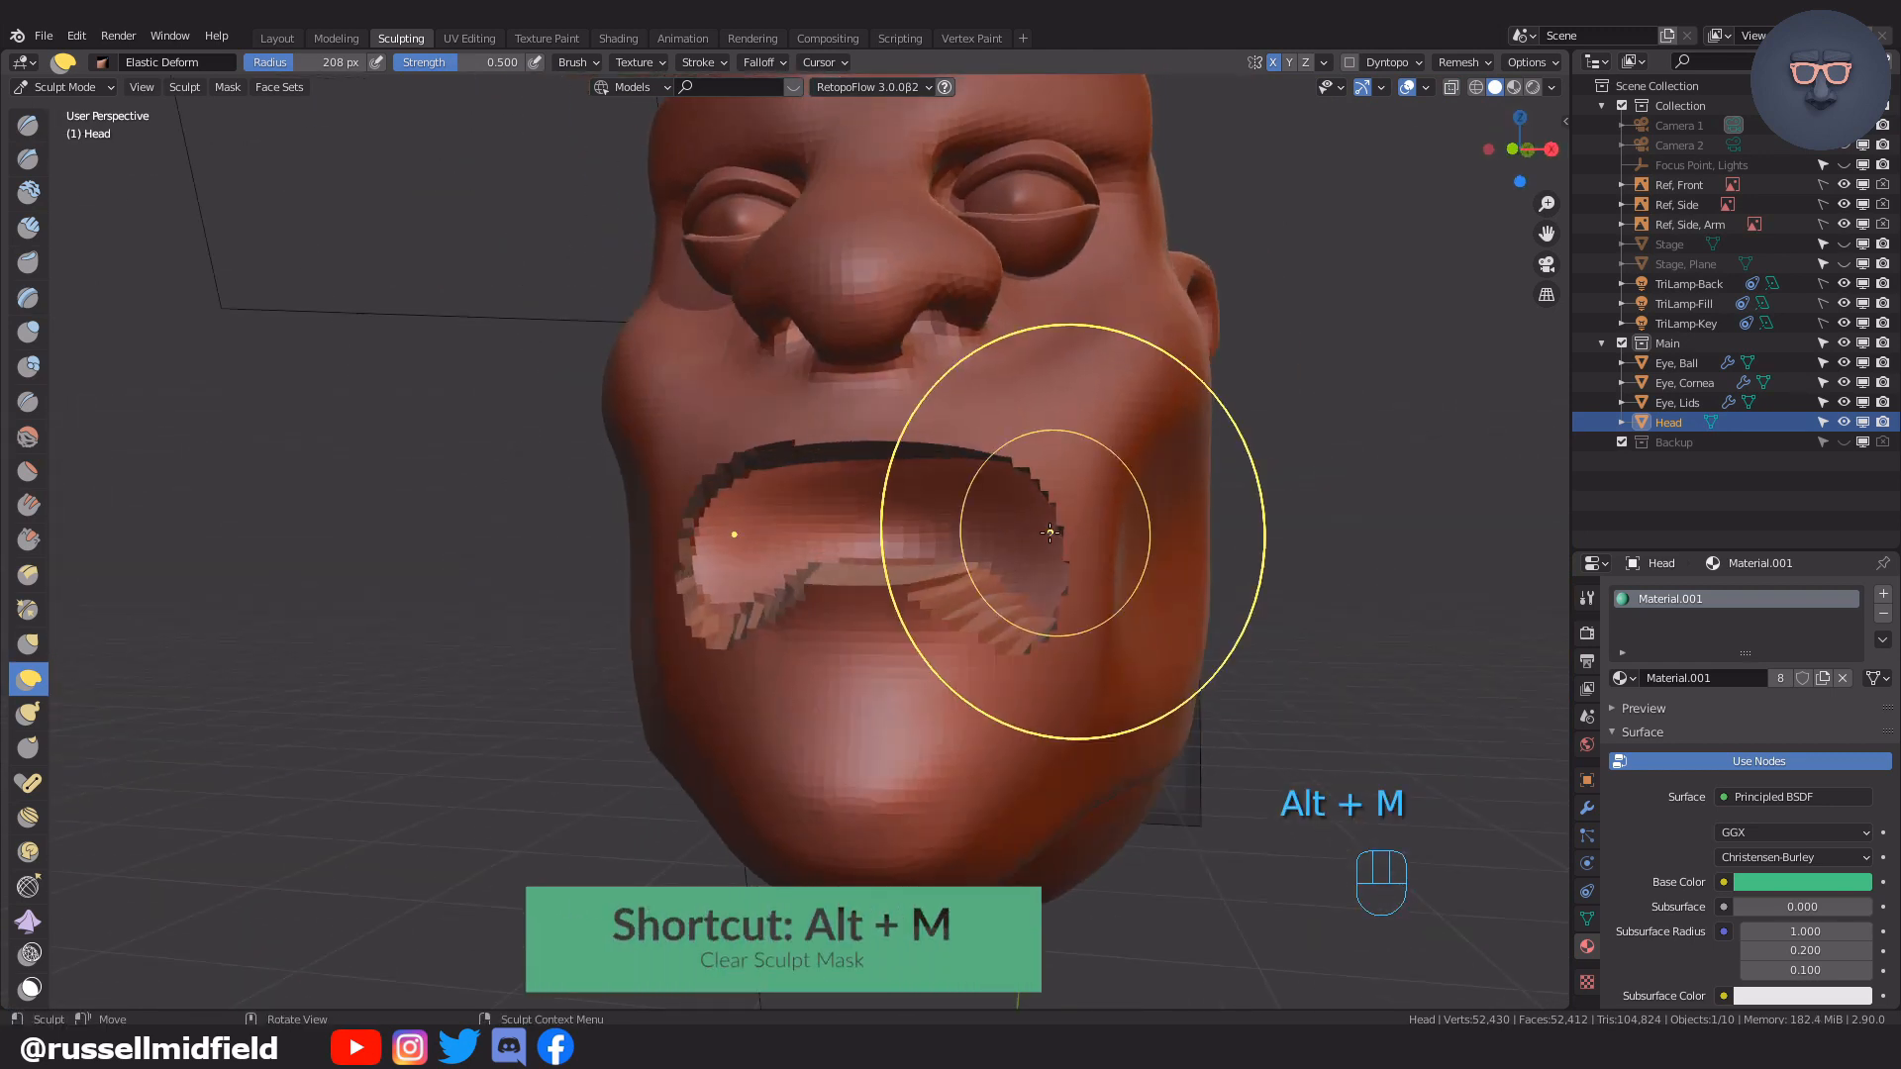
pyautogui.moveTo(1049, 533)
pyautogui.mouseDown(button='middle')
pyautogui.moveTo(990, 539)
pyautogui.moveTo(1031, 539)
pyautogui.mouseUp(button='middle')
pyautogui.scroll(2, 1029, 540)
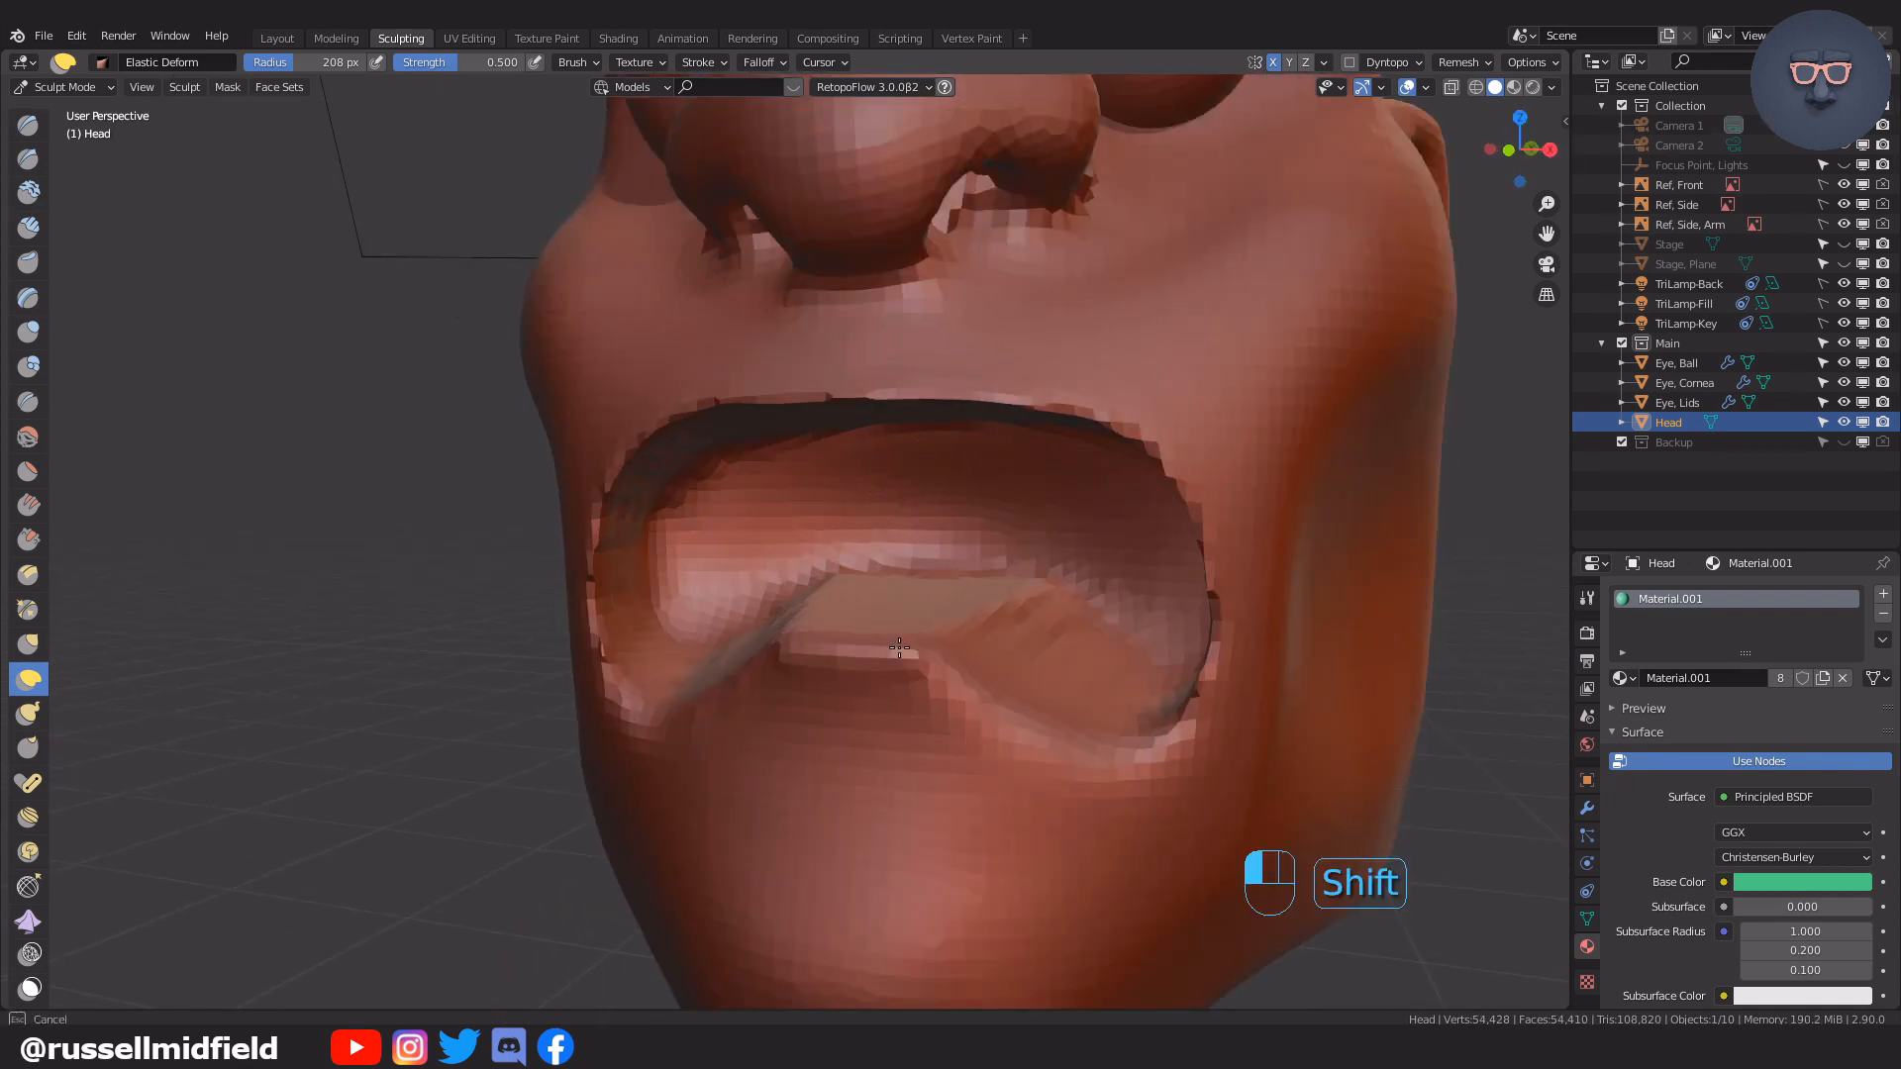
pyautogui.moveTo(899, 647); pyautogui.dragTo(1125, 539, button='middle')
pyautogui.moveTo(1005, 368)
pyautogui.keyDown('shift'); pyautogui.mouseDown()
pyautogui.moveTo(1273, 560)
pyautogui.moveTo(1199, 438)
pyautogui.mouseUp(); pyautogui.keyUp('shift')
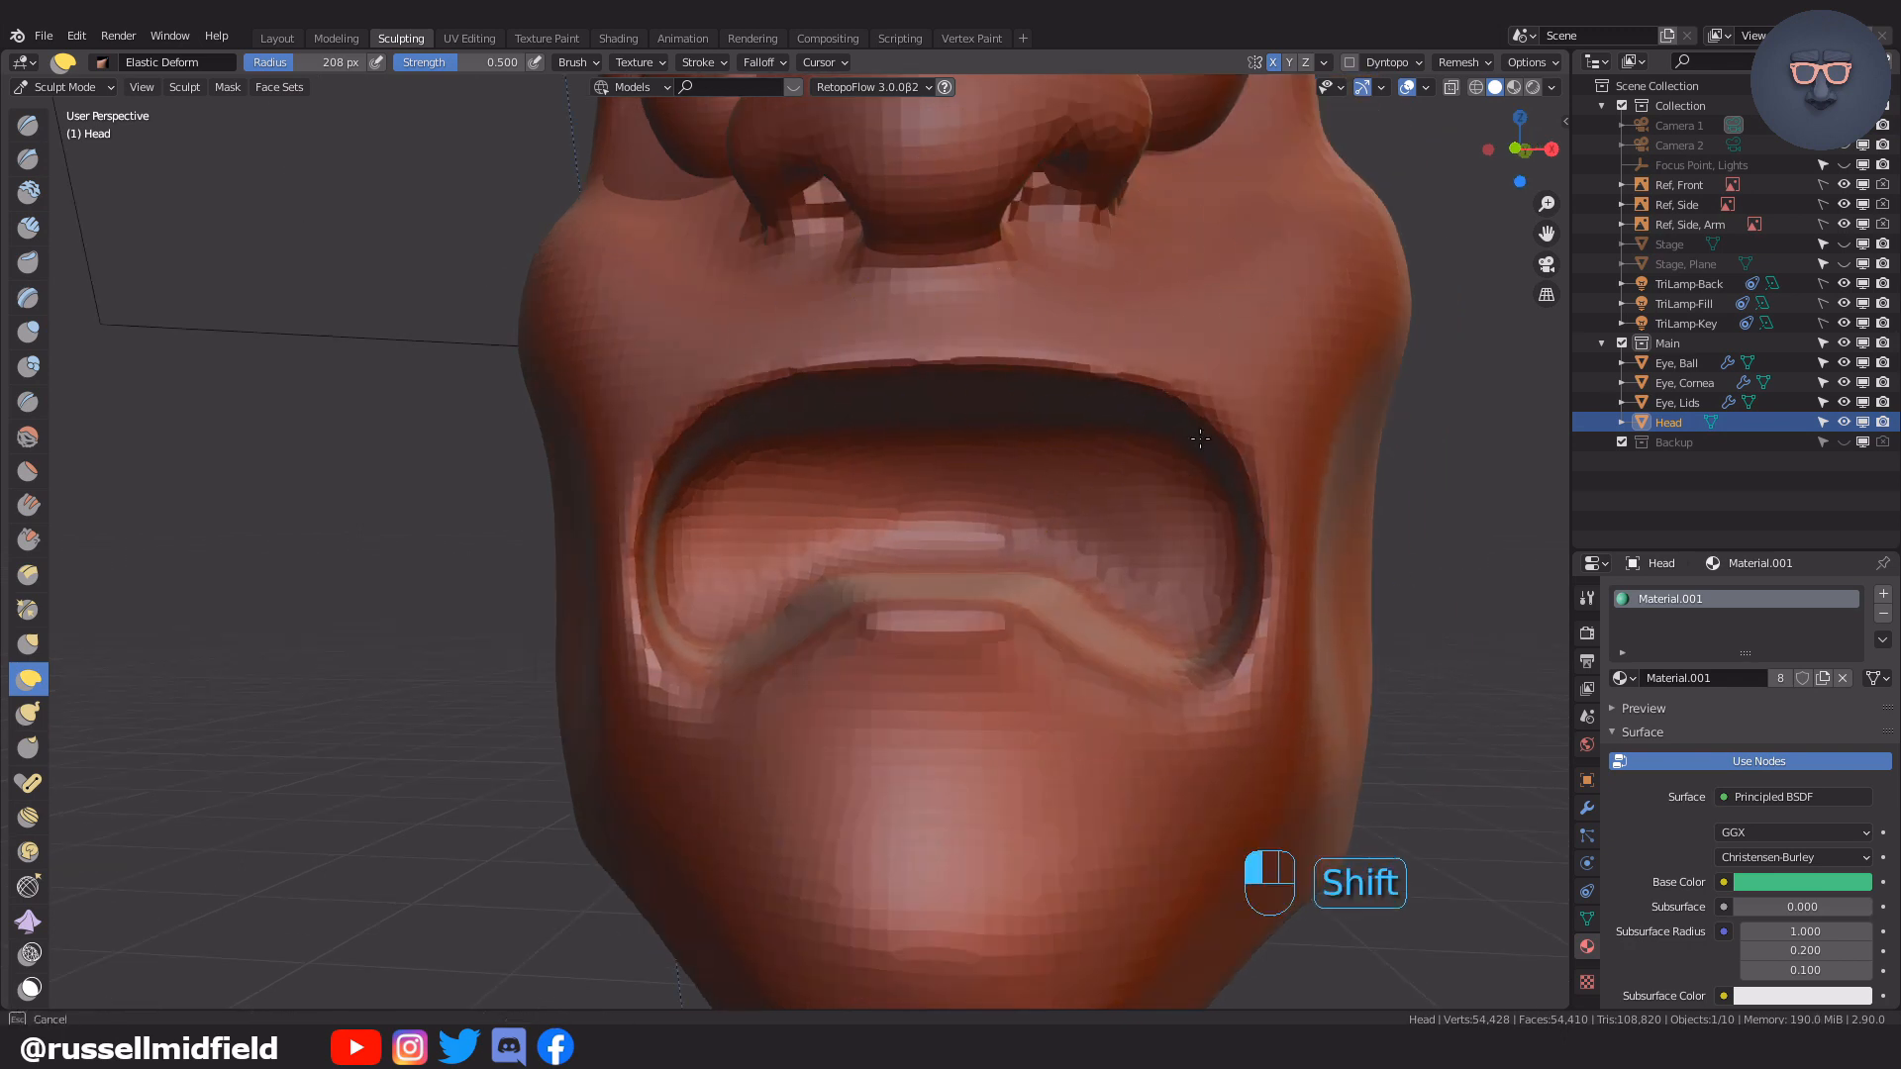
pyautogui.keyDown('shift'); pyautogui.moveTo(1255, 651); pyautogui.dragTo(1245, 659); pyautogui.keyUp('shift')
# Voxel-remesh the head, reduce the voxel size to 0.009 m, and remesh at the finer resolution
pyautogui.scroll(-3, 1146, 679)
pyautogui.moveTo(1145, 679)
pyautogui.mouseDown(button='middle')
pyautogui.moveTo(950, 693)
pyautogui.moveTo(1026, 712)
pyautogui.moveTo(905, 662)
pyautogui.mouseUp(button='middle')
pyautogui.hotkey('ctrl', 'r')
pyautogui.scroll(4, 1039, 689)
pyautogui.click(1464, 62)
pyautogui.click(1511, 103)
pyautogui.write('.00')
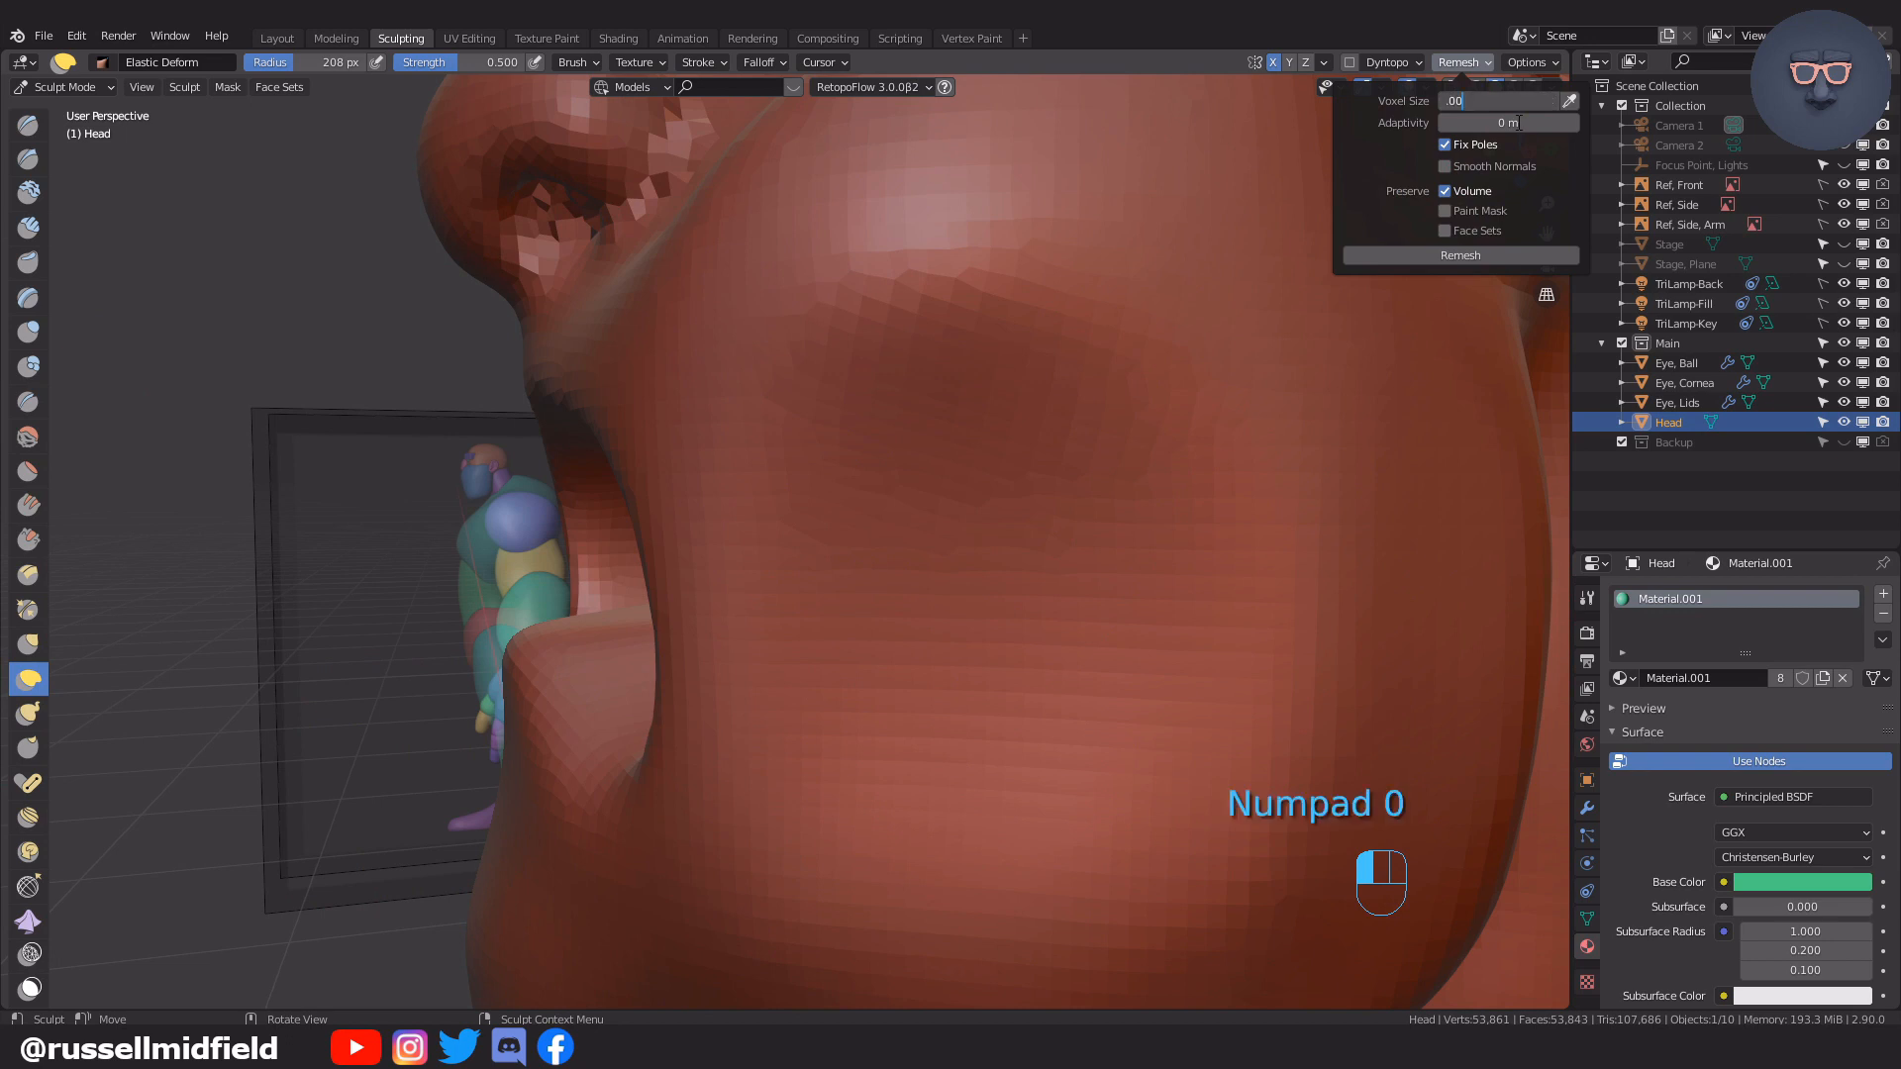
pyautogui.write('9')
pyautogui.click(1519, 123)
pyautogui.moveTo(909, 351); pyautogui.dragTo(1120, 402, button='middle')
pyautogui.scroll(-2, 1119, 403)
pyautogui.hotkey('ctrl', 'r')
# Reshape the mouth and lips from the side with the Elastic Deform brush at about 208 px radius
pyautogui.moveTo(1010, 483)
pyautogui.mouseDown(button='middle')
pyautogui.moveTo(937, 535)
pyautogui.moveTo(1018, 495)
pyautogui.mouseUp(button='middle')
pyautogui.moveTo(1010, 620); pyautogui.dragTo(827, 680, button='middle')
pyautogui.scroll(-1, 861, 653)
pyautogui.moveTo(904, 623); pyautogui.dragTo(782, 649, button='middle')
pyautogui.moveTo(625, 502)
pyautogui.mouseDown()
pyautogui.moveTo(646, 496)
pyautogui.moveTo(822, 705)
pyautogui.mouseUp()
pyautogui.scroll(-4, 627, 457)
pyautogui.moveTo(633, 461)
pyautogui.mouseDown(button='middle')
pyautogui.moveTo(738, 465)
pyautogui.moveTo(613, 470)
pyautogui.mouseUp(button='middle')
pyautogui.moveTo(654, 445); pyautogui.dragTo(679, 467)
pyautogui.moveTo(683, 495); pyautogui.dragTo(965, 519, button='middle')
pyautogui.scroll(3, 1069, 594)
pyautogui.moveTo(807, 456)
pyautogui.mouseDown(button='middle')
pyautogui.moveTo(904, 447)
pyautogui.moveTo(787, 476)
pyautogui.mouseUp(button='middle')
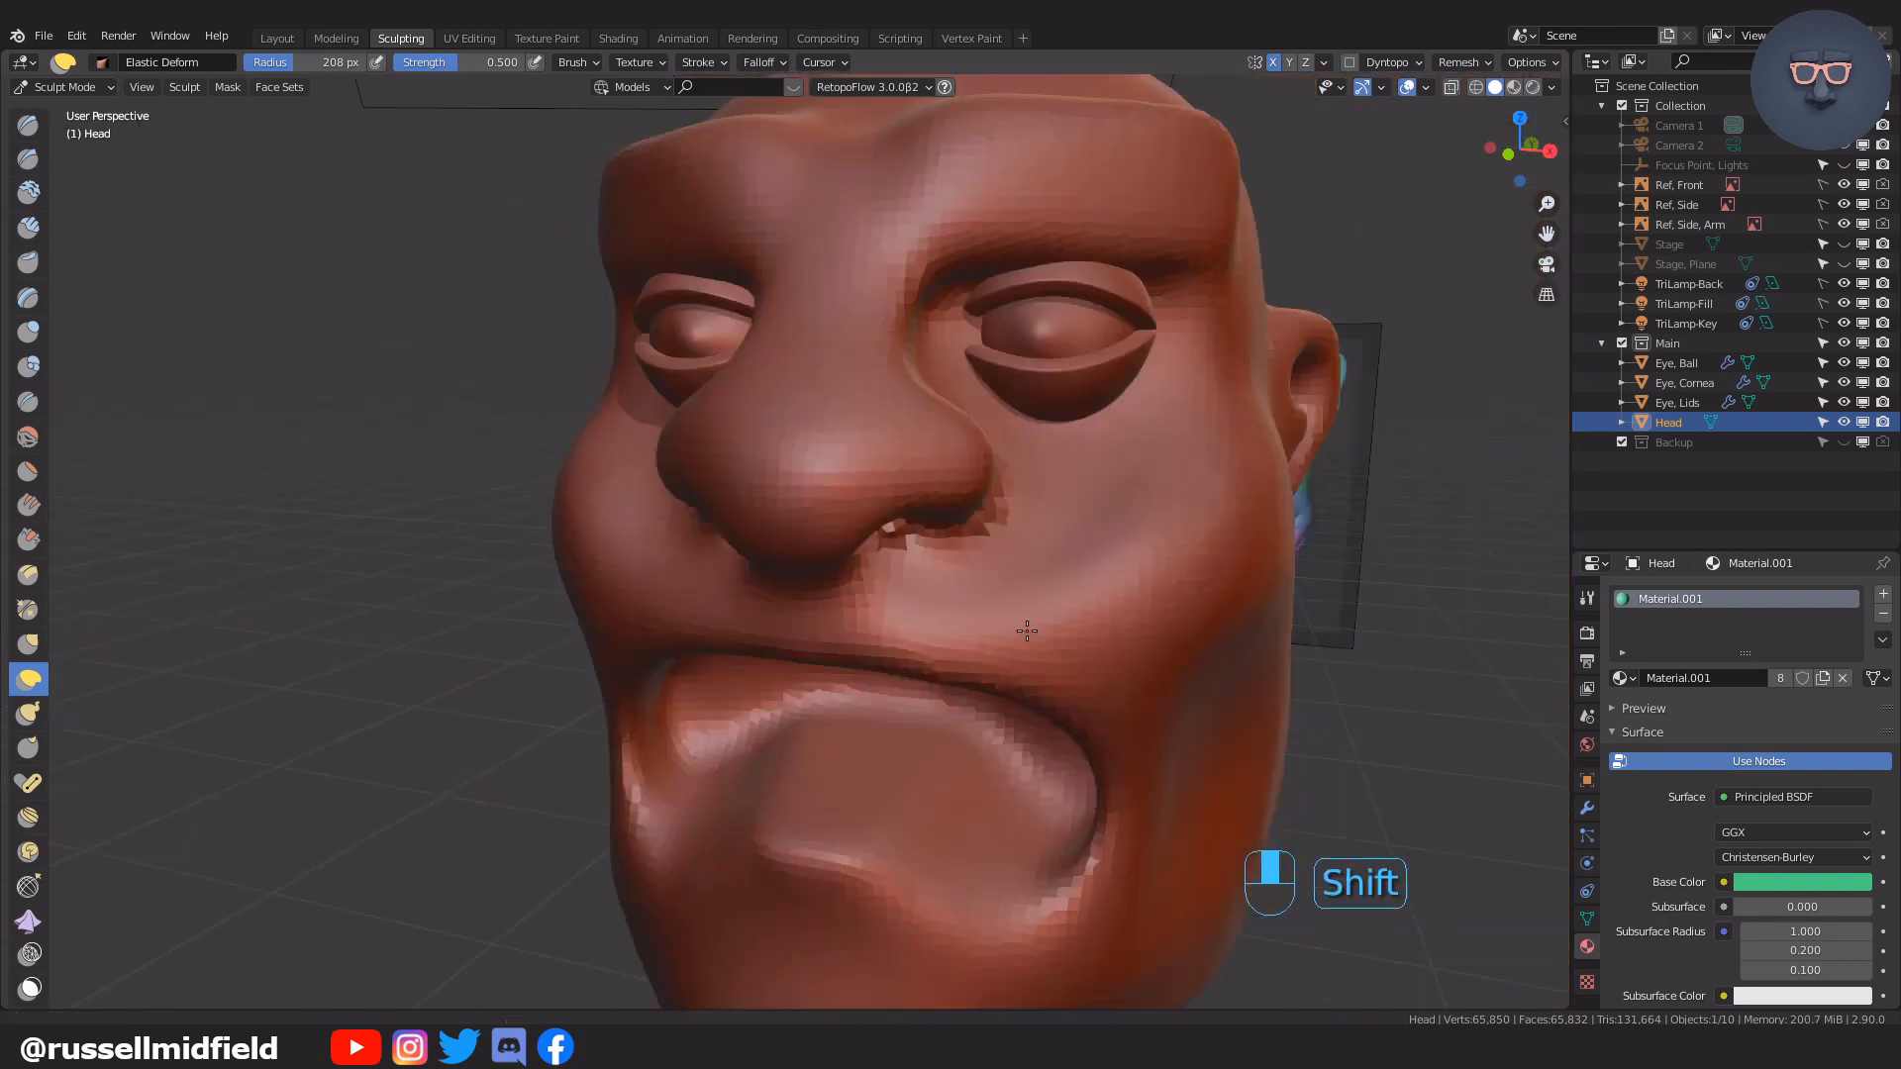
# Carve the inner eye corner beside the nose with inverted Clay Strips at about 77 px radius and 0.700 strength
pyautogui.keyDown('shift'); pyautogui.moveTo(1023, 632); pyautogui.dragTo(985, 763, button='middle'); pyautogui.keyUp('shift')
pyautogui.press('f')
pyautogui.click(964, 501)
pyautogui.press('f')
pyautogui.click(910, 517)
pyautogui.scroll(3, 901, 520)
pyautogui.click(971, 433)
pyautogui.press('c')
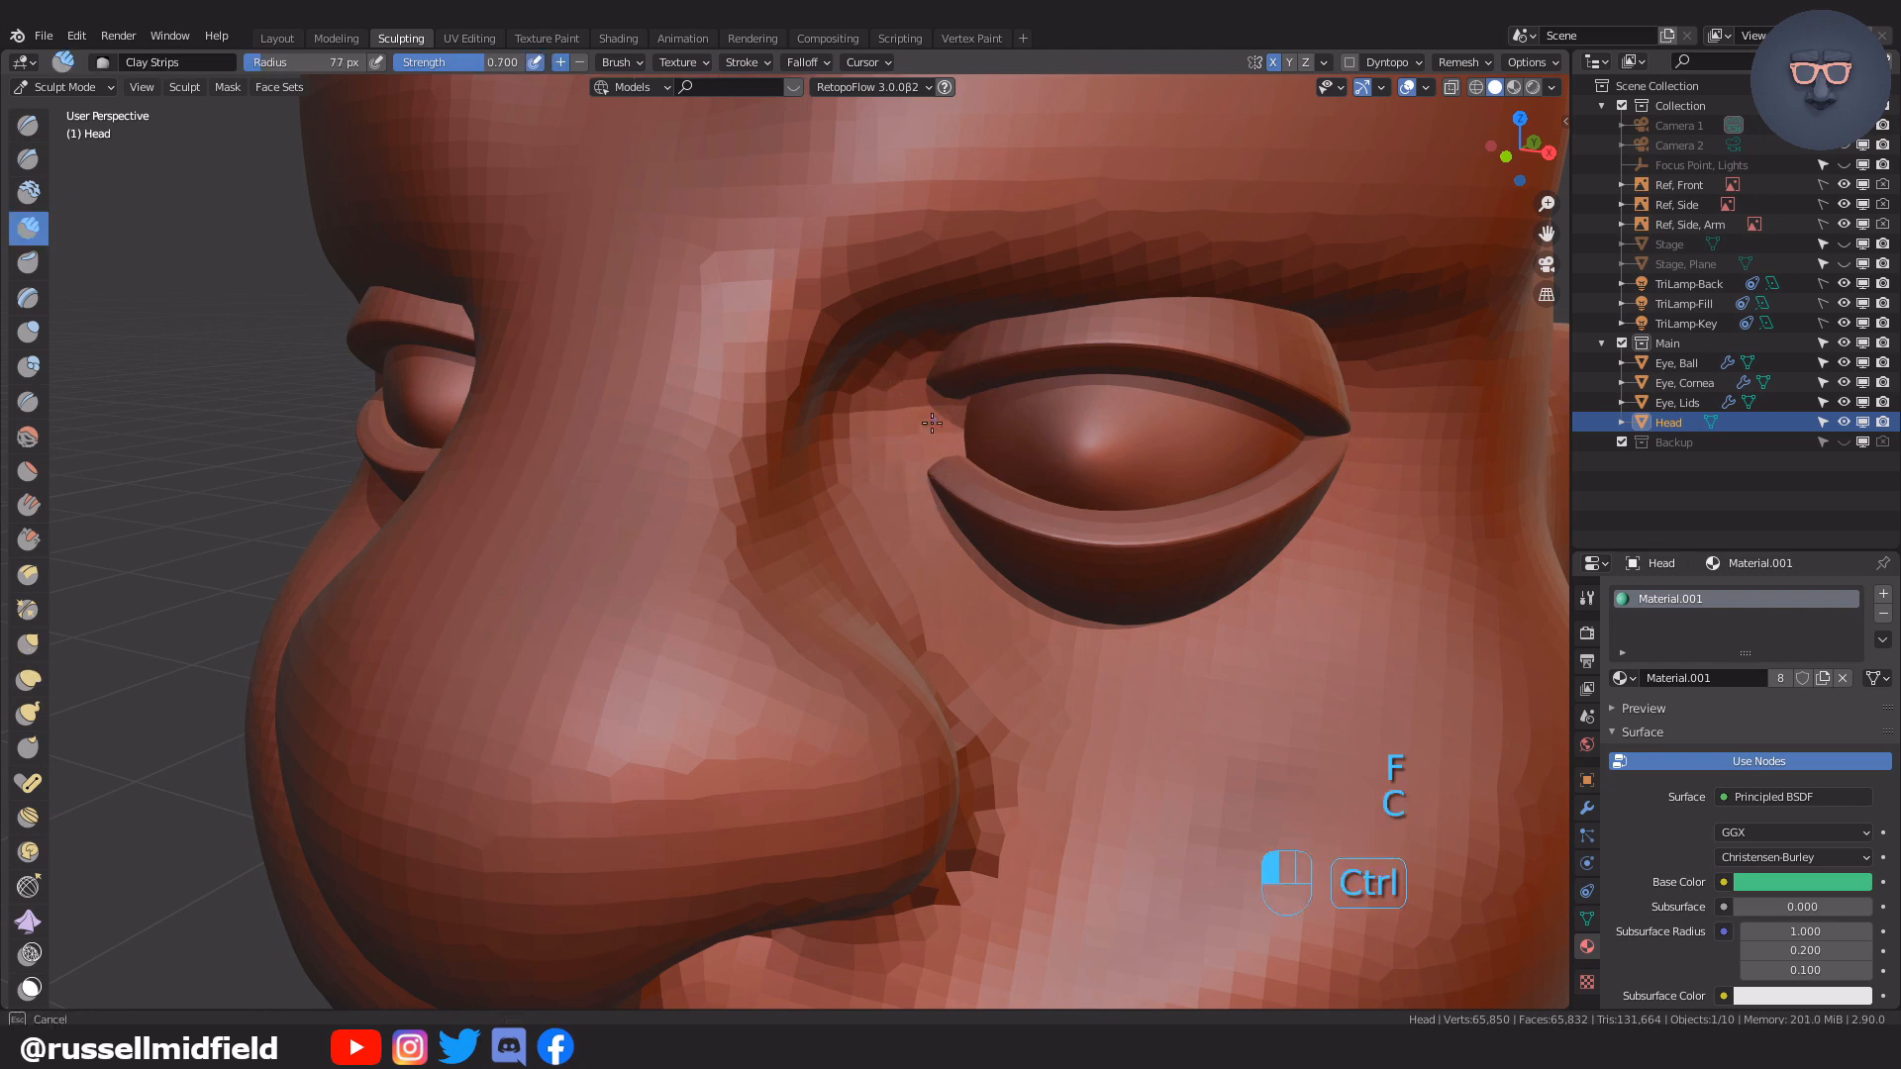
# Smooth the sculpted skin around the inner eye corner and the side of the nose
pyautogui.keyDown('ctrl'); pyautogui.moveTo(1148, 458); pyautogui.dragTo(1173, 584, button='middle'); pyautogui.keyUp('ctrl')
pyautogui.moveTo(1173, 584); pyautogui.dragTo(1138, 525, button='middle')
pyautogui.keyDown('ctrl'); pyautogui.moveTo(1139, 525); pyautogui.dragTo(1133, 411, button='middle'); pyautogui.keyUp('ctrl')
pyautogui.keyDown('shift'); pyautogui.moveTo(1134, 411); pyautogui.dragTo(1015, 688, button='middle'); pyautogui.keyUp('shift')
pyautogui.moveTo(891, 401)
pyautogui.keyDown('shift'); pyautogui.mouseDown()
pyautogui.moveTo(924, 450)
pyautogui.moveTo(906, 421)
pyautogui.mouseUp(); pyautogui.keyUp('shift')
pyautogui.keyDown('ctrl'); pyautogui.moveTo(1025, 475); pyautogui.dragTo(1047, 580, button='middle'); pyautogui.keyUp('ctrl')
pyautogui.keyDown('shift'); pyautogui.moveTo(926, 488); pyautogui.dragTo(929, 483); pyautogui.keyUp('shift')
pyautogui.moveTo(1000, 391)
pyautogui.keyDown('ctrl'); pyautogui.mouseDown(button='middle')
pyautogui.moveTo(1039, 449)
pyautogui.moveTo(1235, 545)
pyautogui.moveTo(1064, 584)
pyautogui.moveTo(1140, 670)
pyautogui.moveTo(1167, 567)
pyautogui.moveTo(1201, 658)
pyautogui.moveTo(1244, 539)
pyautogui.moveTo(1275, 540)
pyautogui.mouseUp(button='middle'); pyautogui.keyUp('ctrl')
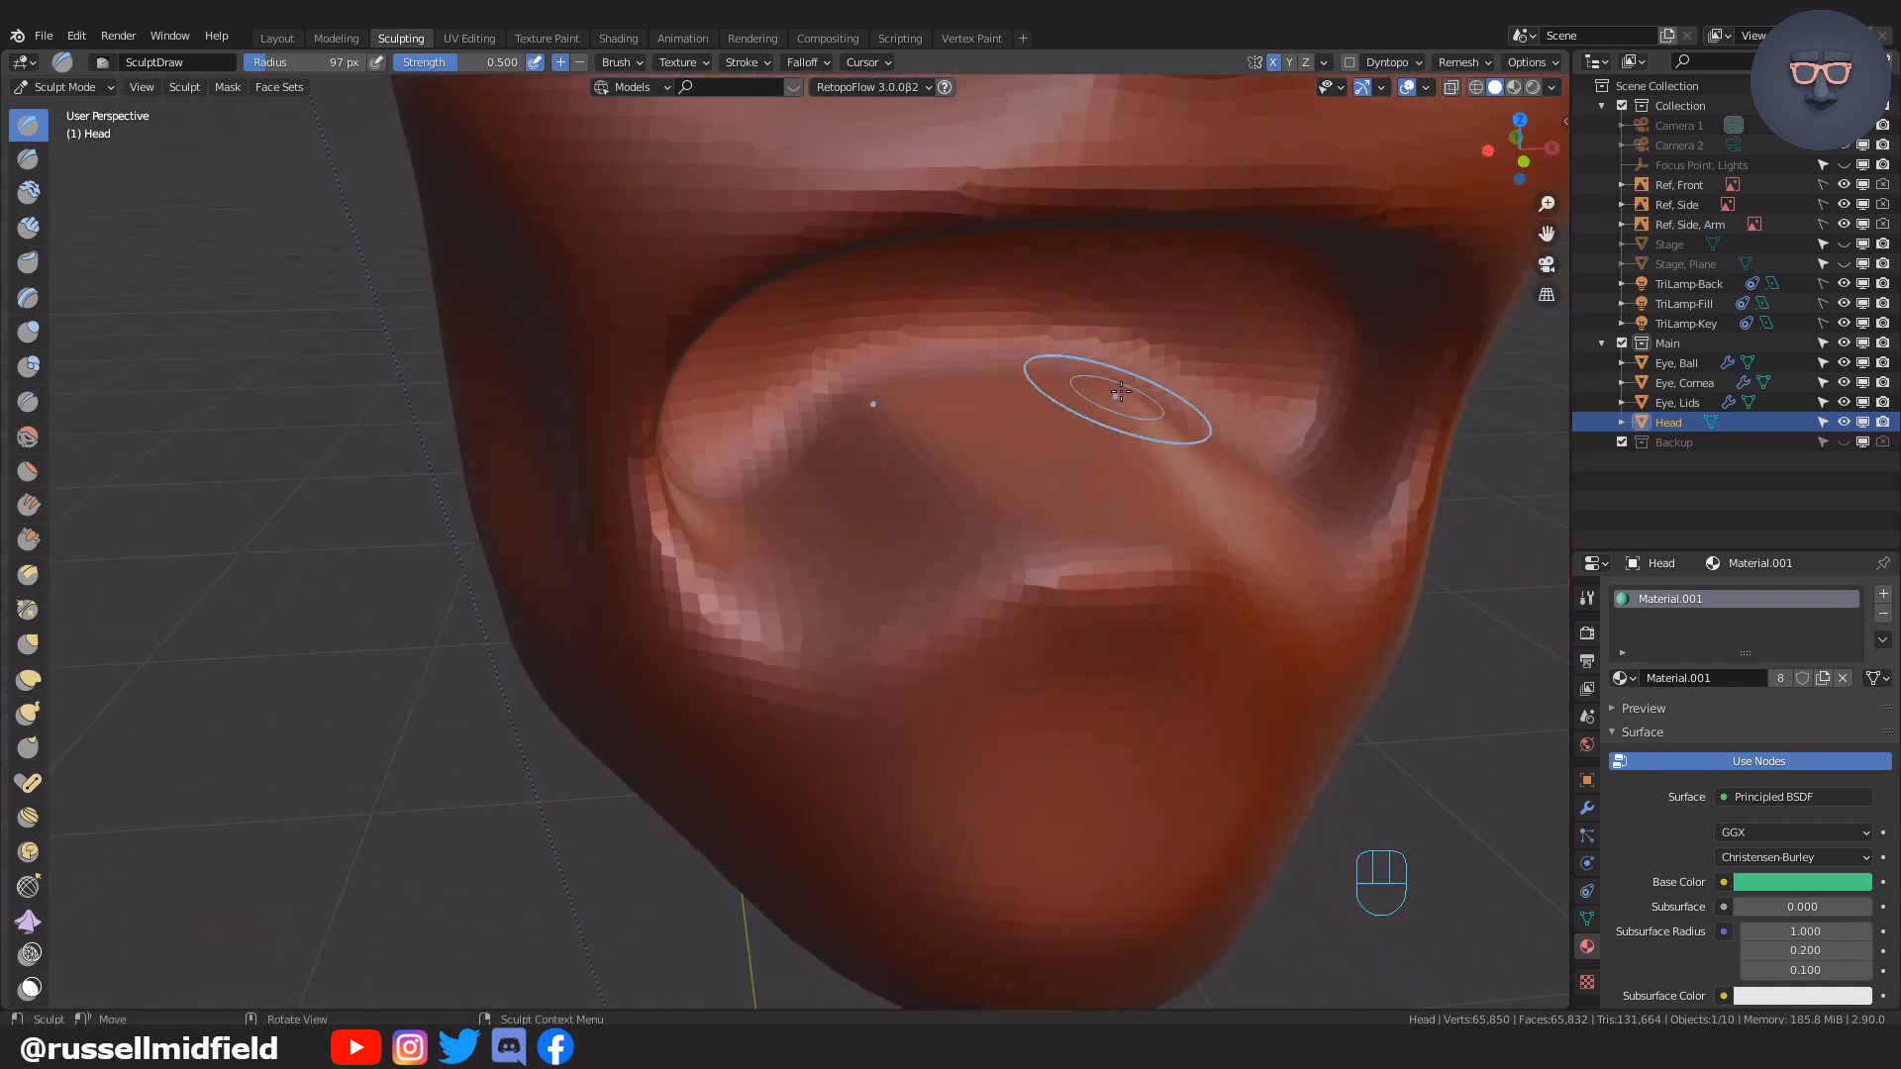
# Carve the mouth interior with inverted Clay Strips at 1.000 strength and about 85 px radius
pyautogui.moveTo(1119, 399); pyautogui.dragTo(1246, 459, button='middle')
pyautogui.hotkey('shift', 'f')
pyautogui.click(1172, 447)
pyautogui.press('c')
pyautogui.hotkey('shift', 'f')
pyautogui.click(1084, 435)
pyautogui.moveTo(1222, 388); pyautogui.dragTo(1203, 411, button='middle')
pyautogui.press('f')
pyautogui.press('f')
pyautogui.click(1186, 414)
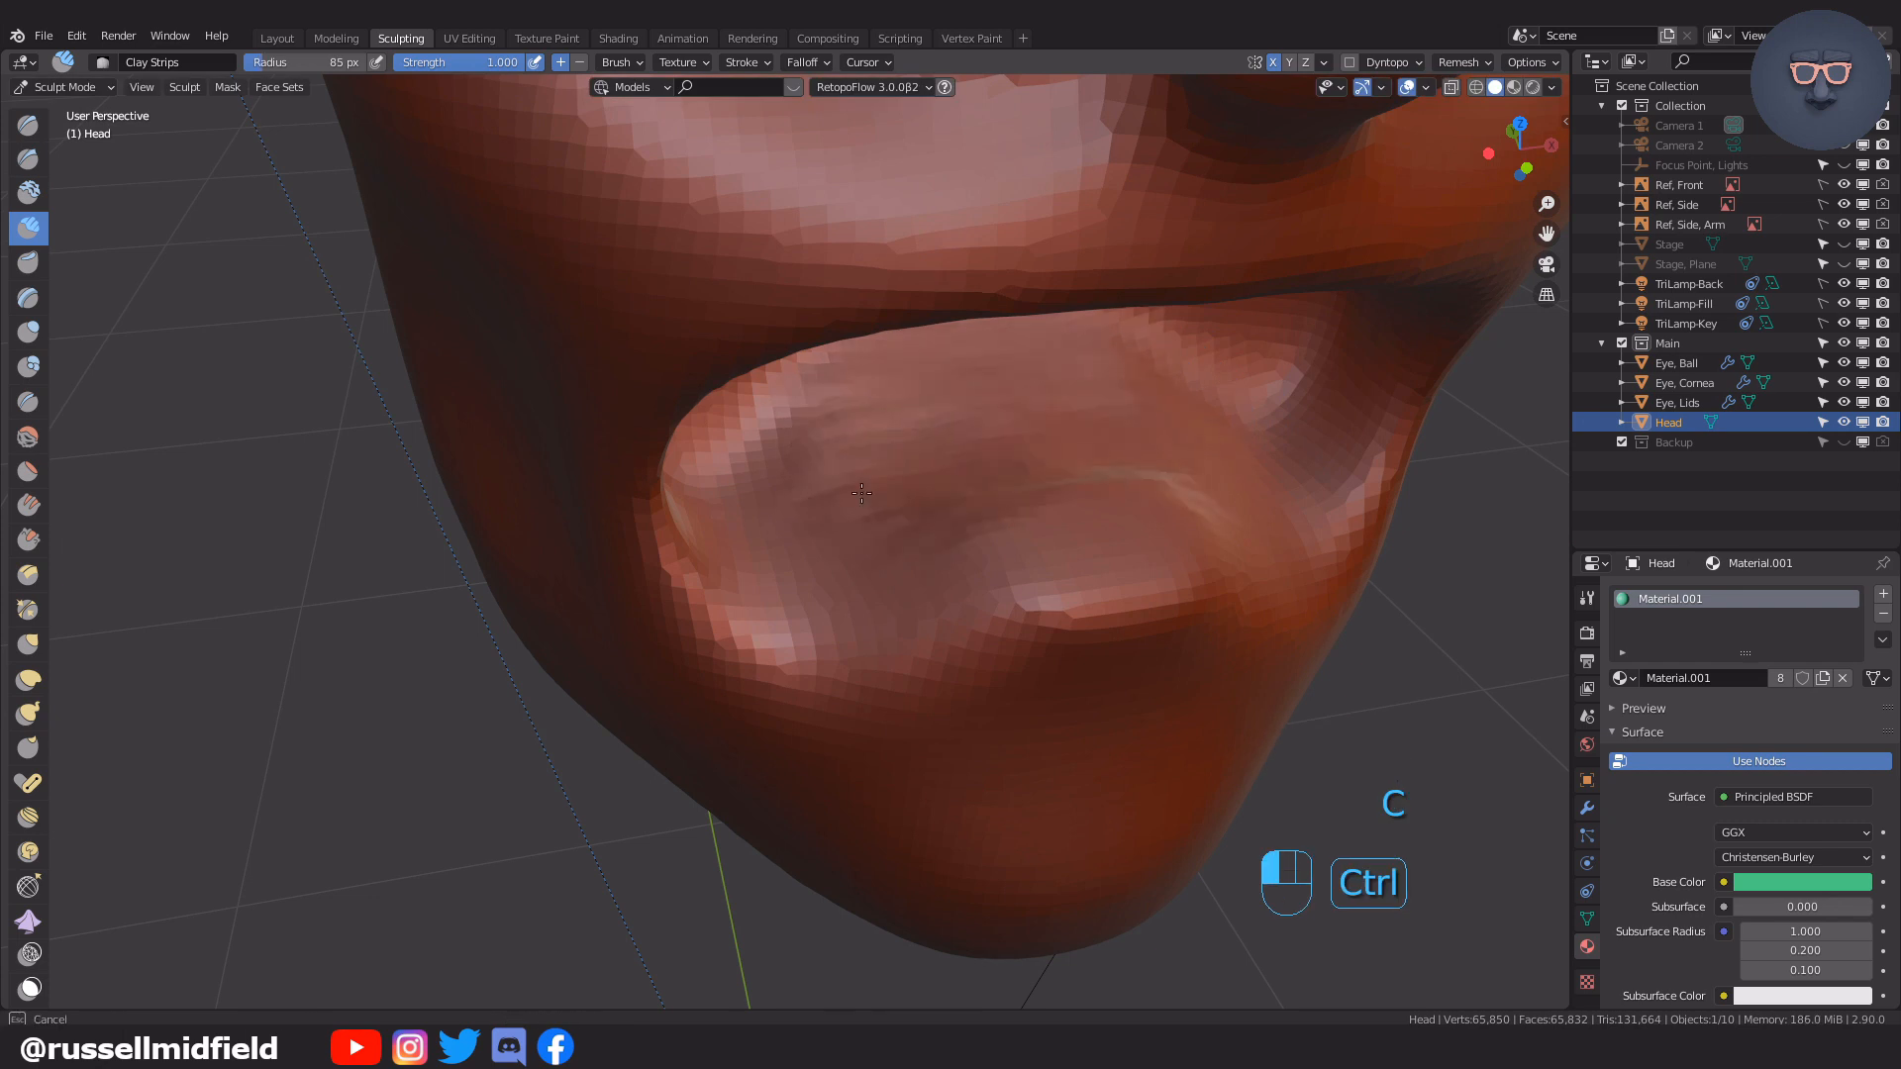
# Deepen the mouth cavity behind the lower lip with further inverted Clay Strips strokes
pyautogui.keyDown('ctrl'); pyautogui.moveTo(998, 453); pyautogui.dragTo(1074, 457); pyautogui.keyUp('ctrl')
pyautogui.moveTo(1089, 485)
pyautogui.mouseDown(button='middle')
pyautogui.moveTo(1114, 381)
pyautogui.moveTo(1128, 495)
pyautogui.mouseUp(button='middle')
pyautogui.keyDown('ctrl'); pyautogui.moveTo(1137, 540); pyautogui.dragTo(1093, 516); pyautogui.keyUp('ctrl')
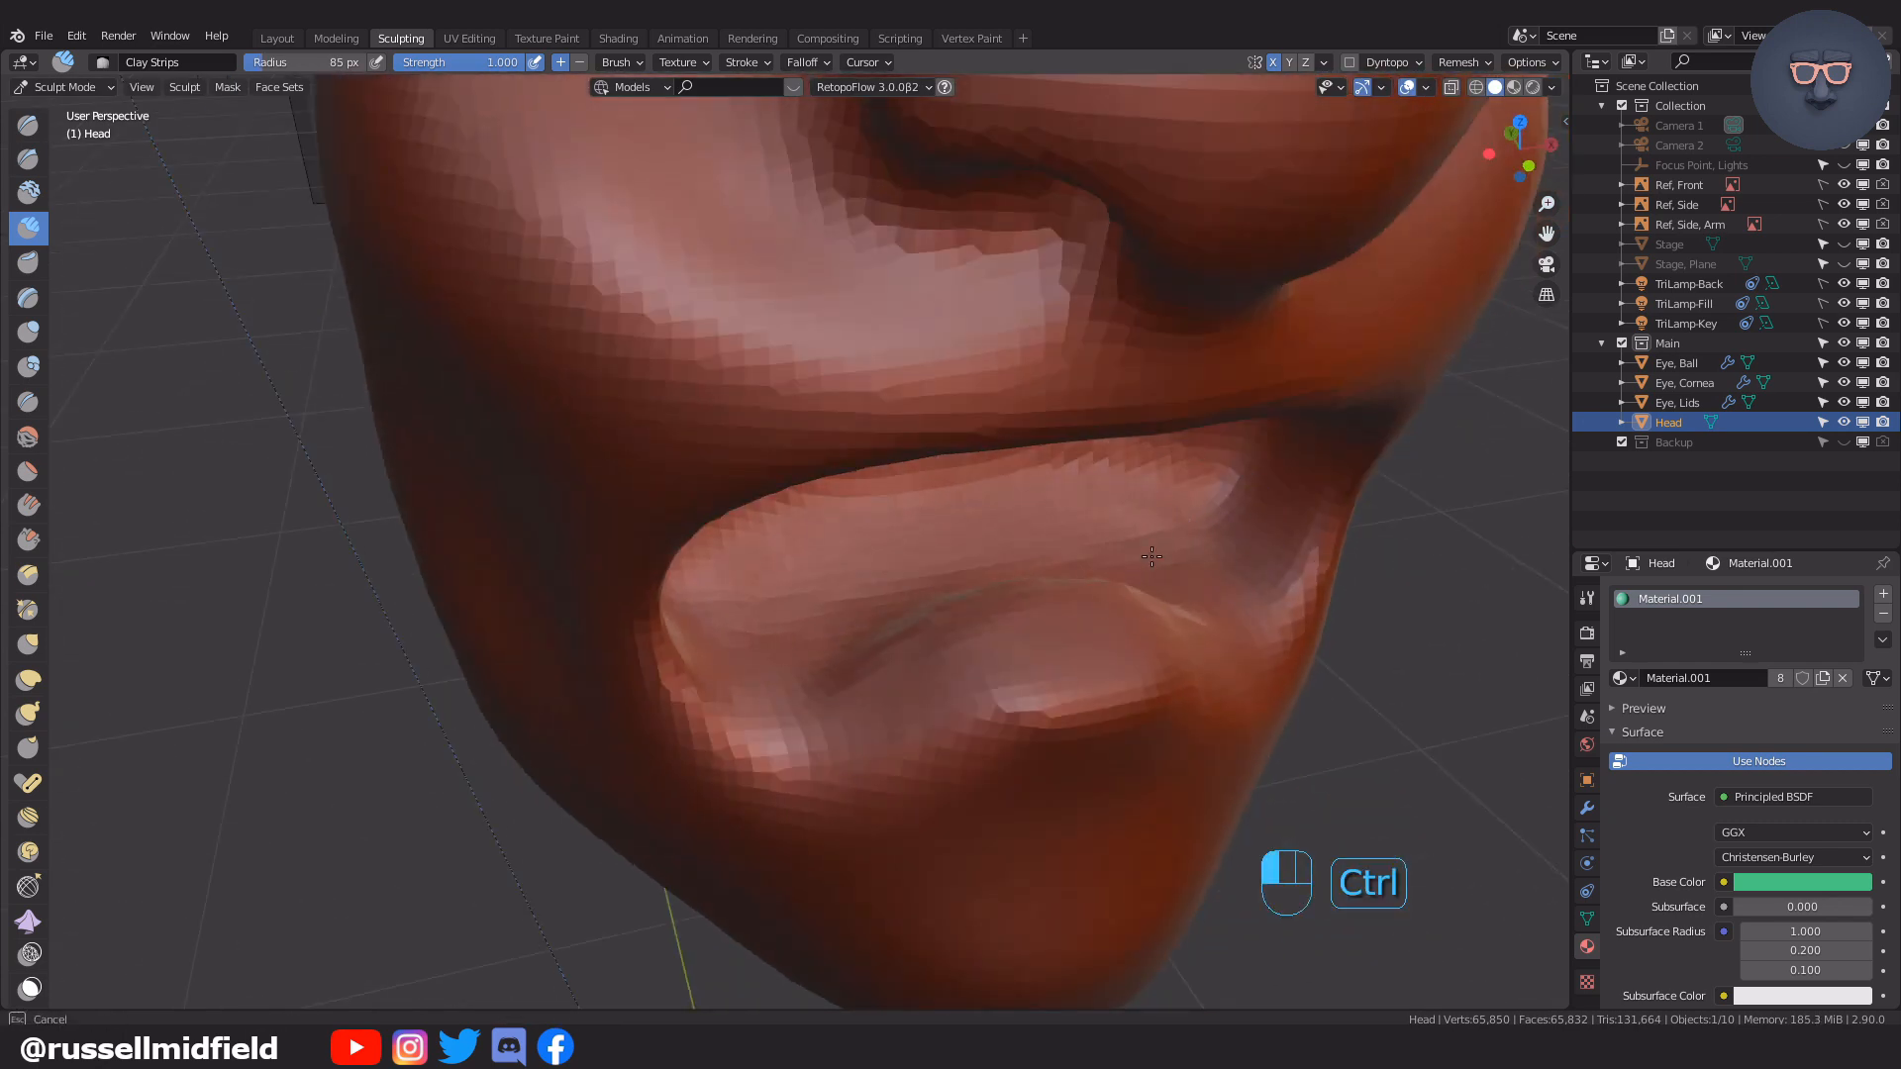
pyautogui.moveTo(825, 592); pyautogui.dragTo(802, 556, button='middle')
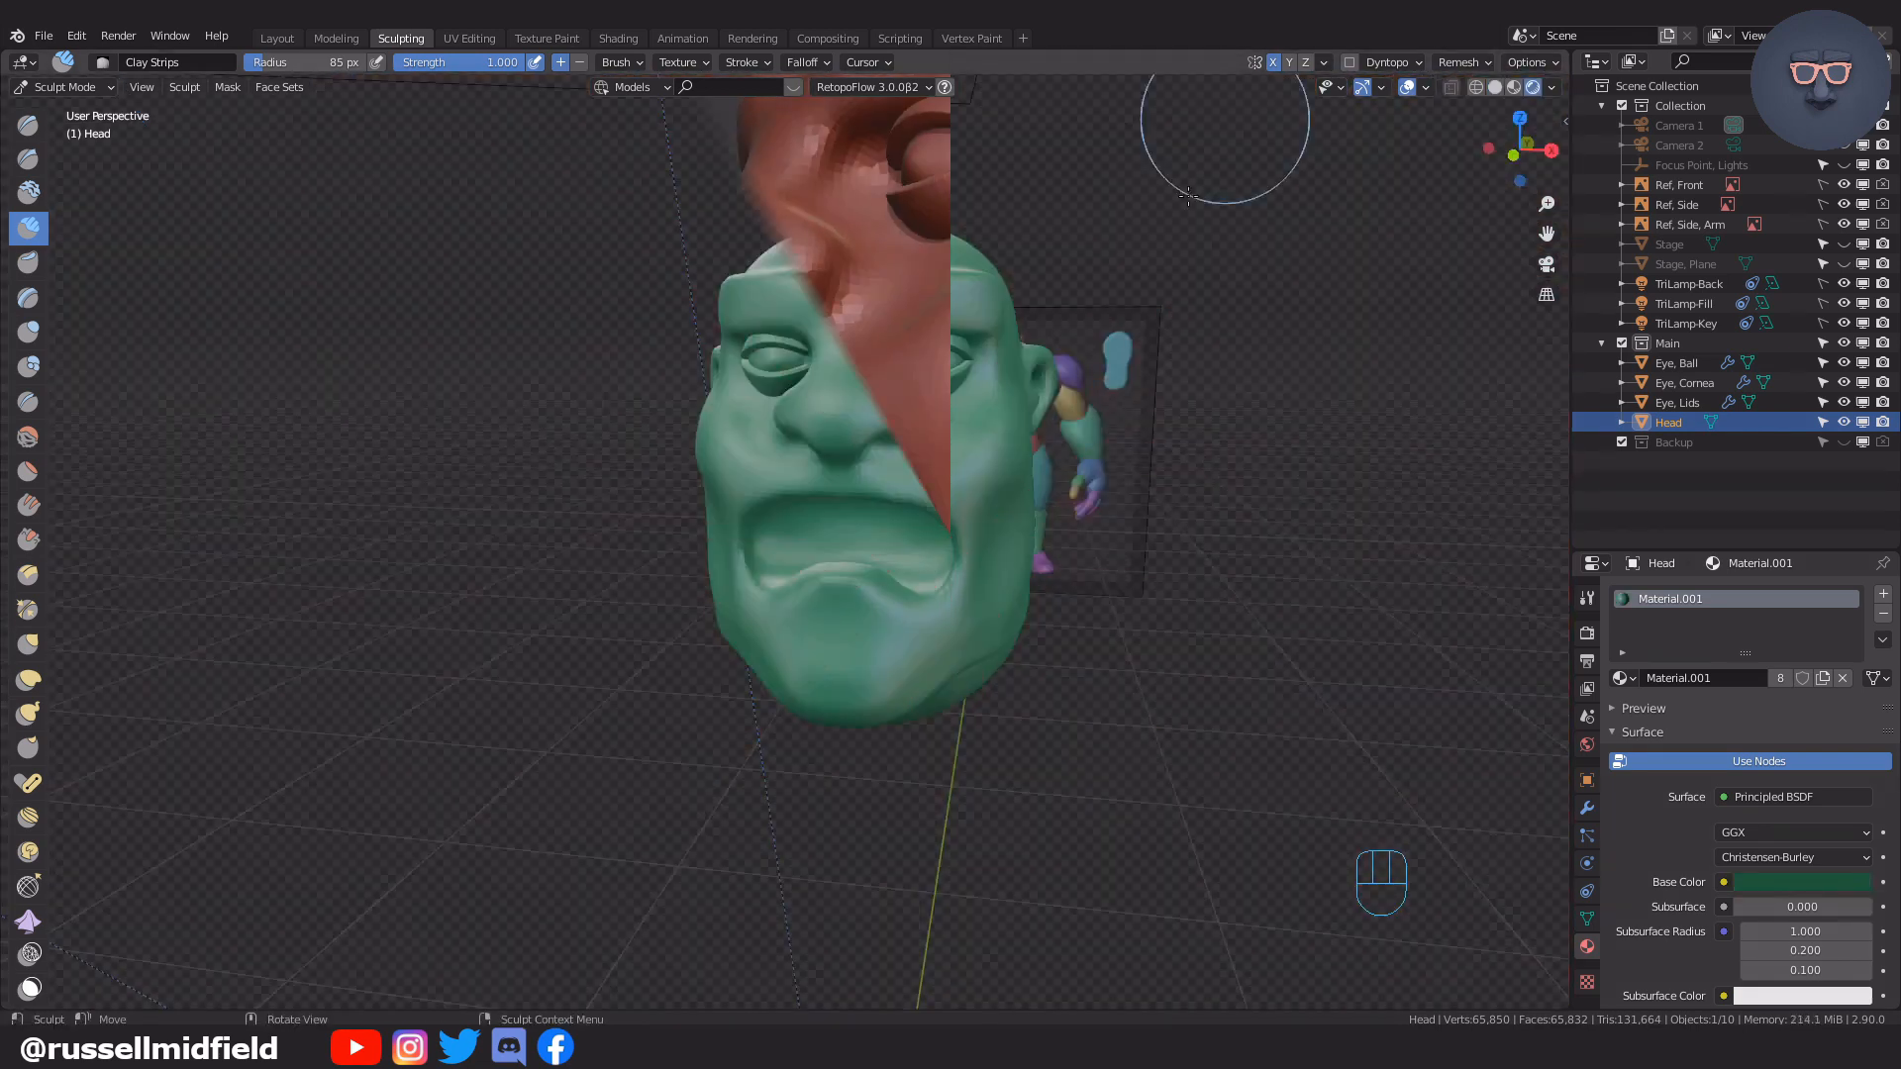
# Leave sculpting for Object Mode and add a round cube with radius 0.20 aligned to the front view
pyautogui.hotkey('ctrl', 'Tab')
pyautogui.click(963, 350)
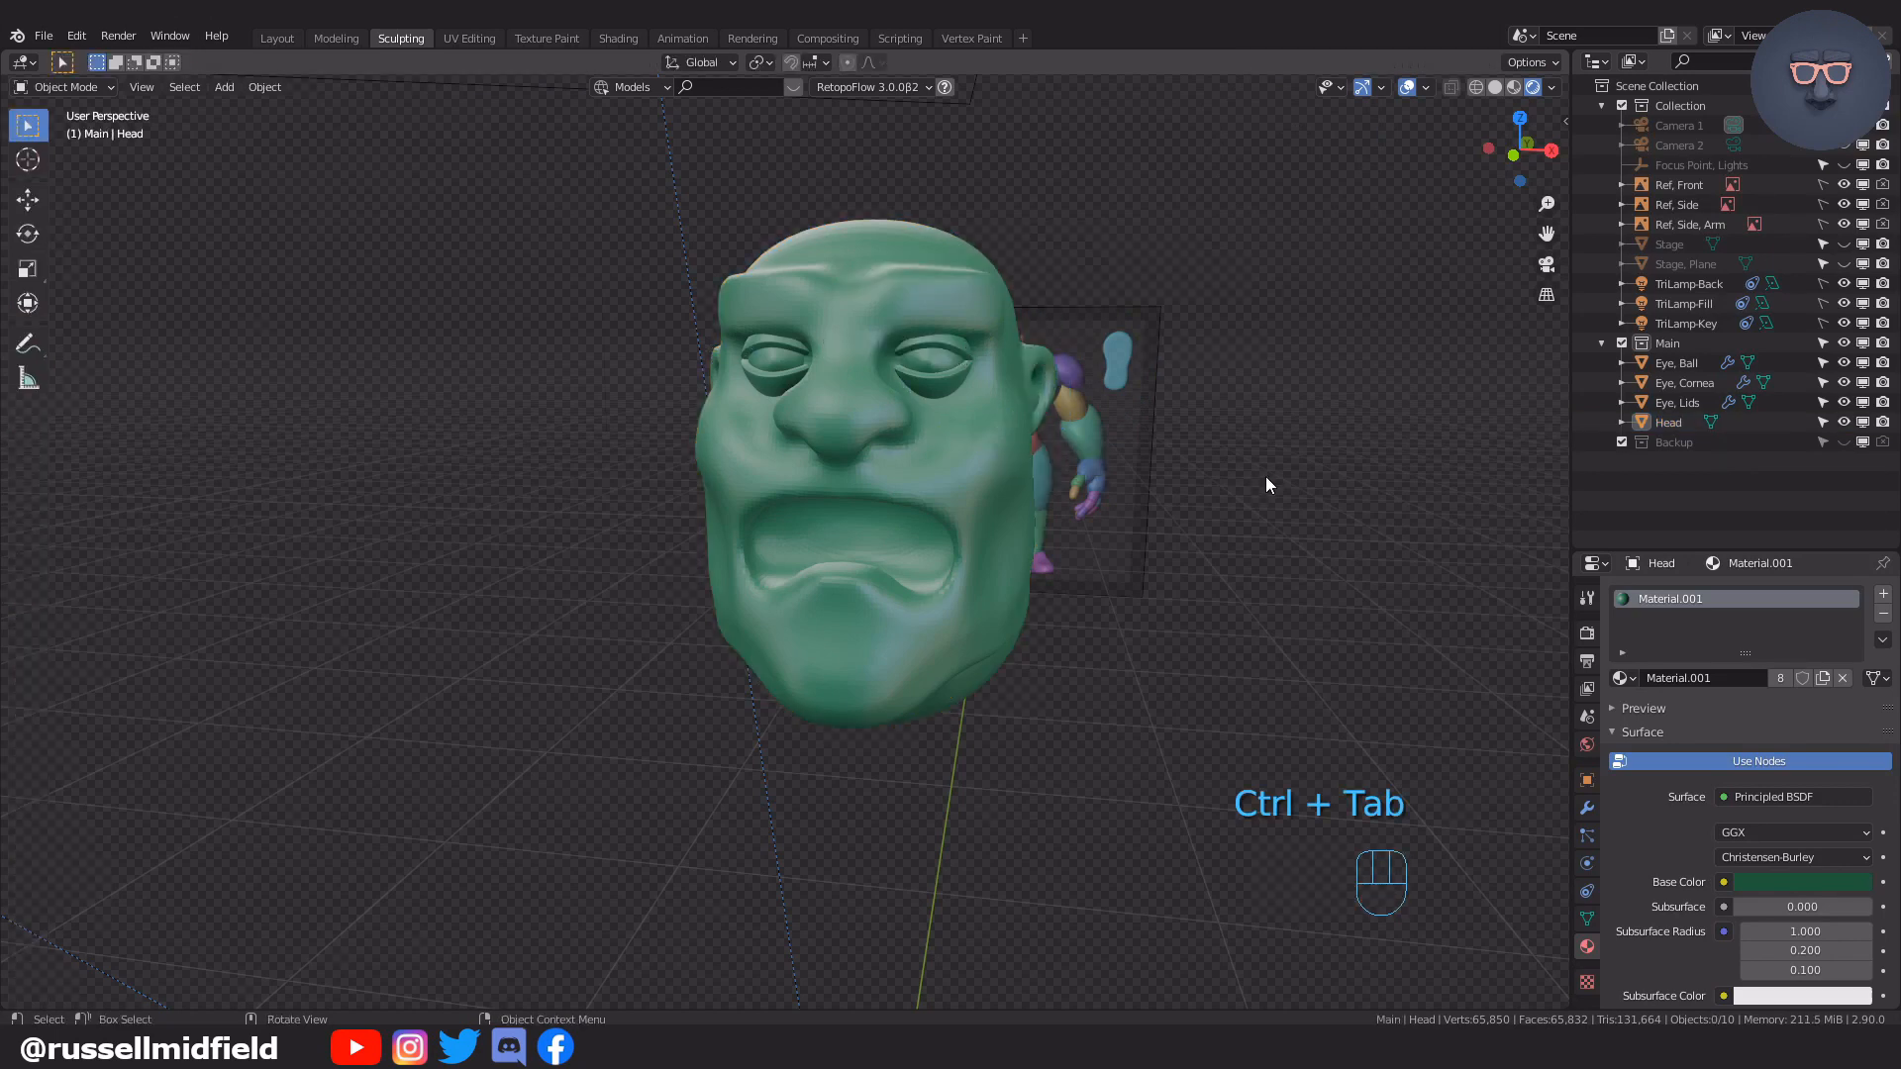
pyautogui.press('KP_1')
pyautogui.hotkey('shift', 'a')
pyautogui.moveTo(1073, 342)
pyautogui.click(1168, 655)
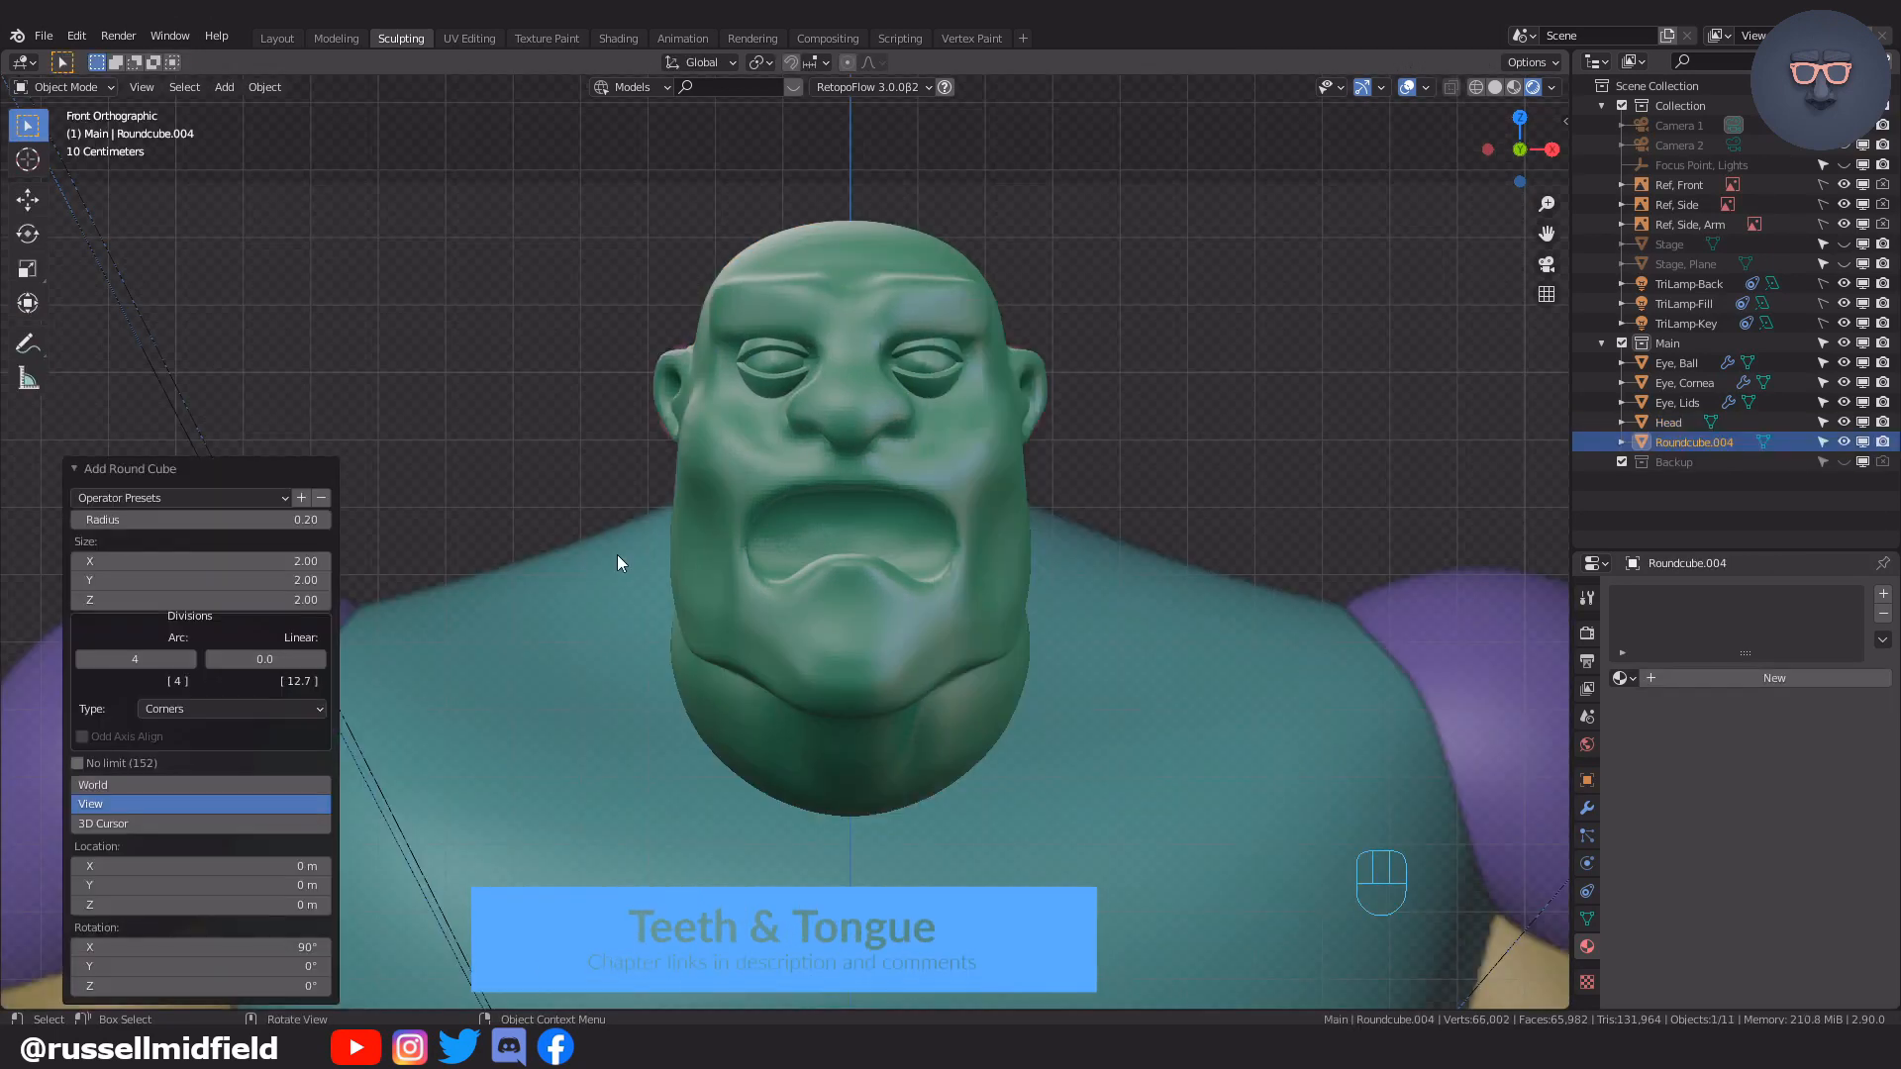
# Scale the round cube down to about 0.098 of its size
pyautogui.scroll(-5, 616, 551)
pyautogui.moveTo(1009, 608); pyautogui.dragTo(1111, 544, button='middle')
pyautogui.press('s')
pyautogui.click(948, 602)
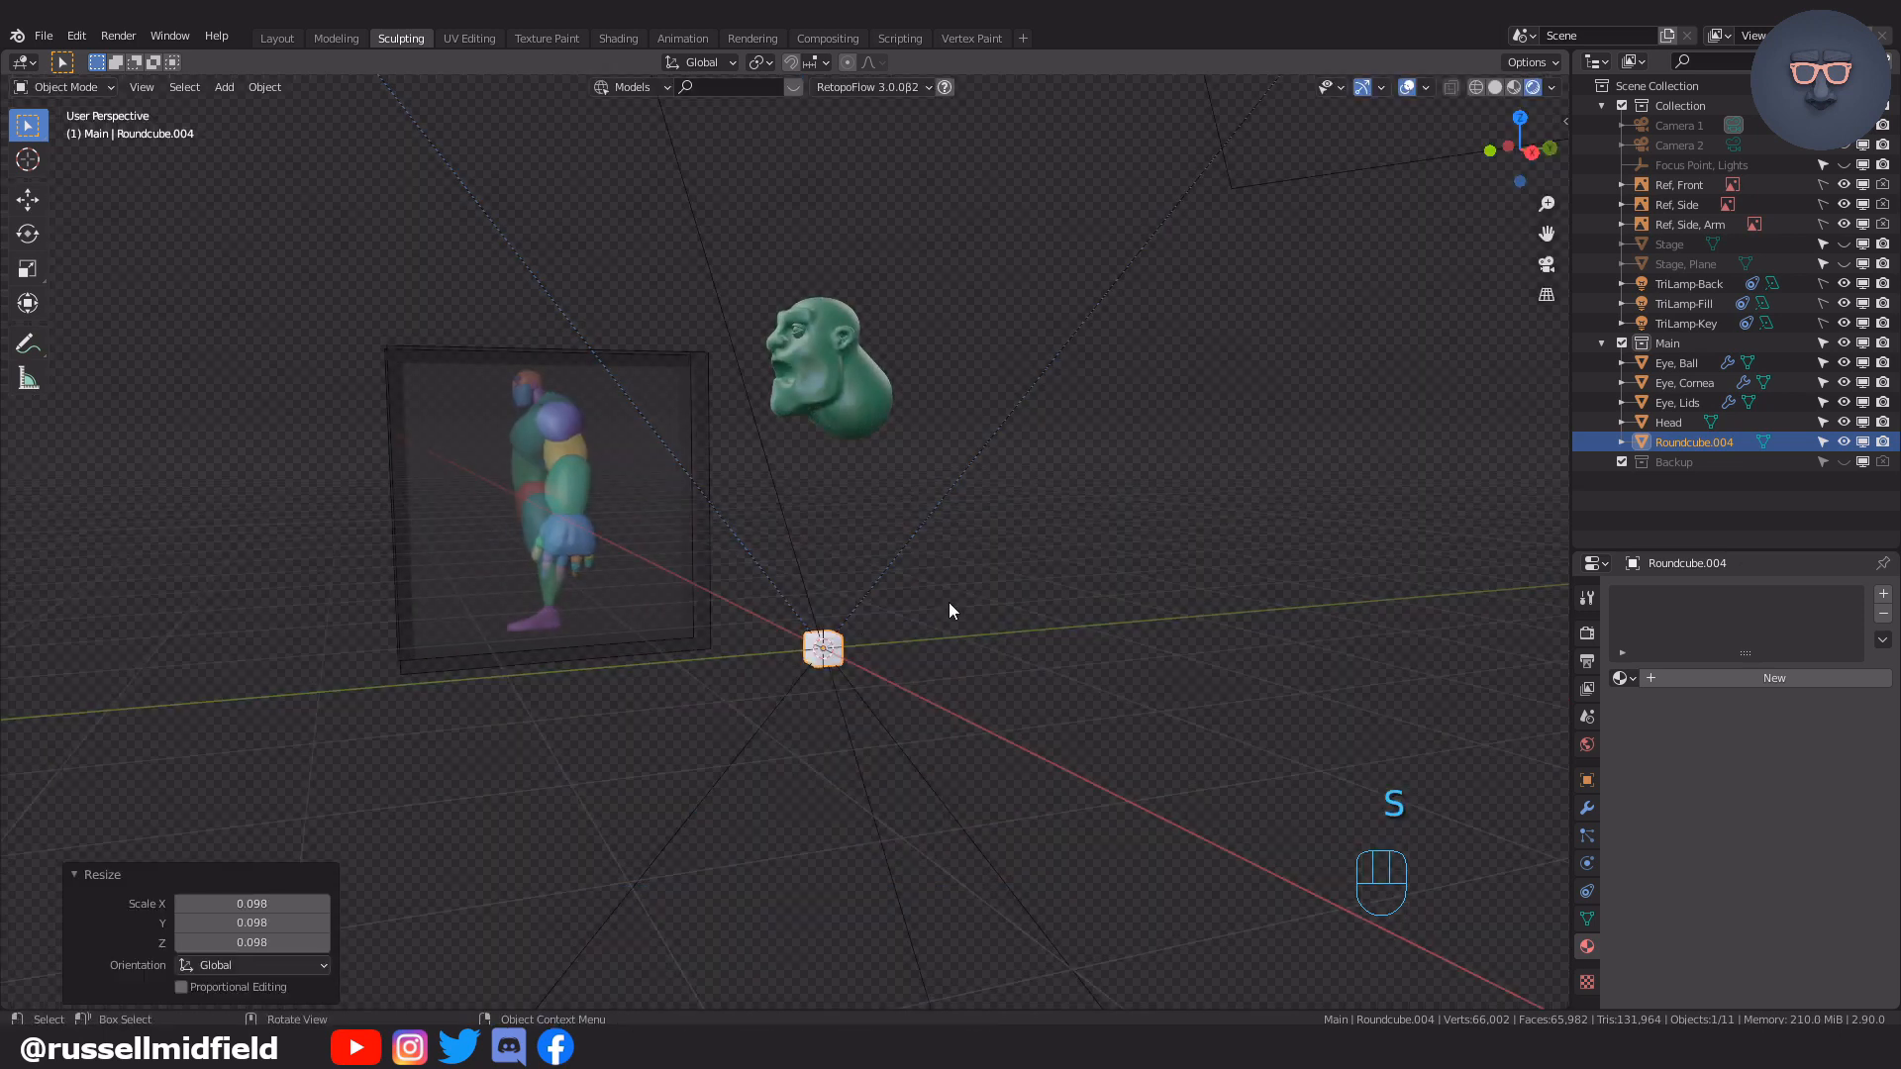
# Move the round cube up about 1.74 m along Z to the head's mouth and show the front view
pyautogui.scroll(2, 948, 604)
pyautogui.press('s')
pyautogui.press('y')
pyautogui.click(907, 115)
pyautogui.press('KP_1')
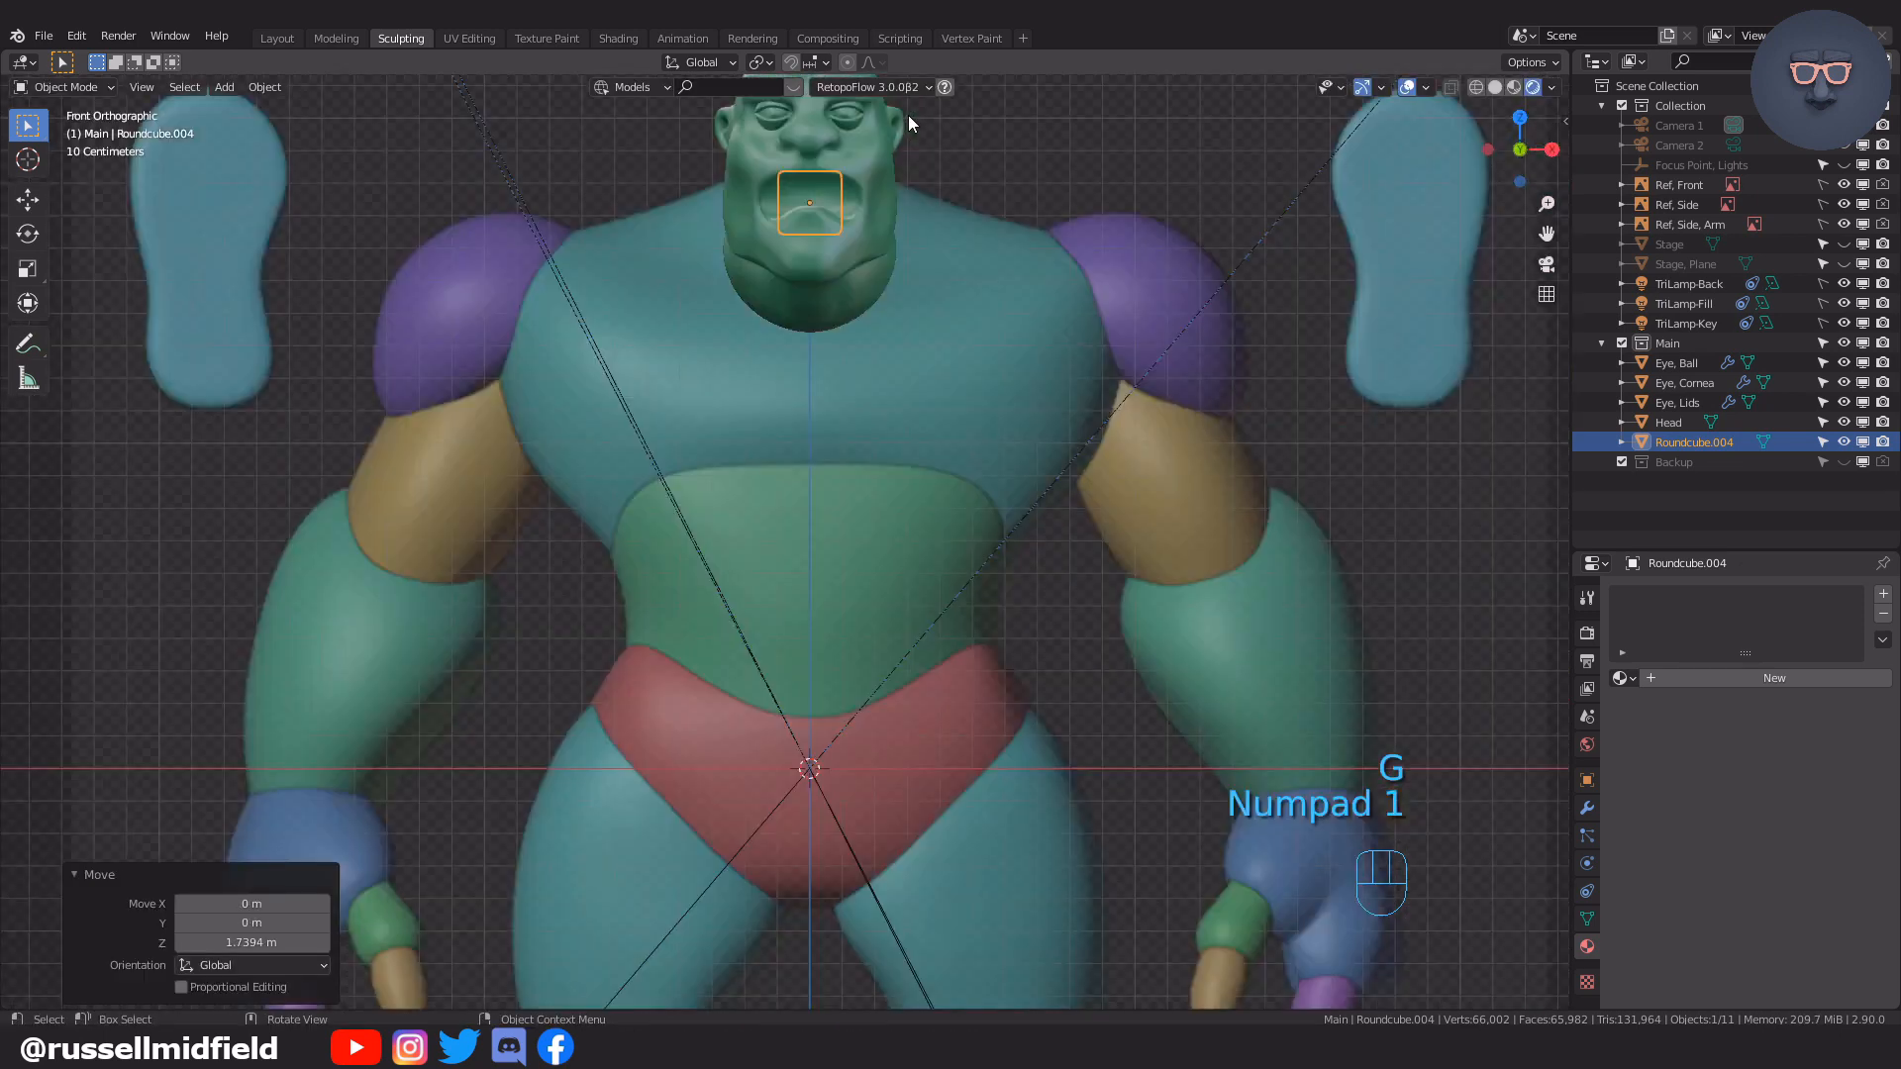
# Scale the round cube down to tooth size and move it along Y into place at the mouth opening
pyautogui.scroll(6, 928, 447)
pyautogui.press('s')
pyautogui.click(771, 459)
pyautogui.moveTo(970, 485); pyautogui.dragTo(811, 535, button='middle')
pyautogui.press('g')
pyautogui.press('y')
pyautogui.click(843, 530)
# Refine the tooth's size and its height along Z under the upper lip, working from the front view
pyautogui.press('KP_1')
pyautogui.scroll(5, 848, 532)
pyautogui.press('g')
pyautogui.press('z')
pyautogui.click(780, 507)
pyautogui.press('KP_1')
pyautogui.press('s')
pyautogui.click(825, 514)
pyautogui.press('g')
pyautogui.press('z')
pyautogui.click(824, 506)
pyautogui.press('KP_1')
# Duplicate the tooth along X in Edit Mode and isolate the teeth object in Local view
pyautogui.press('Tab')
pyautogui.hotkey('shift', 'd')
pyautogui.press('x')
pyautogui.click(962, 536)
pyautogui.press('KP_Divide')
# Rotate the second tooth around Z and move it about 0.015 m along Y to begin the dental arch
pyautogui.moveTo(1154, 371); pyautogui.dragTo(1080, 457, button='middle')
pyautogui.press('r')
pyautogui.press('z')
pyautogui.click(1001, 327)
pyautogui.press('g')
pyautogui.press('y')
pyautogui.click(1036, 285)
pyautogui.moveTo(1035, 285); pyautogui.dragTo(920, 603, button='middle')
# Taper both teeth by scaling the lower end of the second to 0.885 and of the first to 0.937
pyautogui.hotkey('alt', 'z')
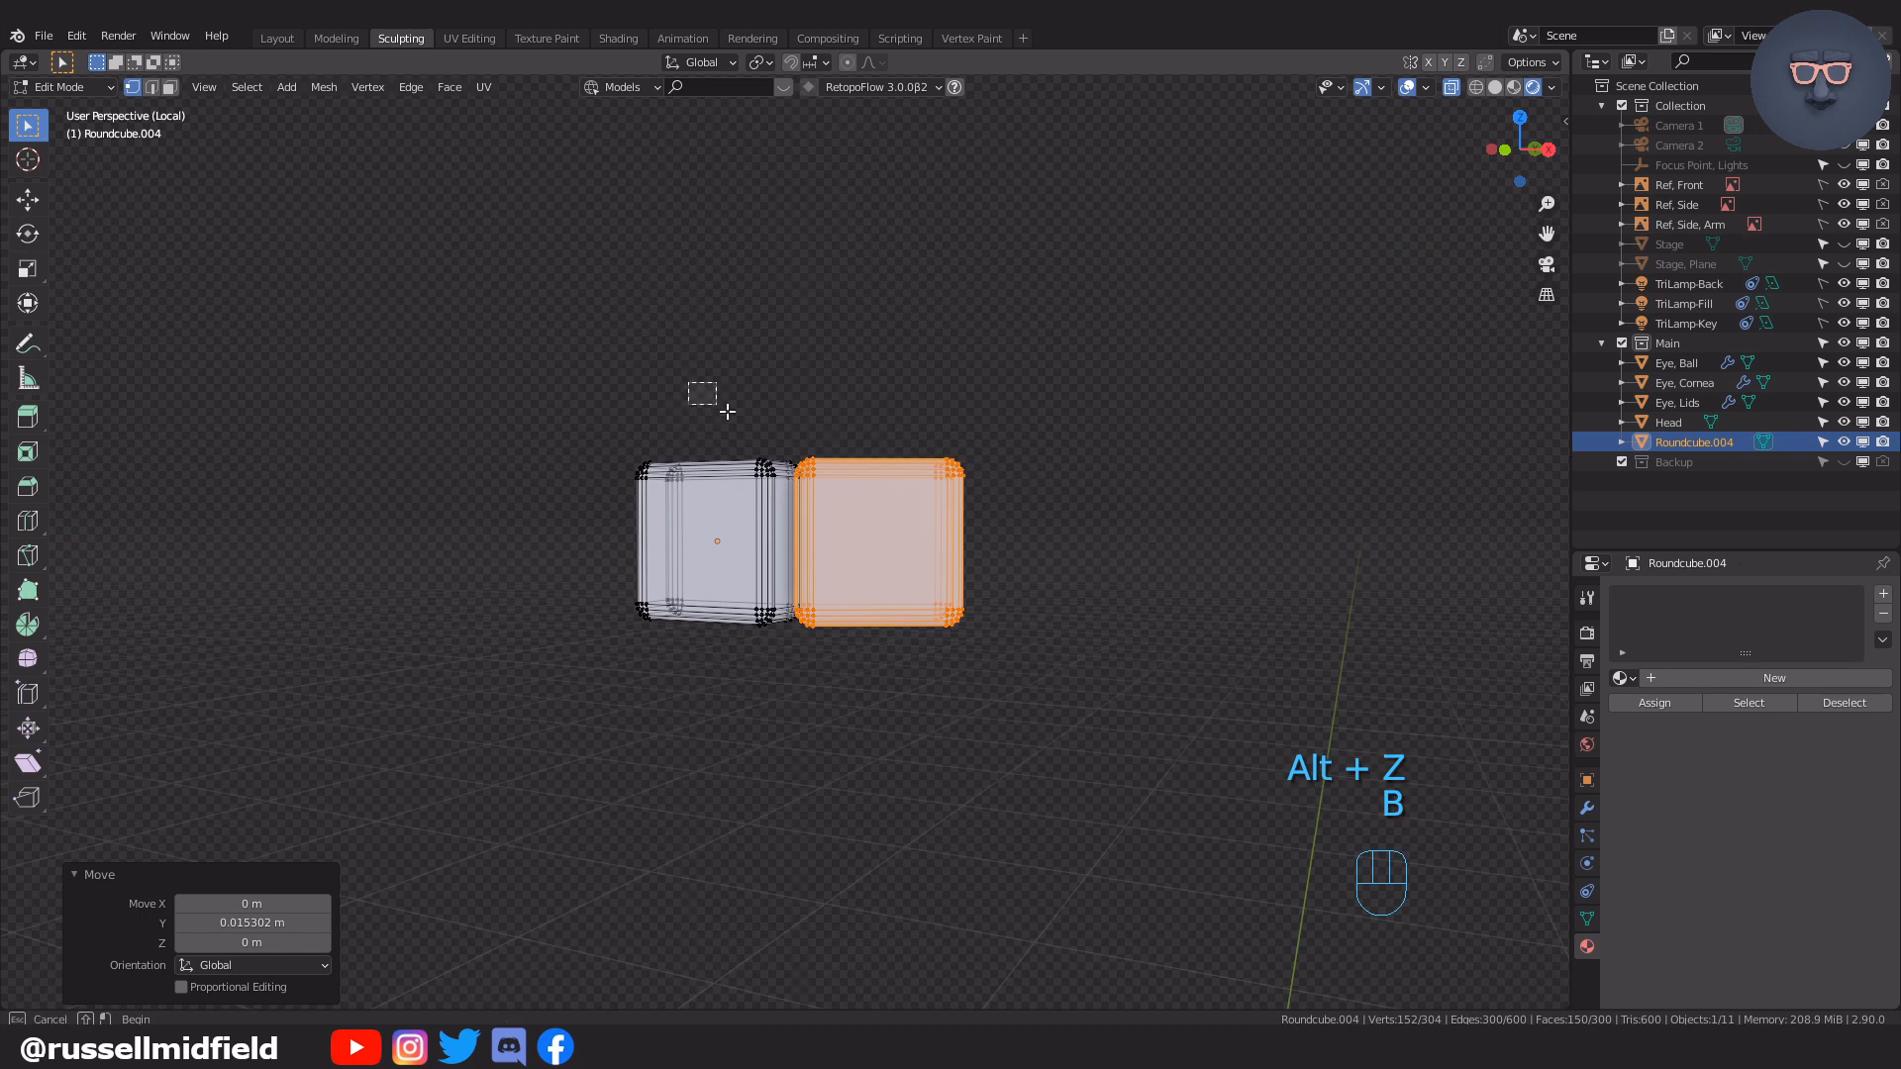
pyautogui.moveTo(726, 411); pyautogui.dragTo(1055, 534, button='middle')
pyautogui.press('s')
pyautogui.click(1106, 531)
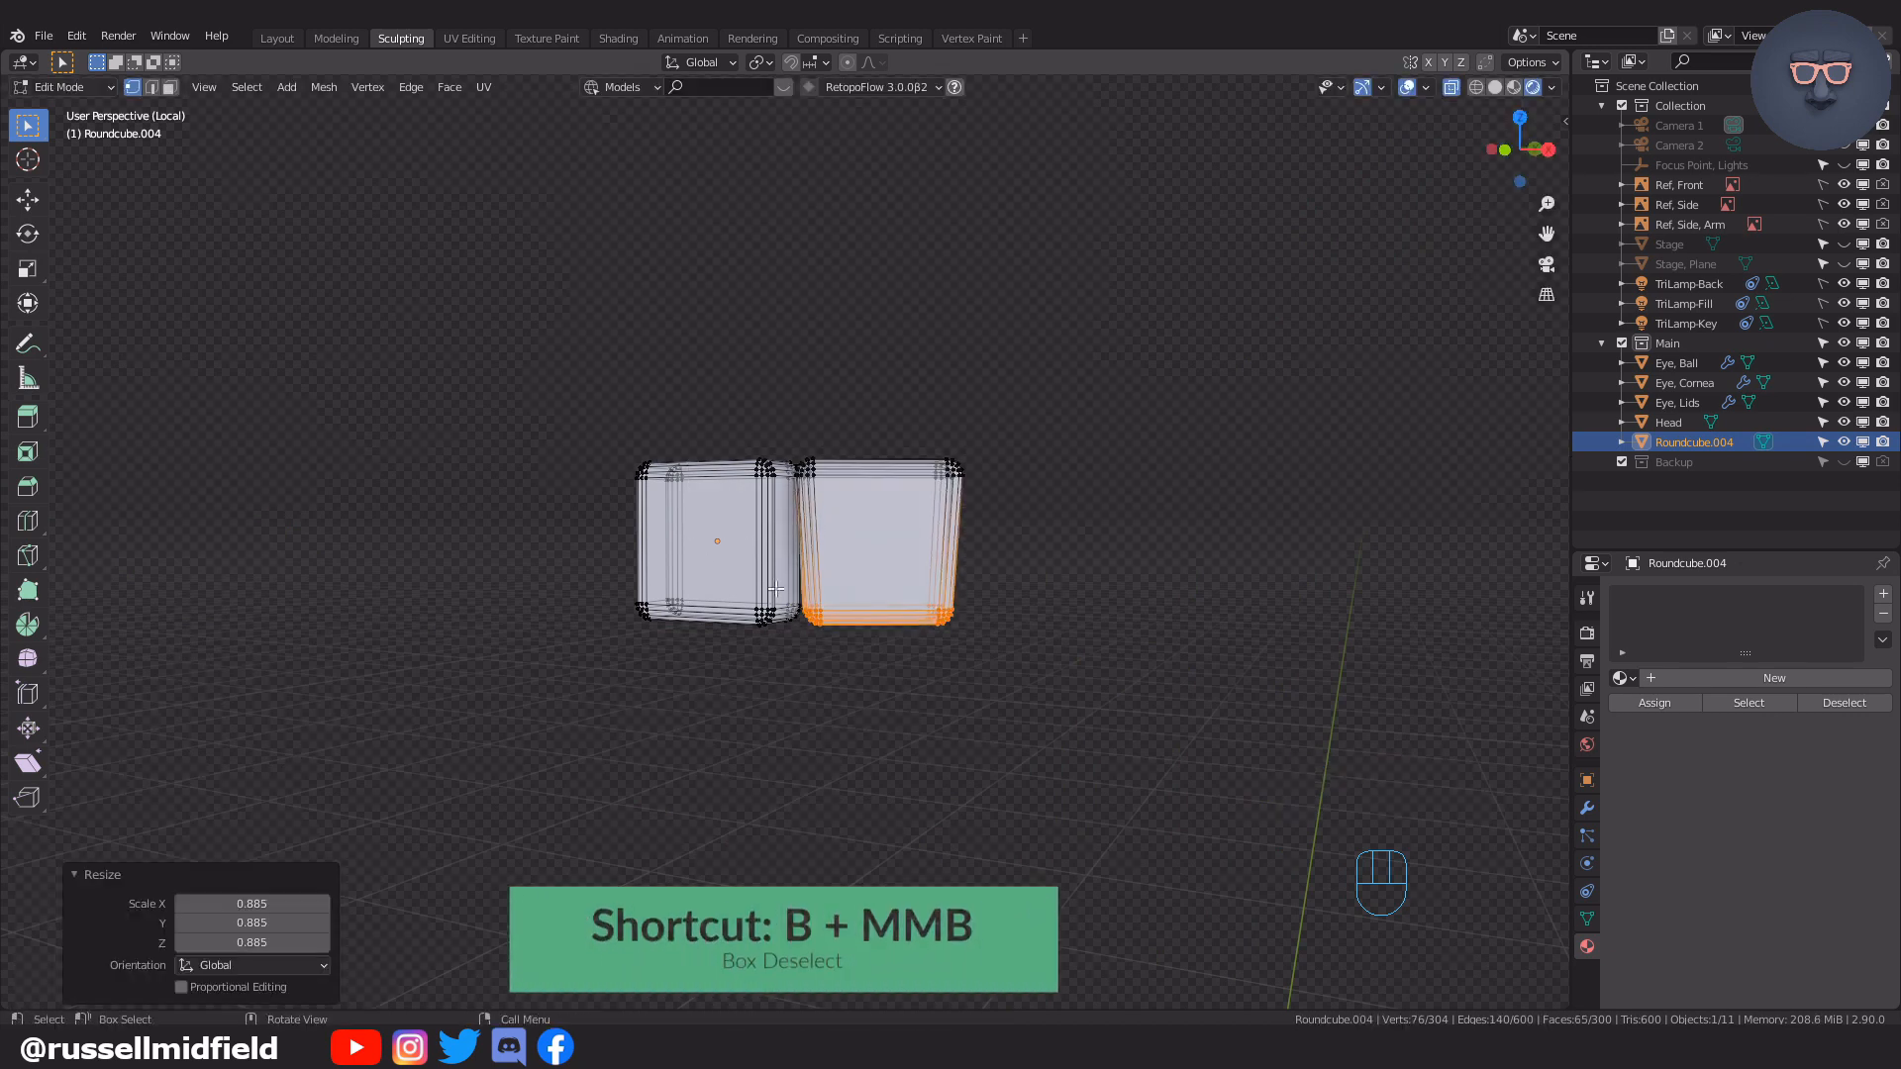
pyautogui.click(768, 614)
pyautogui.press('l')
pyautogui.moveTo(731, 487); pyautogui.dragTo(857, 537, button='middle')
pyautogui.press('s')
pyautogui.click(1011, 505)
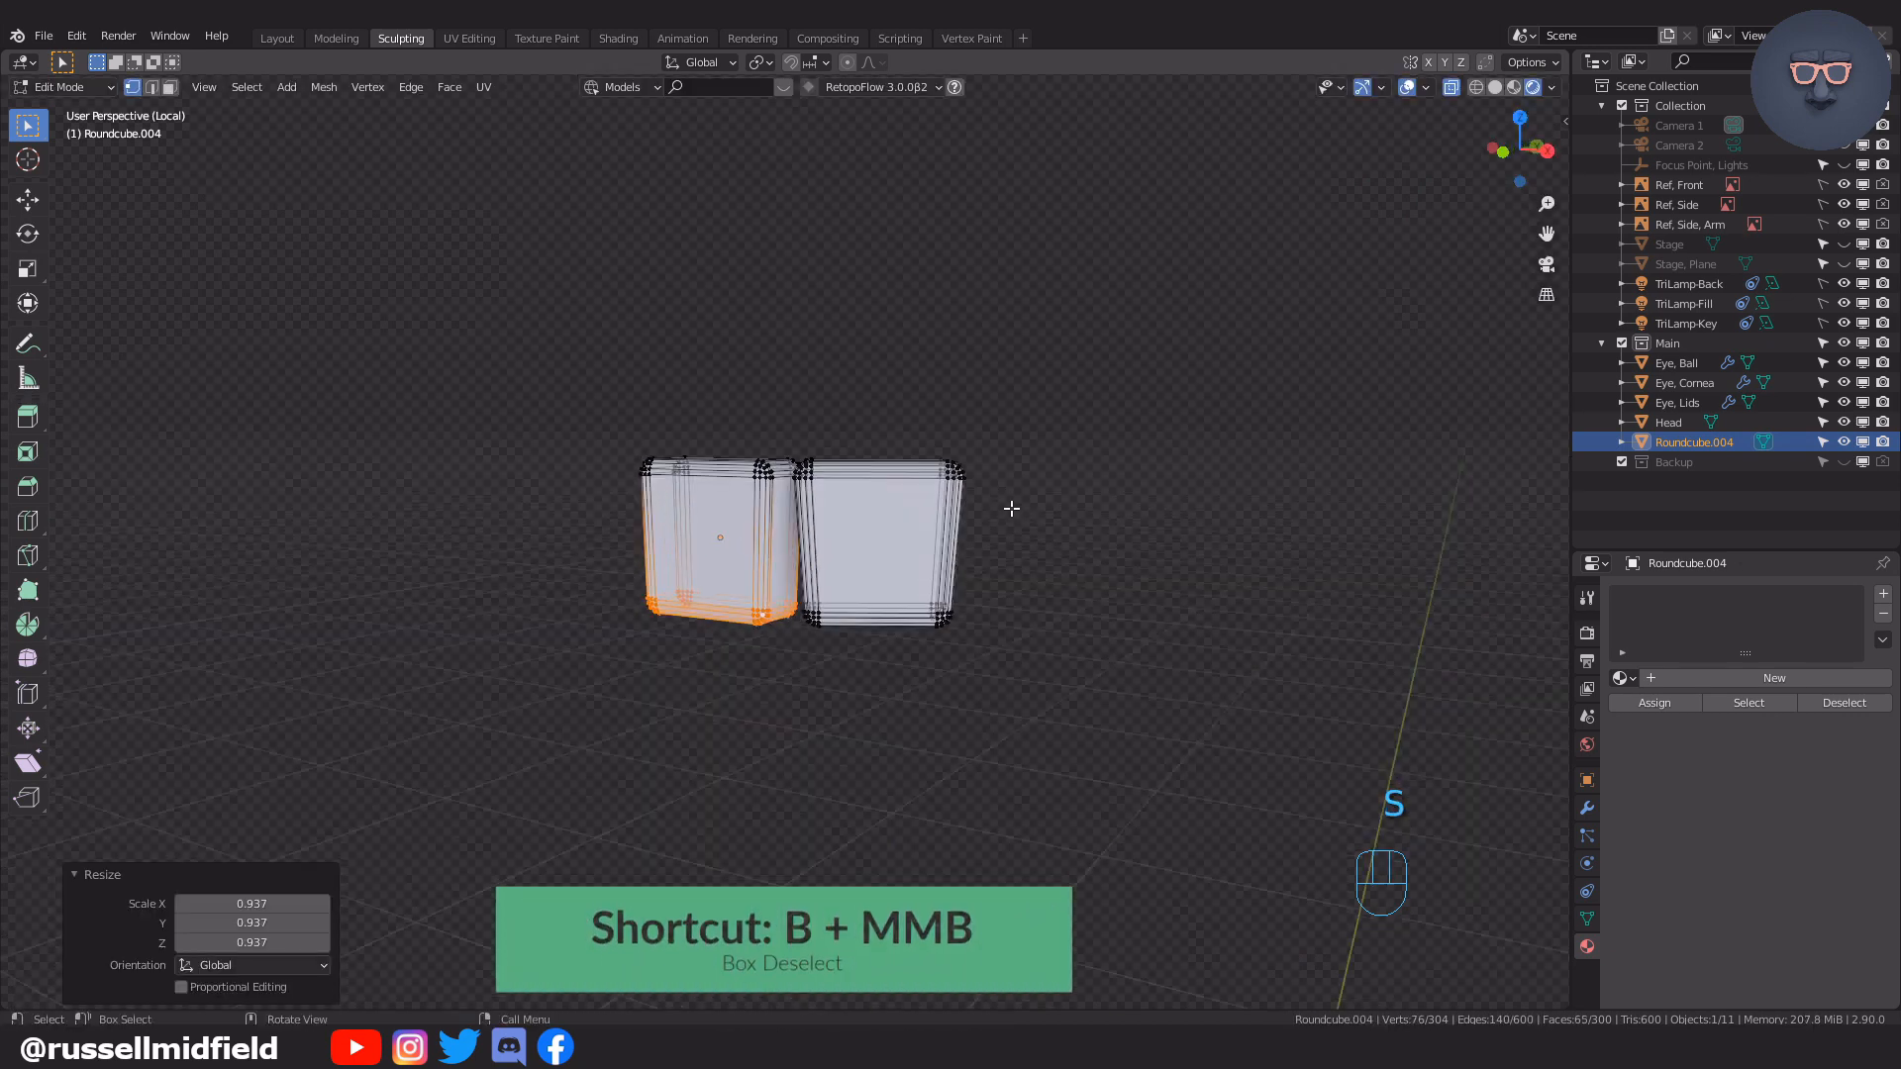
# Duplicate the second tooth behind itself as a third tooth, rotate it around Z and scale it to 1.350 along X
pyautogui.press('Tab')
pyautogui.moveTo(992, 311); pyautogui.dragTo(925, 521, button='middle')
pyautogui.press('Tab')
pyautogui.click(1033, 536)
pyautogui.press('l')
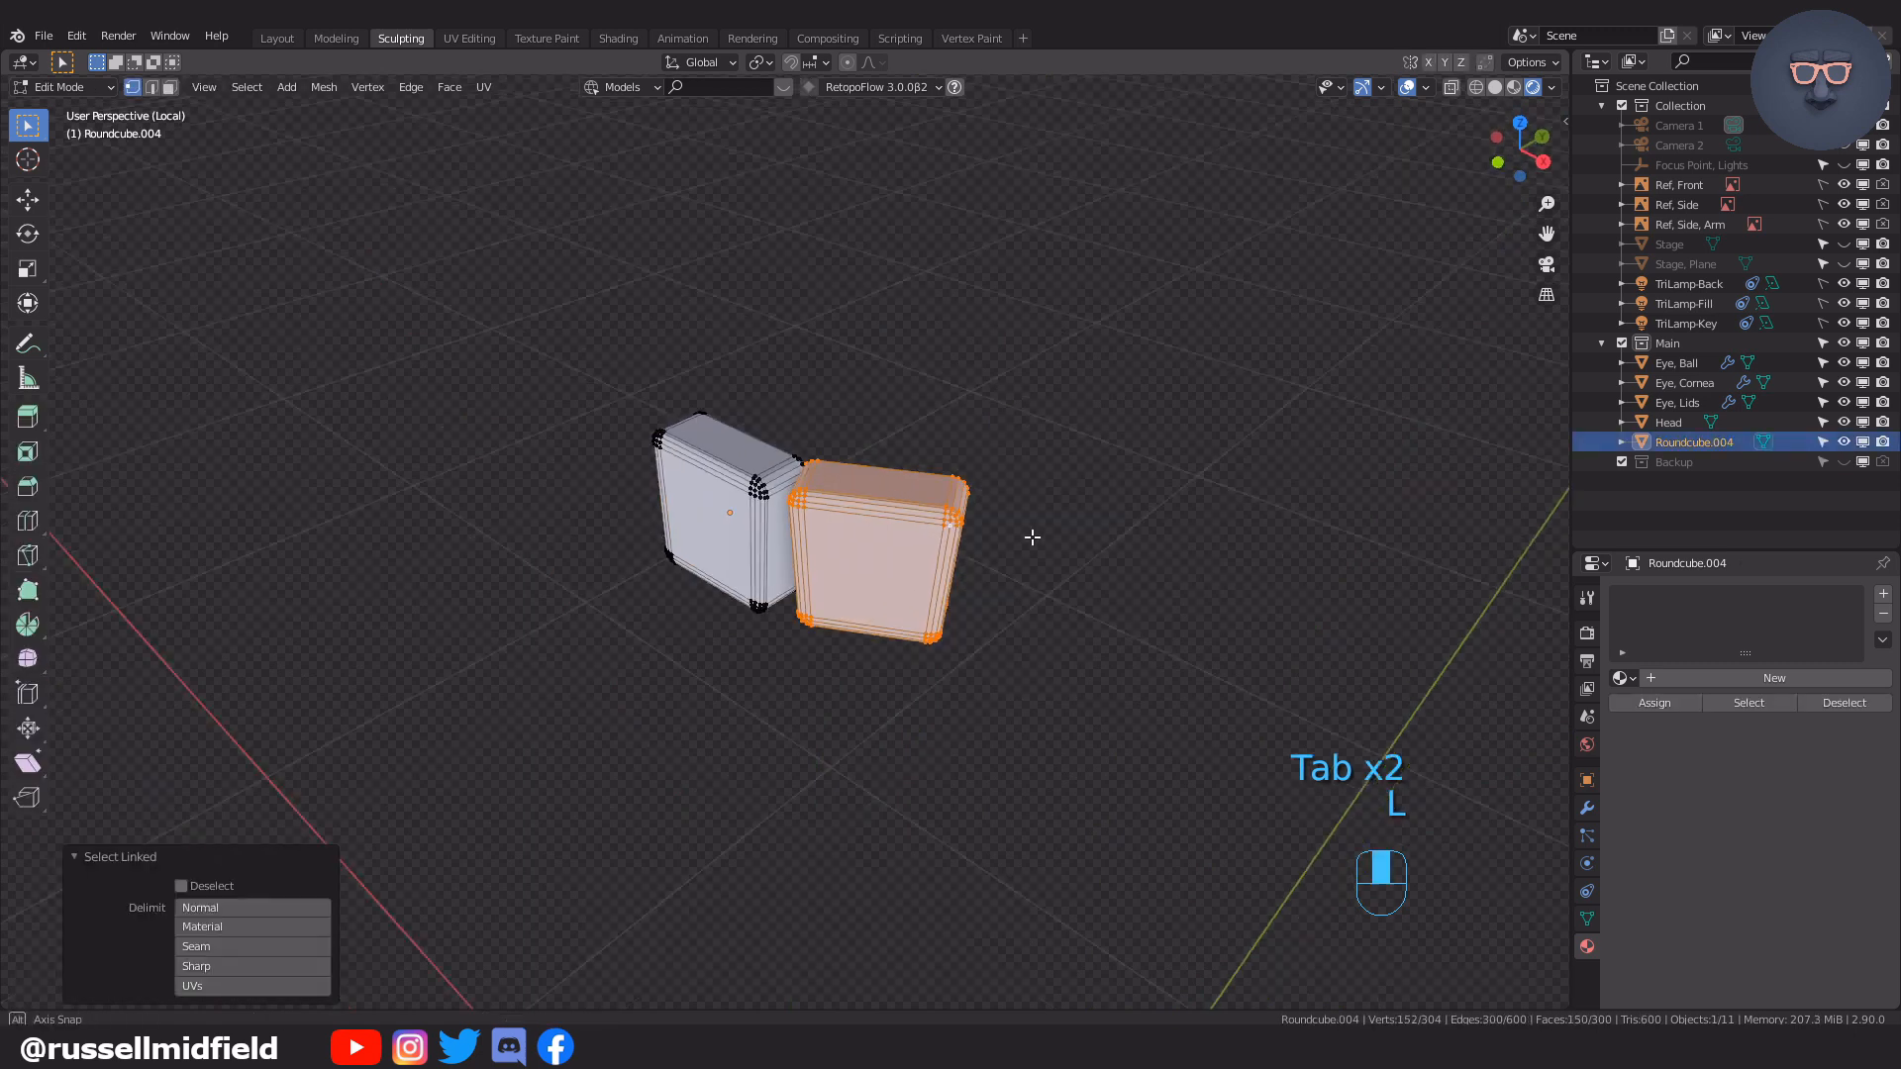
pyautogui.click(1143, 394)
pyautogui.press('r')
pyautogui.press('z')
pyautogui.click(1049, 269)
pyautogui.press('s')
pyautogui.press('x')
pyautogui.click(1111, 401)
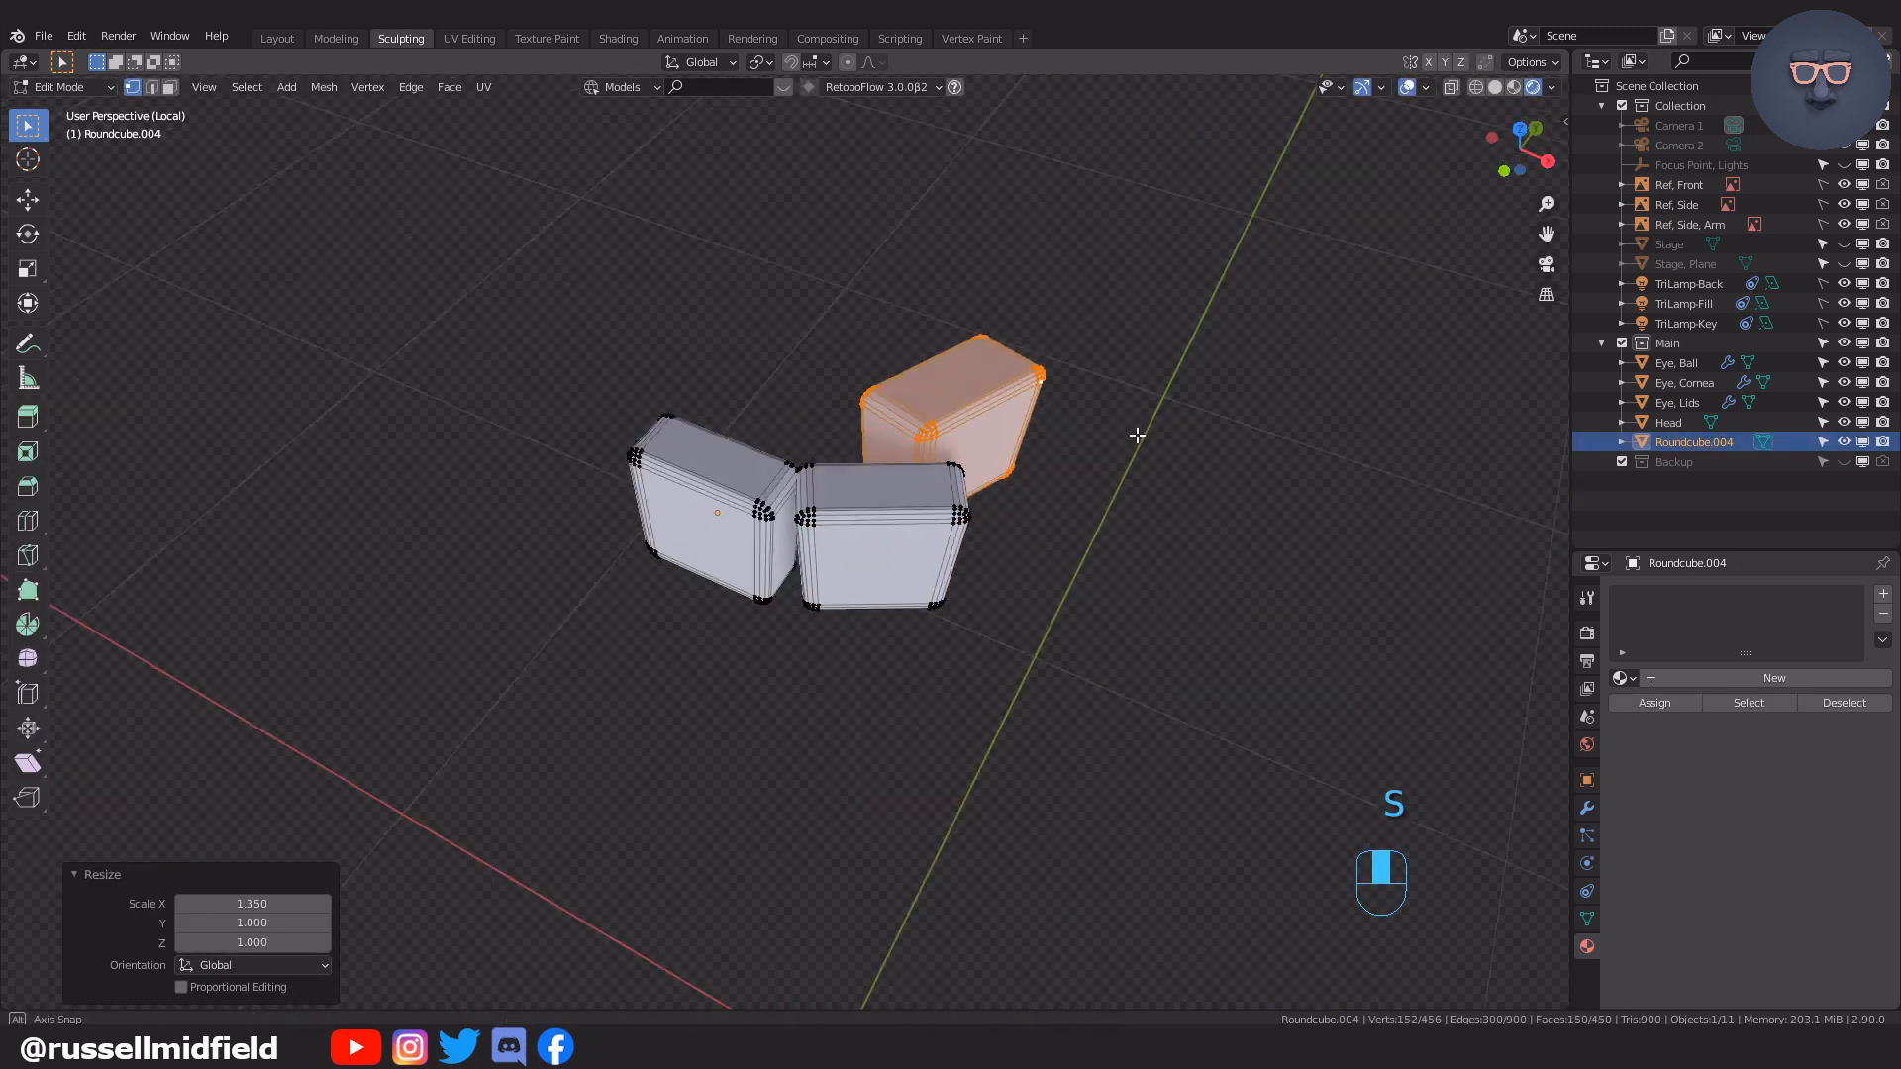
# Rotate the third tooth further around Z and adjust its X scale to follow the arch
pyautogui.press('r')
pyautogui.press('z')
pyautogui.click(1123, 273)
pyautogui.press('s')
pyautogui.press('x')
pyautogui.click(1128, 291)
# Position the third tooth along X, Y and Z so it sits against the second tooth
pyautogui.moveTo(1124, 314); pyautogui.dragTo(1060, 277, button='middle')
pyautogui.press('g')
pyautogui.press('x')
pyautogui.click(1140, 398)
pyautogui.press('g')
pyautogui.press('y')
pyautogui.moveTo(1140, 397); pyautogui.dragTo(1160, 521, button='middle')
pyautogui.click(1154, 424)
pyautogui.press('g')
pyautogui.press('z')
pyautogui.click(1103, 374)
# Duplicate the third tooth about 0.050 m along Y as a fourth tooth, then scale it and rotate it 8.14° around Z
pyautogui.hotkey('shift', 'd')
pyautogui.middleClick(1188, 521)
pyautogui.click(1315, 492)
pyautogui.moveTo(1314, 492); pyautogui.dragTo(1007, 710, button='middle')
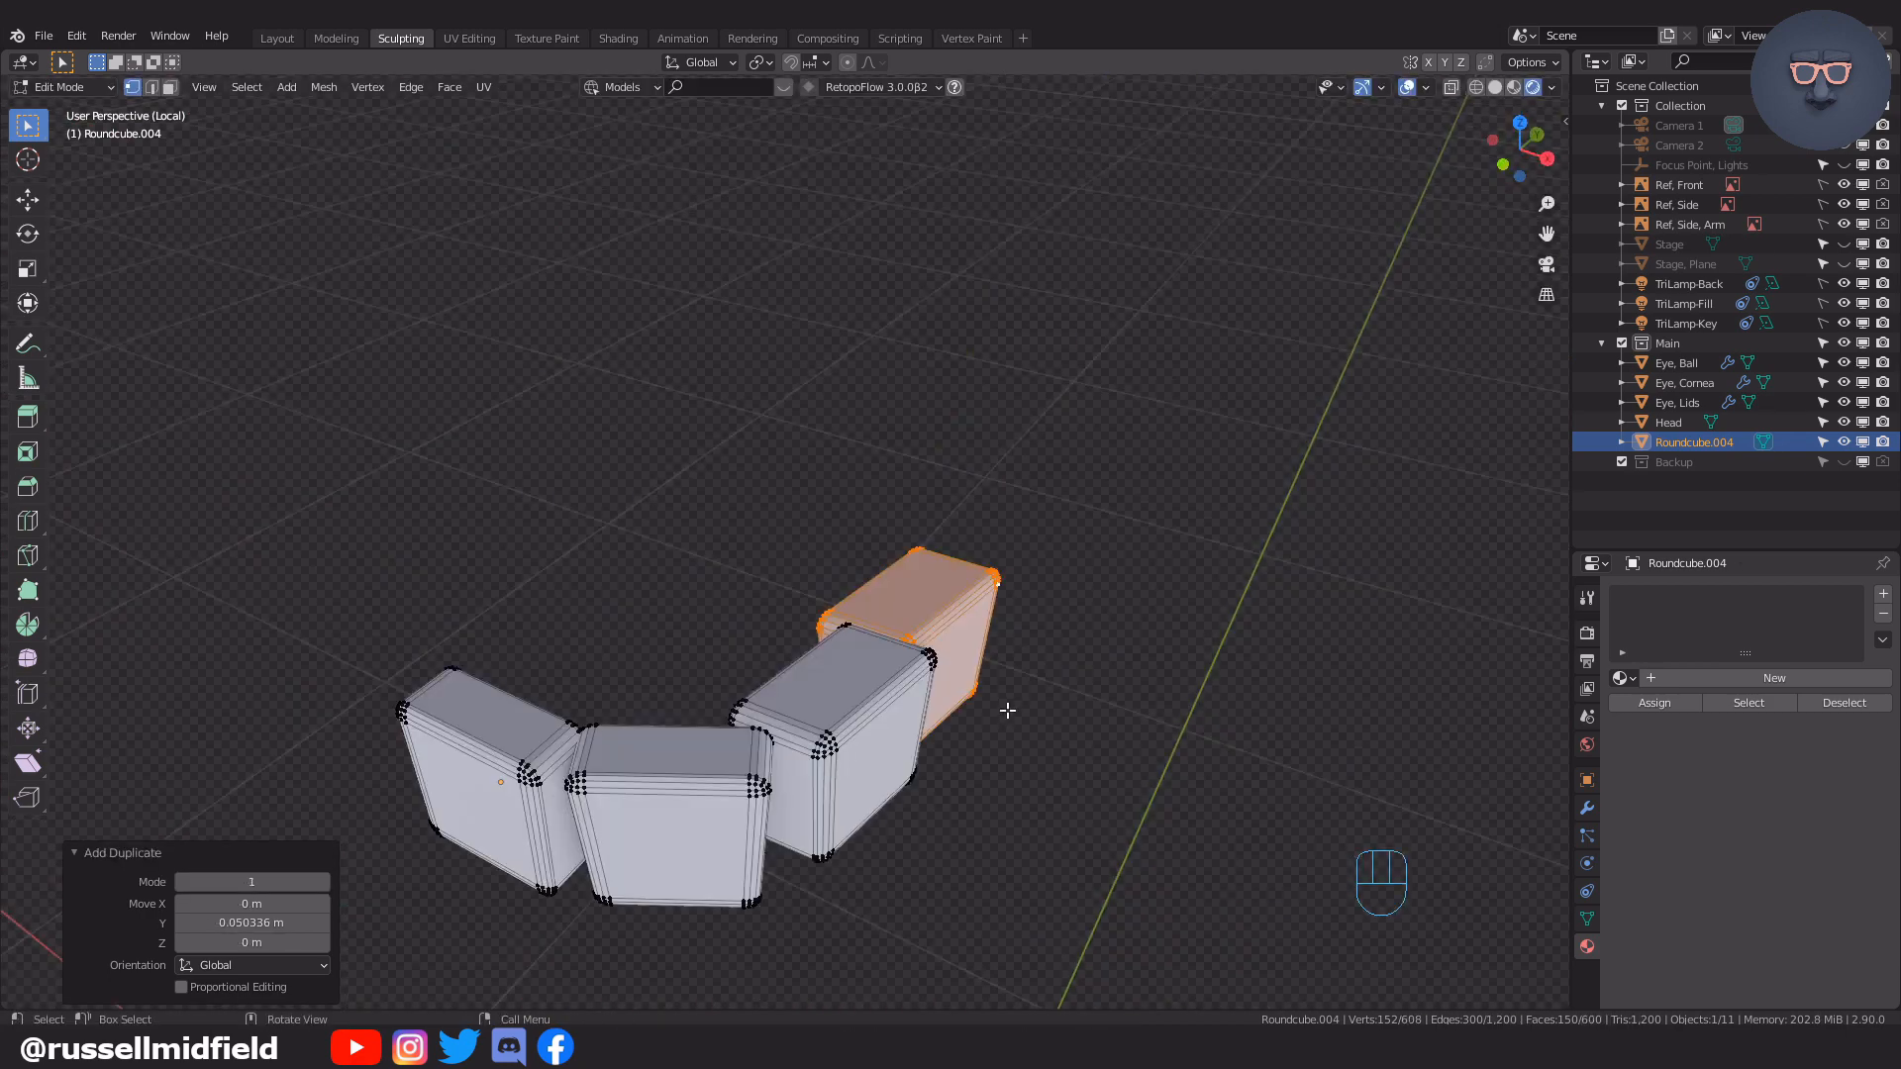
pyautogui.moveTo(1049, 604); pyautogui.dragTo(1095, 670, button='middle')
pyautogui.press('s')
pyautogui.middleClick(1119, 648)
pyautogui.click(1151, 604)
pyautogui.press('r')
pyautogui.click(1188, 561)
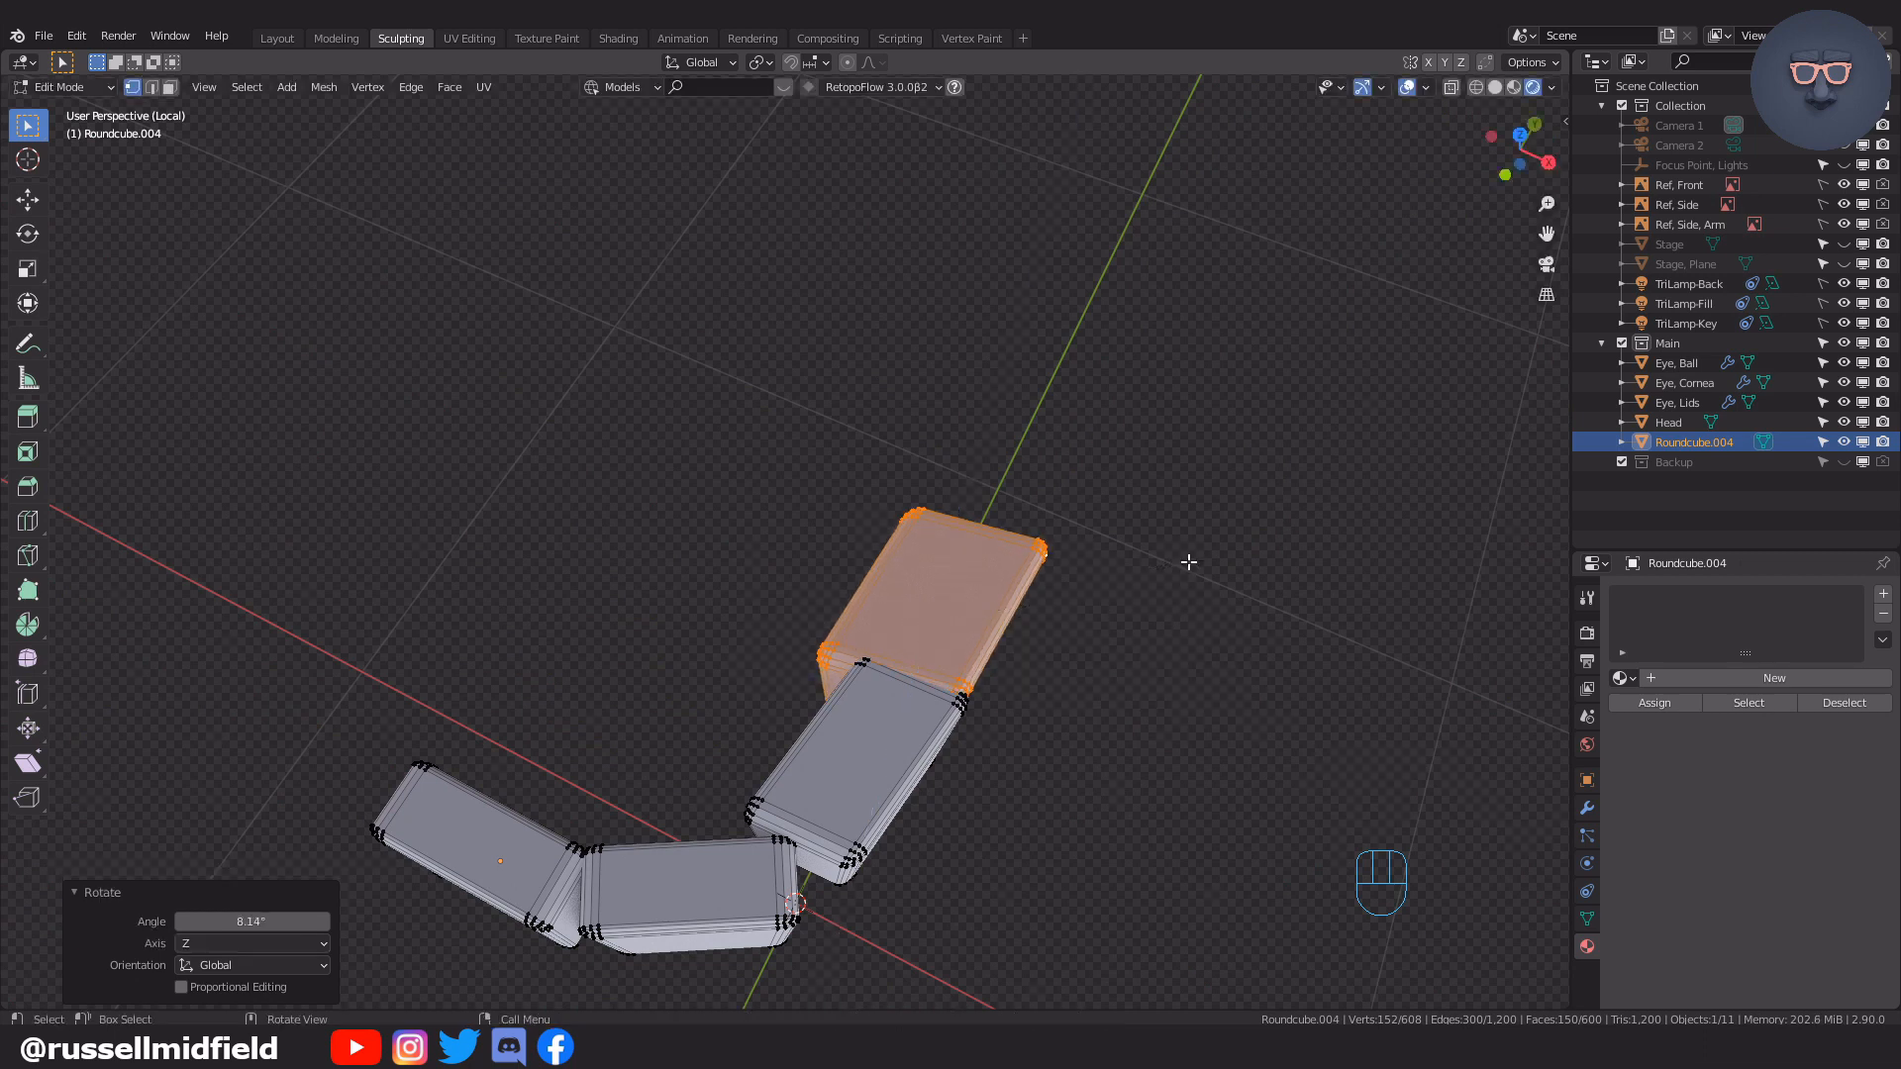
# Shift the fourth tooth about 0.003 m along X and leave Edit Mode and Local view
pyautogui.press('g')
pyautogui.middleClick(1204, 566)
pyautogui.click(1205, 565)
pyautogui.moveTo(1064, 703); pyautogui.dragTo(1082, 602, button='middle')
pyautogui.press('Tab')
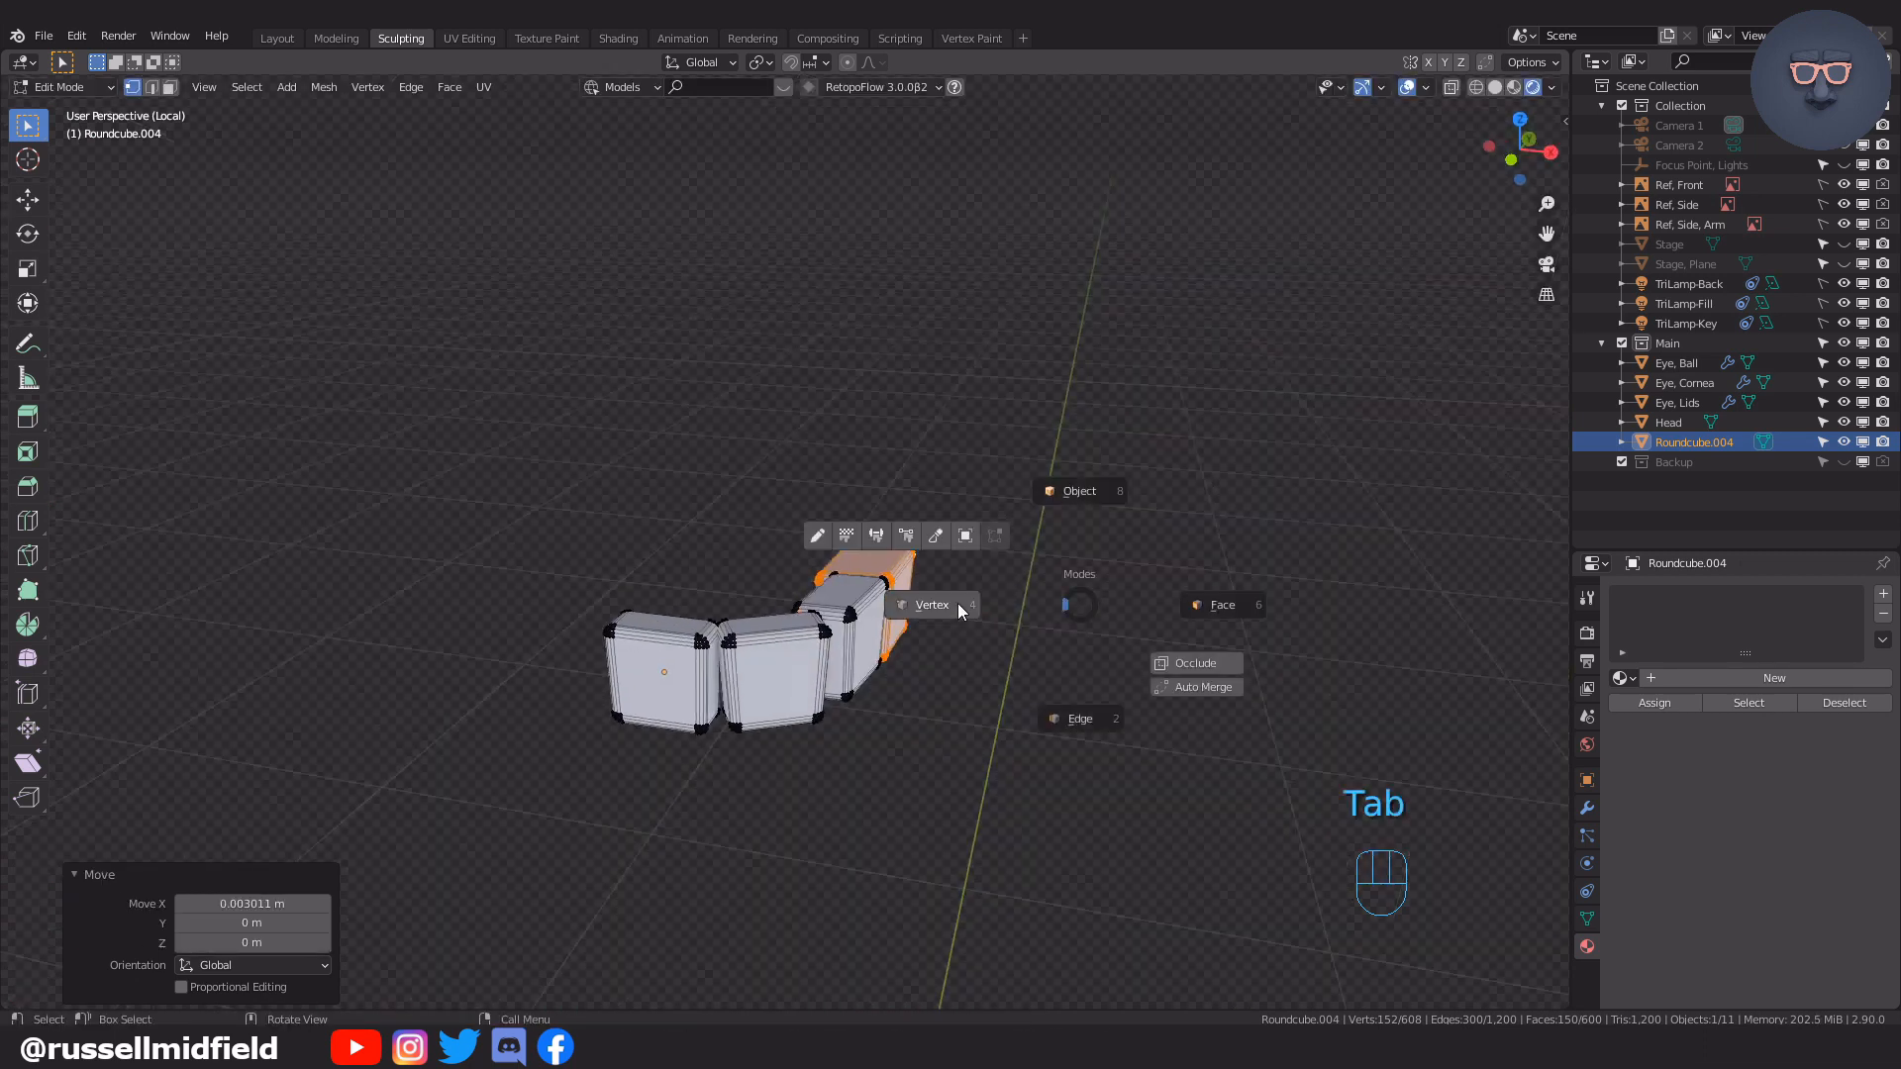
pyautogui.press('Tab')
pyautogui.press('KP_Divide')
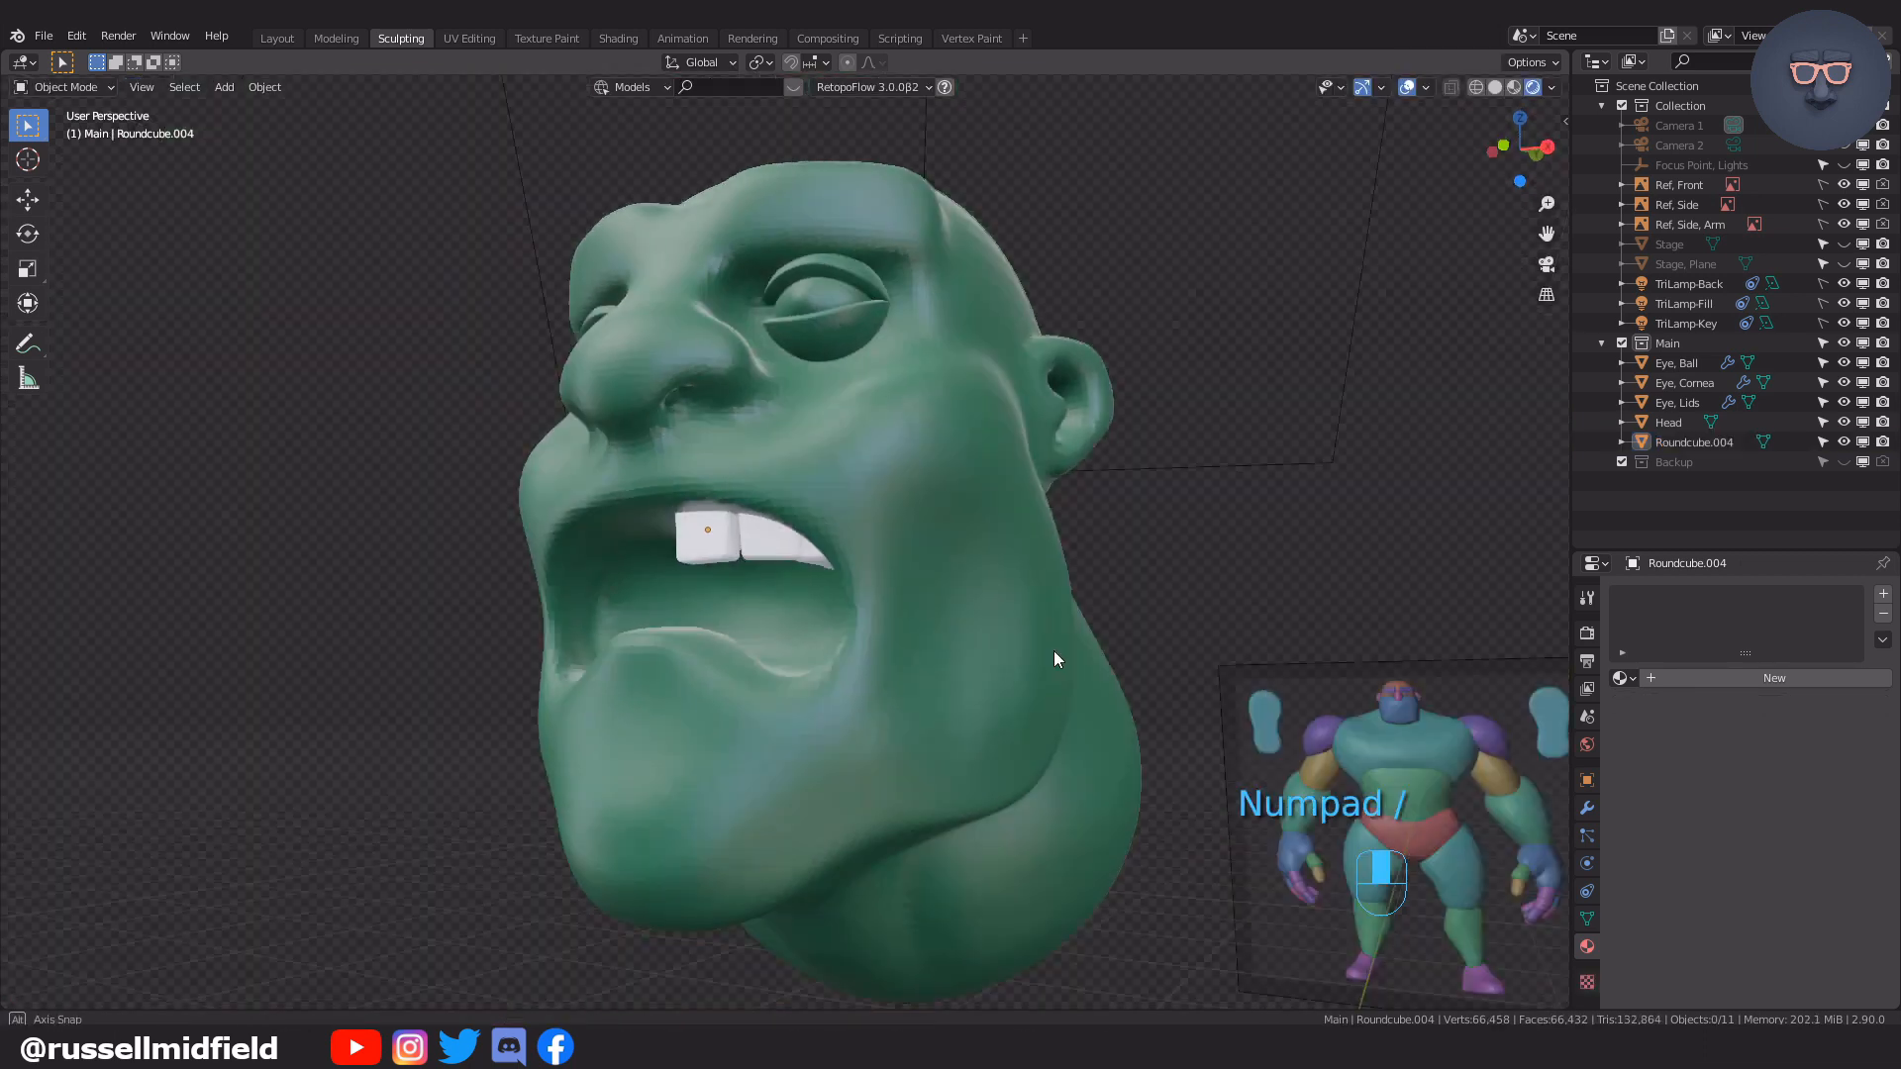
# Add a Mirror modifier on the X axis to the teeth and apply the object's transforms
pyautogui.click(792, 553)
pyautogui.click(1587, 808)
pyautogui.click(1641, 598)
pyautogui.click(1519, 813)
pyautogui.moveTo(1114, 658); pyautogui.dragTo(805, 580, button='middle')
pyautogui.hotkey('ctrl', 'a')
pyautogui.click(1156, 624)
pyautogui.click(1106, 642)
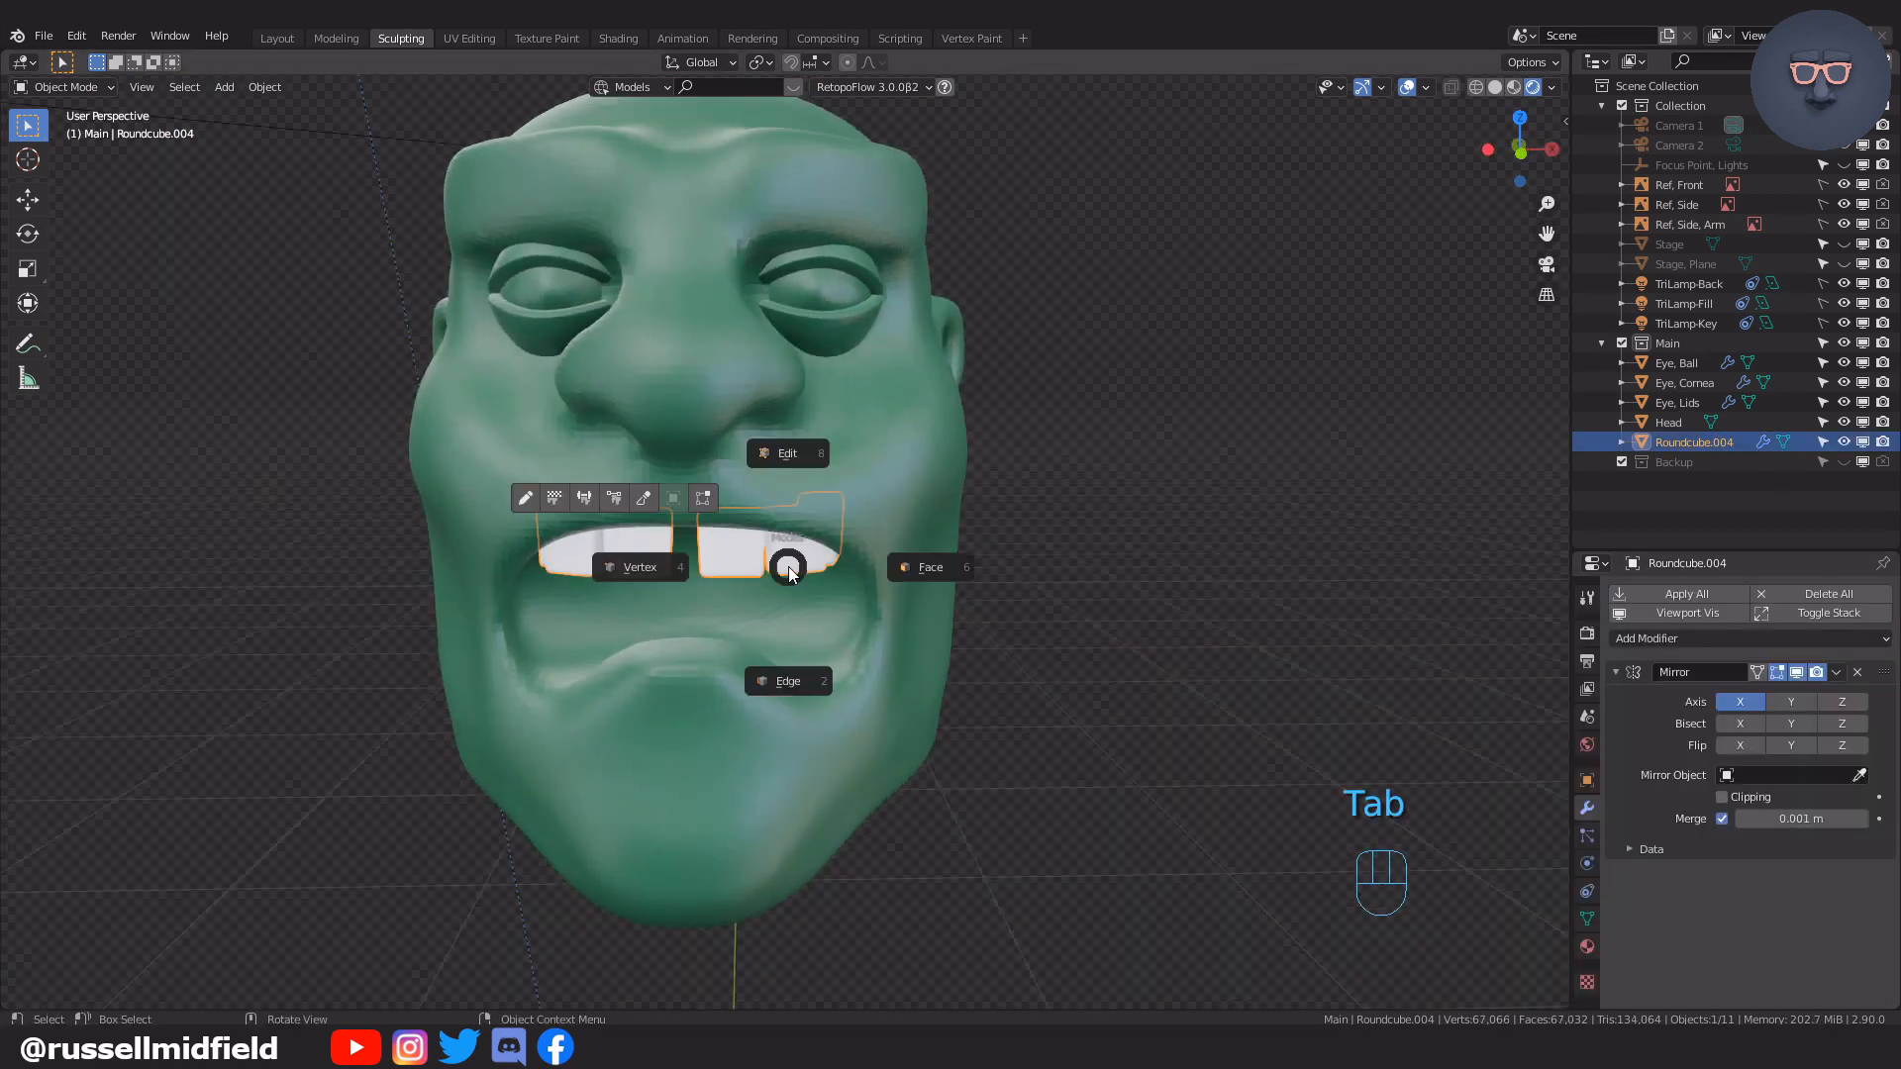
# Move all the teeth about -0.0105 m along X in Edit Mode, then fine-tune the gap at the mirror centre
pyautogui.click(665, 567)
pyautogui.press('a')
pyautogui.press('g')
pyautogui.press('x')
pyautogui.keyDown('shift'); pyautogui.click(1044, 551); pyautogui.keyUp('shift')
pyautogui.scroll(5, 1021, 514)
pyautogui.moveTo(1012, 519); pyautogui.dragTo(1021, 506, button='middle')
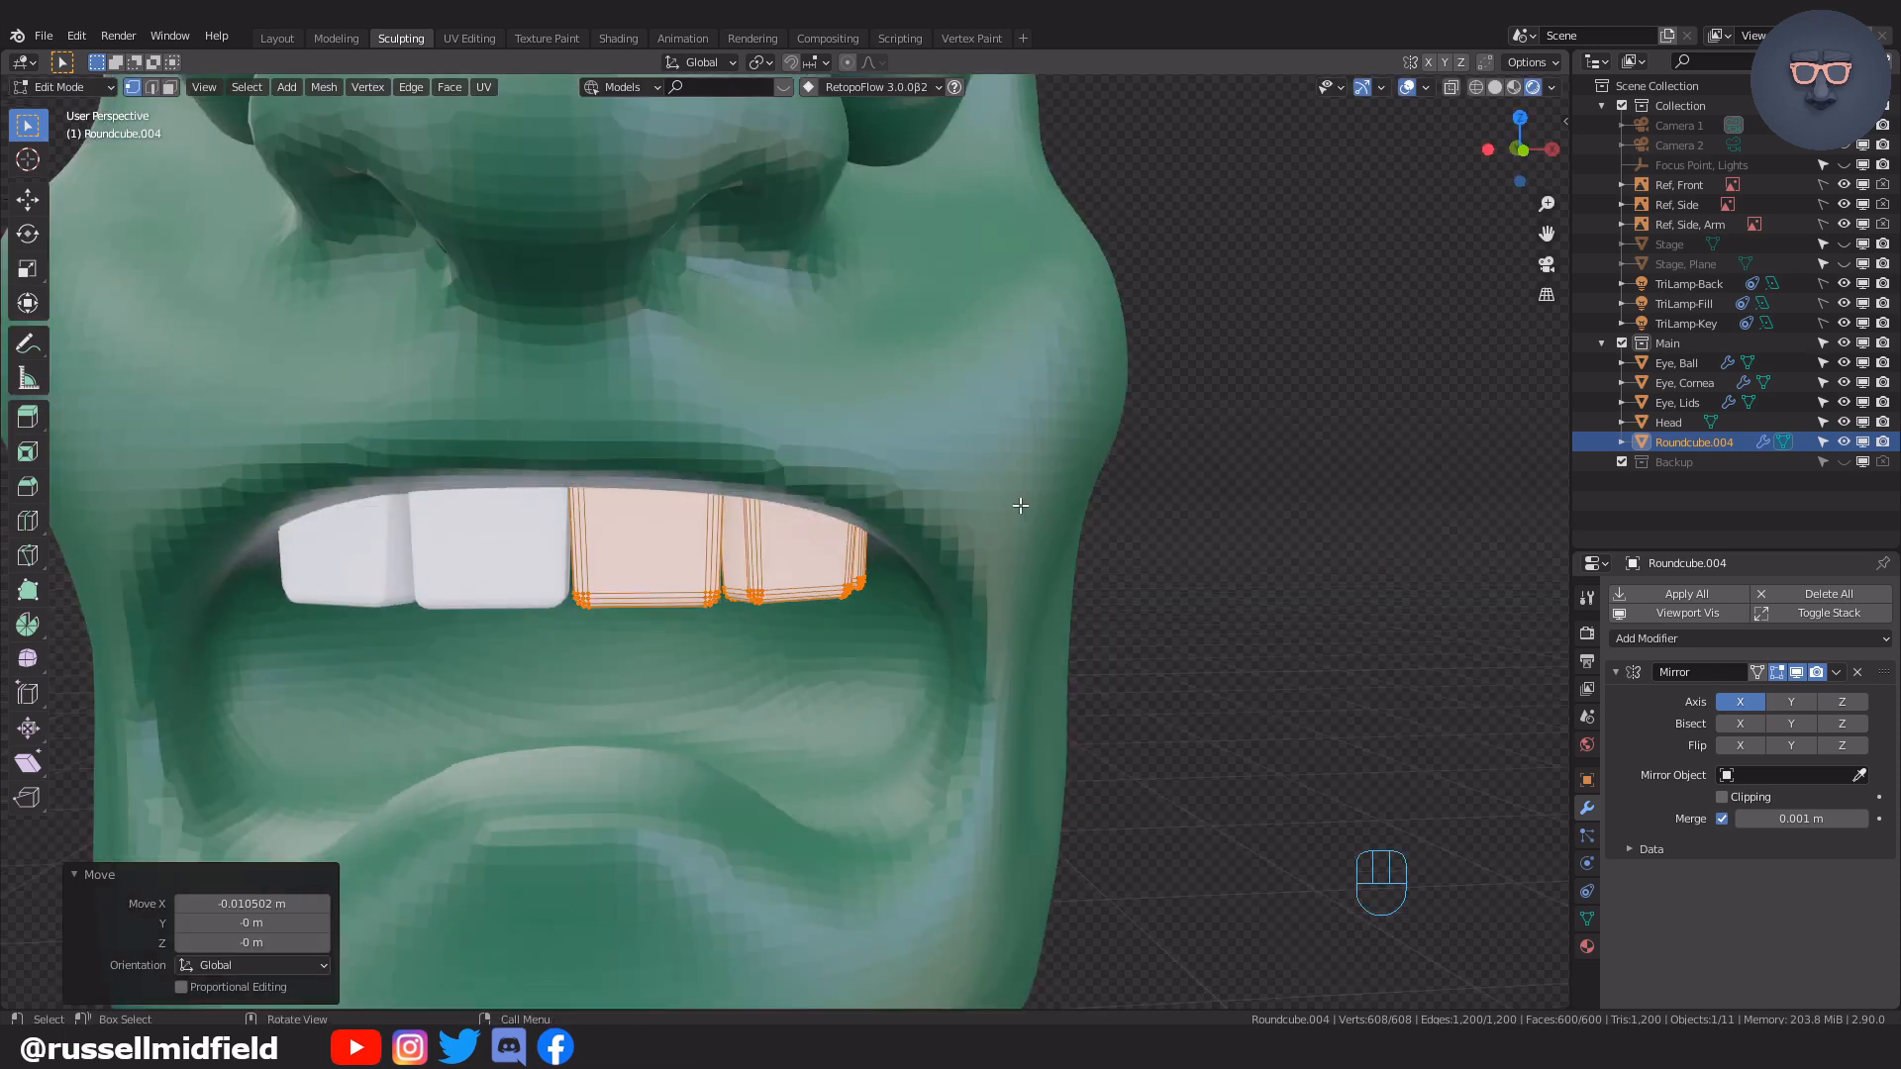
pyautogui.scroll(2, 1021, 505)
pyautogui.press('g')
pyautogui.press('x')
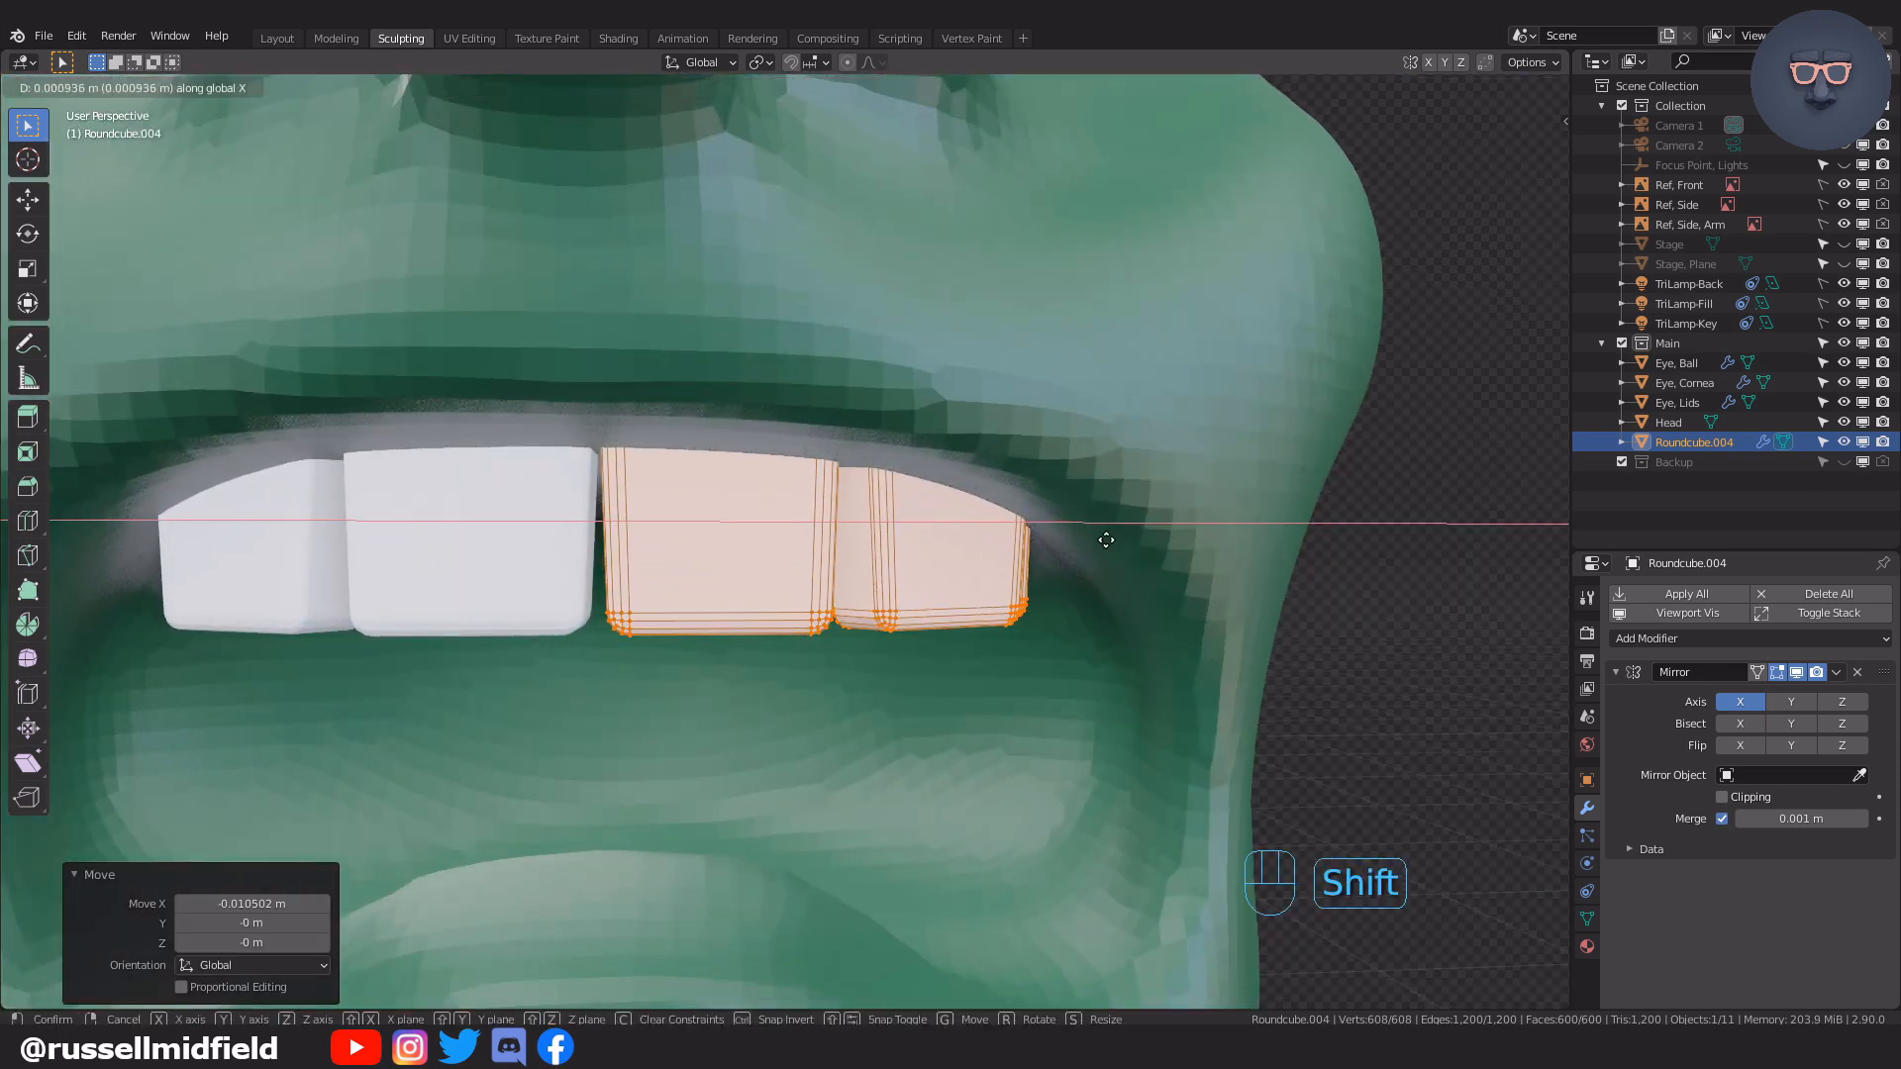
pyautogui.click(1098, 540)
# Duplicate the upper teeth and flip the copy vertically with a Z scale of -1
pyautogui.scroll(-5, 1086, 537)
pyautogui.press('Tab')
pyautogui.moveTo(1215, 574); pyautogui.dragTo(876, 554, button='middle')
pyautogui.press('Tab')
pyautogui.scroll(3, 876, 555)
pyautogui.hotkey('shift', 'd')
pyautogui.press('s')
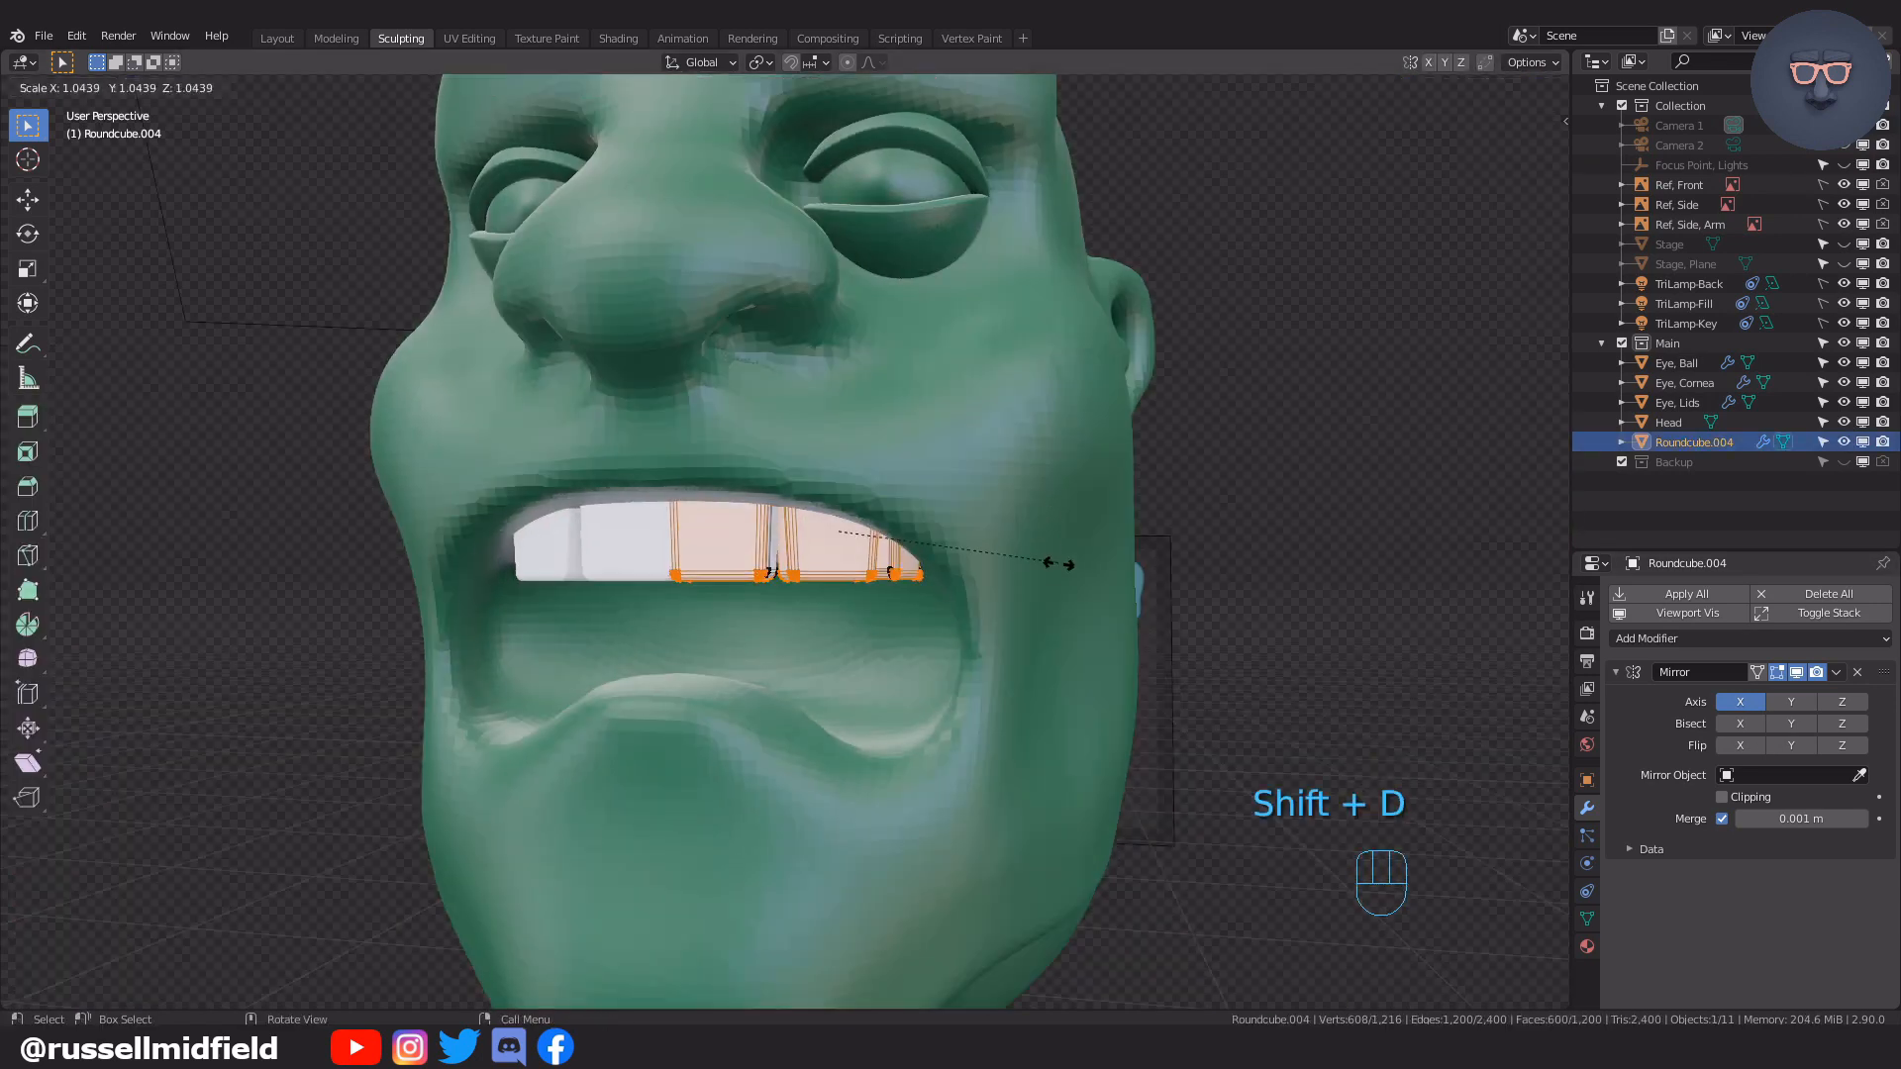
pyautogui.click(785, 386)
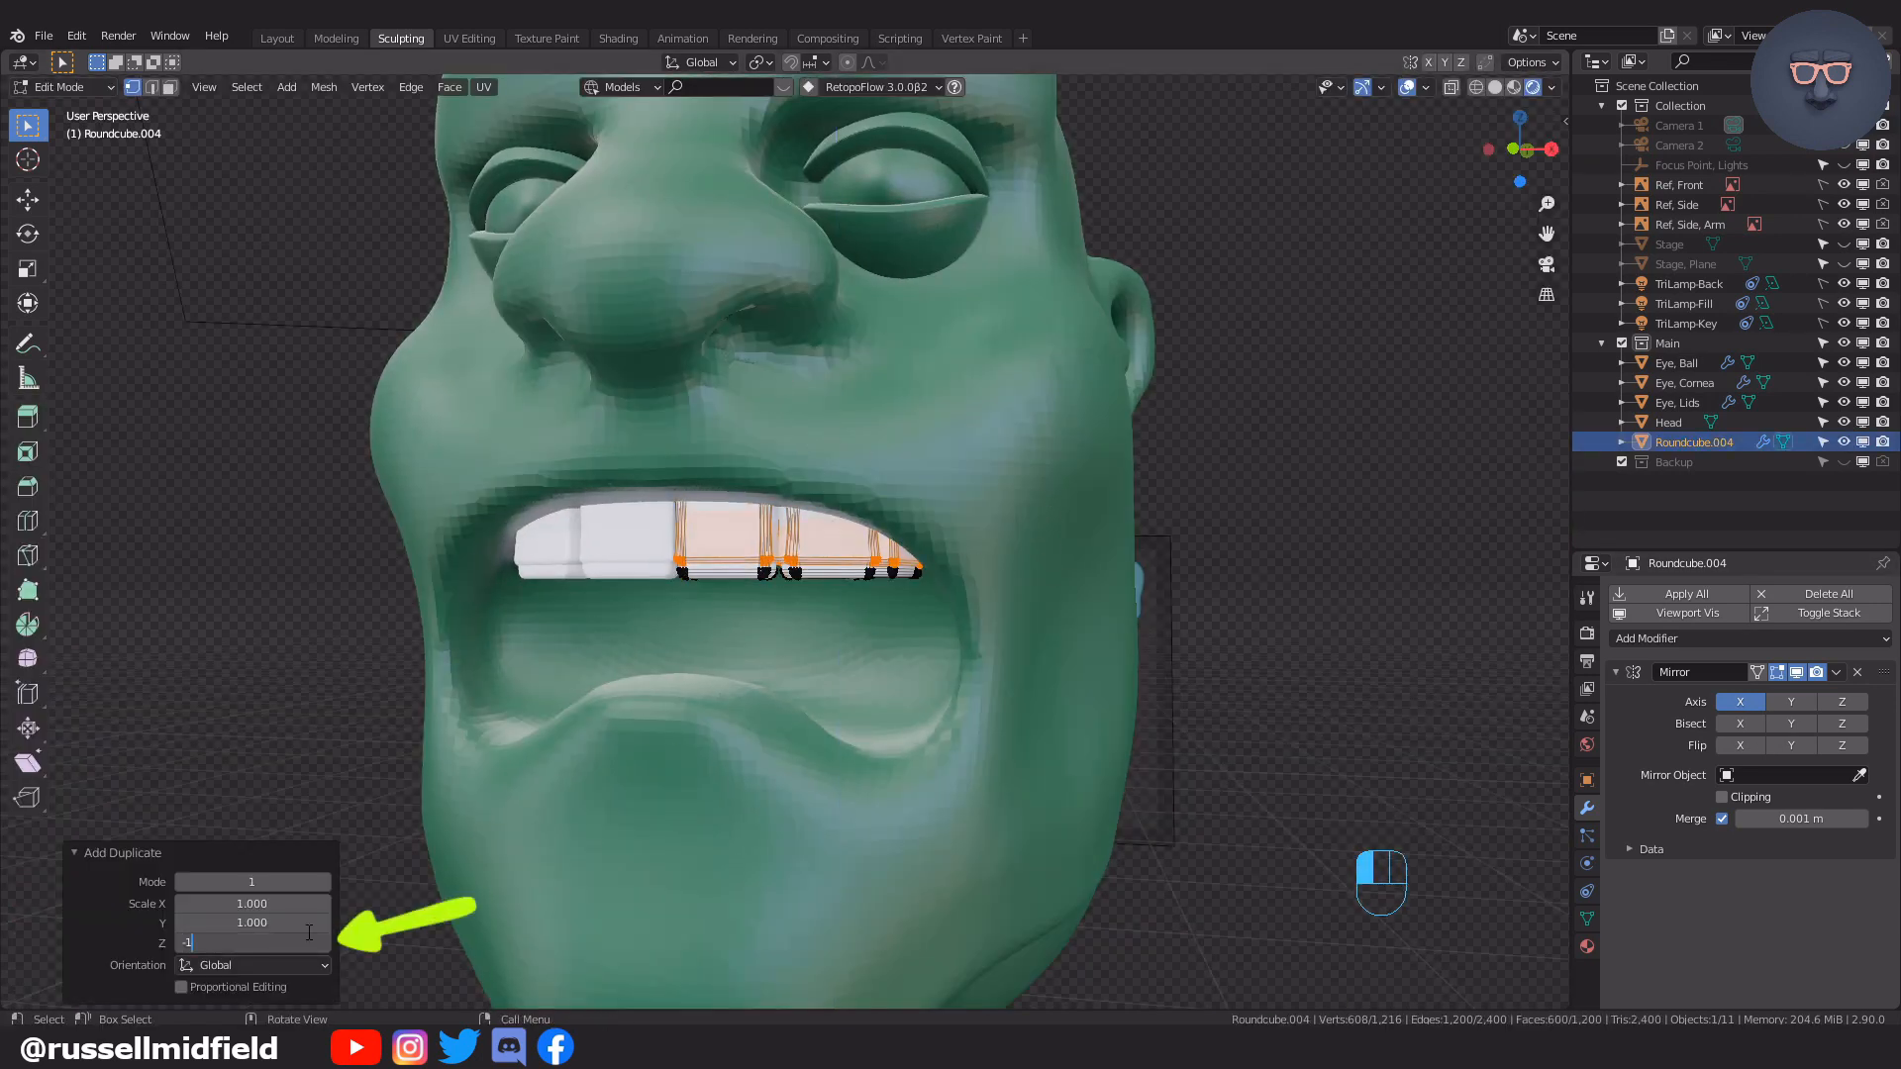
# Move the flipped teeth about 0.112 m down to the lower jaw and adjust their depth along Y
pyautogui.press('g')
pyautogui.press('z')
pyautogui.click(876, 600)
pyautogui.moveTo(975, 683); pyautogui.dragTo(820, 701, button='middle')
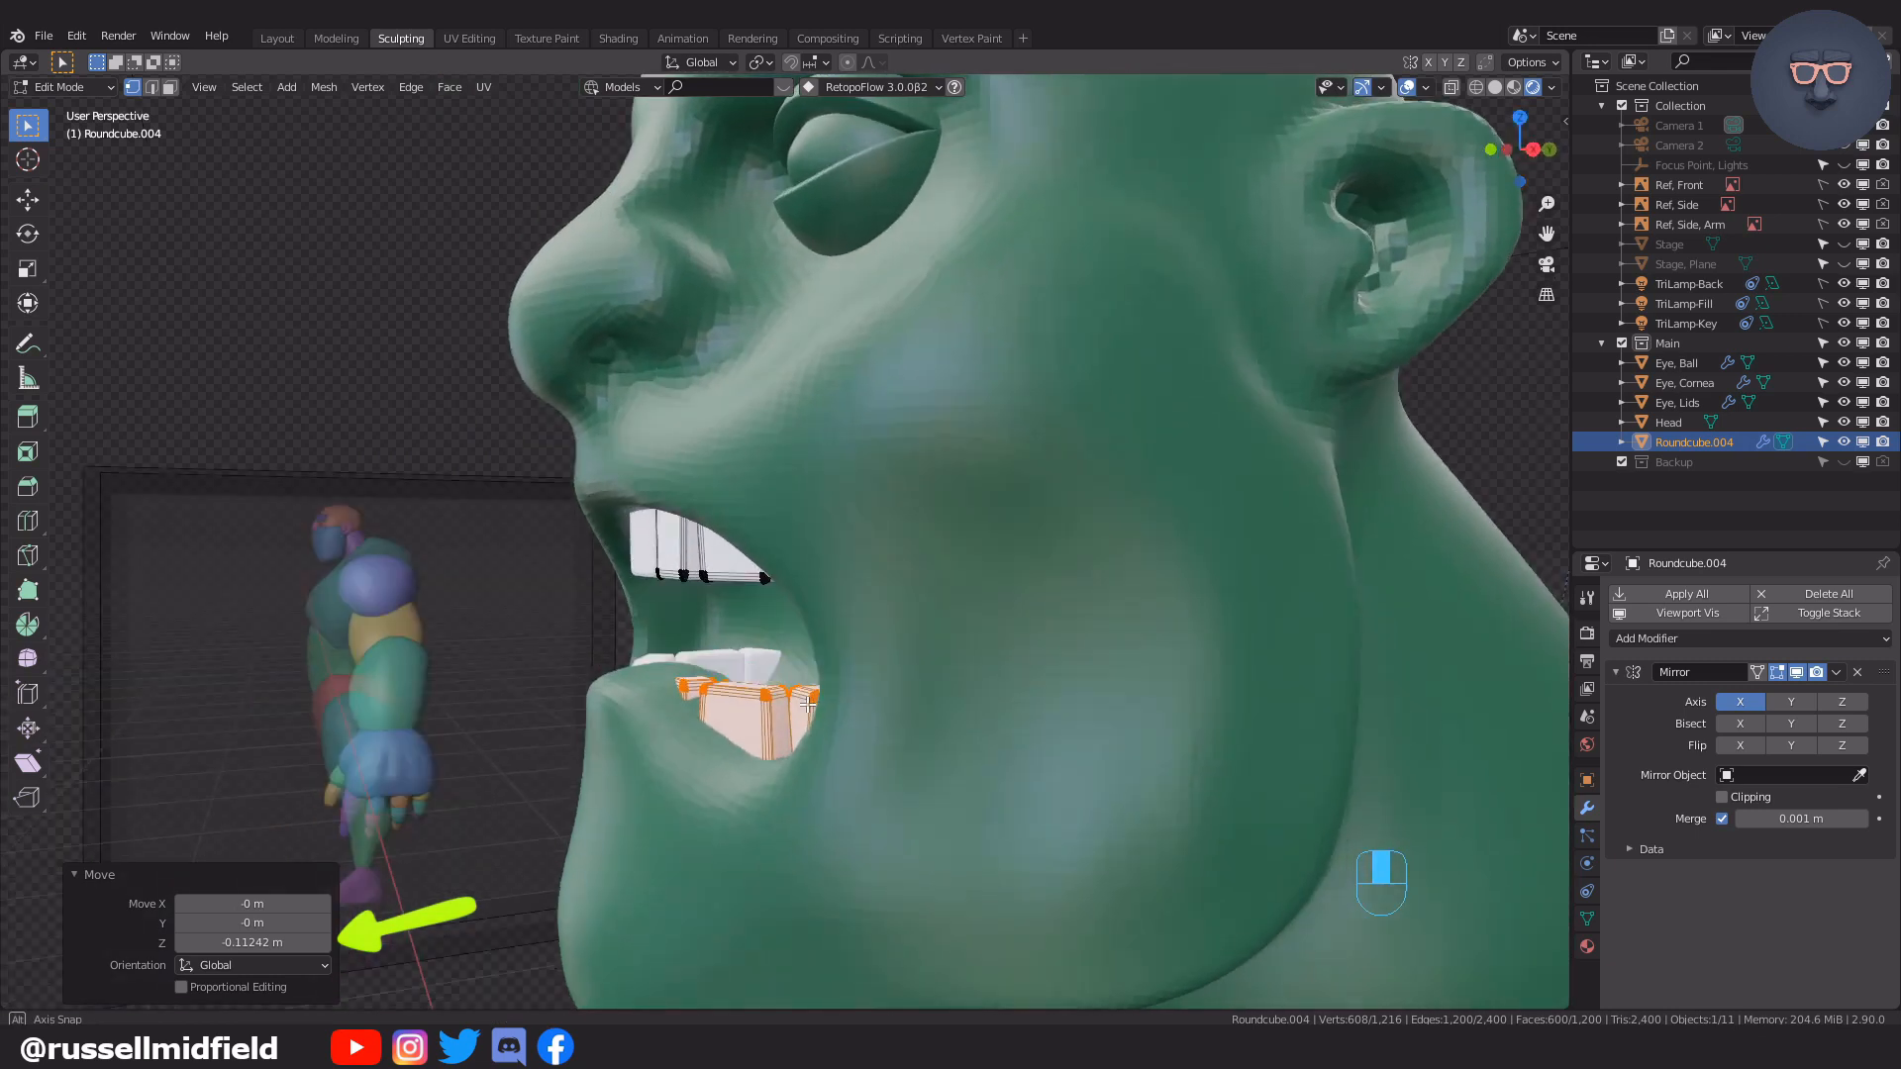
pyautogui.press('g')
pyautogui.press('y')
pyautogui.click(842, 698)
pyautogui.moveTo(862, 624); pyautogui.dragTo(952, 714, button='middle')
# Return to Object Mode and add a view-aligned capsule-shaped round cube with radius 0.50 and Z size 3.00 for the tongue
pyautogui.press('Tab')
pyautogui.press('KP_1')
pyautogui.scroll(-3, 943, 687)
pyautogui.hotkey('shift', 'a')
pyautogui.click(1108, 325)
pyautogui.click(259, 498)
pyautogui.click(262, 549)
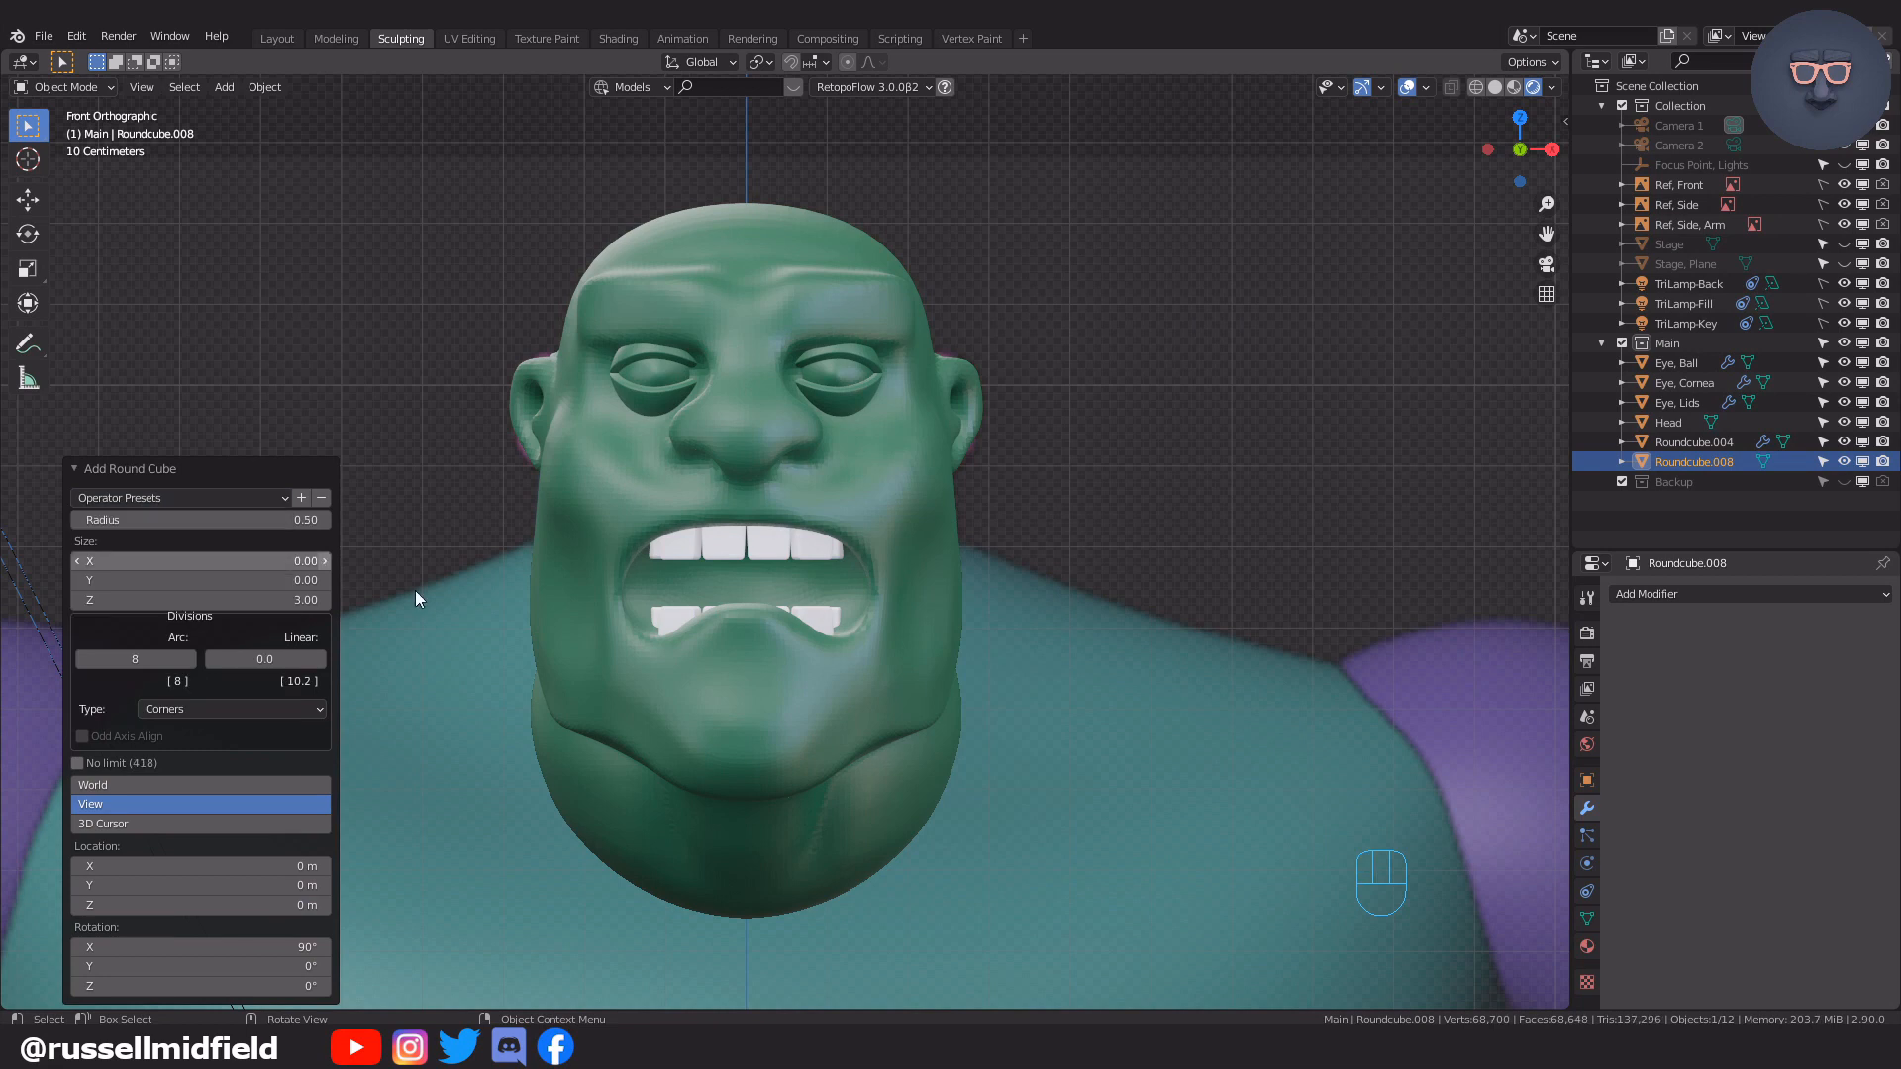
# Scale the tongue capsule down to 0.185 of its size
pyautogui.scroll(-6, 862, 828)
pyautogui.scroll(3, 861, 836)
pyautogui.press('s')
pyautogui.click(716, 661)
# Raise the tongue capsule along Z into the mouth and flatten it to 0.417 along Z
pyautogui.press('g')
pyautogui.middleClick(727, 593)
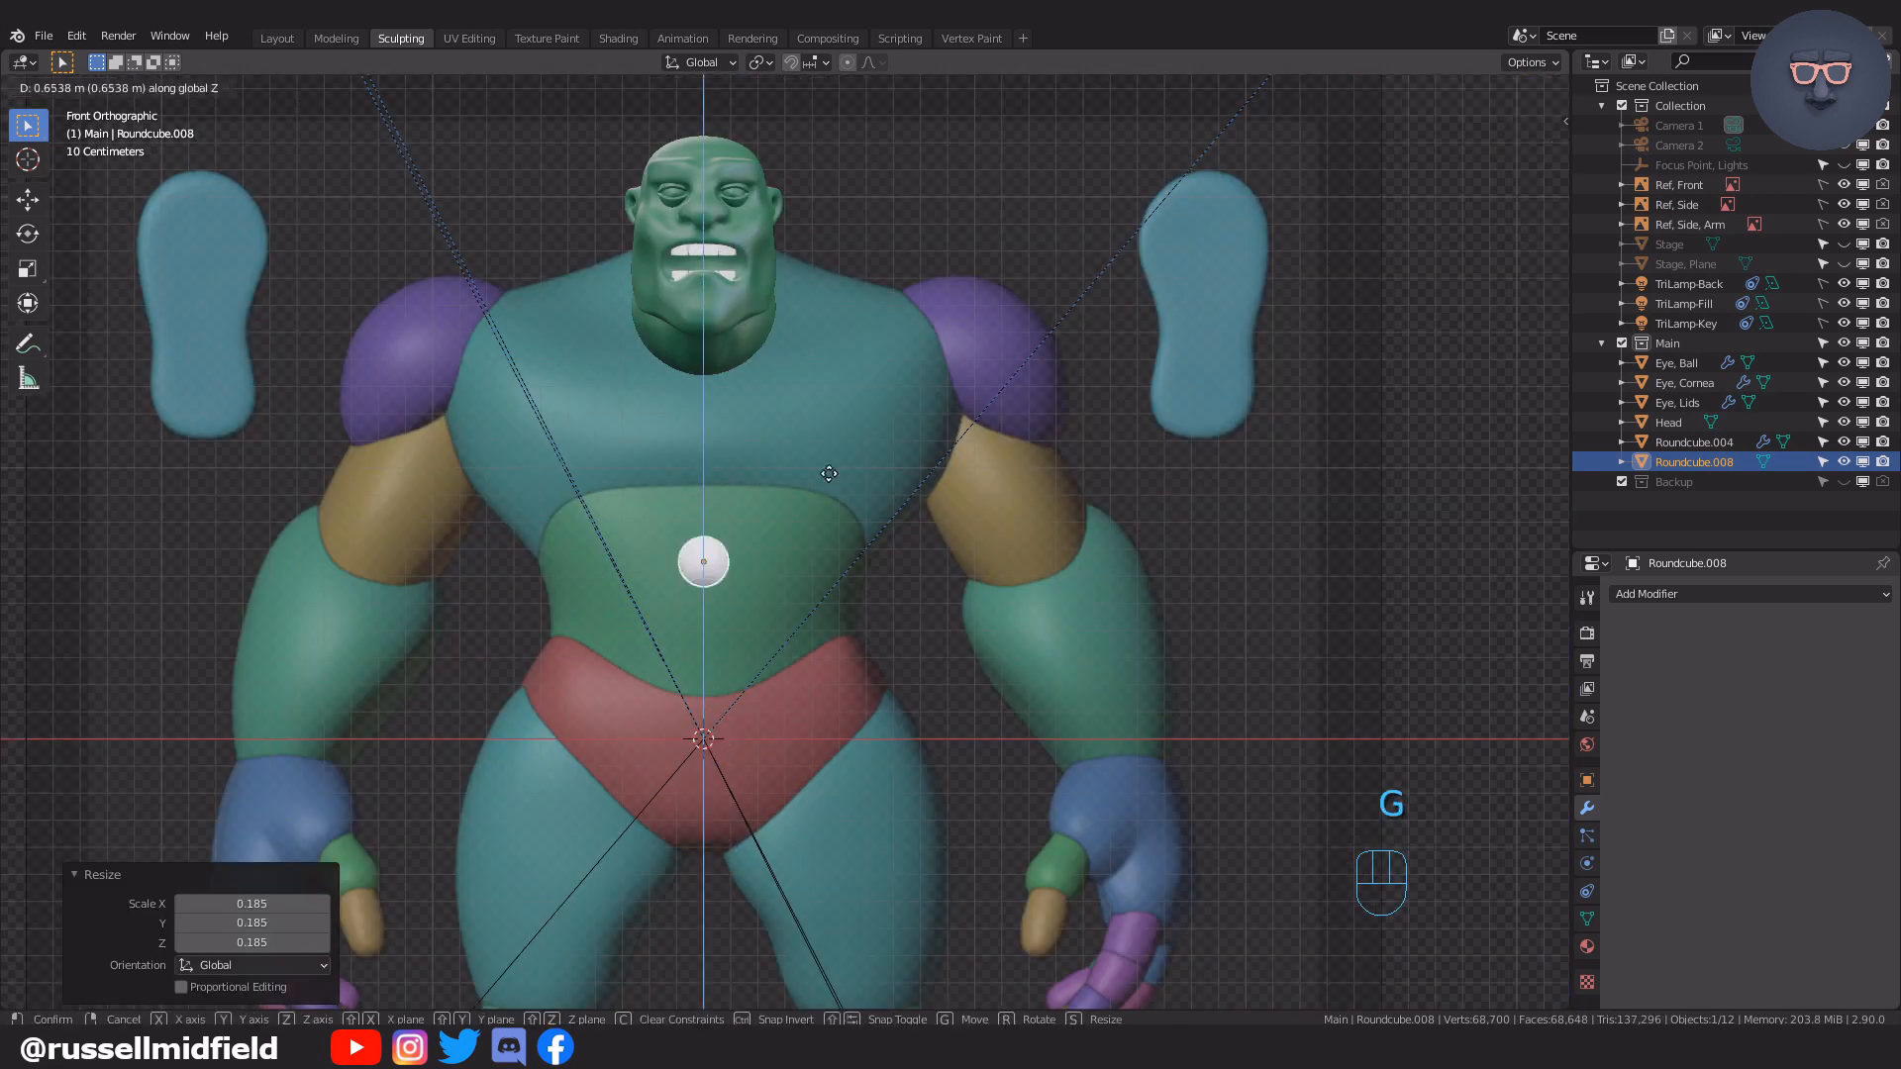
pyautogui.click(881, 235)
pyautogui.press('KP_Decimal')
pyautogui.press('KP_5')
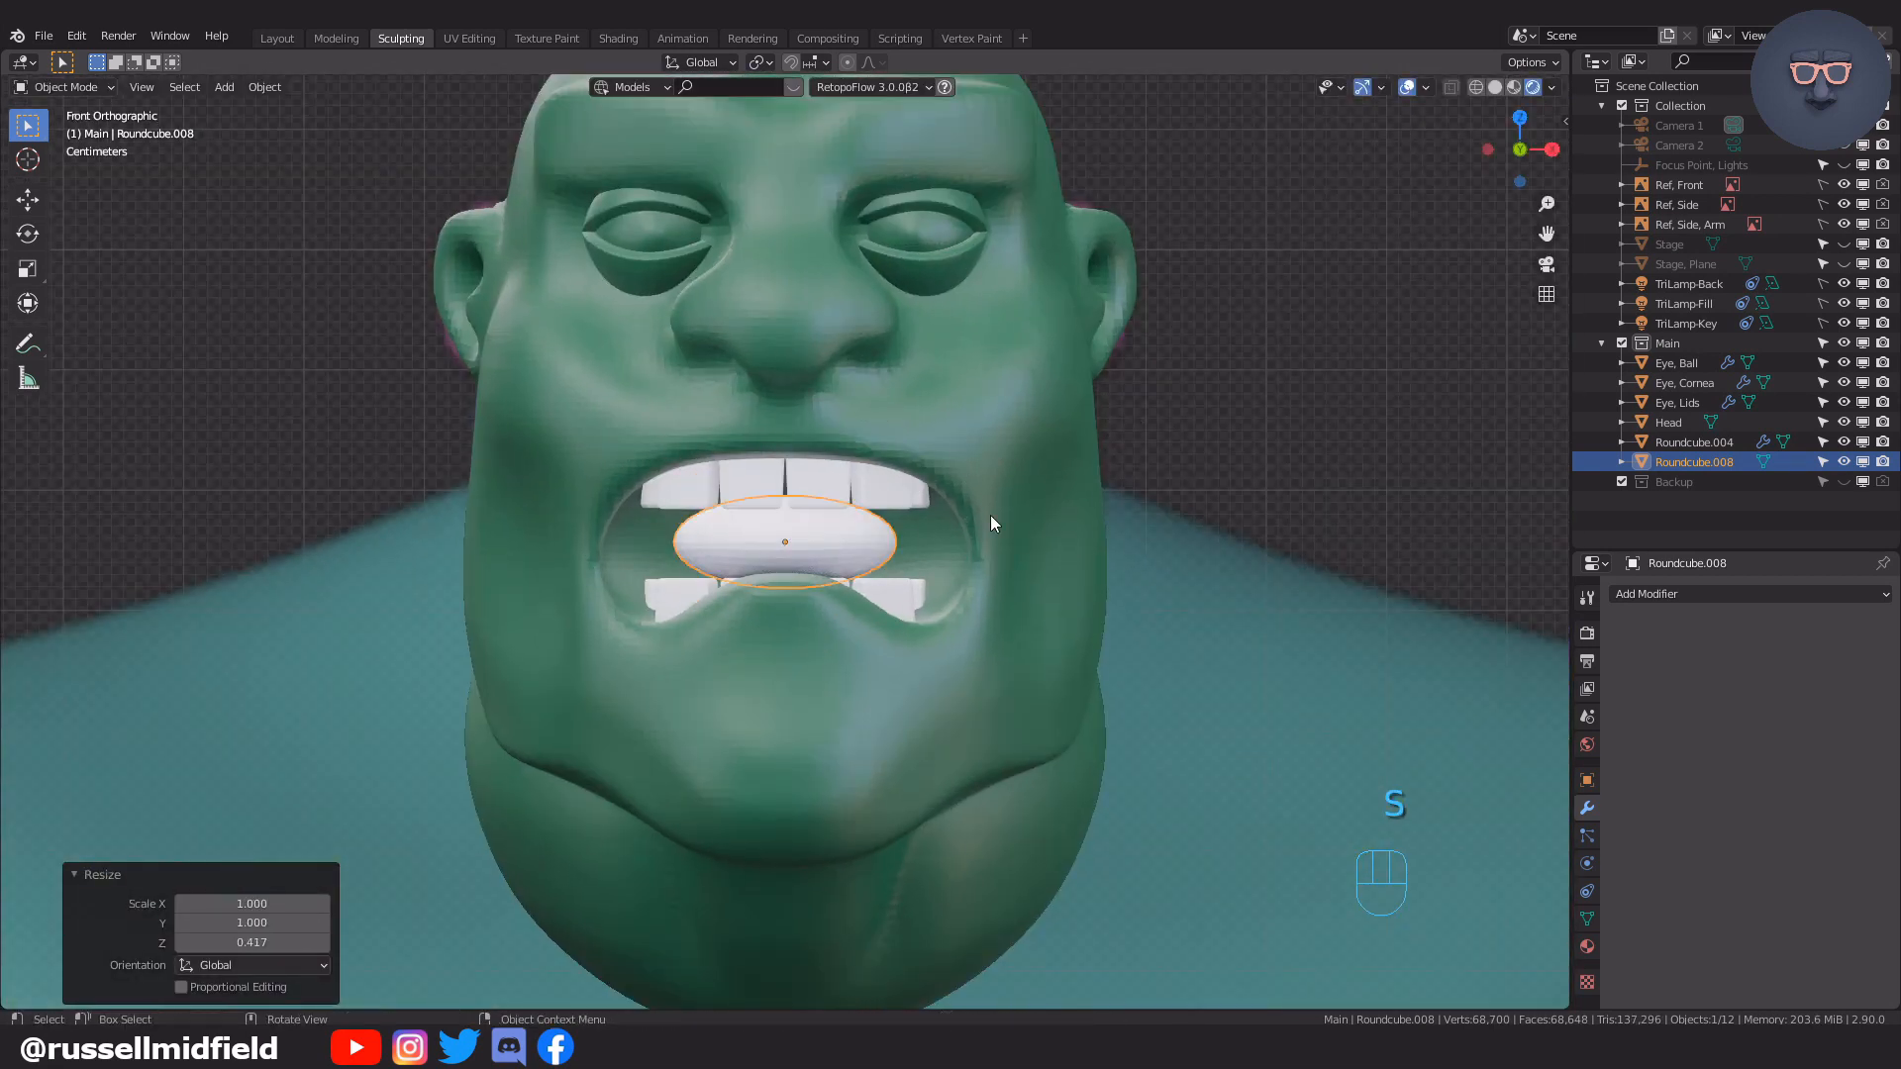
# Isolate the tongue and shorten it in Edit Mode by moving its rear end about 0.195 m along negative Y
pyautogui.press('KP_Divide')
pyautogui.moveTo(989, 515); pyautogui.dragTo(884, 579, button='middle')
pyautogui.click(749, 563)
pyautogui.hotkey('alt', 'z')
pyautogui.moveTo(792, 465); pyautogui.dragTo(1039, 606)
pyautogui.press('g')
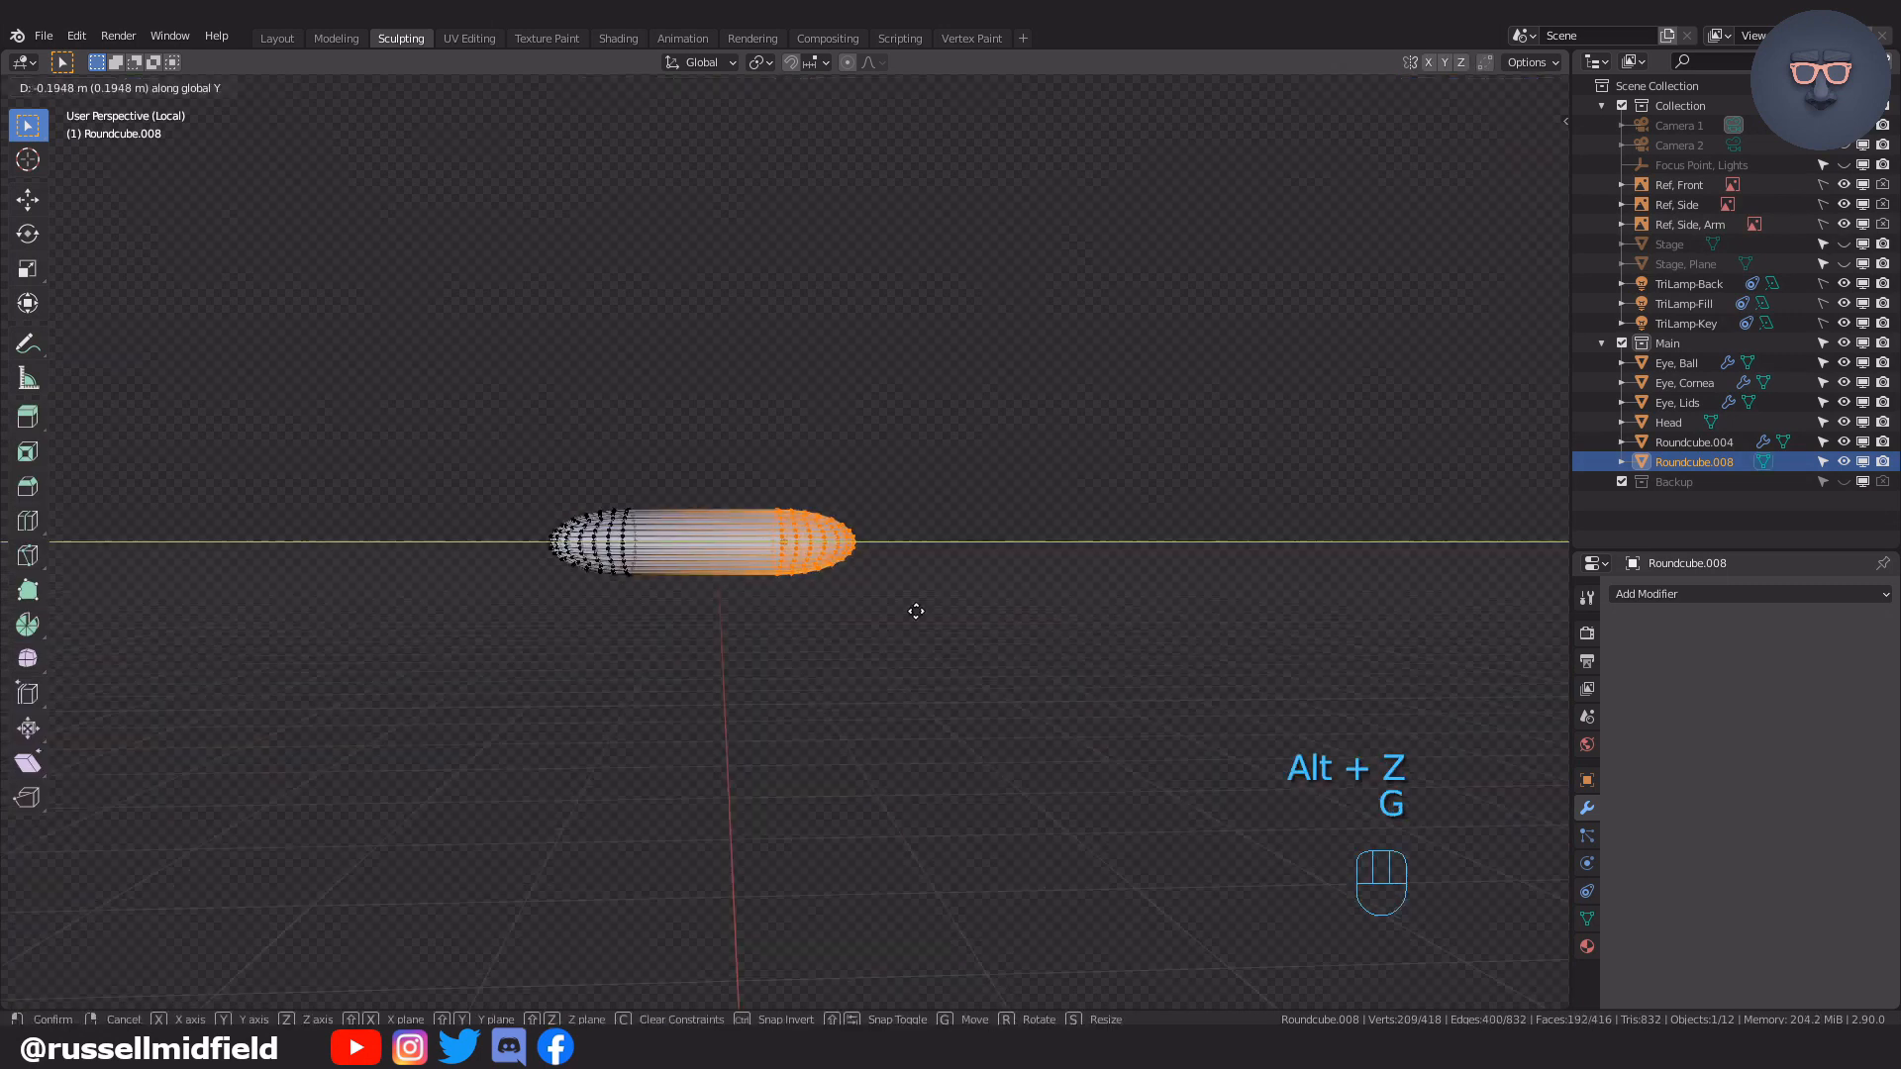
pyautogui.click(917, 611)
# Add four loop cuts across the middle section of the tongue
pyautogui.hotkey('ctrl', 'r')
pyautogui.scroll(3, 810, 564)
pyautogui.click(809, 564)
# Shape the isolated tongue with the Elastic Deform brush at 100 px radius, broadening one end and tapering the other
pyautogui.press('Tab')
pyautogui.press('f')
pyautogui.click(754, 566)
pyautogui.press('g')
pyautogui.moveTo(728, 566); pyautogui.dragTo(751, 566, button='middle')
pyautogui.moveTo(678, 554); pyautogui.dragTo(665, 485)
pyautogui.moveTo(774, 594); pyautogui.dragTo(989, 740, button='middle')
pyautogui.moveTo(909, 748); pyautogui.dragTo(862, 742)
pyautogui.moveTo(891, 623); pyautogui.dragTo(922, 609)
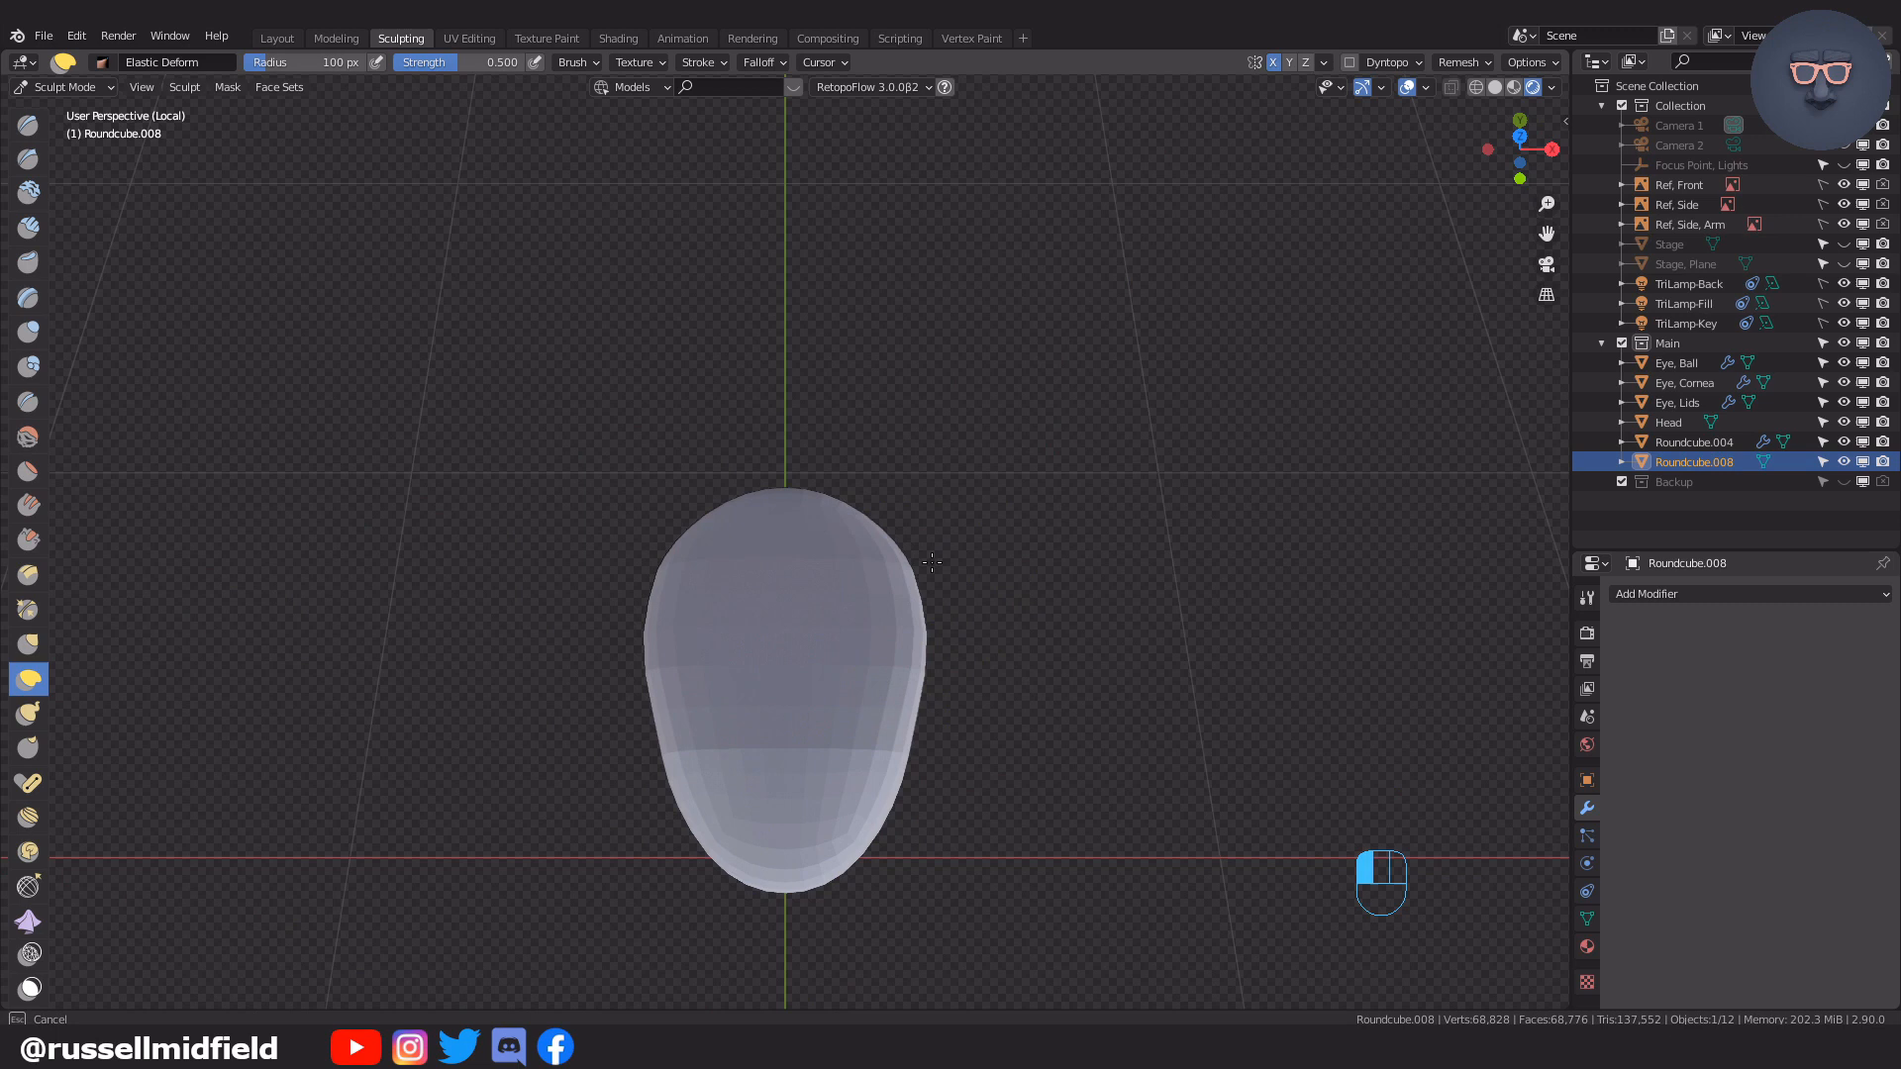
# Add a level 1 Subdivision modifier to the tongue, then show the full scene and rescale the tongue against the mouth
pyautogui.press('Tab')
pyautogui.hotkey('ctrl', '1')
pyautogui.press('KP_Divide')
pyautogui.press('s')
pyautogui.click(931, 600)
# Scale the entire tongue mesh in Edit Mode and reposition it behind the lower teeth inside the mouth
pyautogui.press('Tab')
pyautogui.press('a')
pyautogui.moveTo(1234, 509); pyautogui.dragTo(1138, 664, button='middle')
pyautogui.press('s')
pyautogui.click(1062, 654)
pyautogui.hotkey('alt', 'z')
pyautogui.press('g')
pyautogui.click(1167, 577)
pyautogui.press('Tab')
pyautogui.moveTo(1167, 577); pyautogui.dragTo(1074, 589, button='middle')
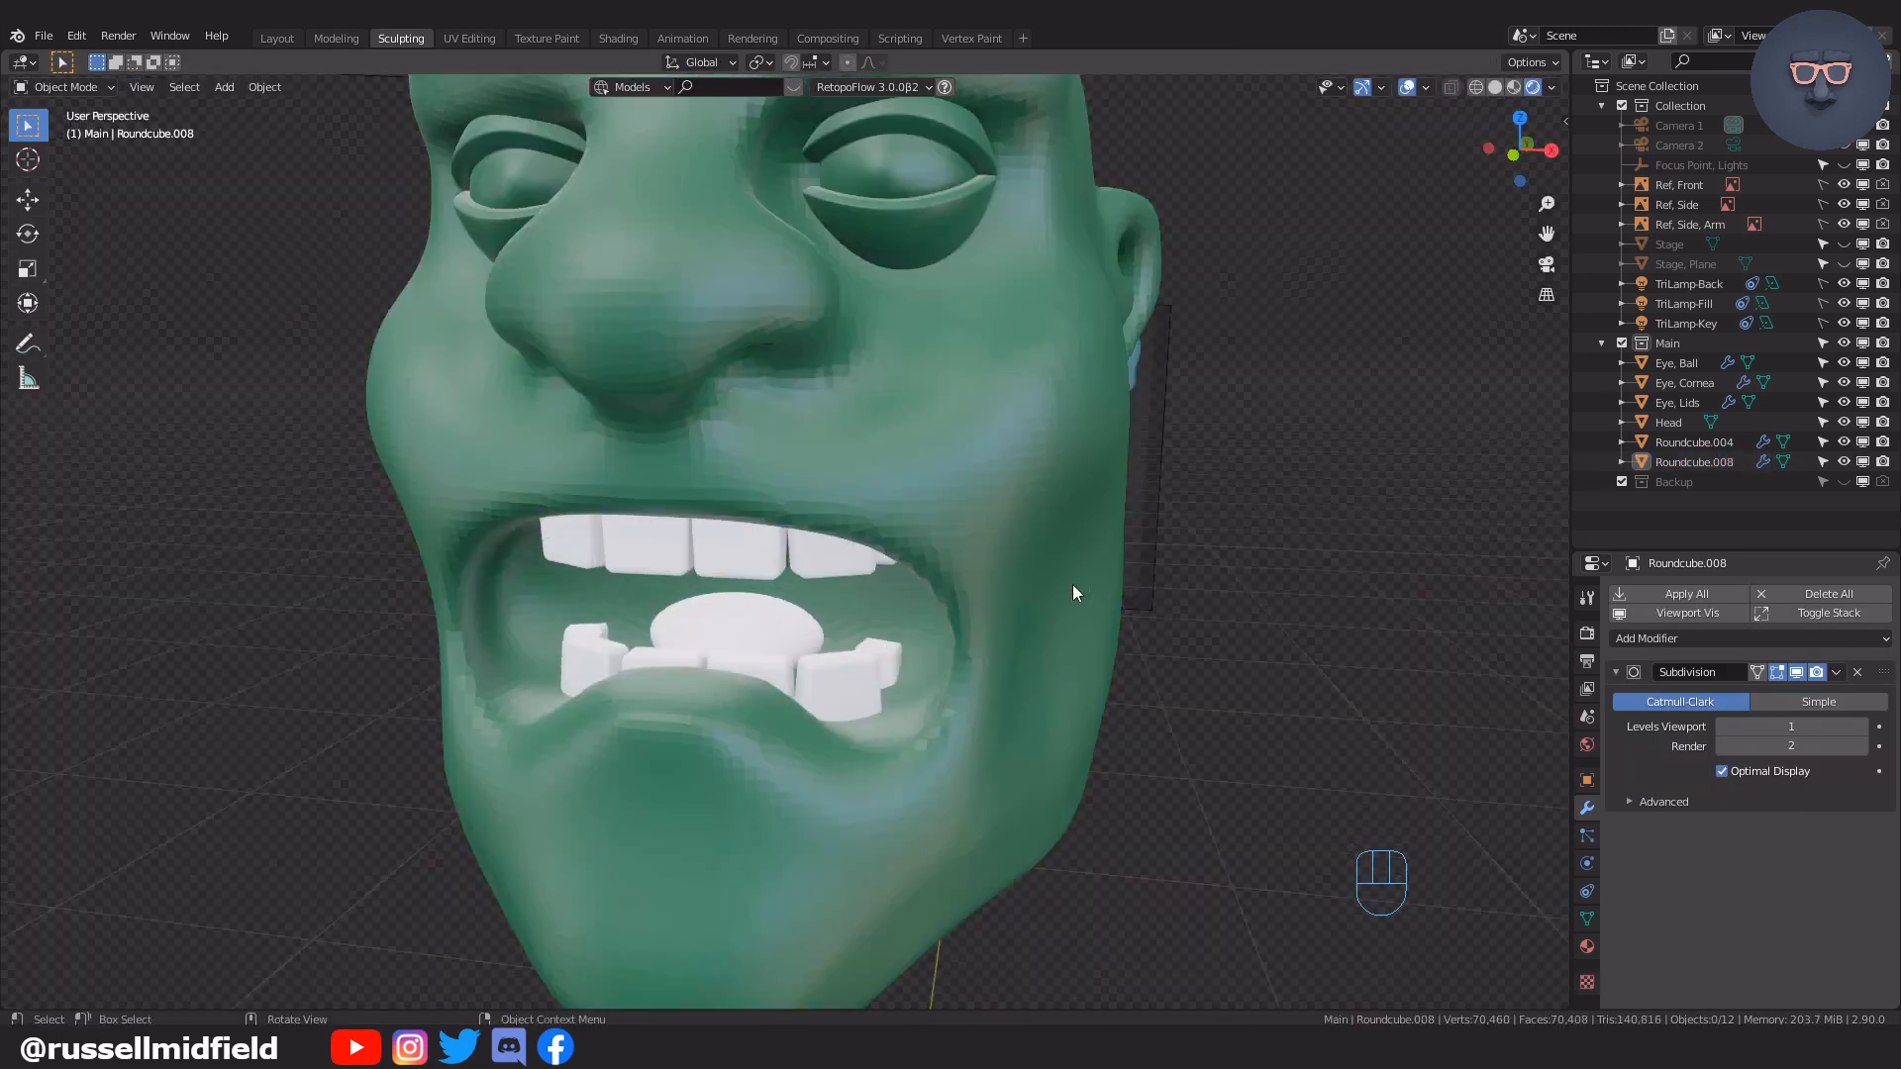
# Carve the head's inner mouth away from around the lower teeth with the Draw brush subtracting at 87 px radius
pyautogui.click(1052, 594)
pyautogui.hotkey('ctrl', 'Tab')
pyautogui.moveTo(1004, 655); pyautogui.dragTo(1034, 663, button='middle')
pyautogui.keyDown('ctrl'); pyautogui.moveTo(982, 693); pyautogui.dragTo(964, 613, button='middle'); pyautogui.keyUp('ctrl')
pyautogui.press('x')
pyautogui.moveTo(763, 582)
pyautogui.mouseDown(button='middle')
pyautogui.moveTo(880, 518)
pyautogui.moveTo(977, 633)
pyautogui.mouseUp(button='middle')
pyautogui.moveTo(1130, 785)
pyautogui.mouseDown(button='middle')
pyautogui.moveTo(1179, 798)
pyautogui.moveTo(1124, 787)
pyautogui.moveTo(986, 625)
pyautogui.mouseUp(button='middle')
pyautogui.press('f')
pyautogui.click(1108, 785)
pyautogui.keyDown('ctrl'); pyautogui.moveTo(984, 623); pyautogui.dragTo(1006, 606); pyautogui.keyUp('ctrl')
pyautogui.moveTo(1006, 613)
pyautogui.mouseDown(button='middle')
pyautogui.moveTo(954, 687)
pyautogui.moveTo(554, 645)
pyautogui.mouseUp(button='middle')
pyautogui.keyDown('ctrl'); pyautogui.click(554, 645); pyautogui.keyUp('ctrl')
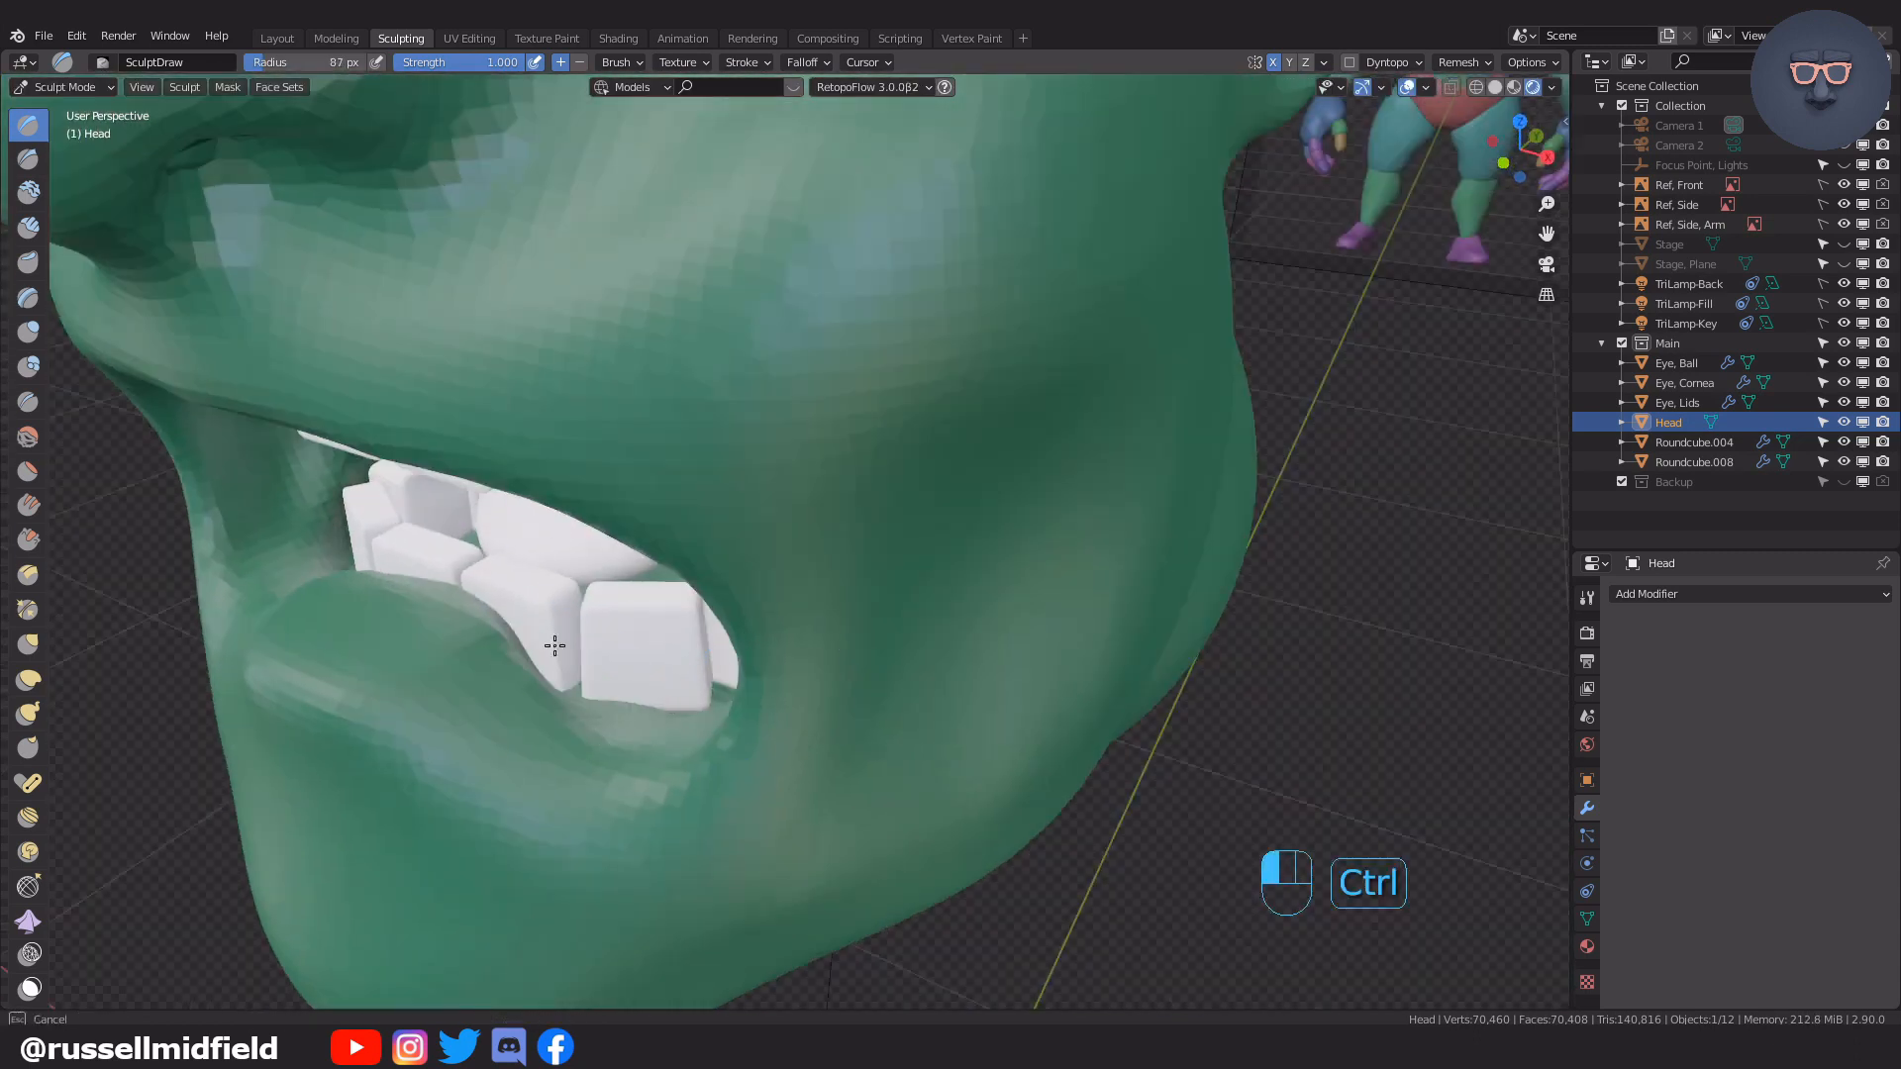
# Deepen the mouth cavity around the teeth with subtractive Draw strokes and smooth the carved surface near the mouth corner
pyautogui.moveTo(473, 600); pyautogui.dragTo(600, 759, button='middle')
pyautogui.keyDown('ctrl'); pyautogui.click(600, 759); pyautogui.keyUp('ctrl')
pyautogui.moveTo(900, 751); pyautogui.dragTo(841, 745, button='middle')
pyautogui.scroll(-3, 841, 745)
pyautogui.keyDown('shift'); pyautogui.moveTo(847, 750); pyautogui.dragTo(870, 759); pyautogui.keyUp('shift')
pyautogui.scroll(2, 861, 733)
pyautogui.moveTo(851, 727); pyautogui.dragTo(800, 526, button='middle')
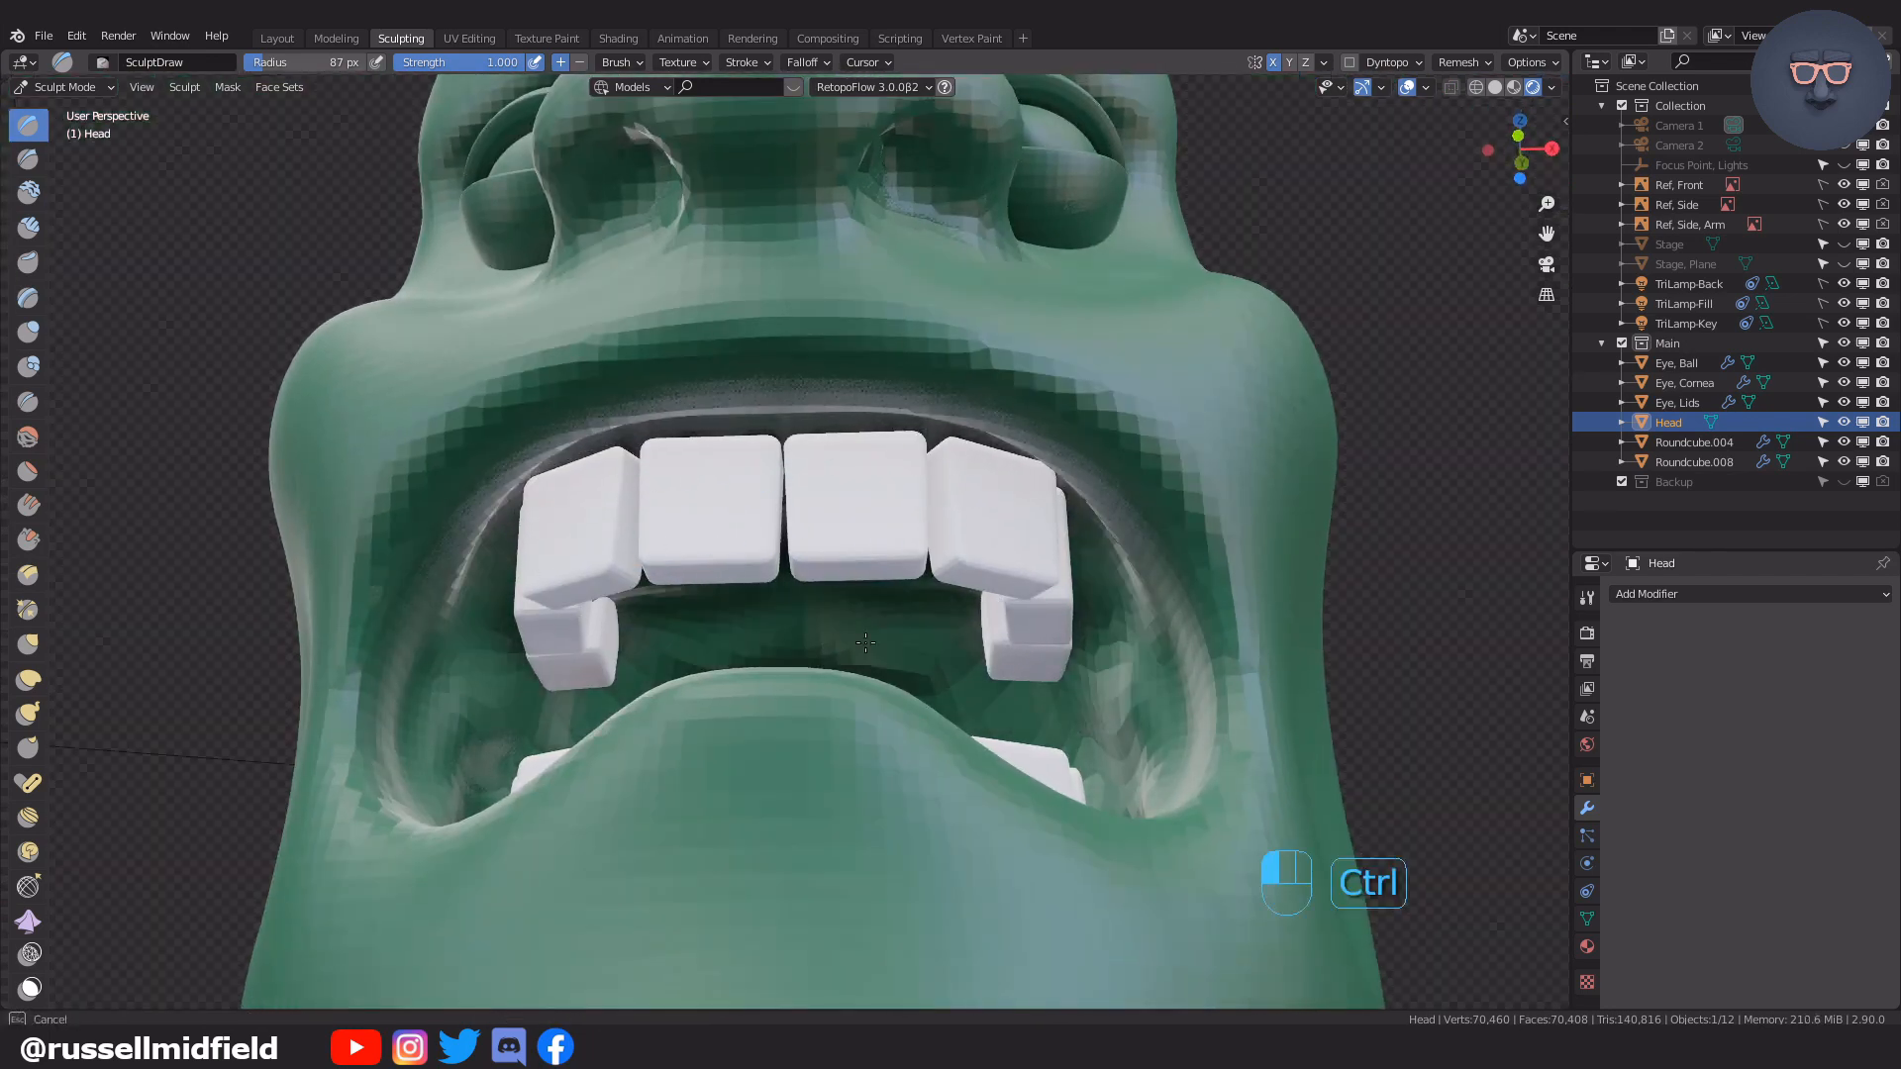
pyautogui.scroll(-4, 792, 638)
pyautogui.moveTo(911, 674)
pyautogui.mouseDown(button='middle')
pyautogui.moveTo(832, 776)
pyautogui.moveTo(947, 554)
pyautogui.moveTo(934, 496)
pyautogui.moveTo(870, 568)
pyautogui.moveTo(875, 591)
pyautogui.moveTo(1000, 582)
pyautogui.moveTo(963, 511)
pyautogui.mouseUp(button='middle')
pyautogui.scroll(3, 946, 539)
pyautogui.scroll(2, 935, 496)
pyautogui.scroll(-2, 896, 550)
# Isolate the head, enlarge the brush to 132 px, smooth the mouth's inner walls and lip edges, and restore the full scene
pyautogui.press('KP_Divide')
pyautogui.scroll(6, 870, 568)
pyautogui.press('f')
pyautogui.click(899, 627)
pyautogui.scroll(-3, 999, 582)
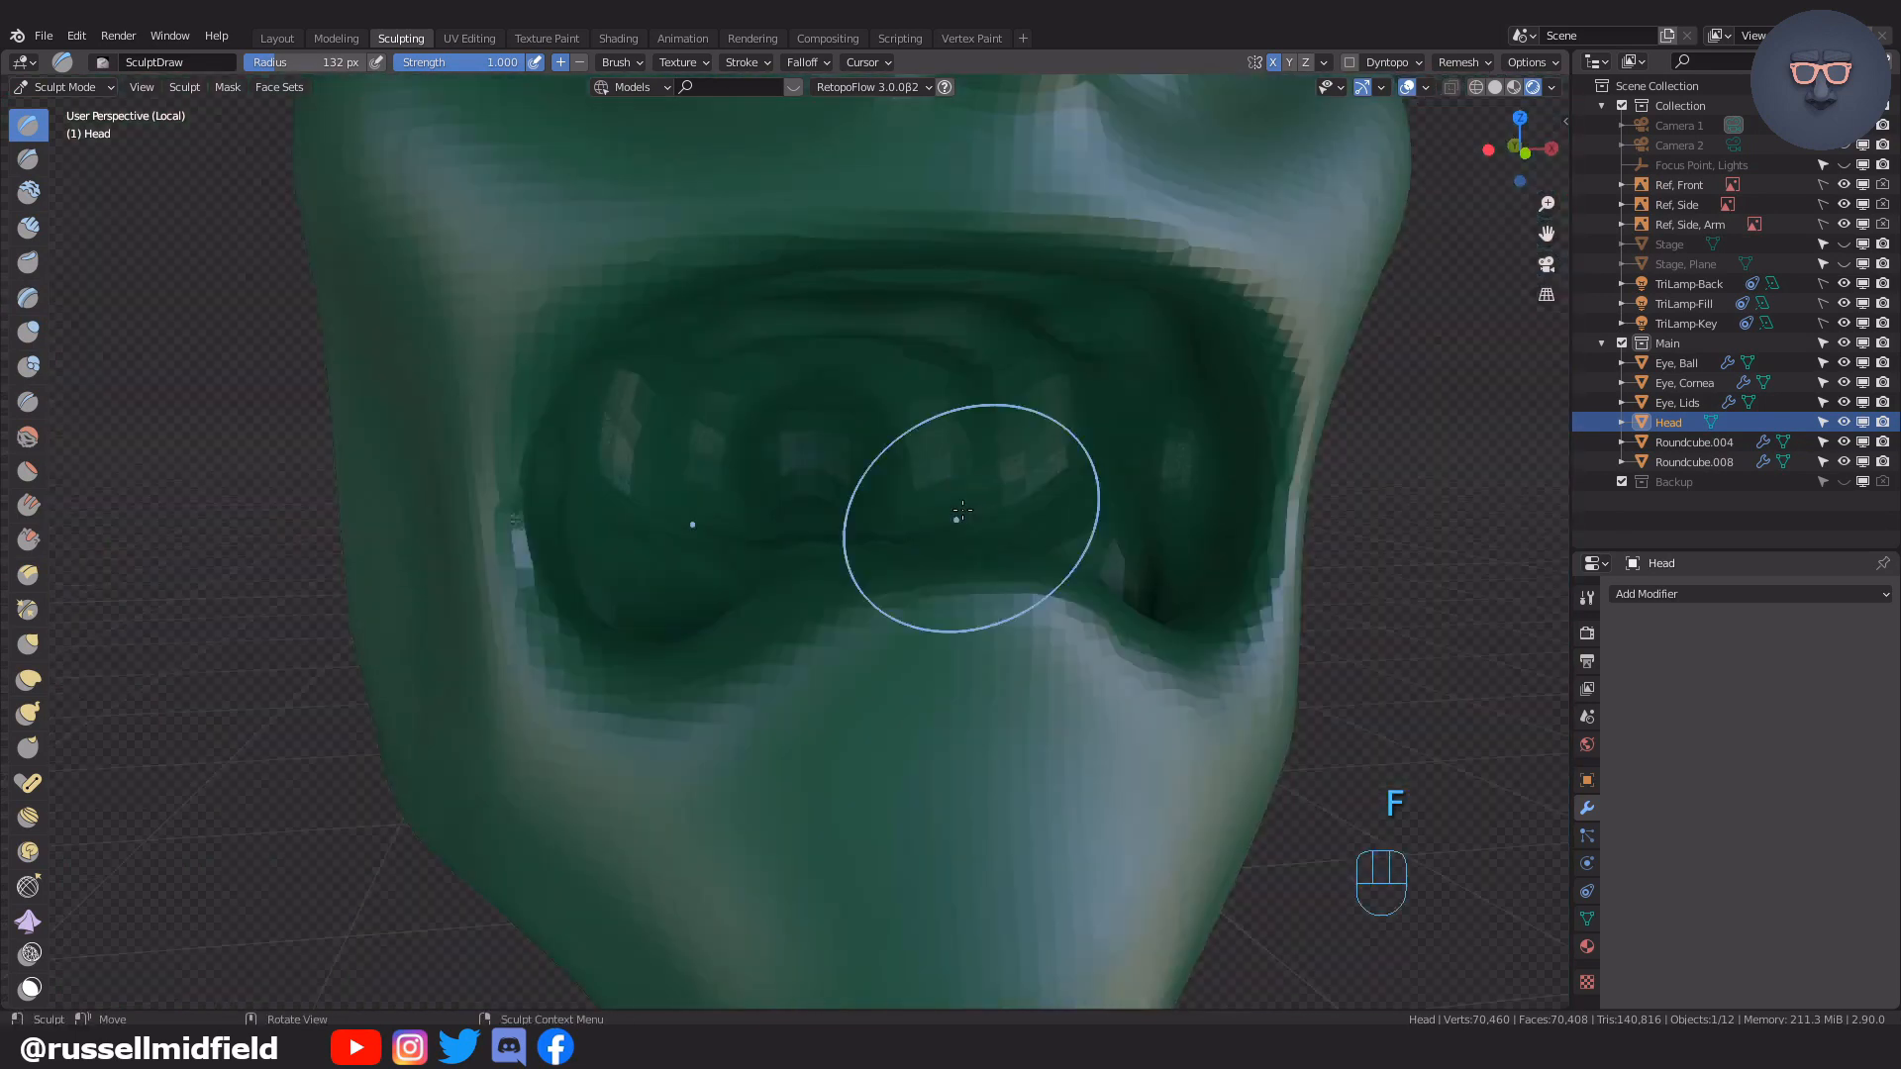
pyautogui.moveTo(1133, 470); pyautogui.dragTo(1119, 569, button='middle')
pyautogui.keyDown('shift'); pyautogui.moveTo(1119, 579); pyautogui.dragTo(1049, 604); pyautogui.keyUp('shift')
pyautogui.moveTo(1084, 624); pyautogui.dragTo(1213, 663, button='middle')
pyautogui.keyDown('shift'); pyautogui.moveTo(948, 752); pyautogui.dragTo(908, 764); pyautogui.keyUp('shift')
pyautogui.moveTo(1059, 707); pyautogui.dragTo(829, 685, button='middle')
pyautogui.moveTo(421, 609)
pyautogui.keyDown('shift'); pyautogui.mouseDown()
pyautogui.moveTo(382, 594)
pyautogui.moveTo(416, 609)
pyautogui.mouseUp(); pyautogui.keyUp('shift')
pyautogui.moveTo(416, 608); pyautogui.dragTo(809, 561, button='middle')
pyautogui.keyDown('shift'); pyautogui.moveTo(815, 557); pyautogui.dragTo(832, 545); pyautogui.keyUp('shift')
pyautogui.moveTo(832, 545); pyautogui.dragTo(931, 327, button='middle')
pyautogui.keyDown('shift'); pyautogui.moveTo(940, 316); pyautogui.dragTo(990, 312); pyautogui.keyUp('shift')
pyautogui.moveTo(990, 312); pyautogui.dragTo(1120, 369, button='middle')
pyautogui.keyDown('shift'); pyautogui.moveTo(1120, 369); pyautogui.dragTo(1113, 396); pyautogui.keyUp('shift')
pyautogui.moveTo(1114, 396)
pyautogui.mouseDown(button='middle')
pyautogui.moveTo(1200, 485)
pyautogui.moveTo(1303, 538)
pyautogui.mouseUp(button='middle')
pyautogui.scroll(-6, 1302, 539)
pyautogui.press('KP_Divide')
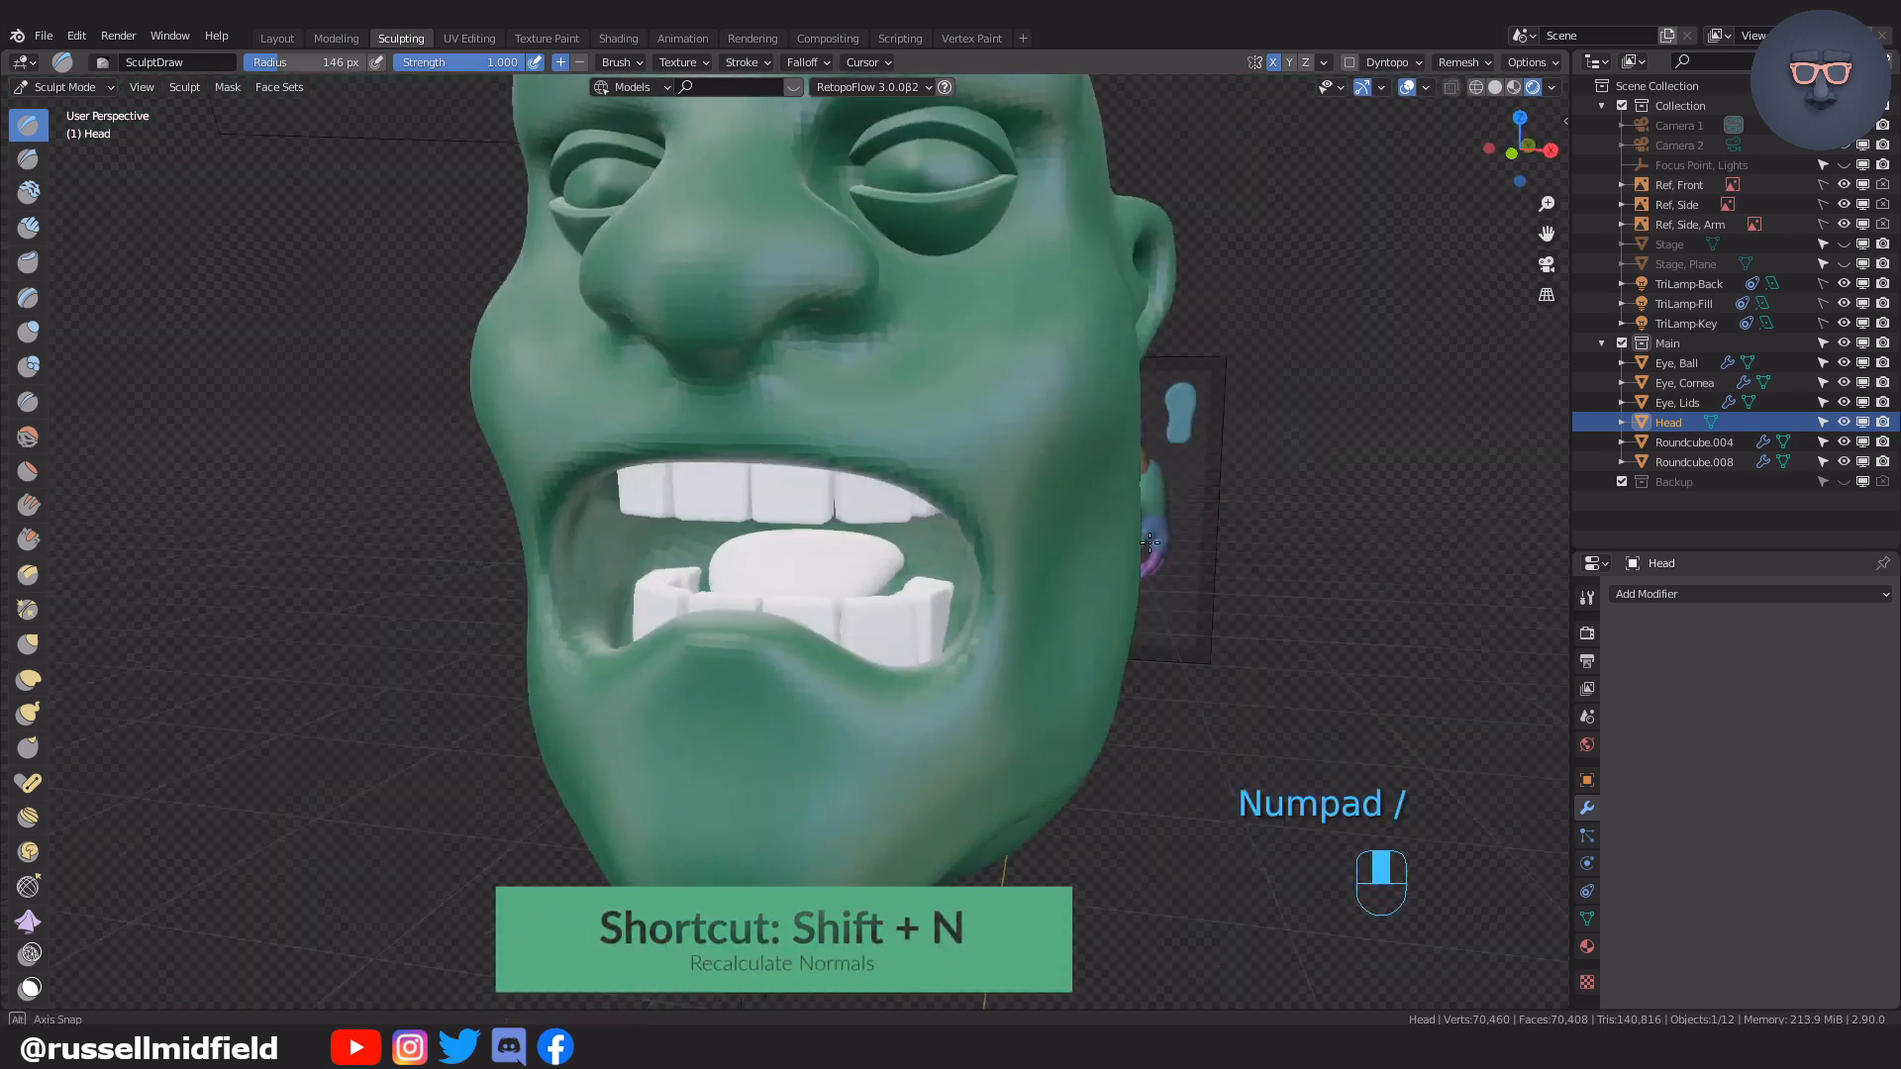
# Switch to solid shading and recalculate the normals of the entire mirrored teeth mesh in Edit Mode
pyautogui.click(1495, 89)
pyautogui.moveTo(940, 566)
pyautogui.mouseDown(button='middle')
pyautogui.moveTo(1027, 560)
pyautogui.moveTo(1010, 637)
pyautogui.moveTo(960, 636)
pyautogui.mouseUp(button='middle')
pyautogui.scroll(2, 1010, 637)
pyautogui.hotkey('ctrl', 'Tab')
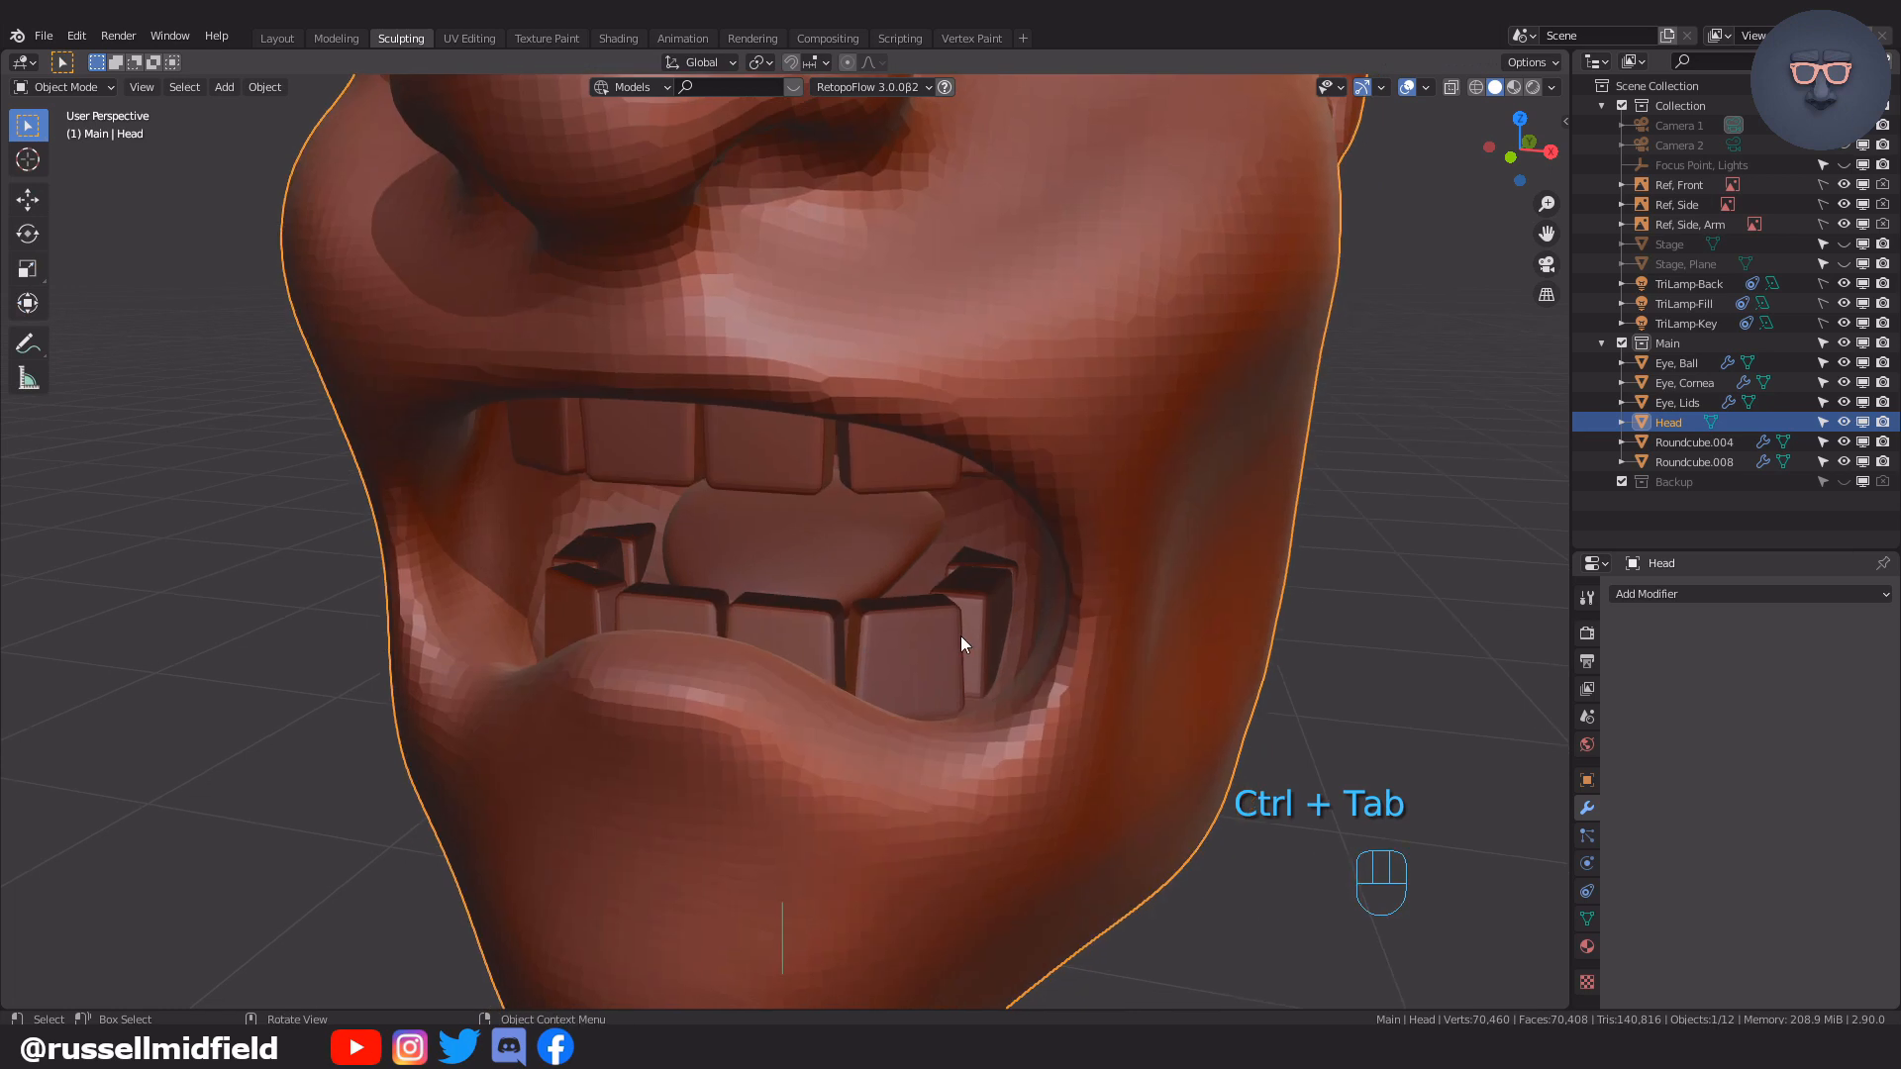
pyautogui.click(960, 635)
pyautogui.press('Tab')
pyautogui.click(828, 534)
pyautogui.press('a')
pyautogui.hotkey('shift', 'n')
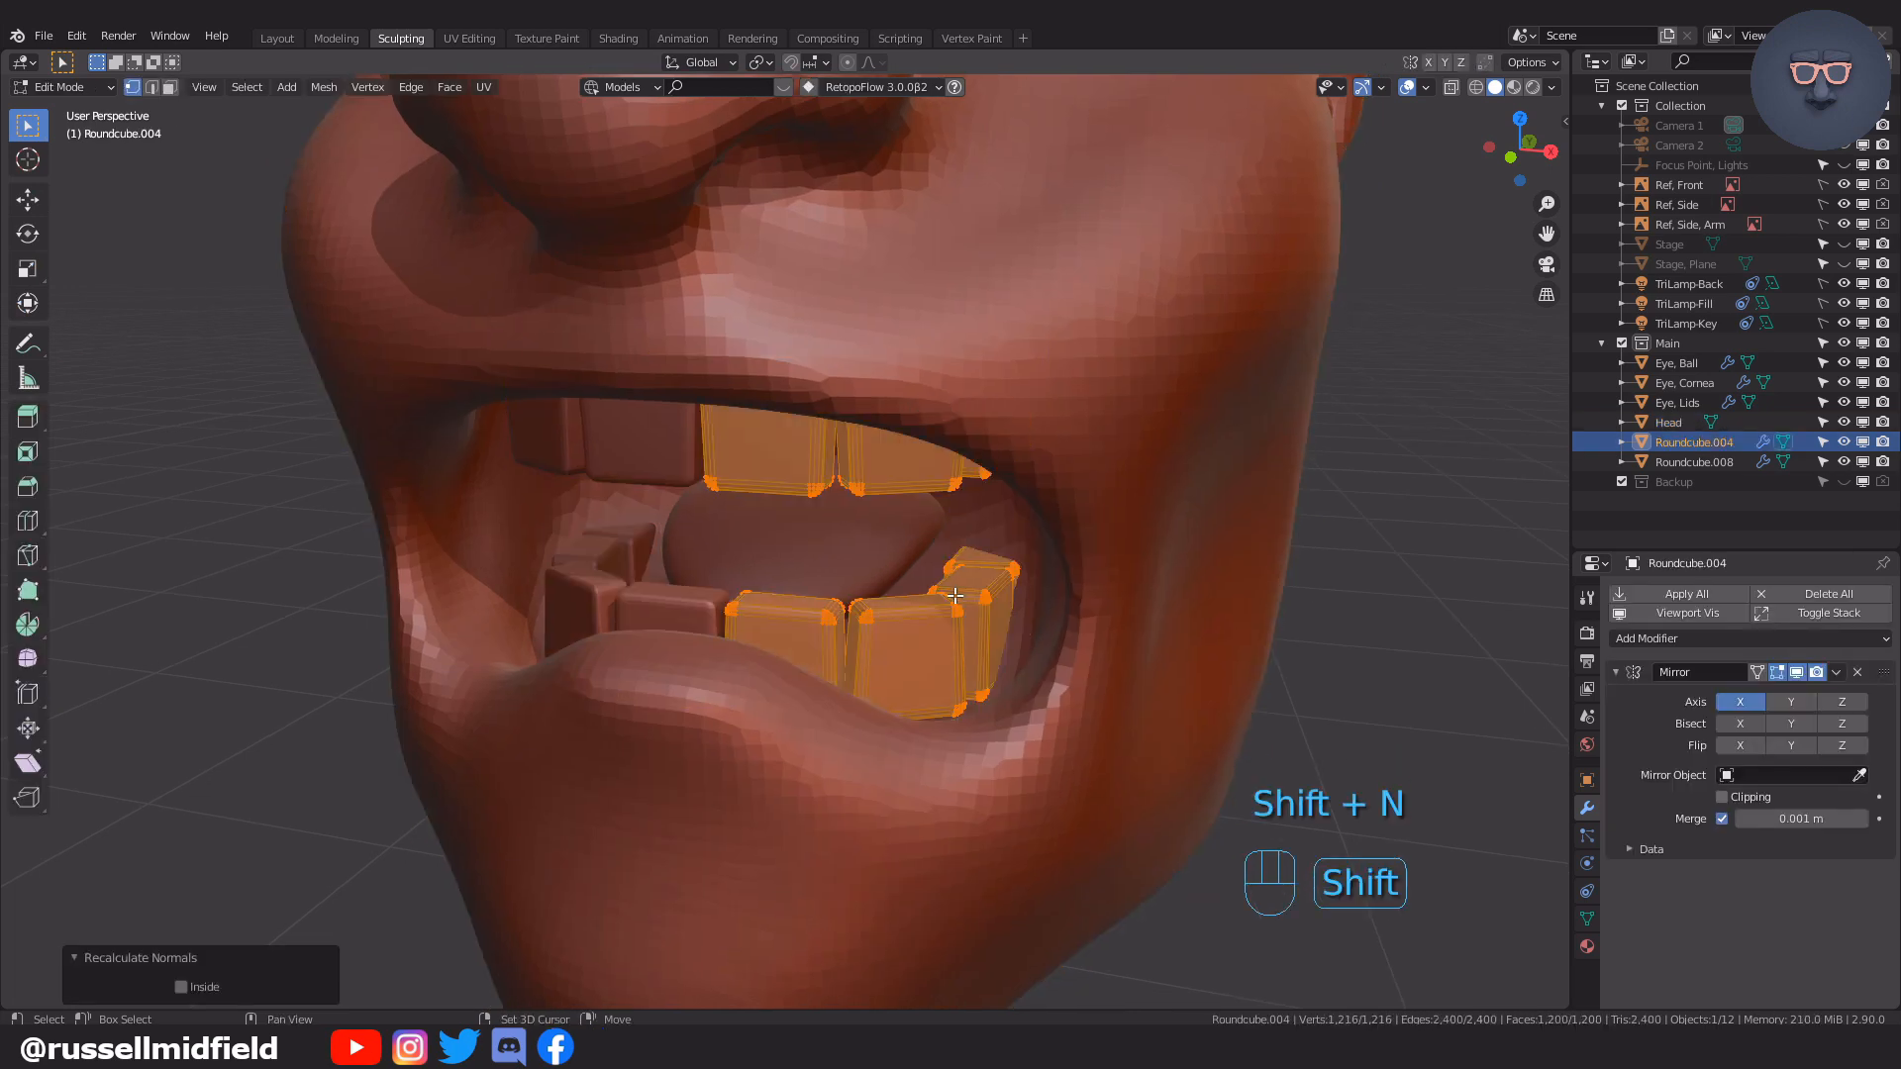
pyautogui.click(955, 490)
pyautogui.scroll(-8, 1230, 658)
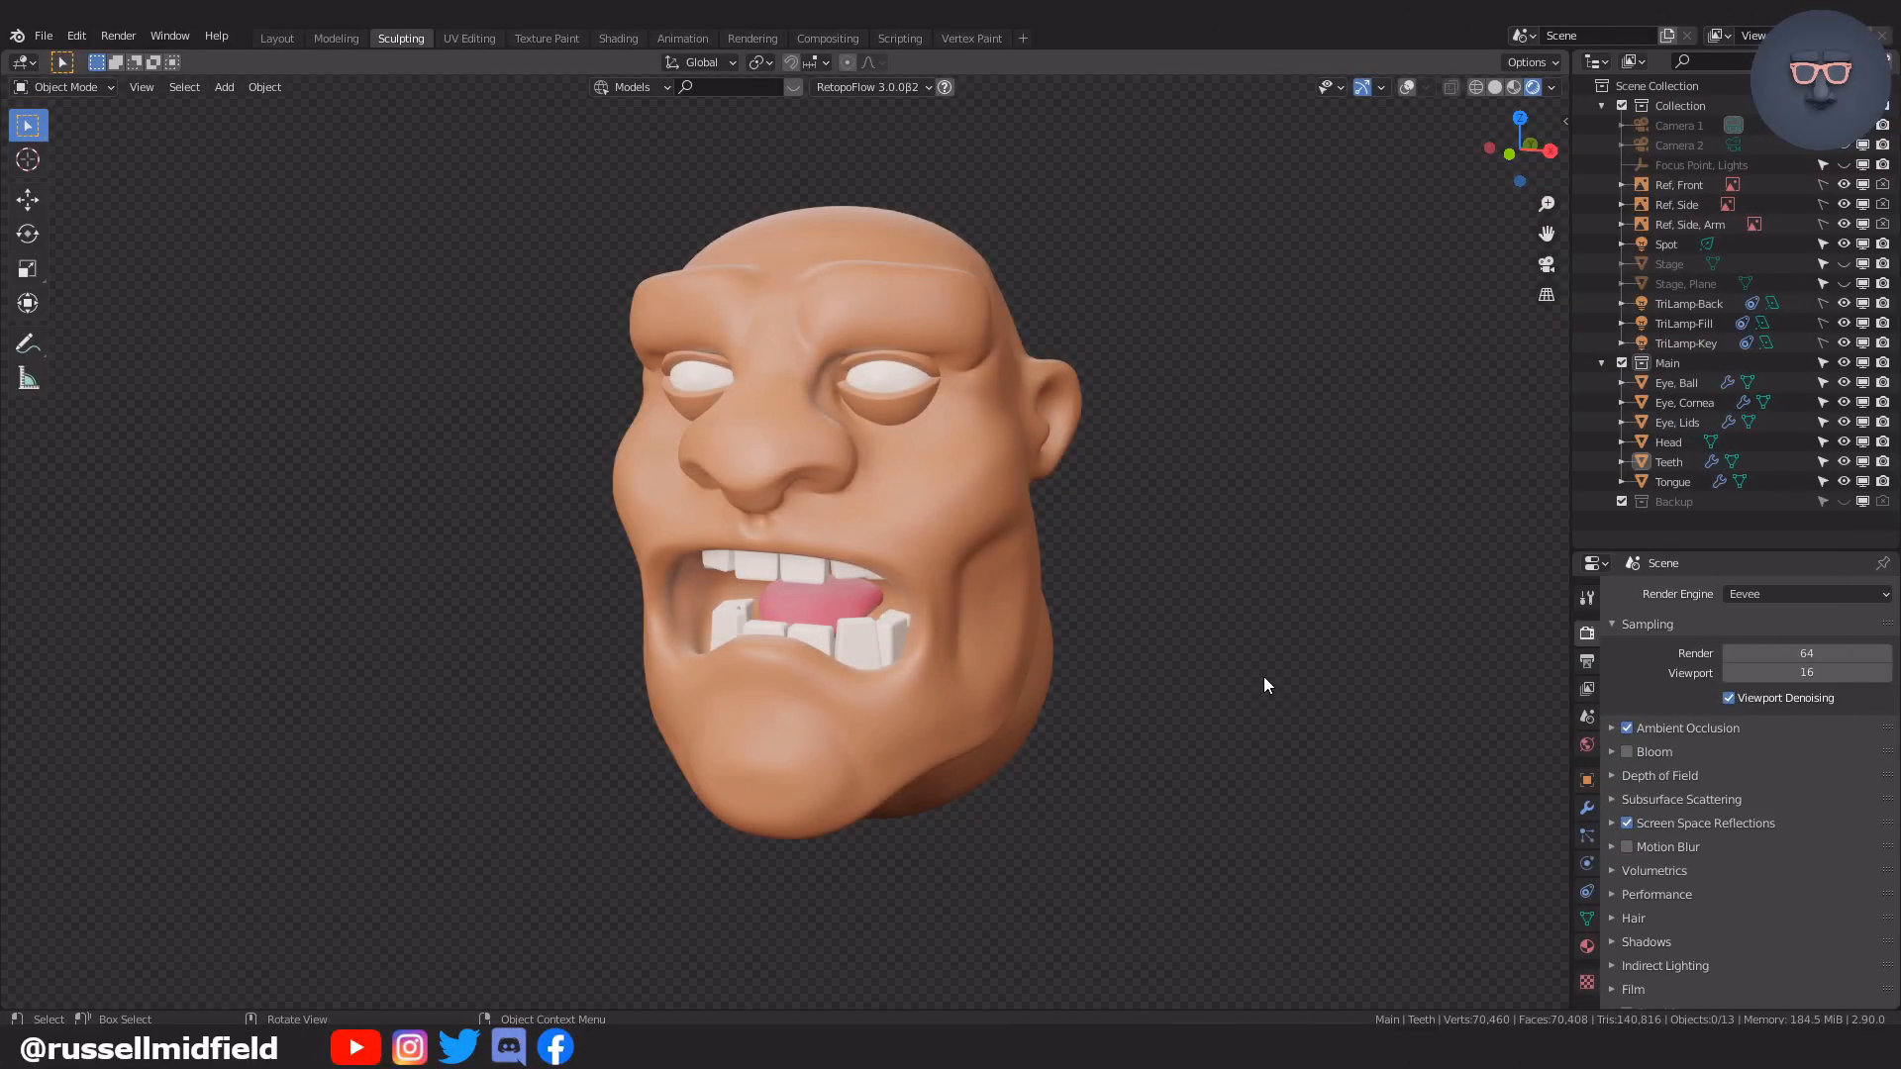
pyautogui.moveTo(1148, 716)
pyautogui.mouseDown(button='middle')
pyautogui.moveTo(1306, 724)
pyautogui.moveTo(1114, 726)
pyautogui.mouseUp(button='middle')
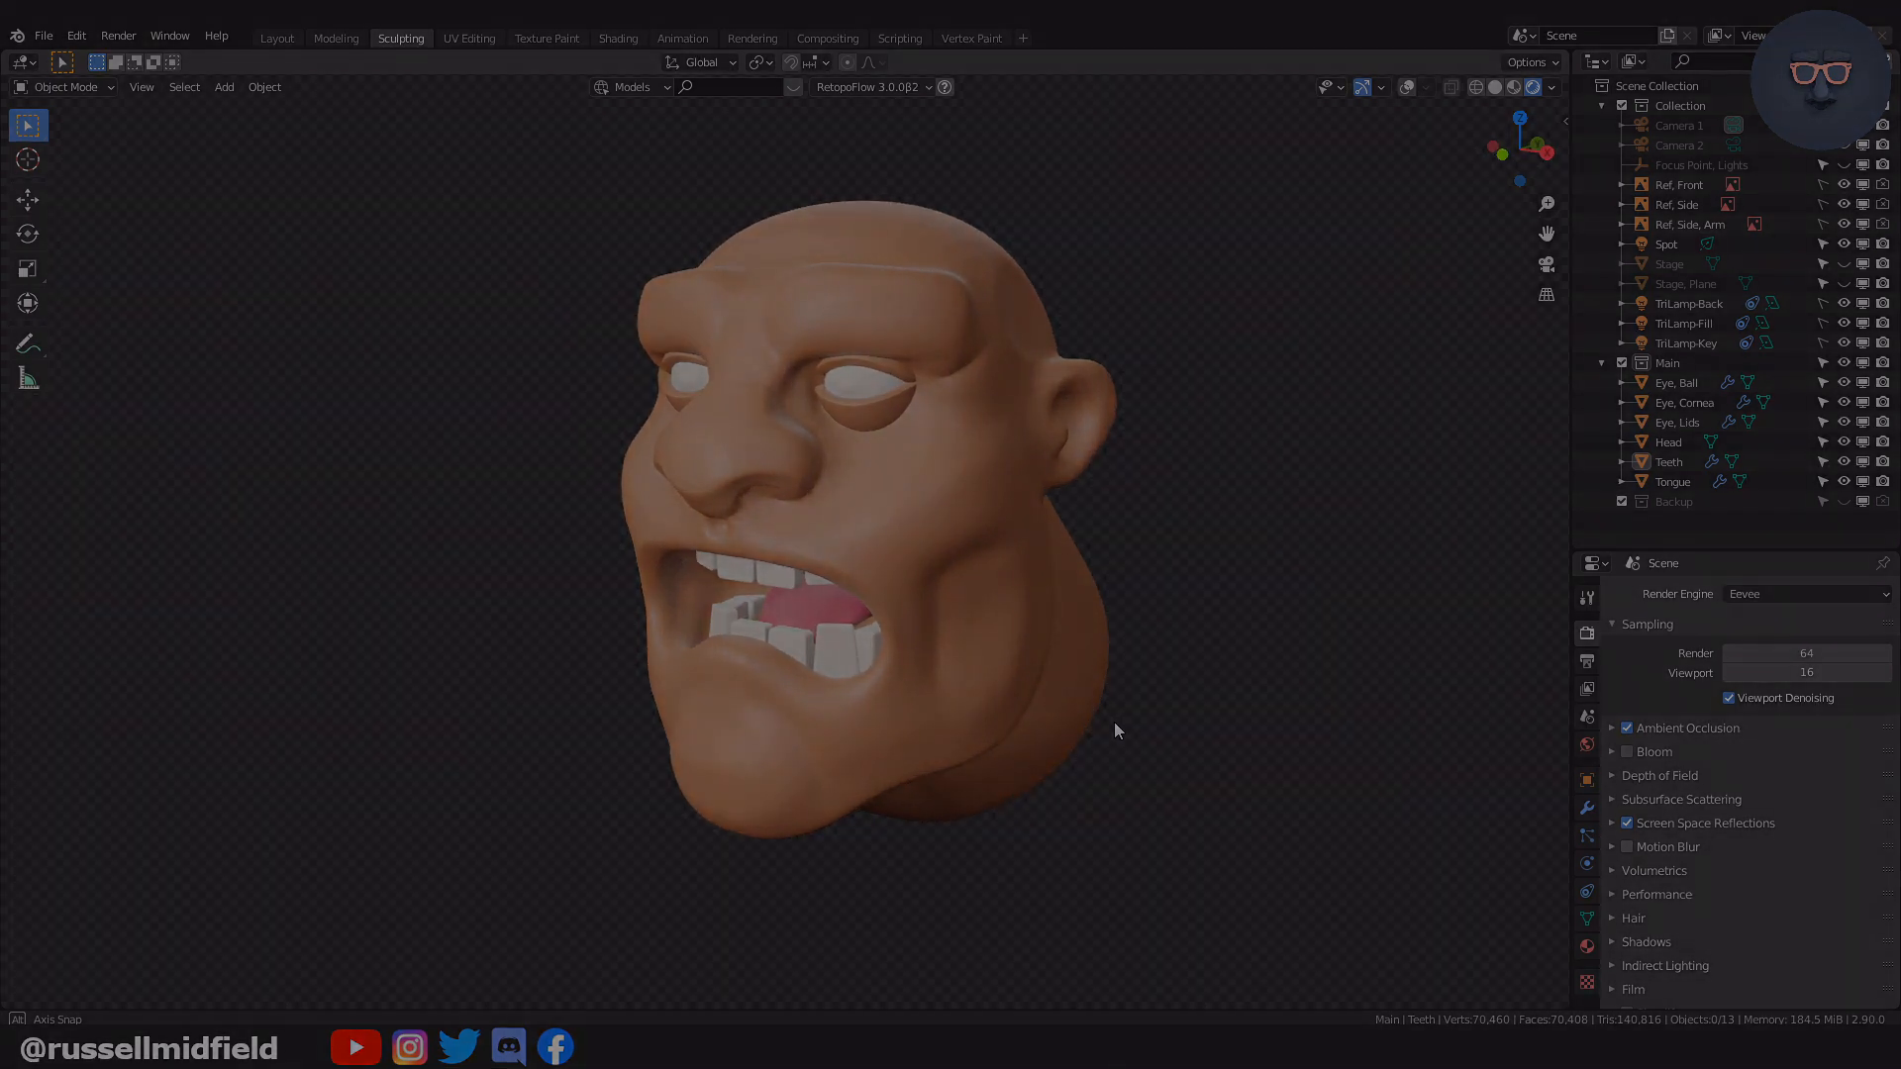